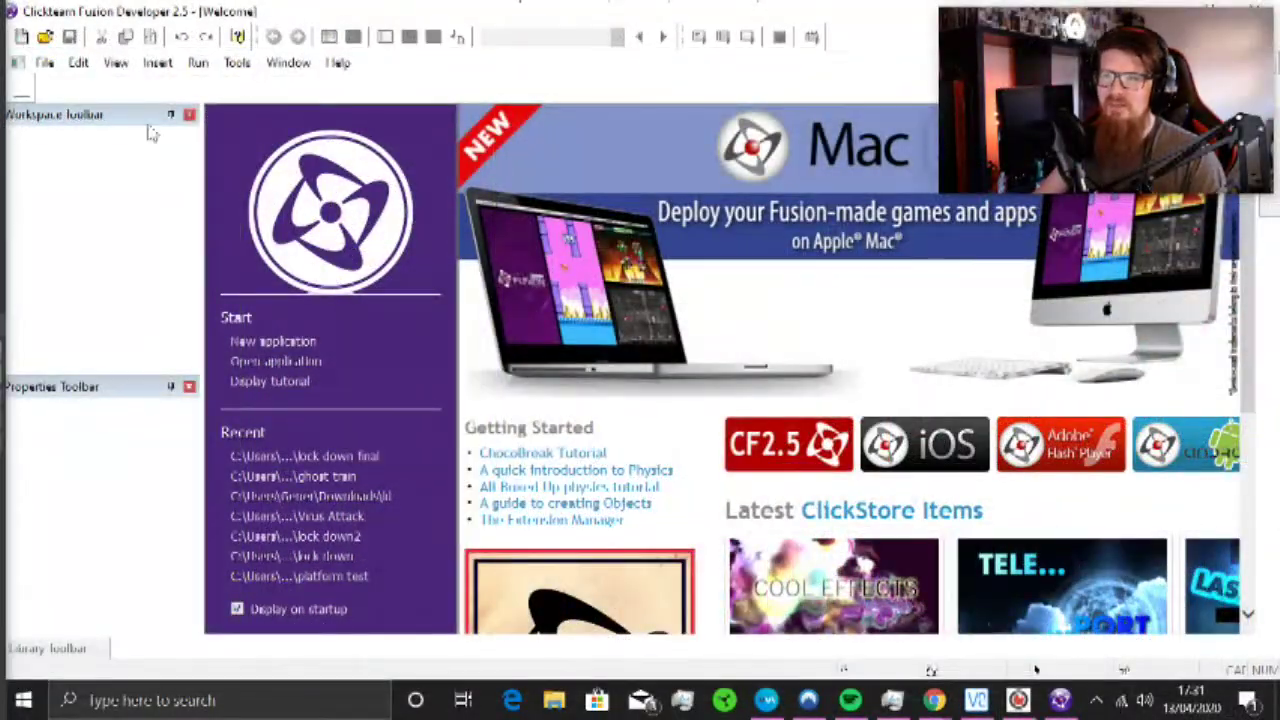
Step: Create a new application and open Frame 1 in the frame editor
left_click(276, 342)
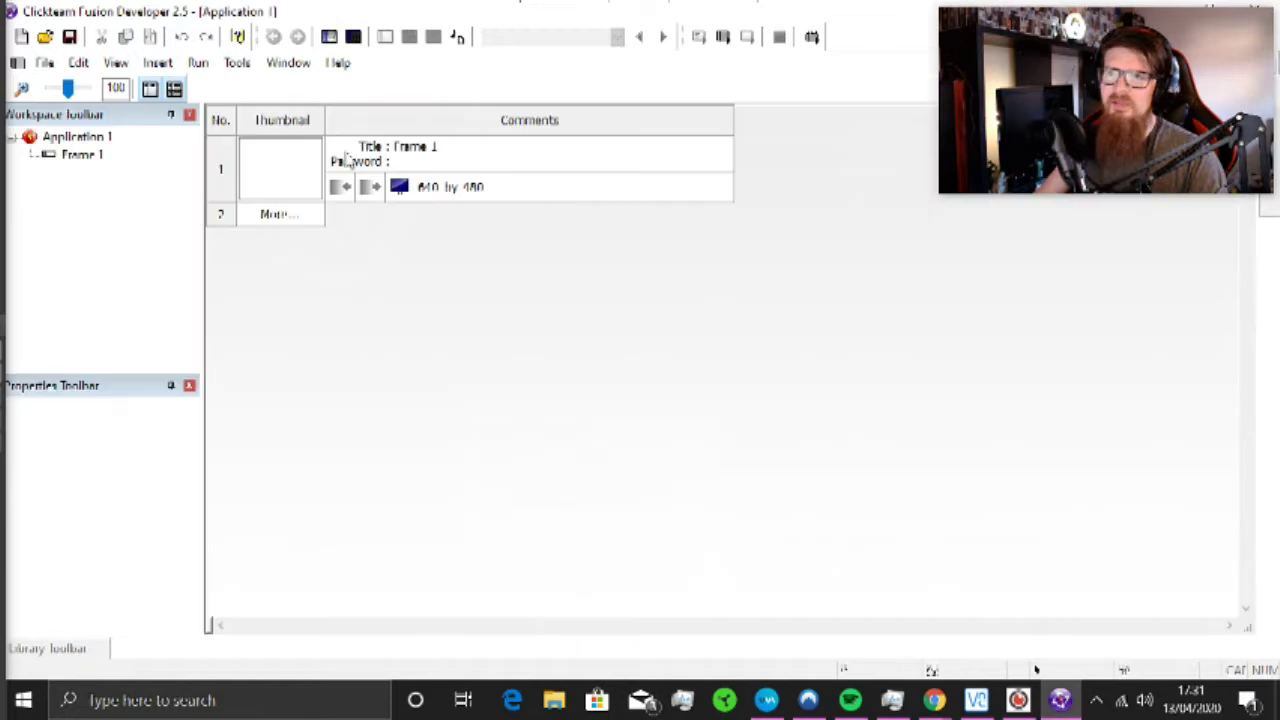
double_click(290, 182)
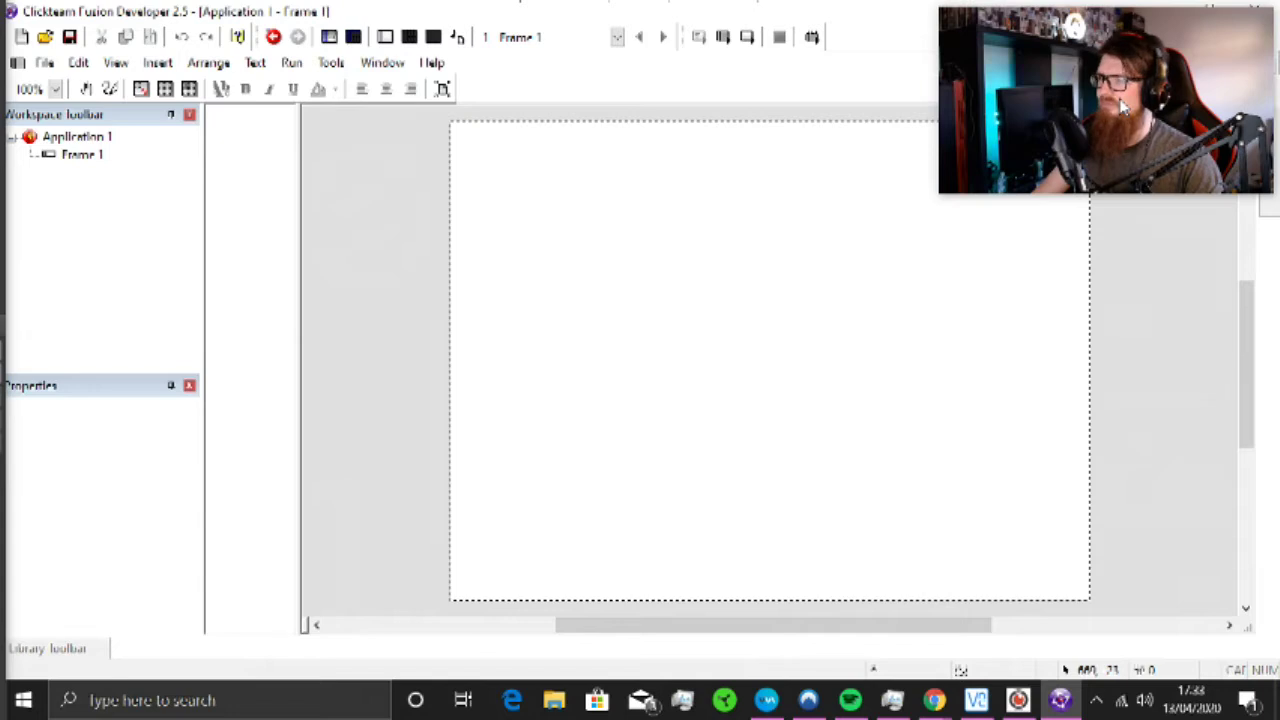
left_click_drag(1120, 105, 1121, 588)
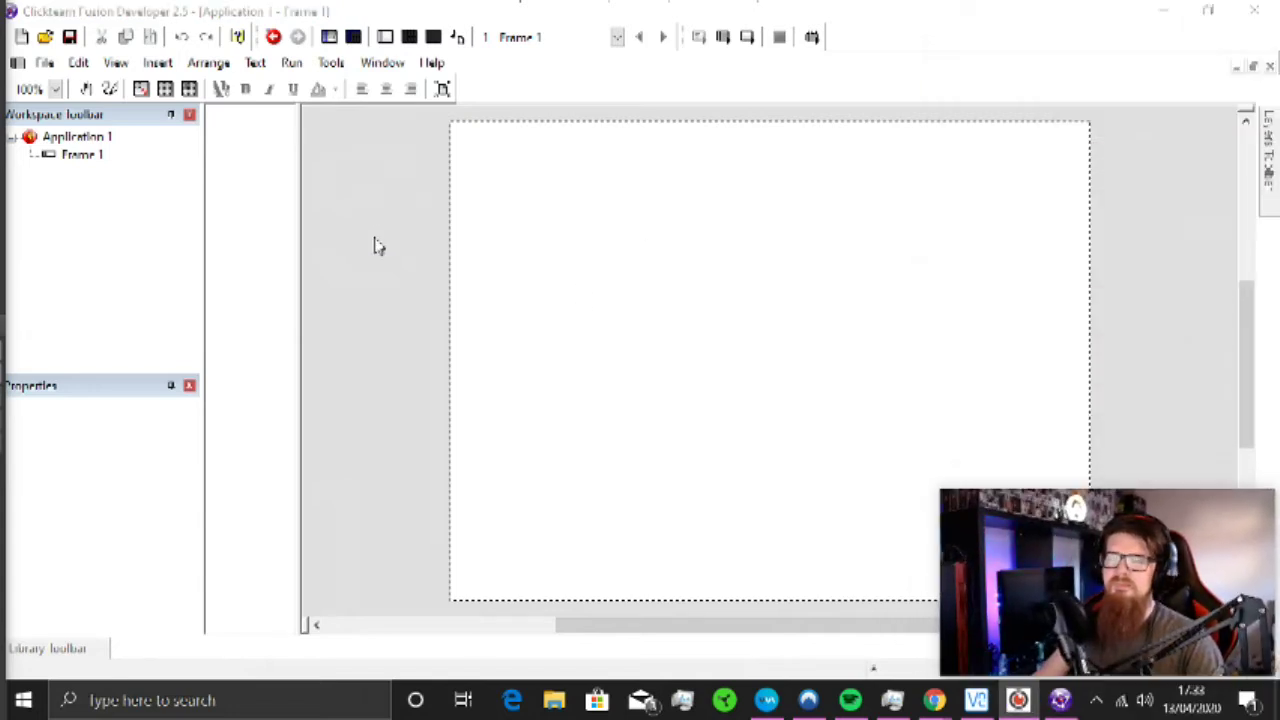
Step: Insert an Active object near the lower-left corner of the frame
right_click(407, 224)
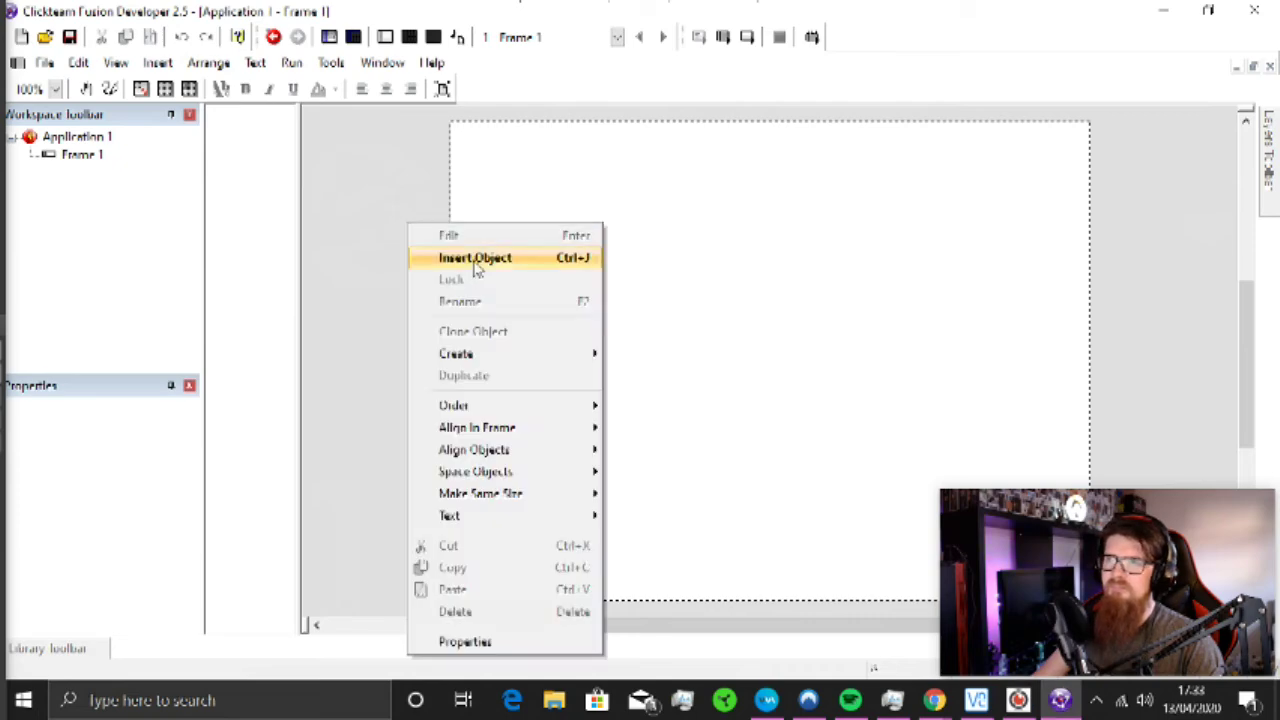
left_click(476, 260)
left_click(247, 235)
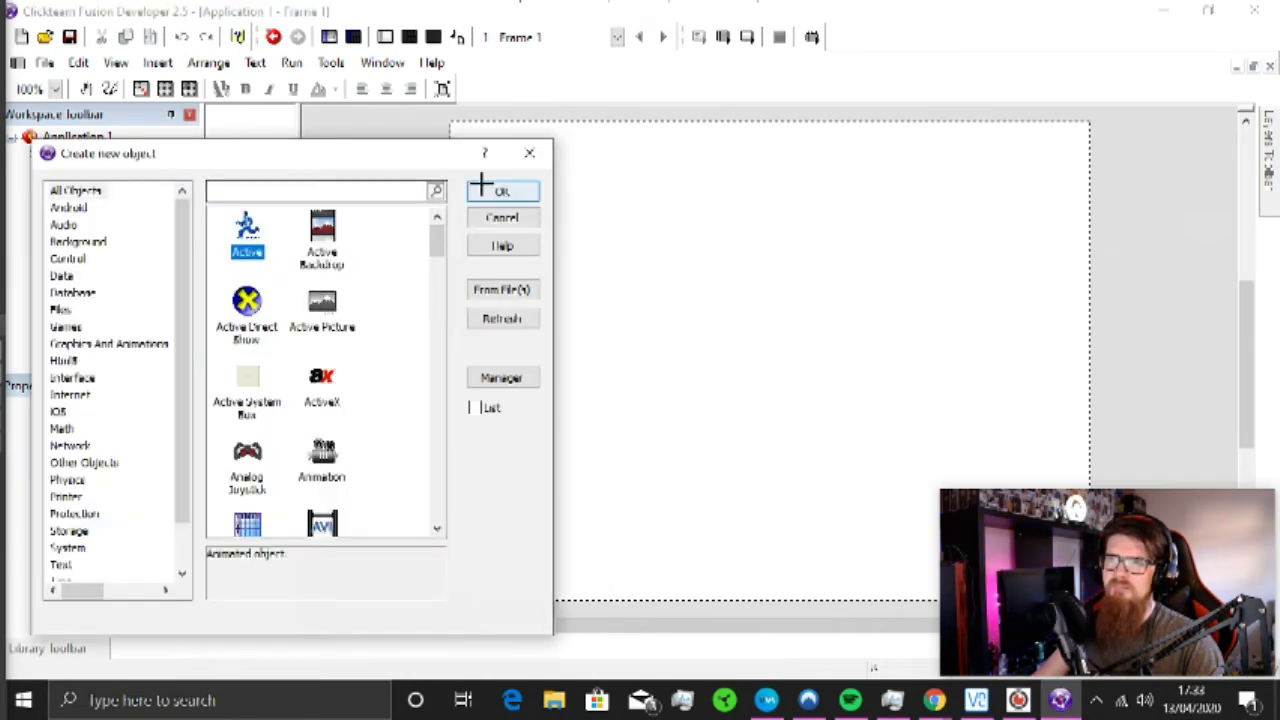
left_click(502, 191)
left_click(537, 437)
left_click_drag(536, 441, 516, 528)
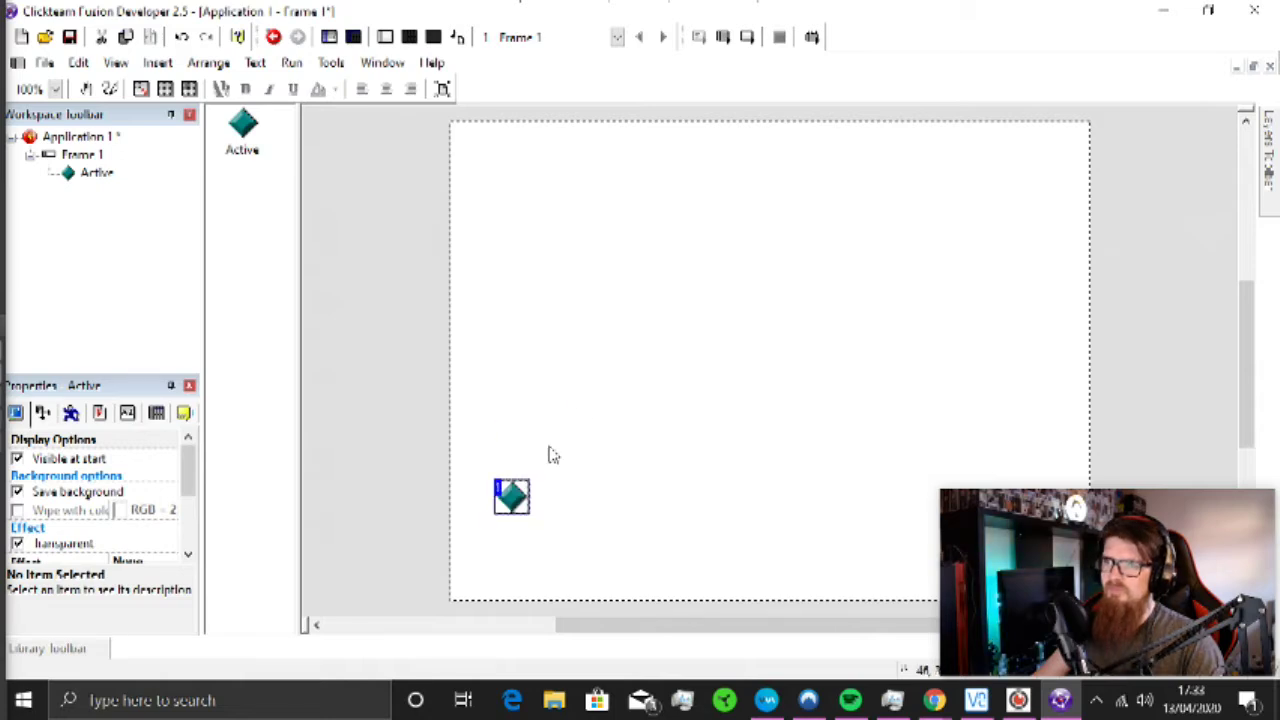
left_click(551, 451)
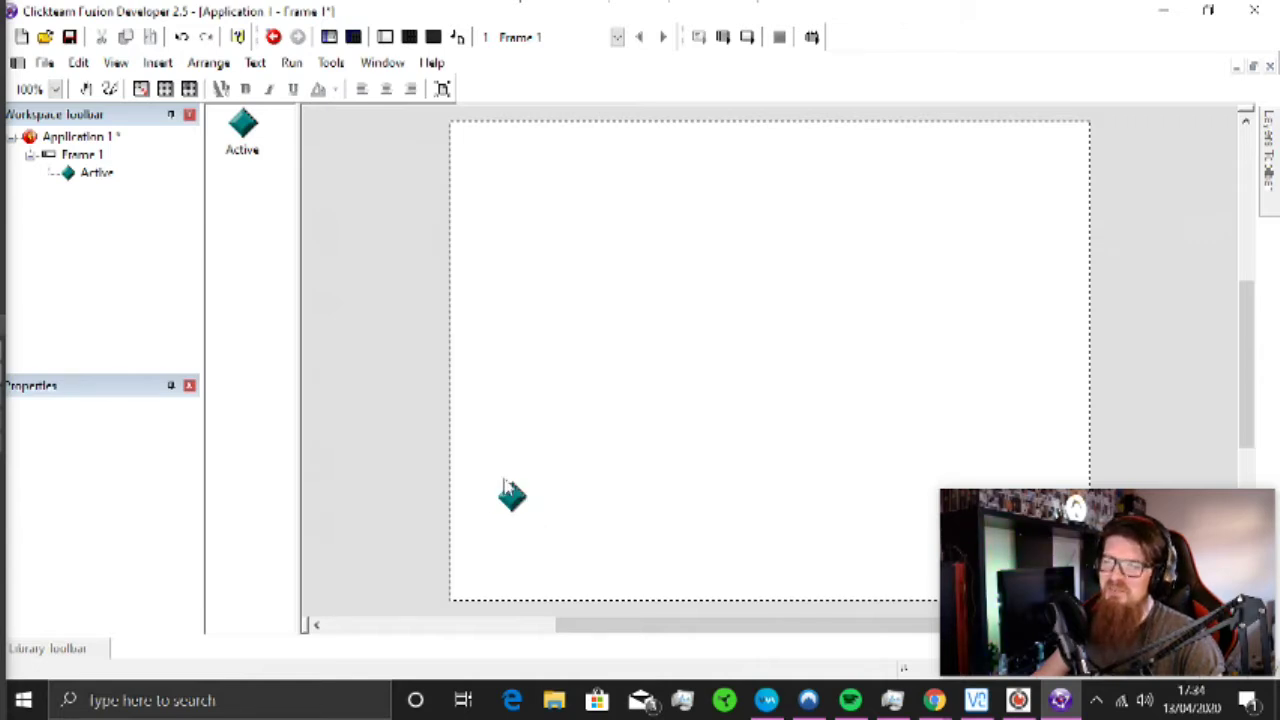
Step: Reposition the Active object closer to the frame's lower-left corner
left_click_drag(511, 497, 491, 531)
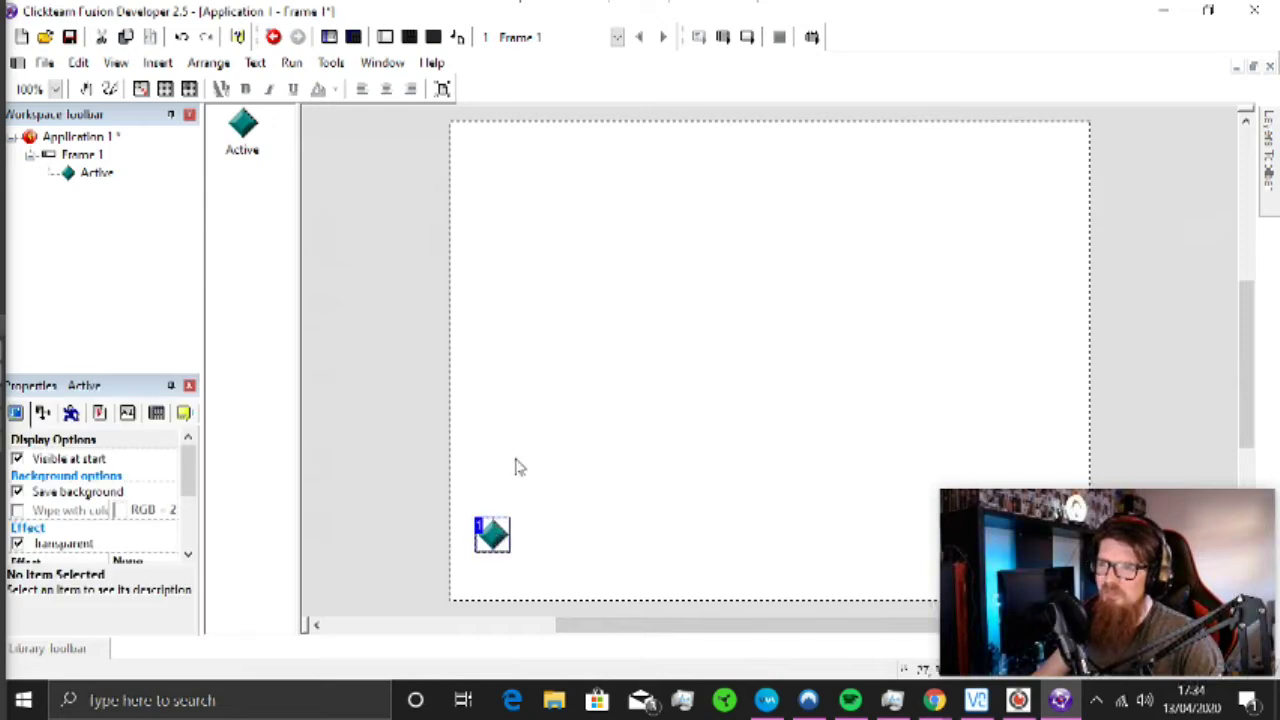
left_click(517, 467)
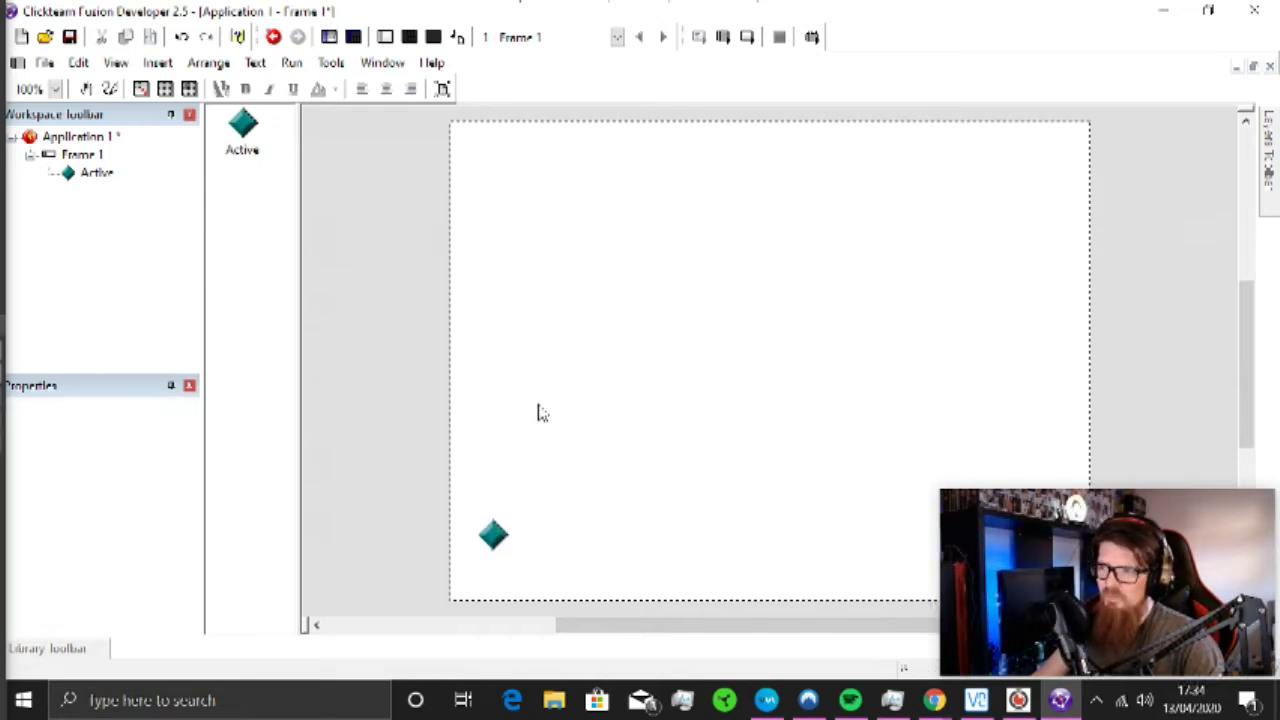
left_click(493, 533)
left_click_drag(493, 533, 497, 515)
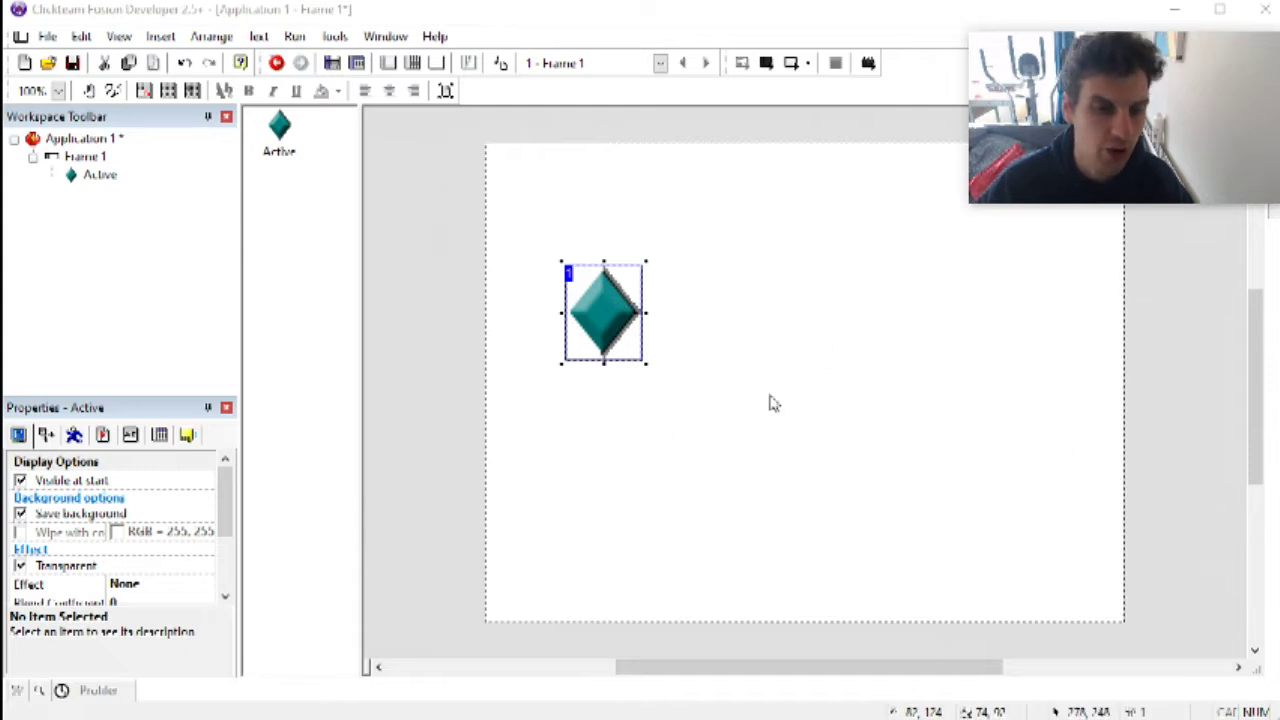
Step: Add a second Active object to the right of the first one and enlarge it to about 43 by 43 pixels
double_click(746, 246)
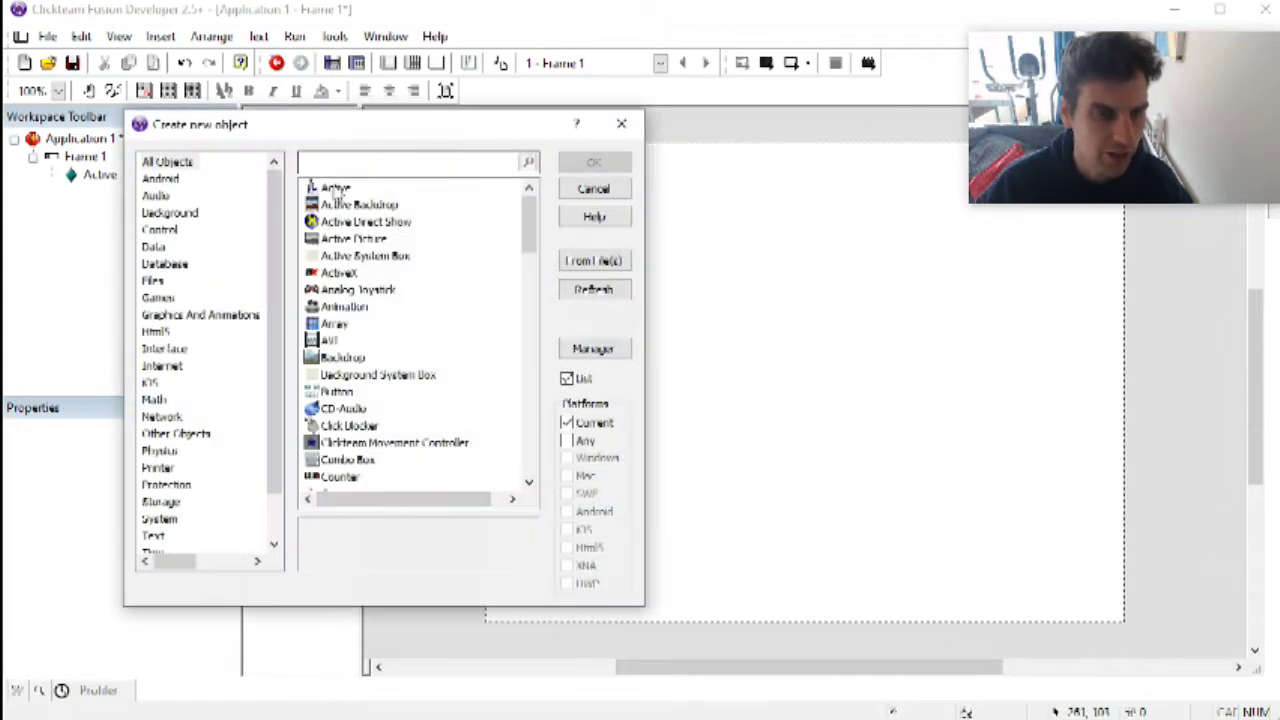
left_click(350, 190)
double_click(345, 189)
left_click(868, 318)
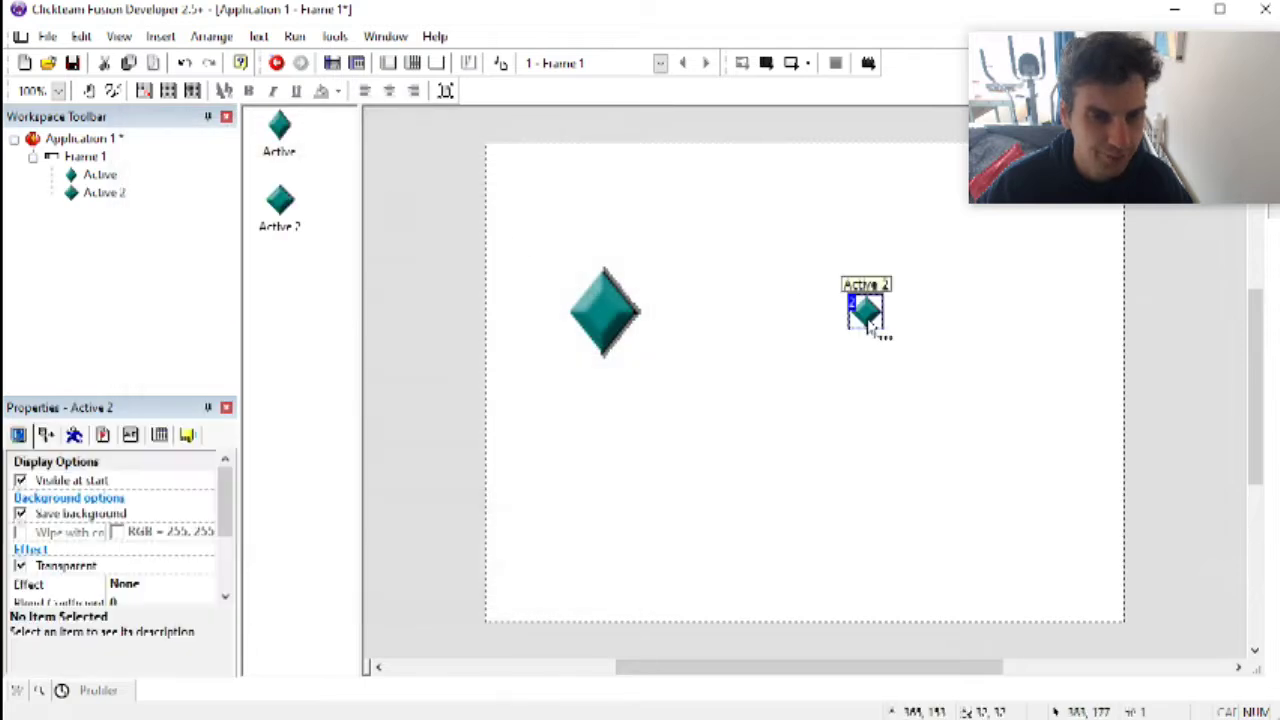
left_click_drag(872, 335, 896, 344)
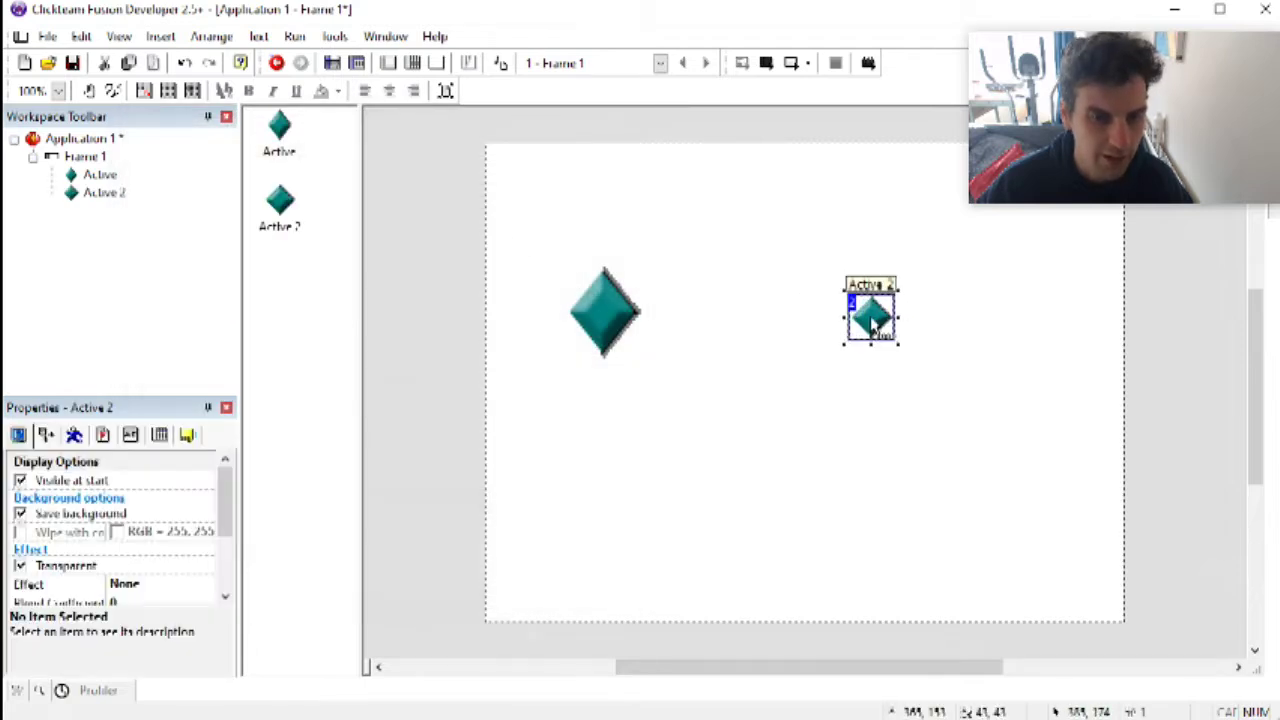
Step: Rename the new second Active object as "cursor"
key("F2")
type("cursor")
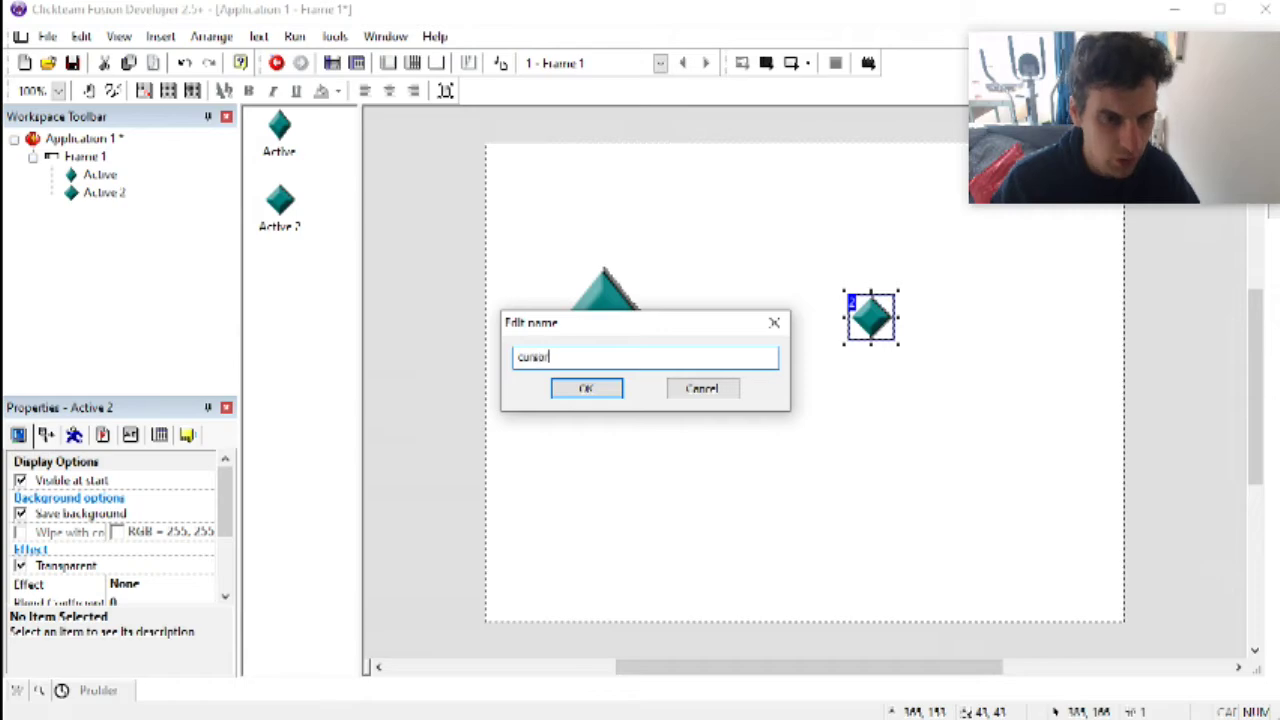
key("Return")
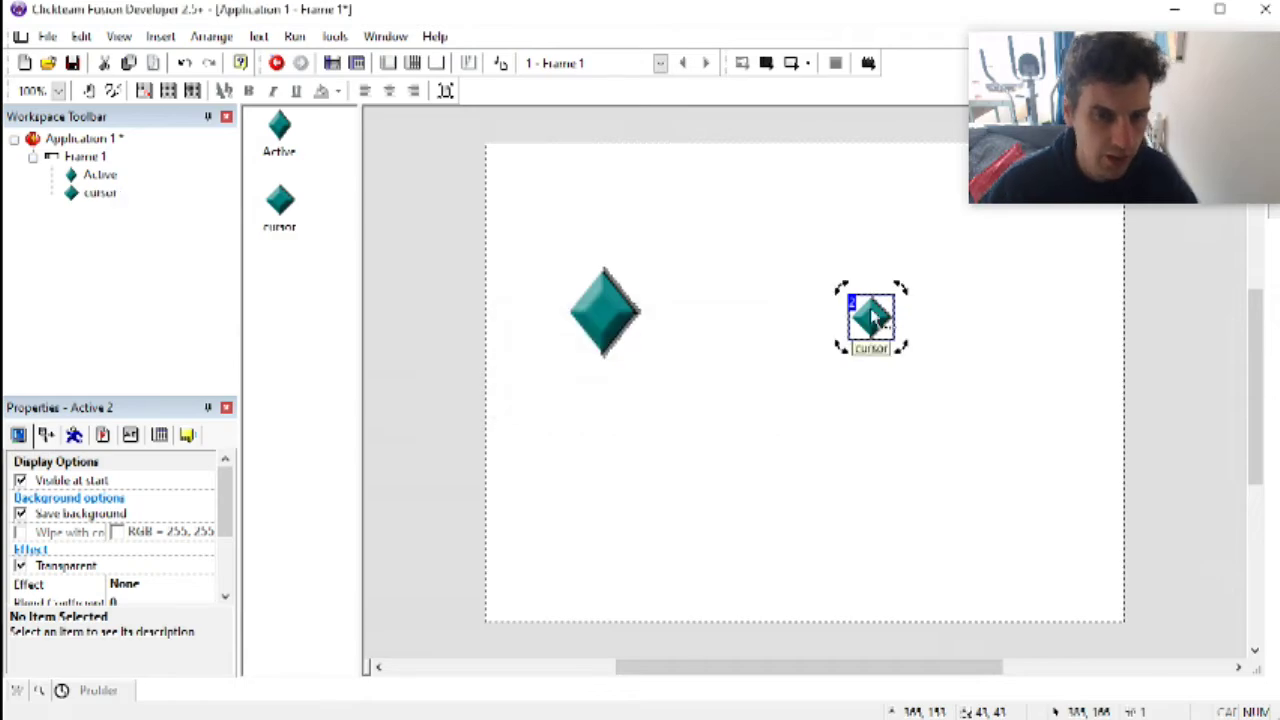
Step: Clear the cursor object's image and draw a centred dark red (203, 0, 0) circle outline with line size 3
double_click(870, 308)
key("Delete")
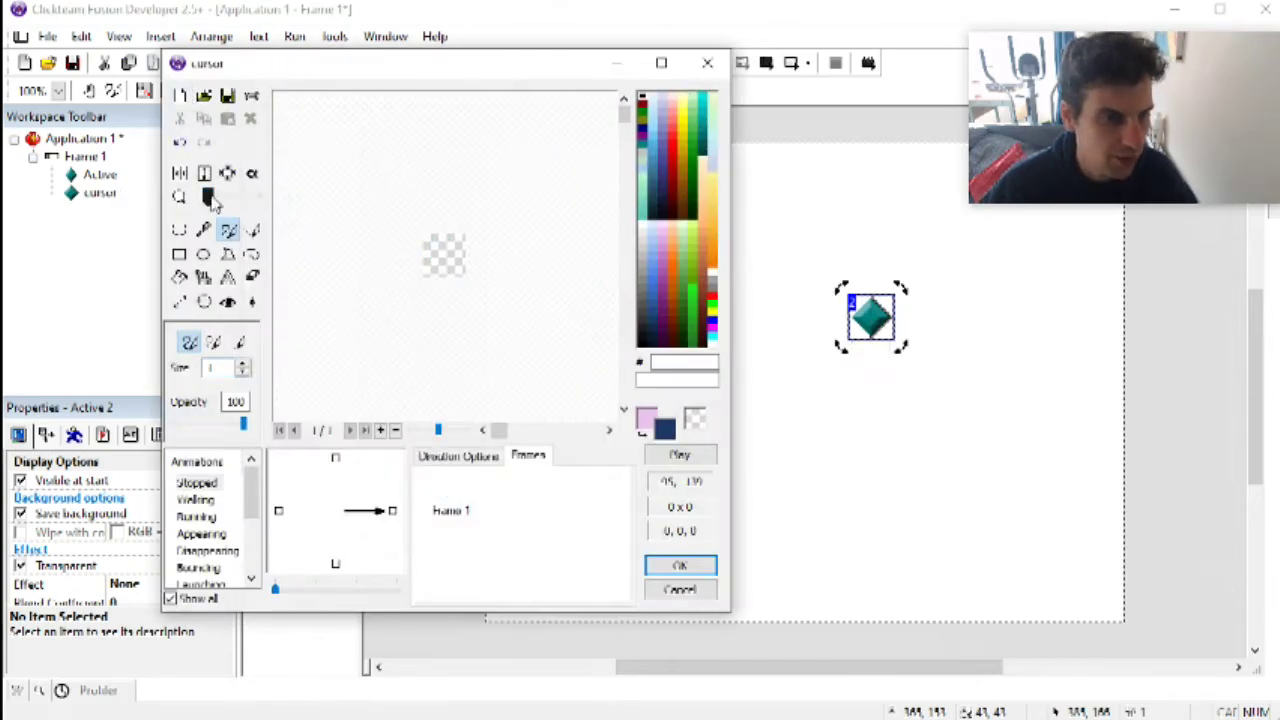
mouse_move(210, 198)
left_mouse_down()
mouse_move(238, 198)
mouse_move(226, 197)
left_mouse_up()
left_click(203, 254)
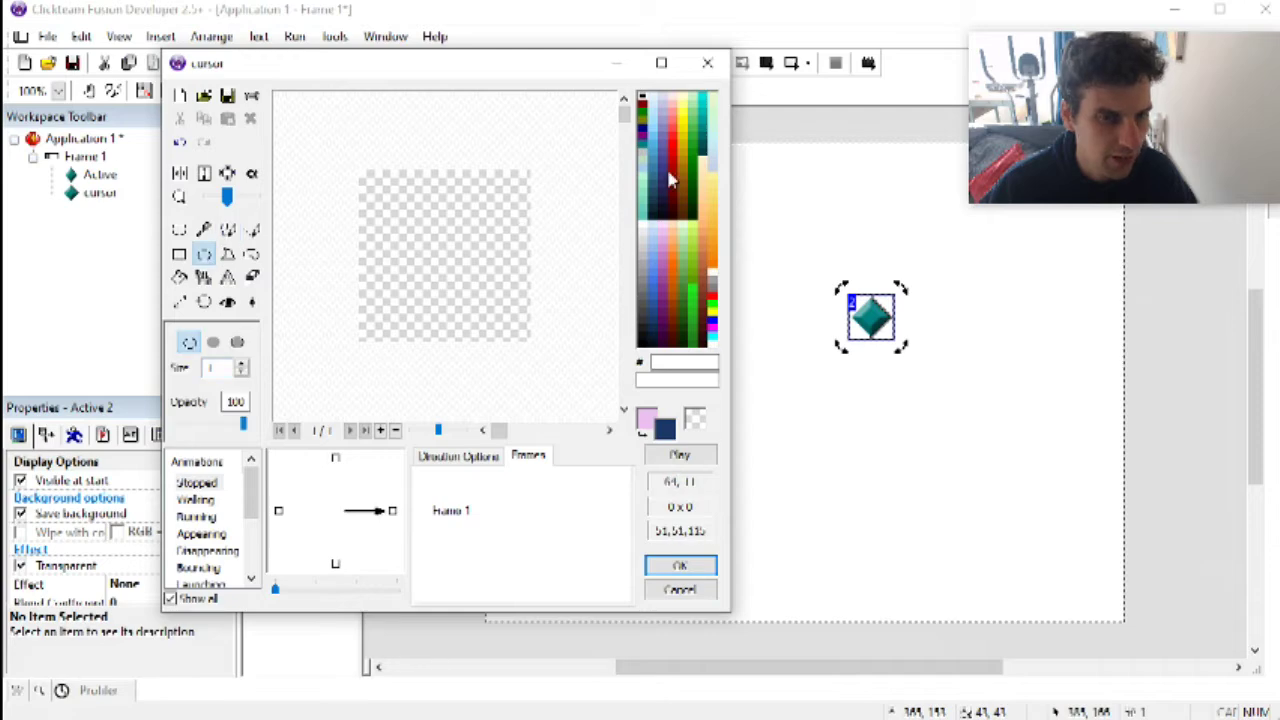
left_click(672, 159)
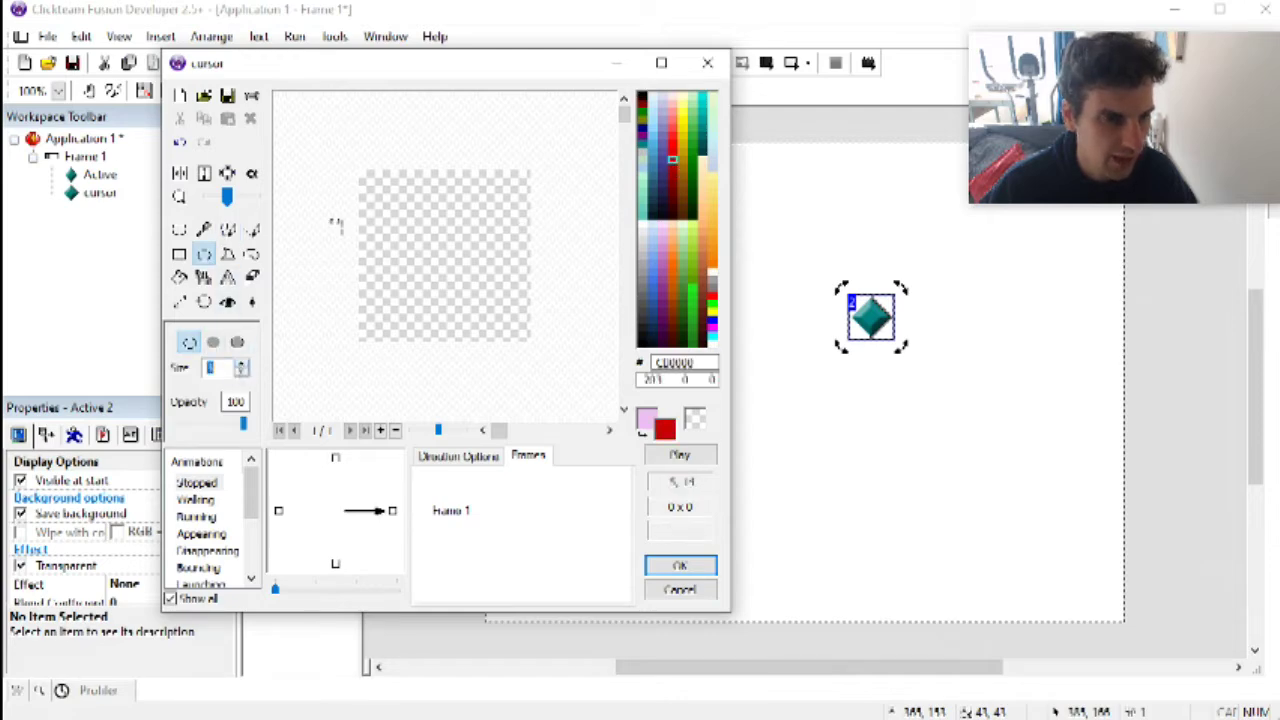
mouse_move(366, 191)
left_mouse_down()
mouse_move(482, 308)
mouse_move(362, 210)
mouse_move(366, 183)
mouse_move(397, 211)
mouse_move(367, 183)
mouse_move(380, 197)
left_mouse_up()
key("ctrl+z")
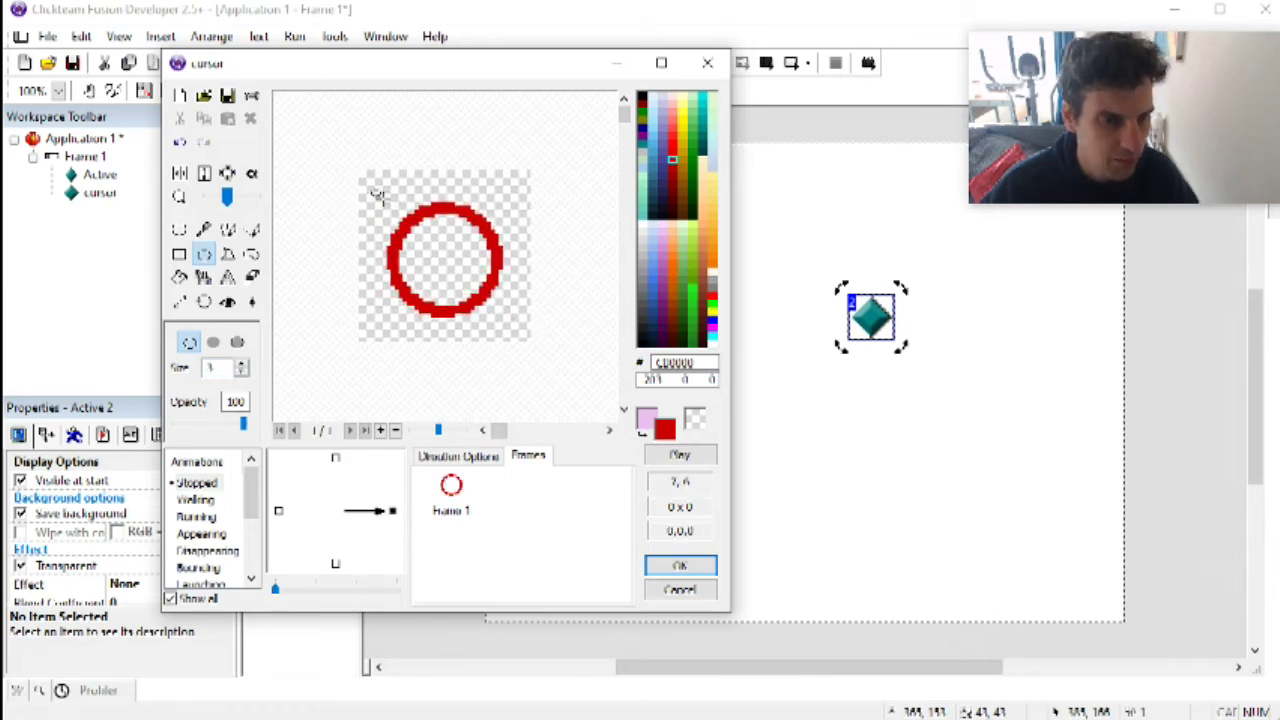
Step: Draw a horizontal and a vertical line of size 1 through the red circle to form a crosshair
left_click(253, 231)
mouse_move(363, 257)
left_mouse_down()
mouse_move(522, 259)
mouse_move(347, 253)
mouse_move(365, 255)
left_mouse_up()
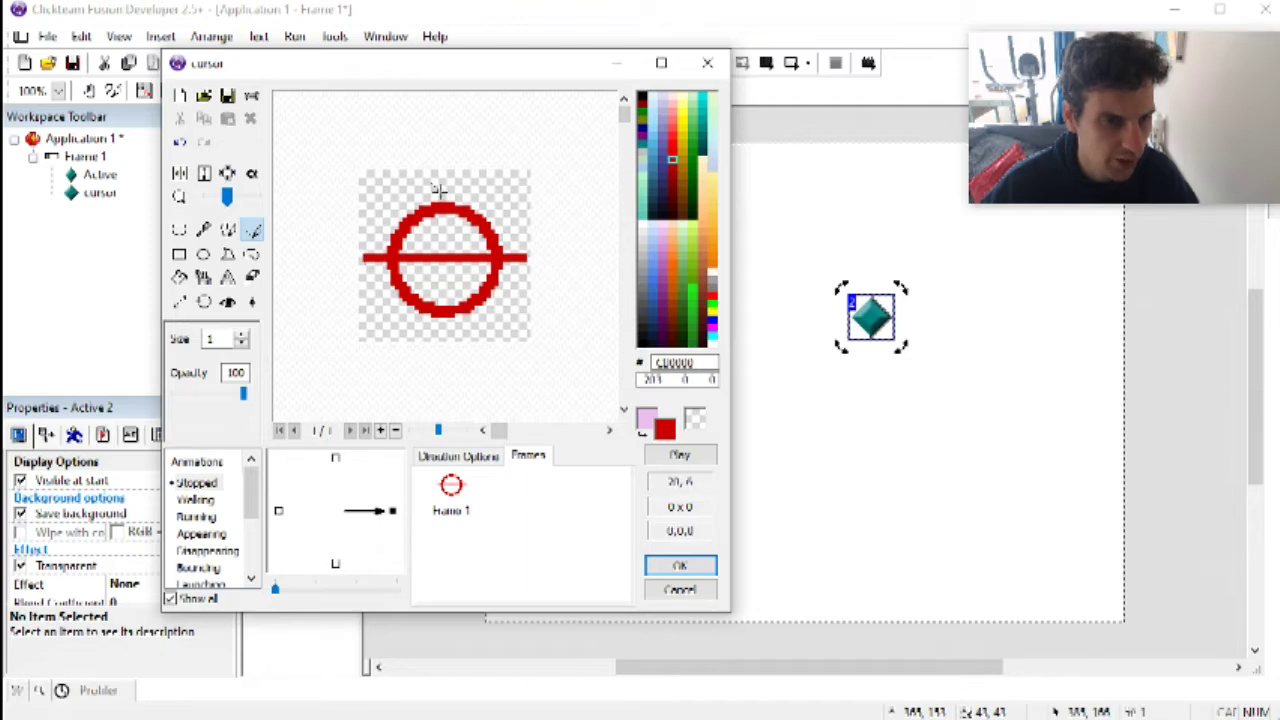
left_click_drag(440, 188, 437, 323)
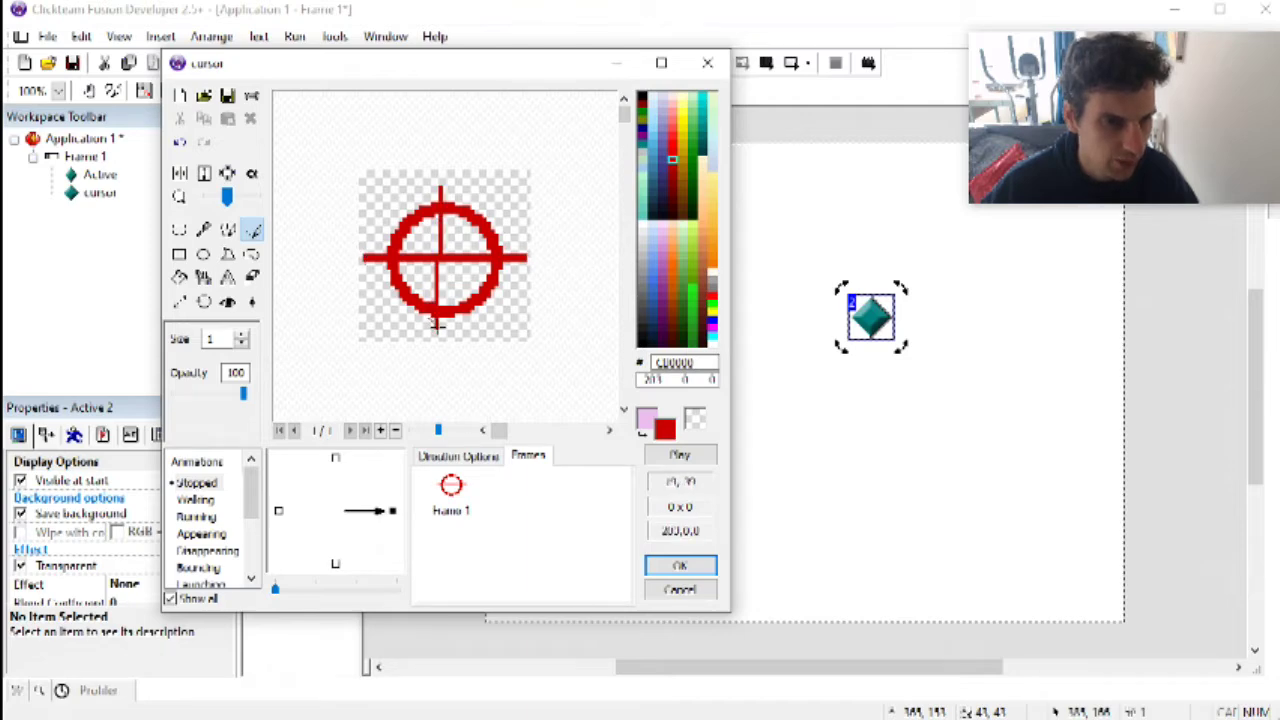
left_click_drag(440, 260, 439, 324)
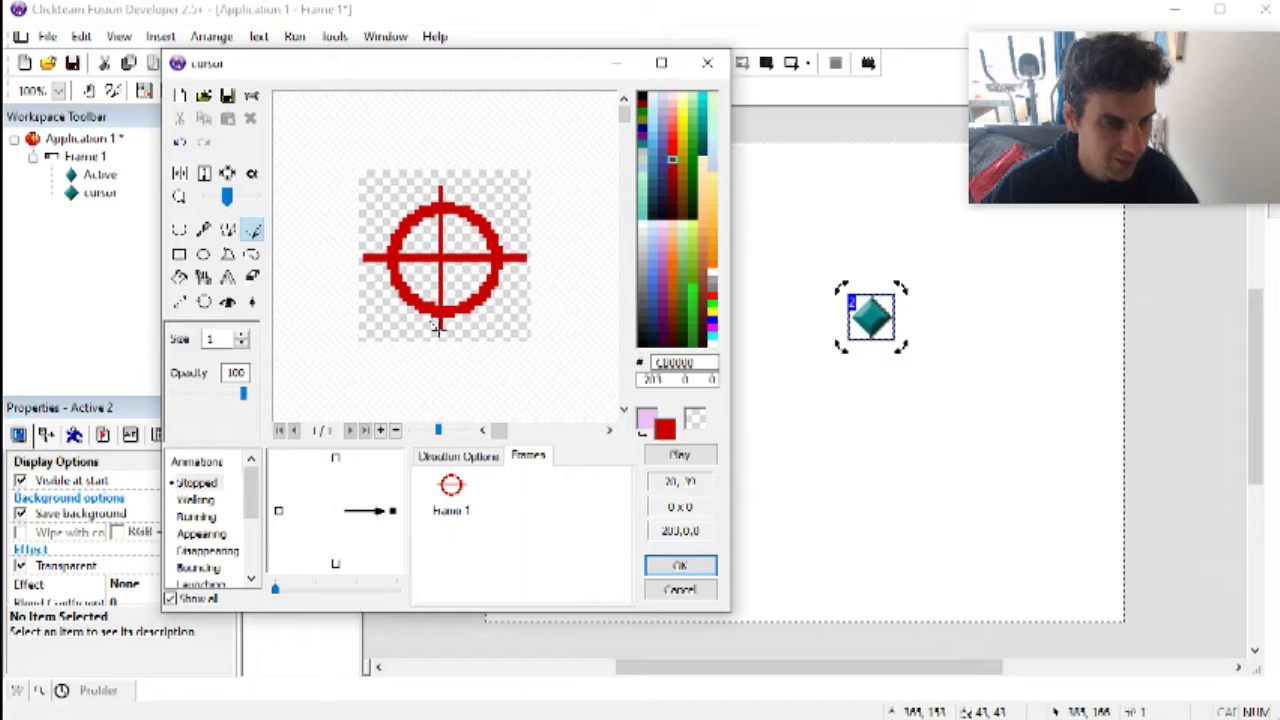
Step: Erase the upper part of the crosshair's vertical line with the transparent colour and pick bright red (255, 0, 0)
right_click(442, 331)
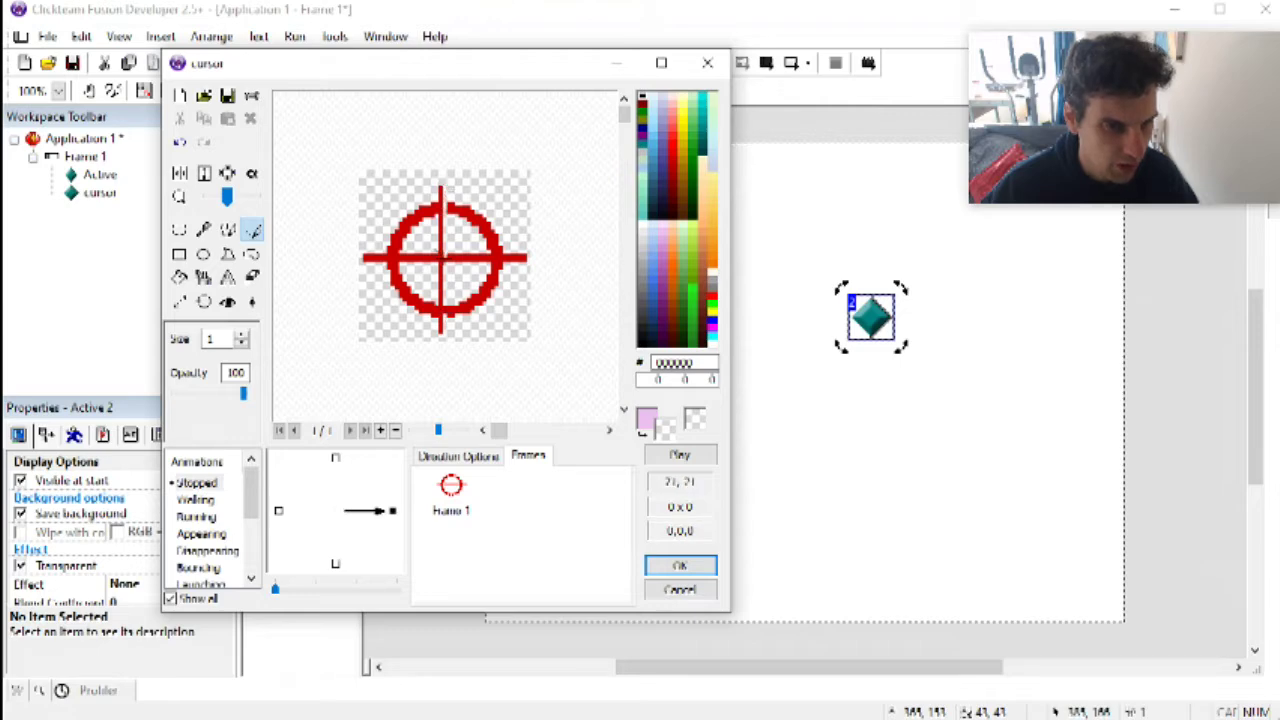
left_click(713, 297)
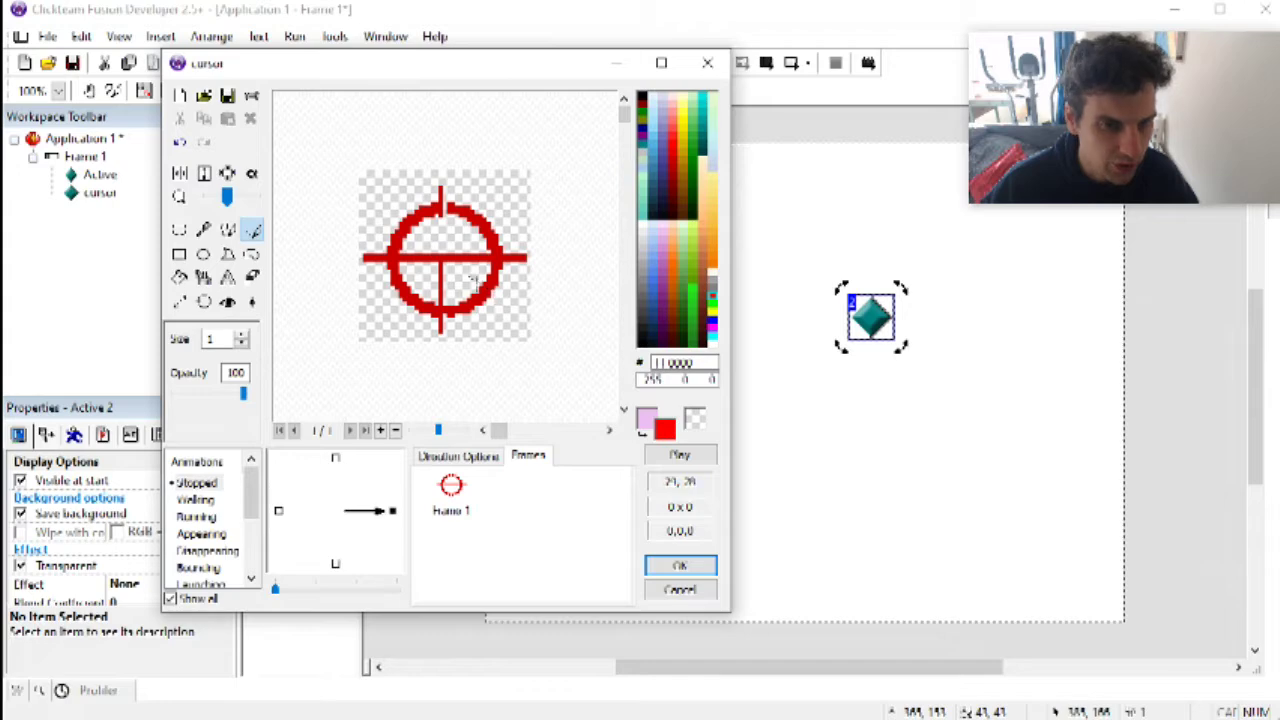
left_click(445, 200)
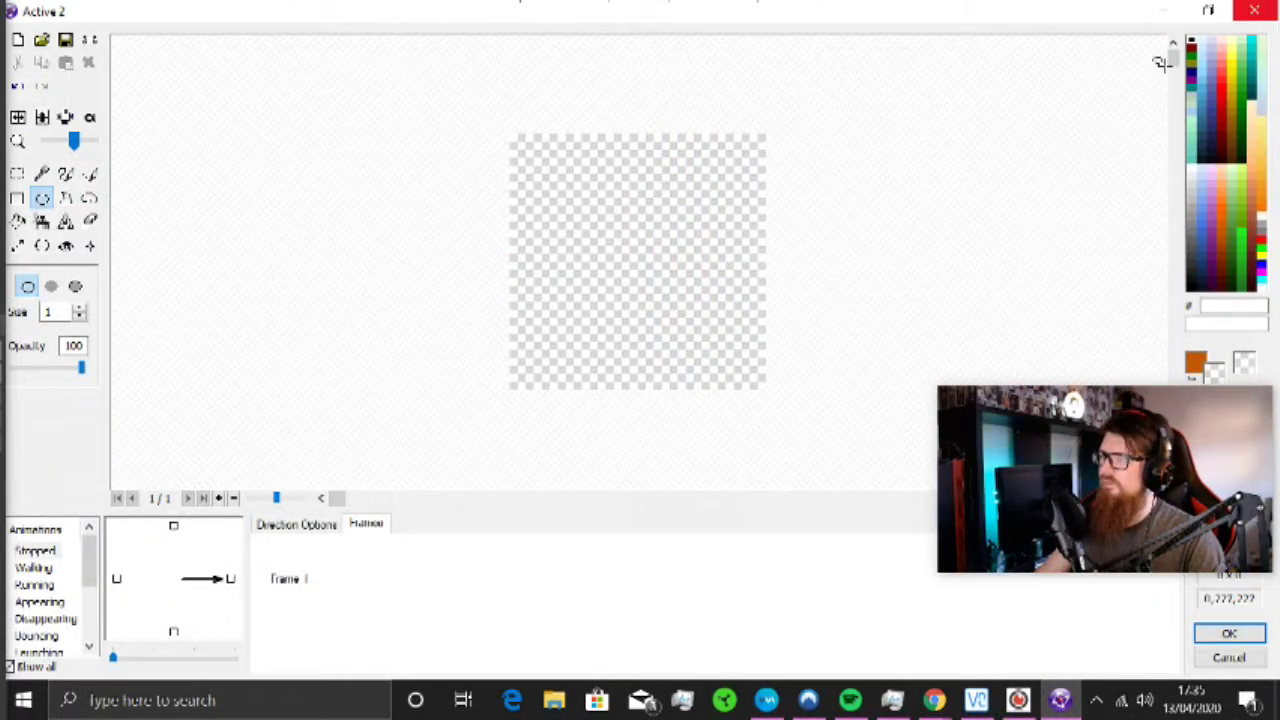
Step: Undo the clearing of the Active 2 object's diamond image in the image editor
left_click(18, 221)
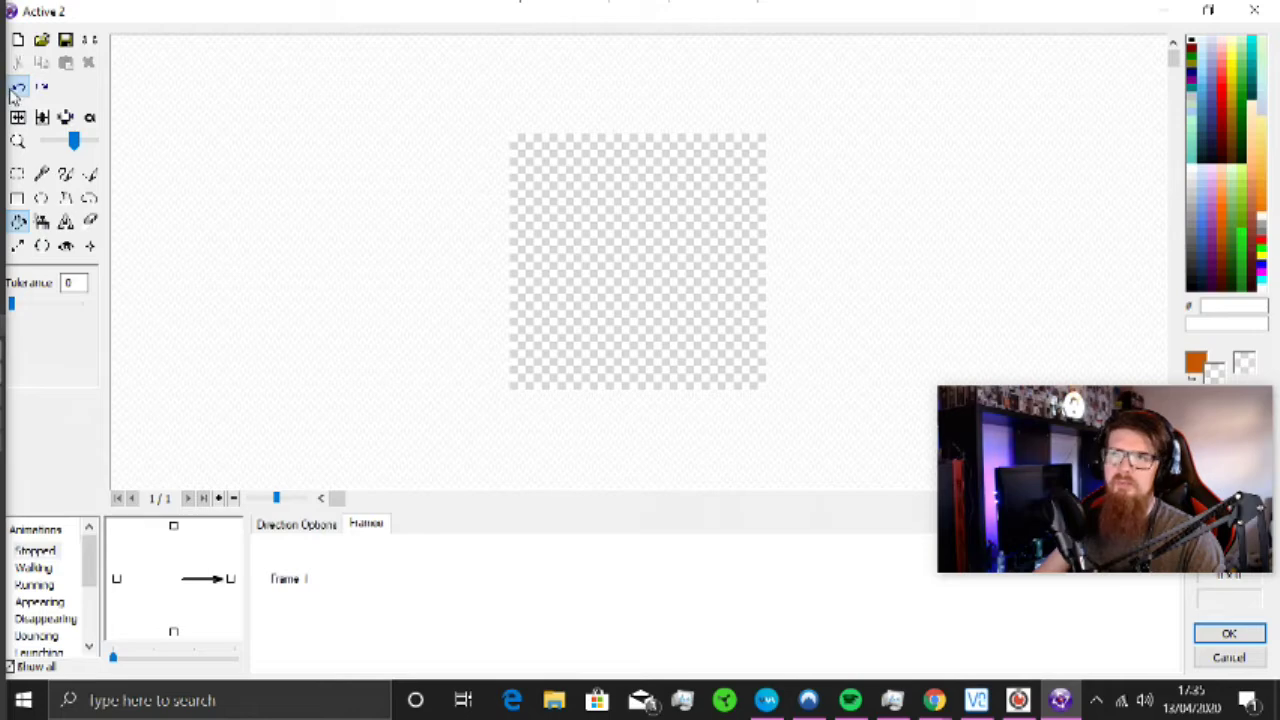
left_click(16, 89)
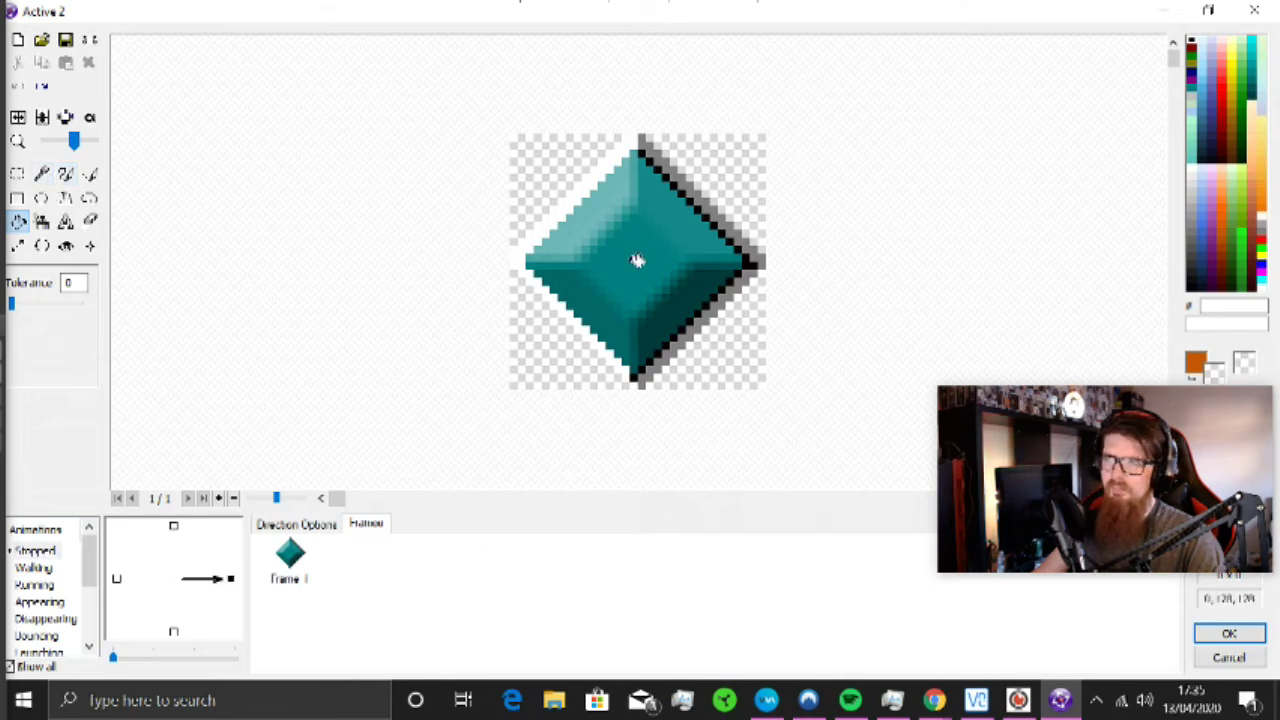
right_click(637, 260)
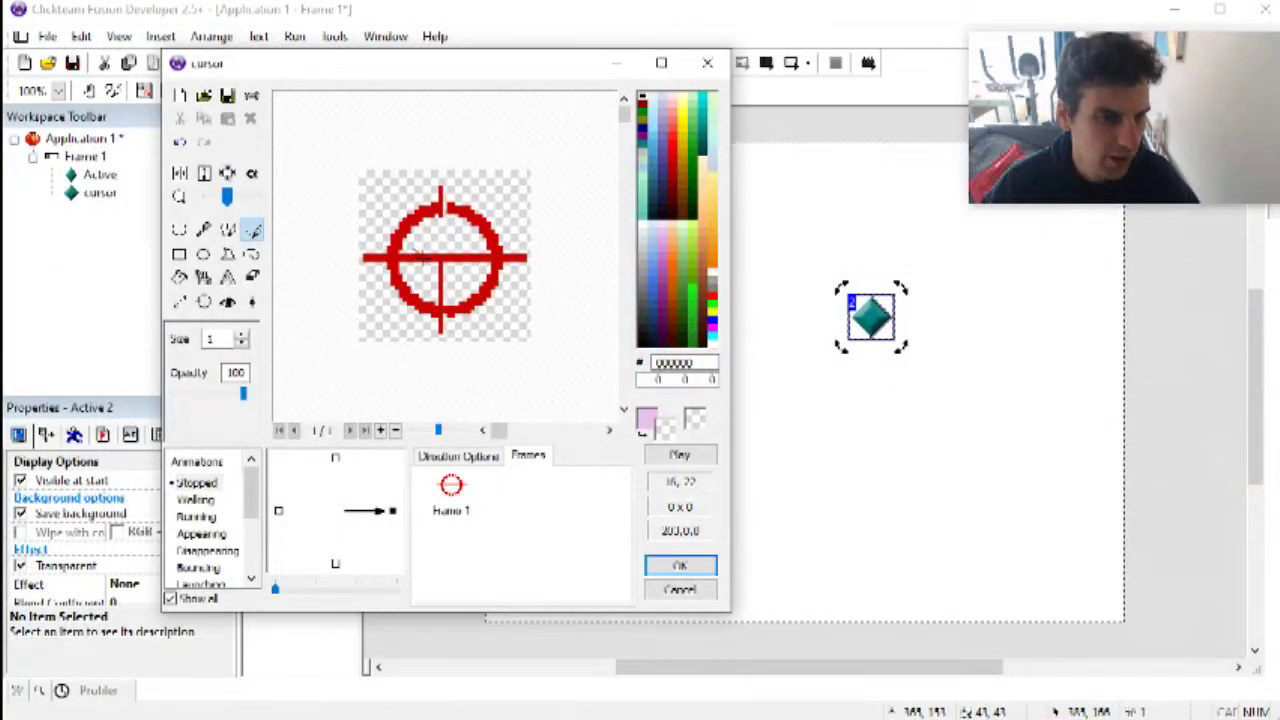
Step: Redraw the crosshair's full vertical line in dark red (203, 0, 0) and trim its upper end with the transparent colour
left_click(672, 160)
left_click_drag(441, 182, 442, 322)
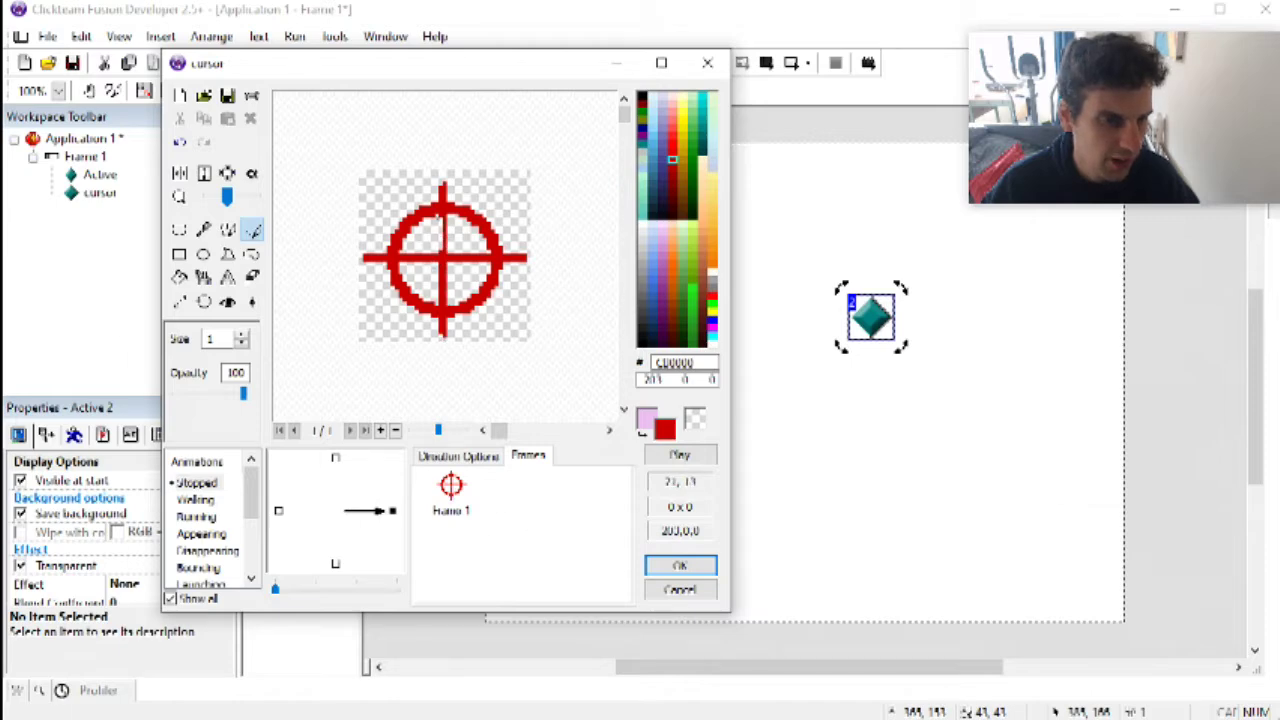
right_click(424, 182)
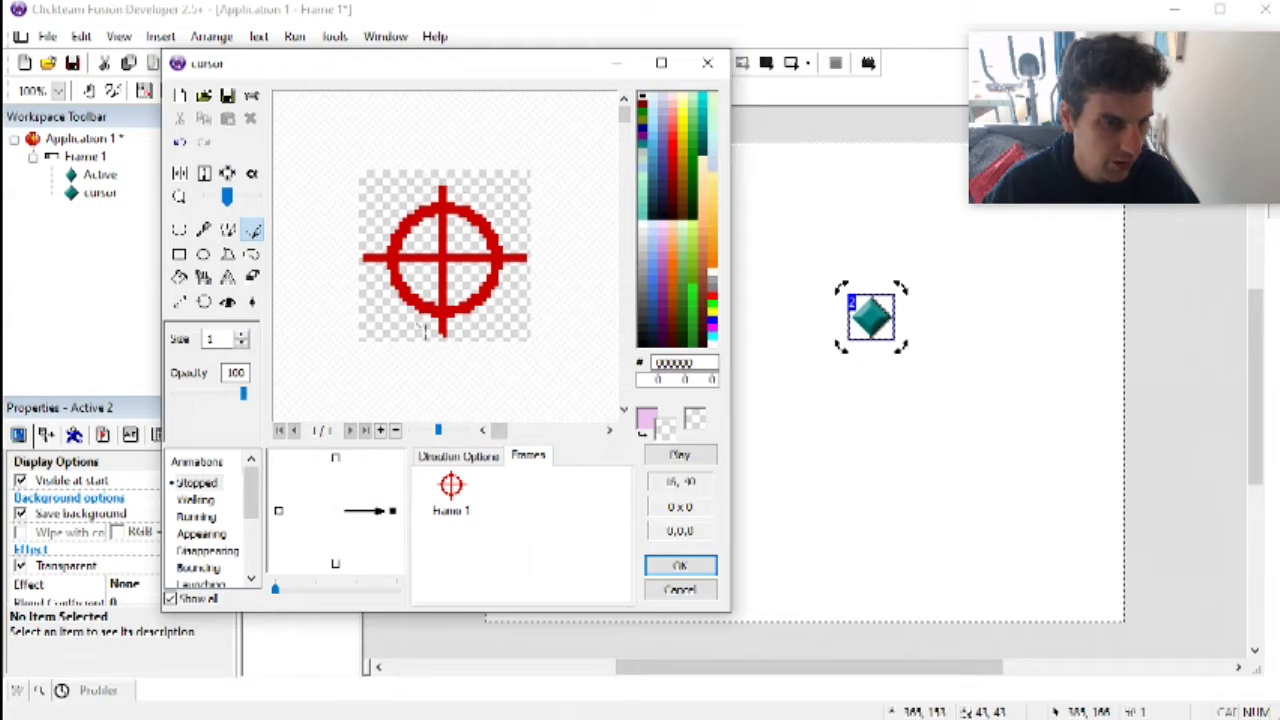
Step: Set the crosshair image's hot spot to X 21, Y 22 at its centre and accept the edited image
left_click(228, 302)
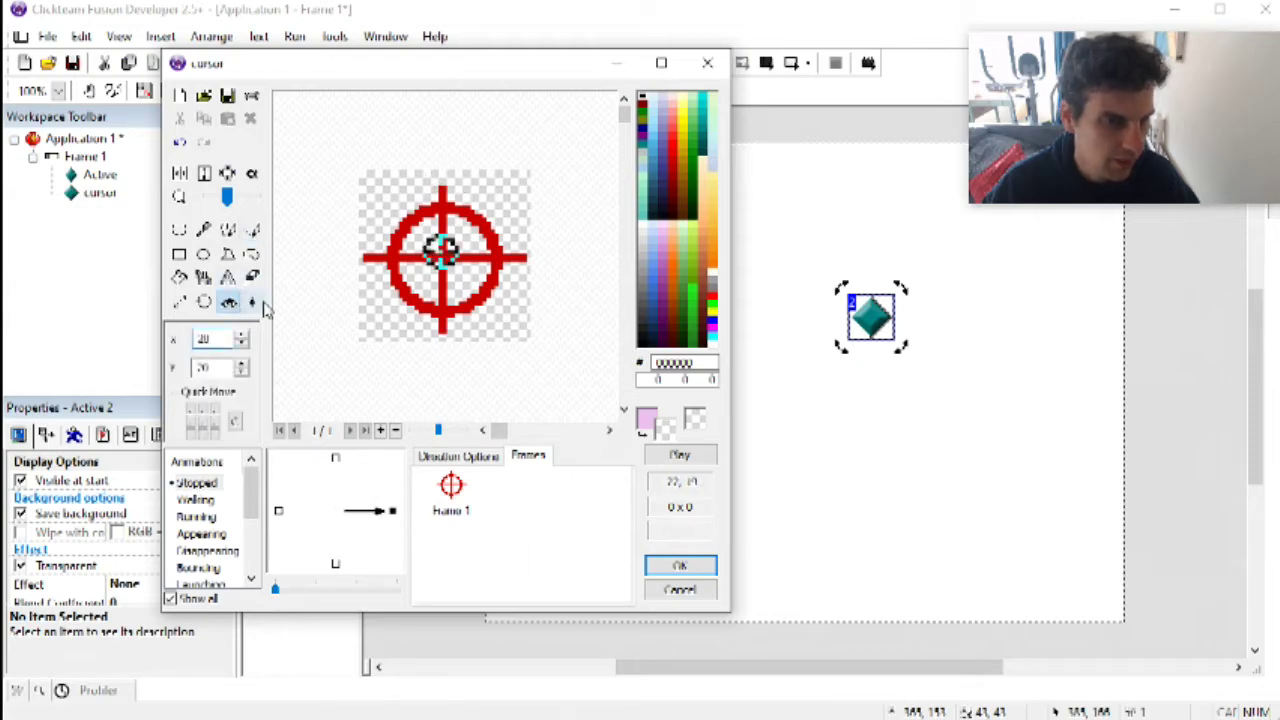
left_click(442, 254)
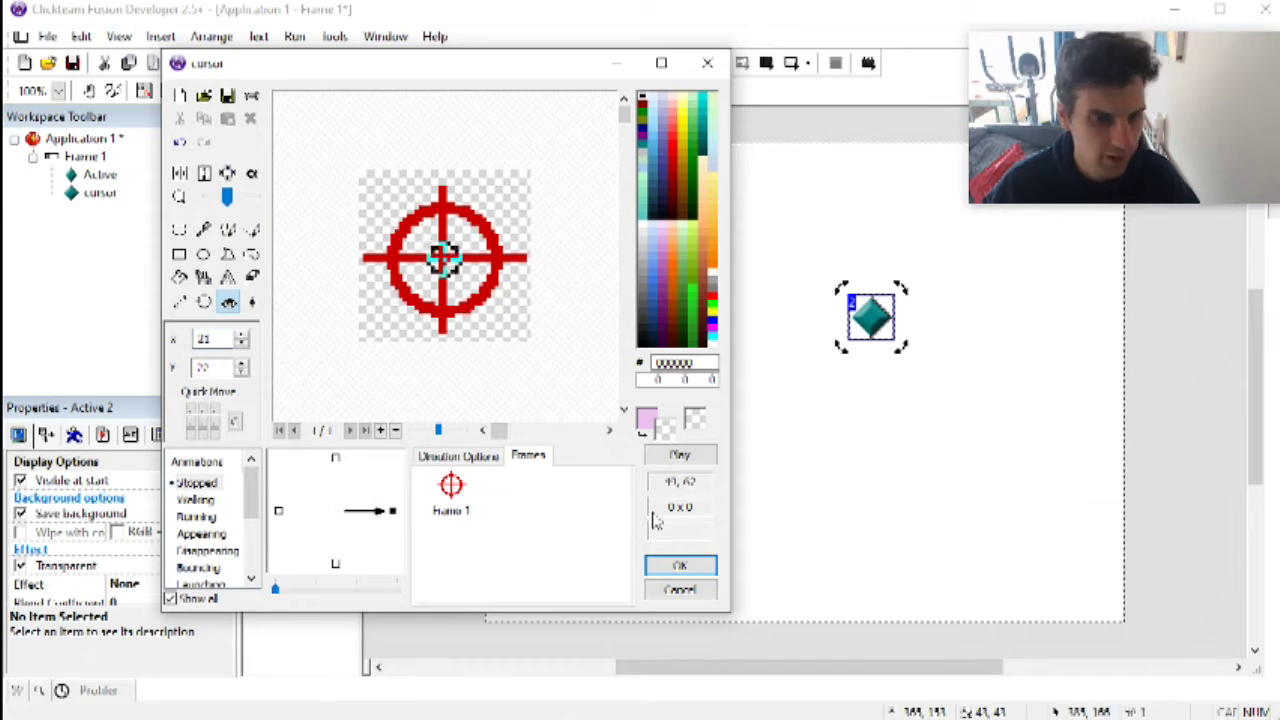
left_click(688, 568)
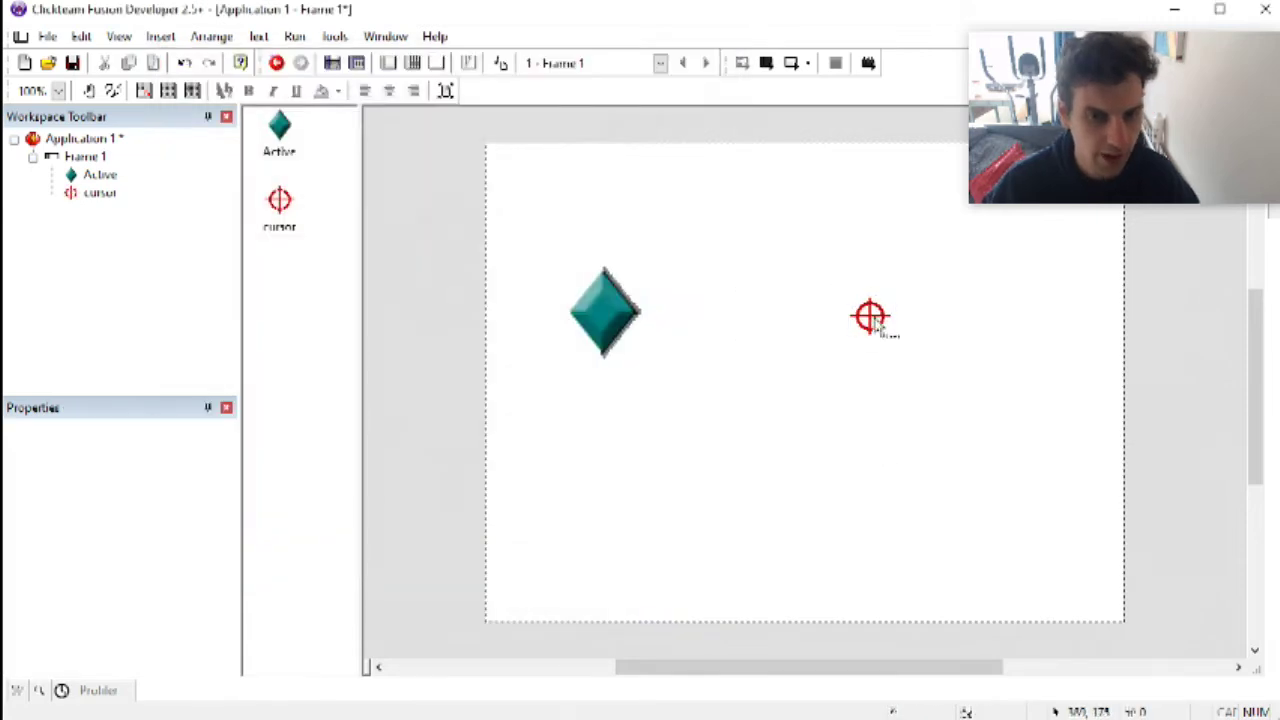
Step: Set the cursor object's movement type to Mouse Controlled
left_click(876, 324)
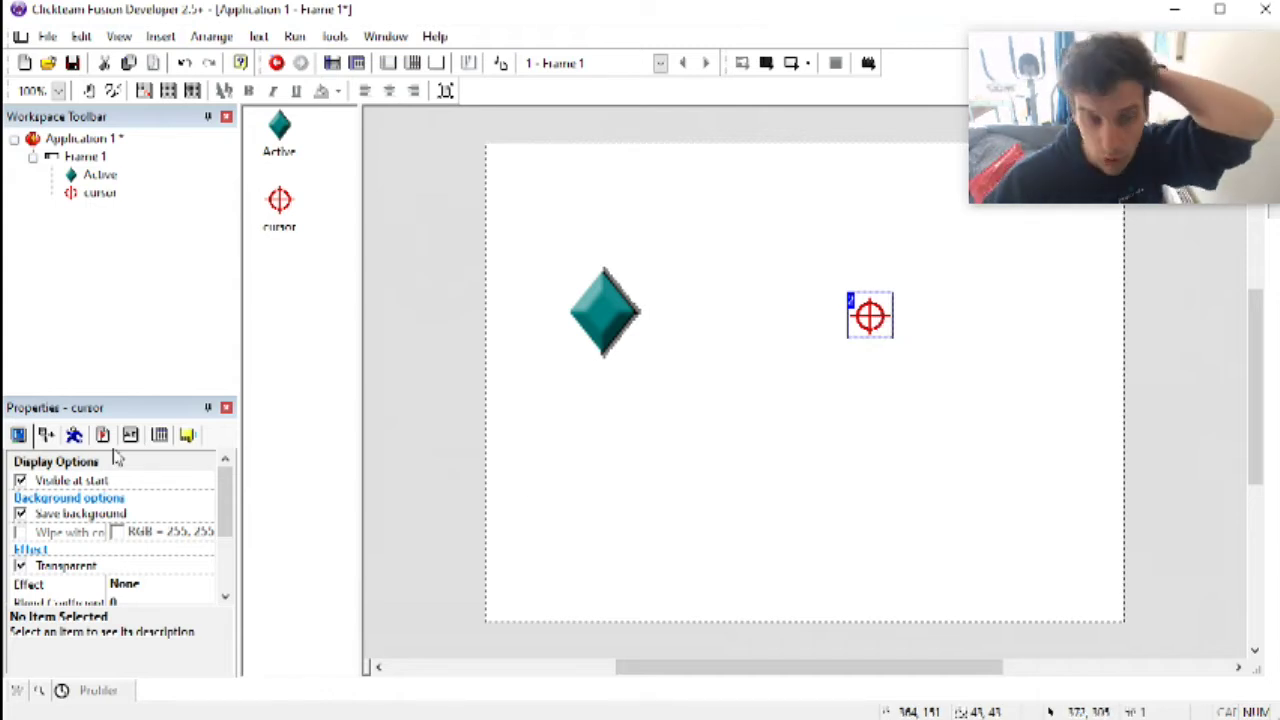
left_click(74, 435)
left_click(165, 501)
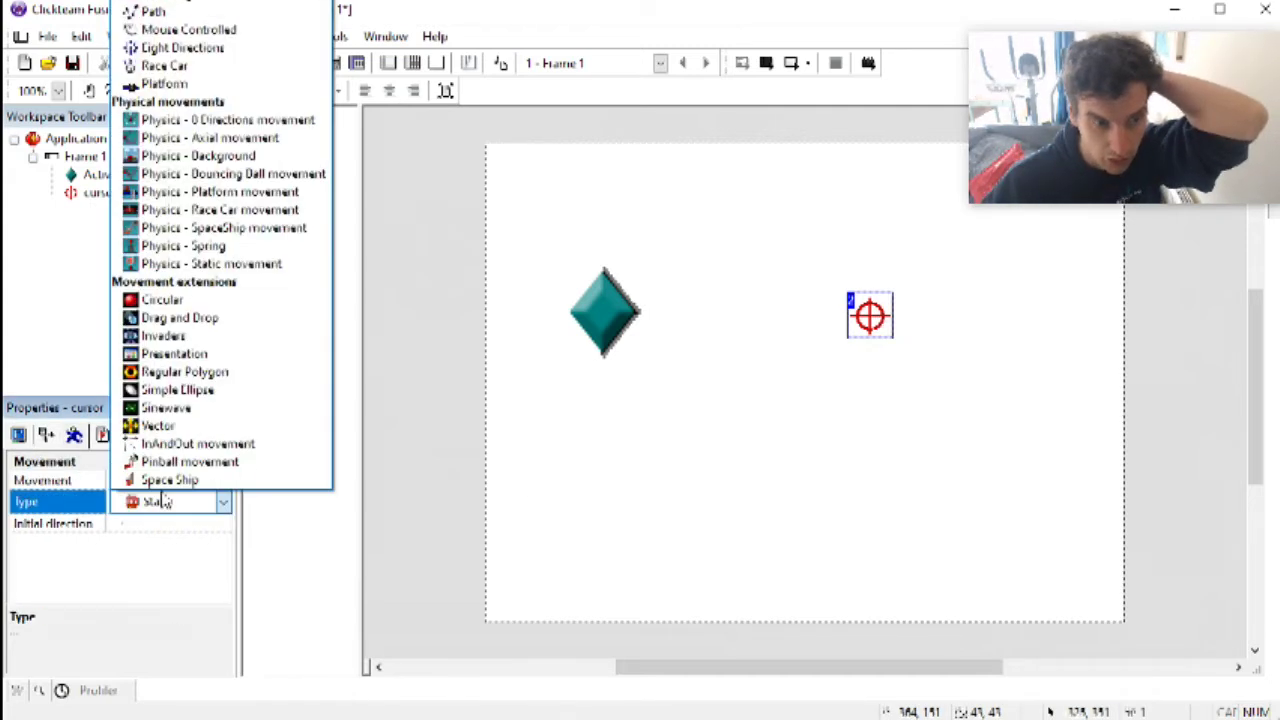
left_click(283, 31)
left_click(437, 206)
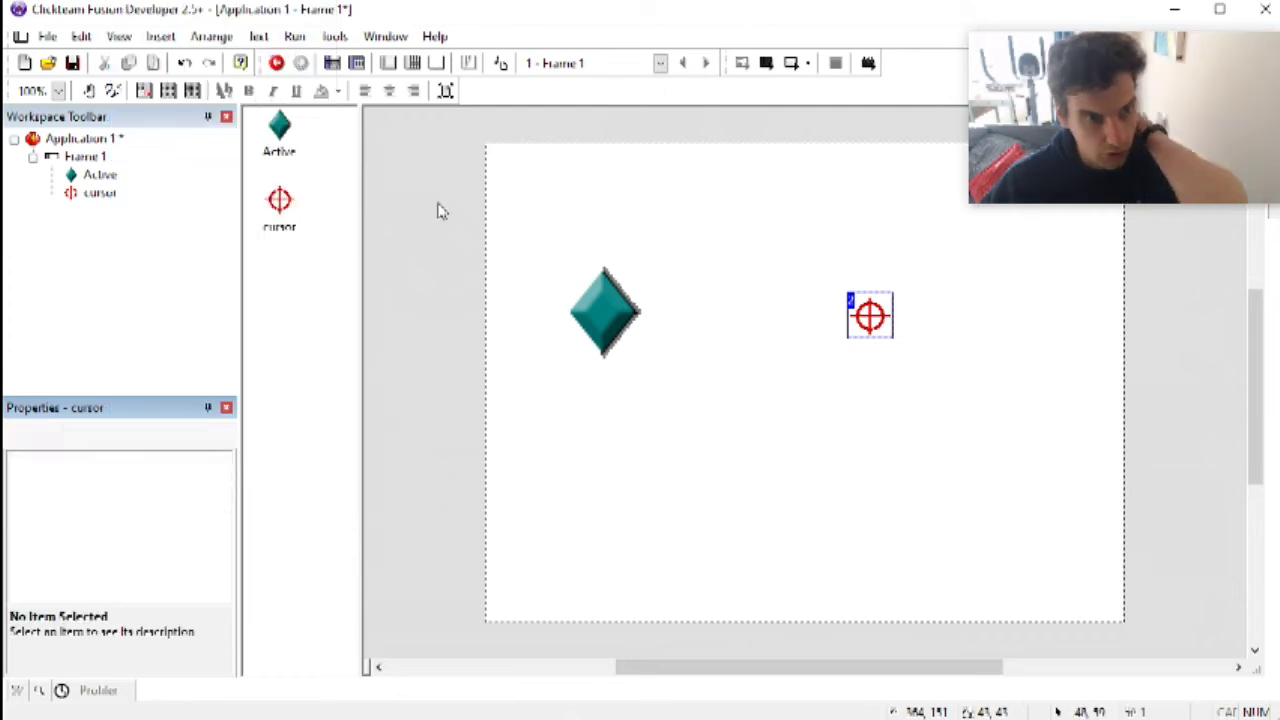
Step: Test-run the application to check how the crosshair moves, and close the run window
left_click(294, 36)
left_click(320, 82)
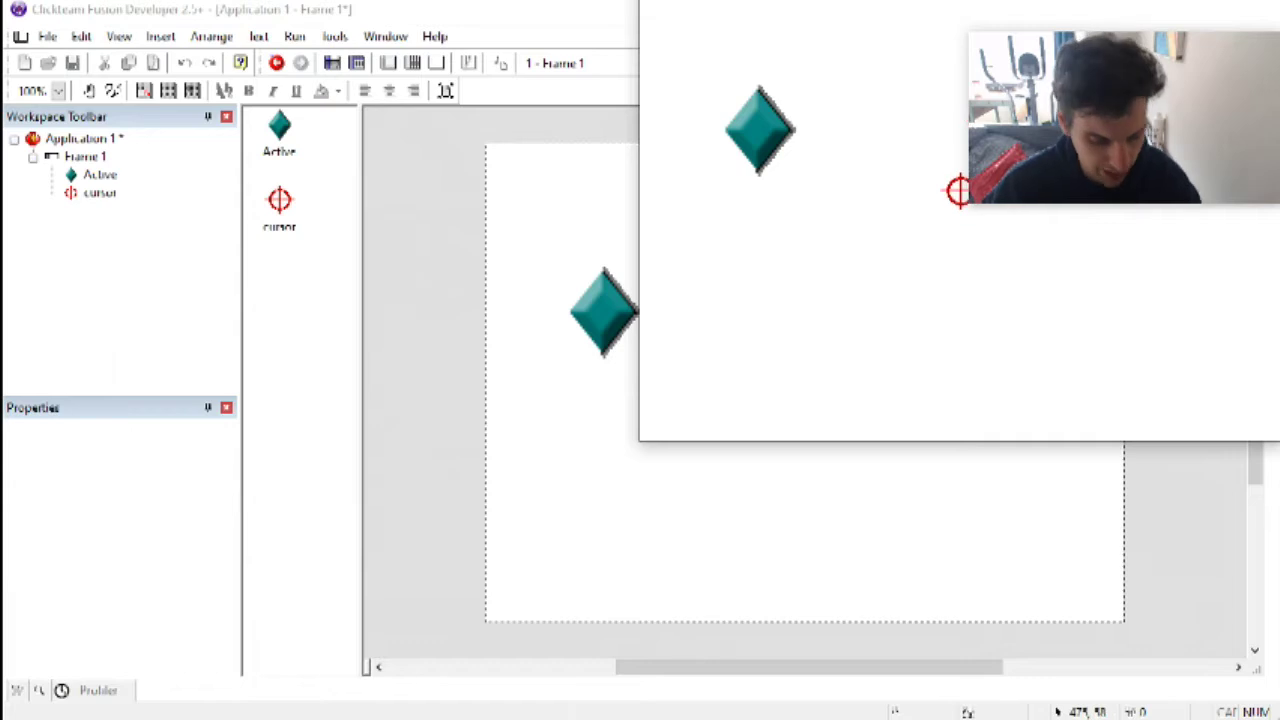
key("alt+F4")
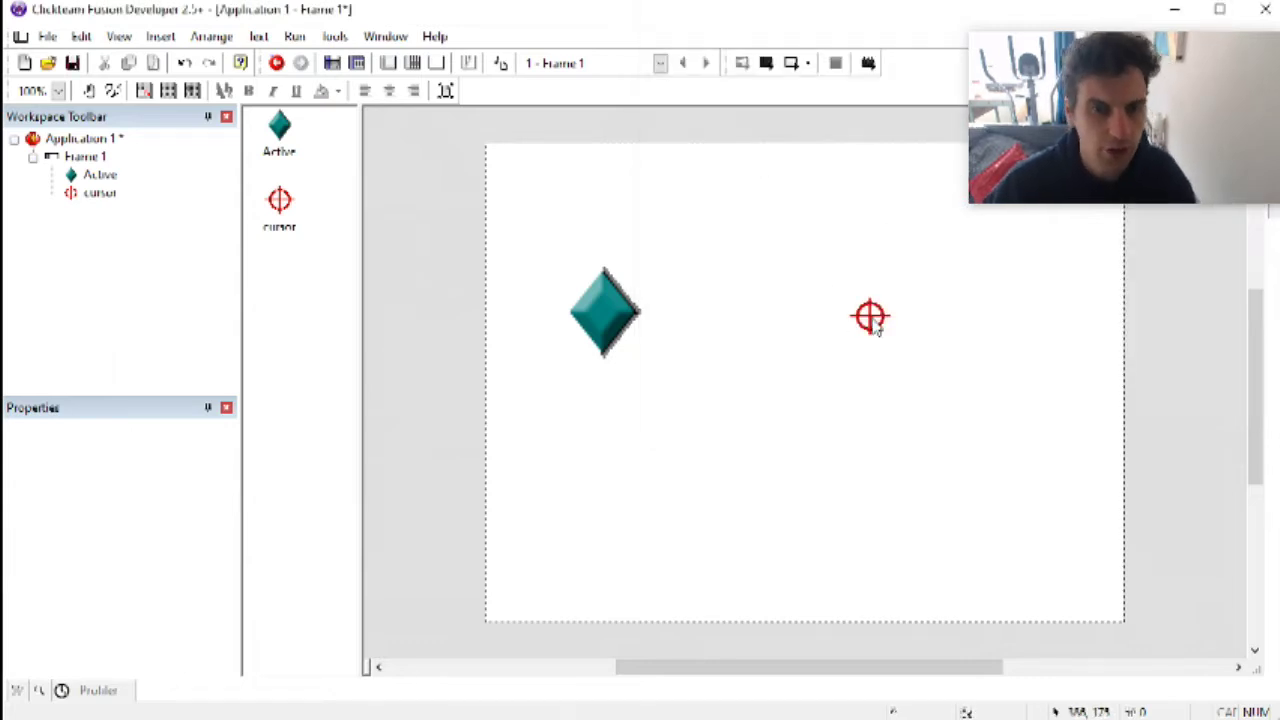
Step: Set the cursor object's movement type back to Static
left_click(871, 333)
left_click(211, 503)
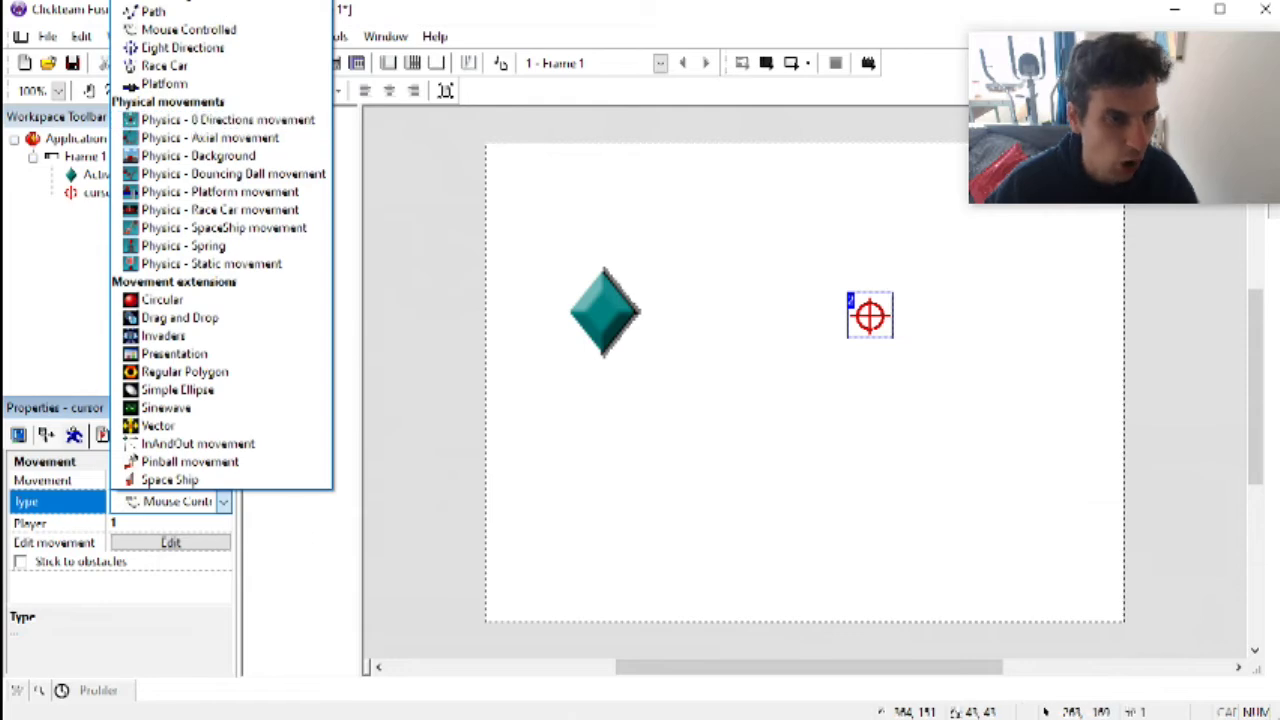
left_click(200, 2)
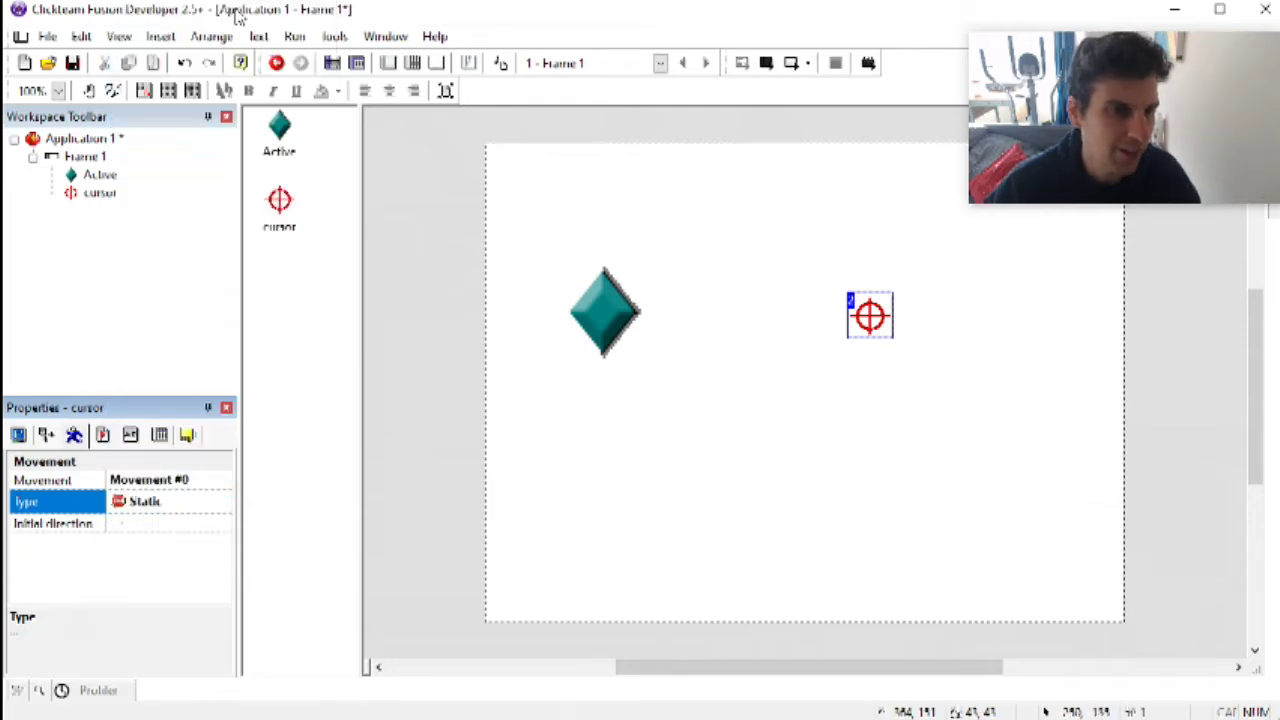
Step: Open the frame's event editor and add an Always condition as the first event
left_click(409, 69)
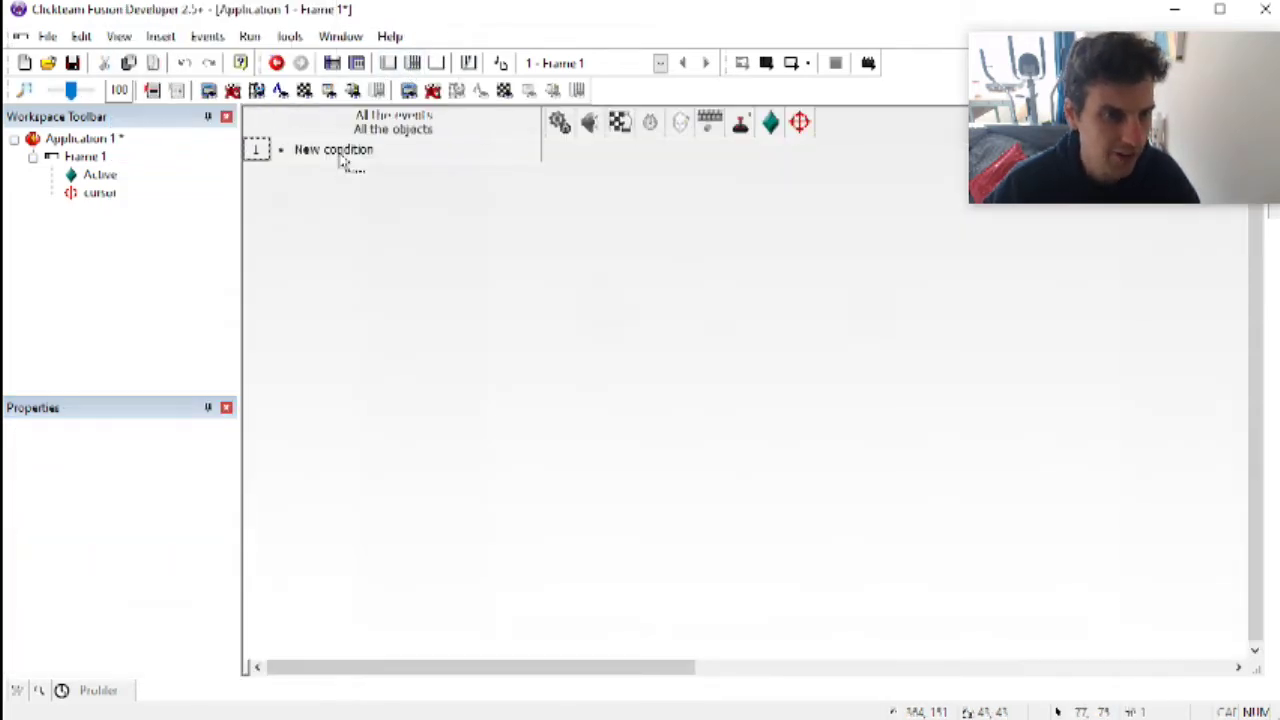
double_click(340, 152)
left_click(588, 318)
left_click(606, 337)
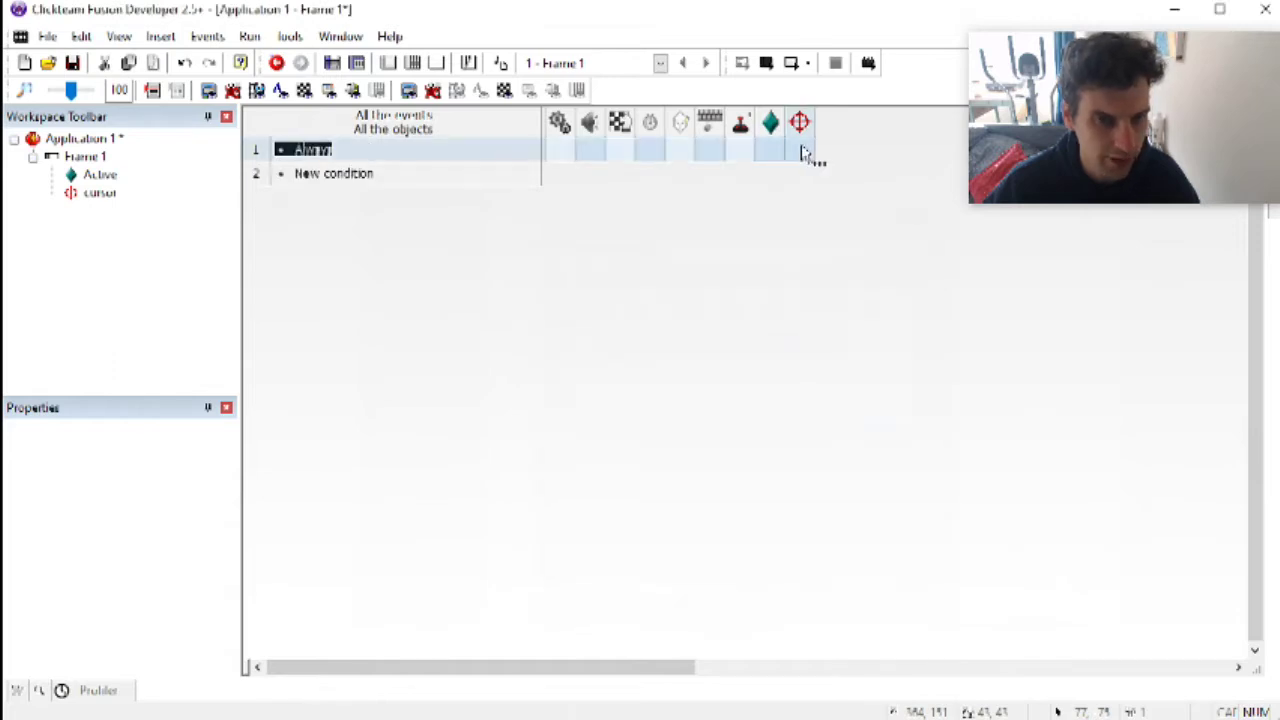
Step: In the Always event, set the cursor object's X coordinate to the current X position of the mouse
left_click(805, 150)
mouse_move(860, 185)
left_click(1052, 226)
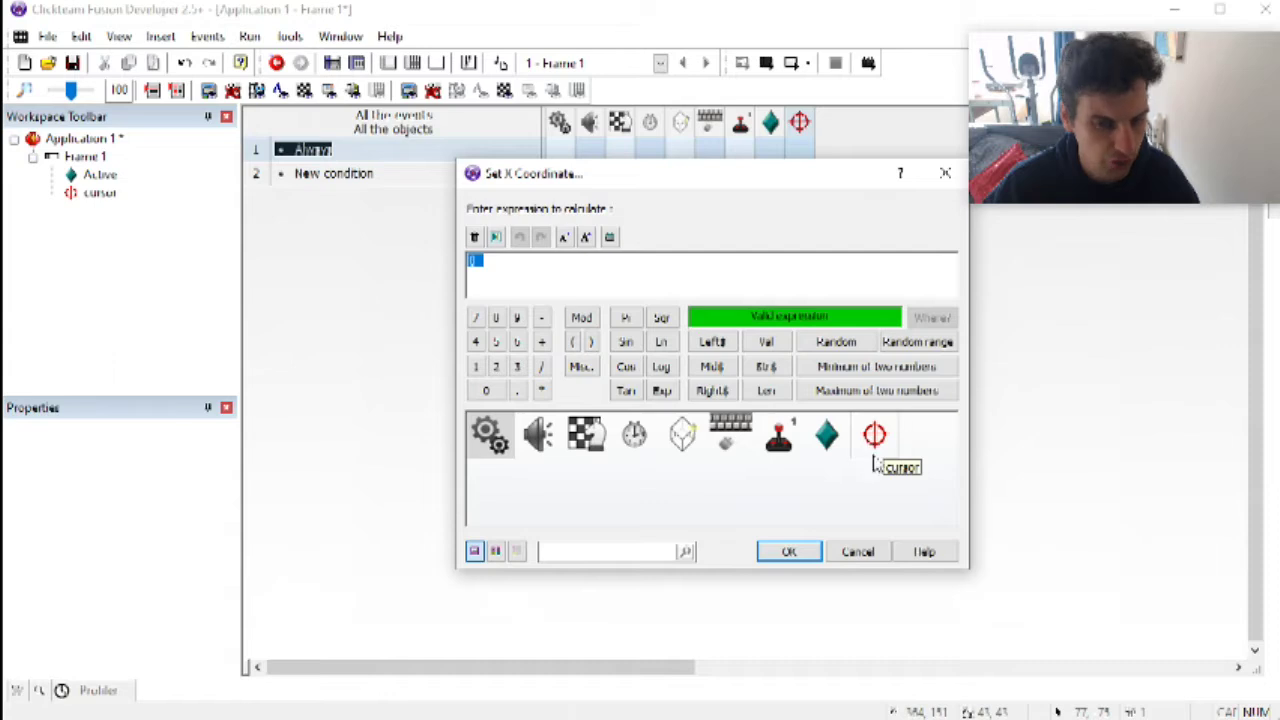
left_click(729, 436)
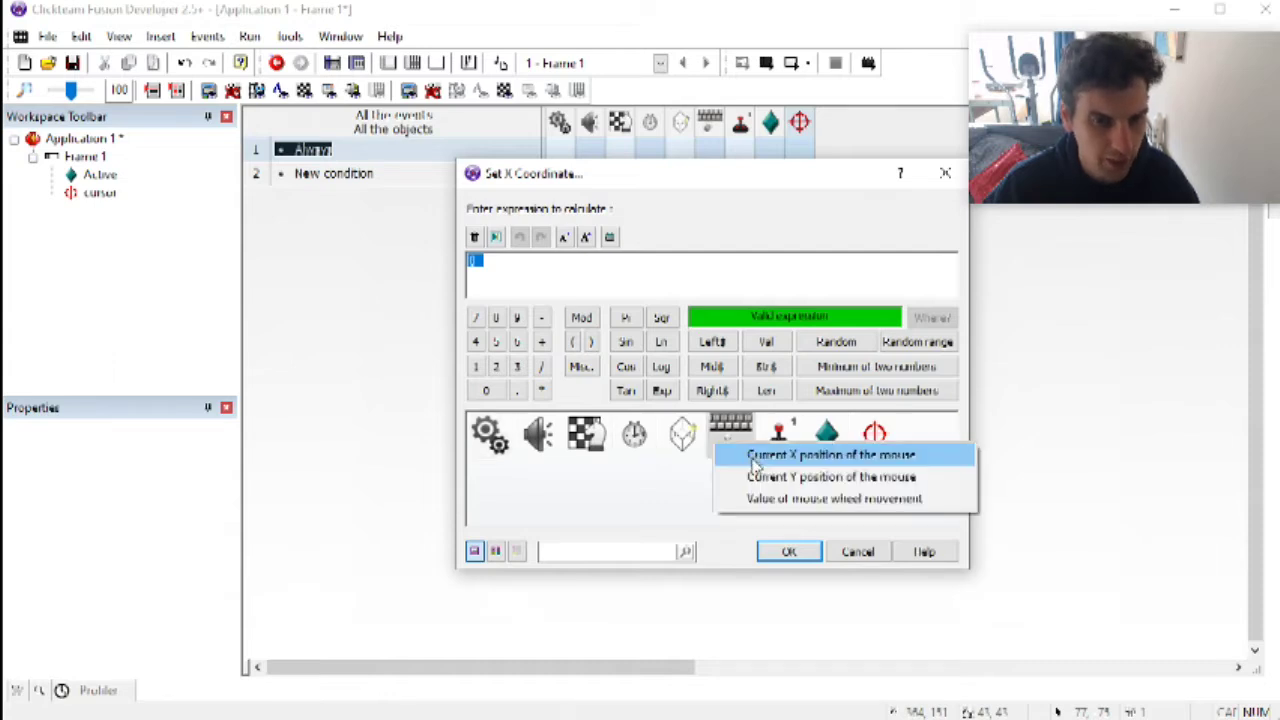
left_click(756, 460)
left_click(795, 552)
Step: In the Always event, set the cursor object's Y coordinate to the current Y position of the mouse (YMouse)
left_click(800, 150)
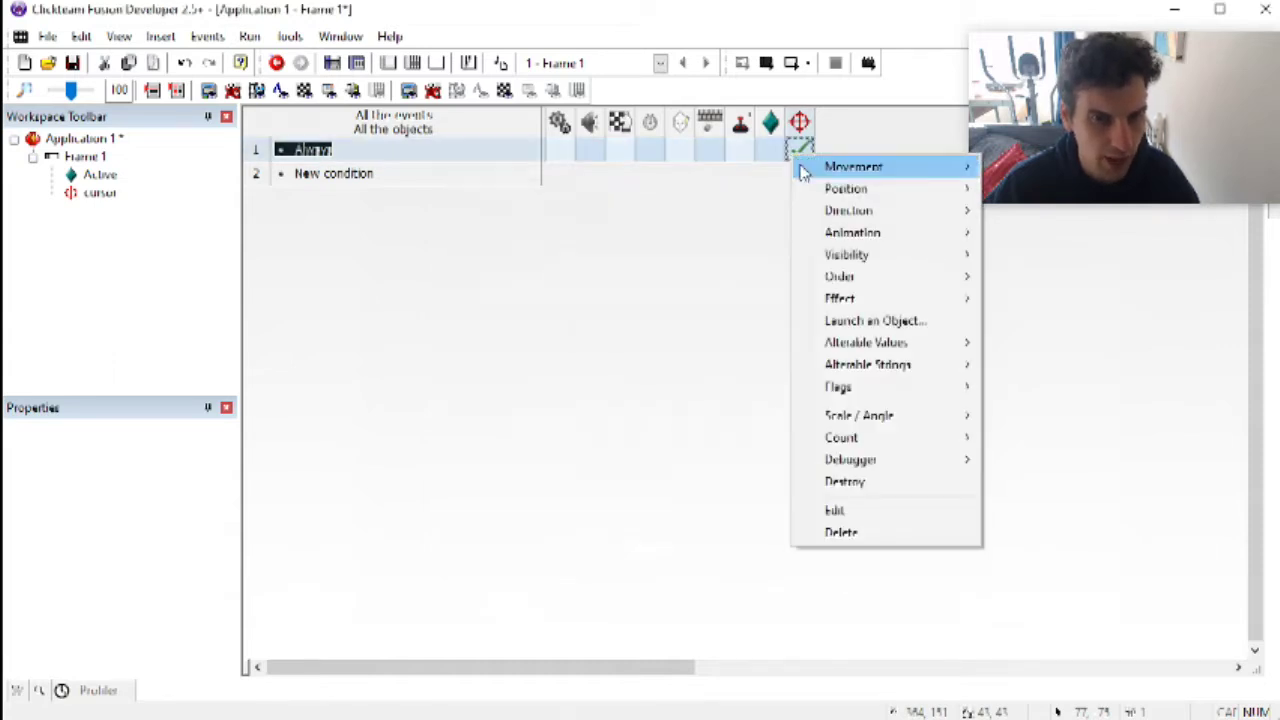
mouse_move(848, 196)
left_click(1058, 254)
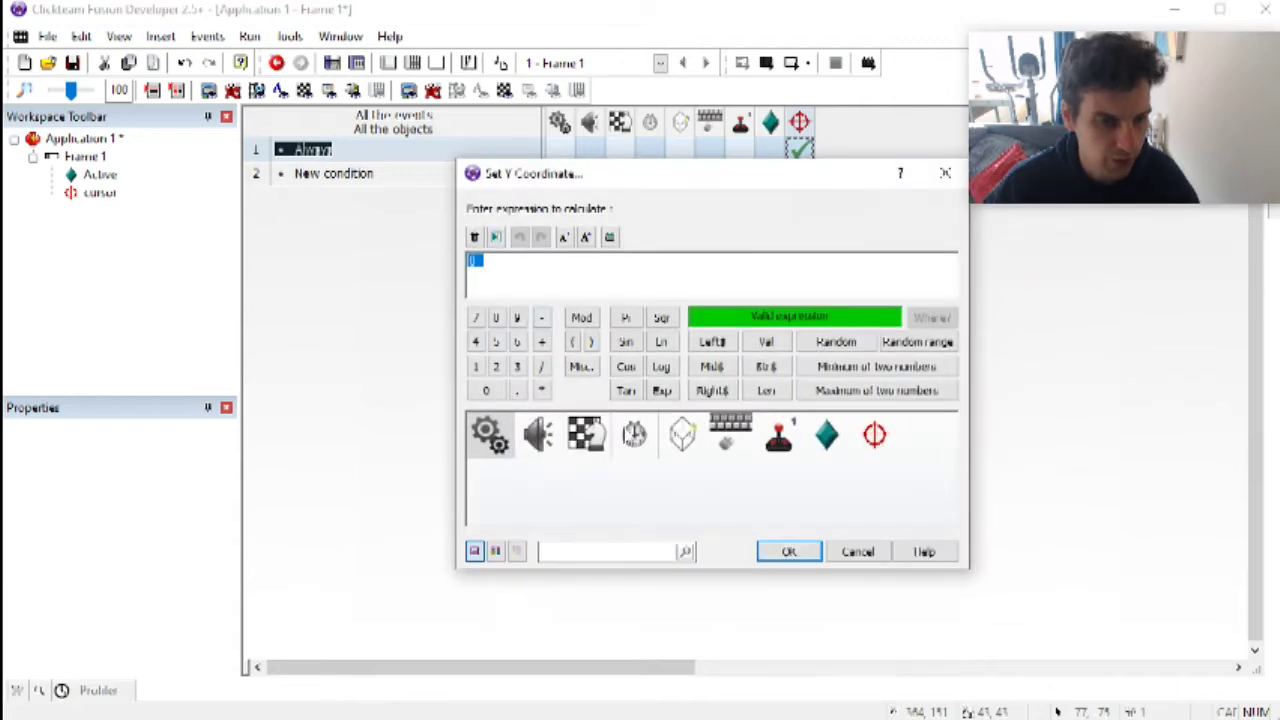
left_click(729, 436)
left_click(760, 461)
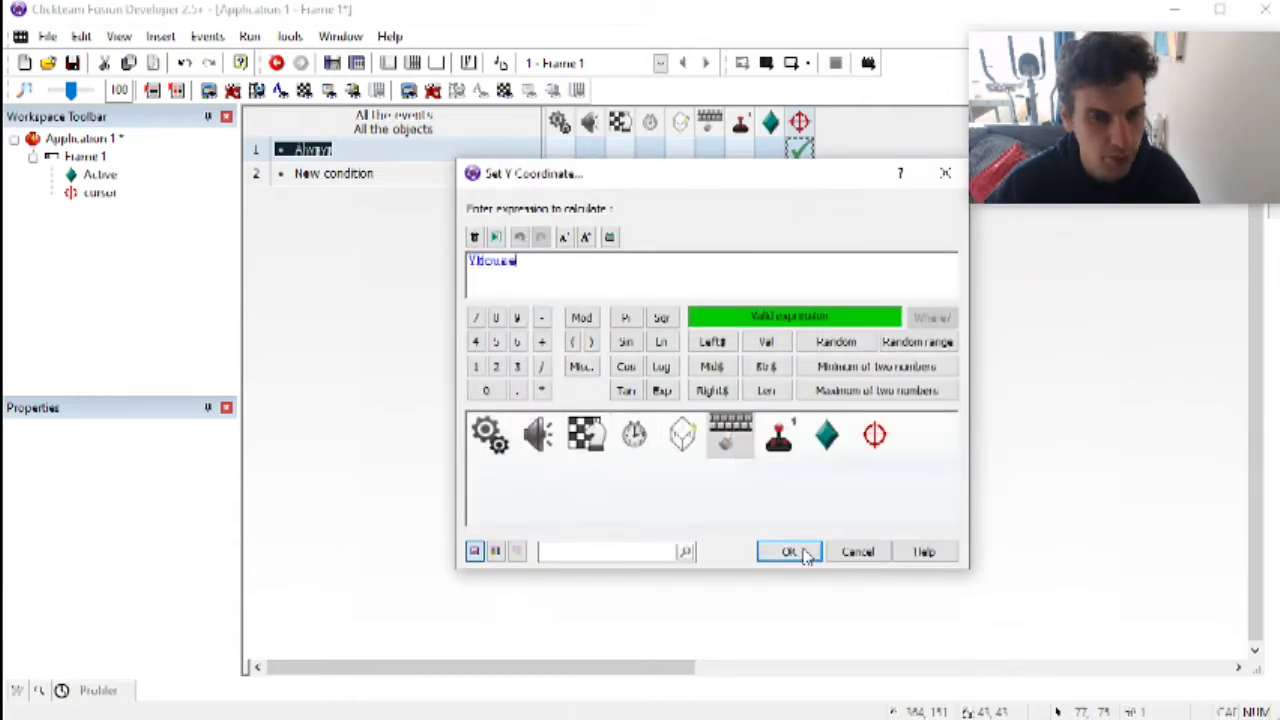
left_click(789, 552)
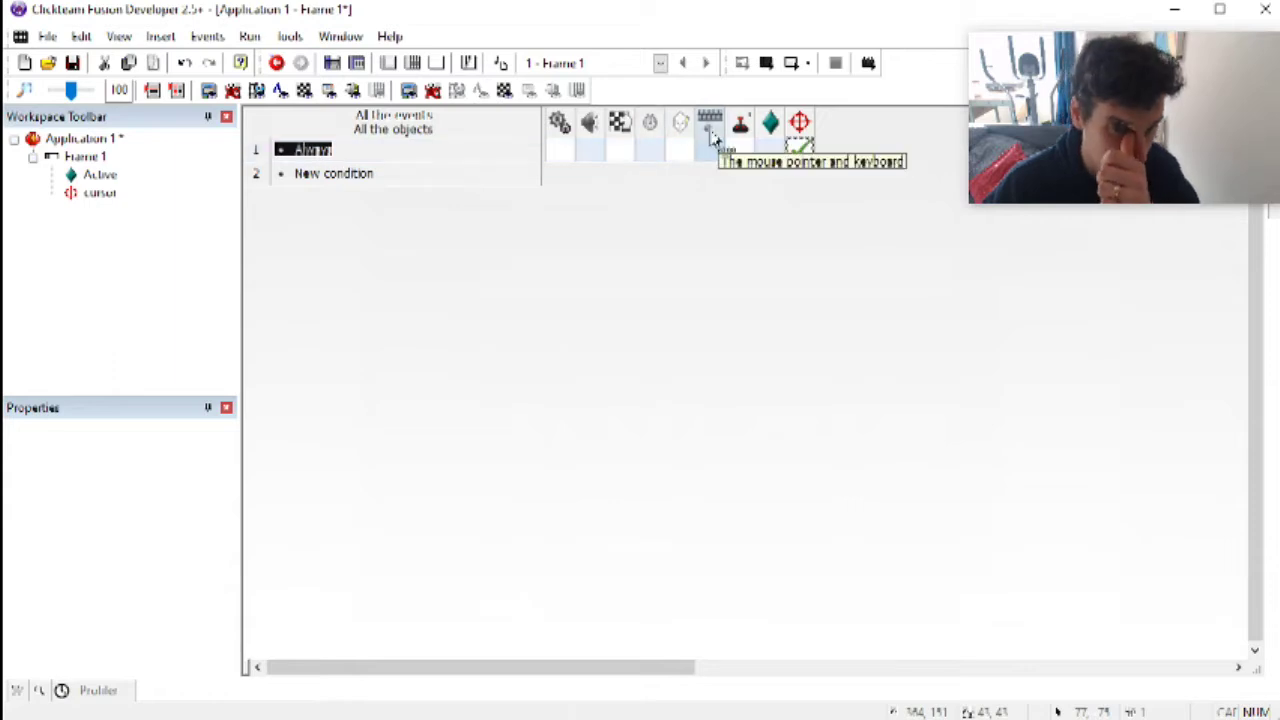
Step: Add a Start of Frame event that hides the Windows mouse pointer
left_click(350, 175)
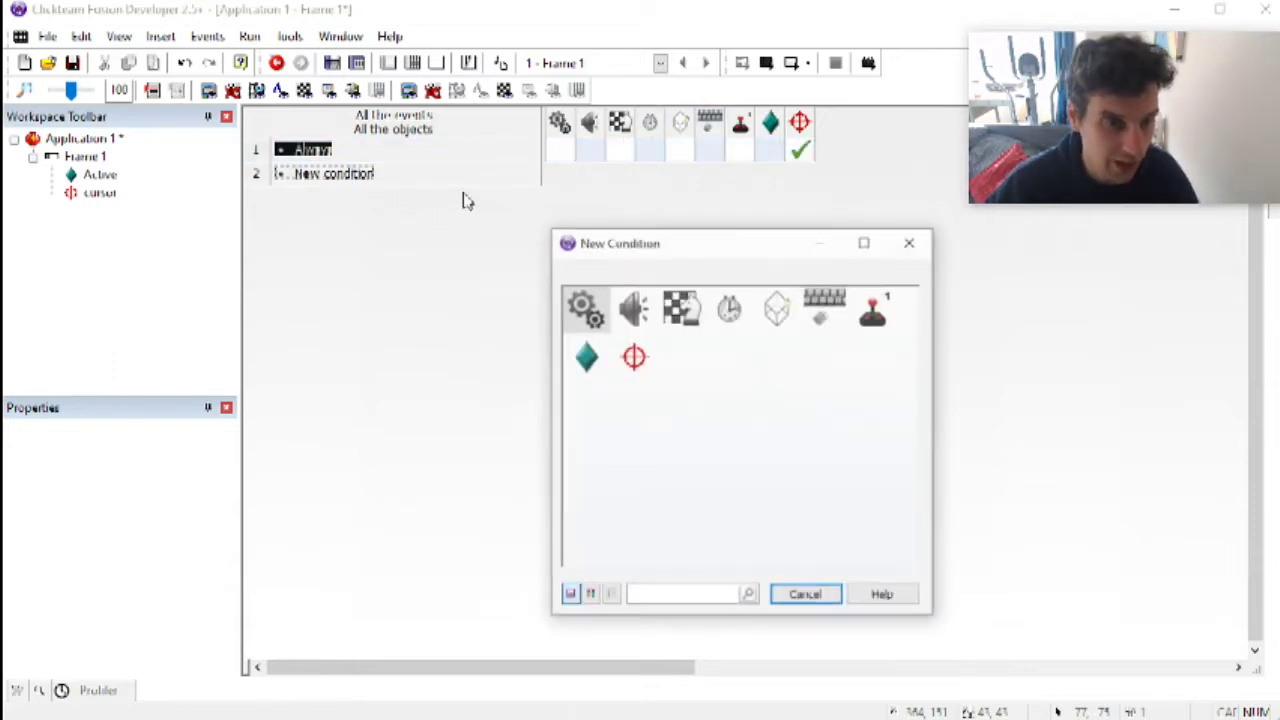
left_click(681, 307)
right_click(715, 177)
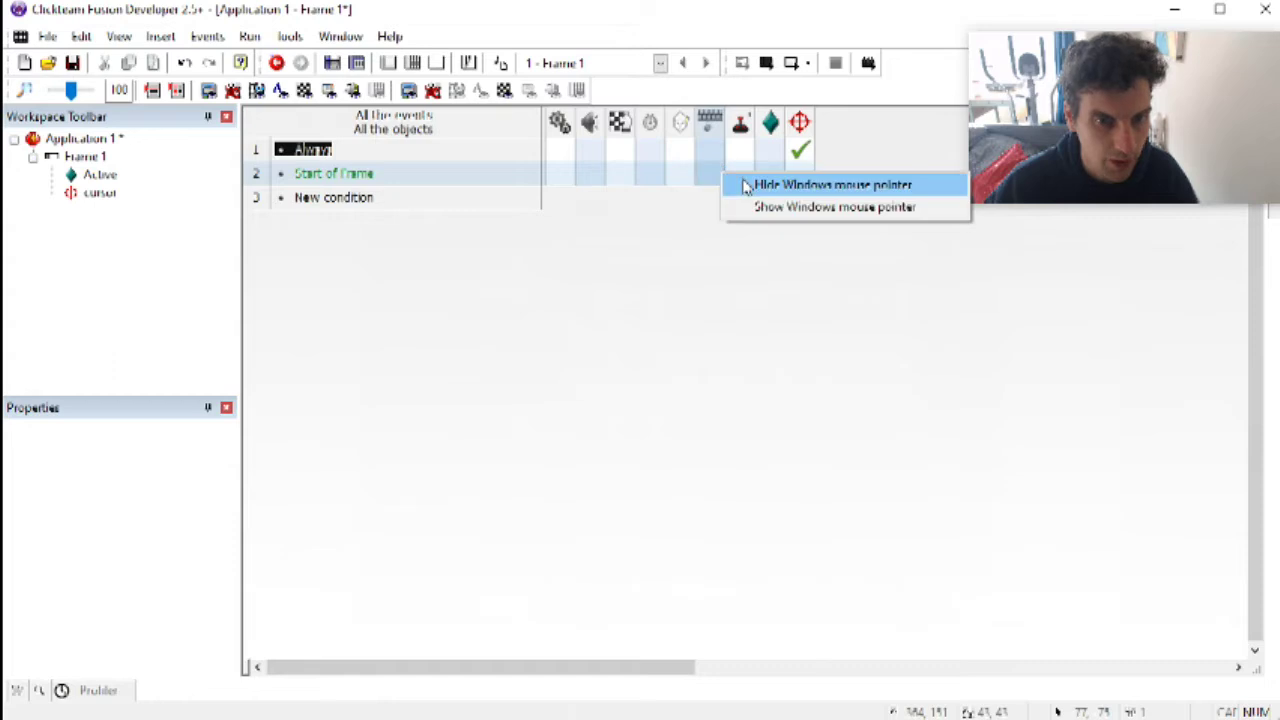
left_click(745, 183)
Step: Test-run the application to check that the crosshair follows the mouse, and close the run window
left_click(251, 38)
left_click(295, 81)
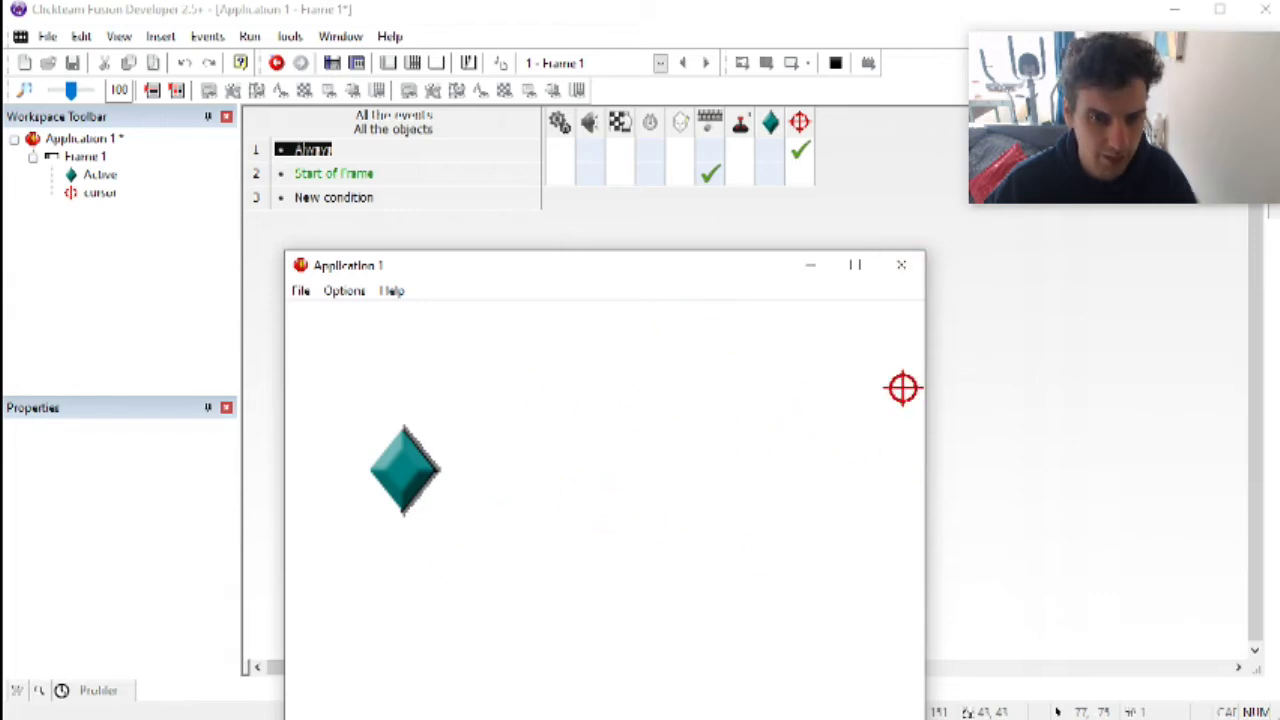
left_click(902, 265)
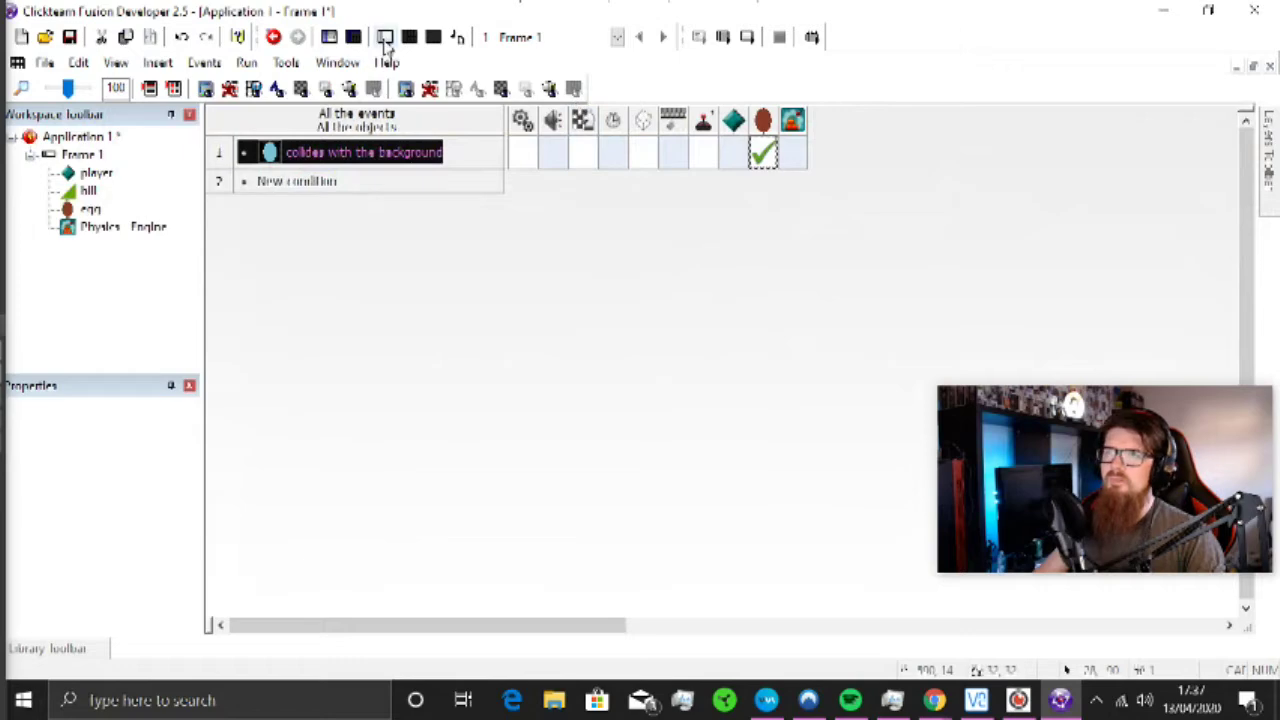
Step: In the frame editor, position the egg above the hilltop and nudge the hill into the frame's lower-right corner at about X 251, Y 92
left_click(385, 40)
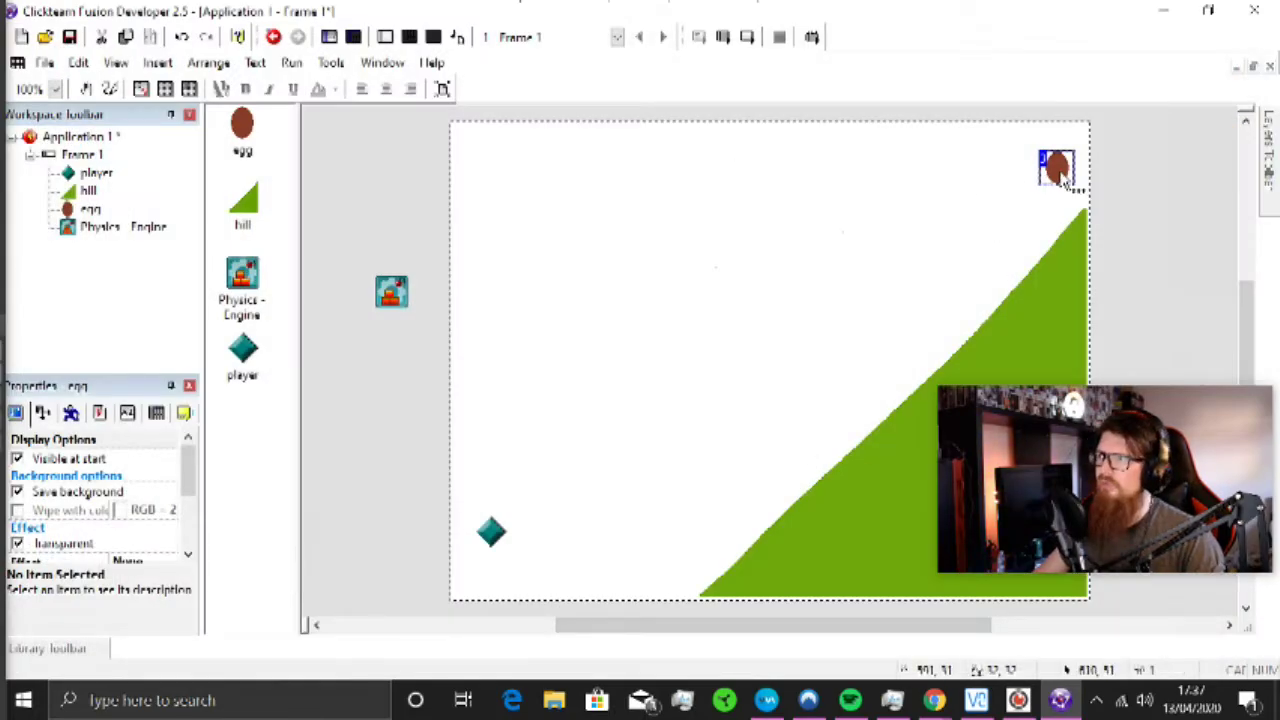
left_click(1160, 175)
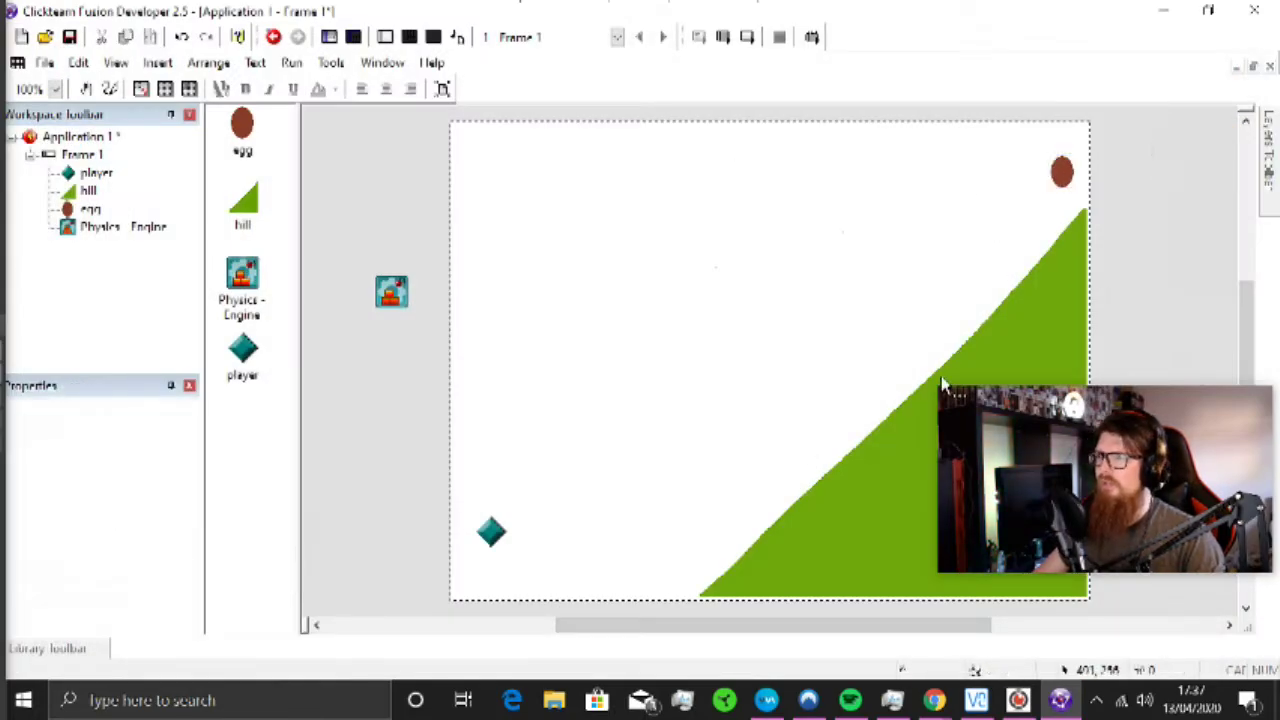
left_click(858, 452)
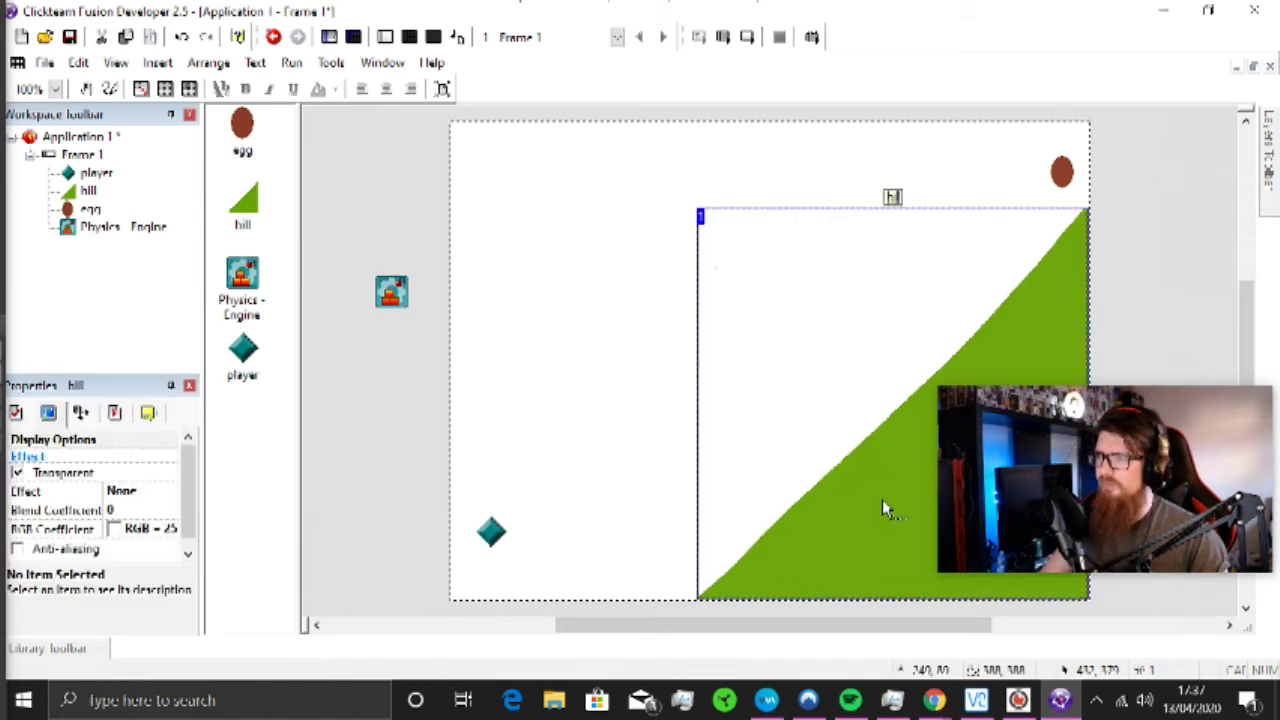
left_click_drag(882, 504, 885, 508)
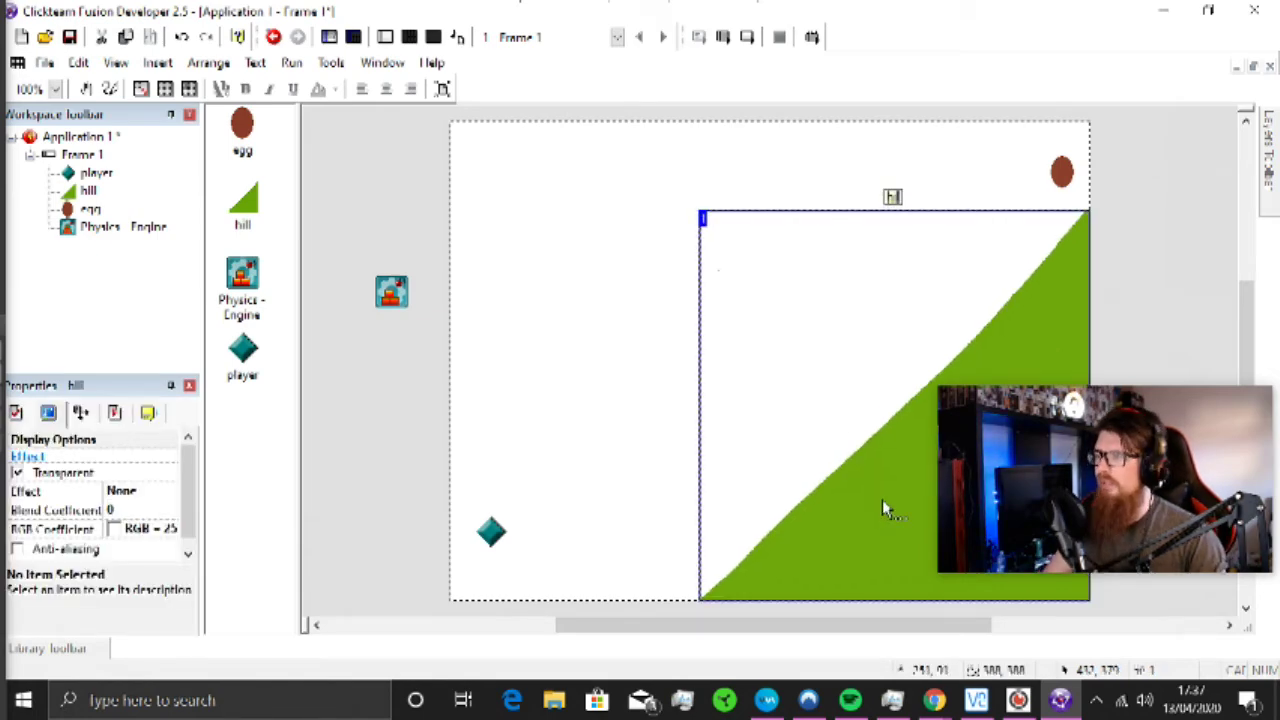
left_click(1240, 318)
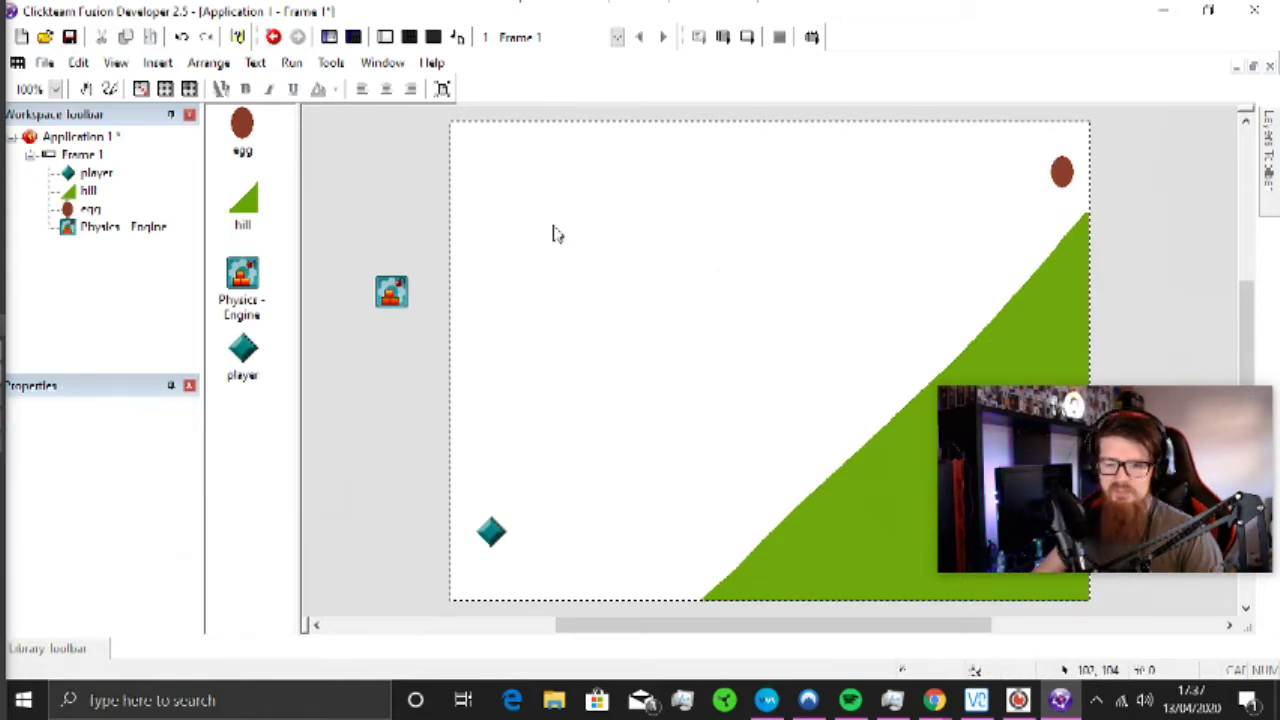
Step: Review the egg's physics movement properties and the hot spot of its image
left_click(1064, 180)
left_click(72, 414)
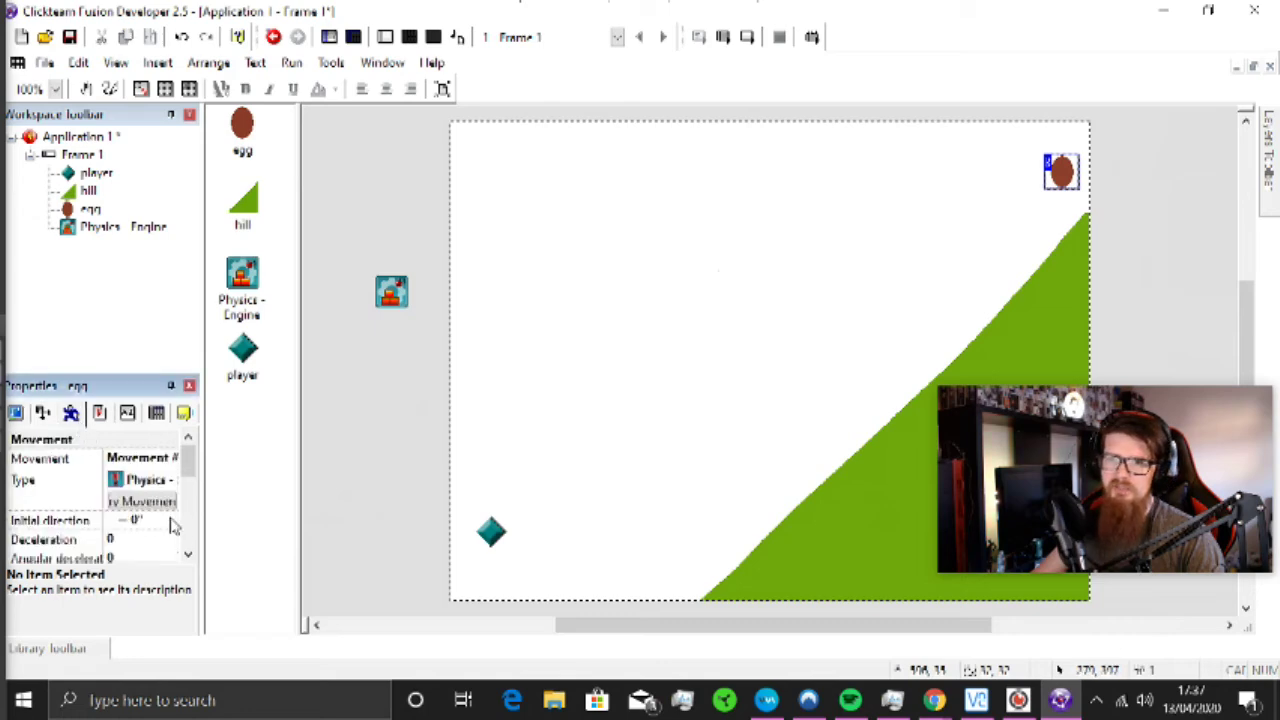
scroll(190, 470, "down", 2)
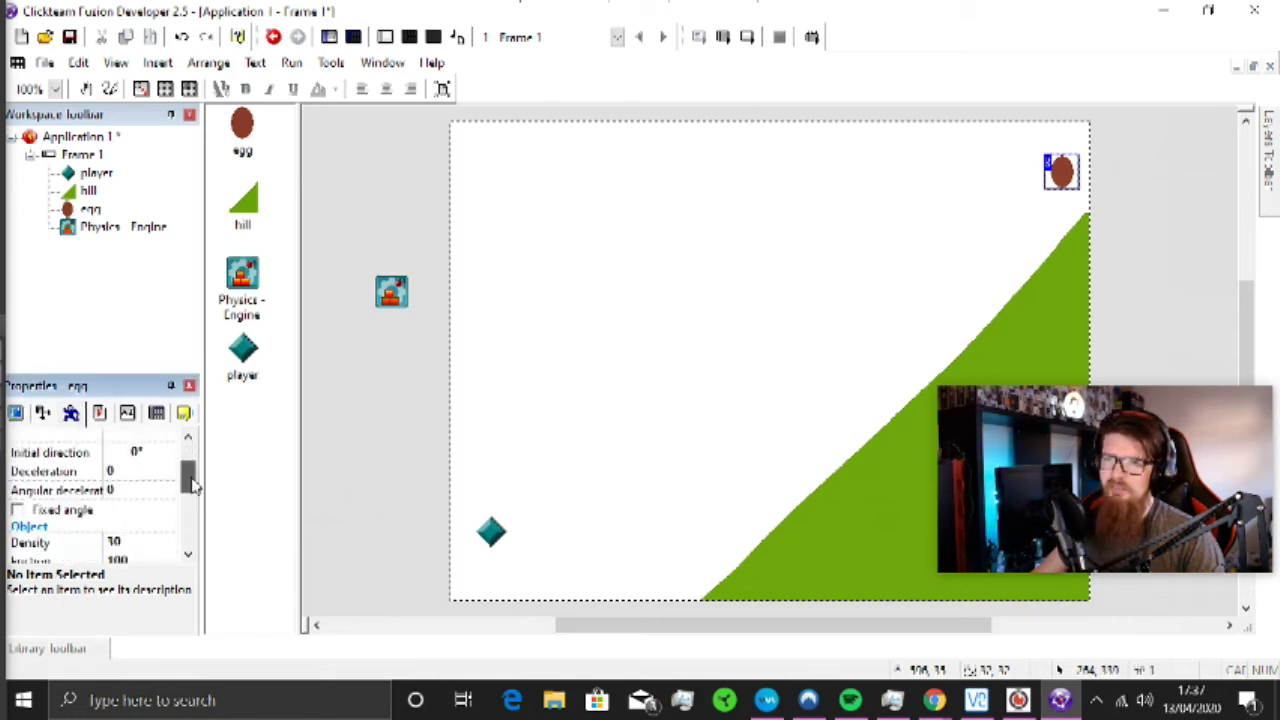
scroll(190, 470, "up", 2)
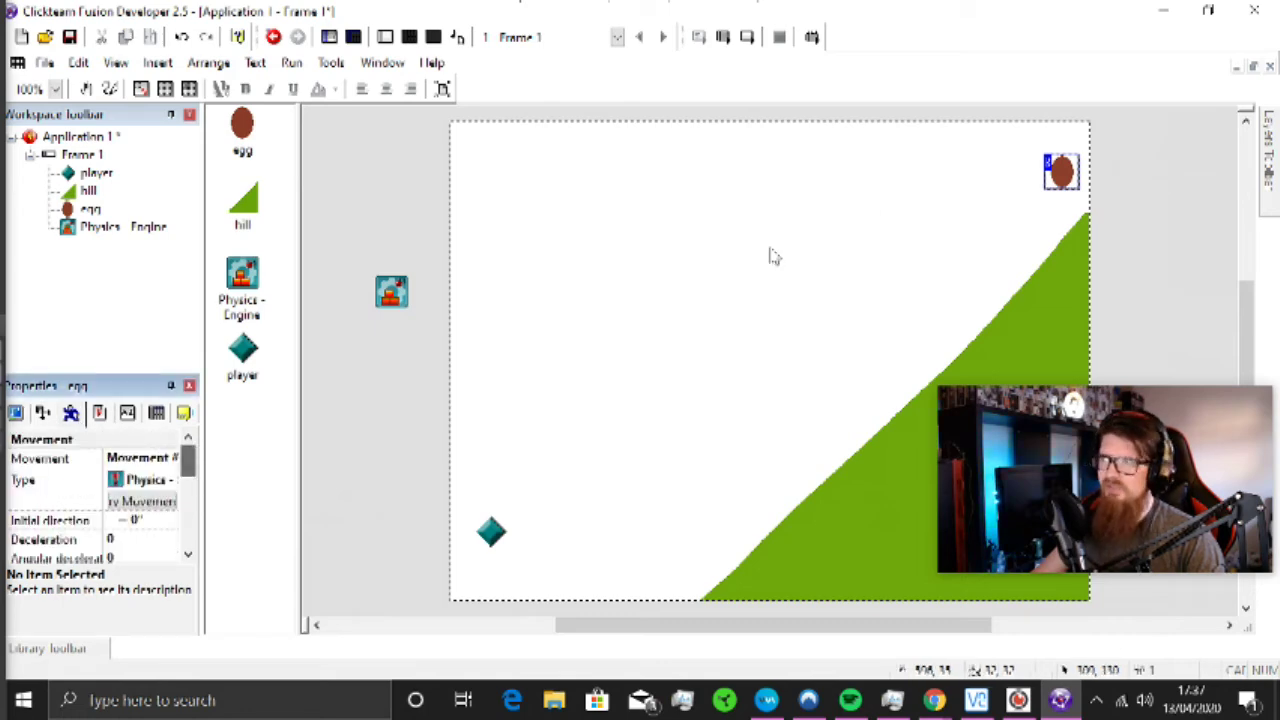
double_click(1064, 178)
left_click(65, 246)
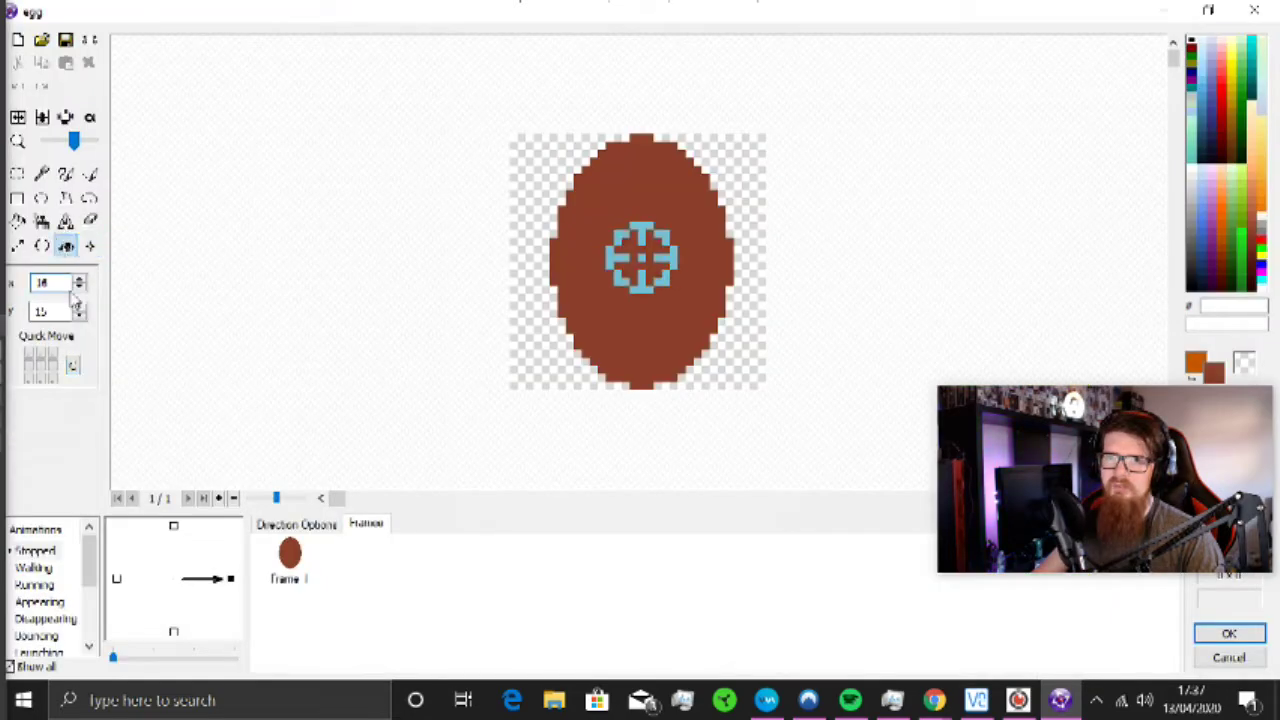
left_click(1229, 633)
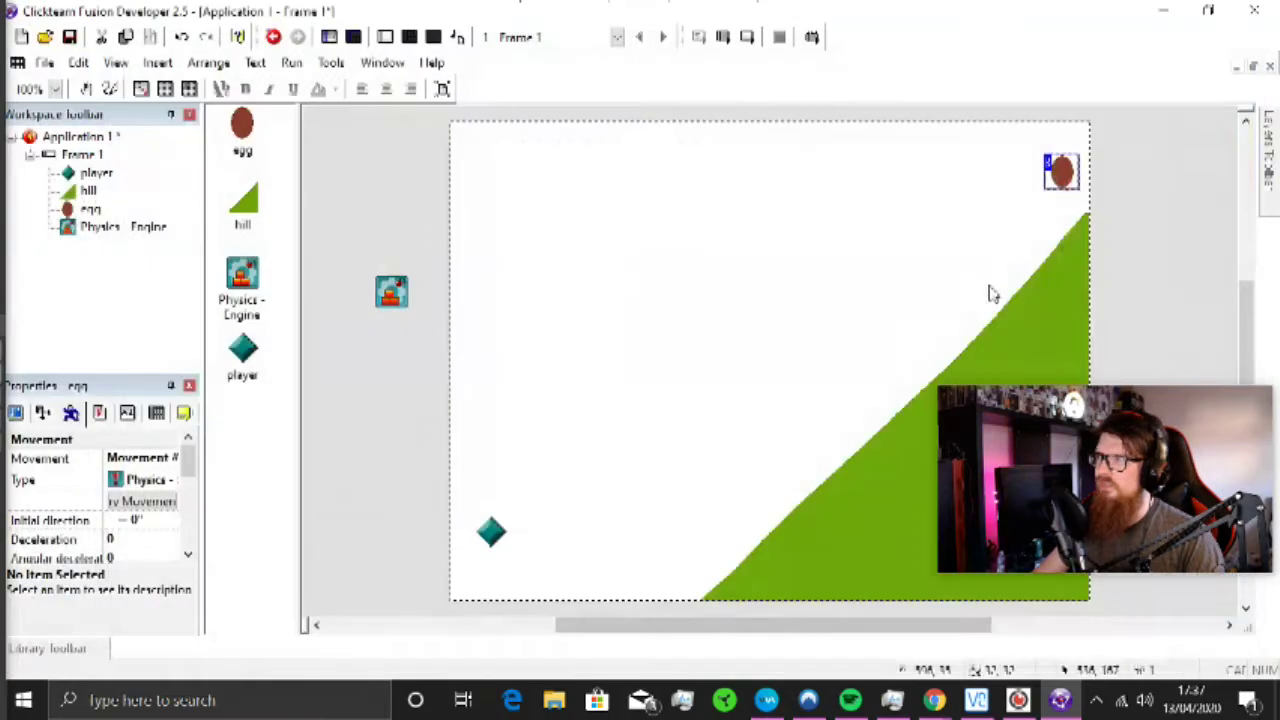
Step: Move the player diamond closer to the frame's lower-left corner and test-run the frame
left_click(497, 537)
left_click(537, 554)
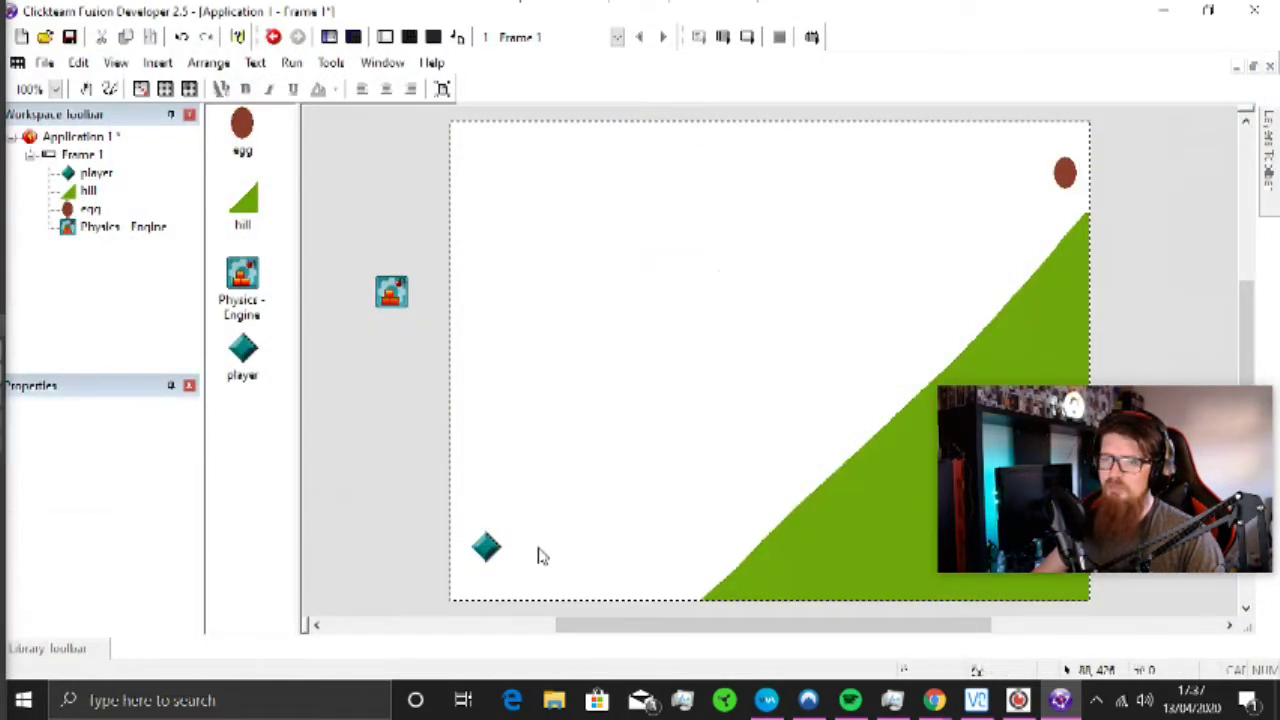
left_click(752, 42)
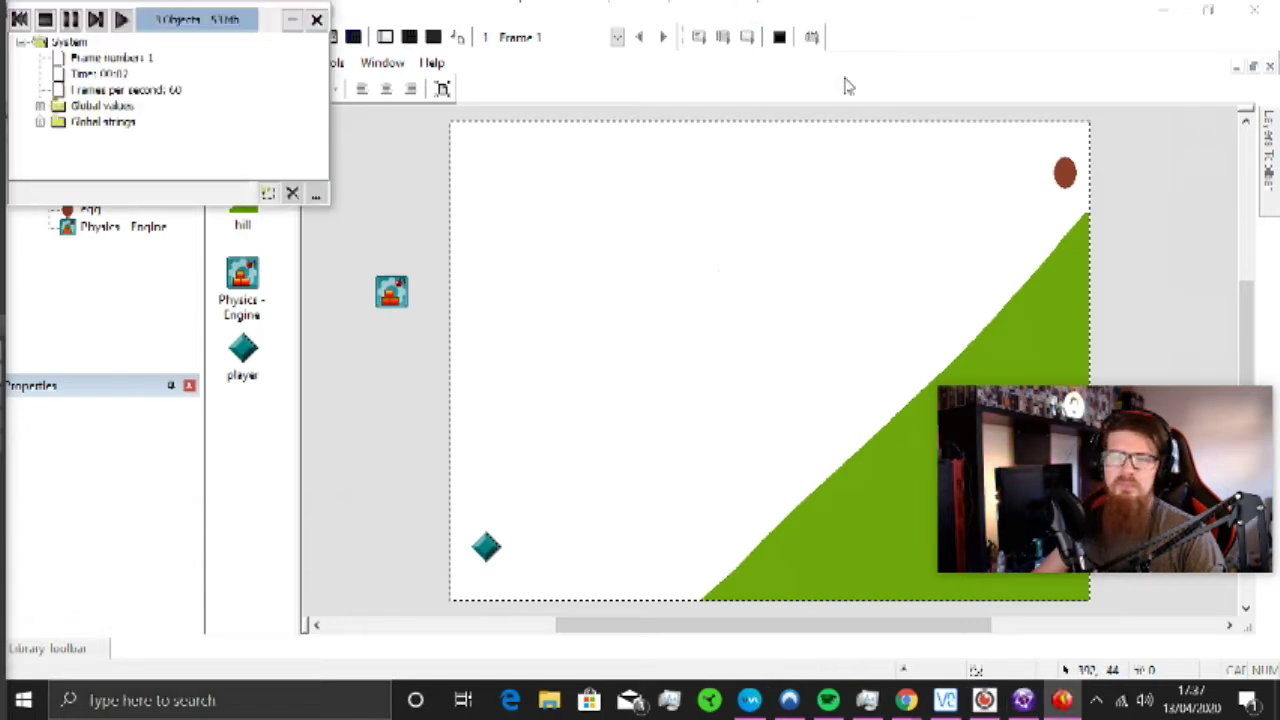
left_click(316, 19)
Step: Check the egg's background collision event and the hill's Obstacle Type in its runtime options
left_click(411, 39)
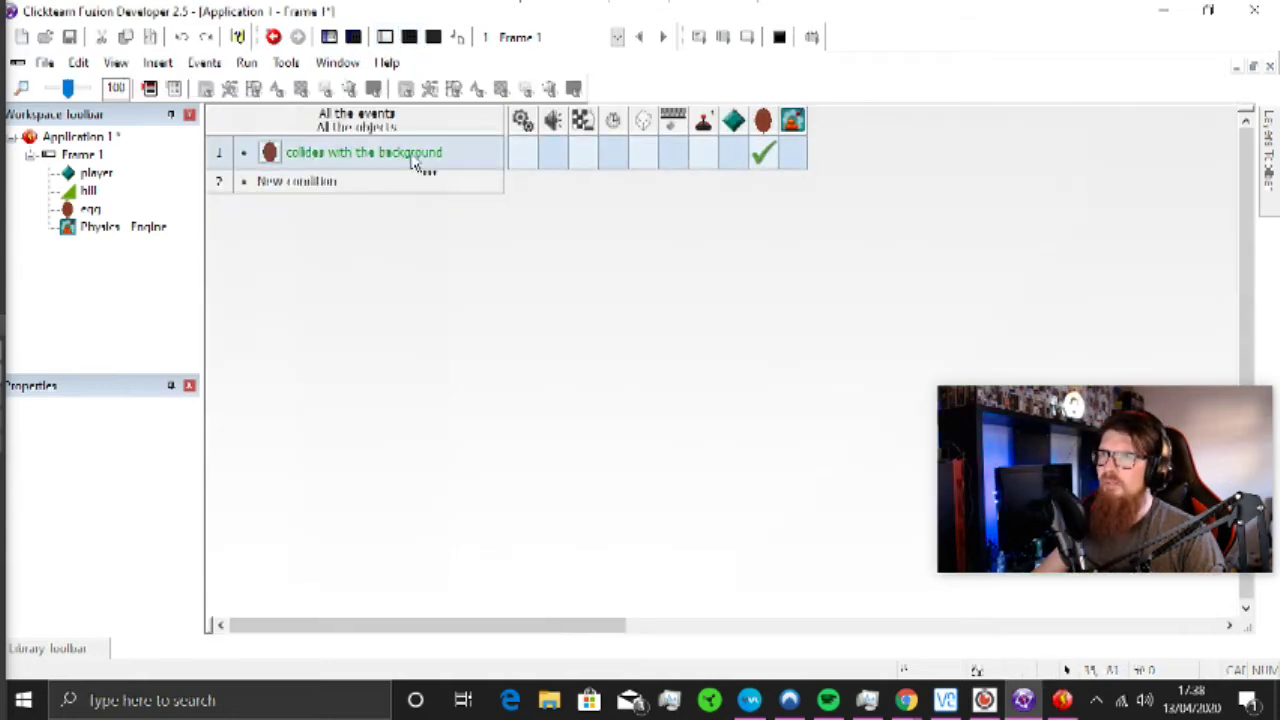
left_click(386, 37)
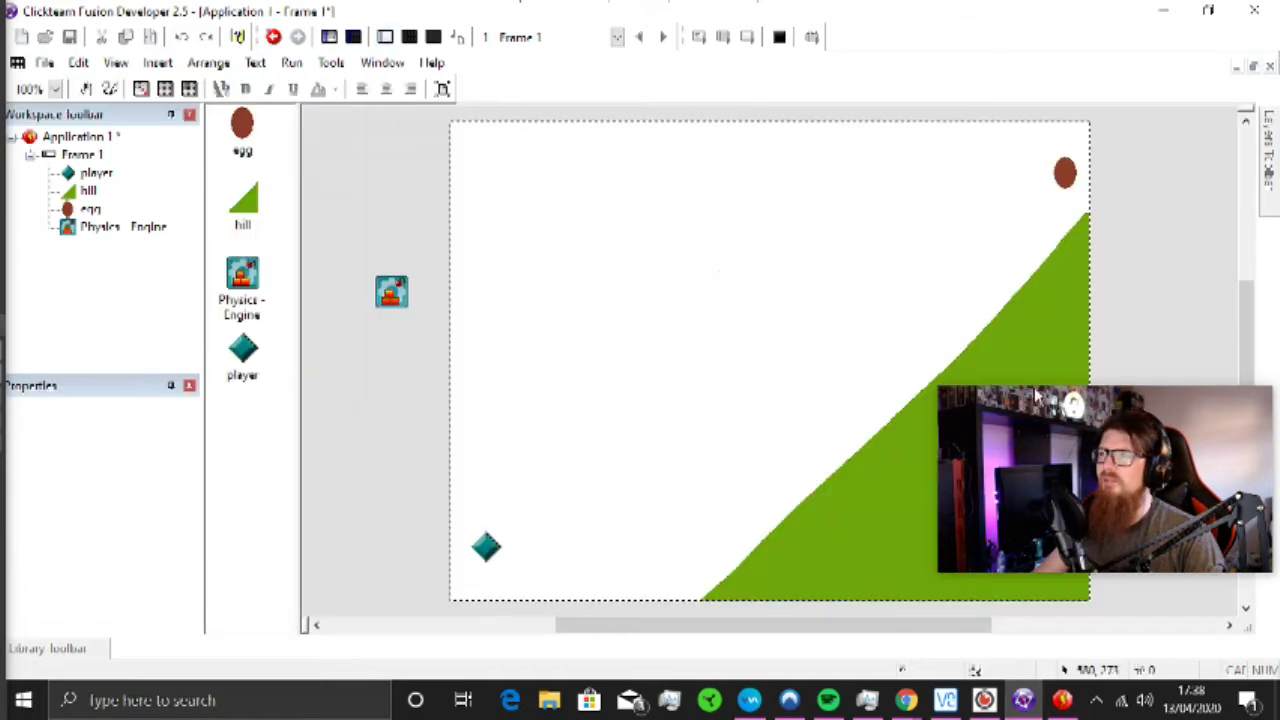
left_click(729, 431)
left_click(114, 413)
left_click(117, 473)
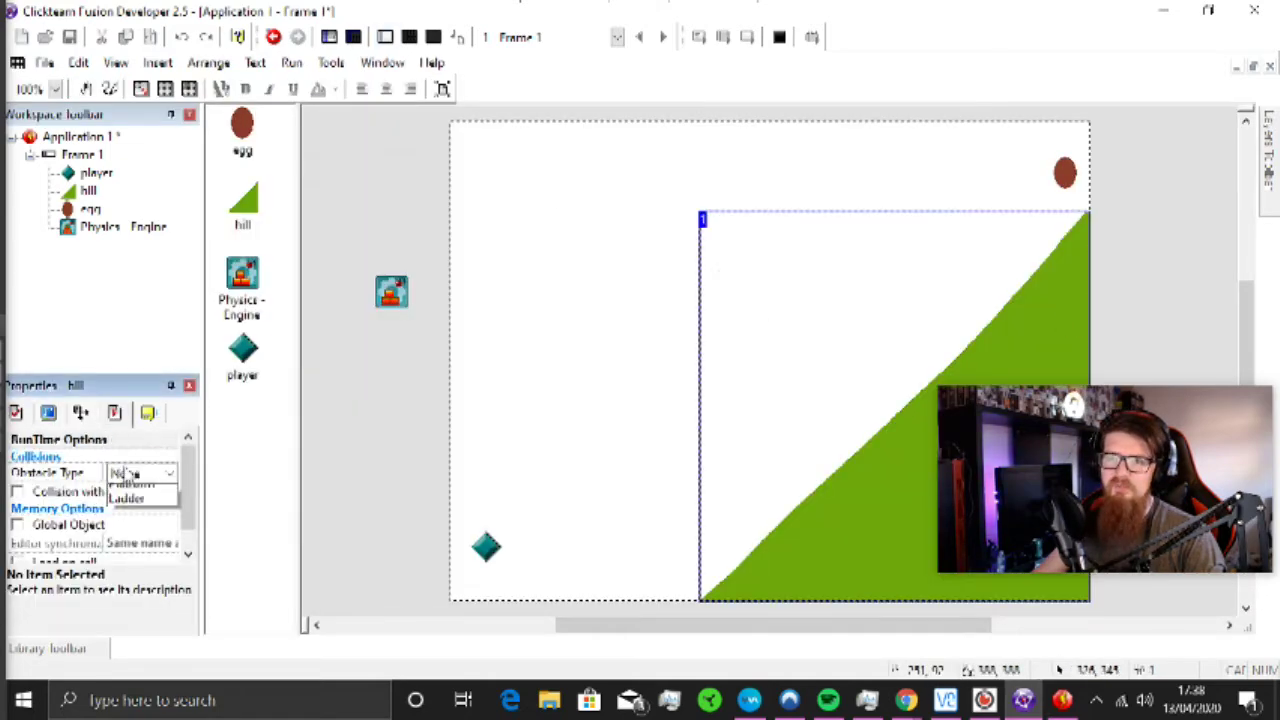
left_click(125, 473)
left_click(380, 200)
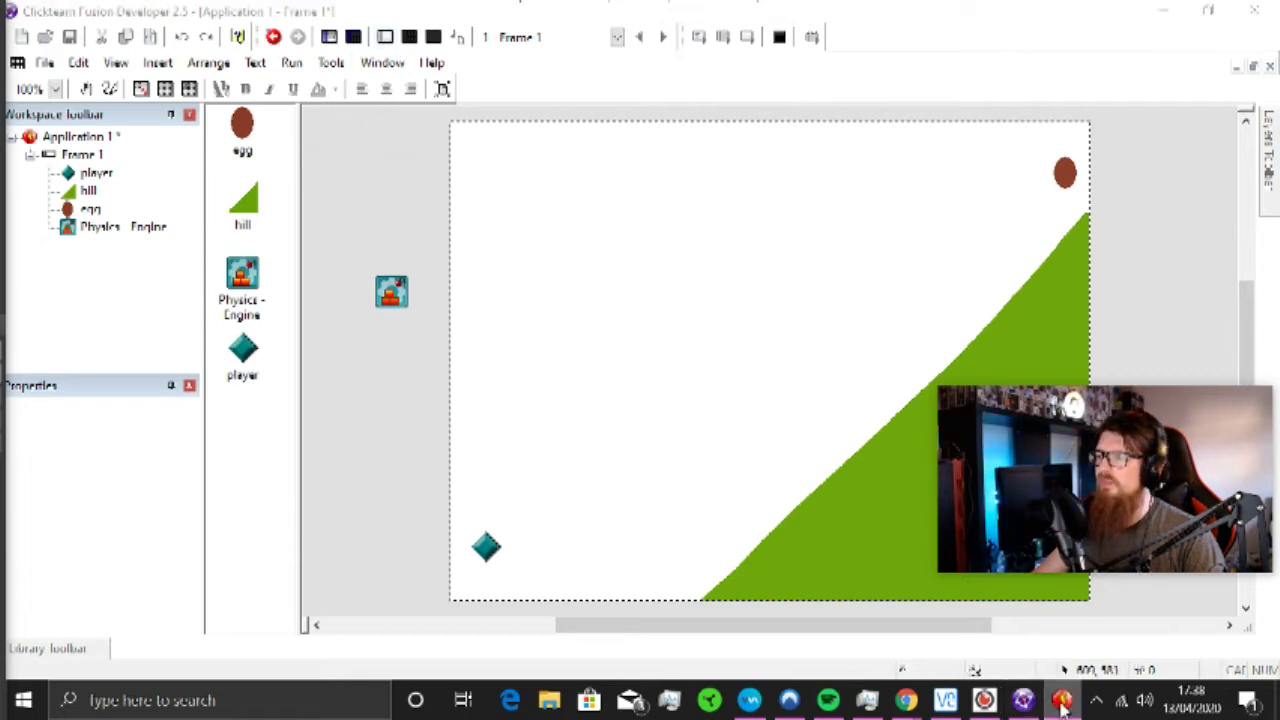
Step: Test-run the egg-and-hill frame and close the running application
mouse_move(1059, 705)
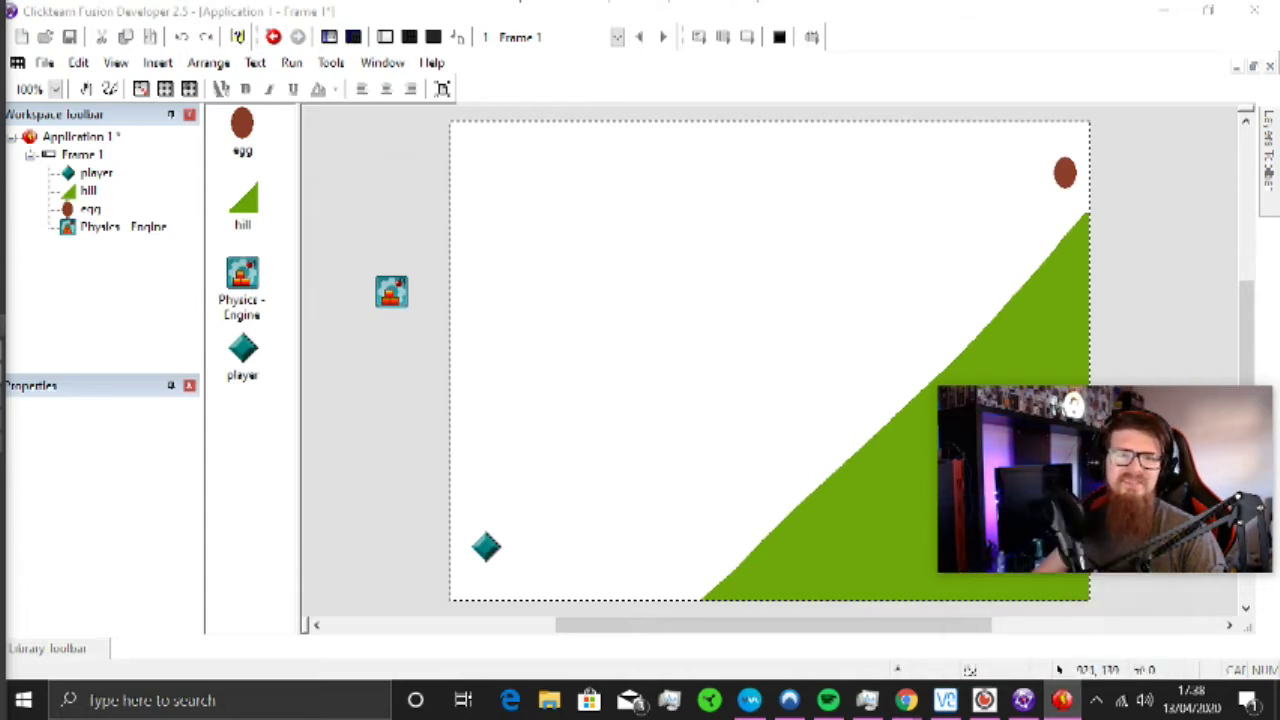
key("alt+Tab")
left_click(677, 63)
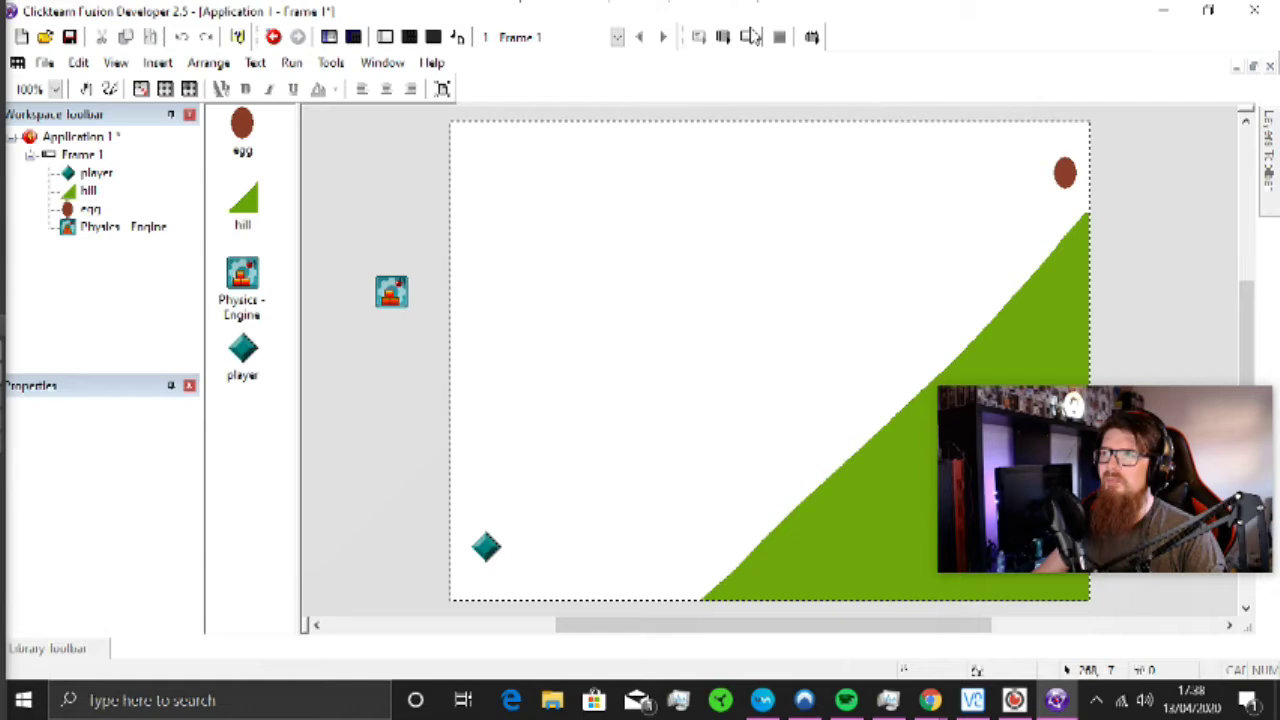
left_click(752, 36)
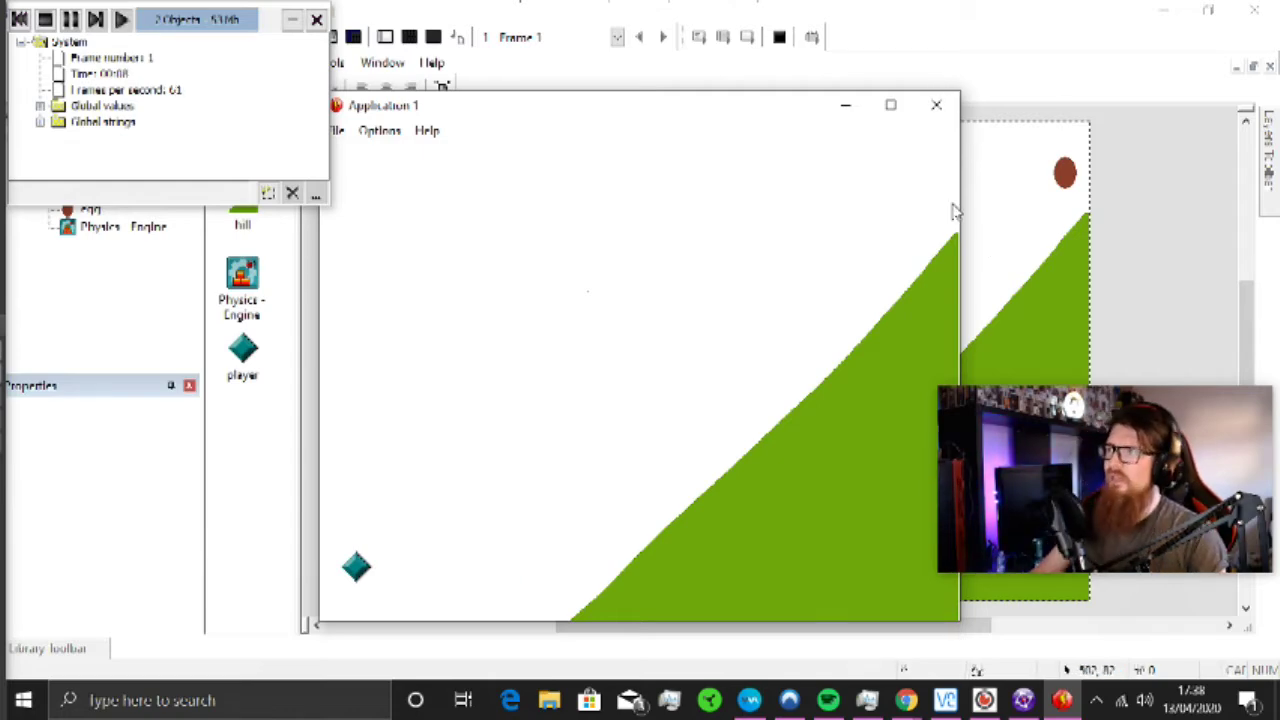
left_click(936, 105)
Step: Add an event condition testing whether the egg leaves the play area on the bottom
left_click(409, 37)
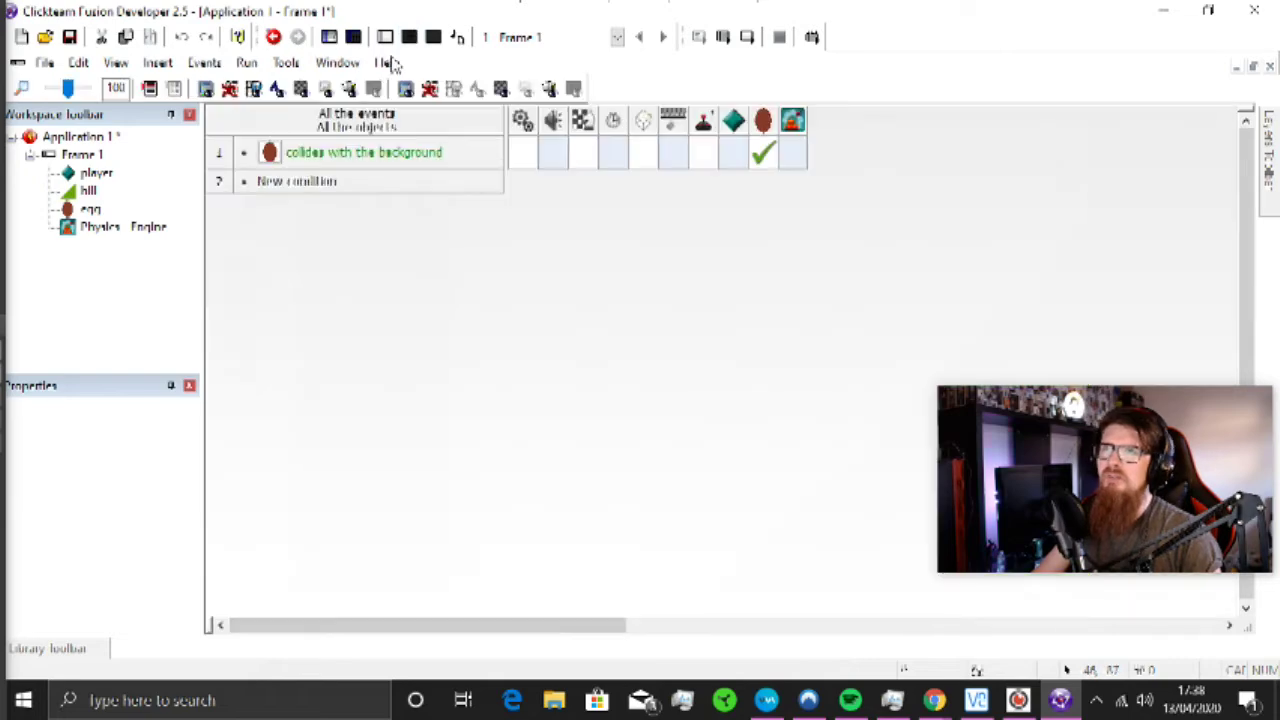
left_click(251, 180)
right_click(616, 338)
mouse_move(680, 390)
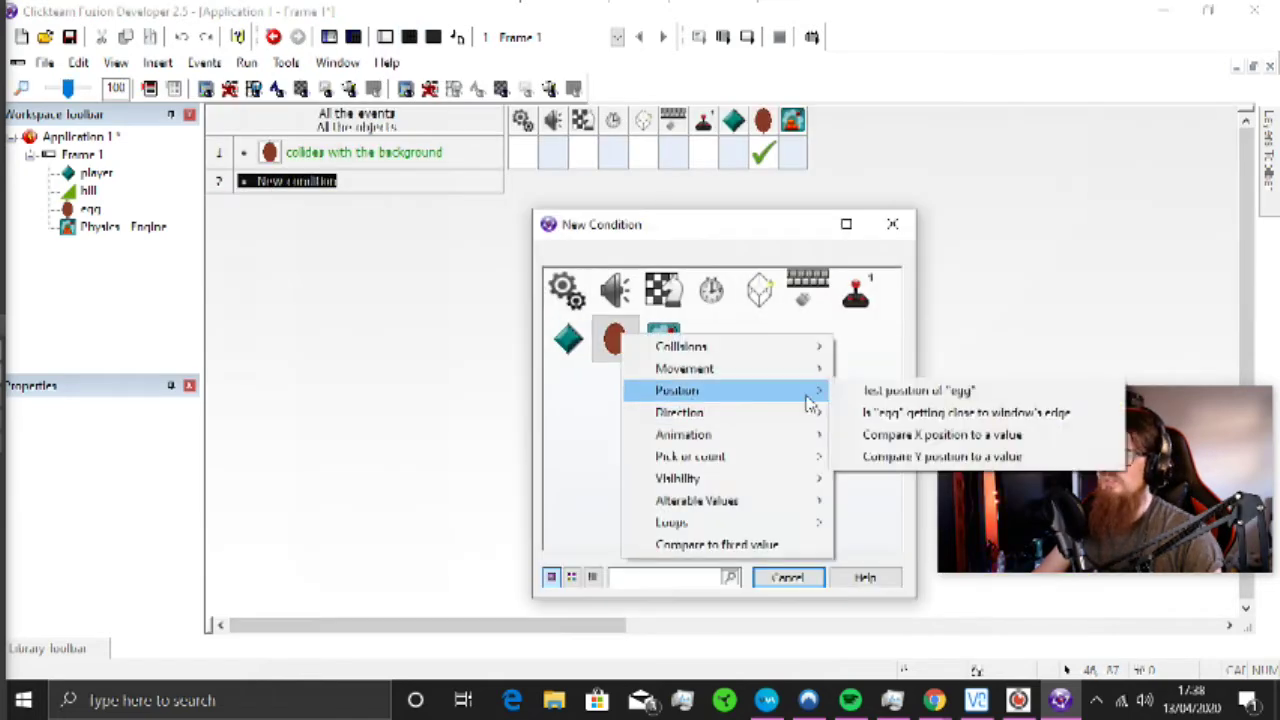
left_click(874, 395)
left_click(565, 457)
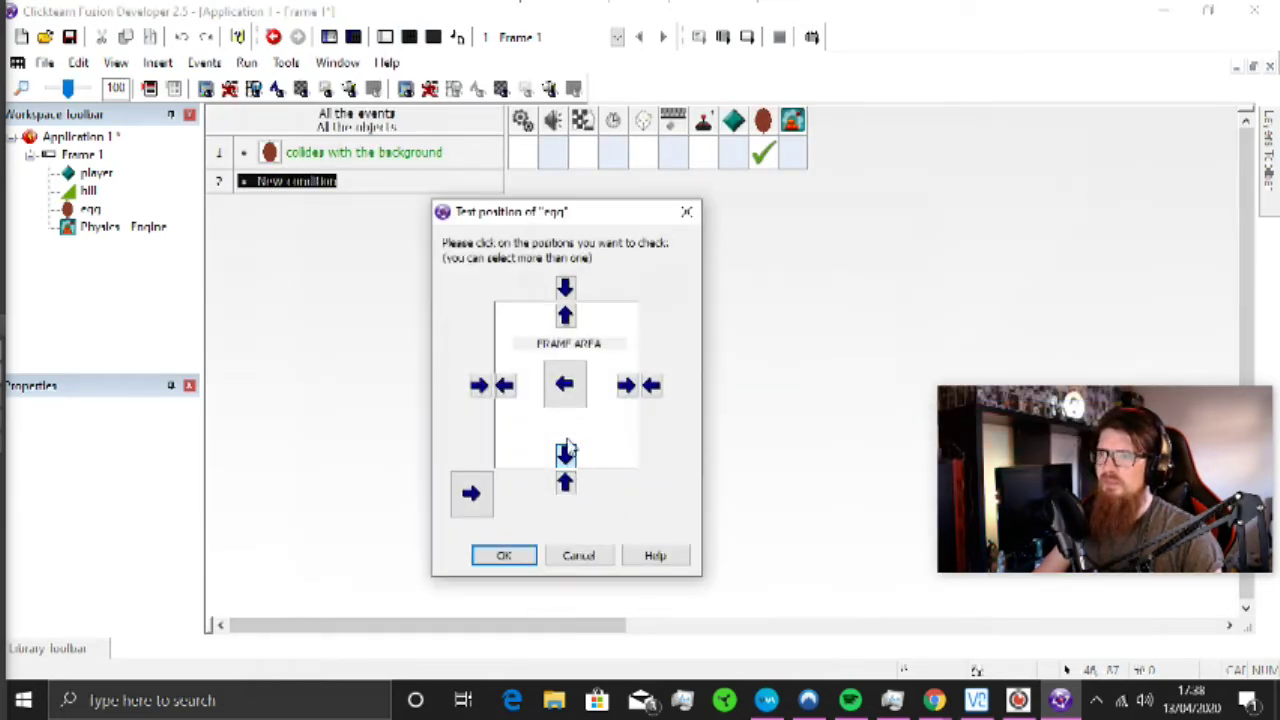
left_click(504, 556)
Step: Stop the egg's movement in the event for leaving the play area, and test-run from the frame editor
right_click(770, 188)
mouse_move(840, 194)
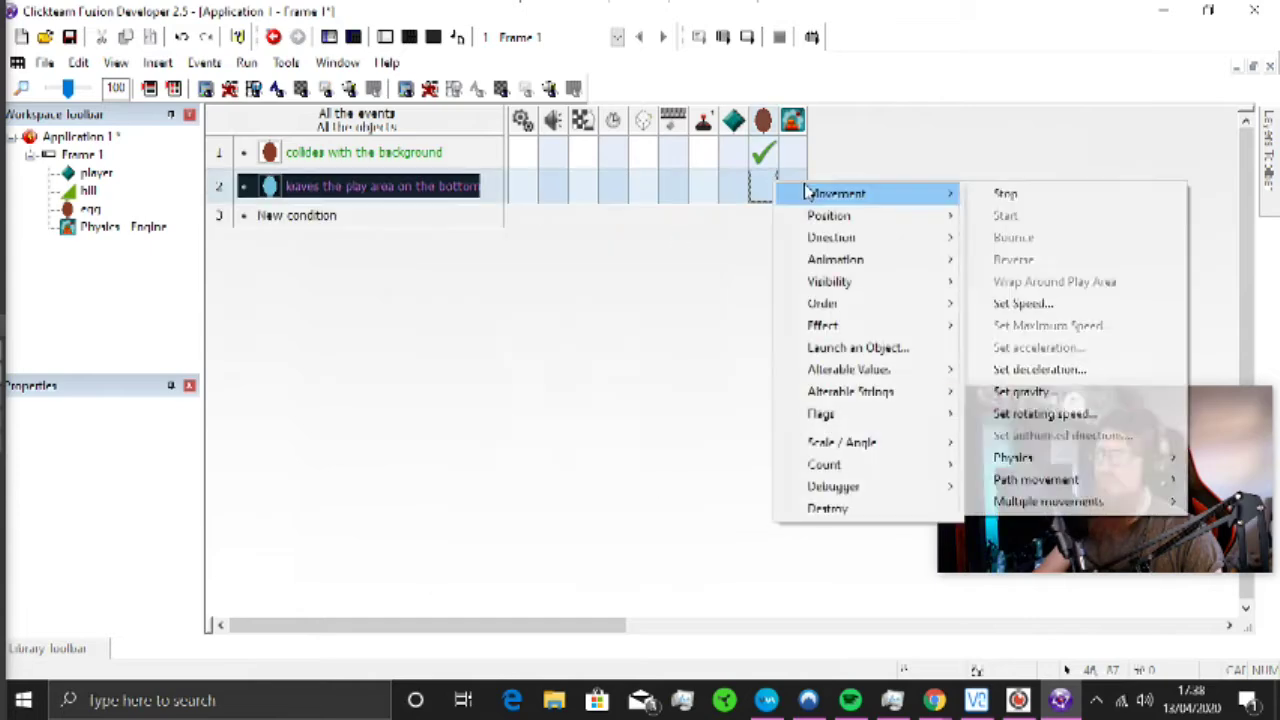
left_click(1040, 194)
left_click(385, 40)
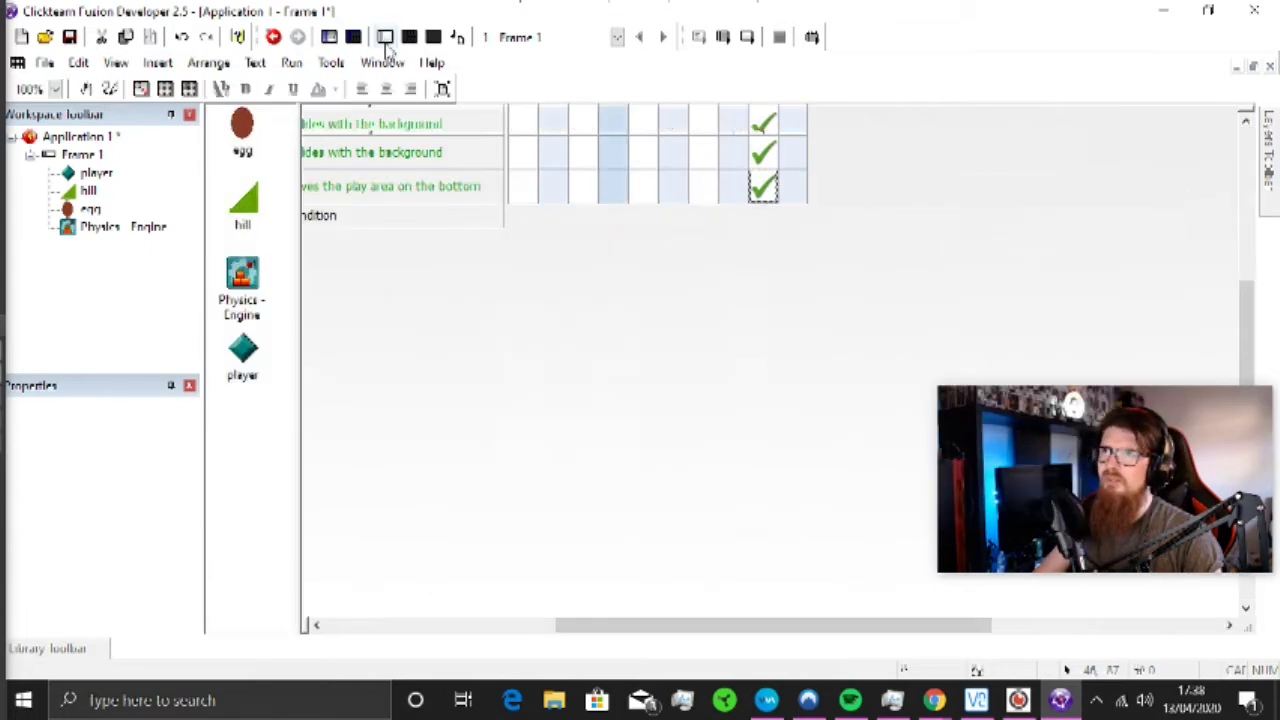
left_click(722, 37)
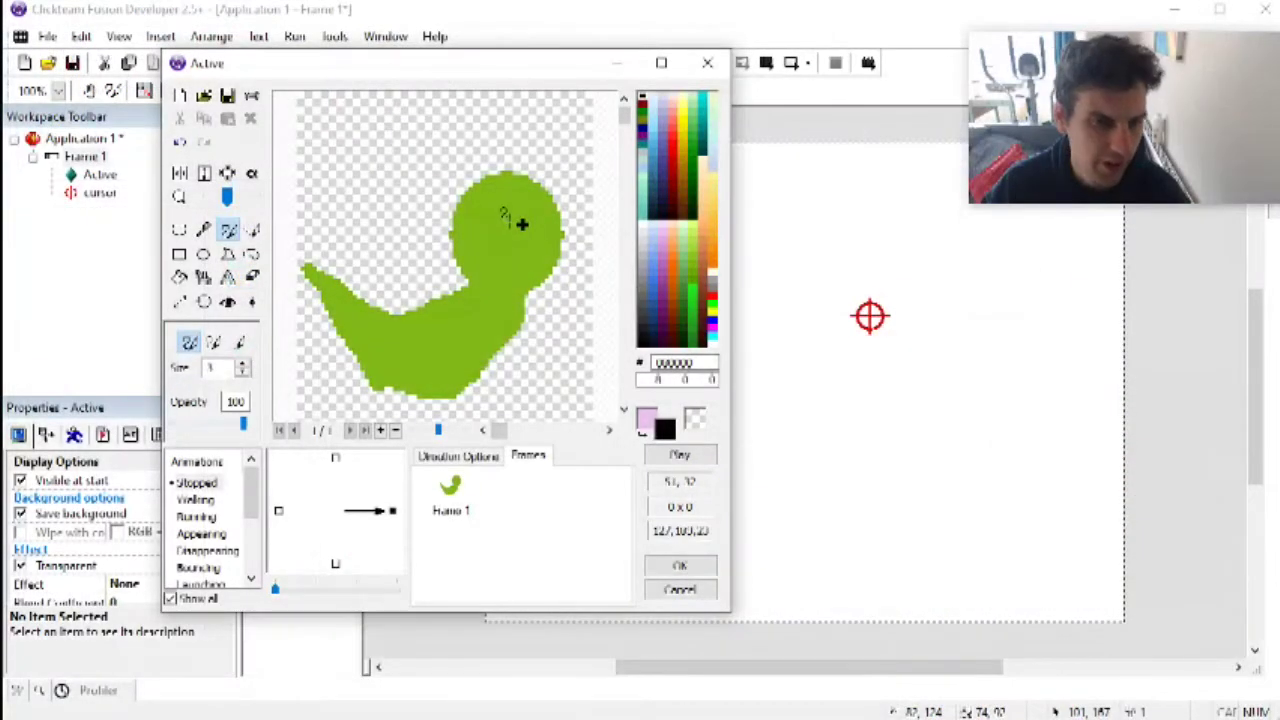
Step: Paint a black eye on the green bird's head and add its brown beak and feet
left_click(518, 223)
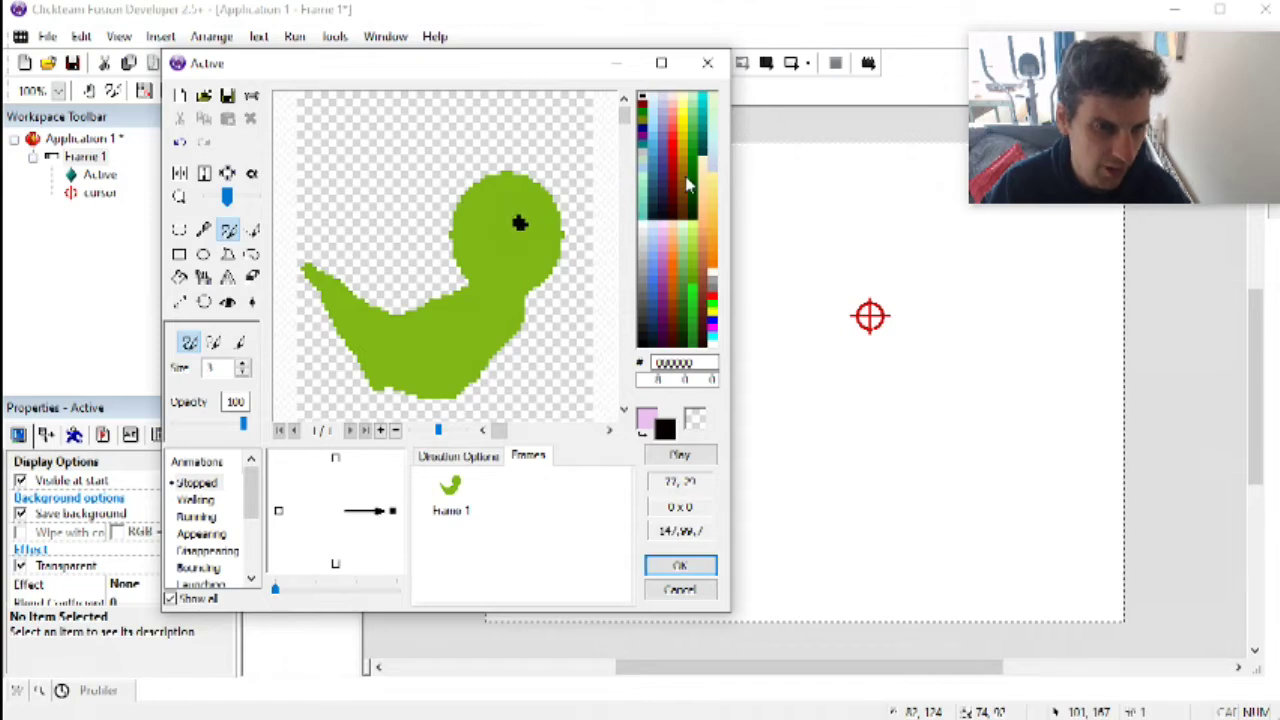
left_click(687, 183)
left_click_drag(547, 235, 576, 250)
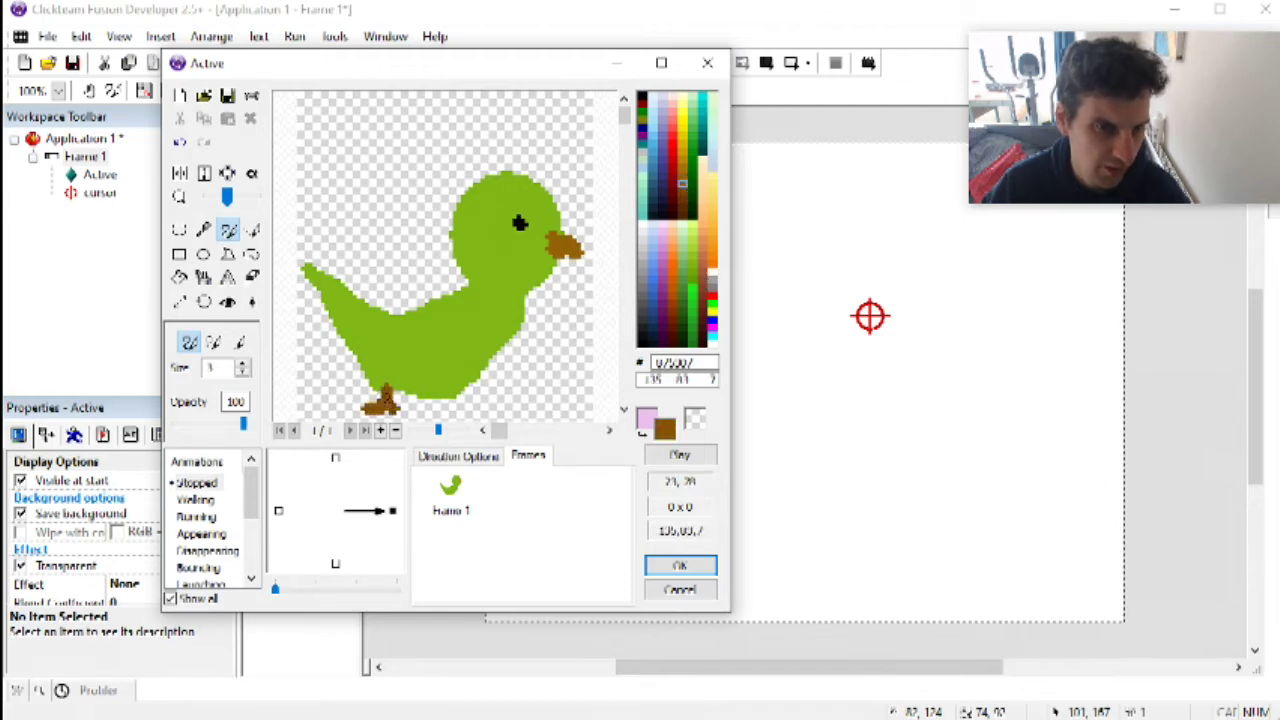
left_click_drag(388, 400, 393, 390)
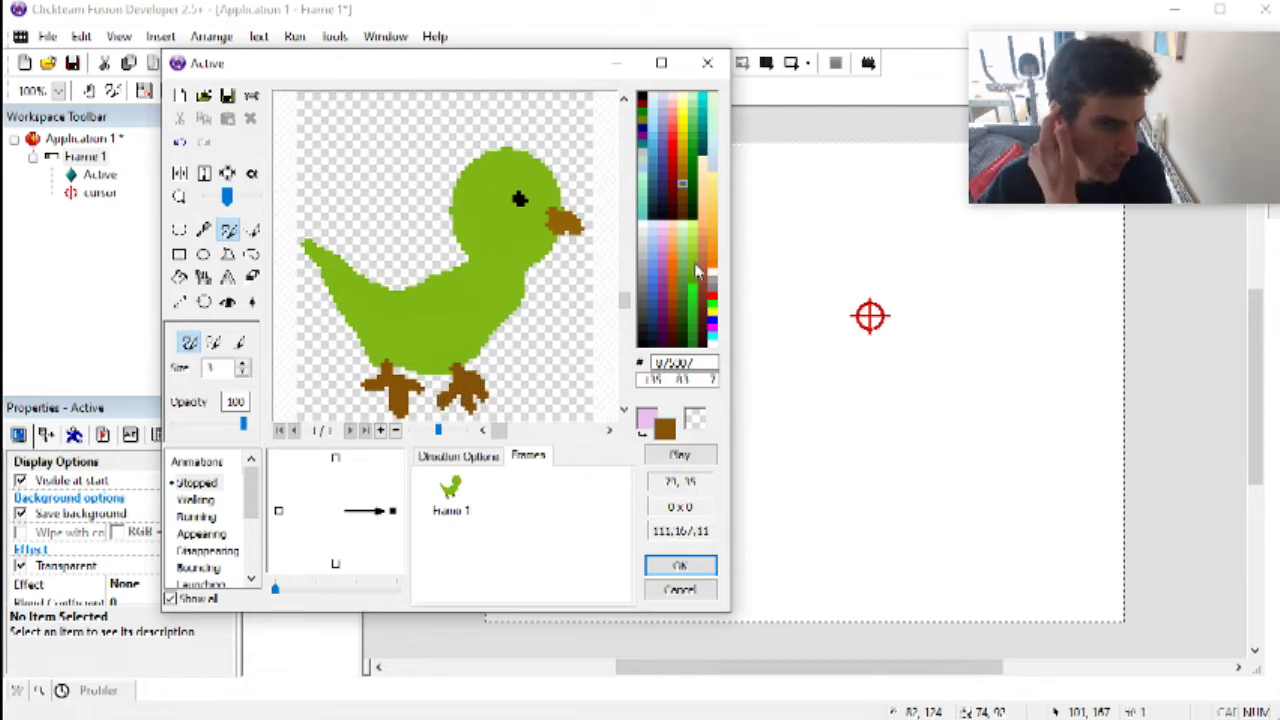
Step: Paint a dark green wing (RGB 0, 111, 0) and cream patches (RGB 255, 231, 191) on the bird's head, chest and tail
left_click(692, 168)
mouse_move(460, 318)
left_mouse_down()
mouse_move(422, 300)
mouse_move(470, 254)
left_mouse_up()
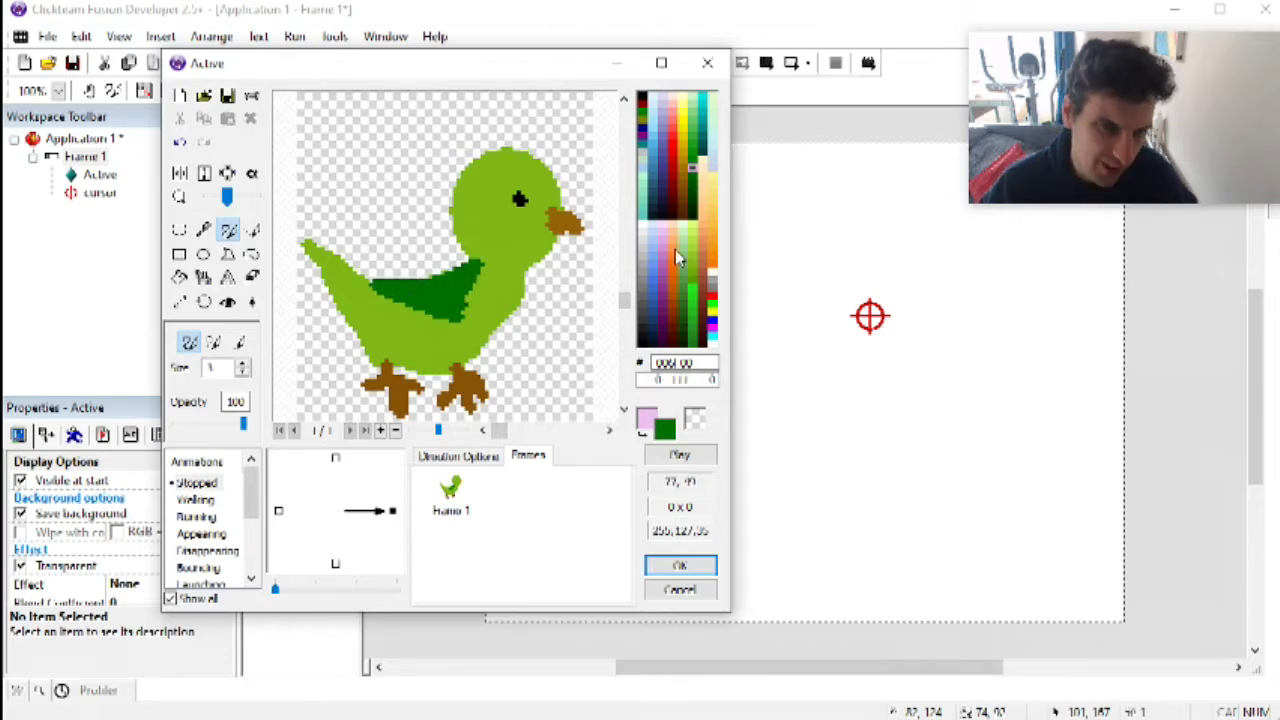
left_click(682, 134)
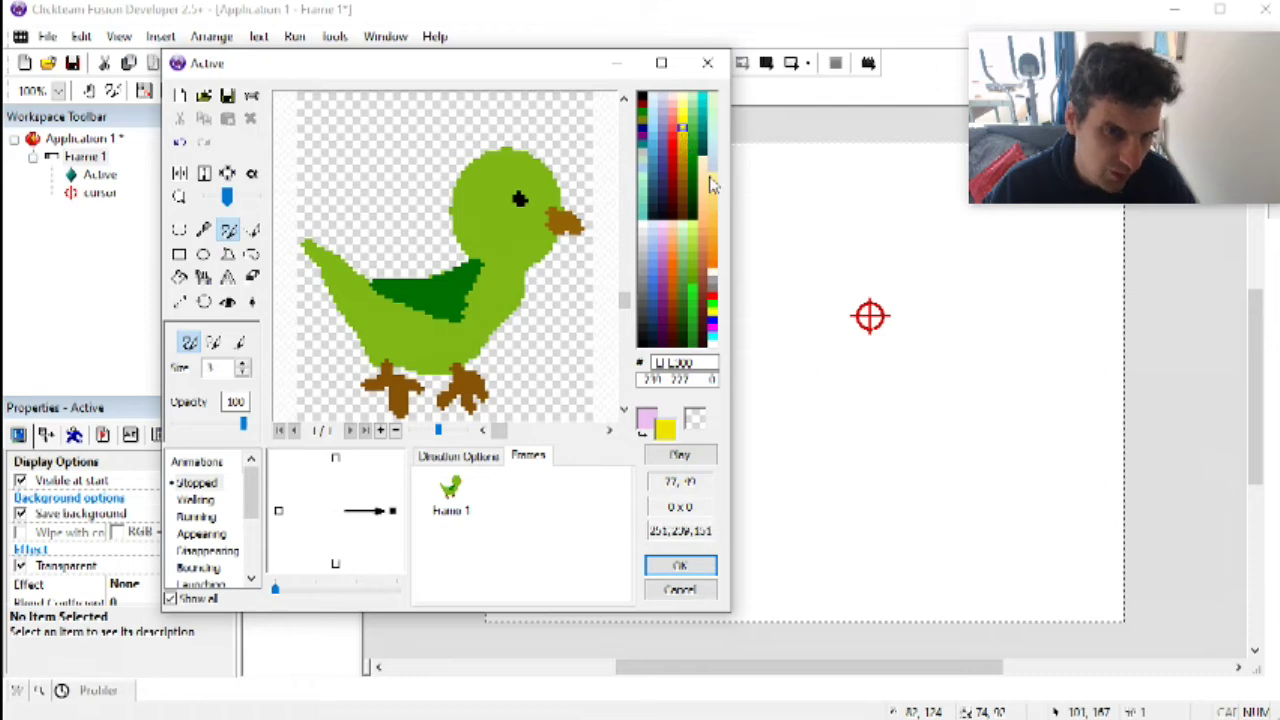
left_click(703, 166)
left_click(480, 183)
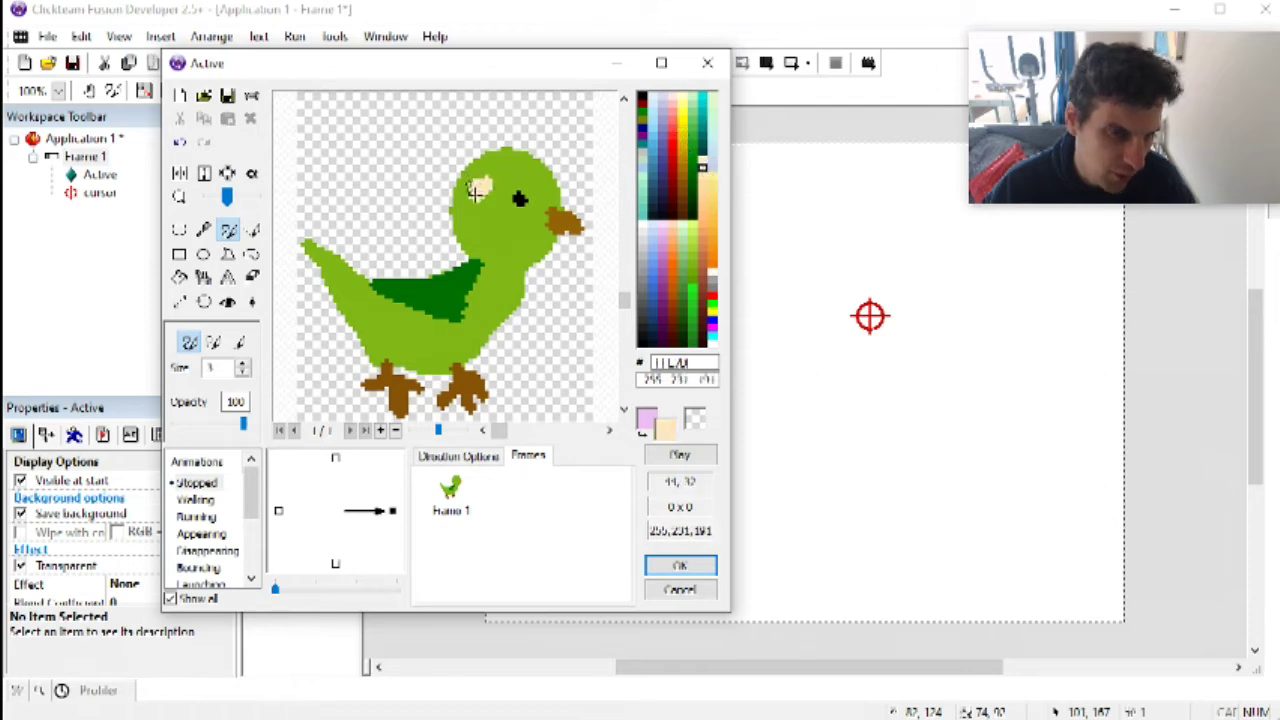
left_click_drag(476, 192, 474, 200)
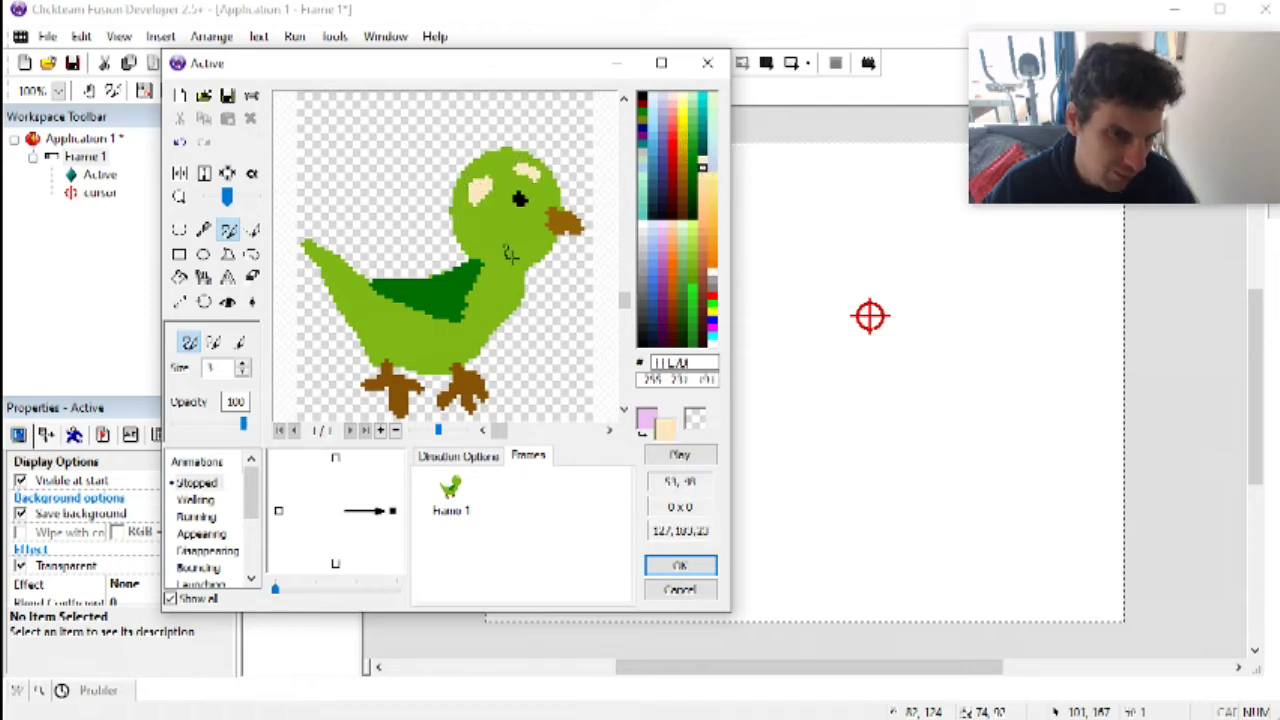
left_click_drag(510, 254, 512, 258)
left_click(496, 316)
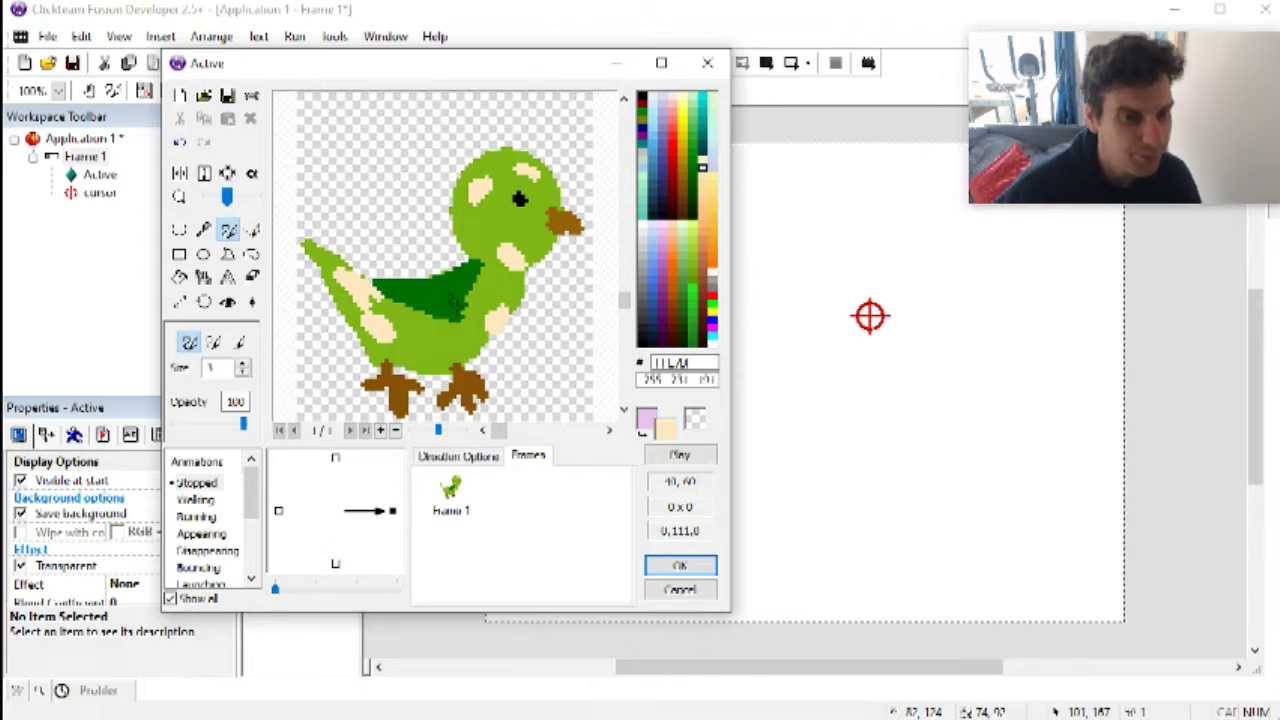
Step: Repaint the bird's eye as a black pupil surrounded by white and accept the finished image
right_click(642, 100)
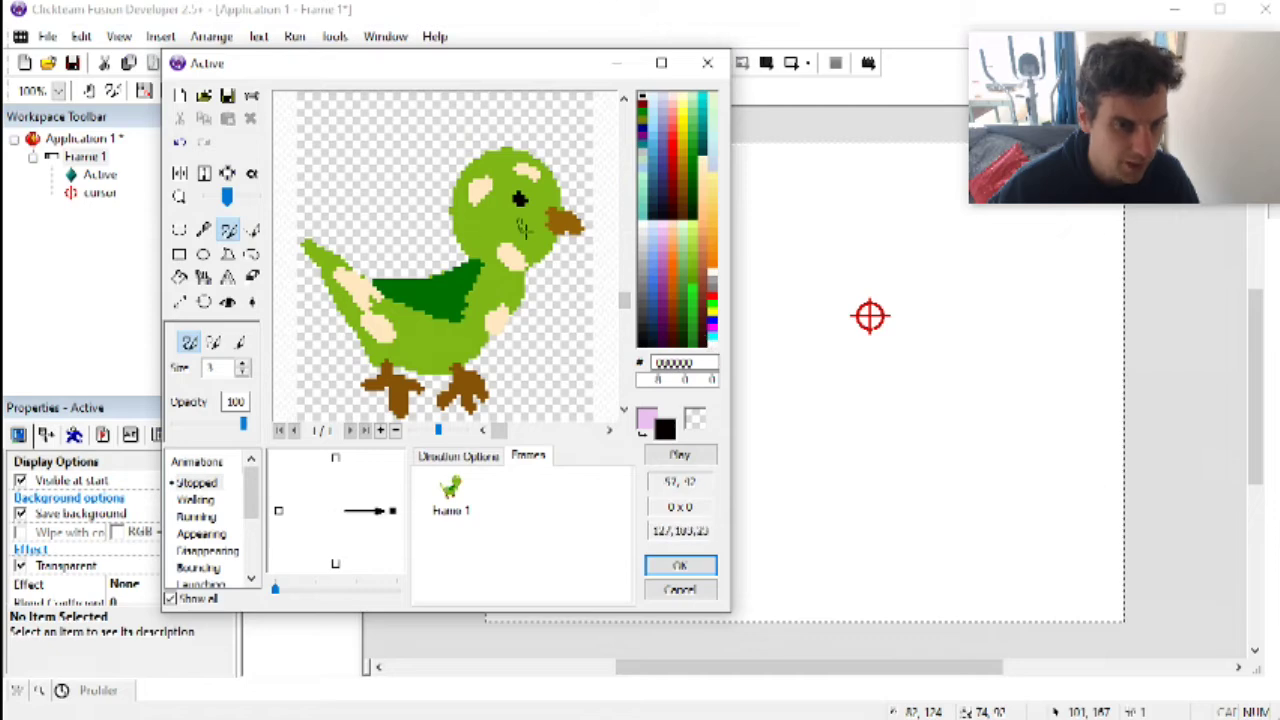
left_click(713, 342)
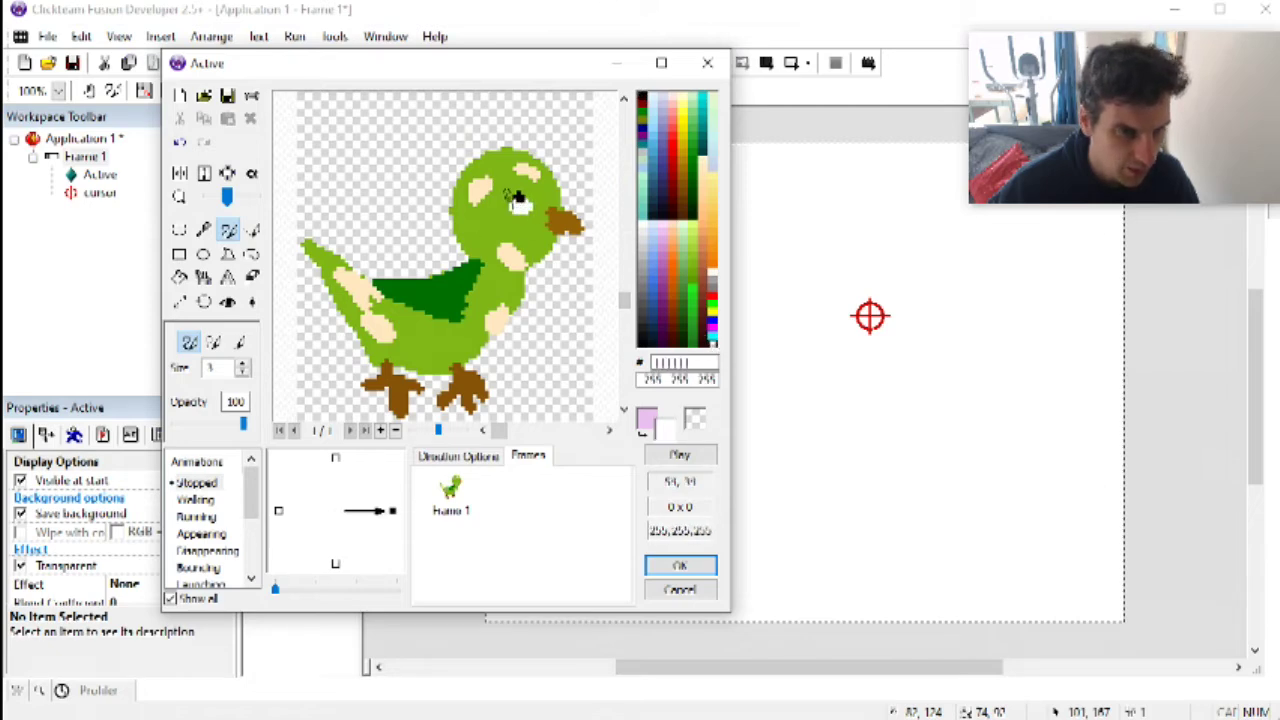
left_click(517, 199)
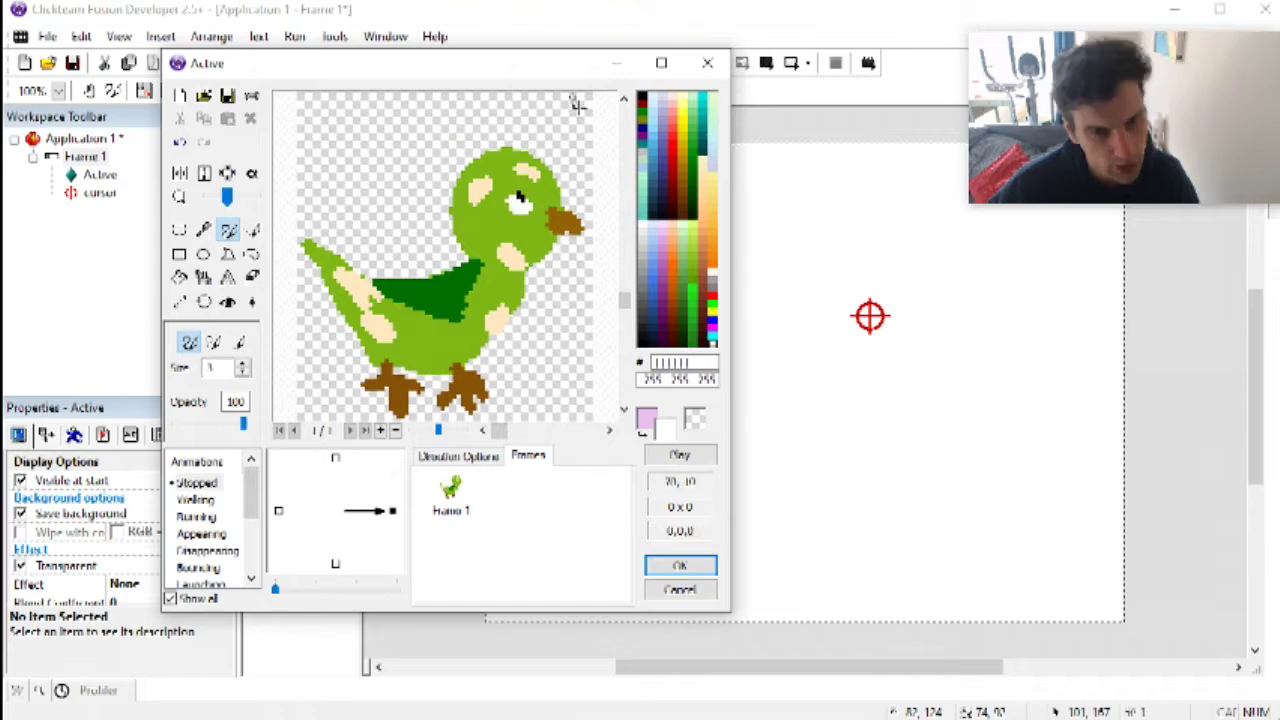
left_click(641, 100)
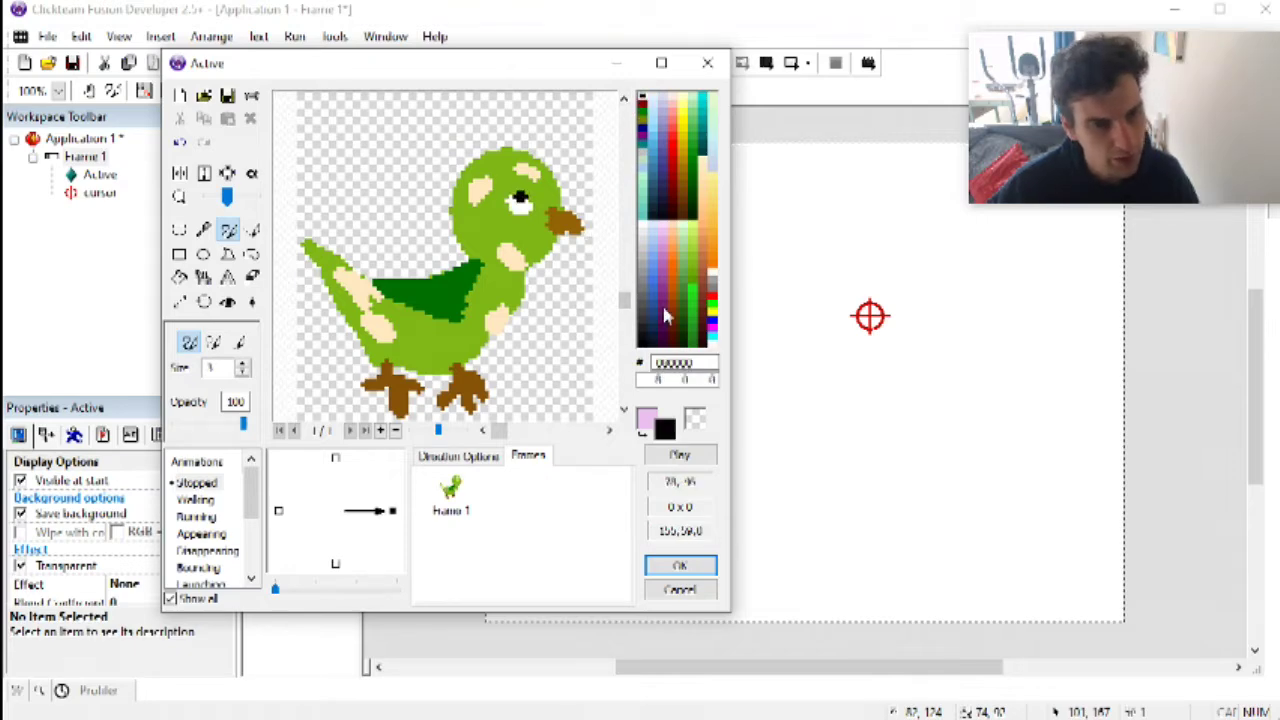
left_click(678, 564)
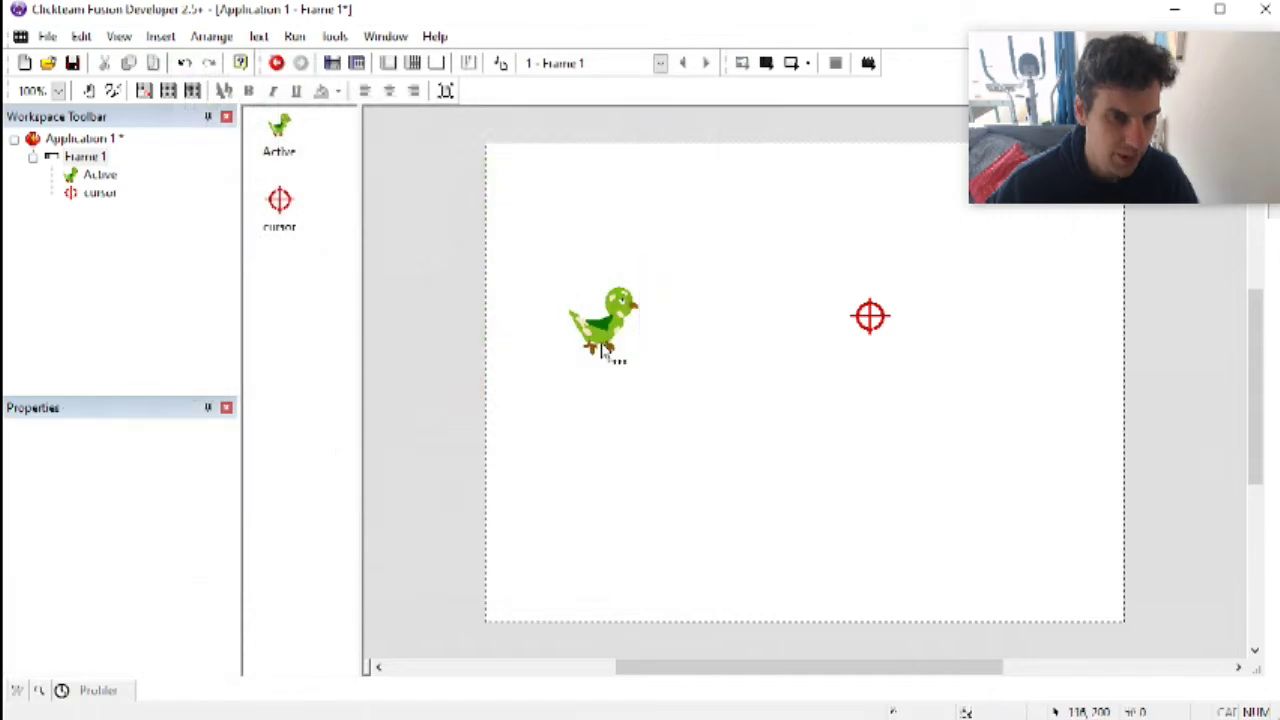
Step: Move the bird near the crosshair at about X 225, Y 86 and rename it as zombie 1
left_click_drag(605, 347, 750, 306)
left_click(748, 305)
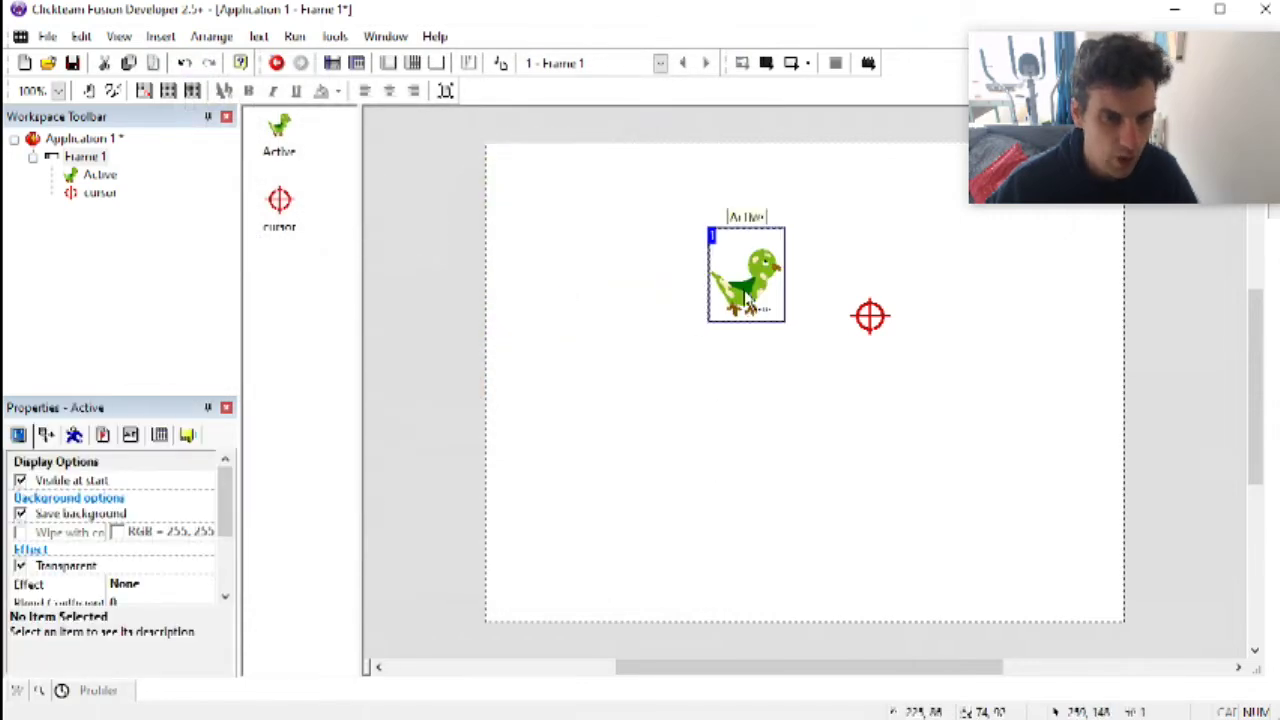
key("F2")
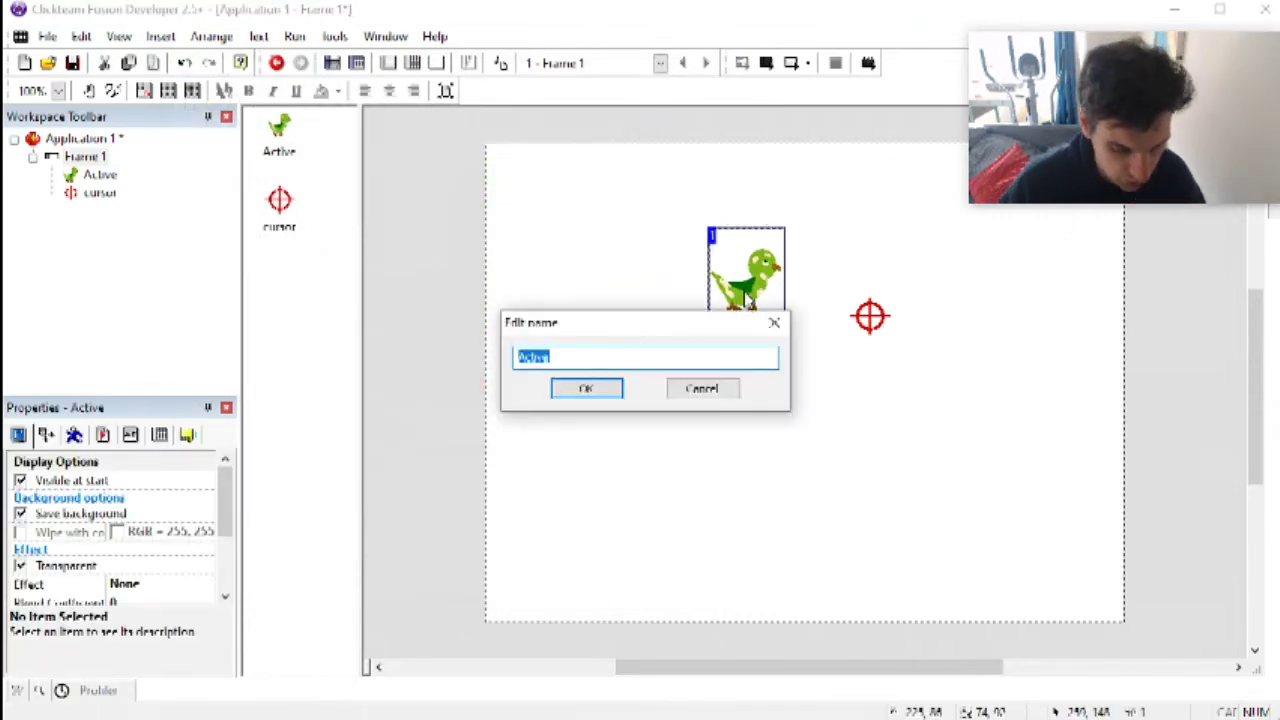
type("aombie 1")
key("Return")
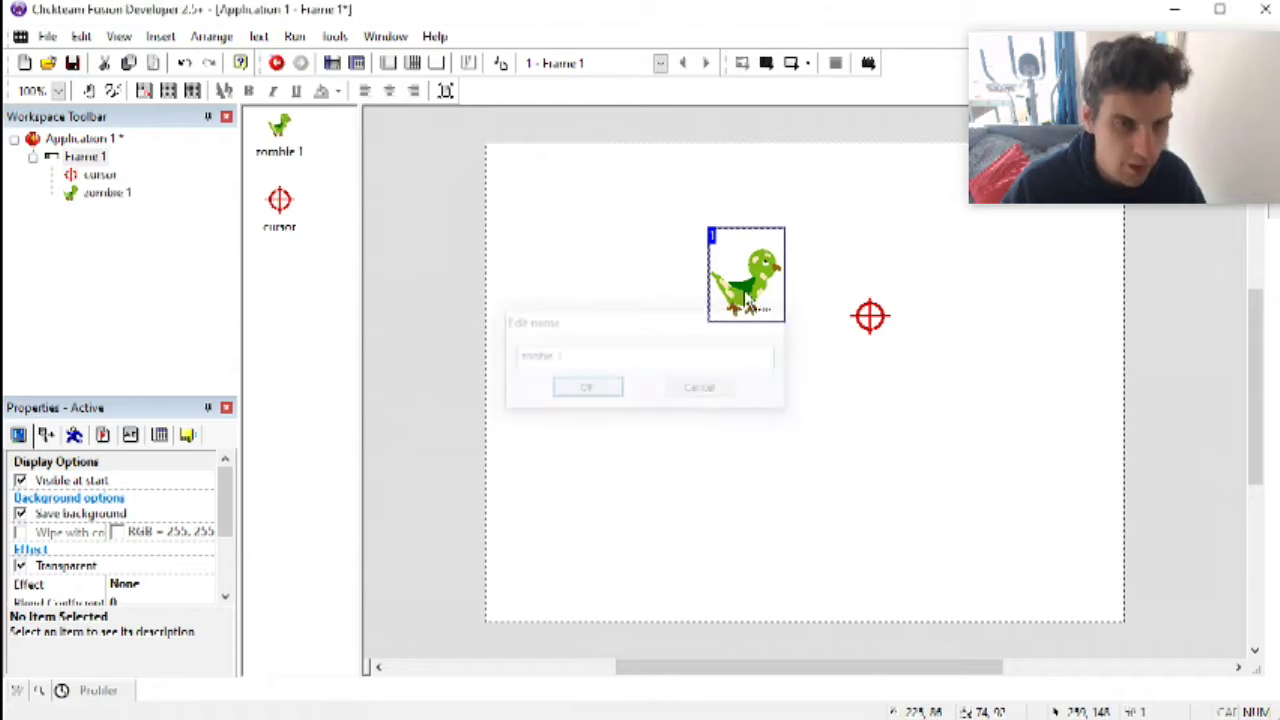
Step: Add the Enemies qualifier to the zombie 1 object
left_click(160, 435)
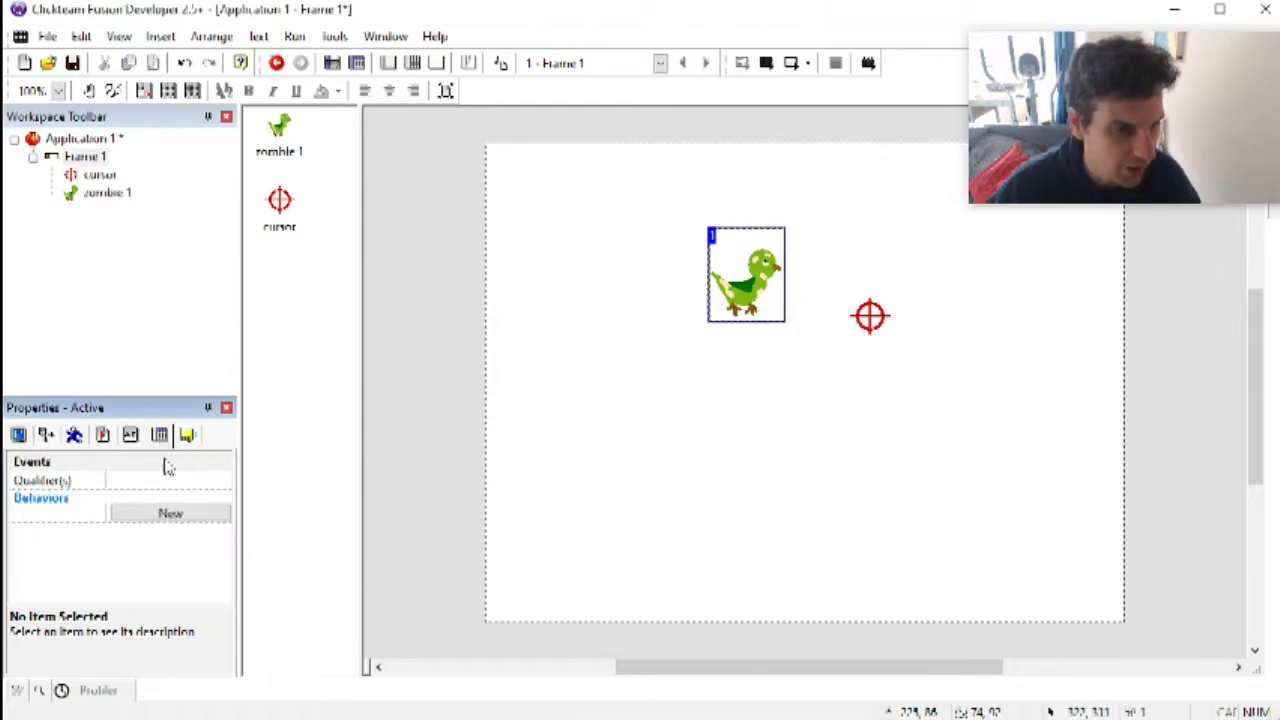
left_click(183, 483)
left_click(207, 481)
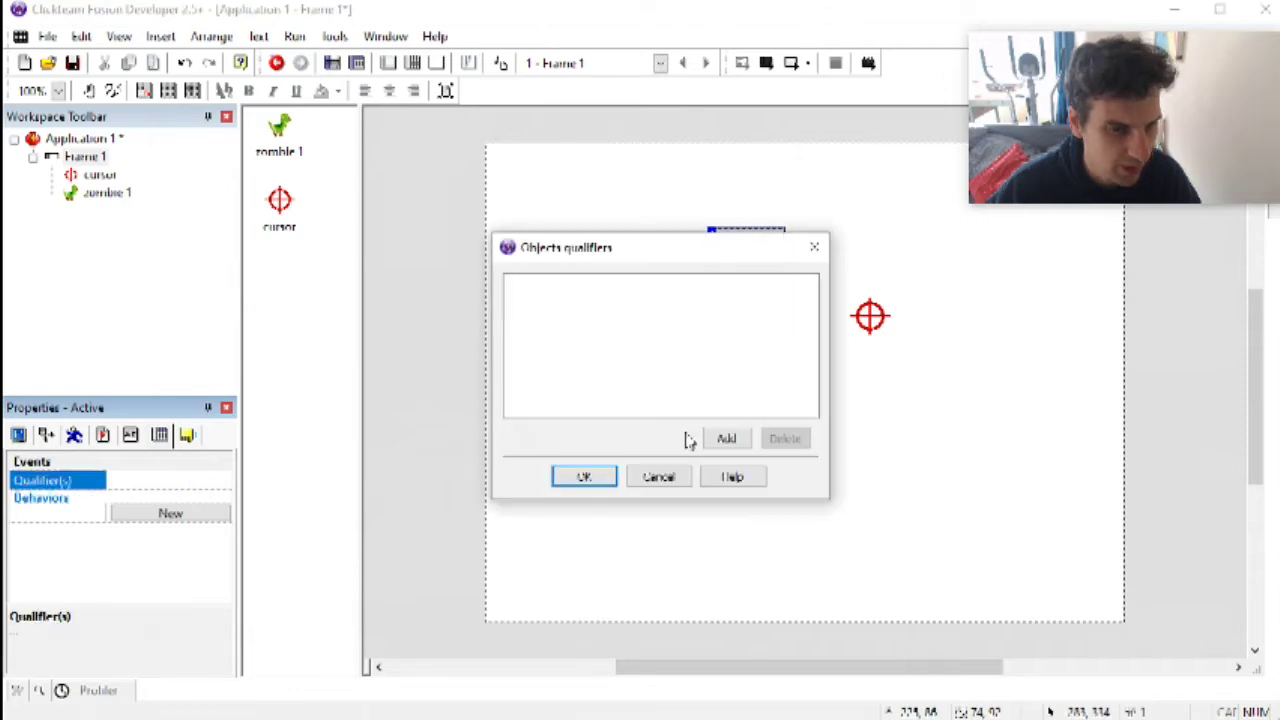
left_click(724, 438)
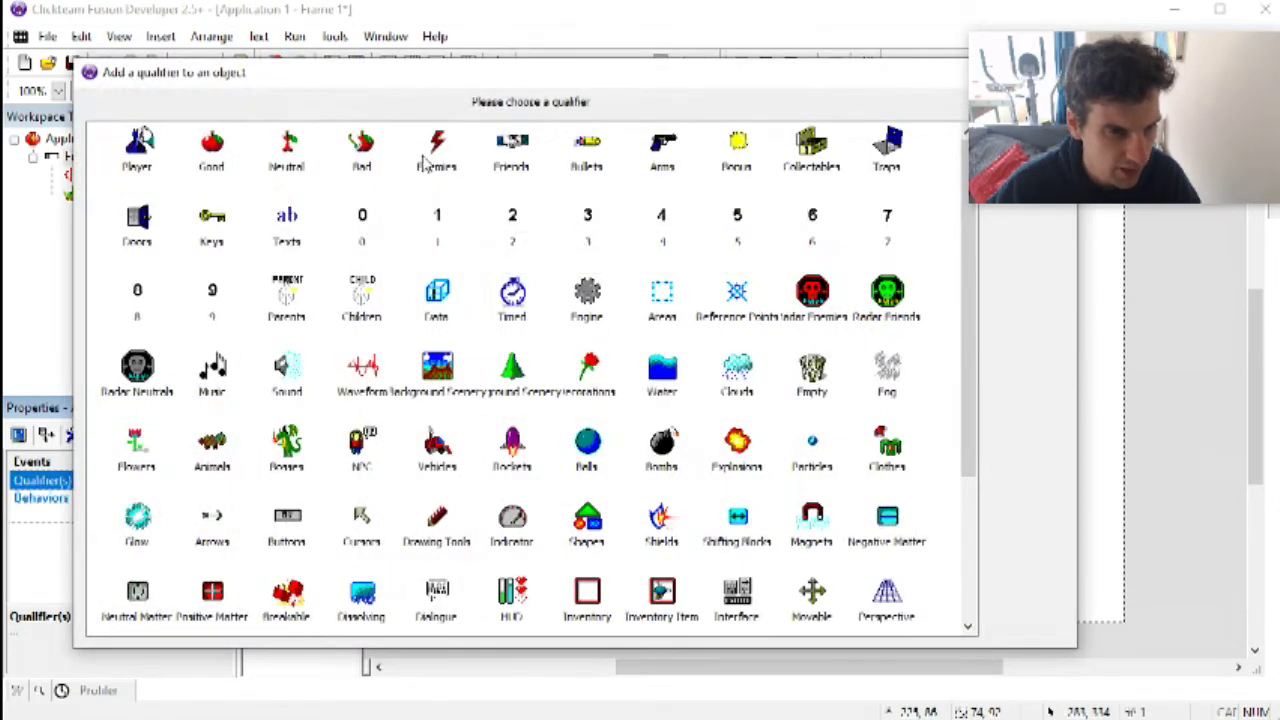
left_click(459, 166)
left_click(585, 477)
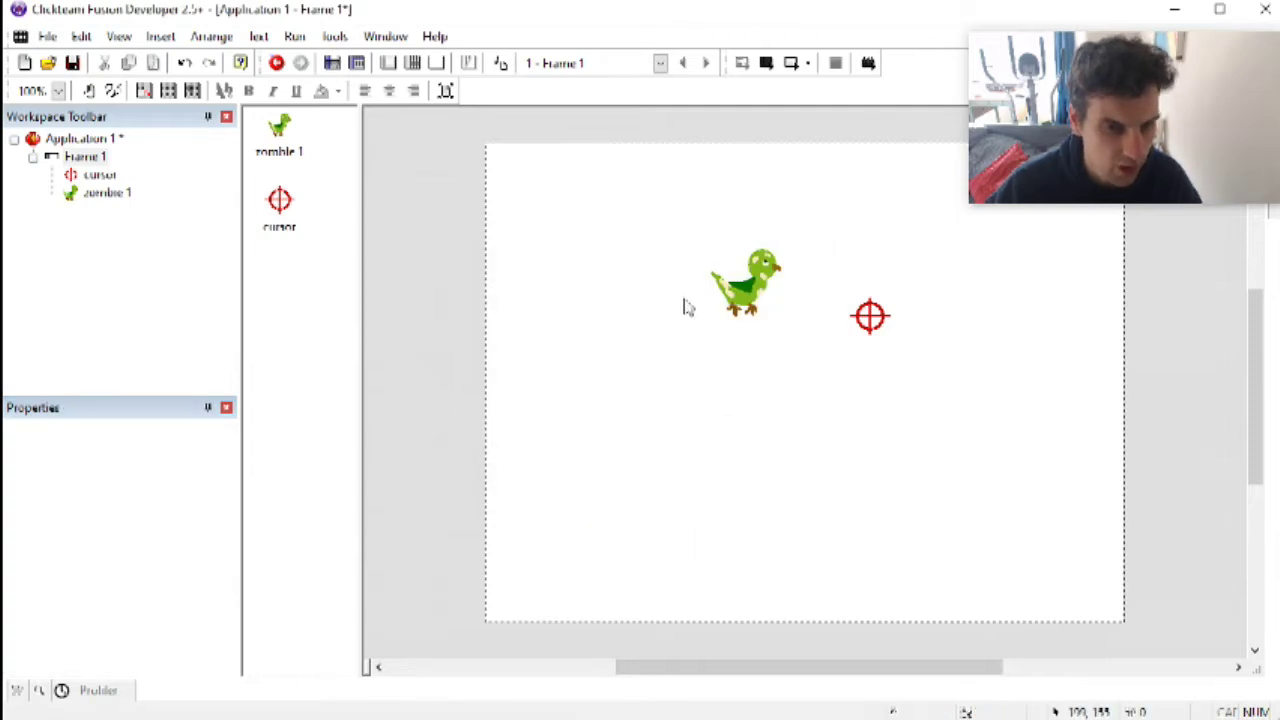
Step: Insert a Counter object from the Data category beside the bird at about X 116, Y 138
double_click(541, 387)
left_click(155, 247)
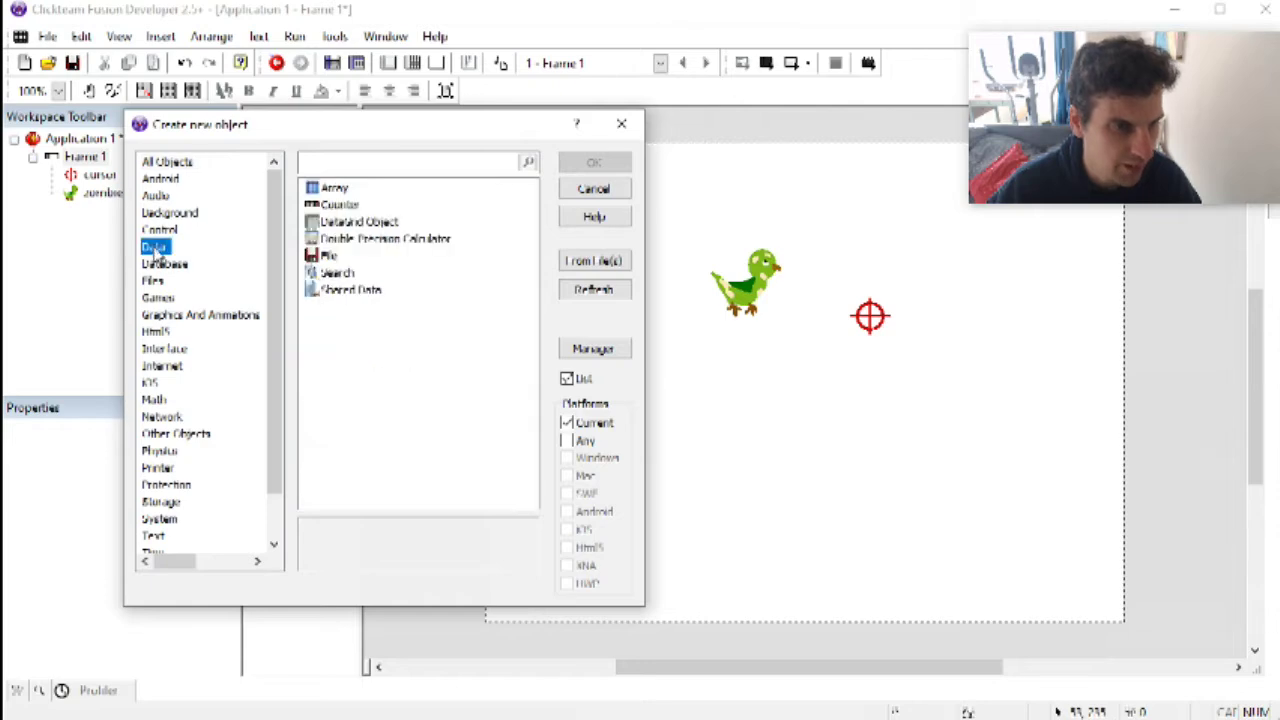
double_click(356, 206)
left_click(607, 313)
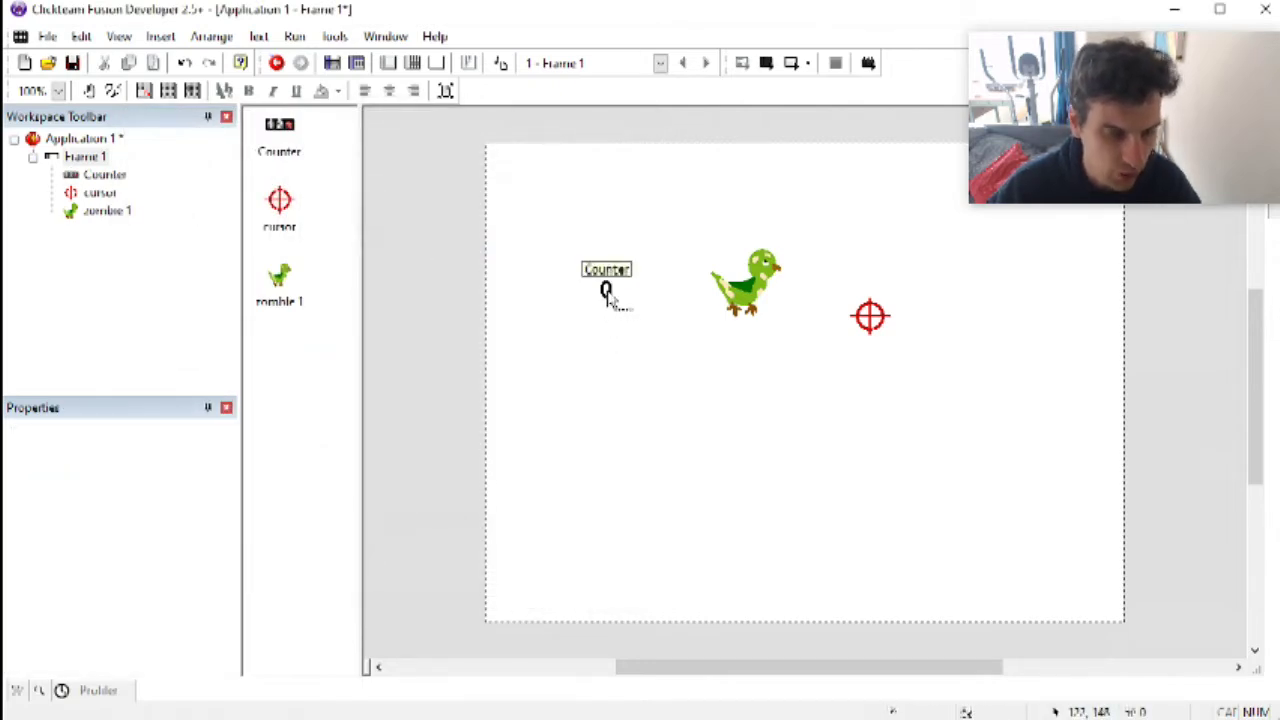
Step: Rename the counter as hit counter and select the crosshair cursor object
left_click(606, 291)
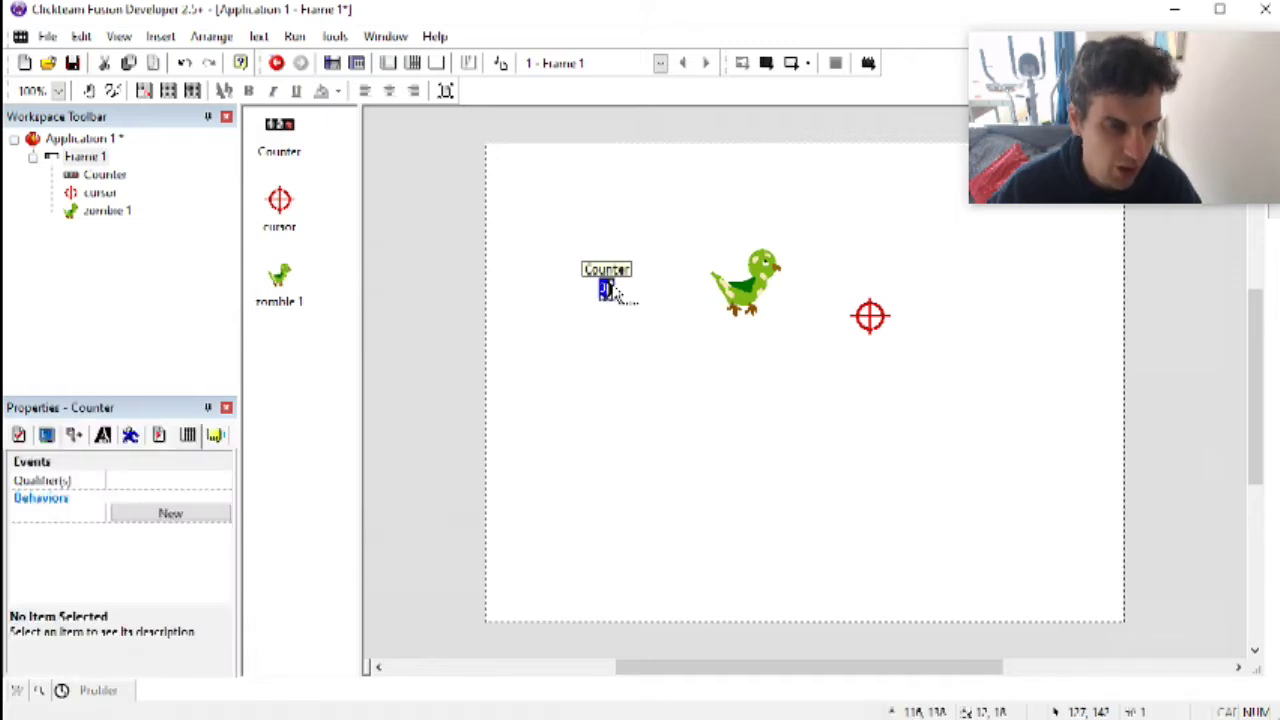
double_click(620, 276)
type("ho")
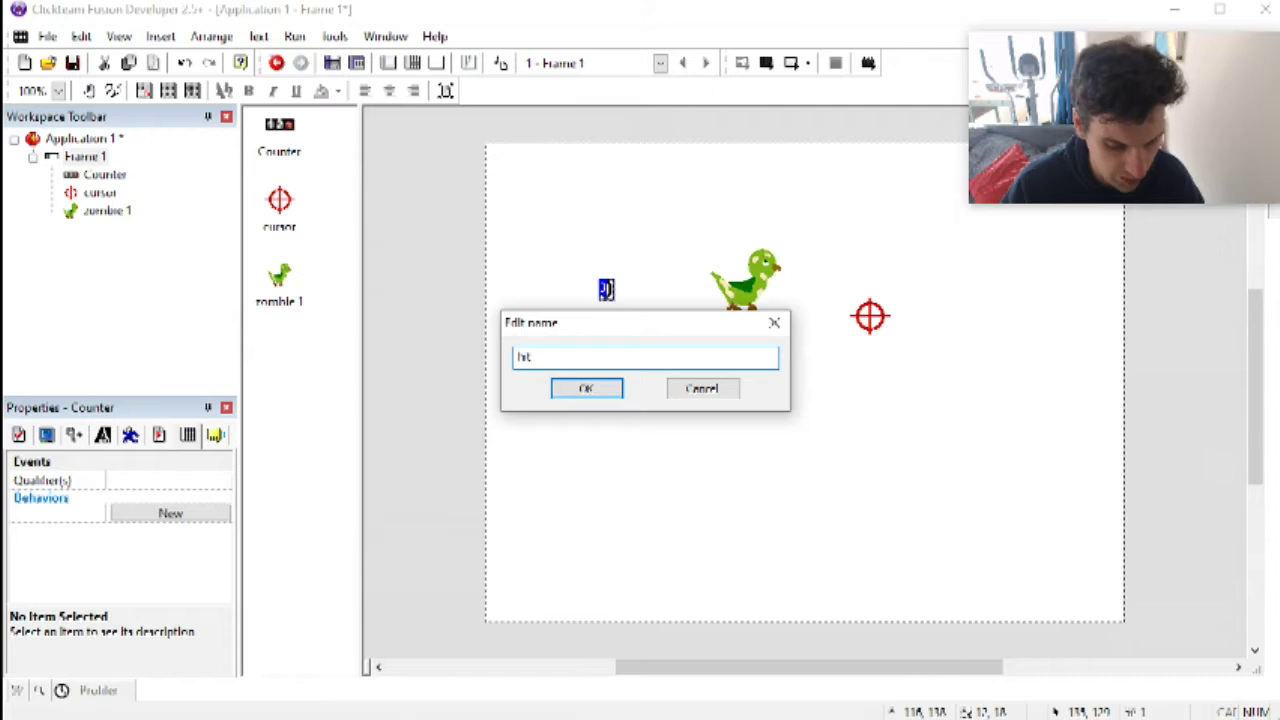
key("Return")
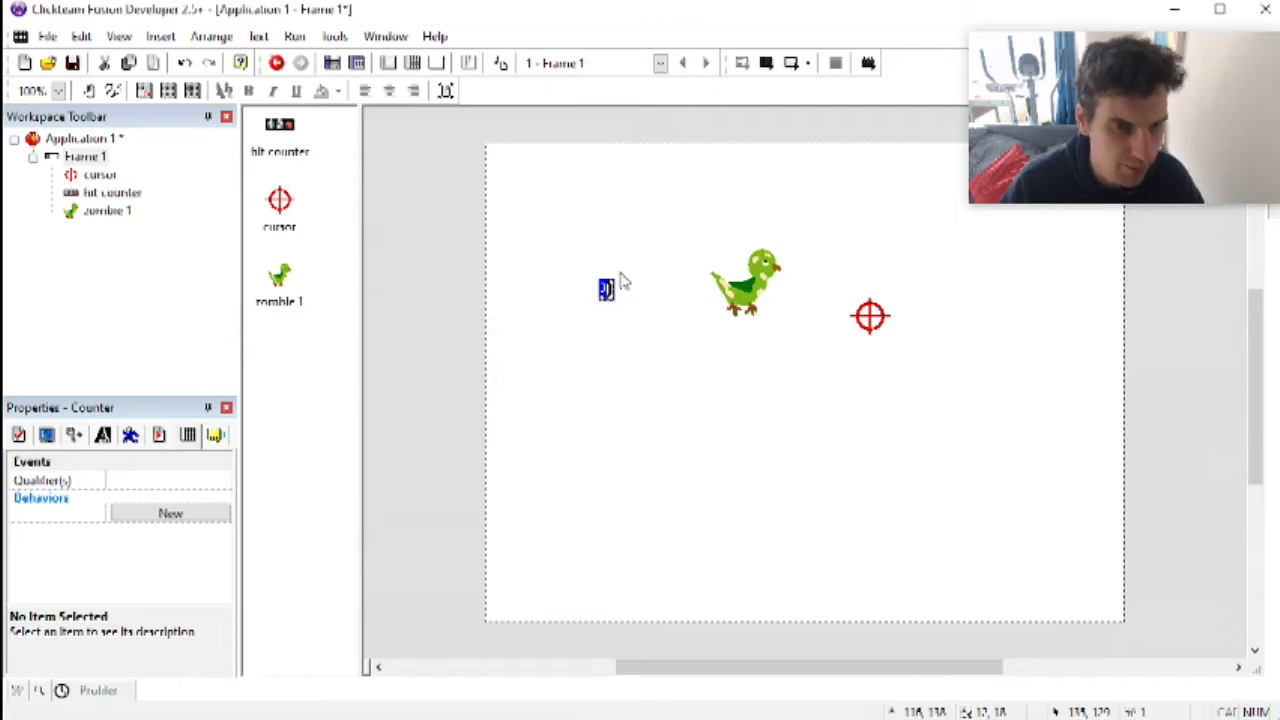
left_click(606, 191)
left_click(873, 318)
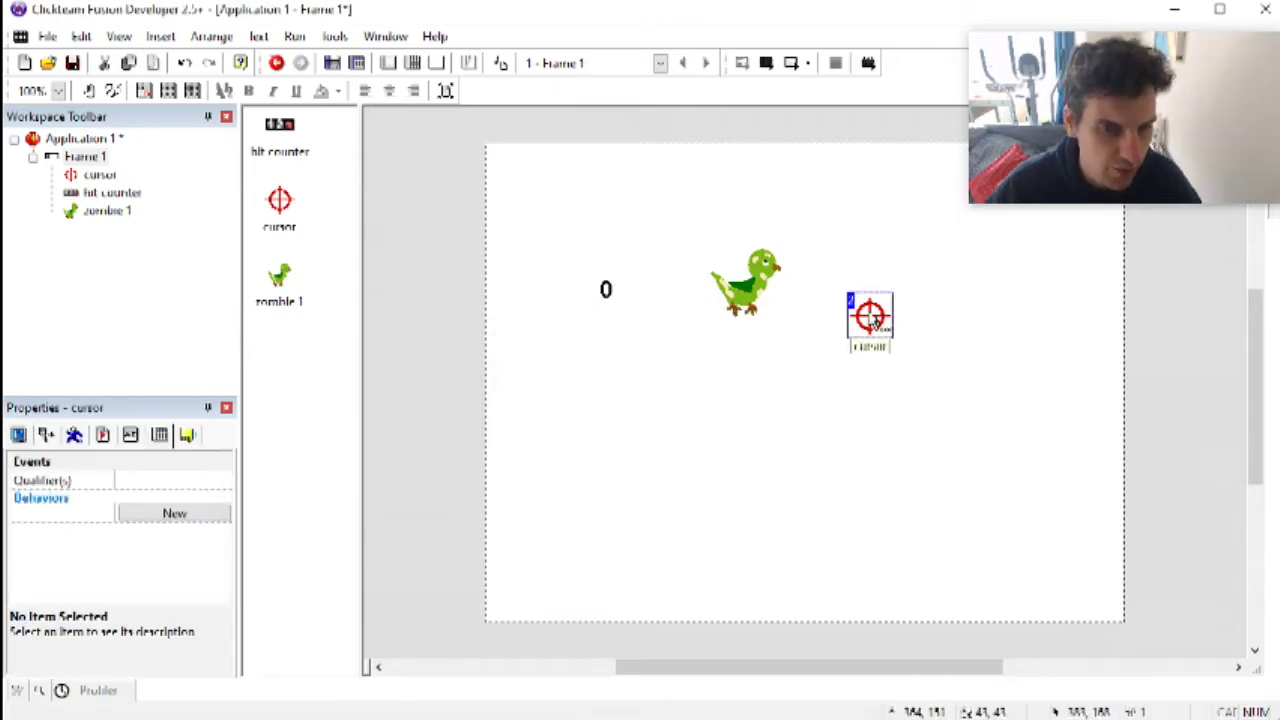
Step: Open the zombie 1 bird's image and place its hot spot on the lower body at X 33, Y 62
double_click(740, 300)
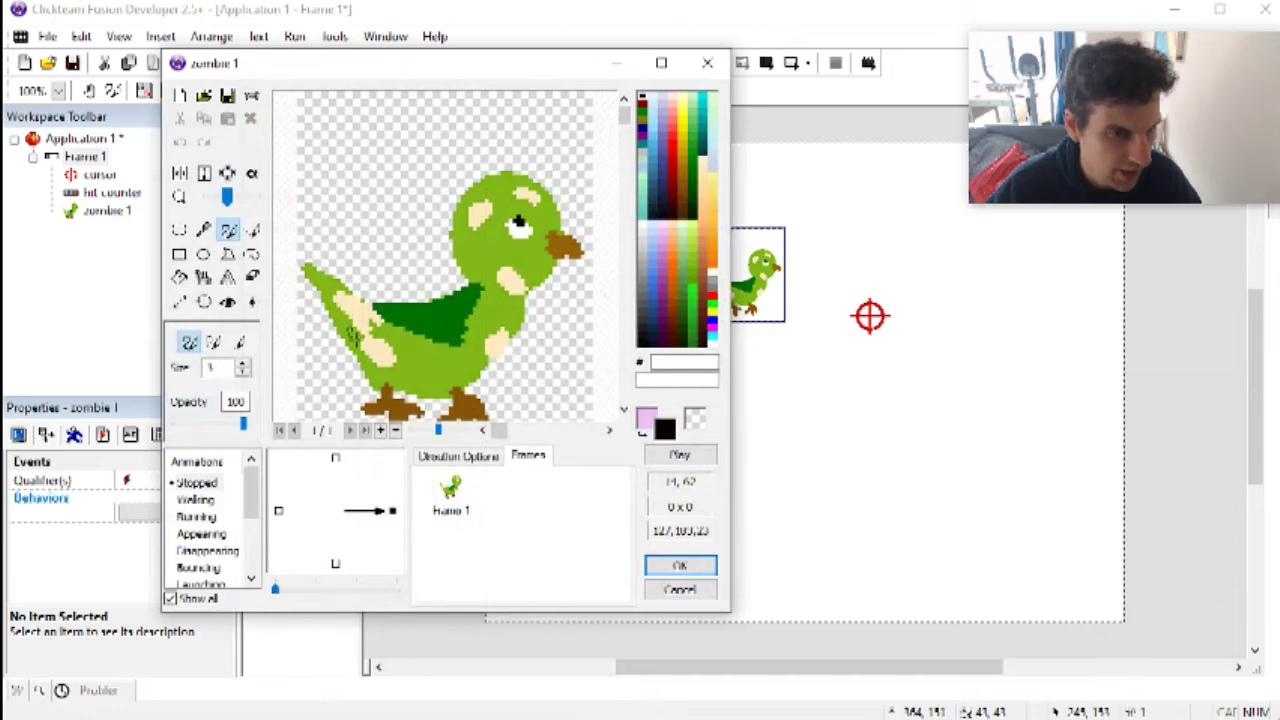
left_click(228, 302)
left_click_drag(434, 266, 515, 226)
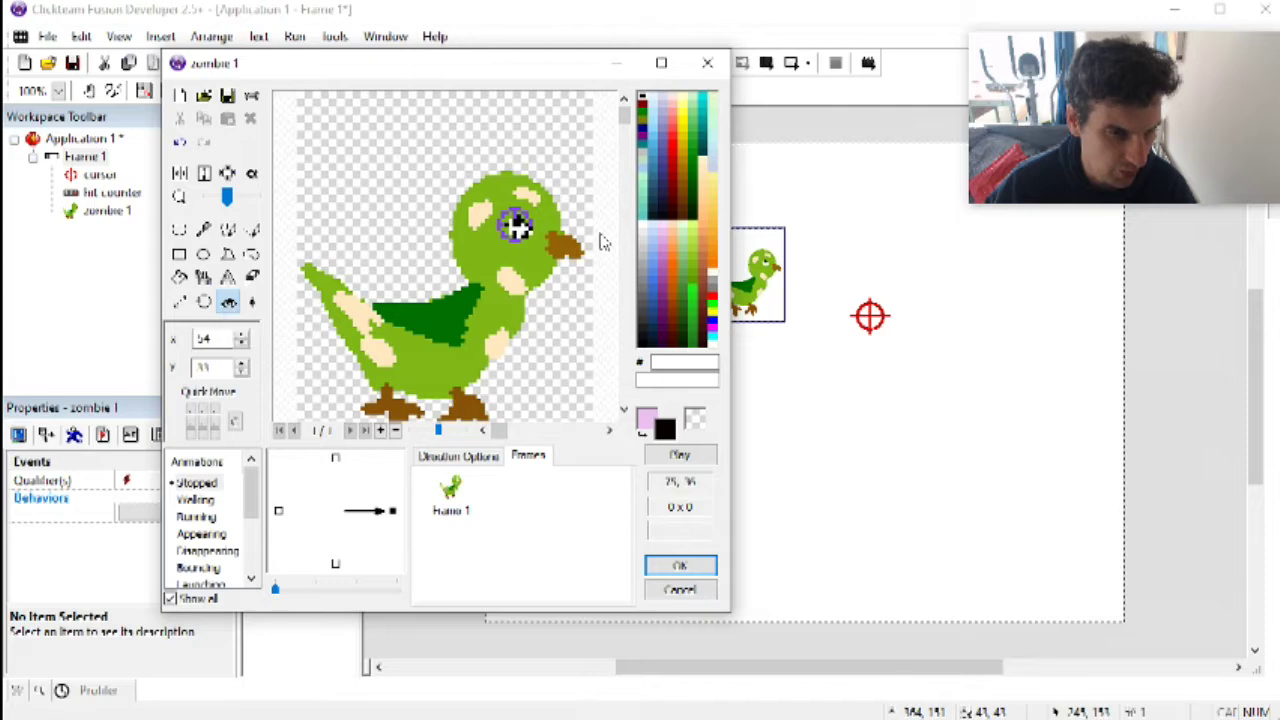
left_click_drag(515, 226, 432, 364)
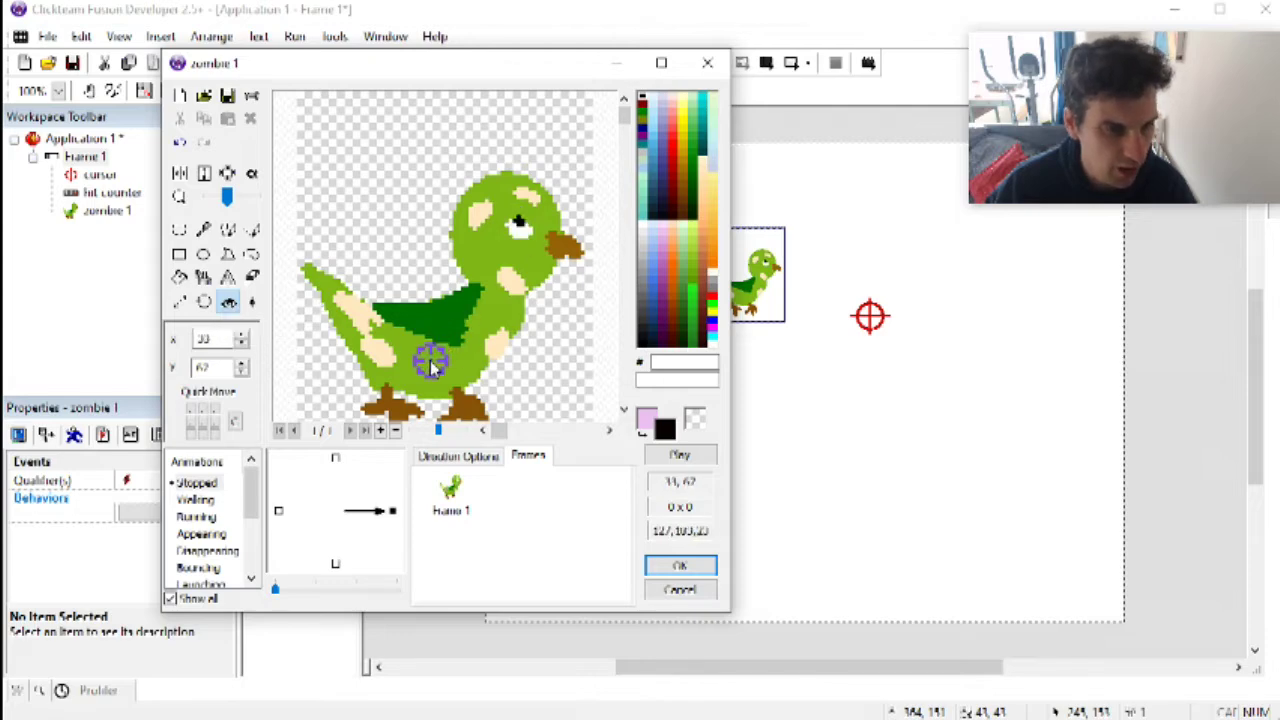
Step: Place zombie 1's action point on the bird's eye at X 54, Y 33
left_click(252, 302)
left_click(433, 263)
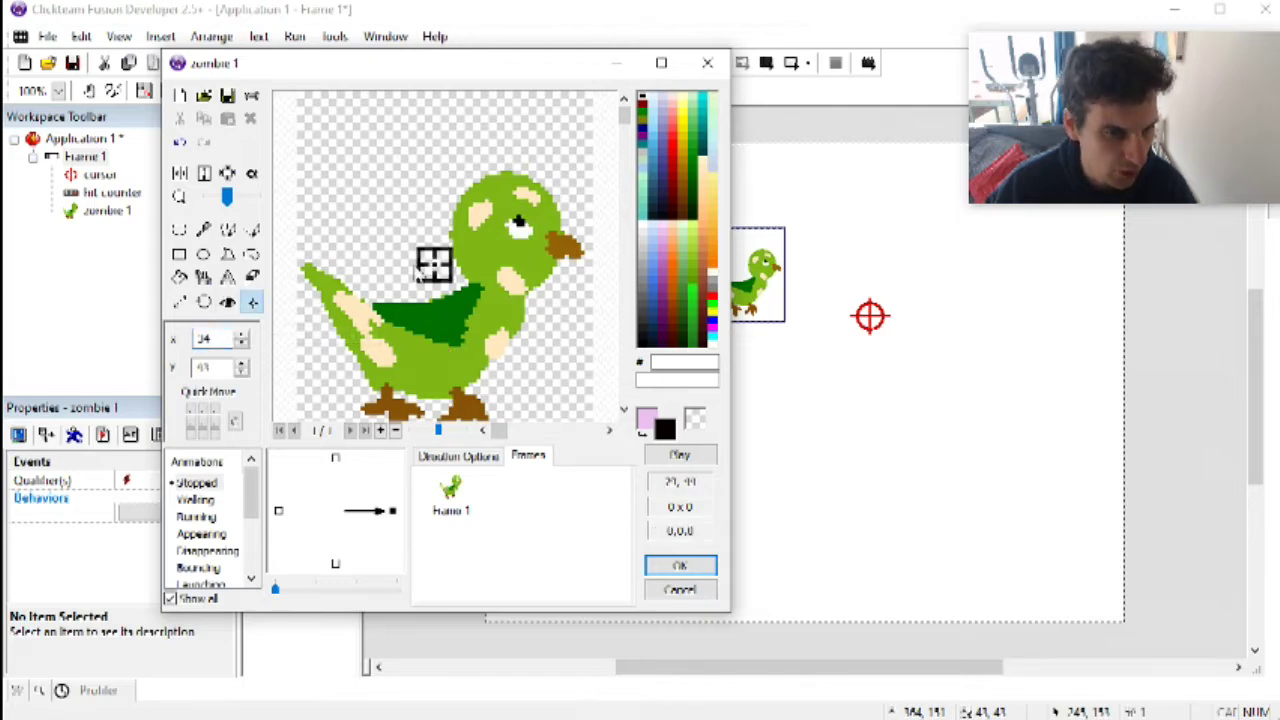
left_click_drag(433, 263, 510, 212)
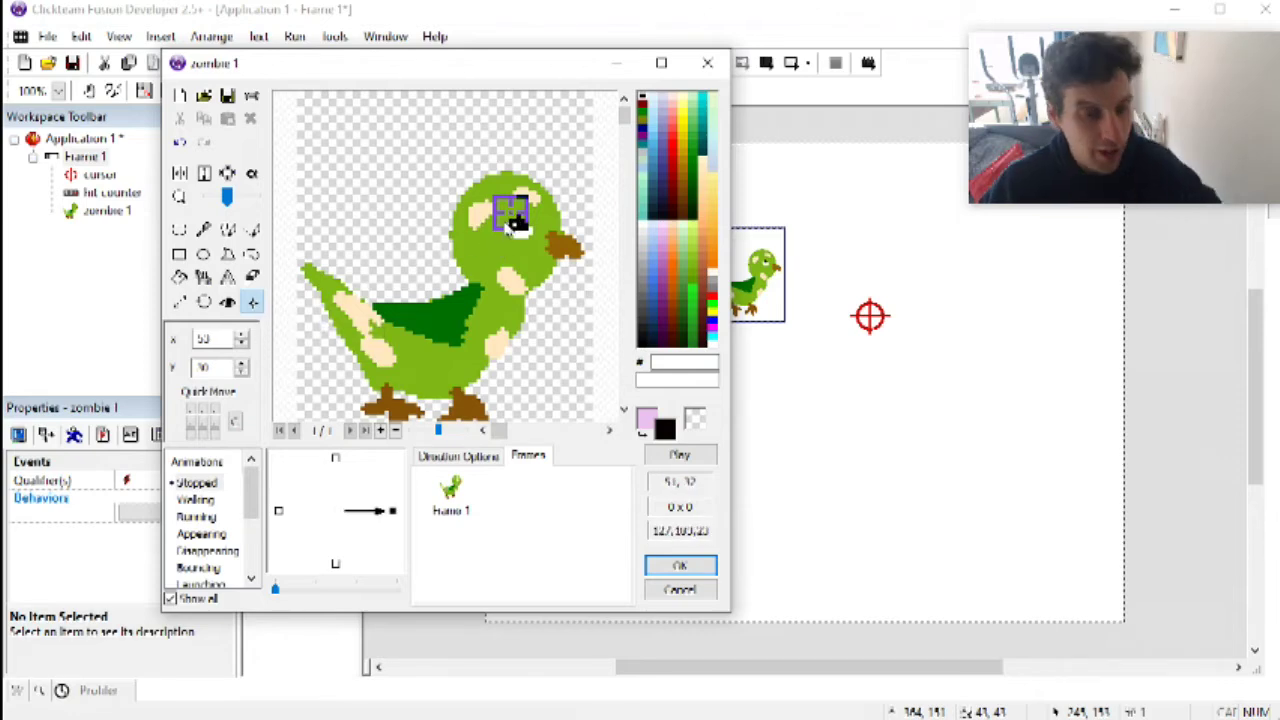
left_click_drag(512, 215, 516, 226)
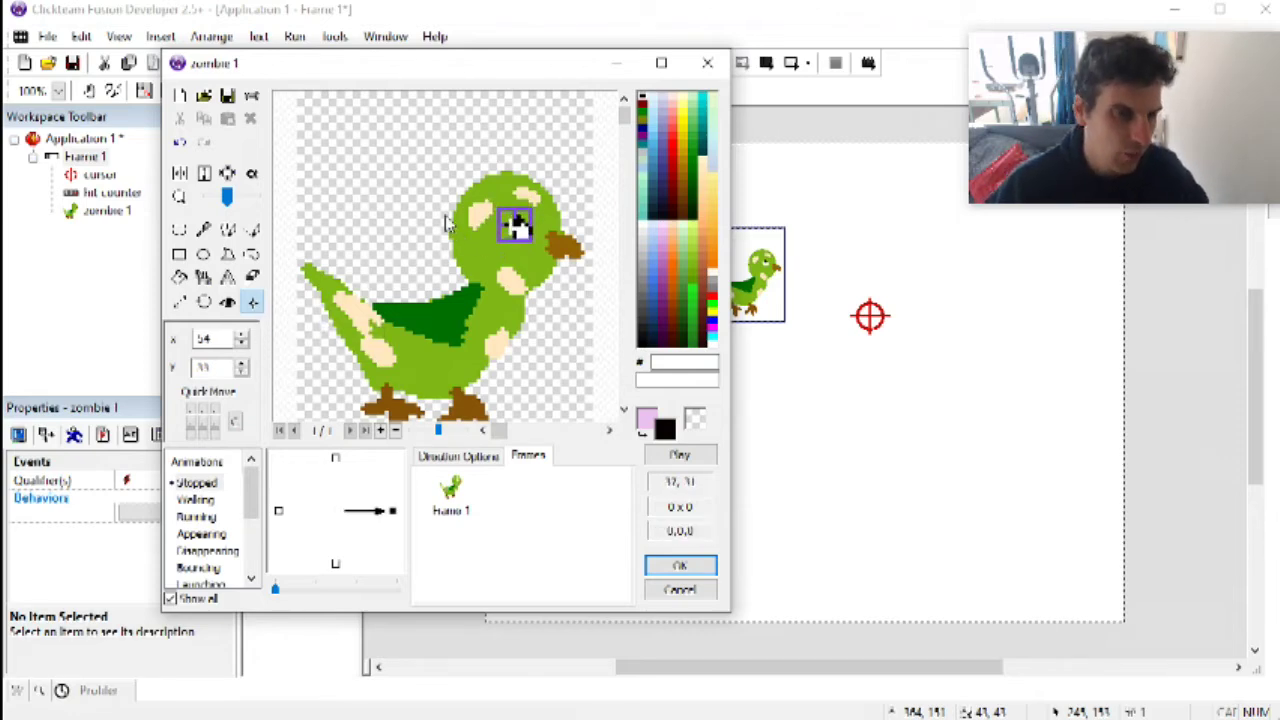
Step: Lower zombie 1's hot spot to just above the feet, accept the image edits, and open the frame's event editor
left_click(228, 301)
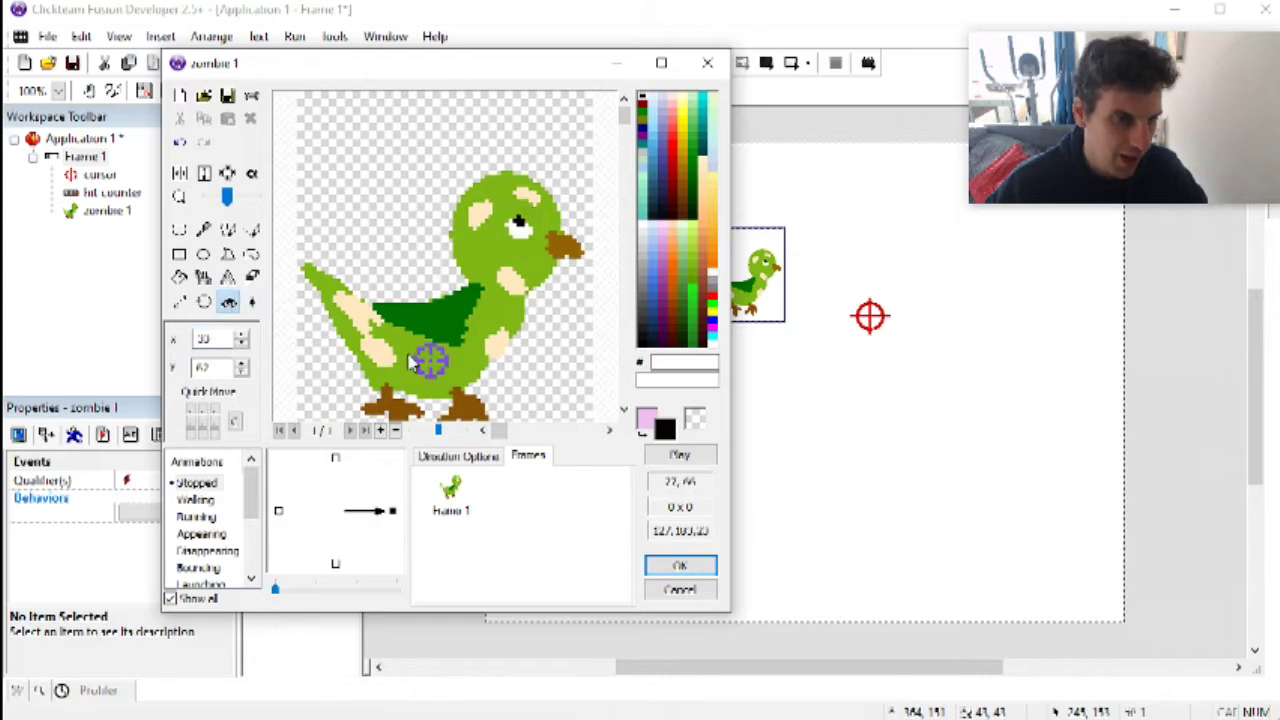
left_click_drag(427, 363, 424, 385)
left_click(463, 497)
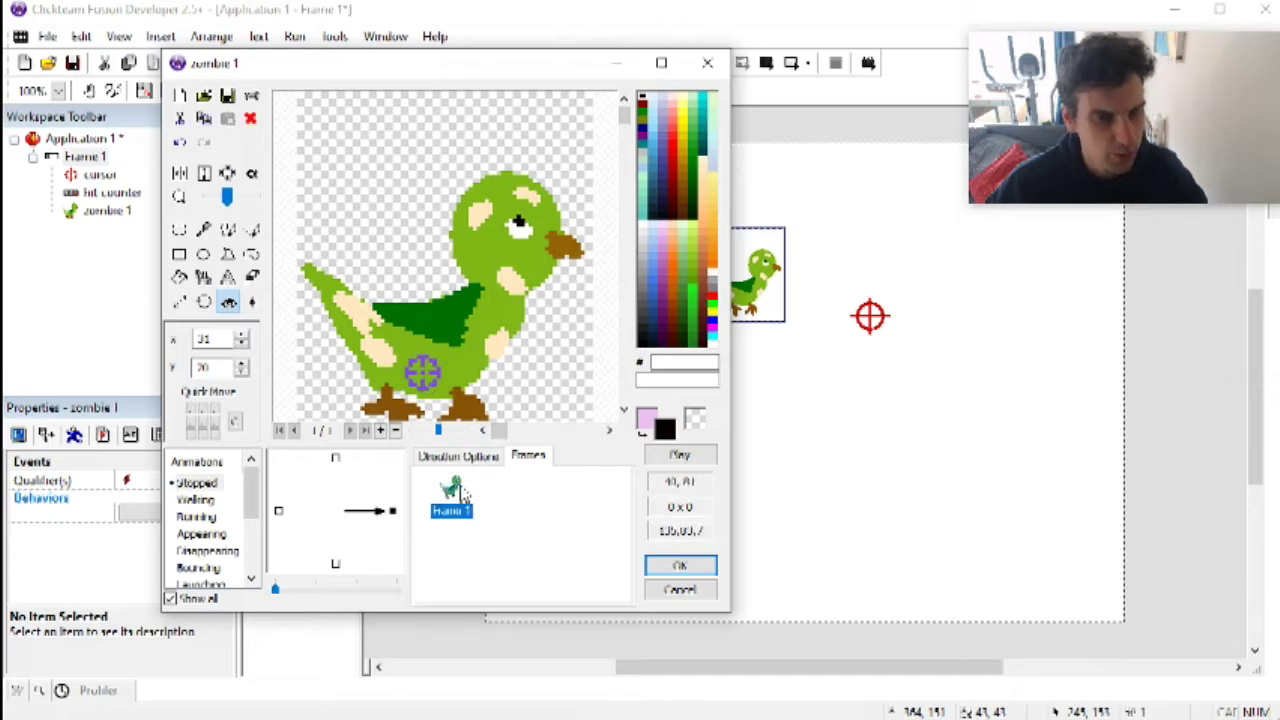
left_click(676, 565)
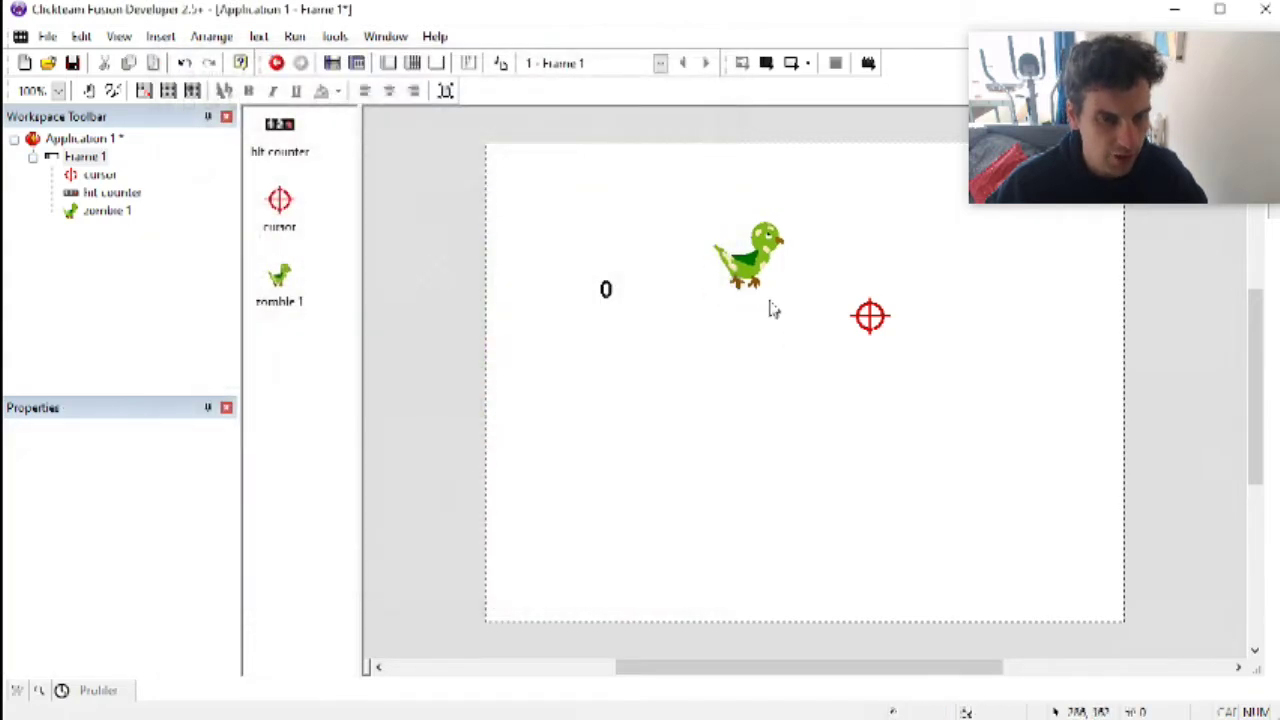
left_click(412, 64)
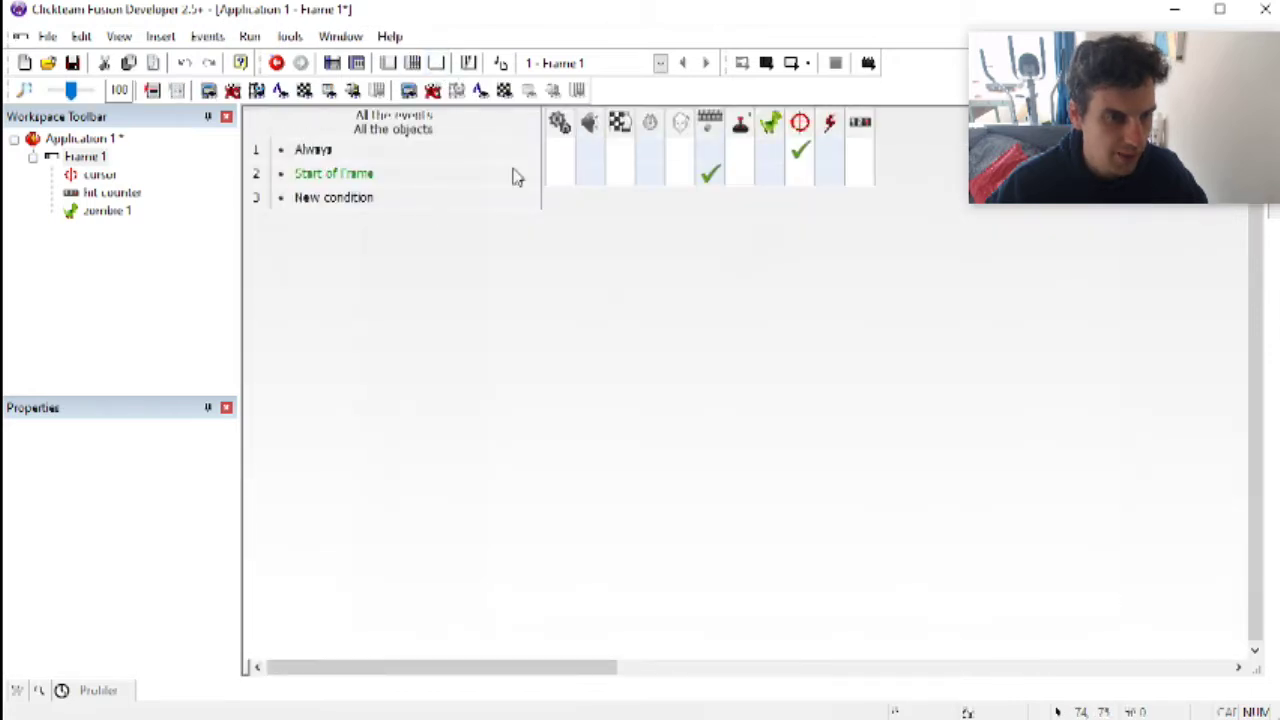
left_click(345, 198)
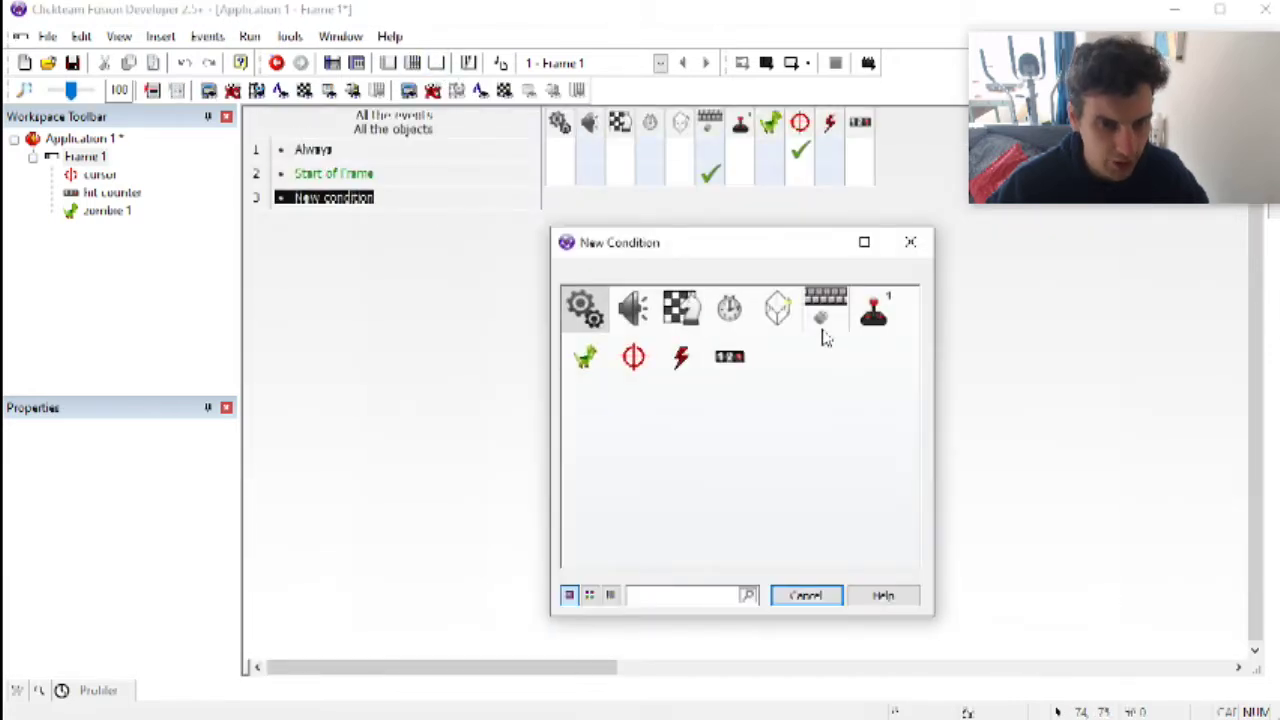
left_click(822, 312)
mouse_move(876, 346)
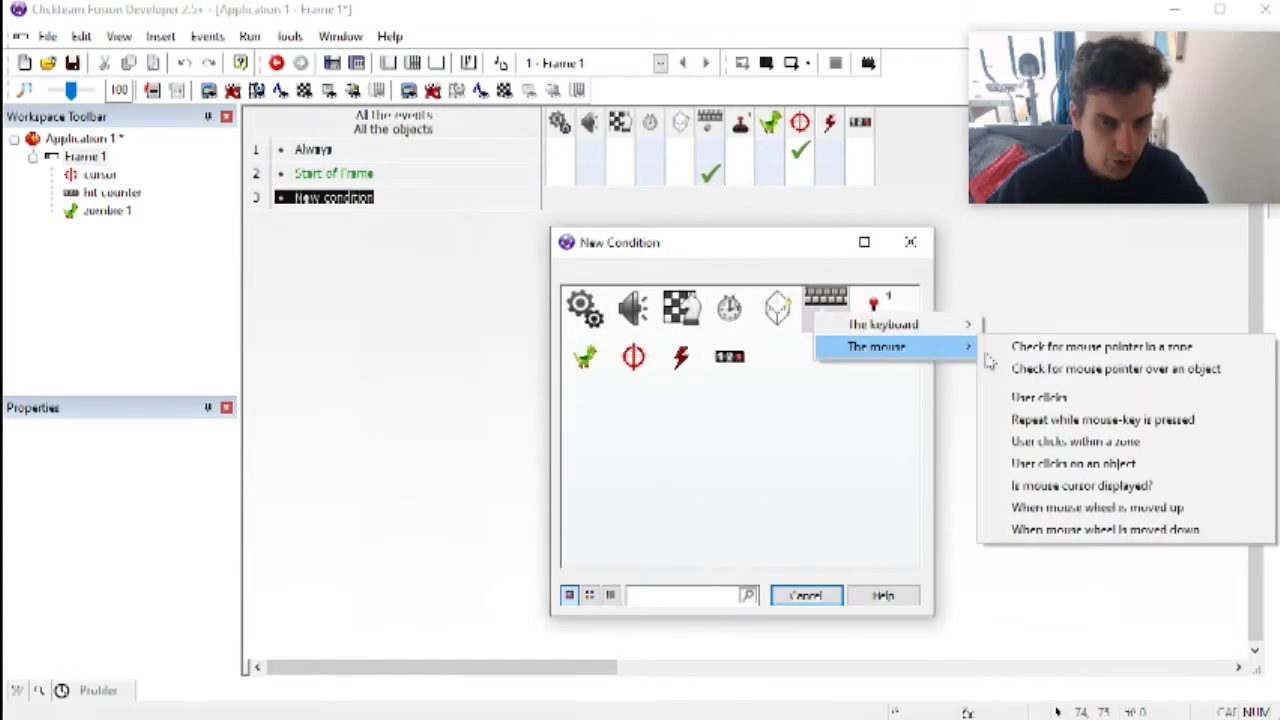
left_click(1020, 396)
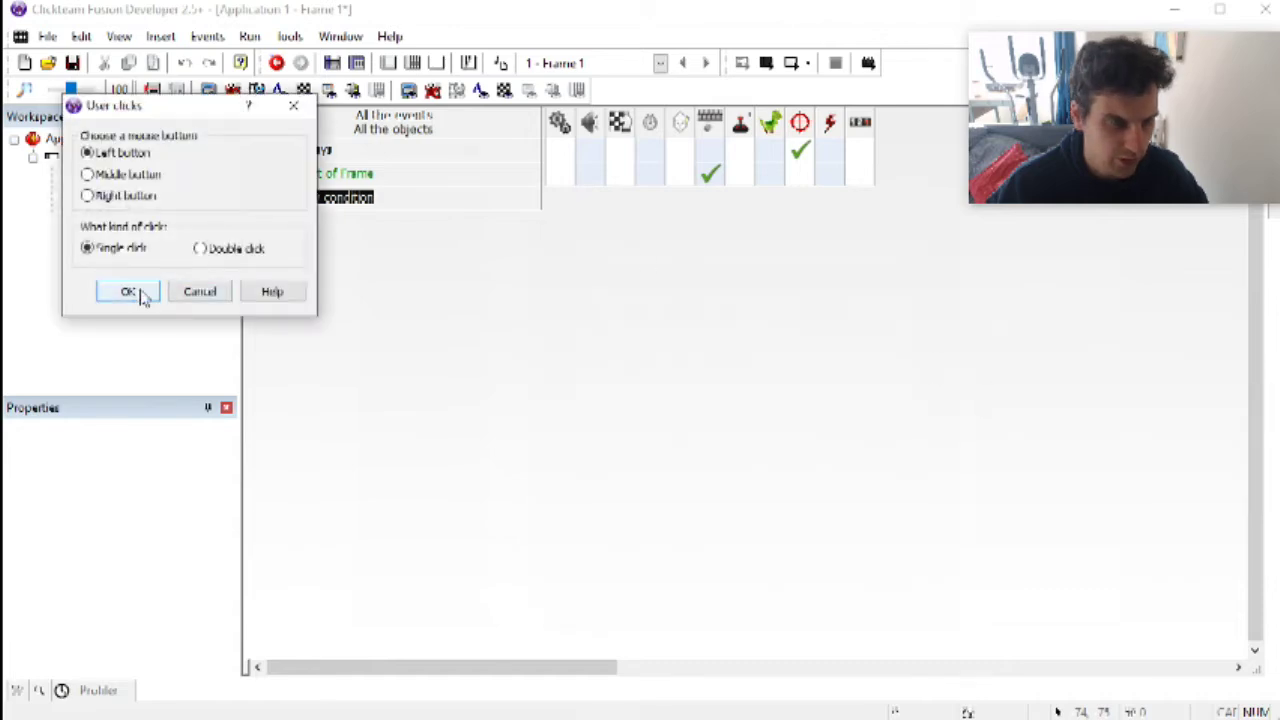
left_click(199, 292)
Step: Add a condition for the user single-clicking with the left mouse button on the Enemies group
left_click(340, 199)
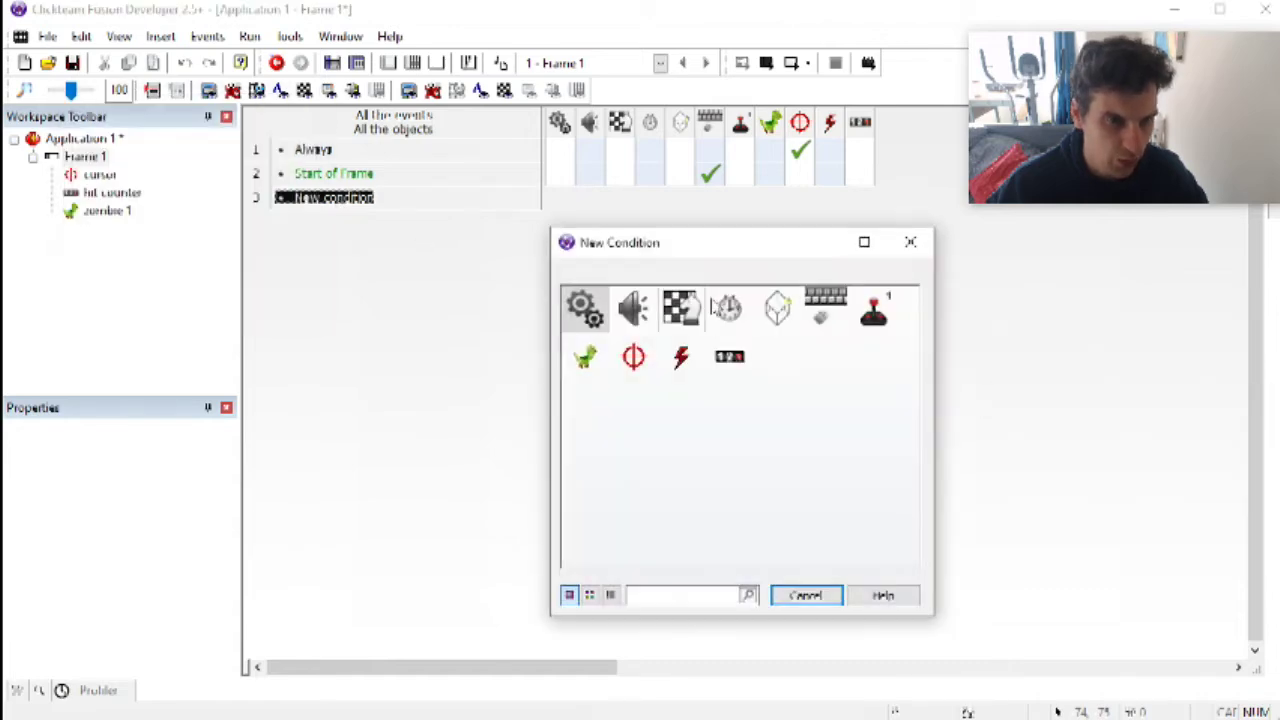
left_click(838, 312)
mouse_move(940, 342)
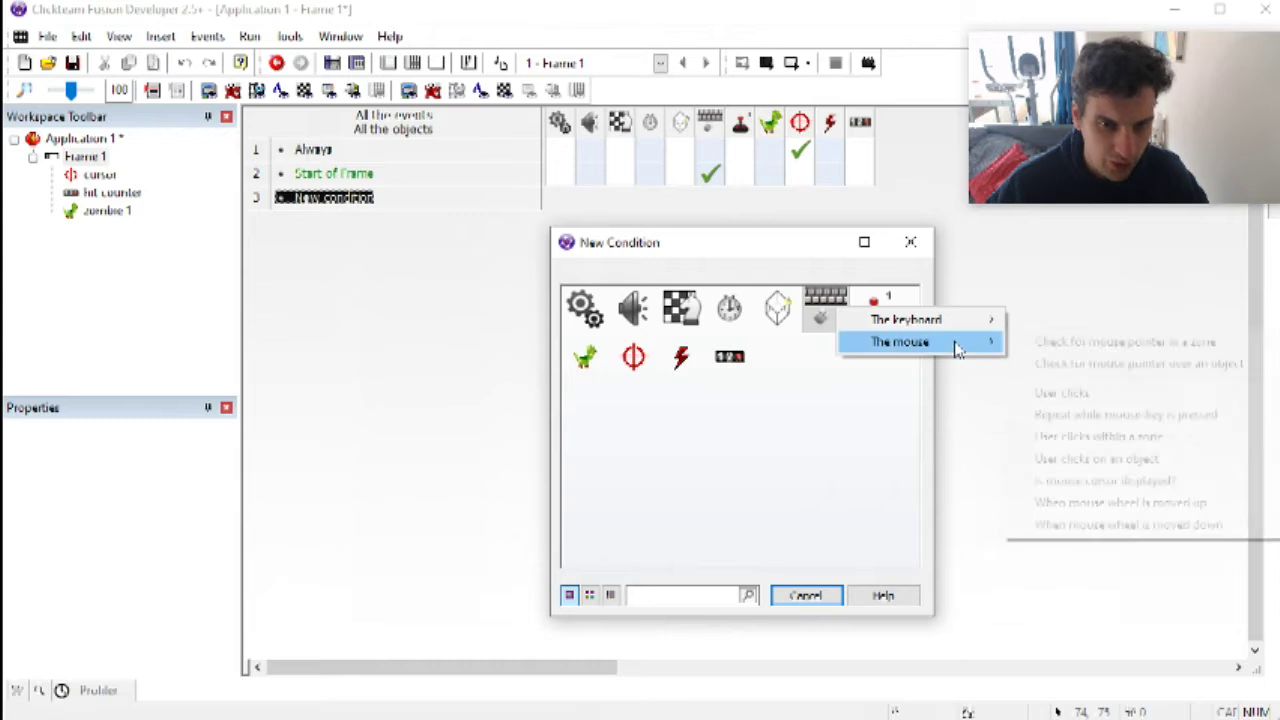
left_click(1192, 468)
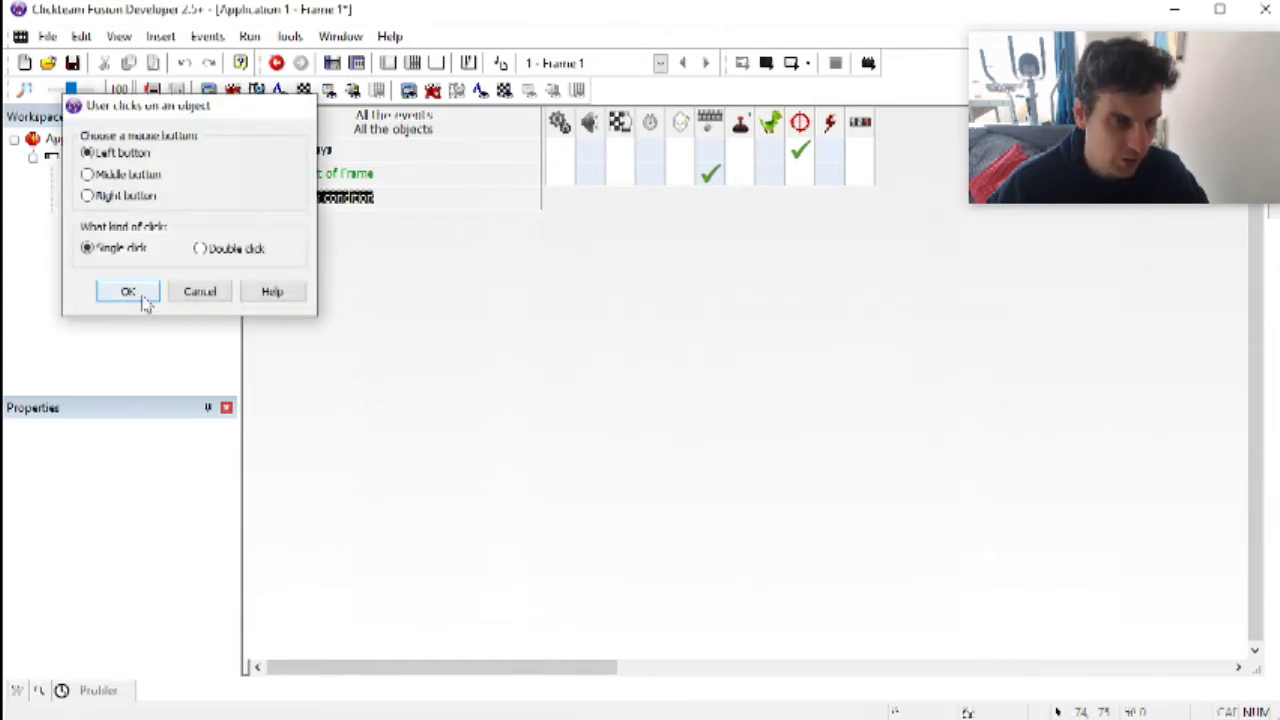
left_click(145, 302)
double_click(677, 312)
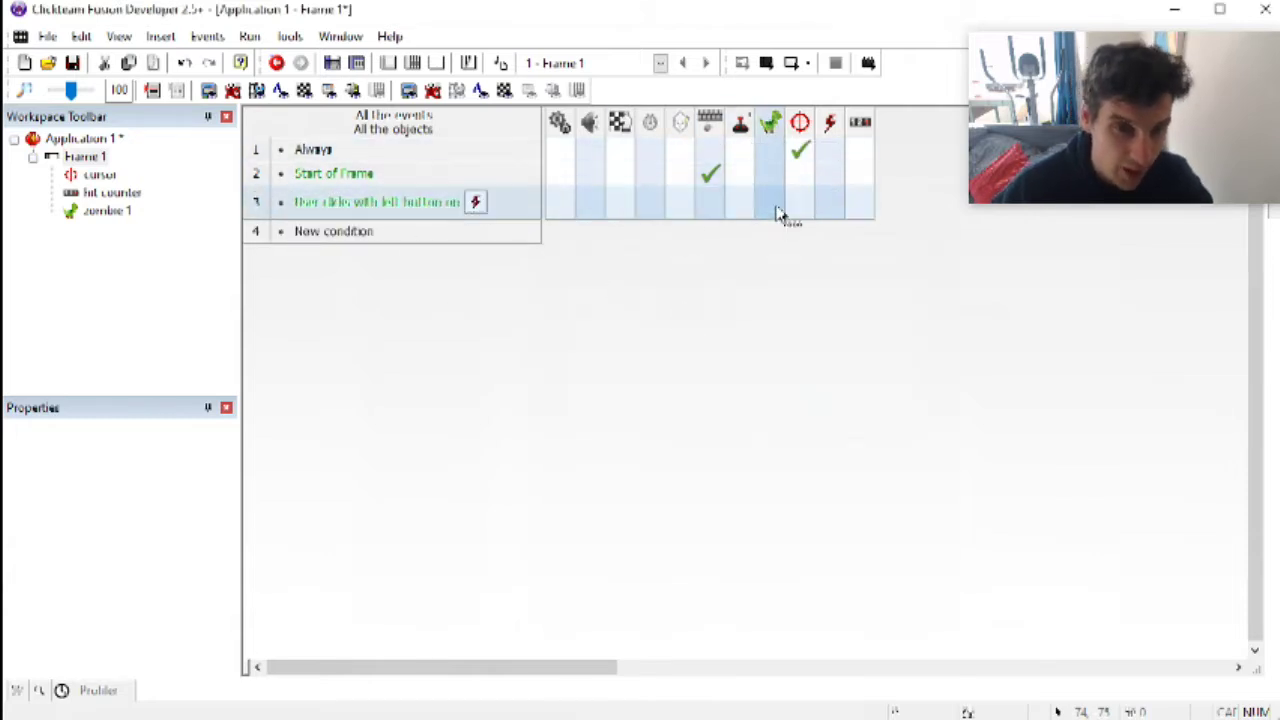
Step: For the click event, add a Set Counter action on hit counter using the cursor's distance with a point
right_click(860, 204)
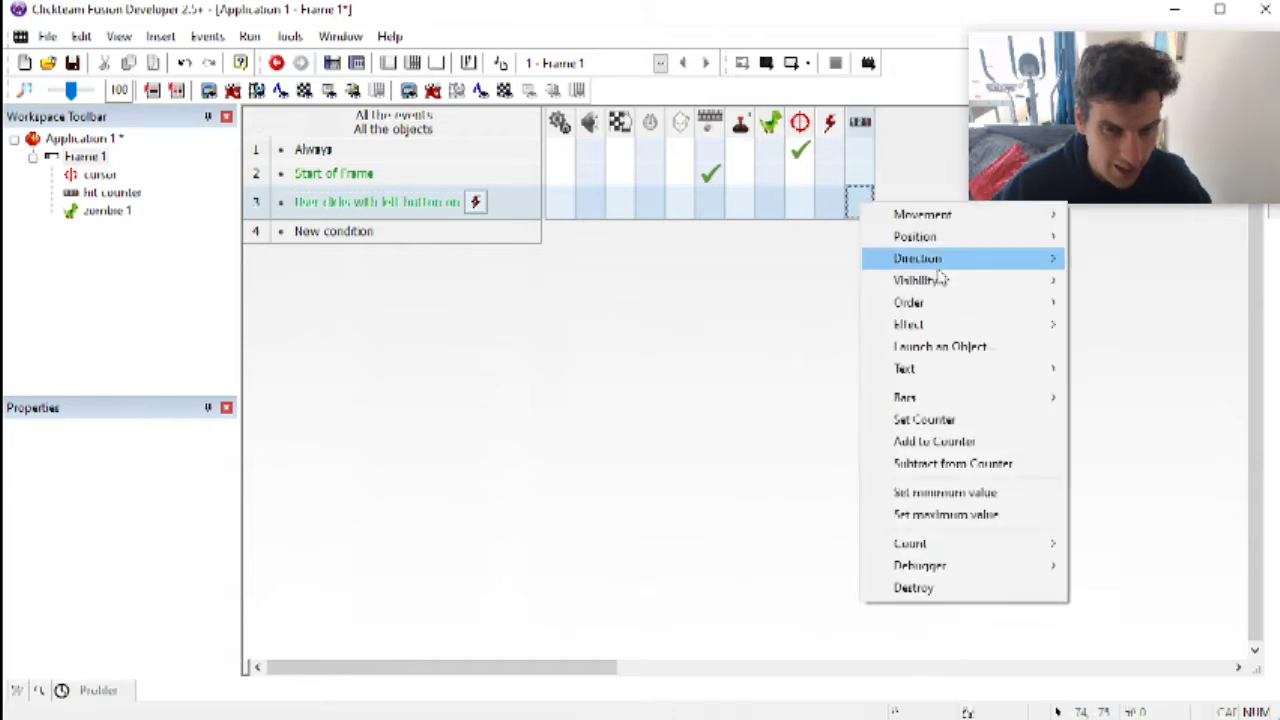
left_click(971, 420)
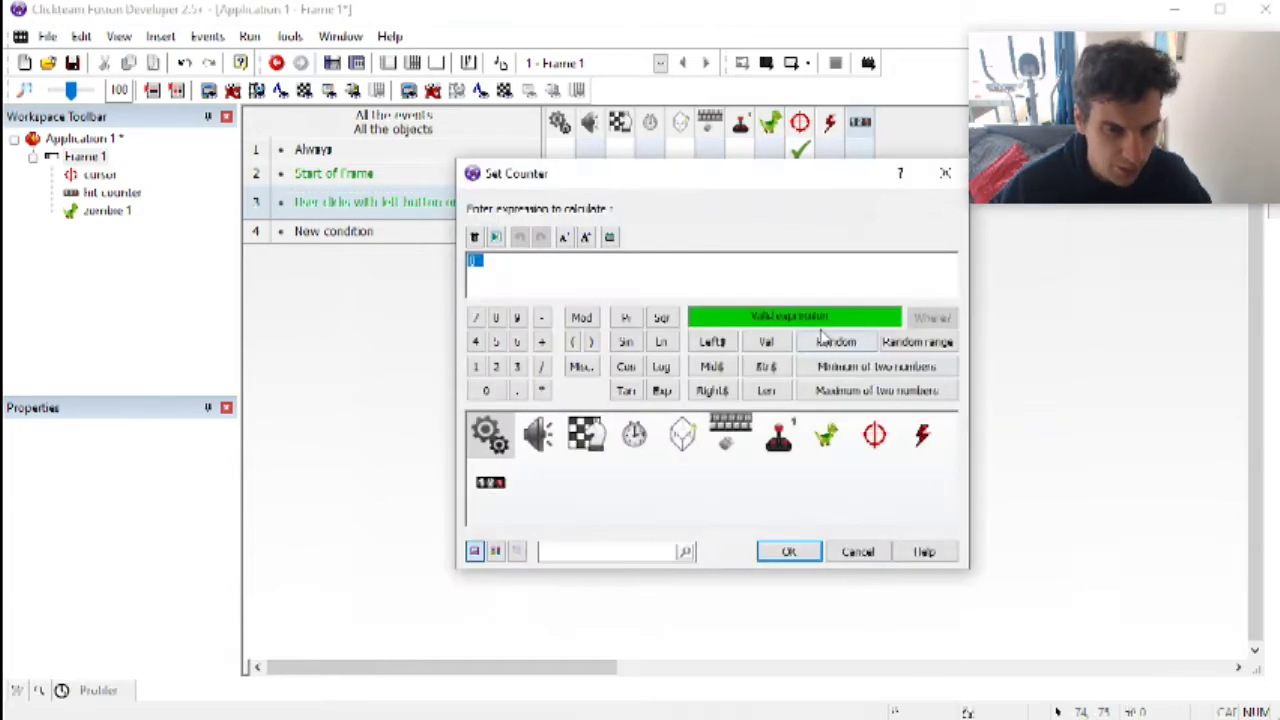
left_click(873, 440)
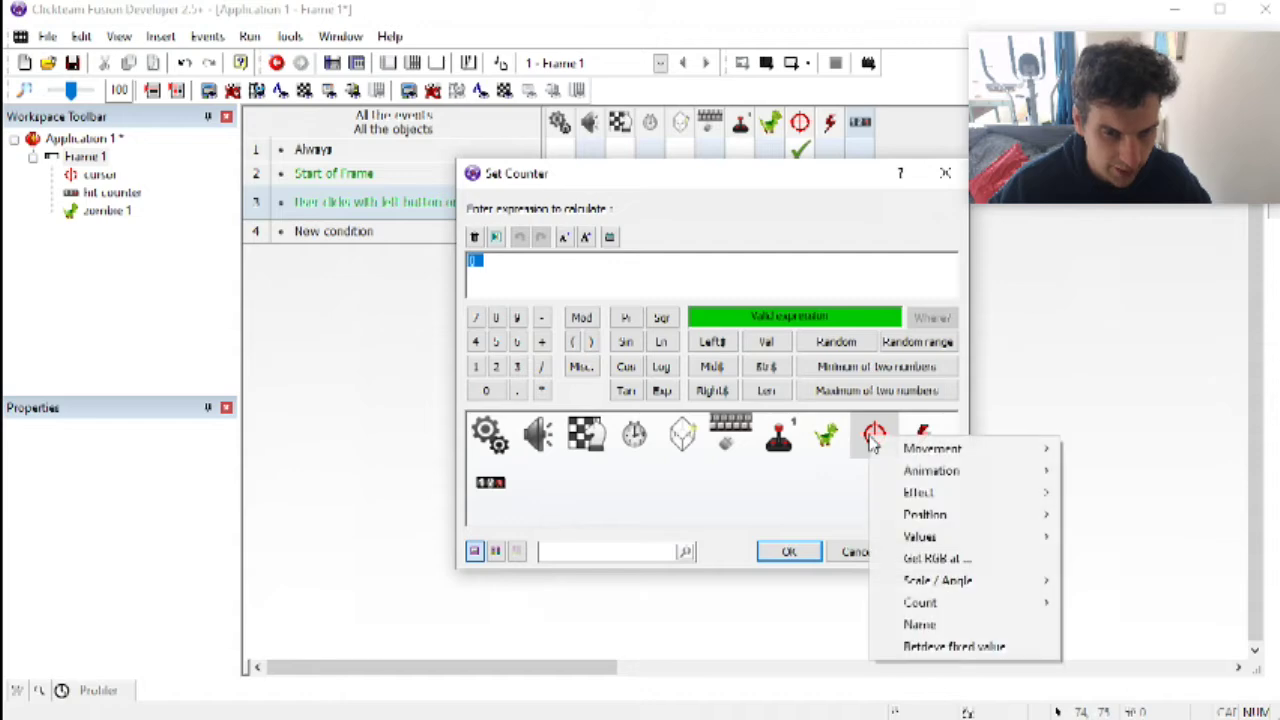
mouse_move(955, 515)
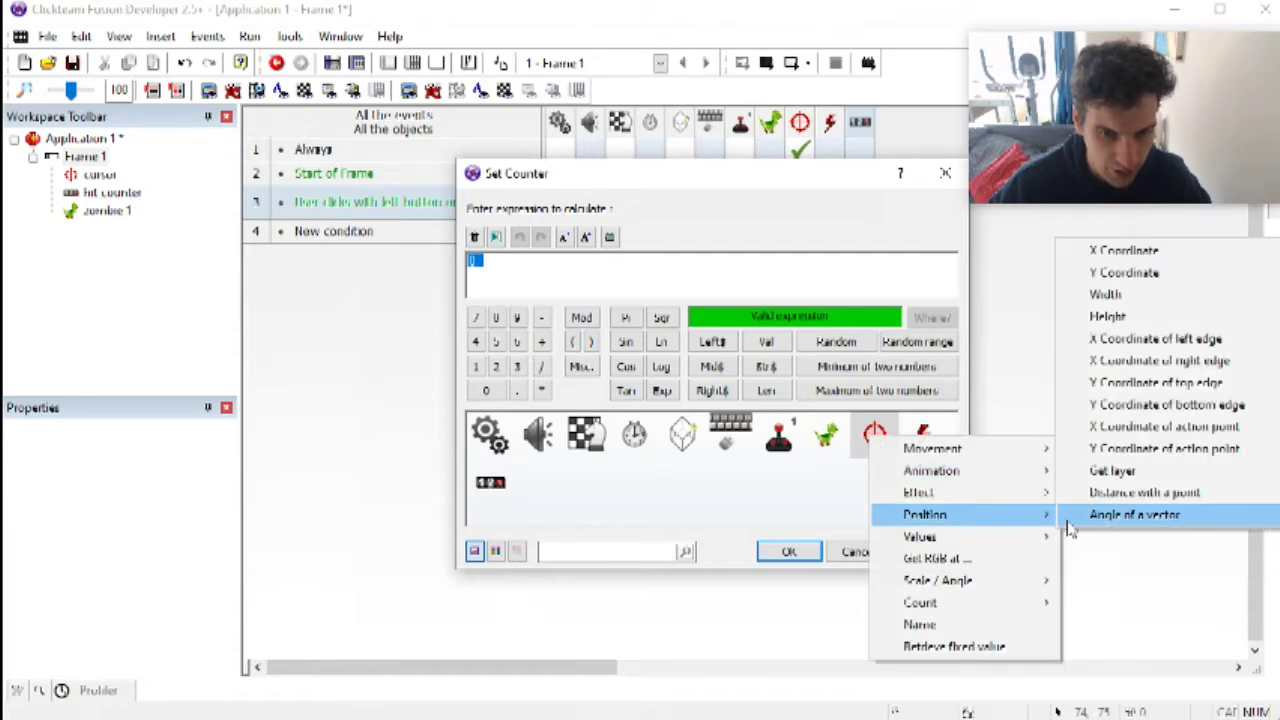
left_click(1135, 493)
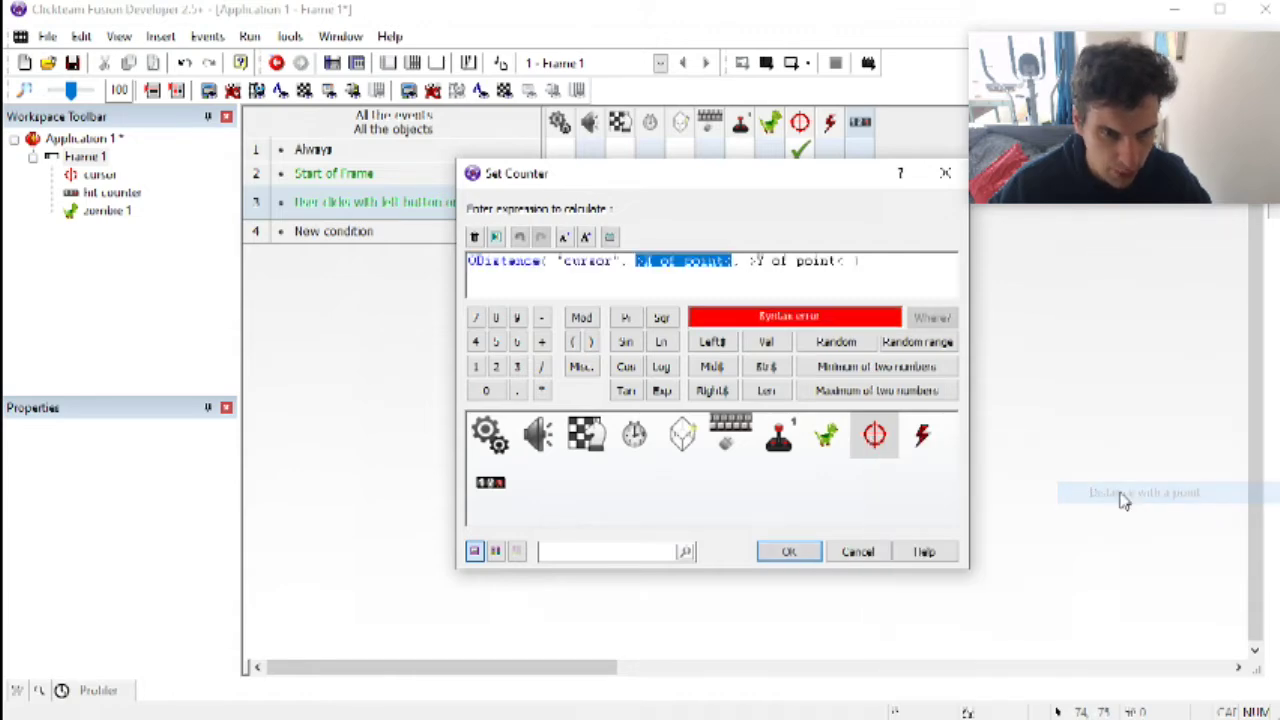
Step: Fill the distance expression's point with the X and Y coordinates of zombie 1's action point
left_click(828, 438)
mouse_move(930, 512)
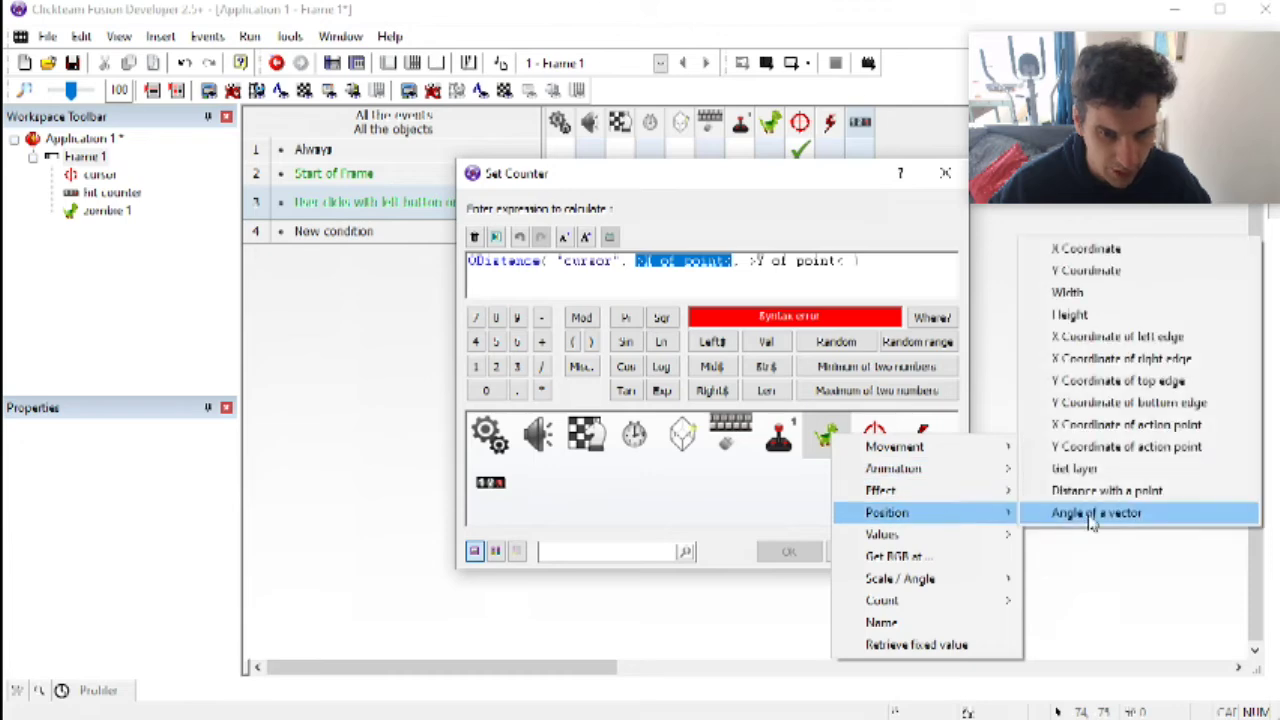
left_click(1203, 432)
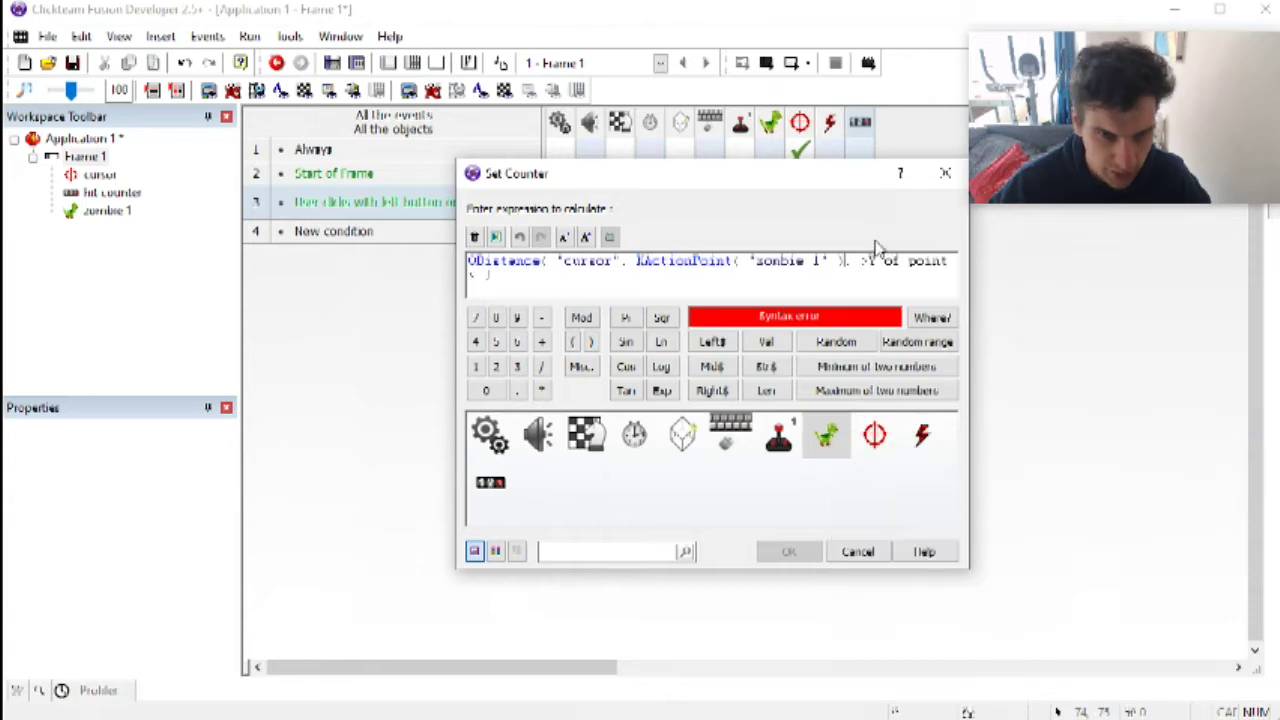
left_click_drag(862, 262, 557, 289)
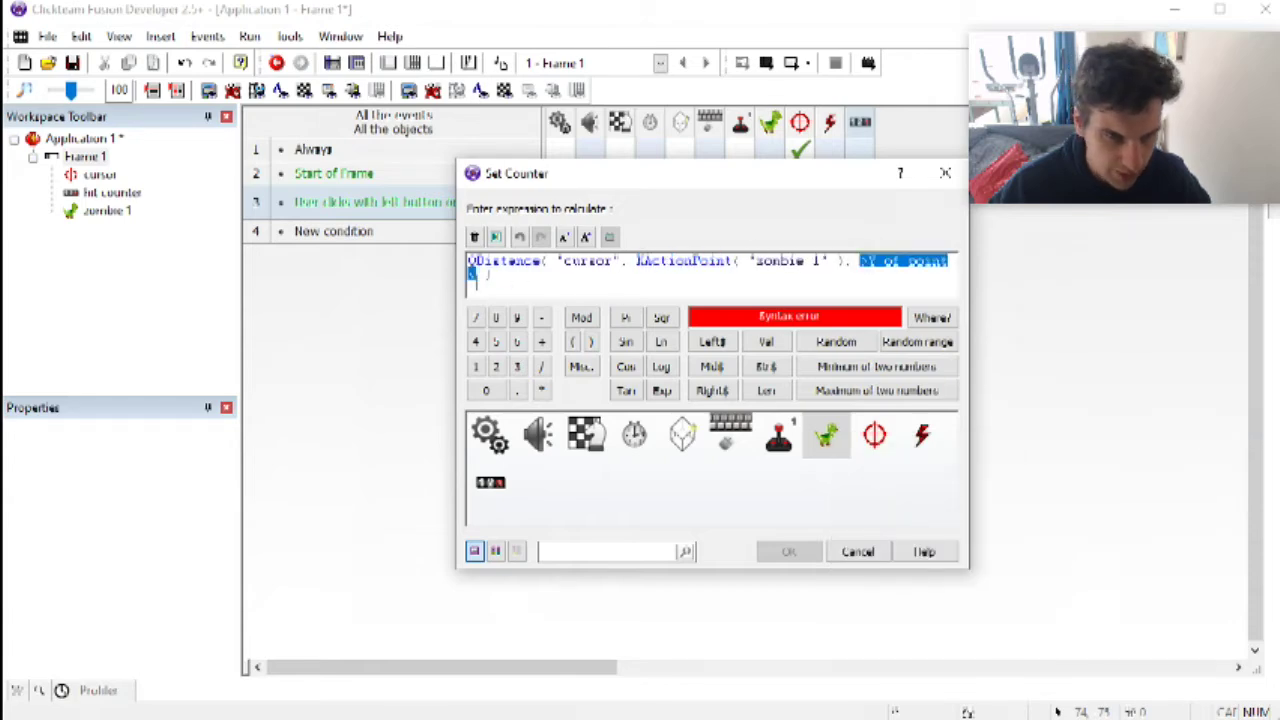
left_click(820, 452)
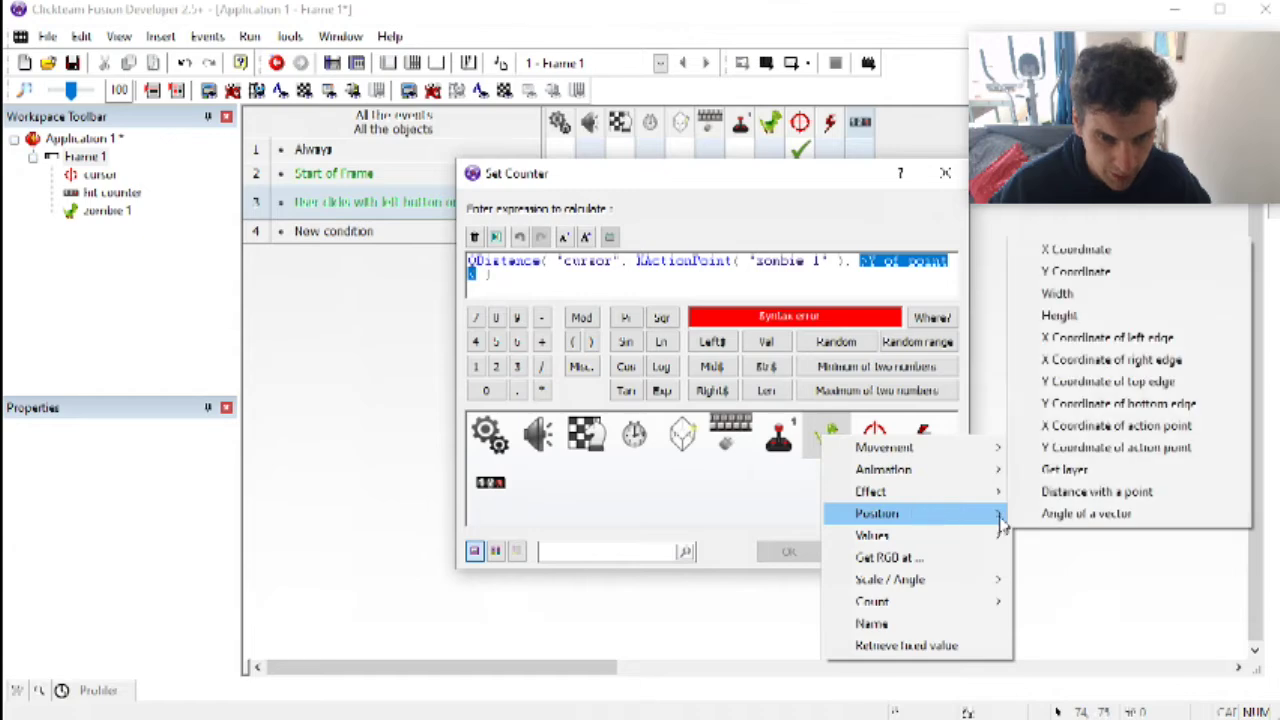
left_click(1128, 450)
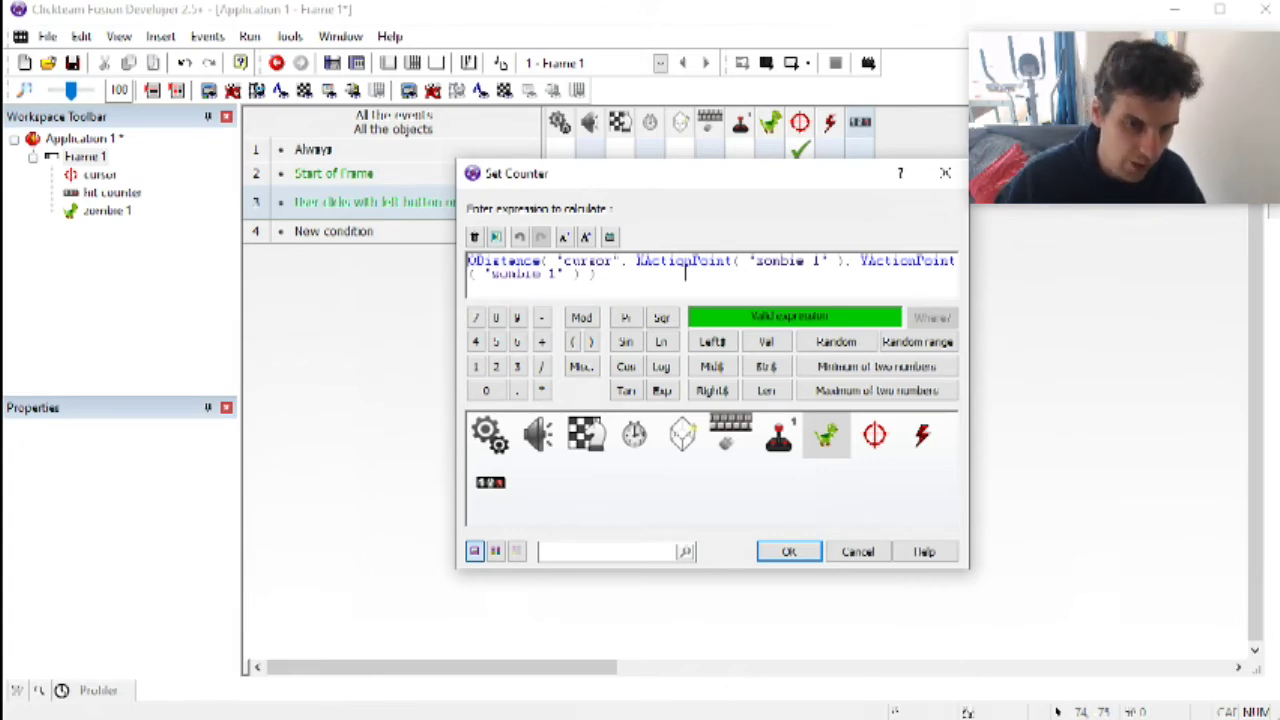
Step: Try multiplying zombie 1's width by its height ahead of the distance expression, and delete that addition
left_click(826, 440)
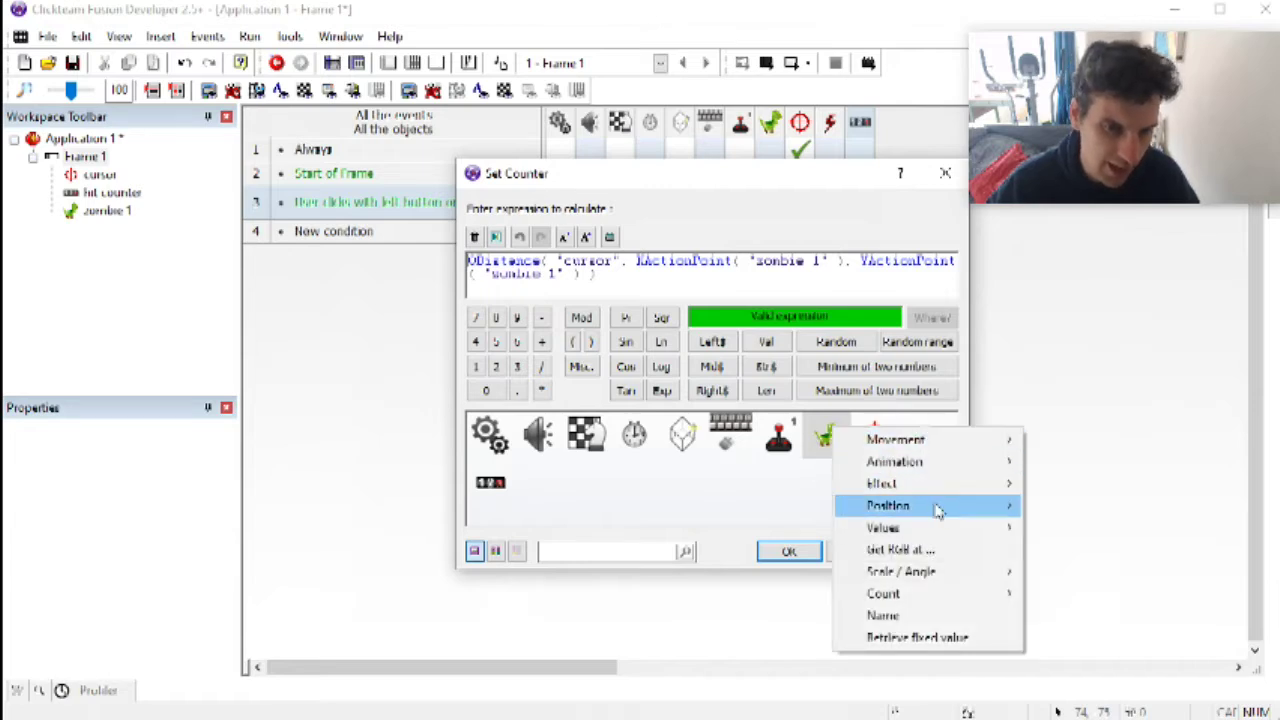
mouse_move(940, 510)
left_click(1060, 288)
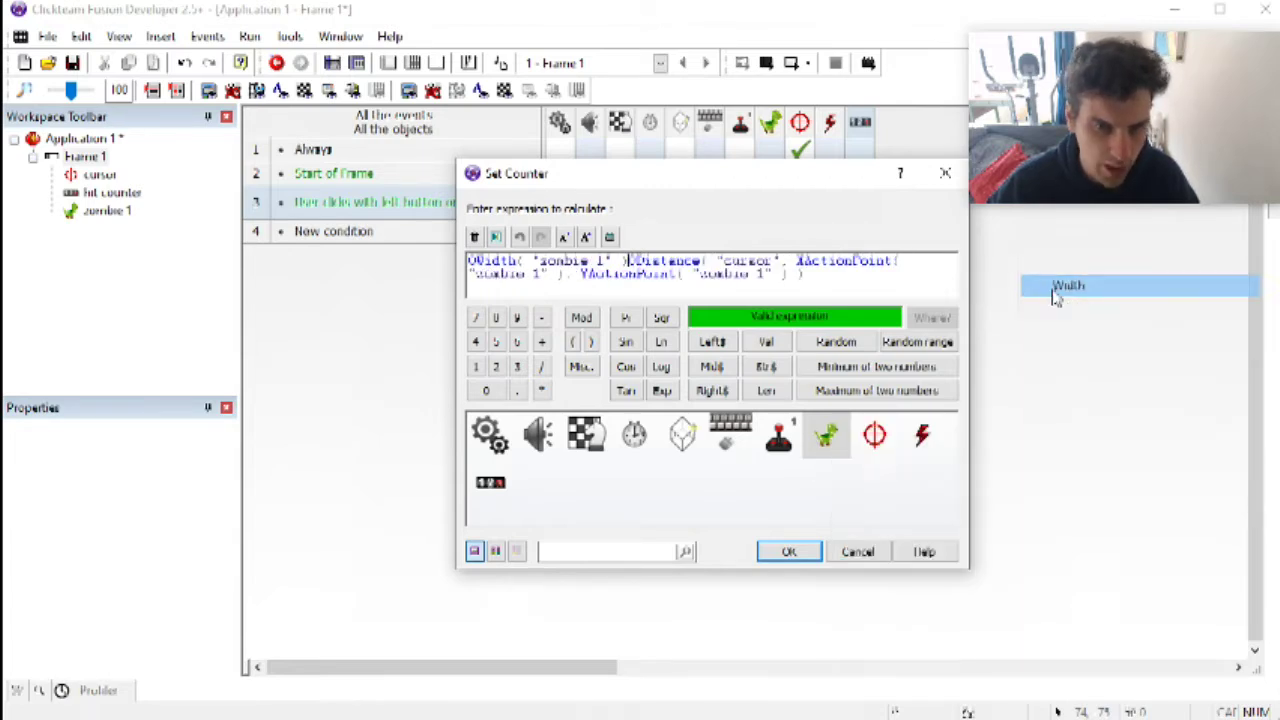
left_click(541, 390)
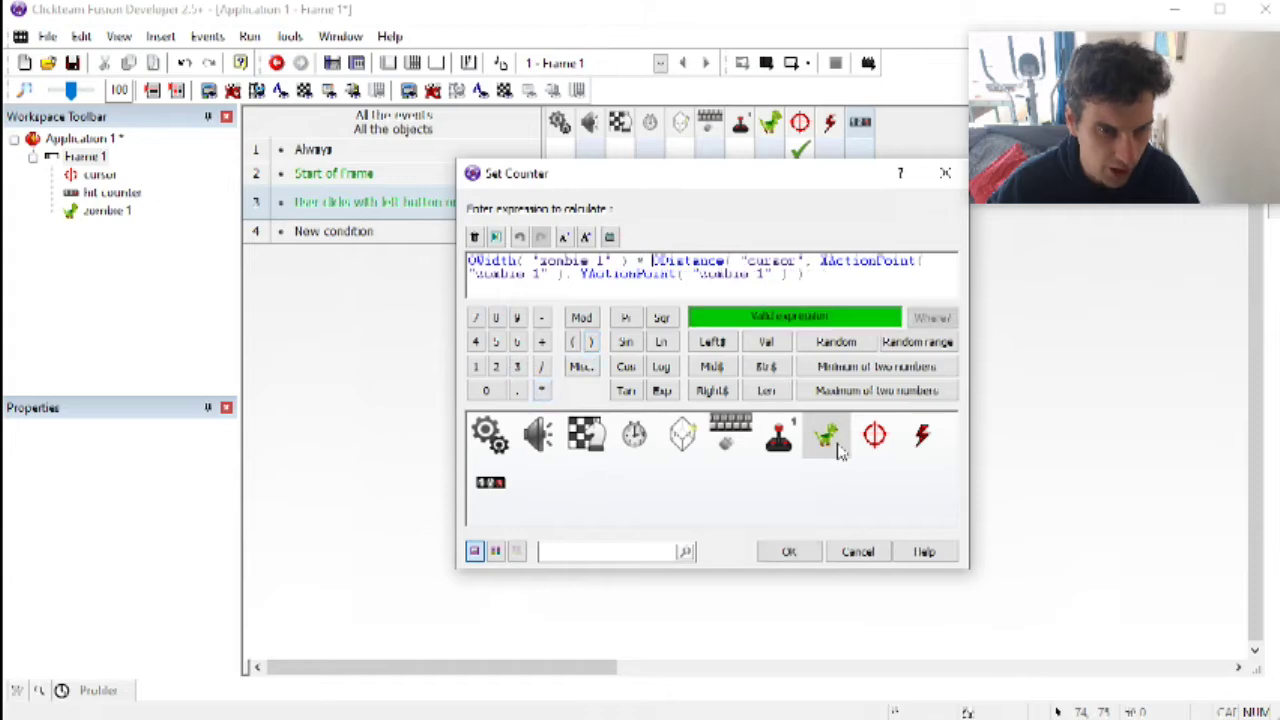
left_click(826, 436)
mouse_move(962, 526)
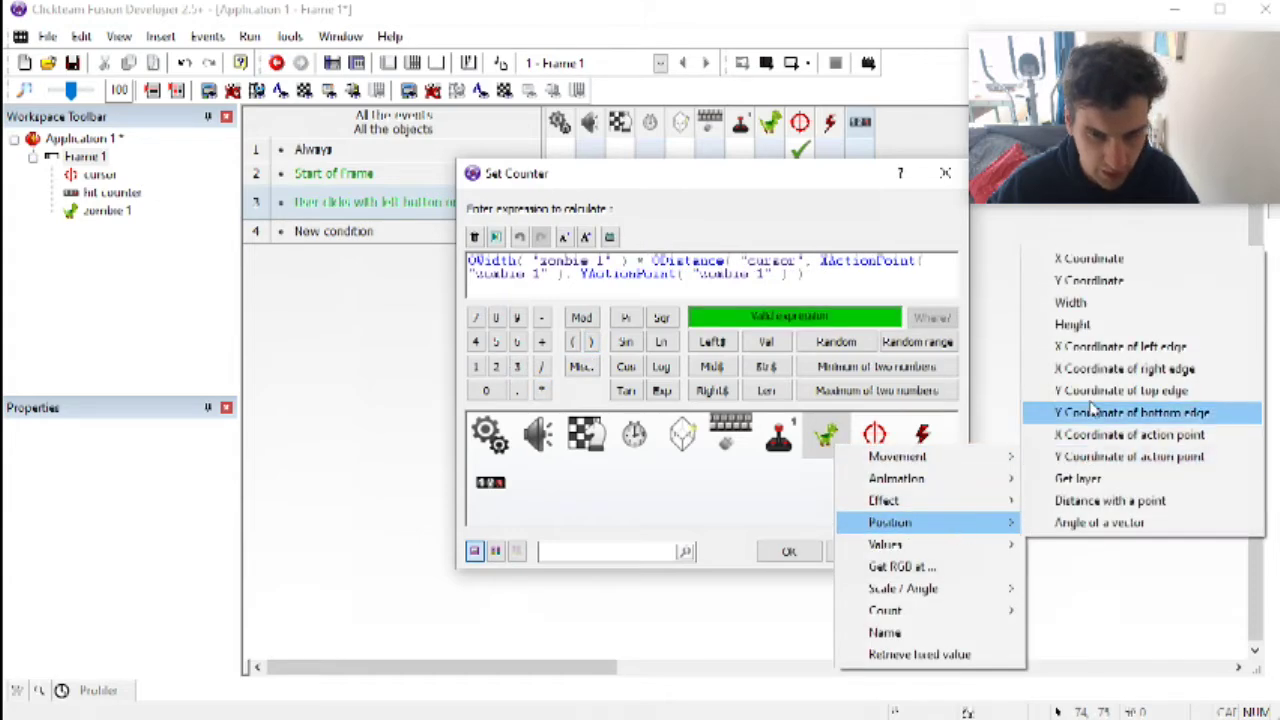
left_click(1097, 327)
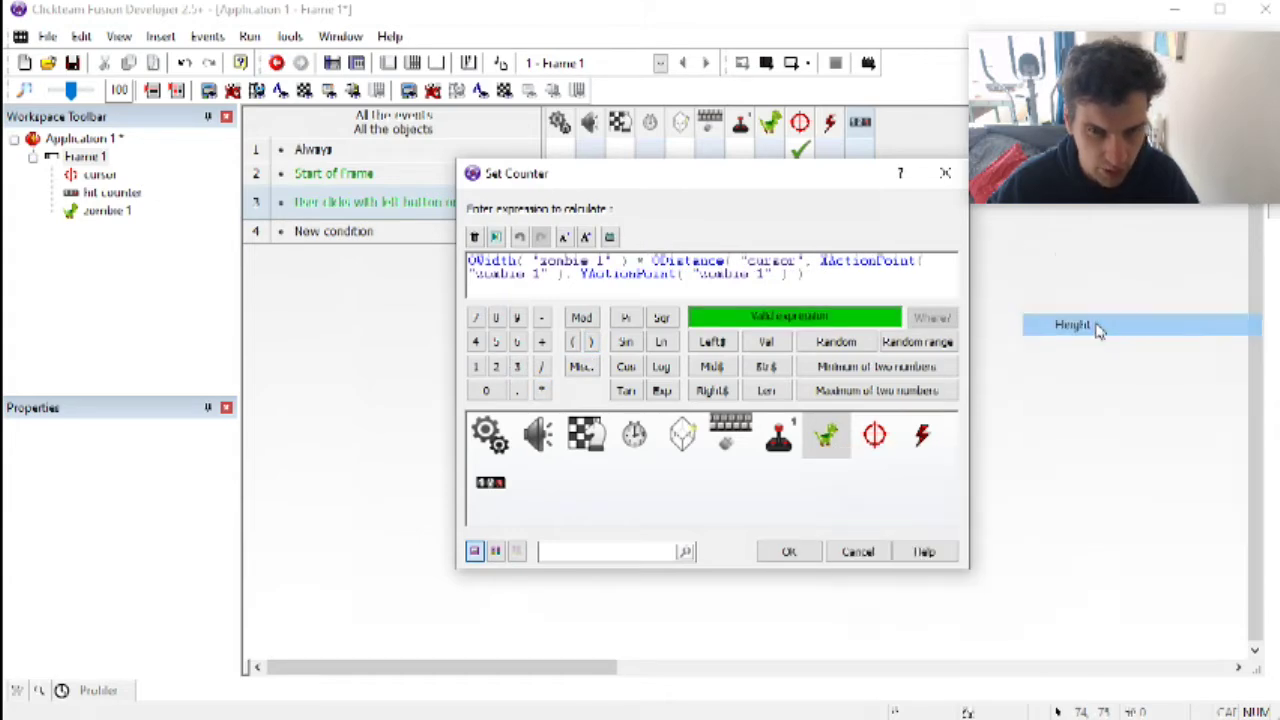
left_click_drag(818, 260, 346, 260)
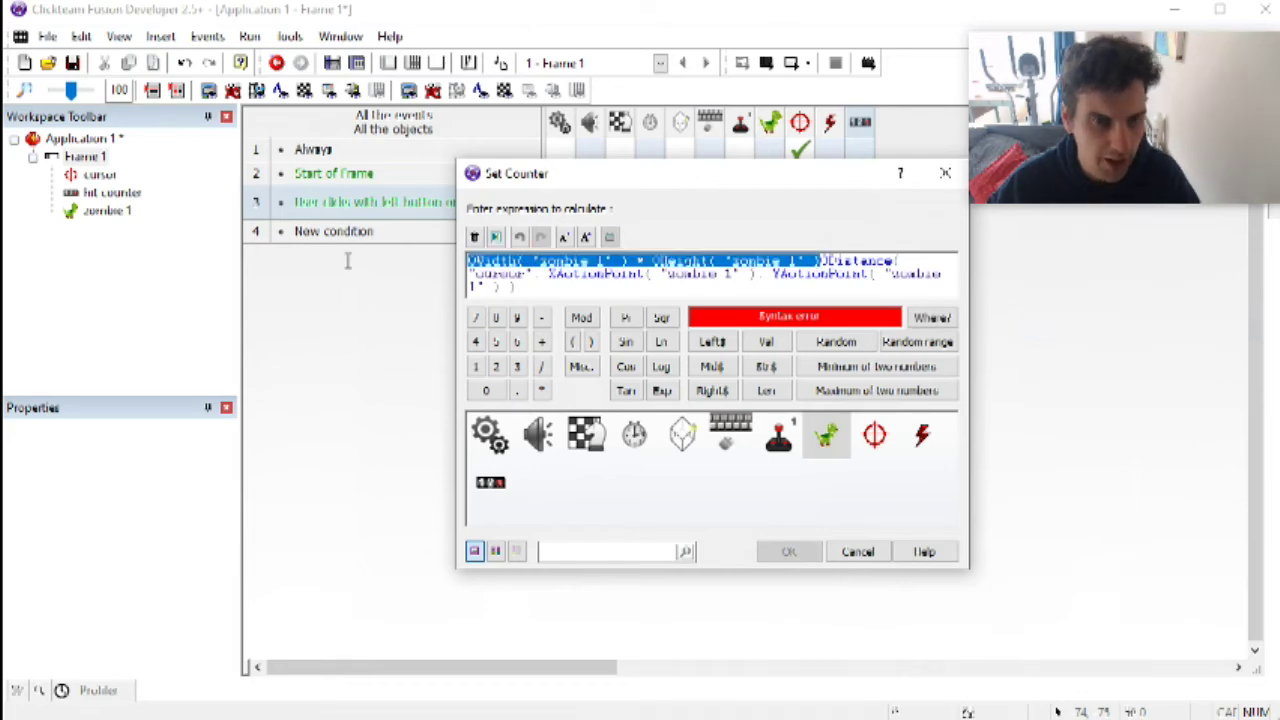
key("Delete")
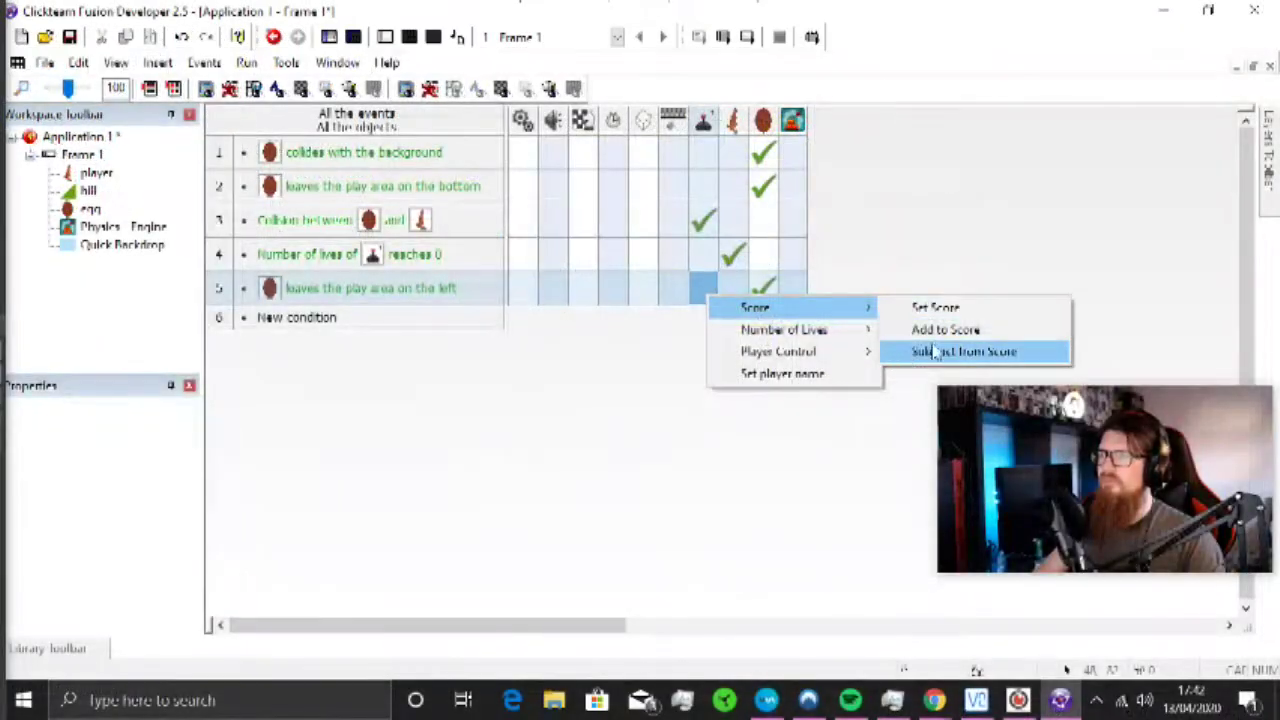
Step: Examine the player's platform movement settings, including speed and jump, in the frame editor
left_click(387, 36)
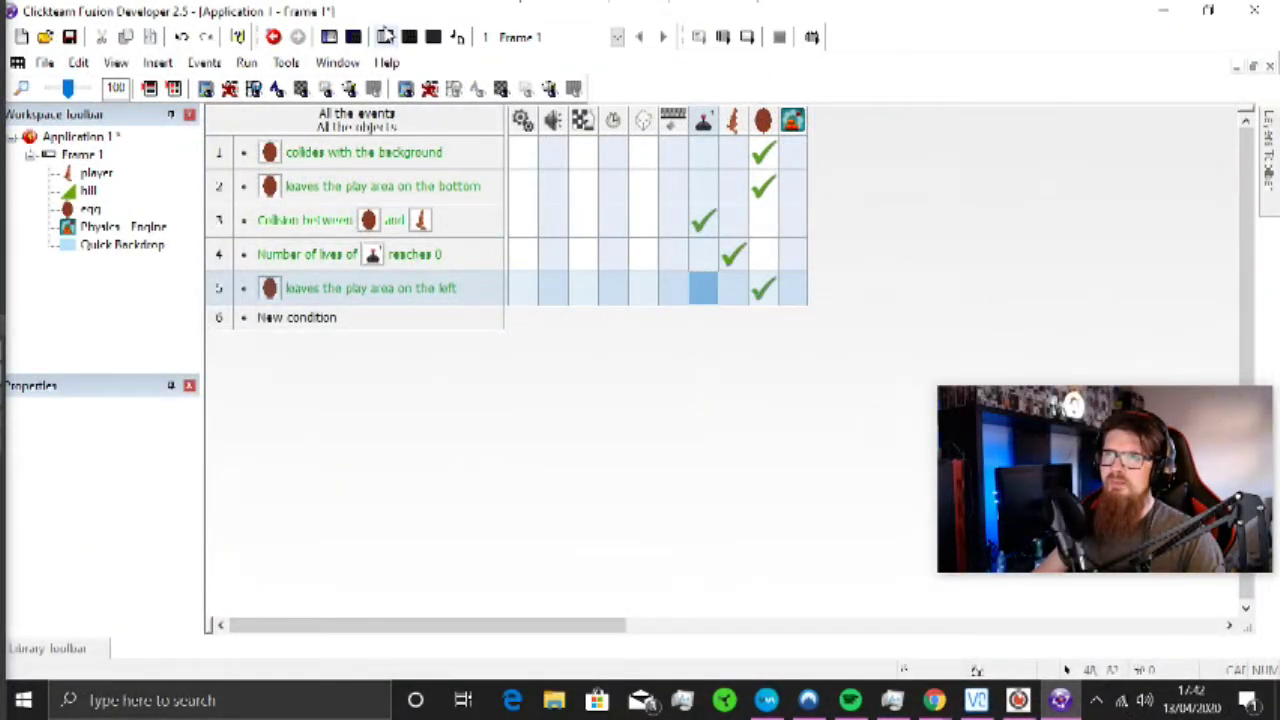
left_click(385, 36)
left_click(487, 567)
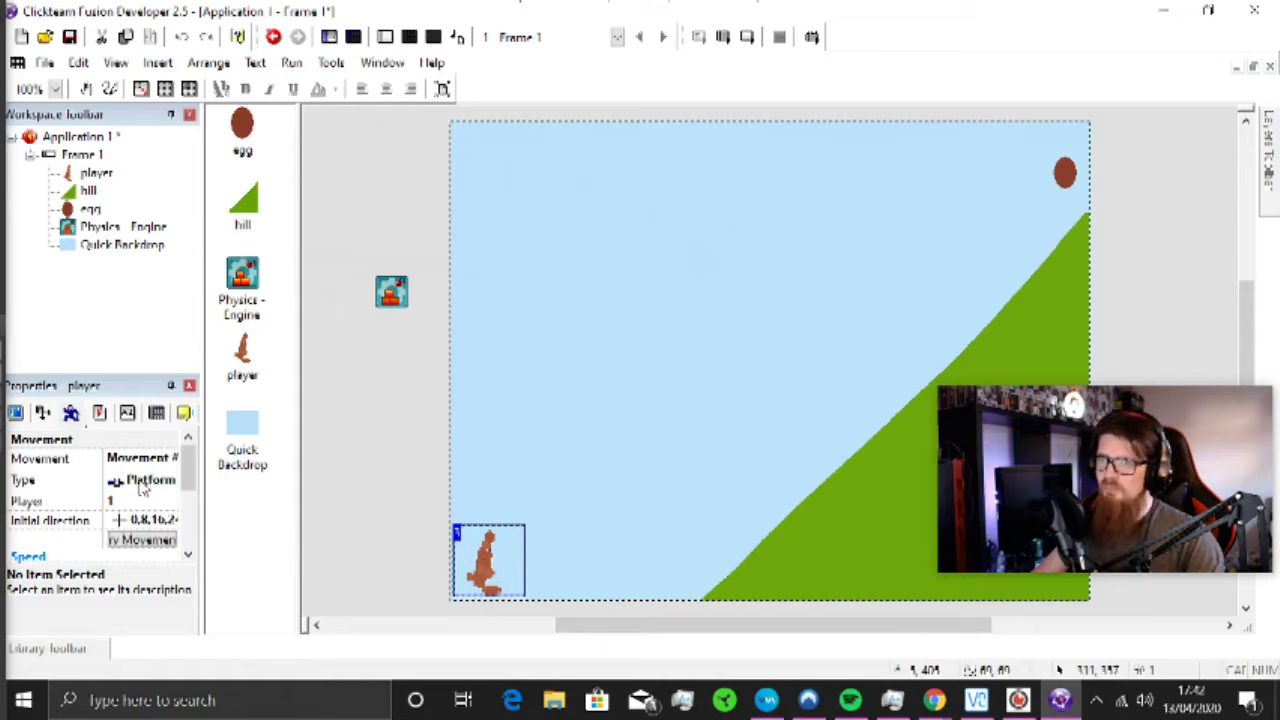
scroll(157, 482, "down", 1)
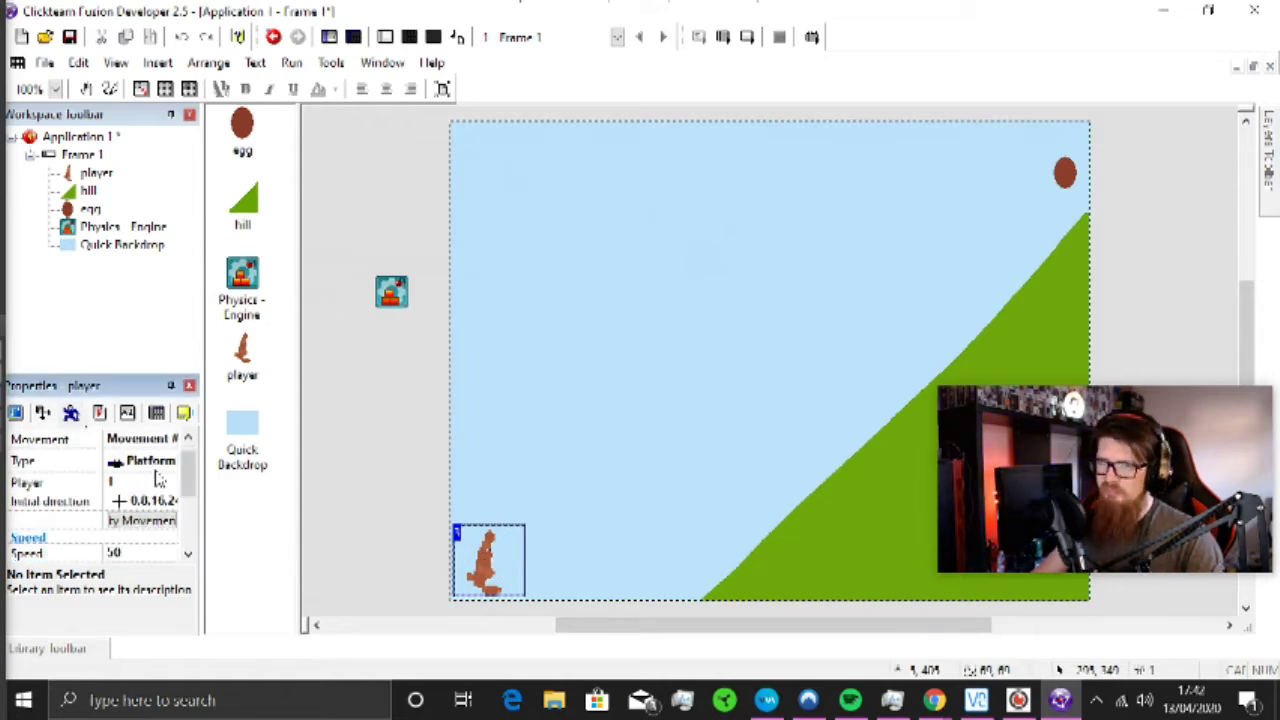
scroll(158, 488, "down", 2)
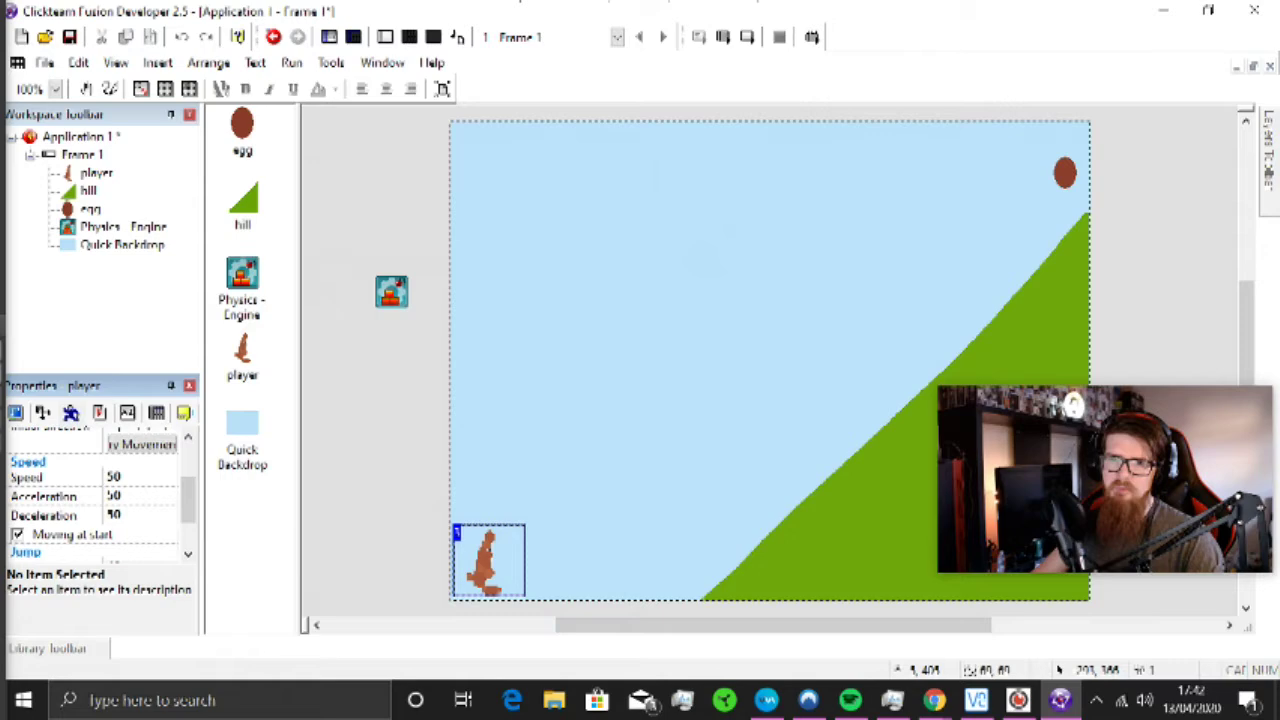
scroll(52, 470, "down", 2)
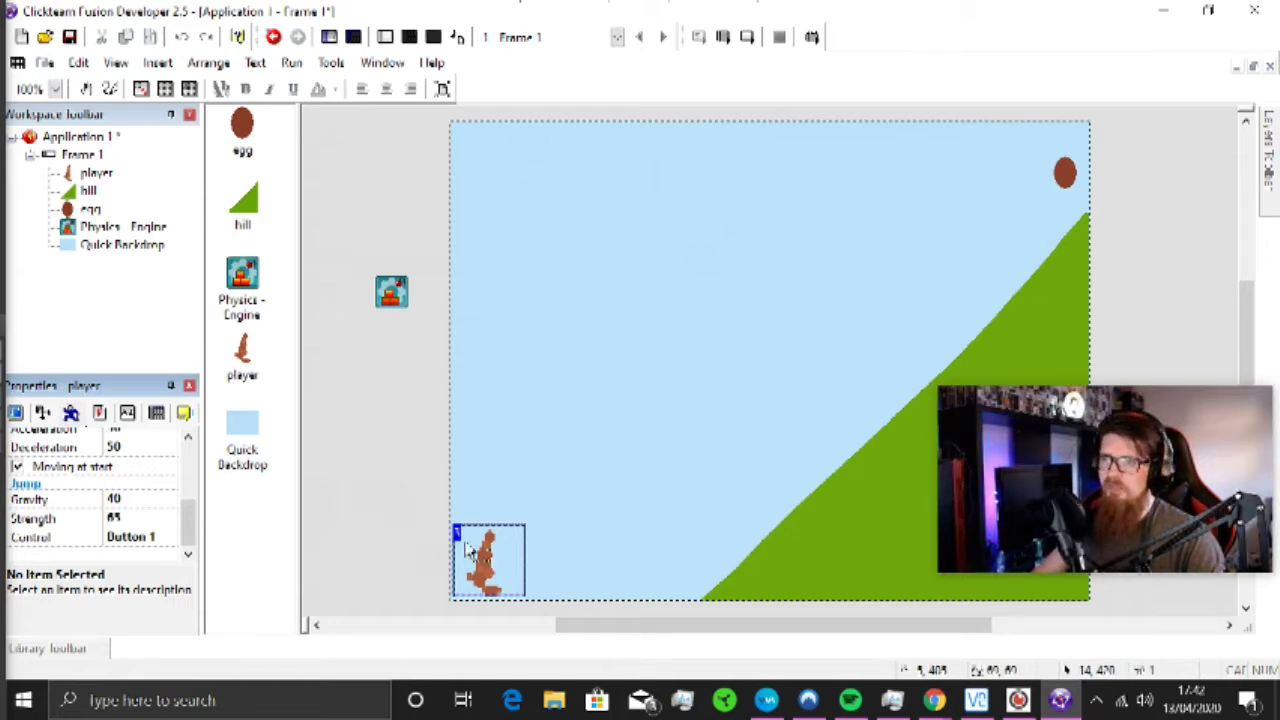
Step: Add 10 to the score when the egg leaves the play area on the left, and add an egg action to the egg–player collision event
left_click(409, 37)
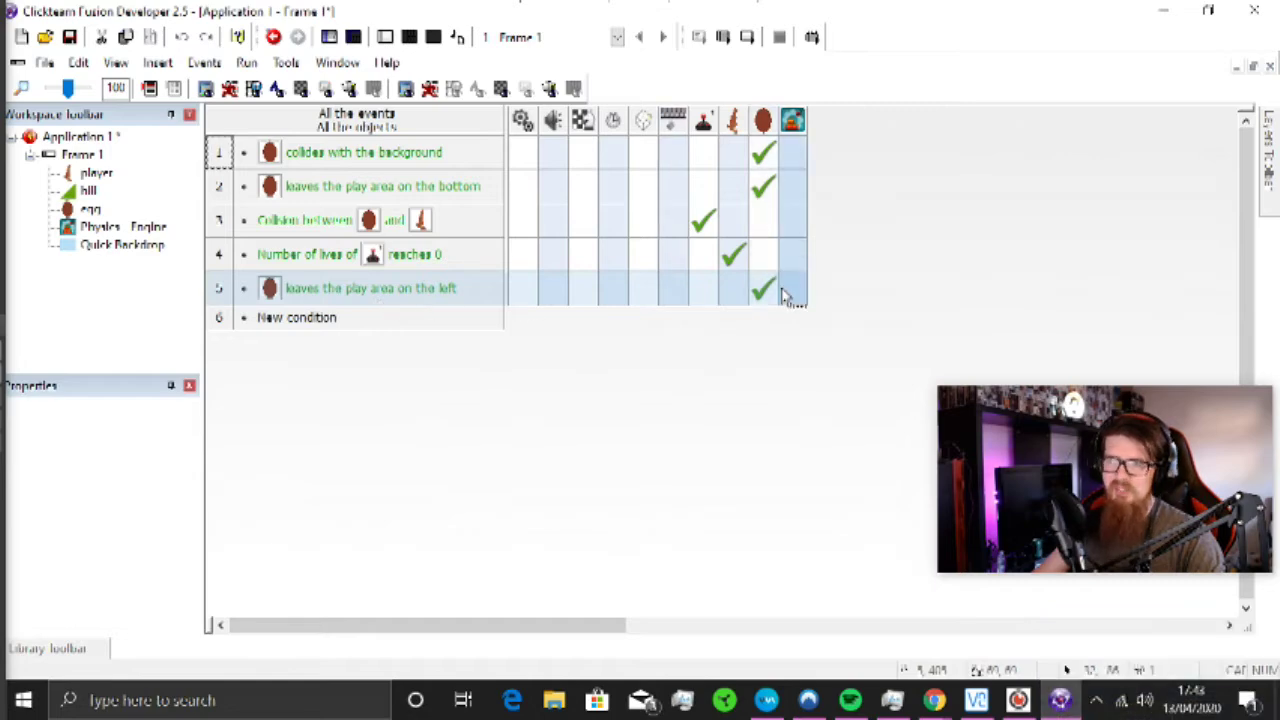
left_click(704, 292)
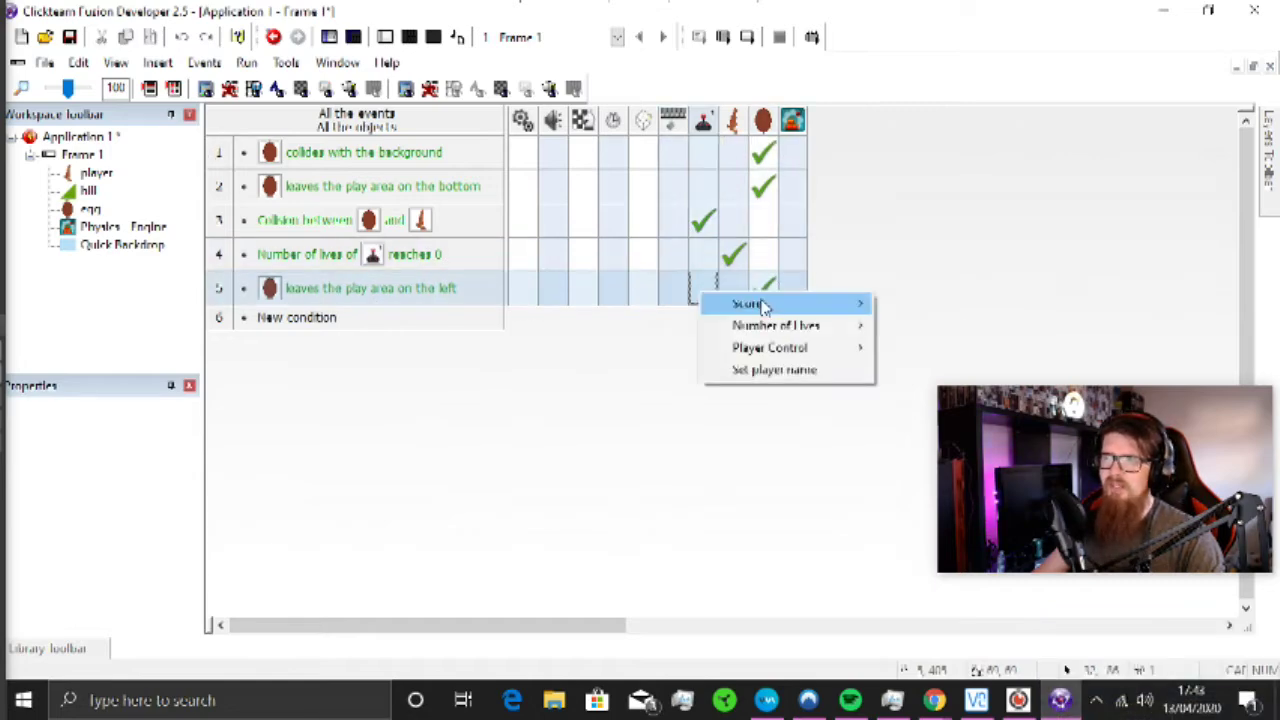
mouse_move(762, 305)
left_click(937, 323)
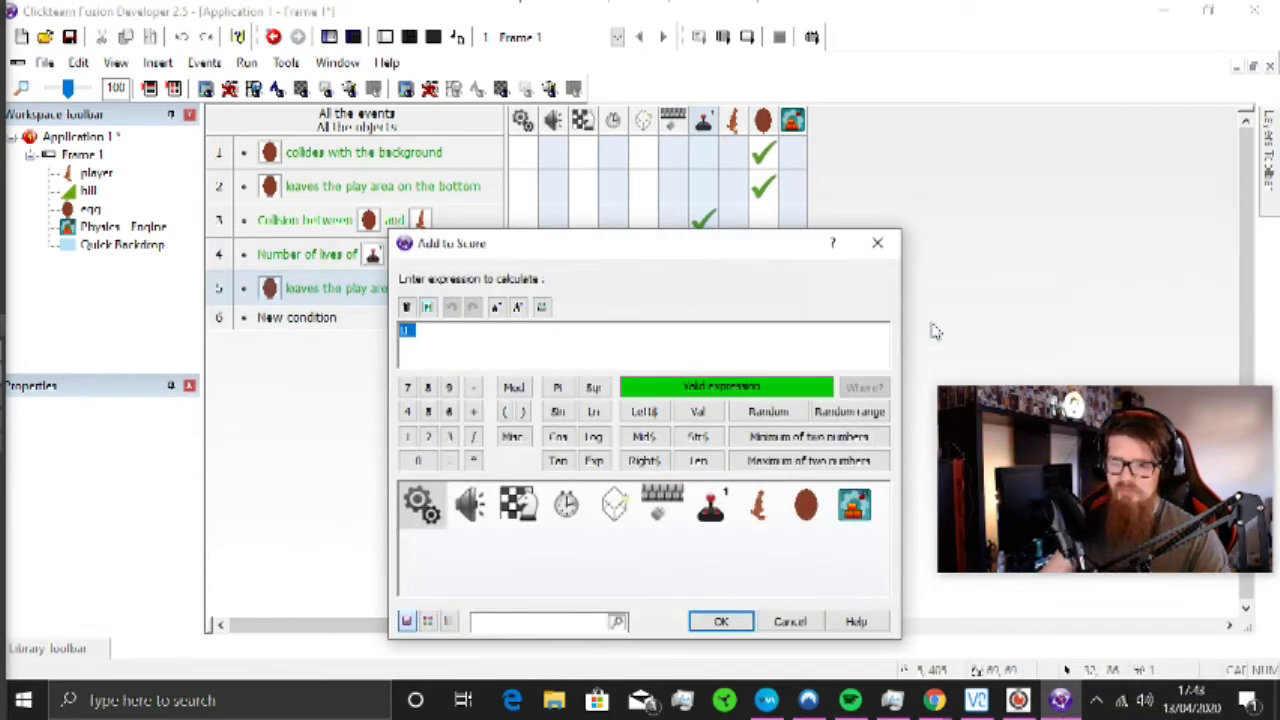
type("10")
key("Return")
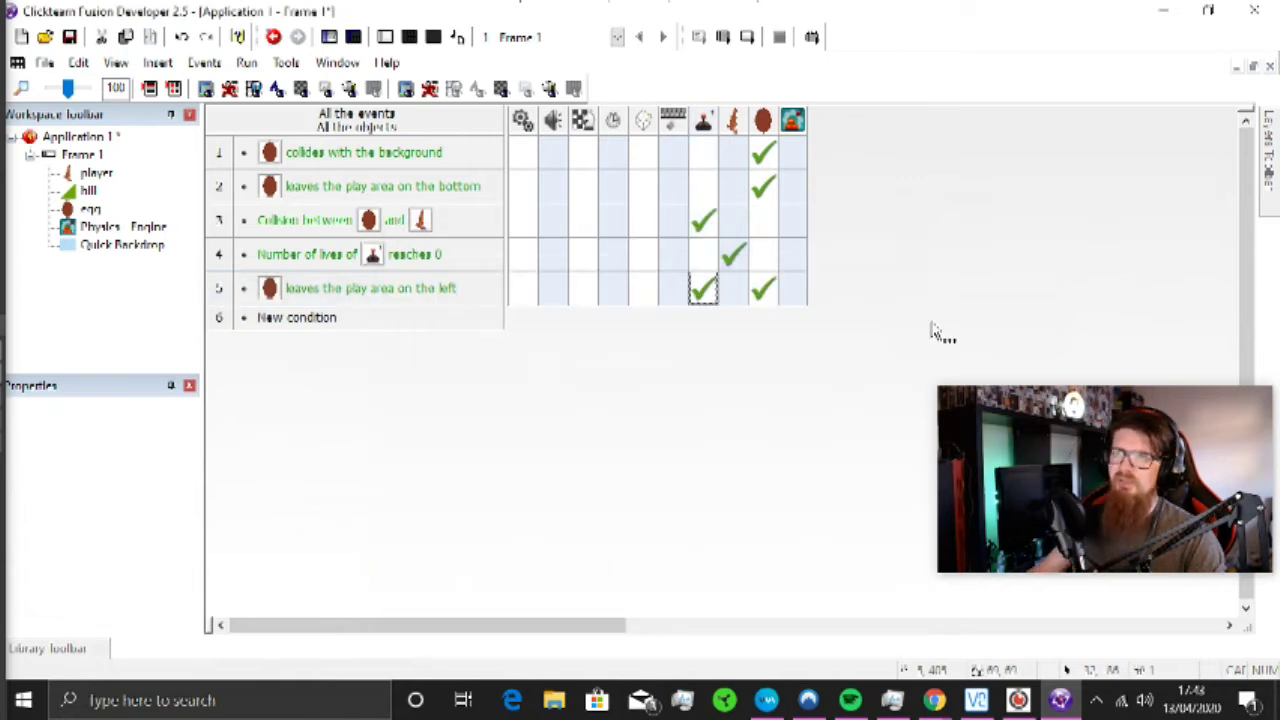
left_click(775, 230)
left_click(864, 553)
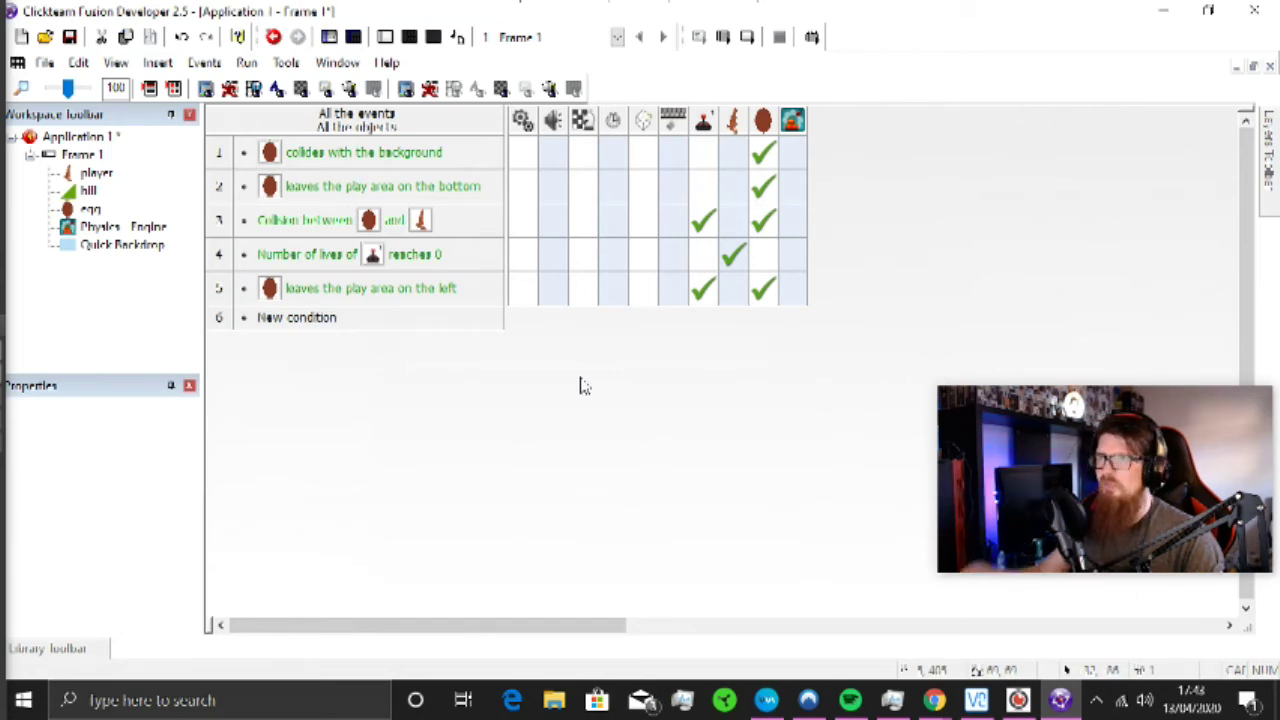
Step: Set the friction of the egg's physics movement to 90 in the frame editor
key("ctrl+m")
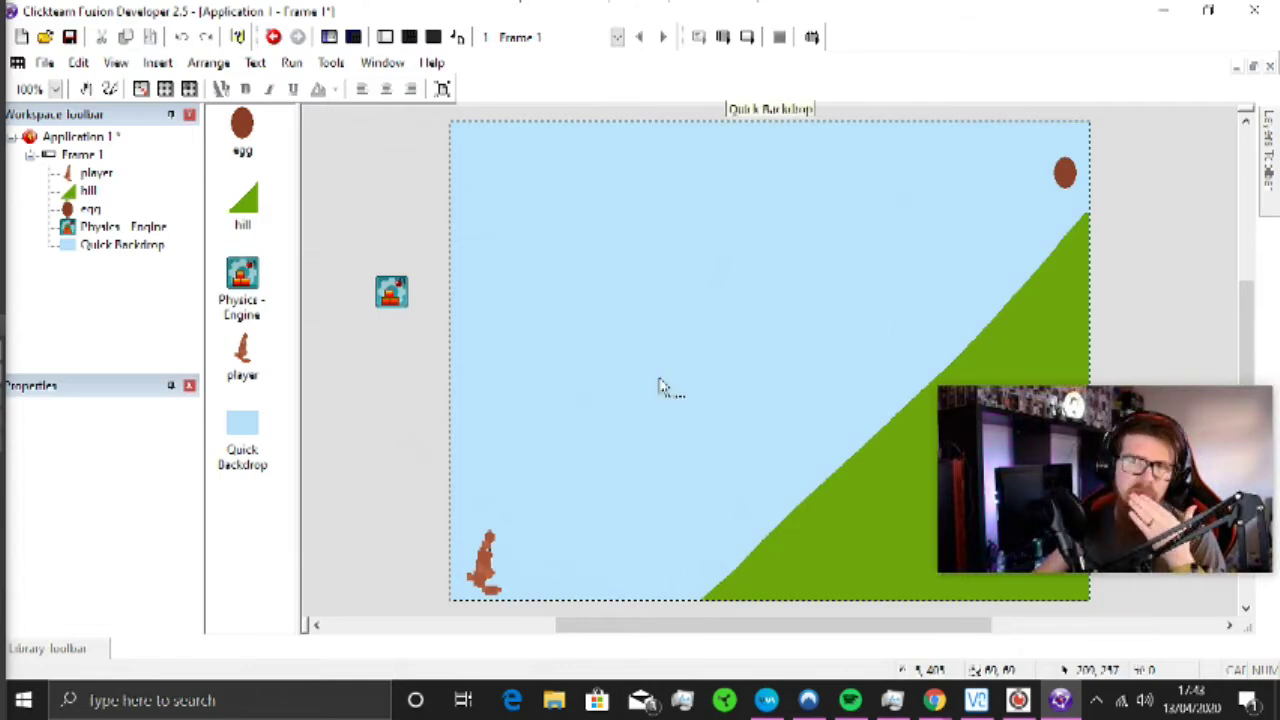
left_click(1063, 174)
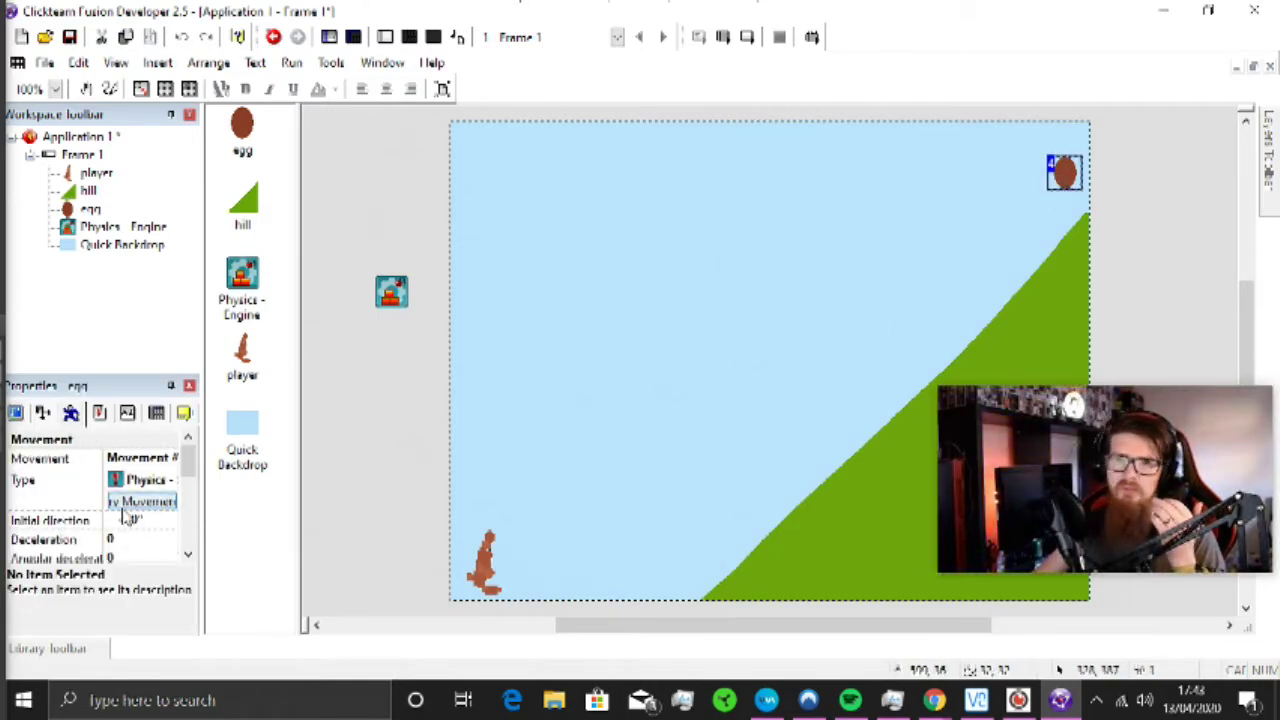
scroll(154, 537, "down", 4)
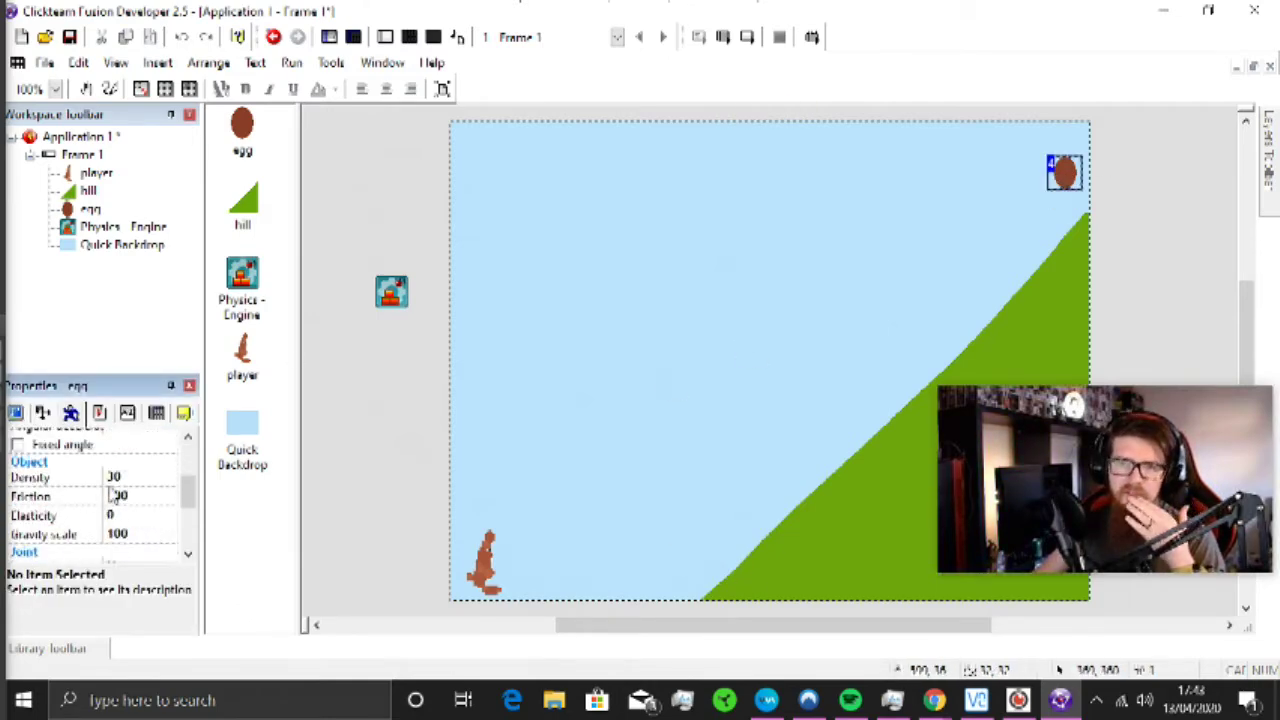
left_click(113, 497)
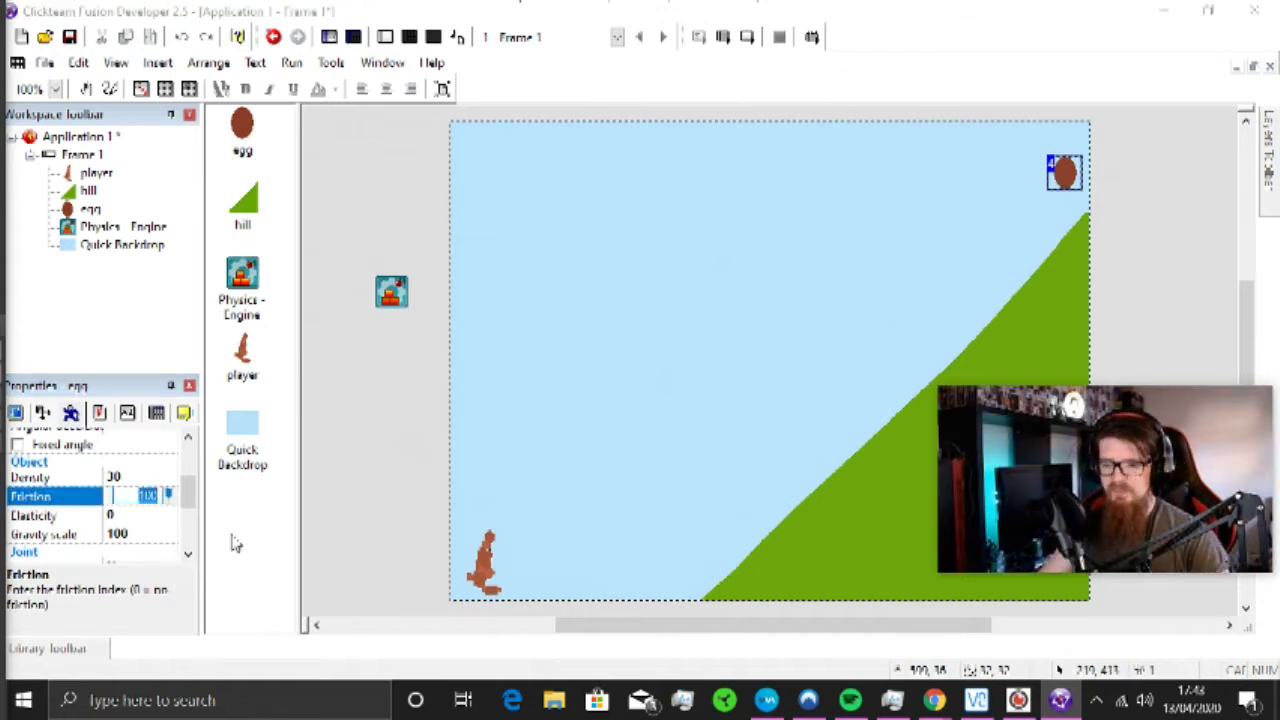
type("90")
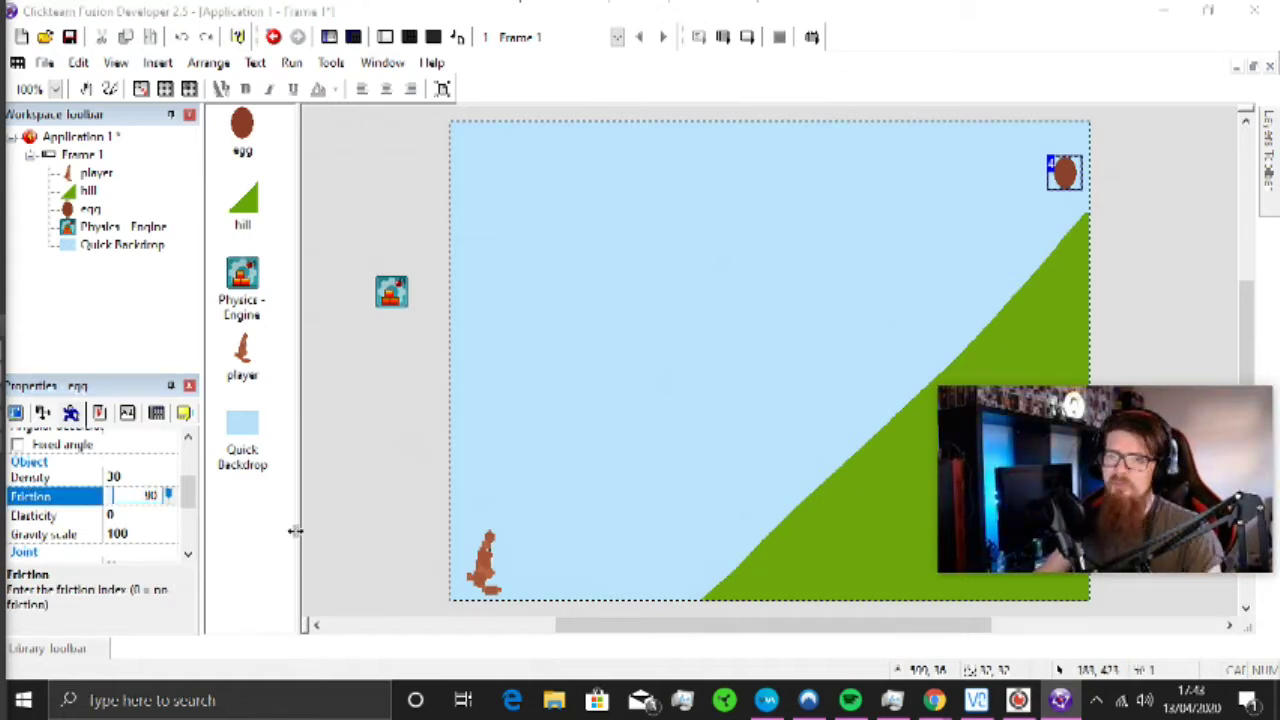
left_click(349, 449)
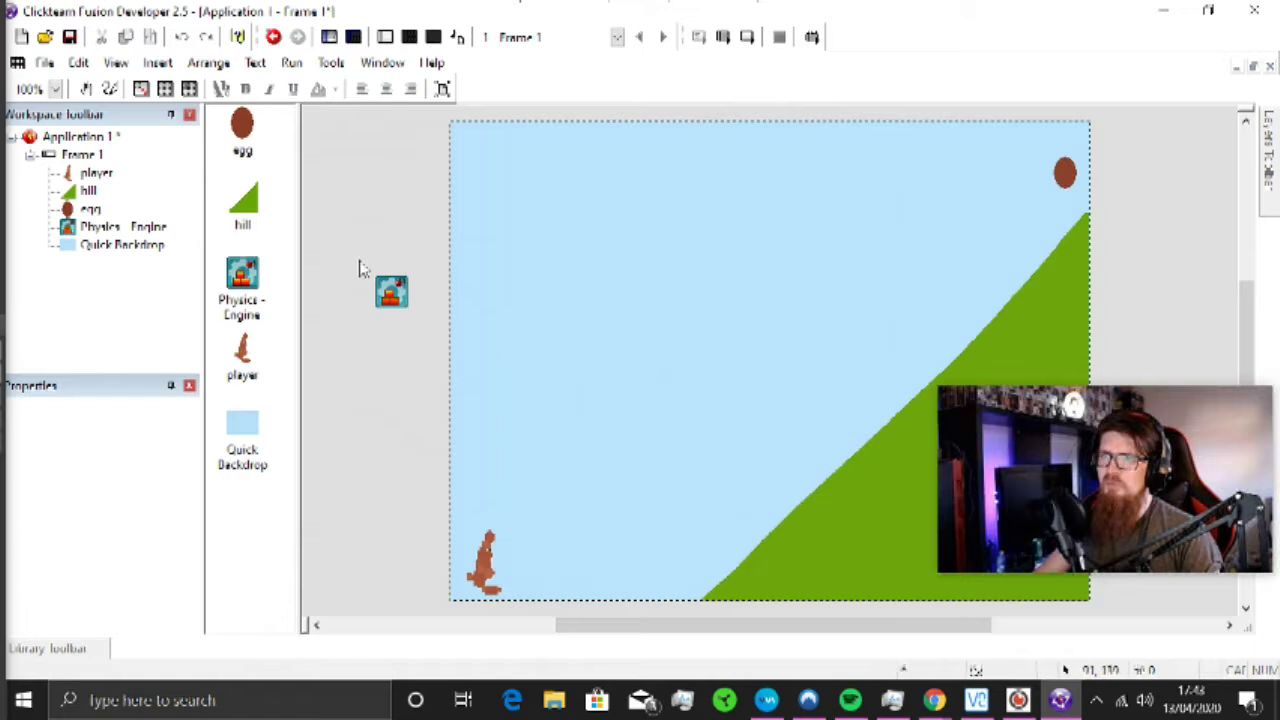
Step: Check the egg's remaining physics movement settings, and test-run the game to watch how the egg rolls down the hill
left_click(1066, 165)
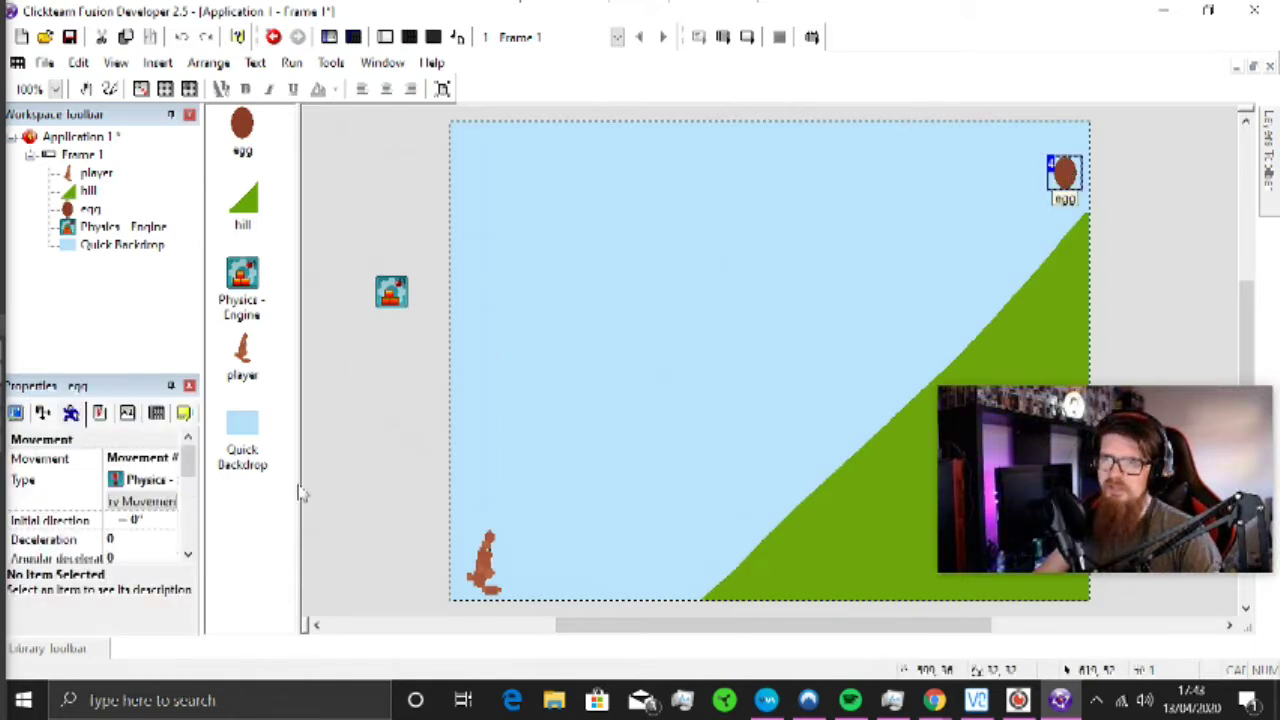
scroll(118, 494, "down", 3)
scroll(120, 494, "down", 5)
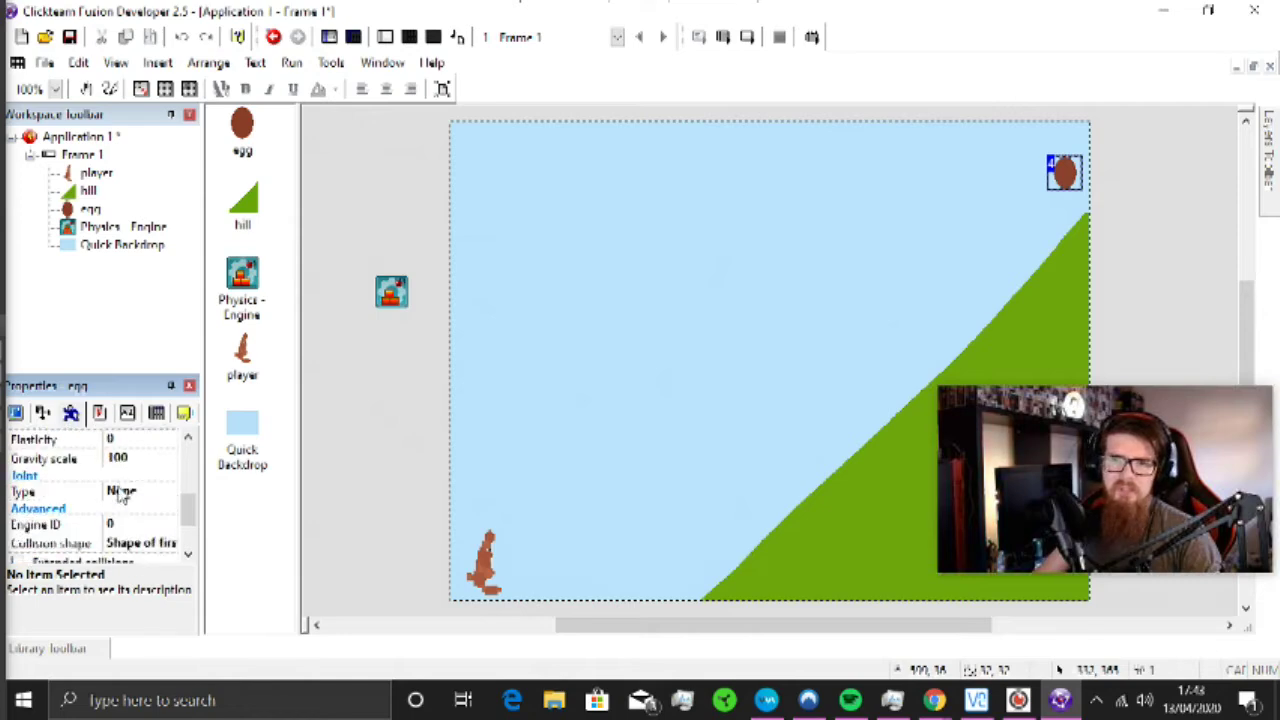
scroll(124, 492, "down", 3)
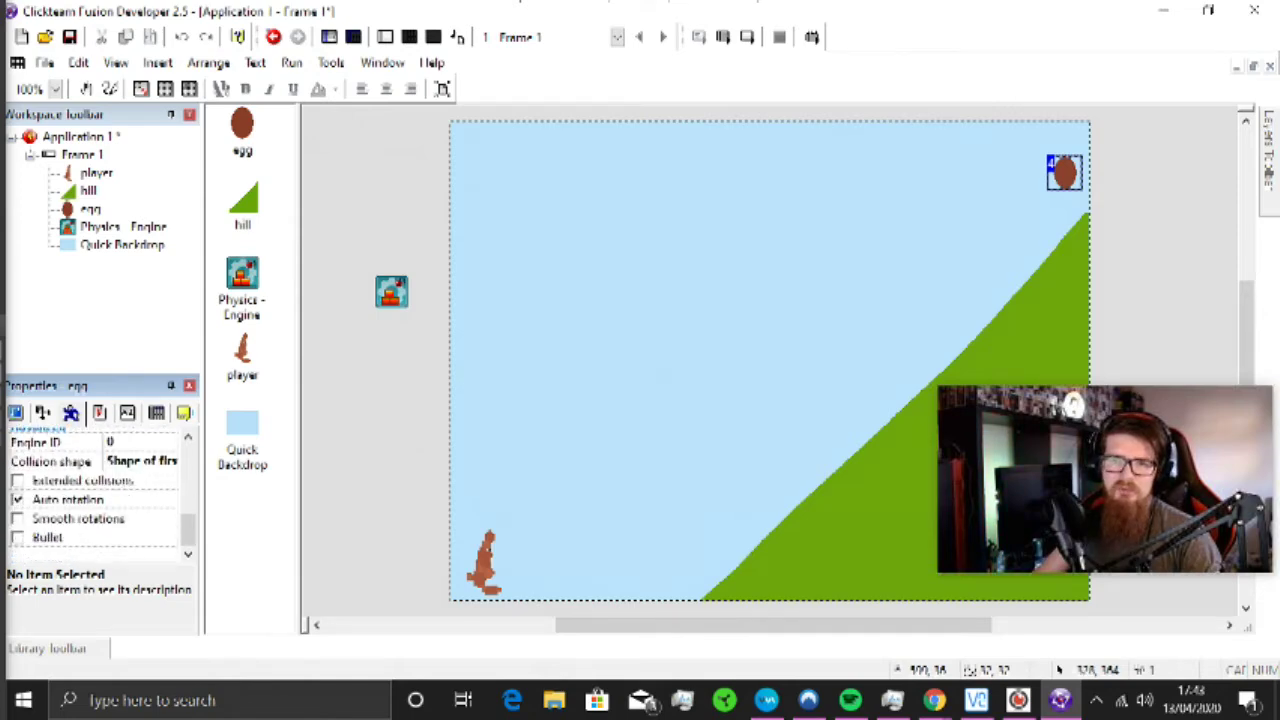
scroll(126, 494, "up", 5)
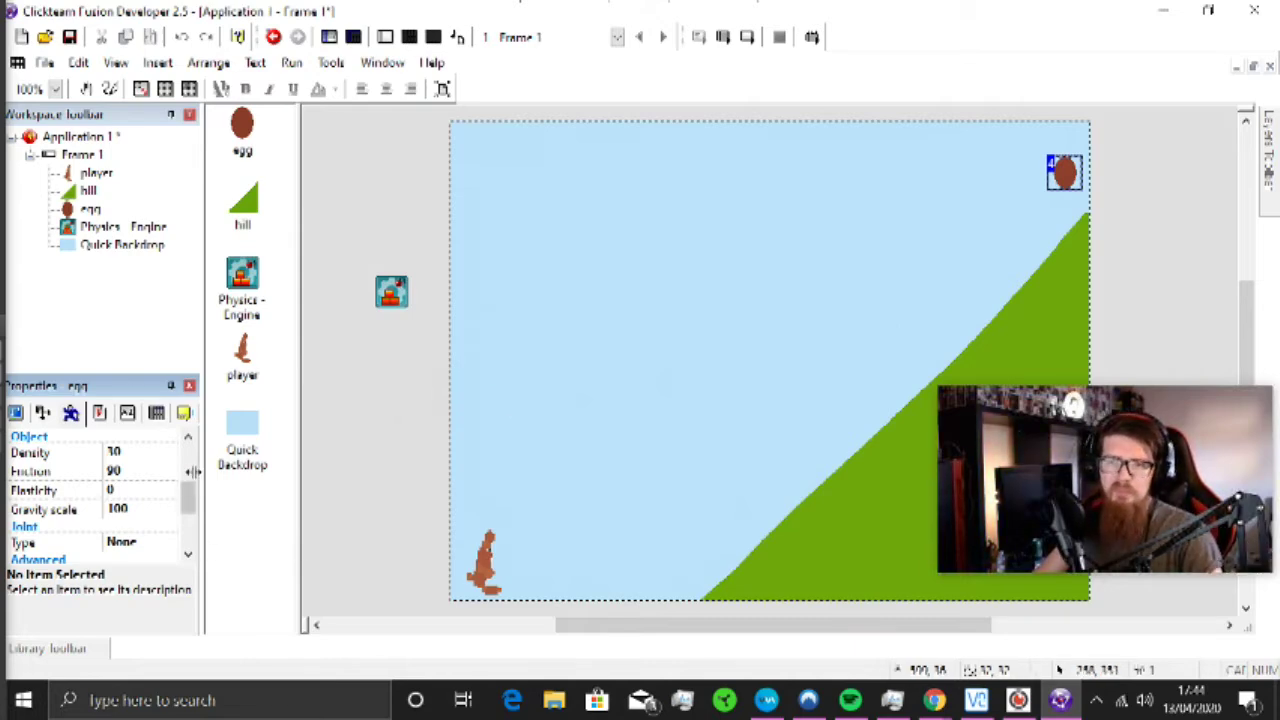
left_click(398, 314)
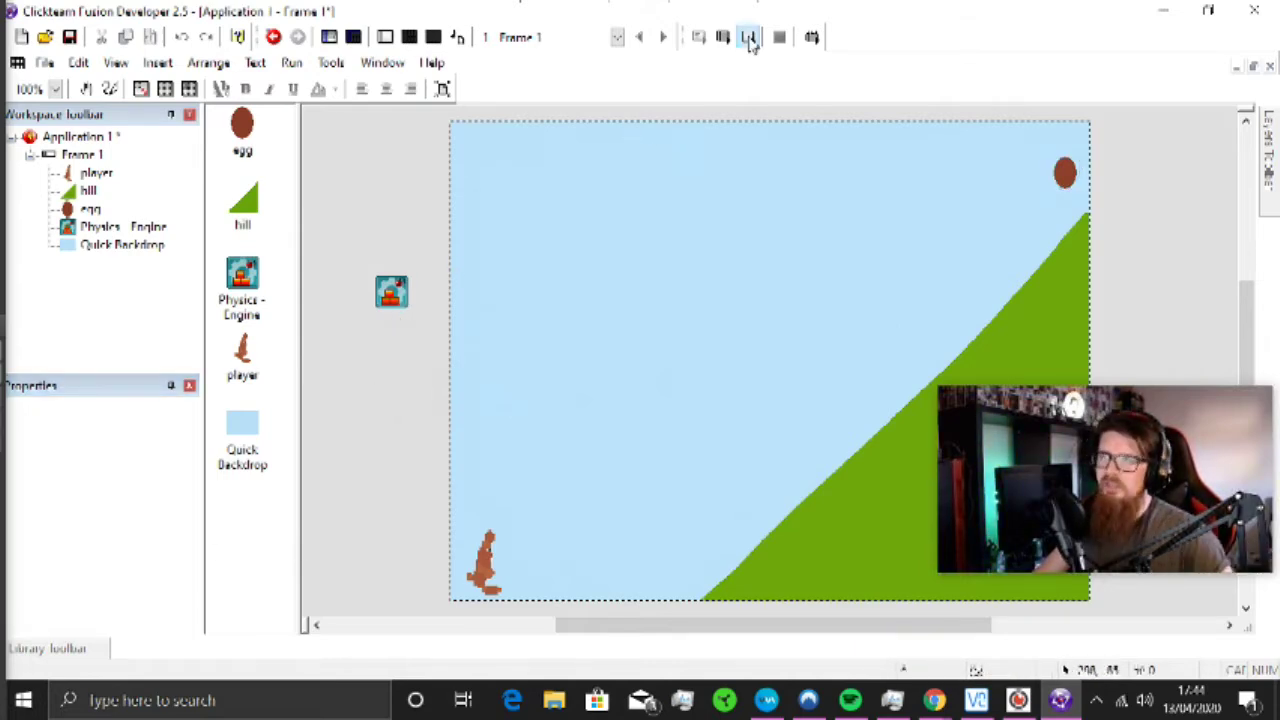
left_click(749, 37)
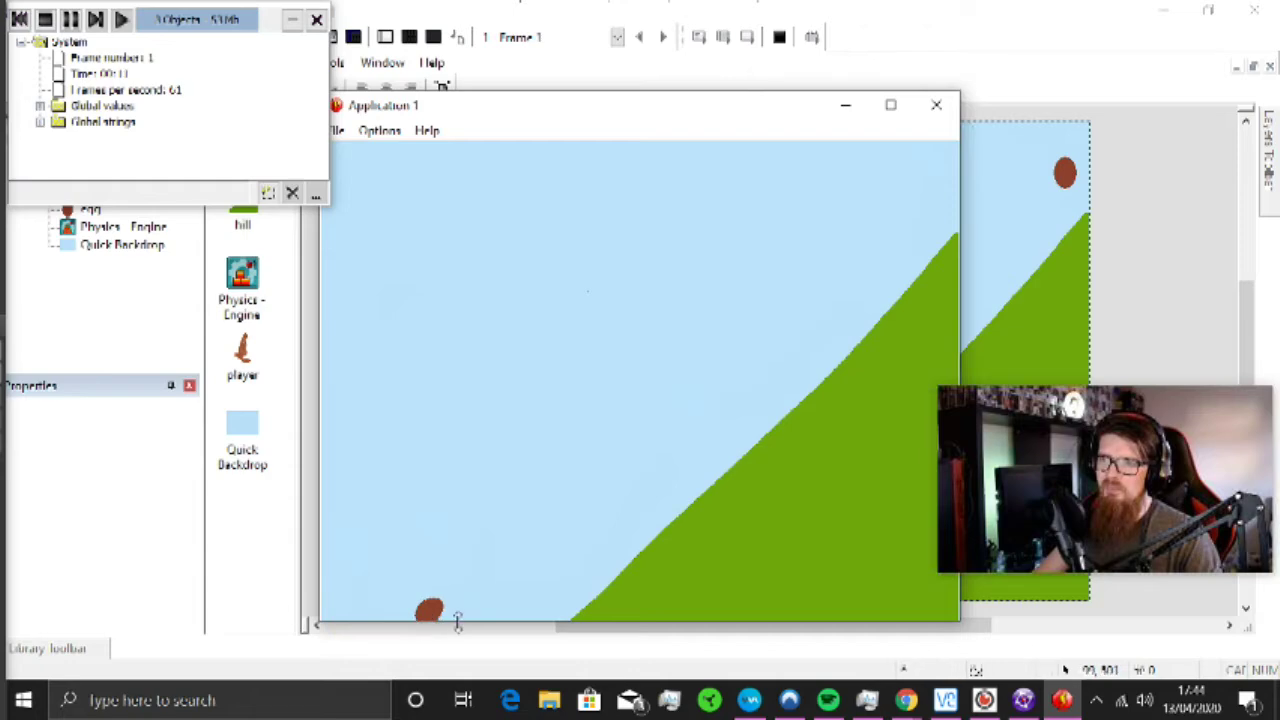
left_click(936, 105)
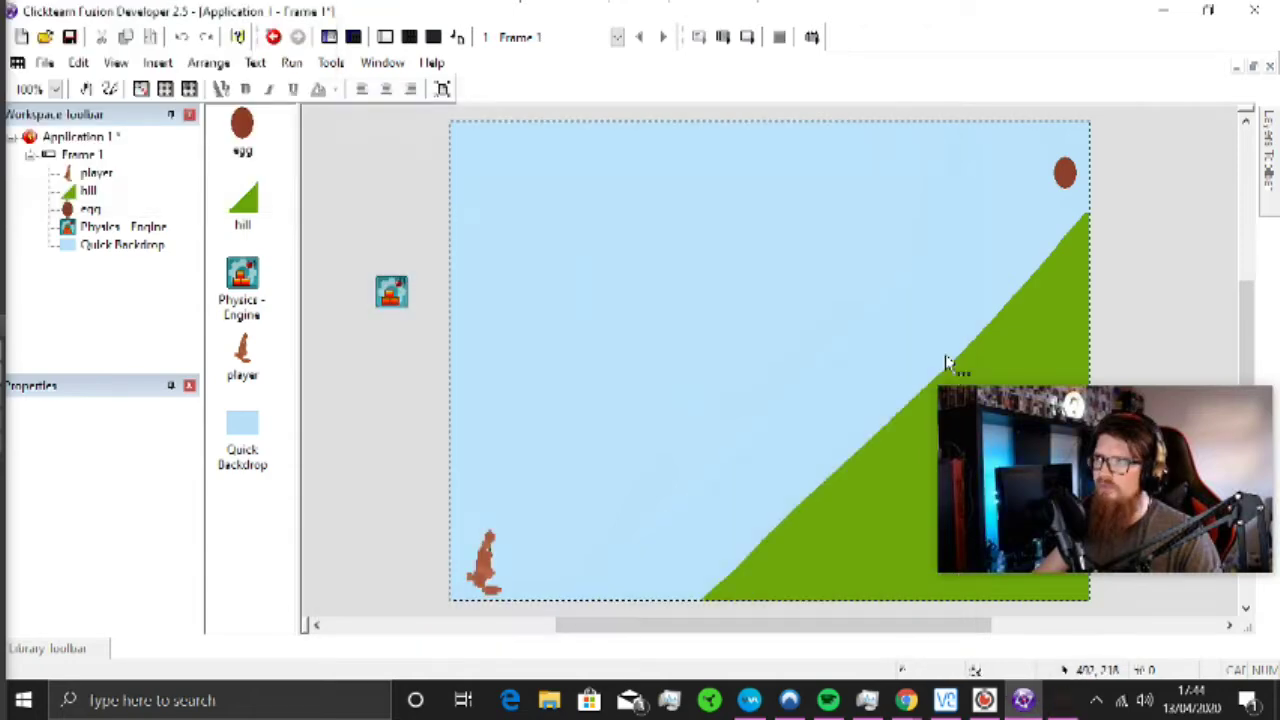
Step: Inspect the hill's properties and recheck the egg's density, friction, elasticity and gravity settings
left_click(1052, 305)
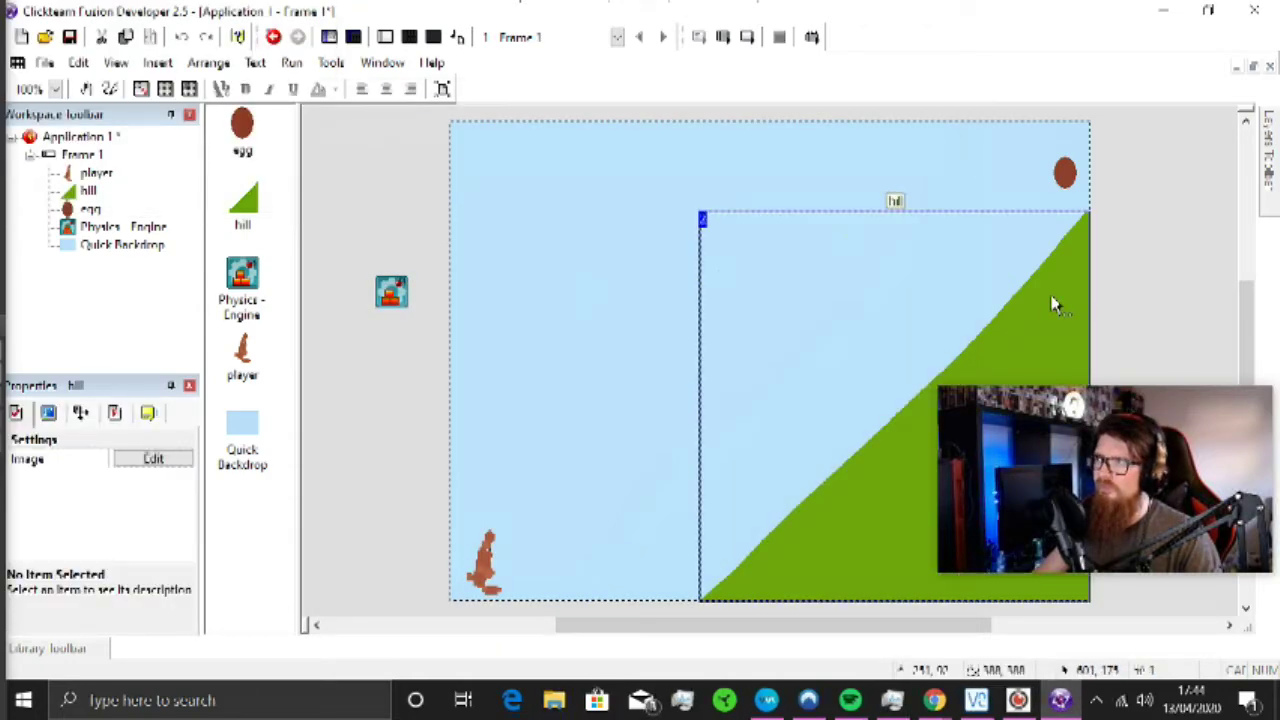
left_click(1064, 172)
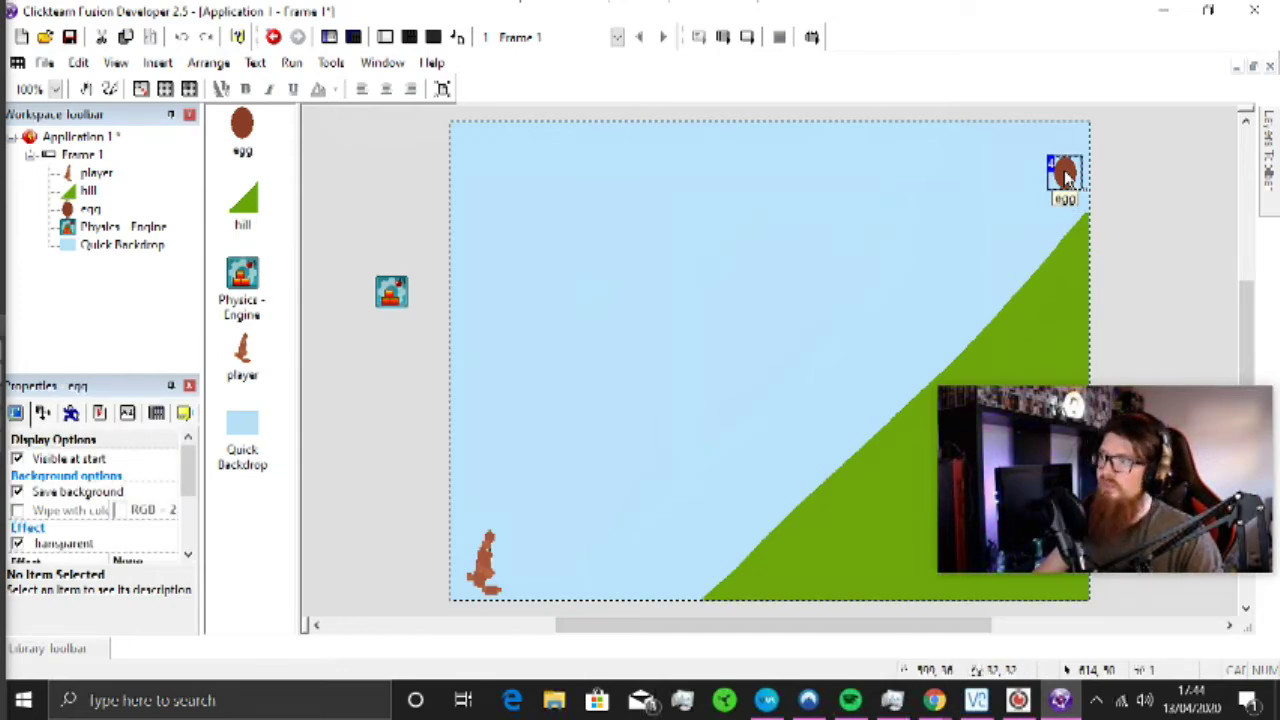
left_click(78, 417)
scroll(162, 522, "down", 8)
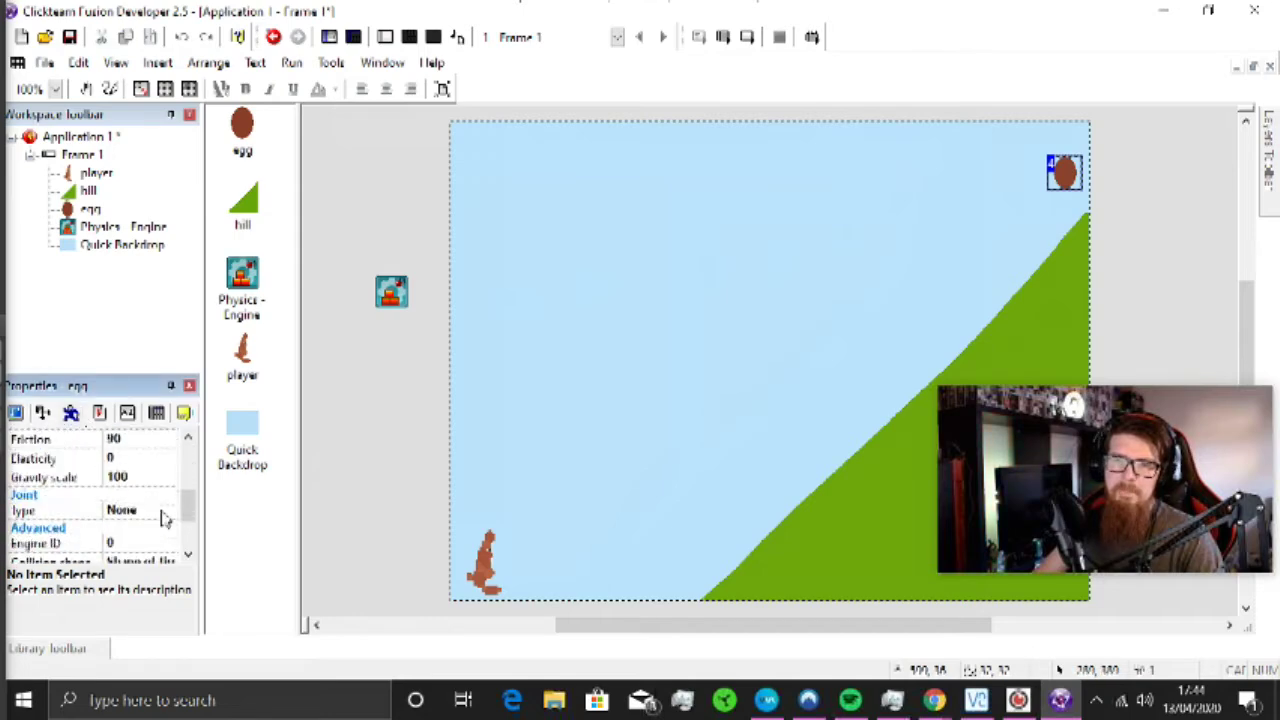
scroll(168, 517, "up", 3)
scroll(168, 517, "up", 2)
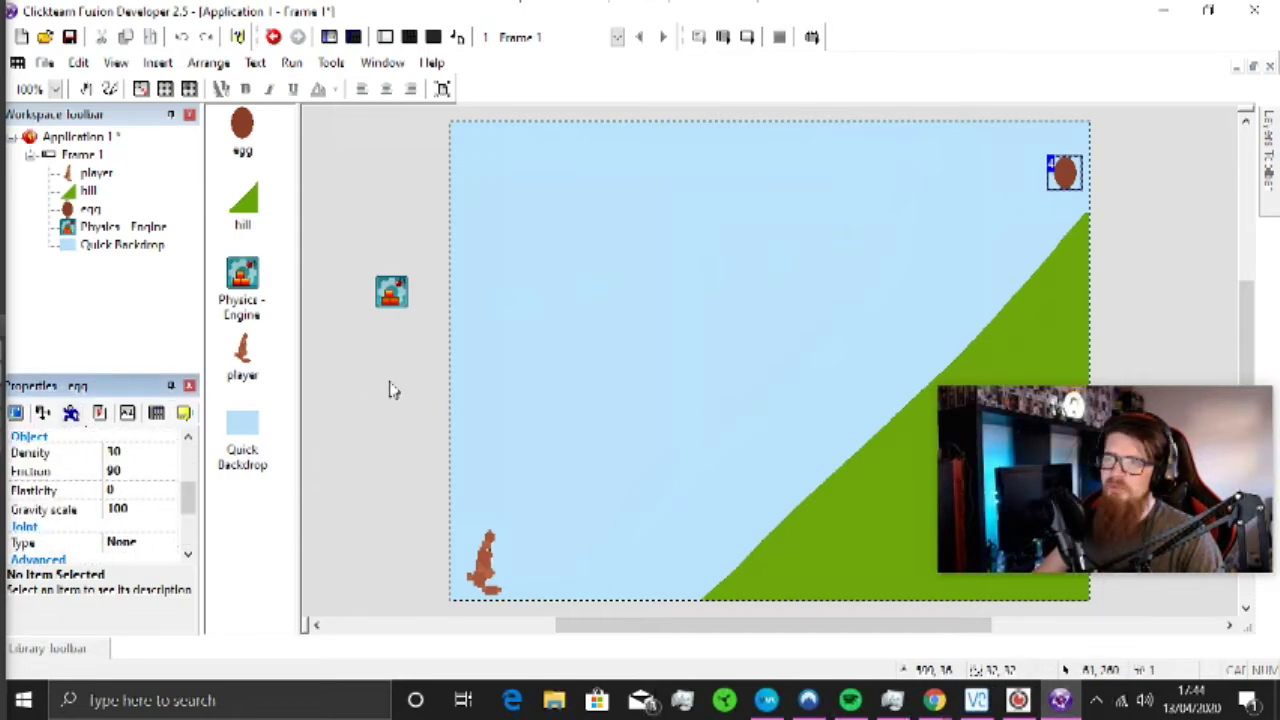
Step: Enlarge the hill to about 428 × 428 pixels in the frame's lower-right corner, and move the egg up above its peak
left_click(806, 507)
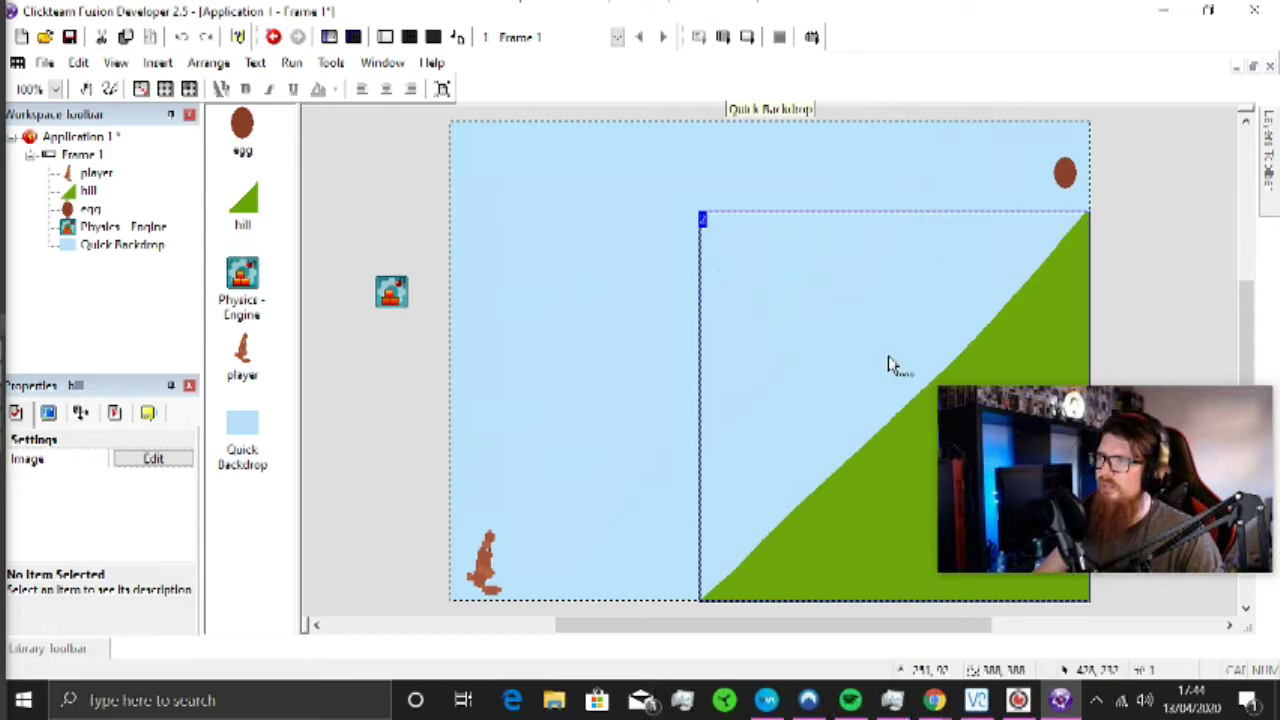
left_click_drag(1097, 203, 1131, 173)
left_click_drag(1059, 306, 1034, 294)
left_click_drag(1032, 294, 1034, 292)
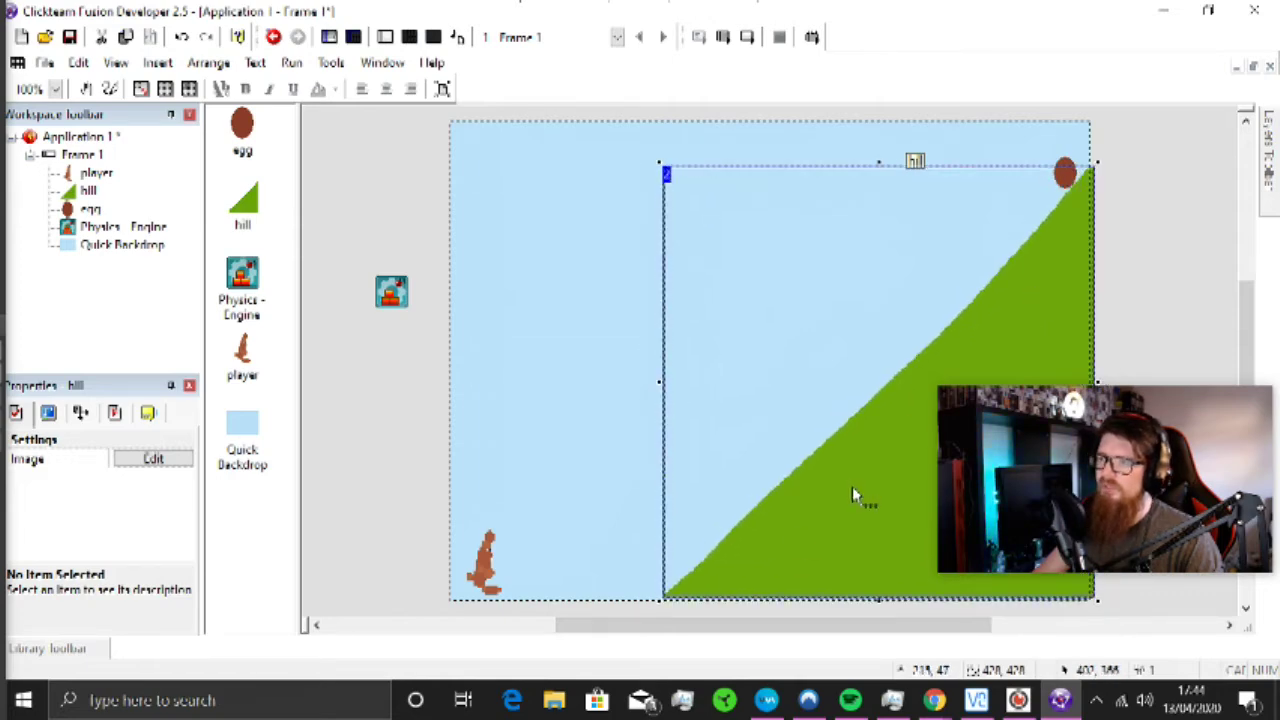
left_click(1151, 277)
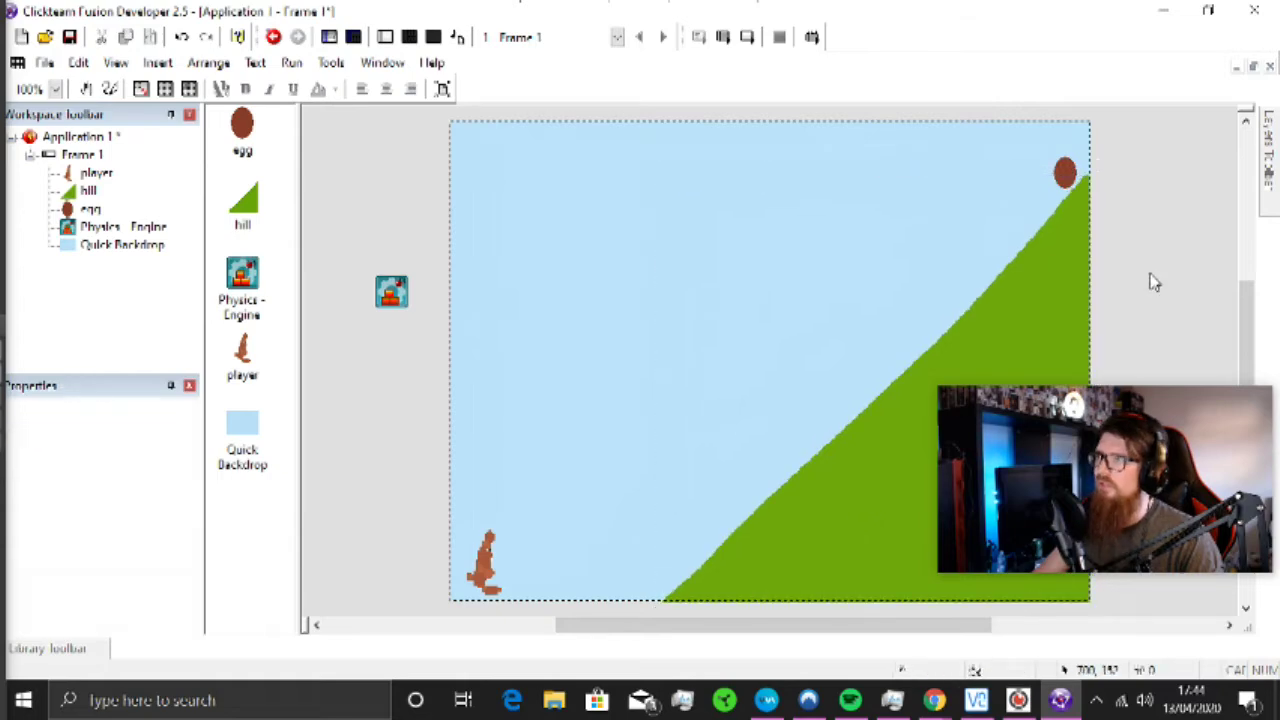
left_click(1068, 172)
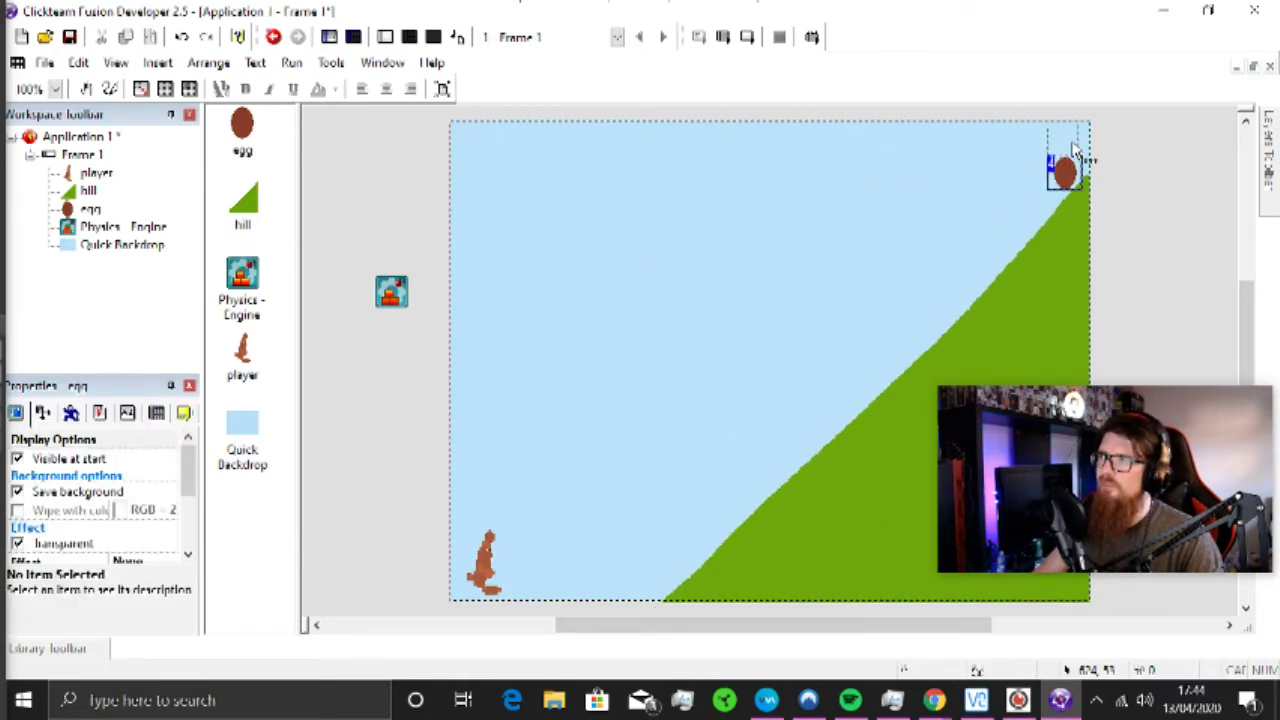
left_click(1100, 170)
Step: Add an event condition for the player leaving the play area on the left or right, and reopen that condition for editing
left_click(495, 585)
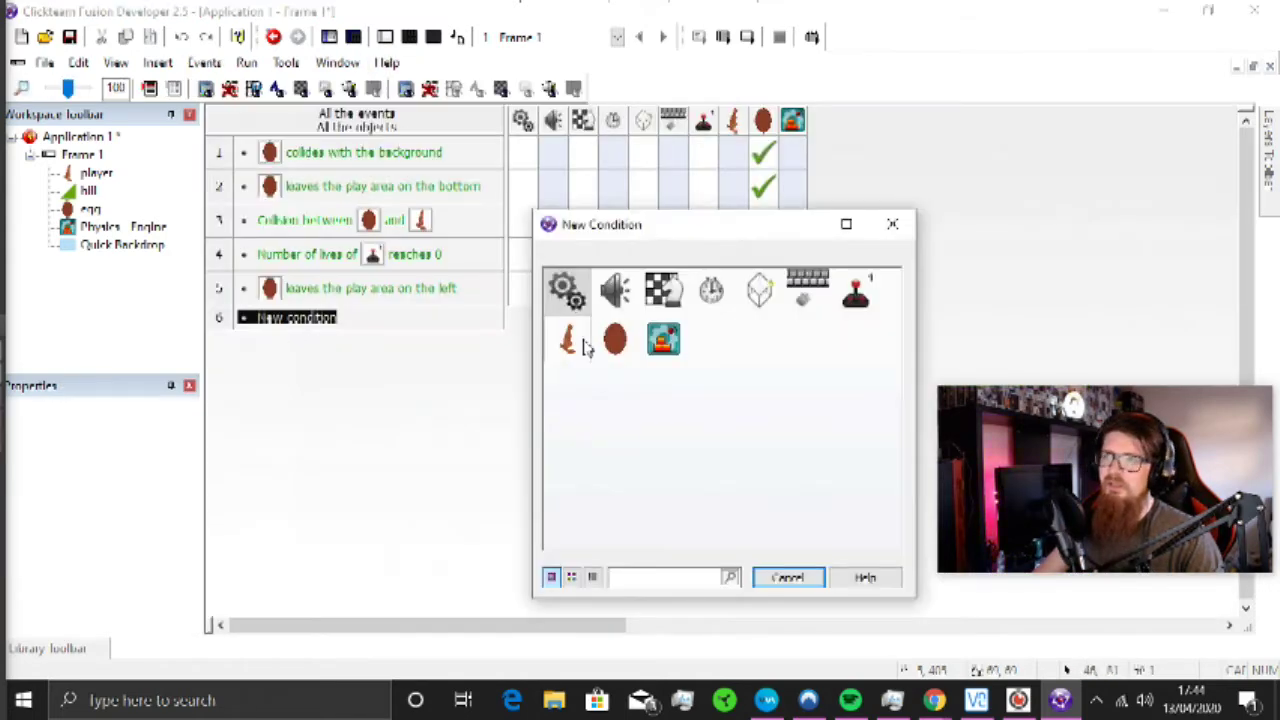
left_click(567, 340)
mouse_move(640, 400)
left_click(860, 396)
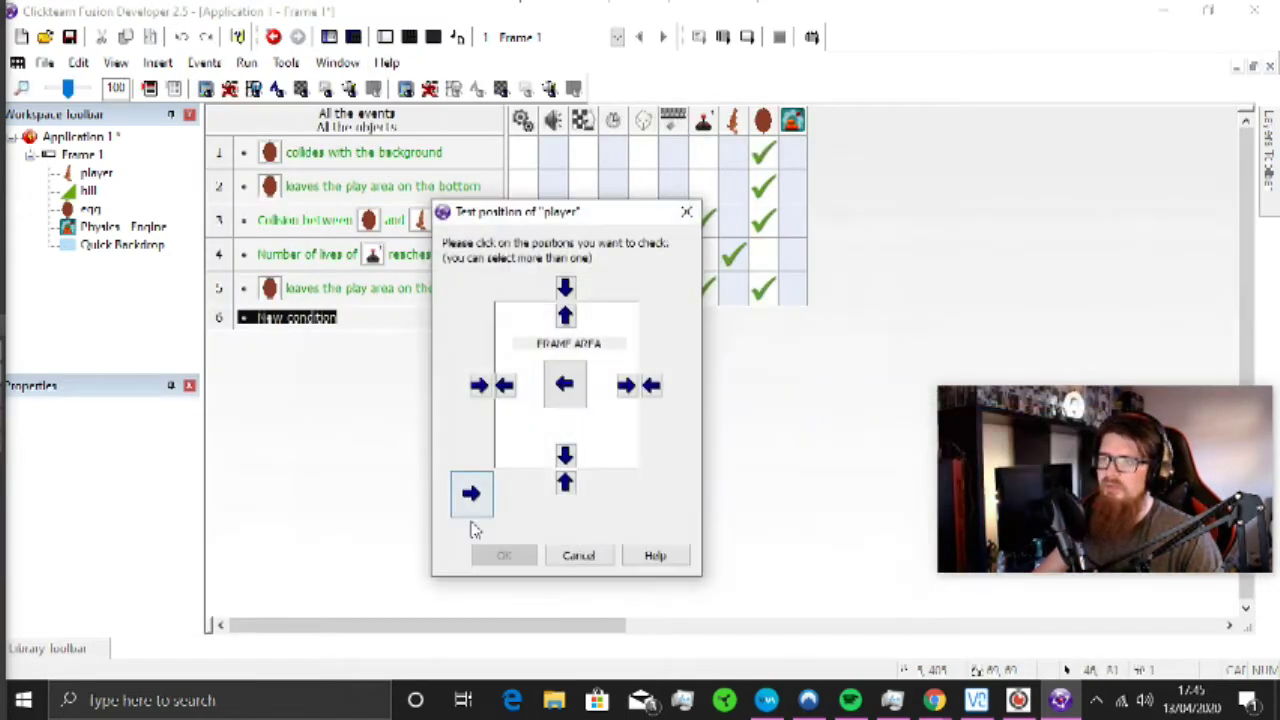
left_click(505, 385)
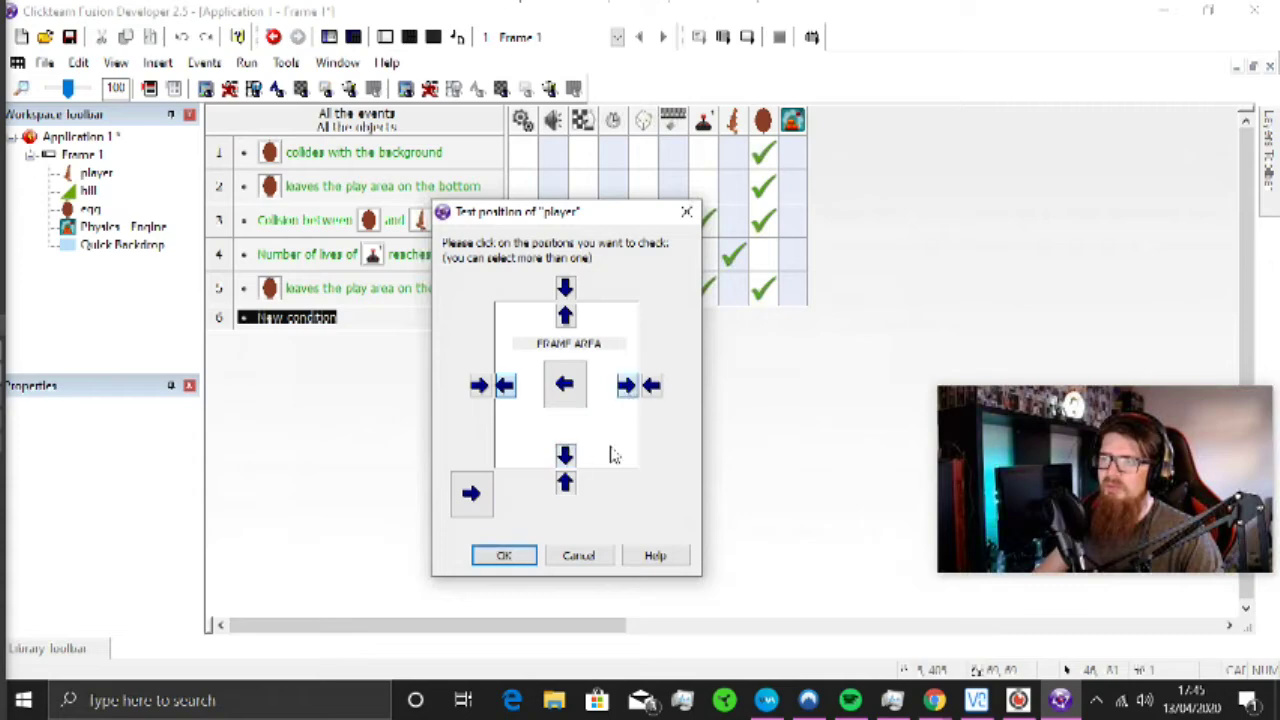
left_click(528, 558)
double_click(368, 325)
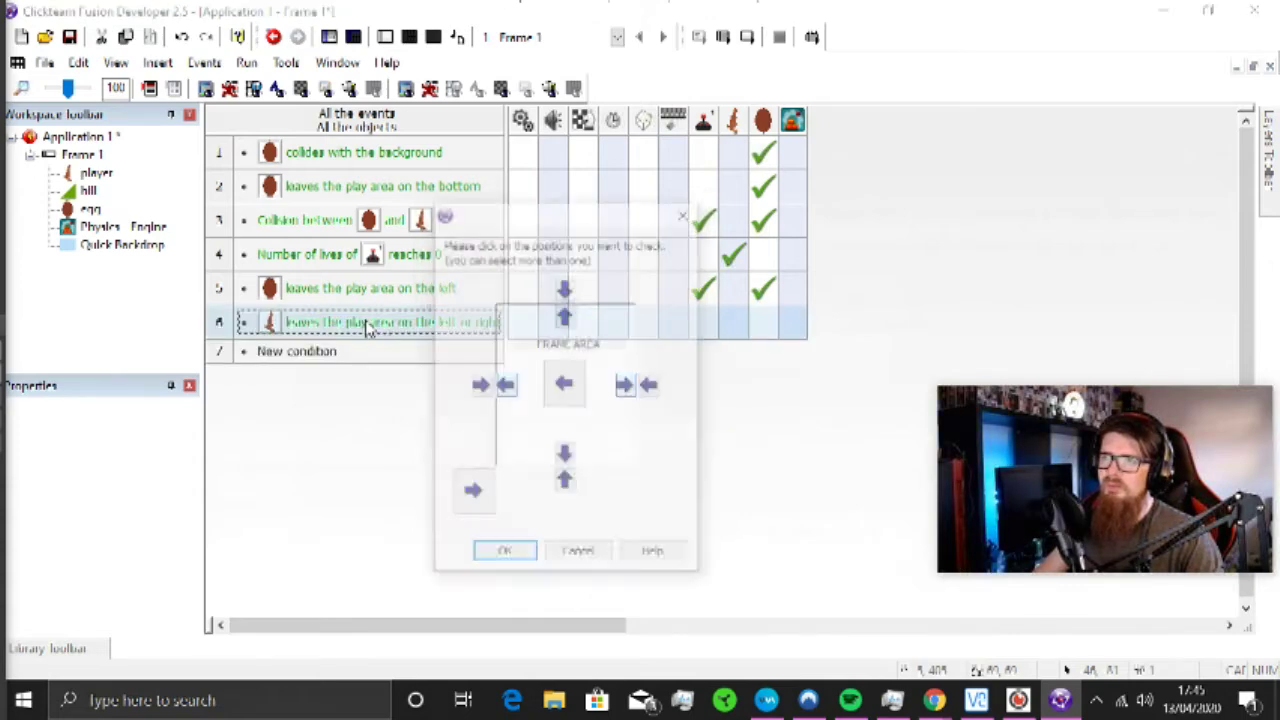
Step: Extend the player's play-area exit condition to bottom, left or right, and stop the player's movement in that event
left_click(503, 555)
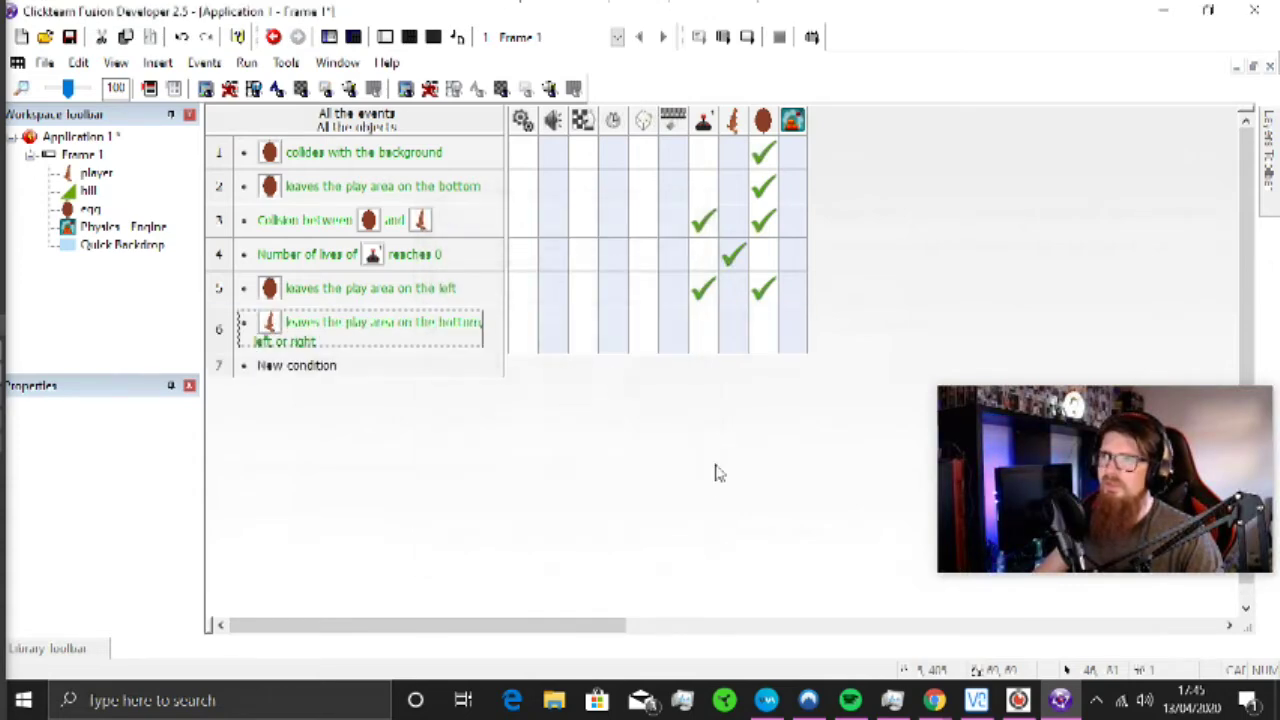
right_click(739, 341)
mouse_move(796, 360)
left_click(945, 350)
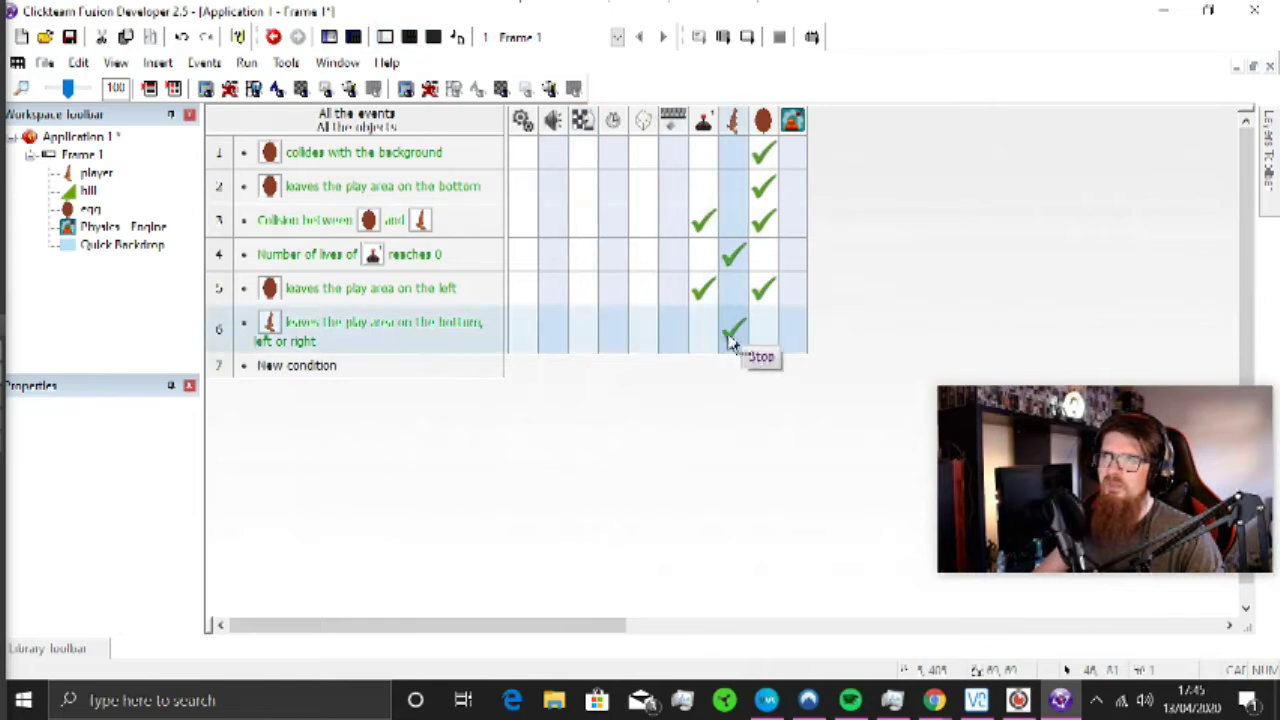
Step: Add an event for the player colliding with the background that stops the player's movement
double_click(297, 368)
left_click(567, 340)
mouse_move(640, 340)
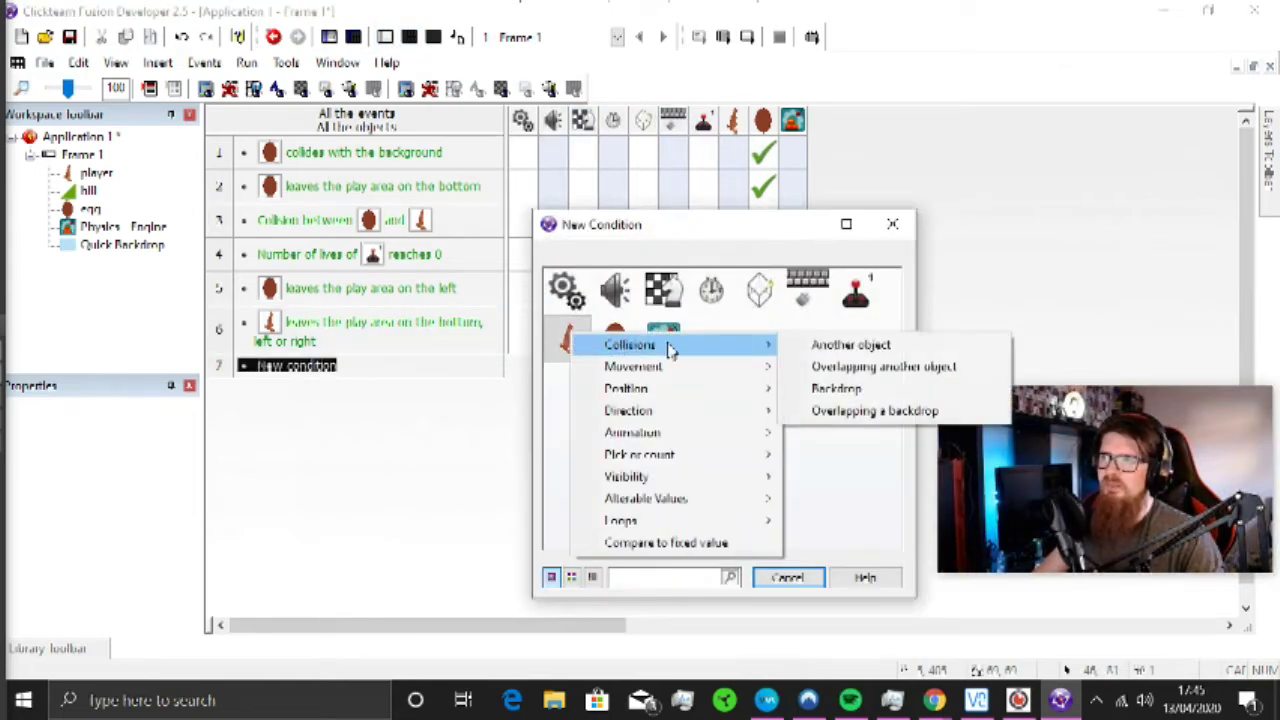
left_click(845, 392)
left_click(712, 370)
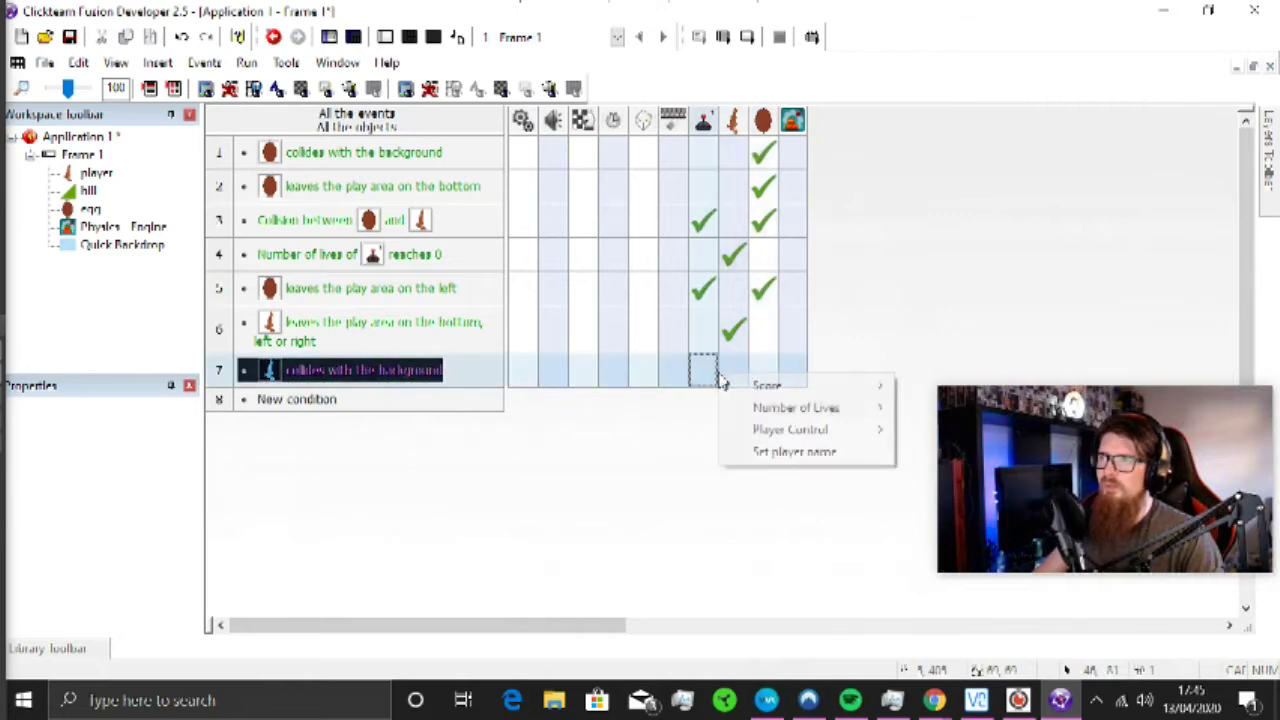
left_click(741, 373)
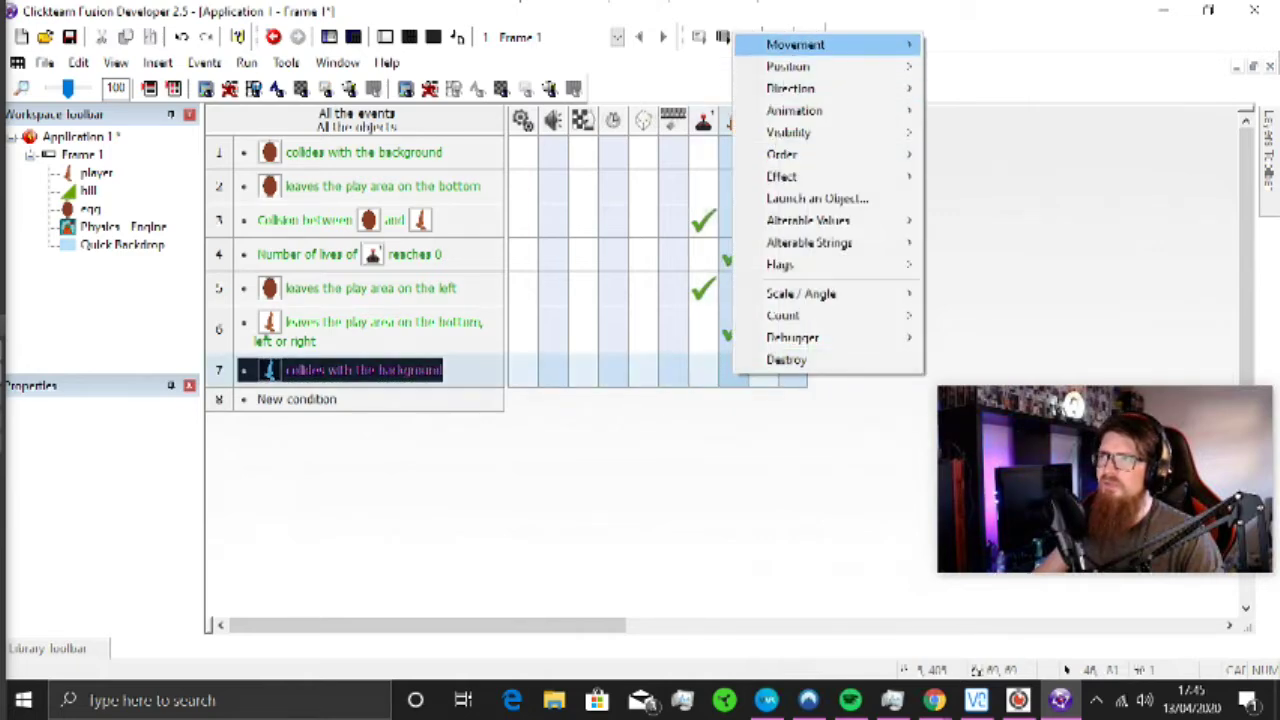
mouse_move(925, 47)
left_click(965, 44)
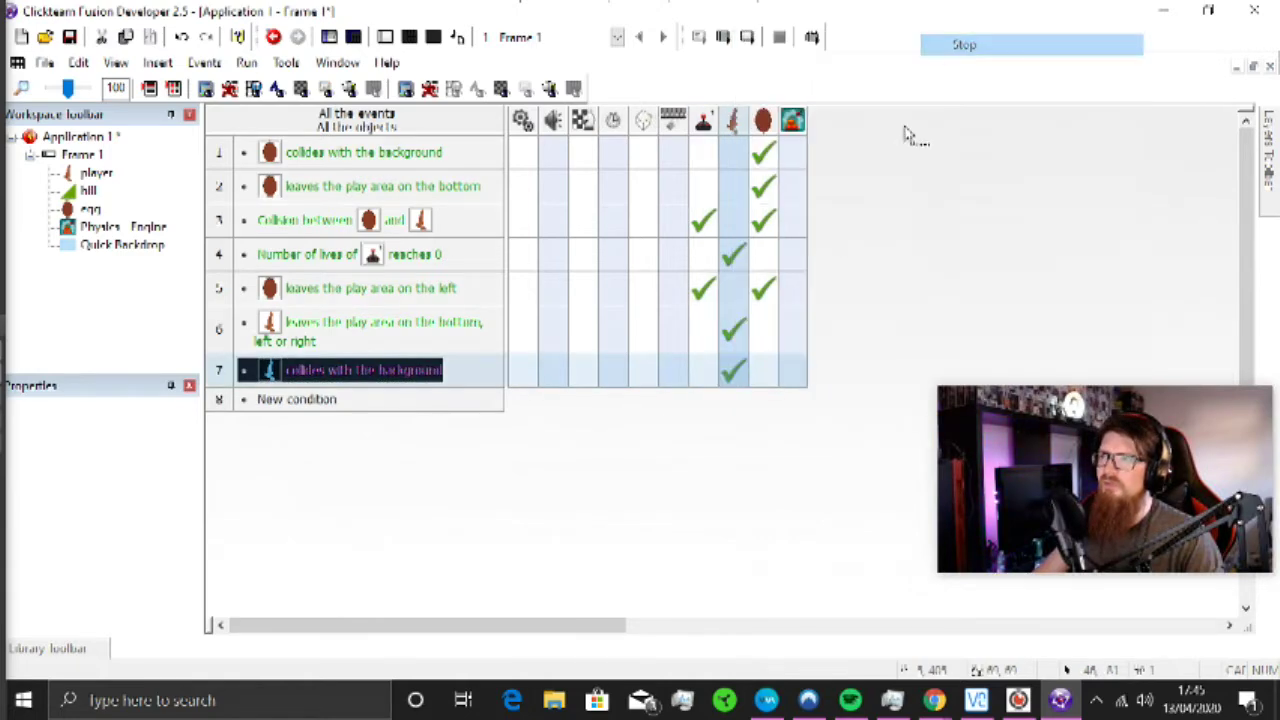
Step: Return to the frame layout and test-run the game twice, walking the player right to the foot of the hill
left_click(385, 37)
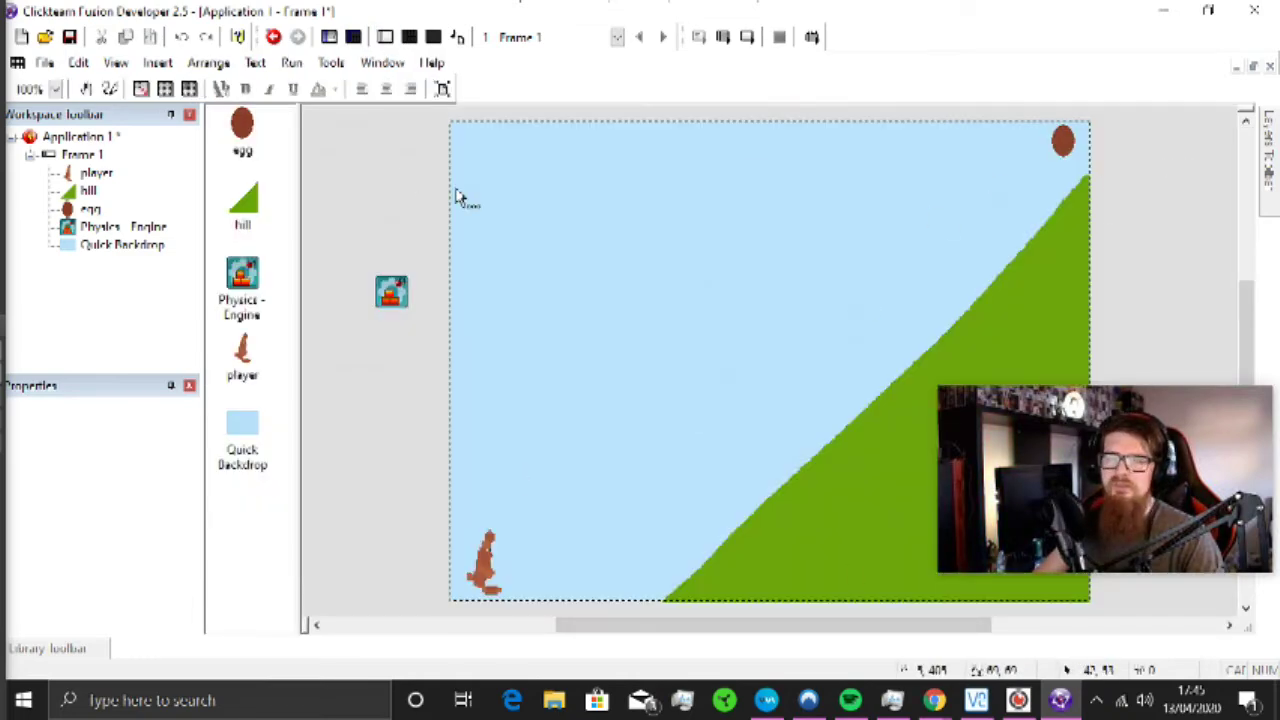
left_click(746, 37)
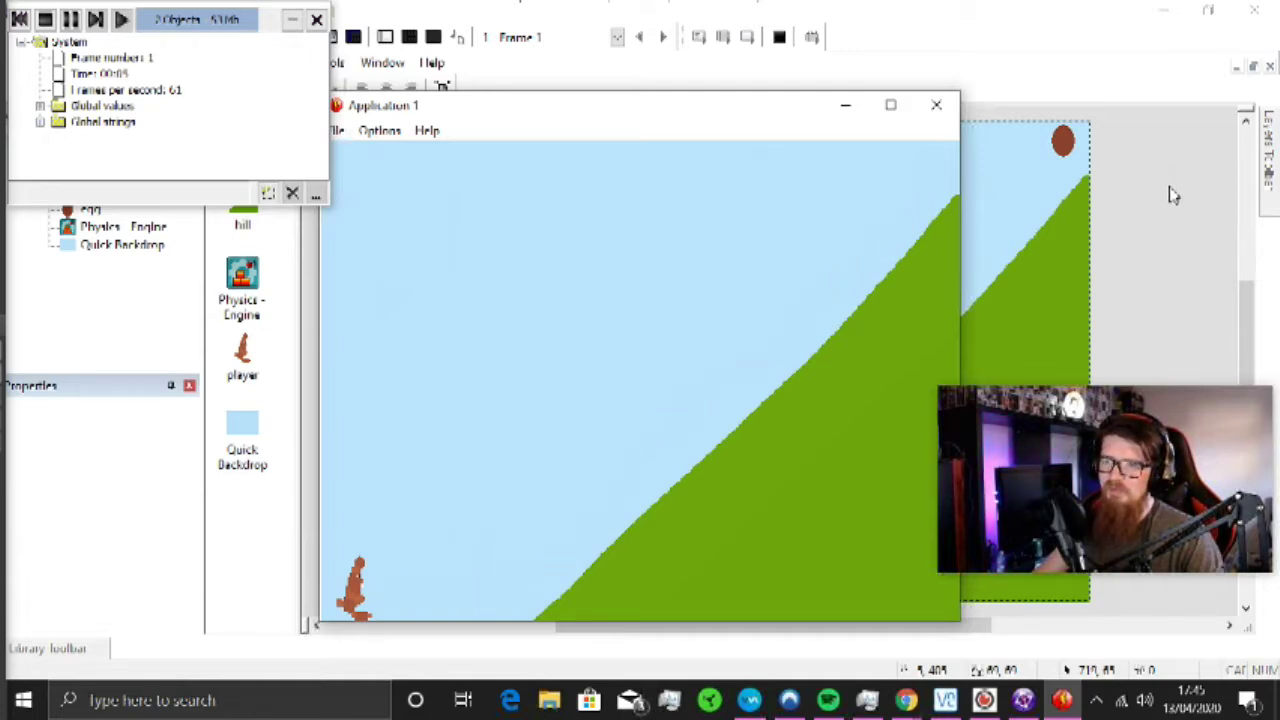
left_click(936, 104)
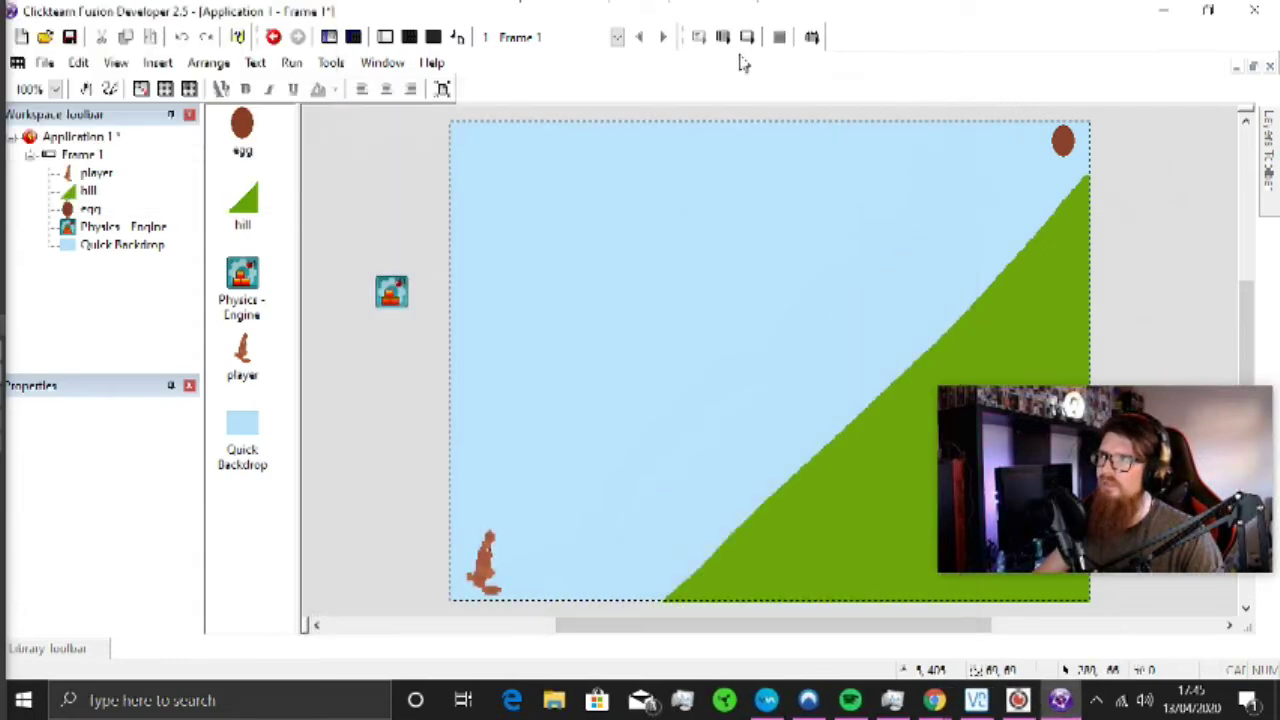
left_click(746, 45)
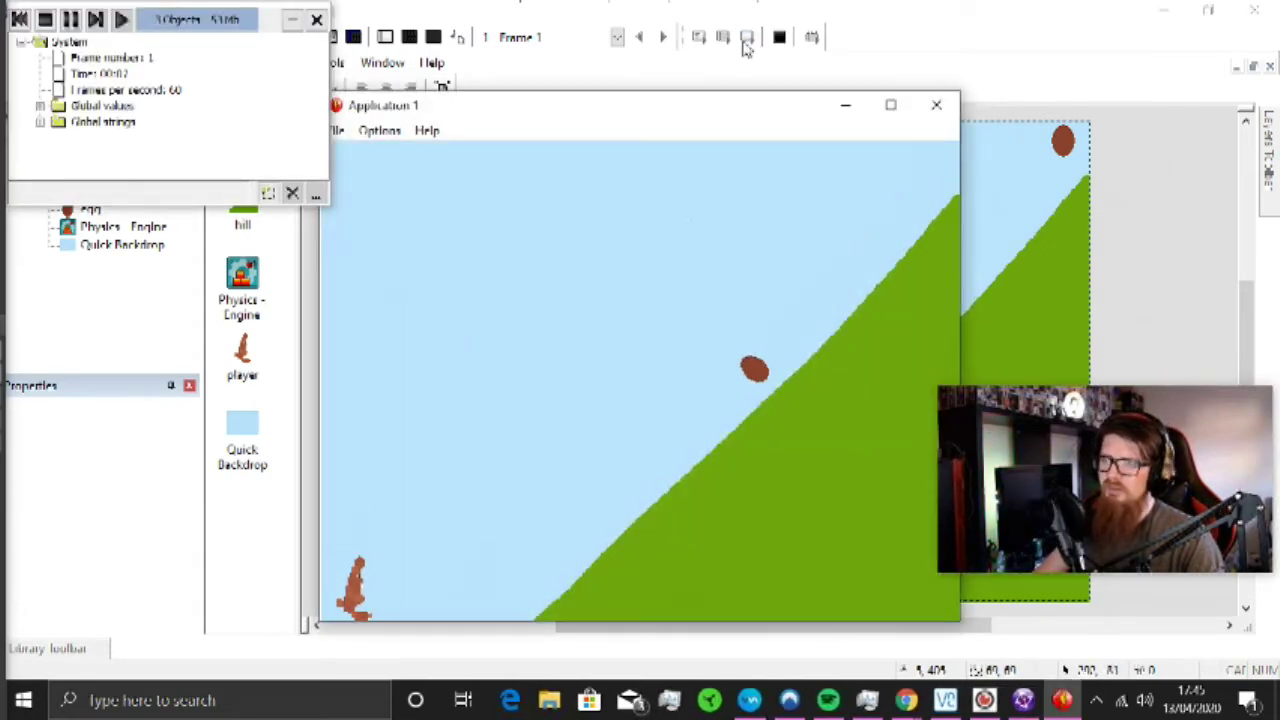
key("Right")
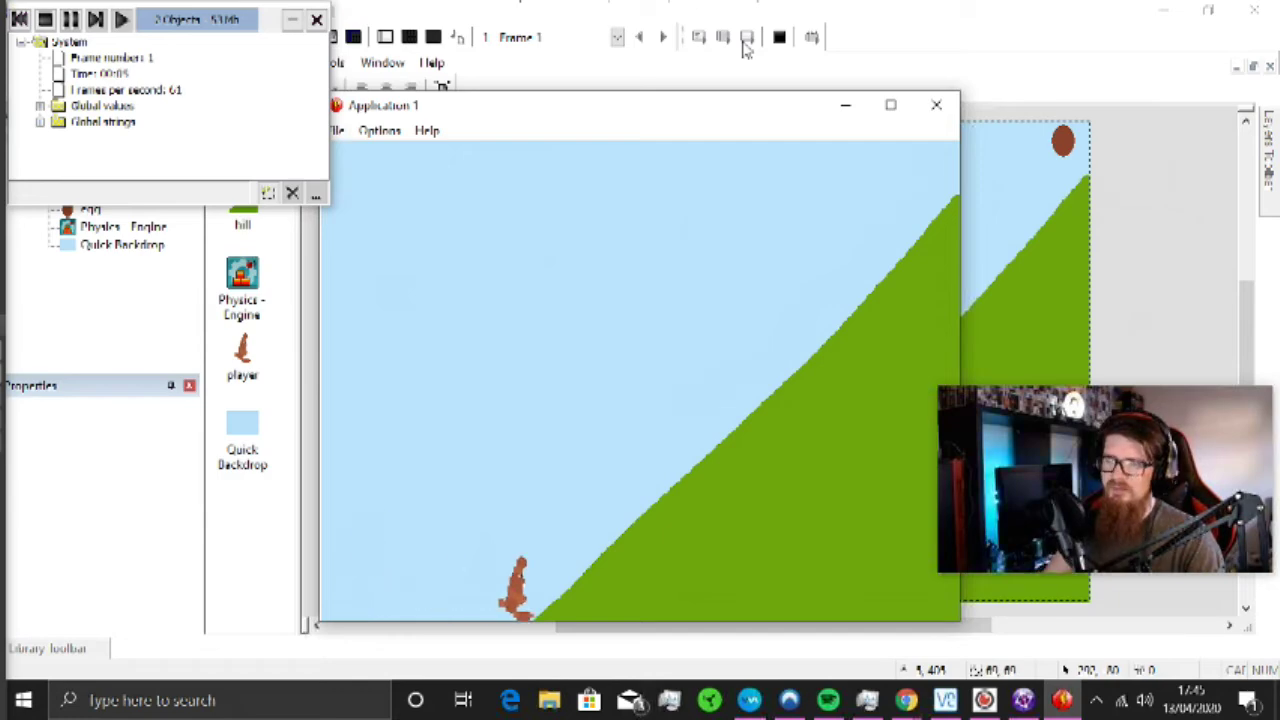
left_click(938, 105)
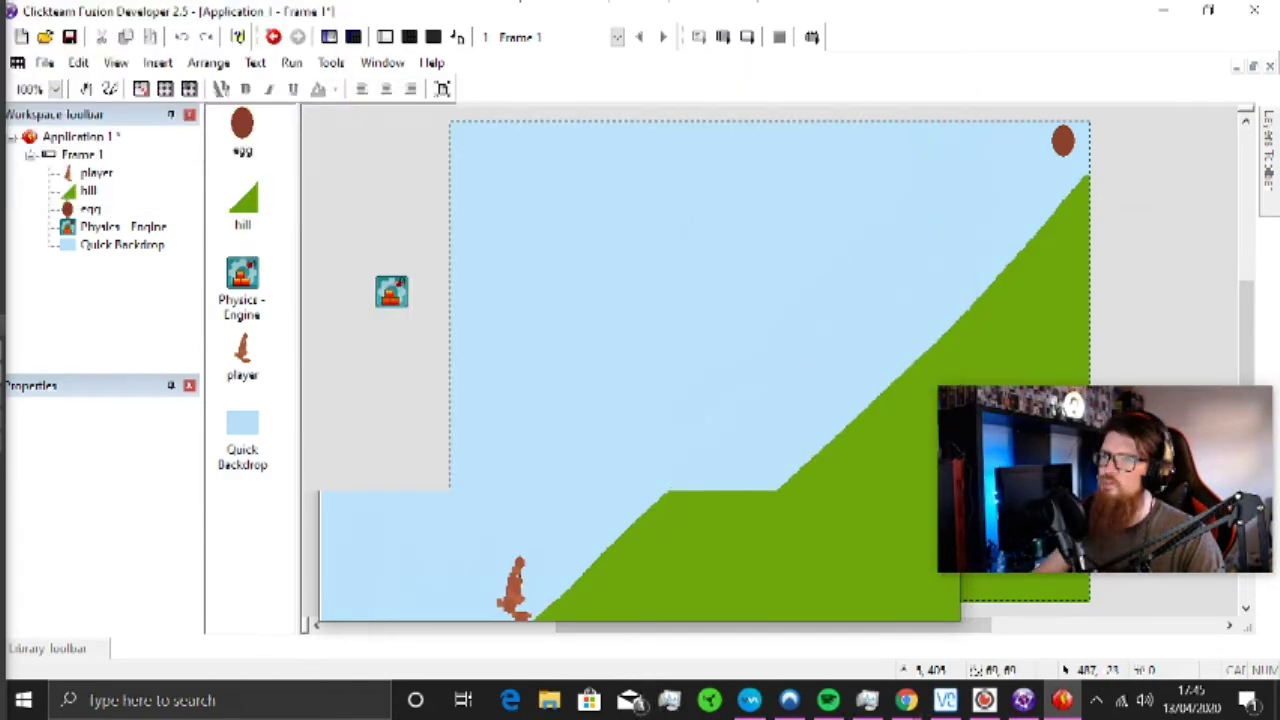
Step: Switch to Paint and brush a red cross on the bird's head and a red X at its box's lower-left corner
left_click(72, 414)
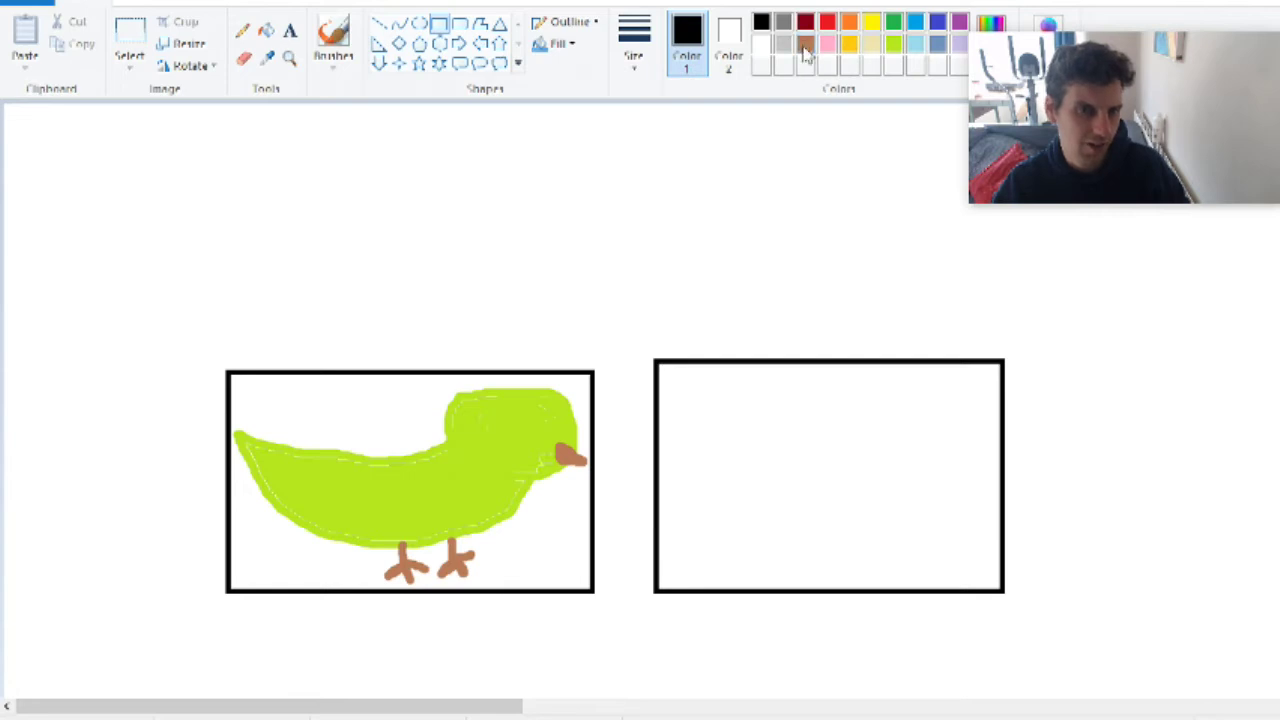
left_click(828, 24)
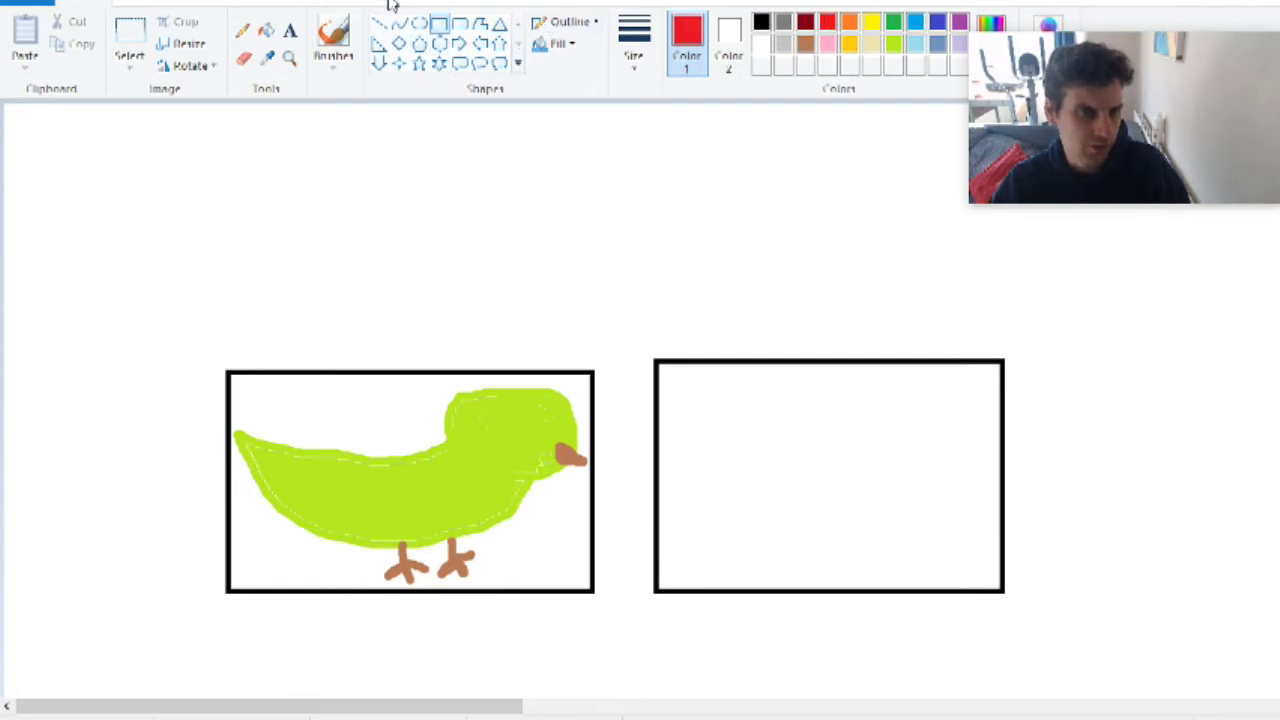
left_click(335, 32)
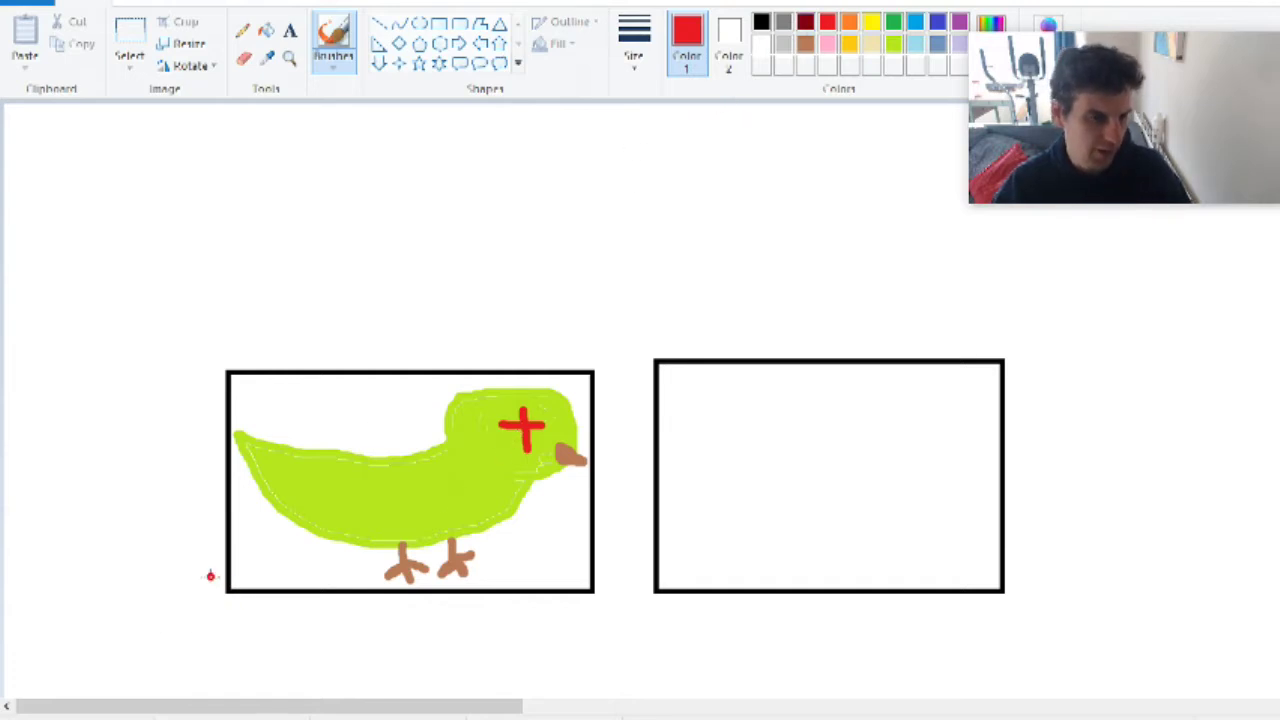
left_click_drag(210, 576, 251, 616)
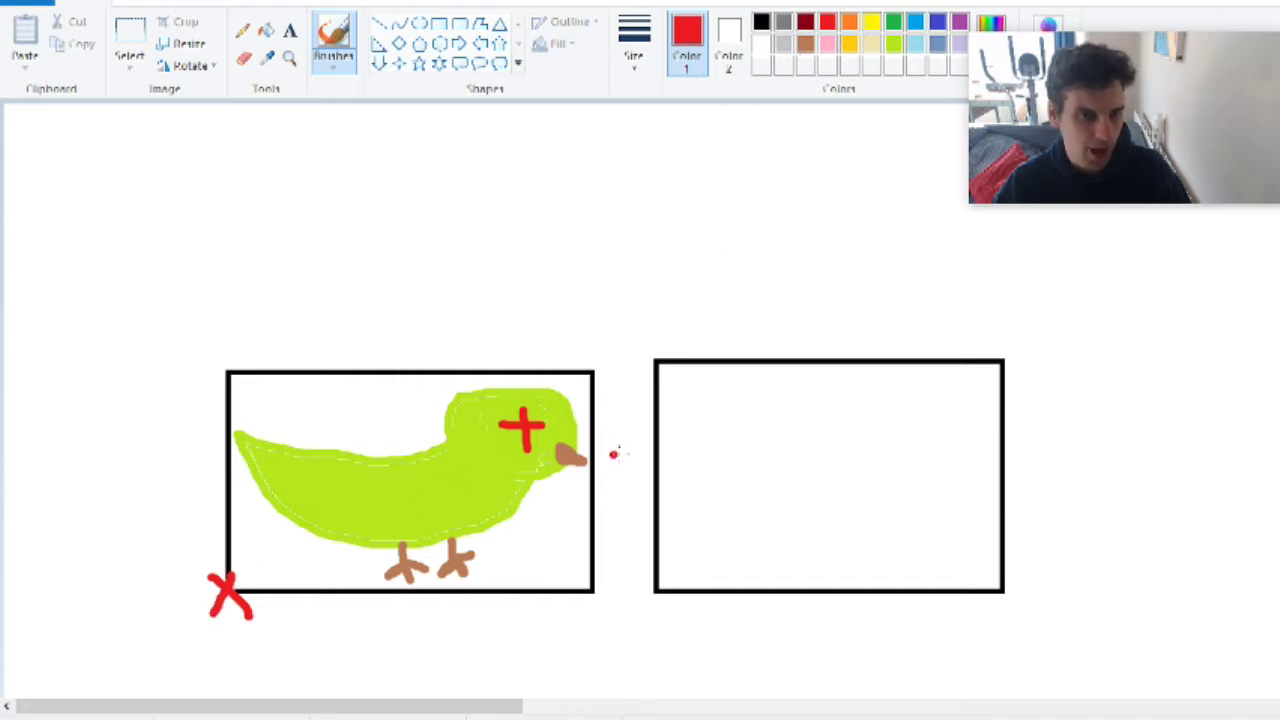
Step: In orange, label the bird's box w and h, draw its diagonal, and sketch a right triangle labelled x, h and w in the empty box
left_click(849, 22)
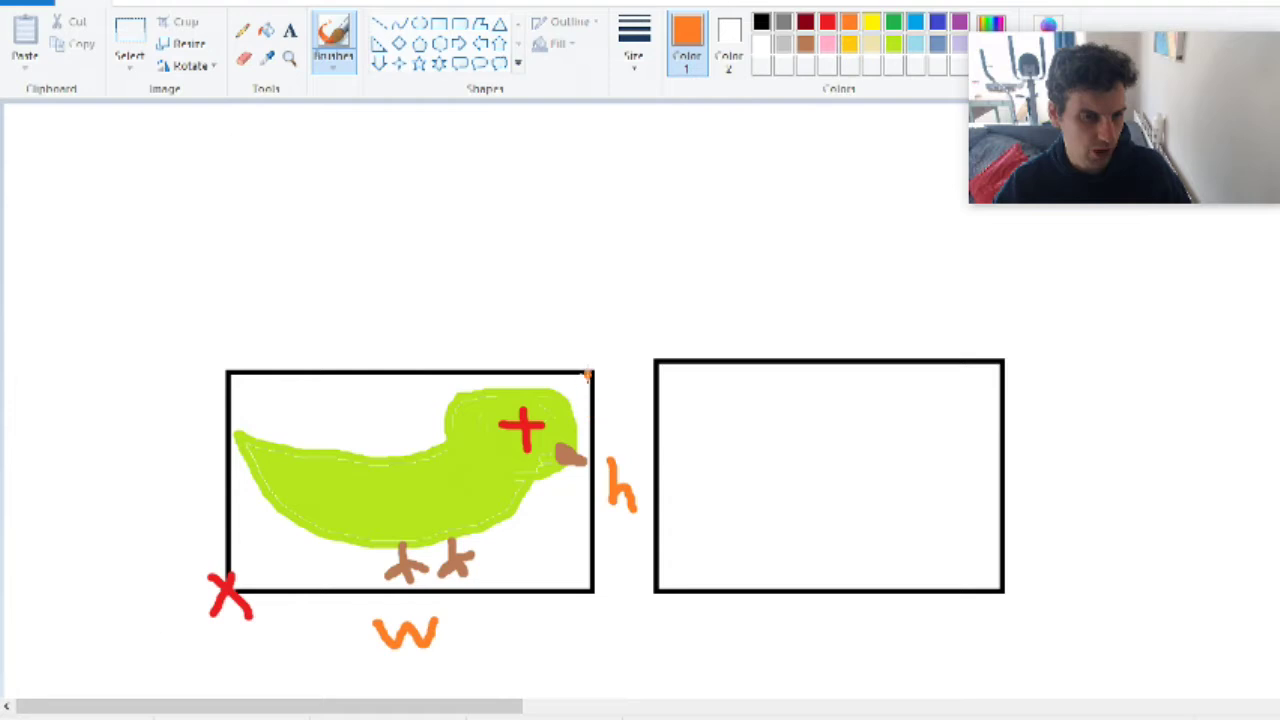
mouse_move(588, 376)
left_mouse_down()
mouse_move(370, 484)
mouse_move(283, 552)
left_mouse_up()
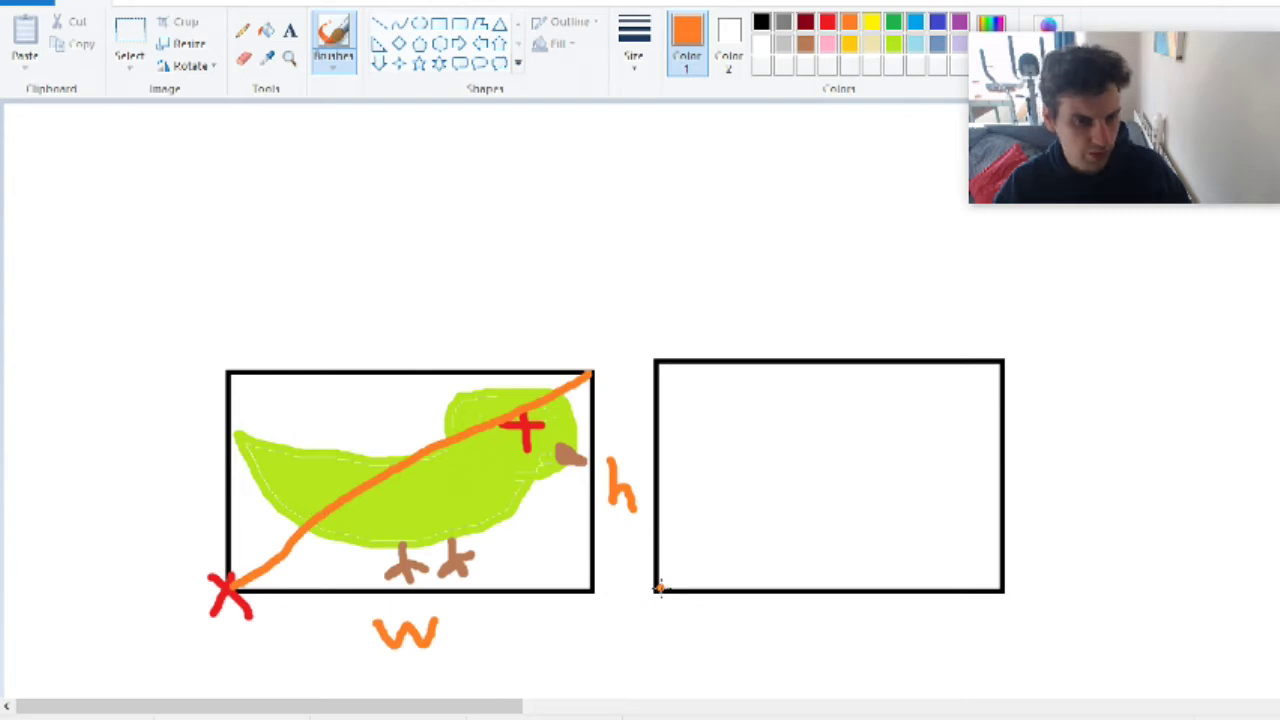
left_click_drag(660, 588, 1004, 368)
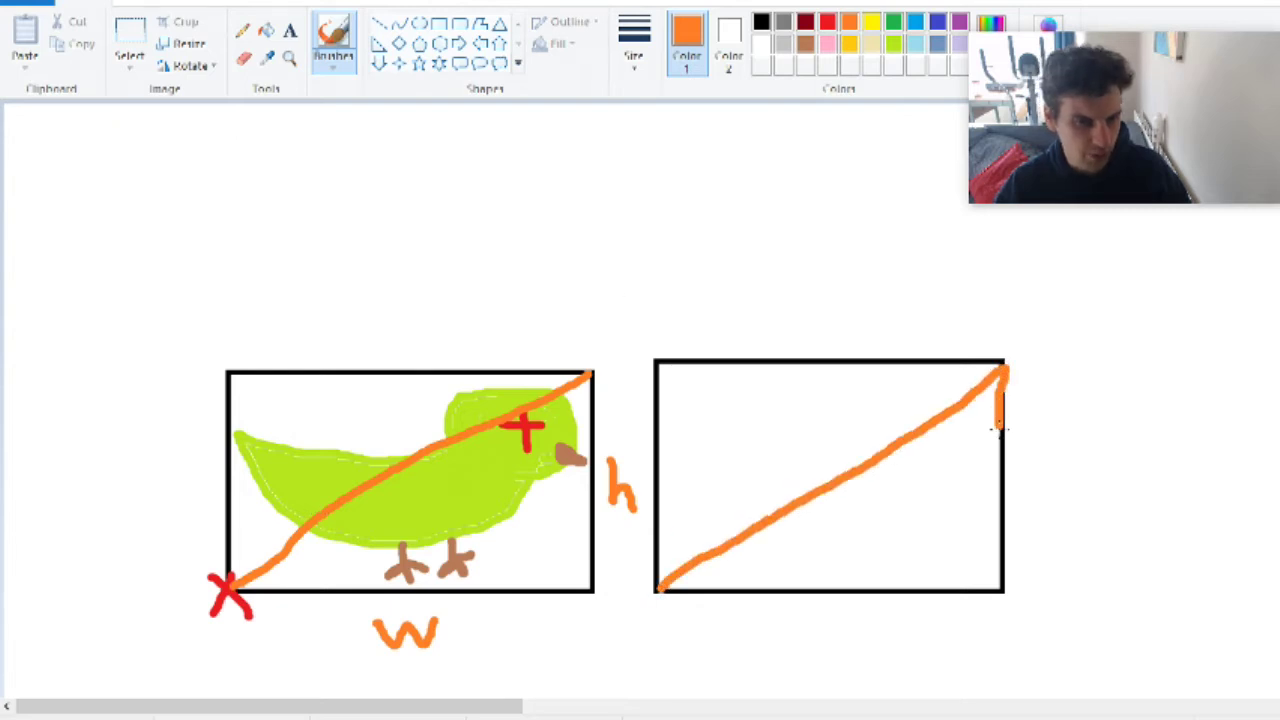
left_click_drag(998, 428, 1000, 519)
left_click_drag(1002, 593, 656, 588)
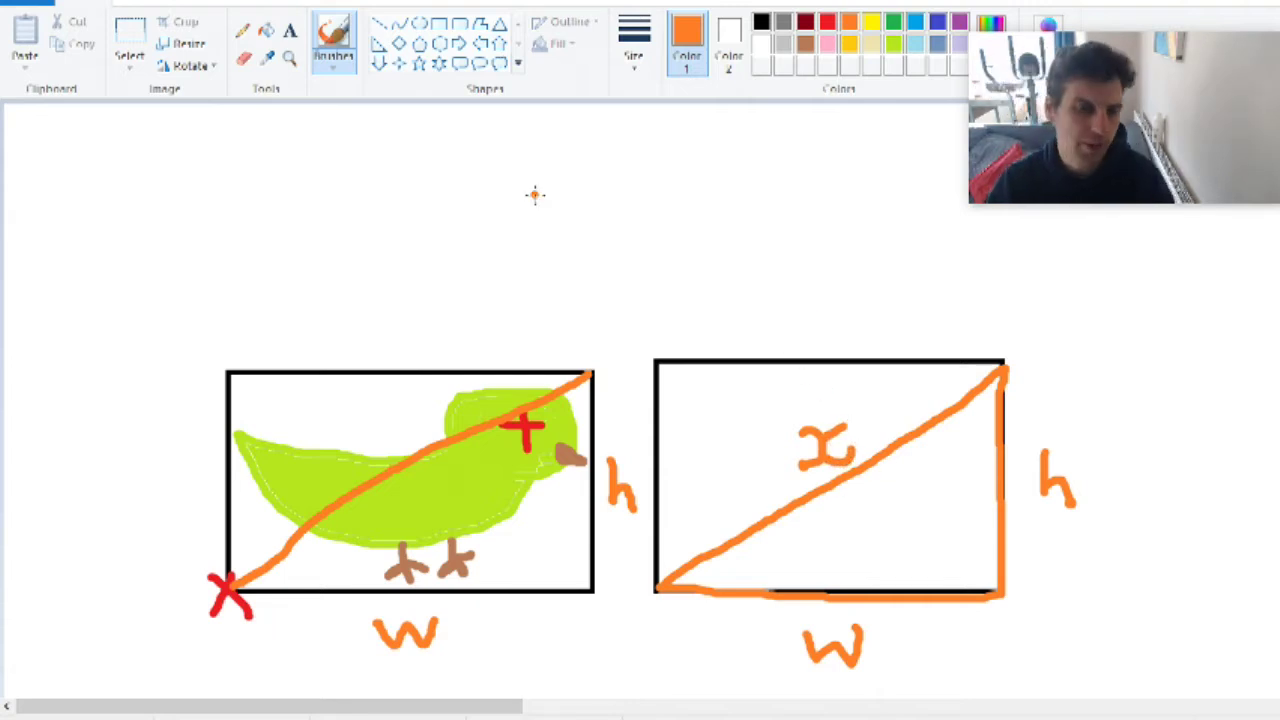
Step: Write the formula √(h² + w²) in orange above the two boxes
left_click_drag(436, 197, 433, 254)
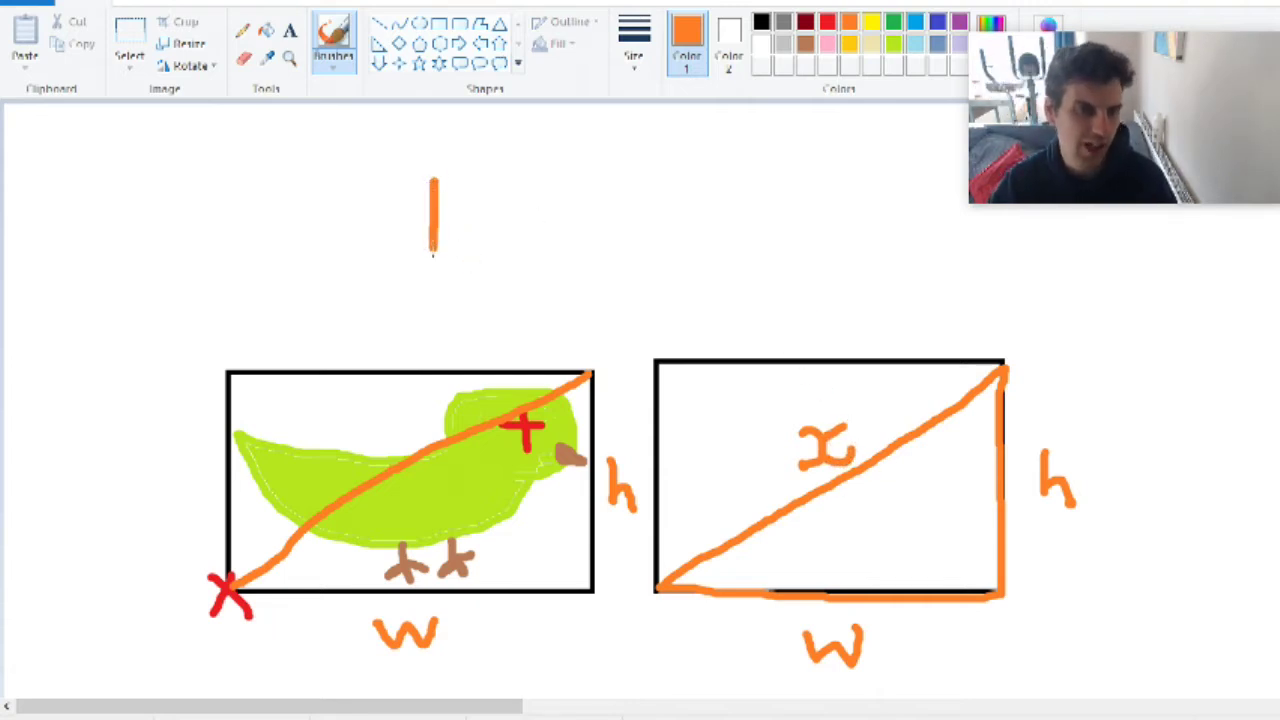
left_click_drag(485, 160, 516, 207)
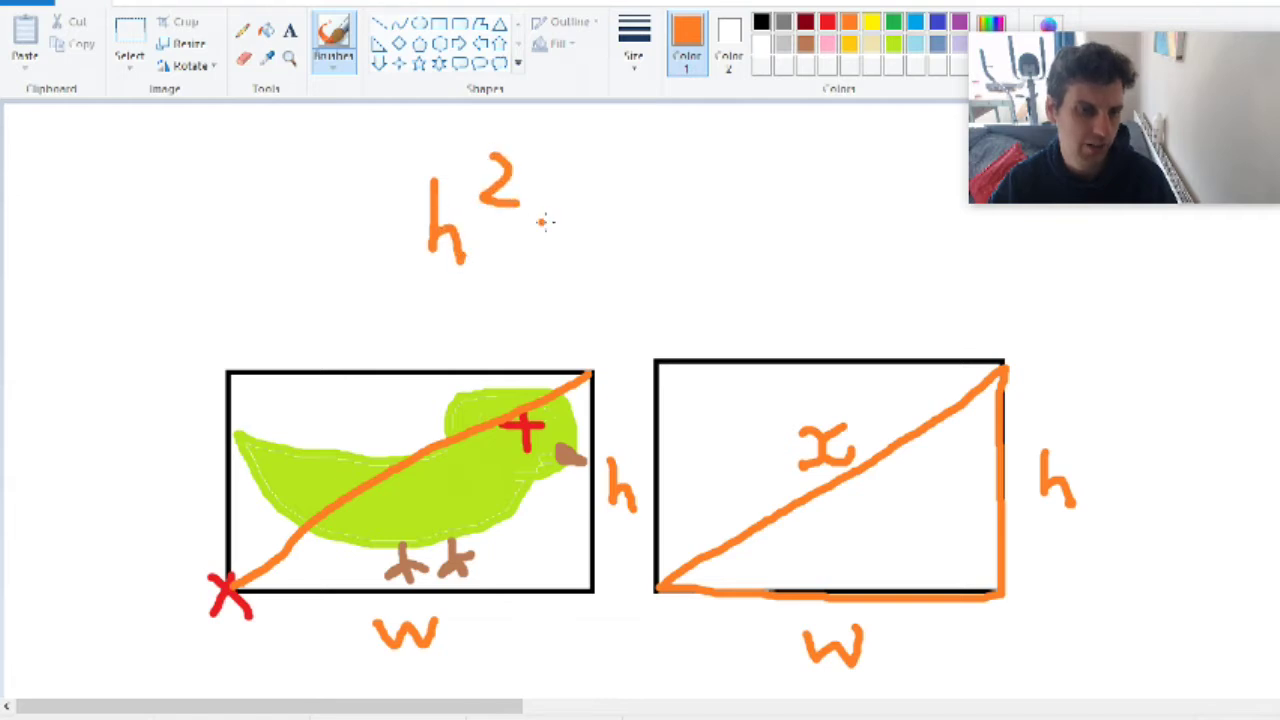
left_click_drag(594, 216, 644, 212)
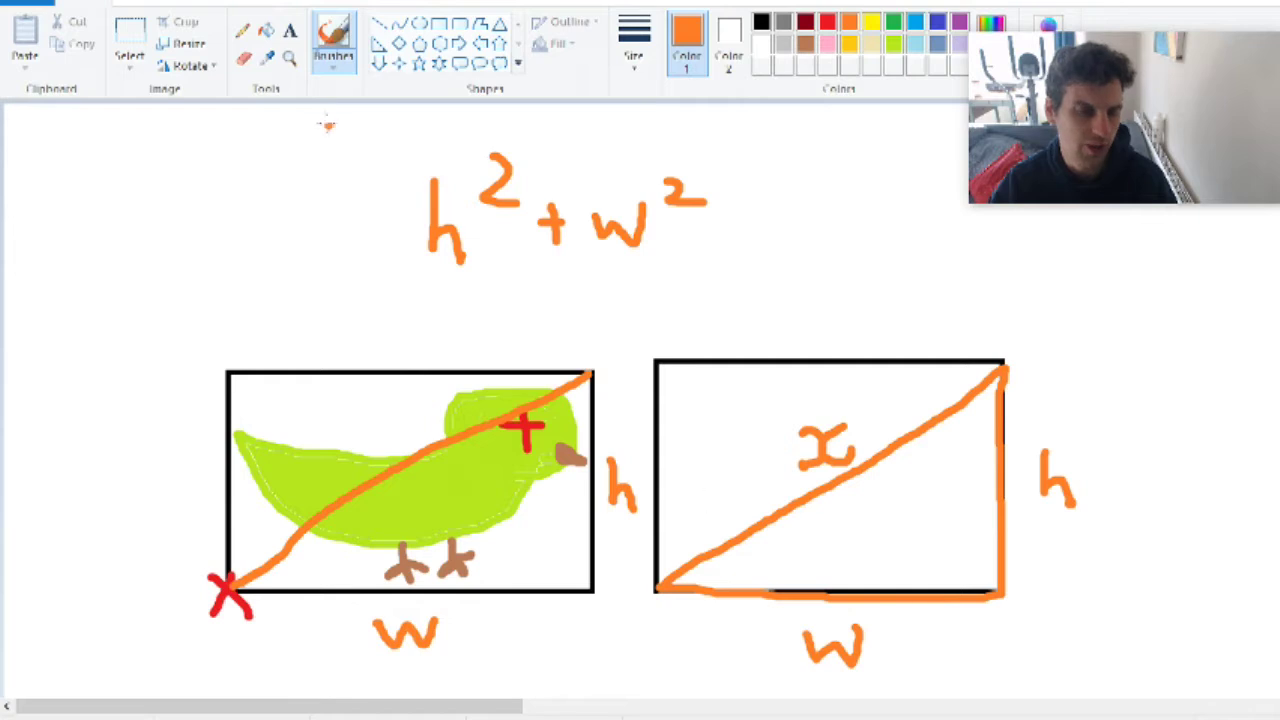
mouse_move(289, 222)
left_mouse_down()
mouse_move(362, 162)
mouse_move(608, 124)
mouse_move(752, 122)
left_mouse_up()
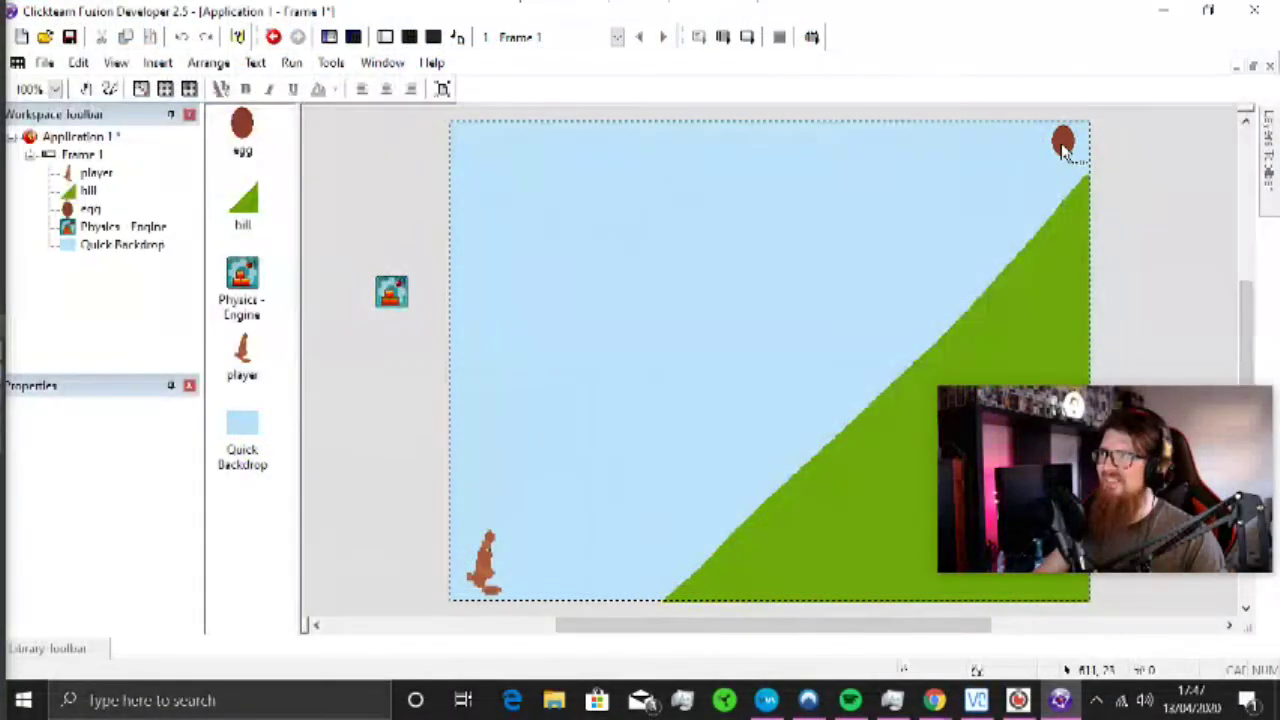
Step: Switch to Clickteam Fusion and test-run the game, moving the player left and right under the eggs rolling down the hill
left_click(716, 42)
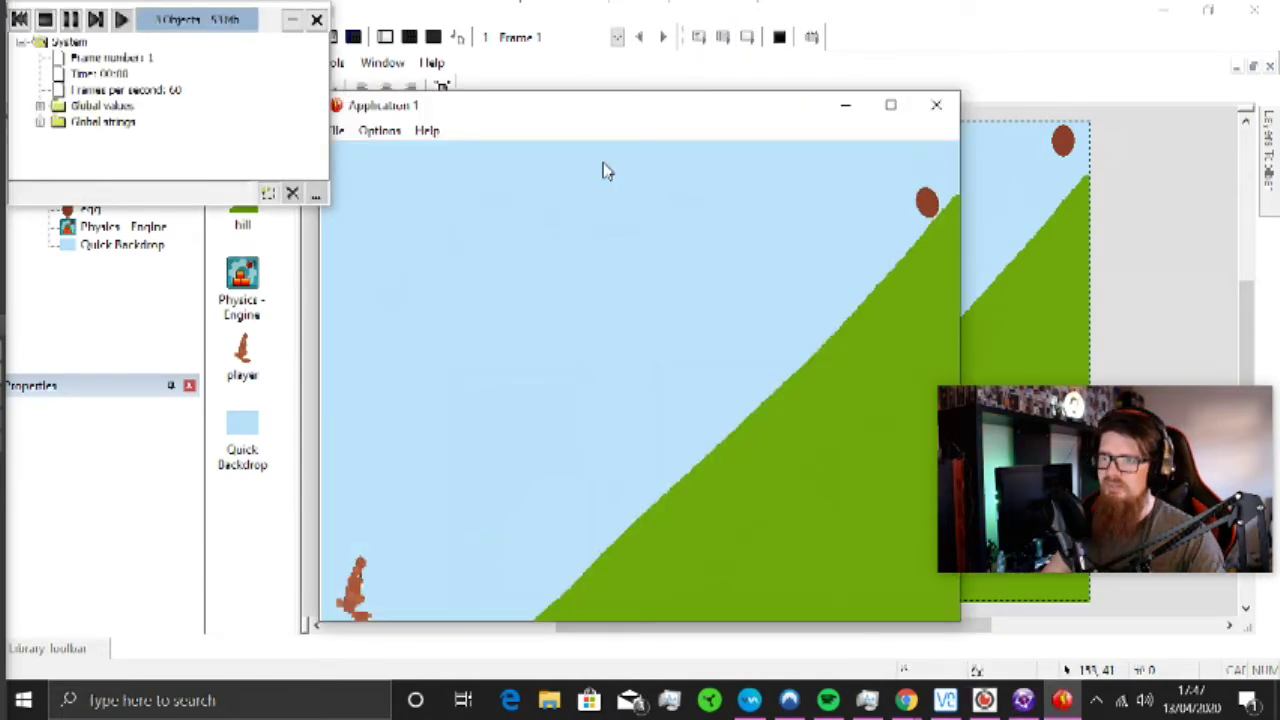
key("Right")
key("shift")
key("Left")
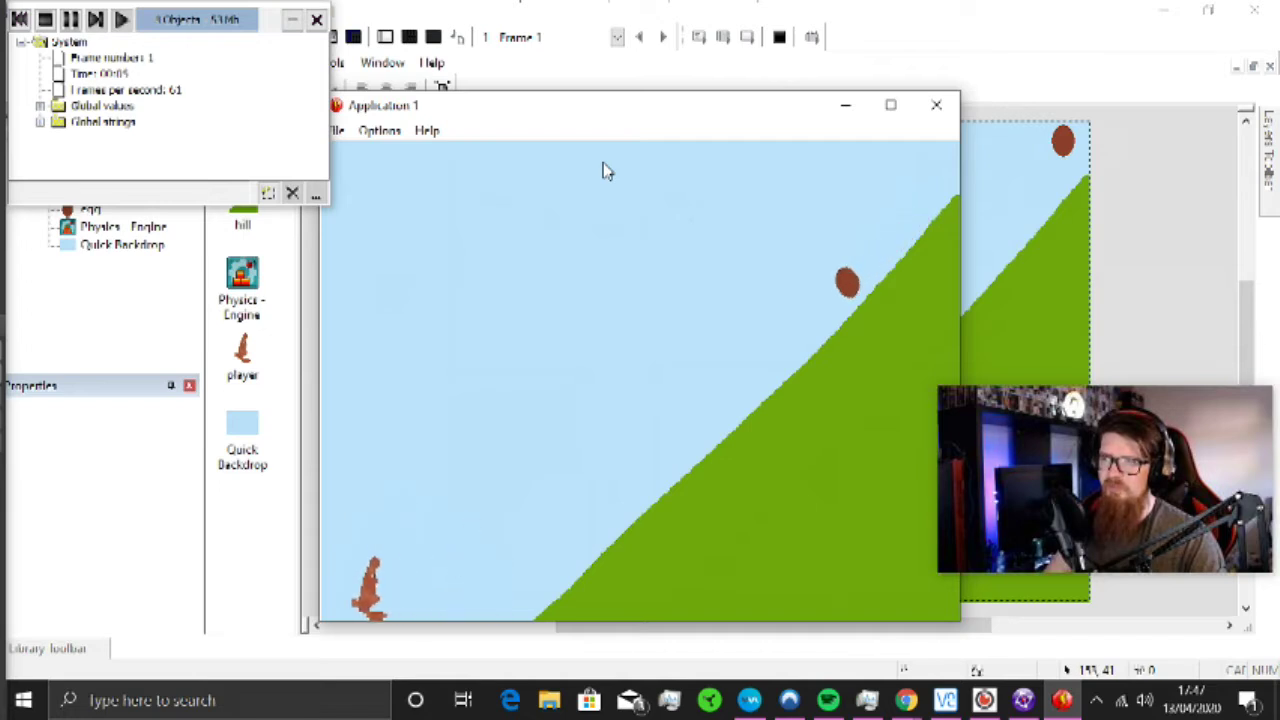
key("Right")
key("Left")
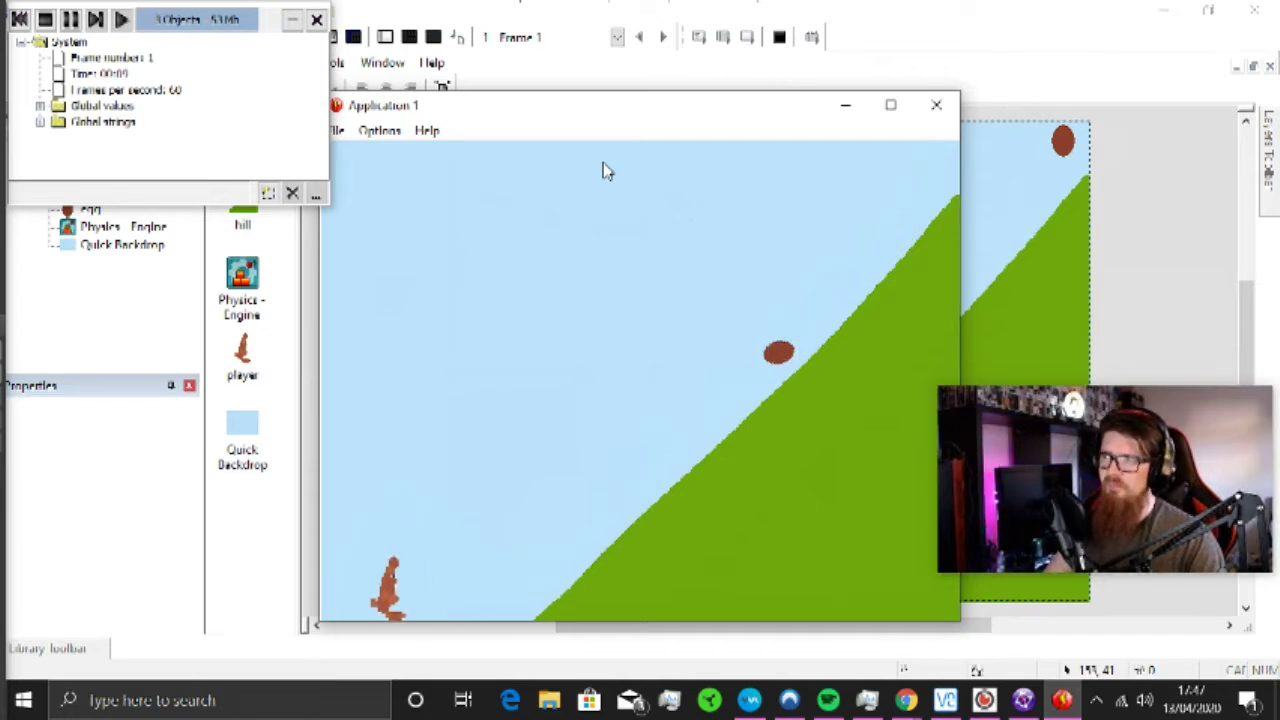
key("Right")
key("shift")
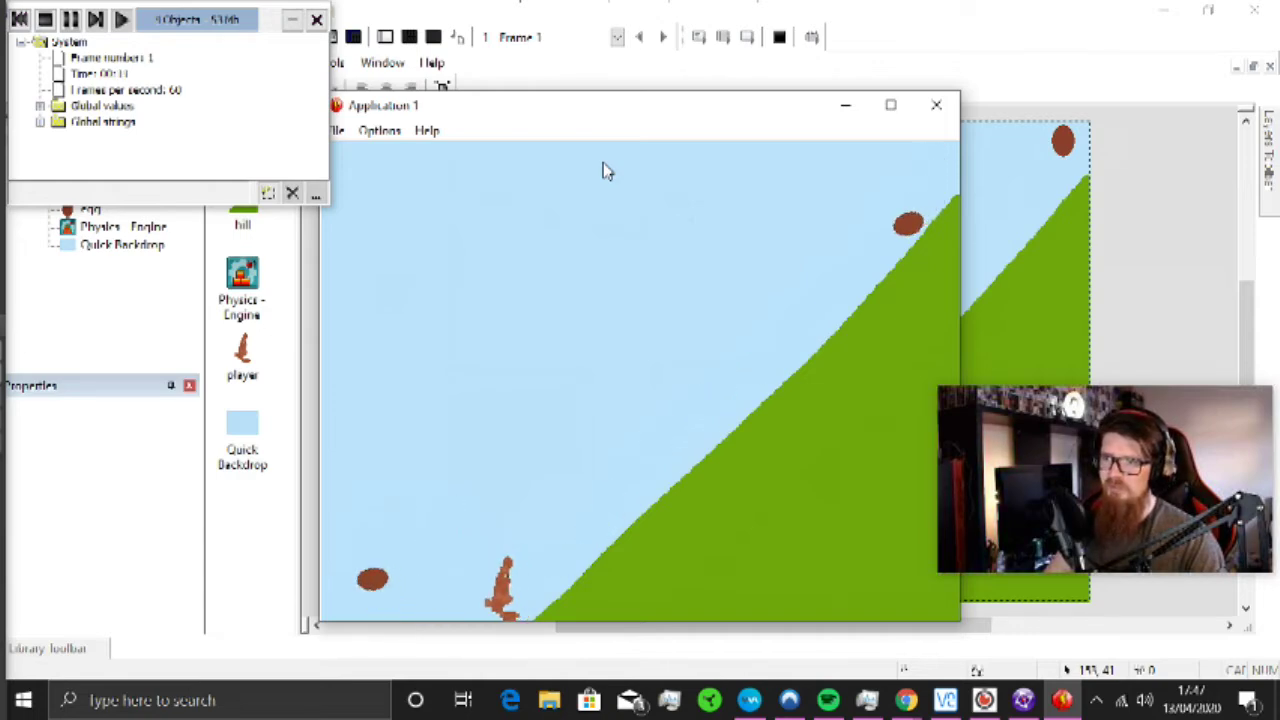
key("Left")
key("Right")
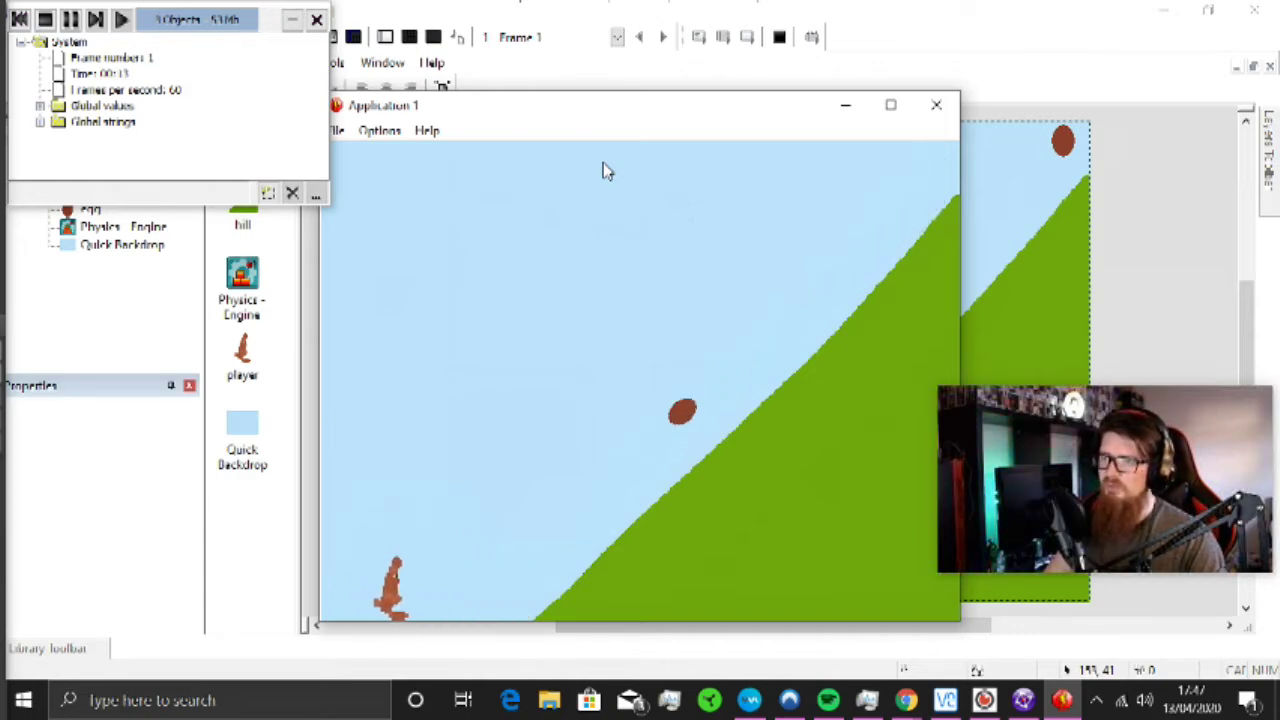
key("Left")
key("Right")
key("shift")
key("Left")
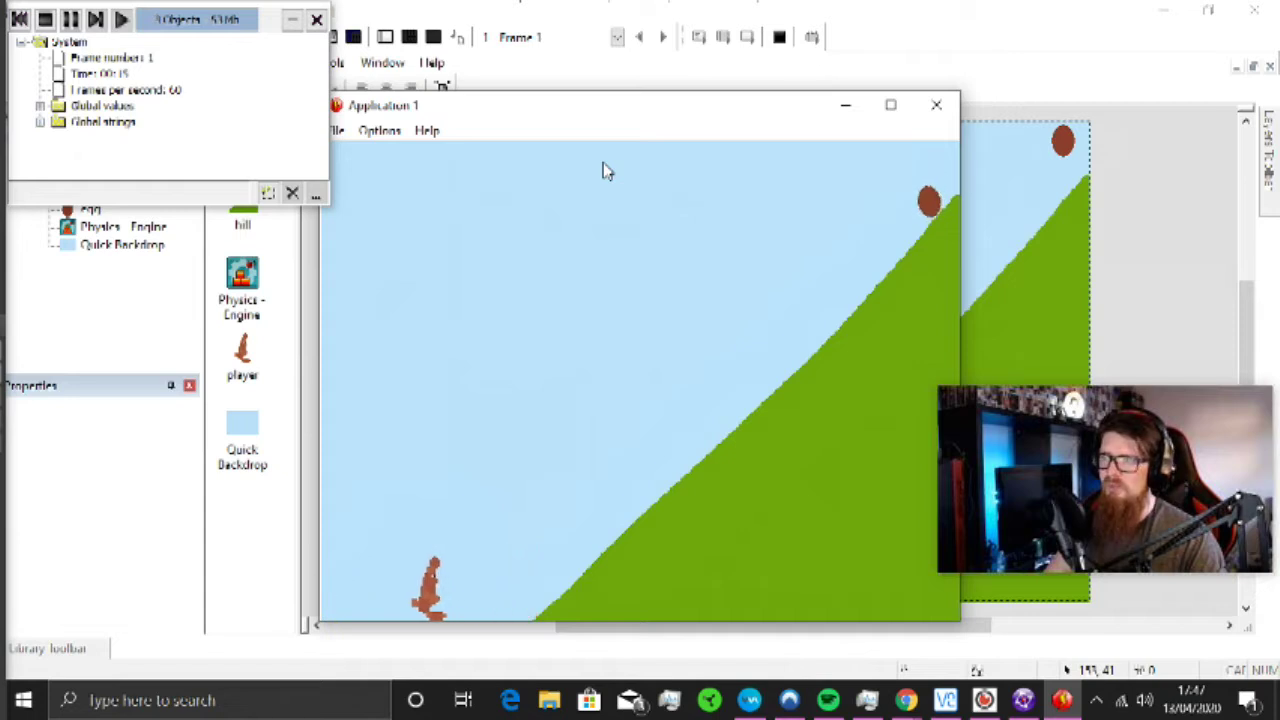
key("Left")
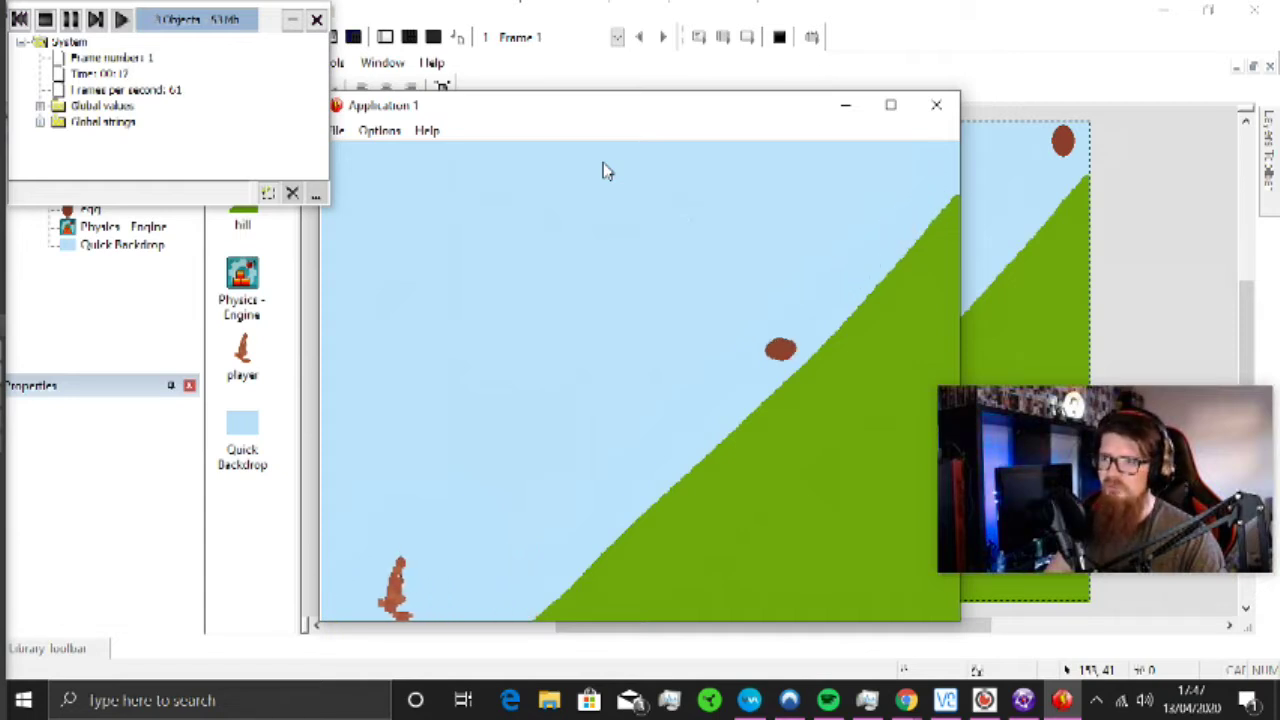
key("Right")
key("shift")
key("Left")
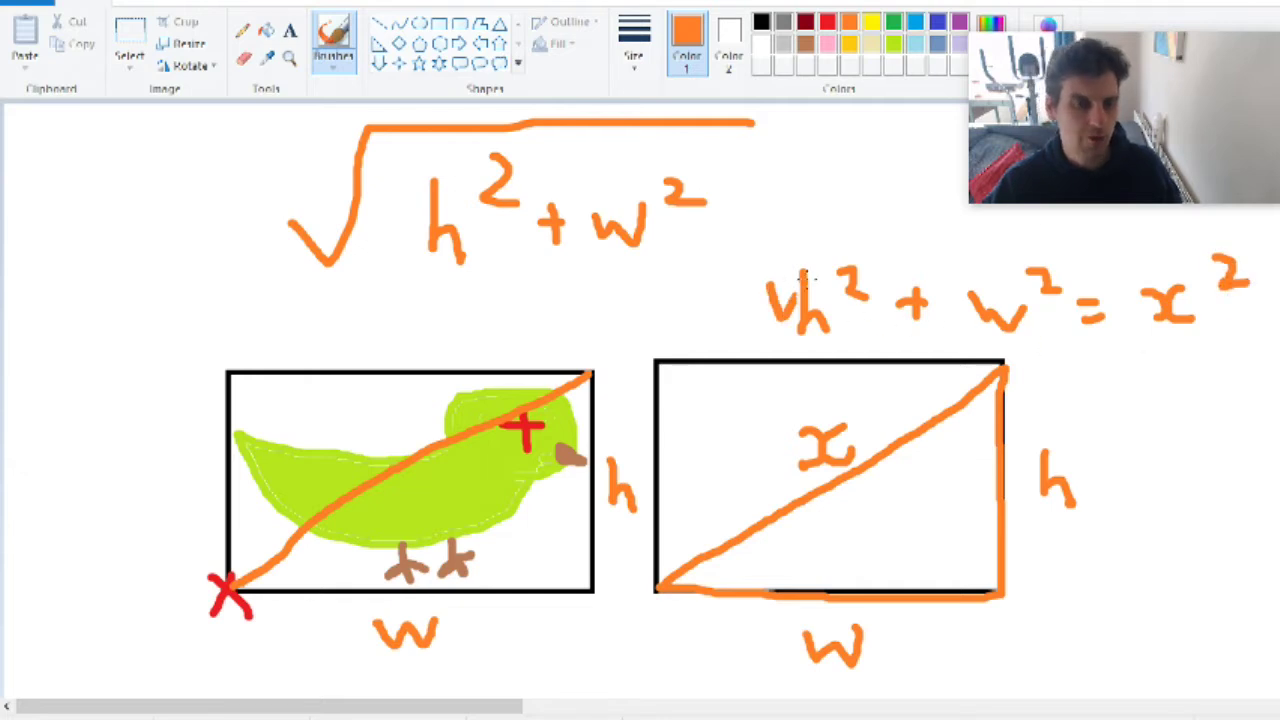
Step: Switch to Paint and extend a square root sign over h² + w² in the equation above the triangle
left_click_drag(800, 280, 1068, 238)
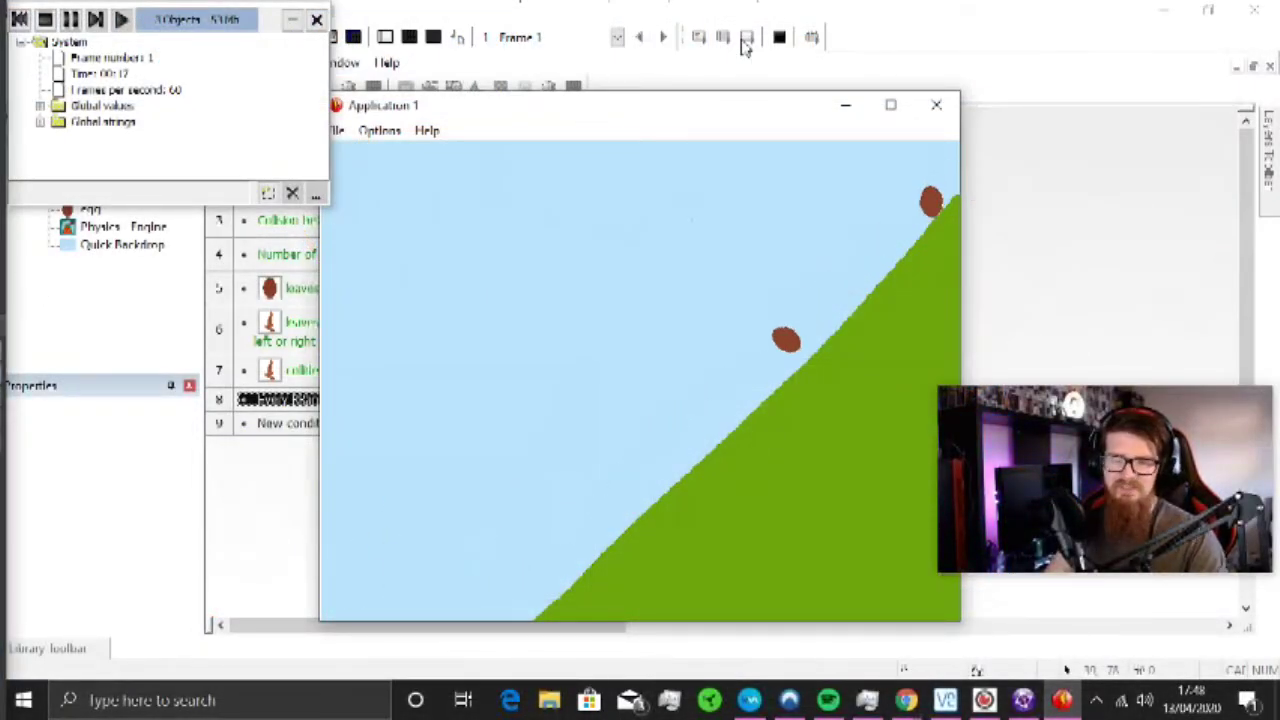
Step: Switch to Clickteam Fusion, restart the test run to watch the randomly timed eggs roll down the hill, and close it
key("Escape")
left_click(746, 38)
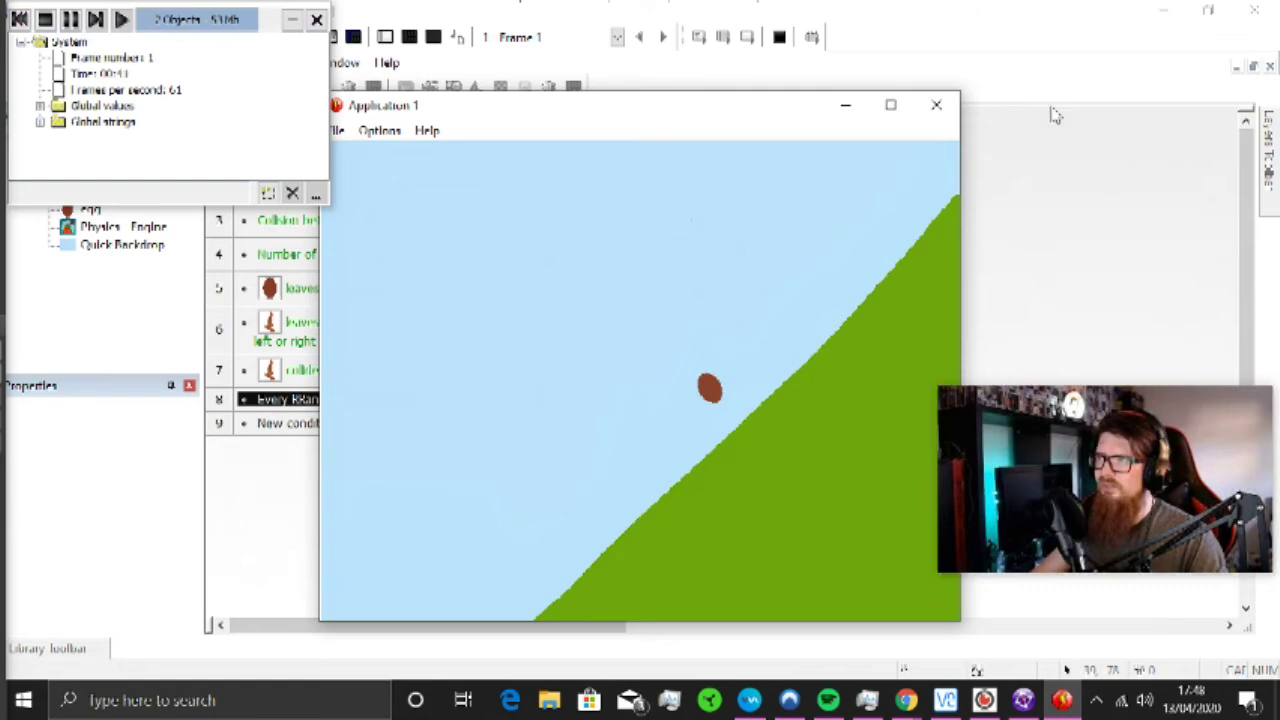
left_click(936, 105)
Step: Open the frame editor for Frame 1
left_click(385, 37)
right_click(520, 200)
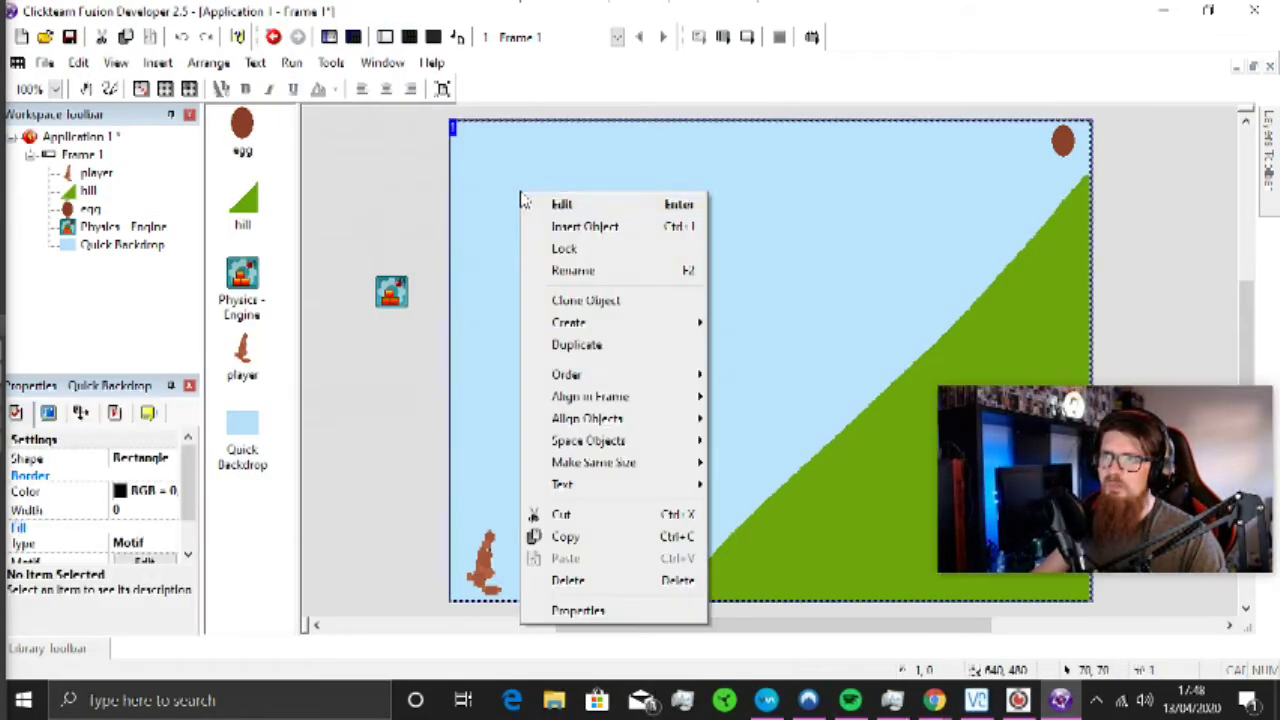
left_click(575, 212)
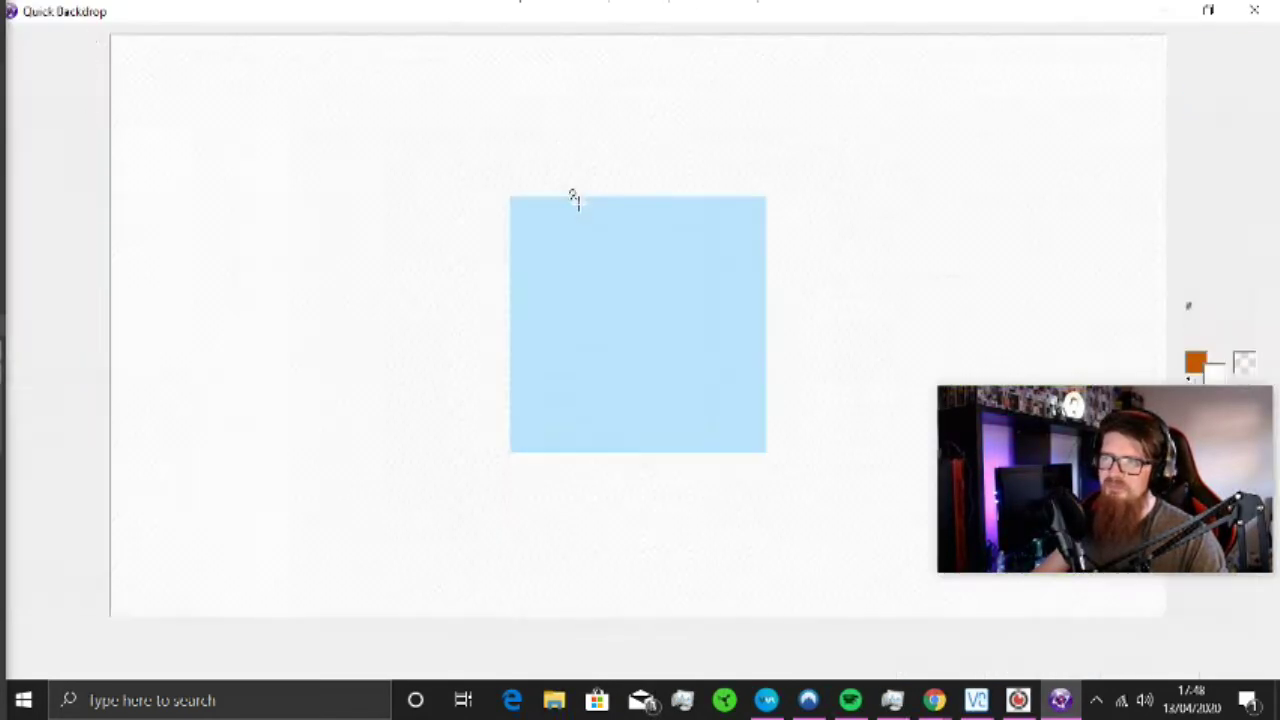
left_click(1254, 11)
Step: Search all object types for lives and insert a Lives object in the upper-left corner of the frame
right_click(549, 275)
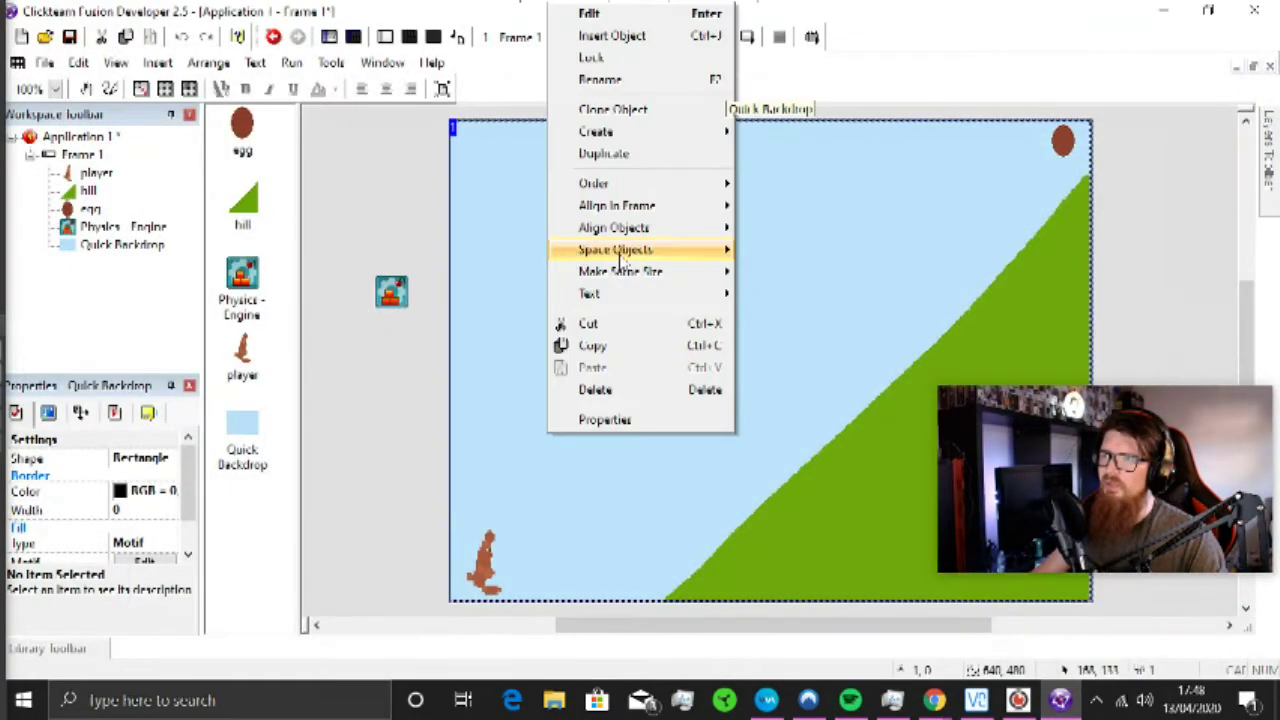
left_click(630, 42)
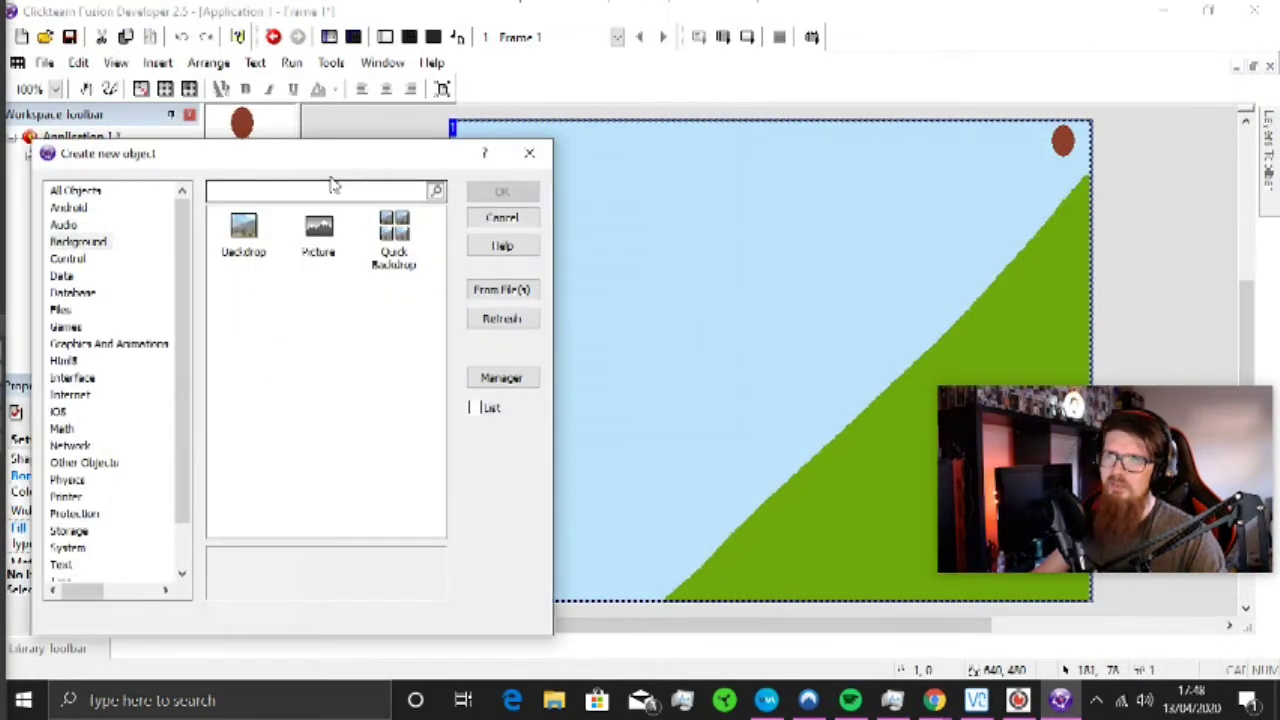
type("live")
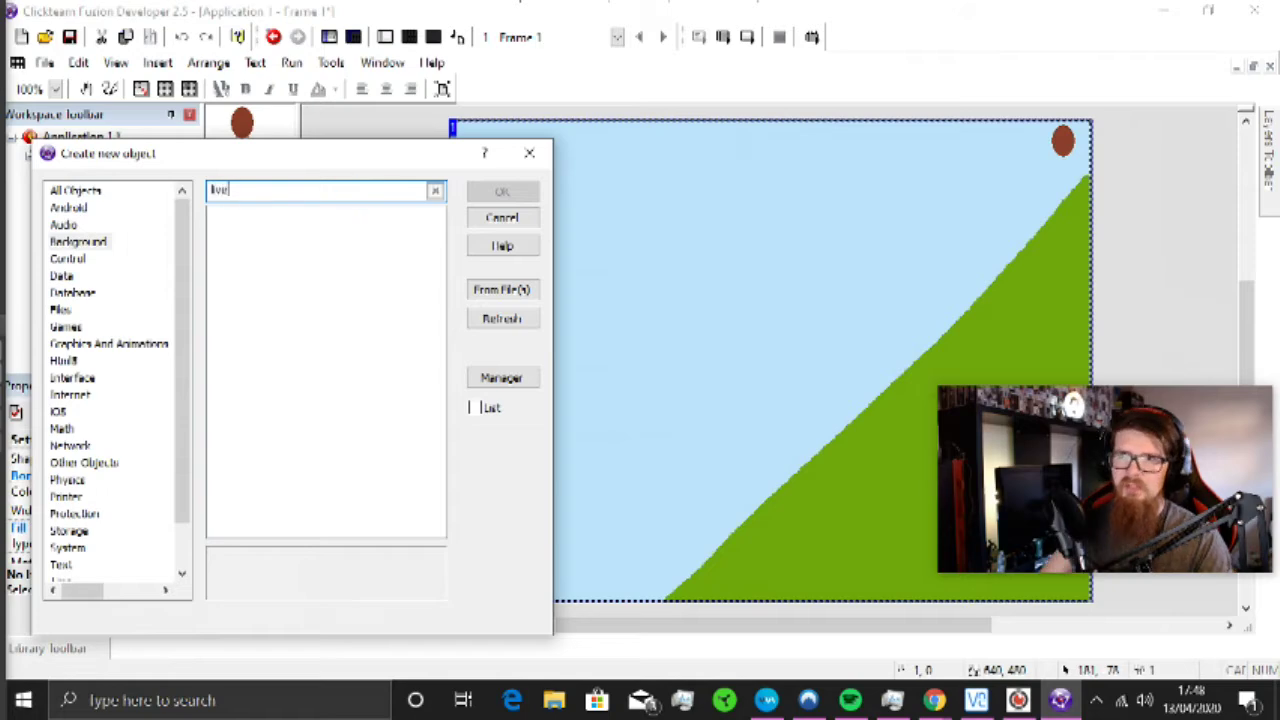
type("s")
left_click(80, 191)
left_click(244, 235)
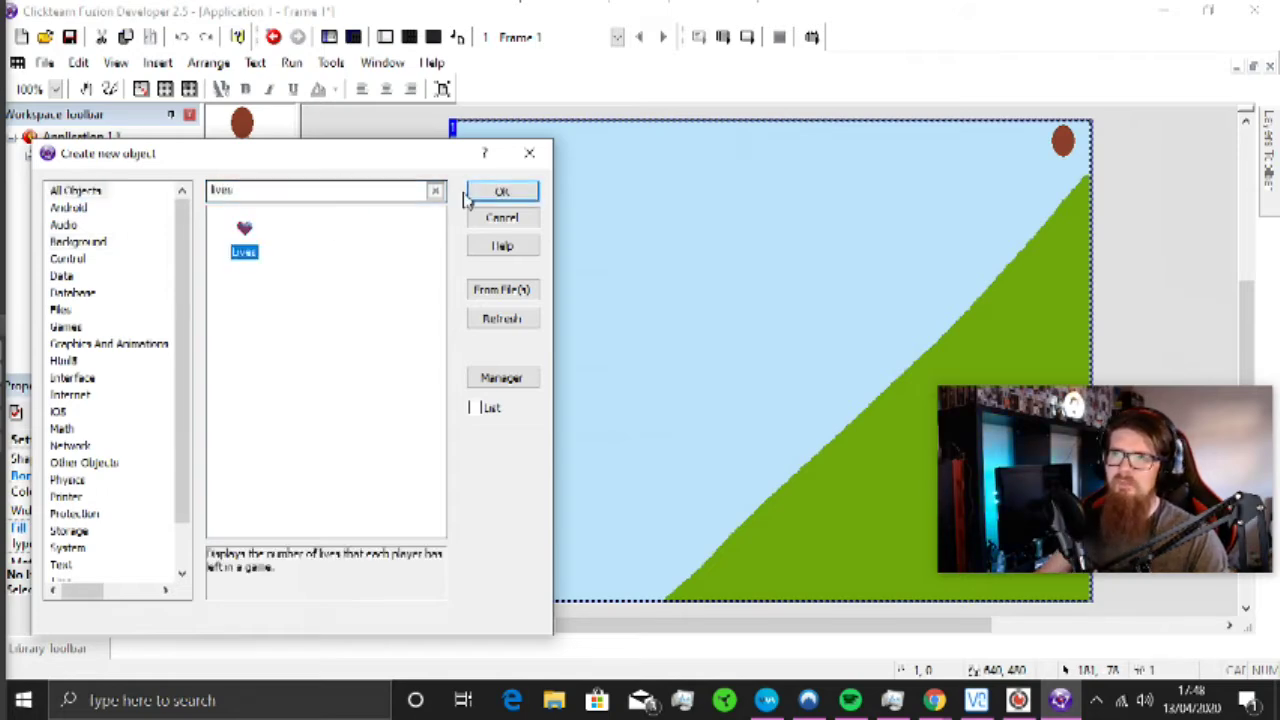
left_click(501, 191)
left_click(469, 140)
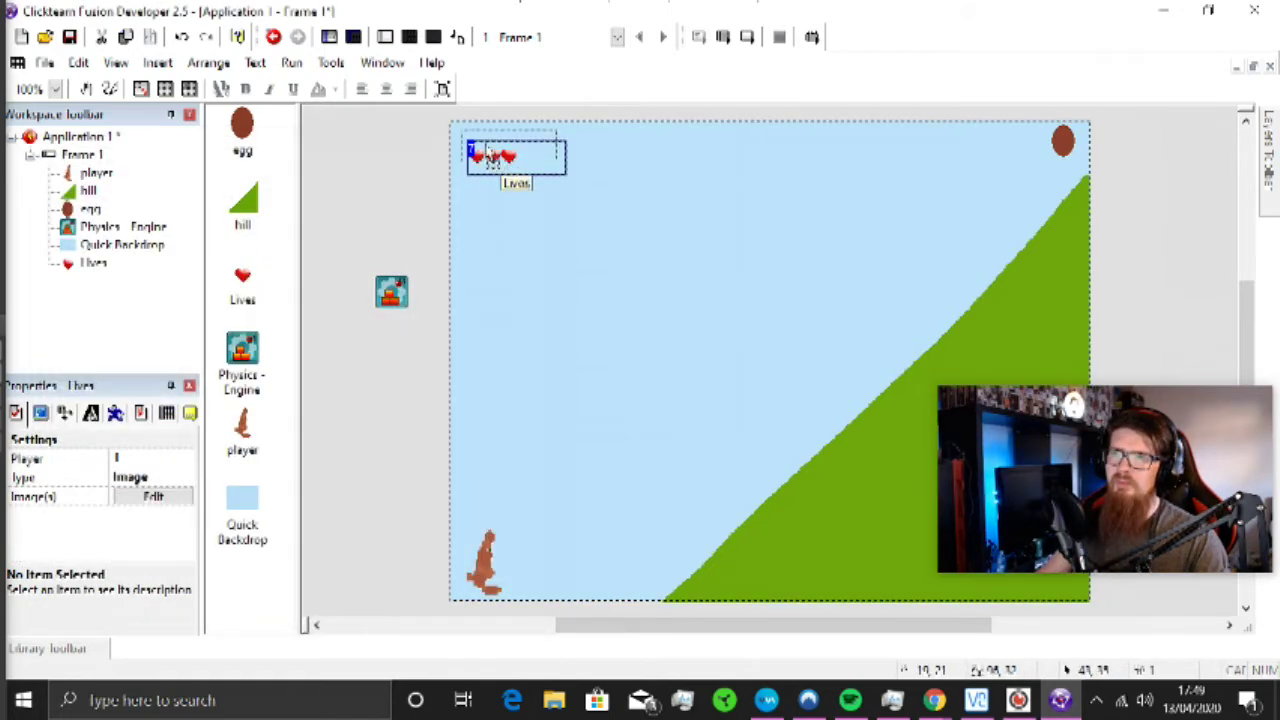
left_click(551, 200)
Step: Insert a Score object and place it near the frame's upper edge, to the left of the egg
right_click(338, 168)
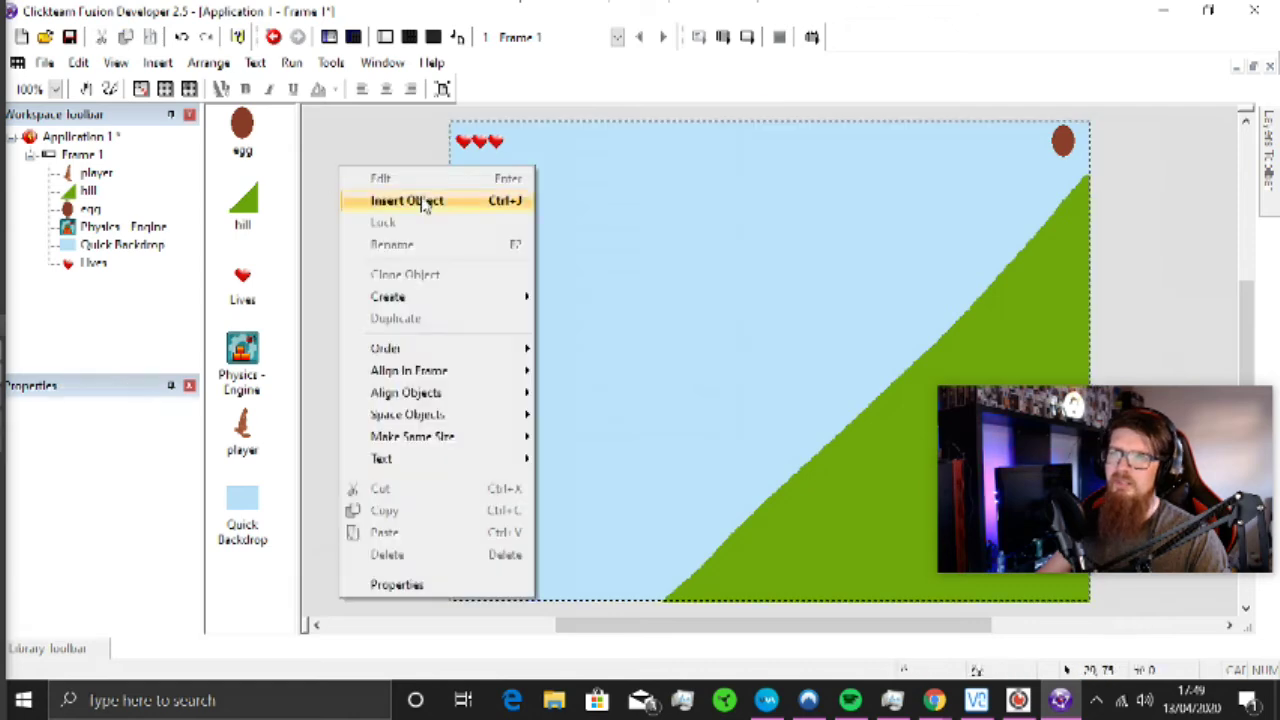
left_click(400, 200)
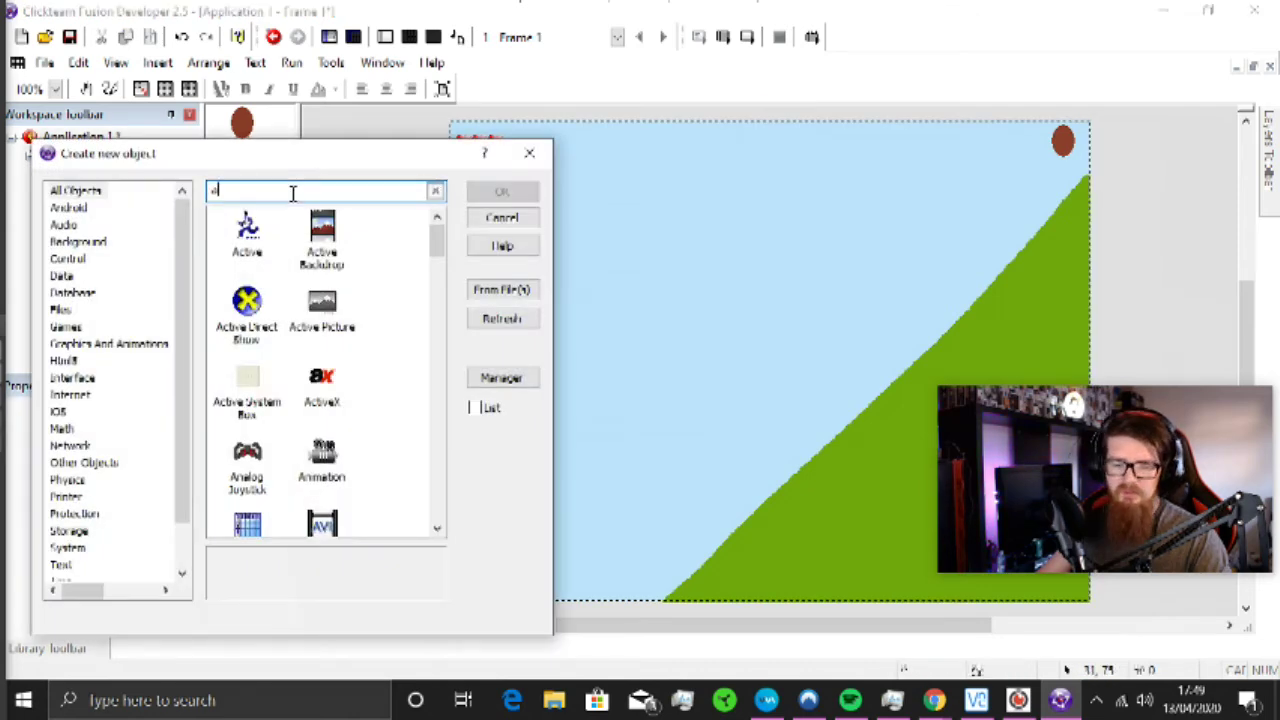
type("sc")
left_click(394, 303)
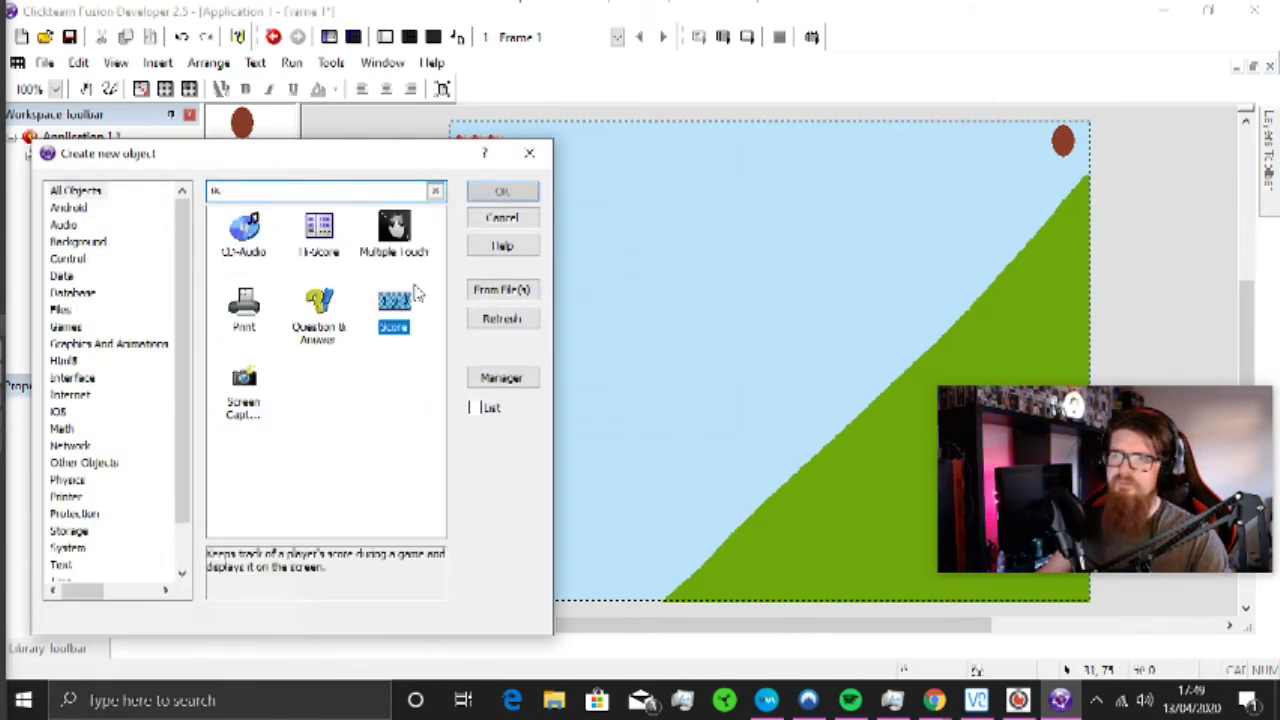
left_click(476, 193)
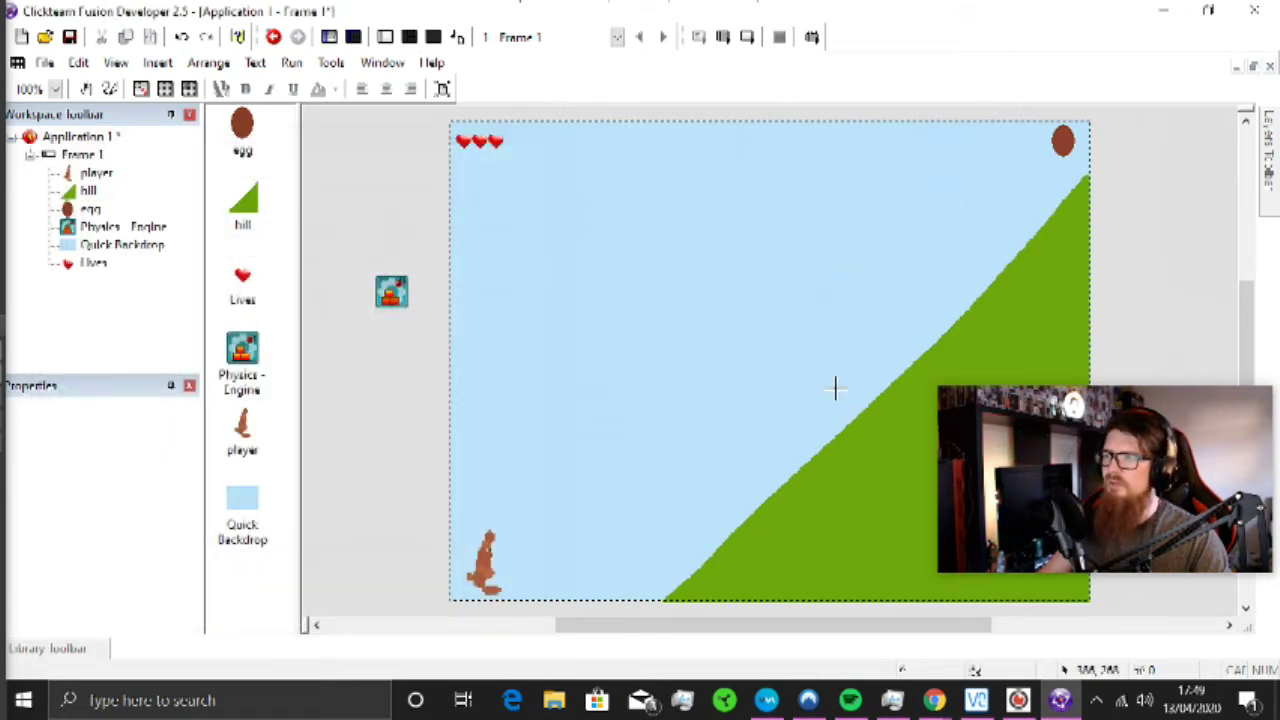
left_click(886, 143)
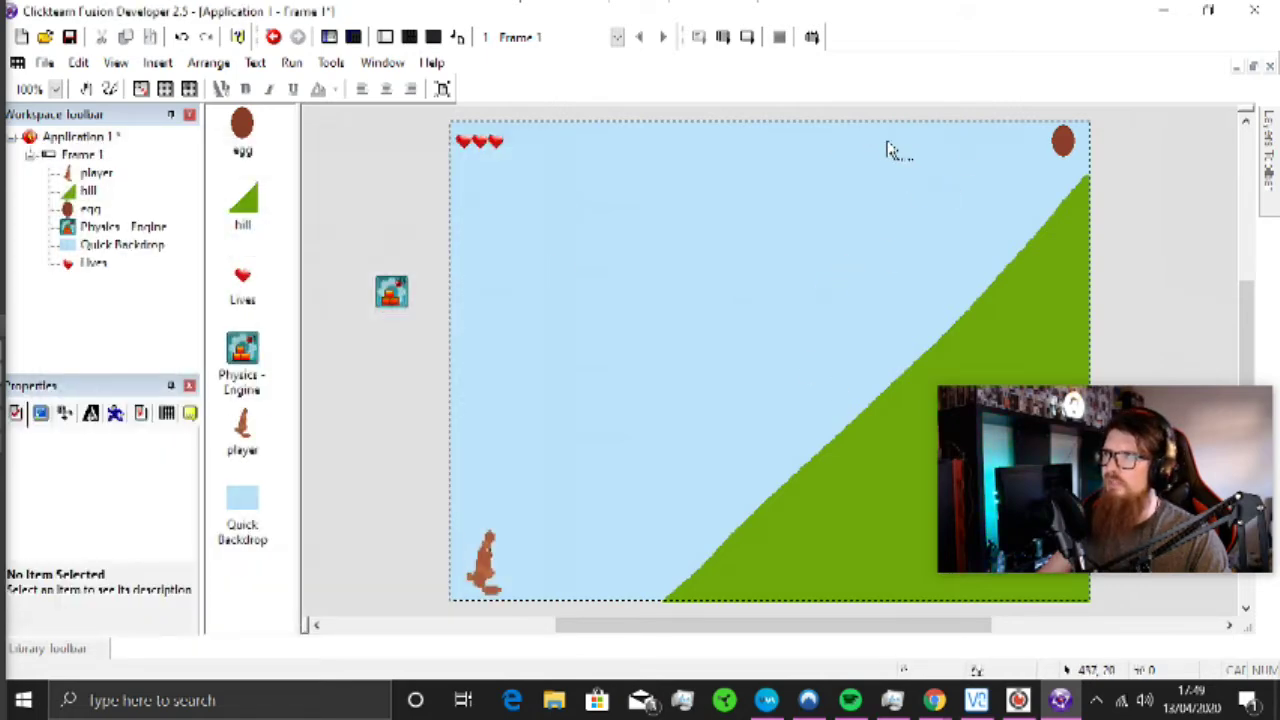
left_click(889, 150)
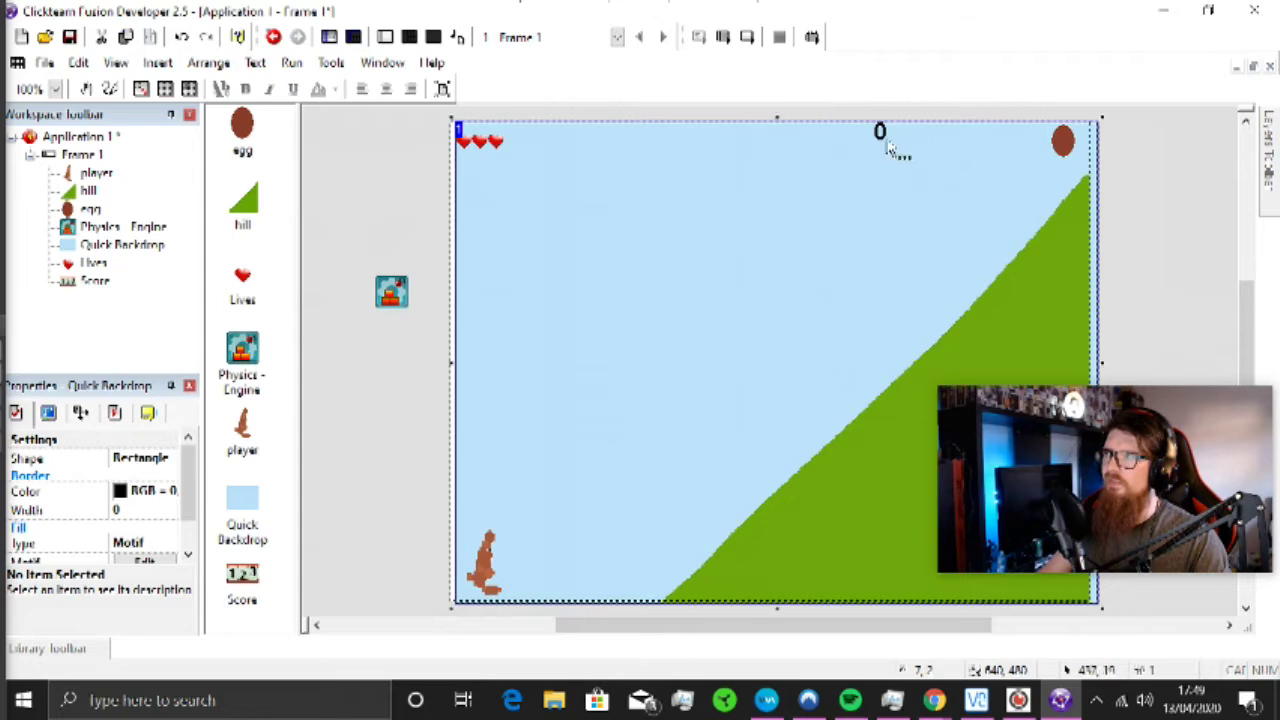
left_click(886, 145)
Step: Nudge the sky backdrop back to position 0, 0 so it fills the frame, and lock it in place
left_click(960, 157)
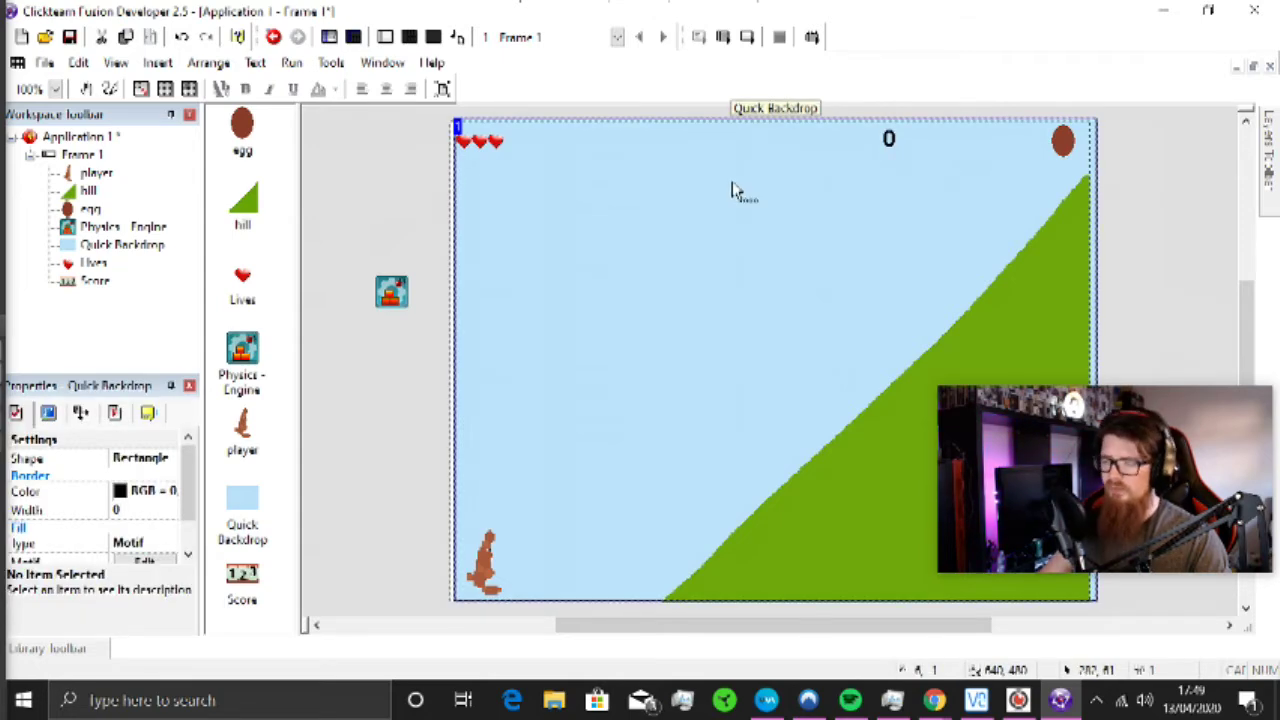
key("Left")
key("Left")
key("Left")
key("Left")
key("Left")
key("Left")
key("Up")
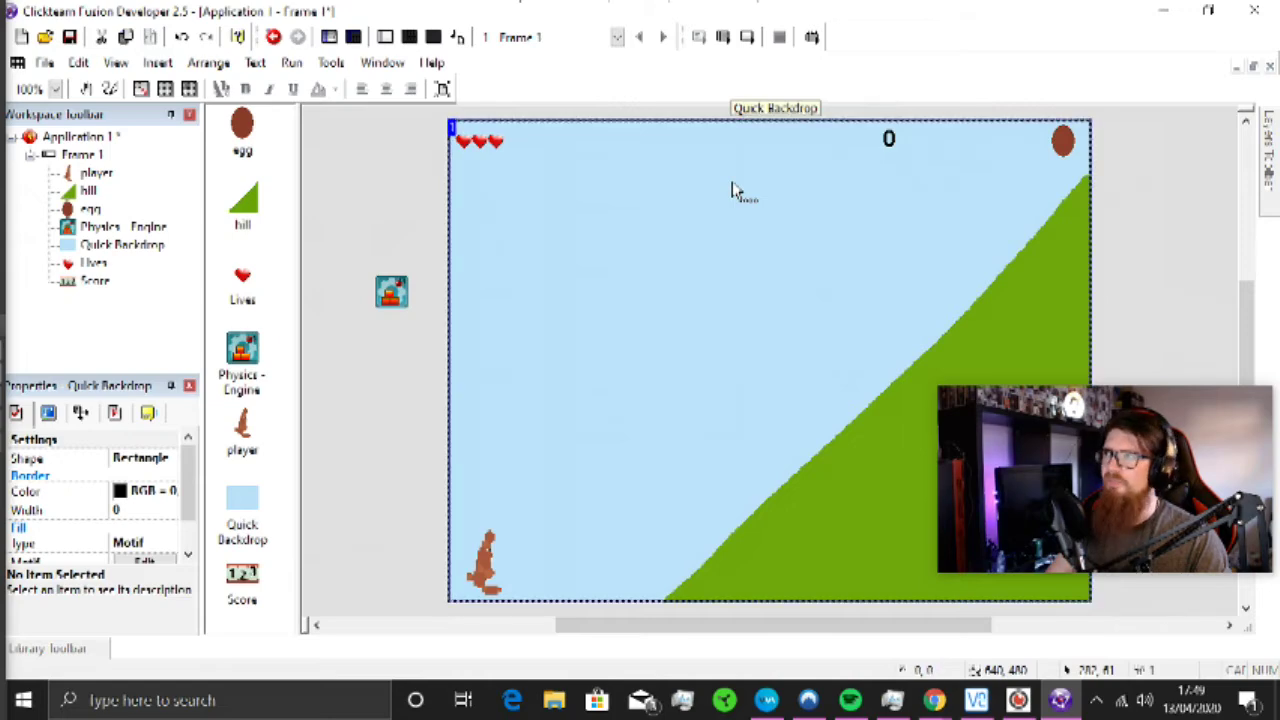
left_click(1125, 208)
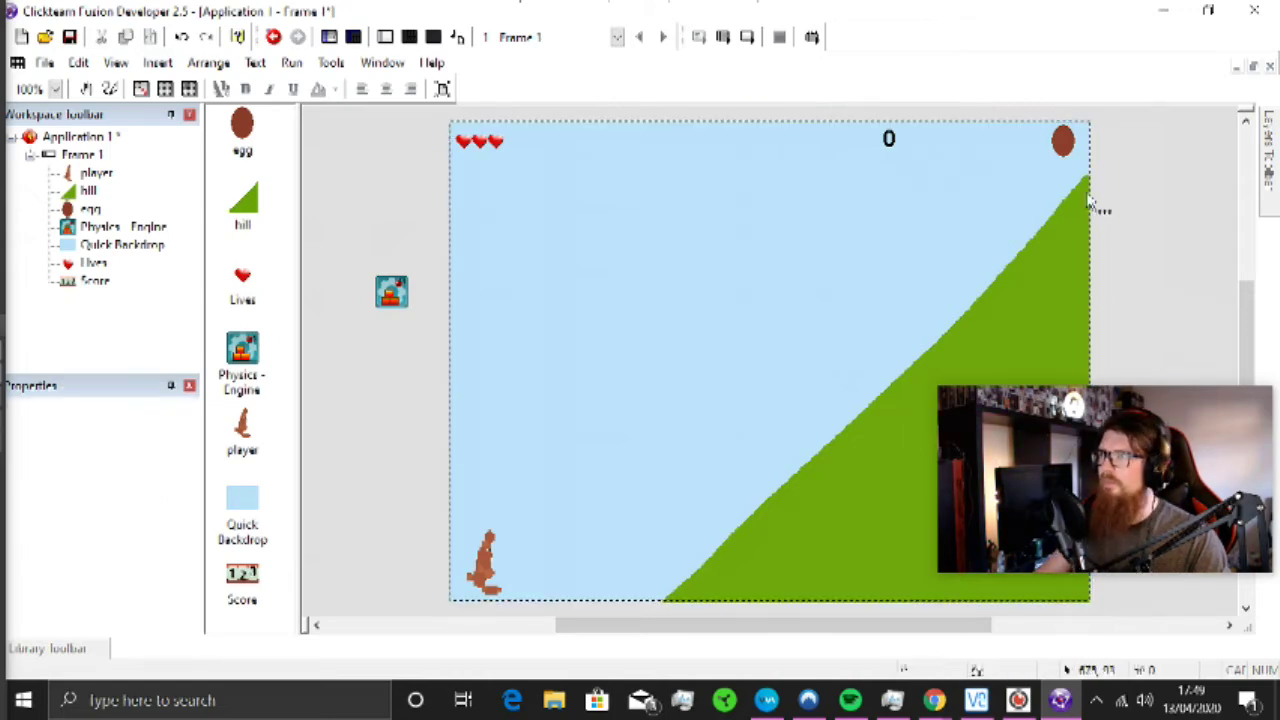
right_click(883, 192)
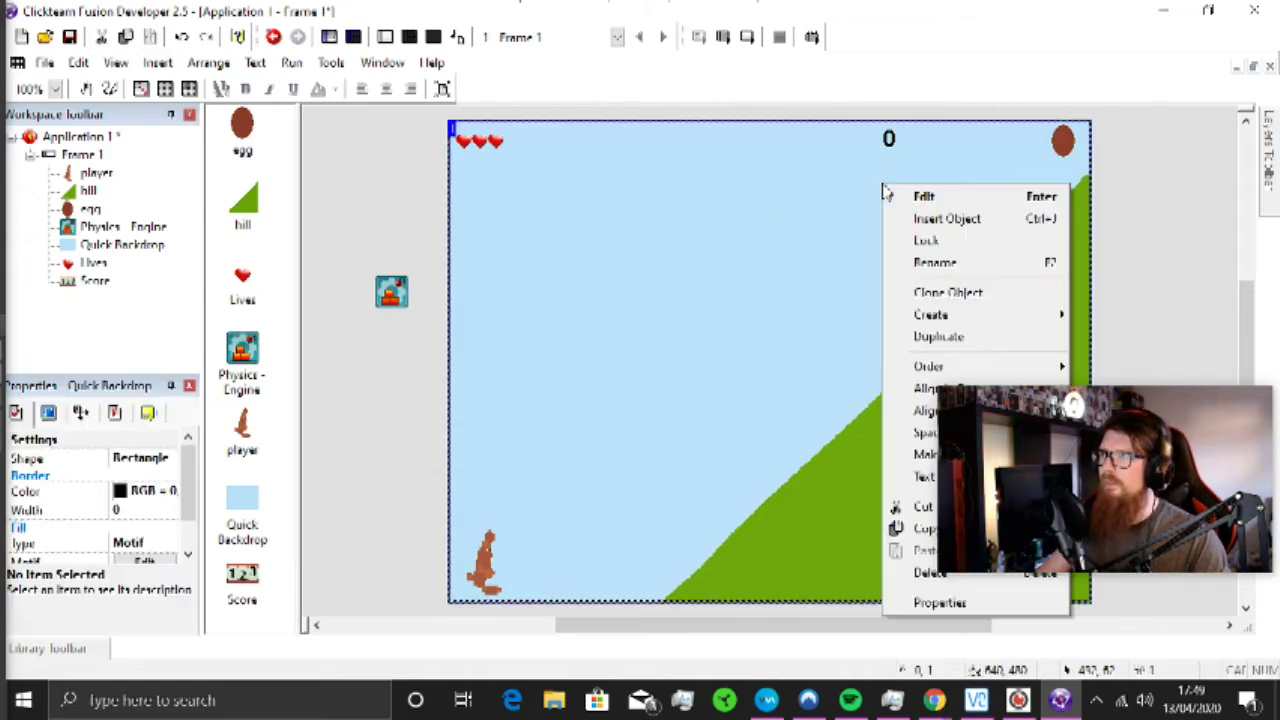
left_click(925, 240)
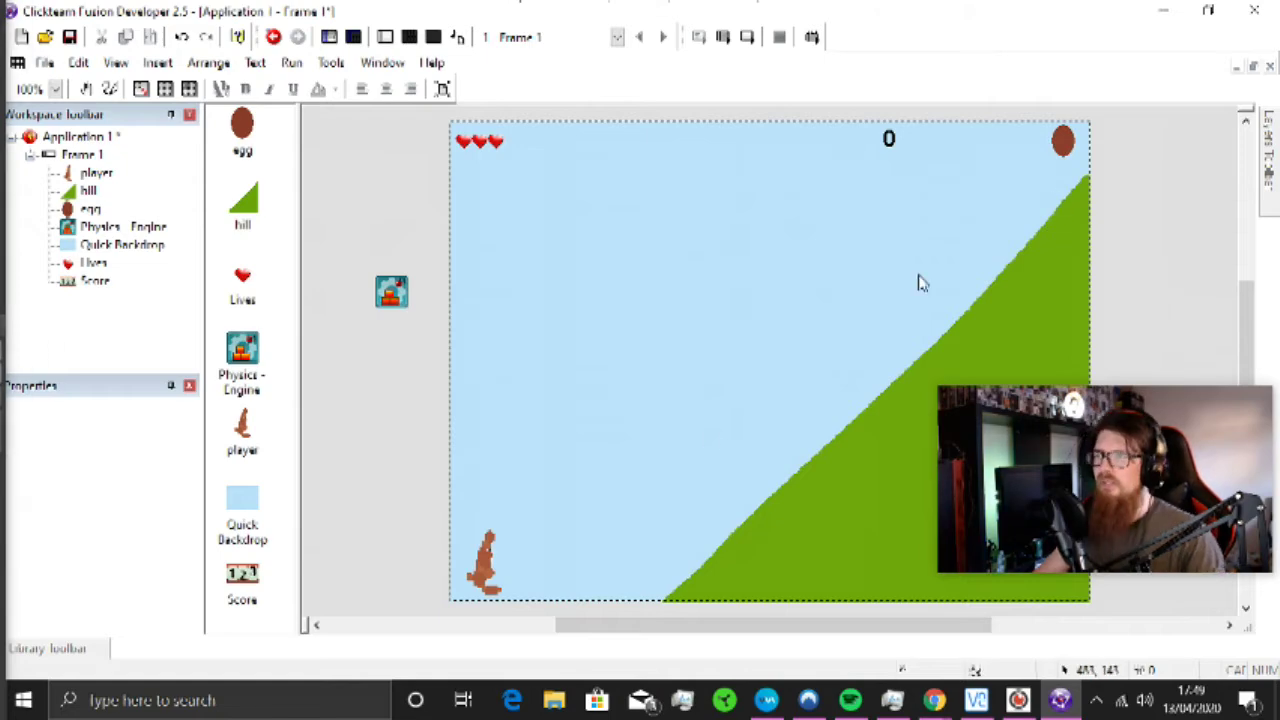
Step: Nudge the player object down and to the right to position 7, 407 in the frame's lower-left corner
left_click(486, 565)
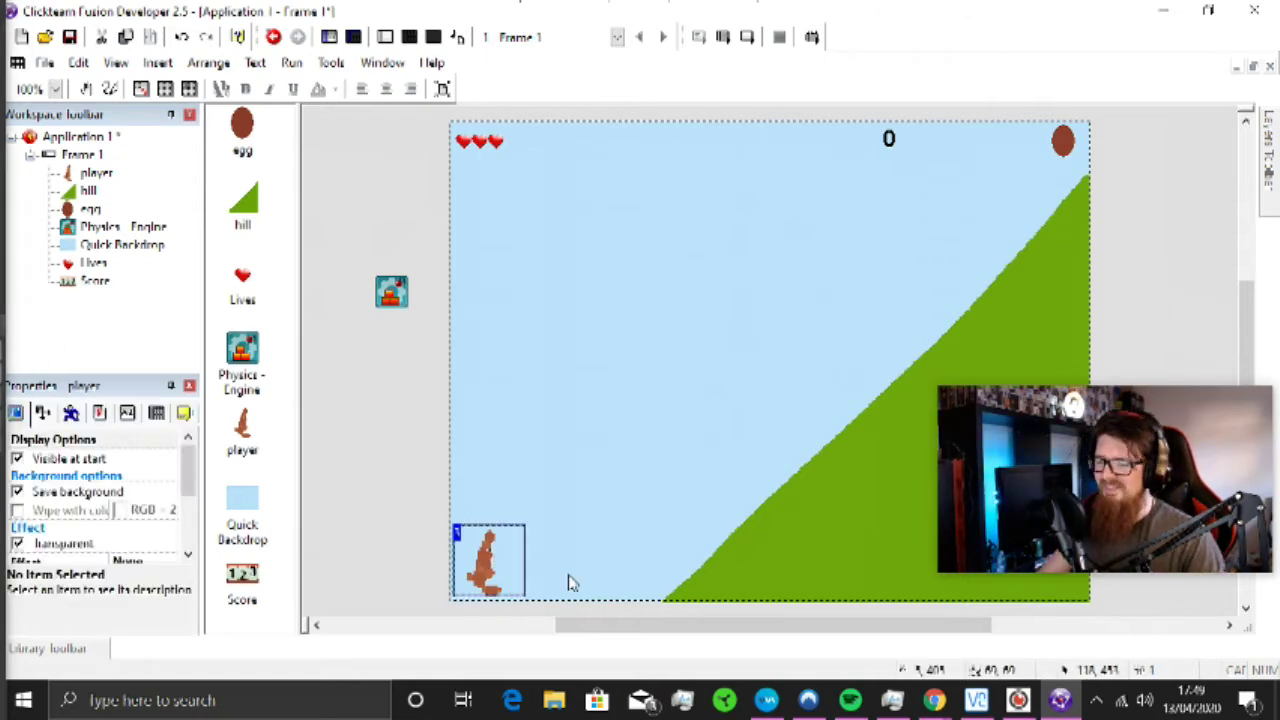
key("Down")
key("Down")
key("Right")
key("Right")
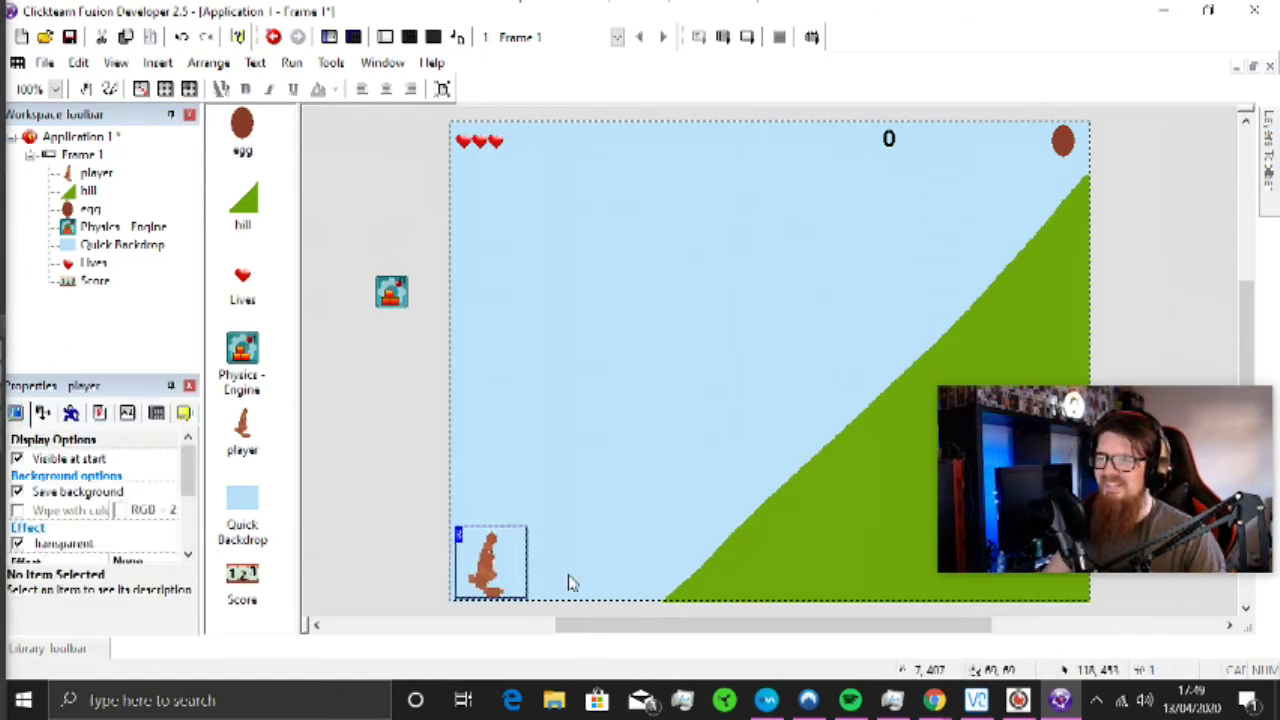
left_click(1153, 279)
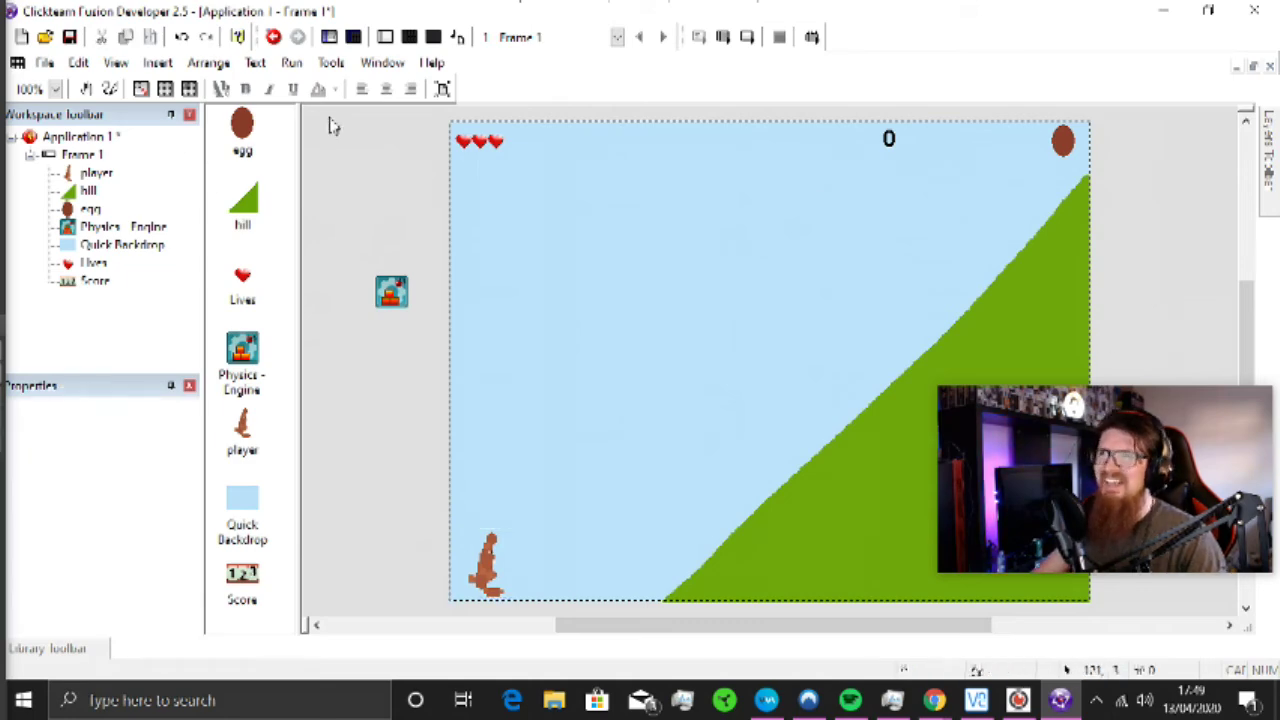
Step: Clone the egg with 2 rows and 1 column, and move the clone outside the frame's right edge
right_click(1058, 148)
left_click(1090, 168)
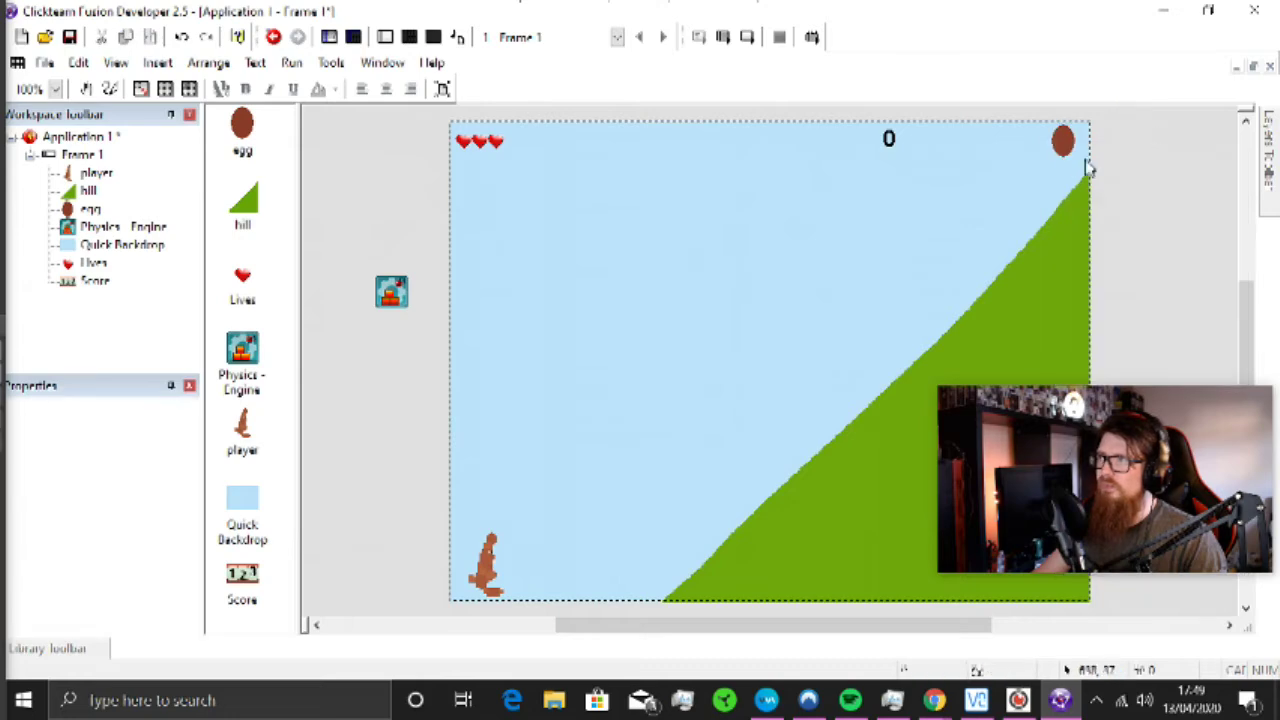
right_click(1064, 146)
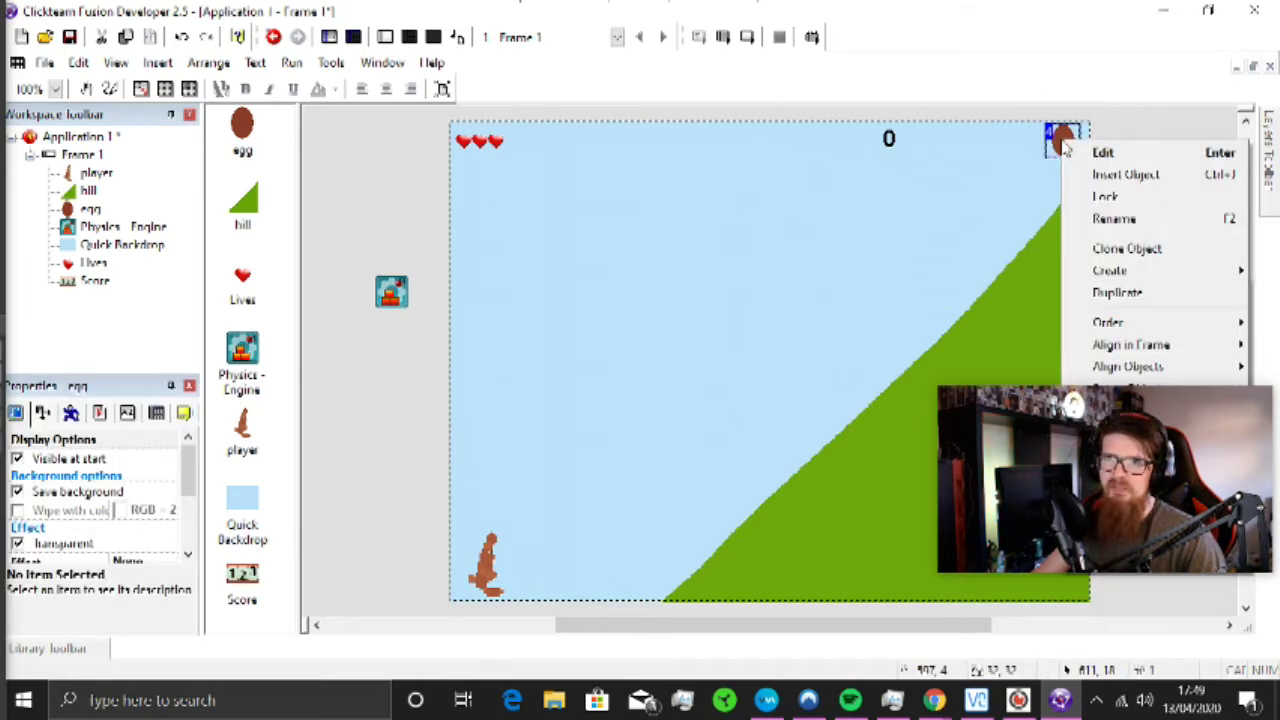
left_click(1158, 248)
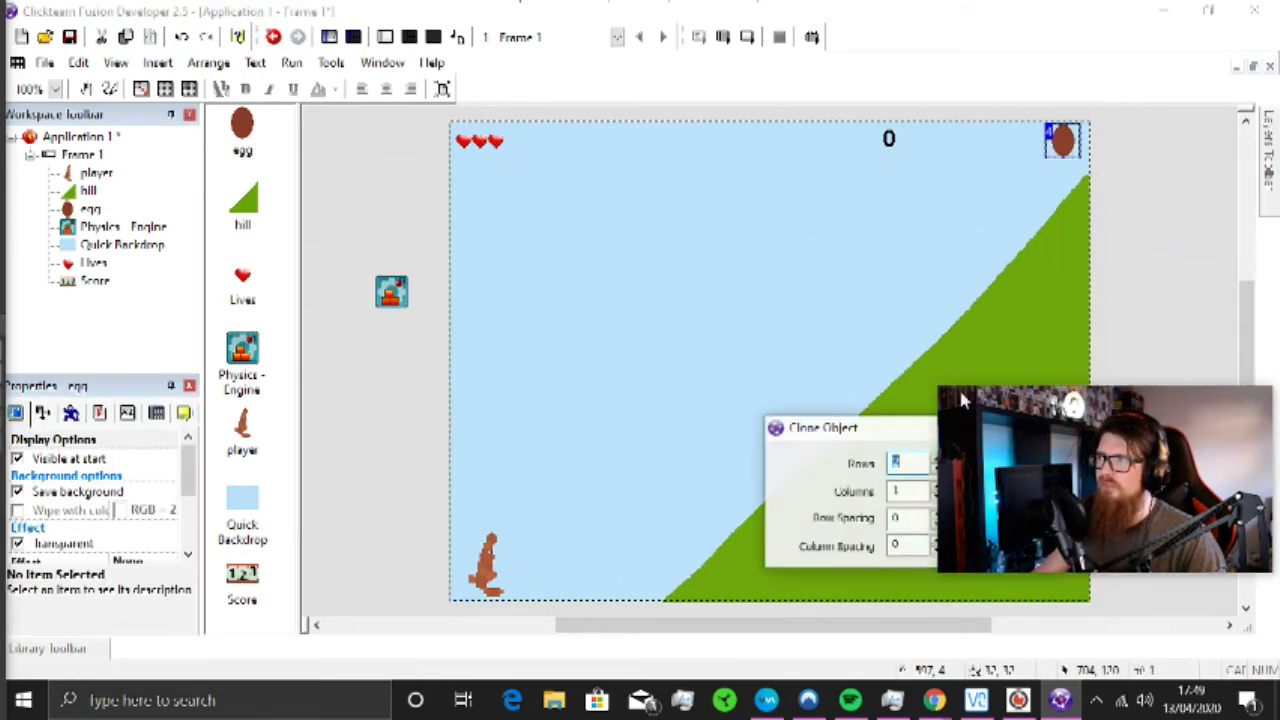
type("2")
key("Return")
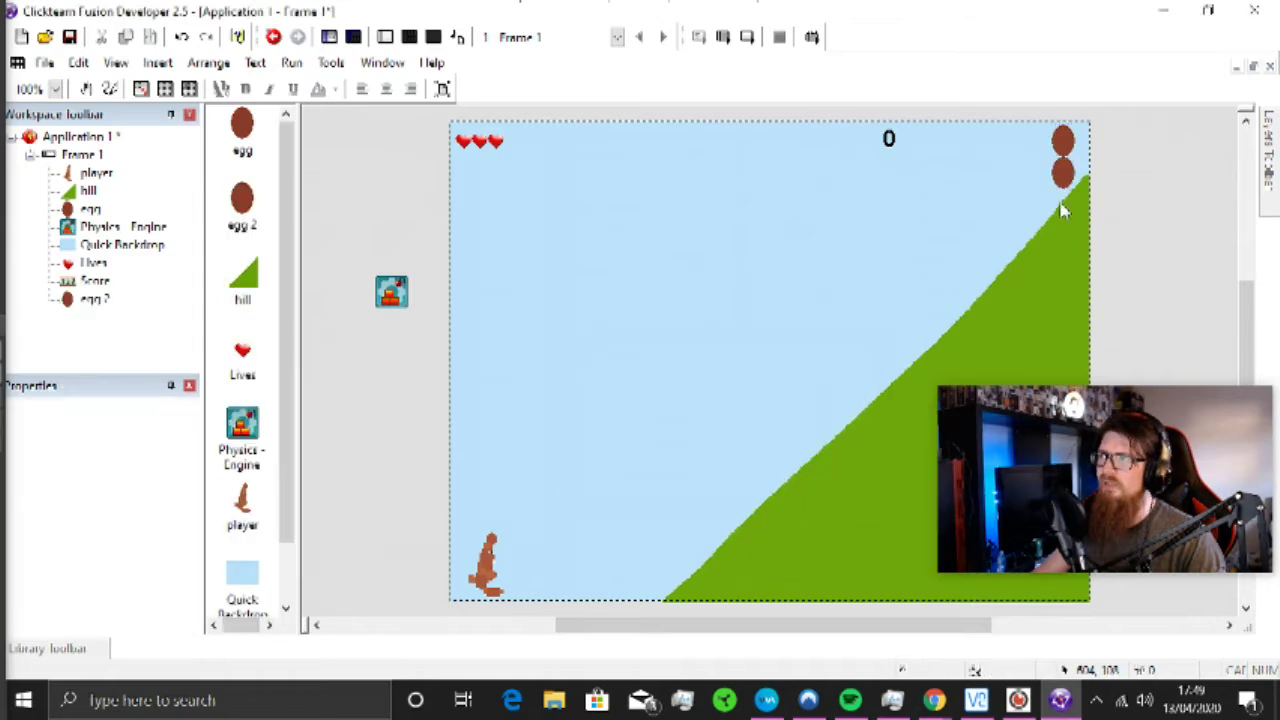
left_click_drag(1064, 174, 1136, 150)
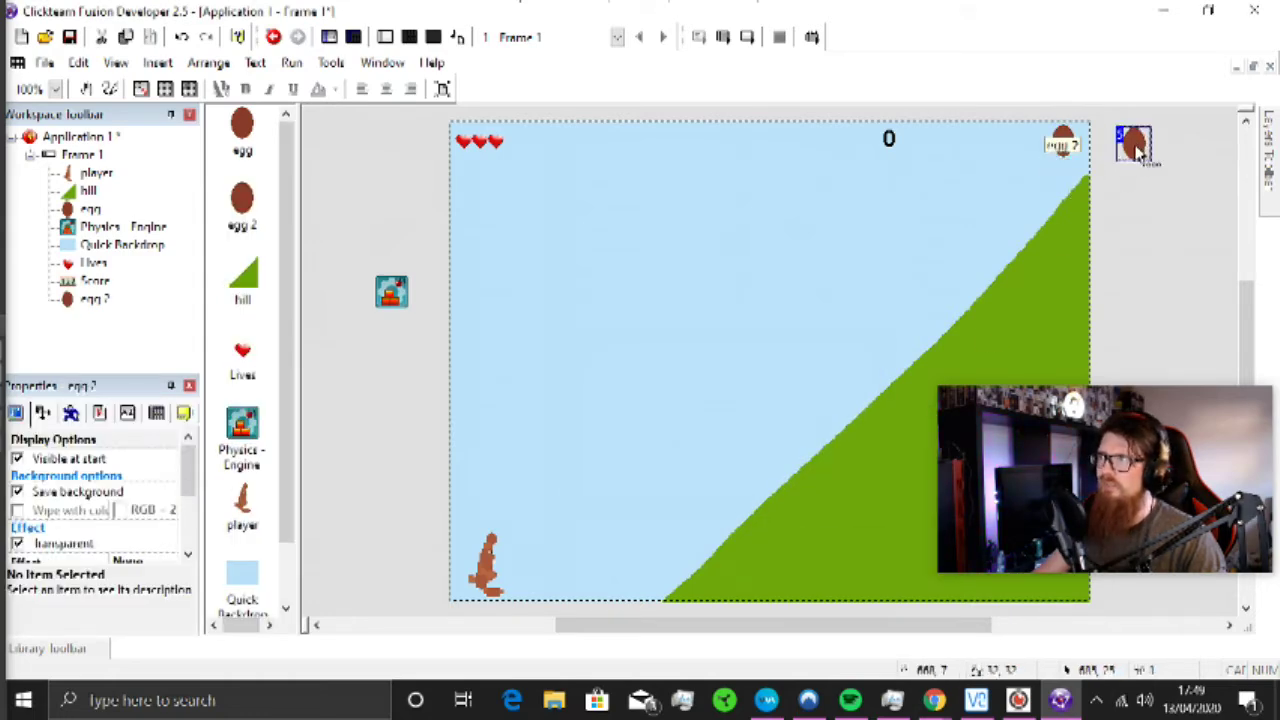
Step: Open the cloned egg's image for editing and fill the egg shape with a different palette colour
double_click(1138, 146)
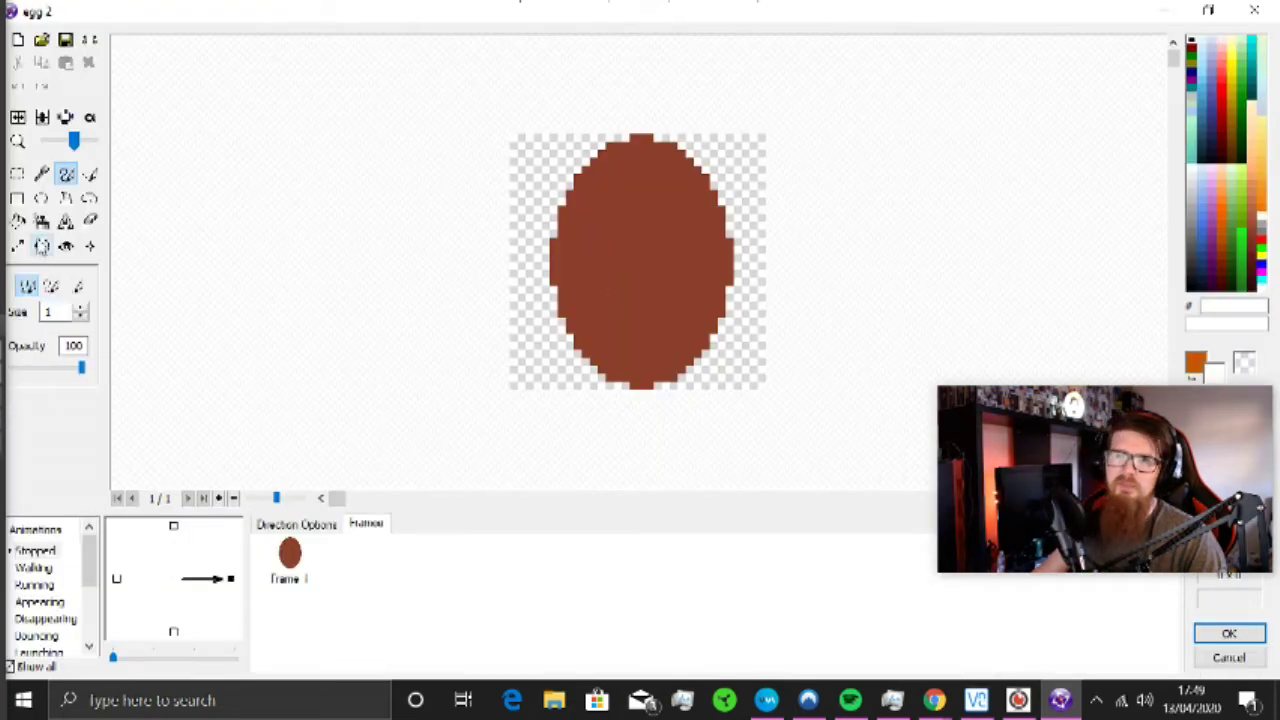
left_click(18, 221)
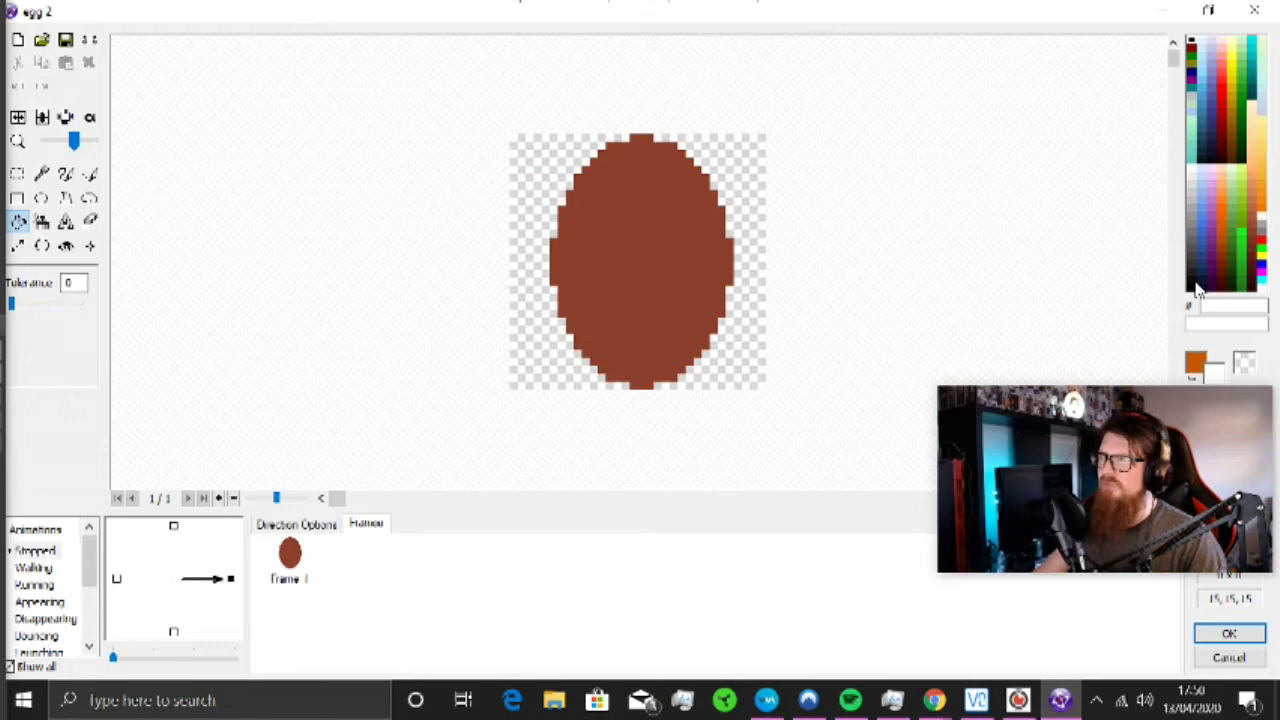
left_click(1213, 231)
left_click(691, 254)
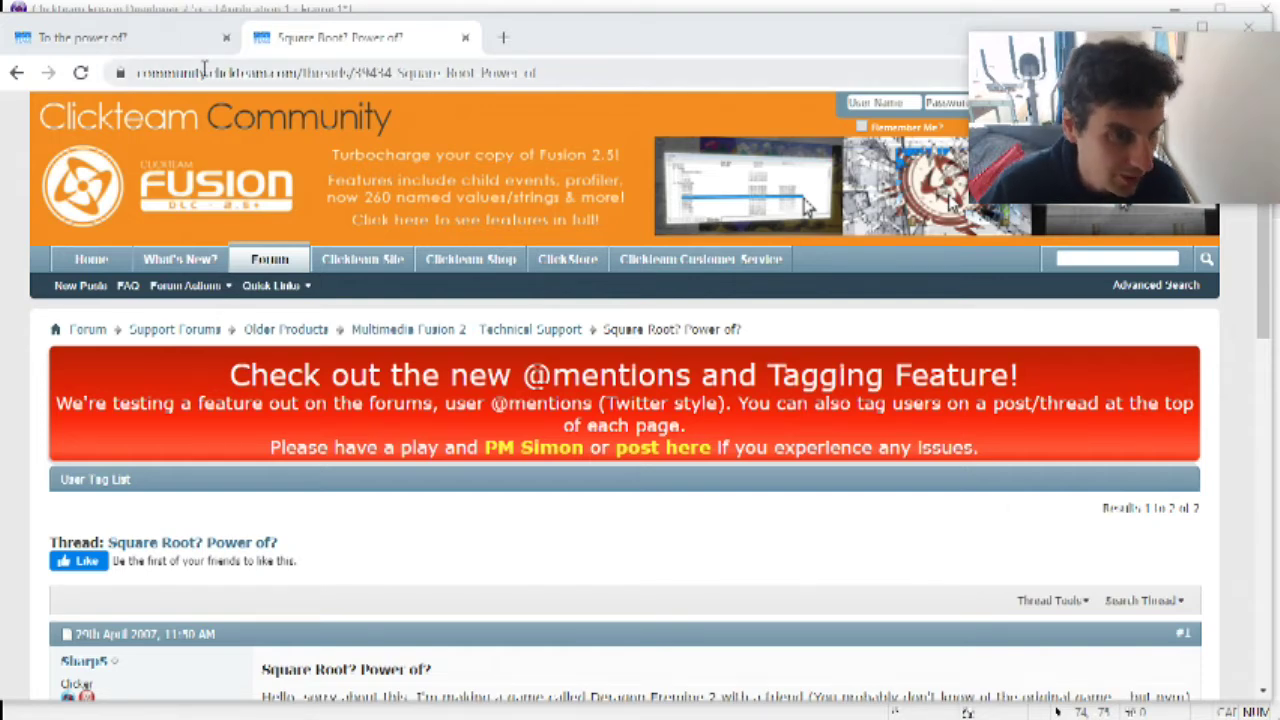
Step: Examine the square root and power syntax in the forum thread's reply, enlarged to 200%, and switch back to Clickteam Fusion
scroll(462, 190, "down", 3)
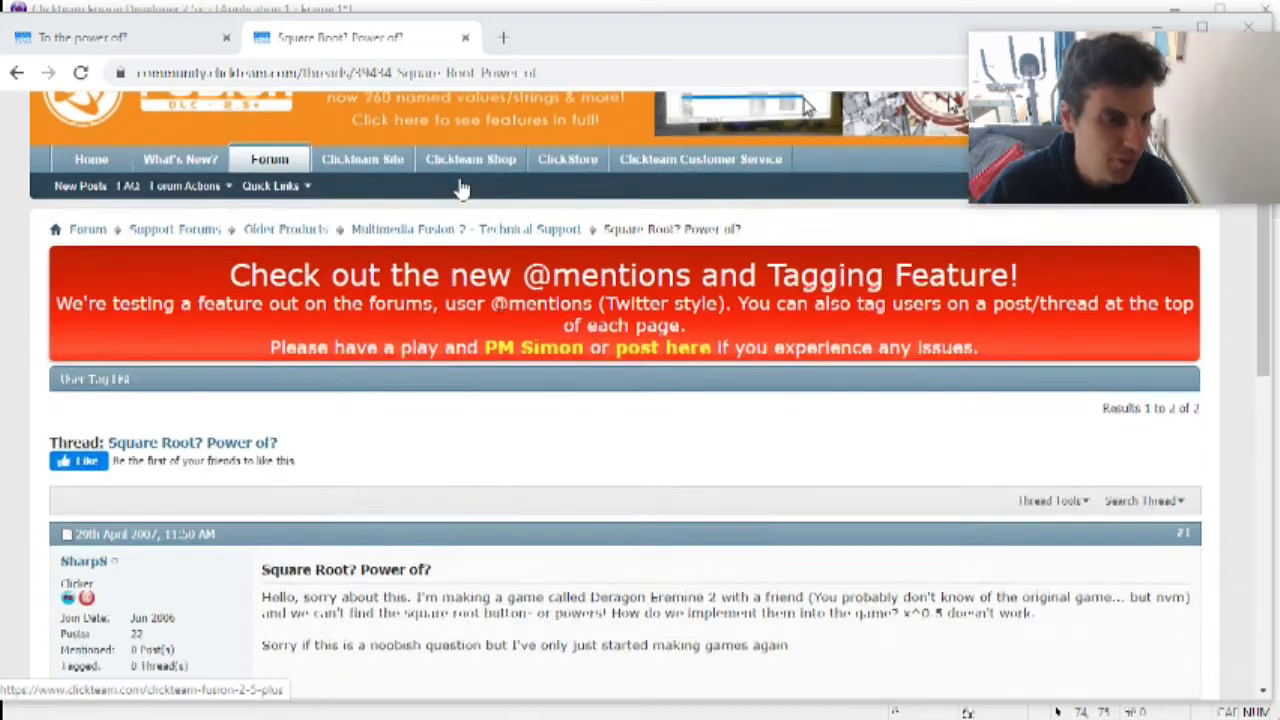
scroll(460, 338, "down", 1)
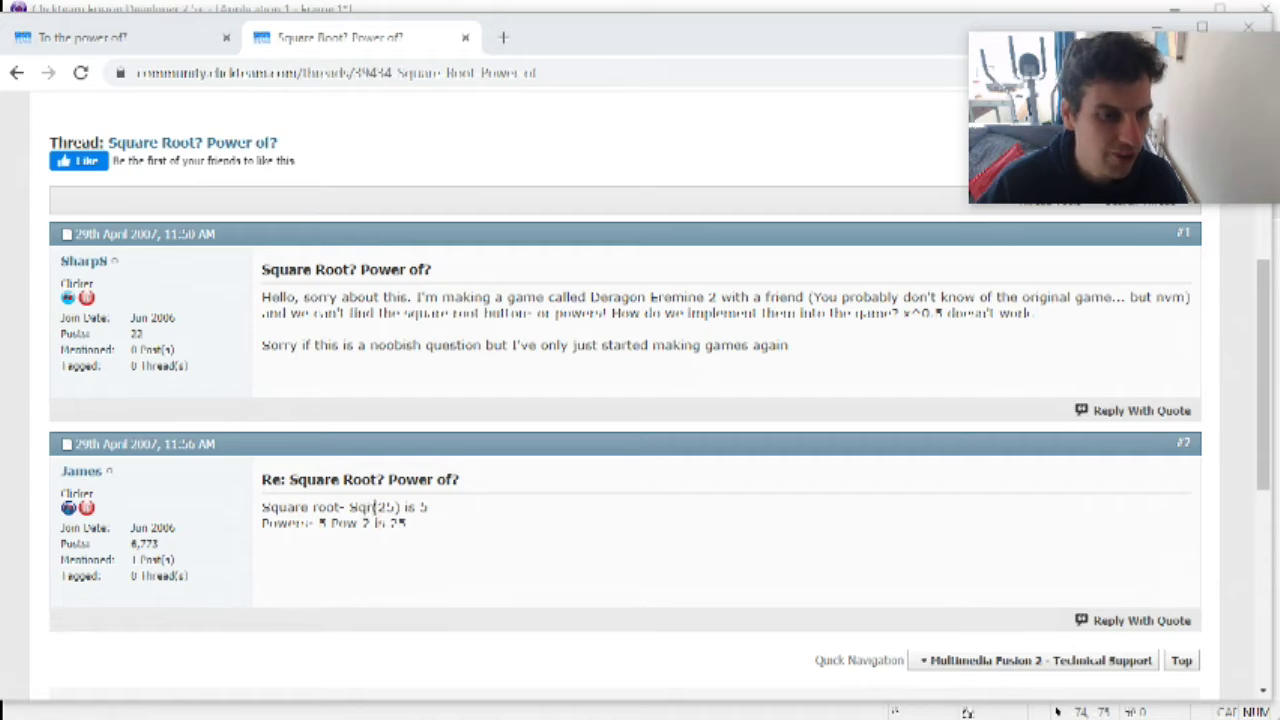
left_click_drag(400, 508, 357, 509)
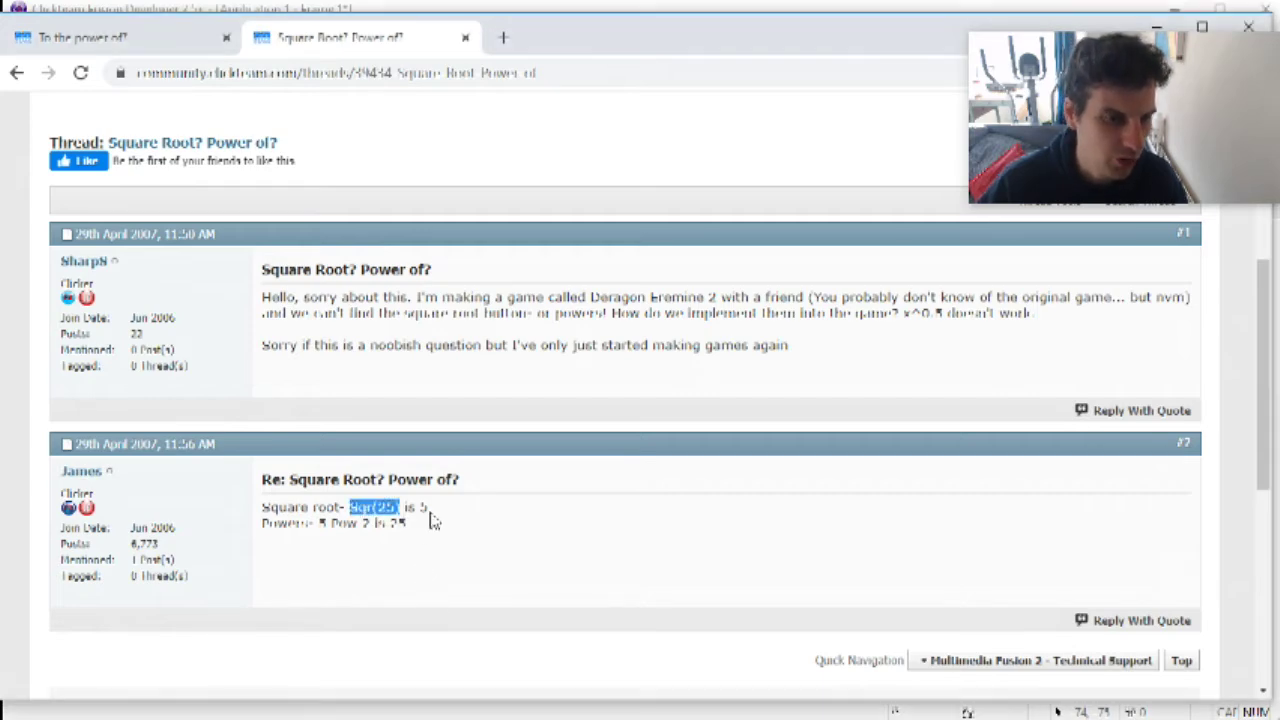
scroll(435, 519, "up", 5, "ctrl")
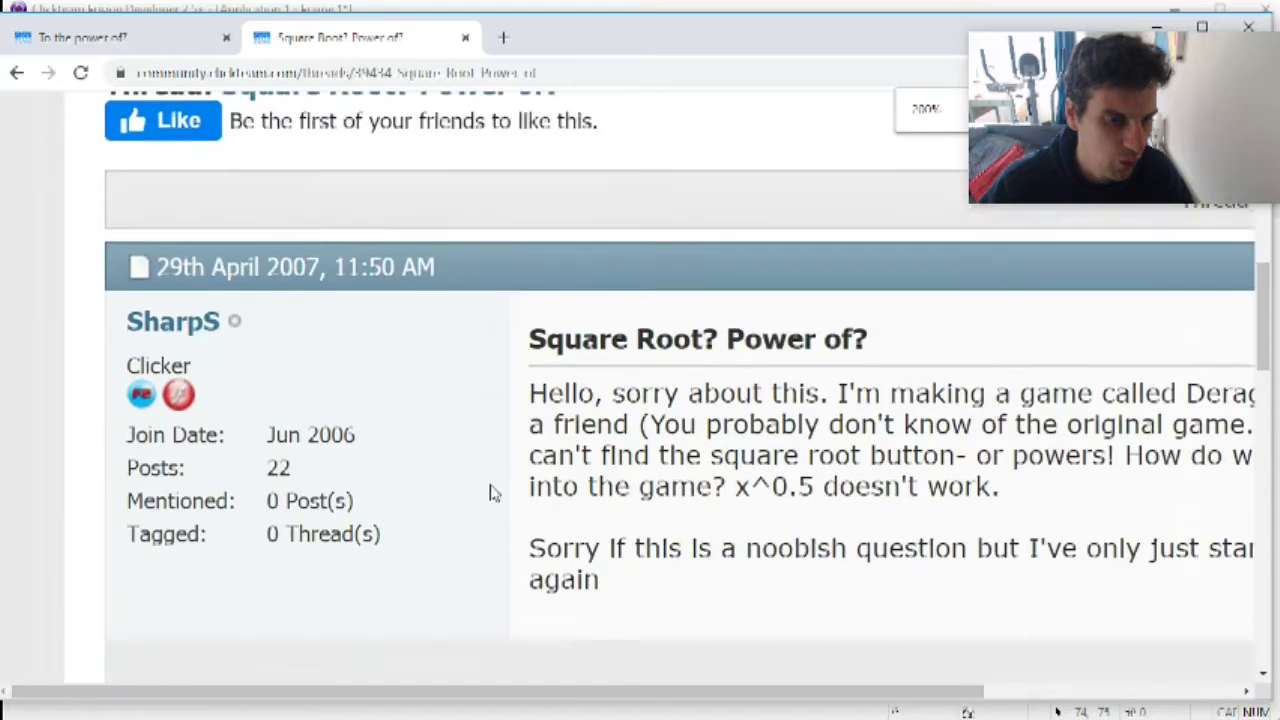
scroll(738, 453, "down", 2)
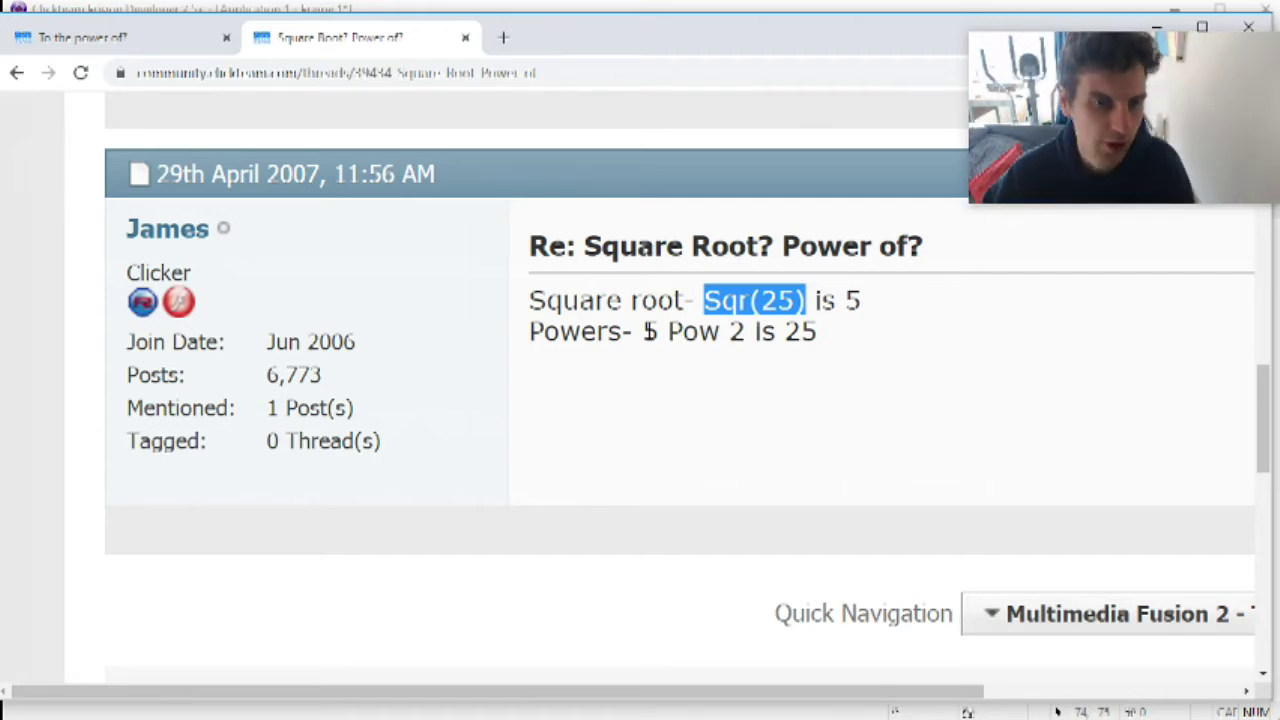
left_click(590, 10)
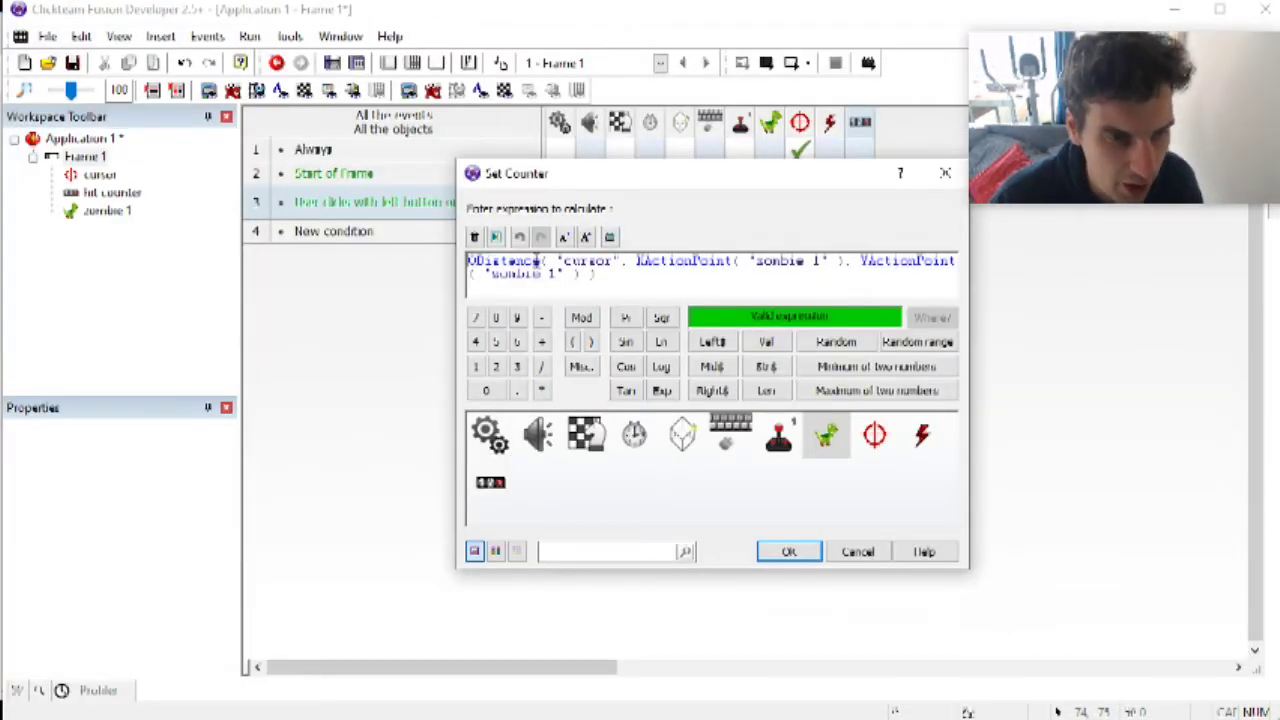
Step: In the Set Counter expression, subtract the distance from a bracketed term containing the width of zombie 1 to the power of 2
type("()")
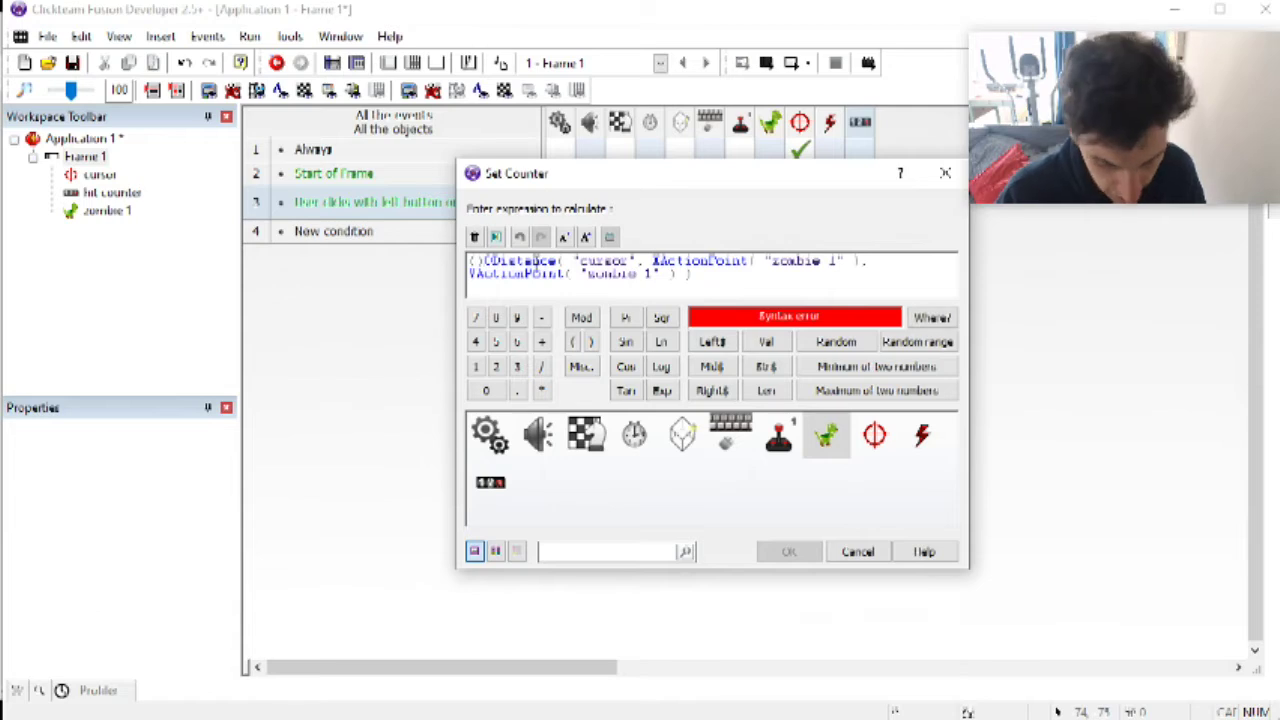
type("-")
key("Left")
key("Left")
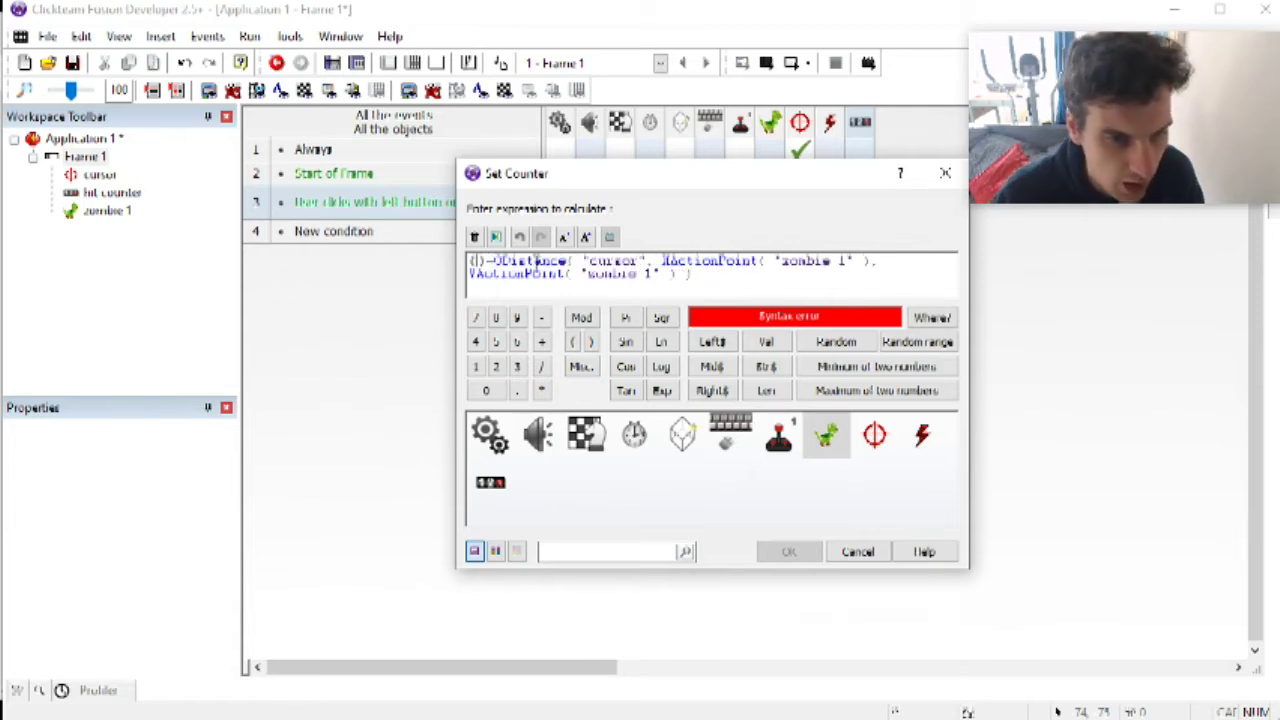
left_click(825, 440)
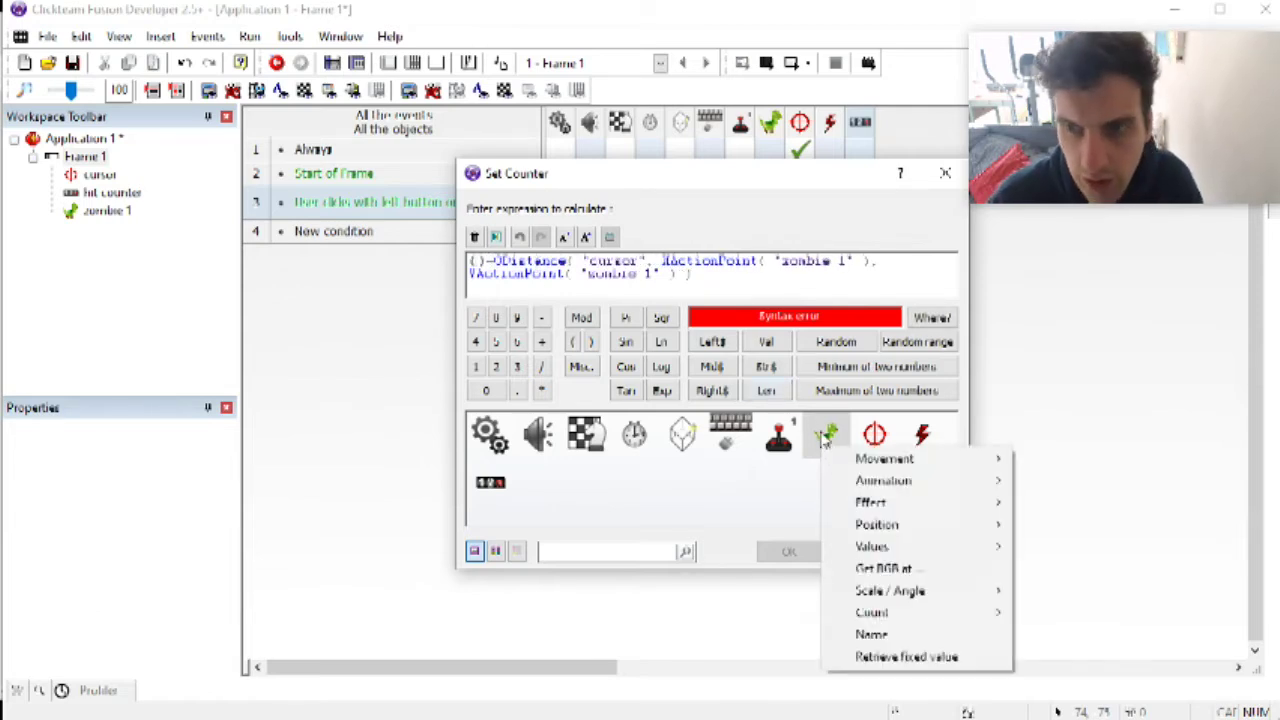
mouse_move(953, 490)
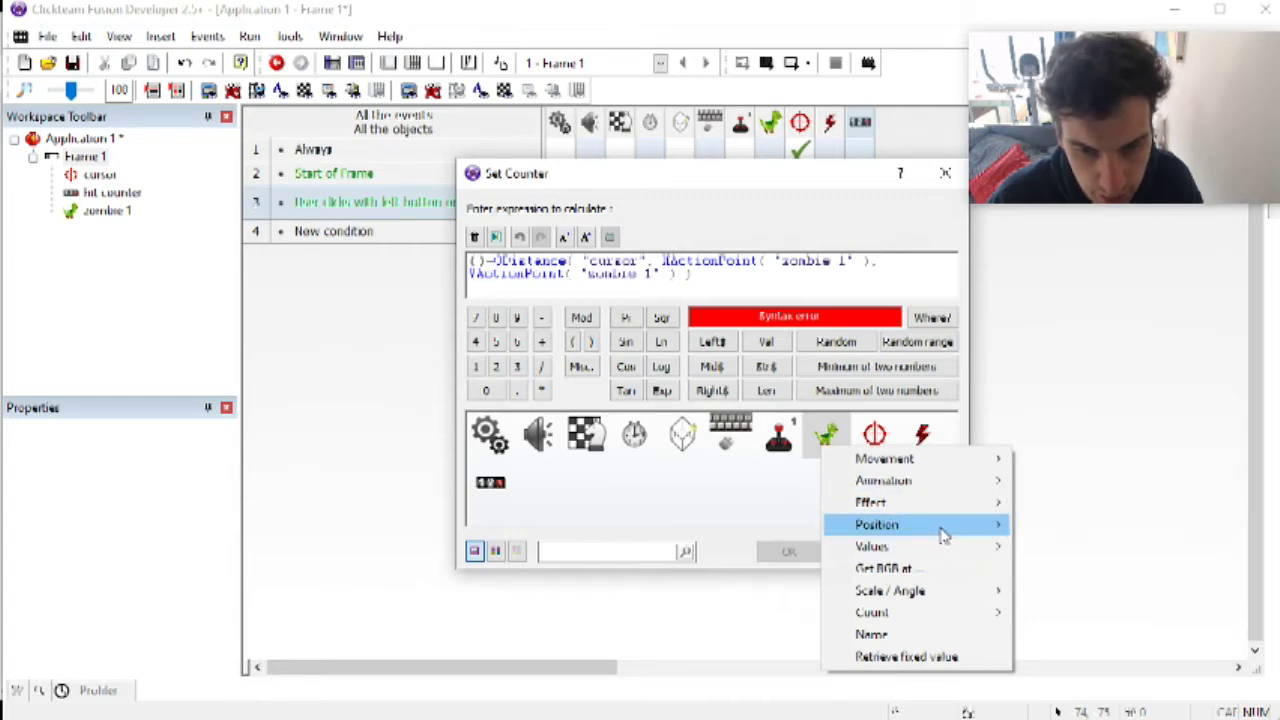
mouse_move(943, 528)
left_click(1110, 303)
type(")")
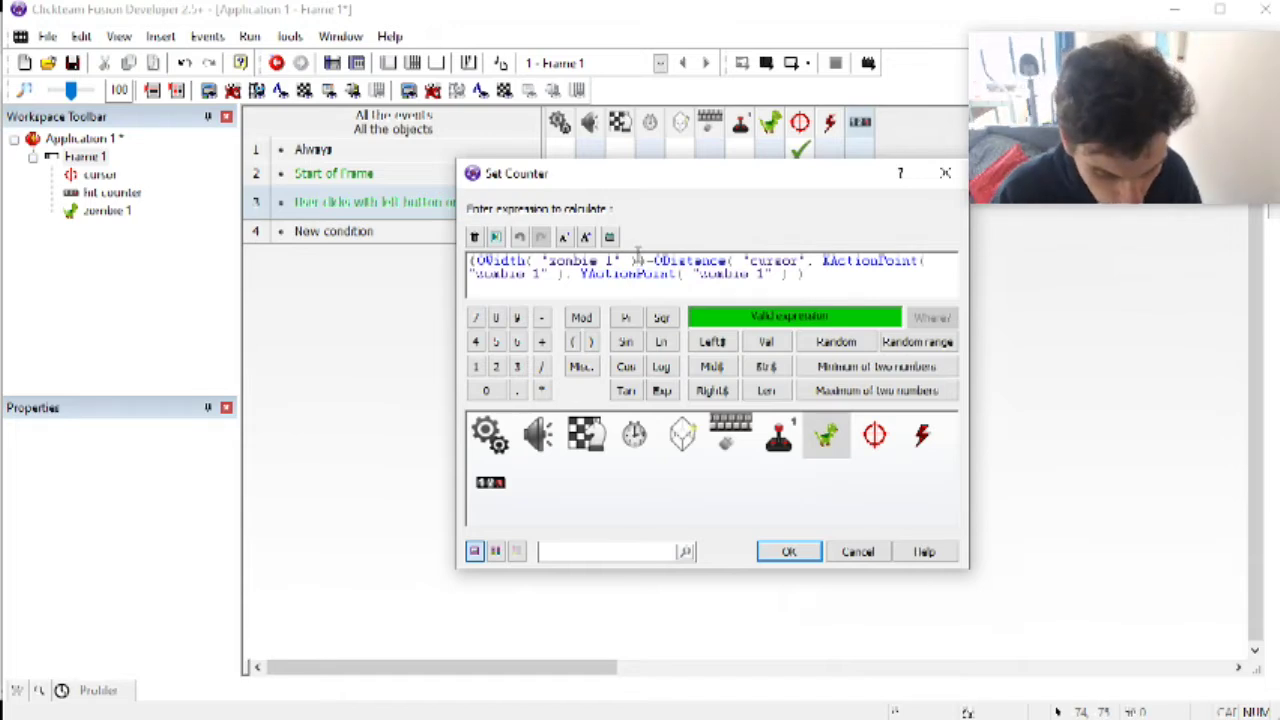
type(" pow 2)")
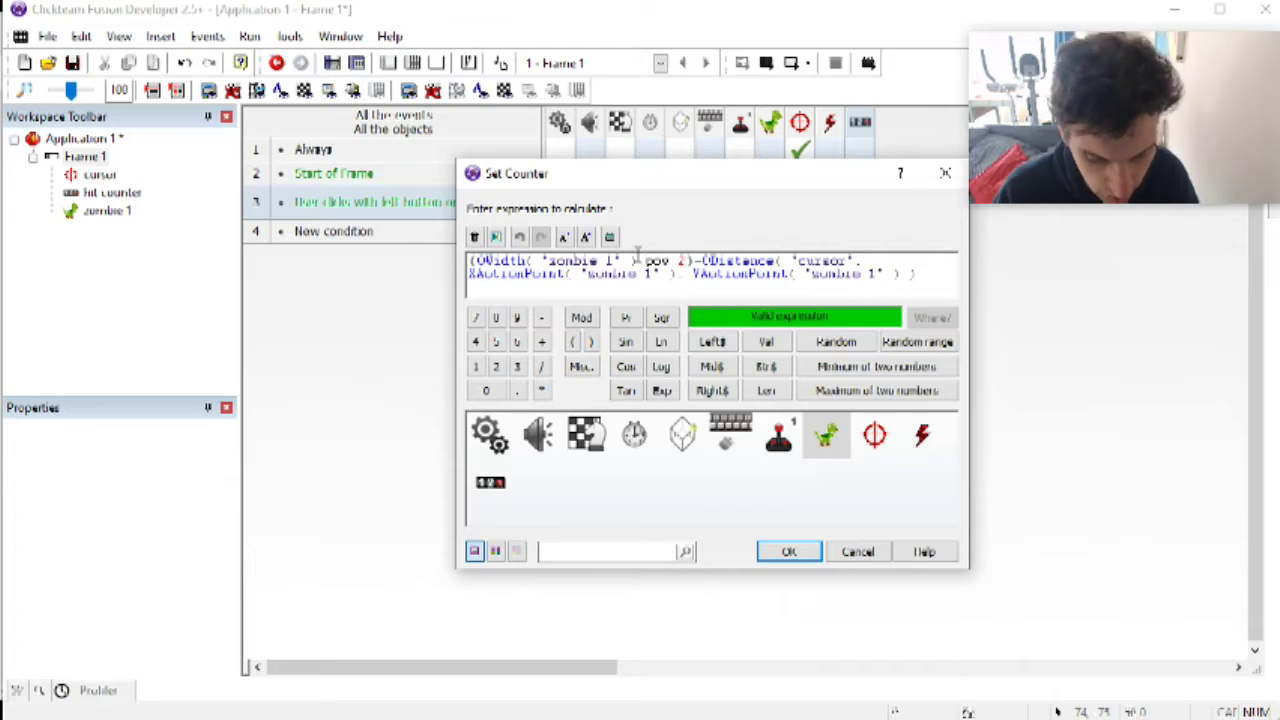
type(")")
key("Home")
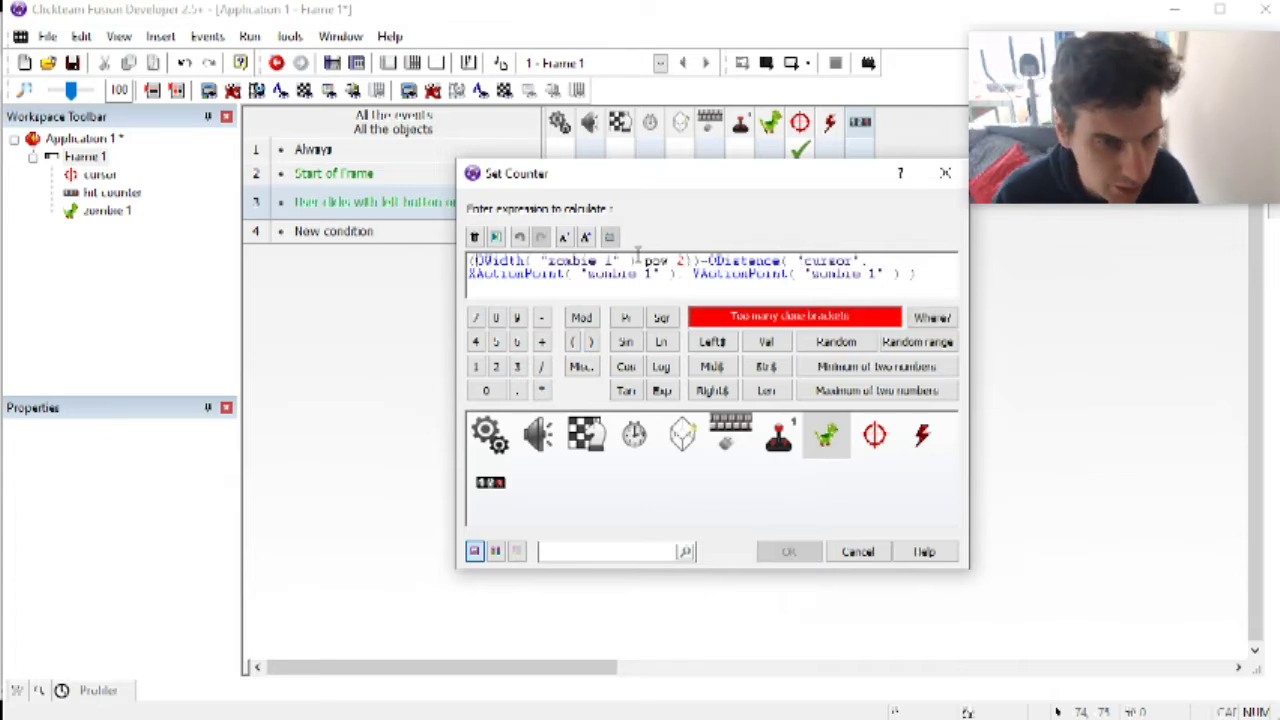
type("(")
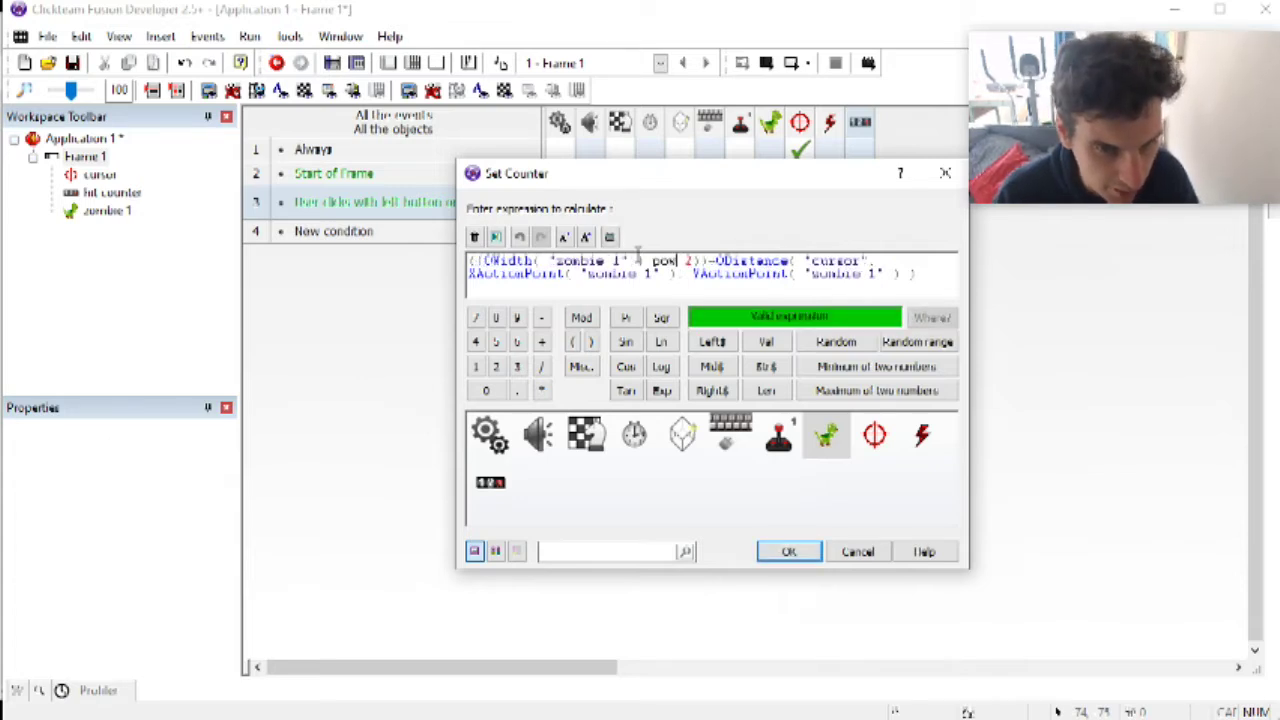
Step: Add the height of zombie 1 to the power of 2, take the sum's square root with sqr, and accept the expression
key("Right")
key("Right")
key("Right")
type("+")
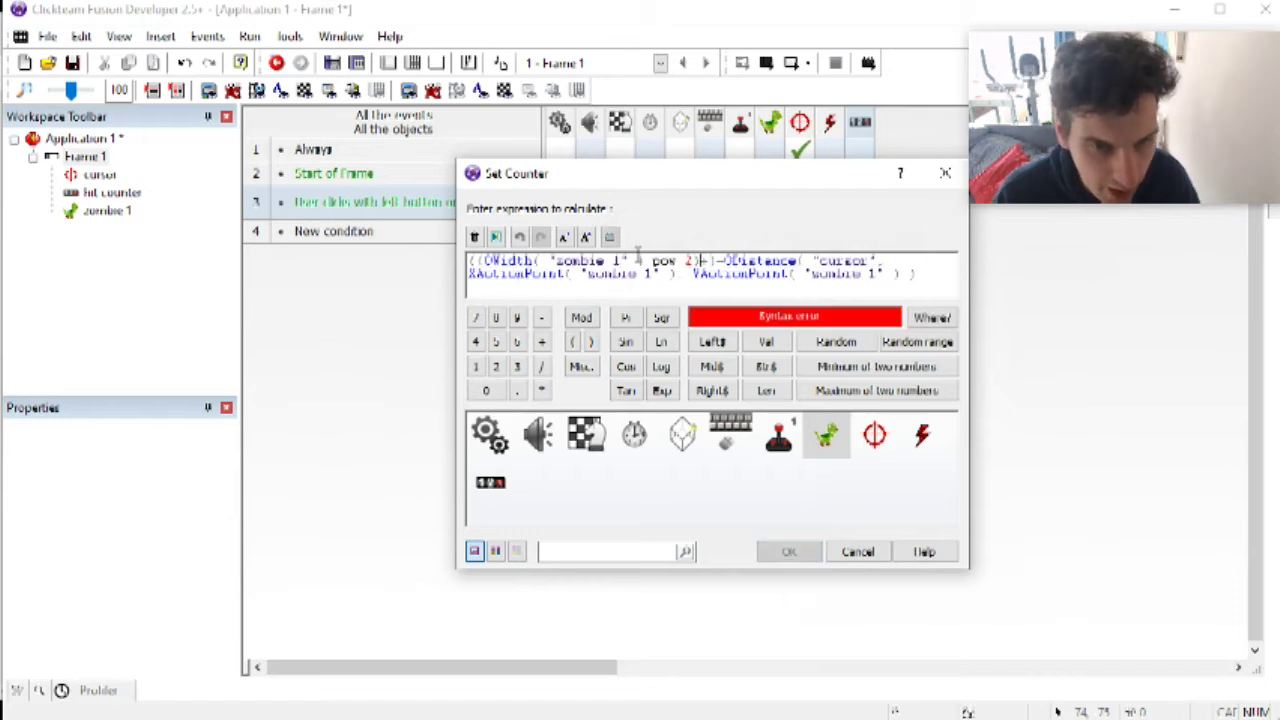
type("(")
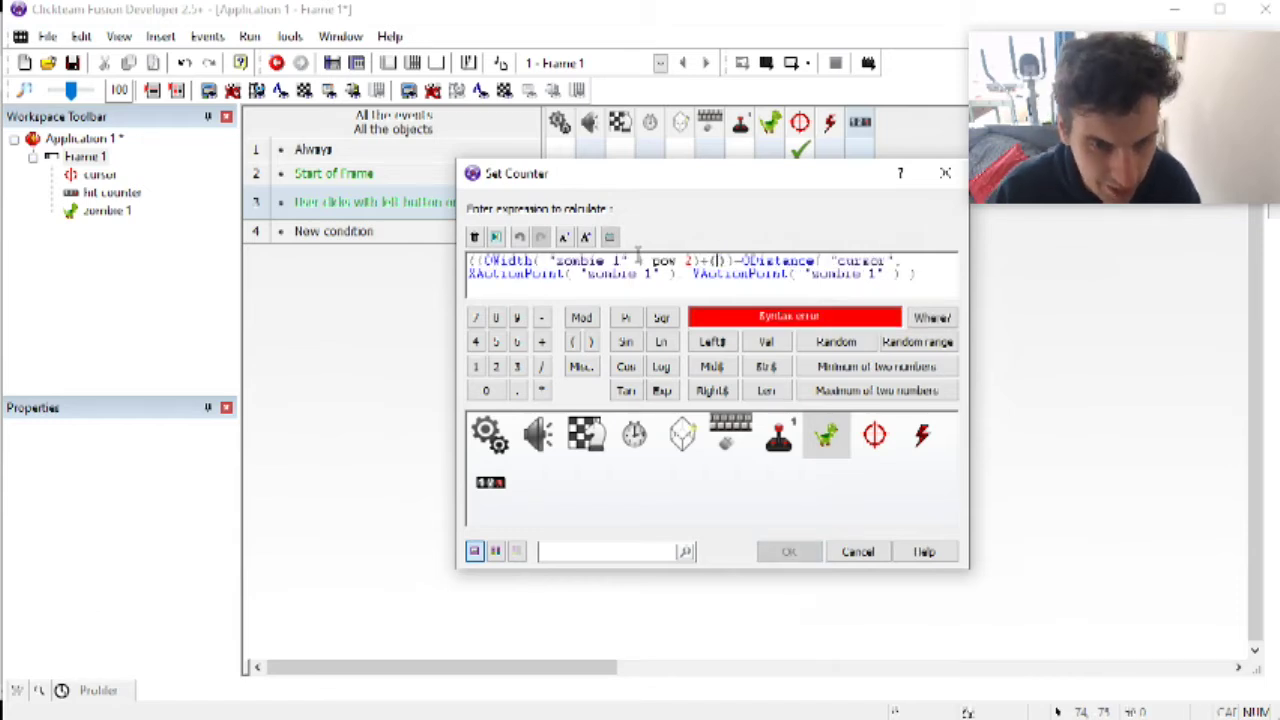
left_click(824, 448)
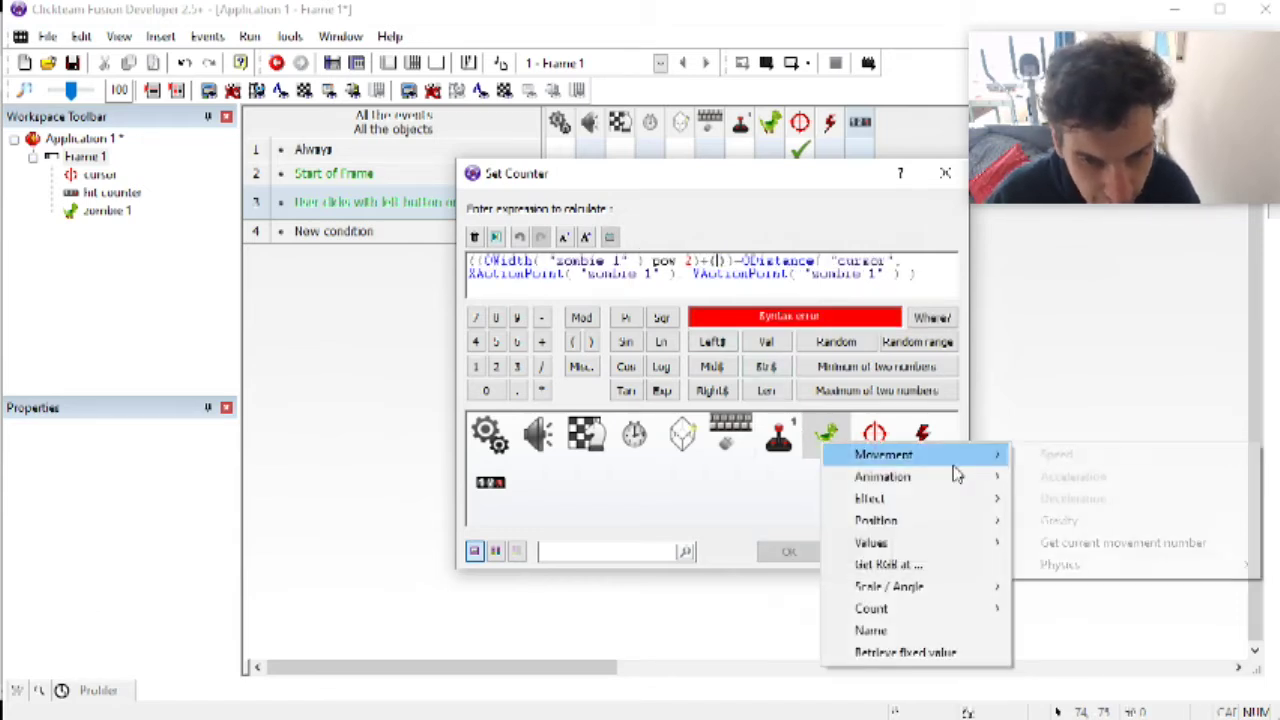
mouse_move(948, 522)
left_click(1110, 323)
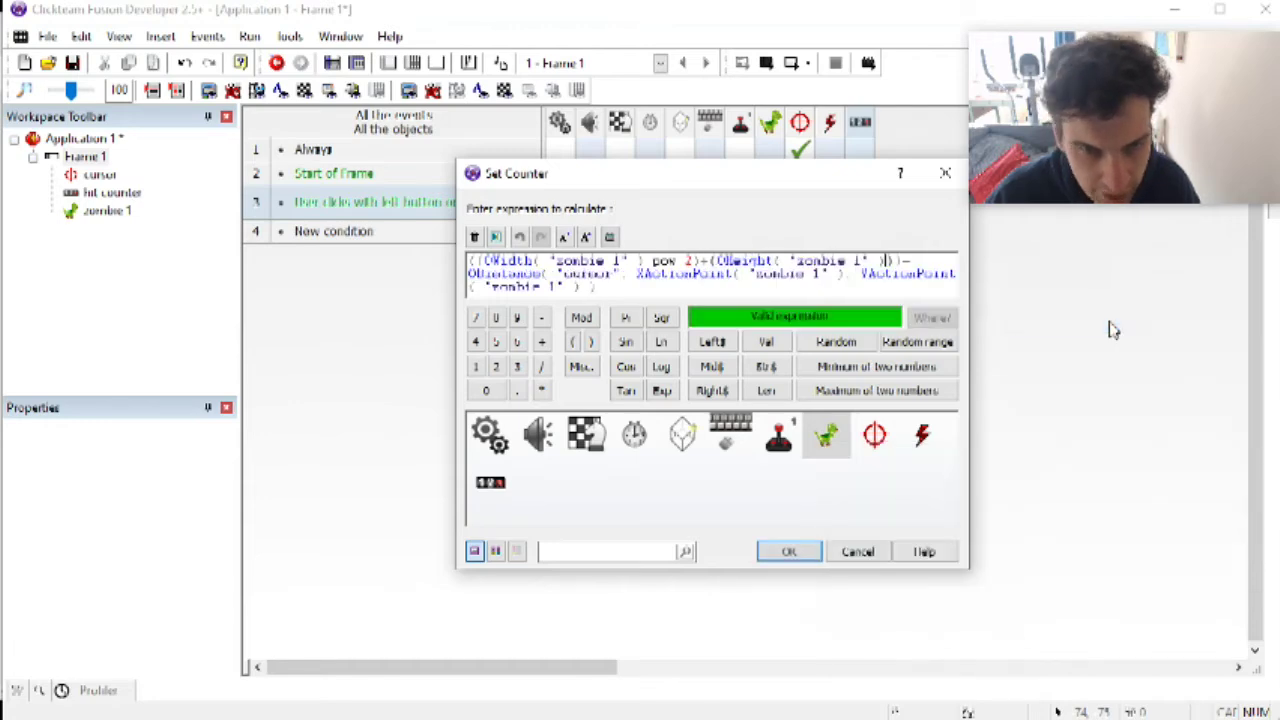
type("pow 2")
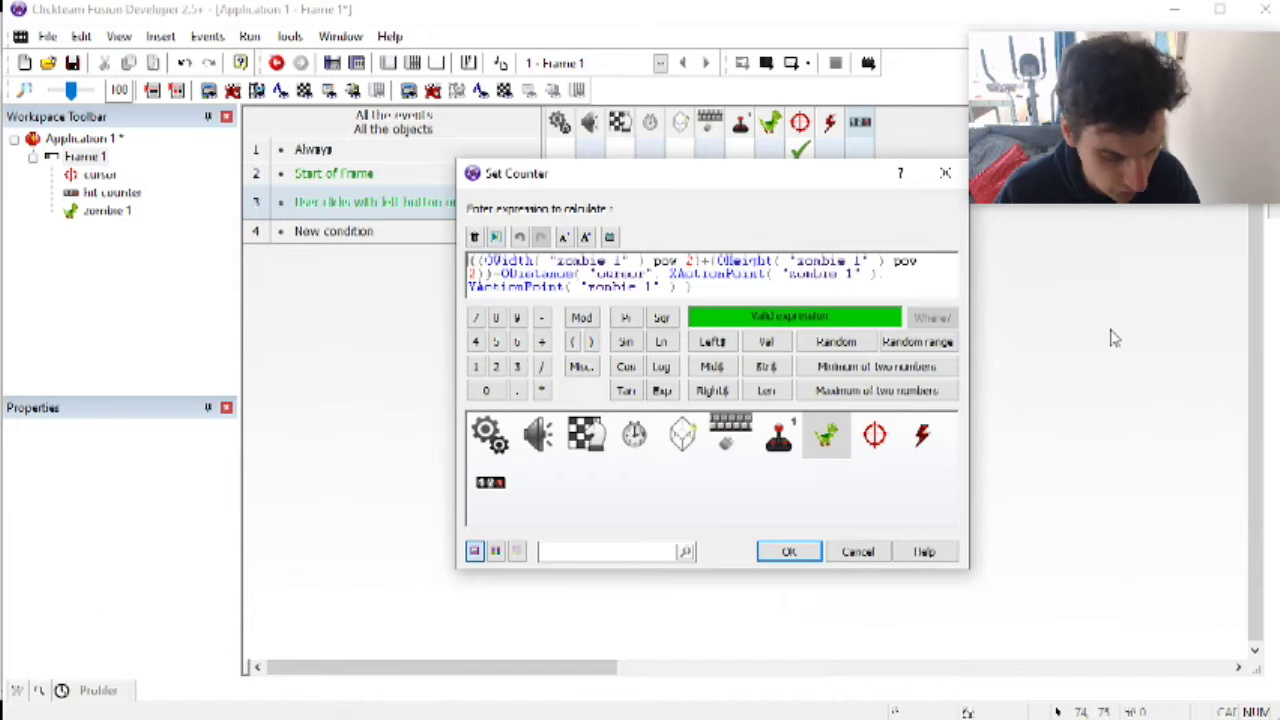
type("sqr")
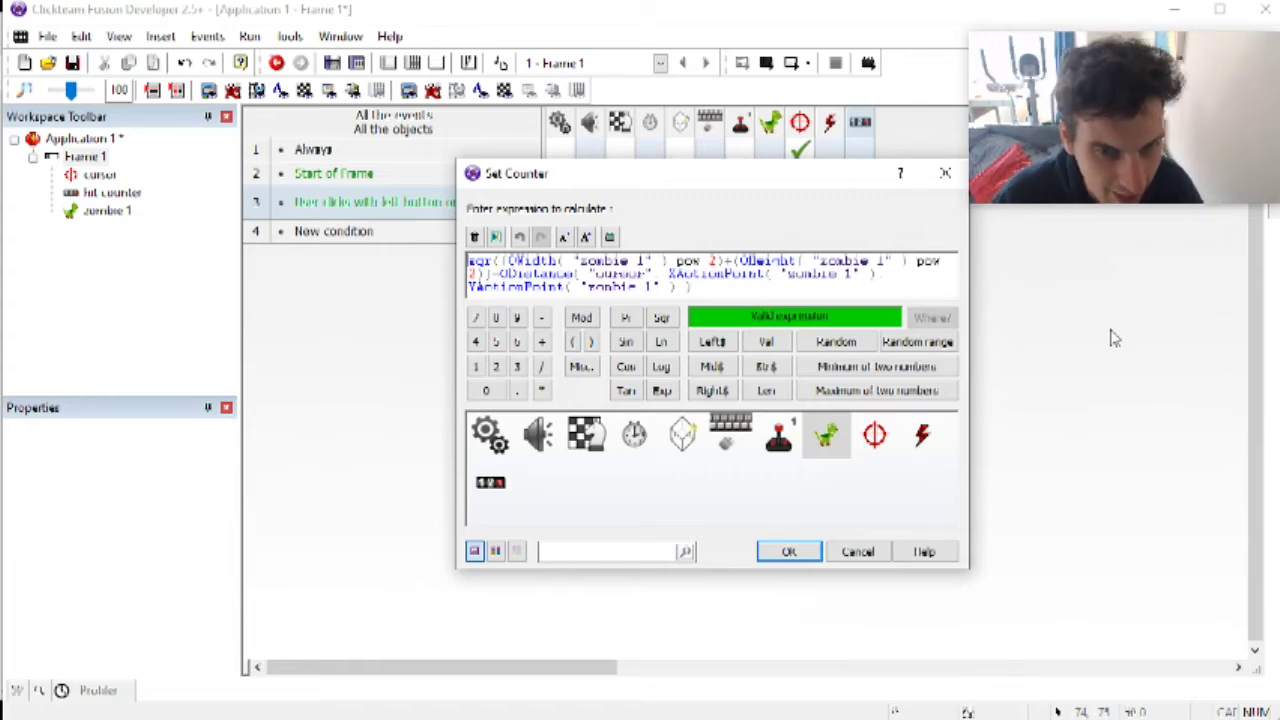
left_click(788, 551)
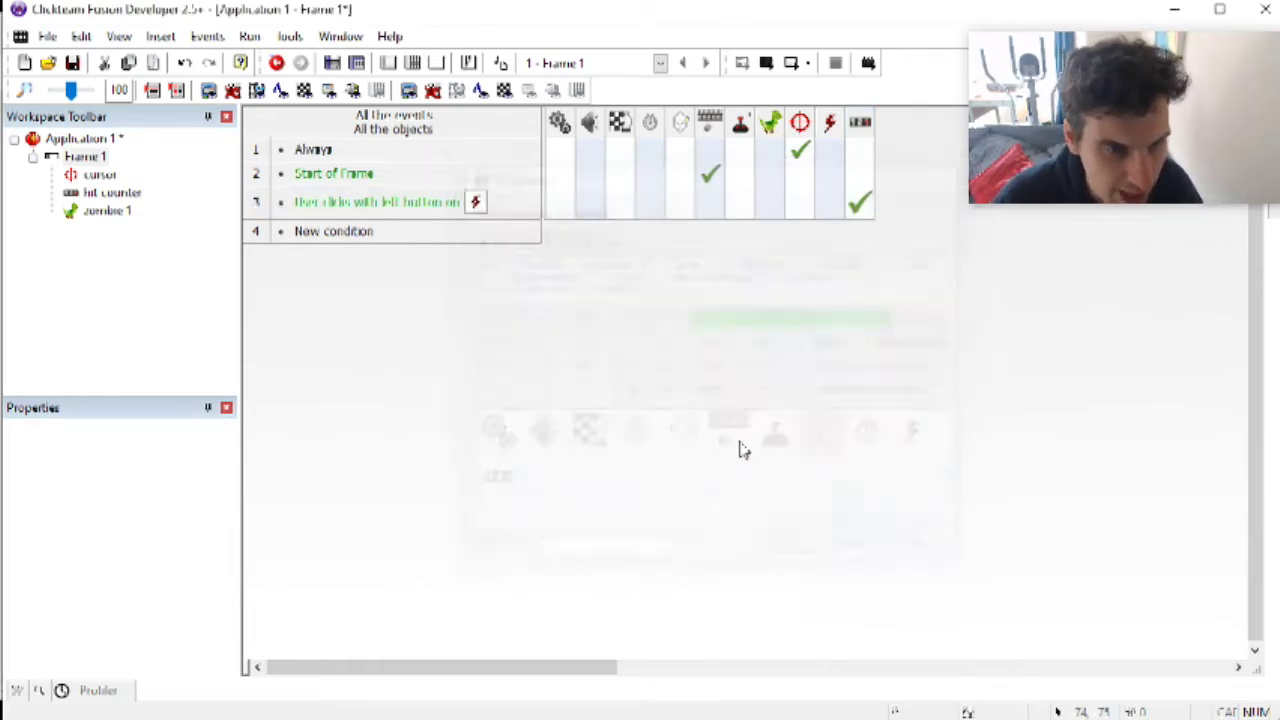
Step: Run the shooter application and move its window clear of the screen's upper edge
left_click(249, 36)
left_click(292, 82)
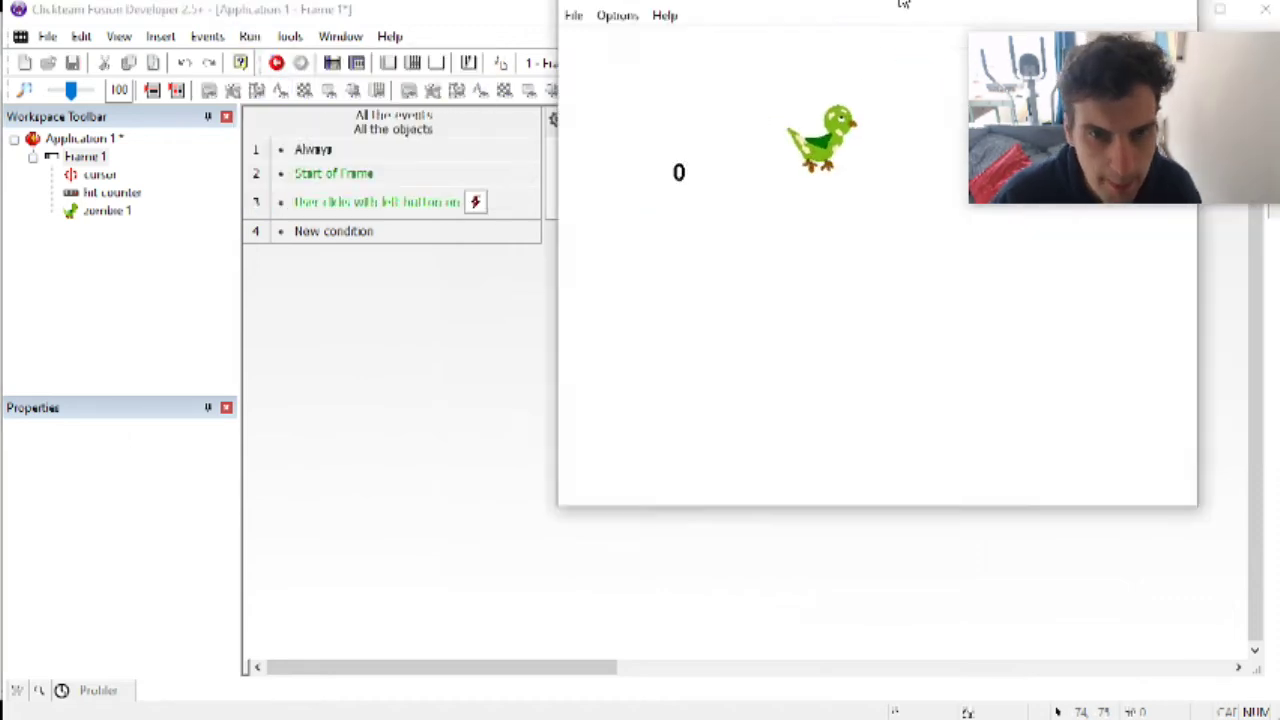
left_click_drag(900, 2, 560, 149)
Step: Shoot the zombie's head, body and tail several times and compare the hit counter's values
left_click(496, 270)
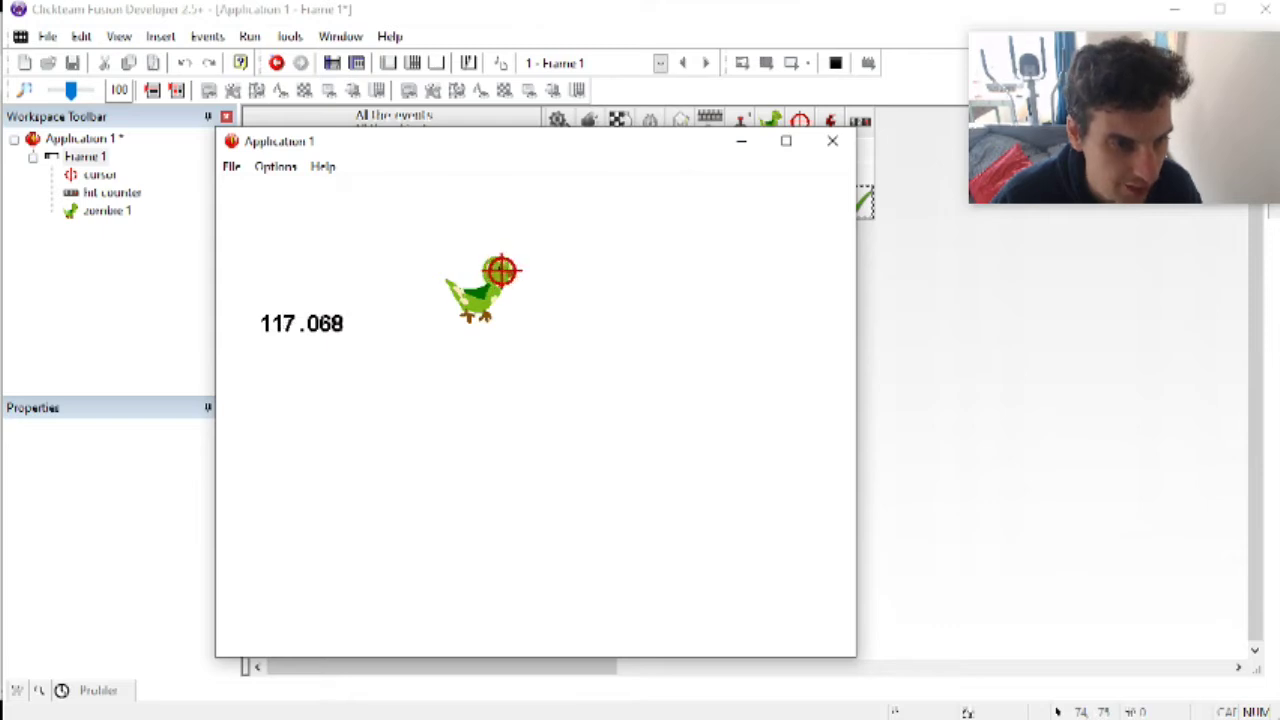
left_click(499, 270)
left_click(465, 298)
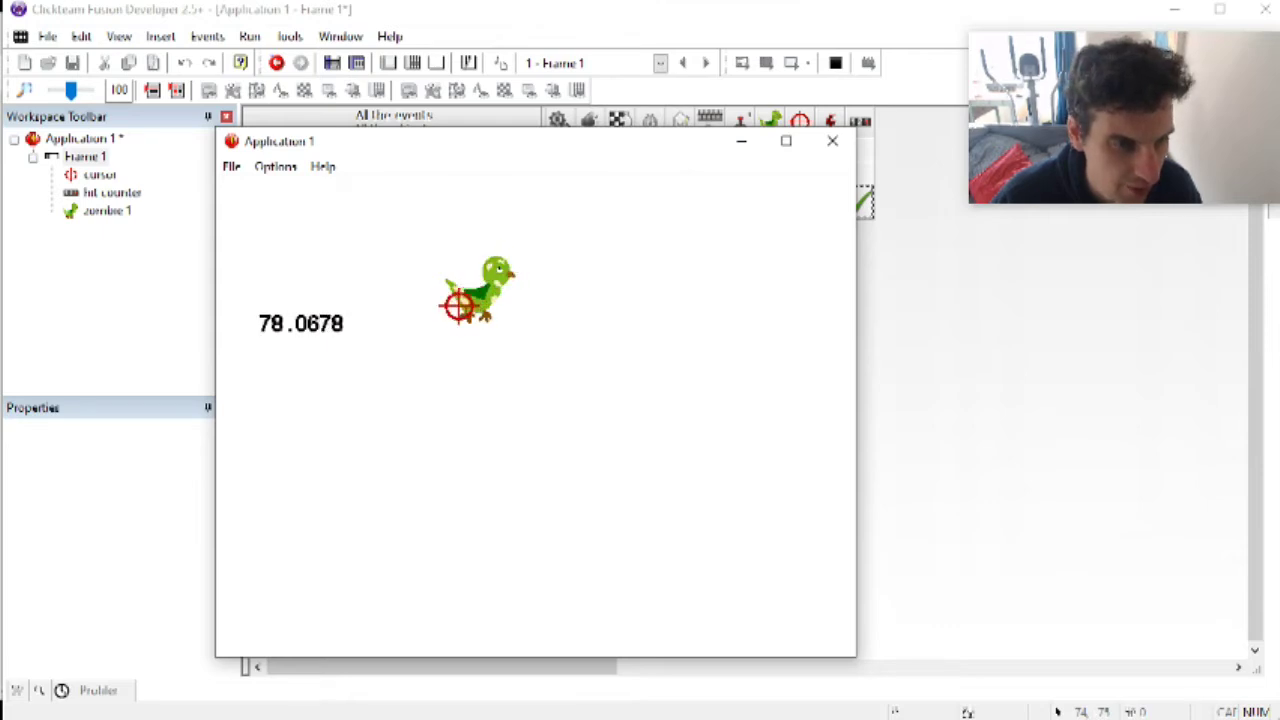
left_click(462, 305)
left_click(450, 285)
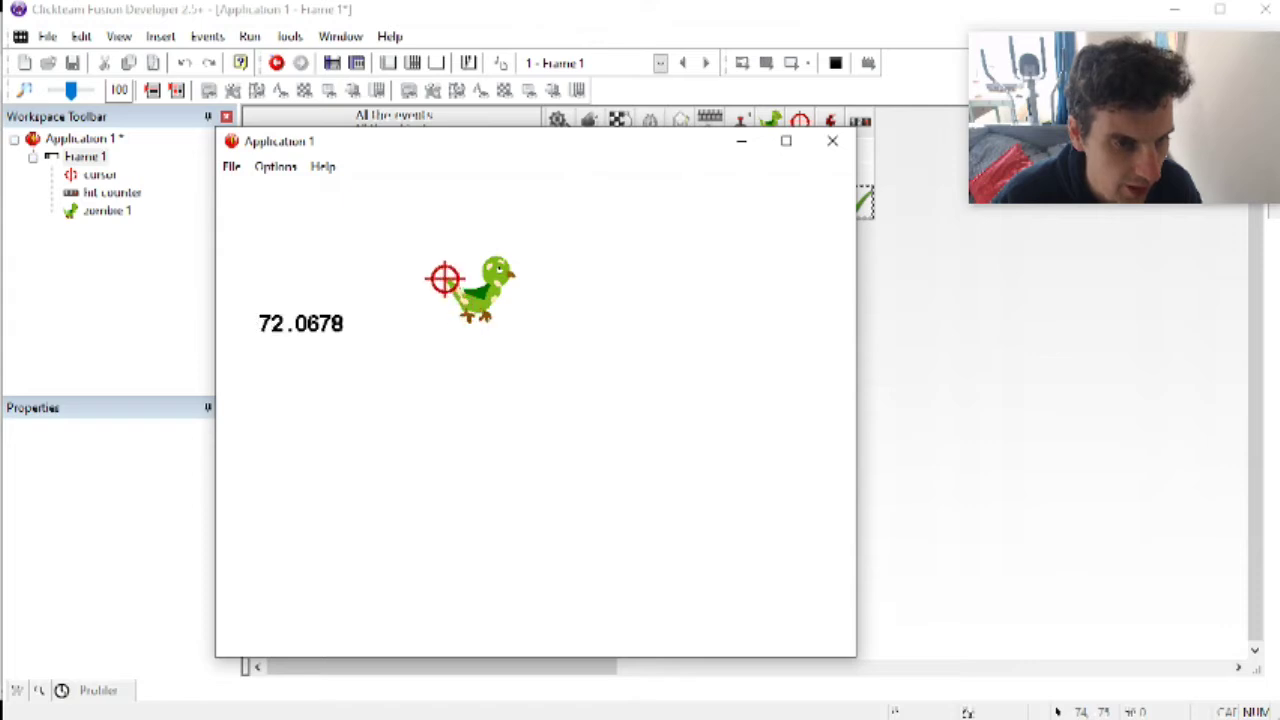
left_click(443, 280)
left_click(517, 271)
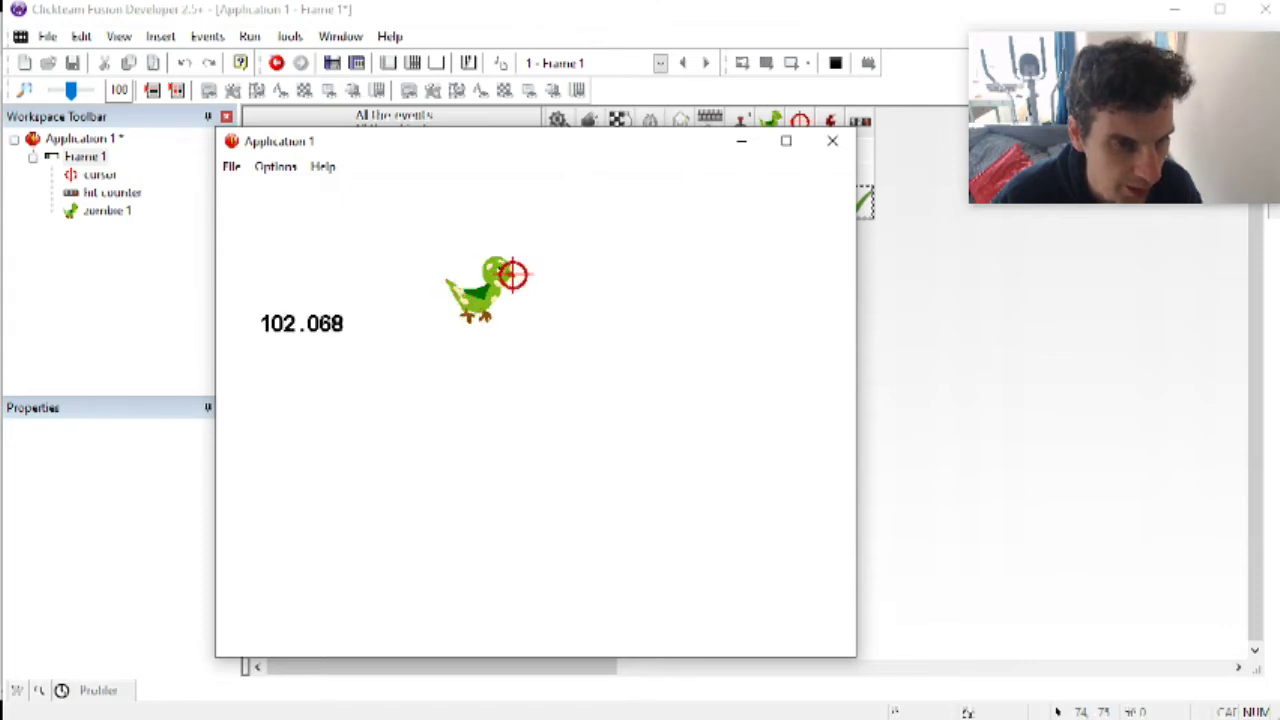
left_click(494, 261)
left_click(452, 318)
left_click(465, 314)
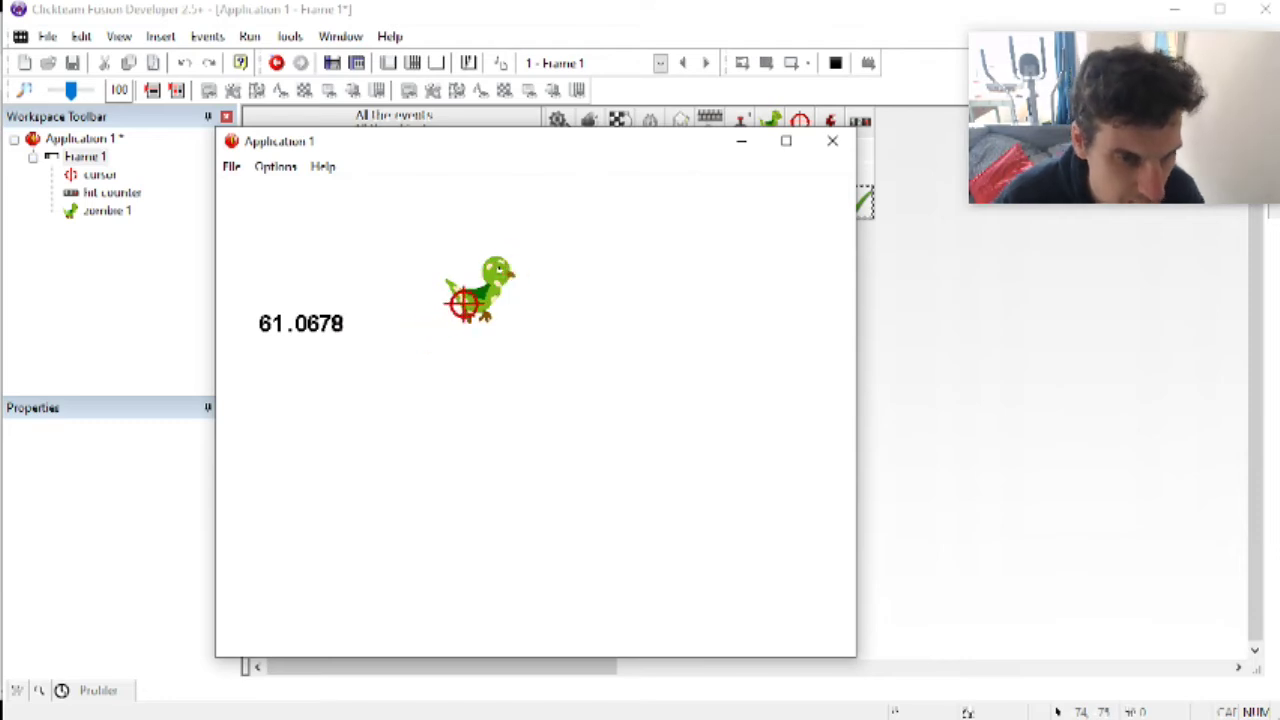
left_click(458, 299)
left_click(494, 277)
left_click(500, 263)
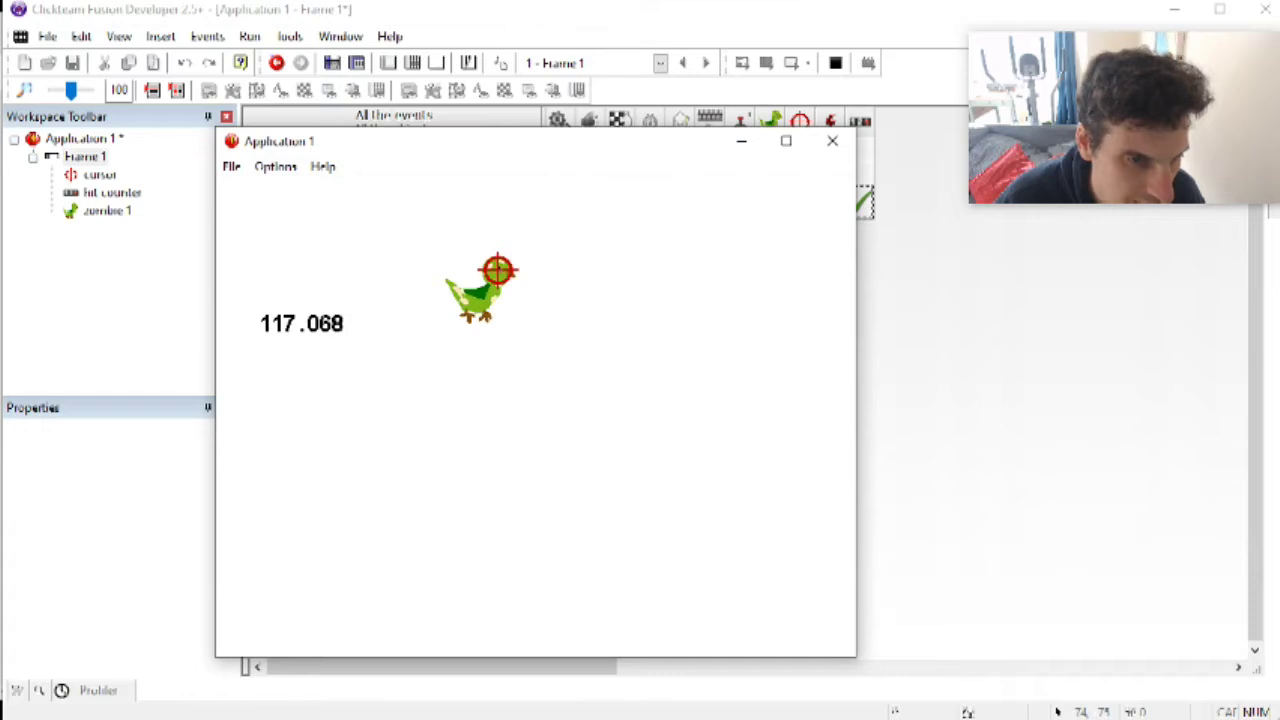
left_click(502, 270)
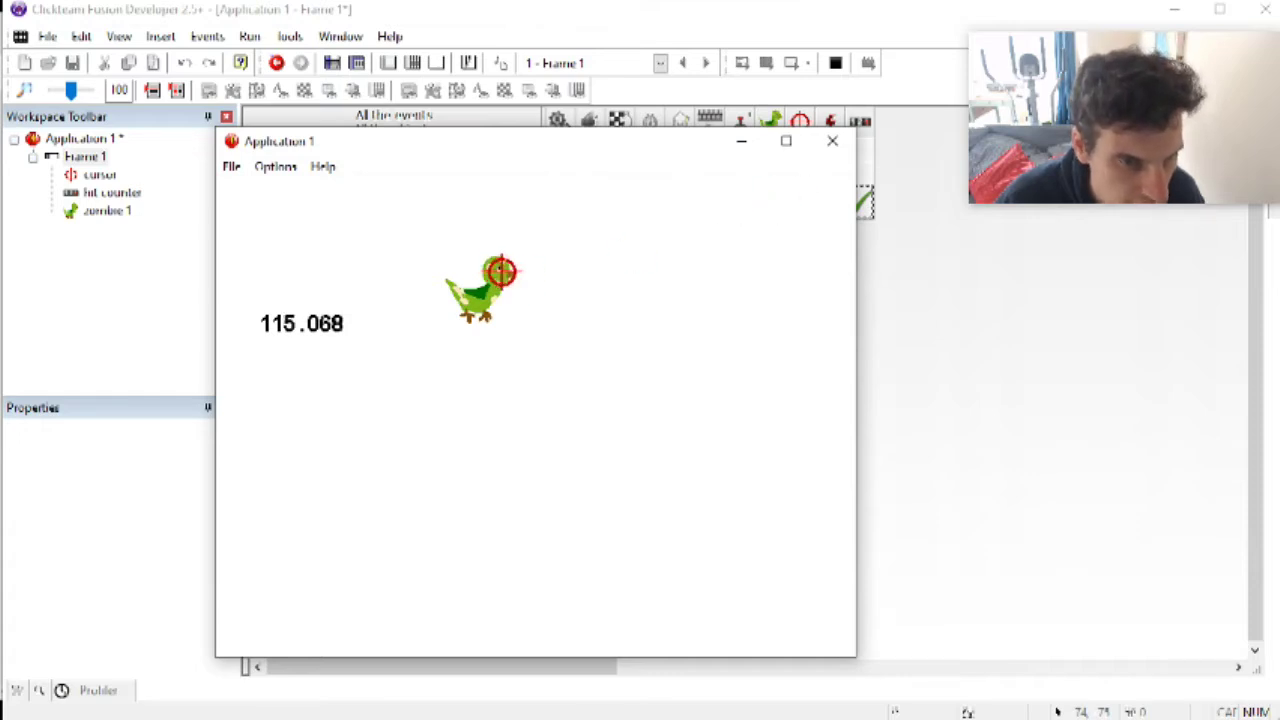
left_click(500, 271)
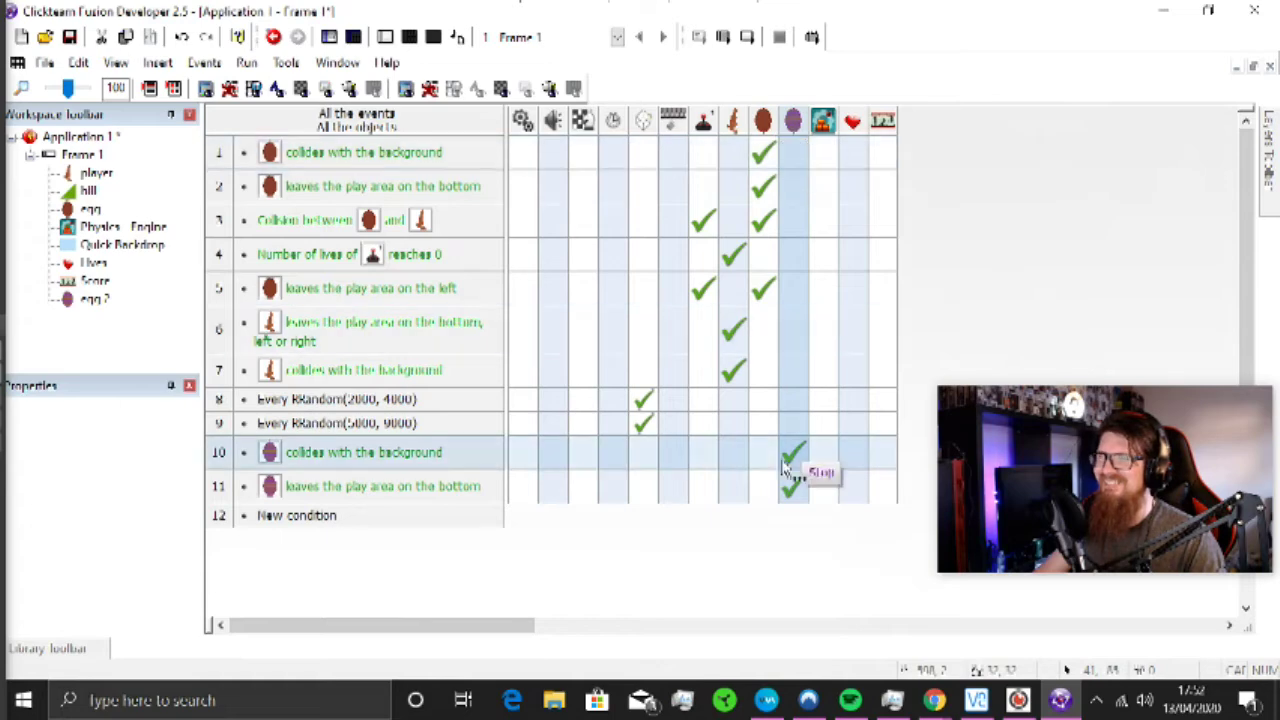
Step: In the egg game's event editor, add a new event testing a collision between egg 2 and the player
left_click(793, 487)
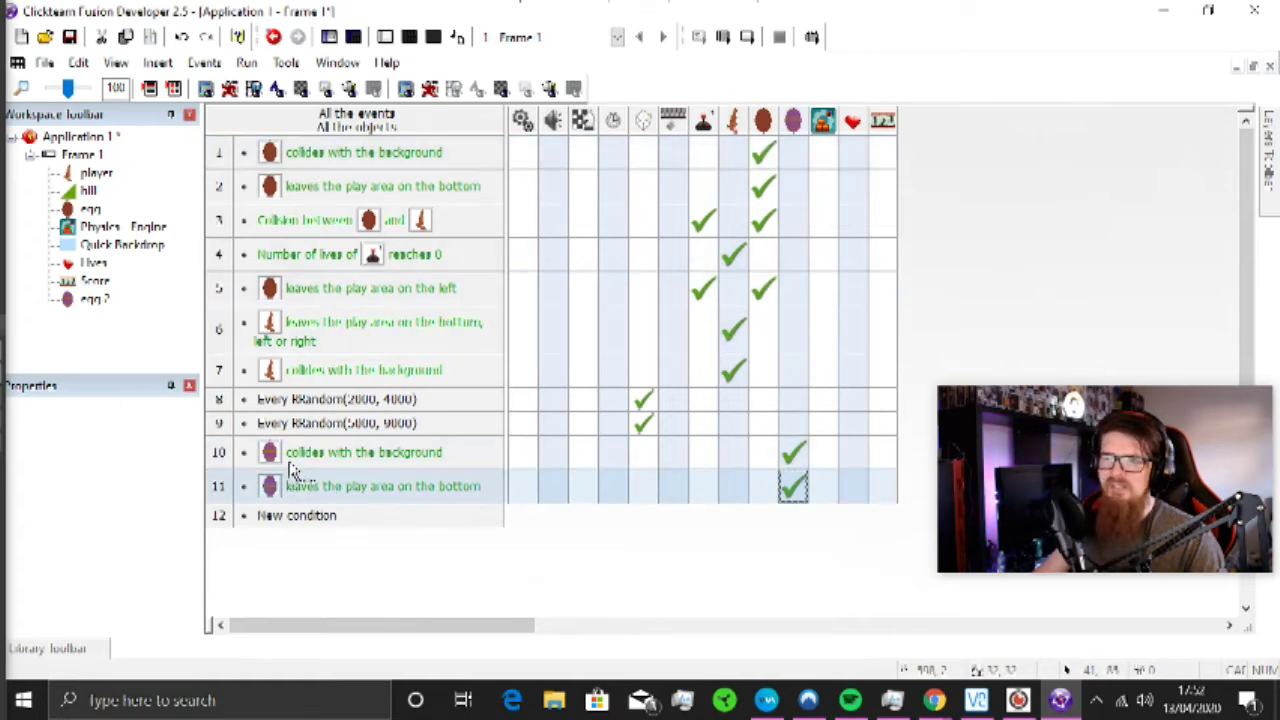
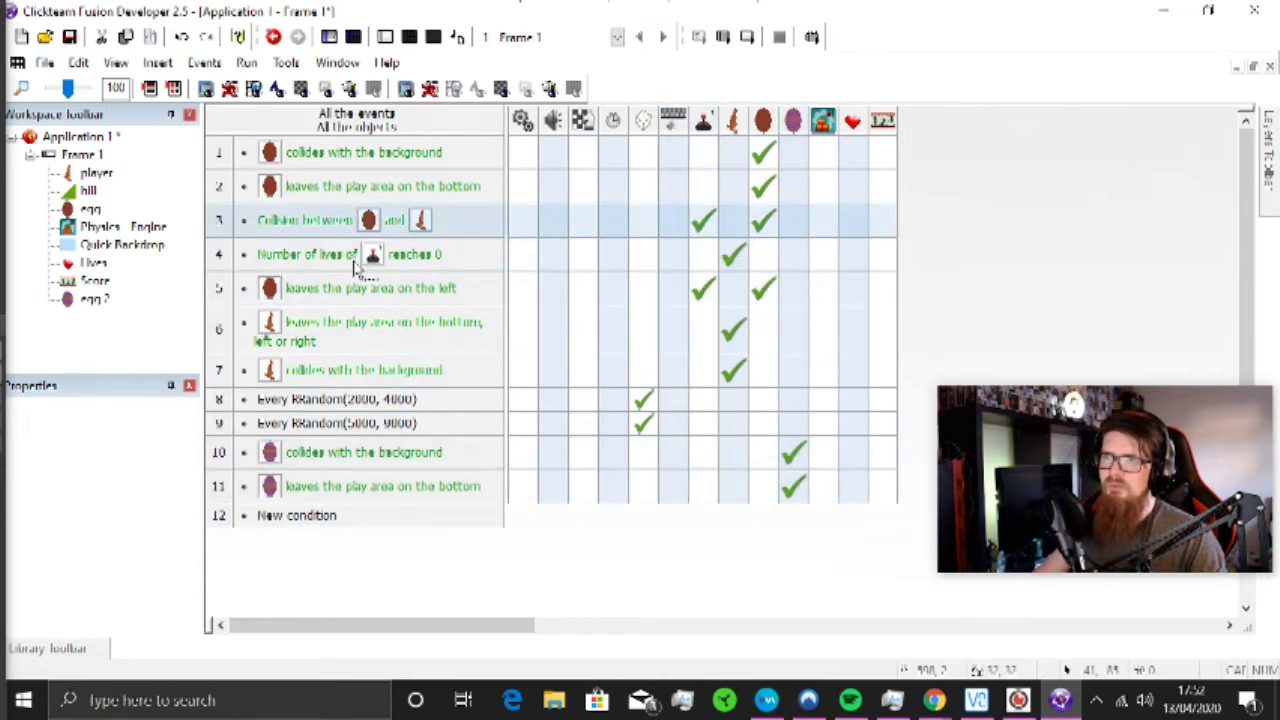
double_click(293, 516)
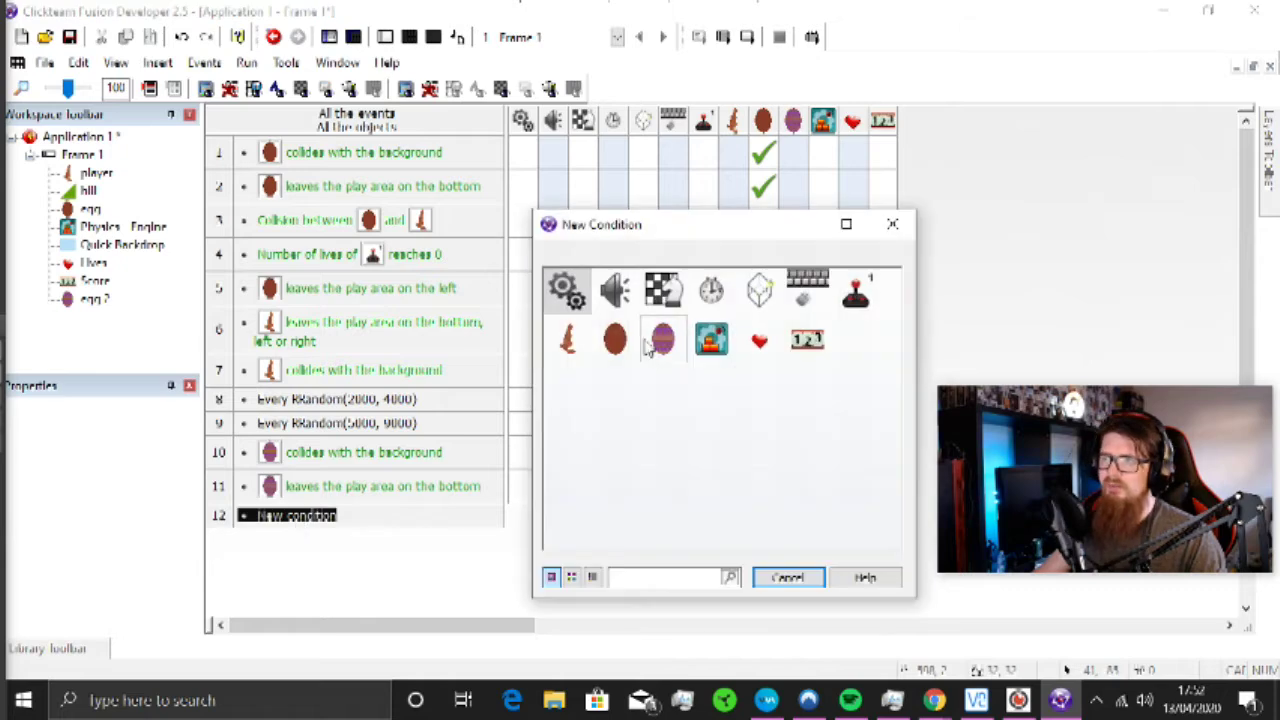
right_click(650, 343)
mouse_move(688, 349)
left_click(910, 349)
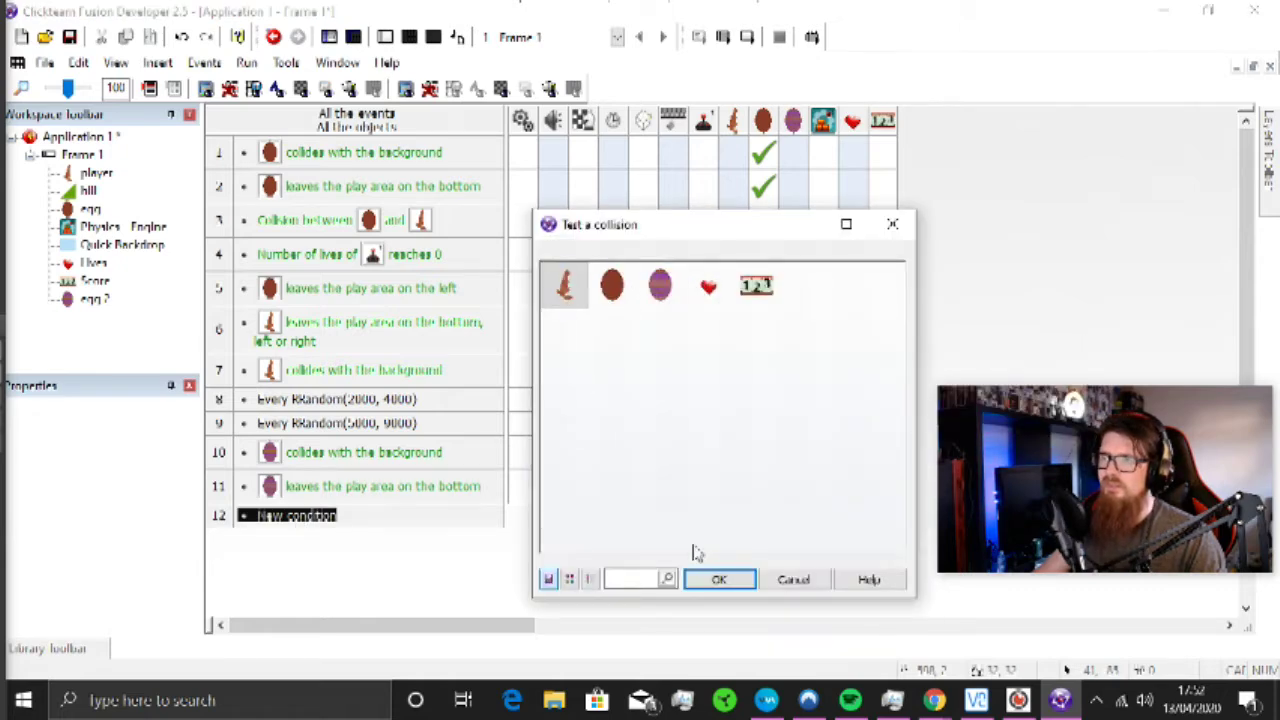
left_click(711, 580)
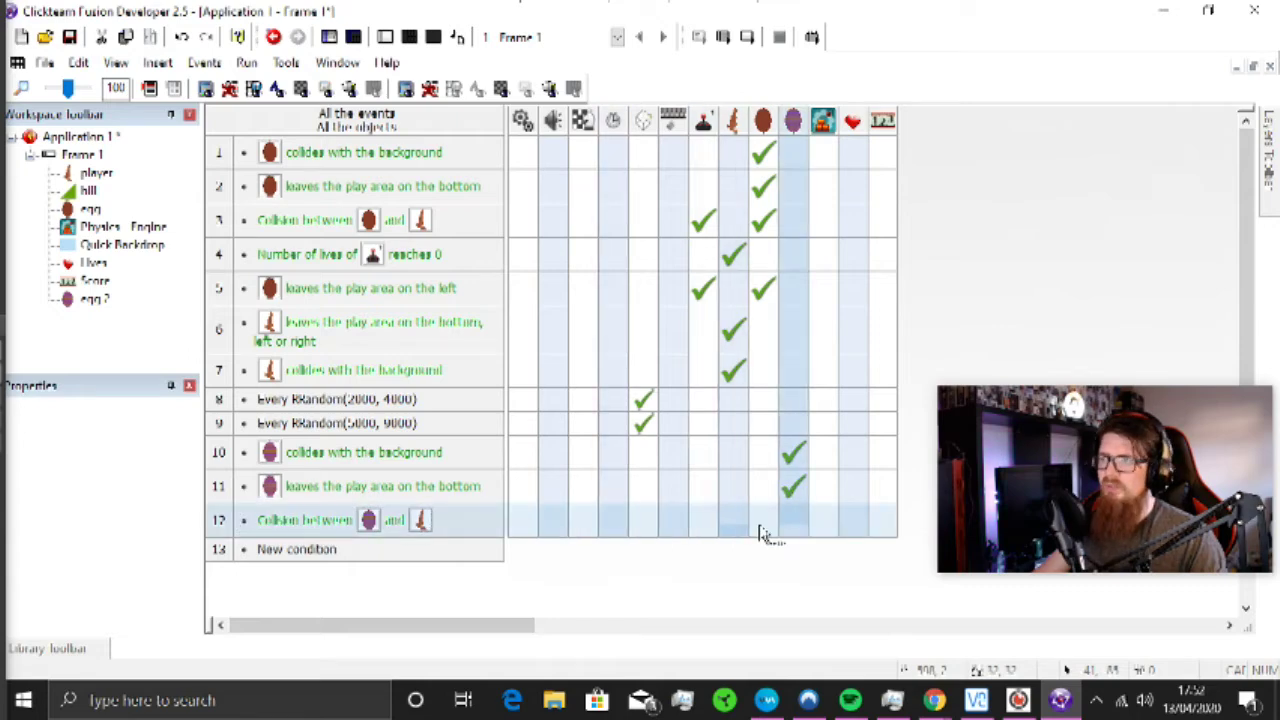
Step: Copy egg 2's action from event 11 and the Player 1 action from event 3 to the new collision event
left_click_drag(793, 487, 793, 521)
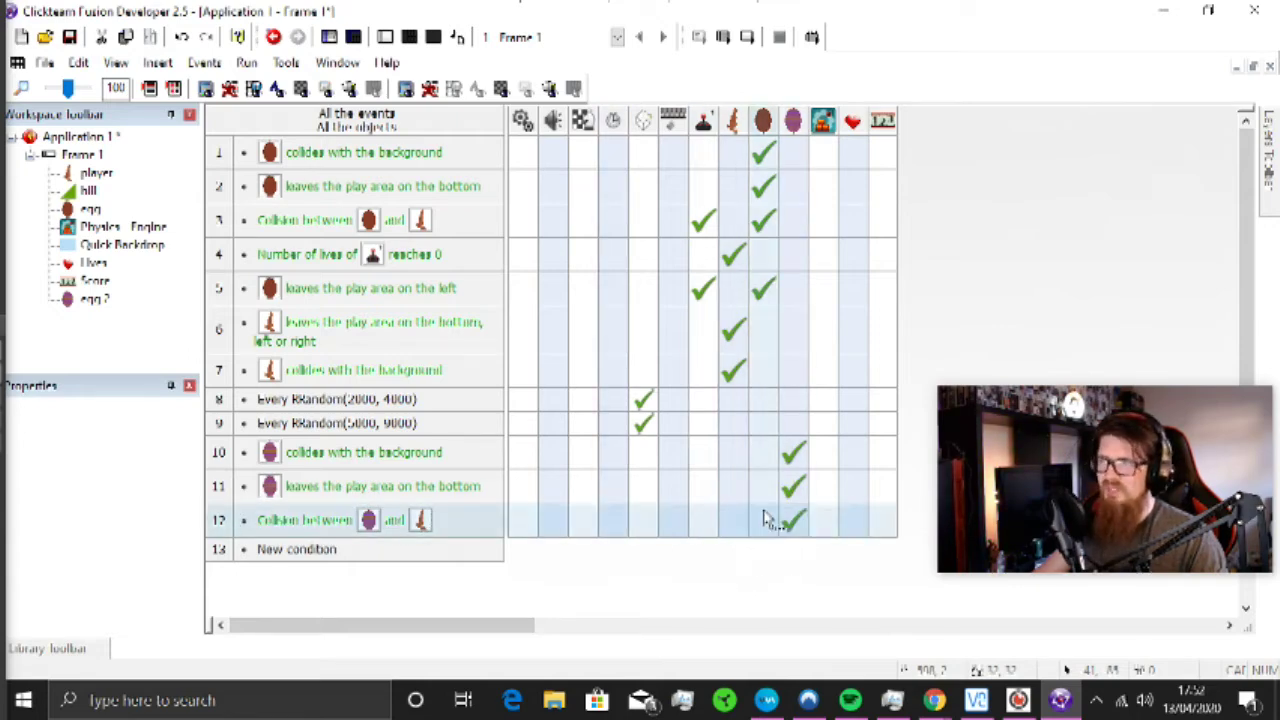
left_click_drag(708, 226, 719, 295)
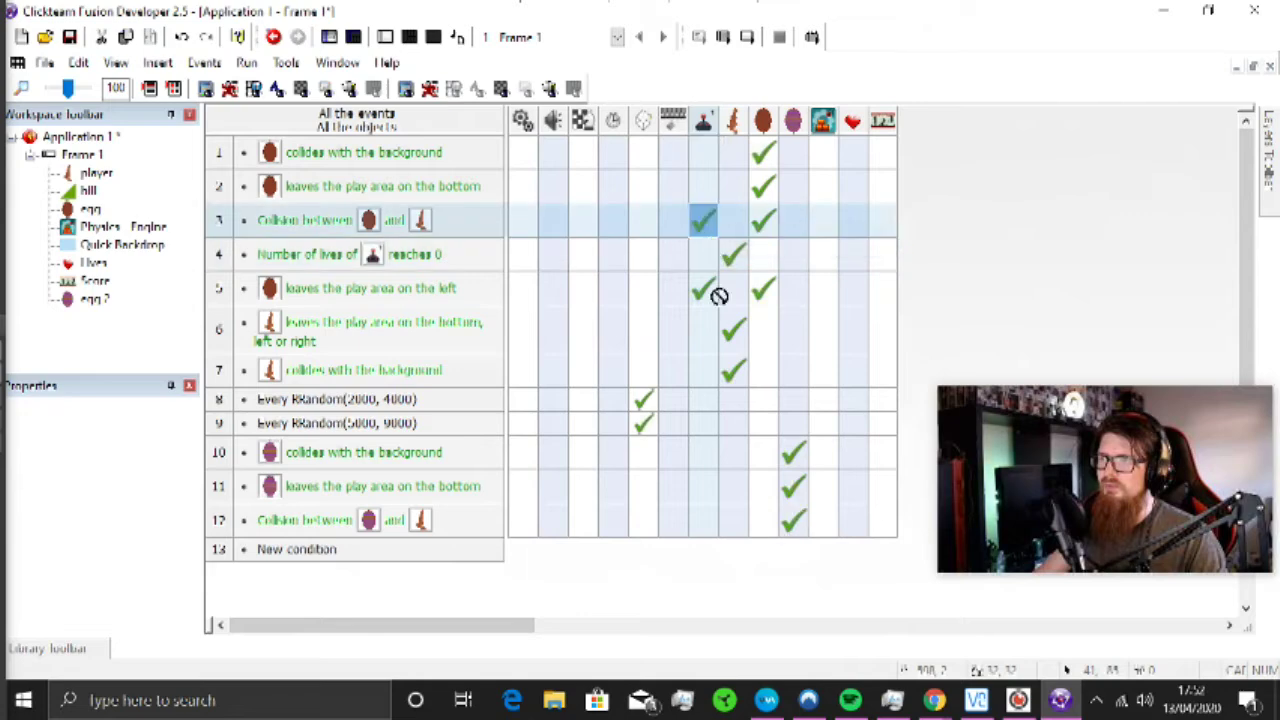
left_click_drag(716, 503, 719, 520)
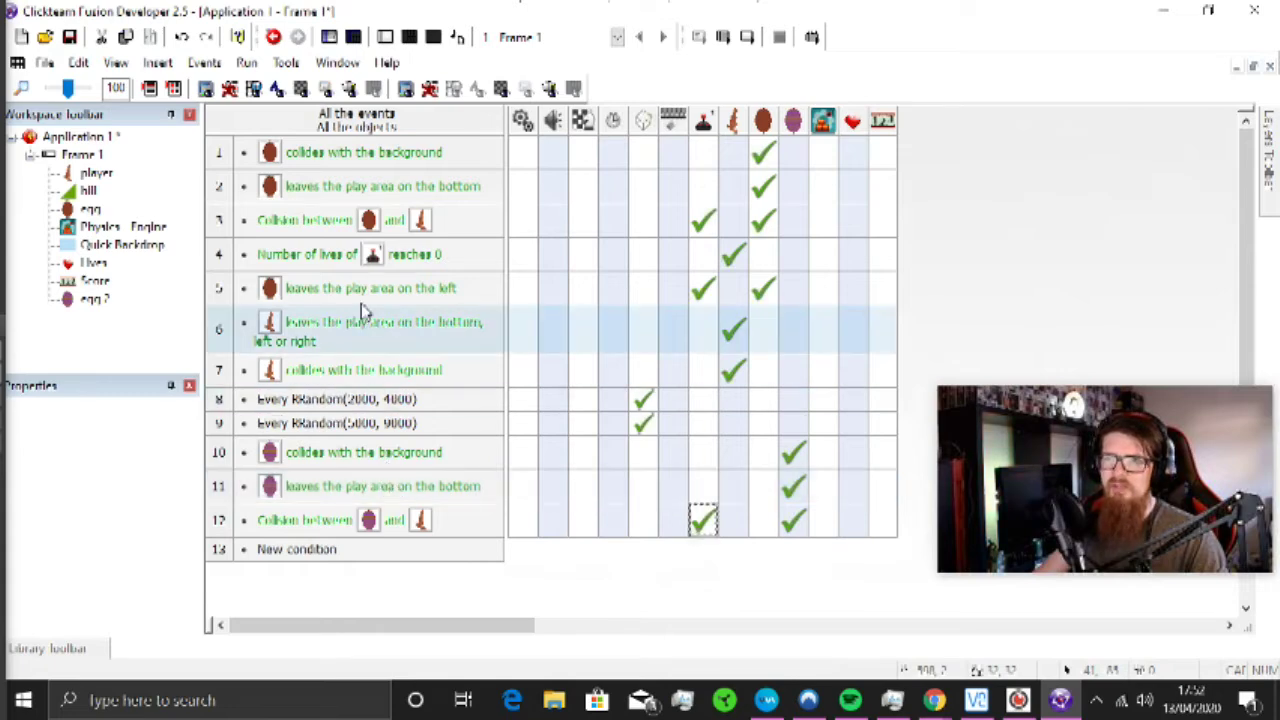
Step: Copy the egg's "leaves the play area on the left" condition into a new event and replace its object with egg 2
left_click_drag(367, 292, 300, 549)
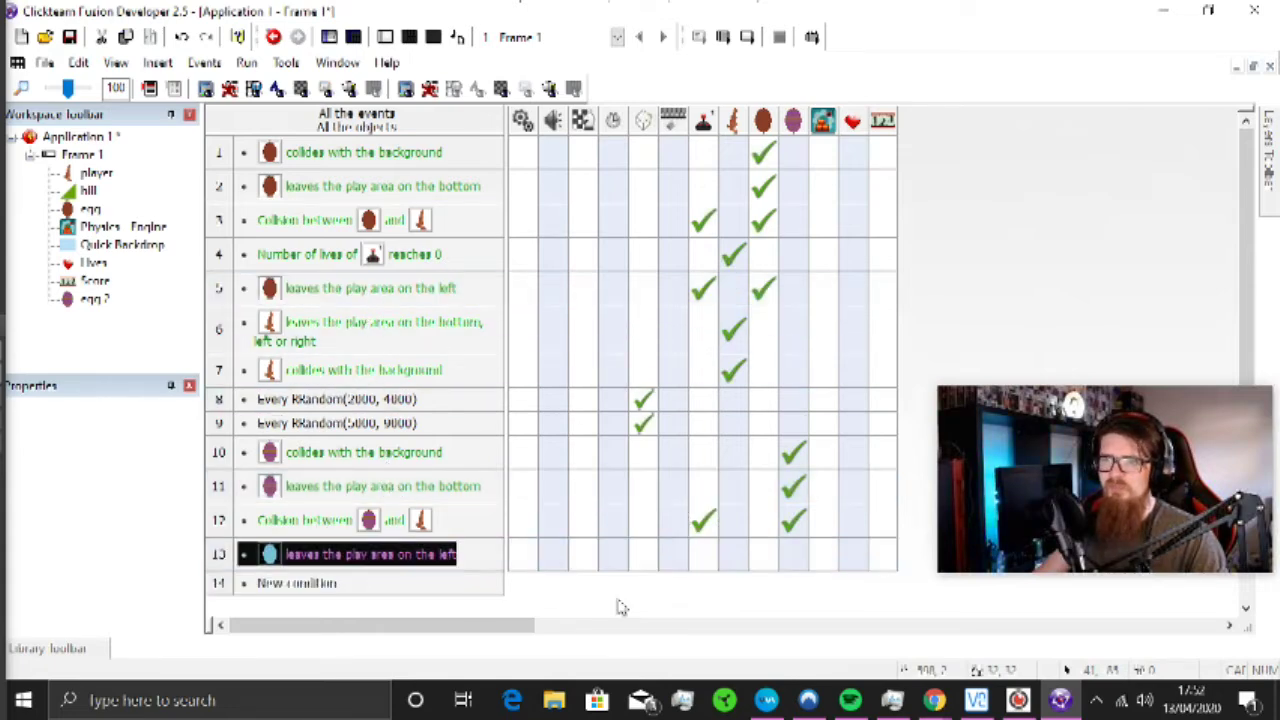
double_click(269, 555)
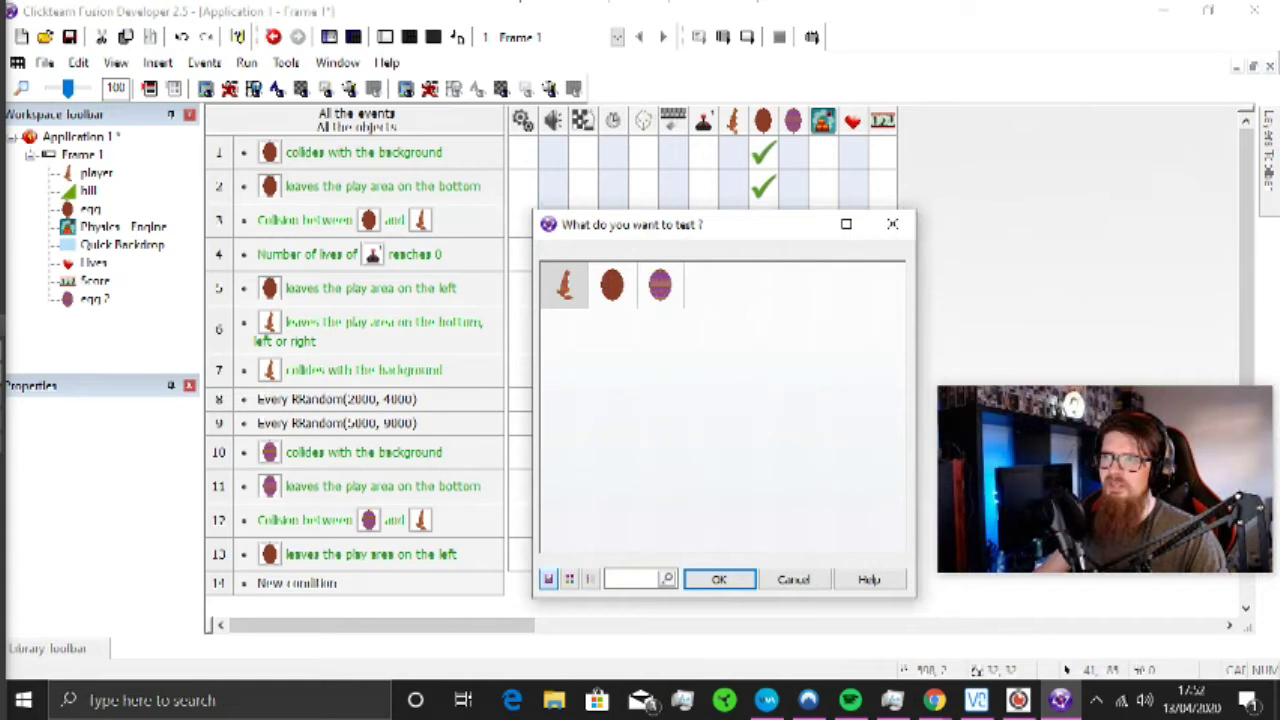
left_click(659, 287)
left_click(719, 579)
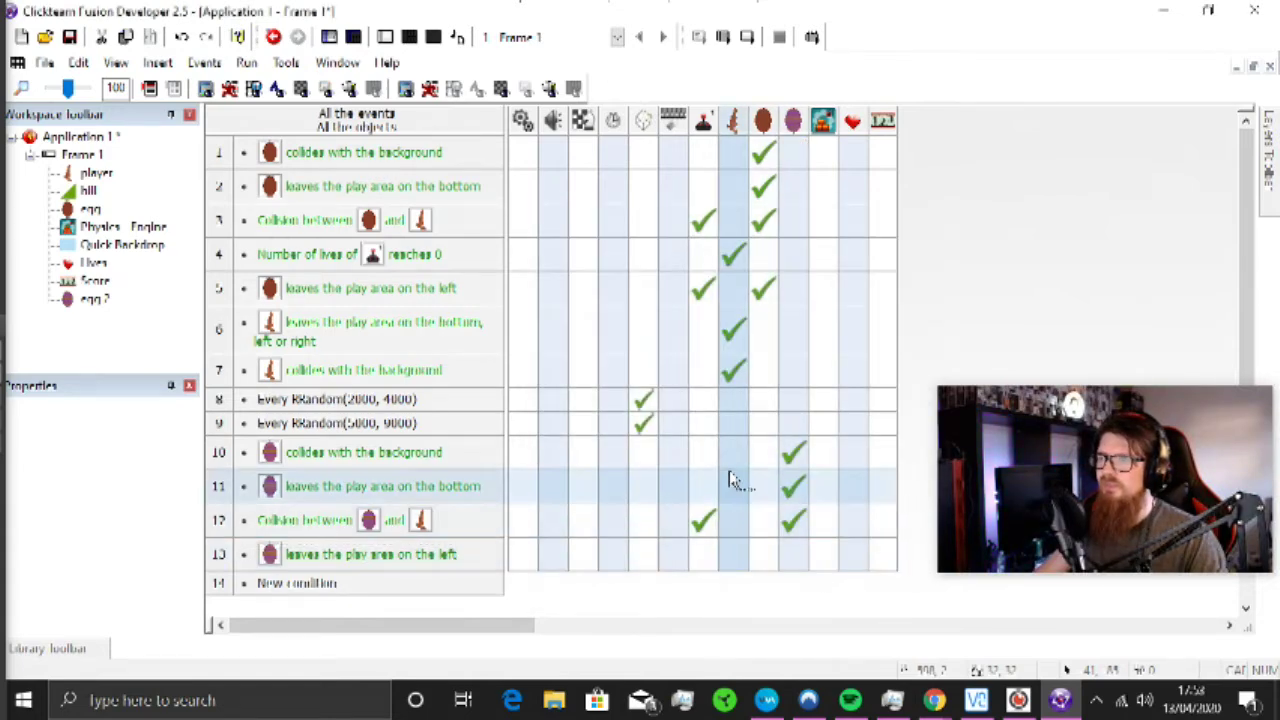
Step: Make egg 2 leaving the play area on the left add 50 to Player 1's score, and return to the frame layout
left_click(704, 555)
mouse_move(760, 562)
left_click(943, 583)
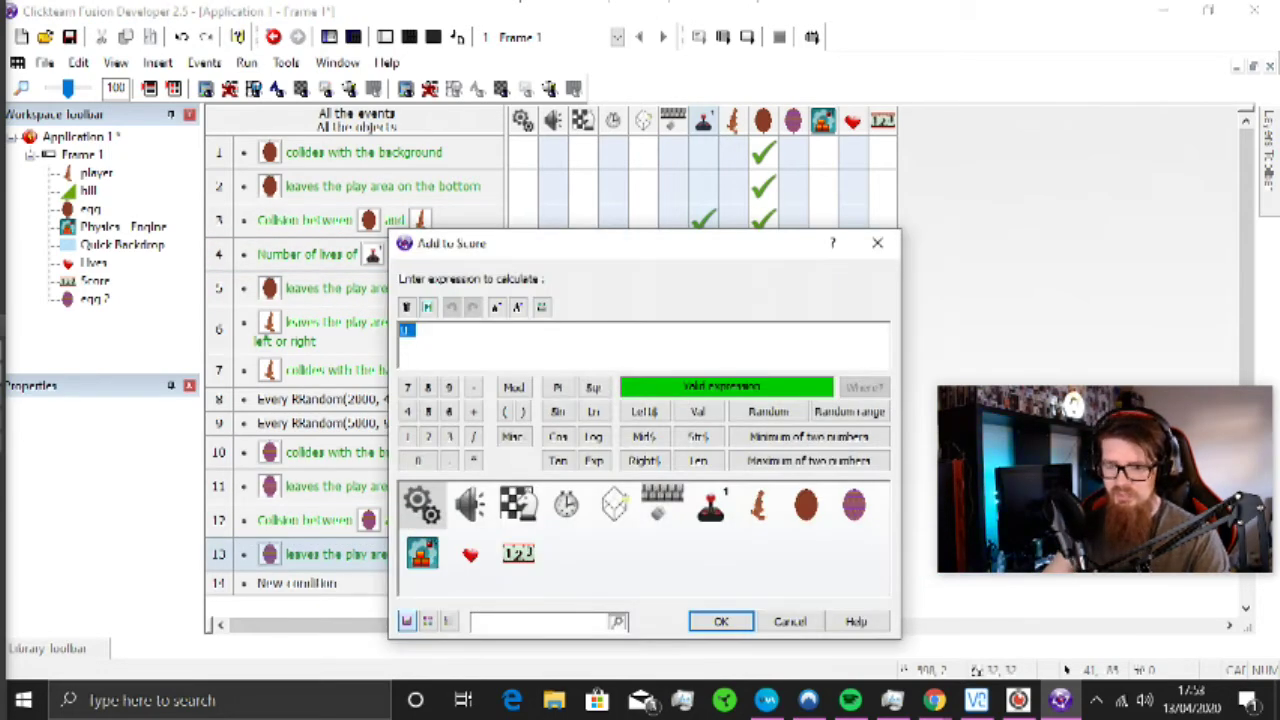
type("50")
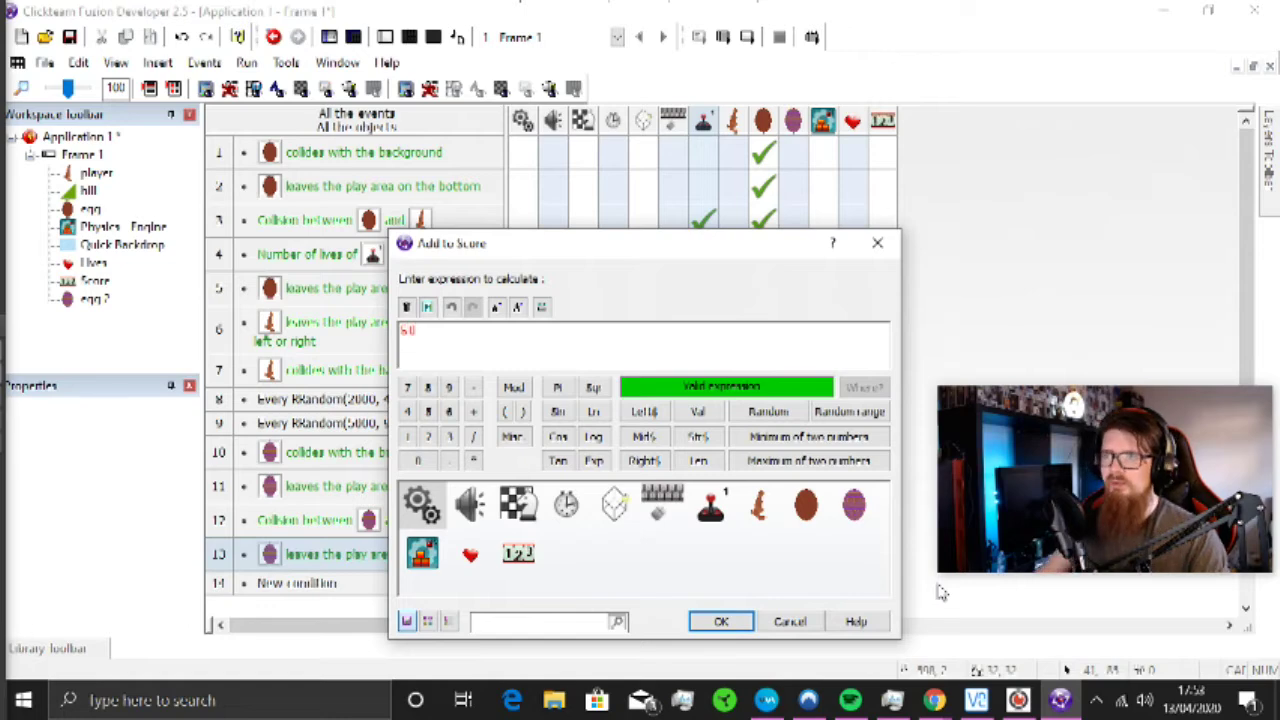
left_click(721, 621)
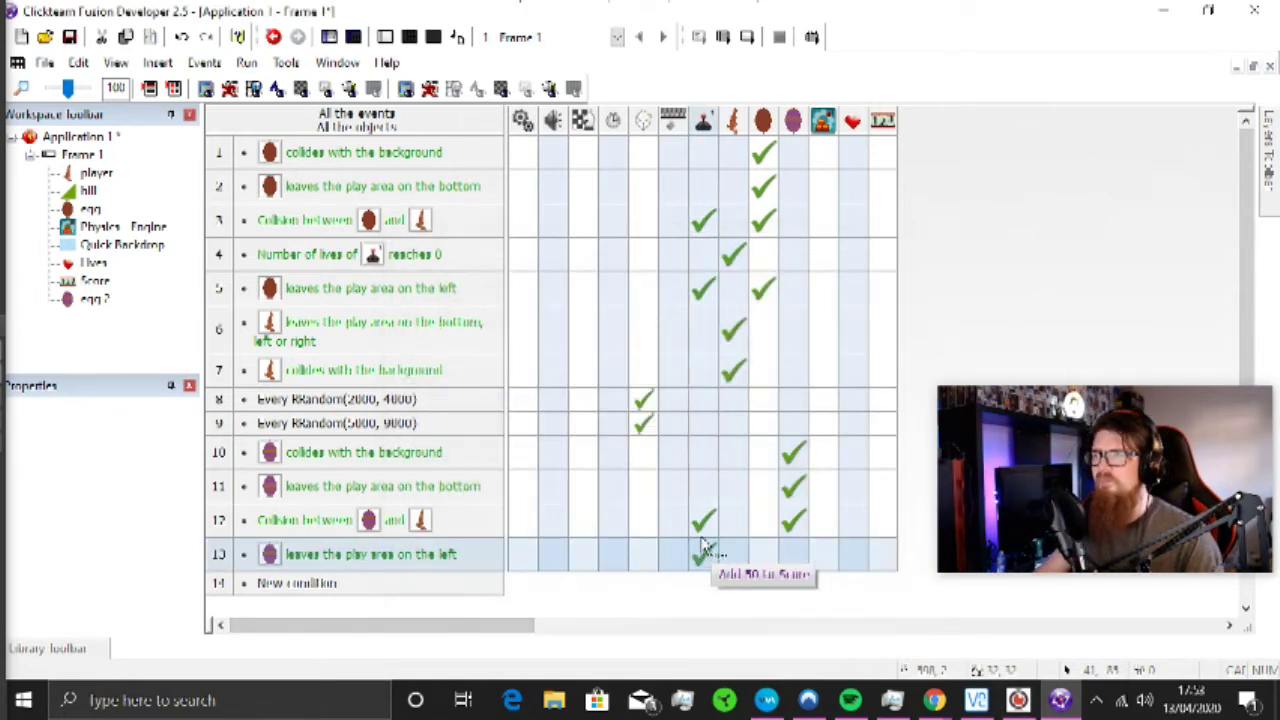
left_click(386, 37)
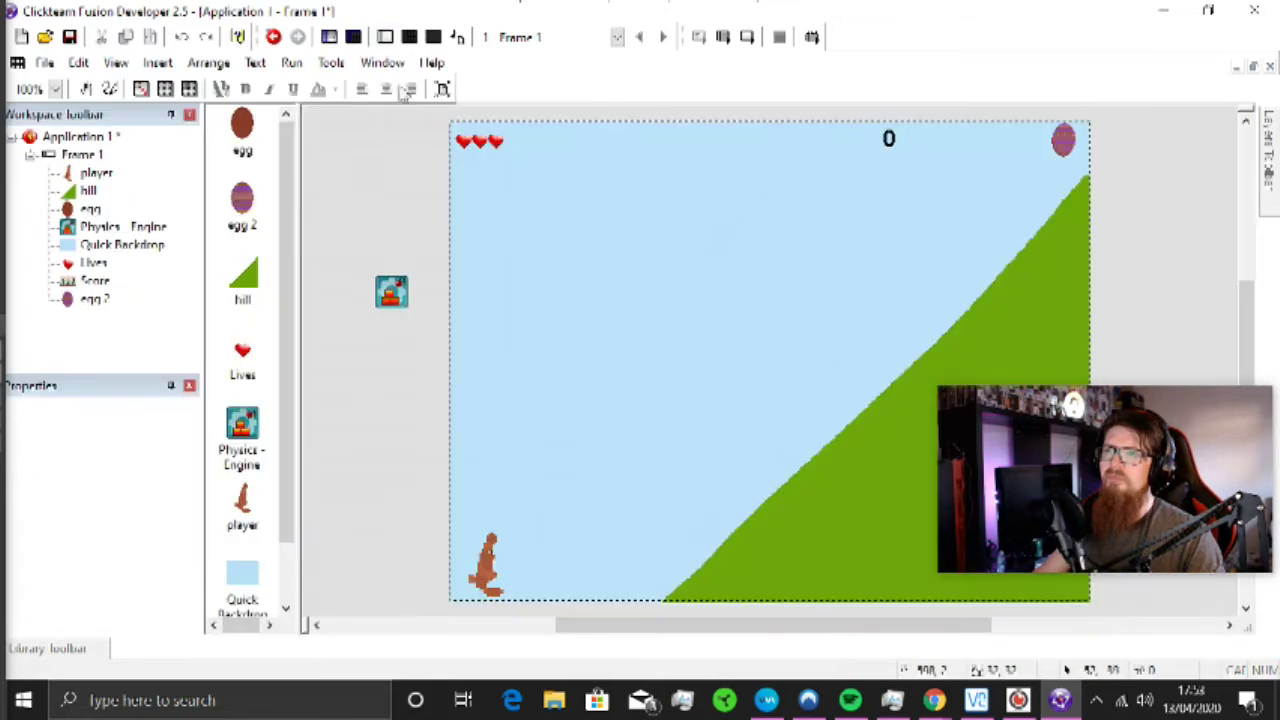
scroll(340, 310, "down", 3)
scroll(350, 318, "up", 3)
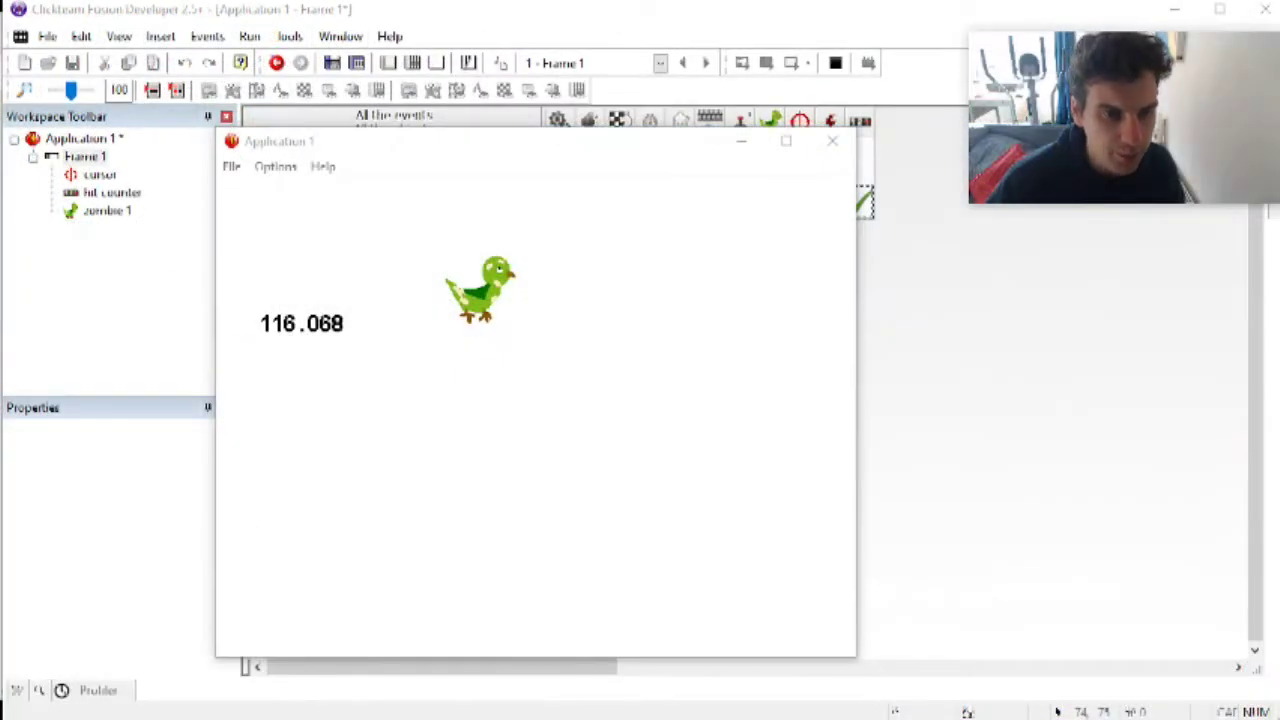
Step: Close the running shooter test and run the application again
left_click(480, 300)
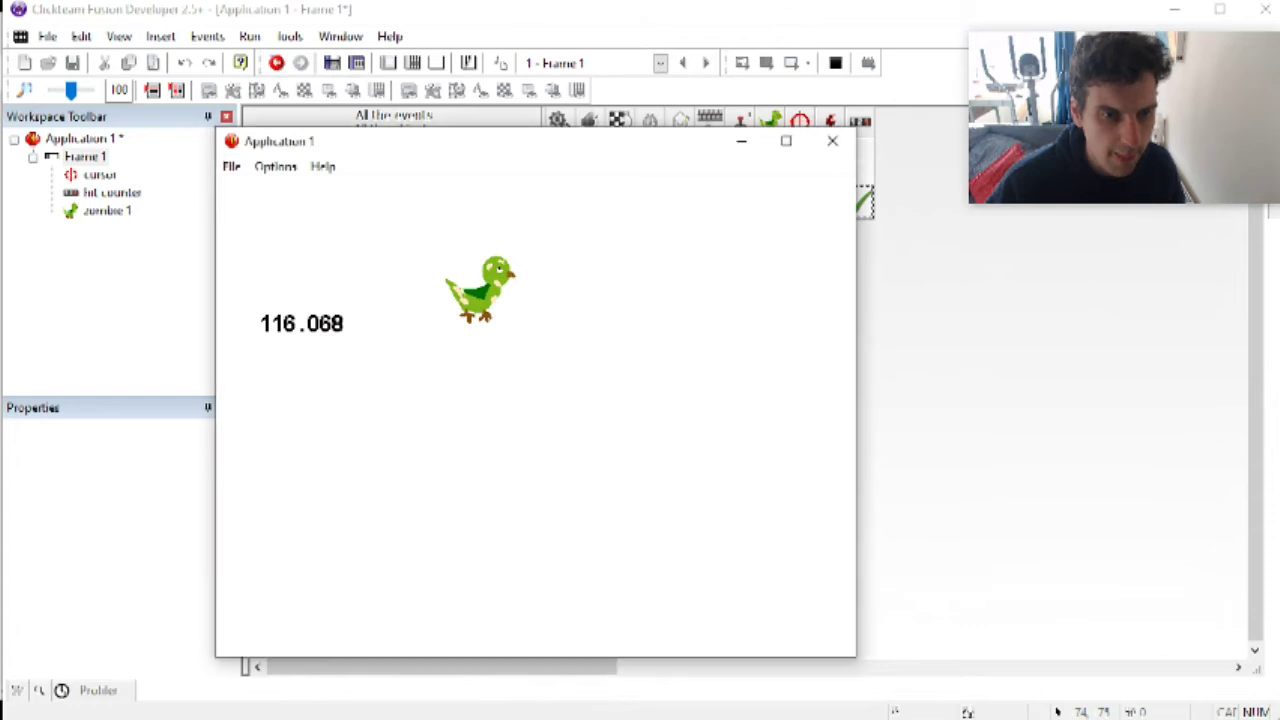
left_click(832, 140)
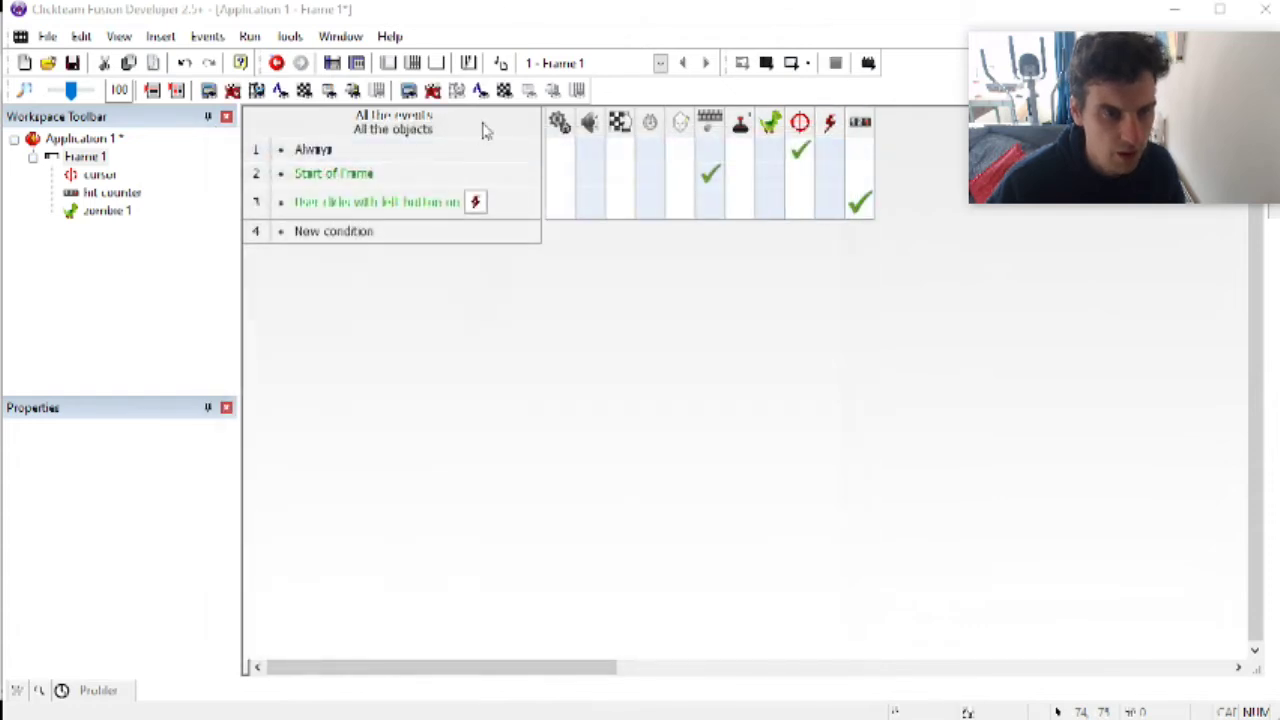
left_click(249, 36)
left_click(295, 82)
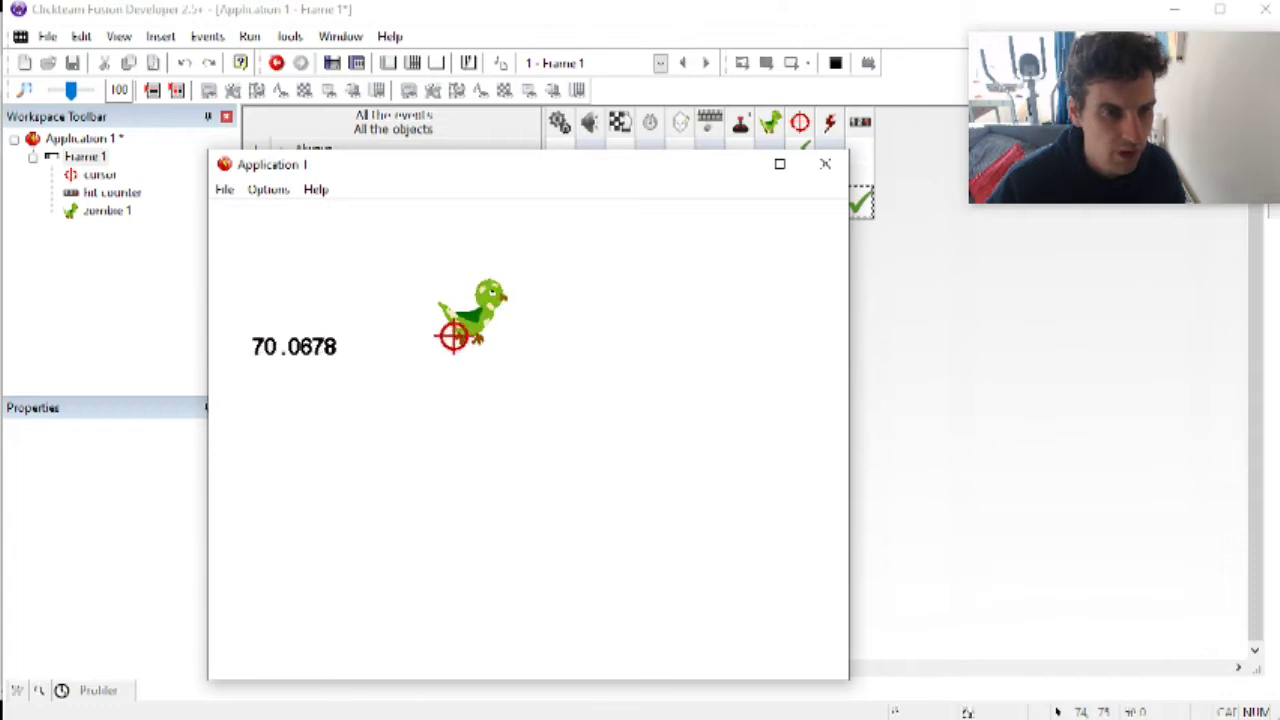
Step: Shoot the zombie's head and lower body repeatedly, compare the hit counter's values, and close the test run
left_click(492, 294)
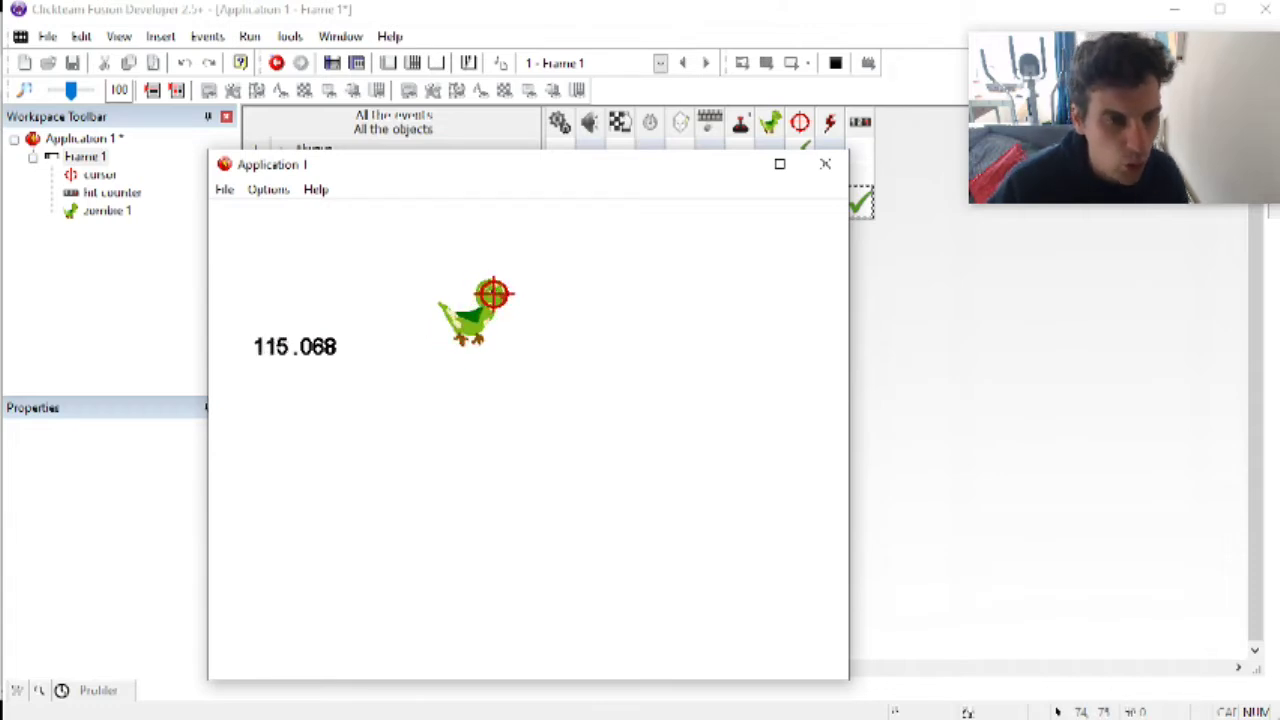
left_click(480, 309)
left_click(458, 321)
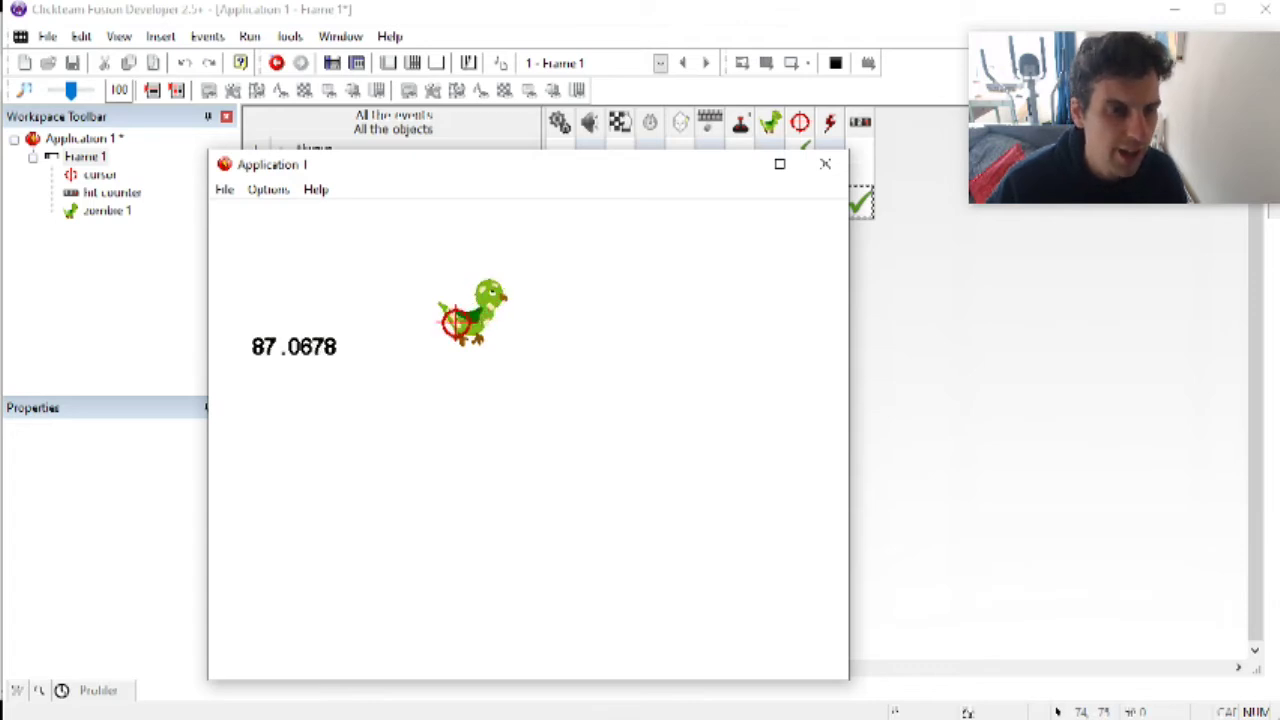
left_click(457, 322)
left_click(491, 290)
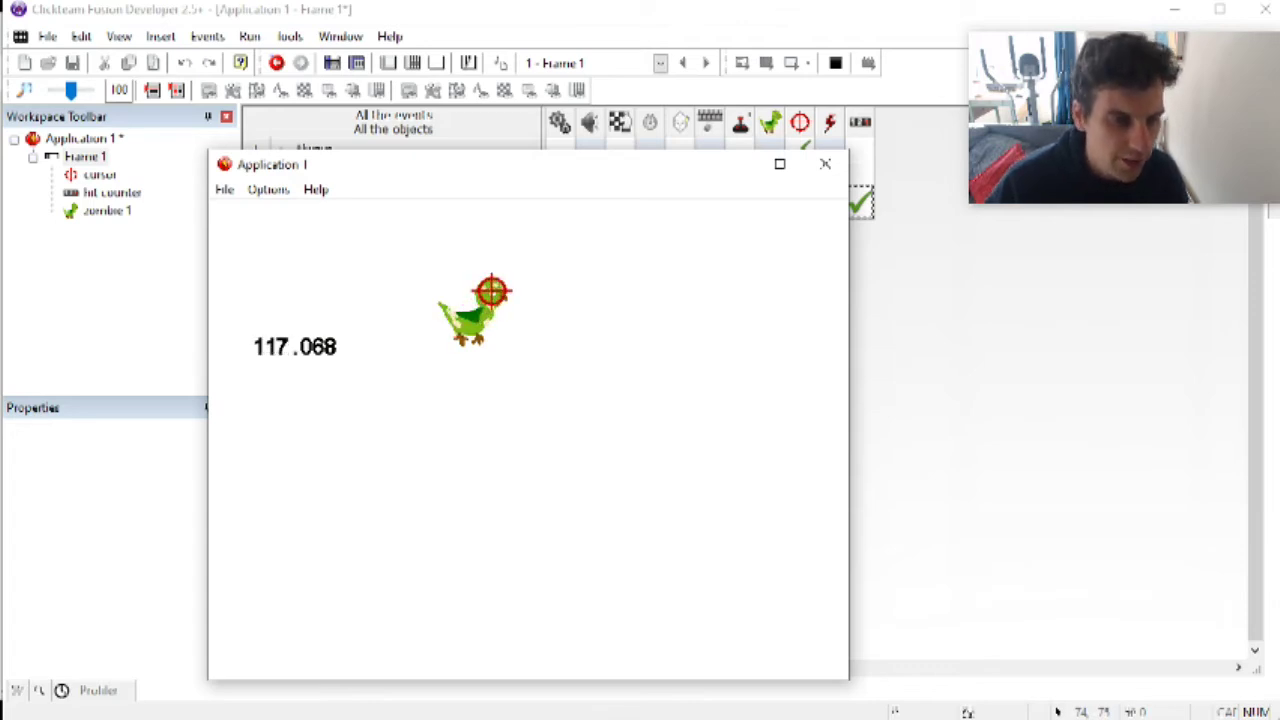
left_click(489, 292)
left_click(458, 326)
left_click(462, 328)
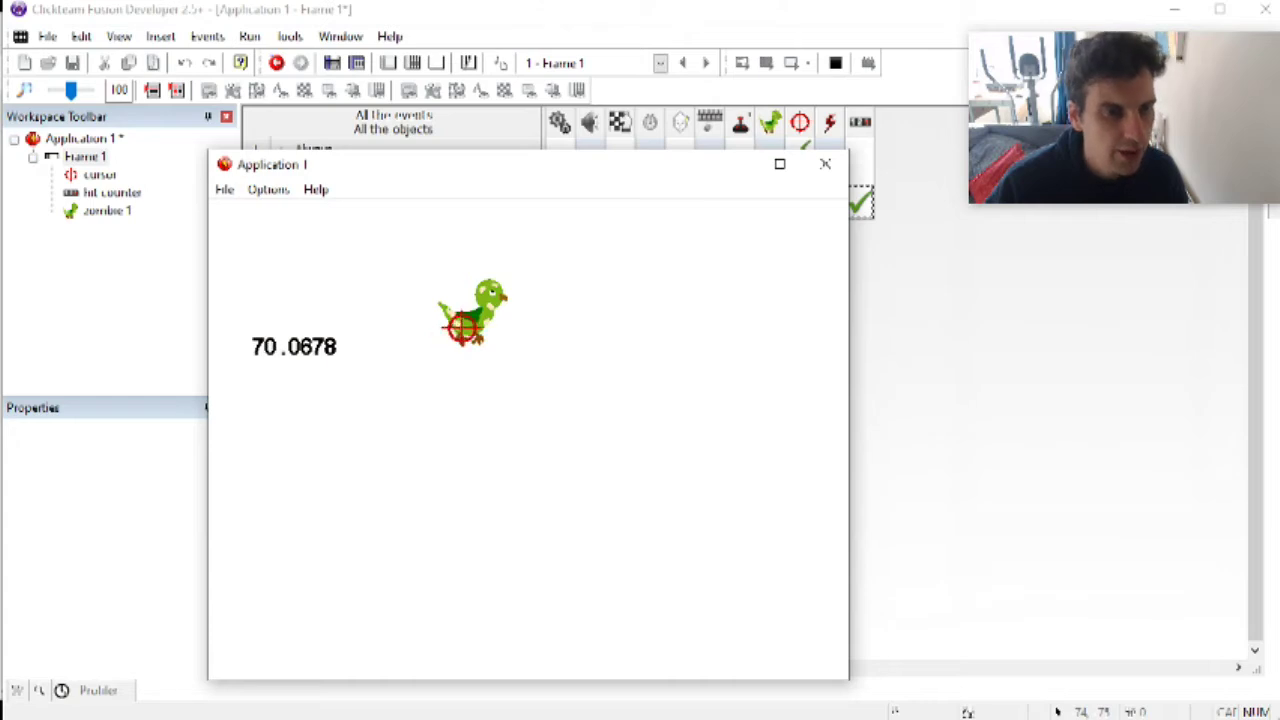
left_click(488, 292)
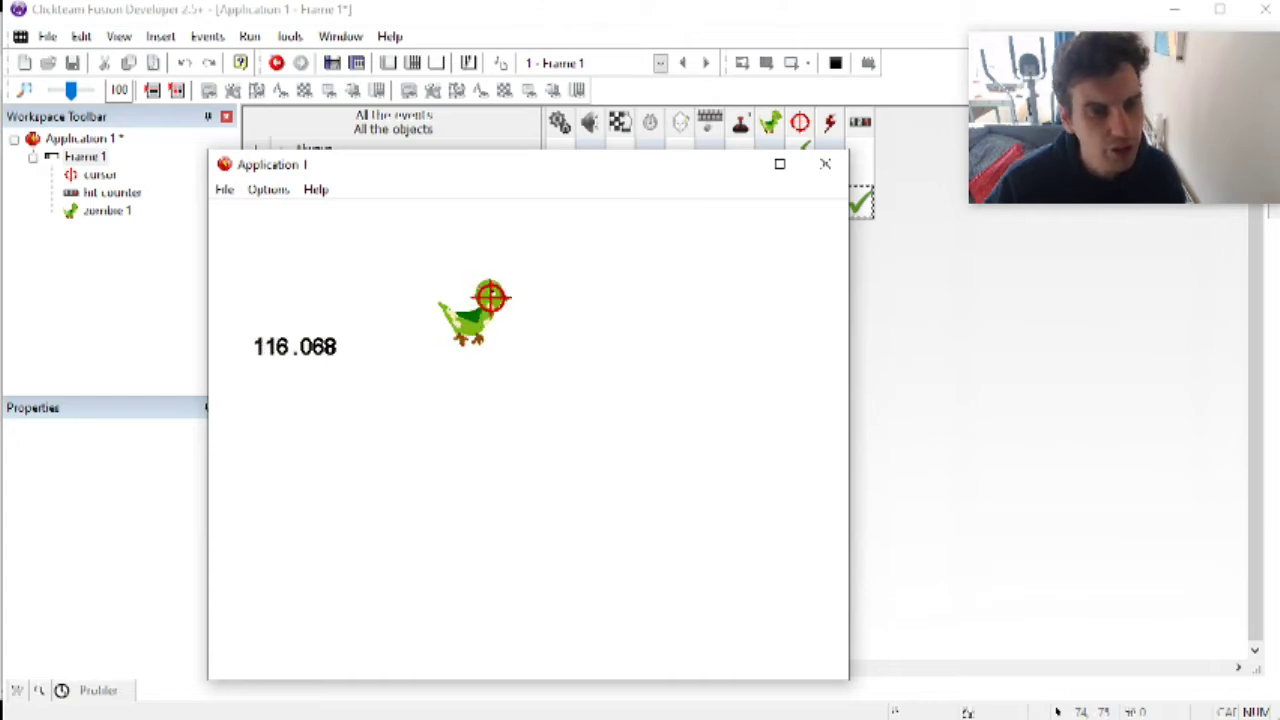
left_click(490, 296)
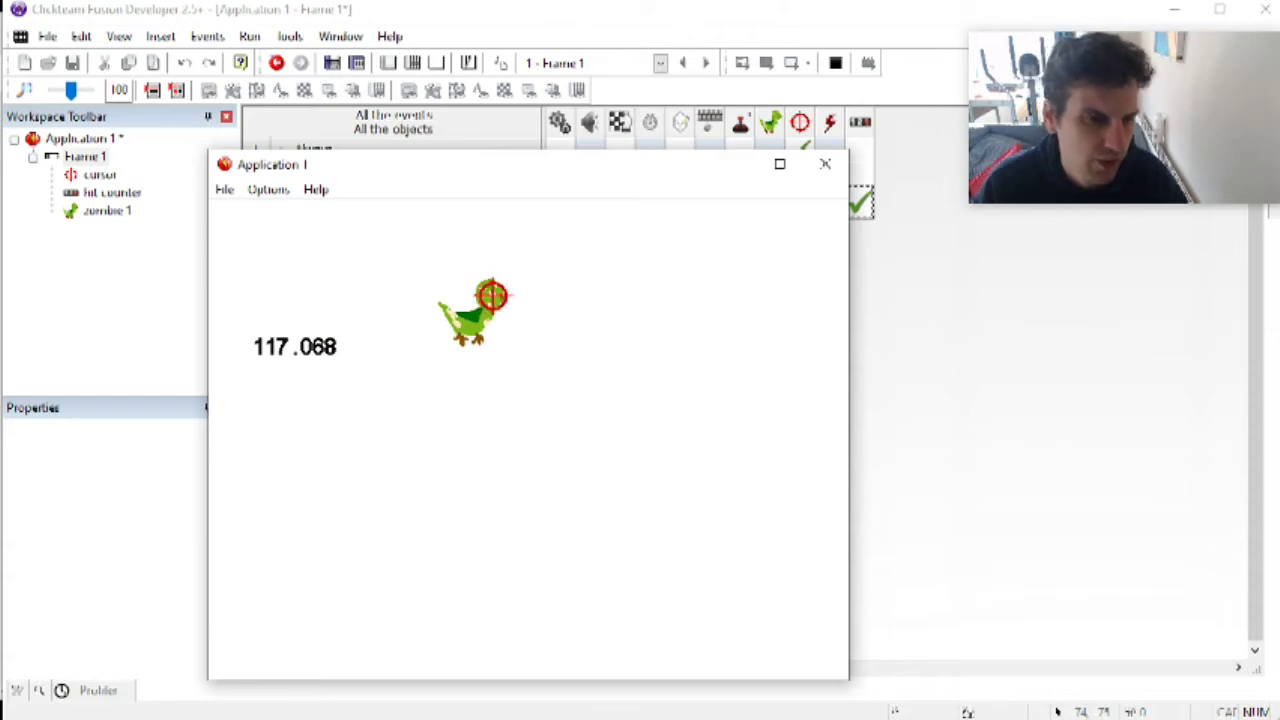
left_click(491, 294)
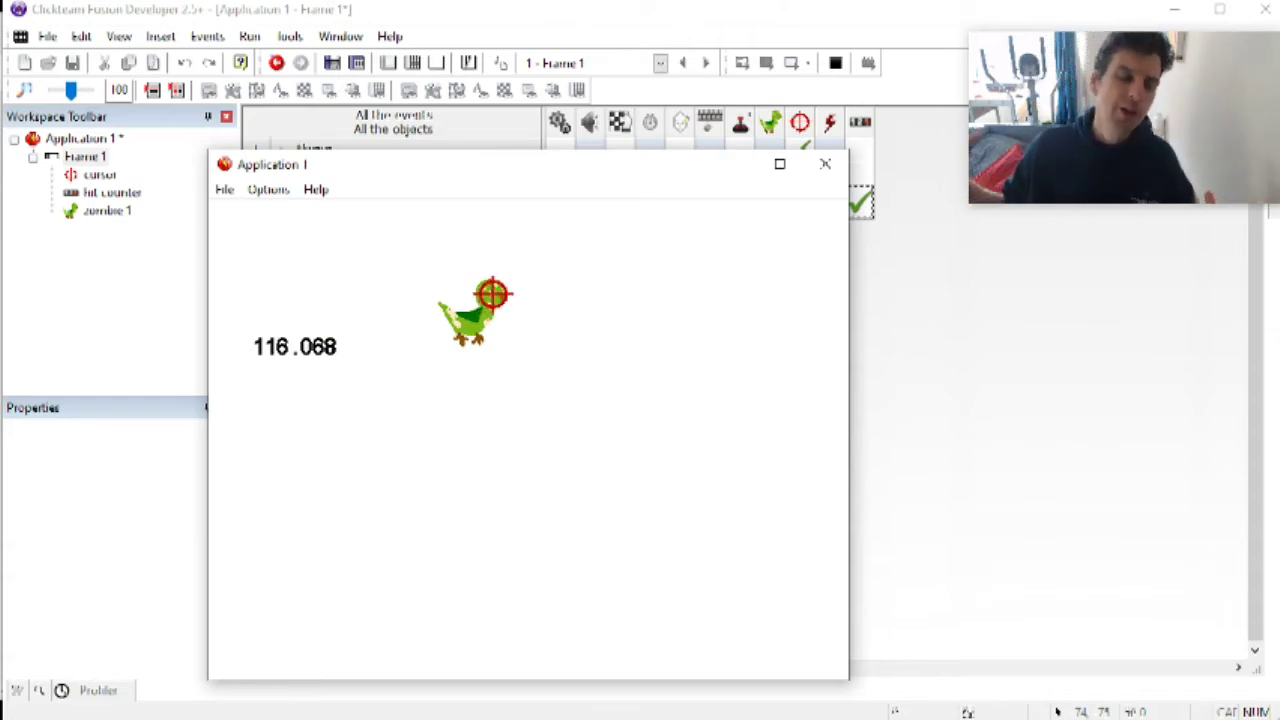
left_click(825, 163)
Step: Run the shooter application to check the crosshair at start, and close it
left_click(249, 36)
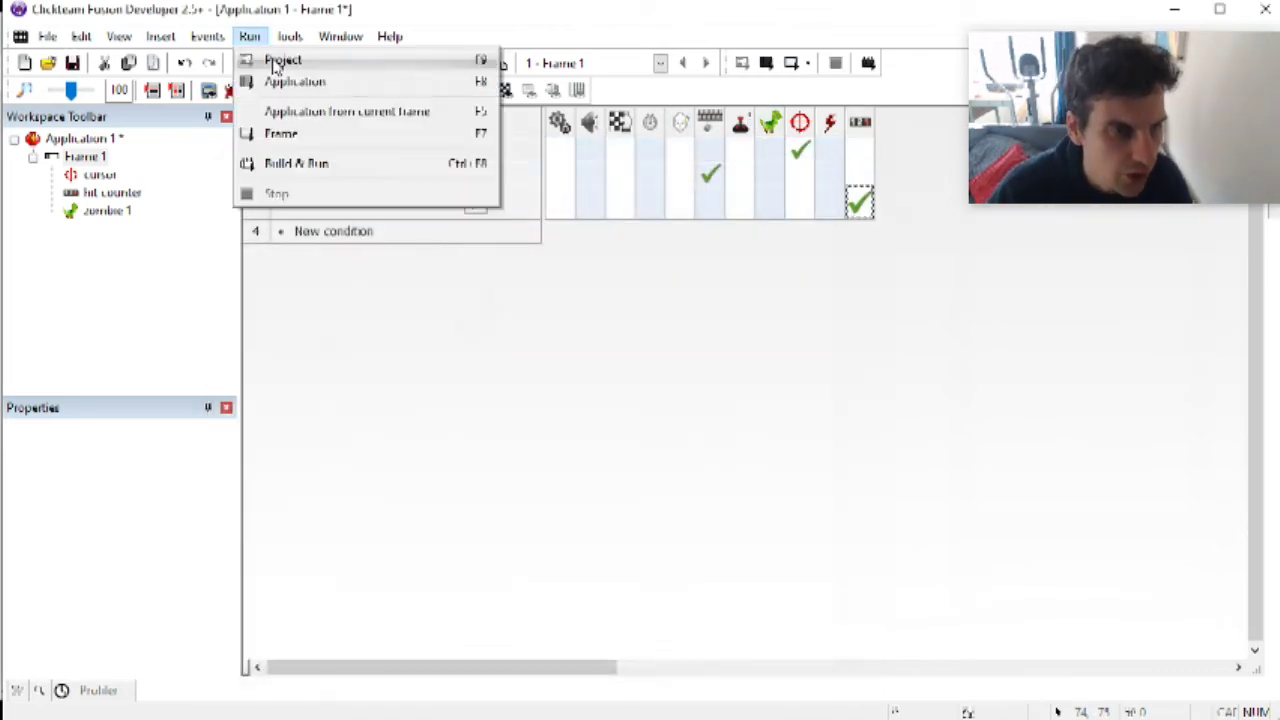
left_click(275, 80)
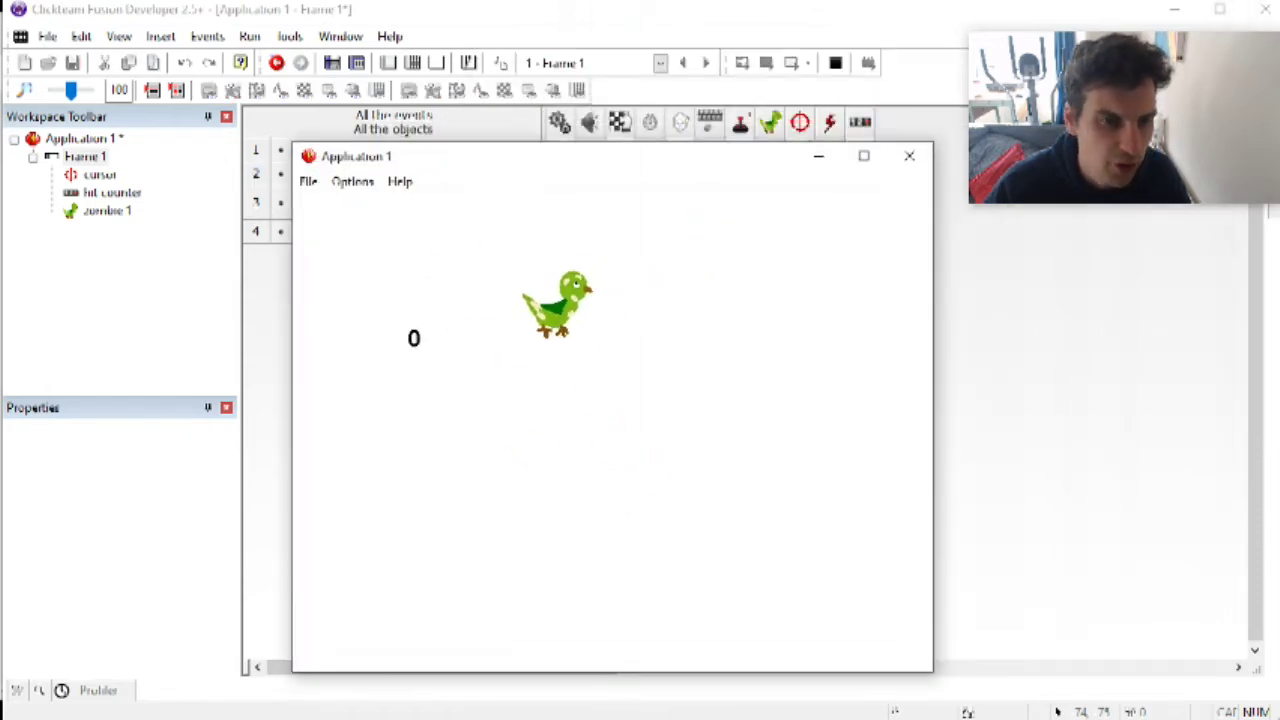
left_click(908, 155)
Step: Turn off the cursor object's "Destroy object if too far from frame" runtime option
left_click(97, 174)
left_click(85, 435)
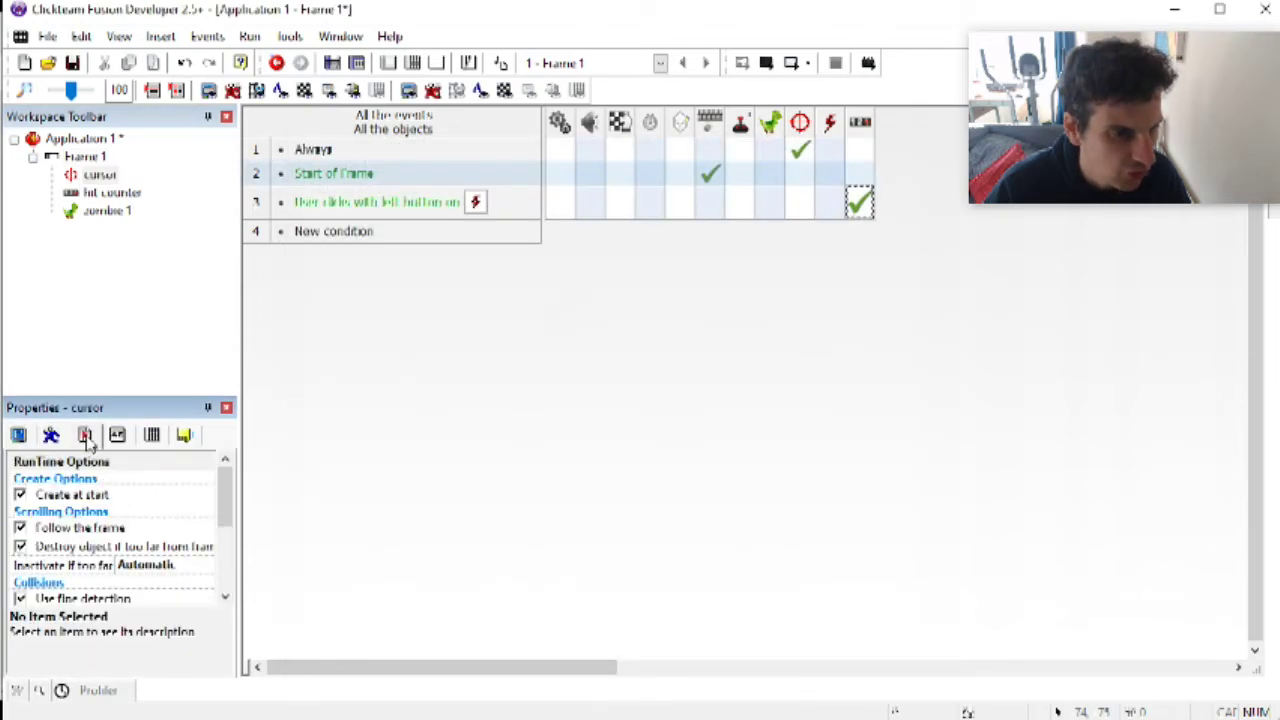
left_click(21, 549)
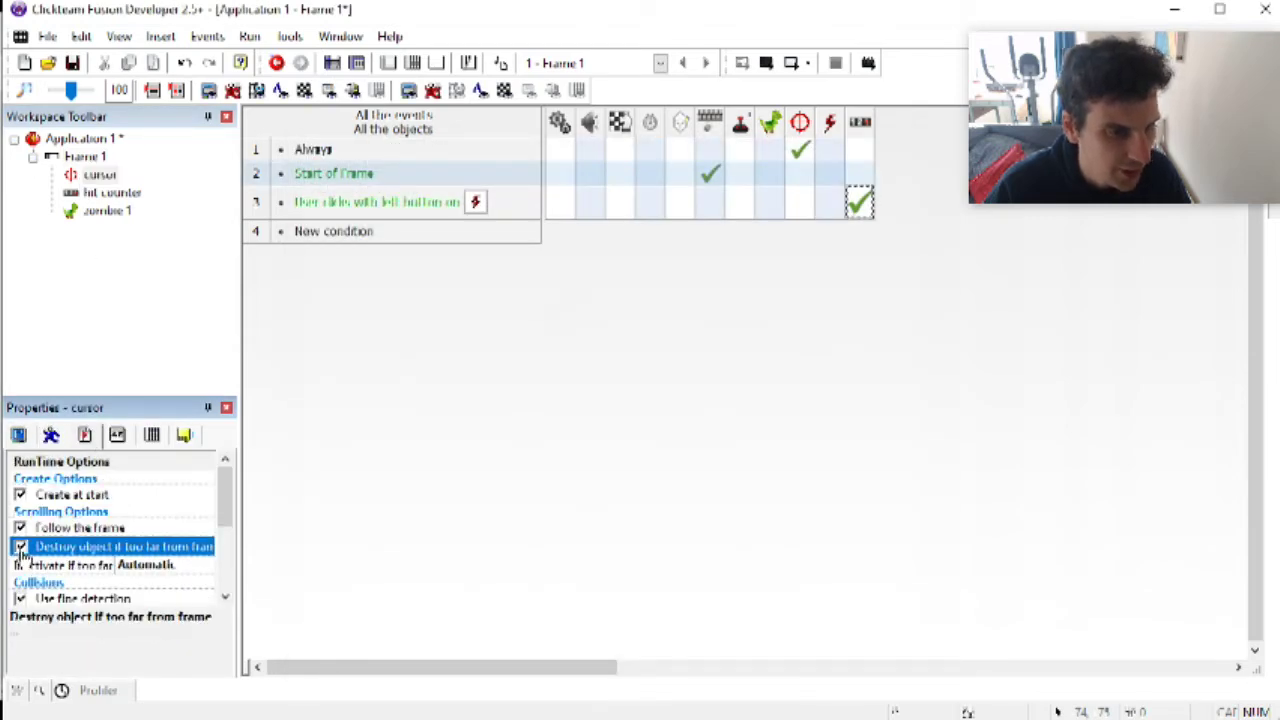
left_click(21, 548)
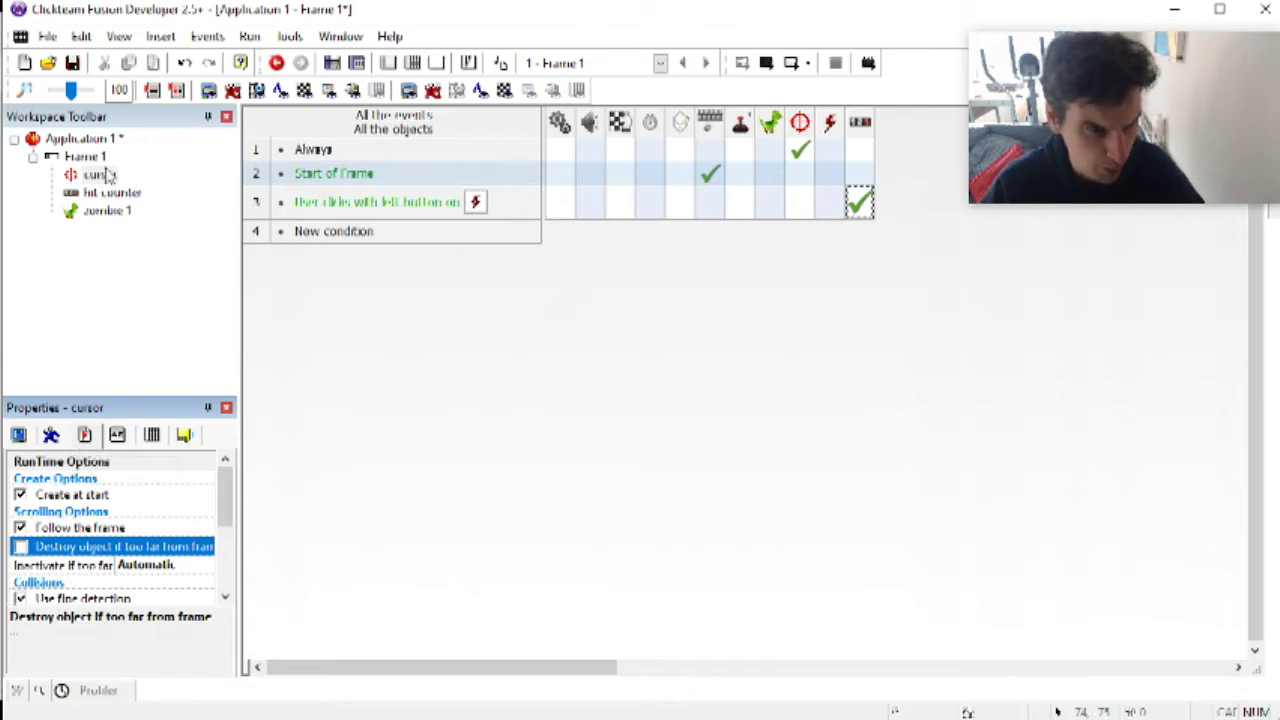
Step: Test the application with the changed cursor option and close the test window
left_click(249, 36)
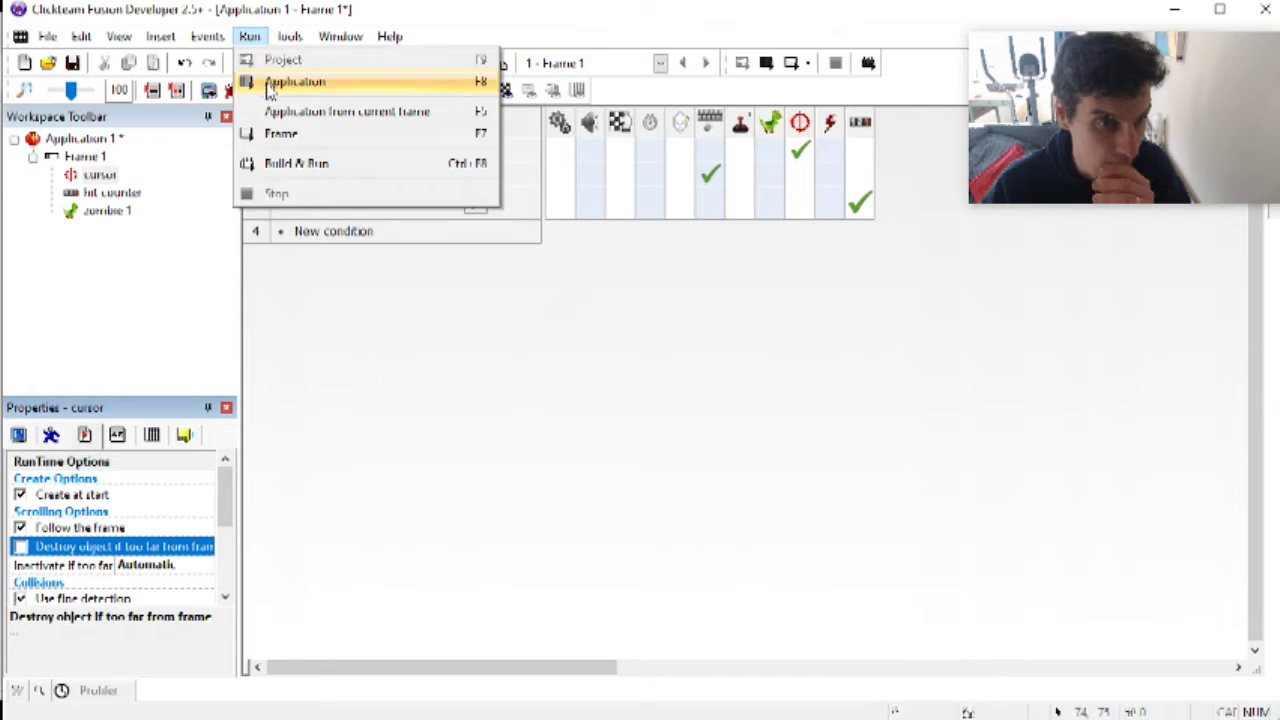
left_click(275, 82)
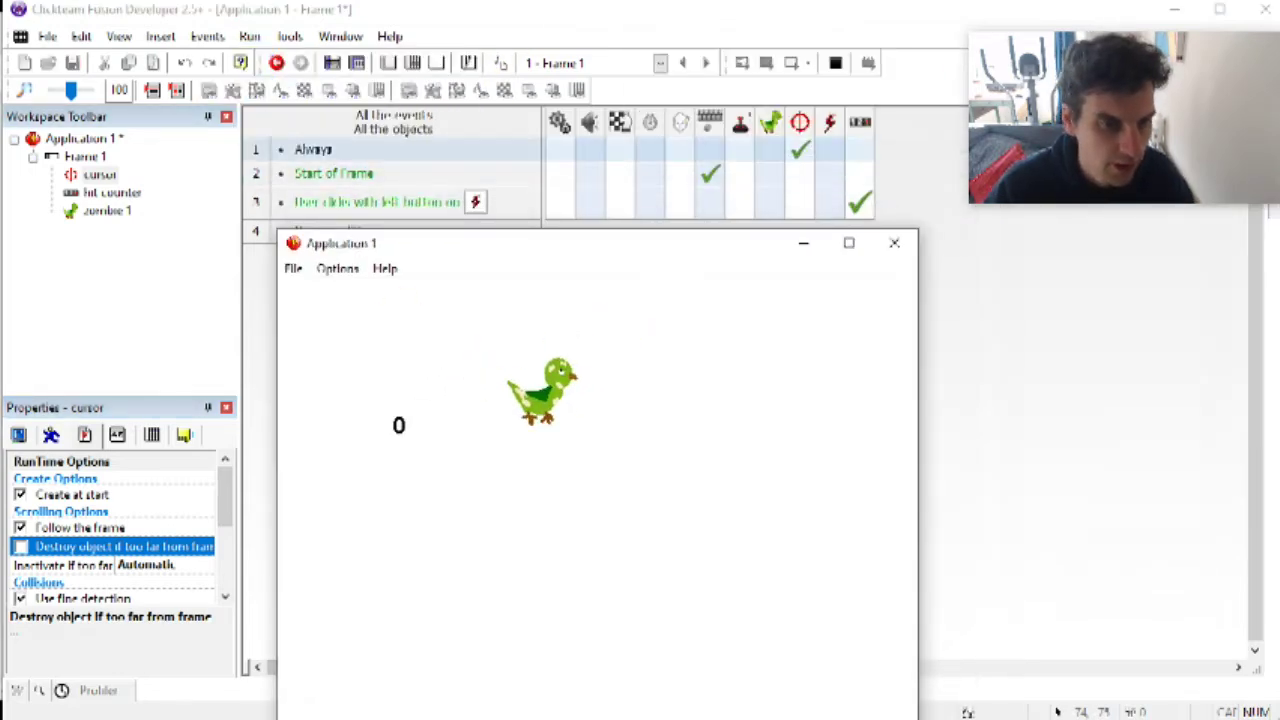
left_click(893, 243)
Step: Add an alterable value named Health to zombie 1 and set it to 1
left_click(95, 211)
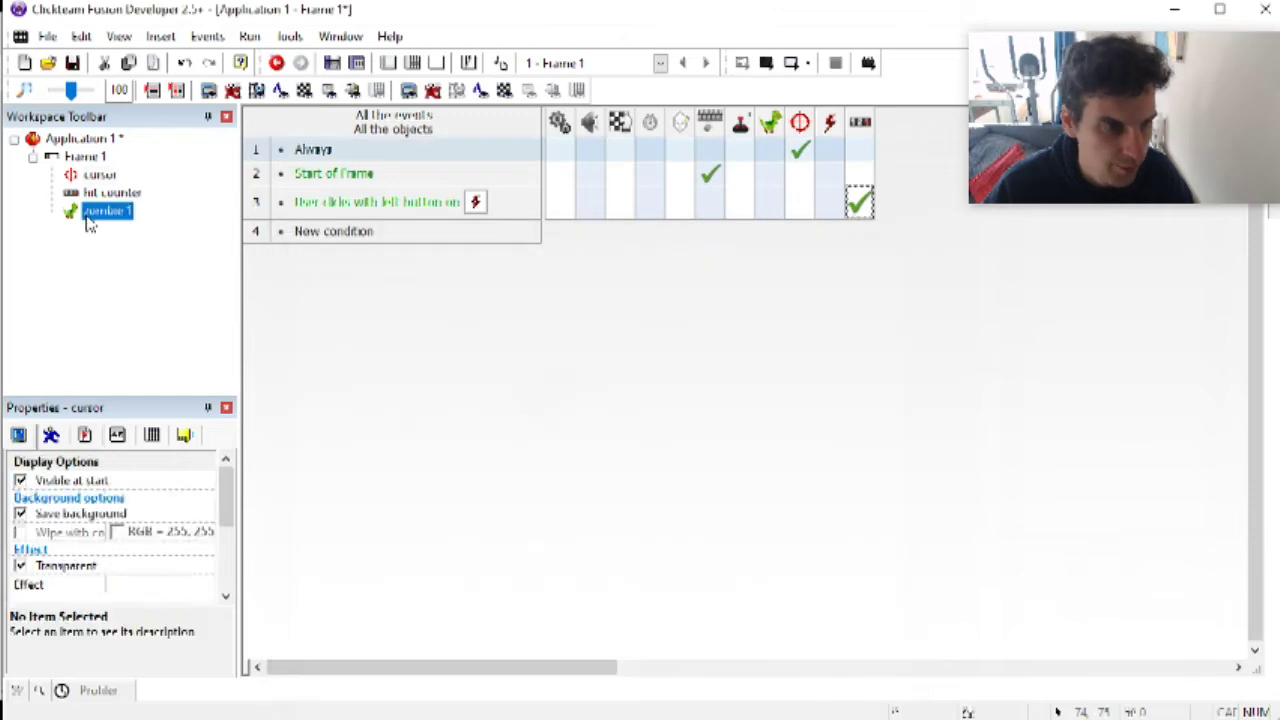
left_click(115, 436)
left_click(130, 503)
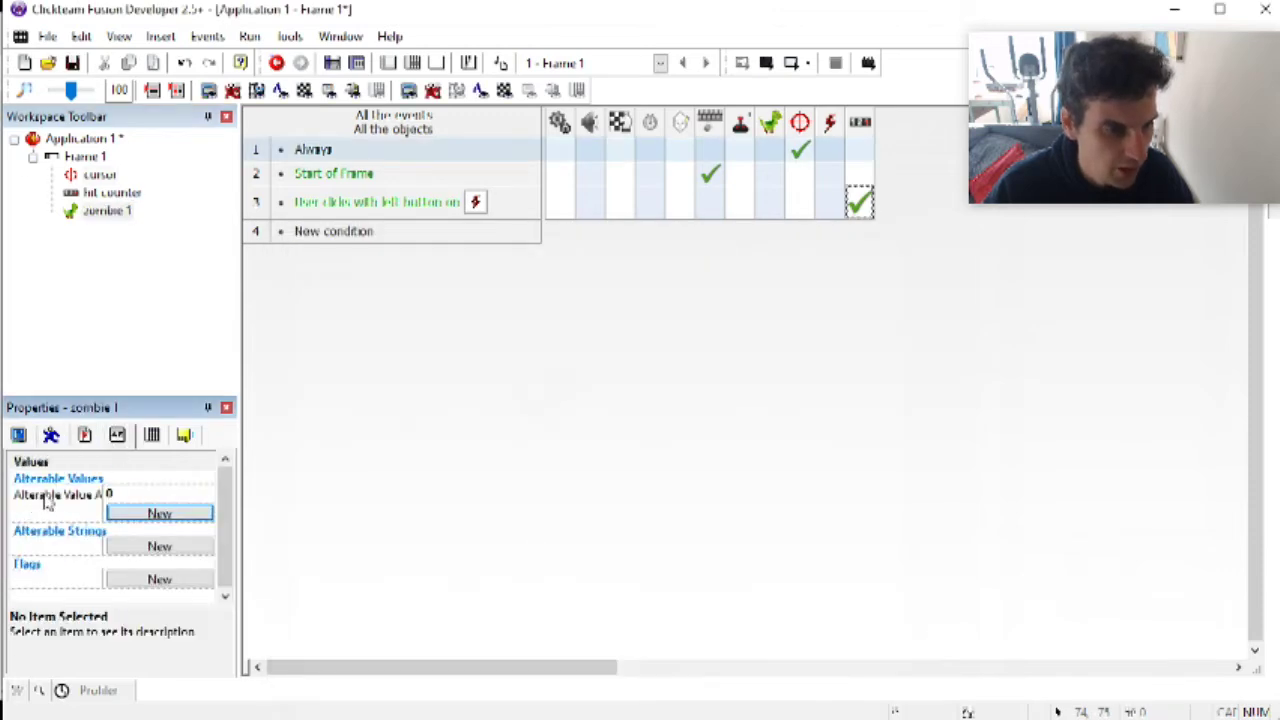
double_click(43, 493)
type("Health")
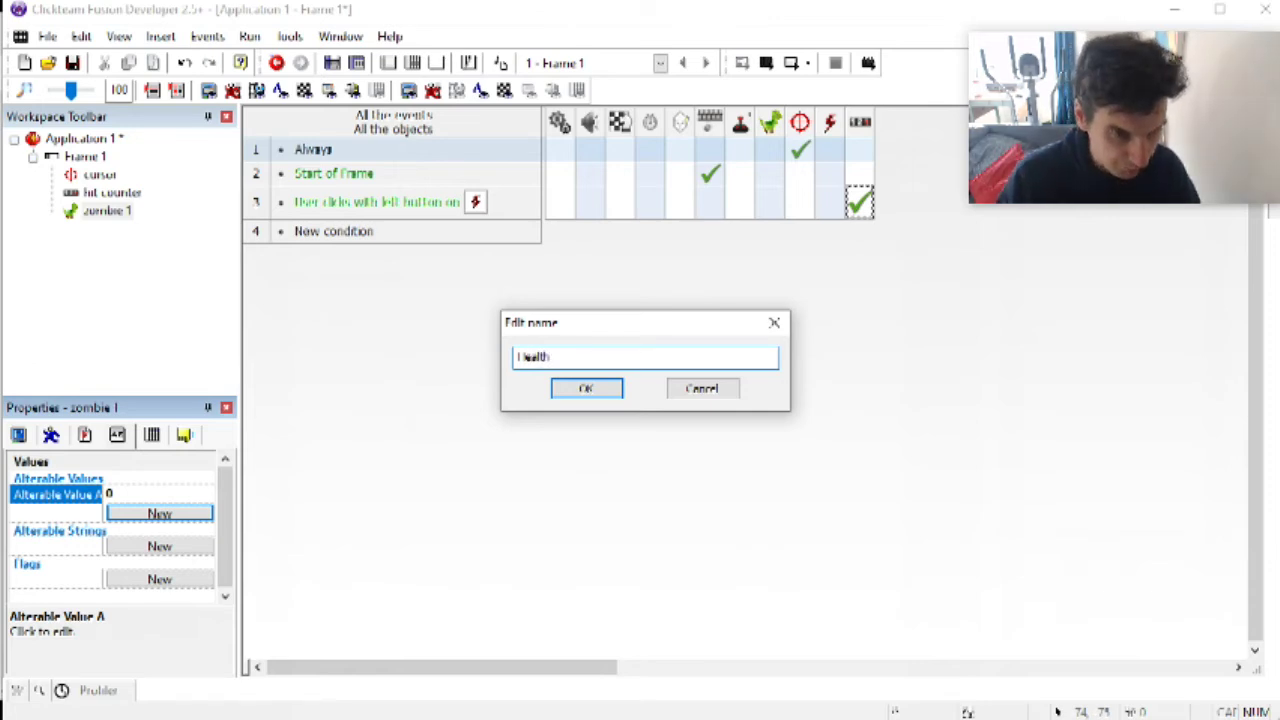
key("Return")
left_click(112, 493)
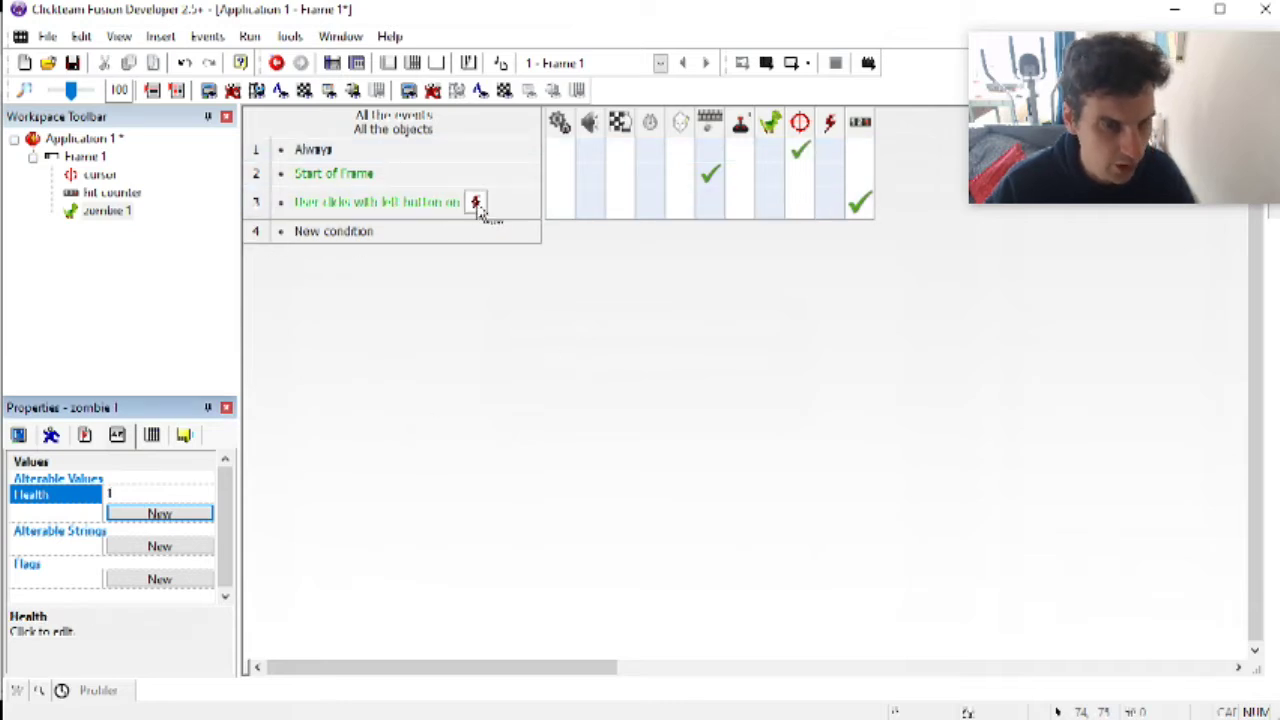
Step: In the click event, add a zombie 1 action that subtracts 1 from its Health value
left_click(771, 212)
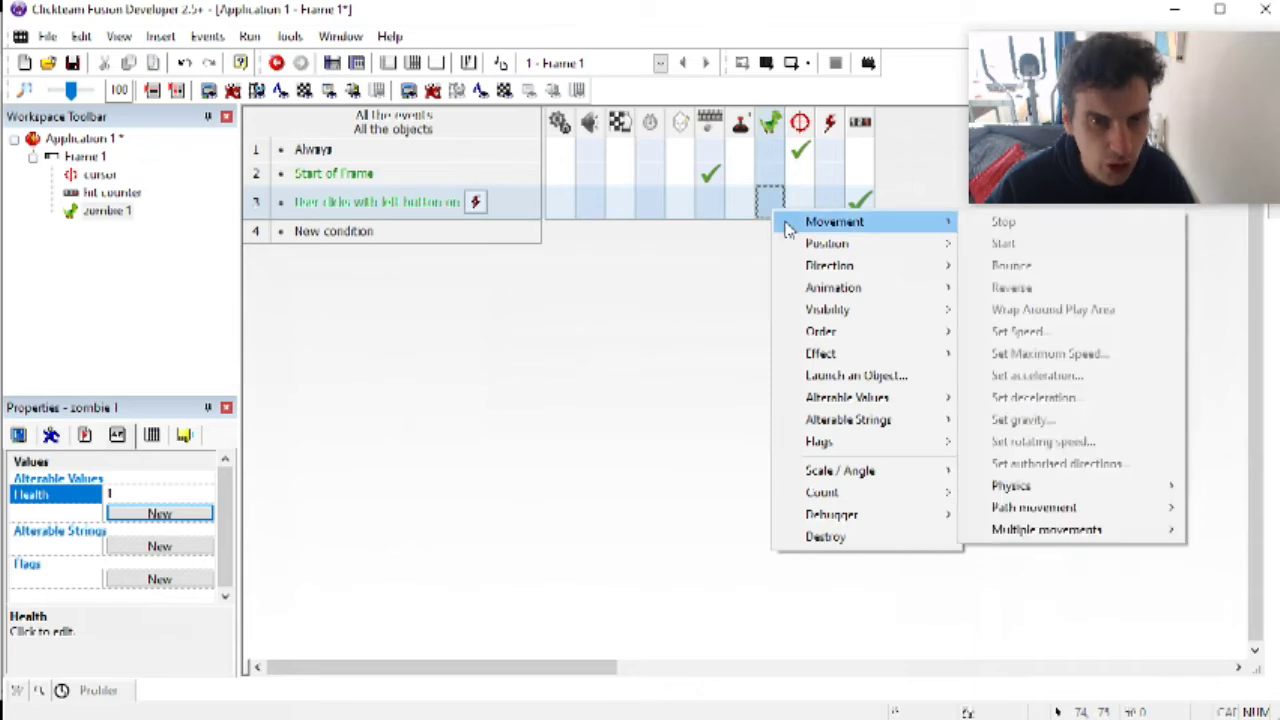
mouse_move(860, 397)
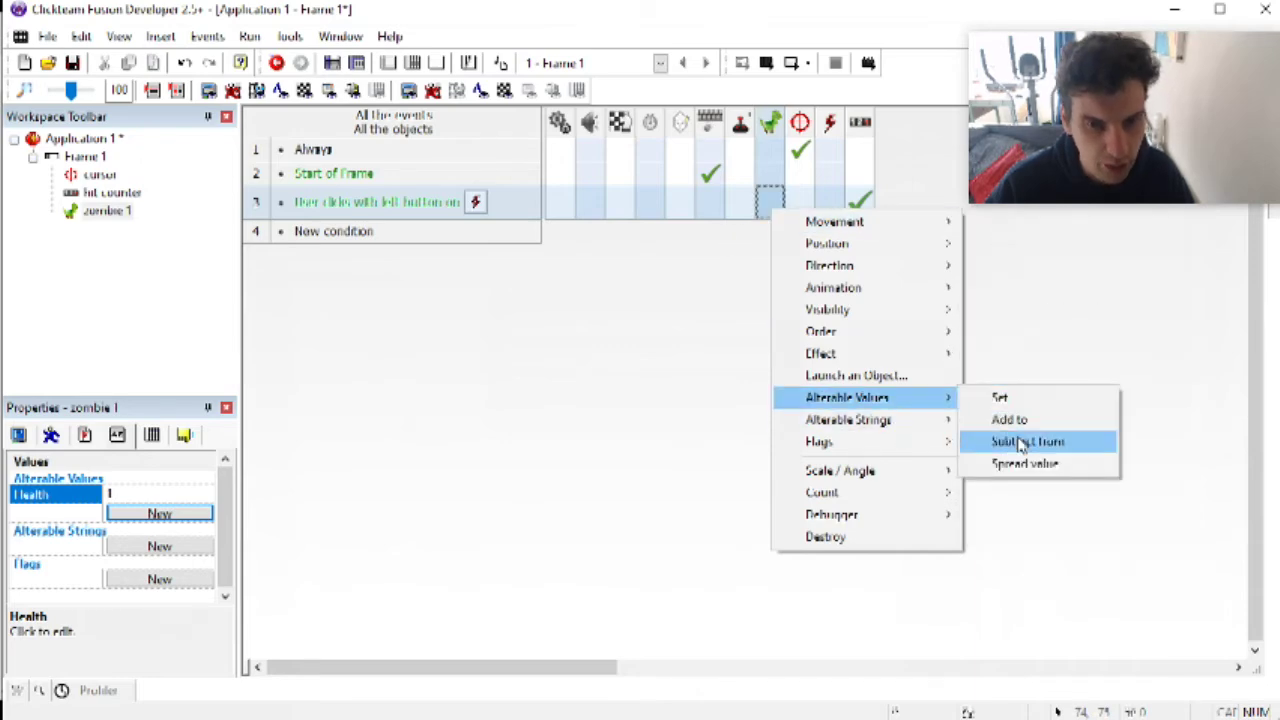
left_click(1020, 441)
type("1")
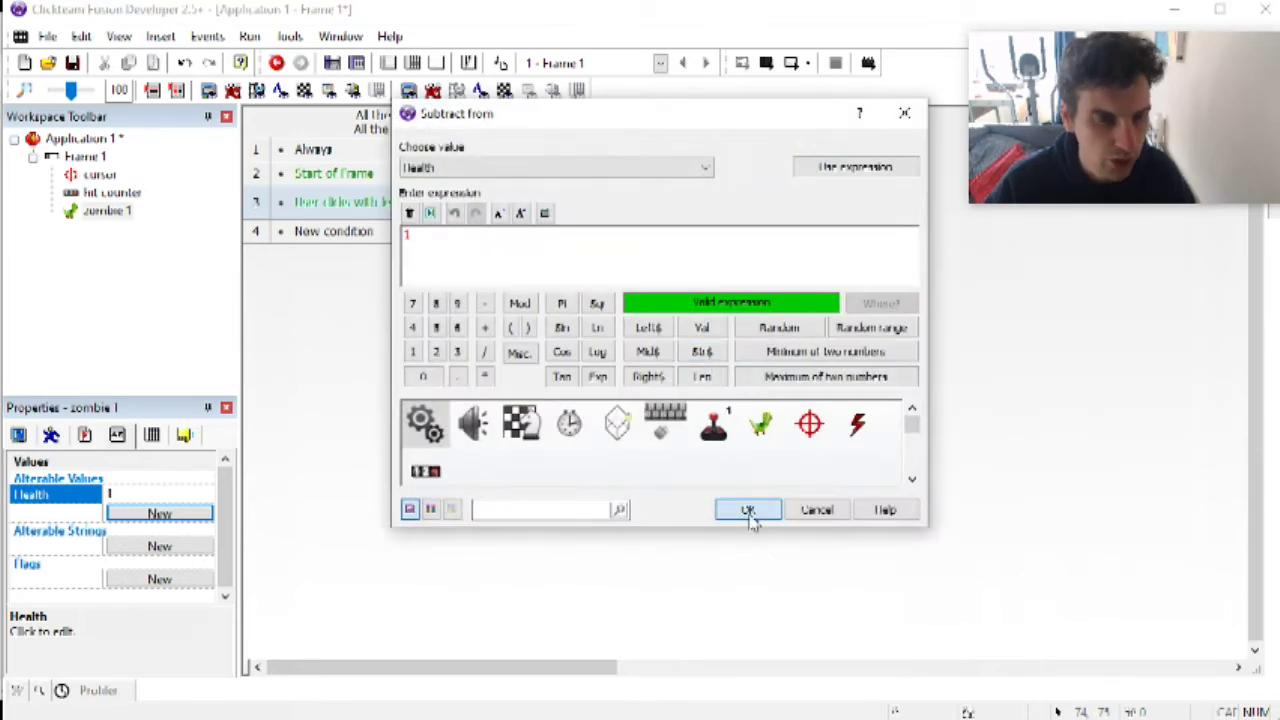
left_click(746, 508)
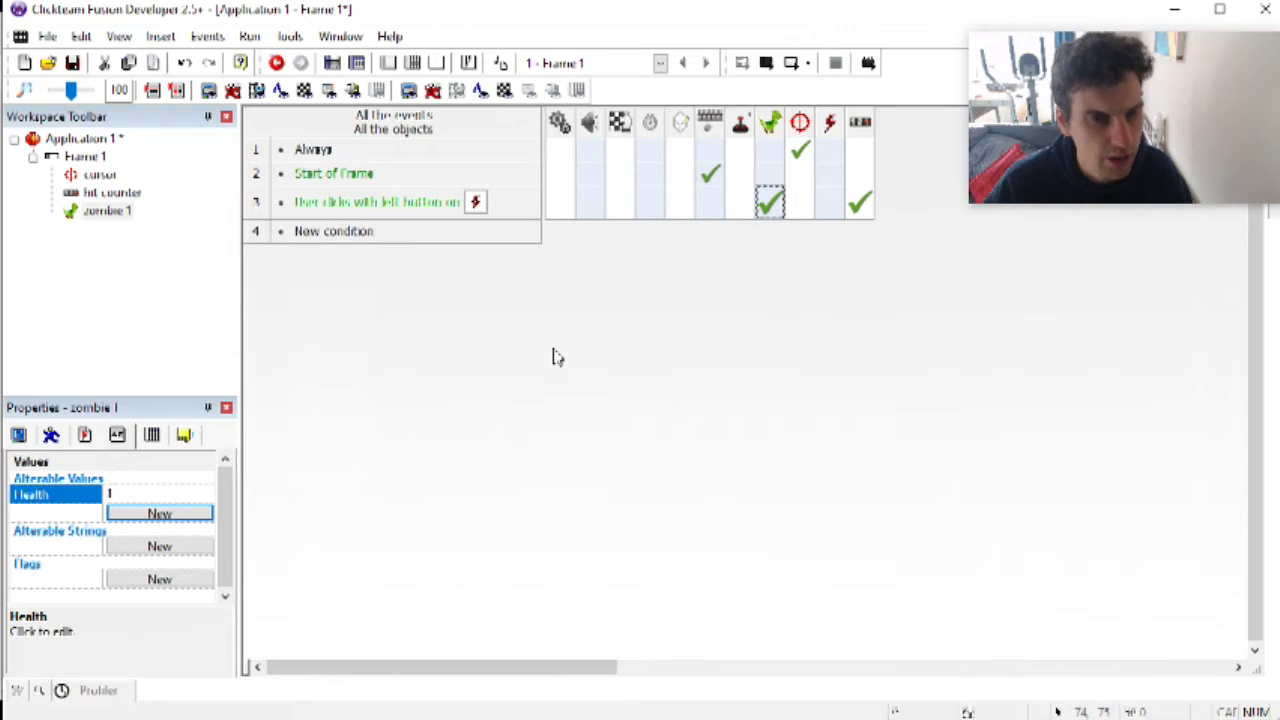
left_click(175, 491)
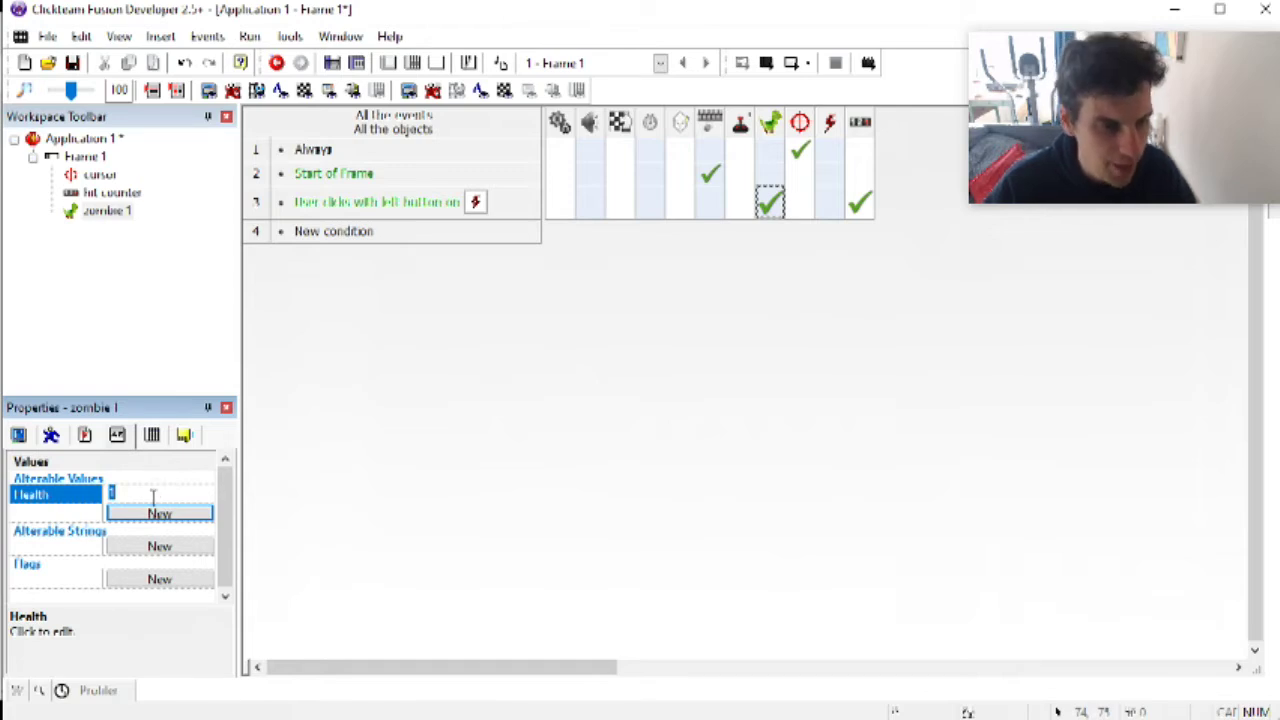
left_click(719, 266)
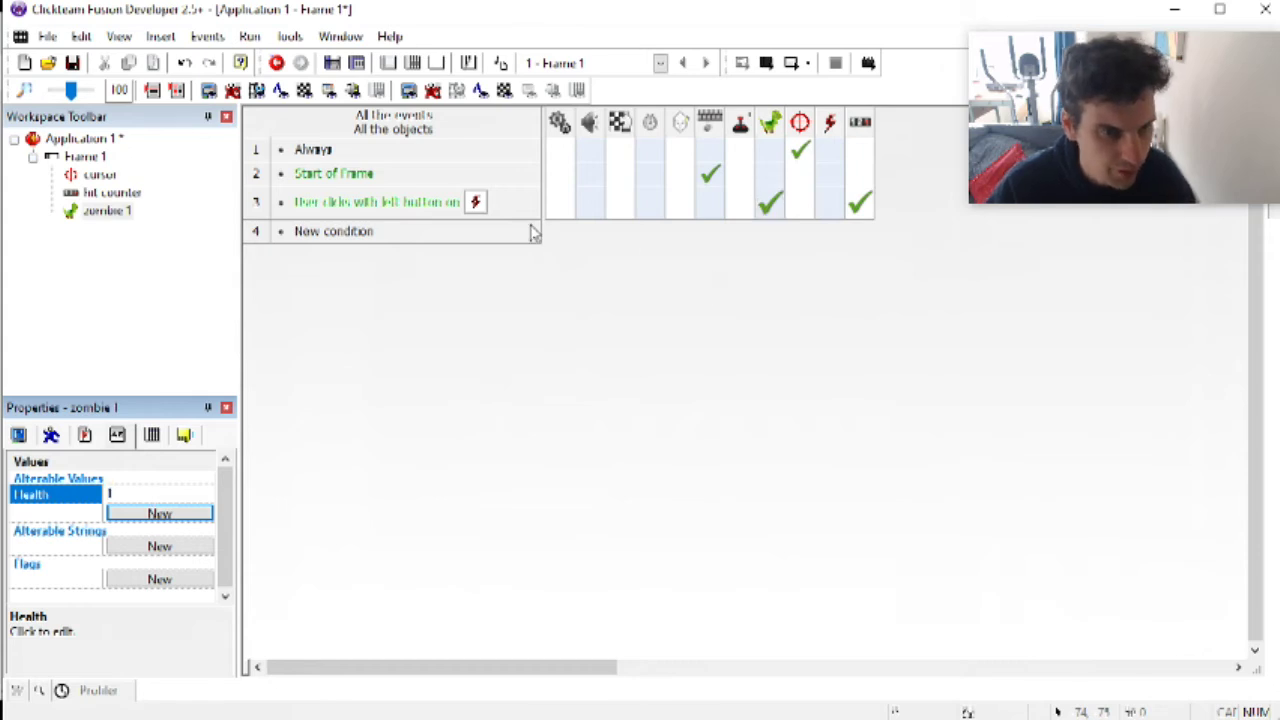
key("BackSpace")
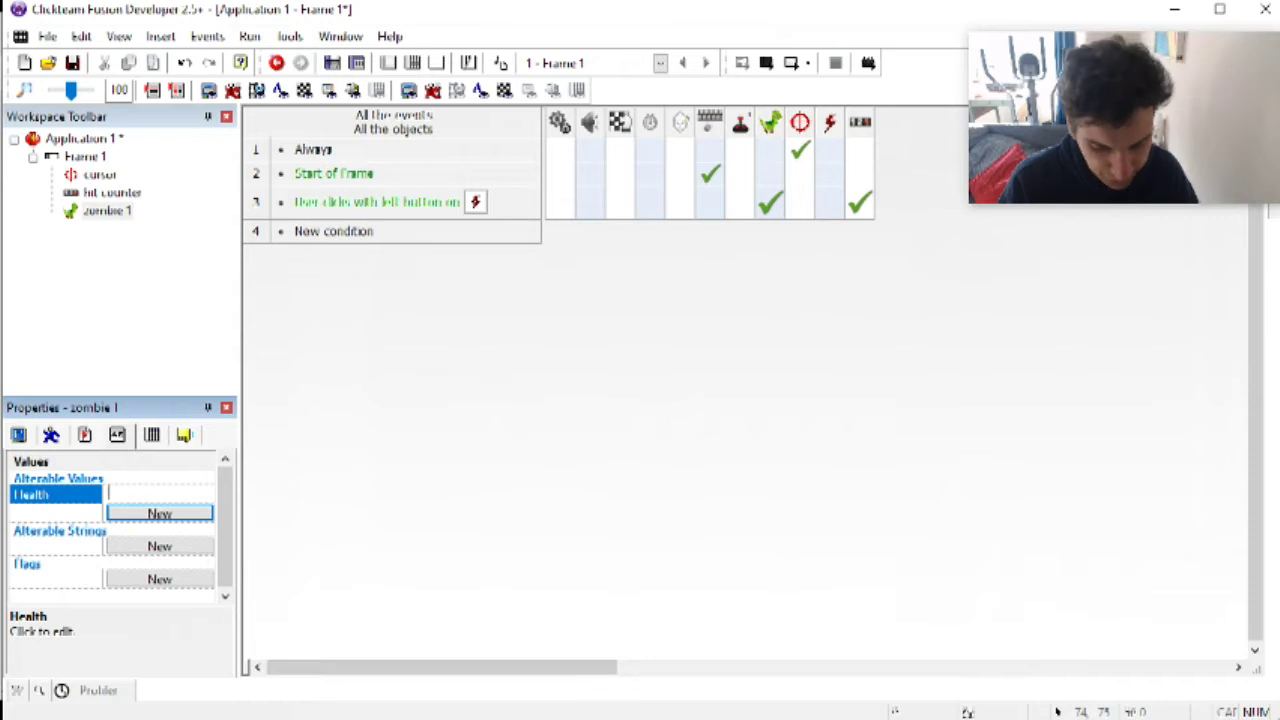
left_click(130, 495)
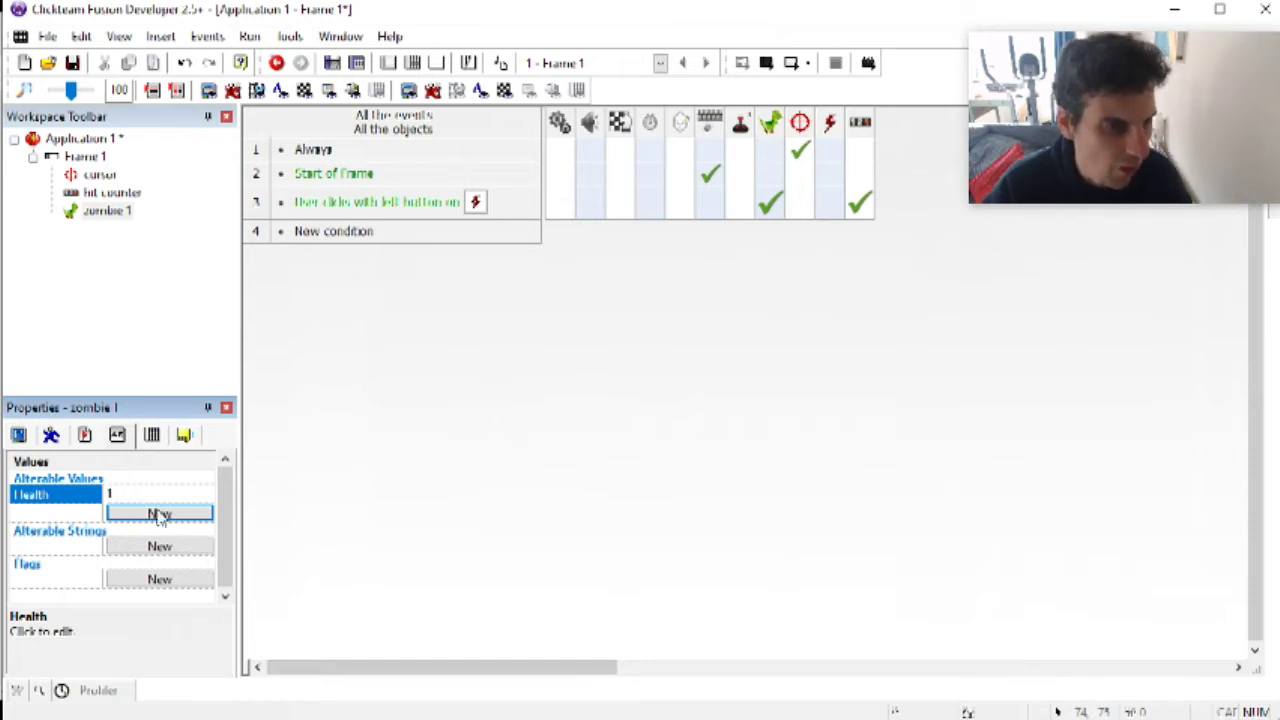
Step: Add a flag named calc health to zombie 1
left_click(160, 579)
double_click(57, 580)
type("calc health")
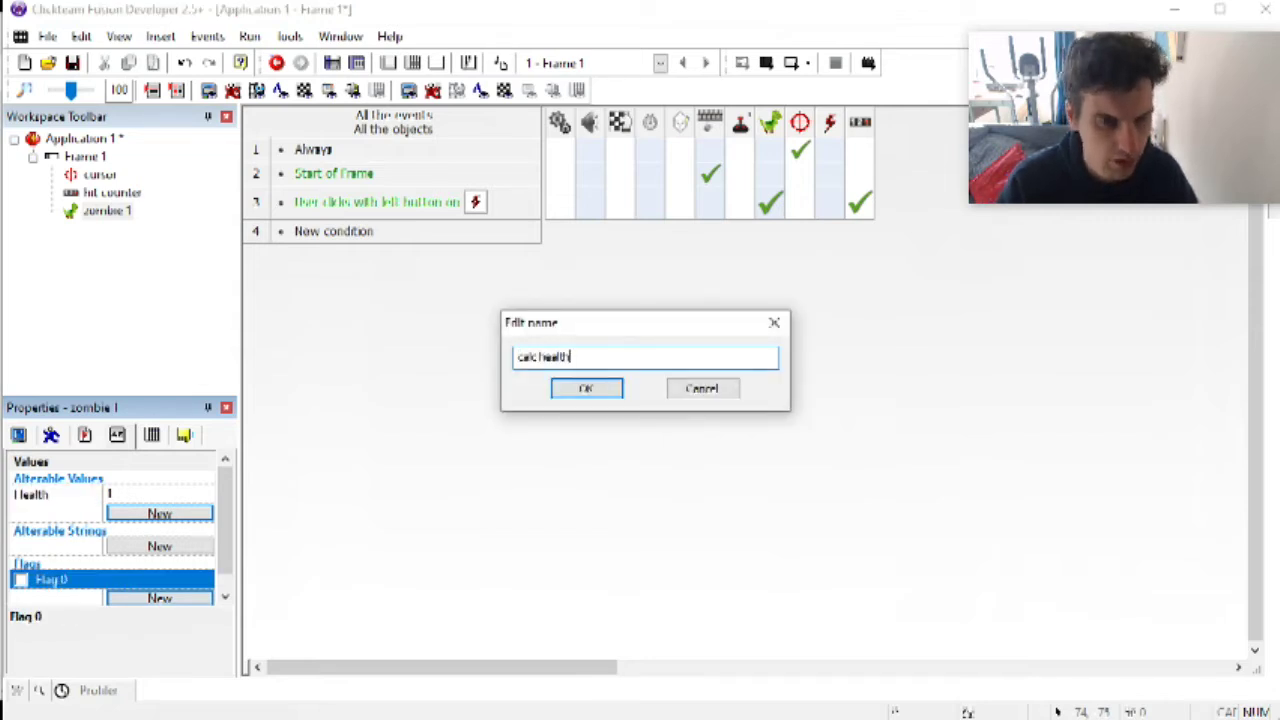
key("Return")
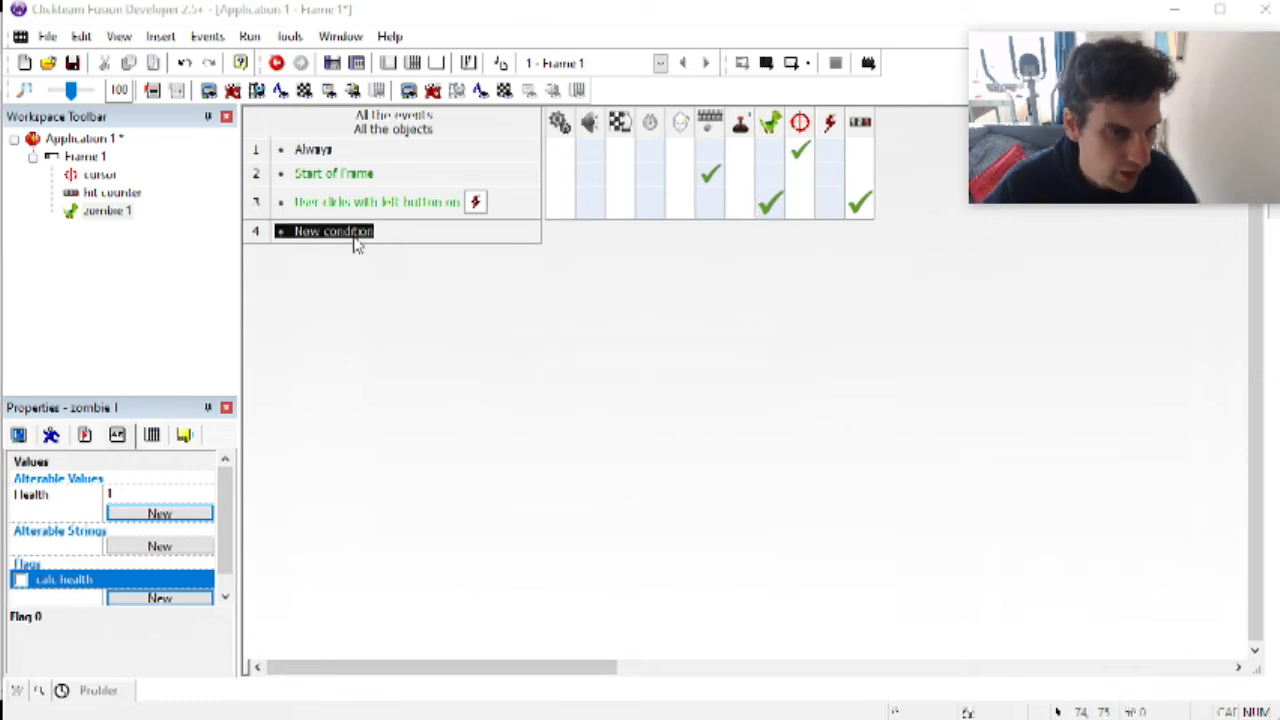
Step: Add an event conditioned on the lightning-bolt group's calc health flag being off, negating the flag-on condition
left_click(357, 246)
left_click(679, 350)
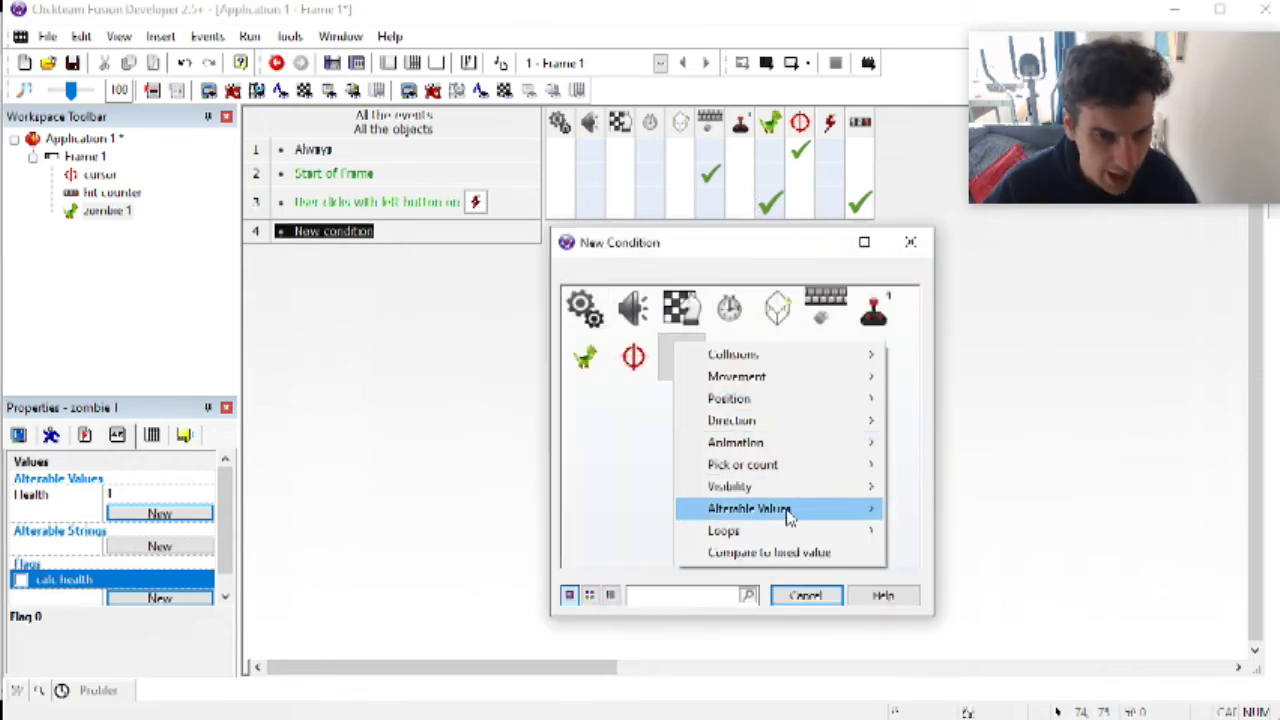
mouse_move(788, 513)
mouse_move(1011, 553)
left_click(1237, 553)
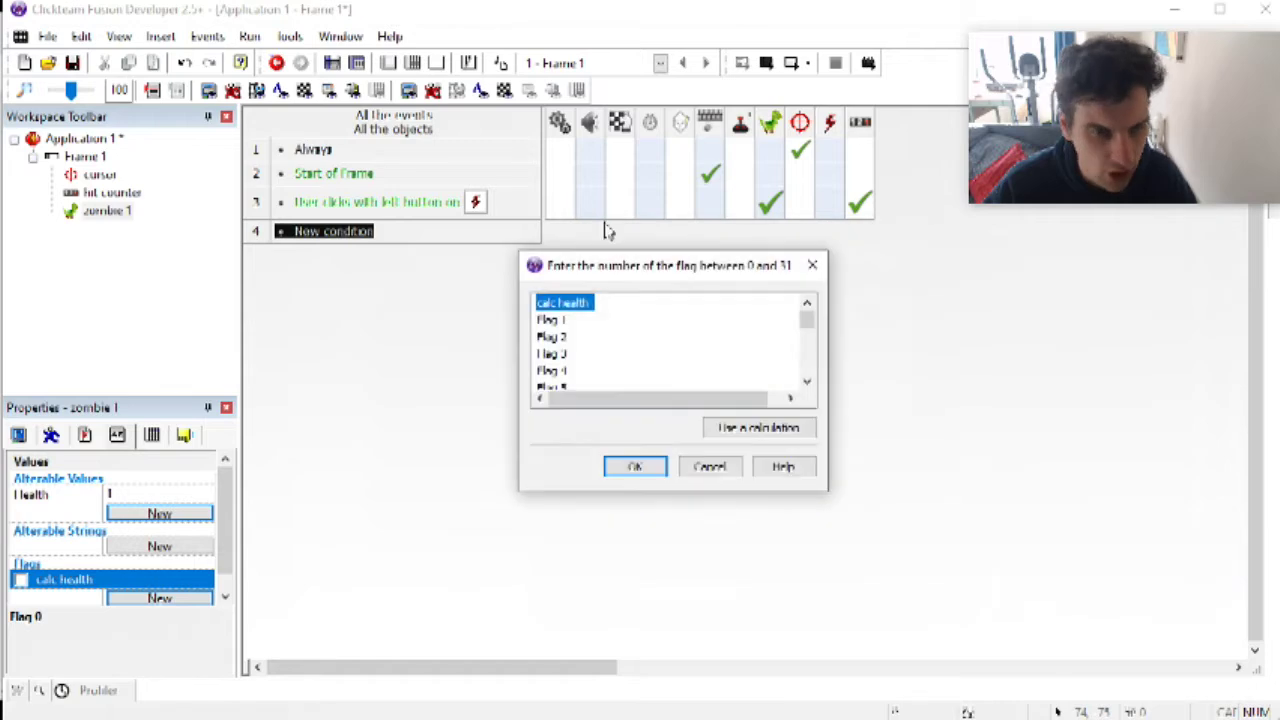
double_click(571, 308)
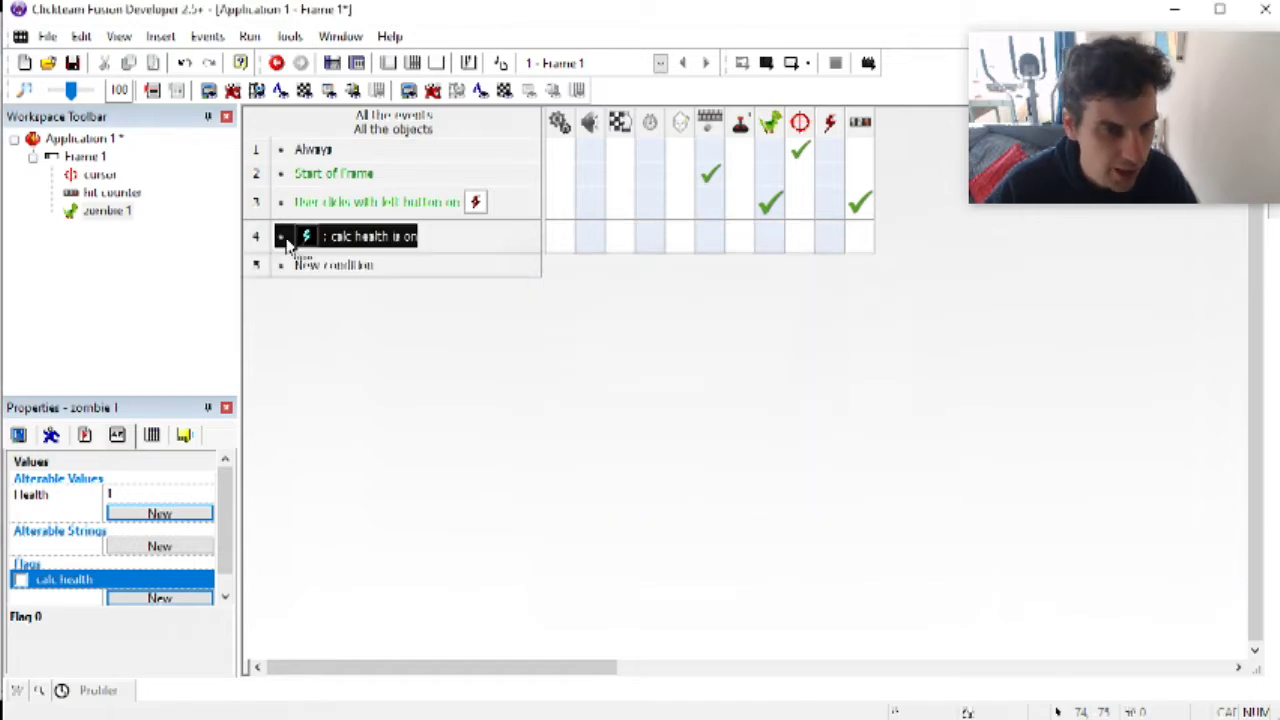
right_click(401, 242)
left_click(452, 320)
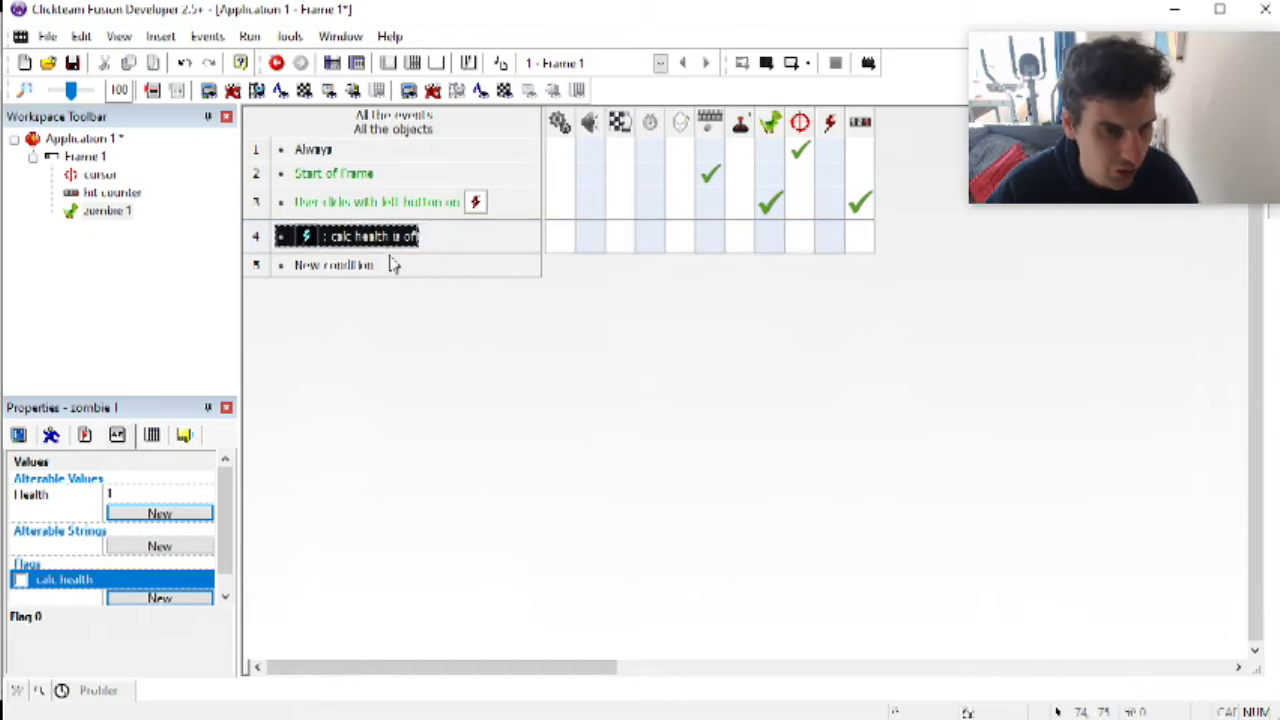
Step: Copy the Sqr part covering zombie 1's width and height from the hit counter's Set Counter expression in the click event
left_click(766, 237)
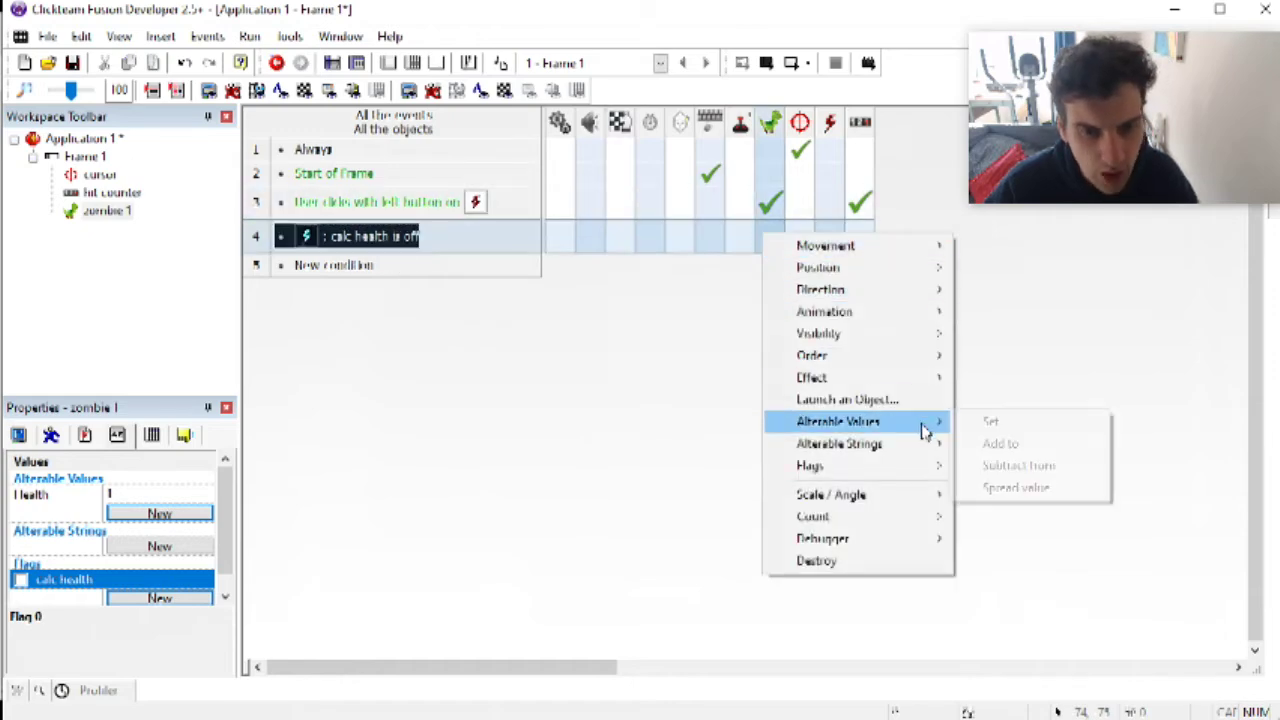
left_click(745, 223)
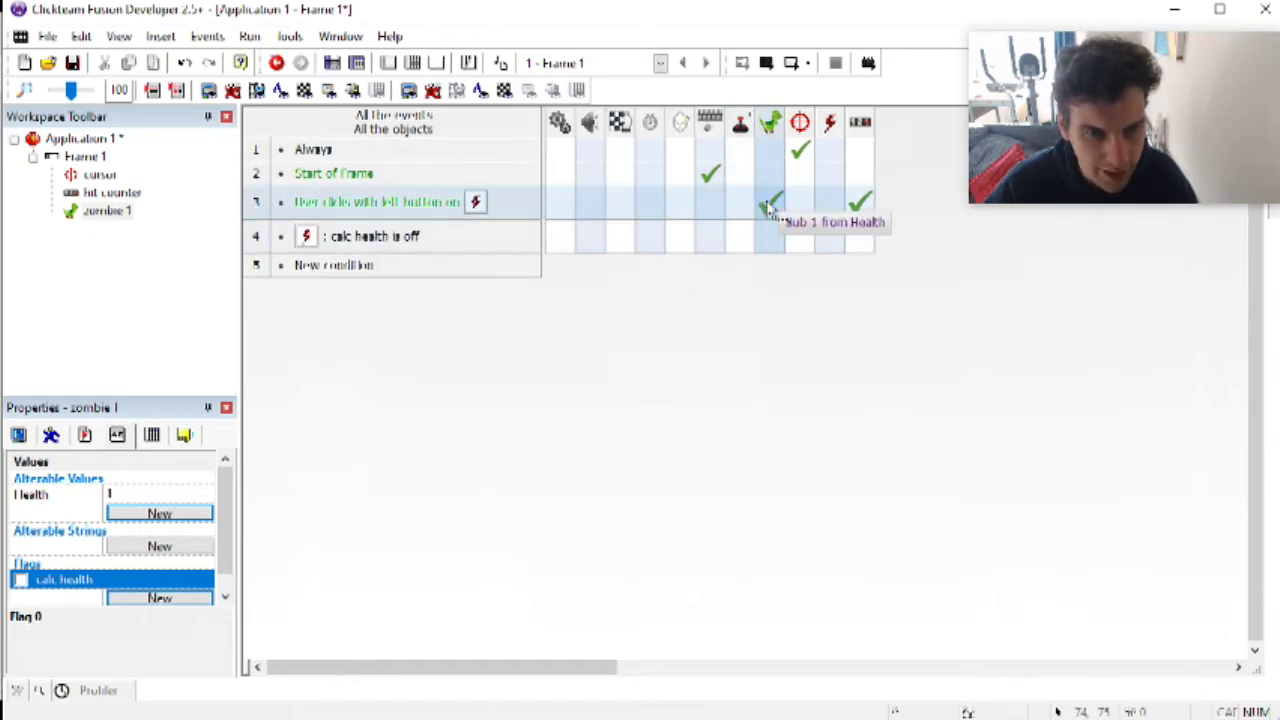
left_click(860, 203)
left_click(963, 612)
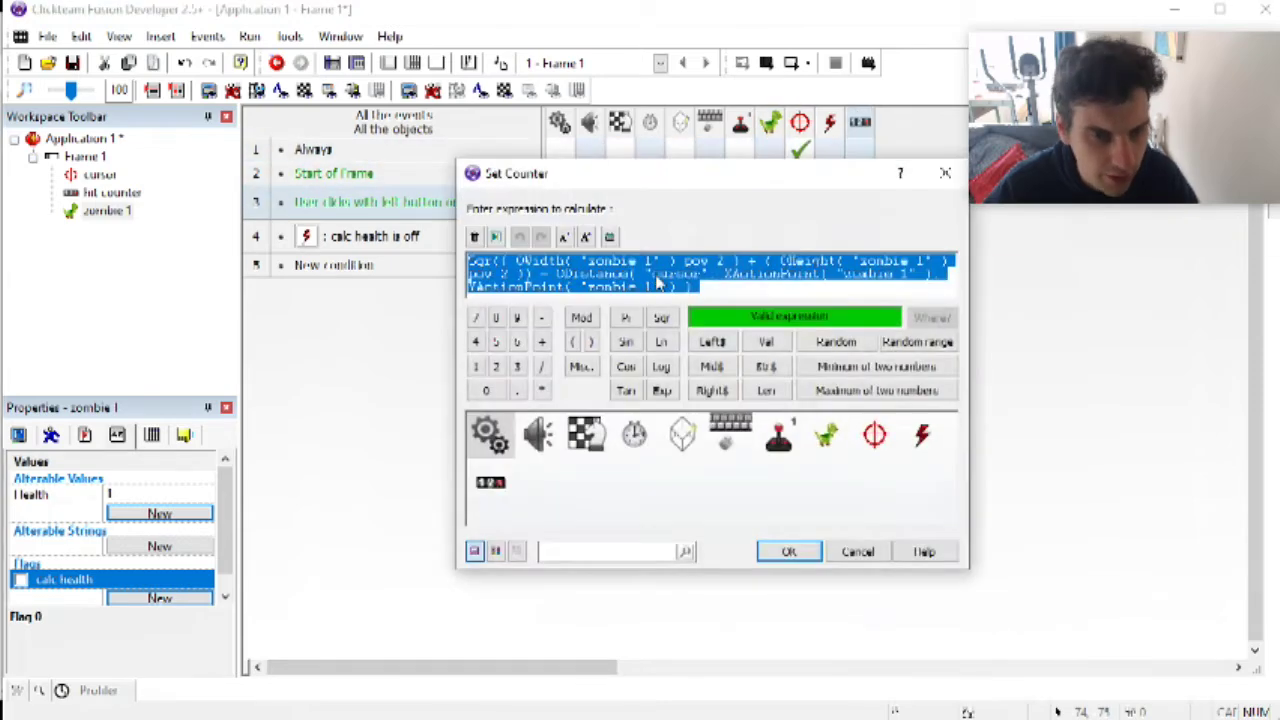
left_click(731, 262)
left_click_drag(742, 262, 461, 247)
left_click(532, 274)
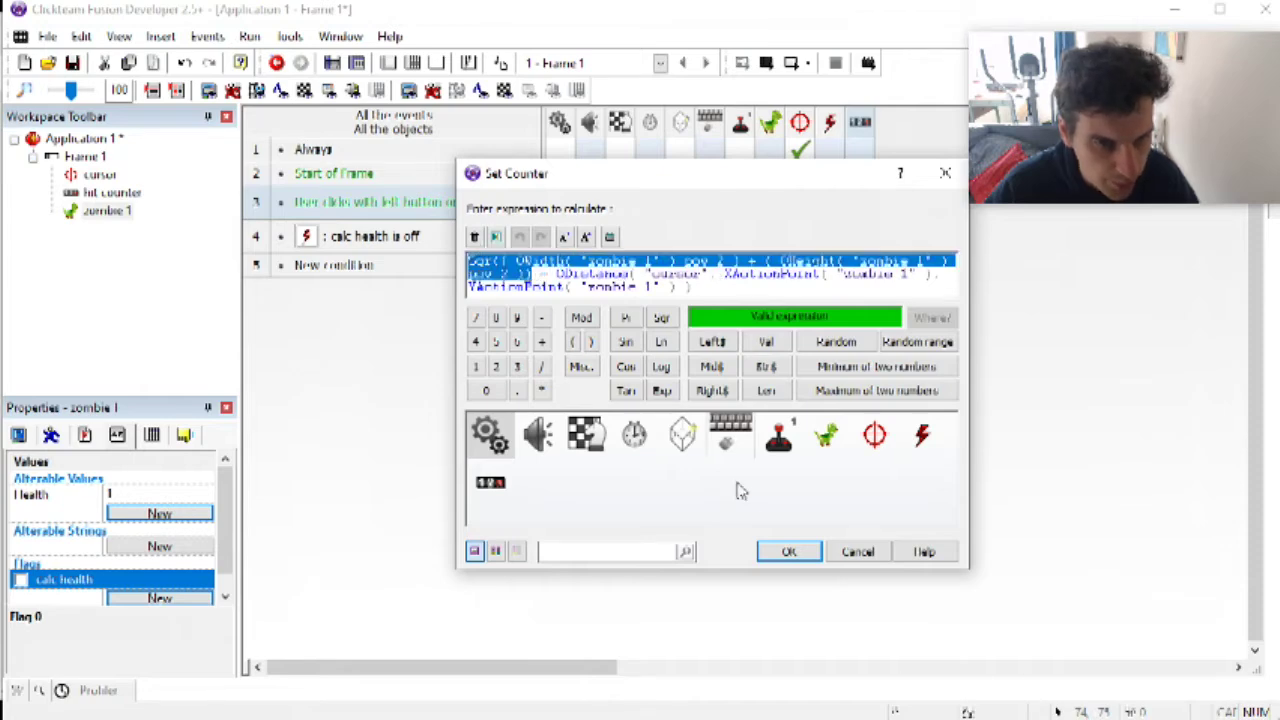
left_click(788, 551)
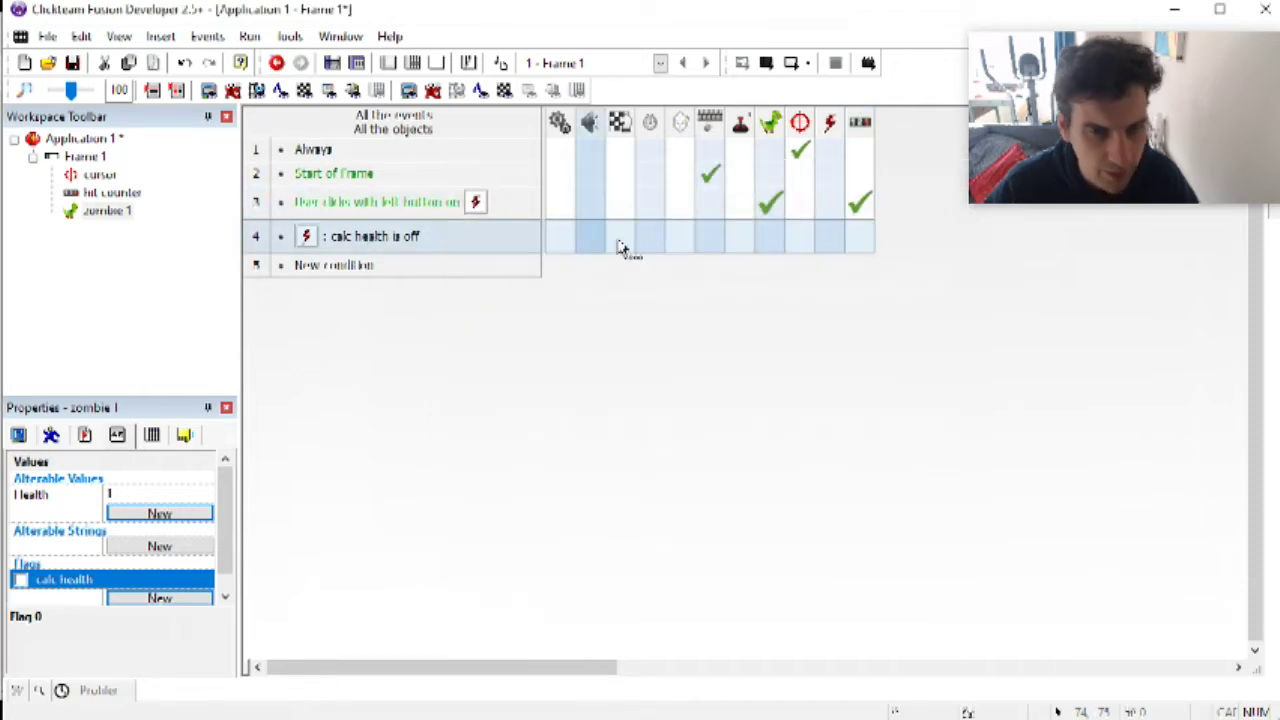
Step: In the calc health event, set zombie 1's Health to Sqr(( OWidth( "zombie 1" ) pow 2 ) + ( OHeight( "zombie 1" ) pow 2 ))
left_click(771, 240)
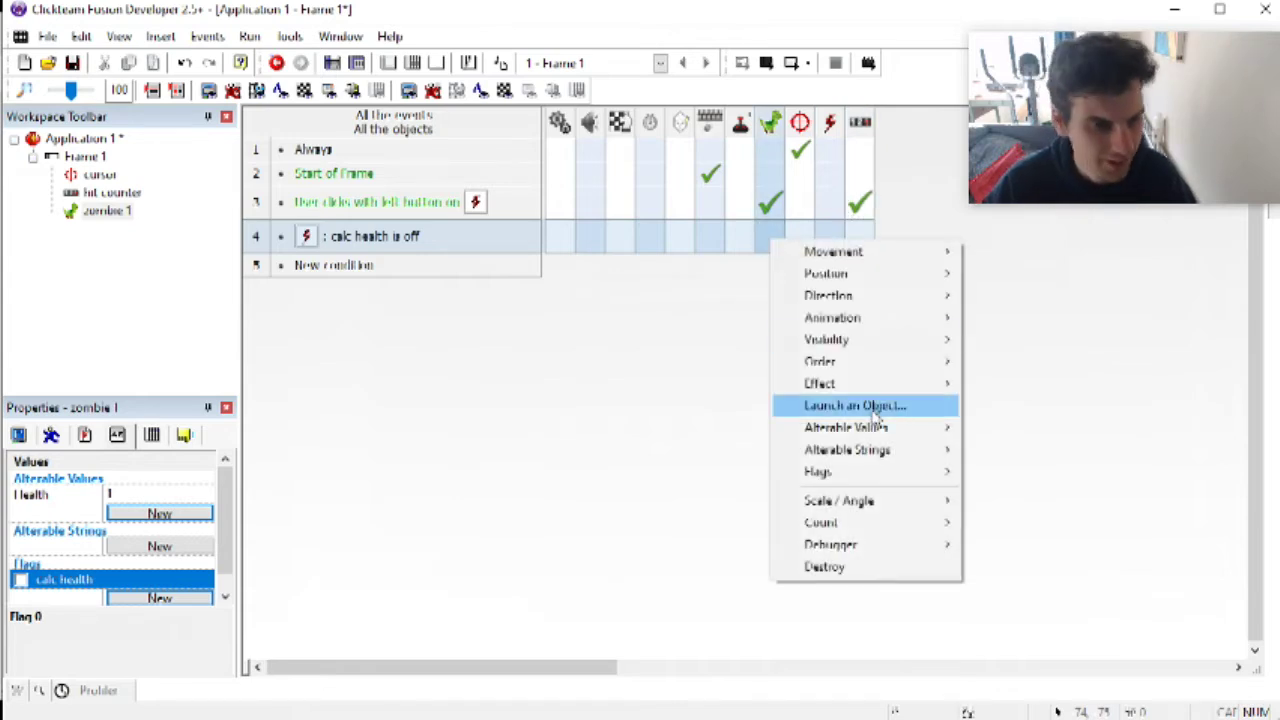
mouse_move(890, 430)
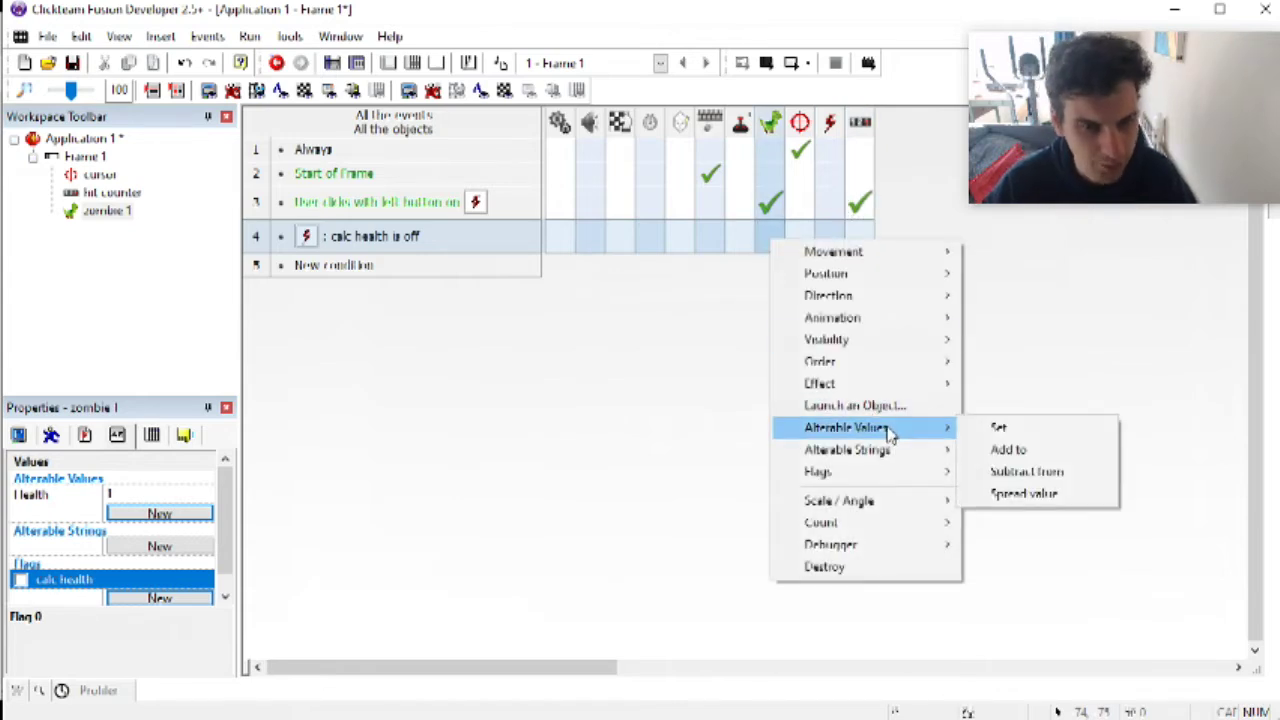
left_click(1000, 428)
type("Sqr( ( XWidth( \"zombie 1\" ) pow 2 ) + ( YHeight( \"zombie 1\" ) pow 2 ))")
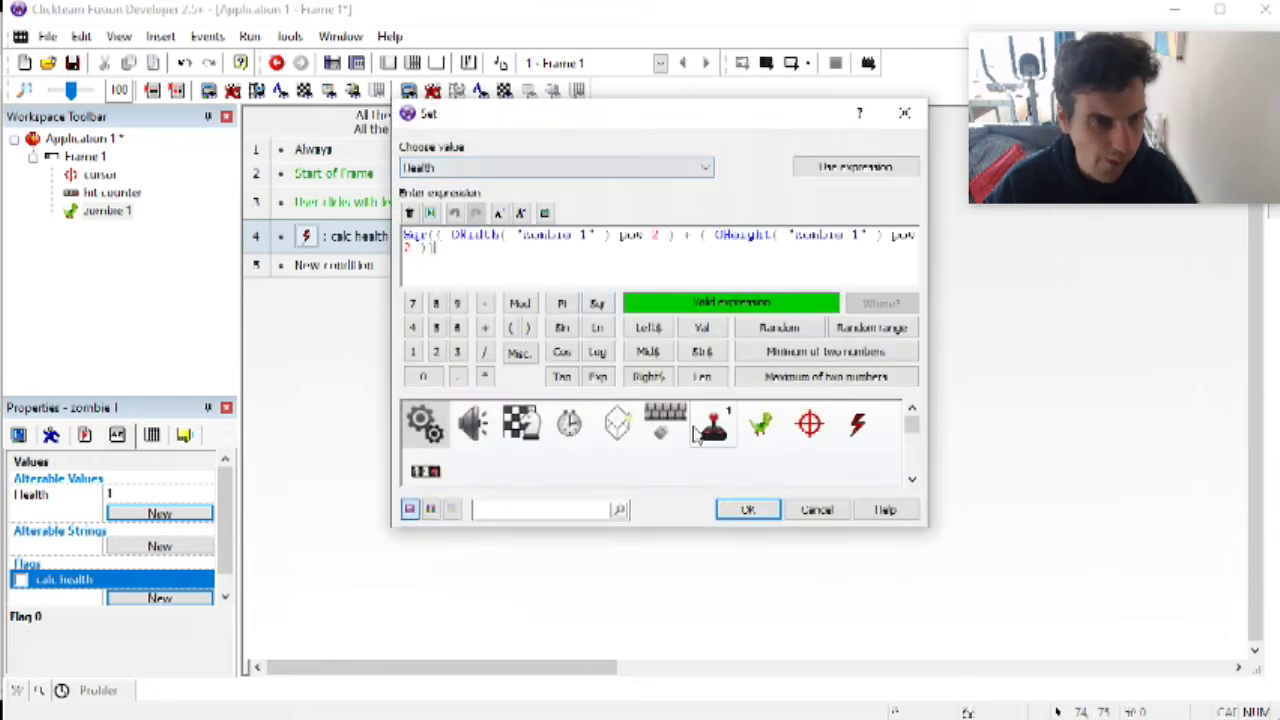
left_click(747, 509)
Step: Edit the Health action in the calc health event, wrapping its whole Sqr expression in Floor()
right_click(767, 240)
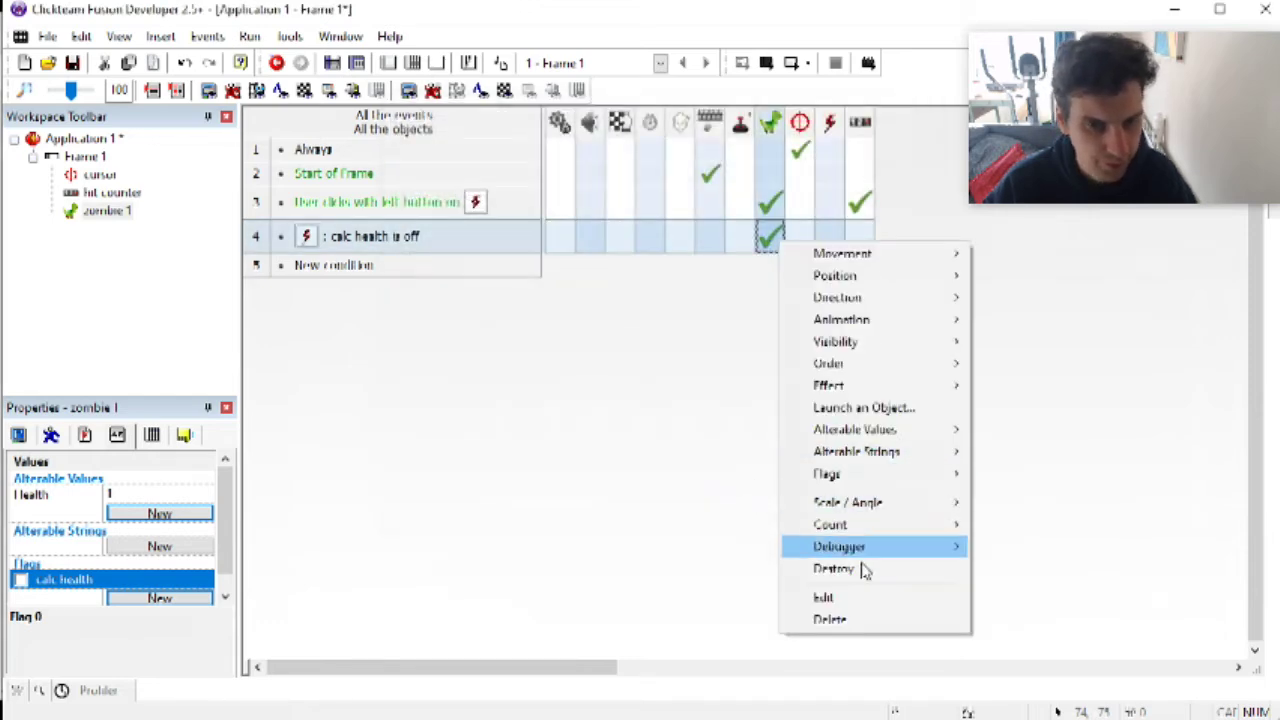
left_click(857, 597)
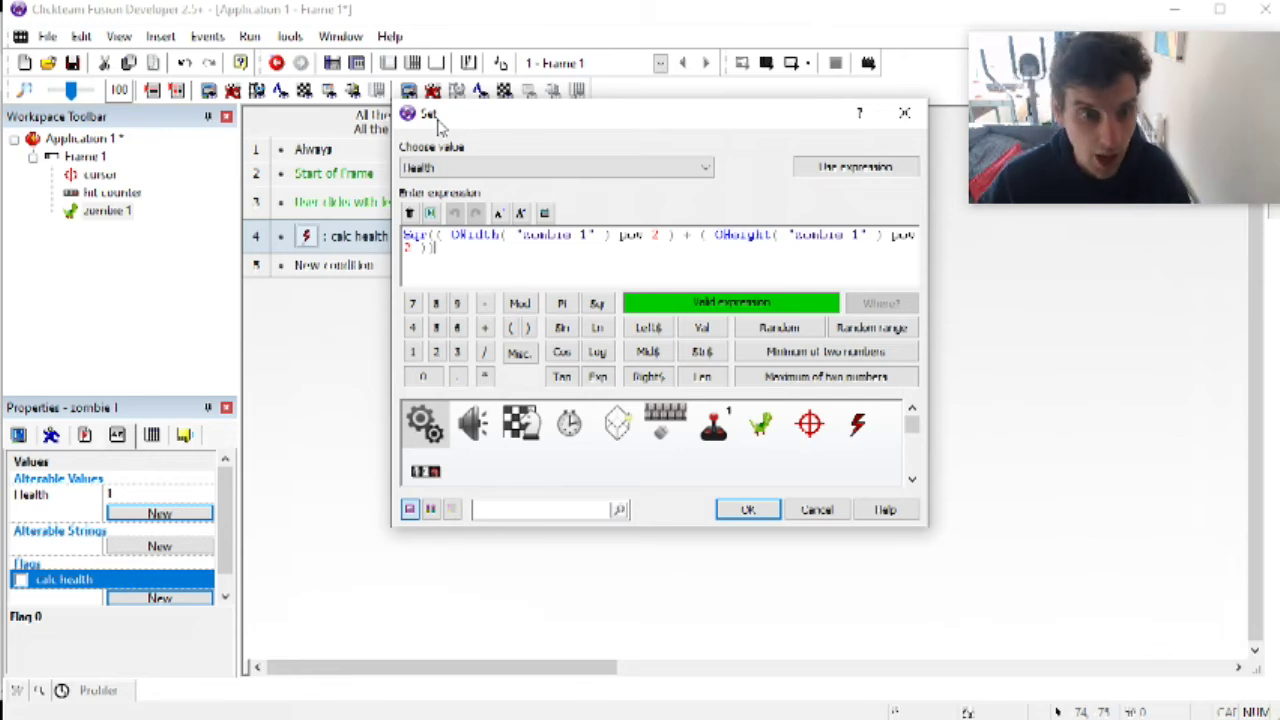
type(")")
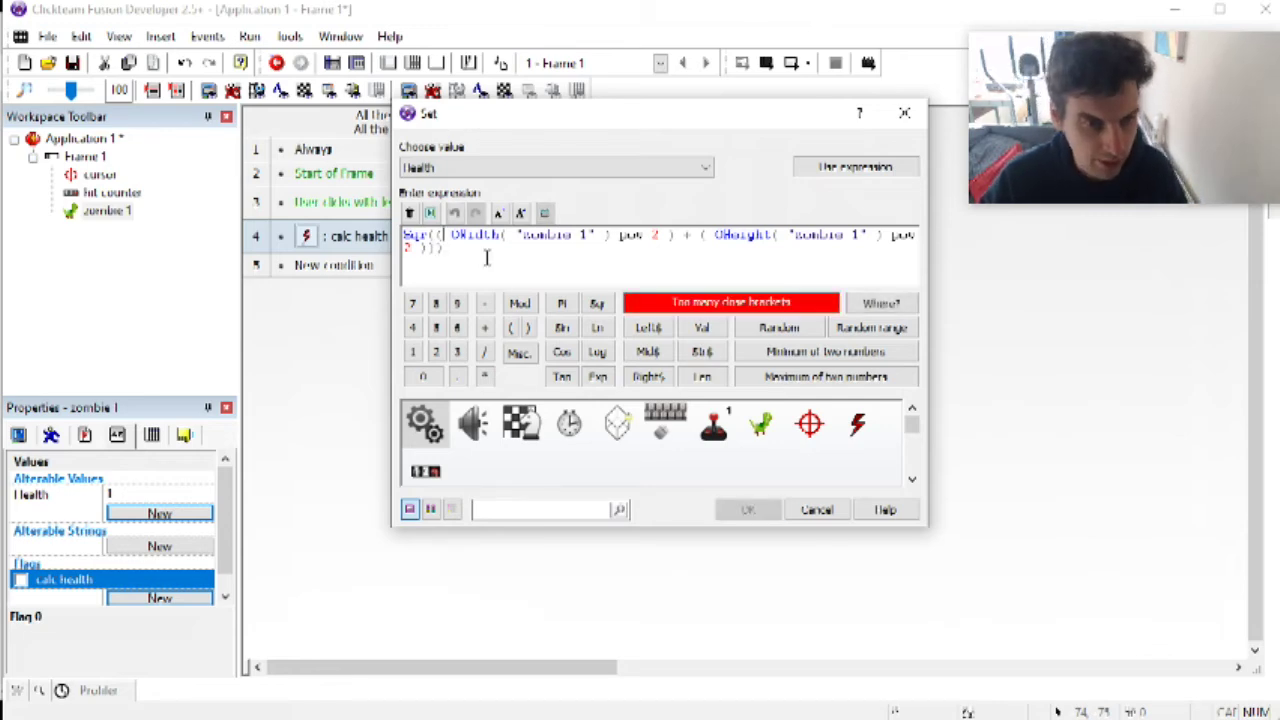
type("round(")
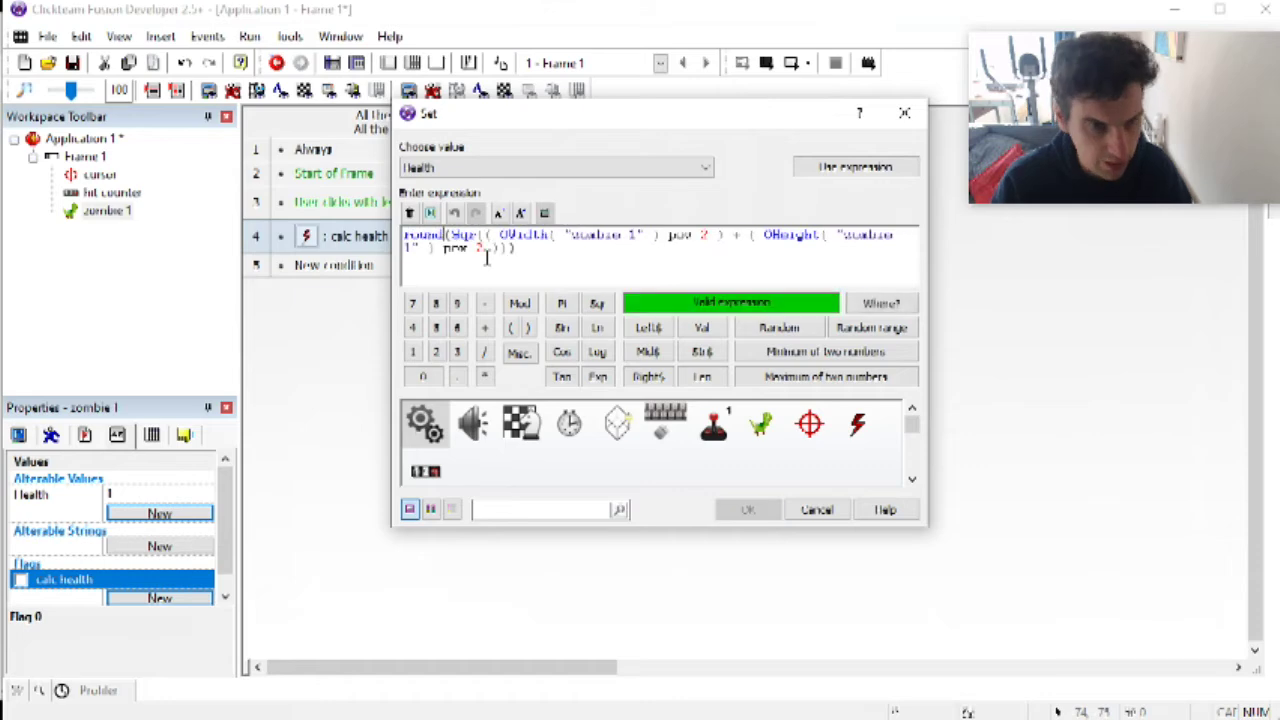
key("shift+Home")
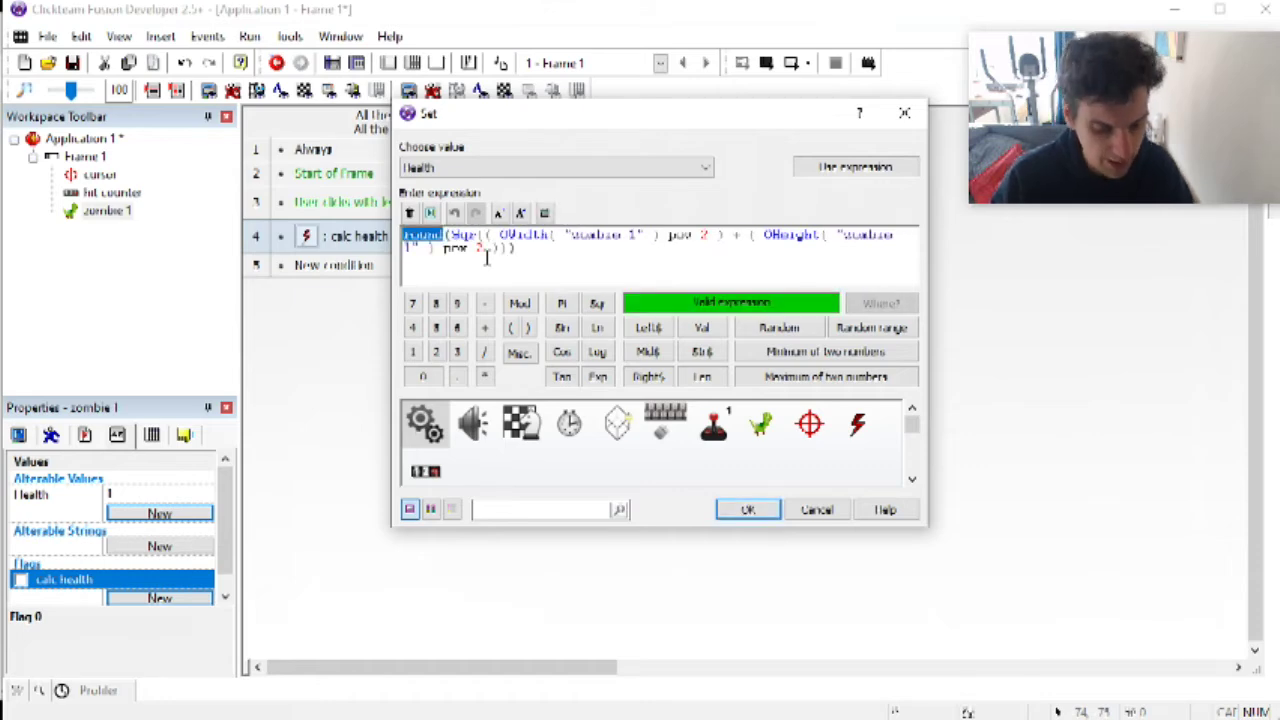
key("BackSpace")
type("floor(")
key("Return")
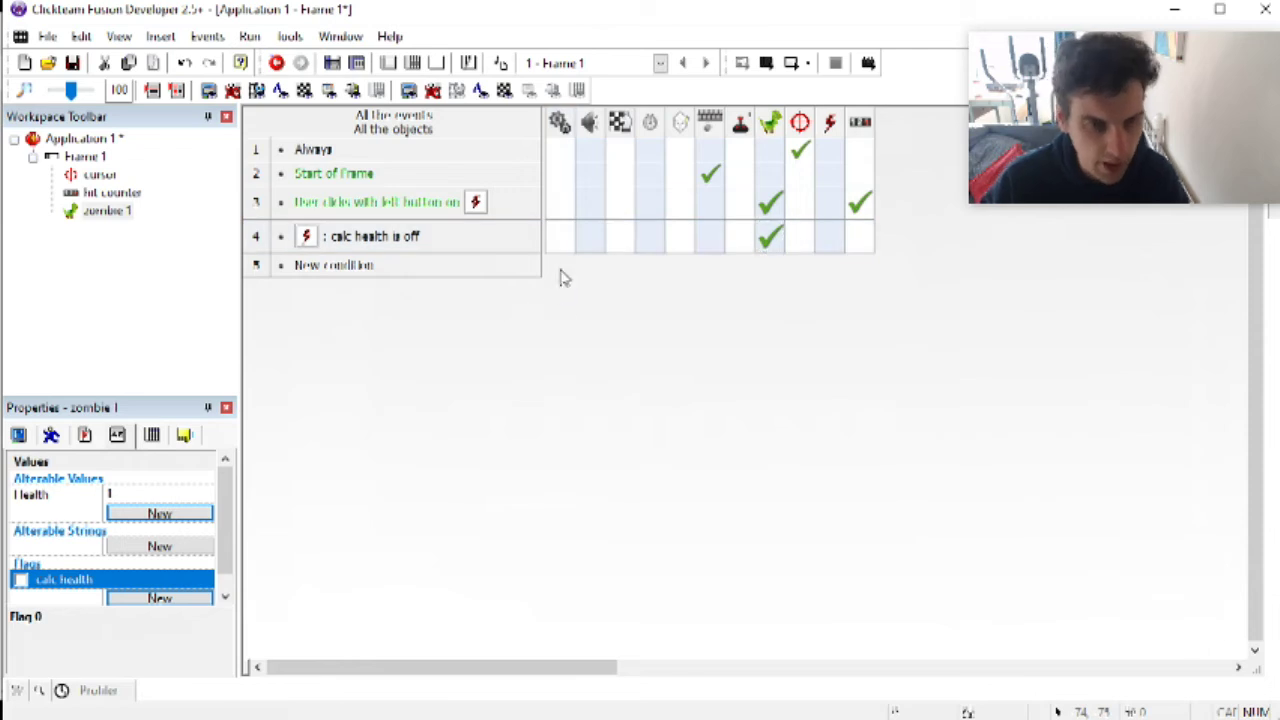
Step: Run the application and add zombie 1 to the debugger
key("F8")
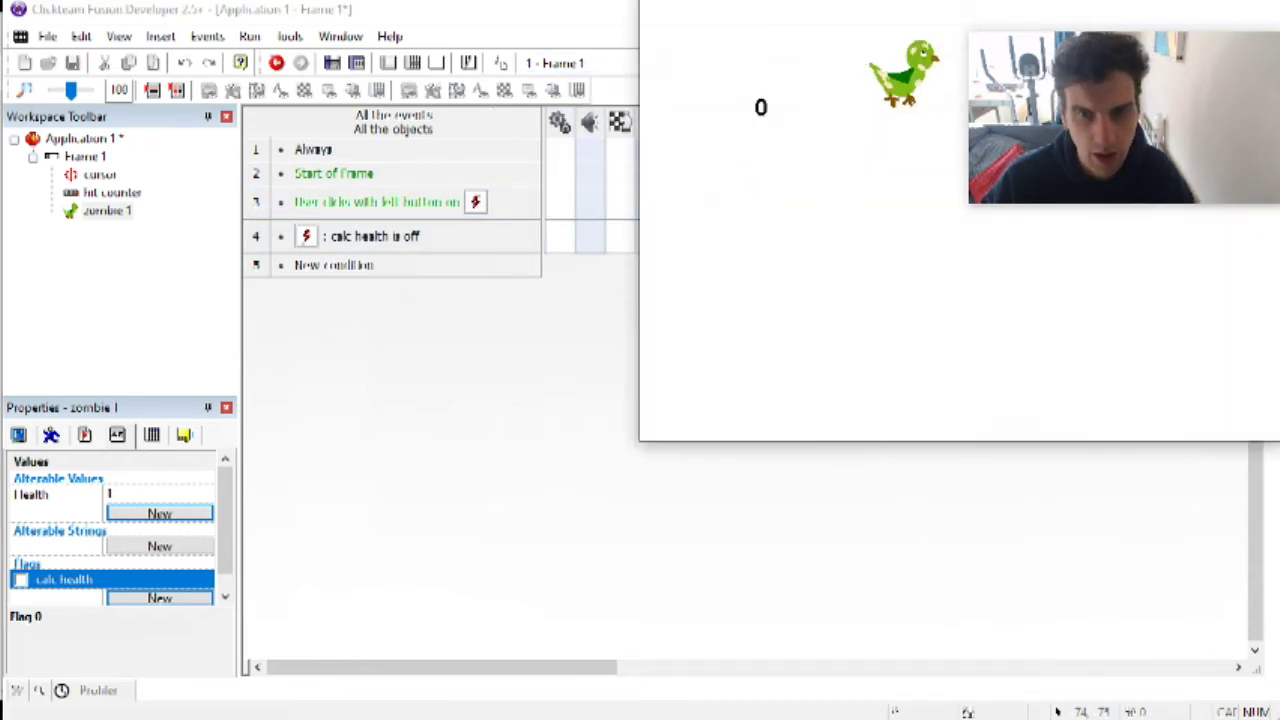
left_click_drag(978, 0, 583, 164)
left_click_drag(1279, 386, 253, 122)
left_click(316, 294)
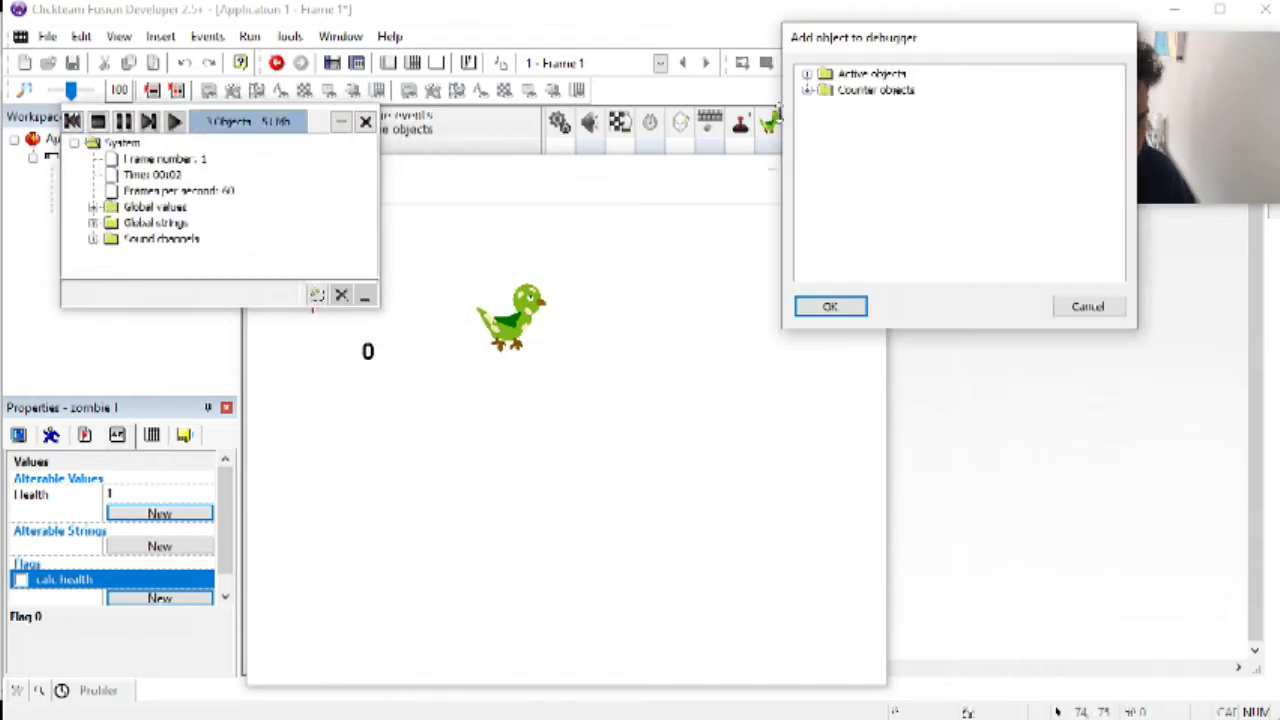
left_click(851, 76)
double_click(851, 76)
left_click(866, 89)
left_click(830, 306)
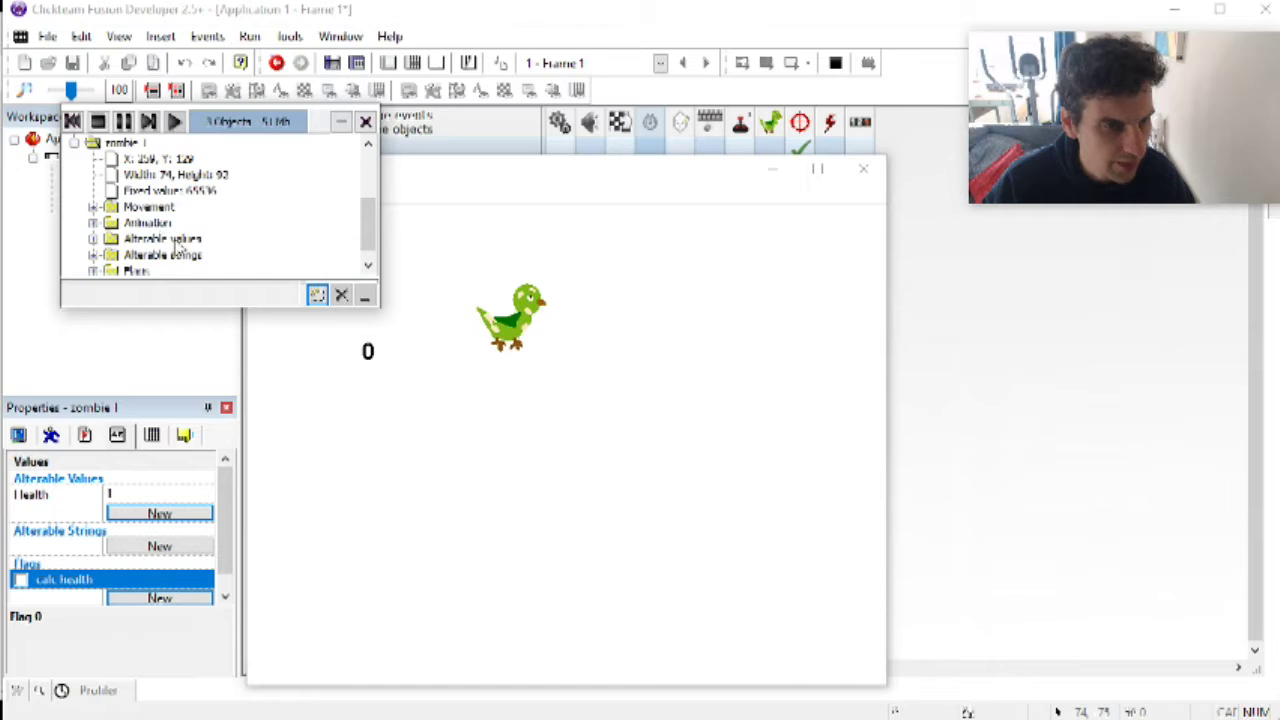
Step: Examine zombie 1's alterable values in the debugger while shooting its head, and close the test run
double_click(170, 239)
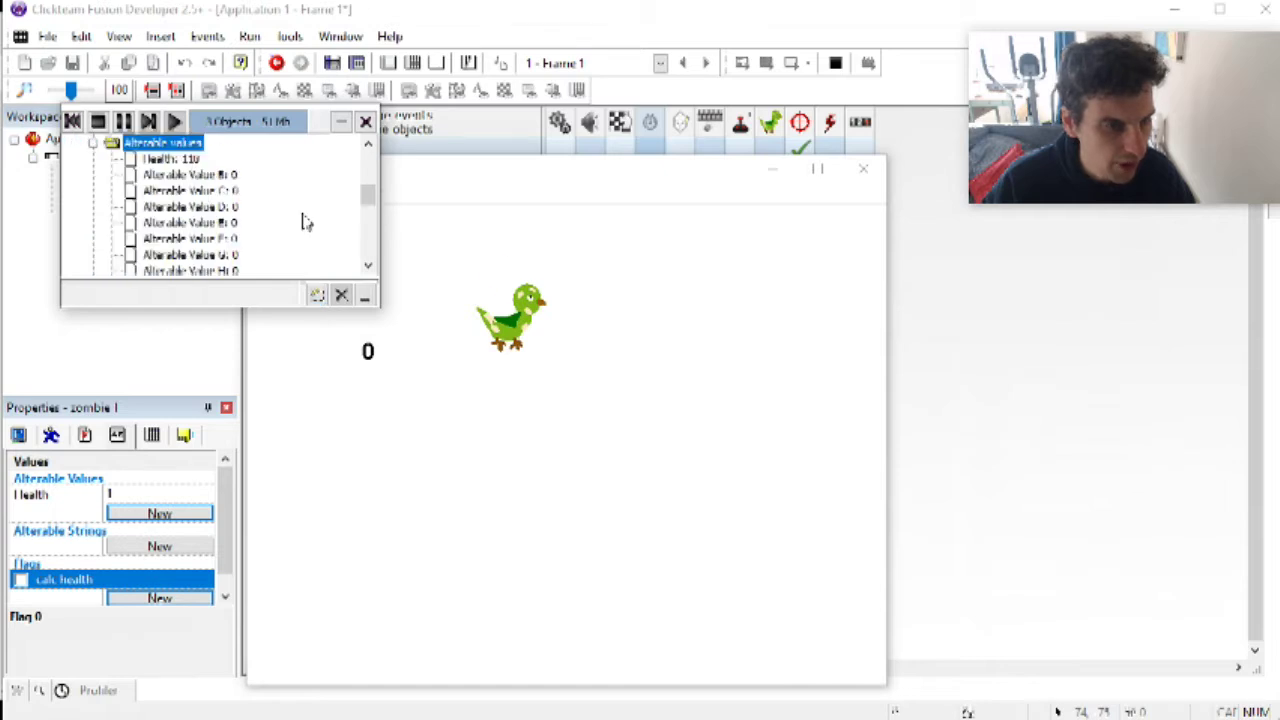
left_click(528, 298)
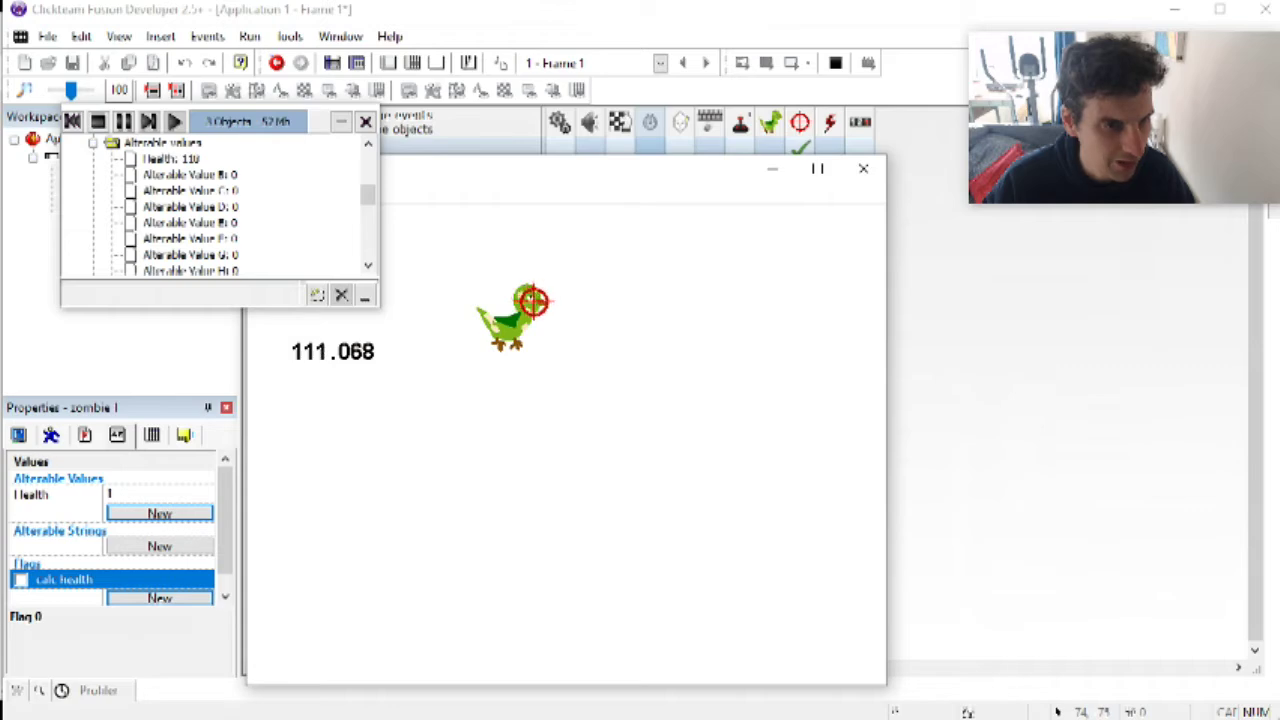
left_click(366, 121)
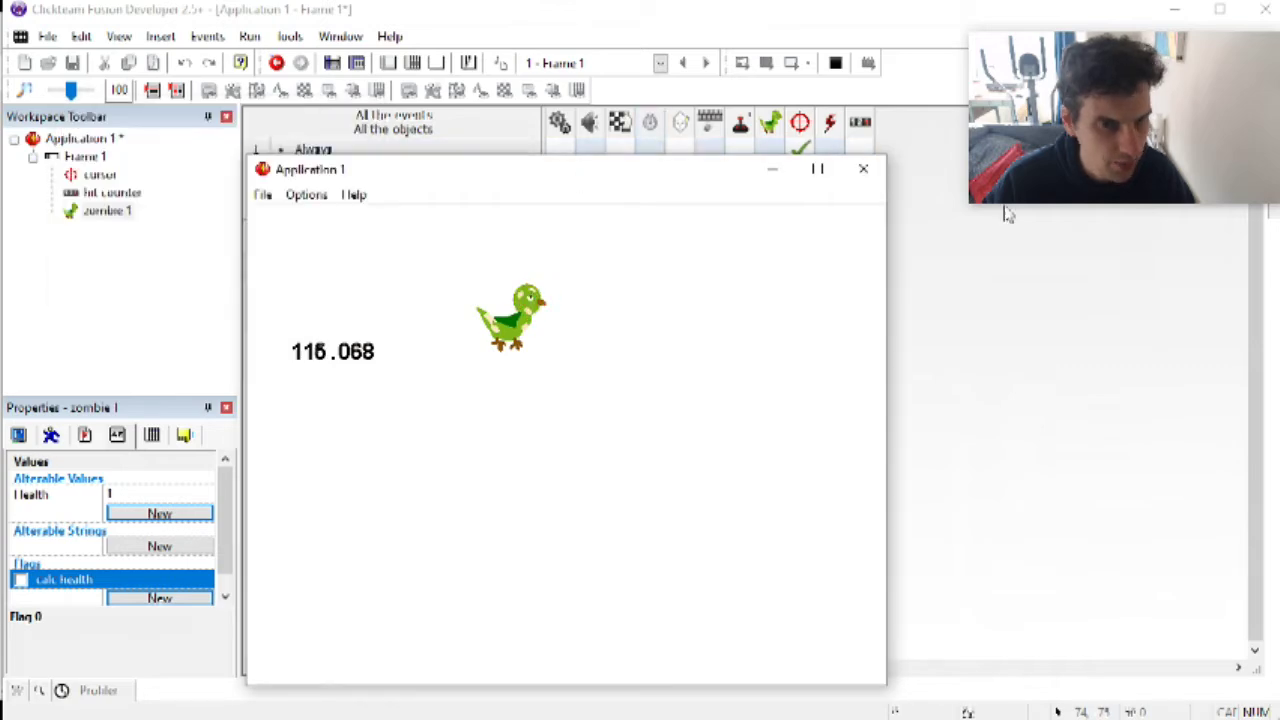
left_click(863, 168)
right_click(770, 238)
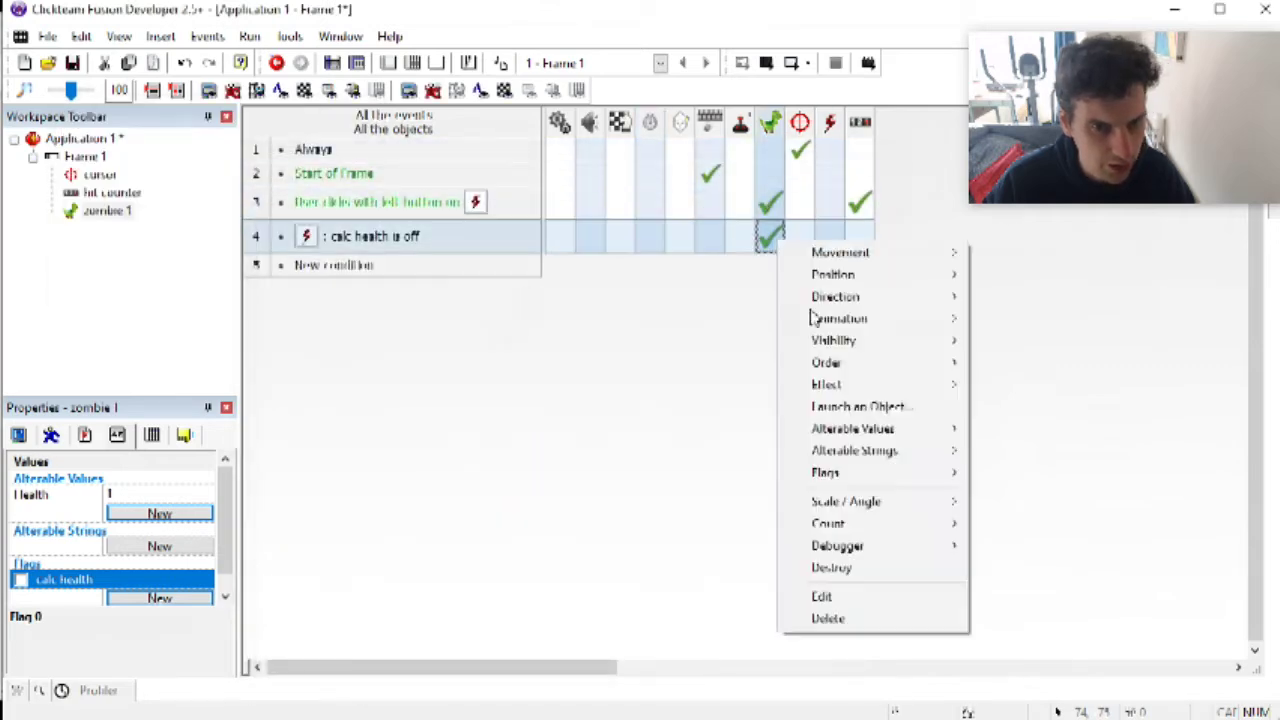
left_click(848, 596)
left_click(597, 255)
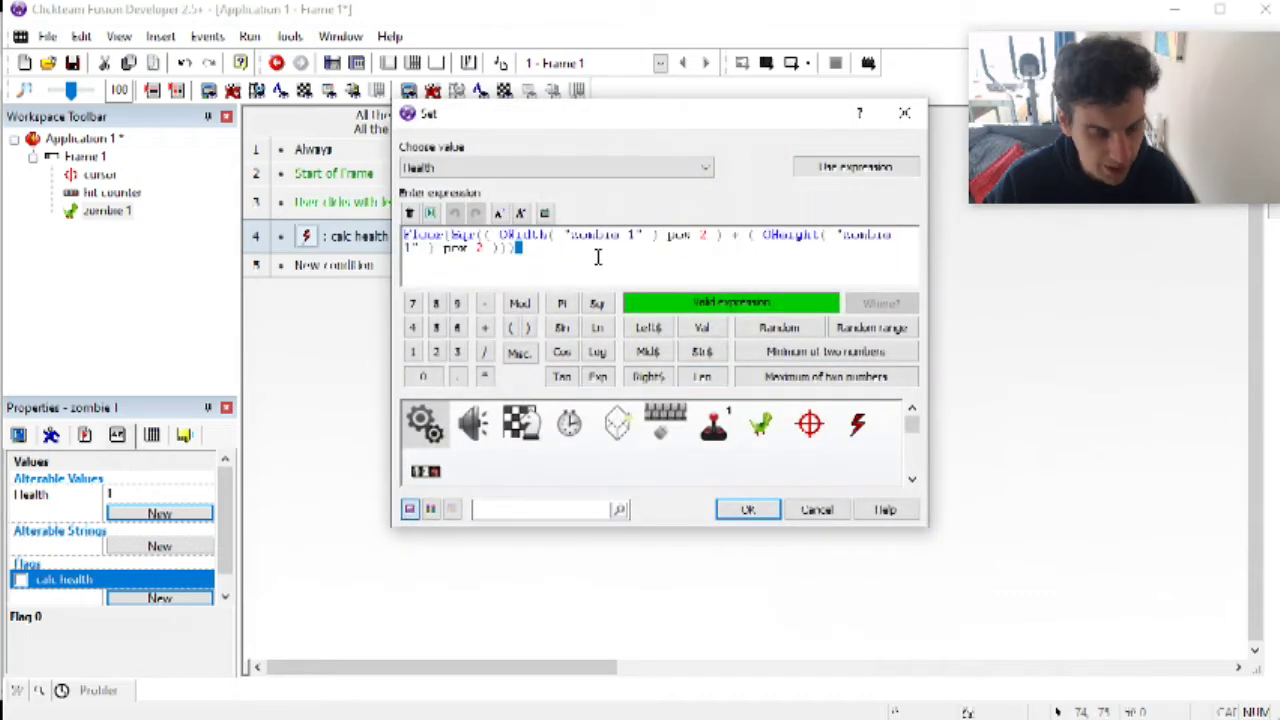
type("/ 30")
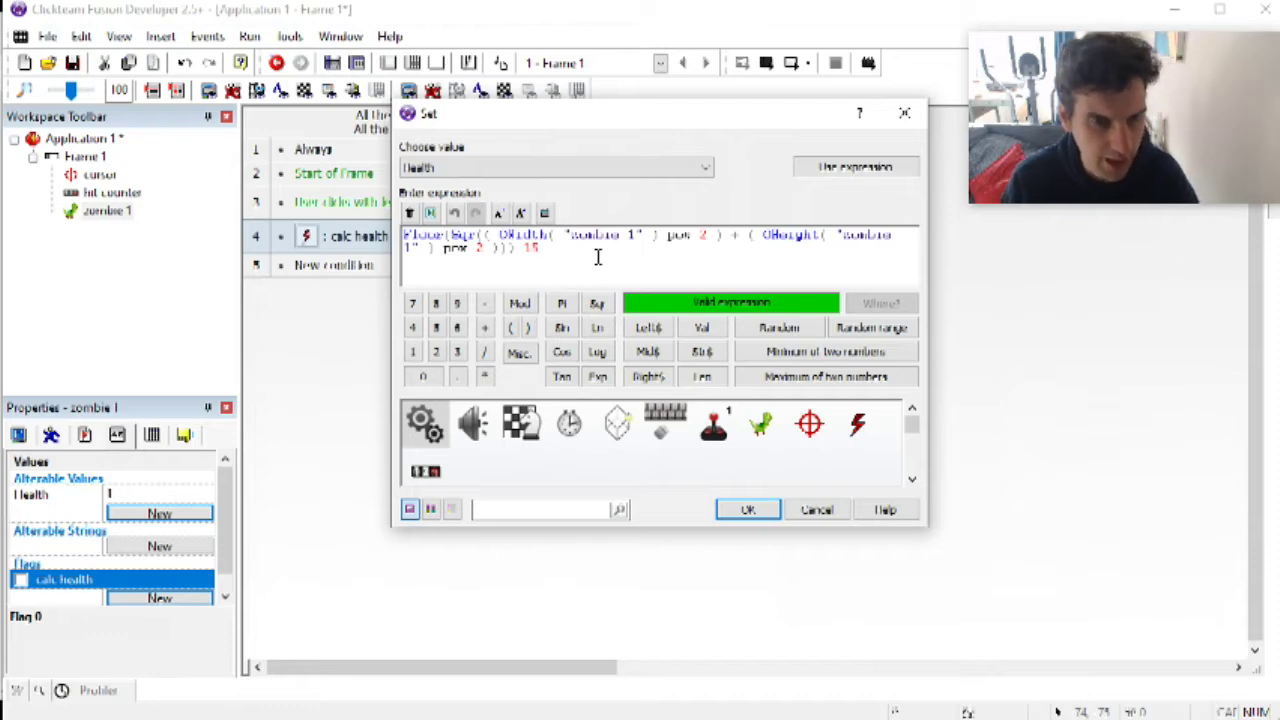
key("BackSpace")
key("BackSpace")
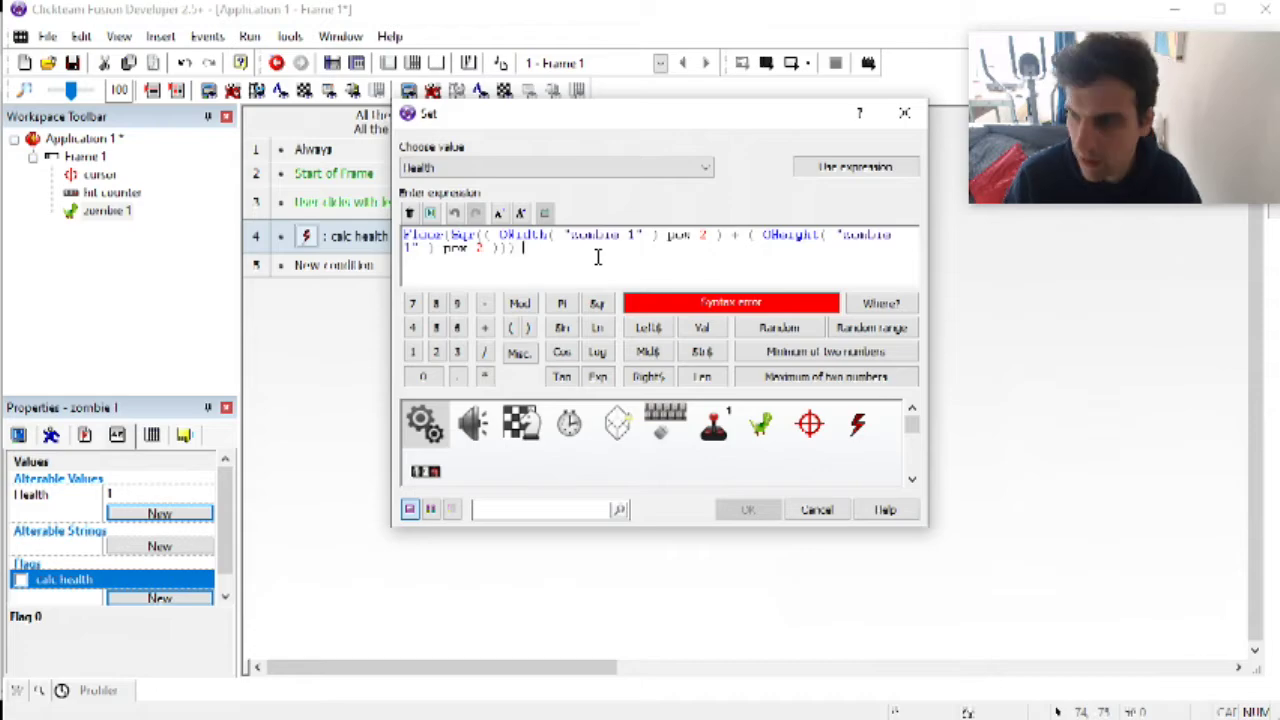
key("Escape")
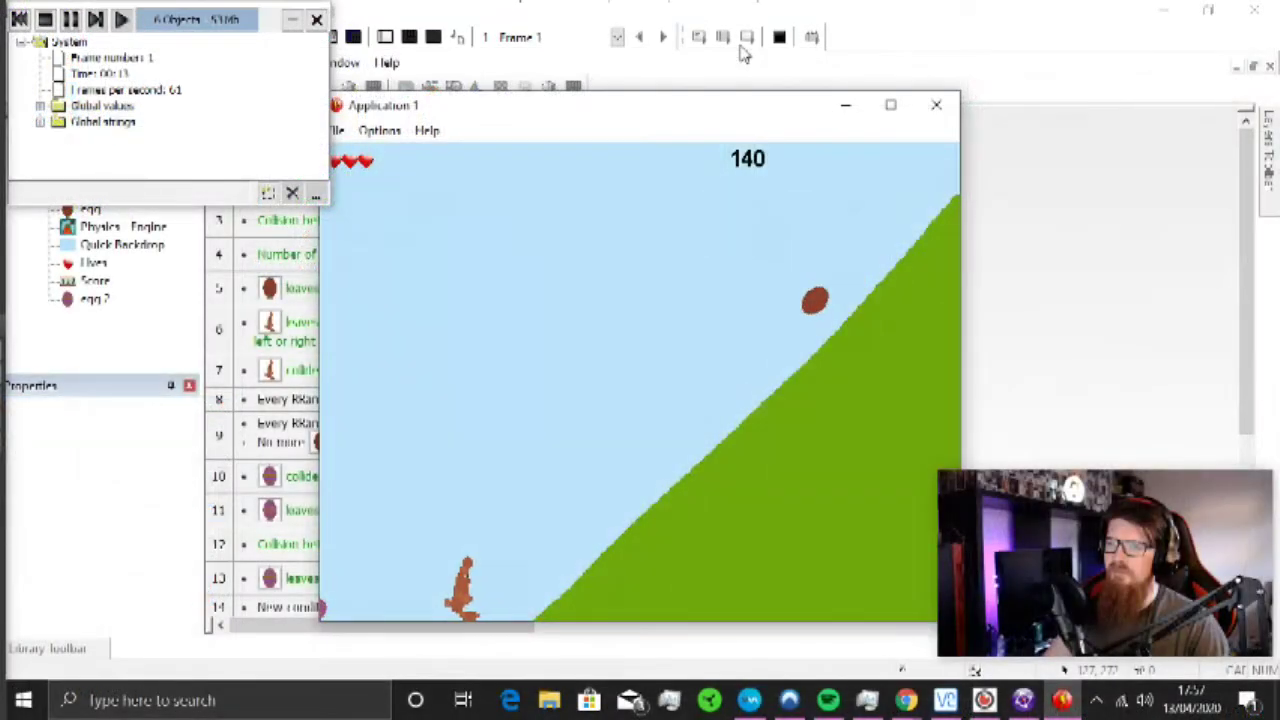
Step: Play-test the egg game by moving and jumping the player over the brown and purple eggs, and close the test run
key("Right")
key("Up")
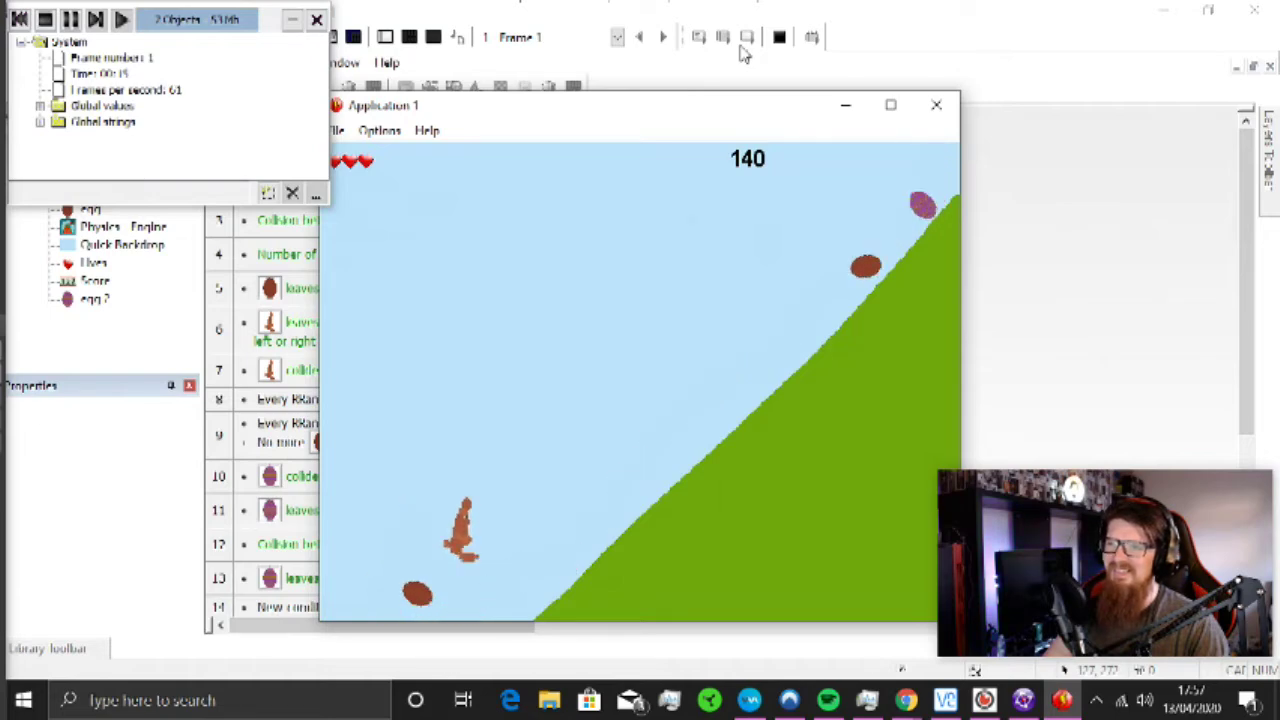
key("Left")
key("Right")
key("Left")
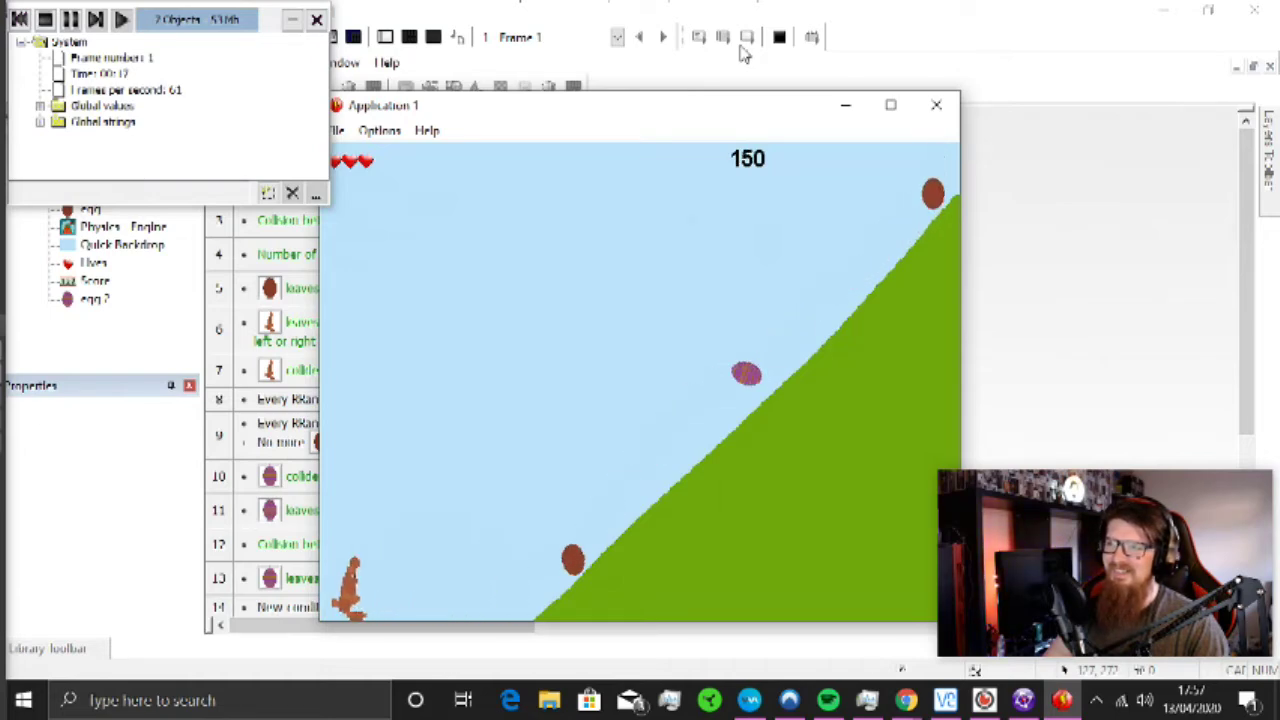
key("Up")
key("Right")
key("Left")
key("Right")
key("Left")
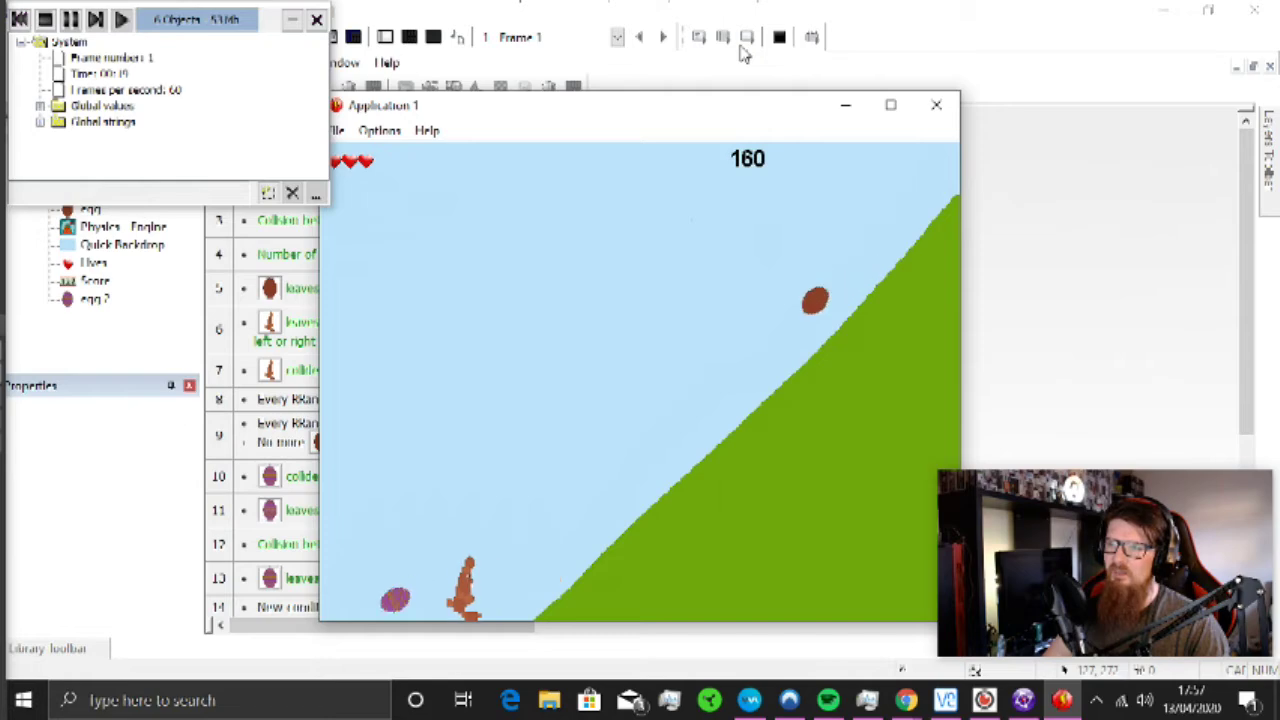
key("Left")
key("Right")
key("Up")
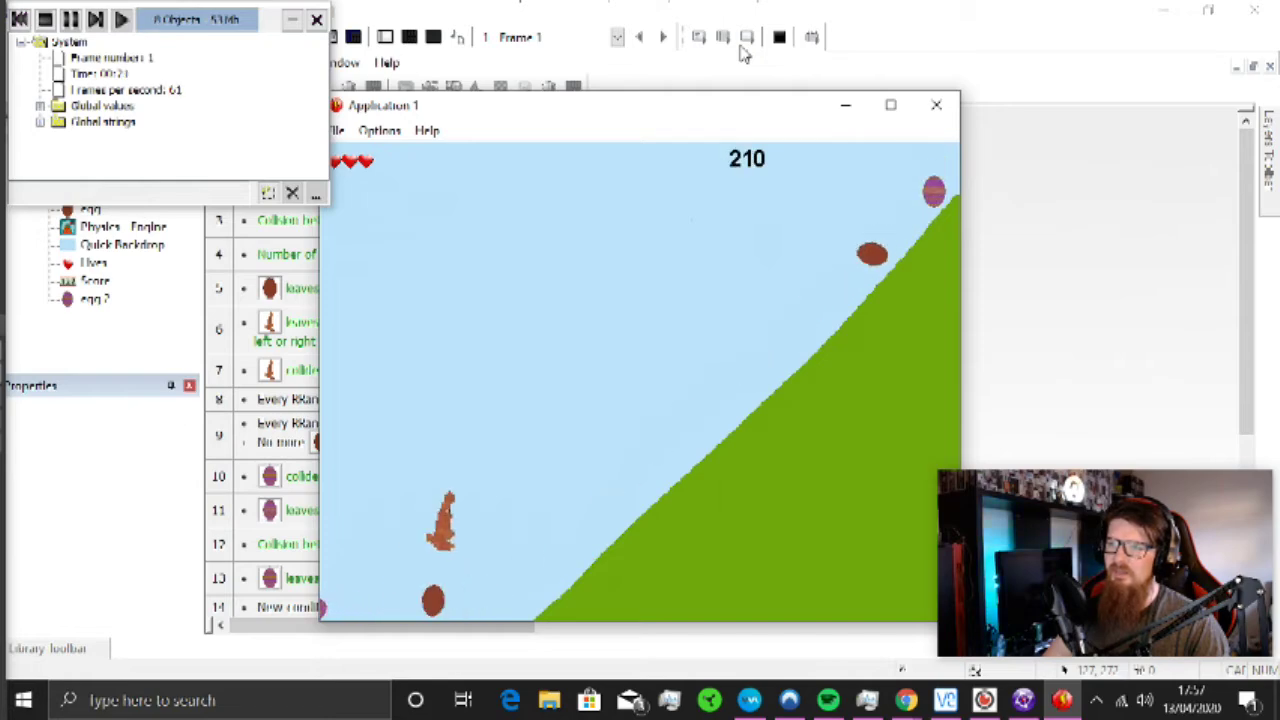
key("Left")
key("Left")
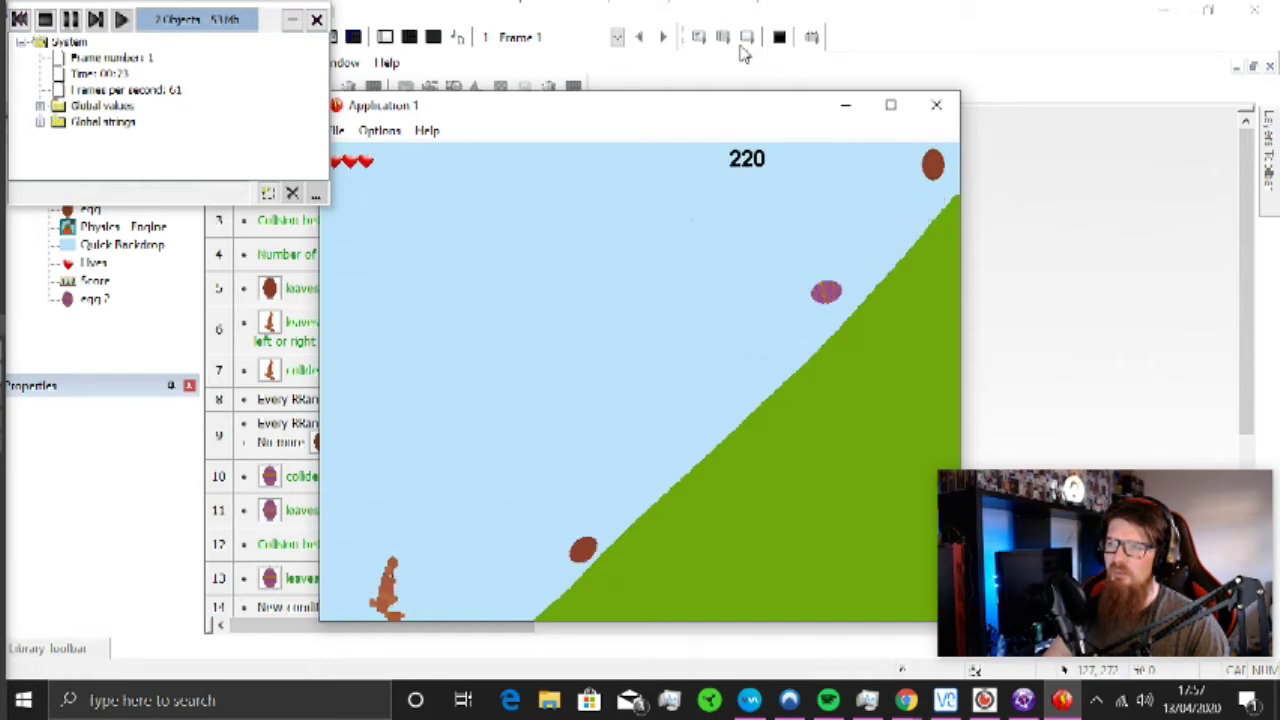
key("Up")
key("Right")
key("Left")
key("Up")
key("Right")
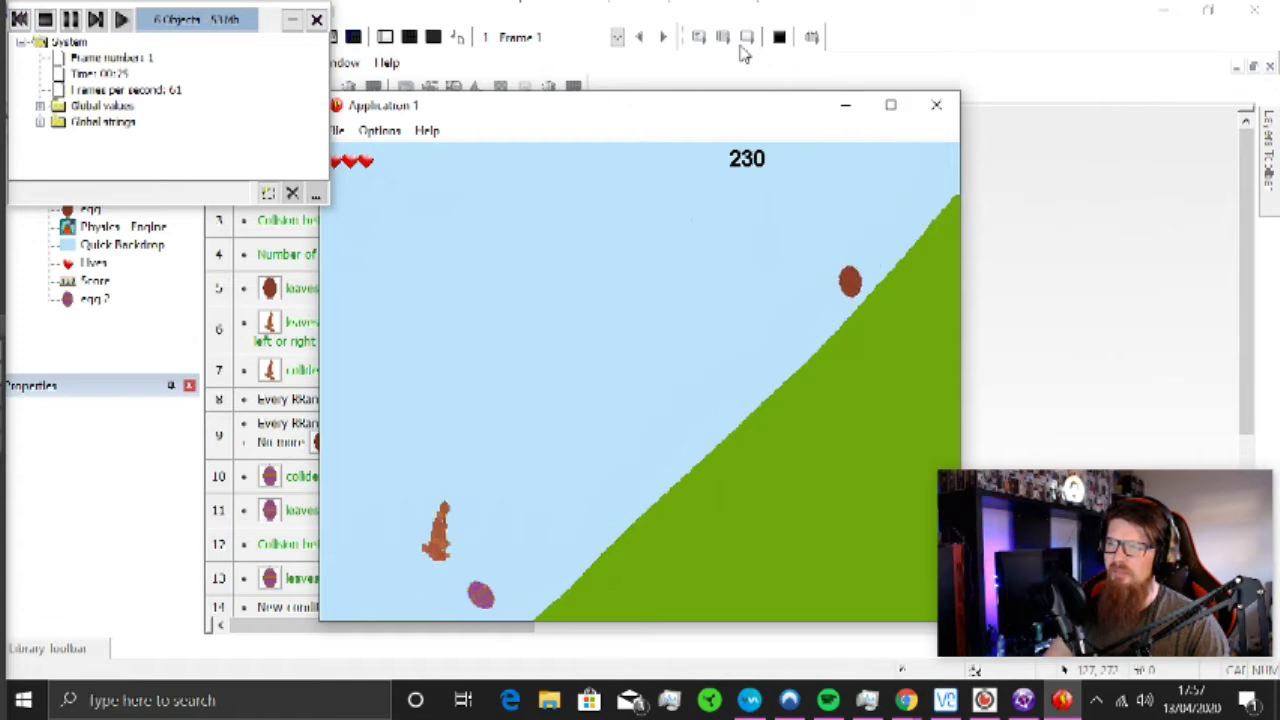
key("Left")
key("Up")
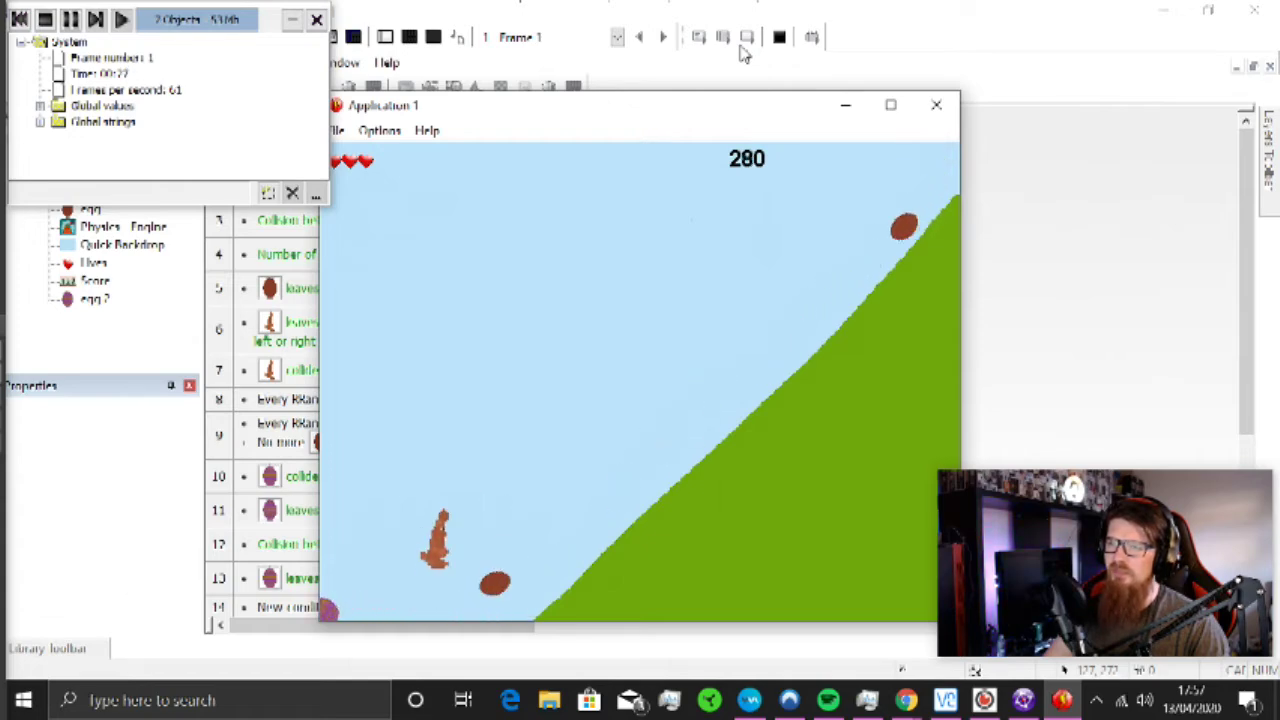
key("Right")
key("Left")
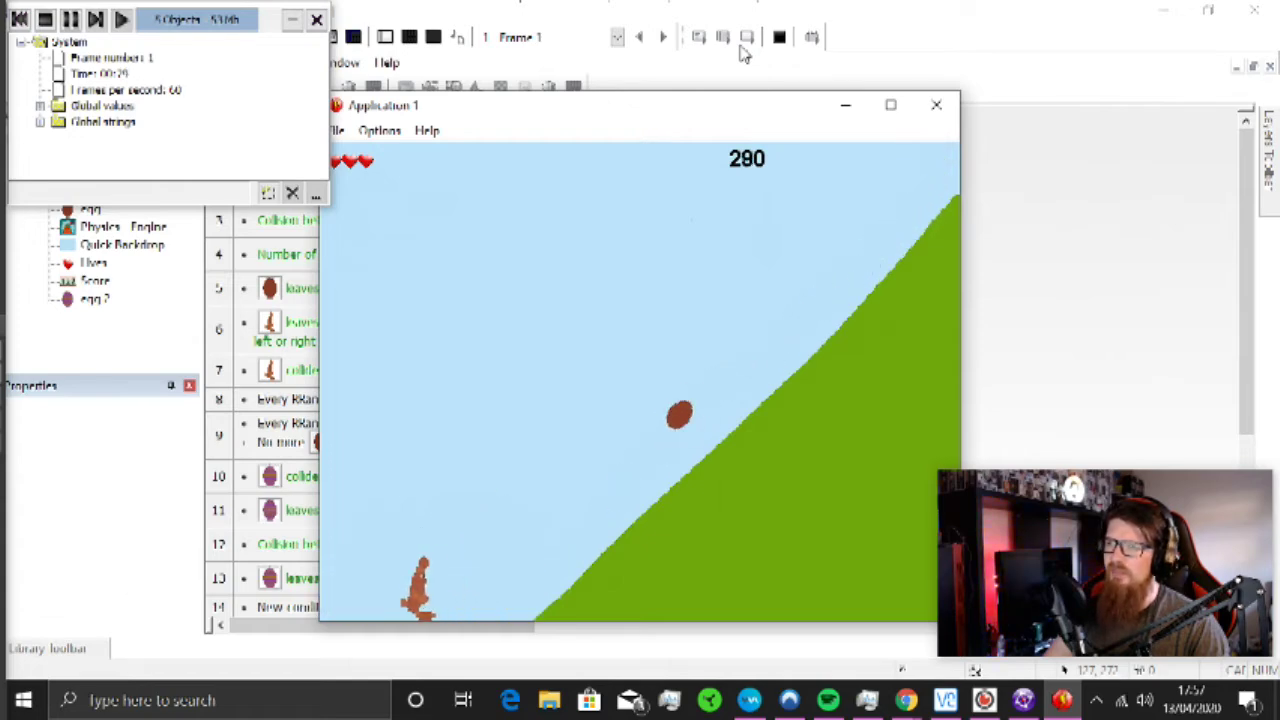
key("Up")
key("Right")
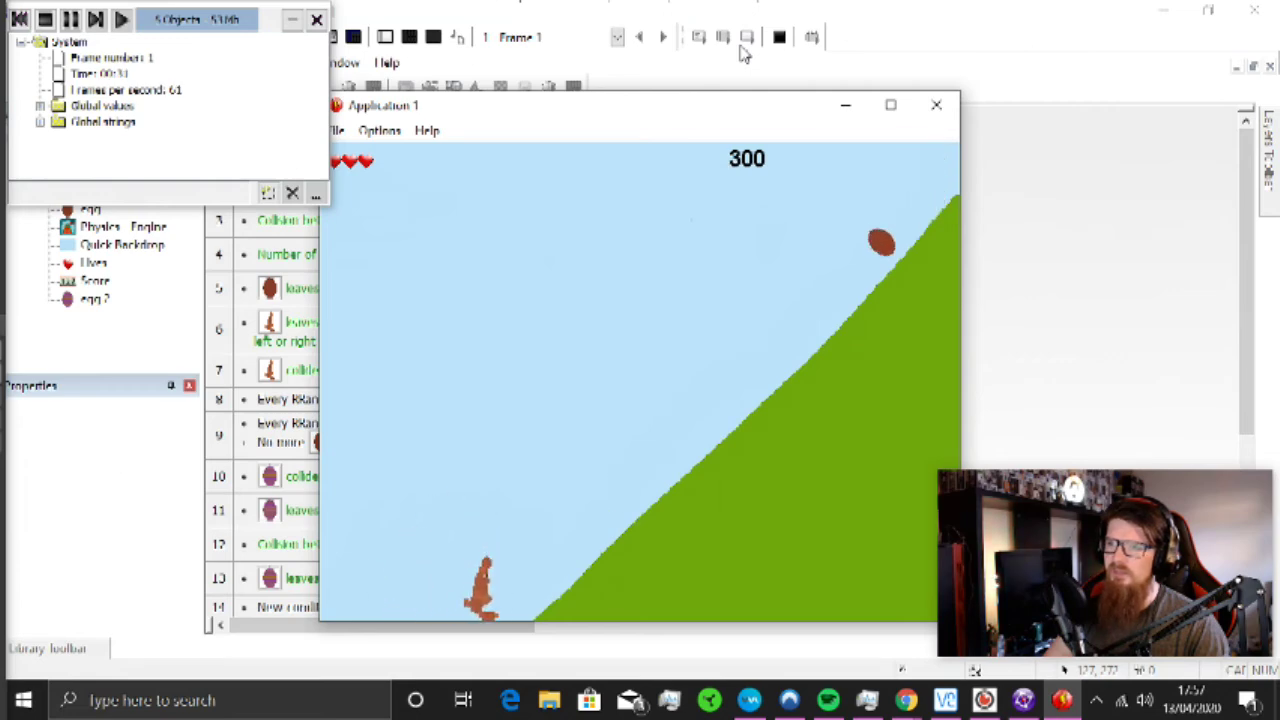
key("Left")
key("Right")
key("Left")
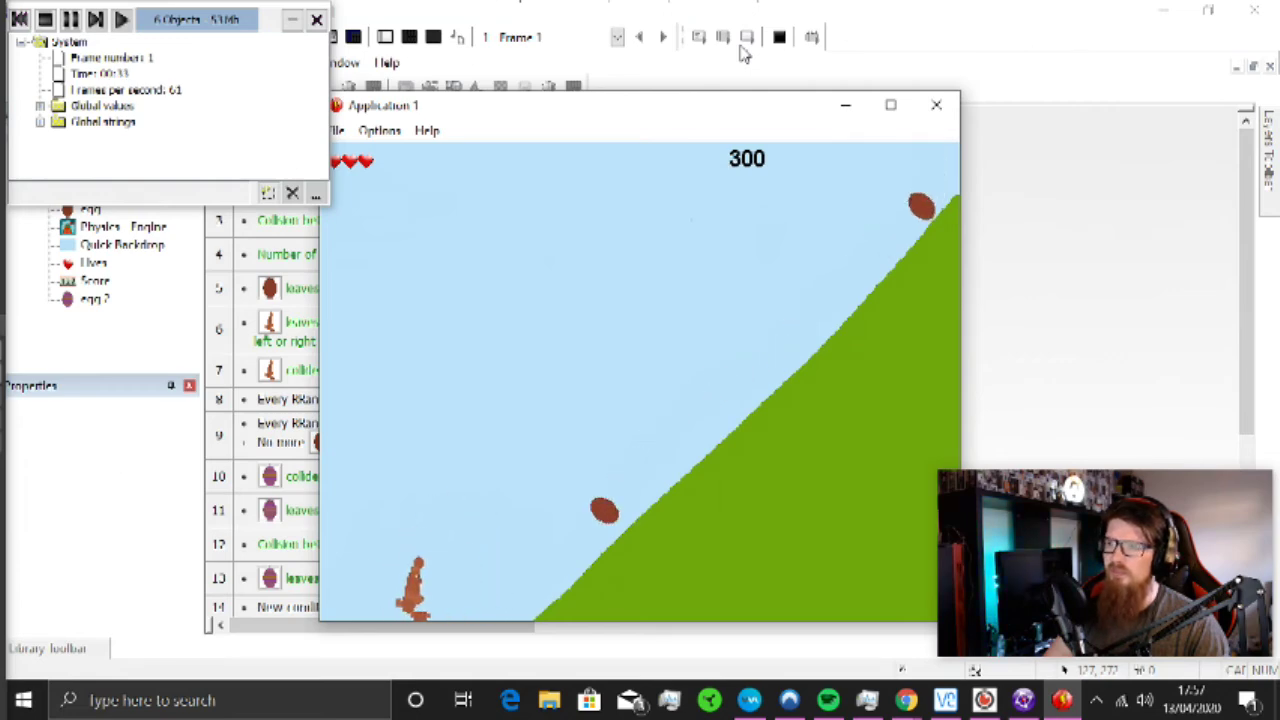
key("Up")
key("Right")
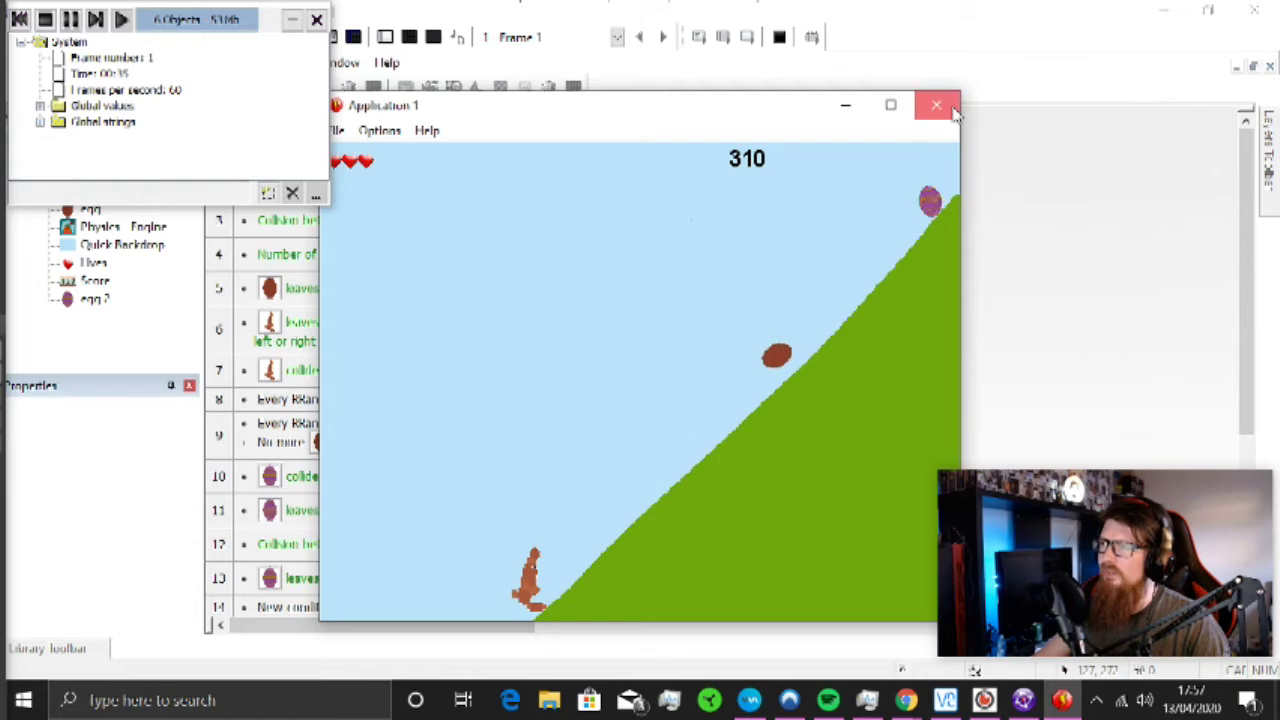
left_click(936, 105)
Step: Show the egg game's frame layout and select the purple egg 2 above the hill
key("ctrl+m")
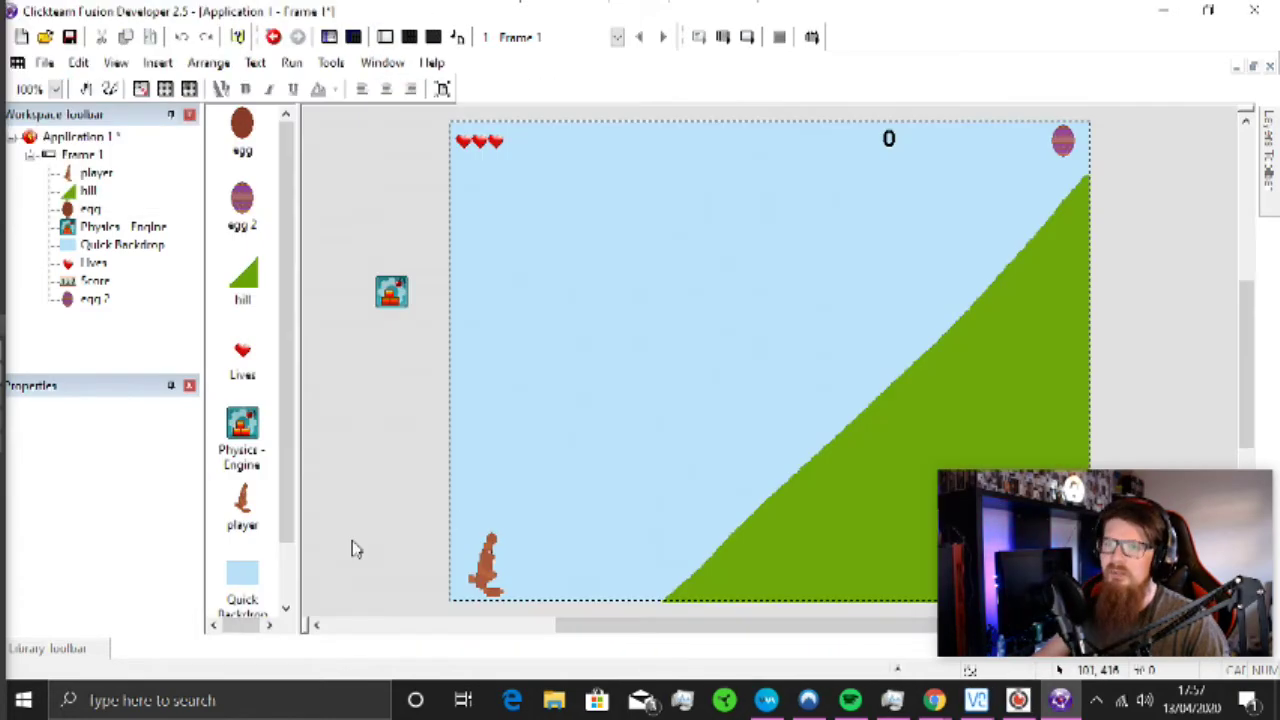
left_click(1062, 143)
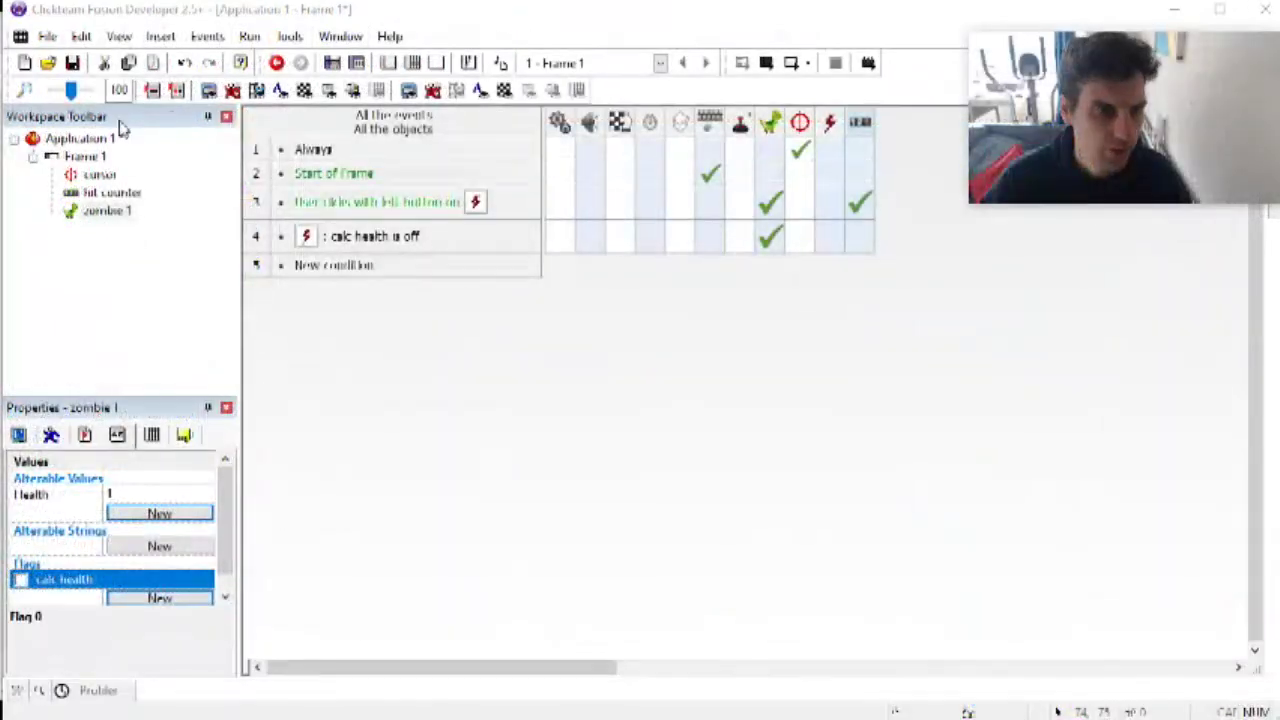
Step: In Frame 1's layout, move zombie 1 down and to the left, and place the hit counter outside the play area above its top edge
left_click(85, 157)
double_click(86, 157)
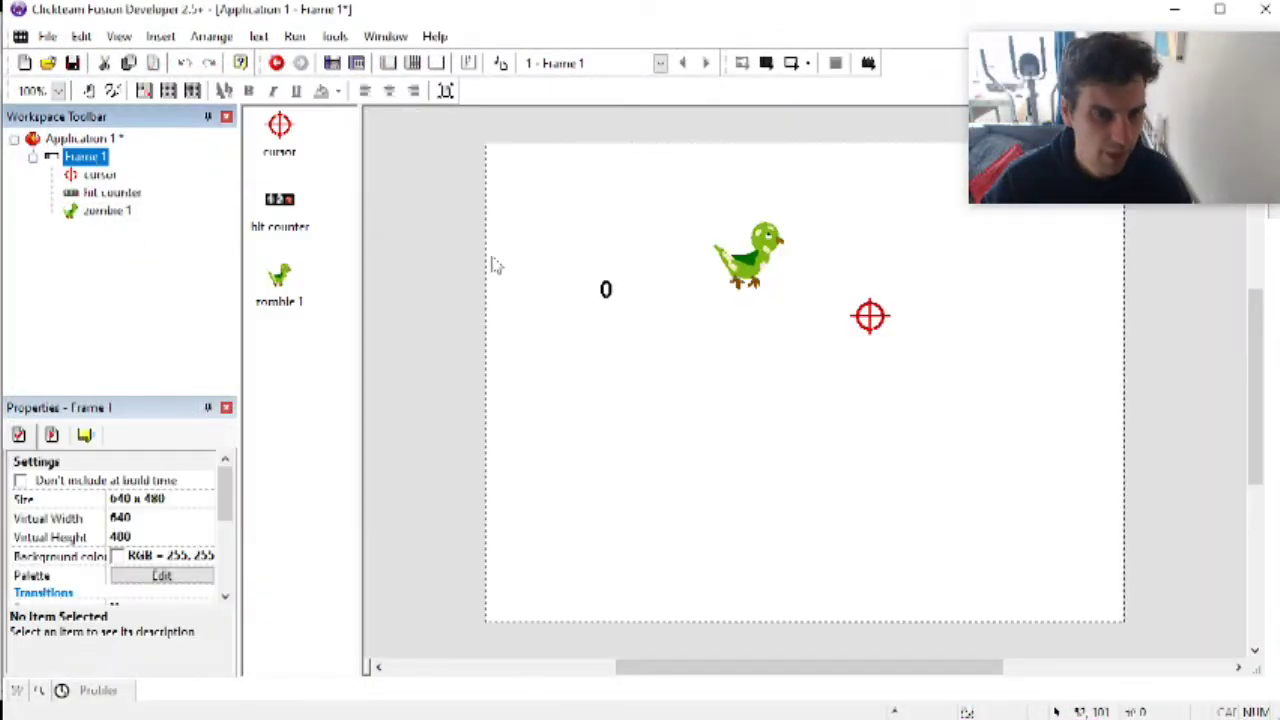
left_click(744, 278)
right_click(744, 278)
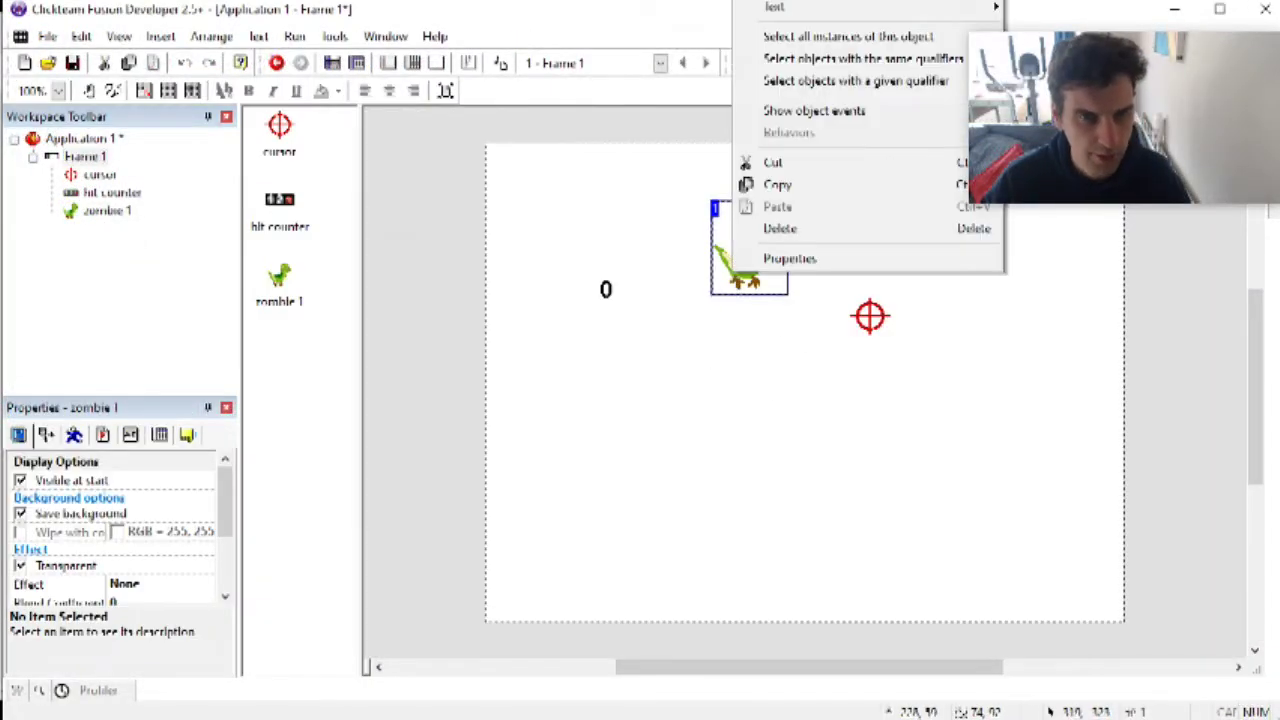
left_click(749, 325)
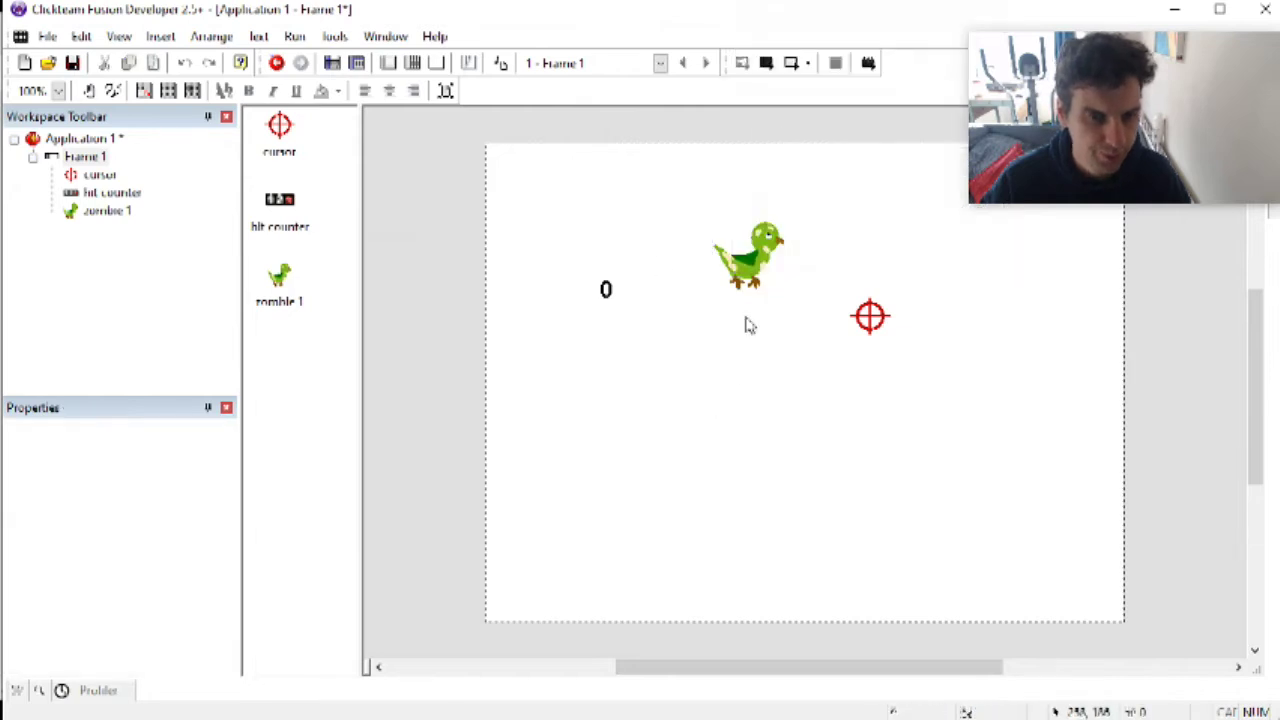
left_click_drag(744, 262, 703, 333)
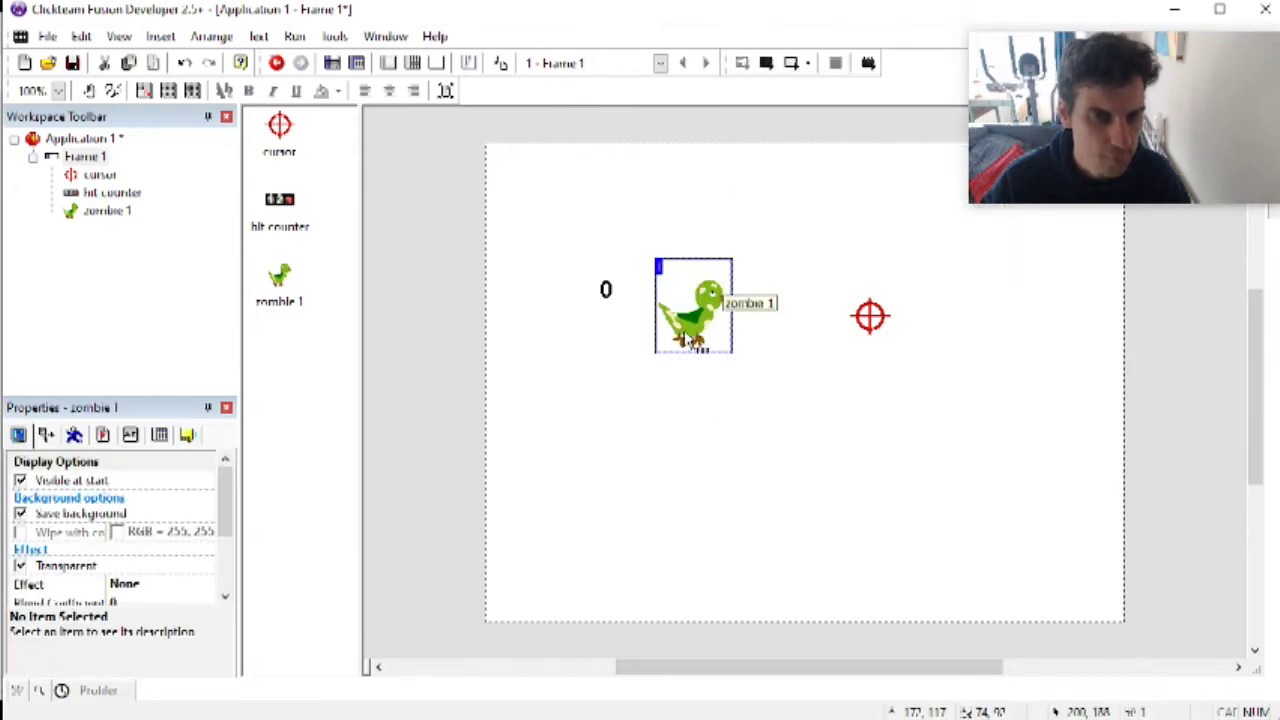
left_click(607, 290)
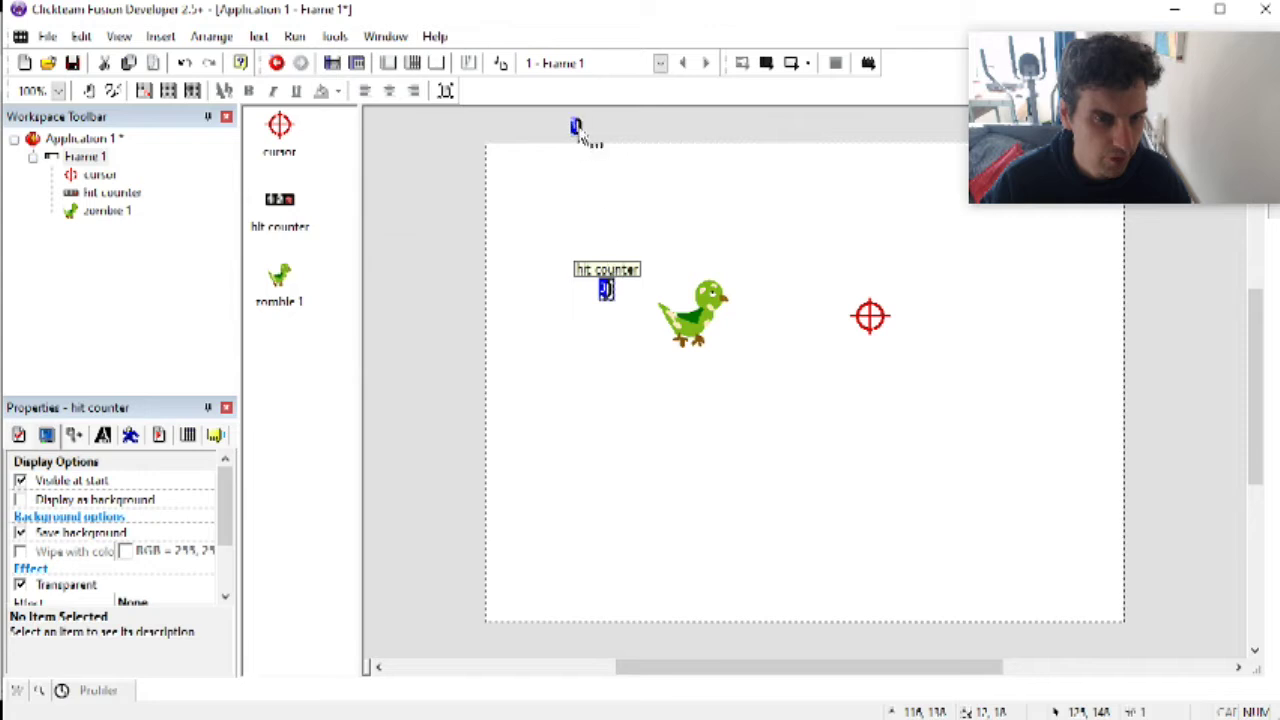
left_click_drag(578, 134, 578, 132)
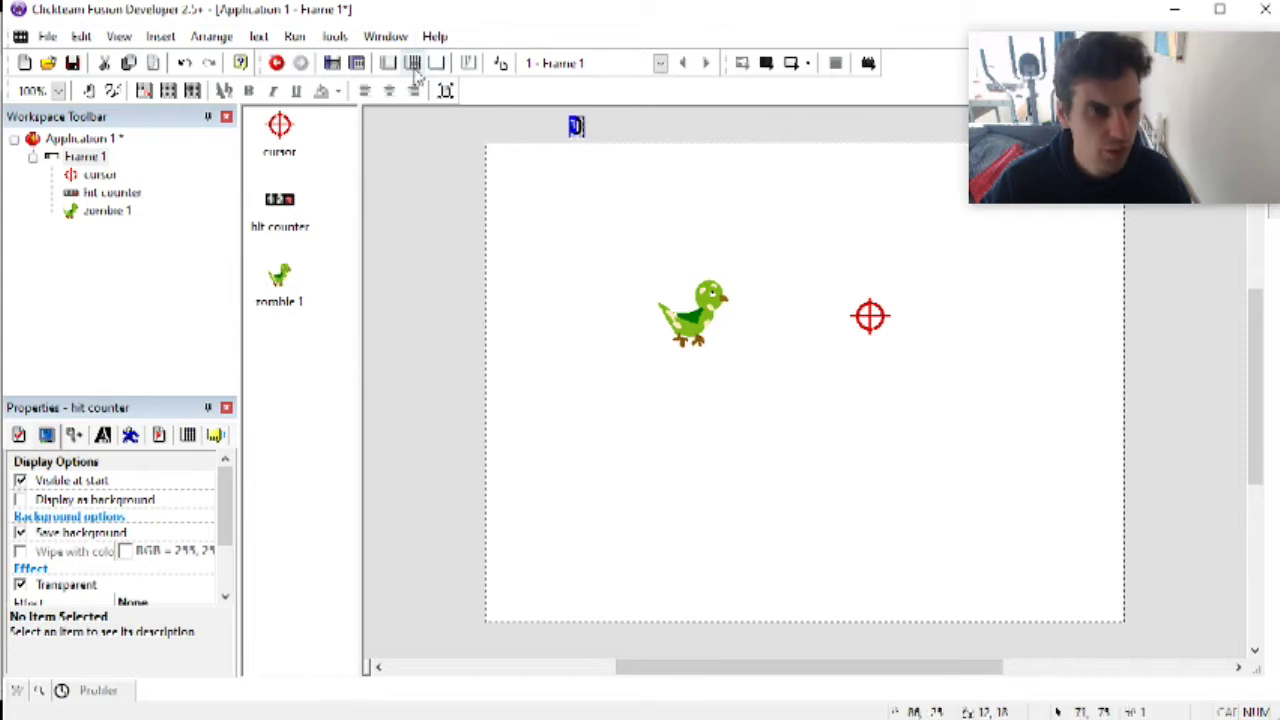
Step: In the left-click event, change zombie 1's action so that it subtracts the hit counter's current value from Health
left_click(412, 63)
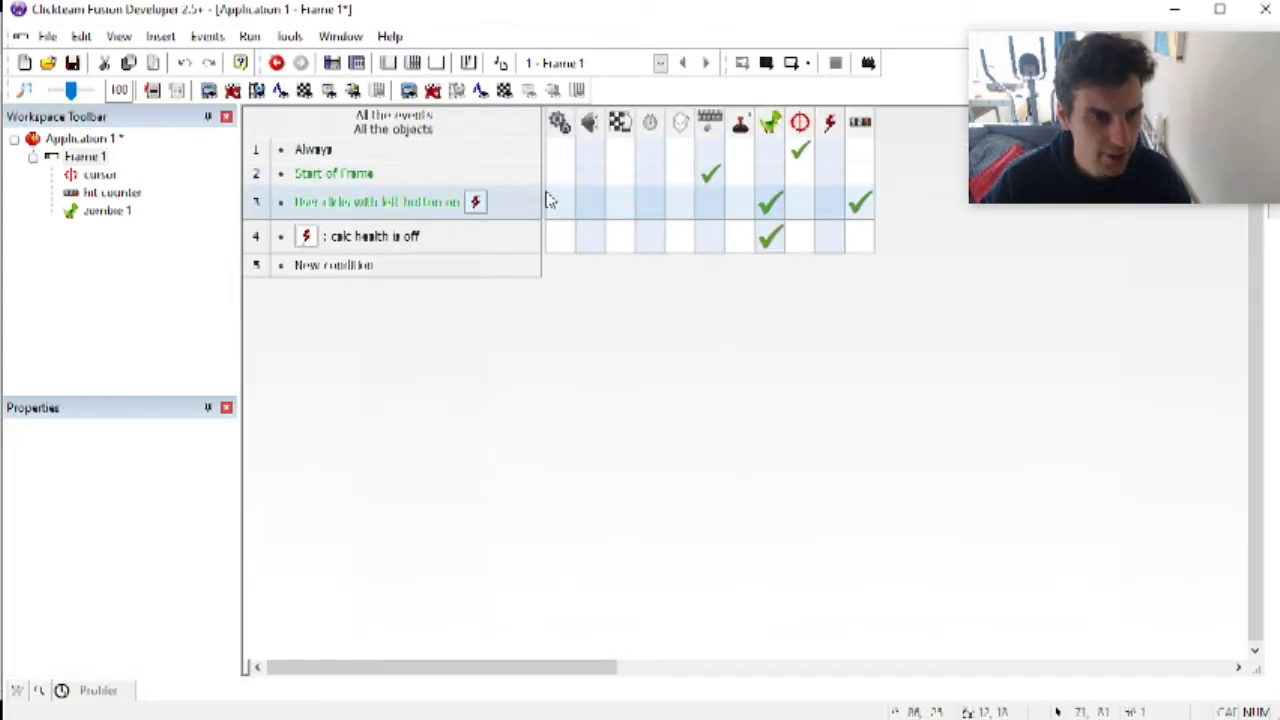
mouse_move(772, 208)
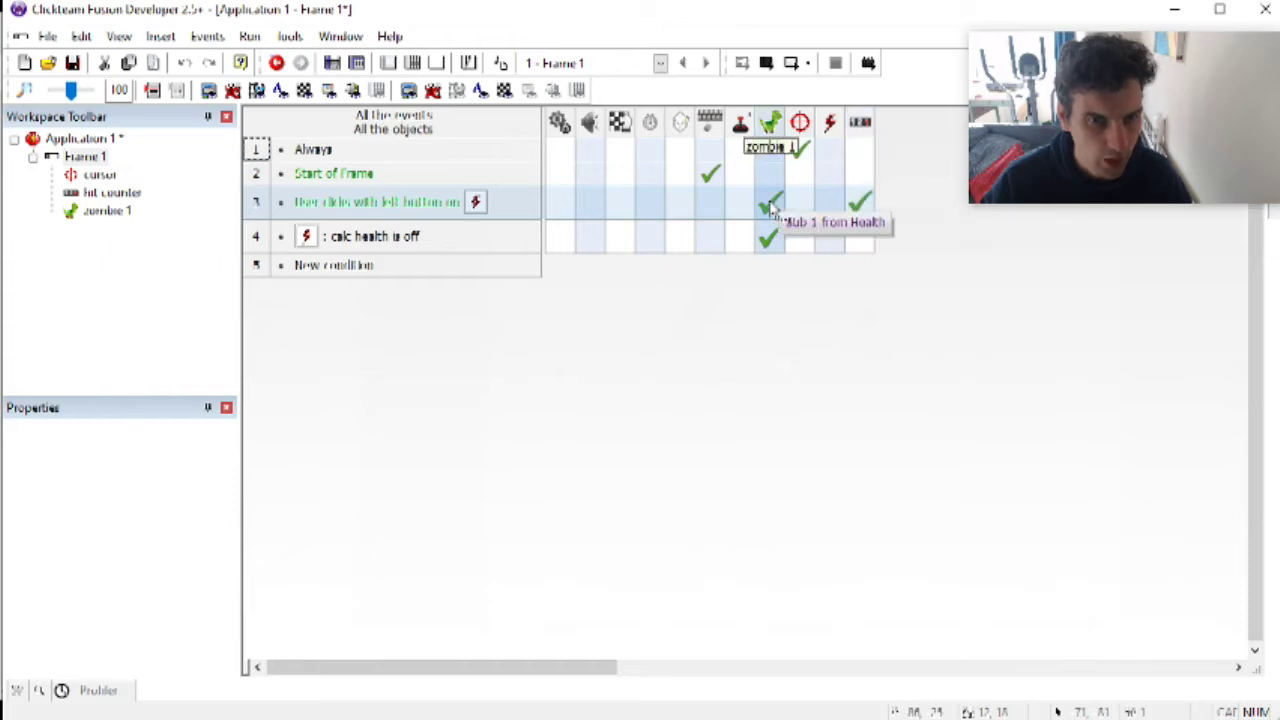
right_click(772, 208)
left_click(894, 560)
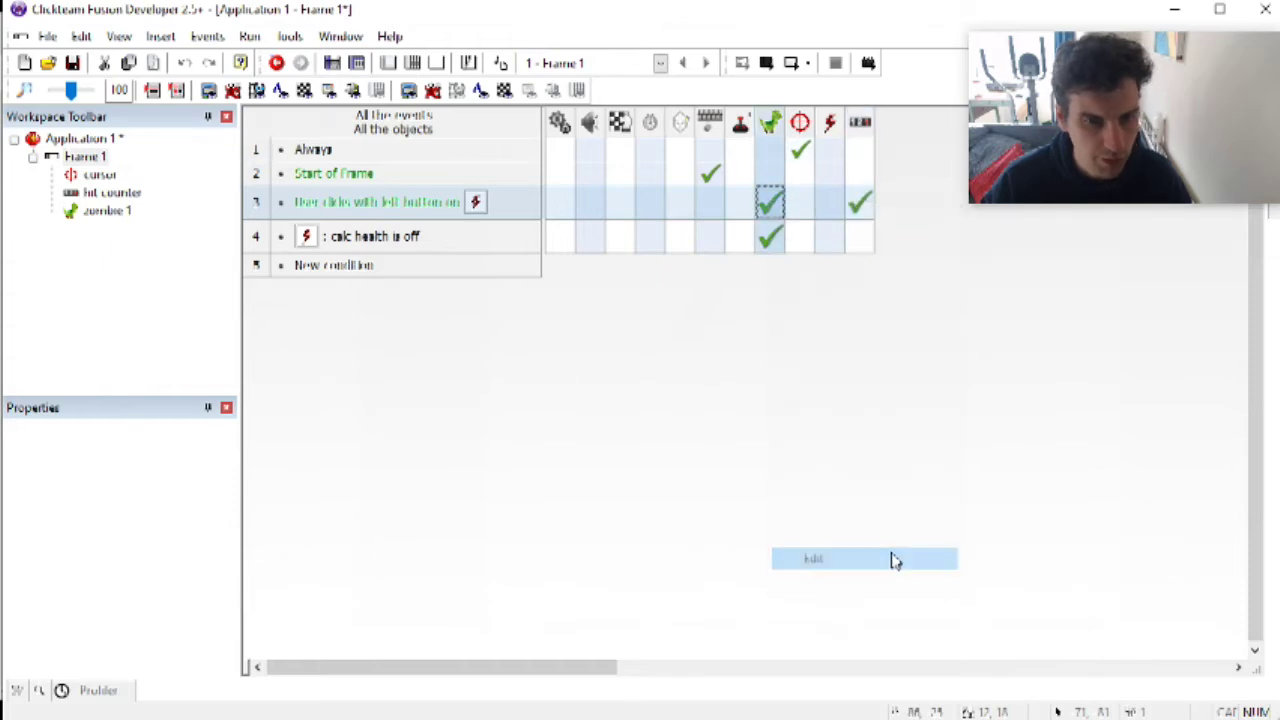
left_click(444, 478)
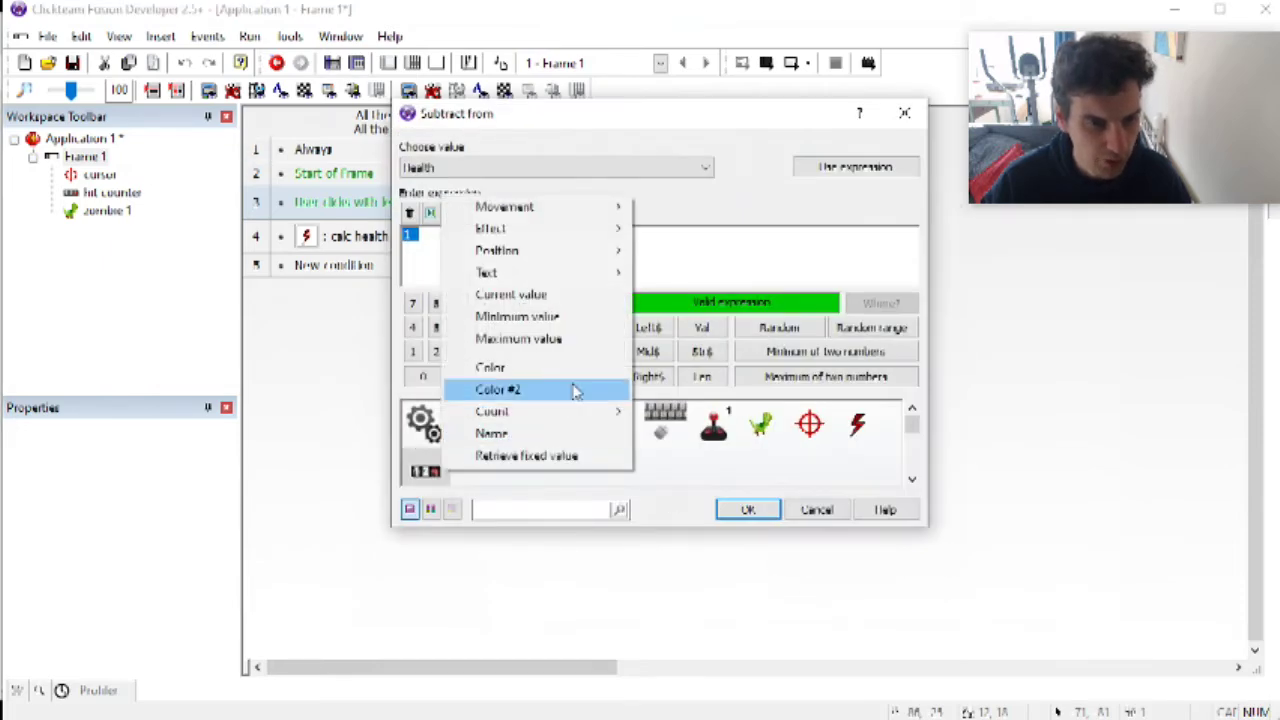
left_click(591, 297)
left_click(762, 513)
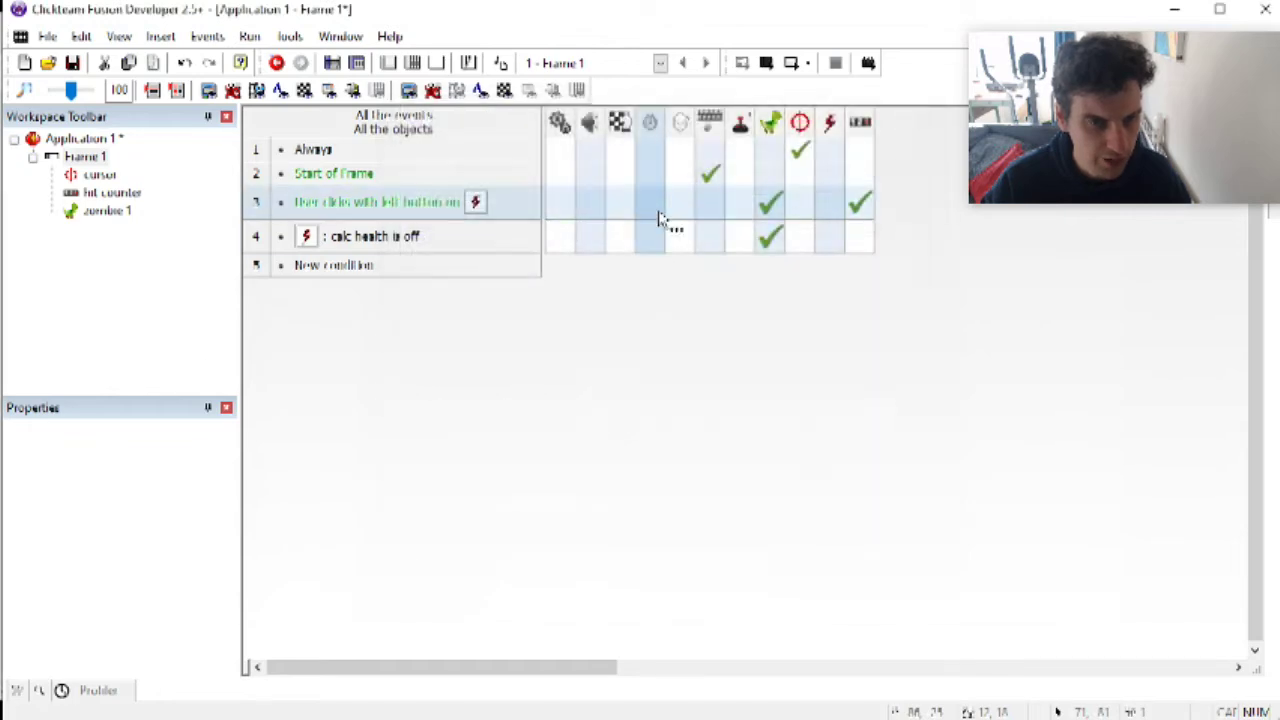
double_click(771, 206)
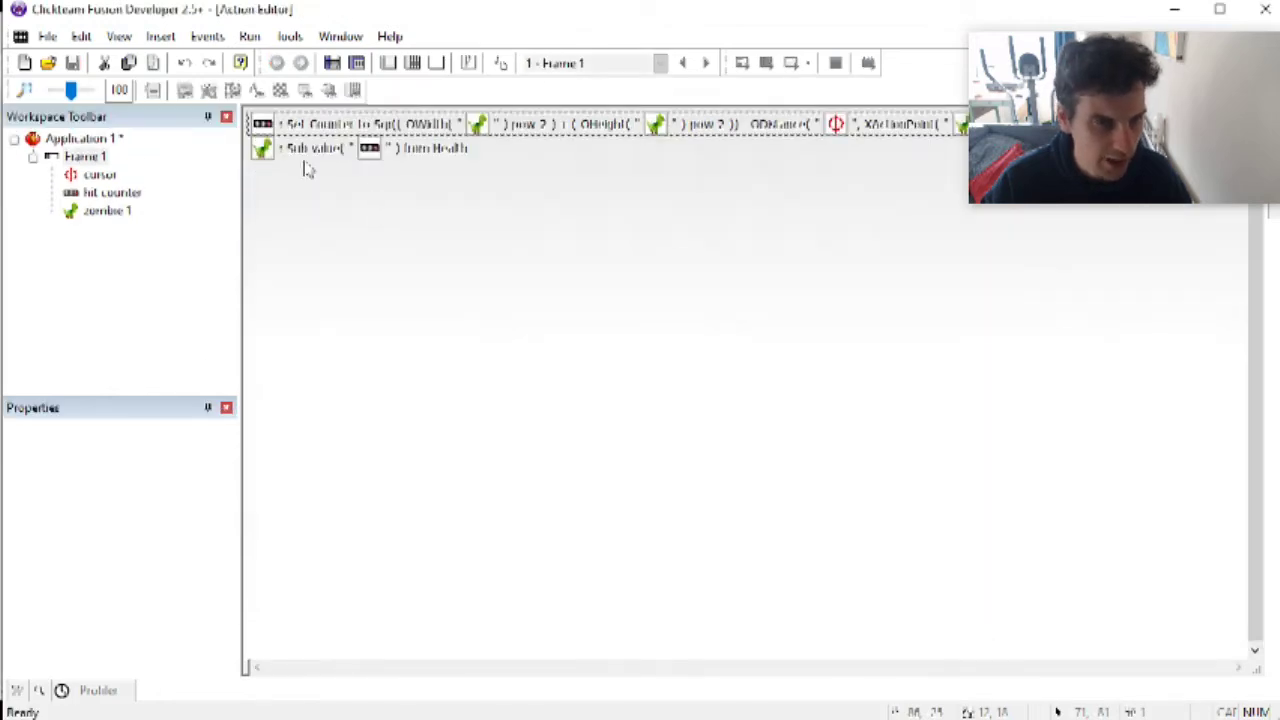
left_click(413, 64)
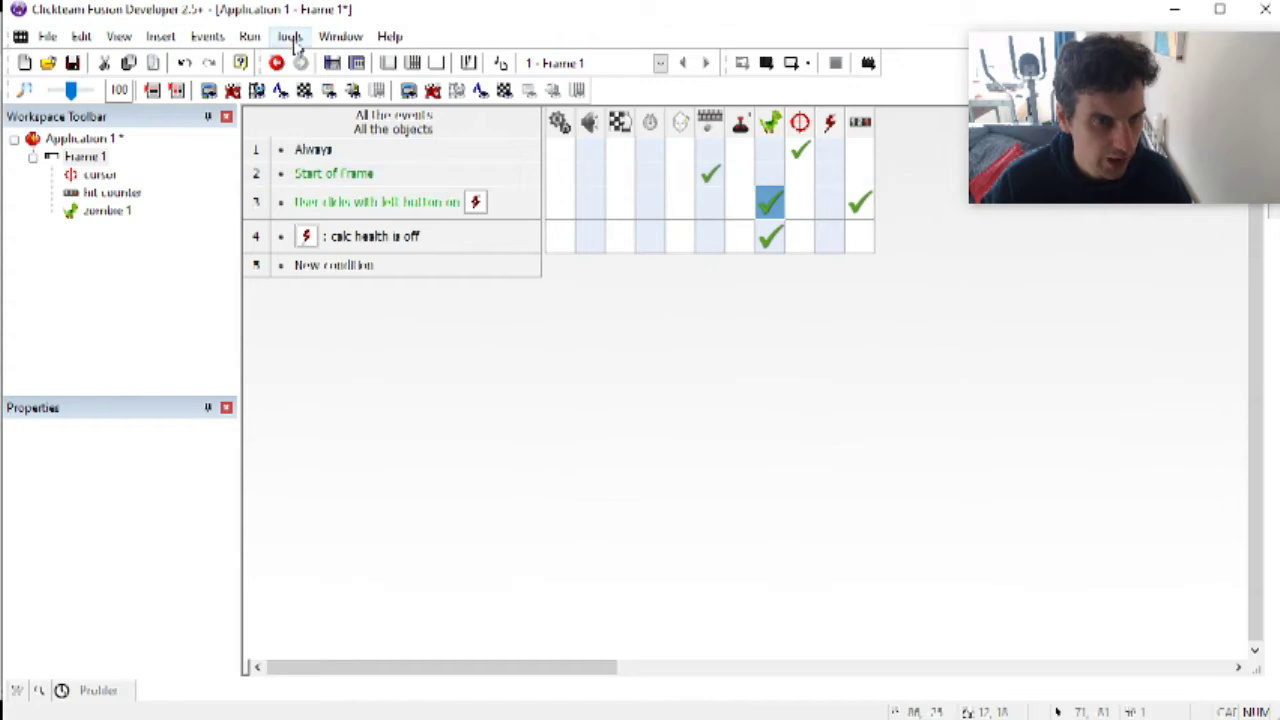
Step: Add an event that destroys zombie 1 when the Health of the lightning-bolt qualifier group is lower or equal to 0
double_click(329, 266)
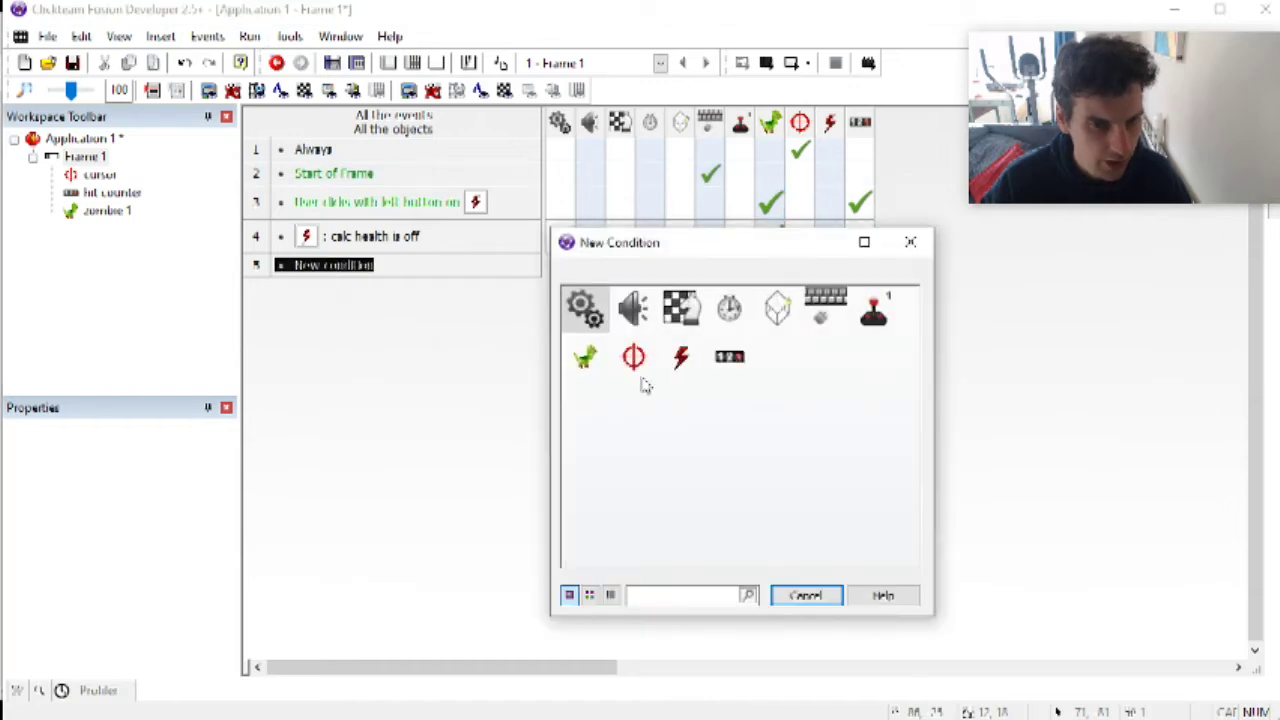
left_click(585, 357)
mouse_move(860, 522)
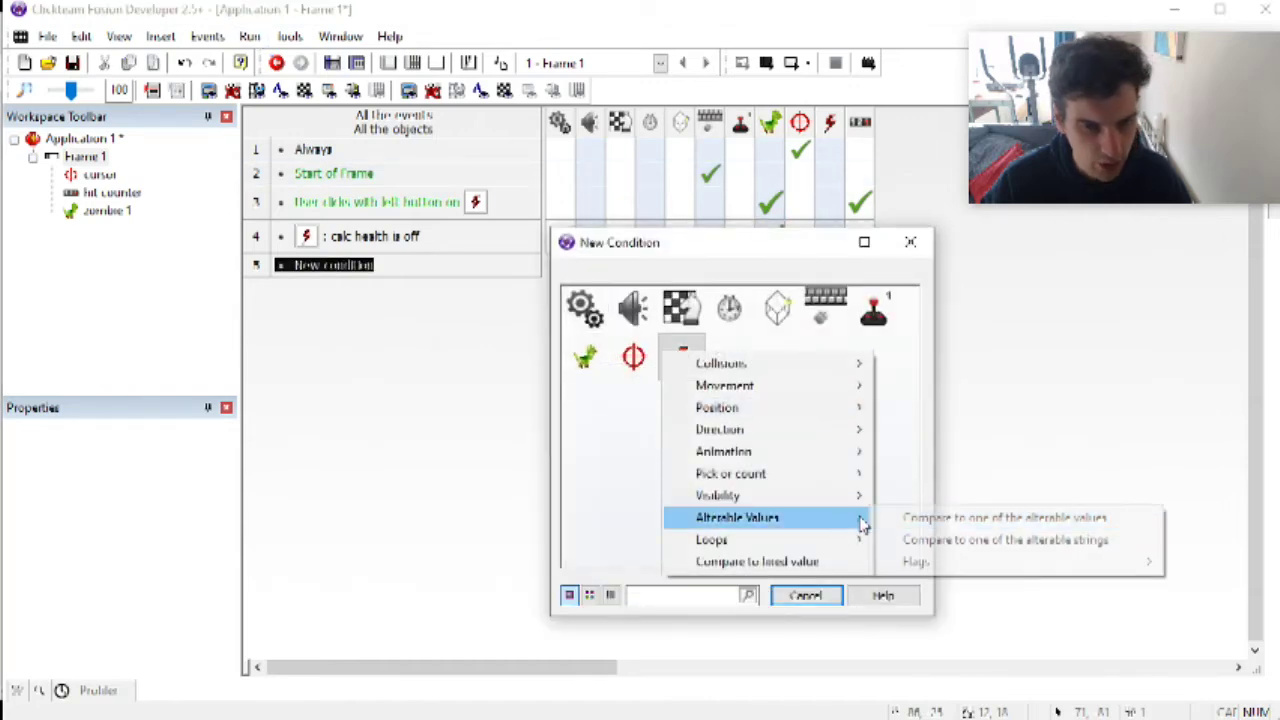
left_click(929, 520)
left_click(604, 203)
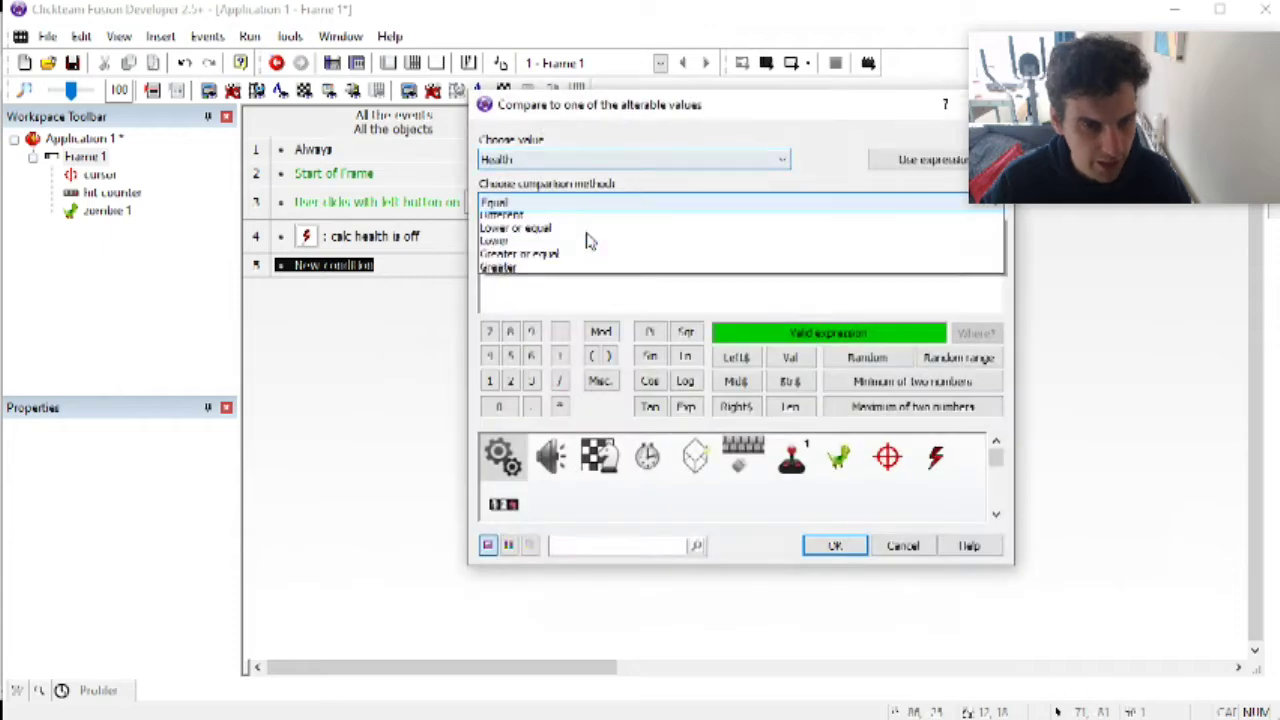
left_click(545, 247)
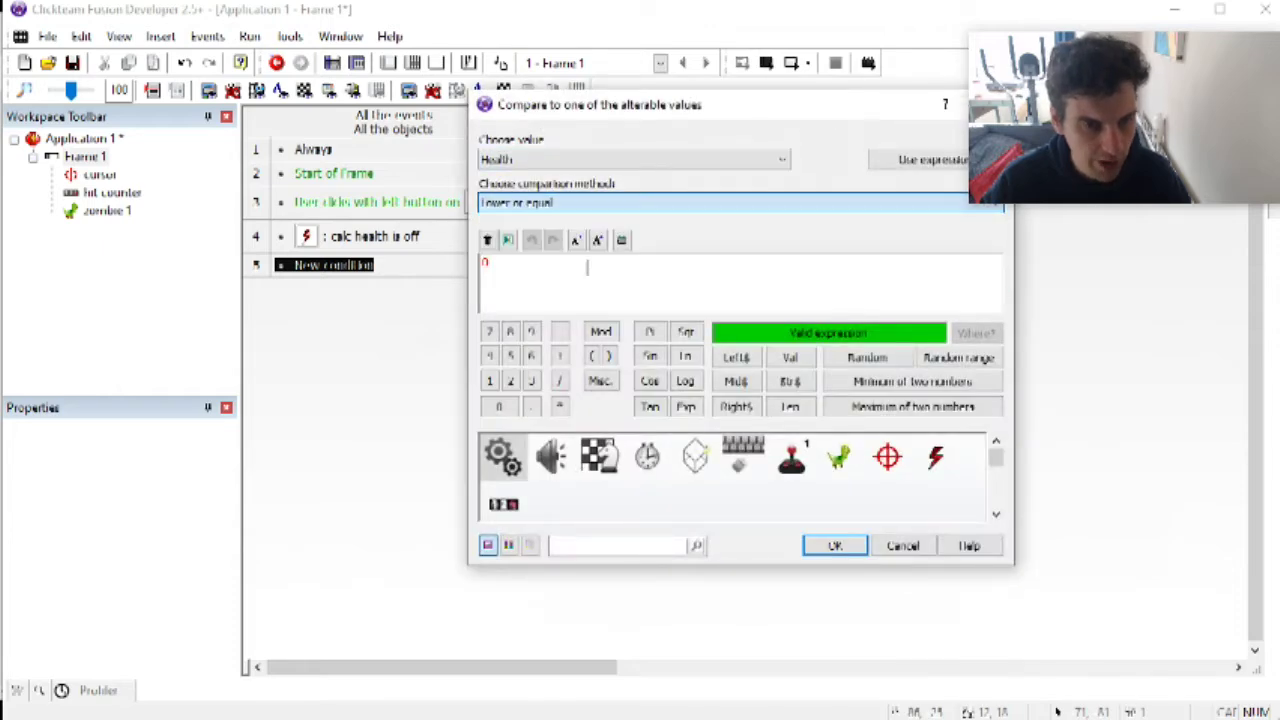
left_click(835, 546)
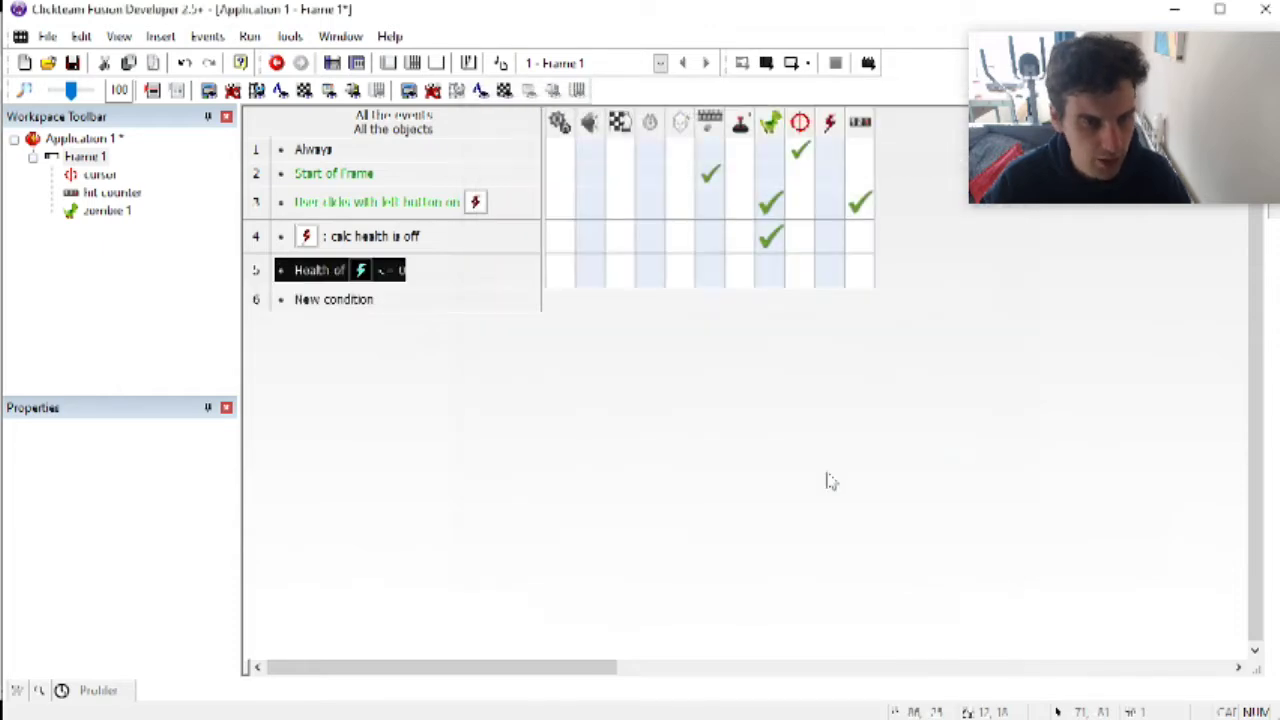
right_click(776, 270)
left_click(867, 591)
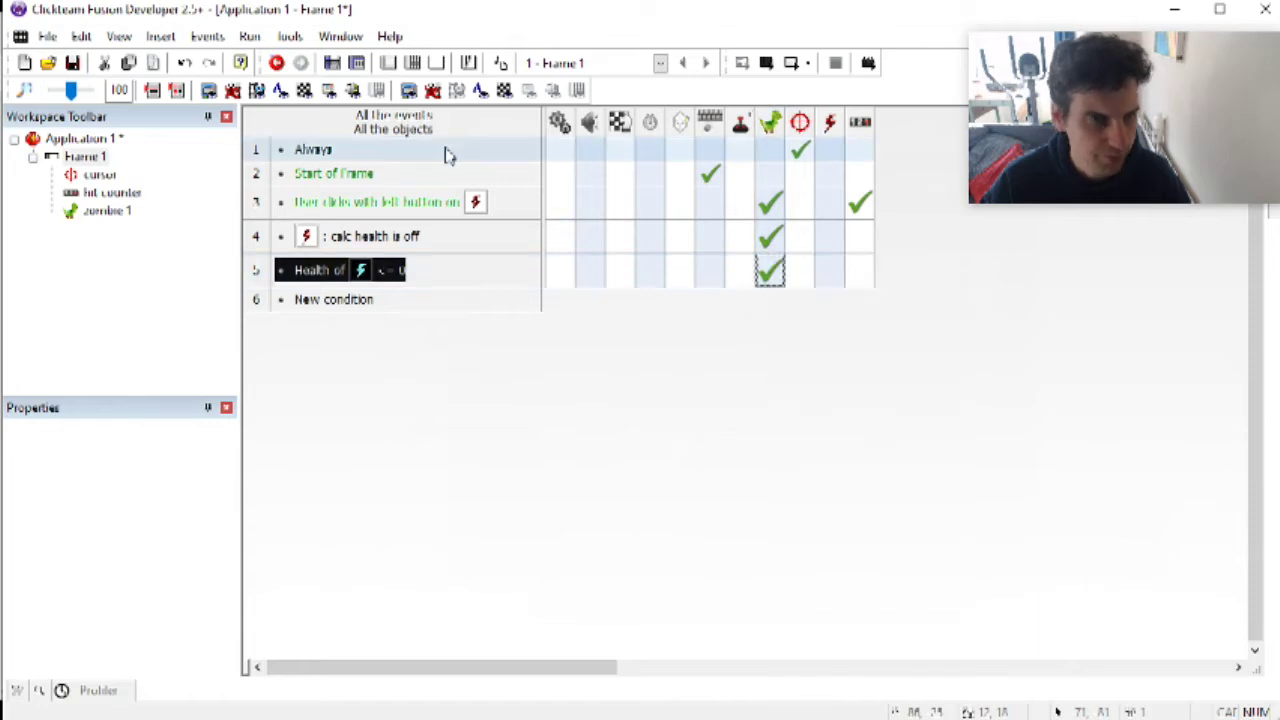
Step: Test-run the game and examine zombie 1's alterable values in the debugger
left_click(249, 36)
left_click(275, 81)
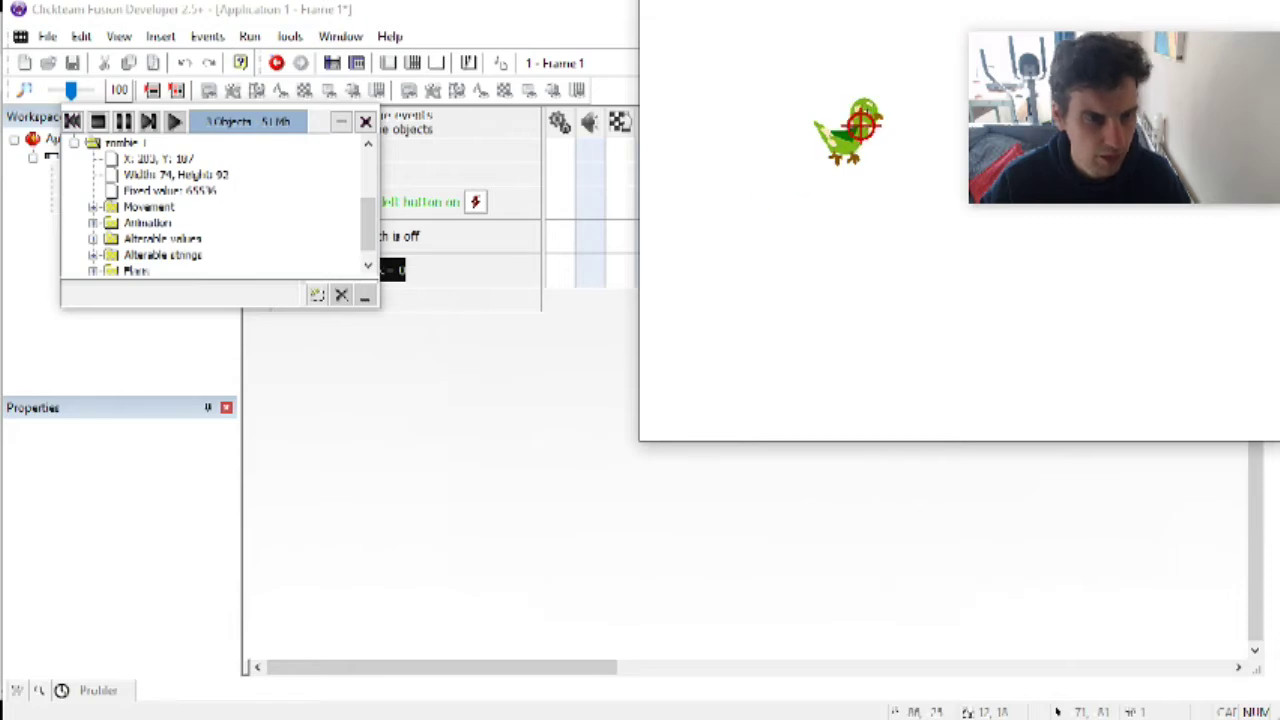
left_click(95, 238)
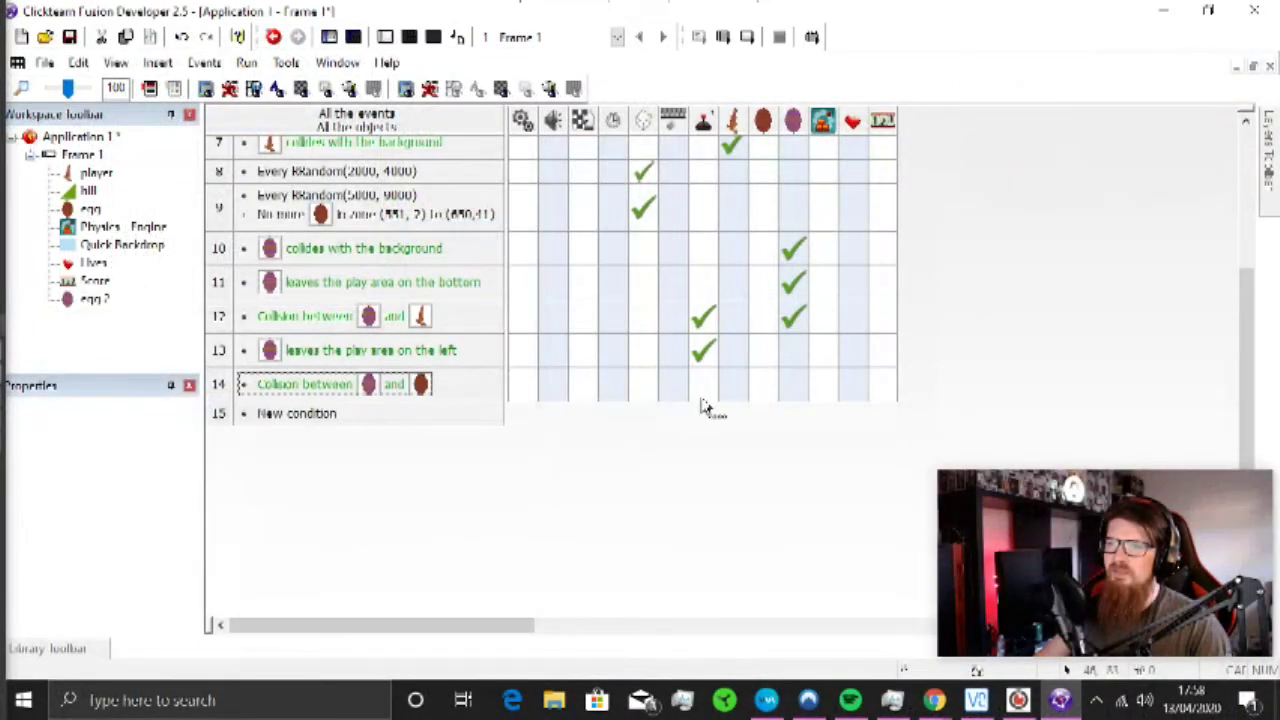
Step: In the event for the collision between egg 2 and egg, add a Stop movement action to both egg and egg 2
right_click(760, 390)
mouse_move(860, 61)
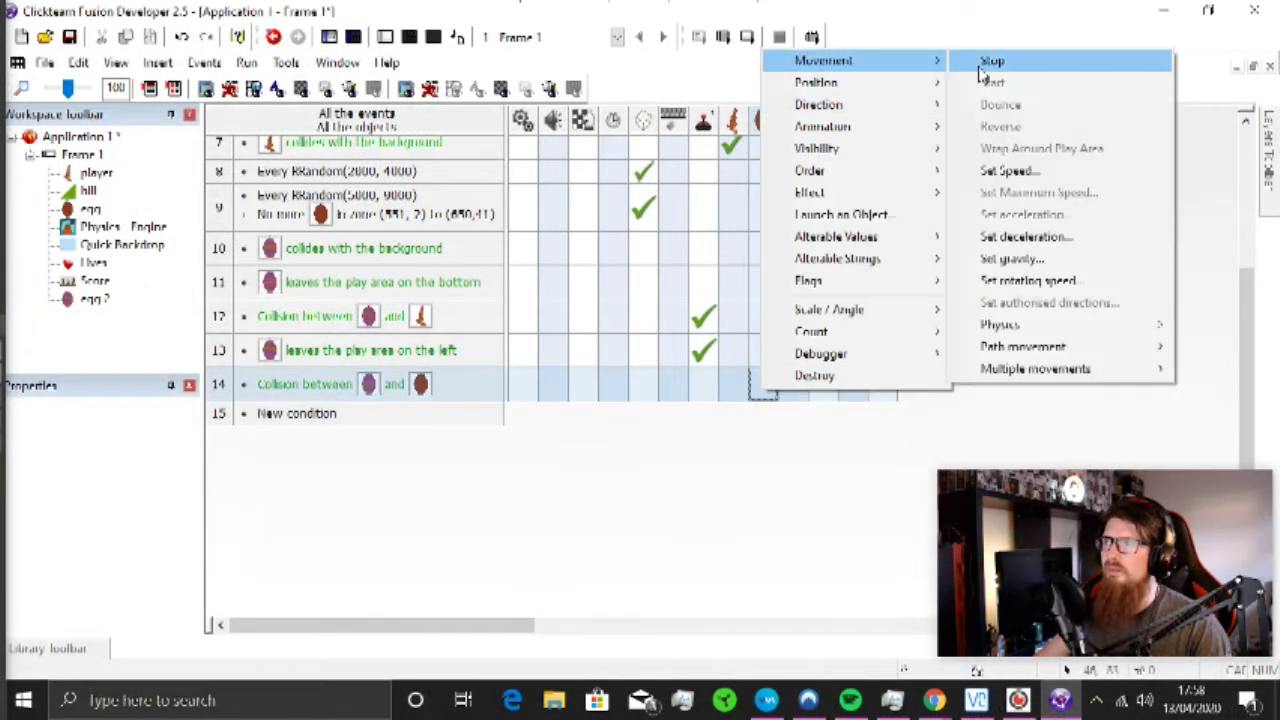
left_click(815, 376)
left_click_drag(764, 386, 792, 388)
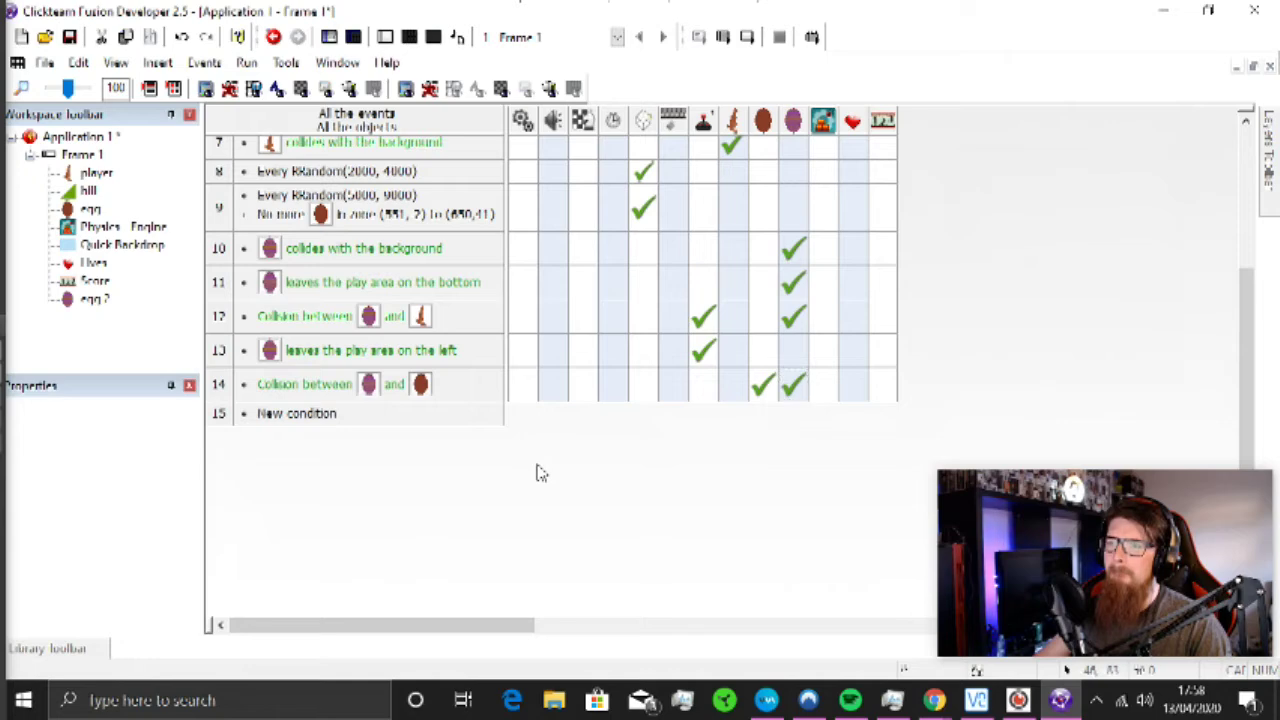
Step: Duplicate the egg 2 and egg collision condition twice, changing one copy to egg 2 with egg 2 and the other to egg with egg
scroll(537, 470, "up", 2)
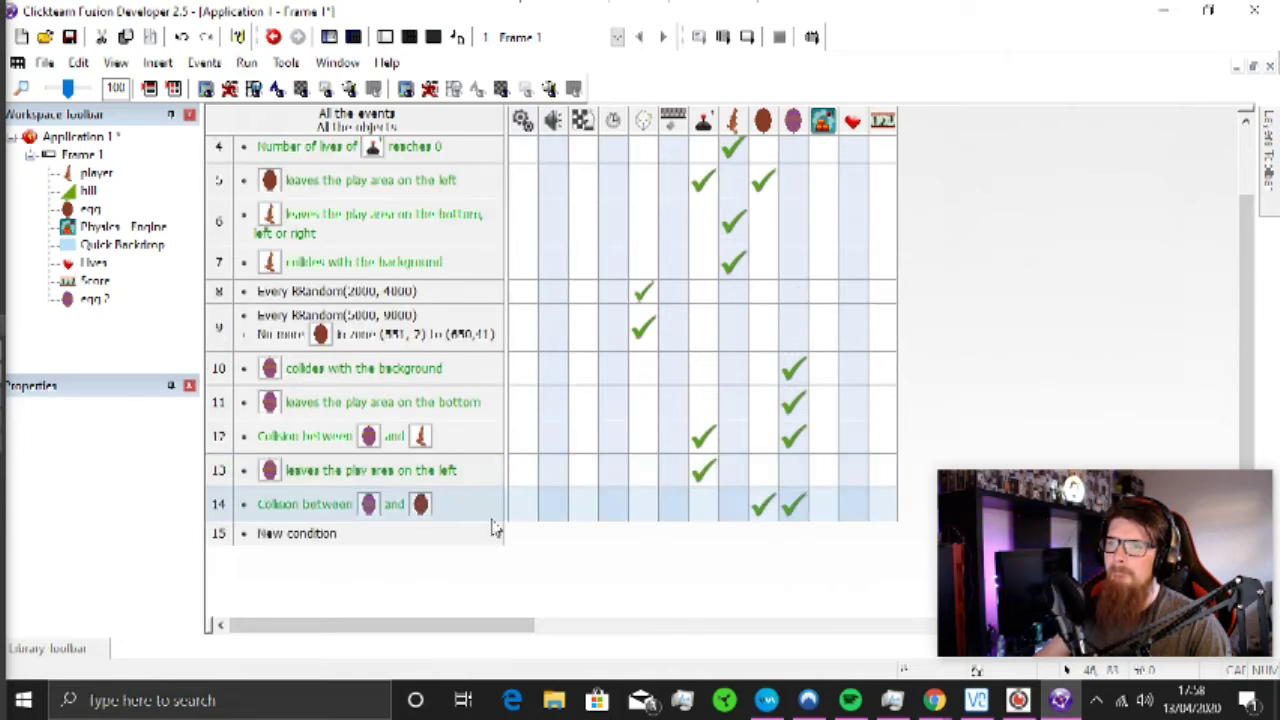
scroll(484, 514, "down", 2)
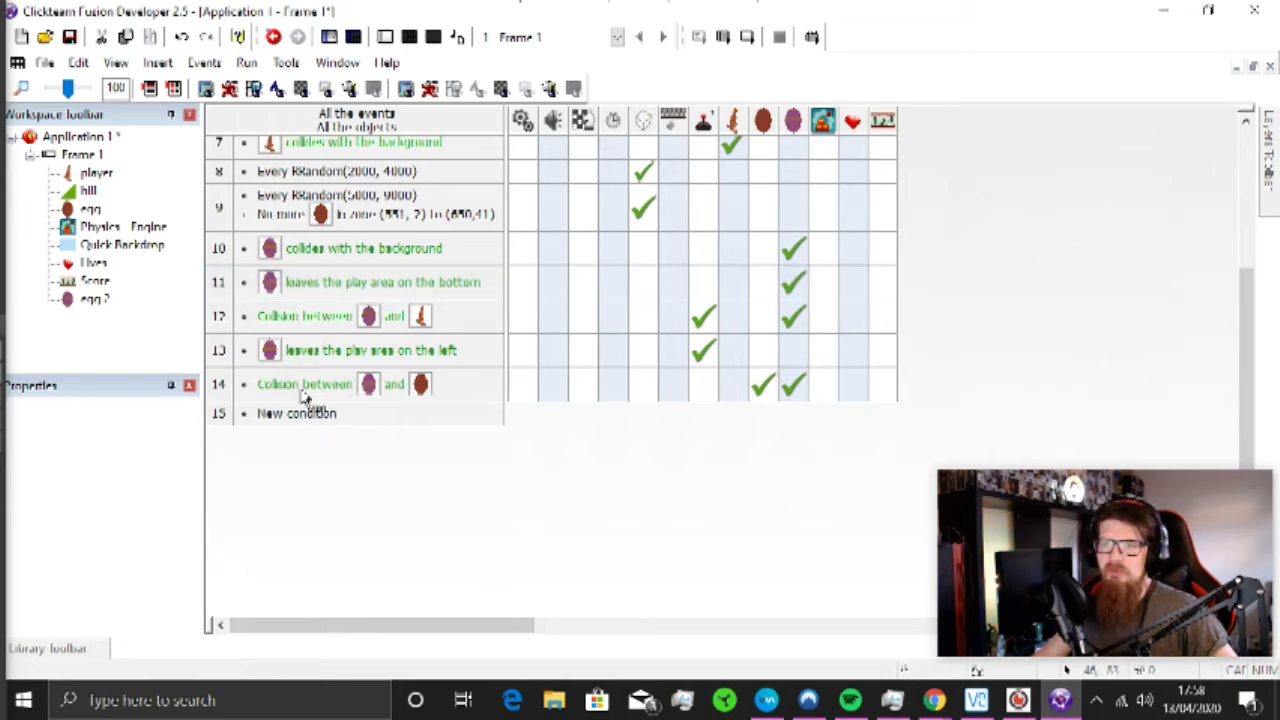
key("ctrl+v")
key("ctrl+v")
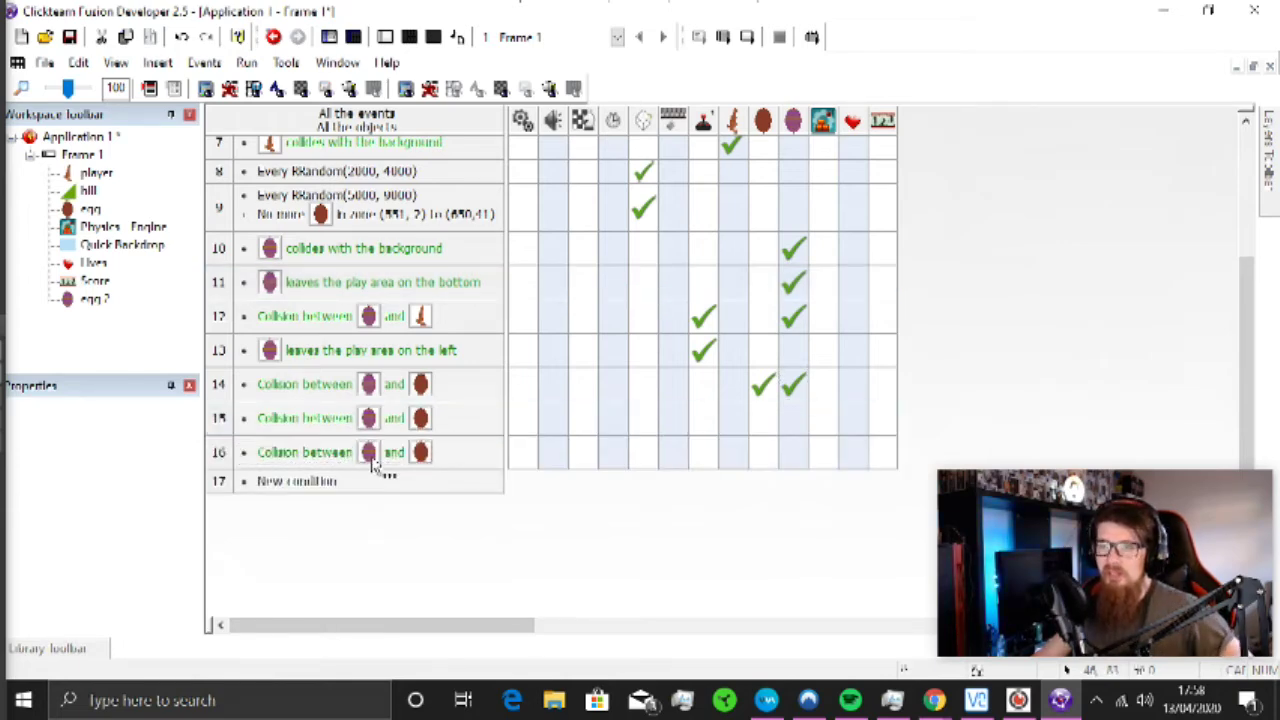
left_click(737, 577)
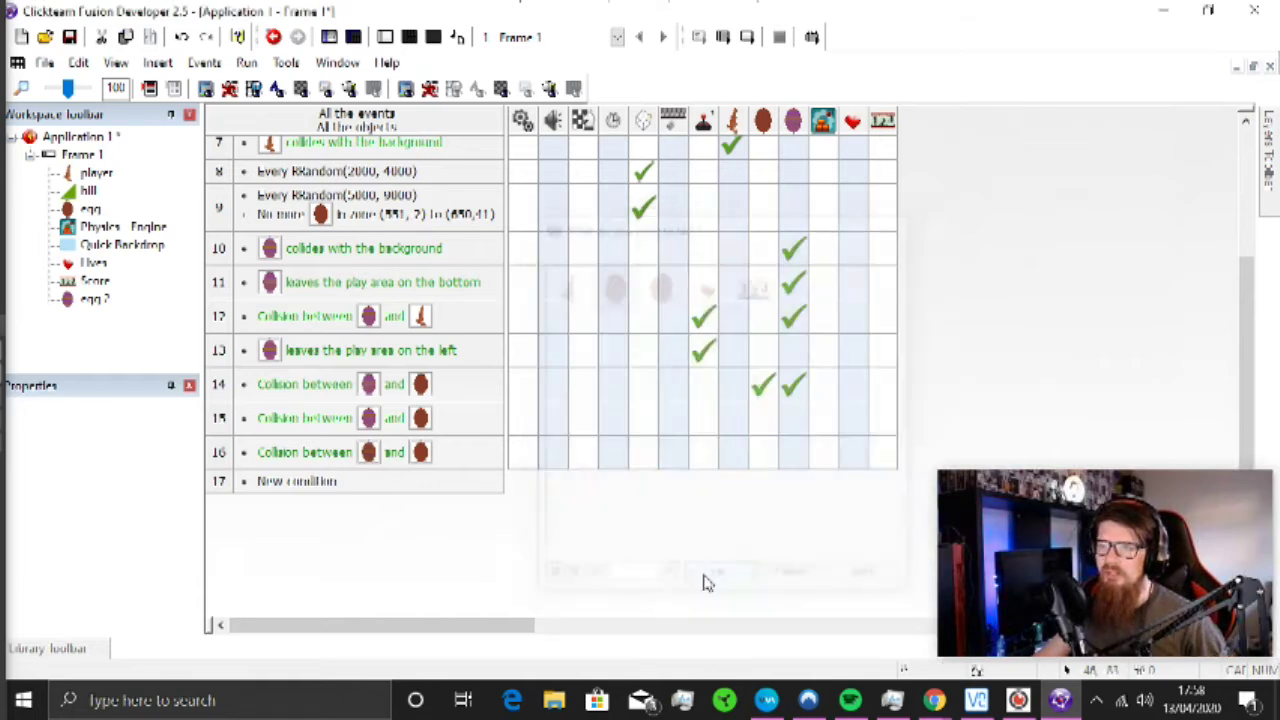
double_click(418, 442)
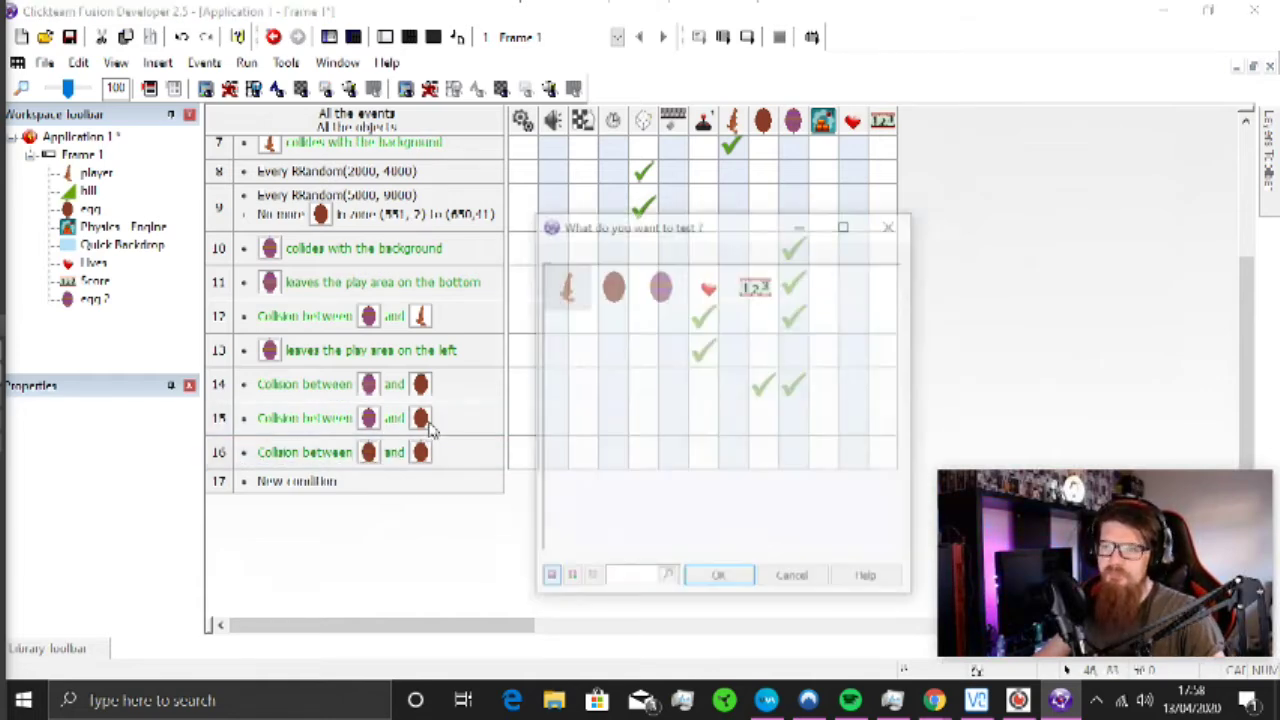
left_click(660, 292)
left_click(716, 579)
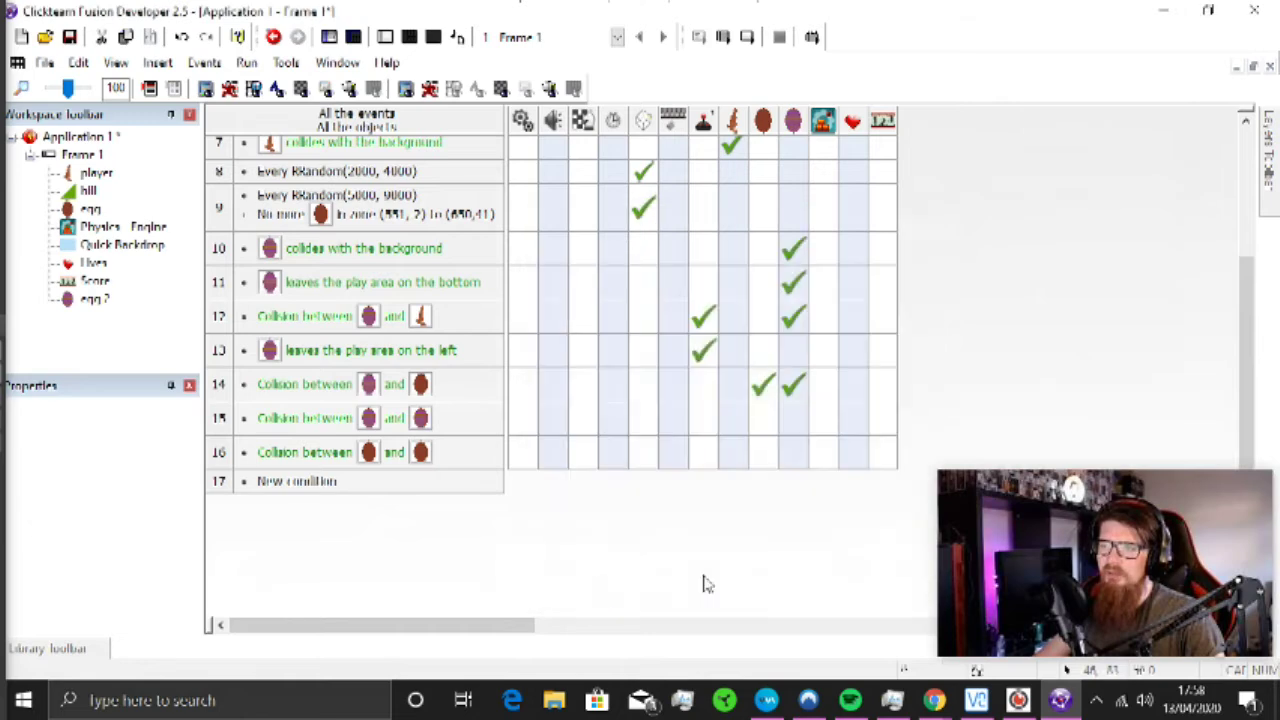
Step: Open the frame layout and test-run the application to watch the eggs, closing the game window when done
left_click(386, 38)
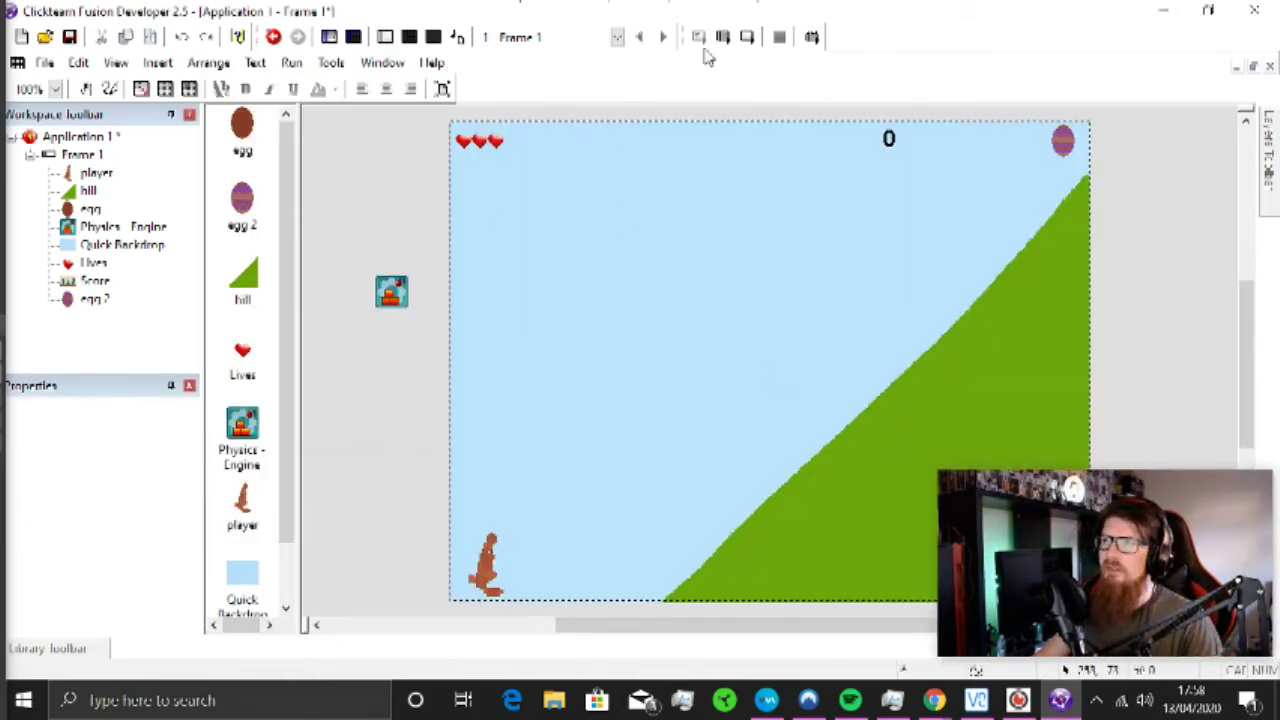
left_click(731, 37)
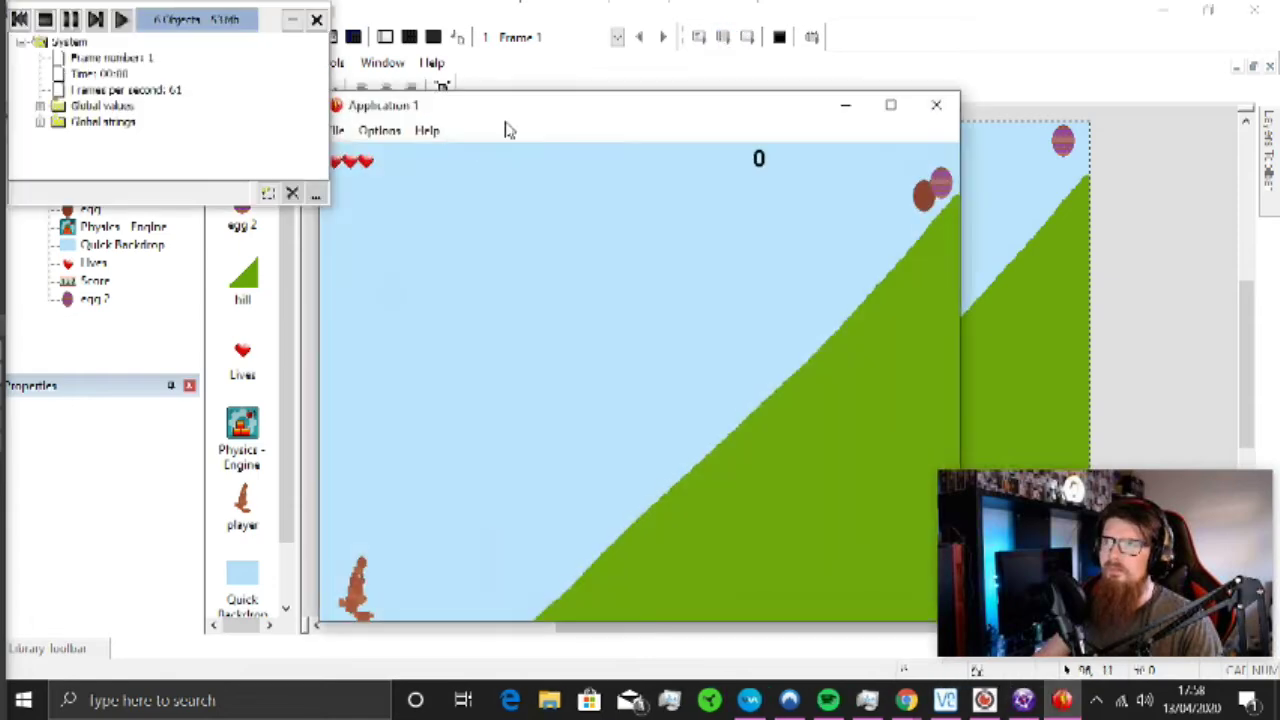
left_click(938, 103)
Step: Copy the Stop action to egg 2 in the egg 2 with egg 2 collision event and to egg in the egg with egg event
left_click(433, 37)
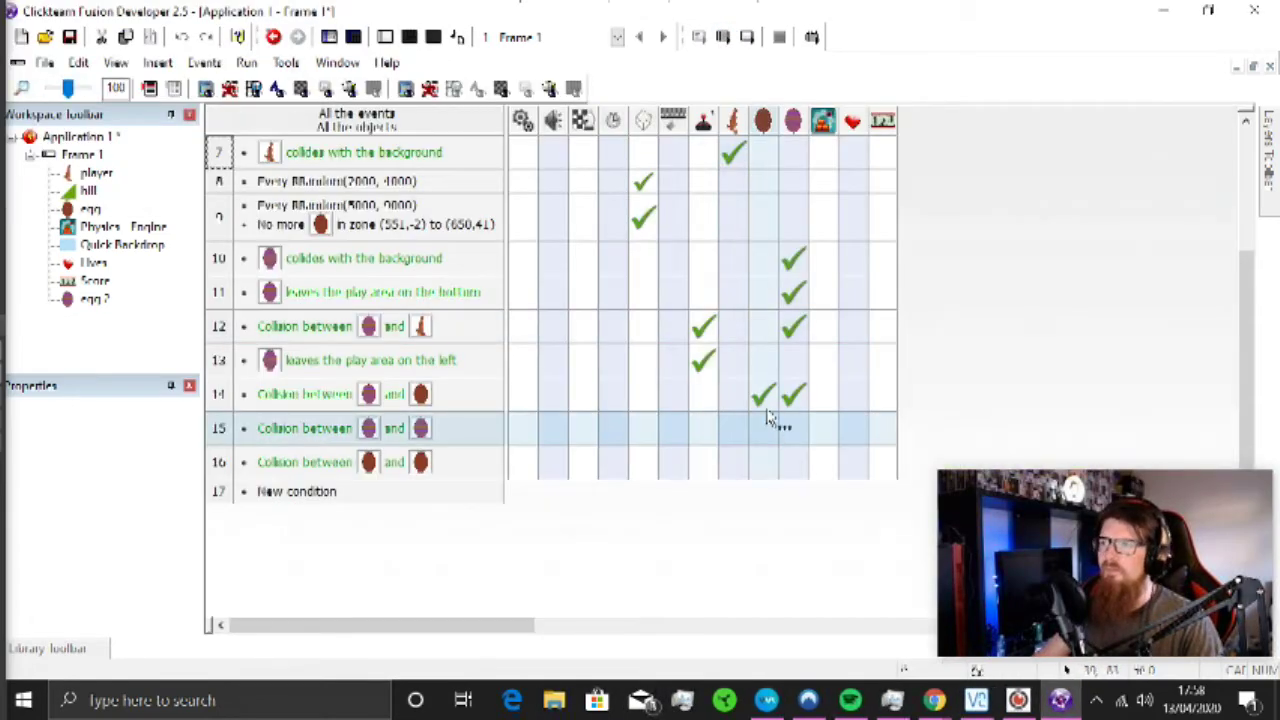
left_click_drag(778, 433, 773, 432)
left_click_drag(793, 396, 796, 427)
left_click_drag(794, 429, 793, 464)
left_click_drag(793, 463, 763, 464)
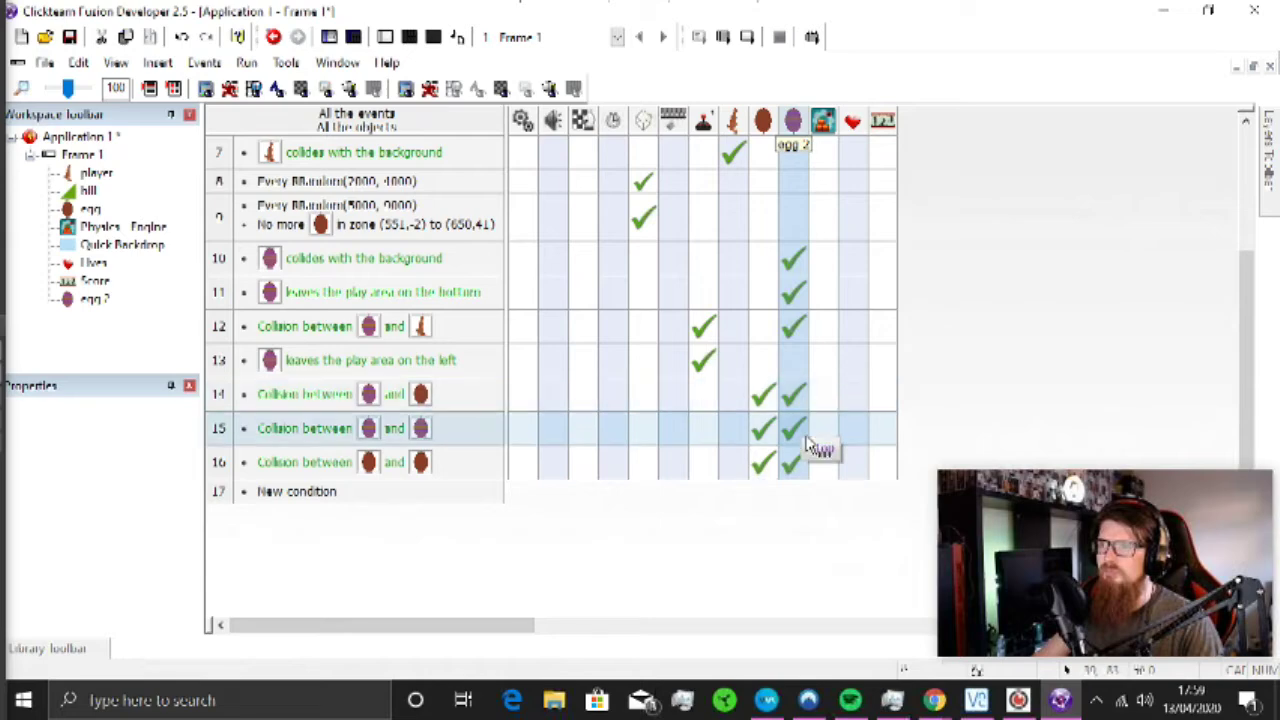
left_click_drag(763, 428, 808, 485)
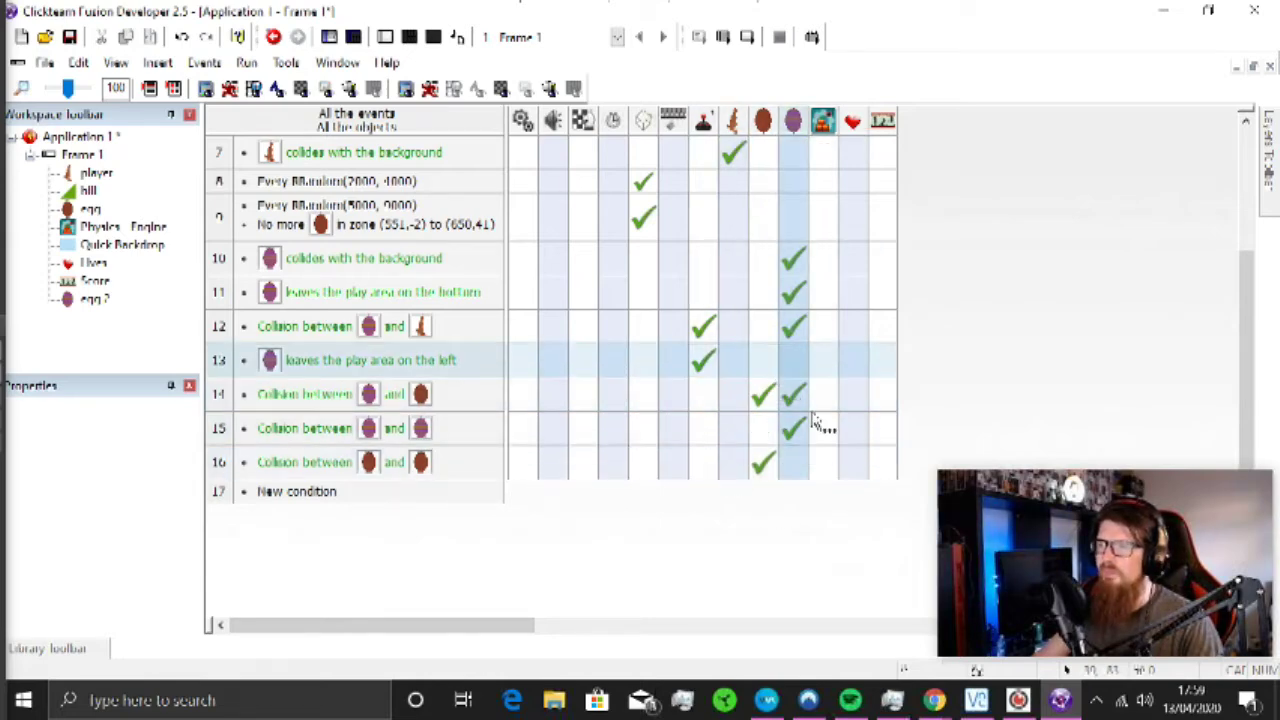
Step: Test-run the egg game, moving and jumping the player to catch eggs and watch their collisions, and close the game window
left_click(409, 37)
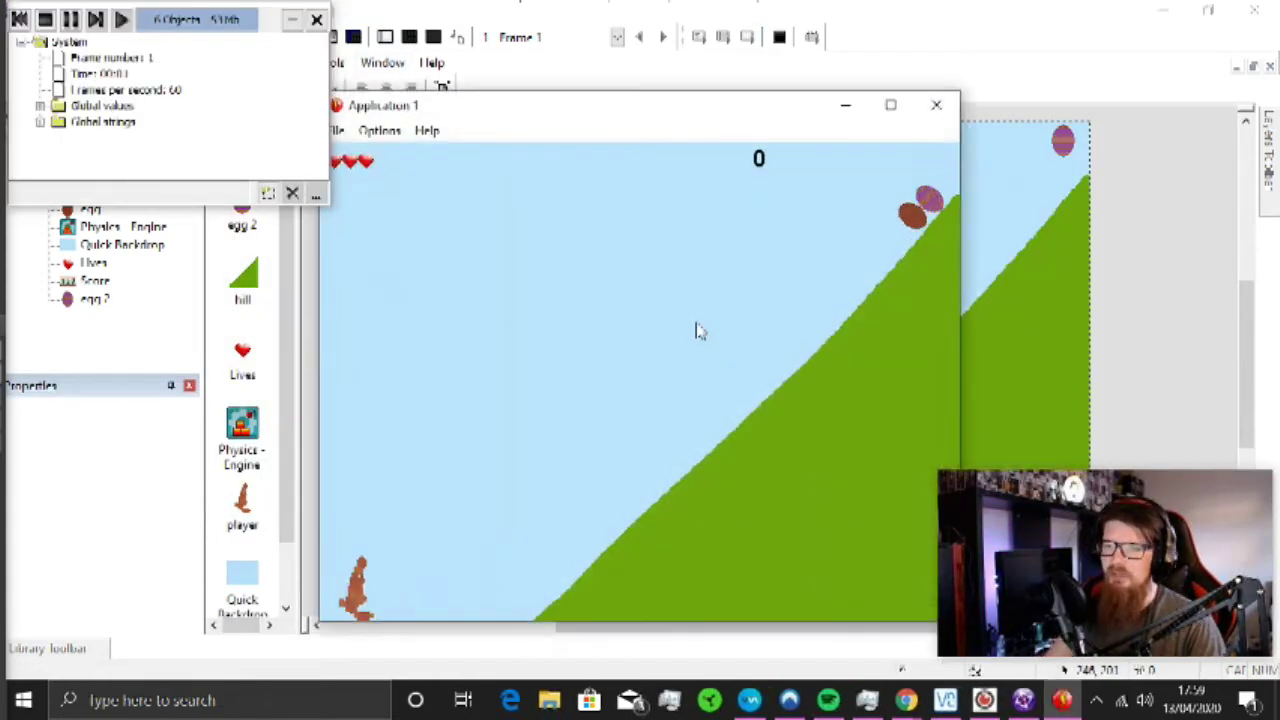
key("Right")
key("shift")
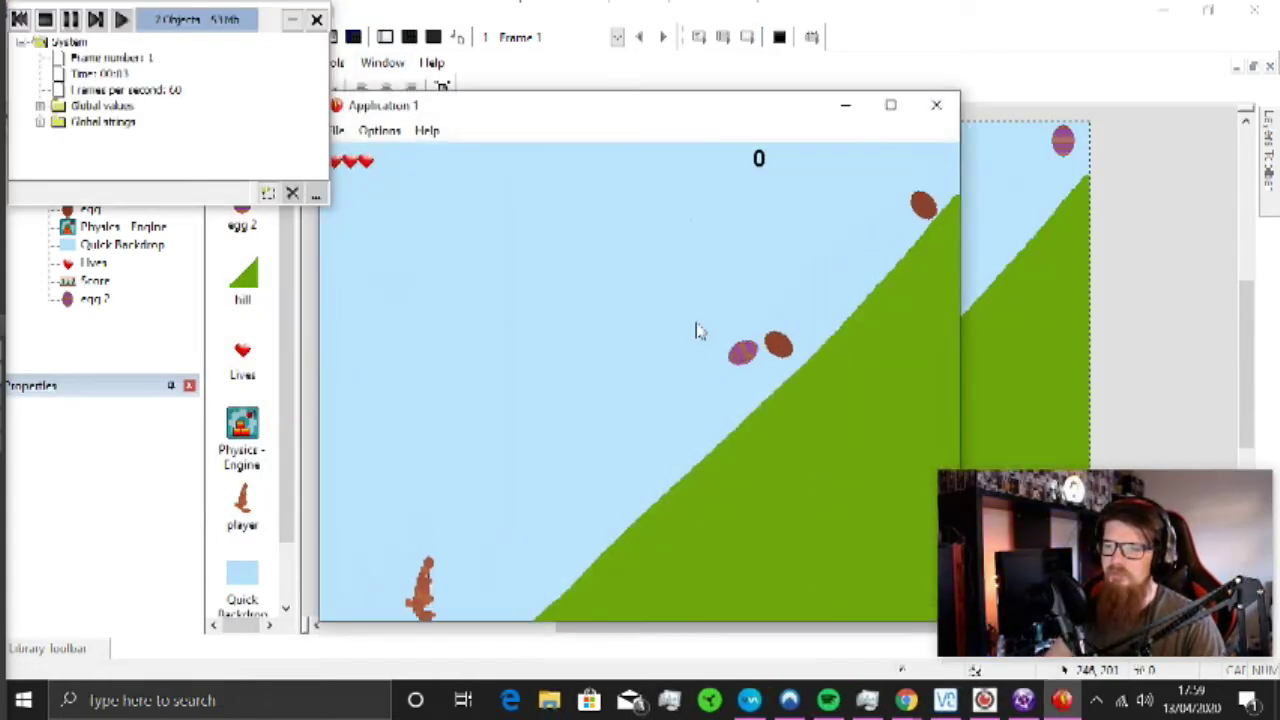
key("Right")
key("Left")
key("shift")
key("Right")
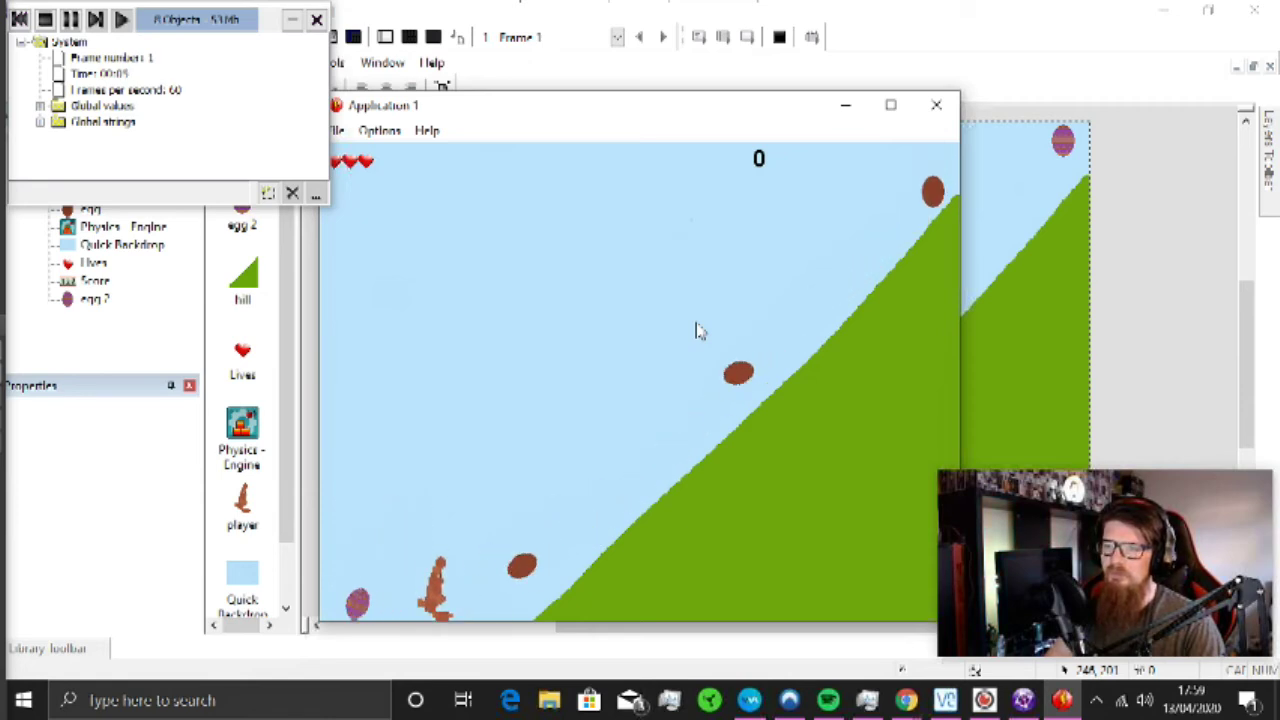
key("Right")
key("shift")
key("shift")
key("Left")
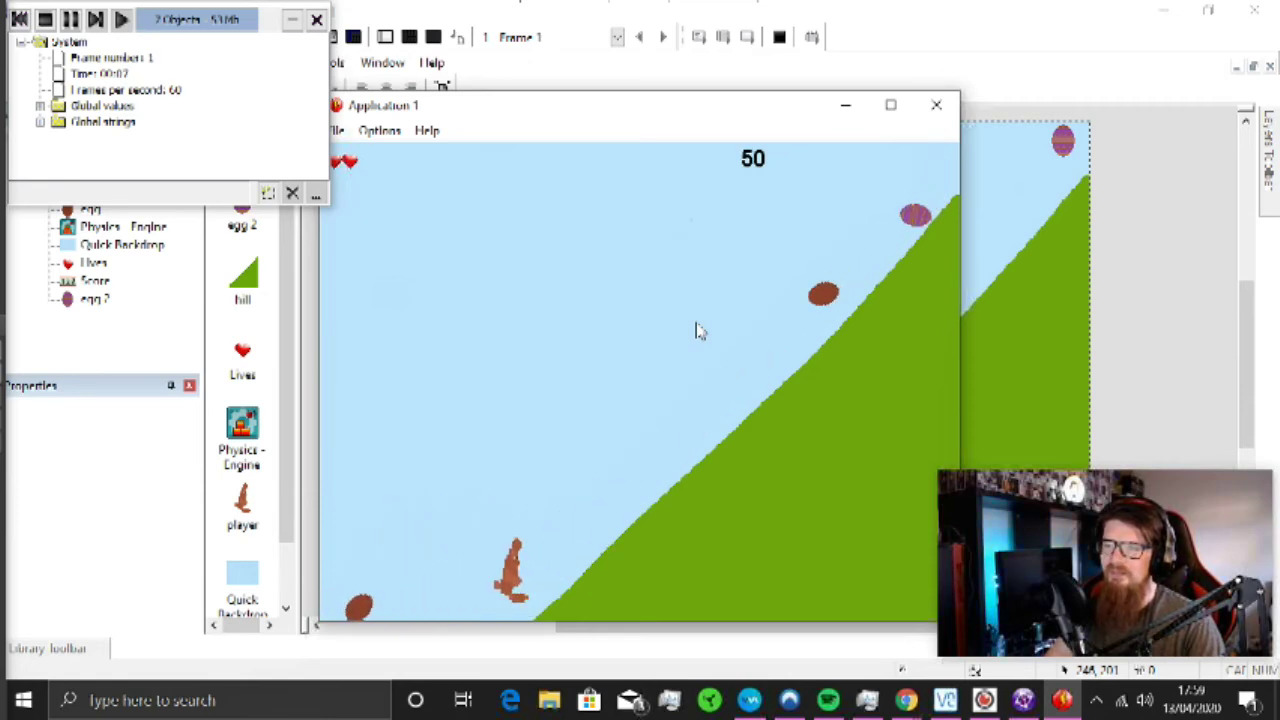
key("Left")
key("Right")
key("shift")
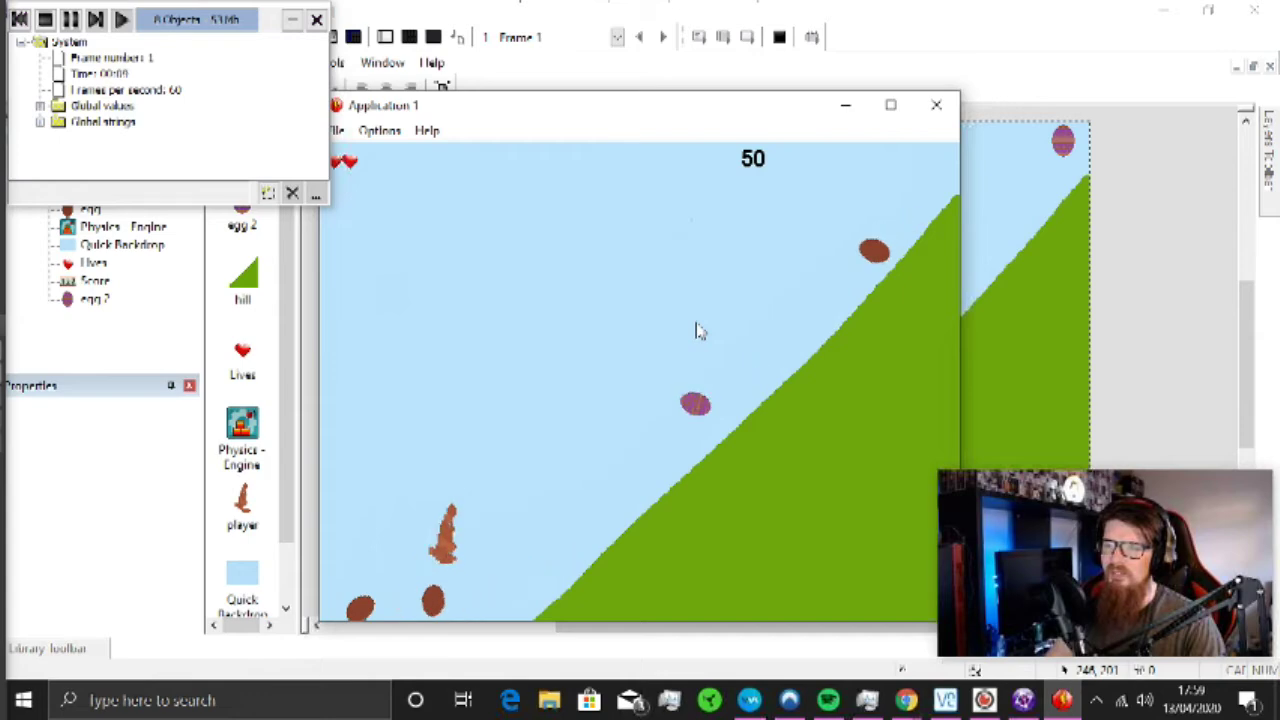
key("Left")
key("shift")
key("Right")
key("Left")
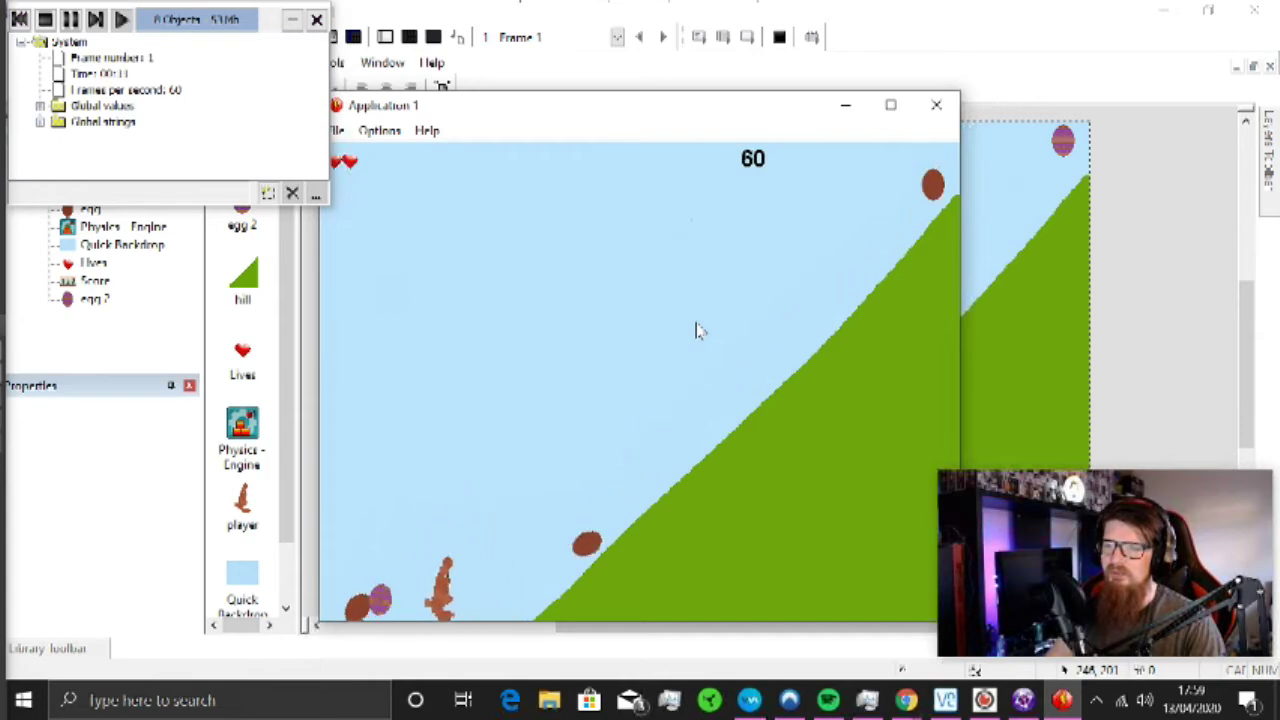
key("Left")
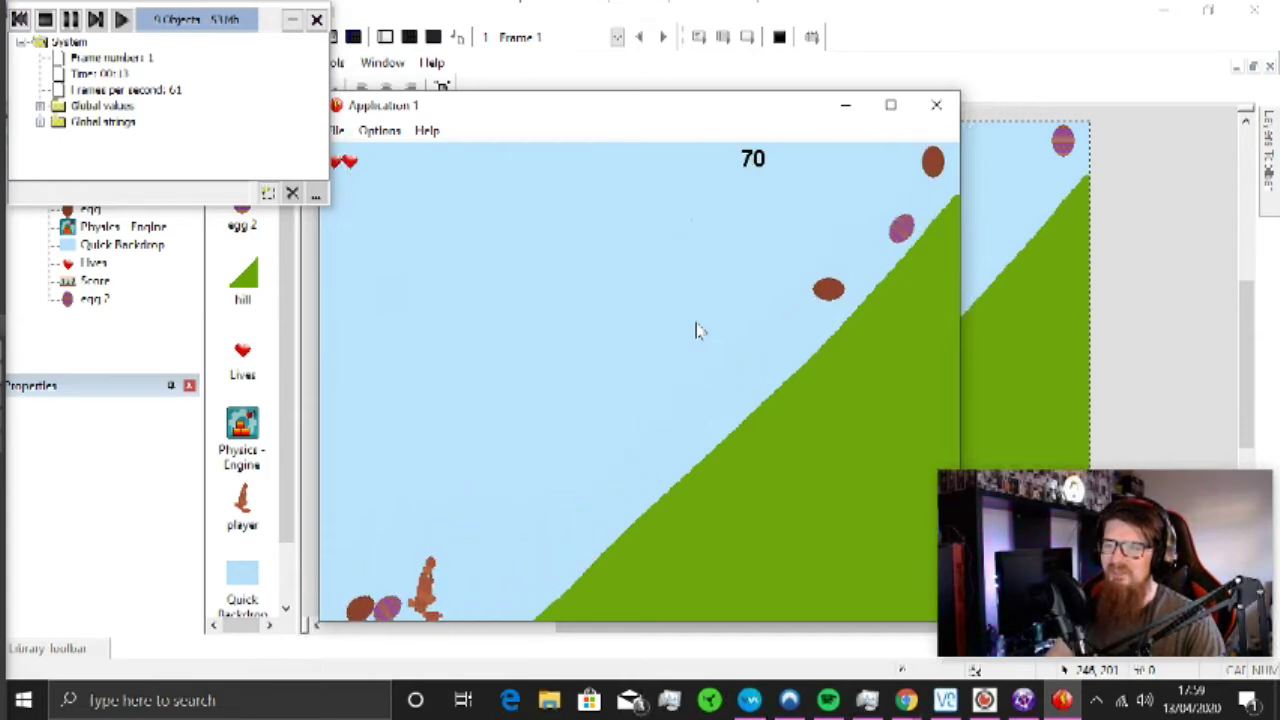
key("Right")
key("shift")
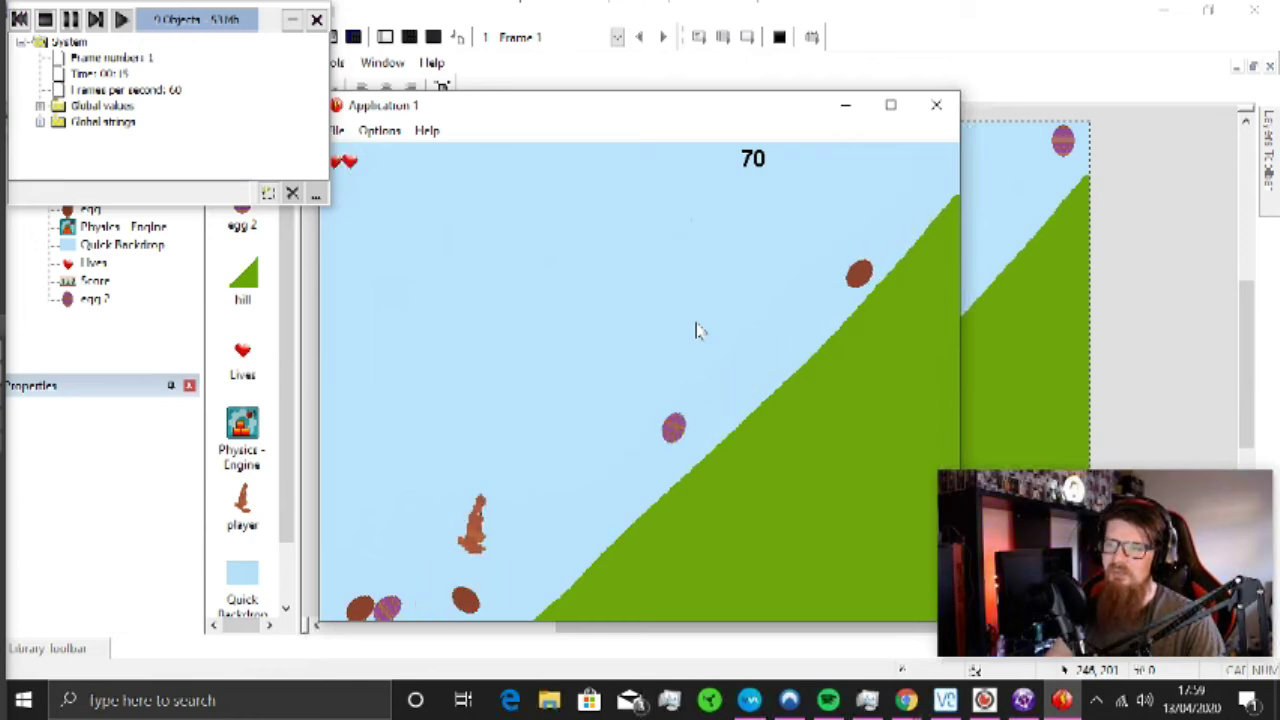
key("shift")
key("Left")
key("shift")
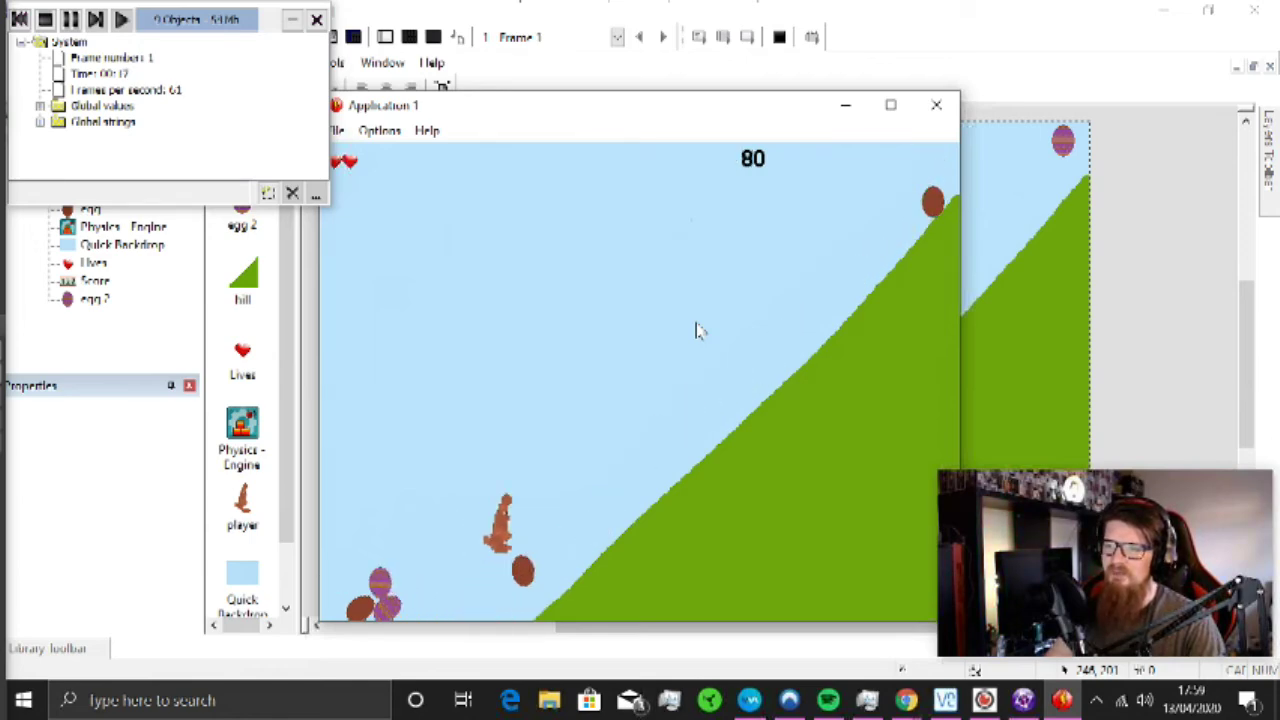
key("Left")
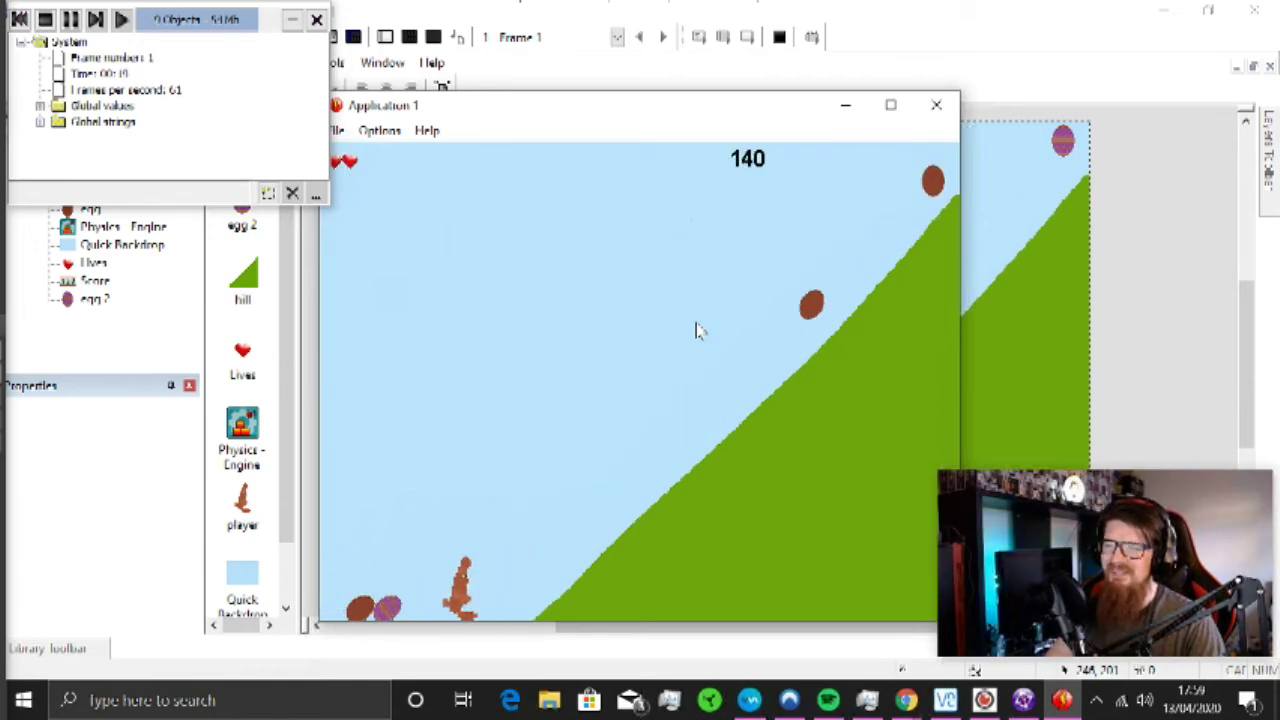
key("shift")
key("Right")
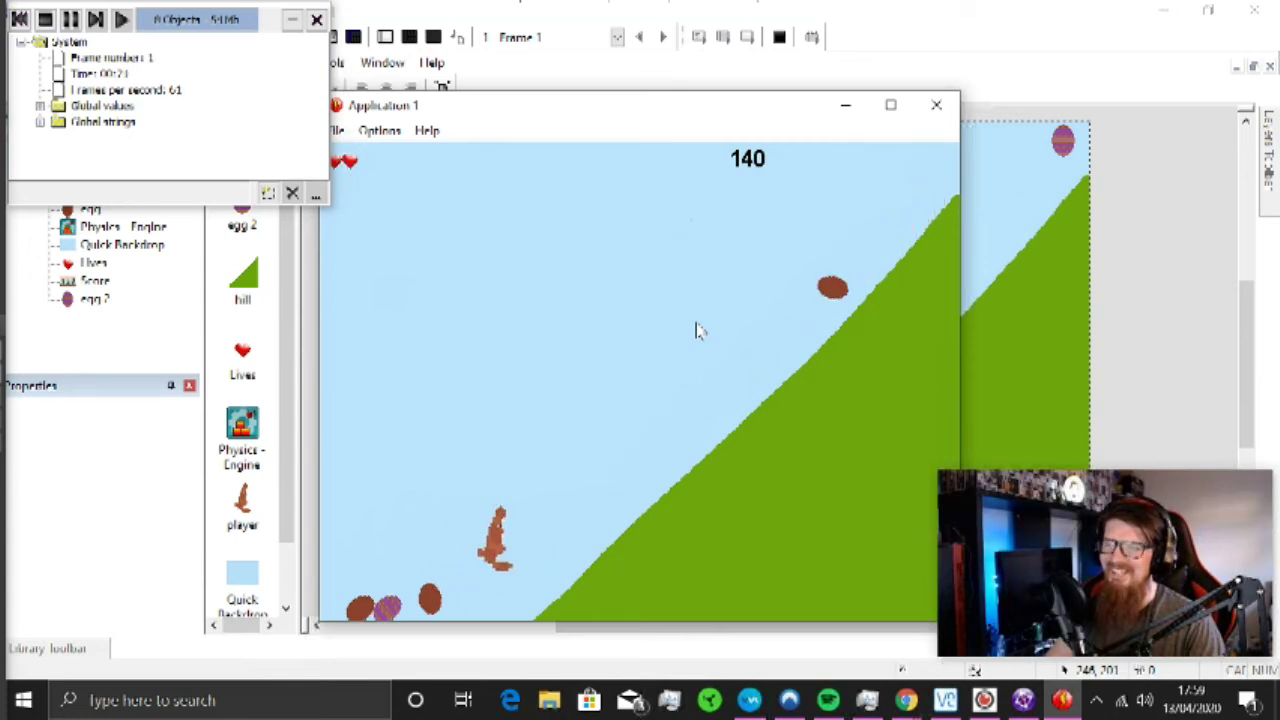
key("Left")
key("shift")
key("Right")
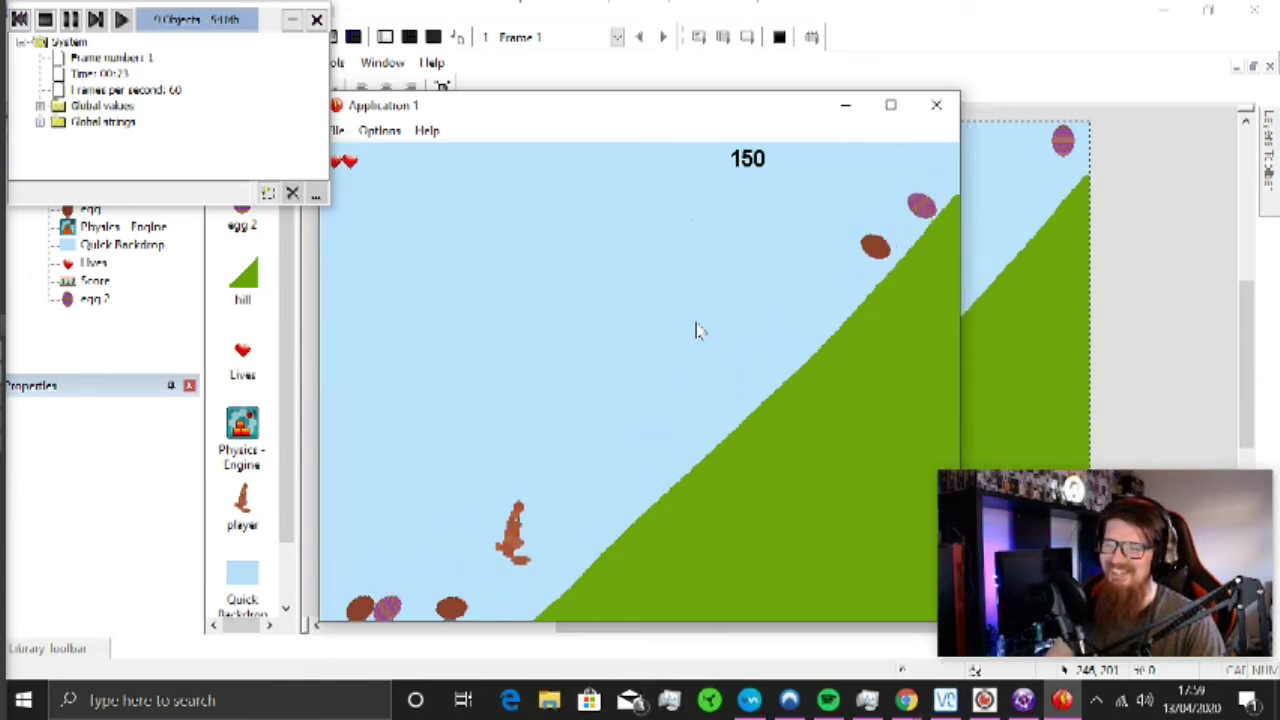
key("Left")
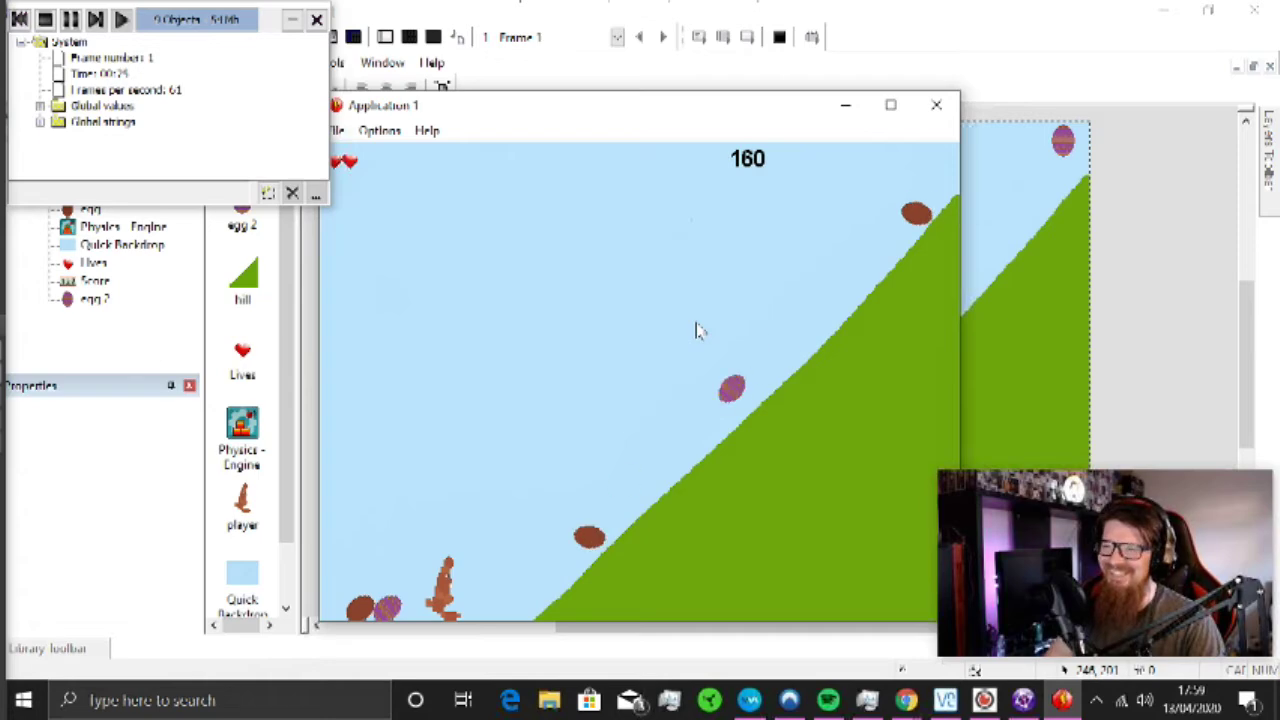
key("shift")
key("Right")
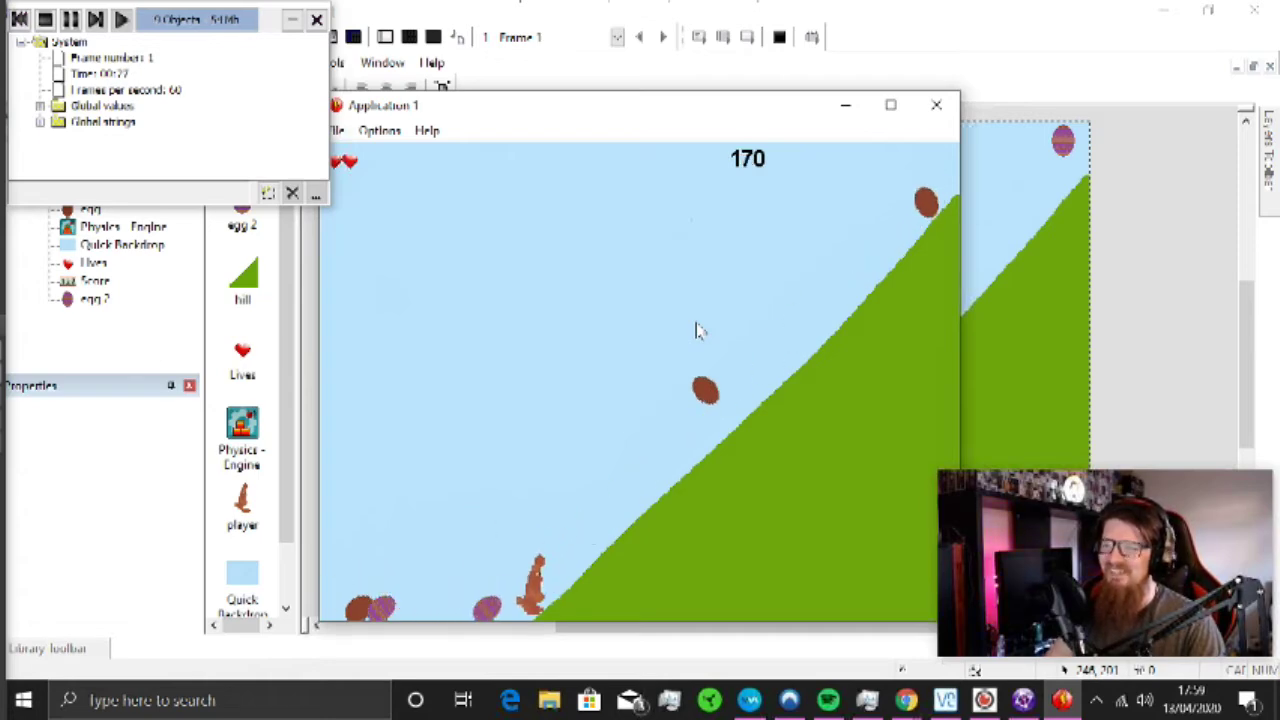
key("shift")
key("Right")
key("Left")
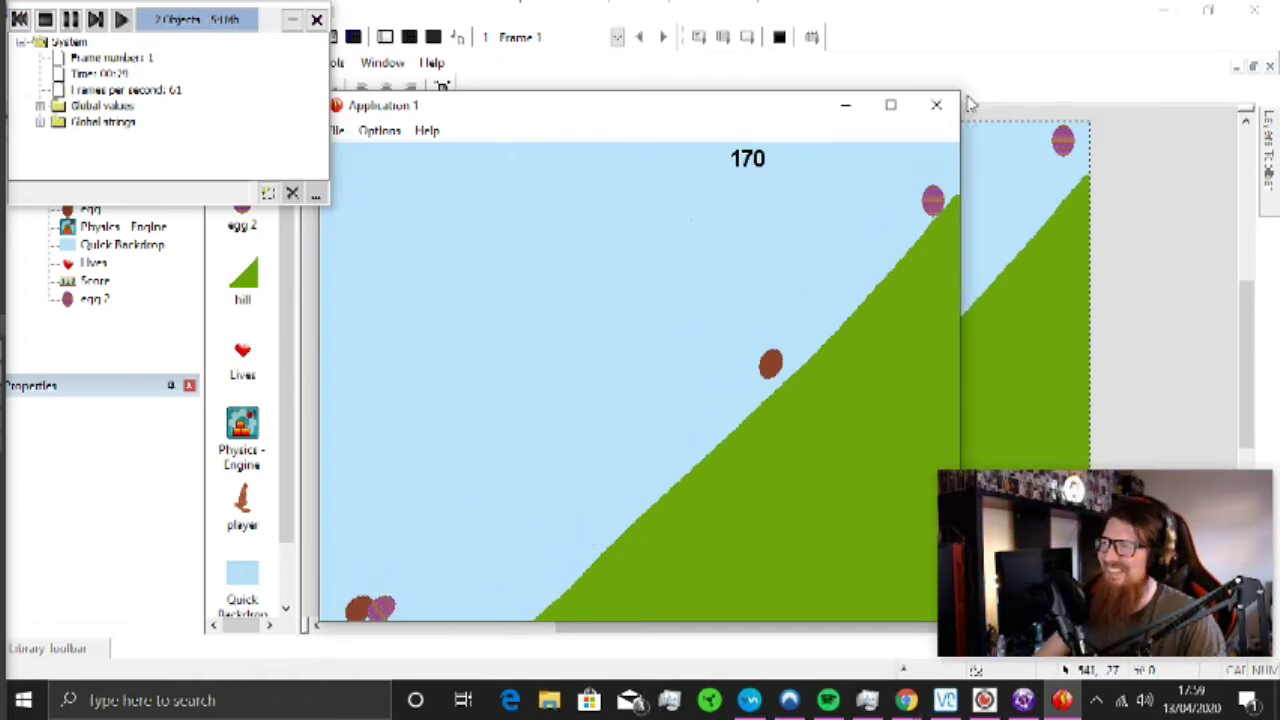
left_click(936, 104)
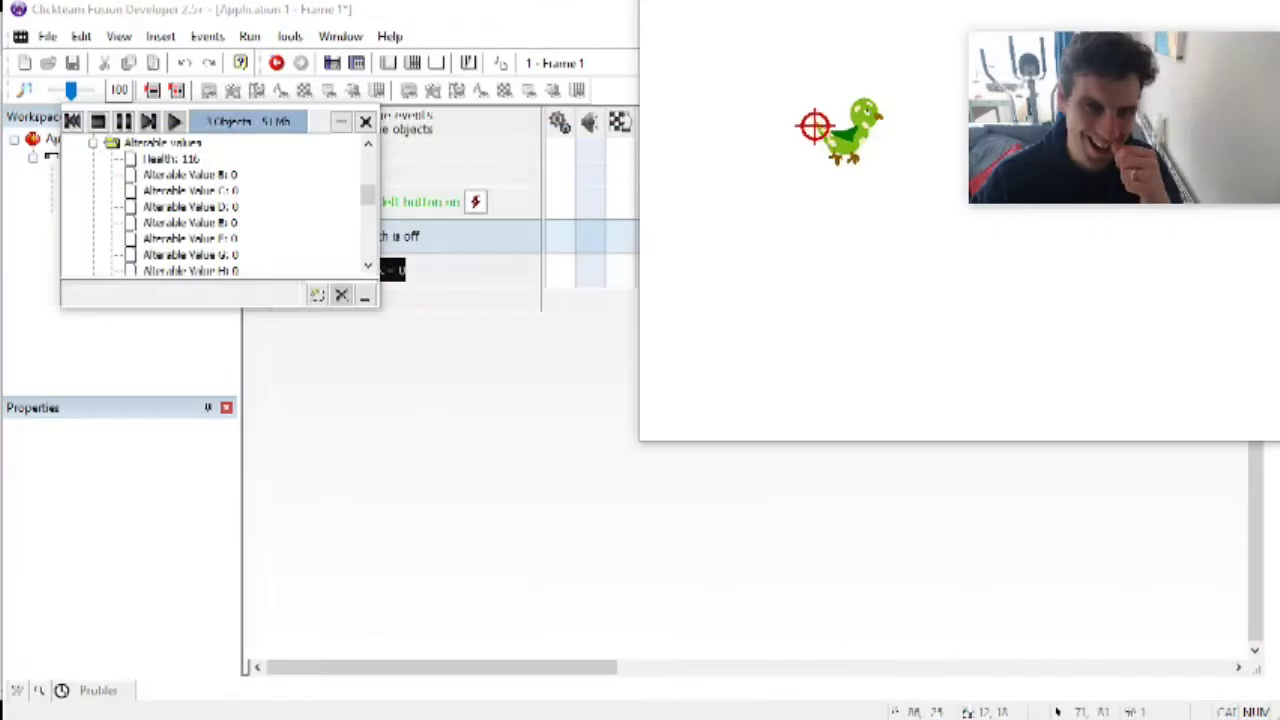
Step: Test-run the zombie application with the debugger's view of zombie 1's Health value, and close its window
key("F8")
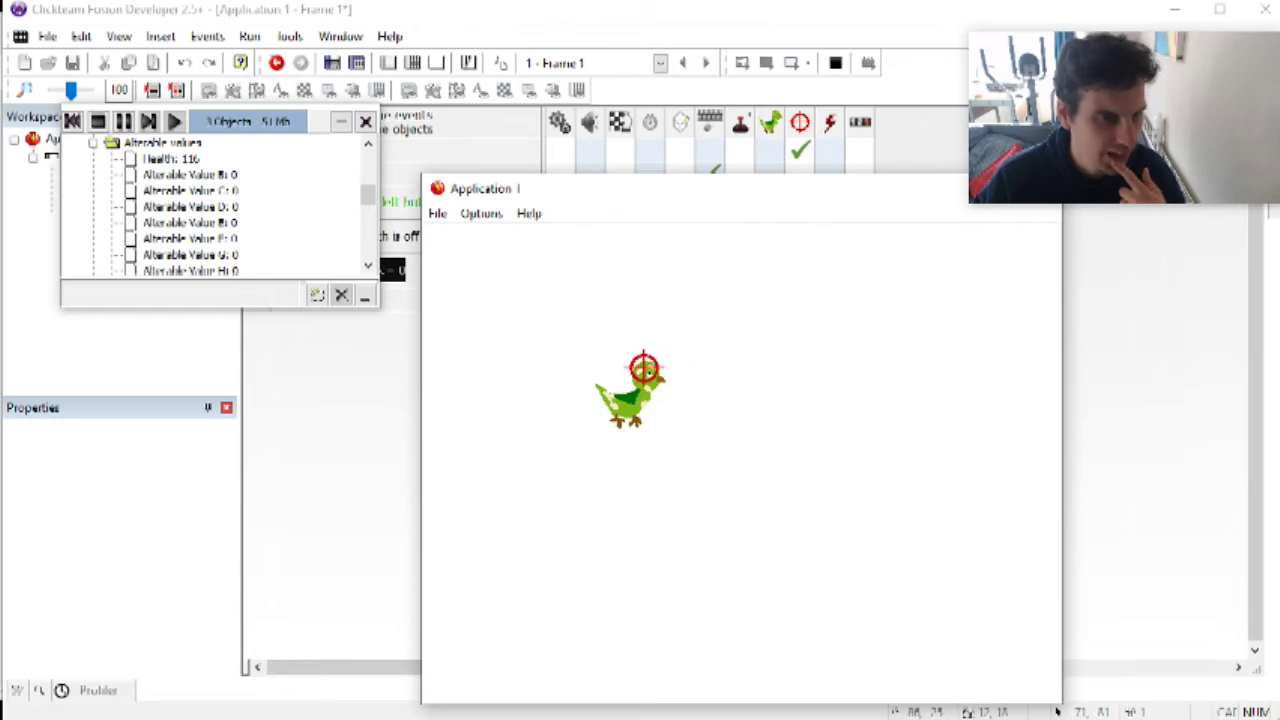
left_click_drag(833, 193, 744, 259)
left_click(920, 250)
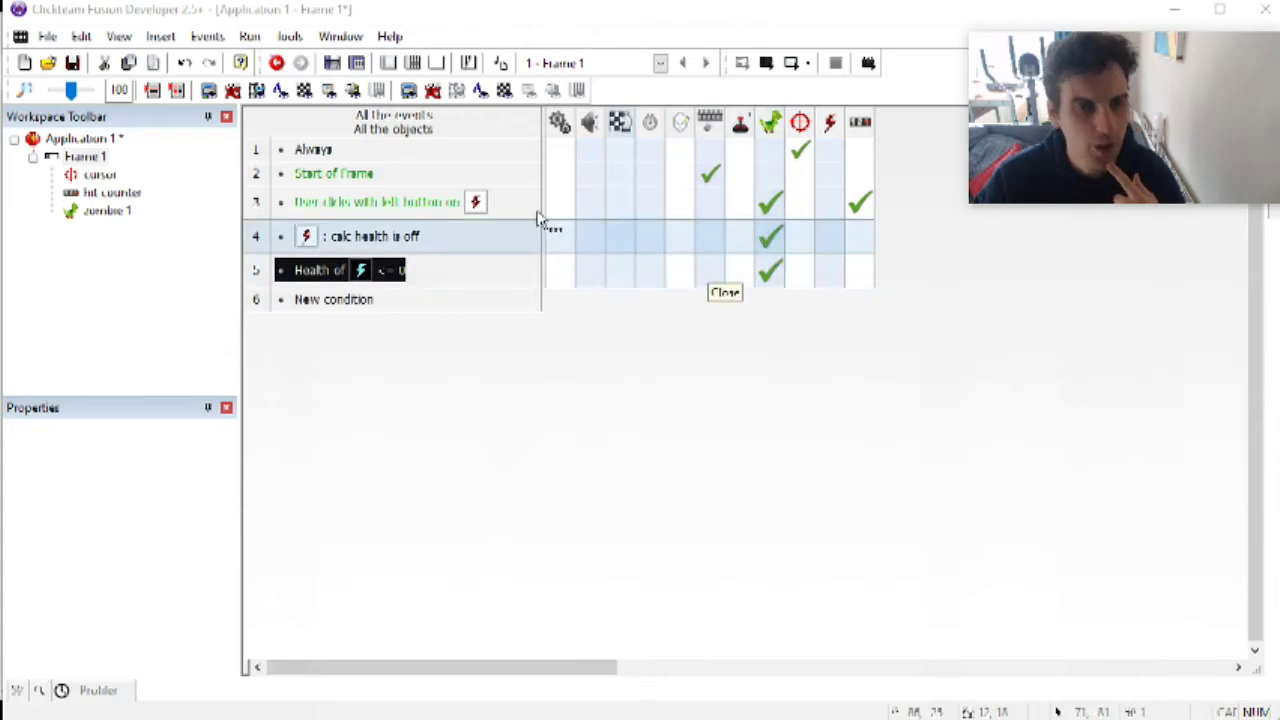
Step: In the event that tests whether calc health is off, add a flag Set On action to zombie 1
right_click(771, 236)
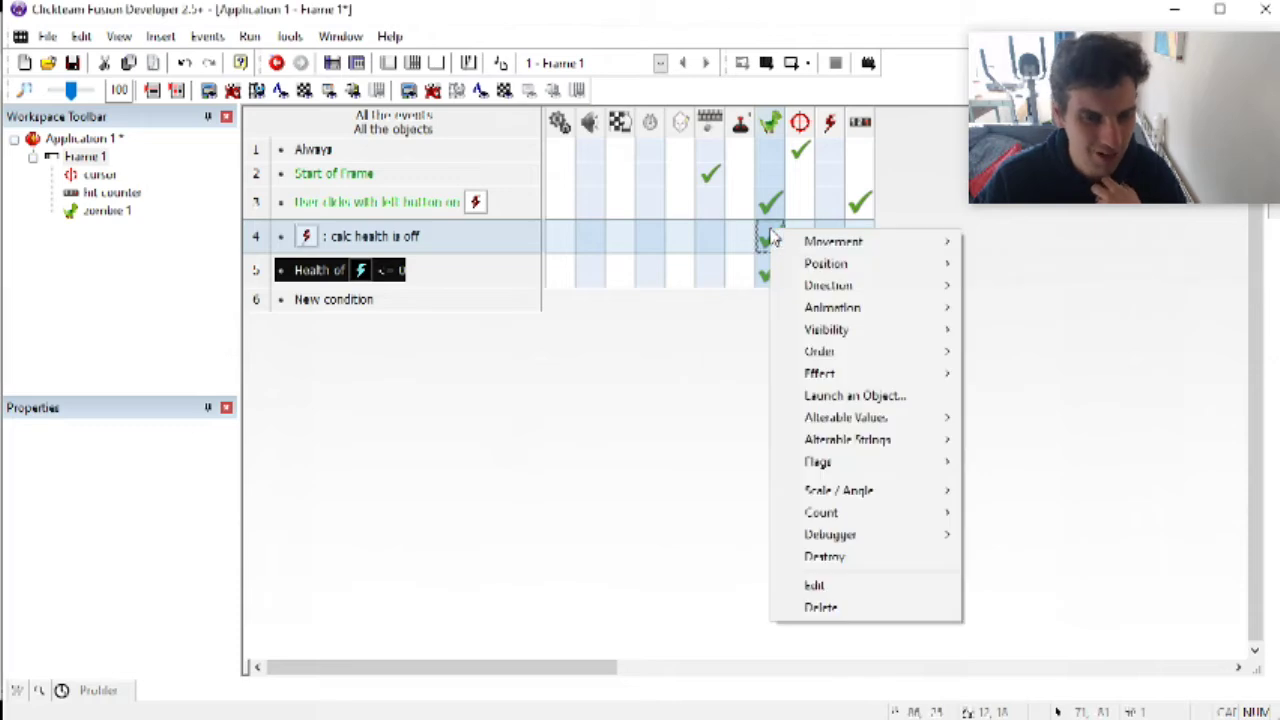
mouse_move(840, 462)
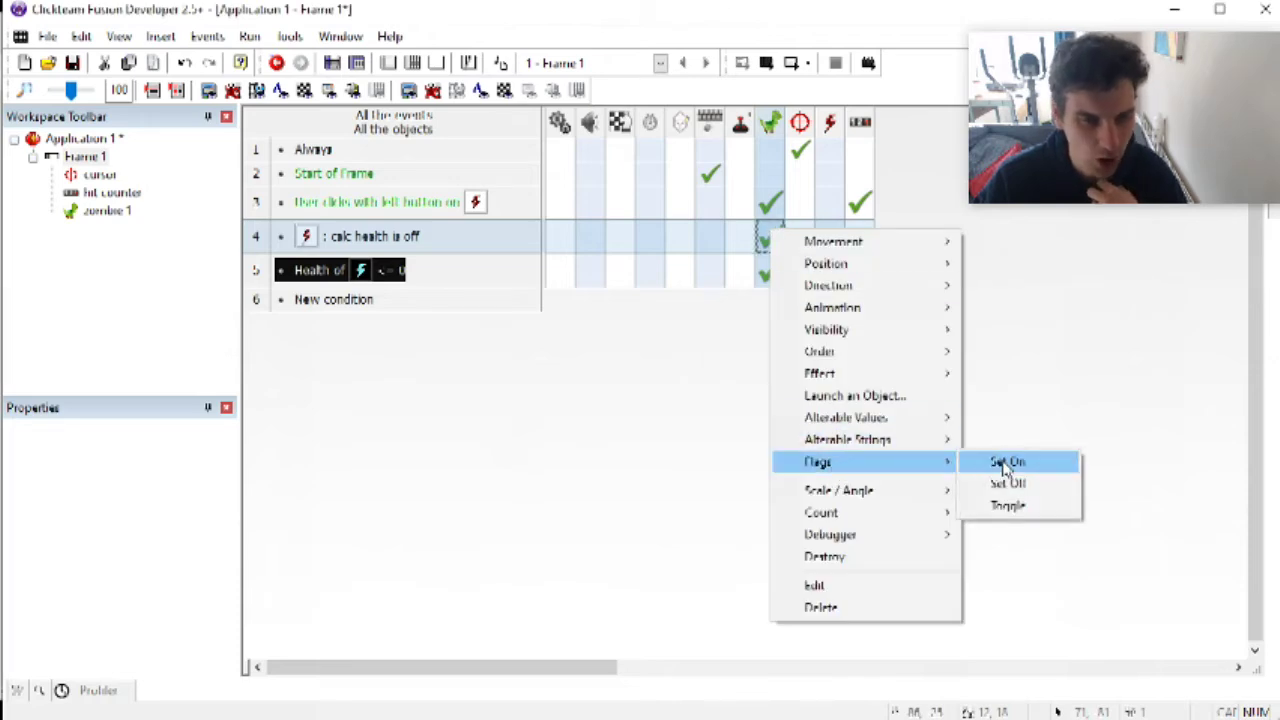
left_click(1005, 461)
left_click(634, 464)
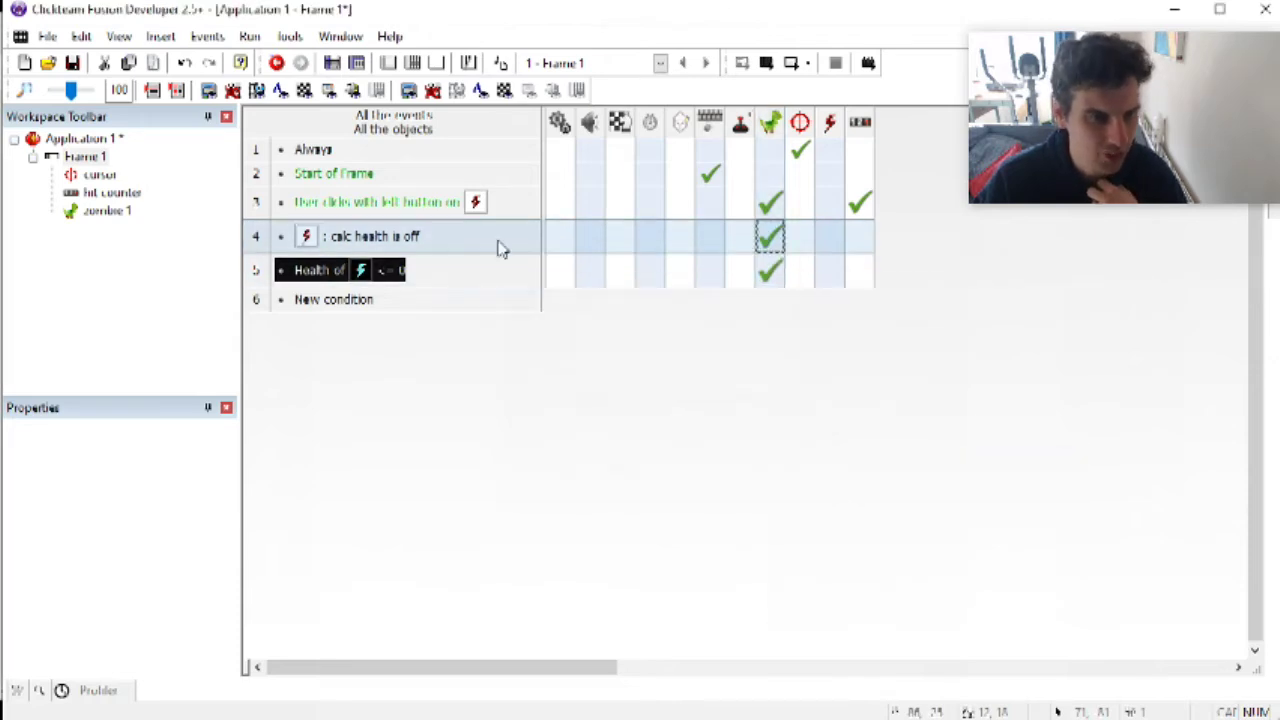
Step: Run the zombie application, shoot the zombie once in the head with the crosshair, and close the game window
left_click(252, 38)
left_click(276, 80)
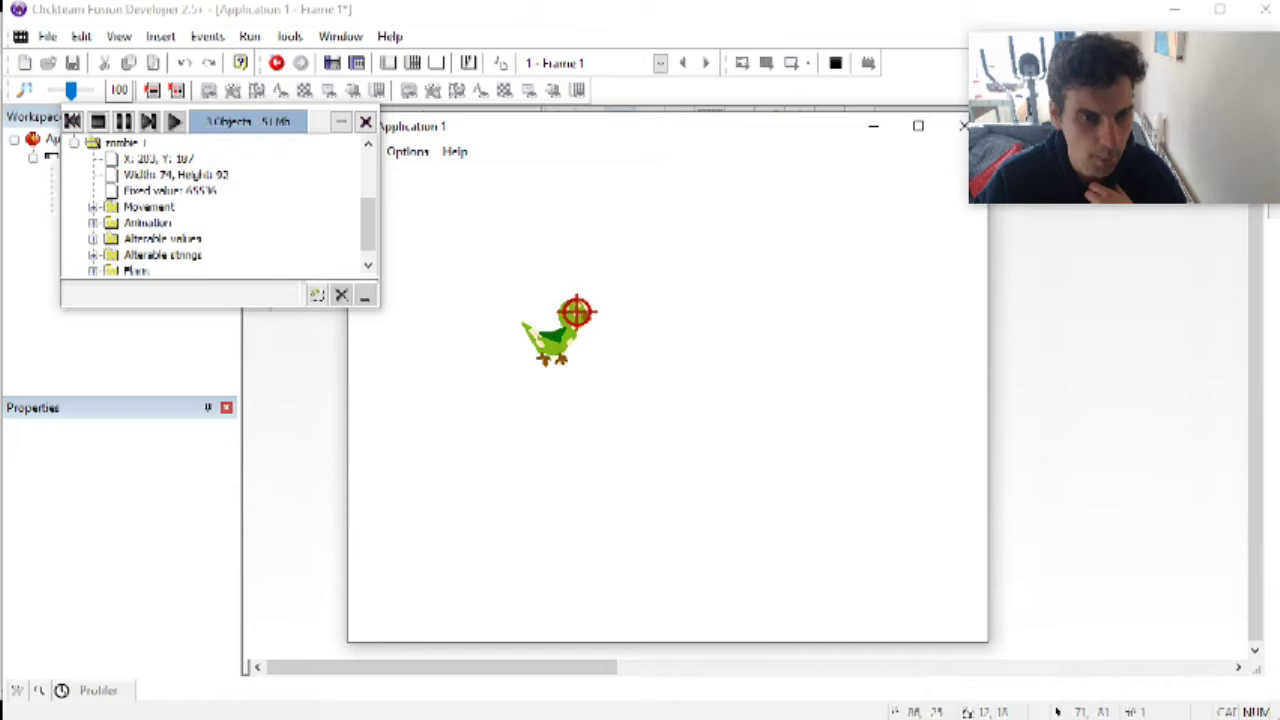
left_click(573, 313)
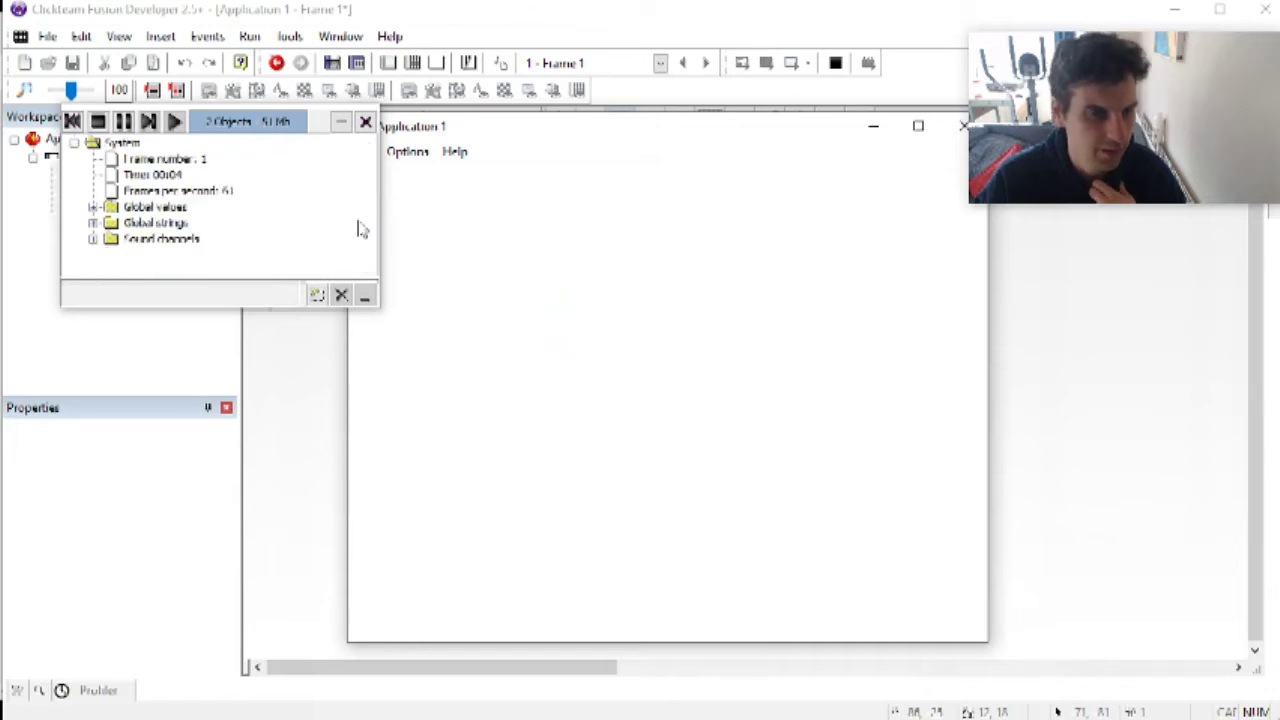
left_click_drag(833, 130, 736, 154)
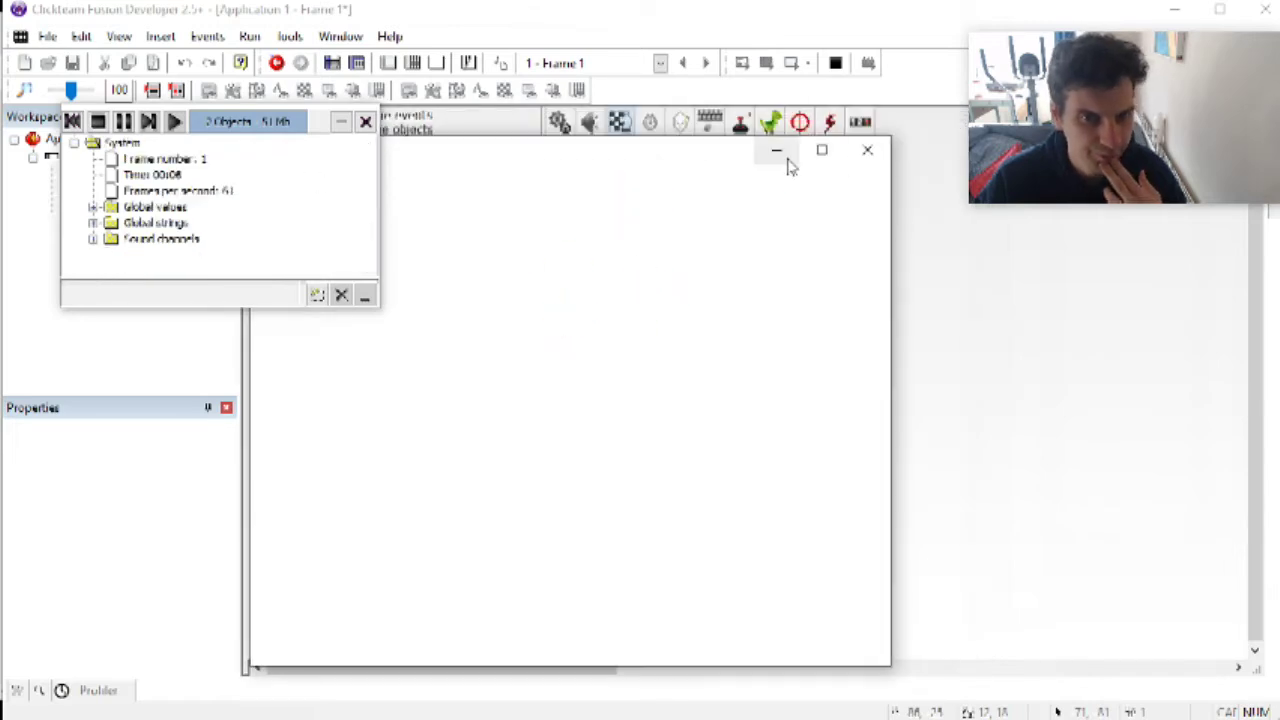
left_click(864, 157)
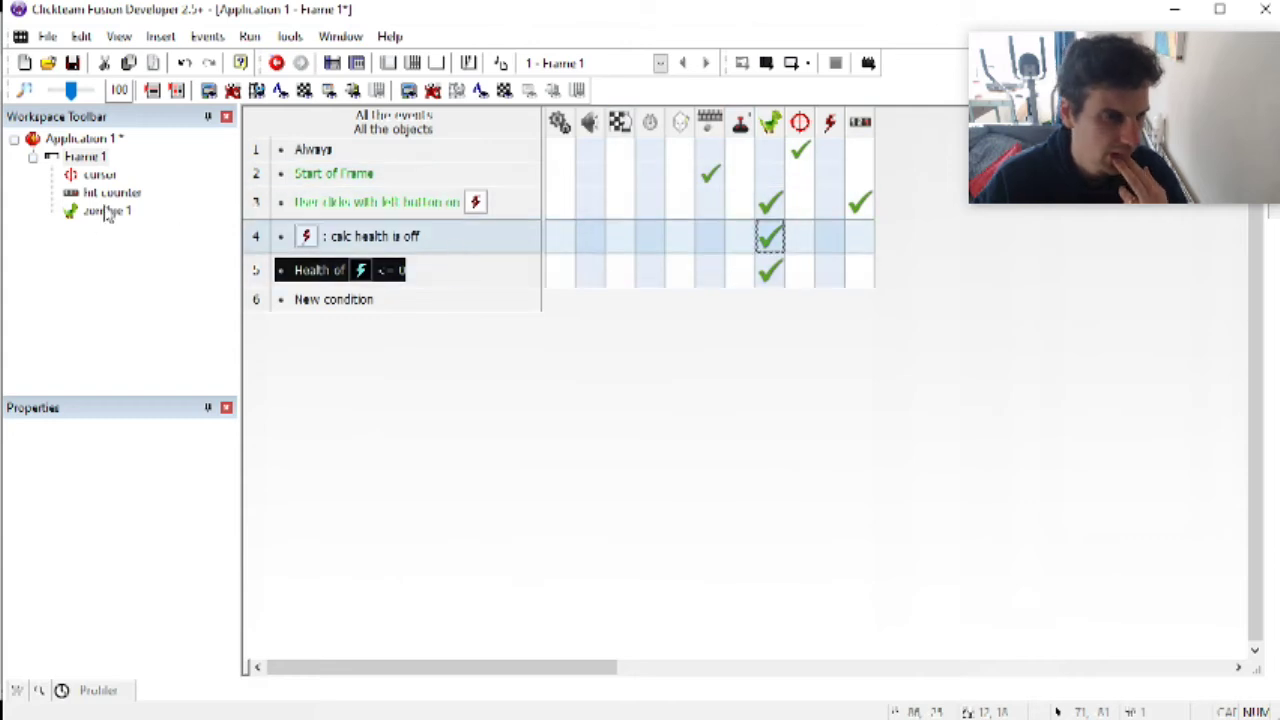
Step: Open Frame 1's layout and insert a new object from the All Objects category below the crosshair, opening it for editing
left_click(88, 158)
double_click(88, 160)
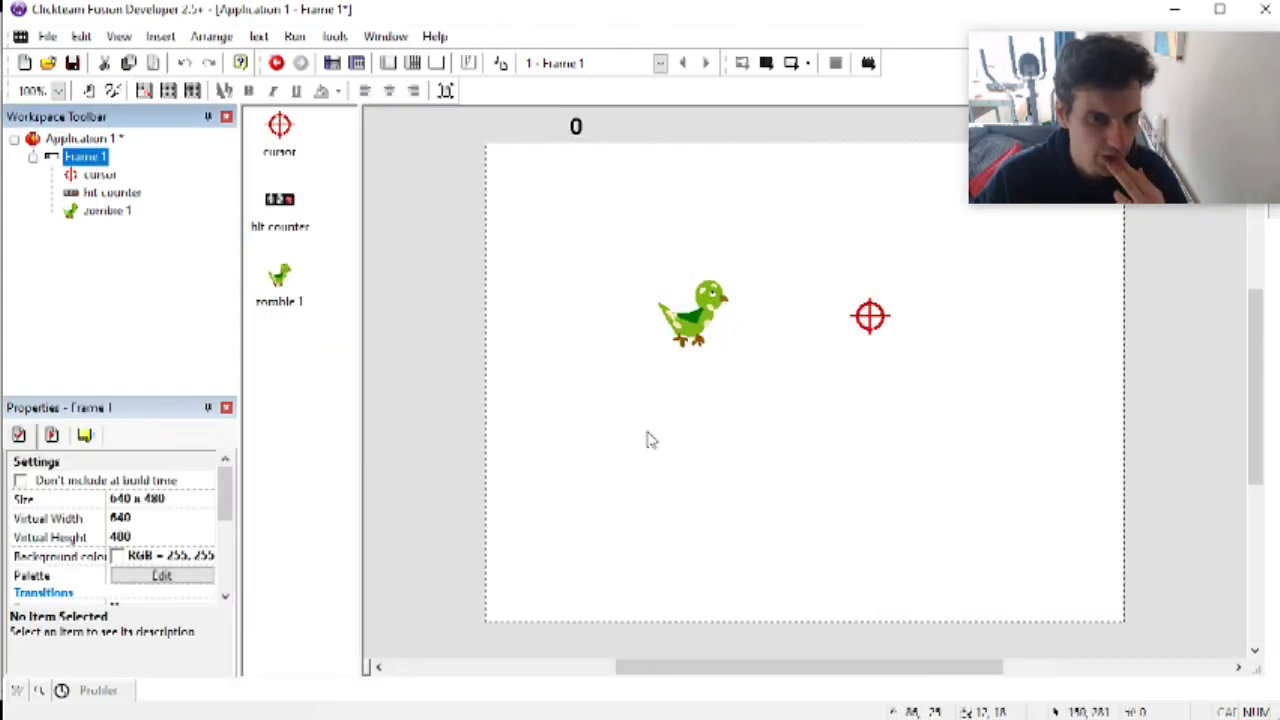
double_click(737, 446)
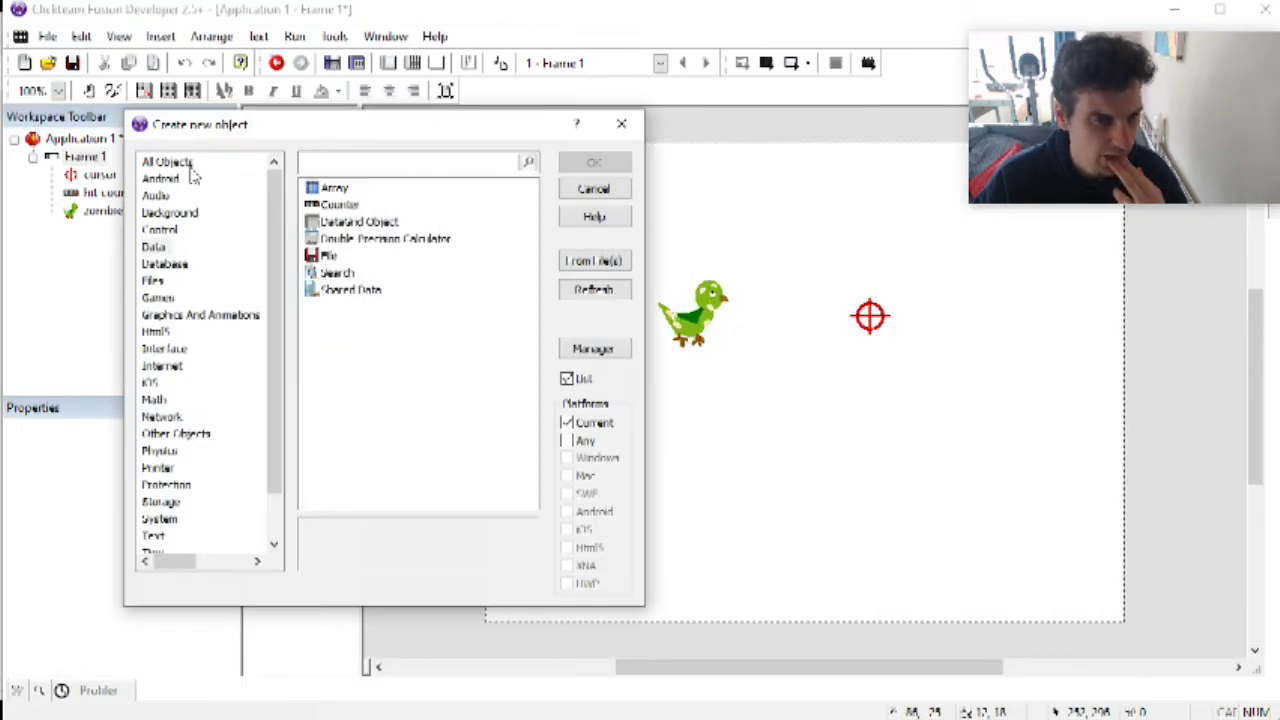
left_click(189, 166)
double_click(338, 190)
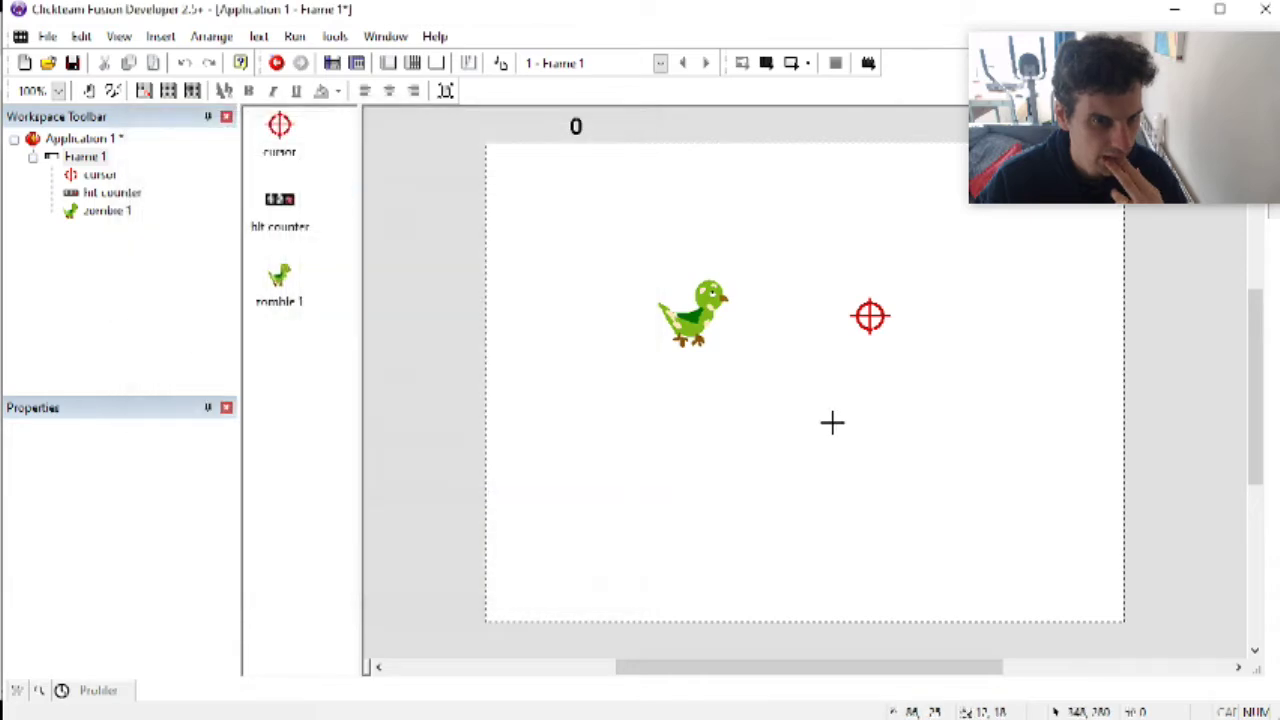
left_click(832, 425)
left_click_drag(890, 492, 868, 561)
double_click(870, 487)
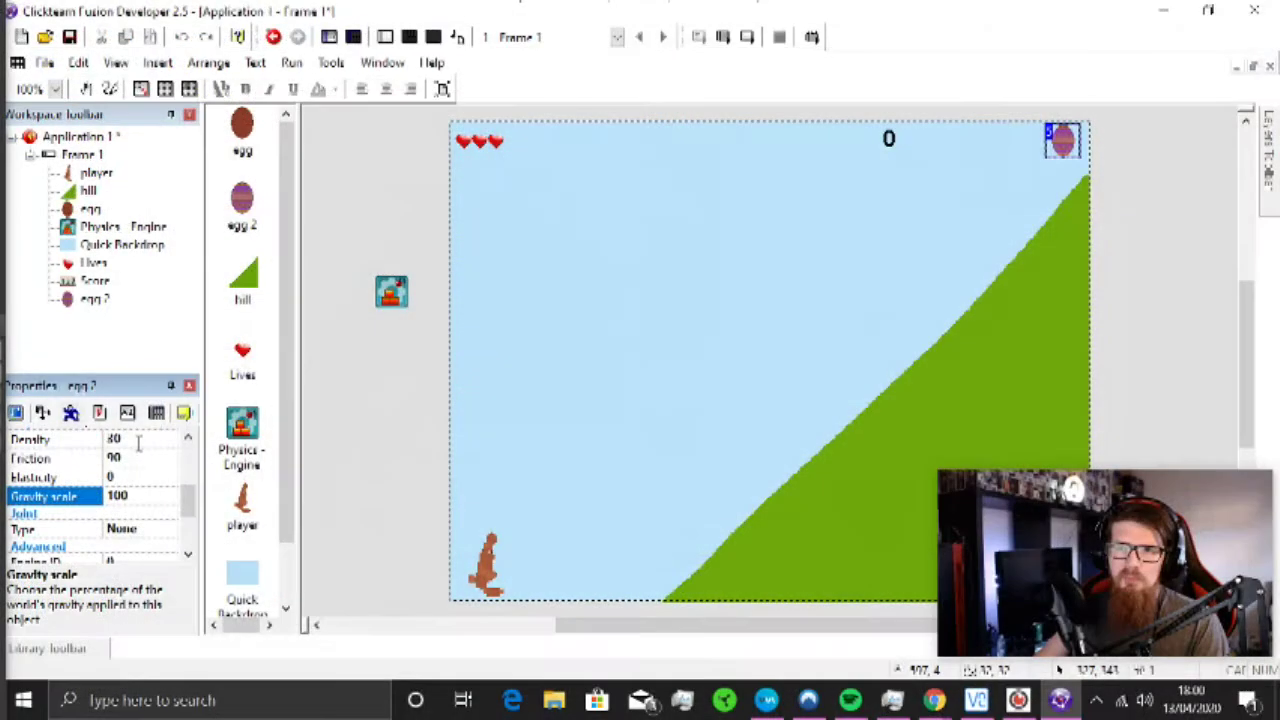
Step: Change the Density of egg 2's physics movement and deselect the egg
left_click(139, 441)
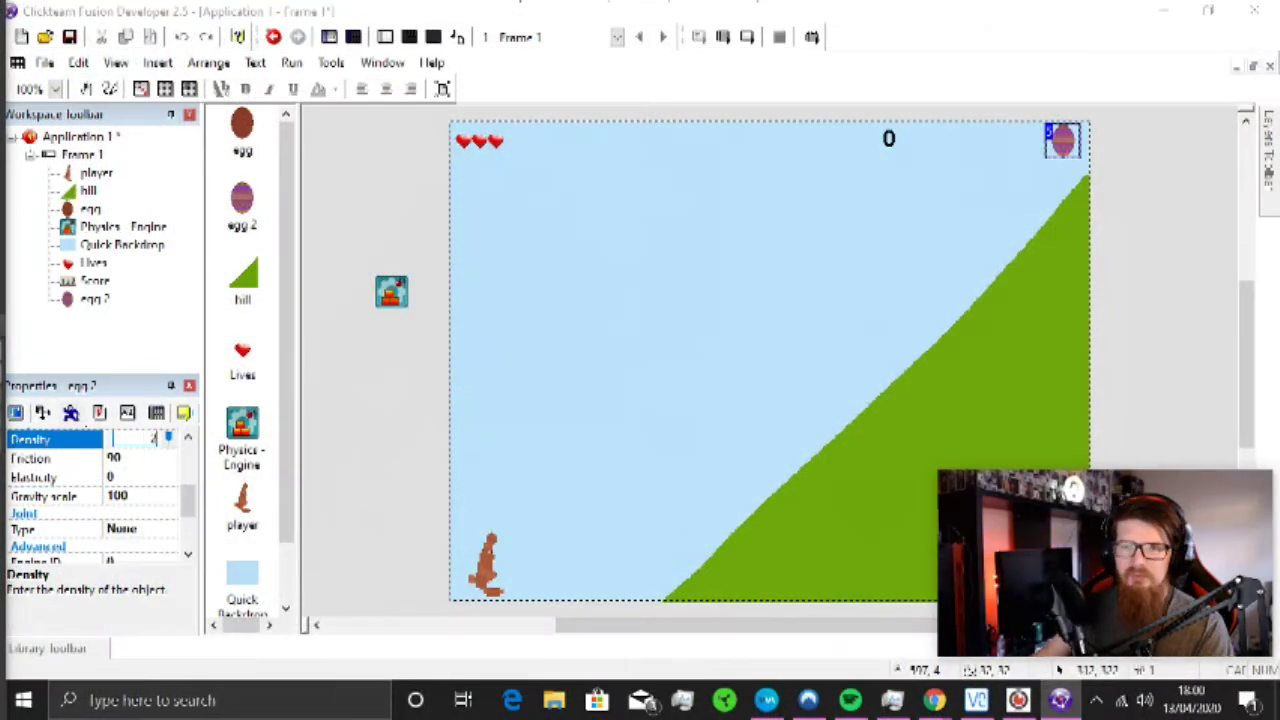
left_click(333, 440)
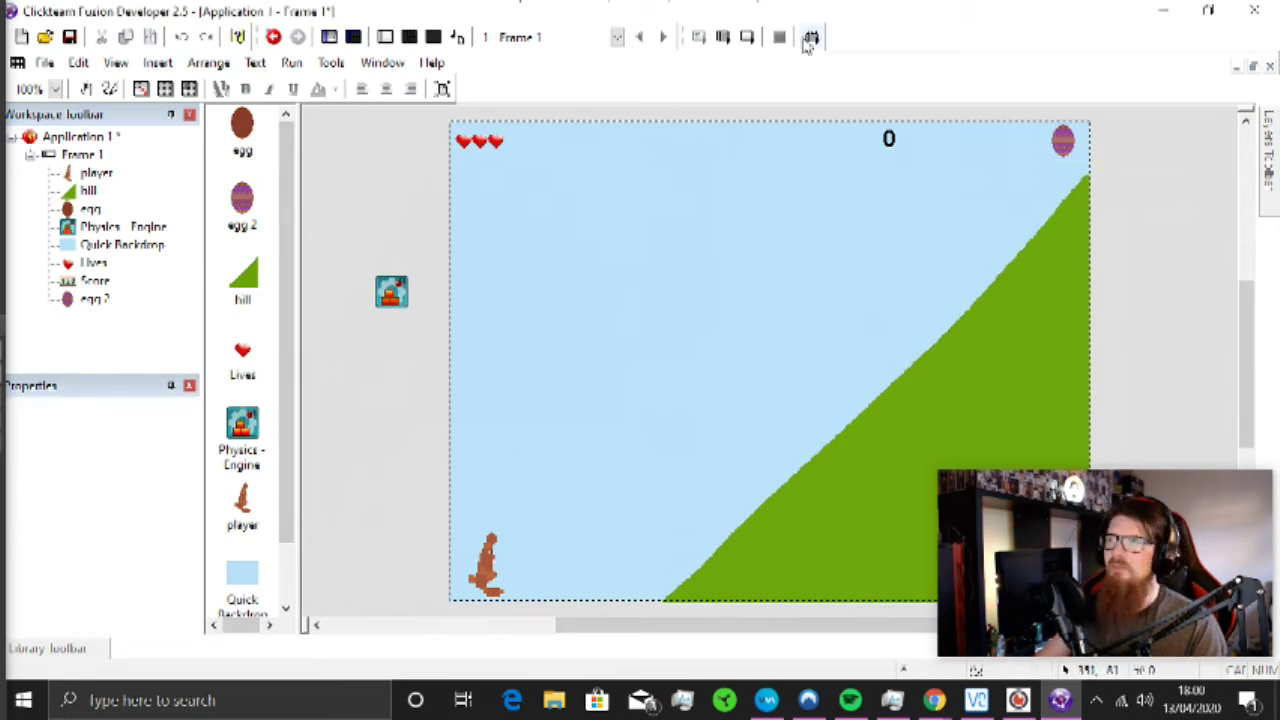
Step: Test-run the egg frame, moving the player back and forth beneath the rolling eggs, and close the game window
left_click(747, 37)
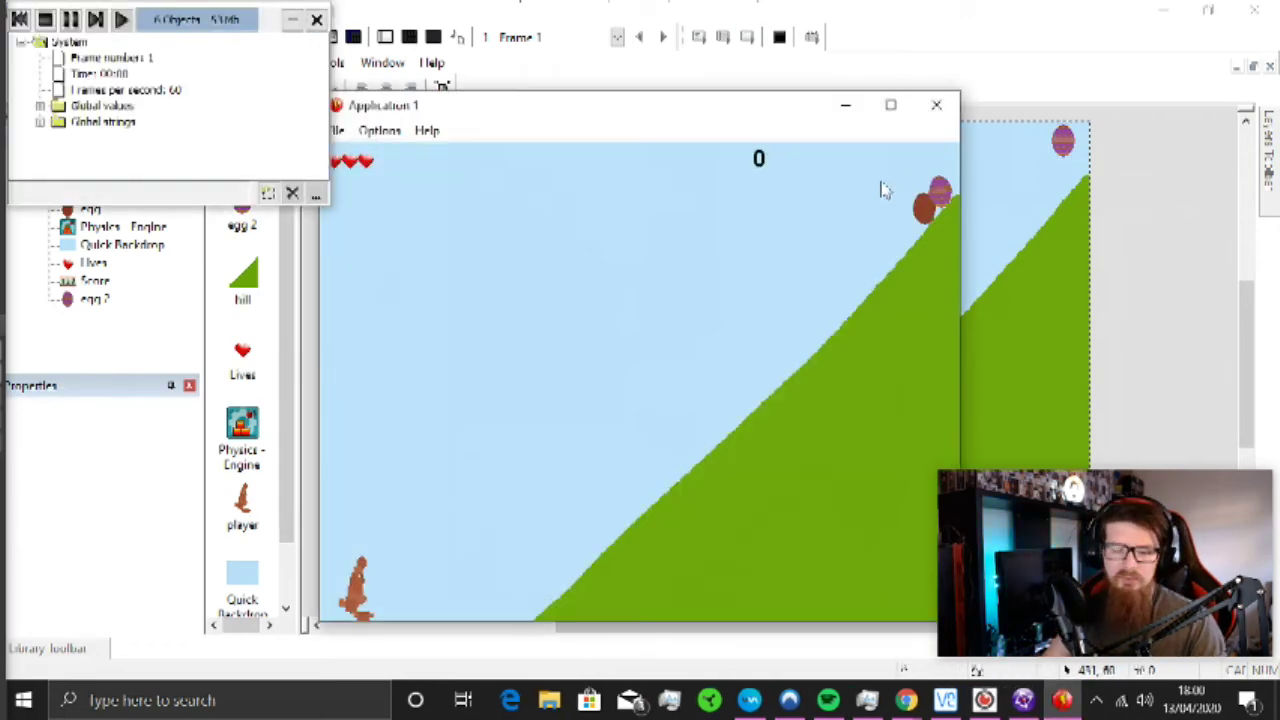
key("Right")
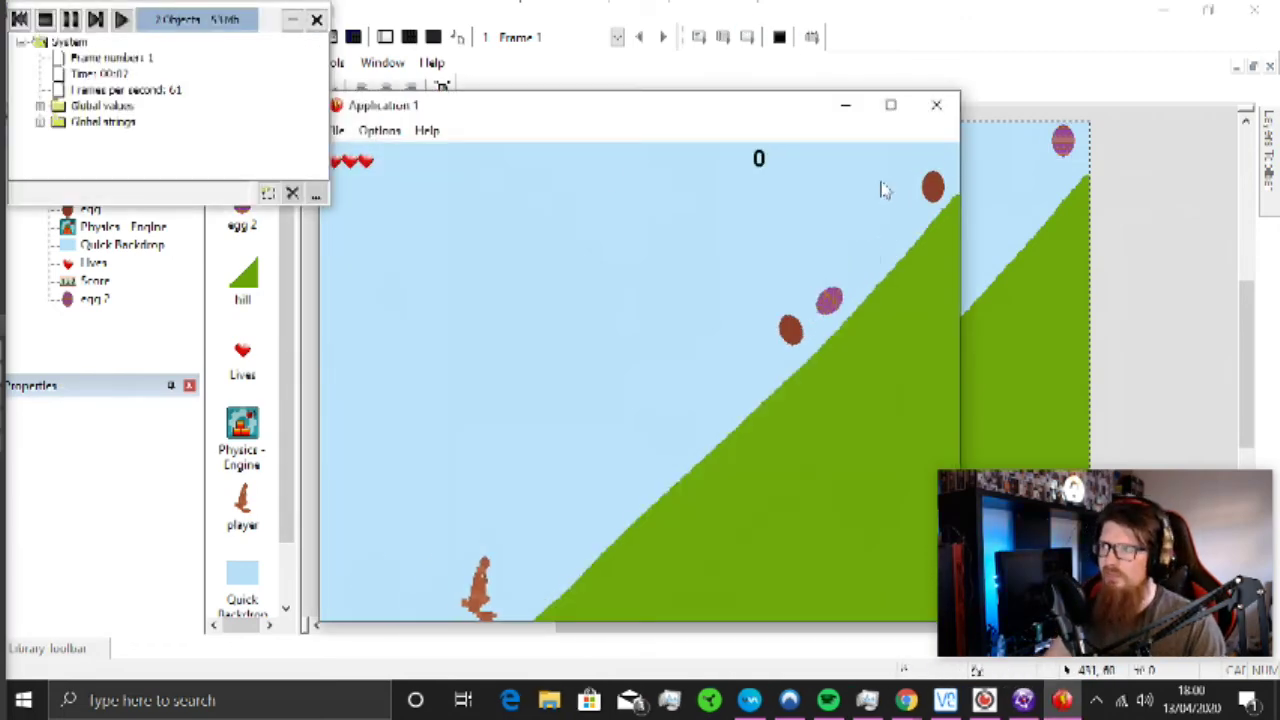
key("Left")
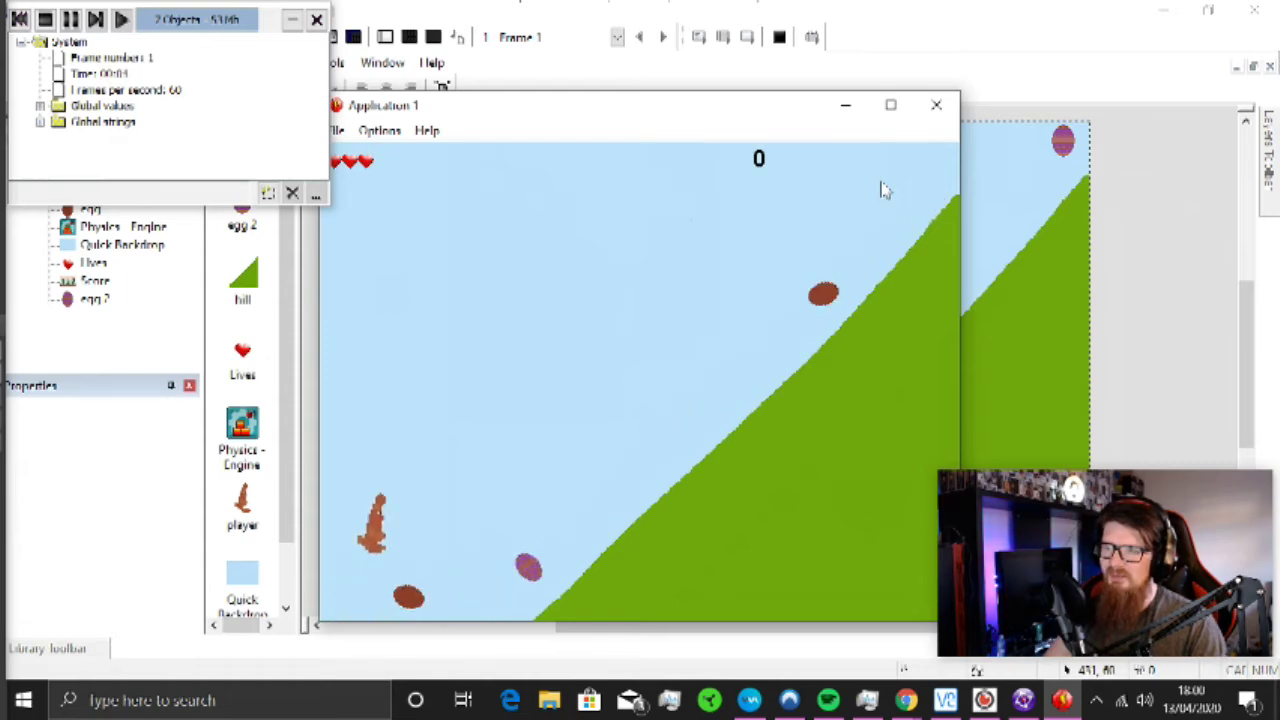
key("Right")
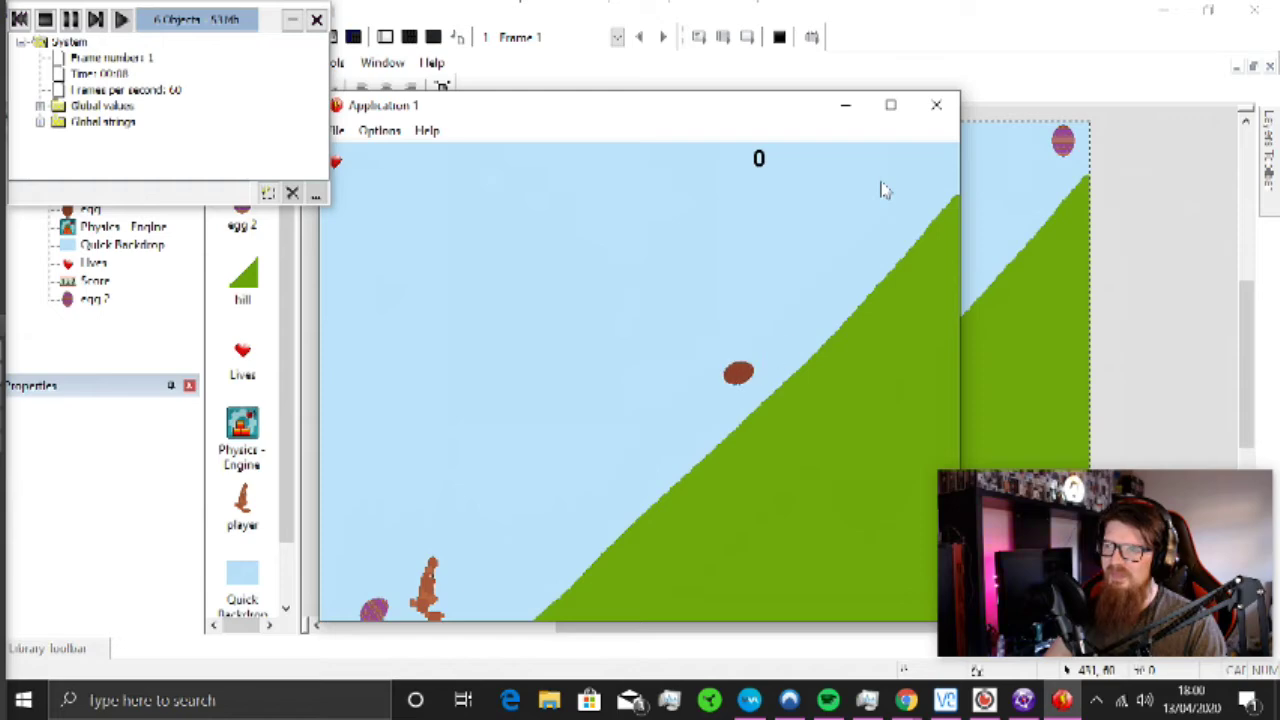
key("Right")
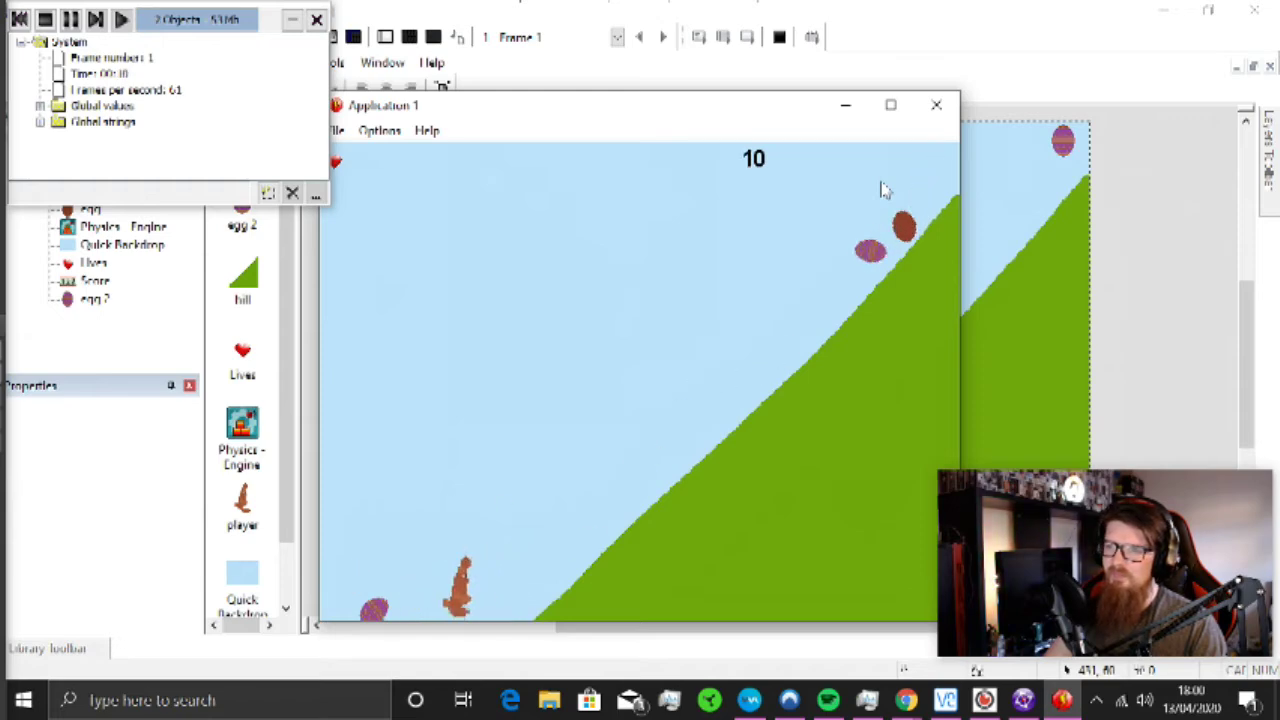
left_click(936, 105)
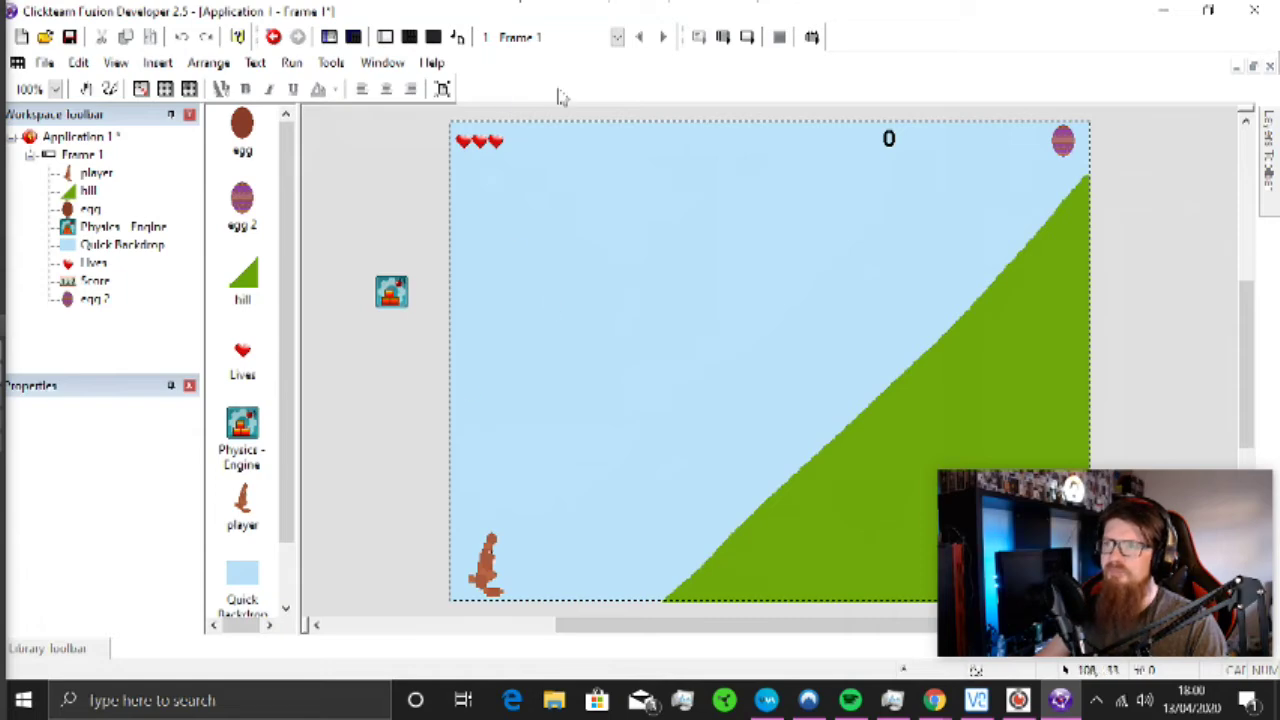
Step: Run the egg frame again, moving and jumping the player to catch both kinds of eggs at the foot of the hill
left_click(746, 37)
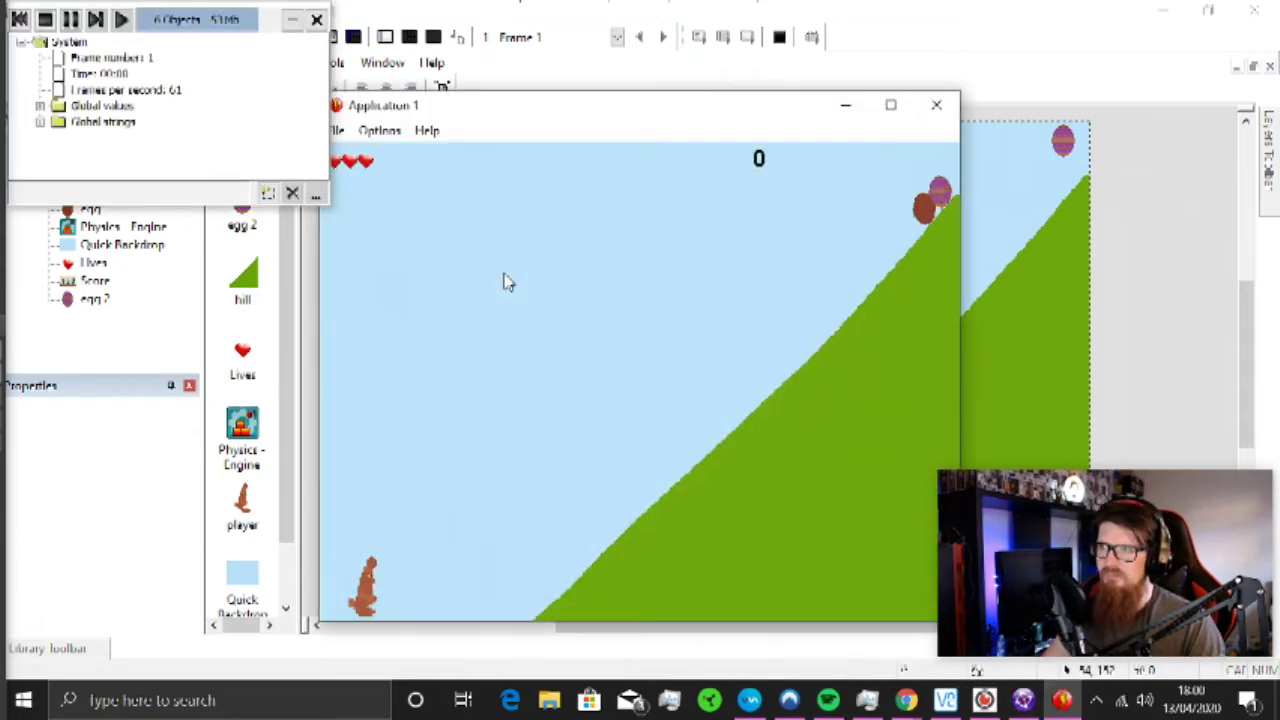
key("Left")
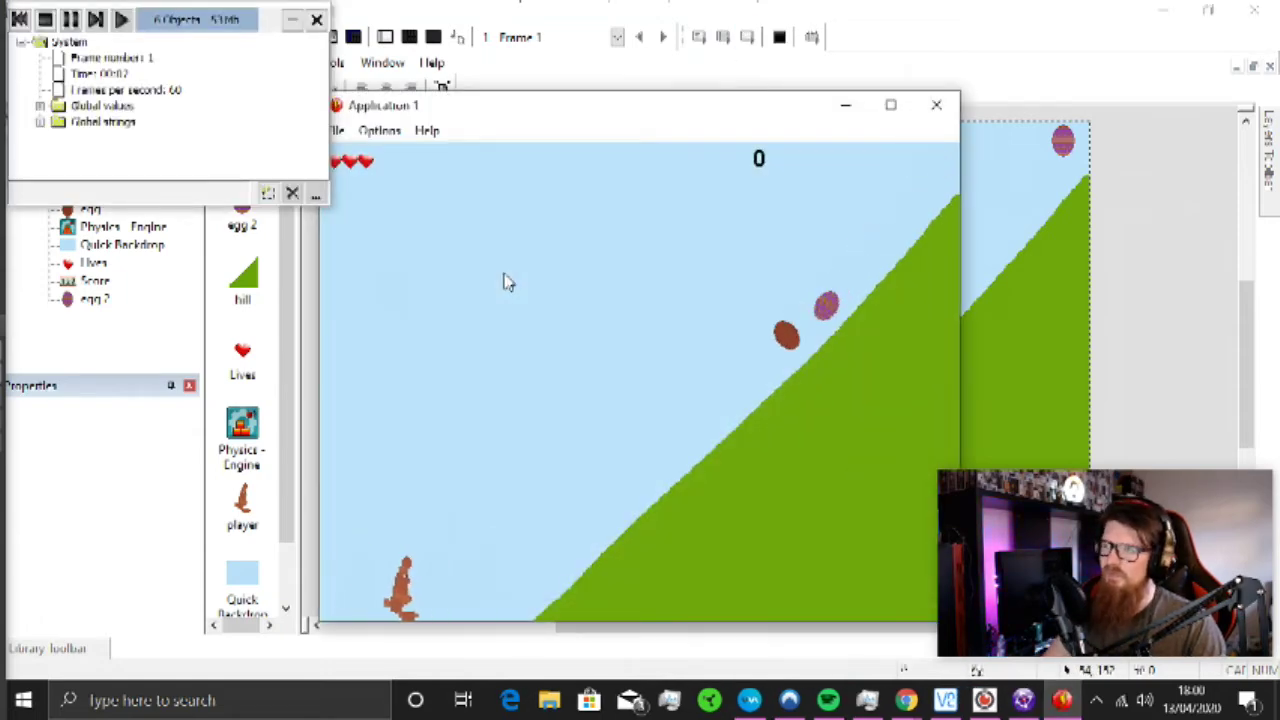
key("Left")
key("Up")
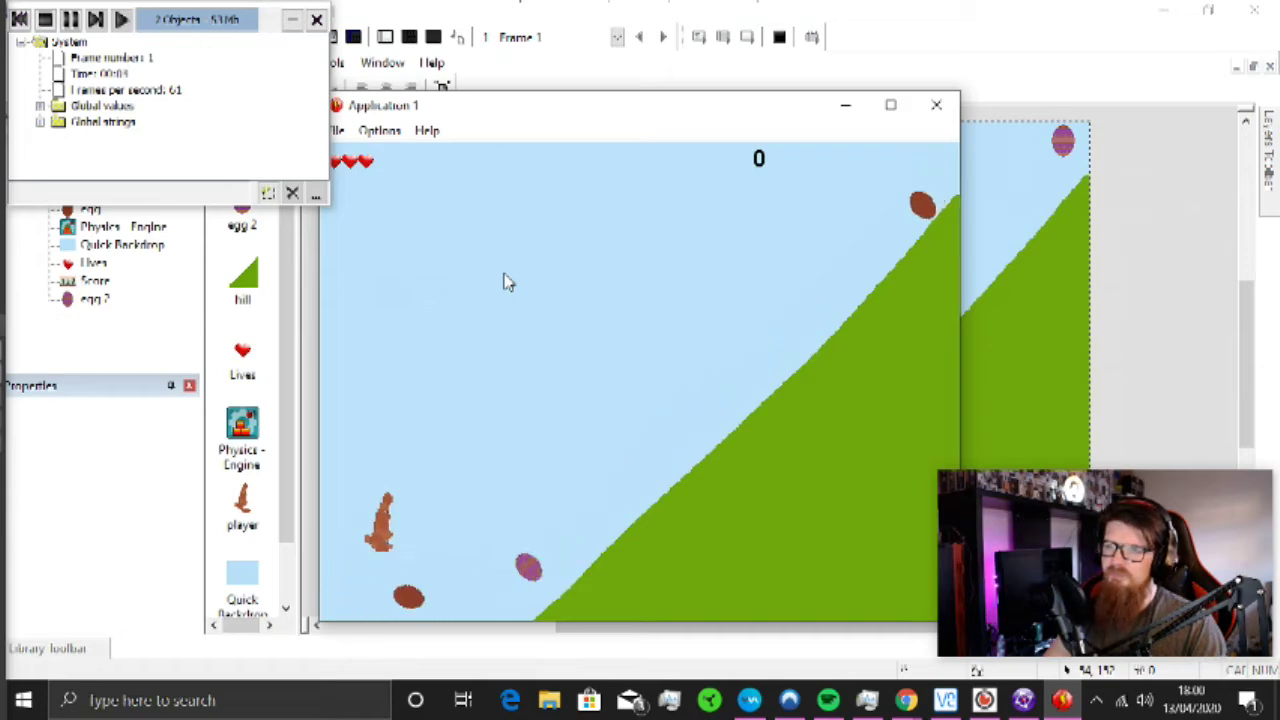
key("Right")
key("Left")
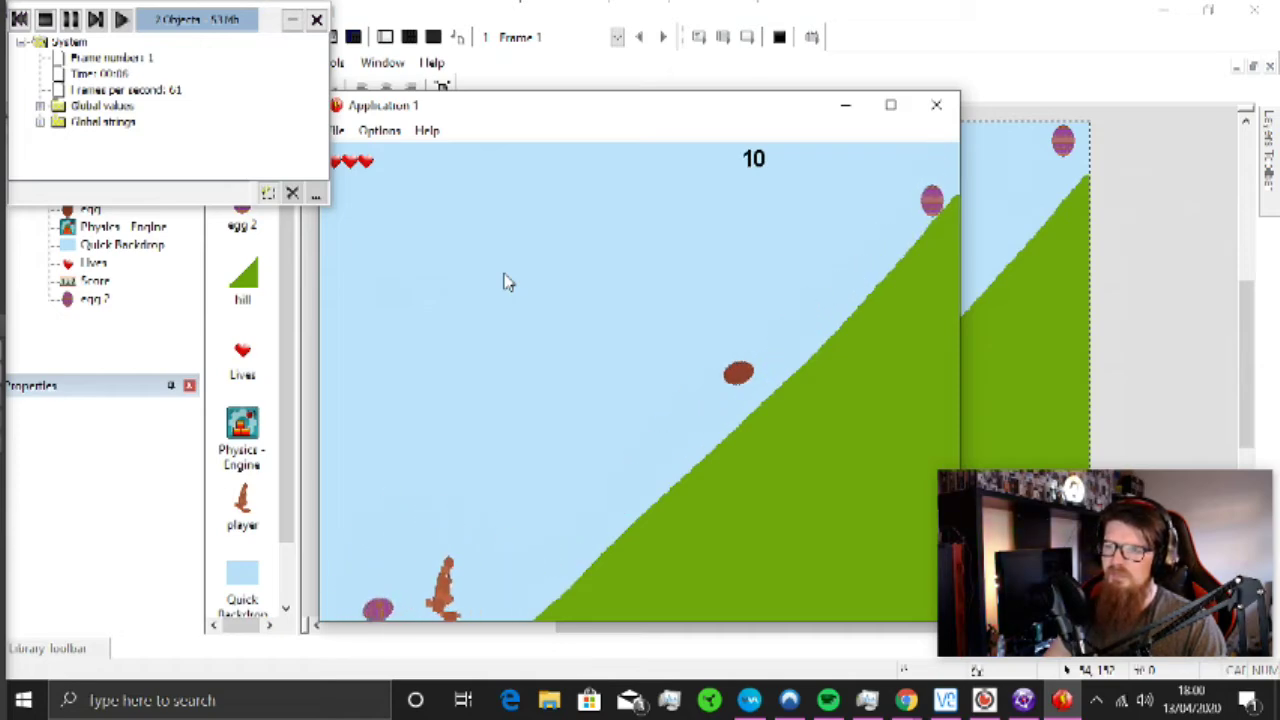
key("Right")
key("Left")
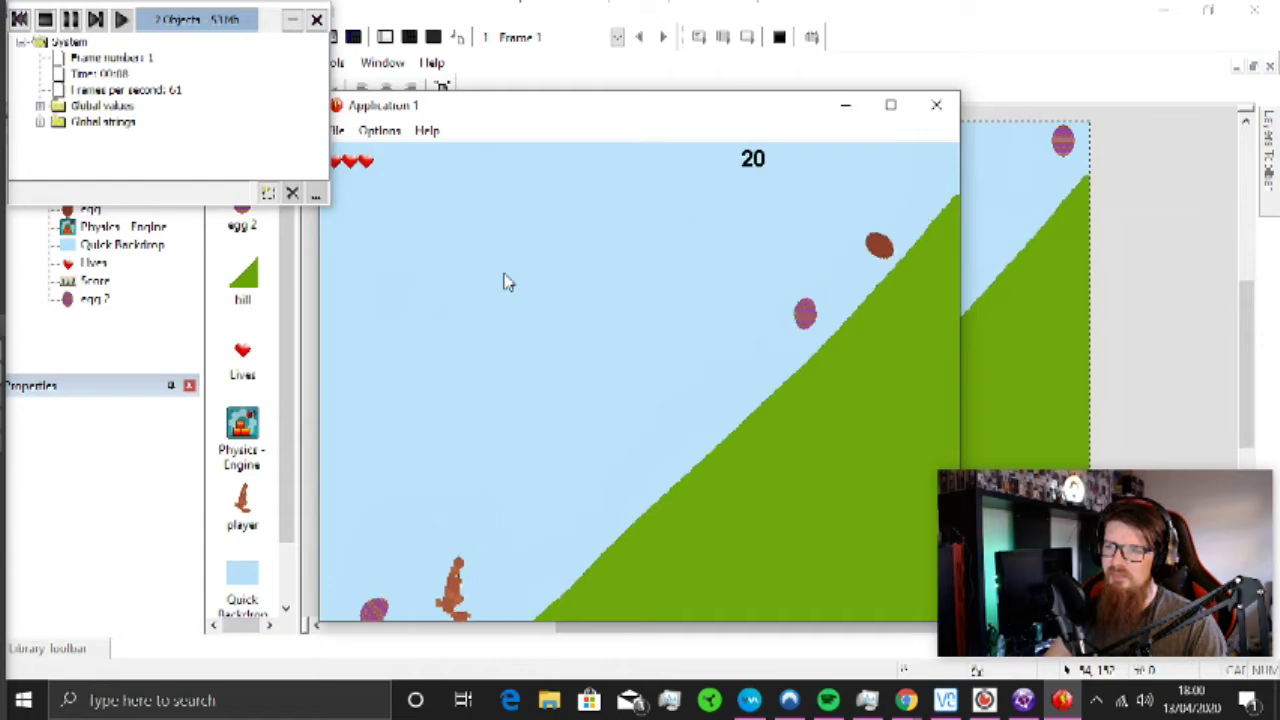
key("Left")
key("Up")
key("Right")
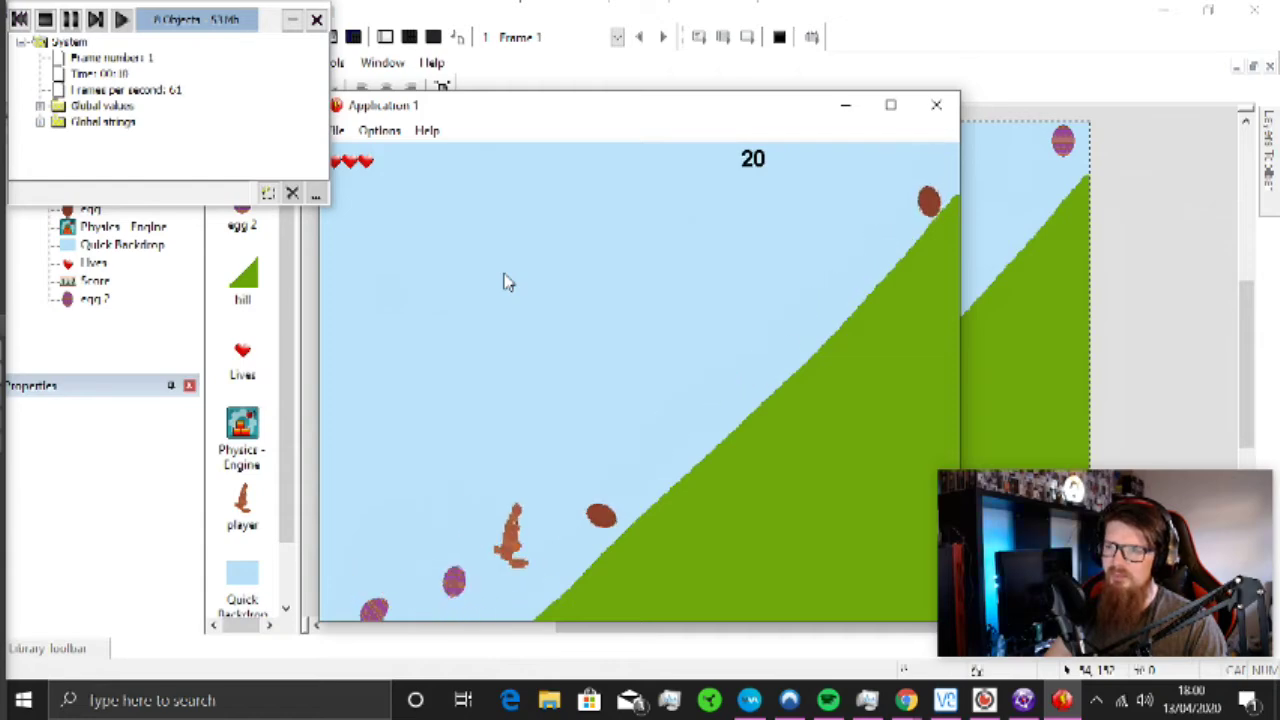
key("Left")
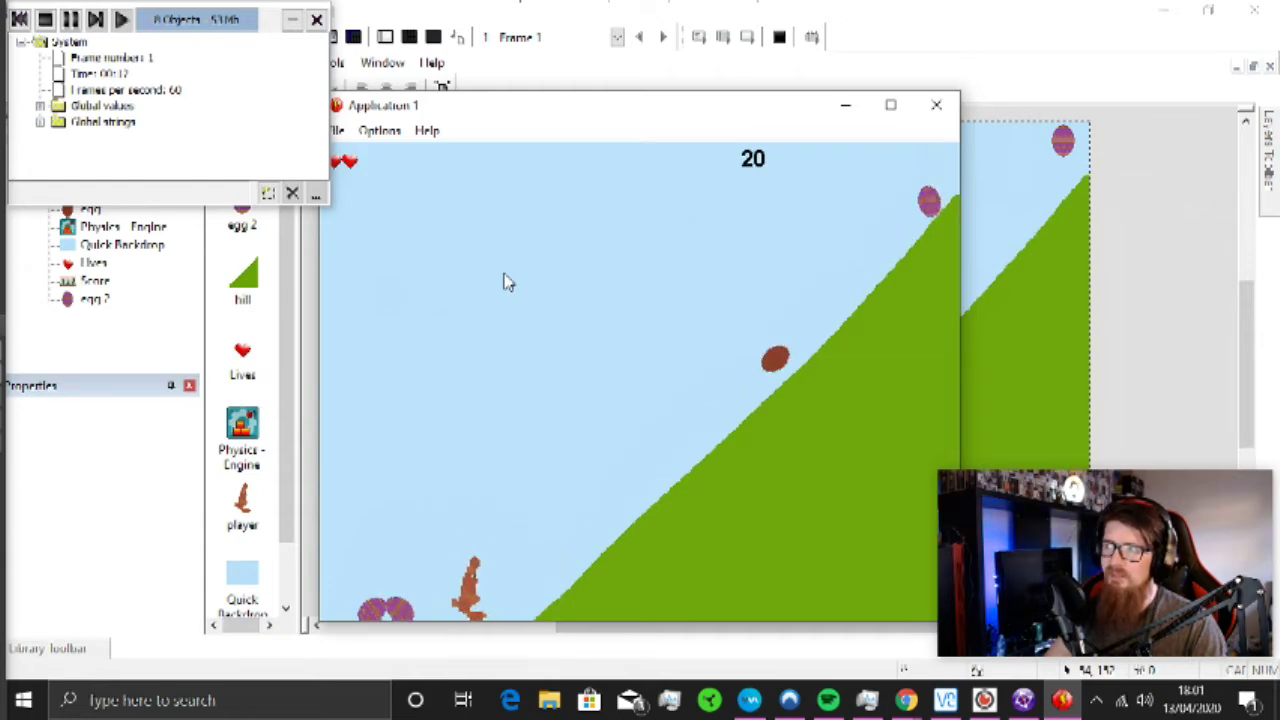
key("Up")
key("Right")
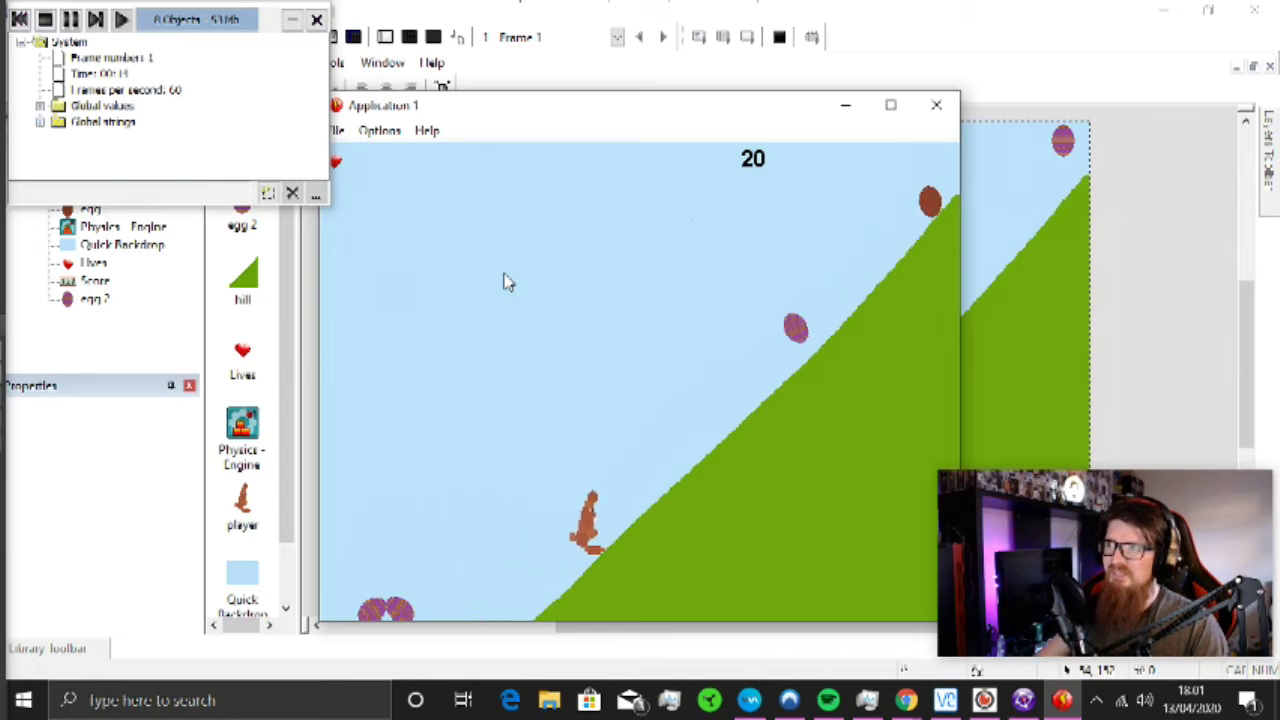
Step: Open egg 2 in the animation editor, check its hot spot and action point, and accept the image
left_click(1062, 140)
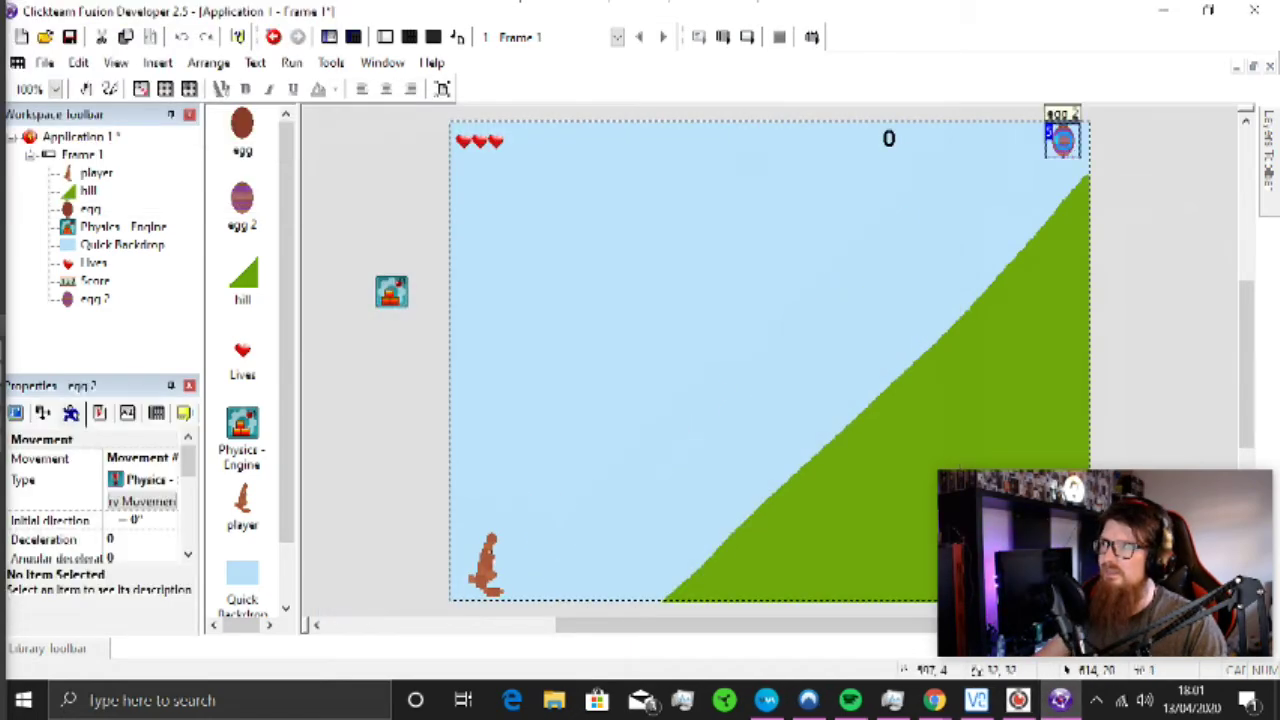
double_click(1062, 140)
left_click(65, 246)
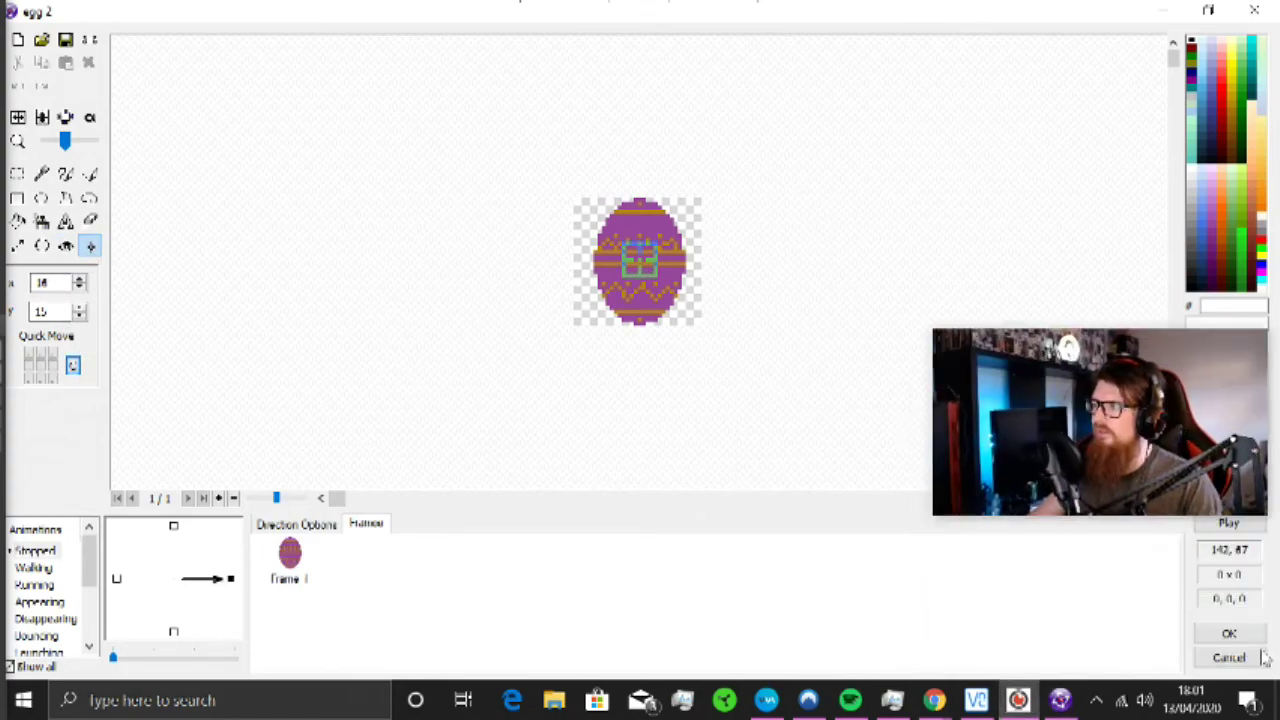
left_click(1250, 636)
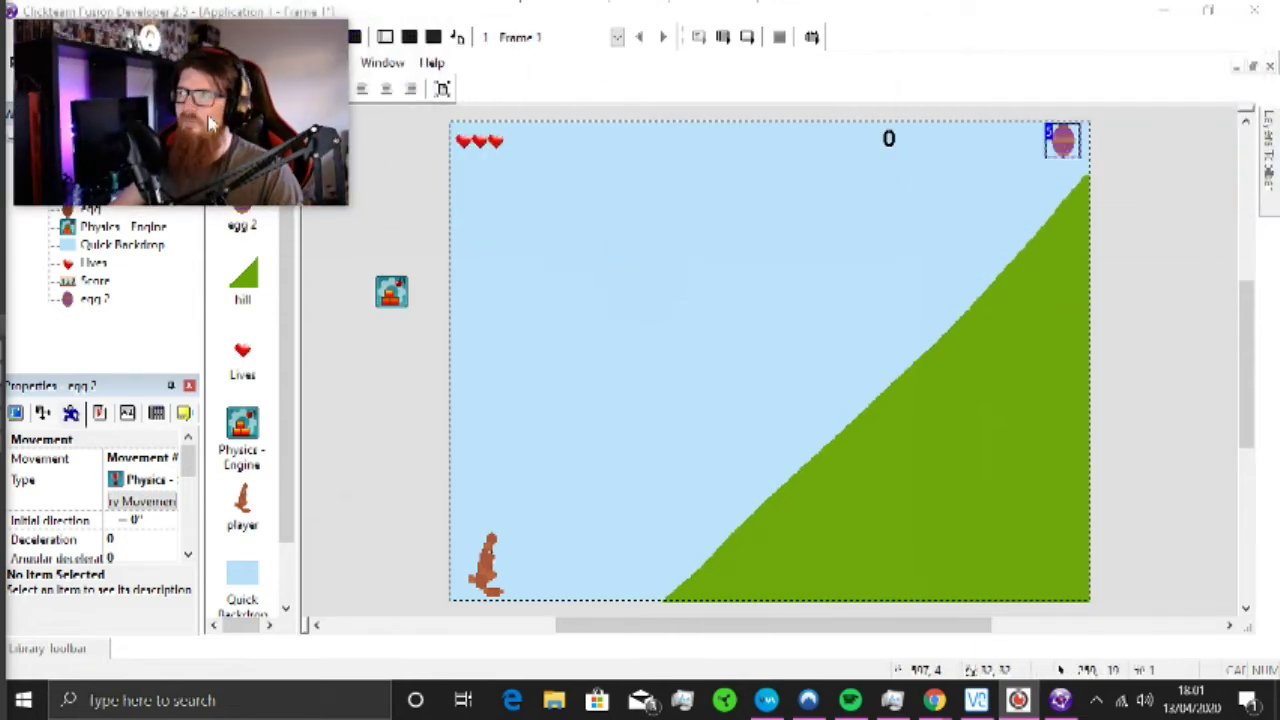
Step: Set the Density of egg 2's physics movement to 80 and deselect the egg
left_click(1068, 147)
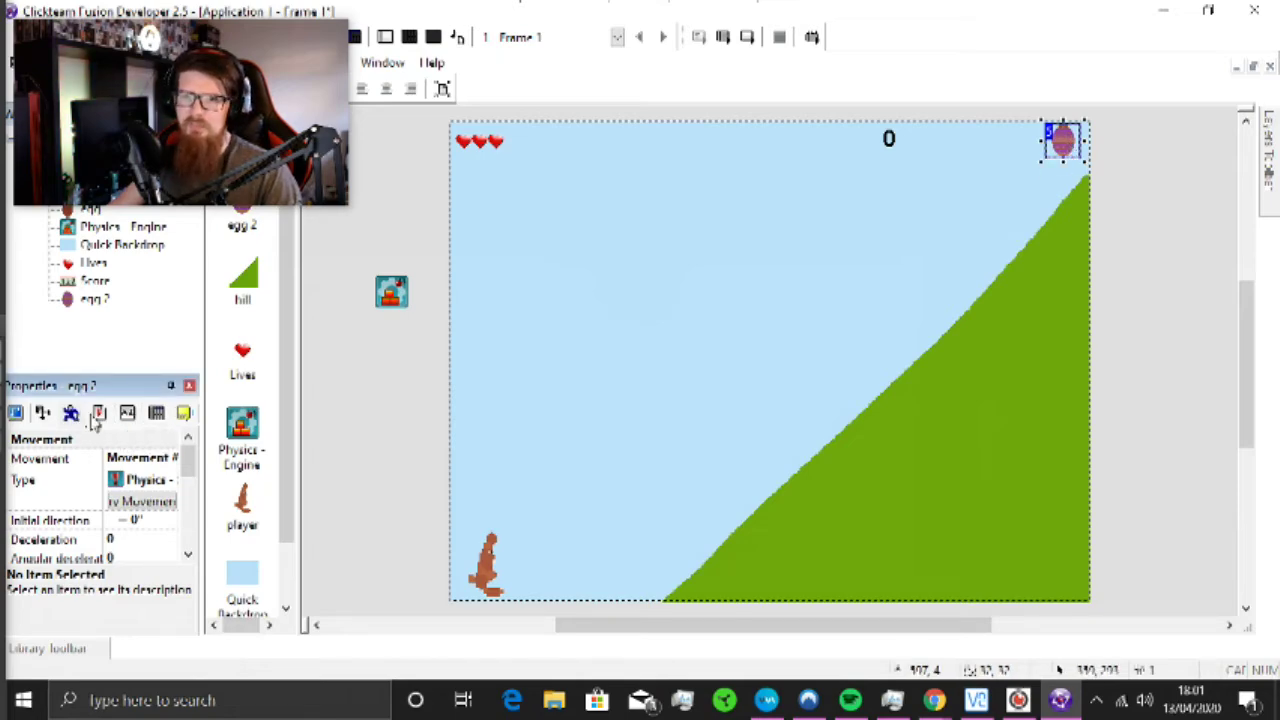
scroll(136, 515, "down", 2)
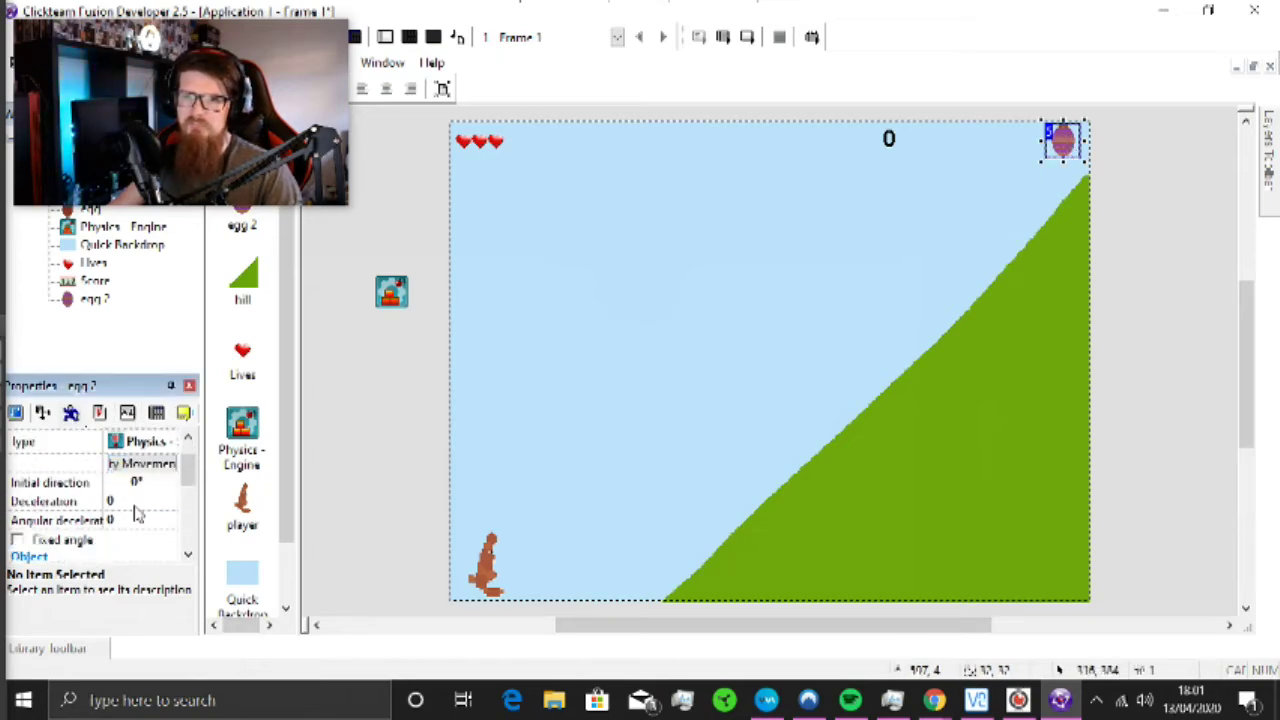
left_click(132, 495)
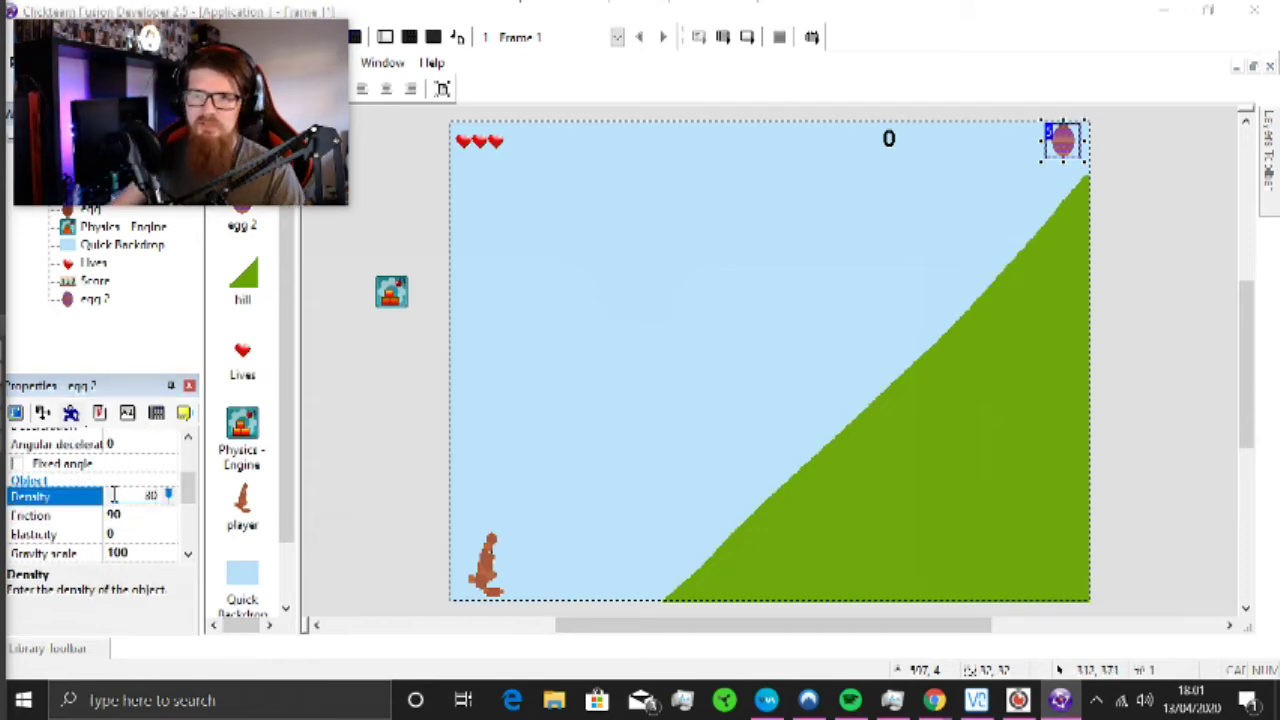
left_click(254, 531)
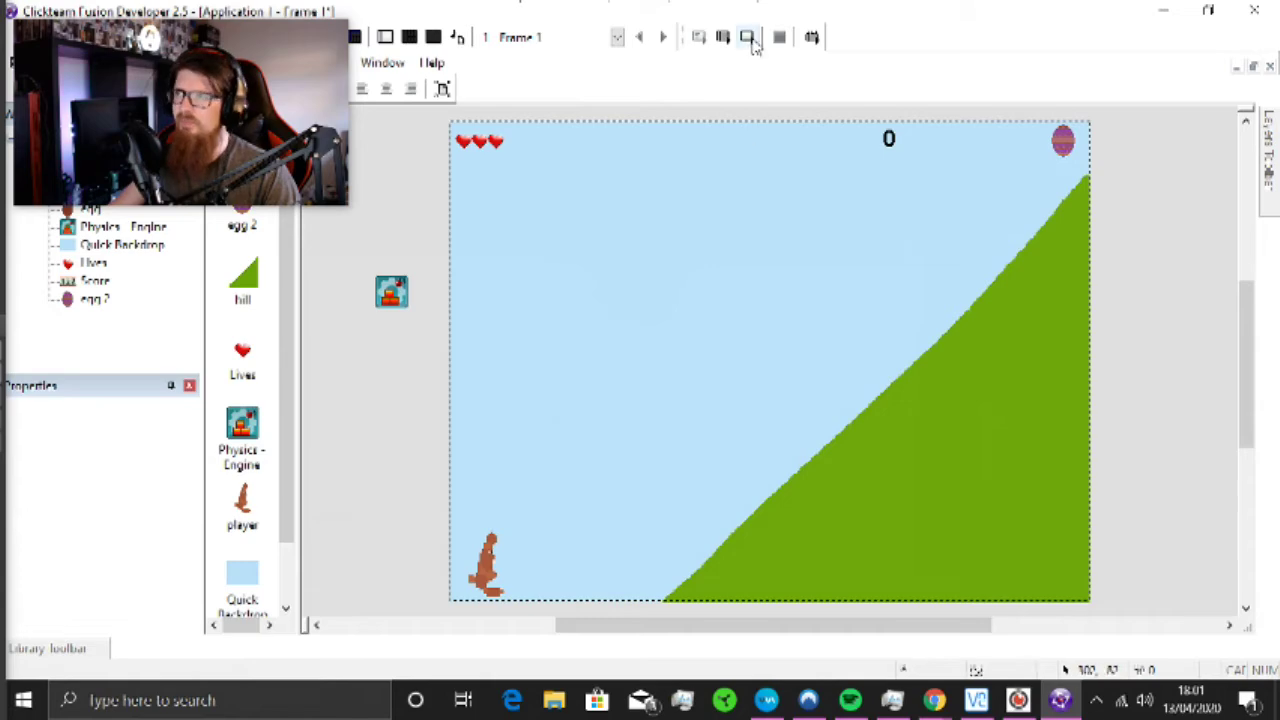
Step: Play-test the frame with egg 2's new density, moving and jumping the player to catch brown and purple eggs
left_click(750, 40)
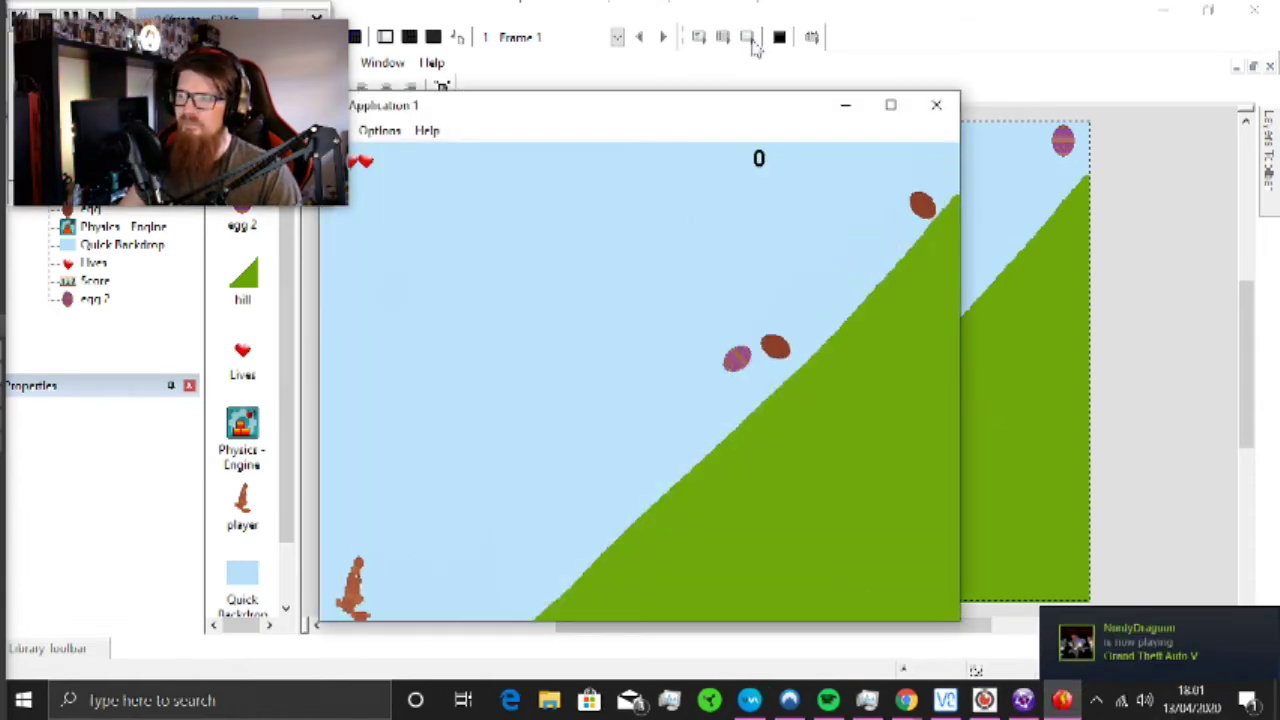
key("Right")
key("Up")
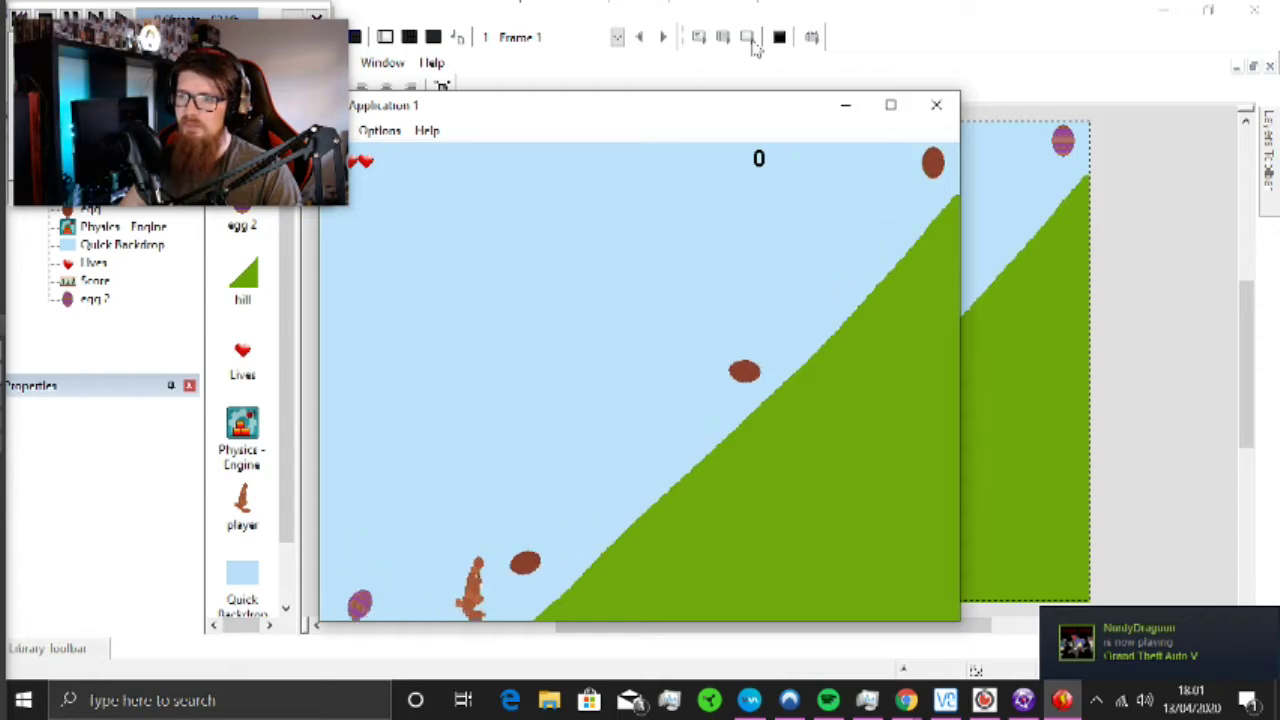
key("Up")
key("Left")
key("Up")
key("Left")
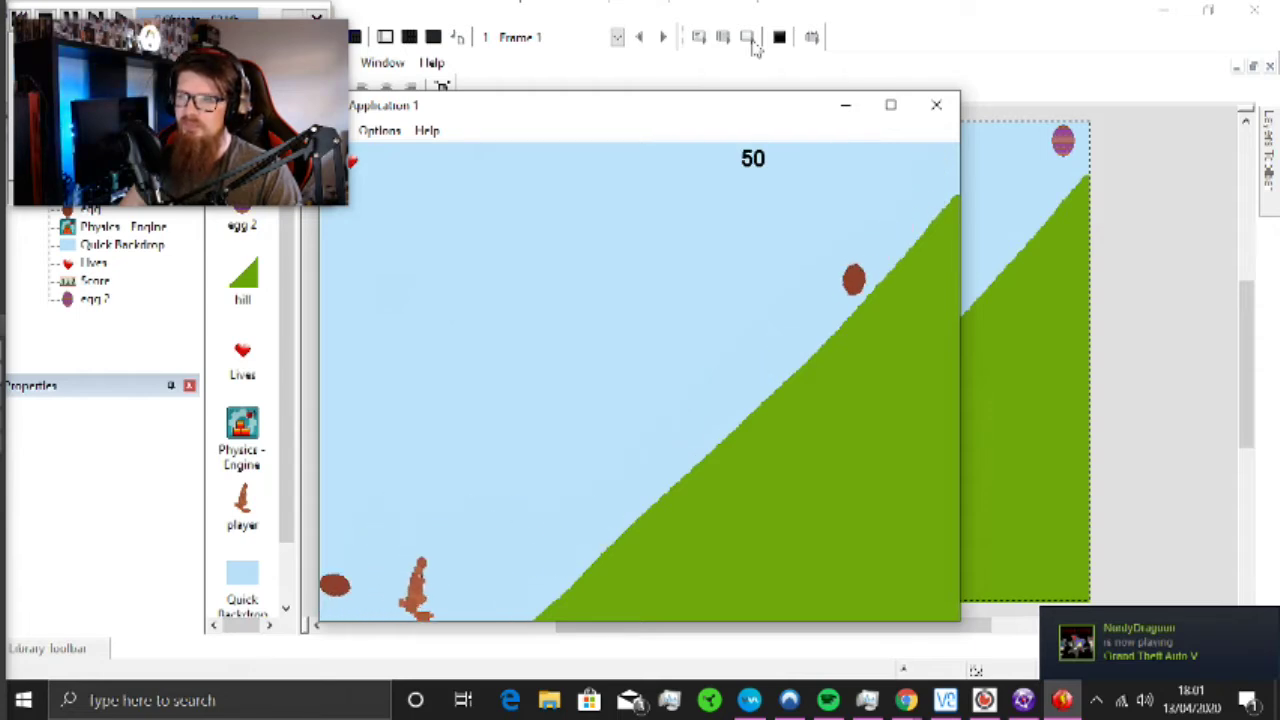
key("Left")
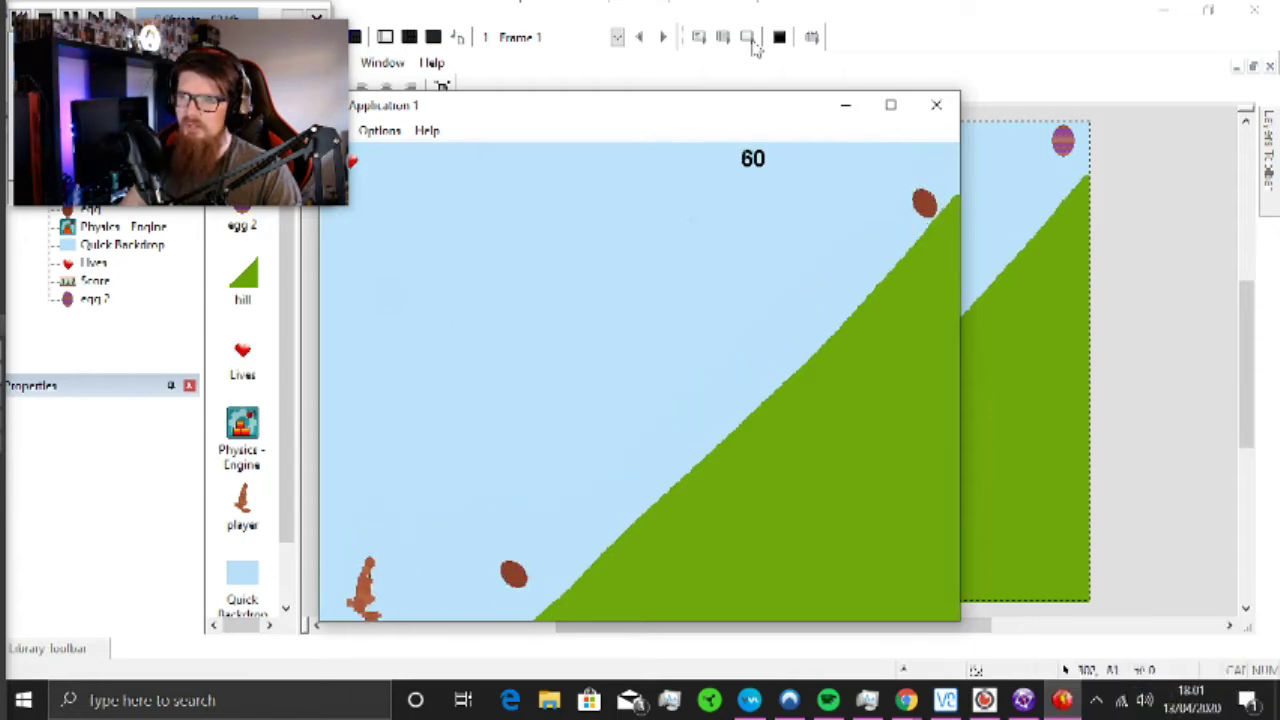
key("Up")
key("Right")
key("Left")
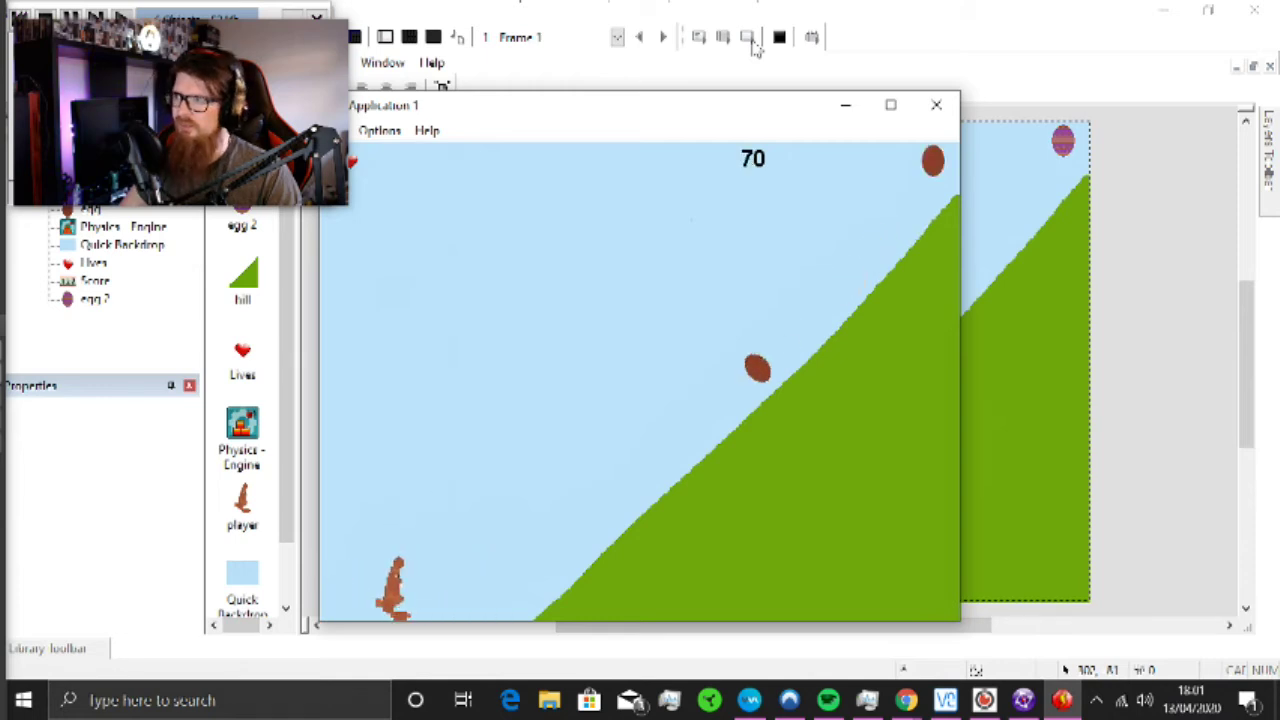
key("Left")
key("Up")
key("Right")
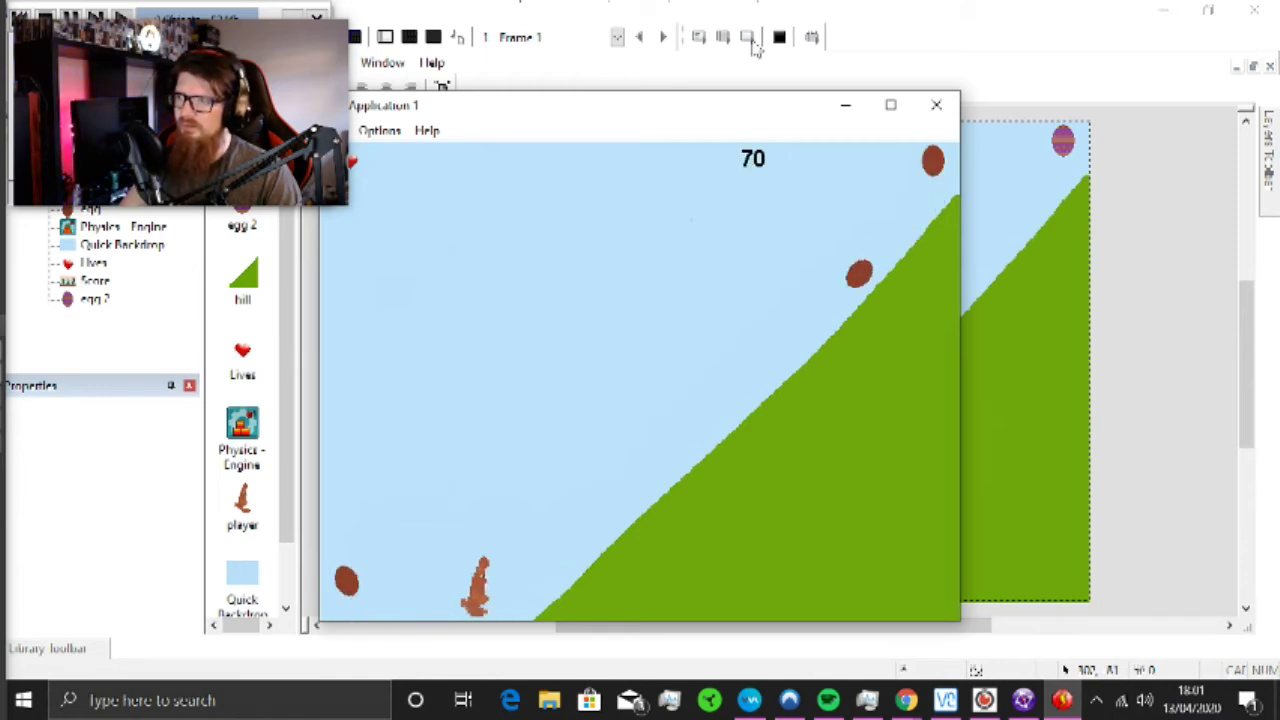
key("Left")
key("Left")
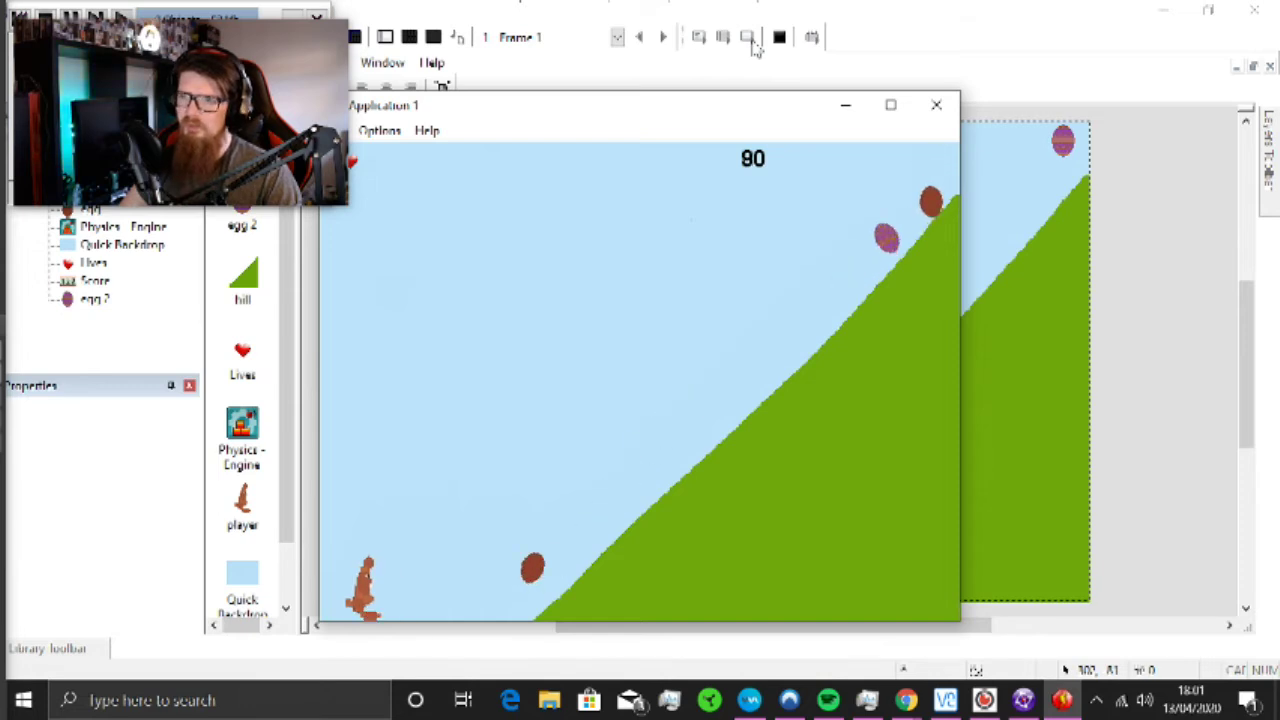
key("Up")
key("Right")
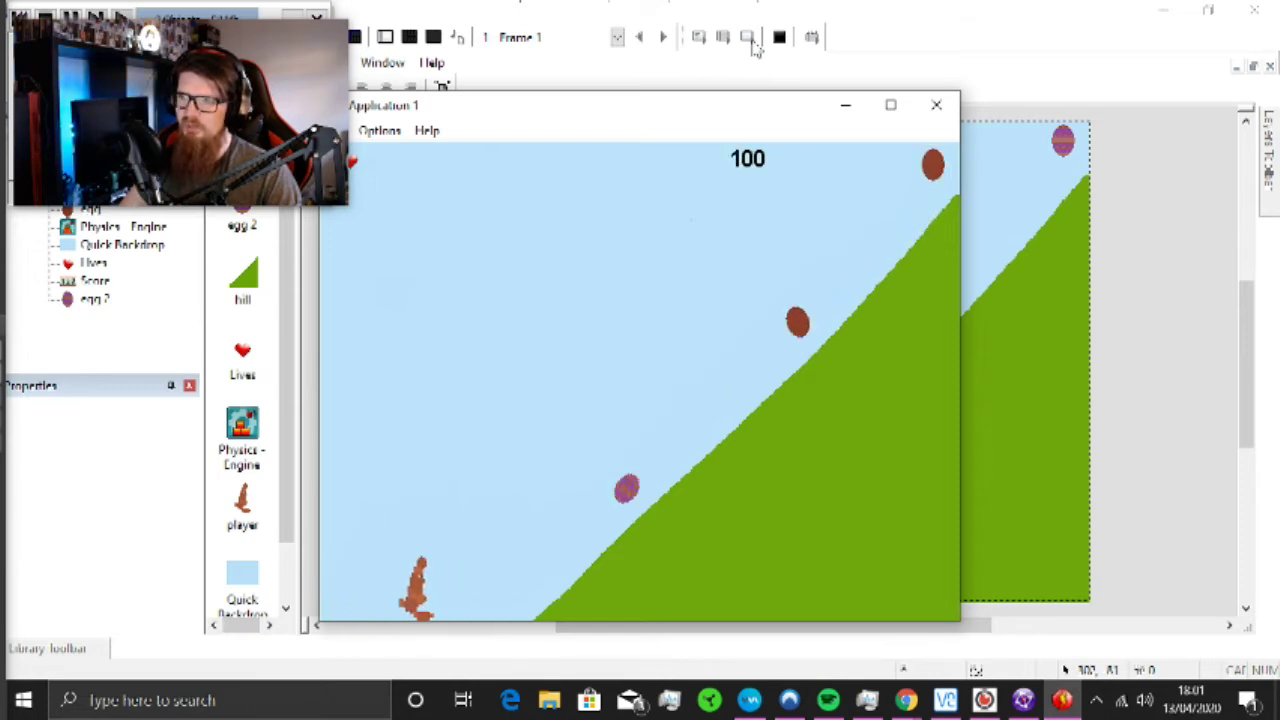
key("Up")
key("Right")
key("Left")
key("Up")
key("Right")
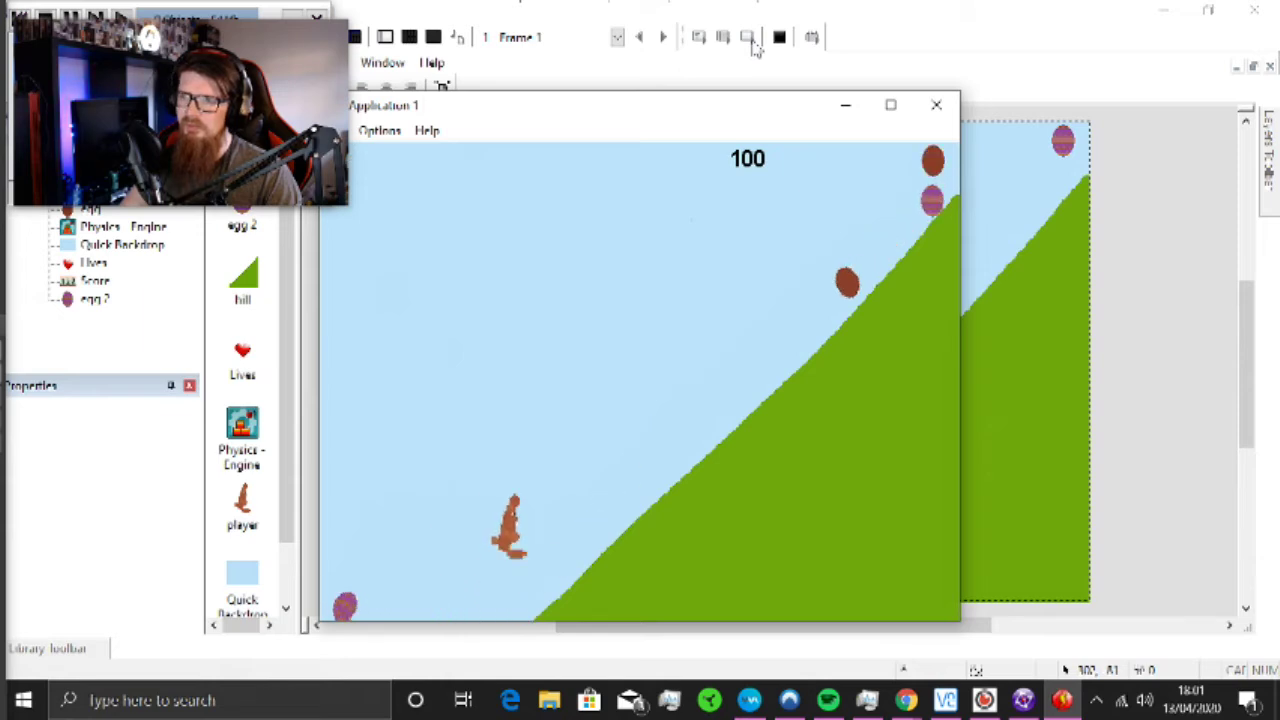
key("Left")
key("Left")
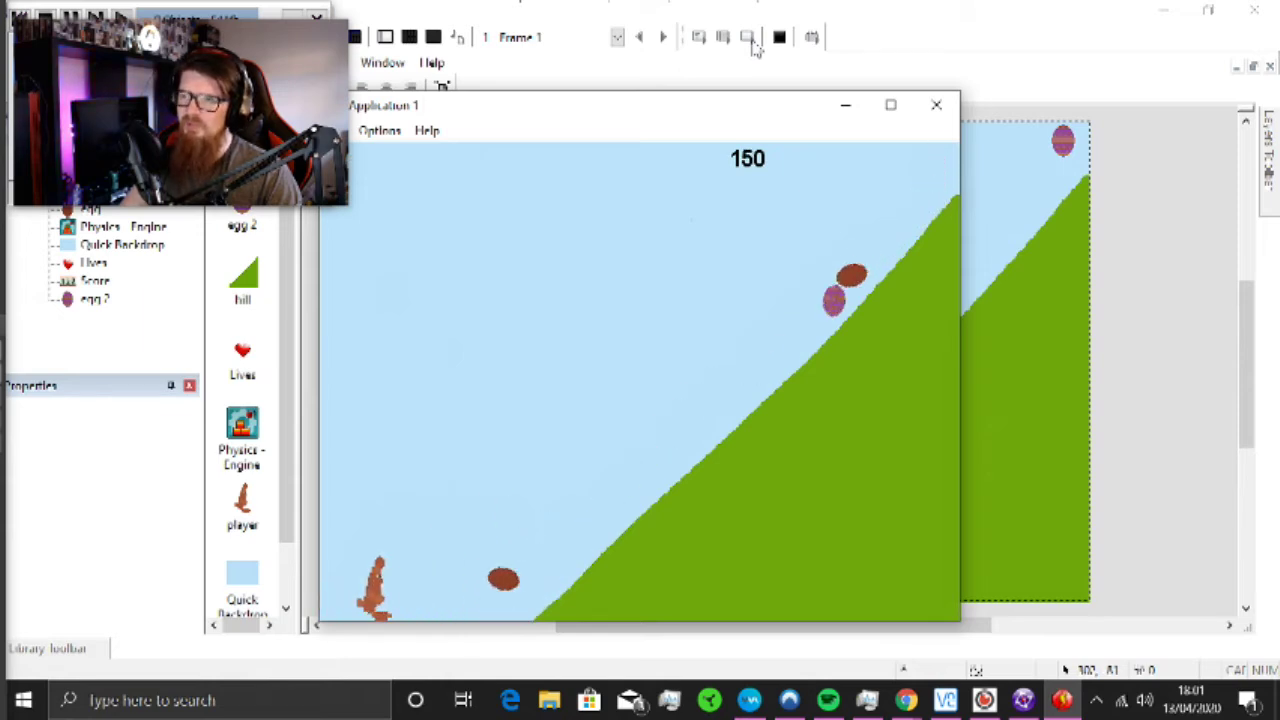
key("Up")
key("Right")
key("Left")
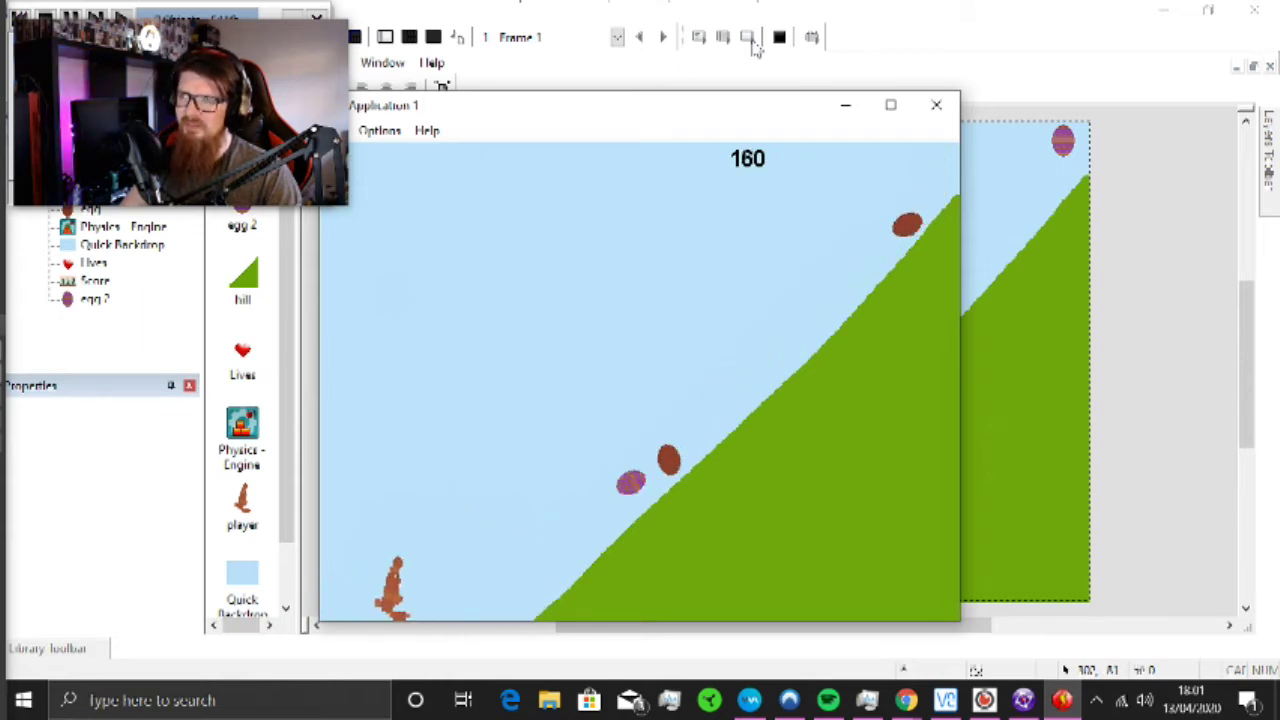
key("Left")
key("Up")
key("Right")
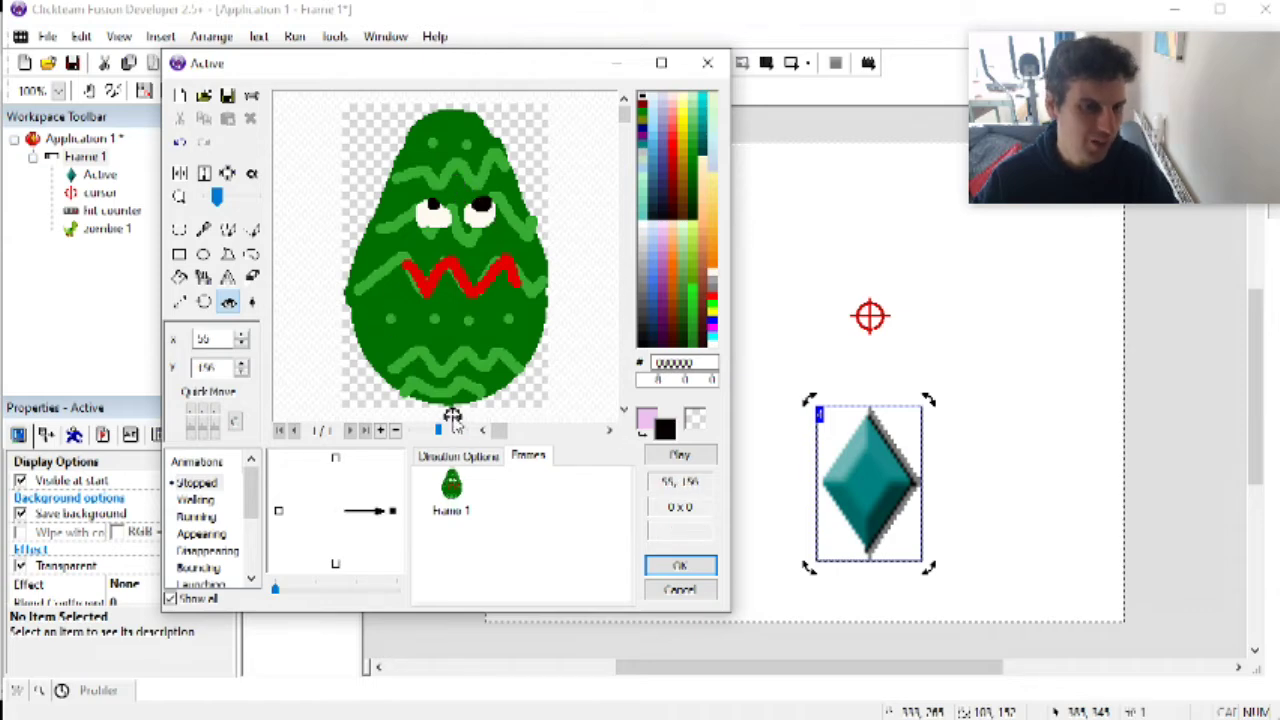
Step: Accept the egg image after checking its action point, and move the egg beside the green bird
left_click(253, 304)
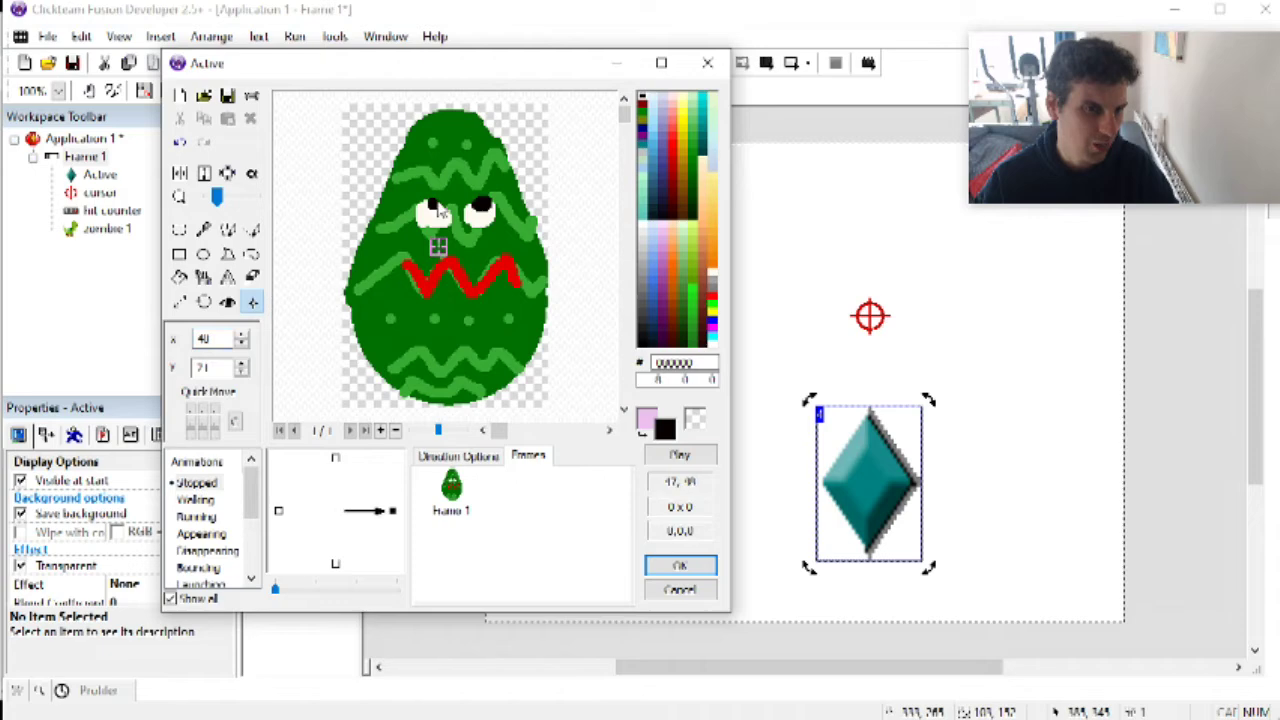
left_click(680, 567)
left_click_drag(873, 481, 597, 333)
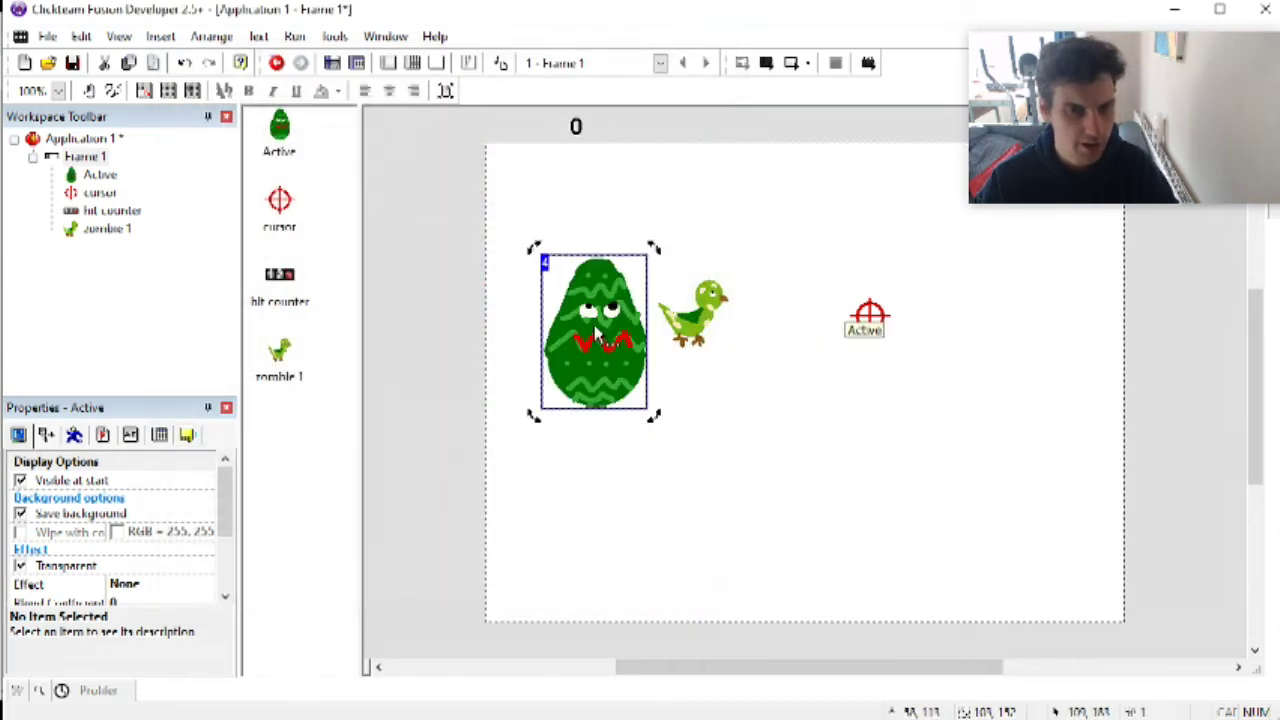
Step: Insert a second Active object below the cursor sight and stretch it to about 110 by 187 pixels
double_click(753, 416)
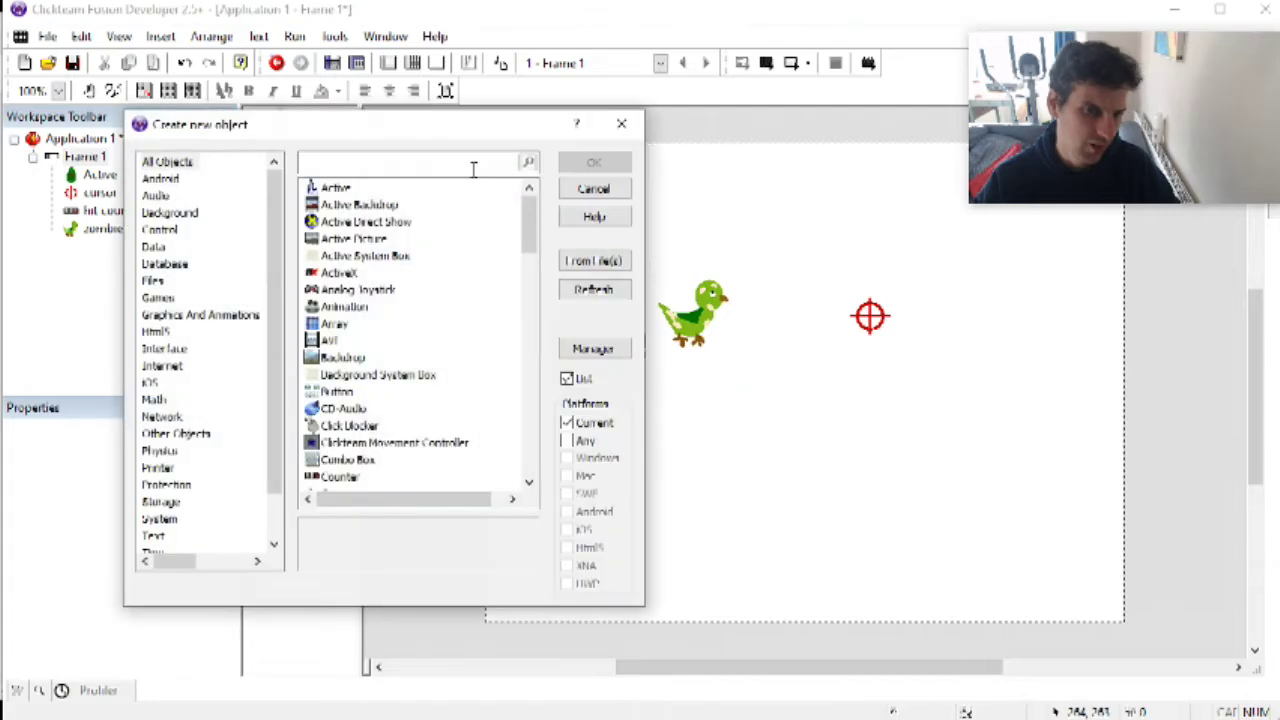
double_click(313, 188)
left_click(836, 462)
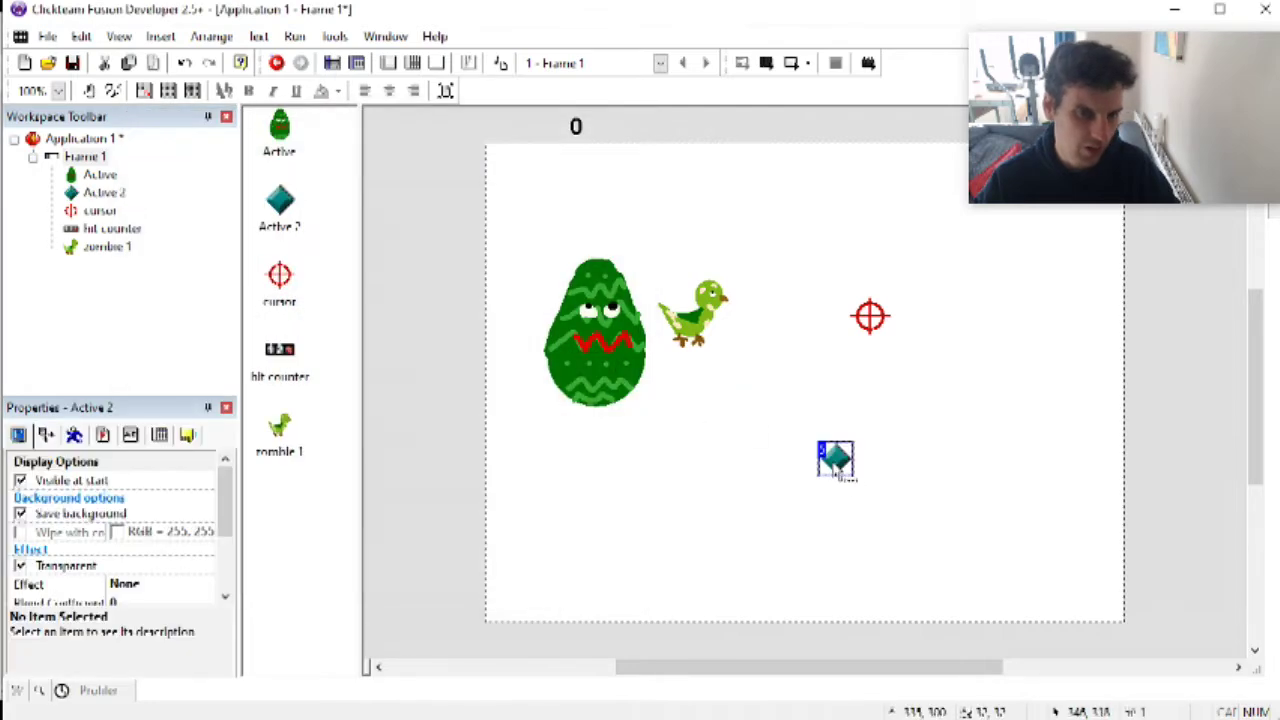
left_click_drag(862, 481, 914, 539)
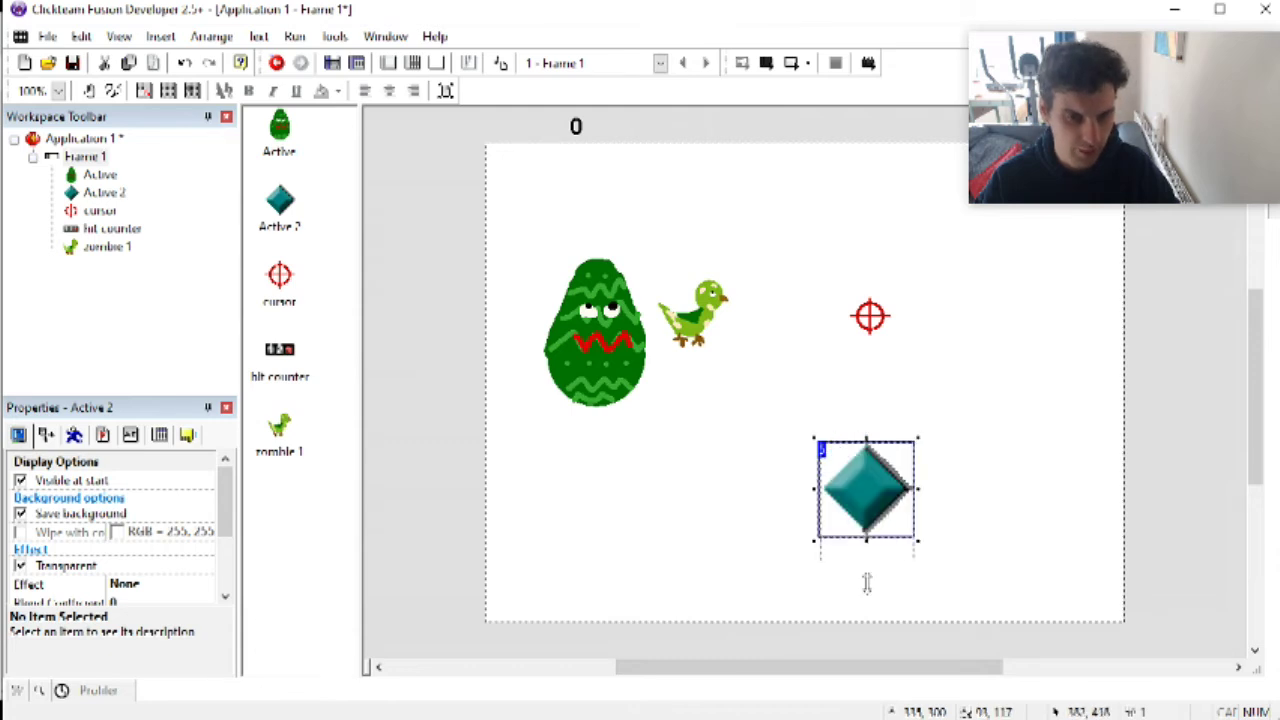
left_click_drag(867, 583, 867, 586)
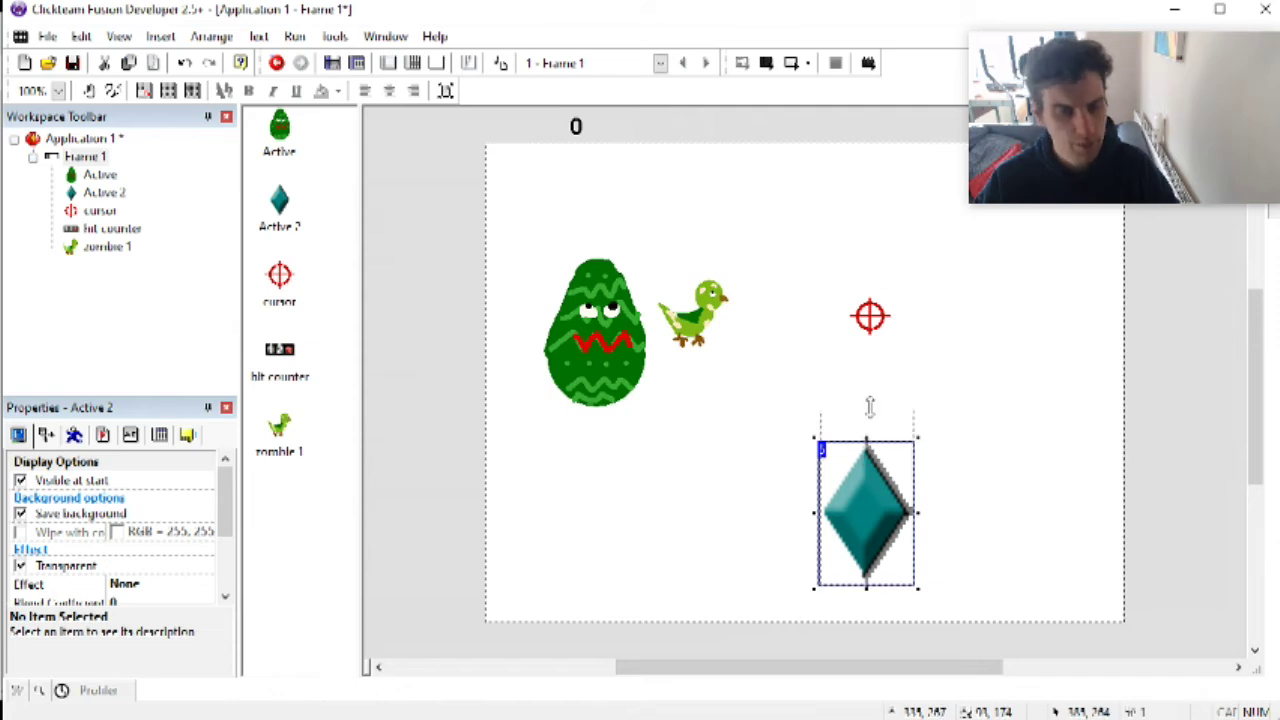
left_click_drag(870, 397, 872, 401)
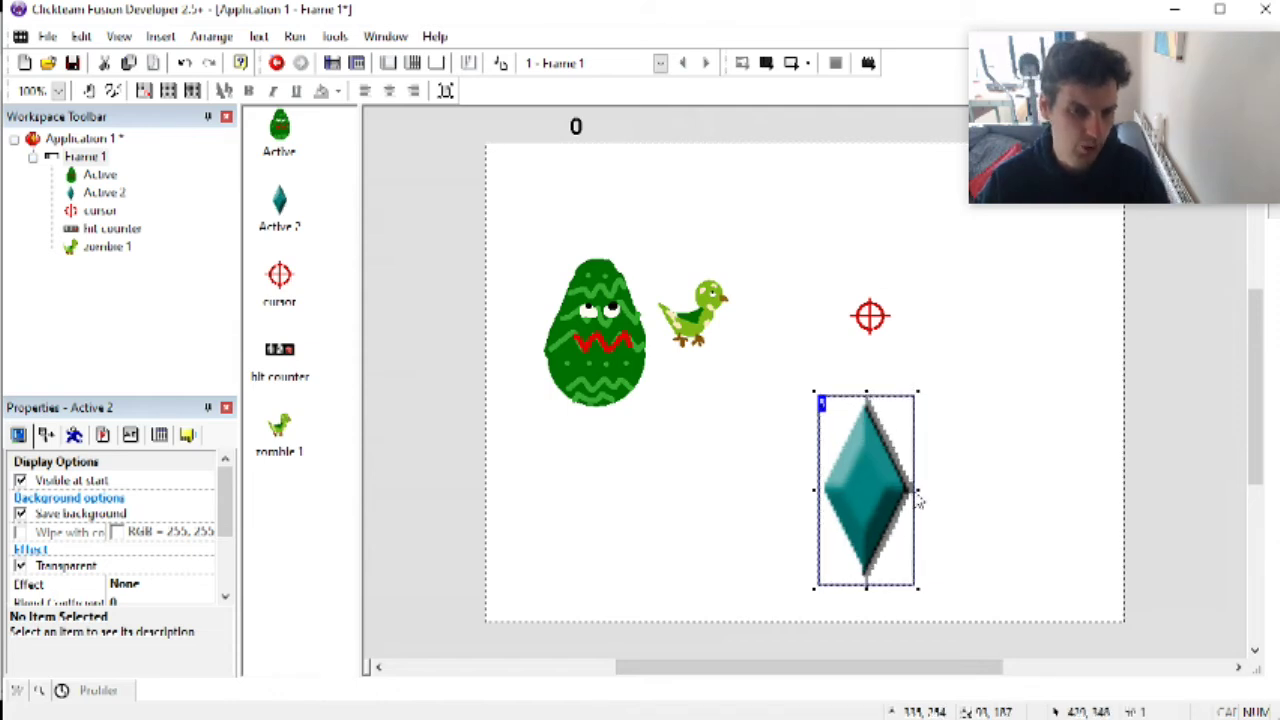
left_click_drag(929, 489, 930, 489)
Step: Shrink the green egg to about 76 by 114 pixels and place it below and beside the green bird
left_click(605, 330)
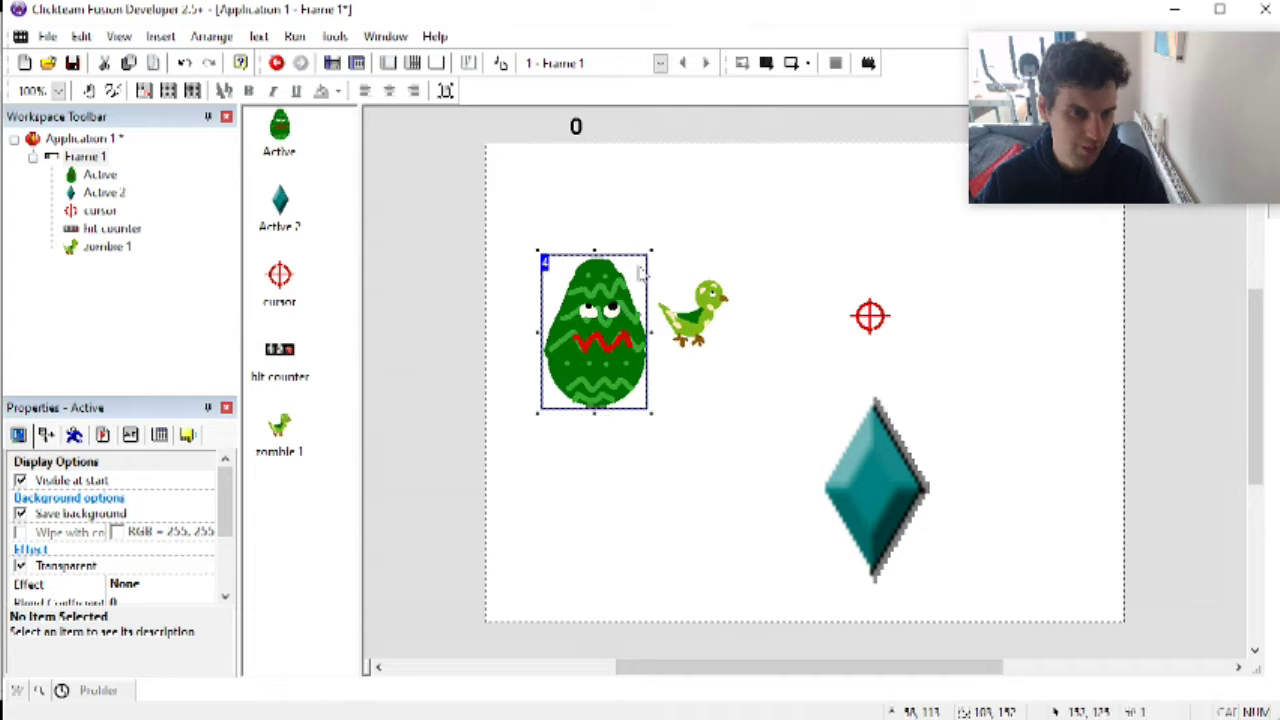
left_click_drag(652, 246, 619, 292)
left_click_drag(608, 346, 622, 296)
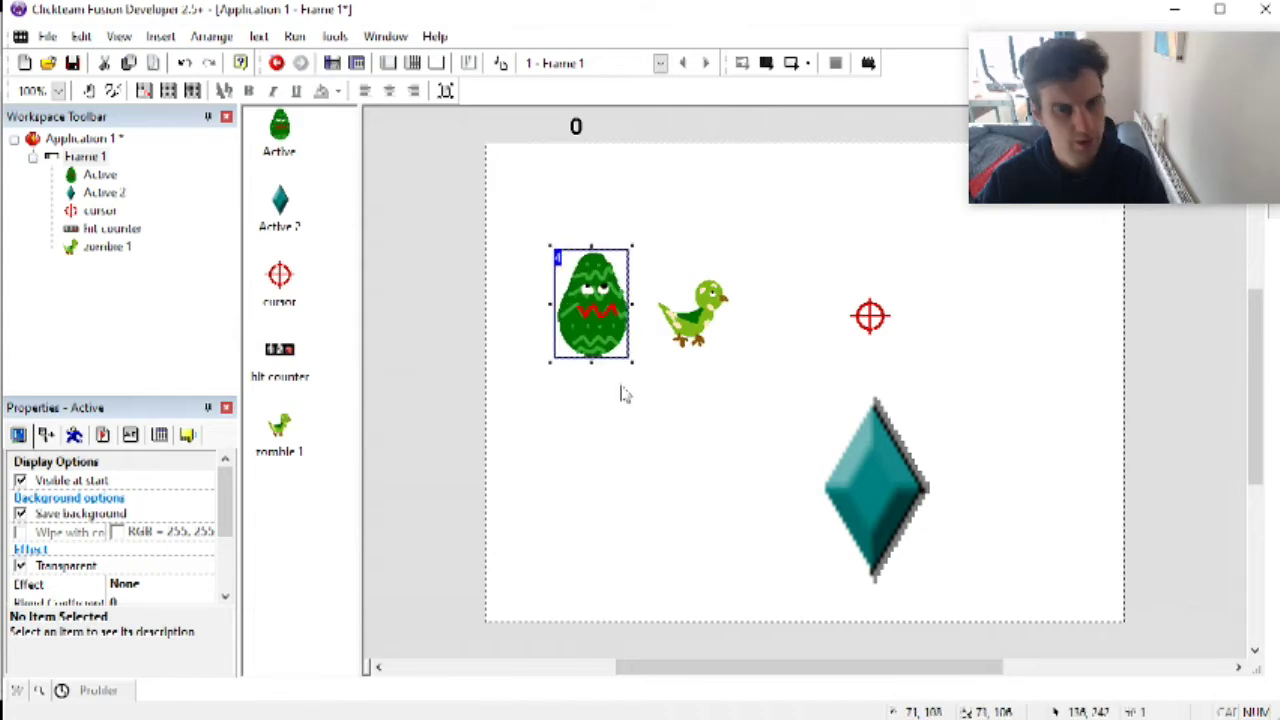
left_click_drag(634, 242, 639, 238)
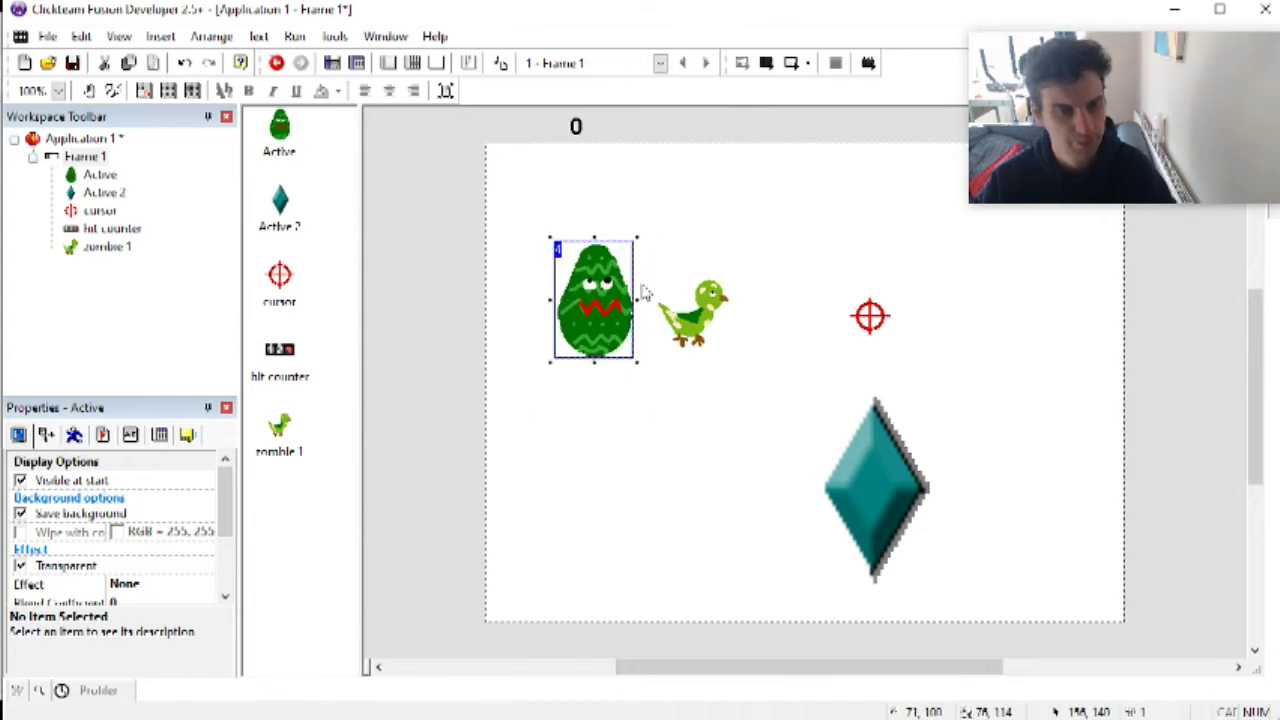
left_click_drag(595, 300, 583, 350)
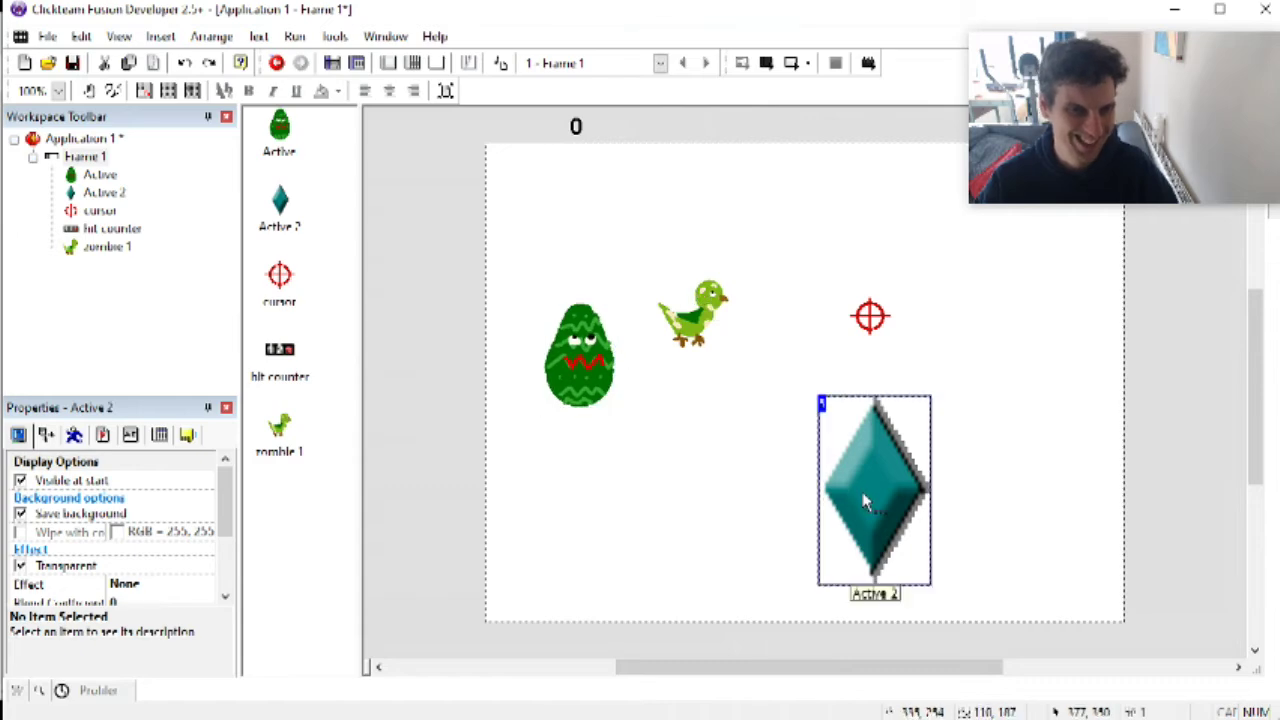
Step: Clear the image of Active 2 and draw a green rabbit head with two floppy ears, filled solid with a size 5 outline
double_click(870, 490)
left_click(180, 96)
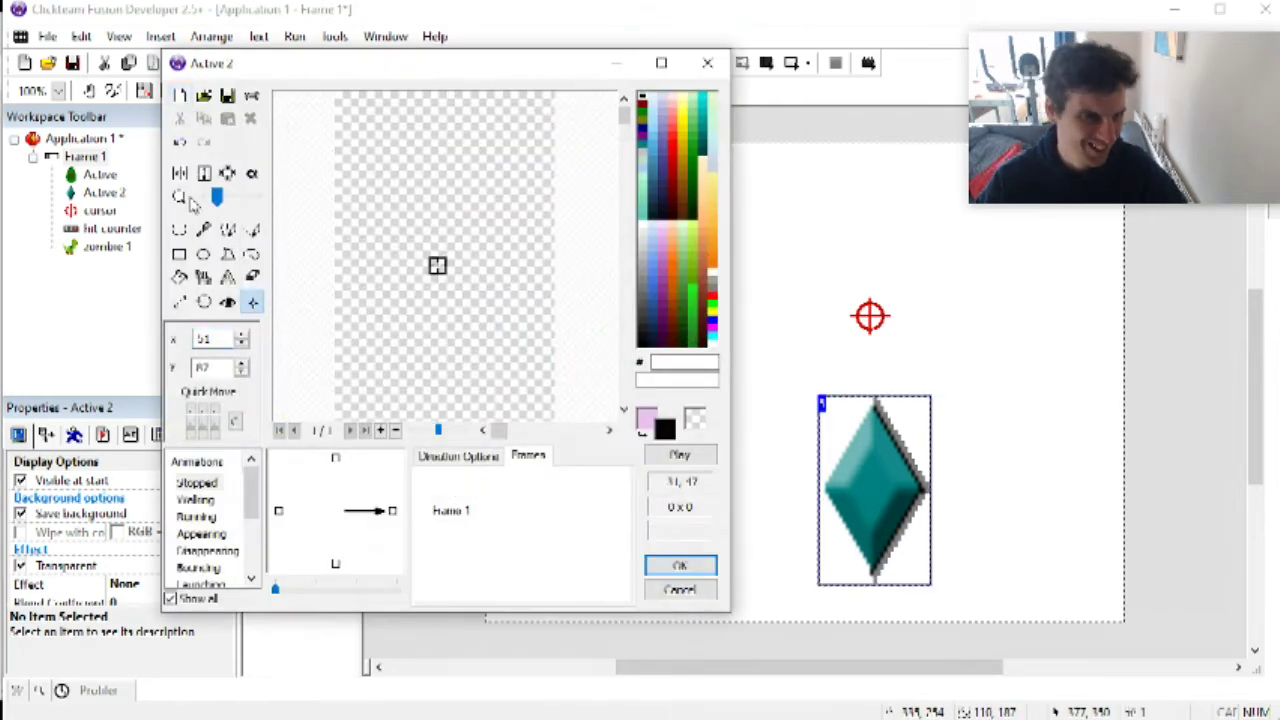
left_click(228, 230)
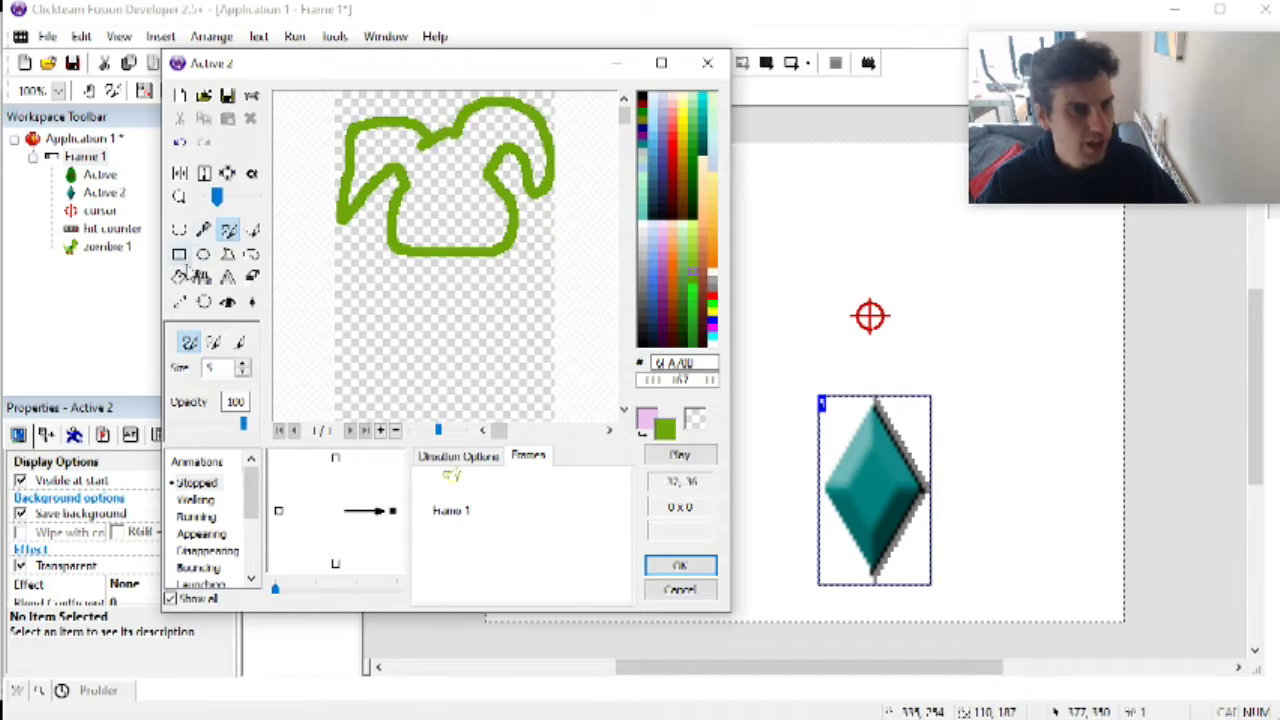
left_click(181, 276)
left_click(452, 180)
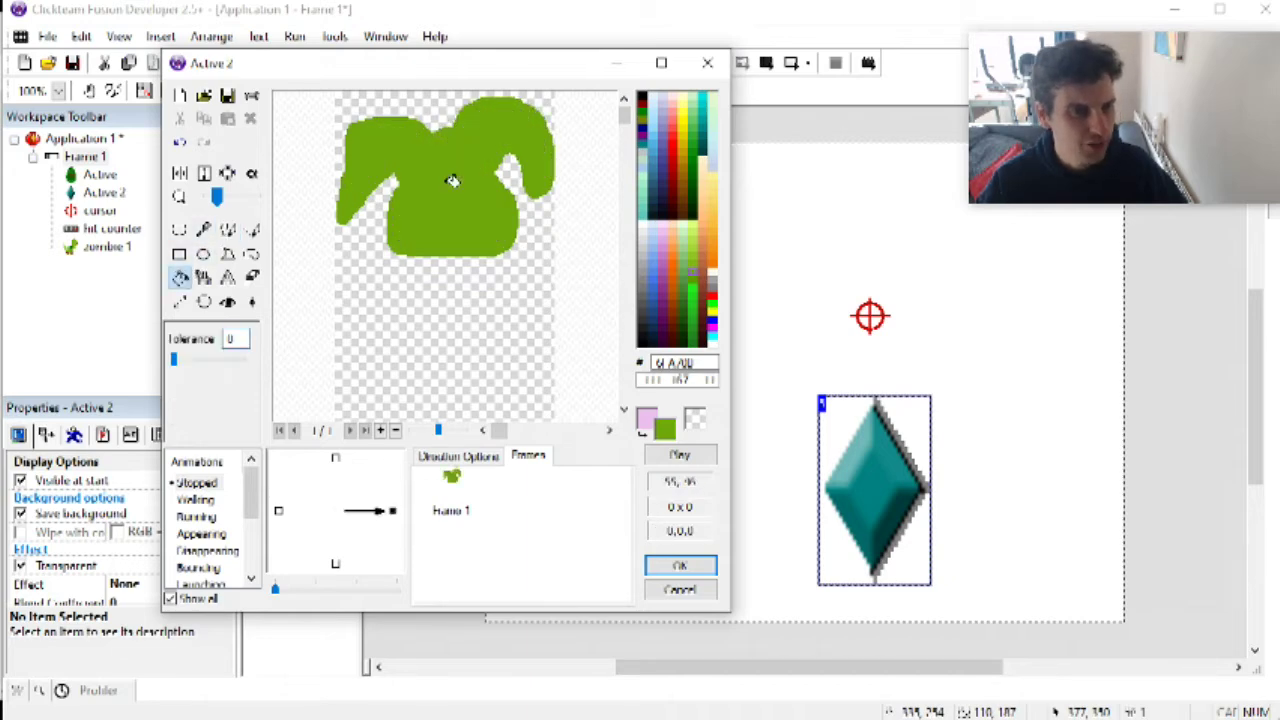
left_click(228, 229)
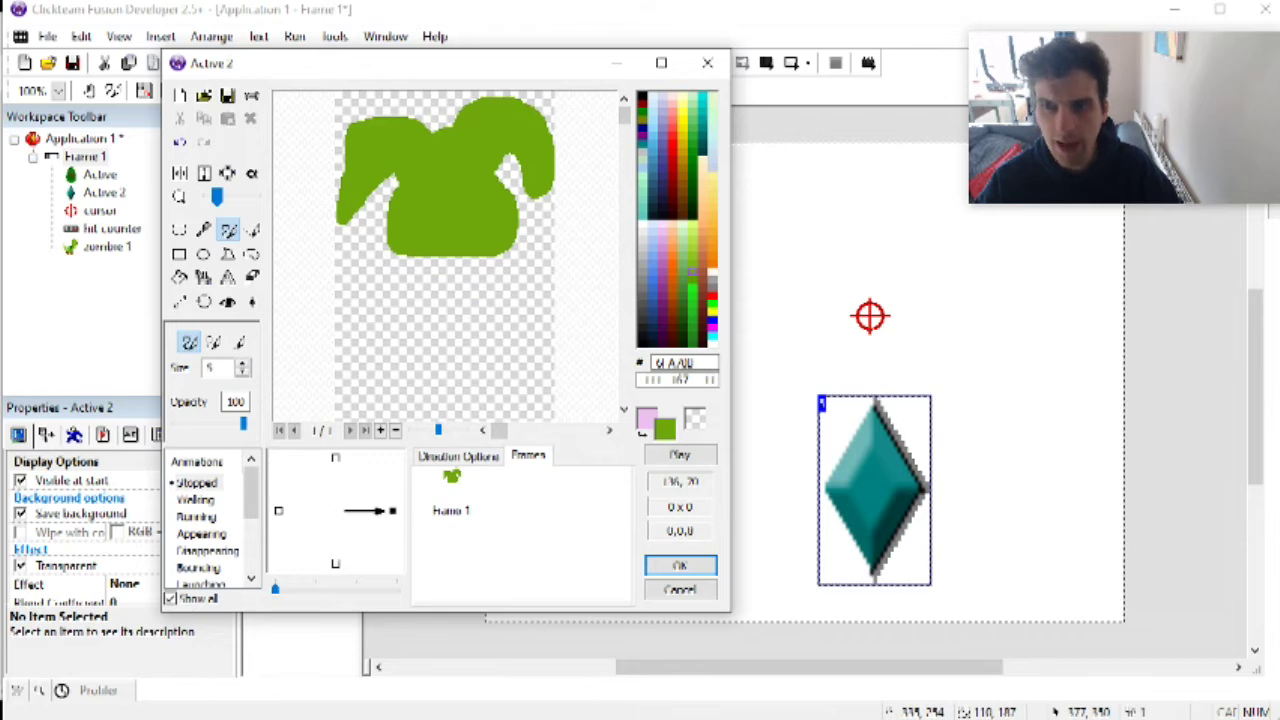
Step: Switch to the web browser, search for "jazz jackrabbit" and browse the image results for reference
key("alt+Tab")
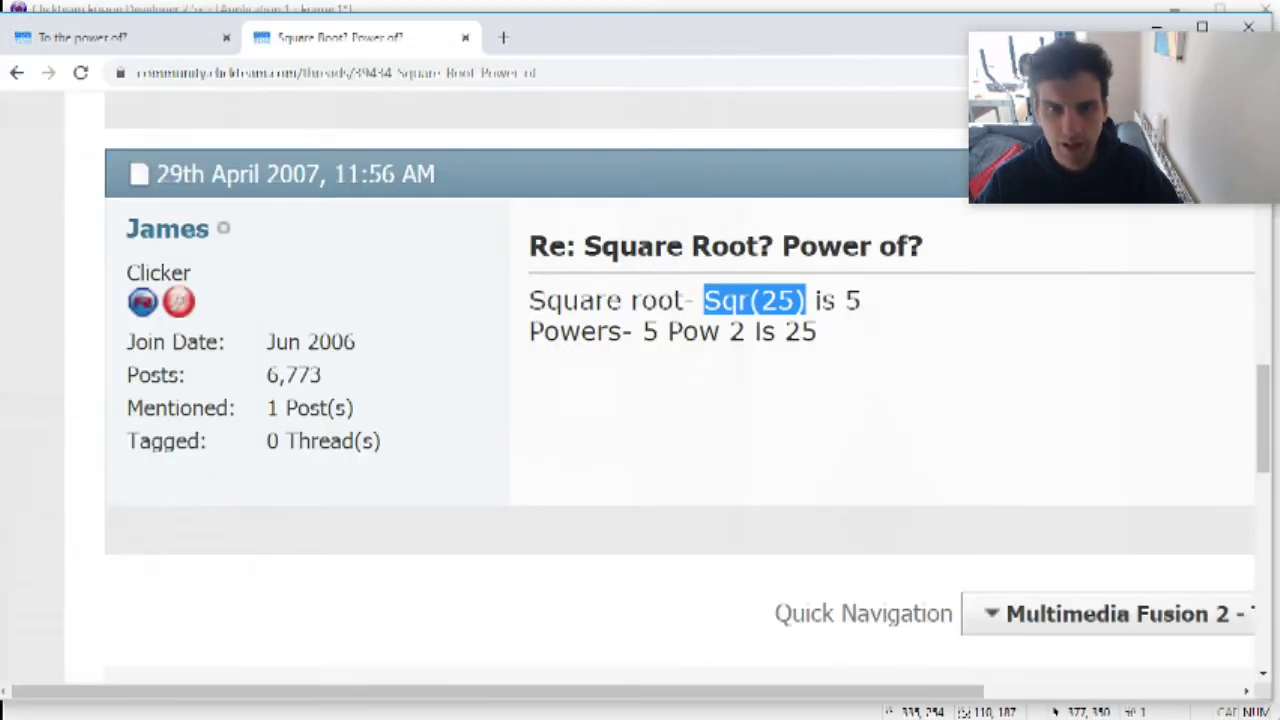
left_click(460, 80)
type("jazz ")
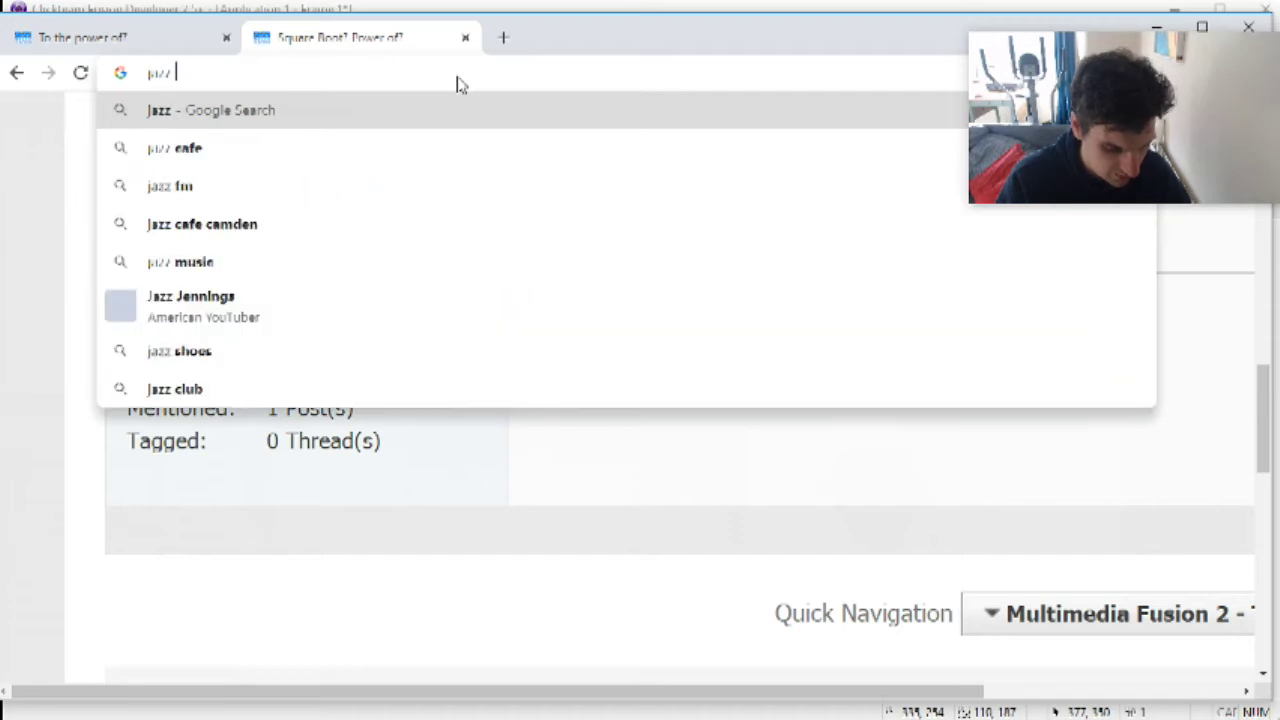
type("jackrabbit")
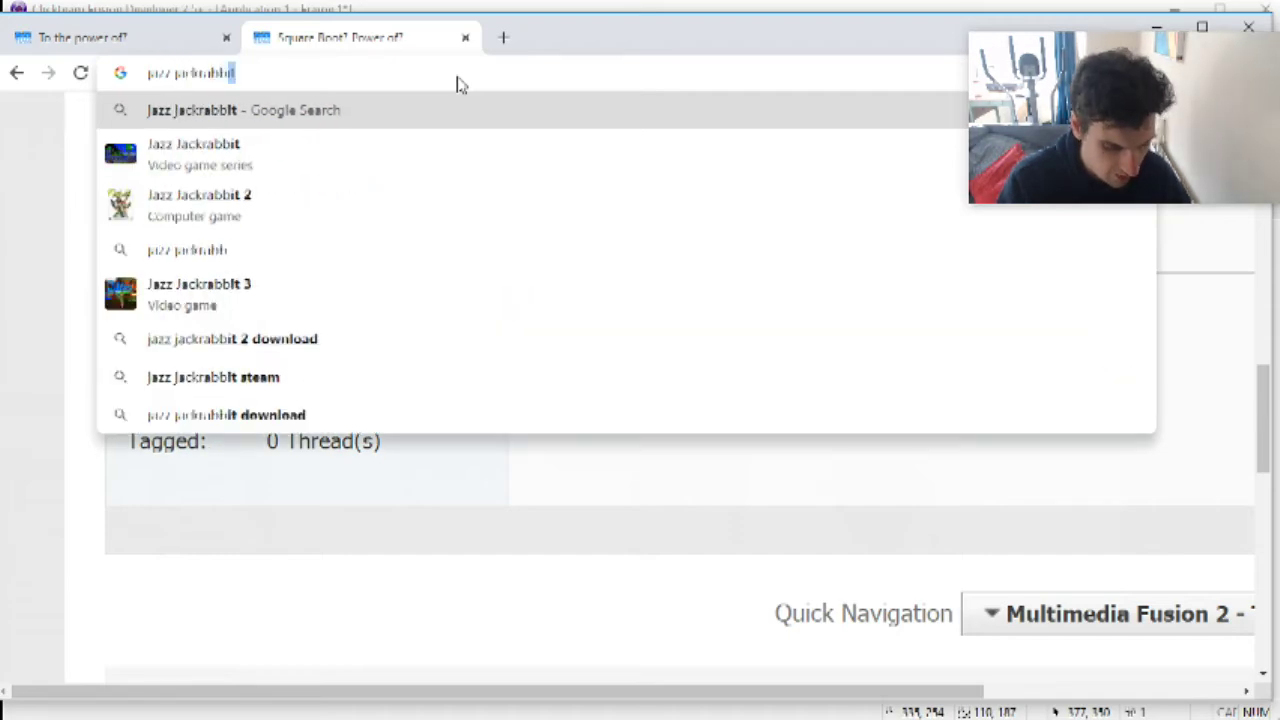
key("Return")
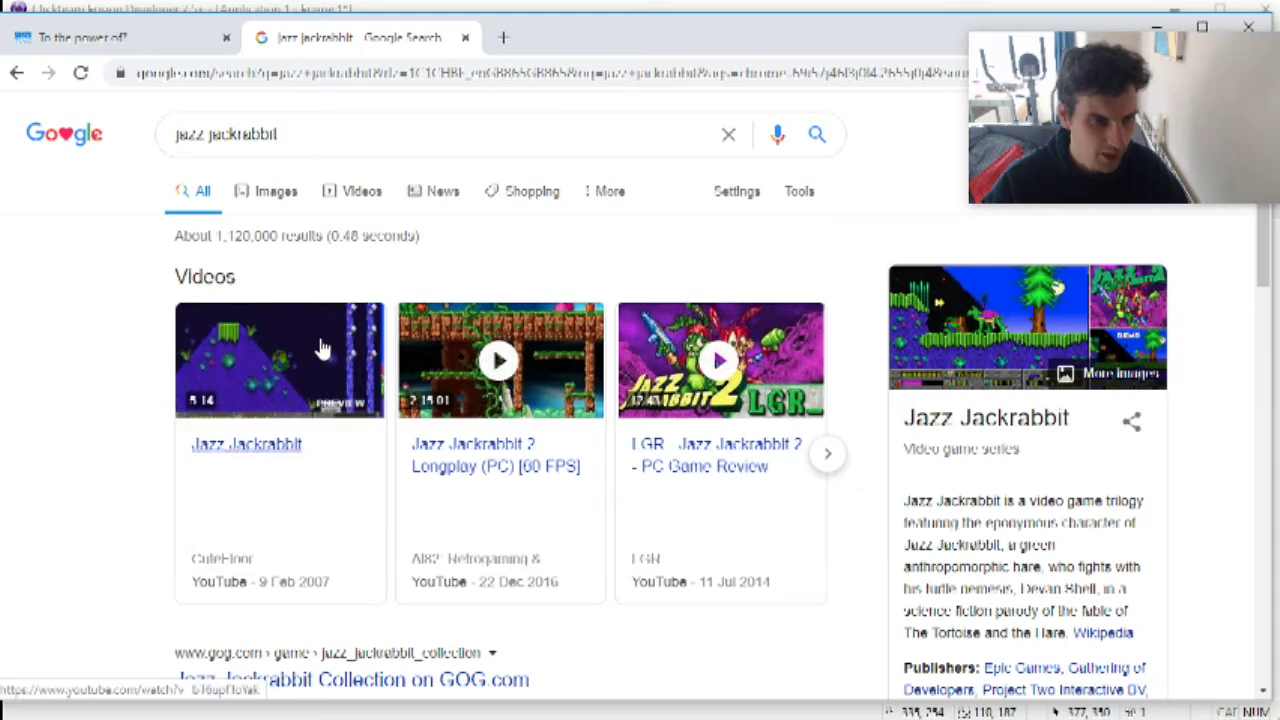
left_click(276, 192)
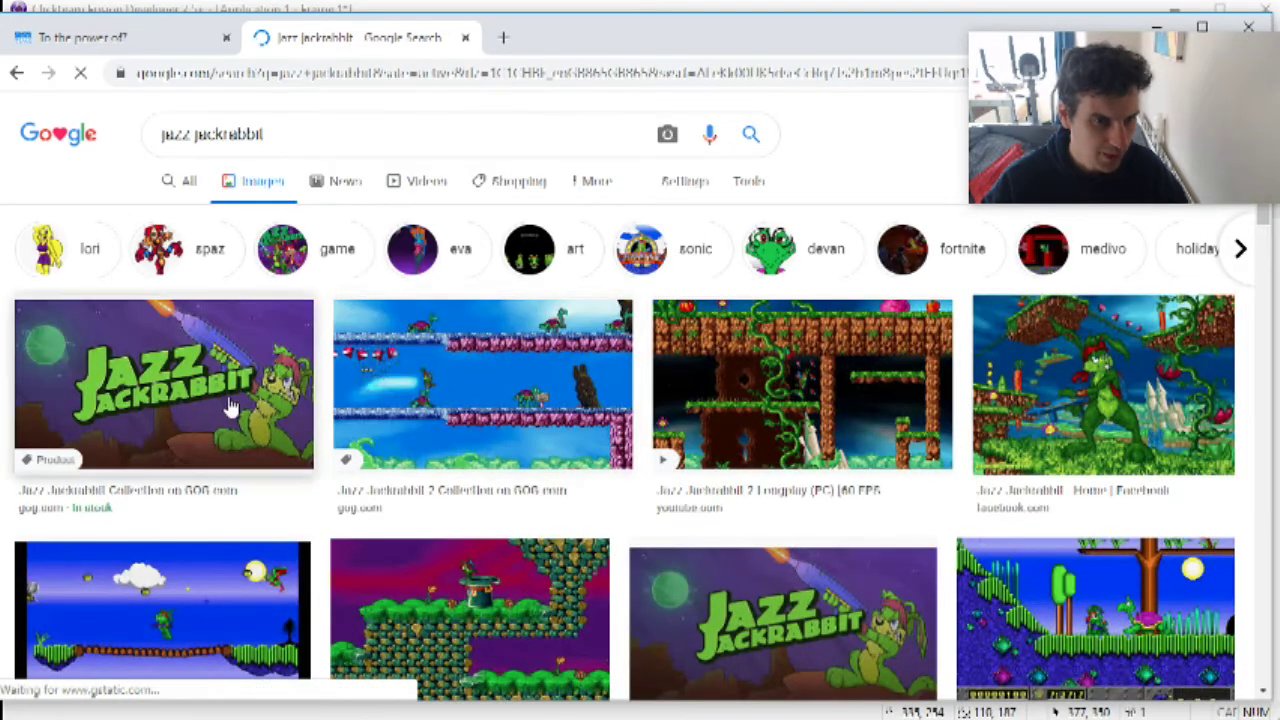
scroll(529, 400, "down", 3)
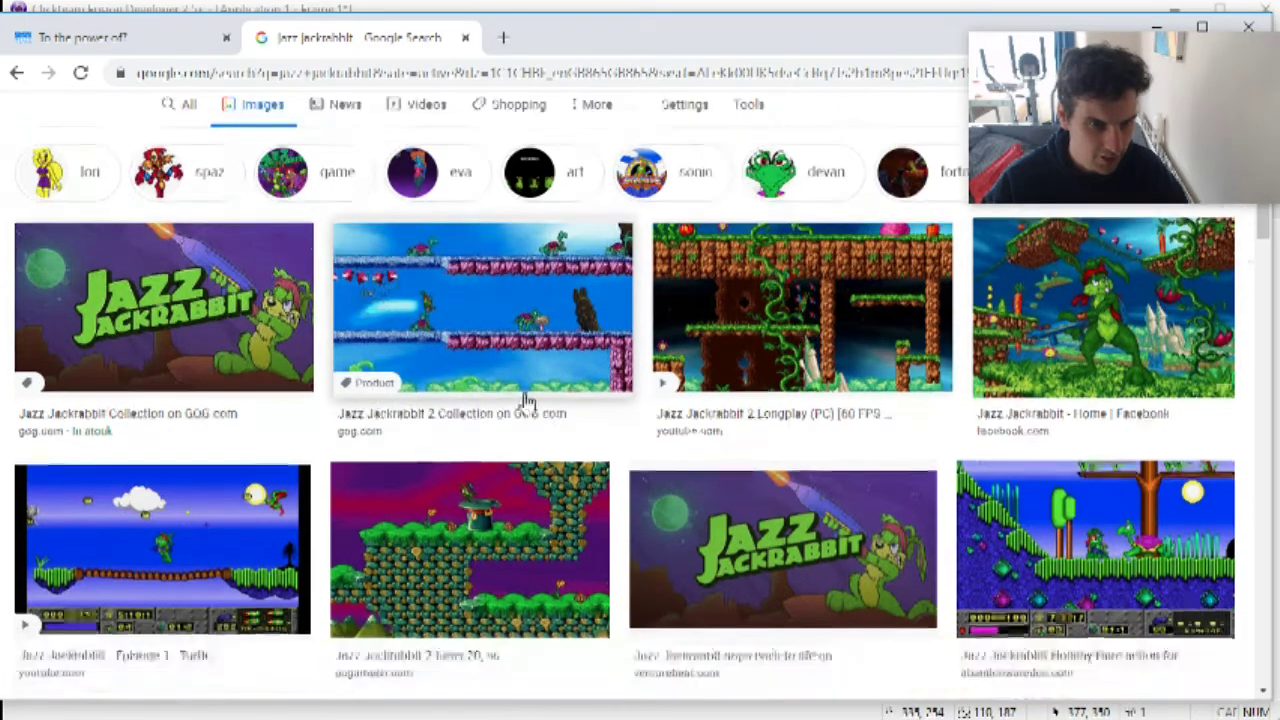
scroll(751, 564, "up", 4)
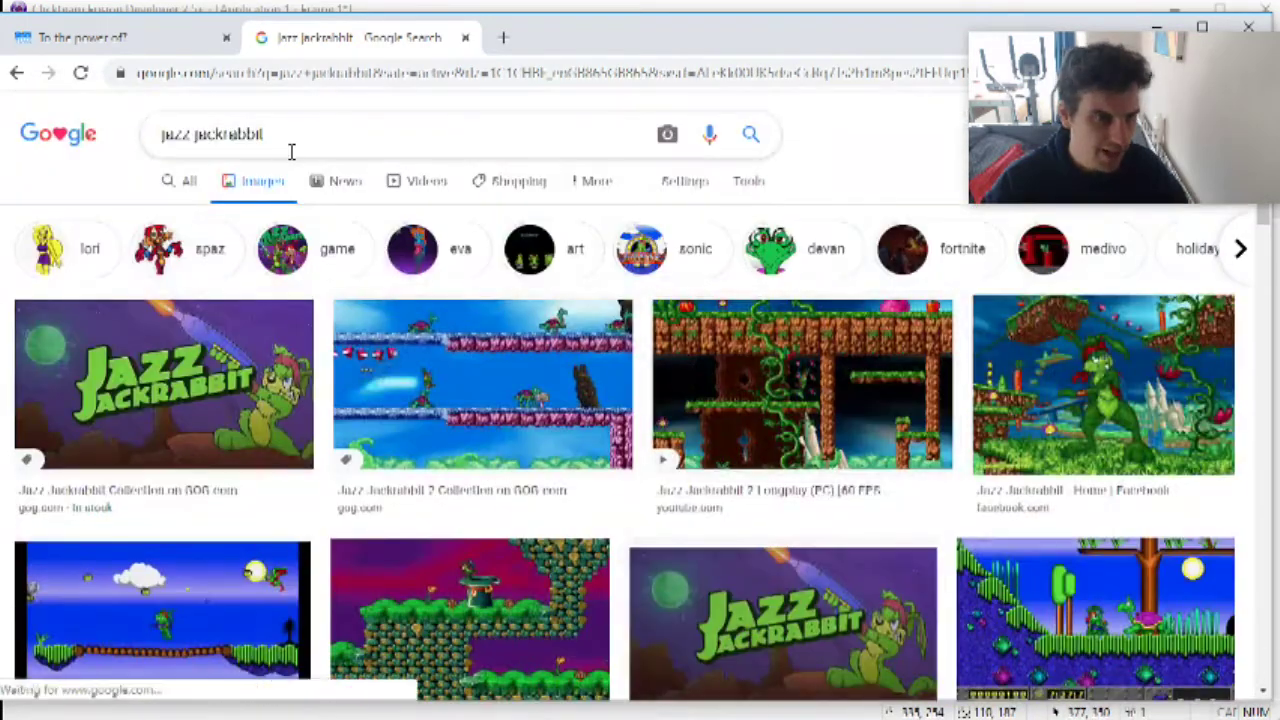
Step: Search Google Images for "bucky o hare" and browse the pictures of the green rabbit
left_click_drag(190, 134, 168, 134)
type("b")
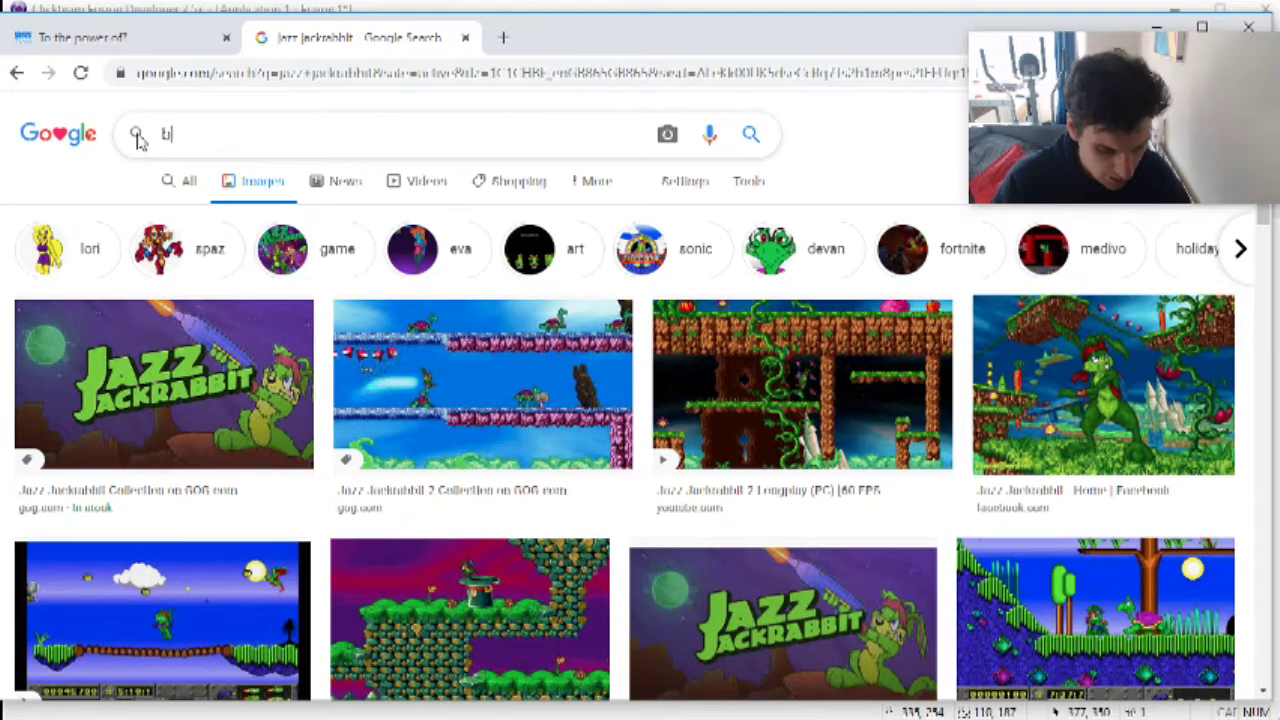
type("ucky o")
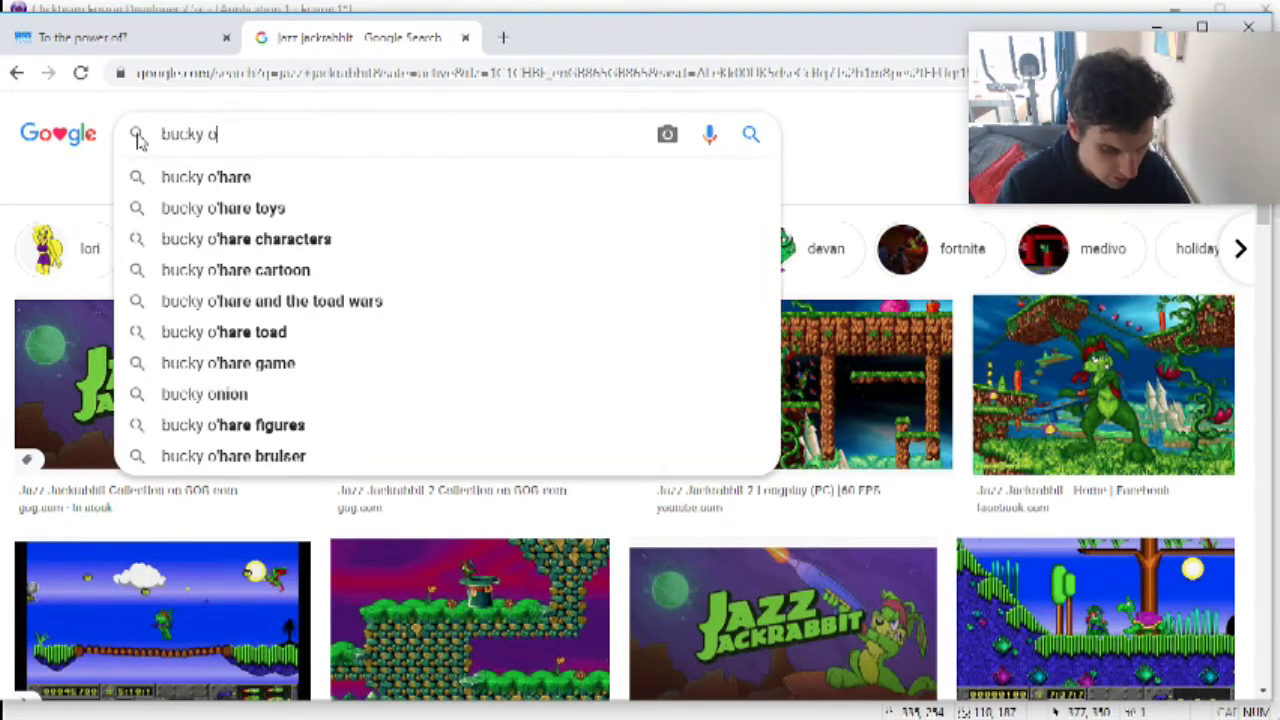
type(" hare")
key("Return")
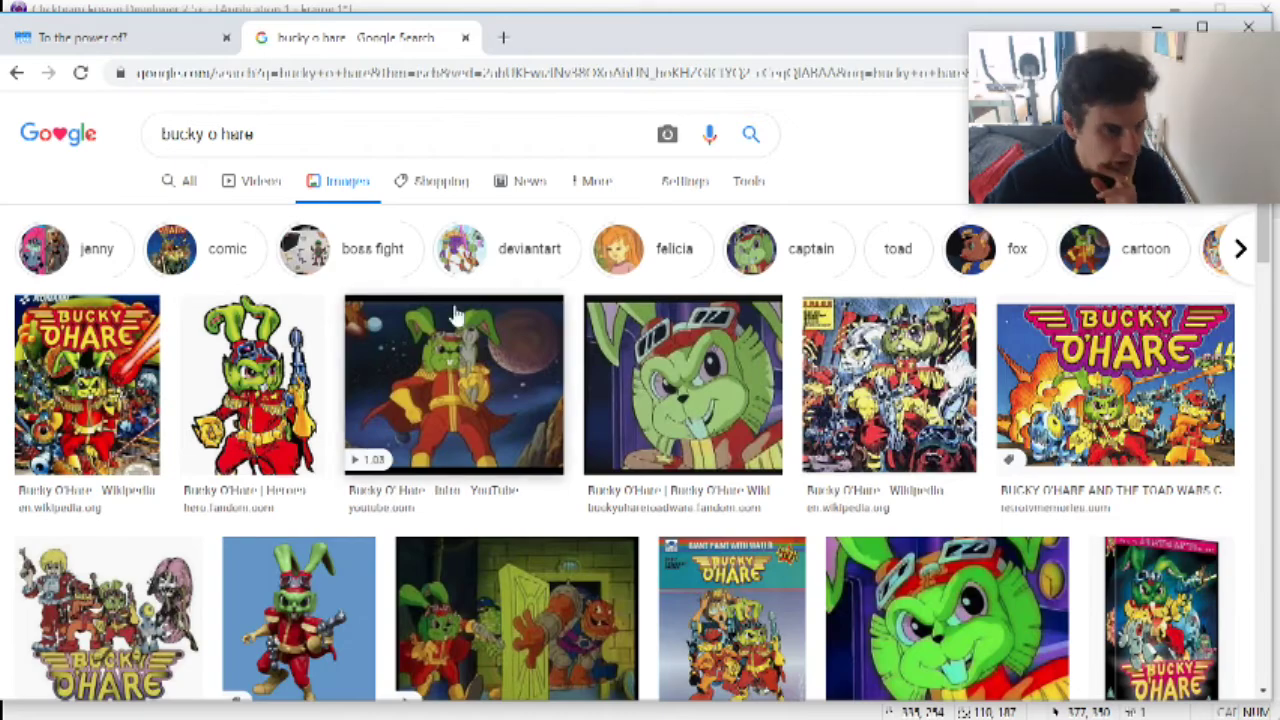
scroll(455, 316, "down", 4)
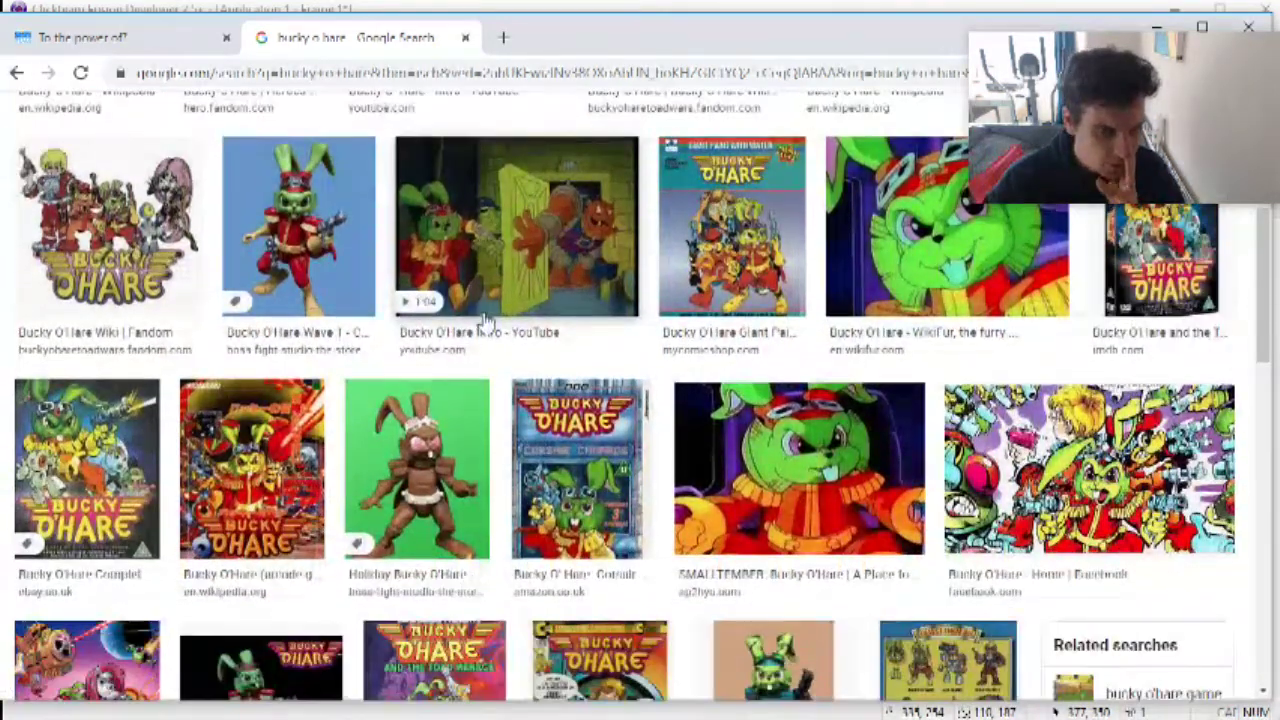
left_click(126, 40)
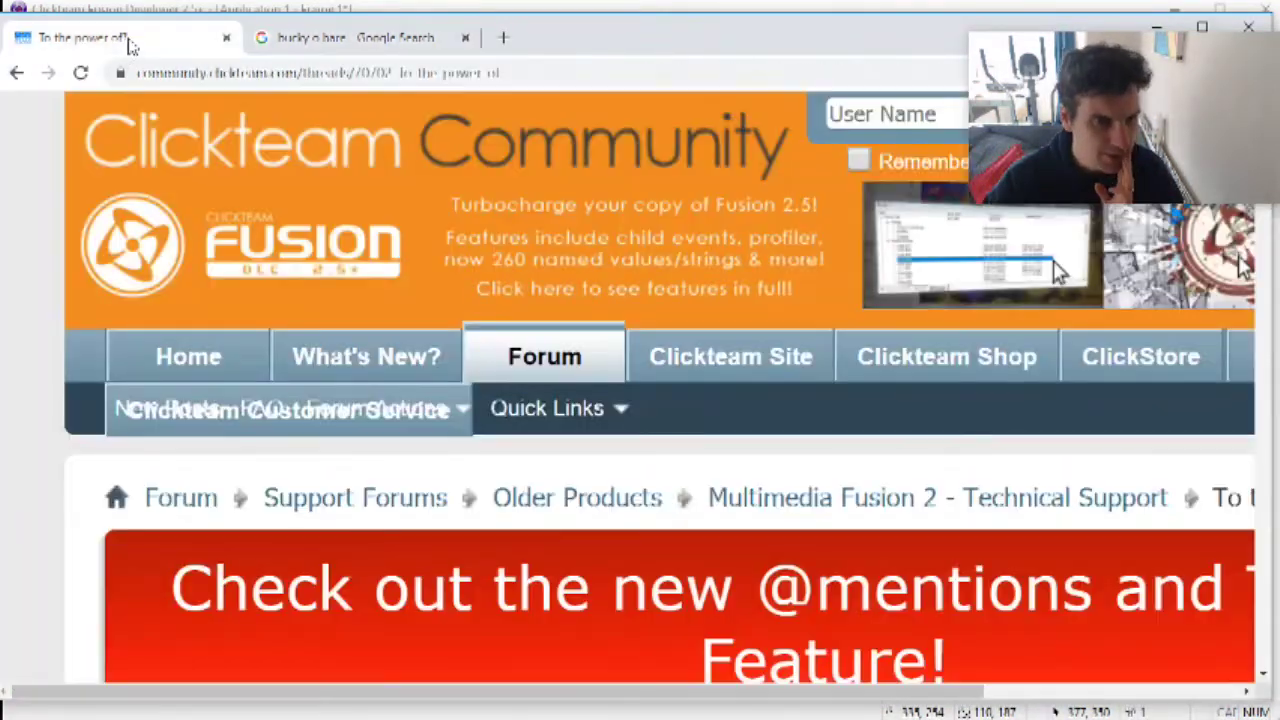
Step: Return to Clickteam Fusion and draw a short-sleeved shirt below the rabbit's head, filled with purple (RGB 123, 43, 127)
left_click(418, 6)
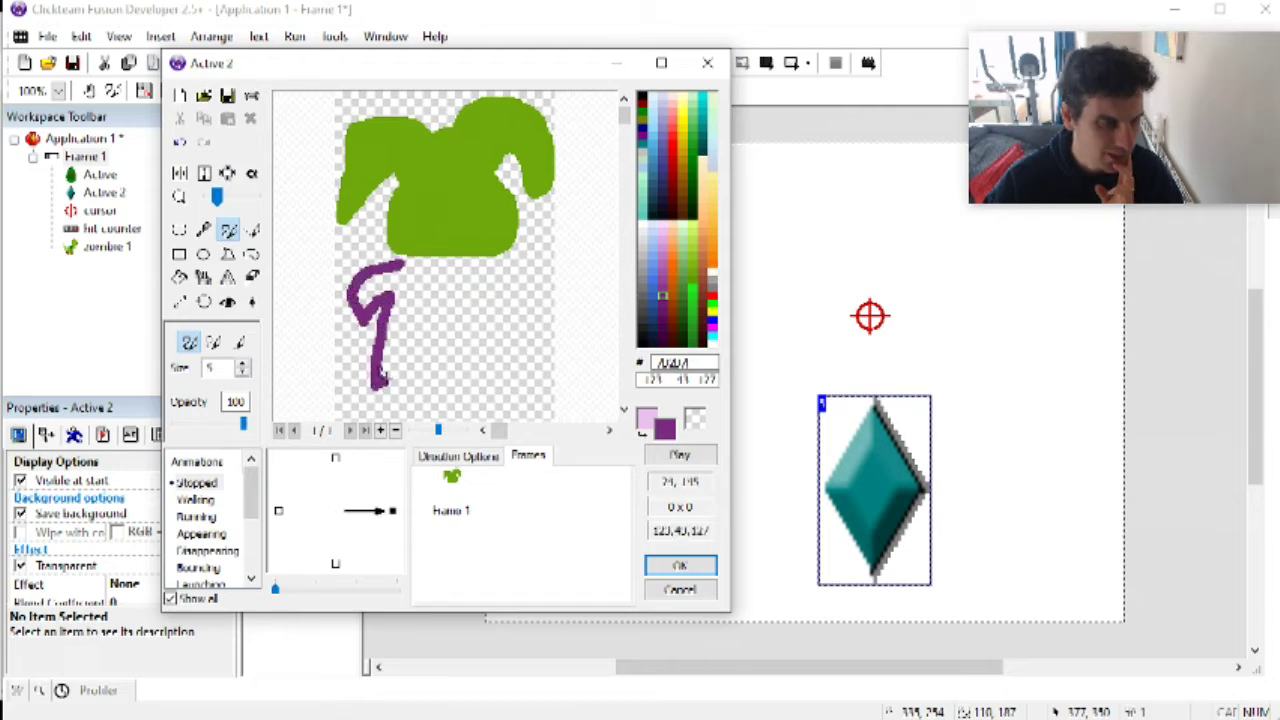
left_click_drag(378, 384, 533, 373)
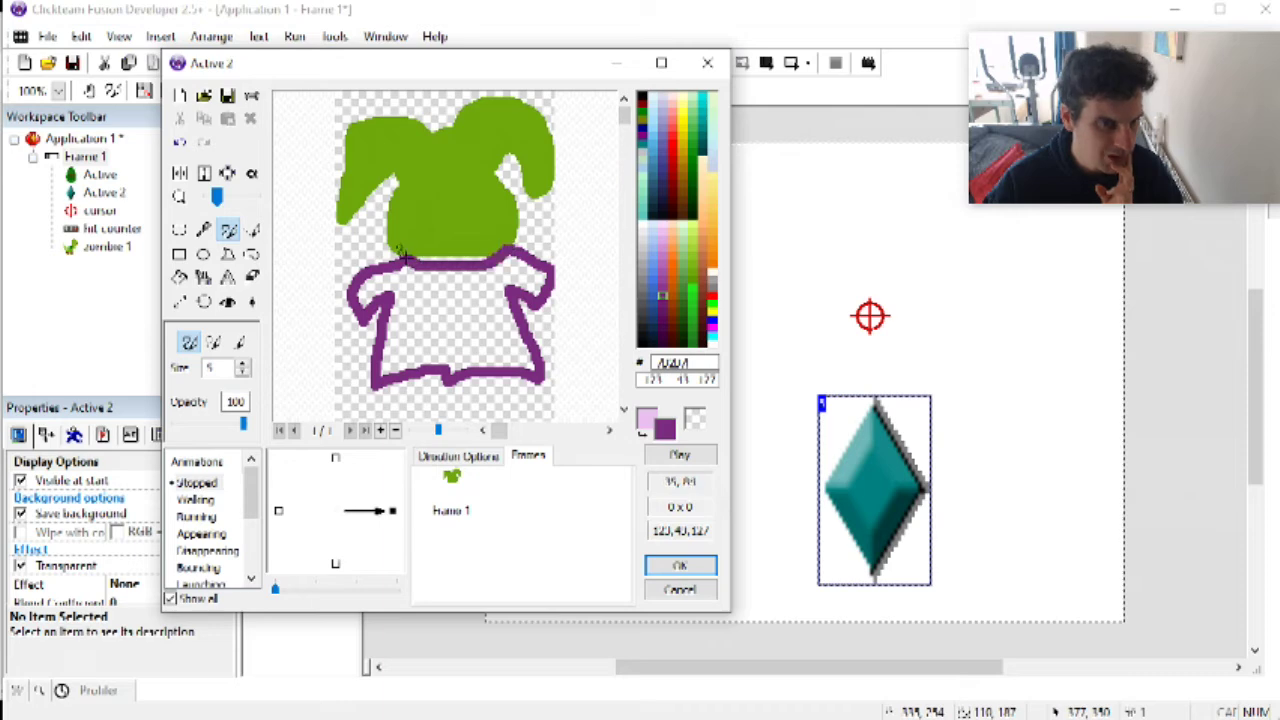
left_click(179, 277)
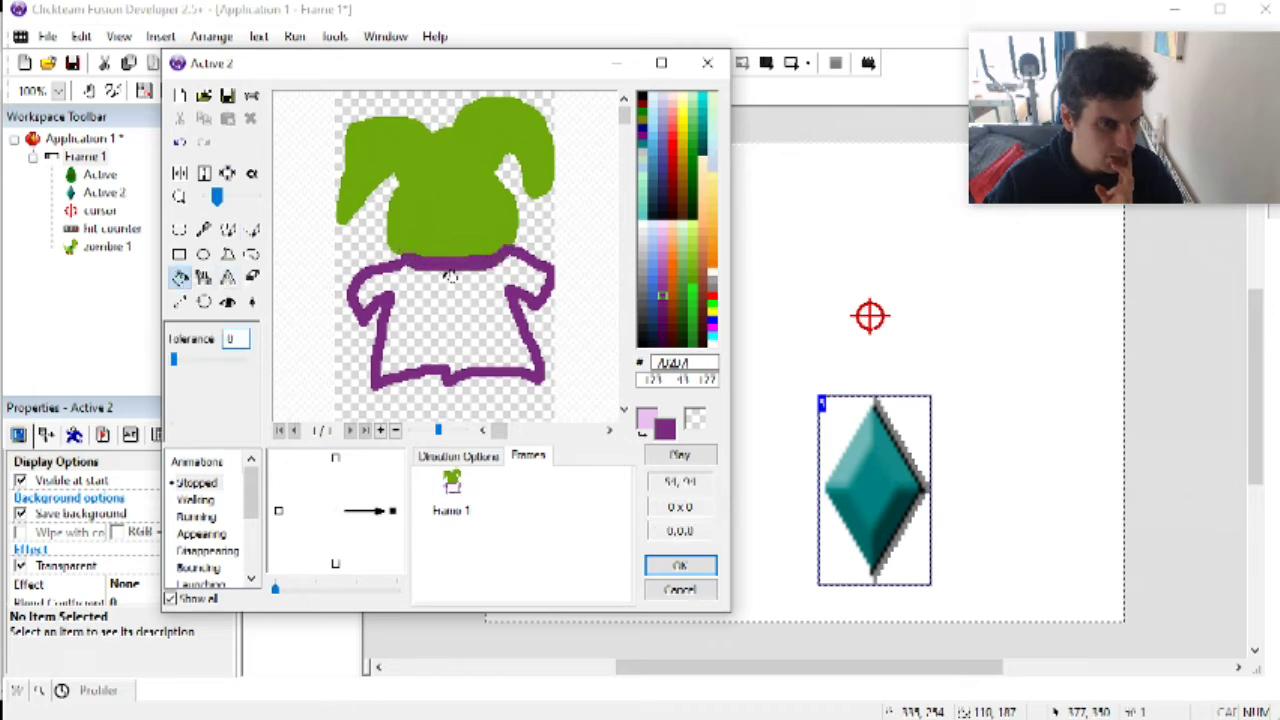
left_click(462, 285)
Step: Draw the rabbit's hands at the sleeves and two feet below the shirt, filled with the head's green (RGB 111, 167, 11)
left_click(228, 229)
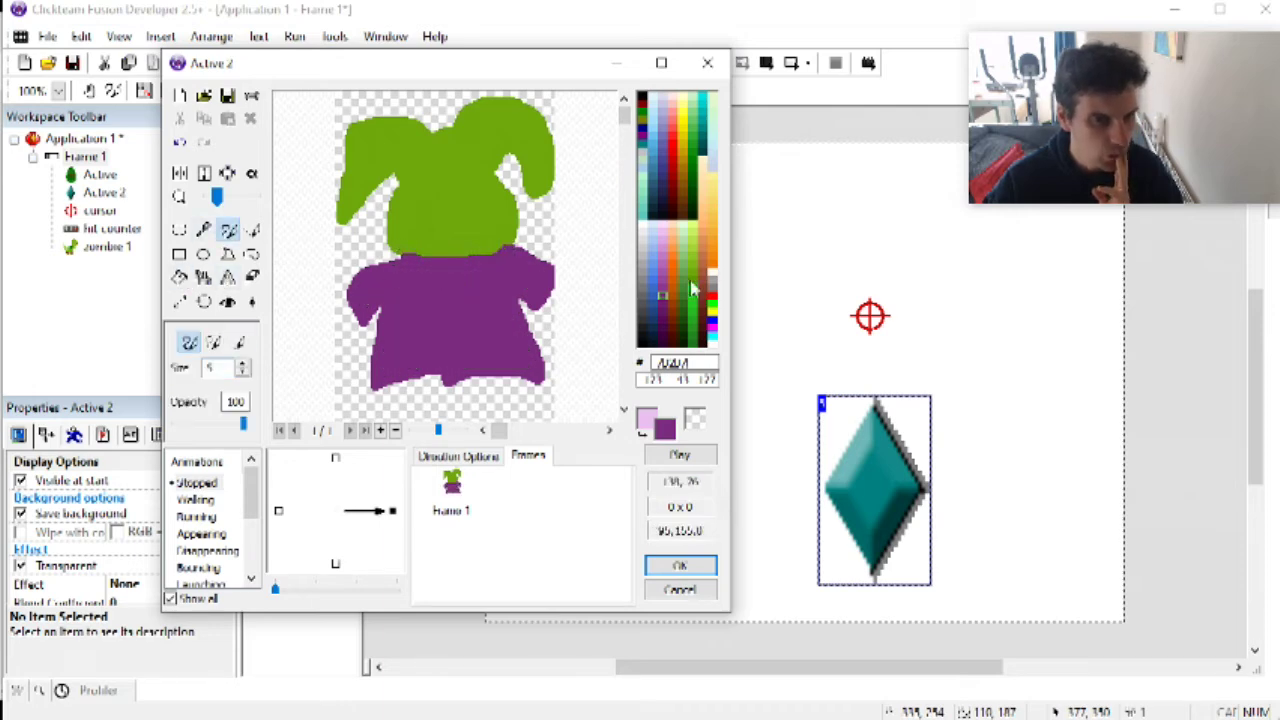
left_click(660, 293)
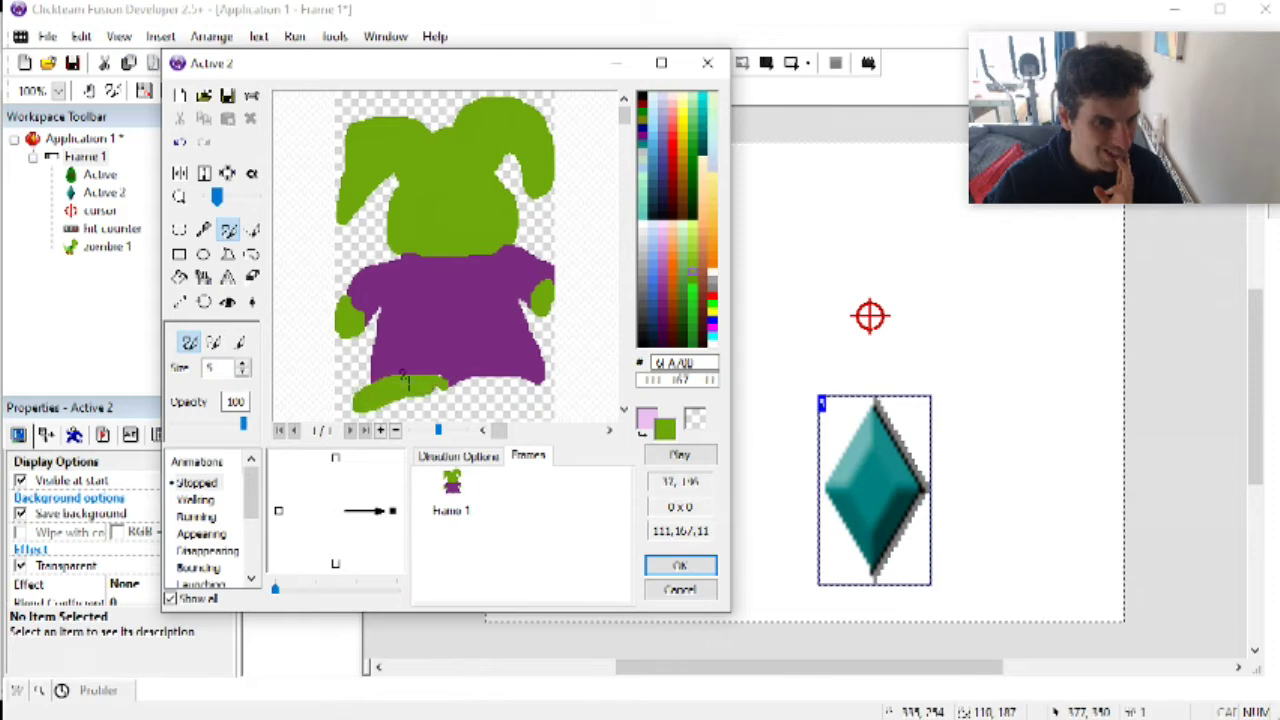
scroll(432, 390, "down", 1)
left_click_drag(432, 390, 447, 400)
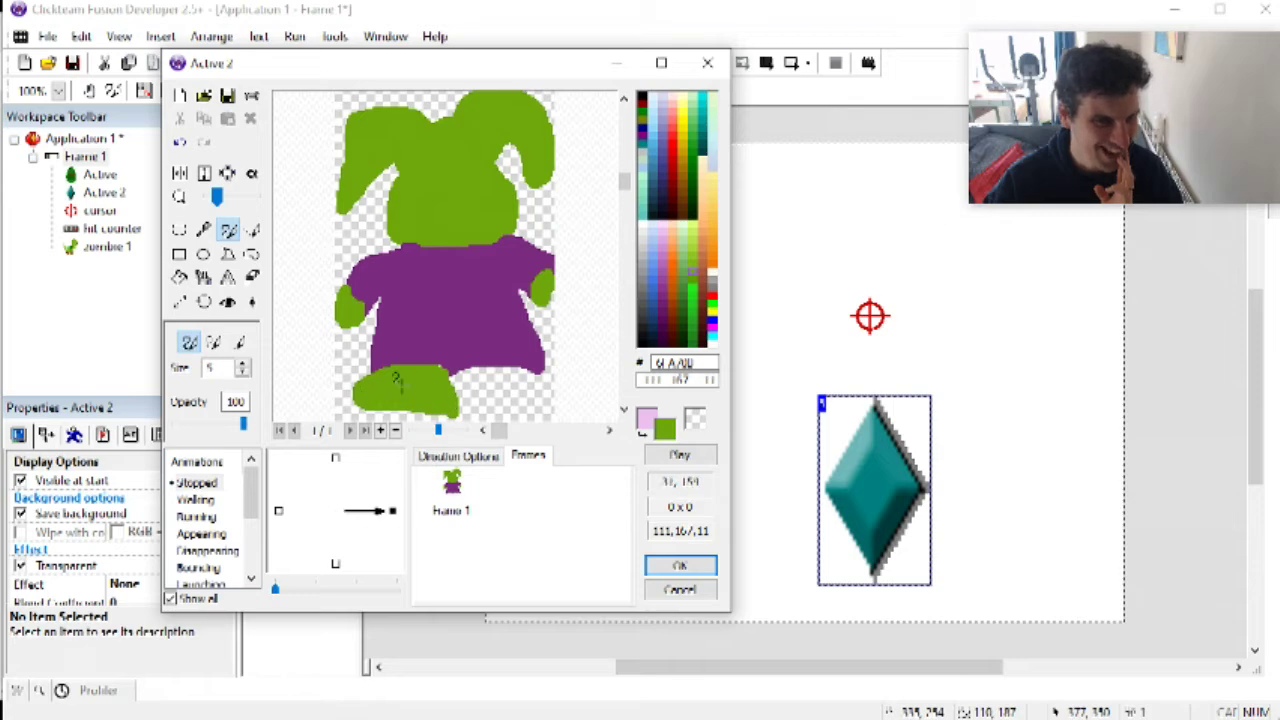
left_click_drag(464, 377, 494, 359)
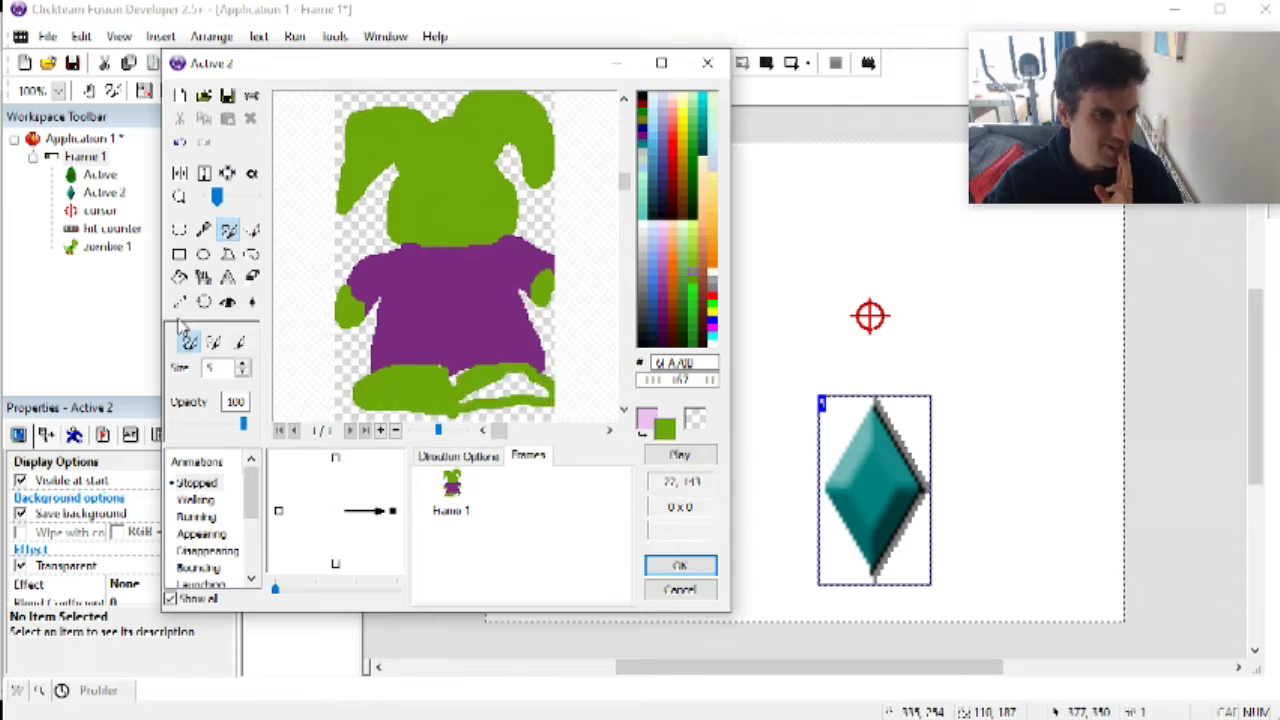
left_click(179, 277)
left_click(505, 385)
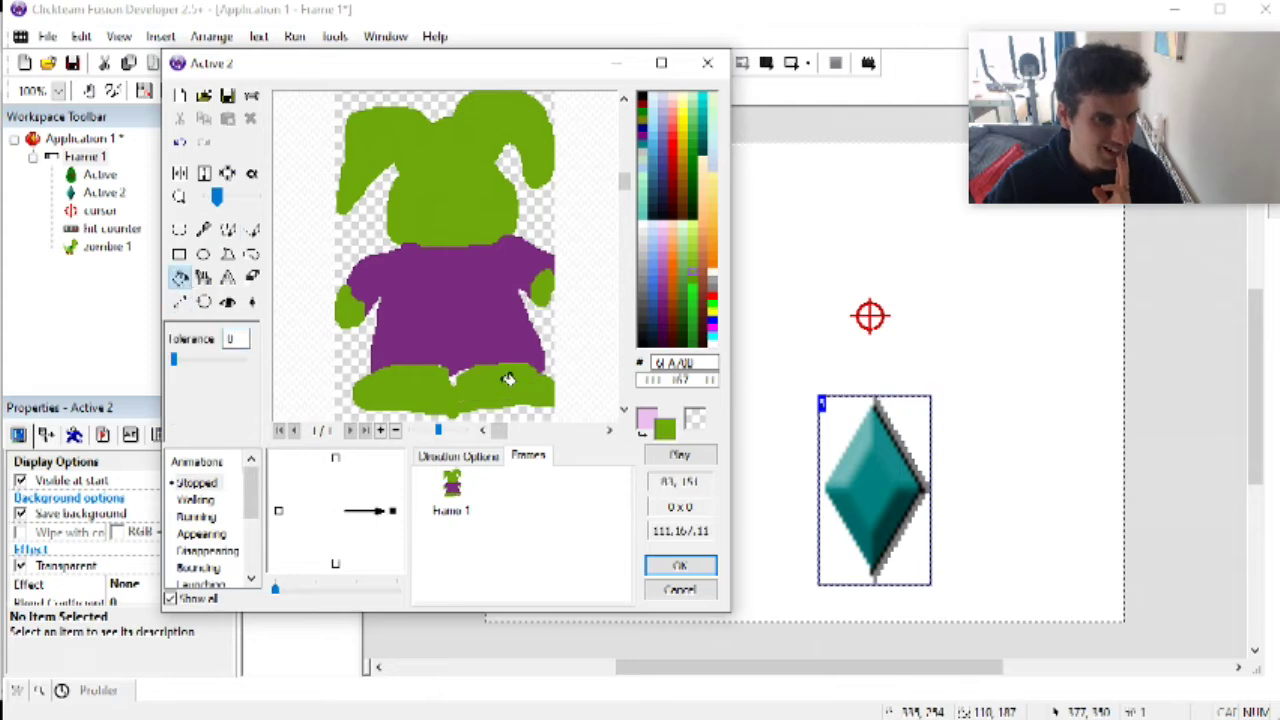
Step: Draw white toenails on the rabbit's feet and green patches (RGB 111, 167, 11) across its purple shirt
left_click(228, 229)
left_click(712, 355)
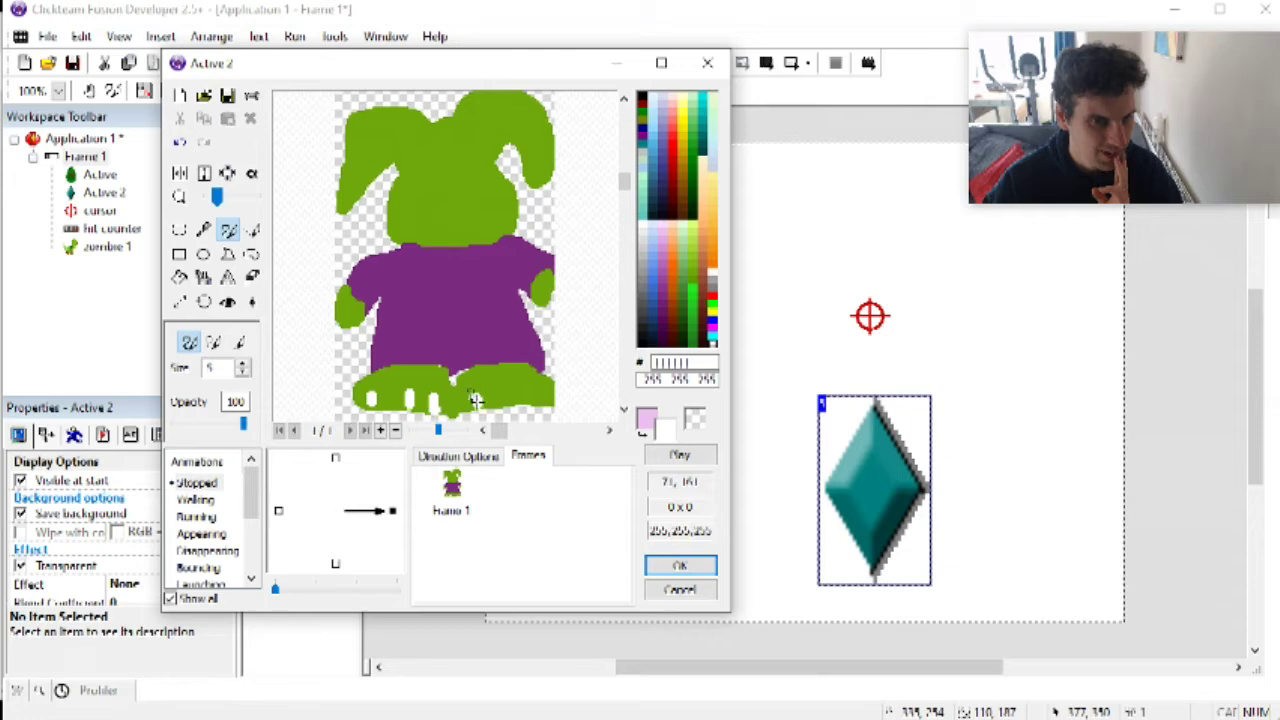
left_click(697, 283)
left_click(470, 290)
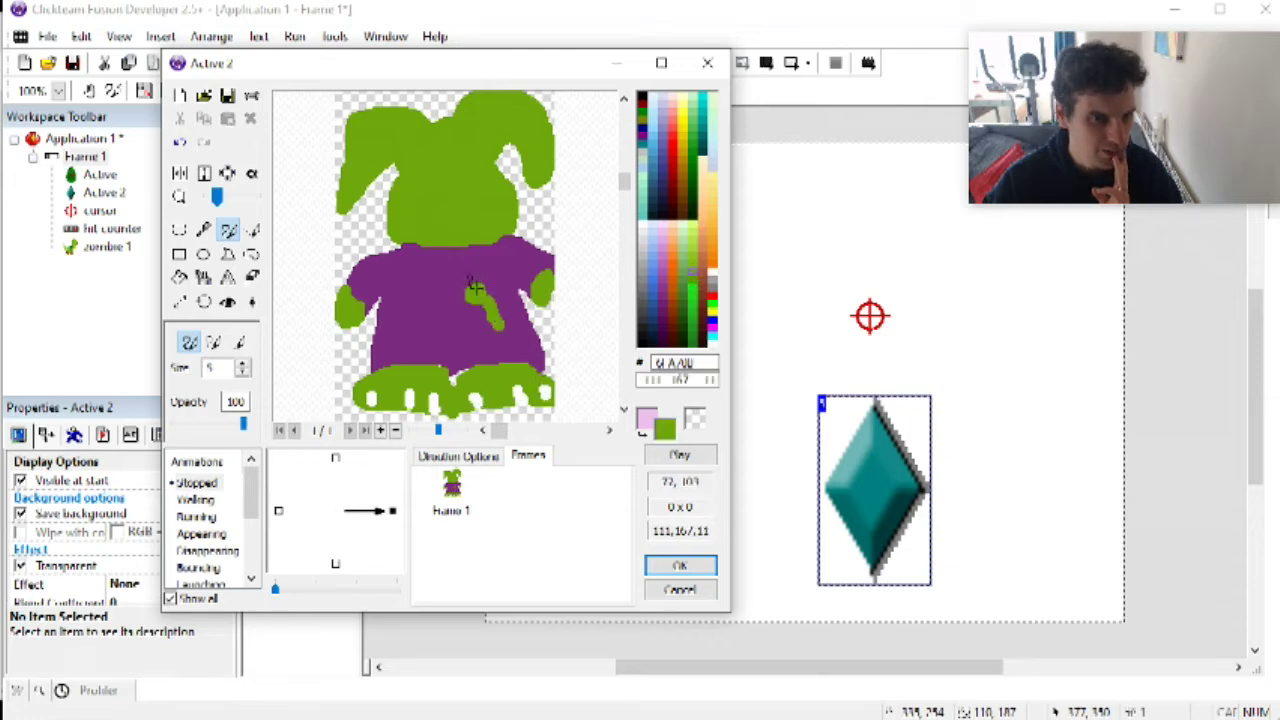
left_click(410, 312)
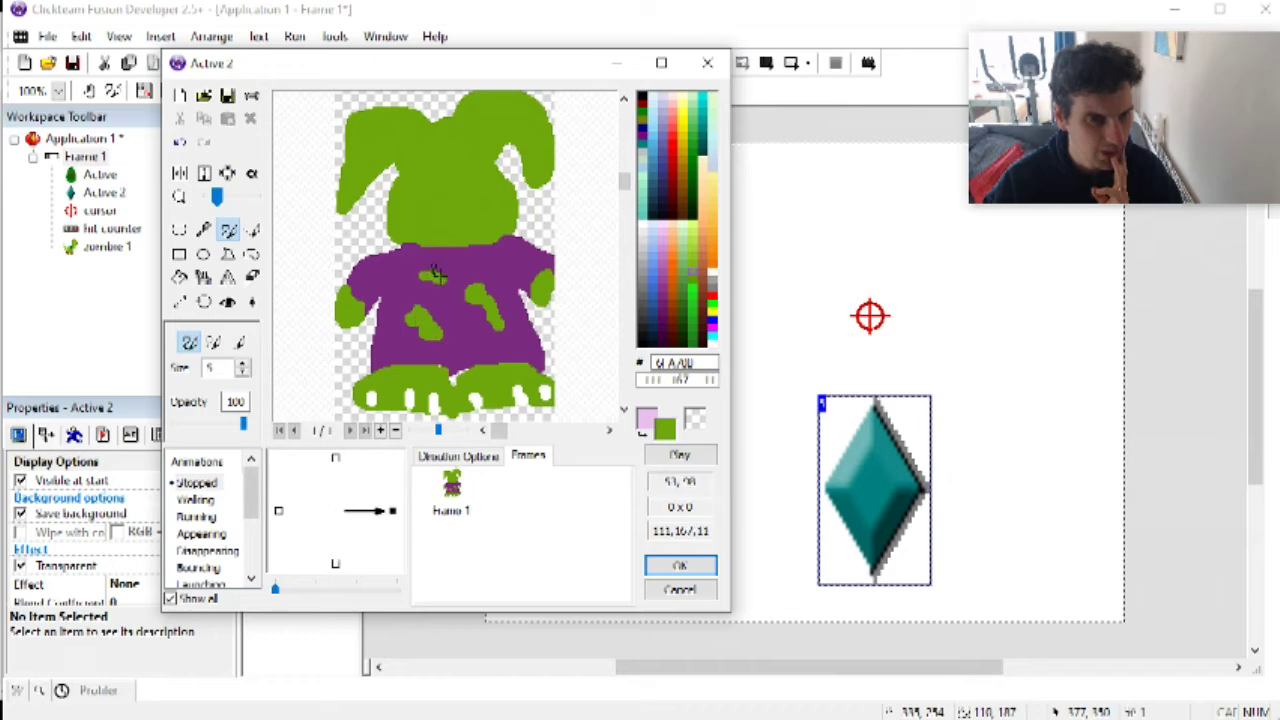
Step: Draw a black nose and two black eye dots on the rabbit's face, and pick the next detail colour
left_click(643, 99)
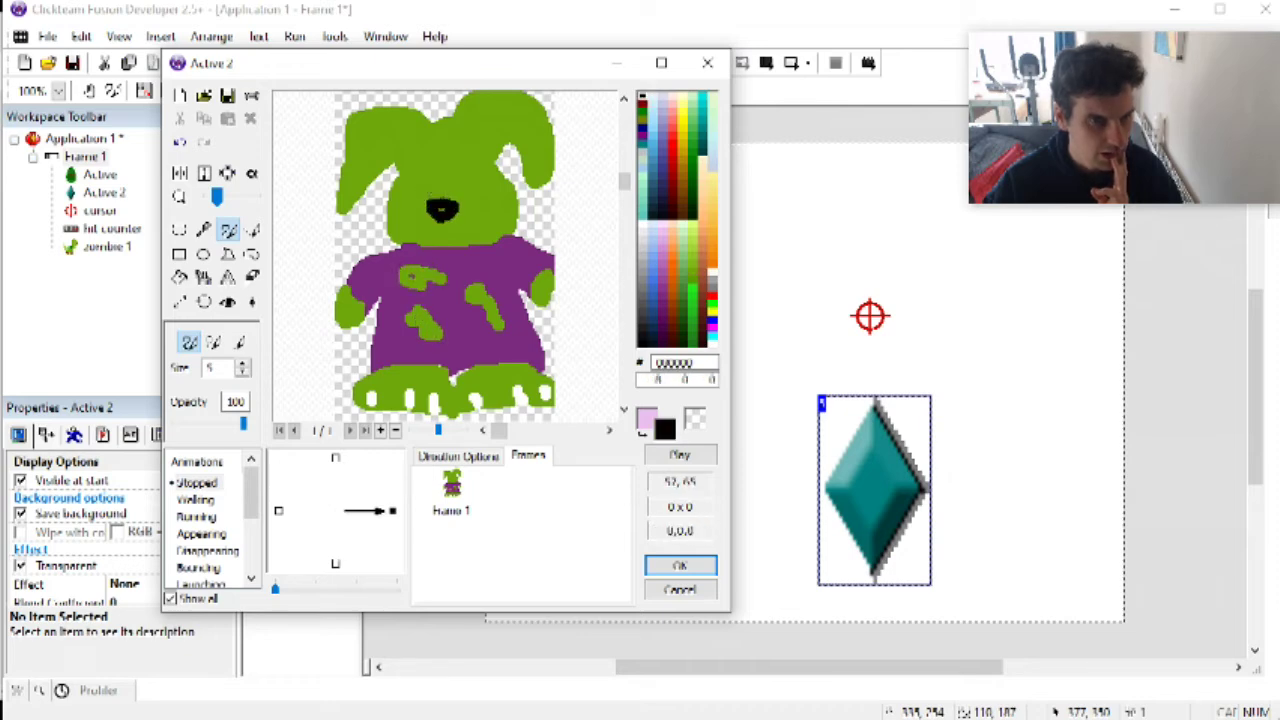
left_click(428, 185)
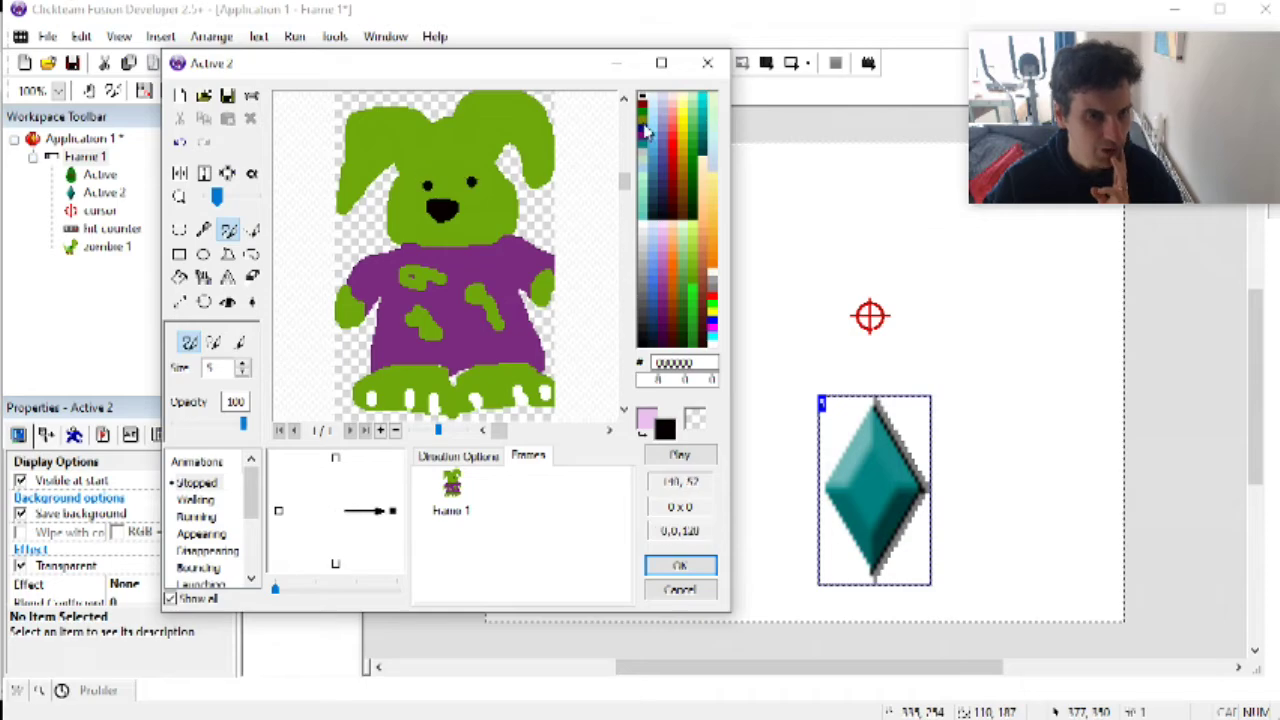
left_click(713, 275)
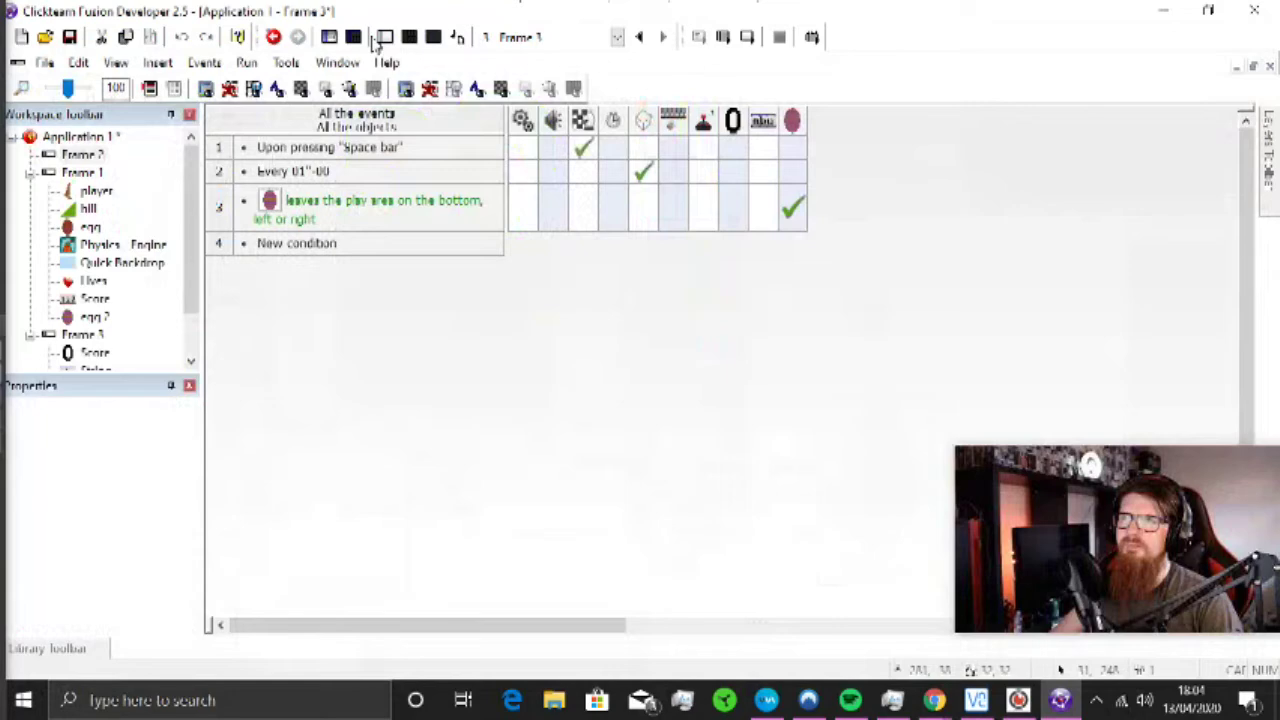
Step: Run Frame 3 of the egg-catching game to check the score screen, and close the test
left_click(380, 40)
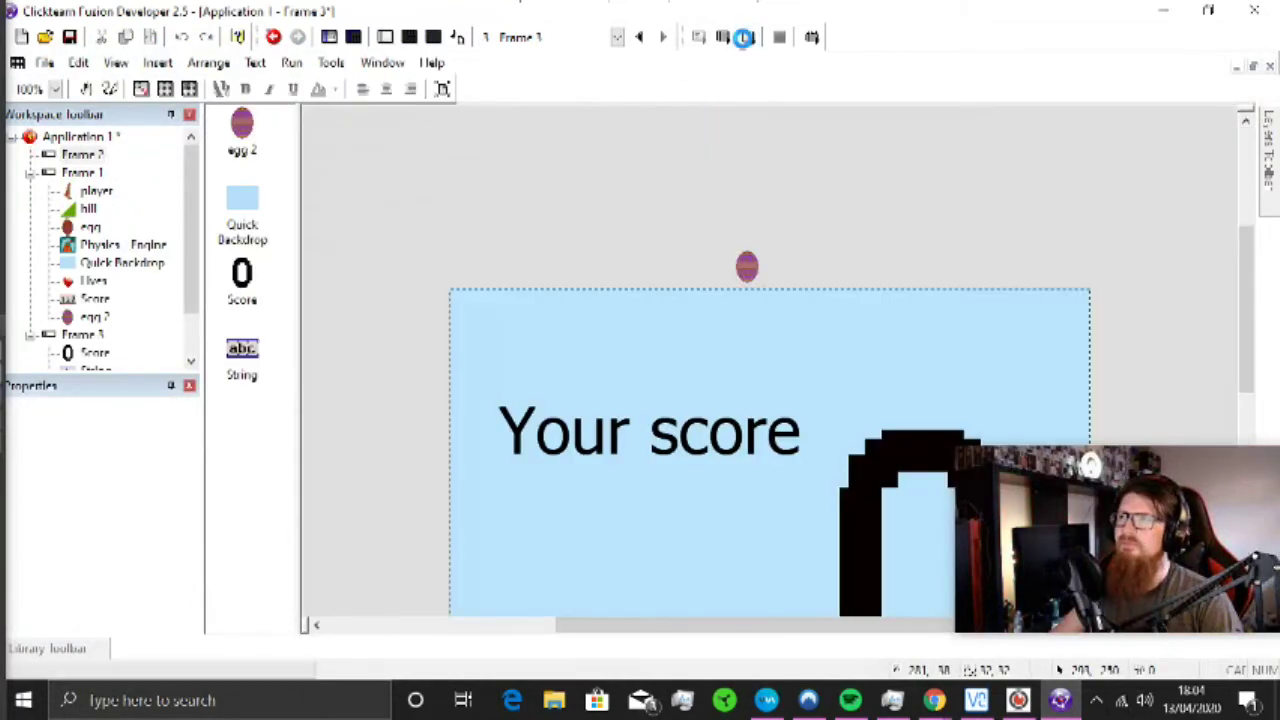
left_click(743, 37)
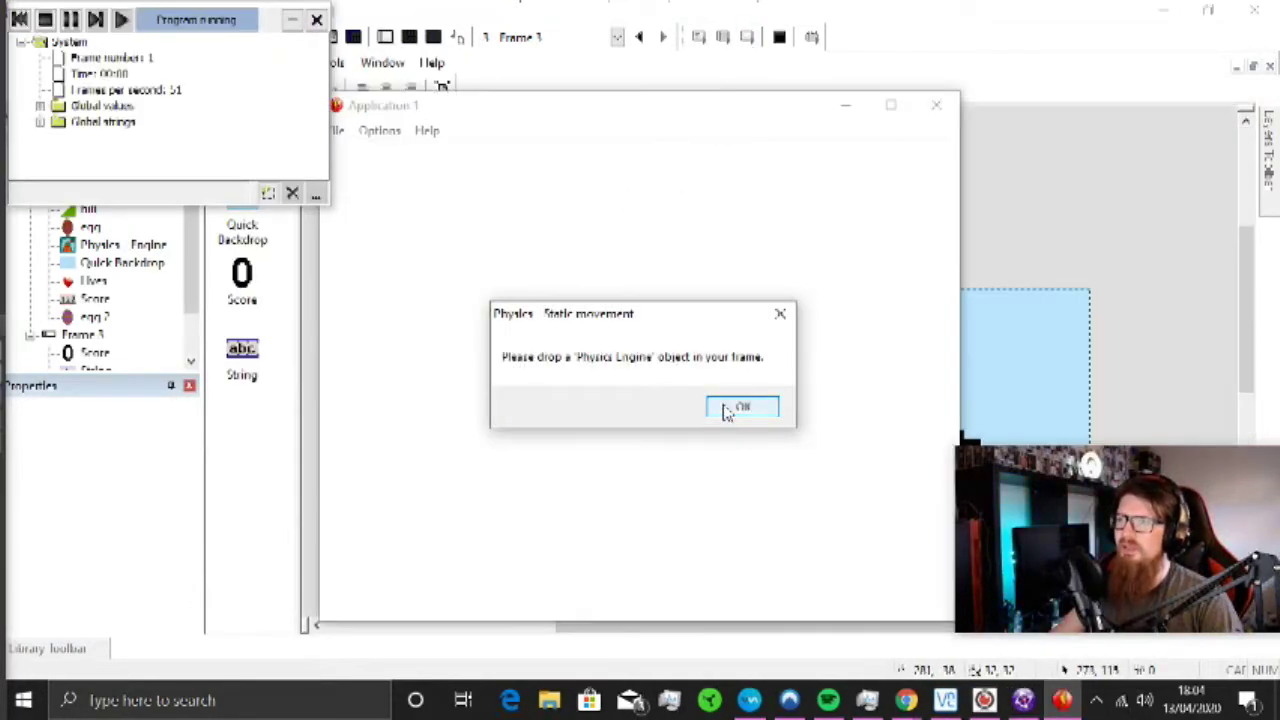
left_click(740, 409)
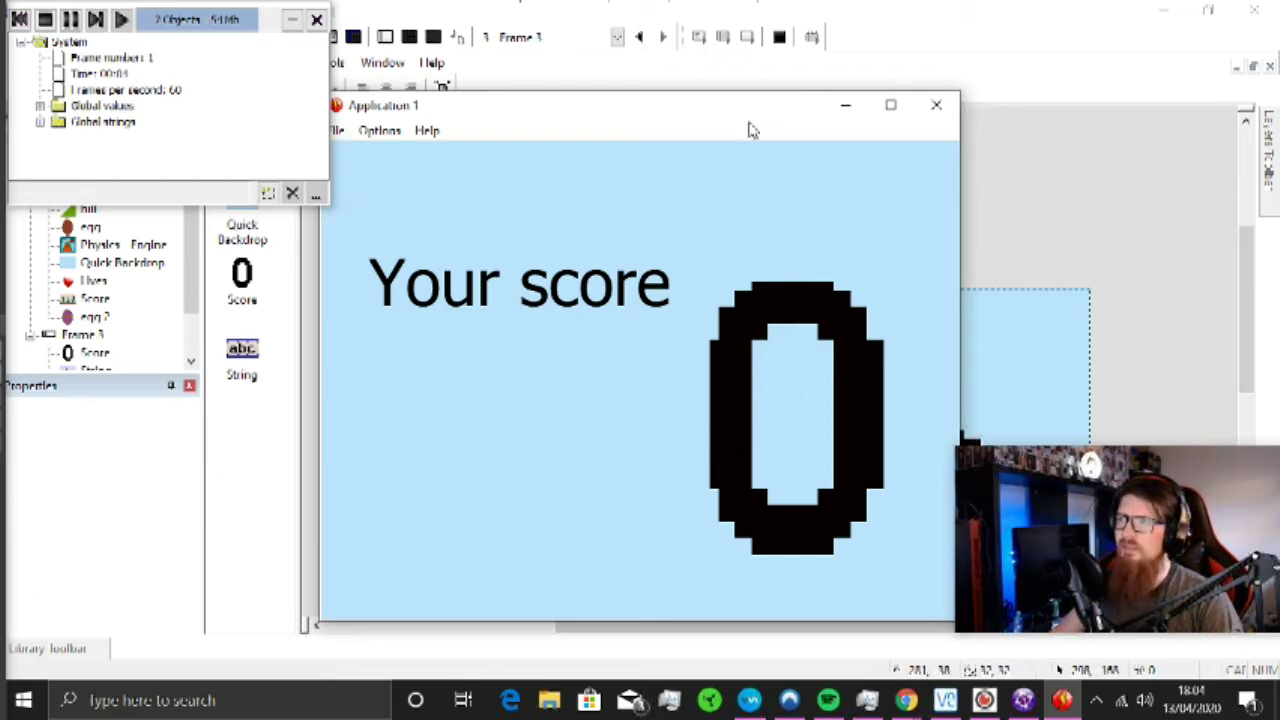
left_click_drag(746, 108, 775, 106)
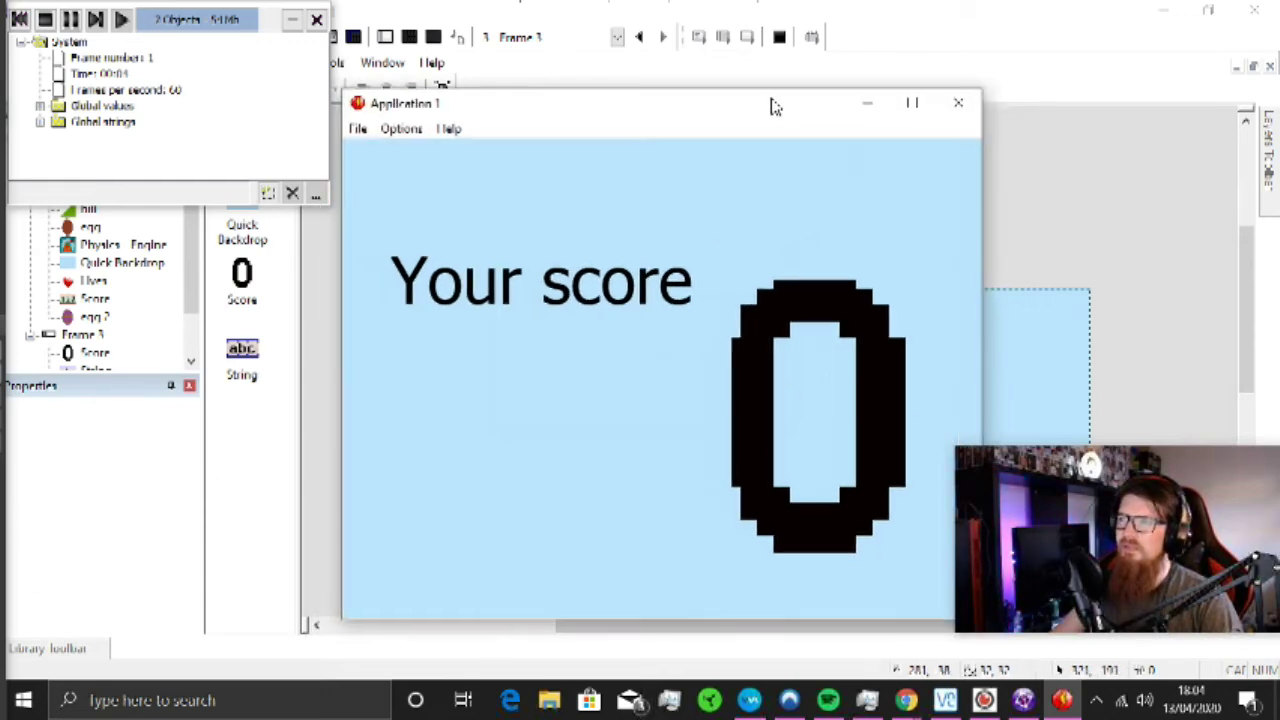
left_click(958, 103)
Step: Review Frame 3's events and set the every-second Create Object action's position to X 302, Y 8
left_click(409, 37)
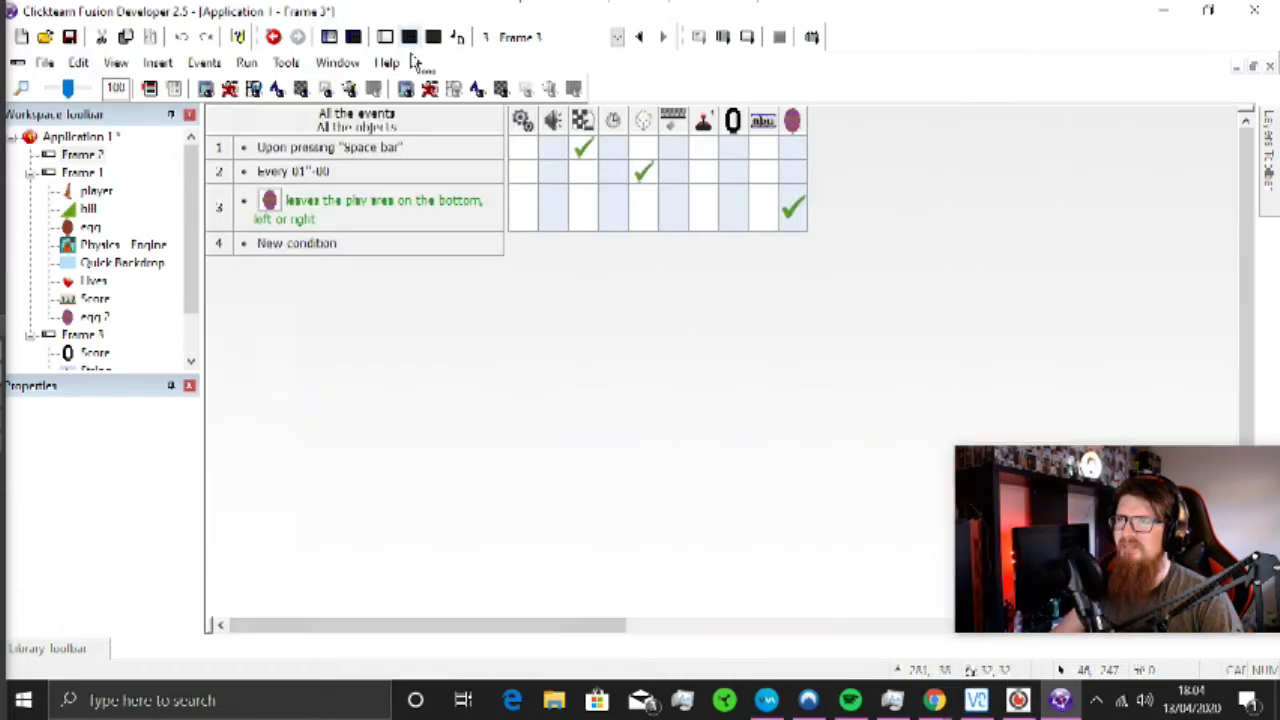
mouse_move(650, 178)
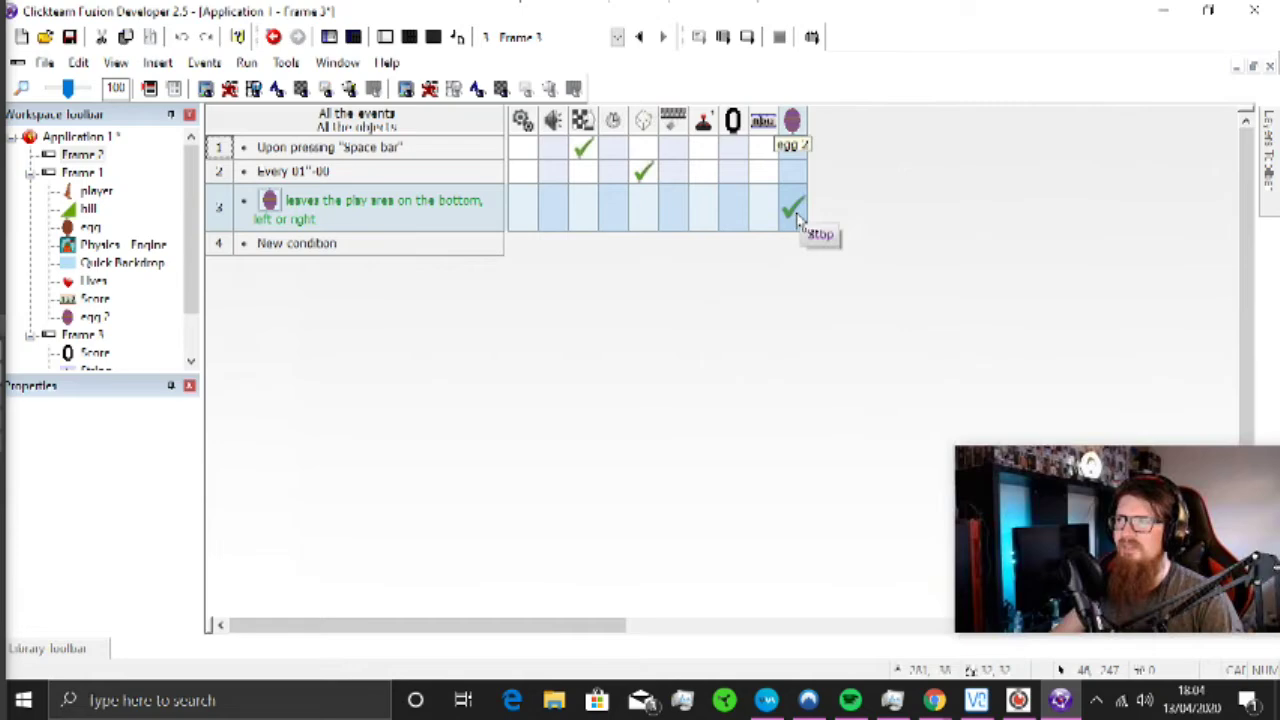
left_click(385, 38)
left_click(433, 37)
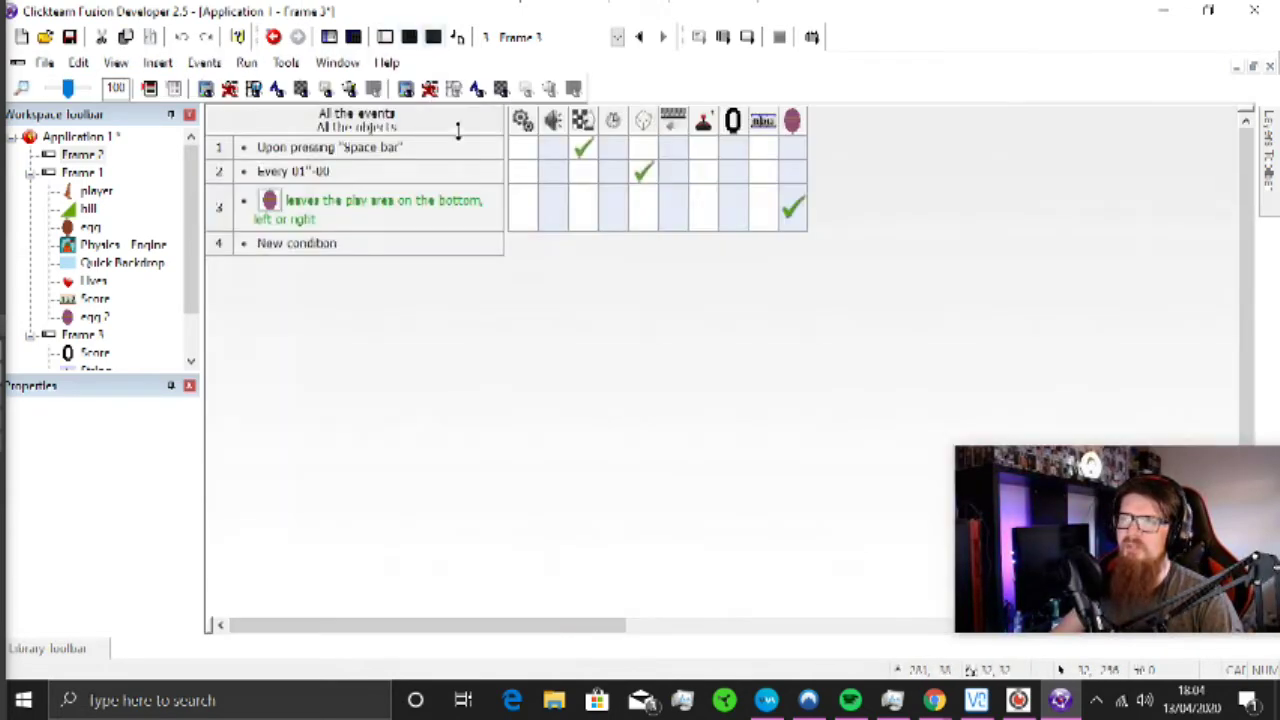
double_click(645, 170)
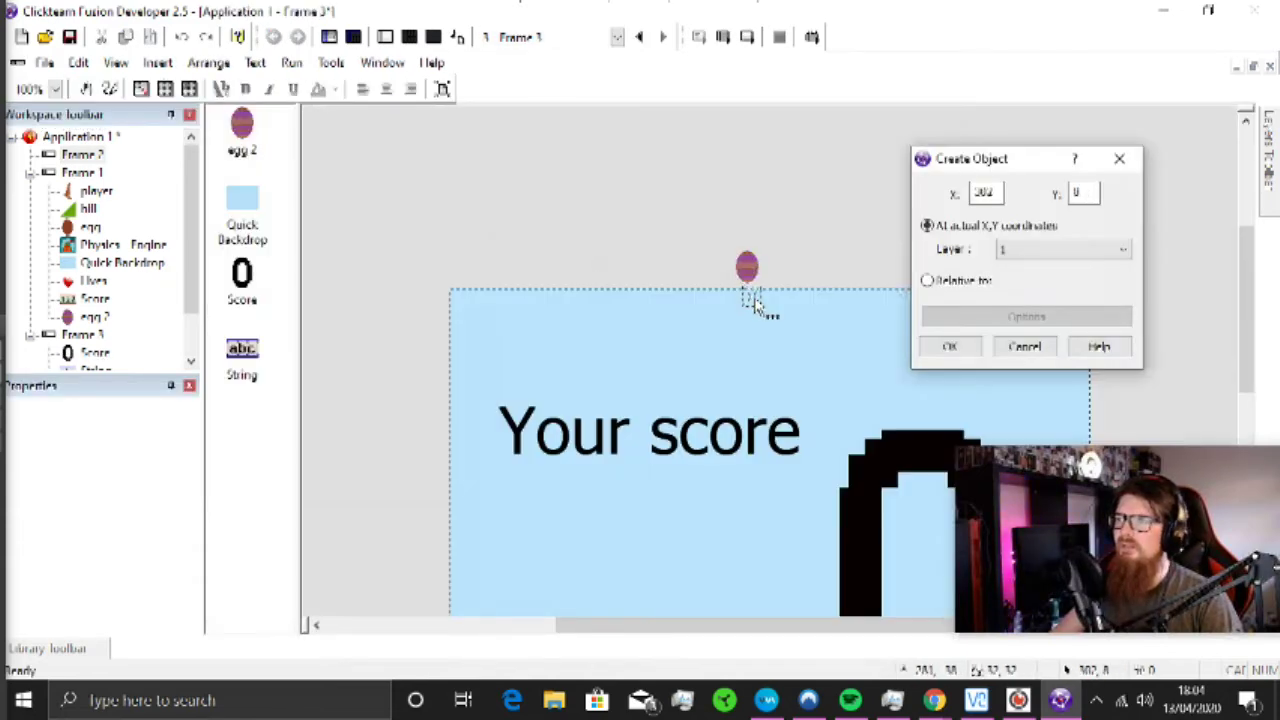
left_click(949, 346)
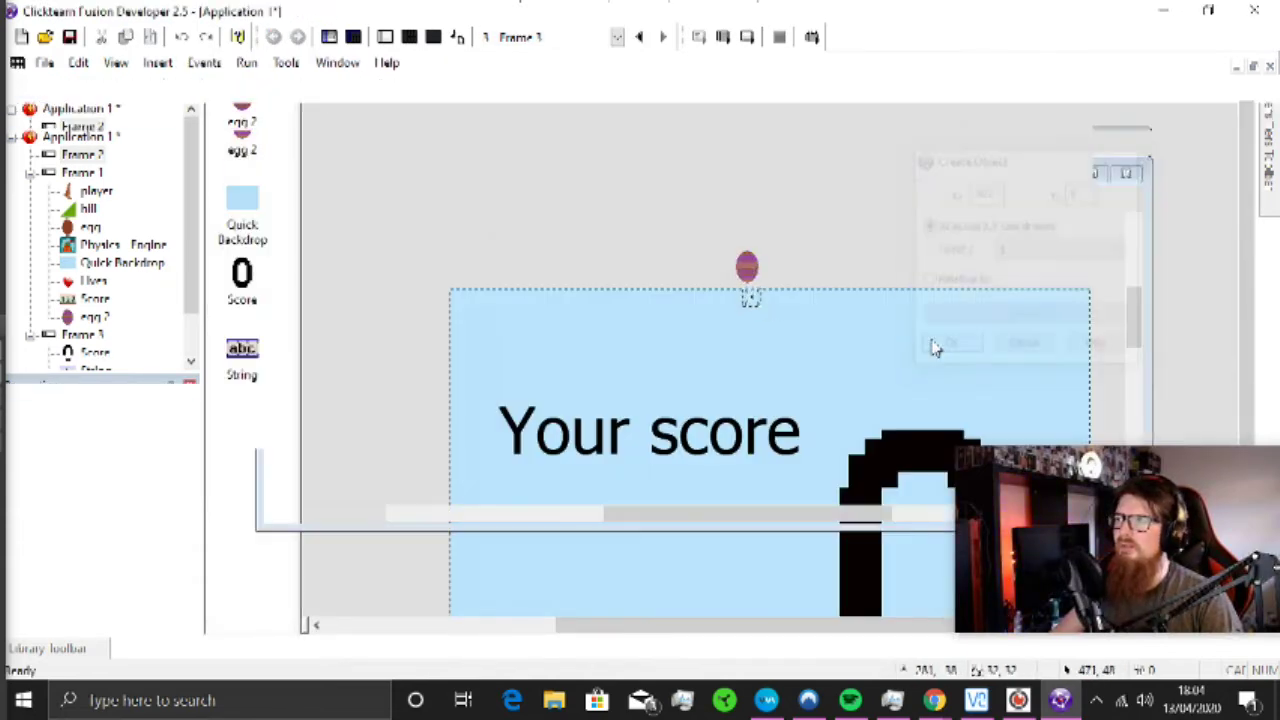
Step: Test-run Frame 3 again with the updated egg creation position
left_click(385, 38)
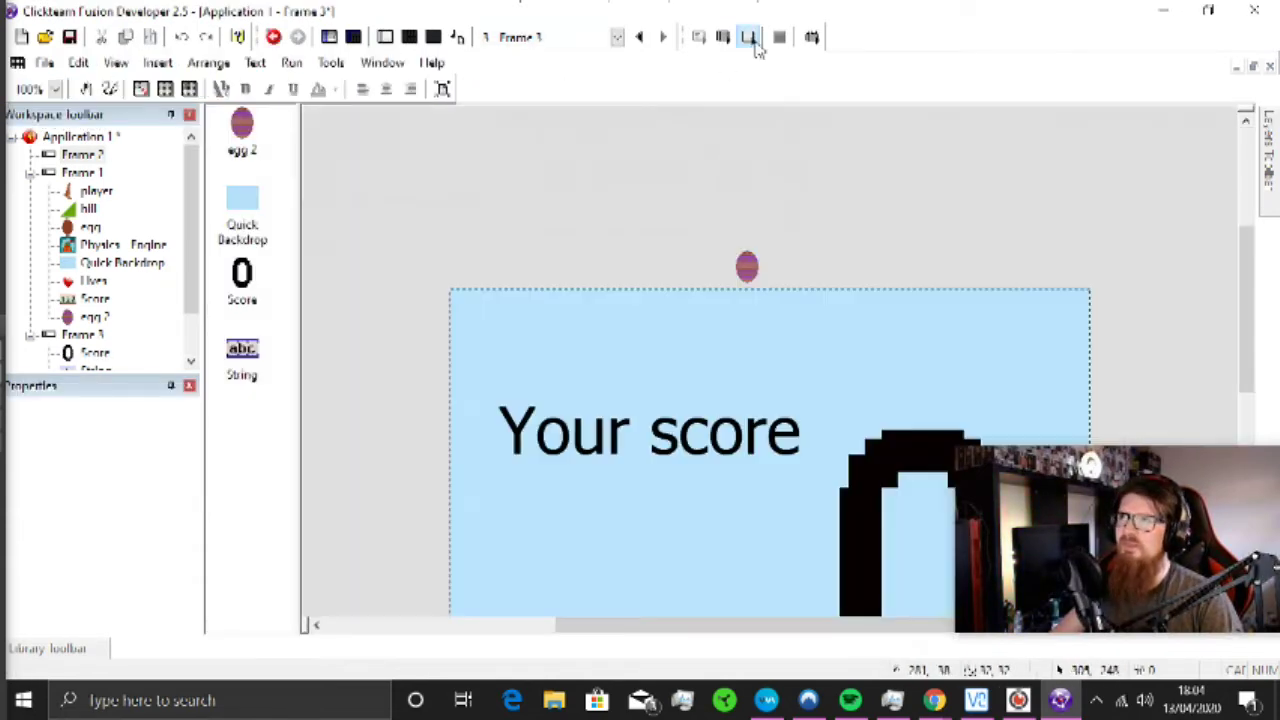
left_click(752, 42)
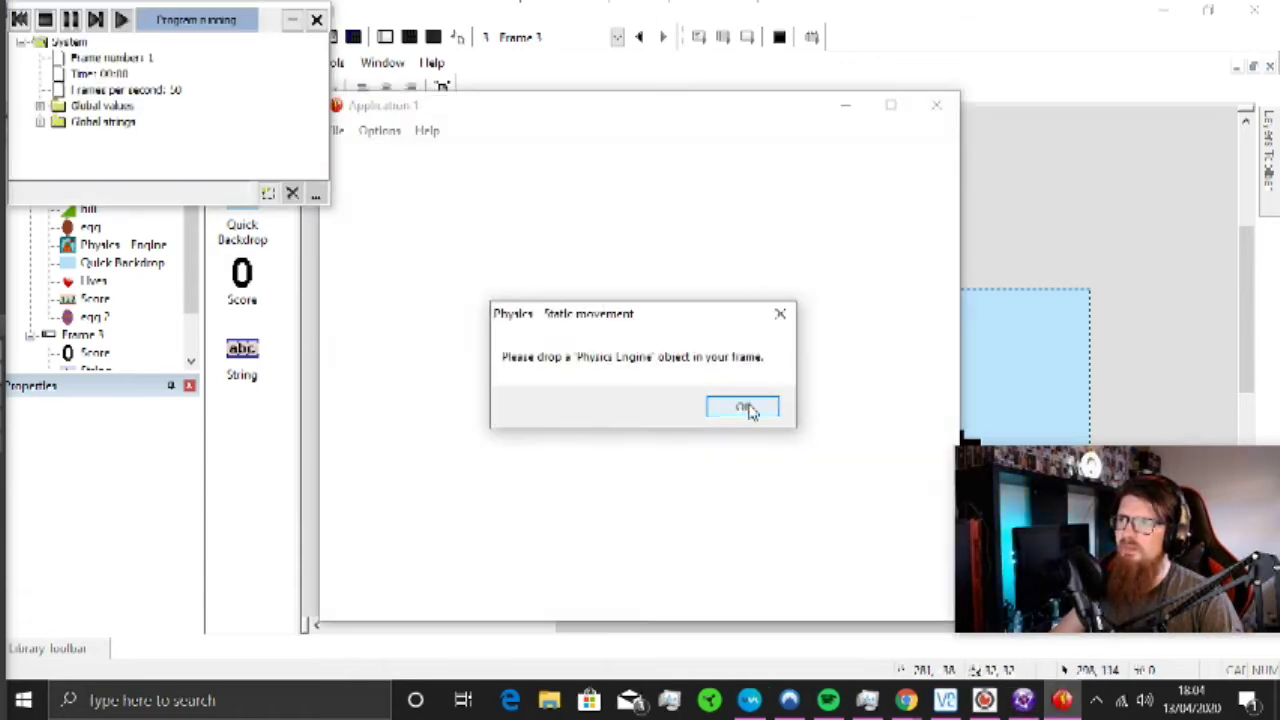
left_click(745, 408)
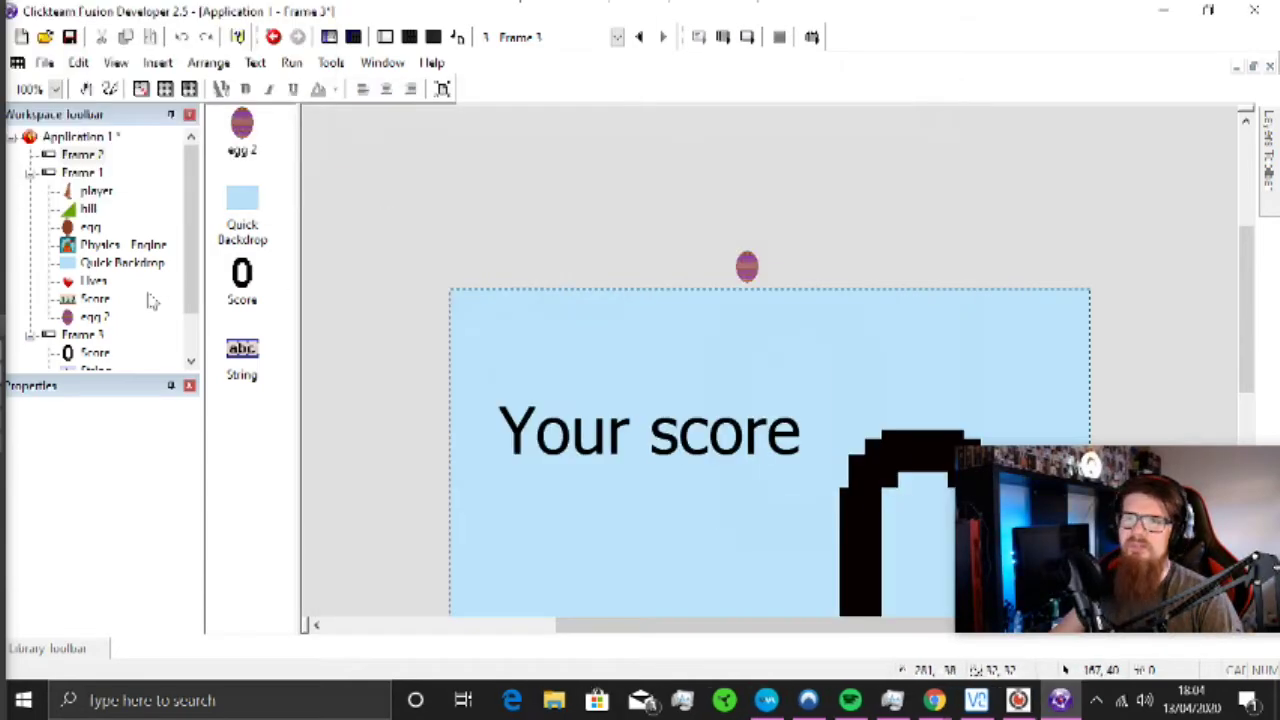
Step: Add the Physics - Engine object to Frame 3 outside the play area and test the falling eggs
left_click_drag(120, 244, 367, 396)
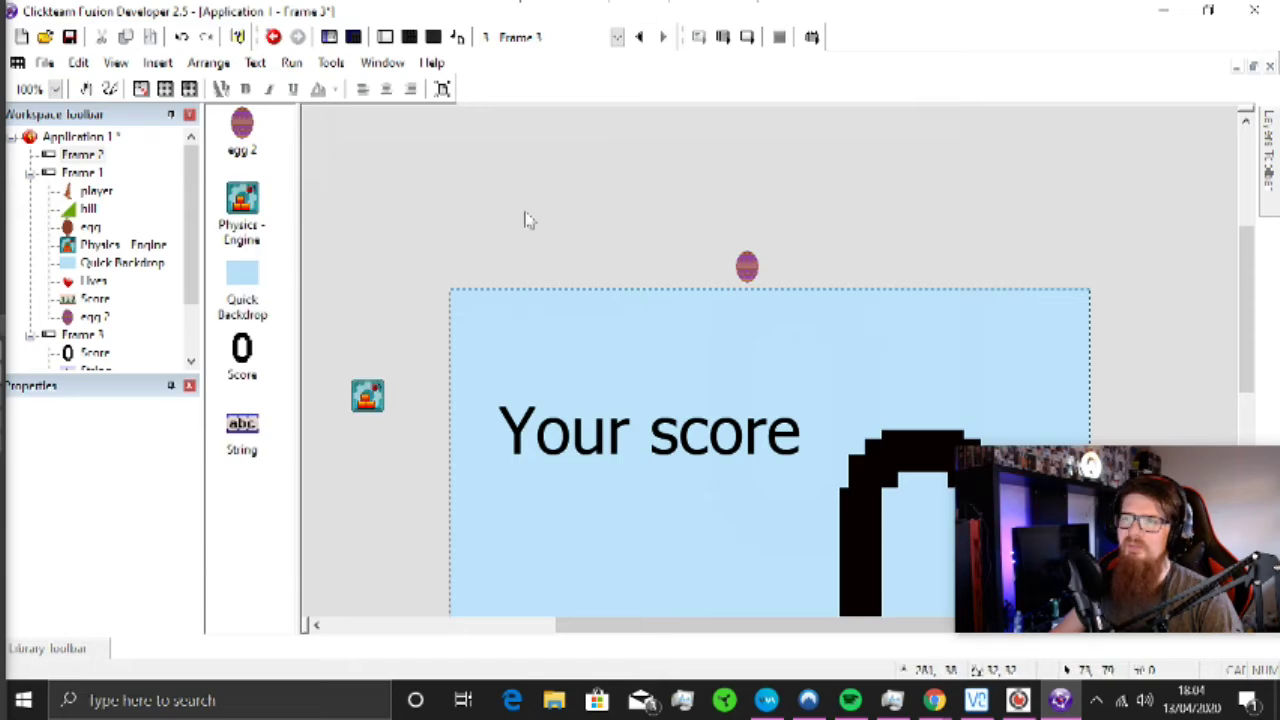
left_click(690, 42)
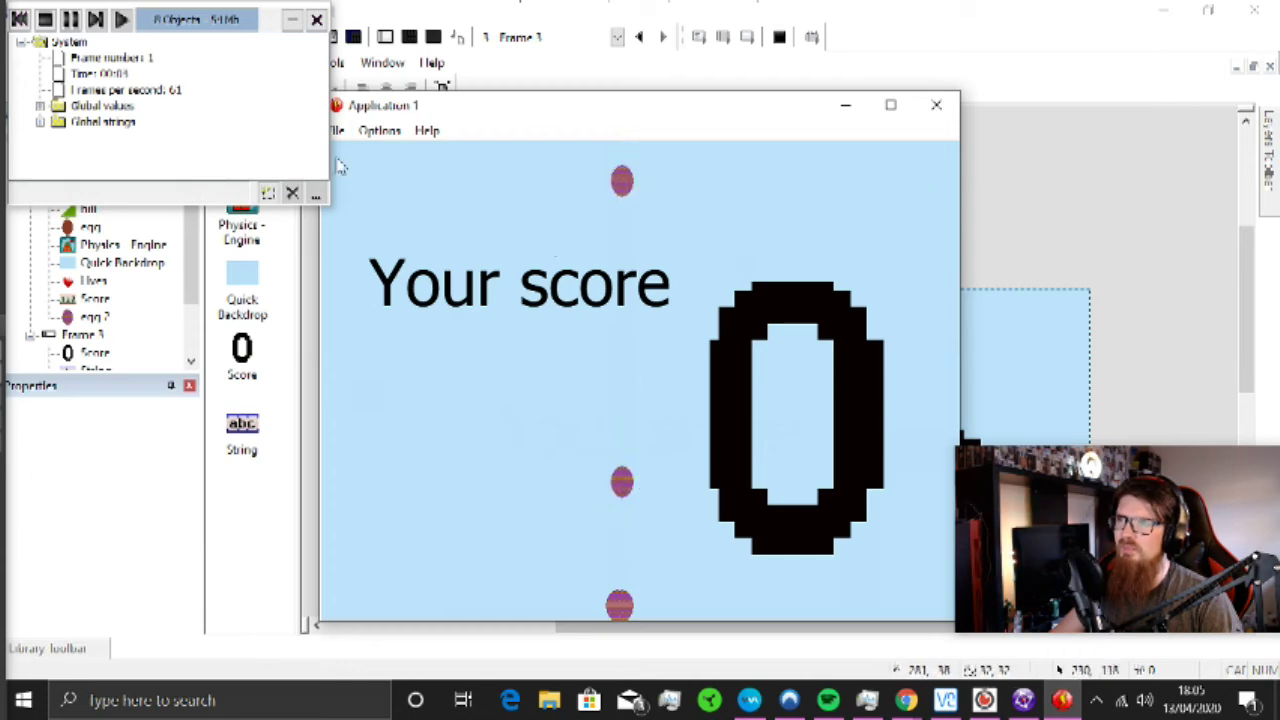
left_click(936, 105)
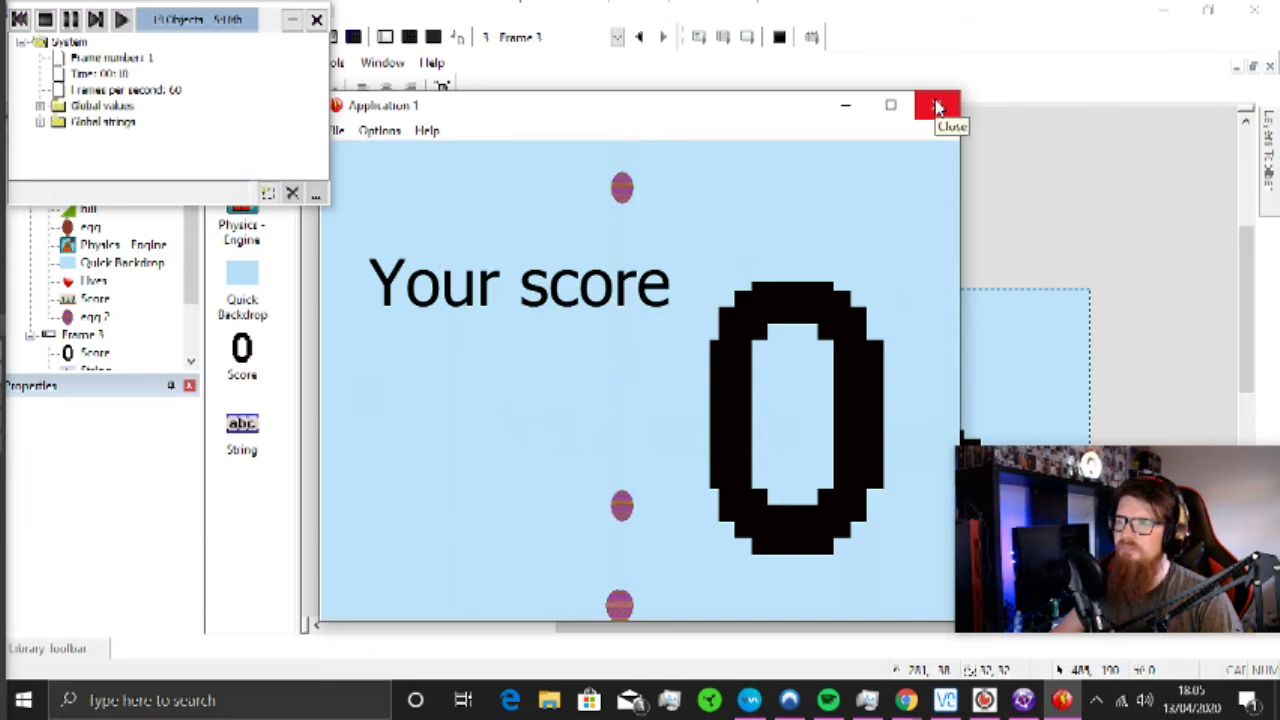
left_click(936, 105)
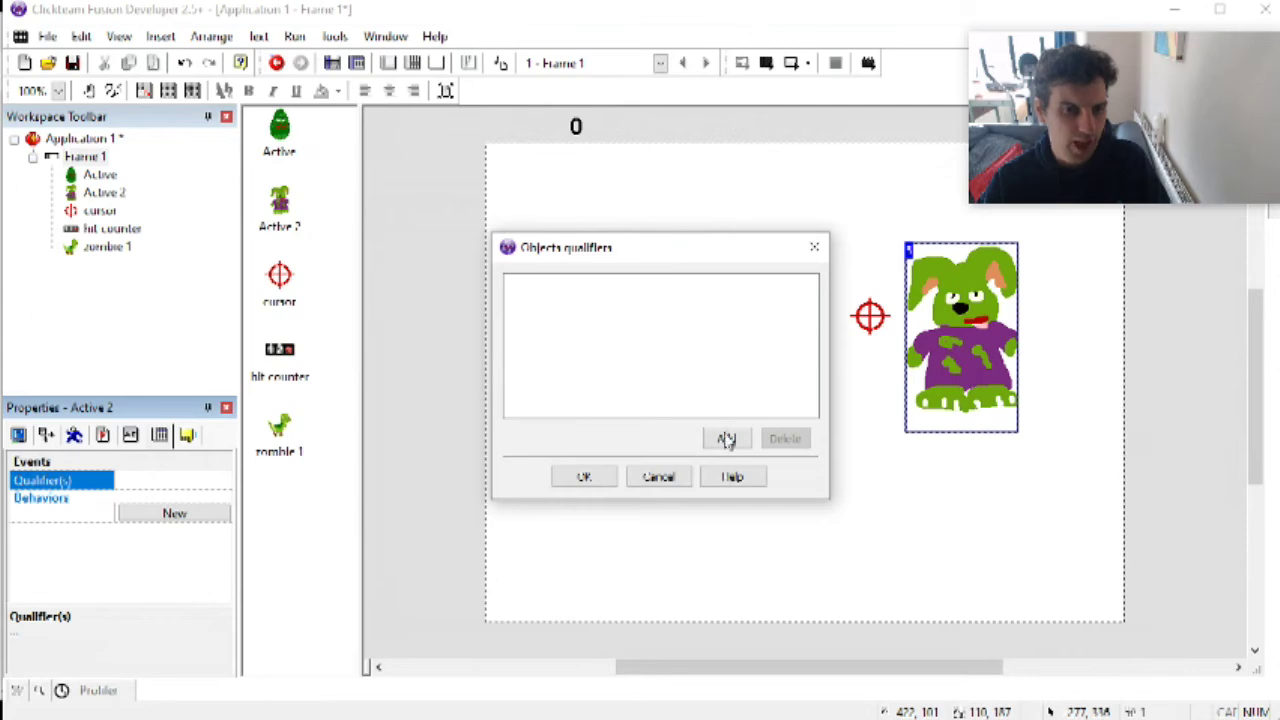
Step: Assign the Enemies qualifier to the rabbit object (Active 2) in the zombie shooter
left_click(726, 440)
left_click(435, 158)
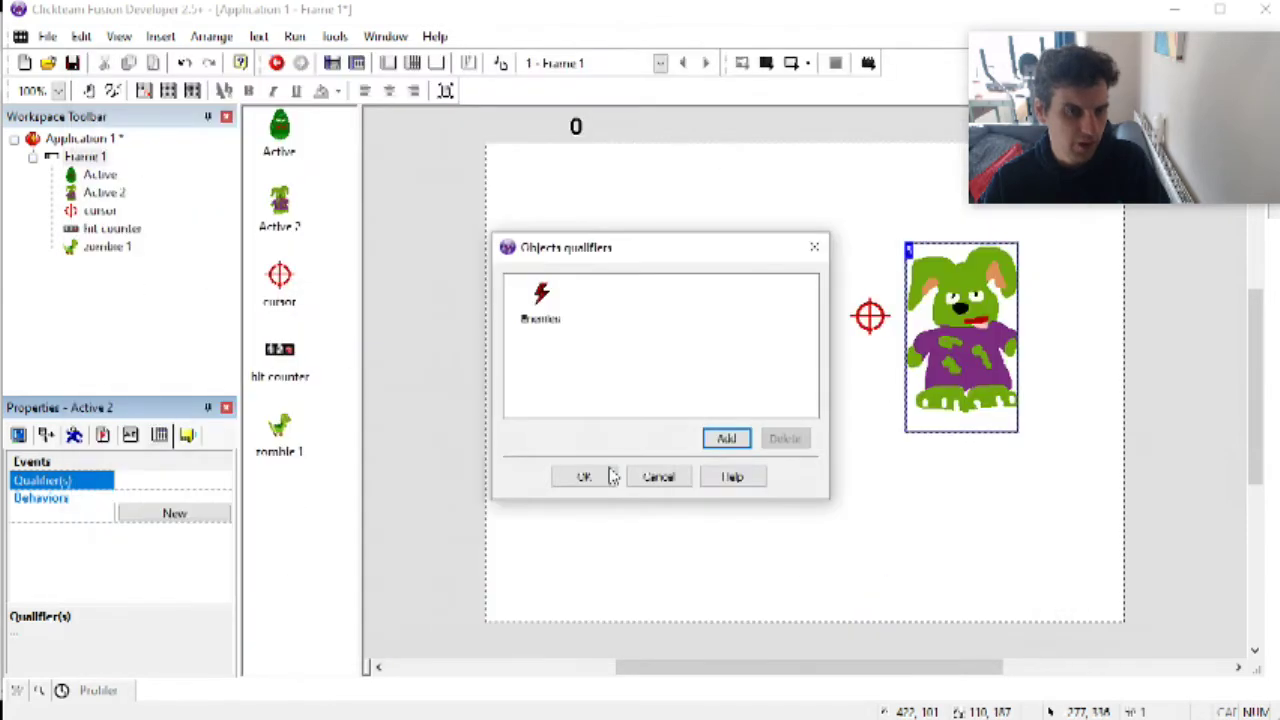
left_click(580, 477)
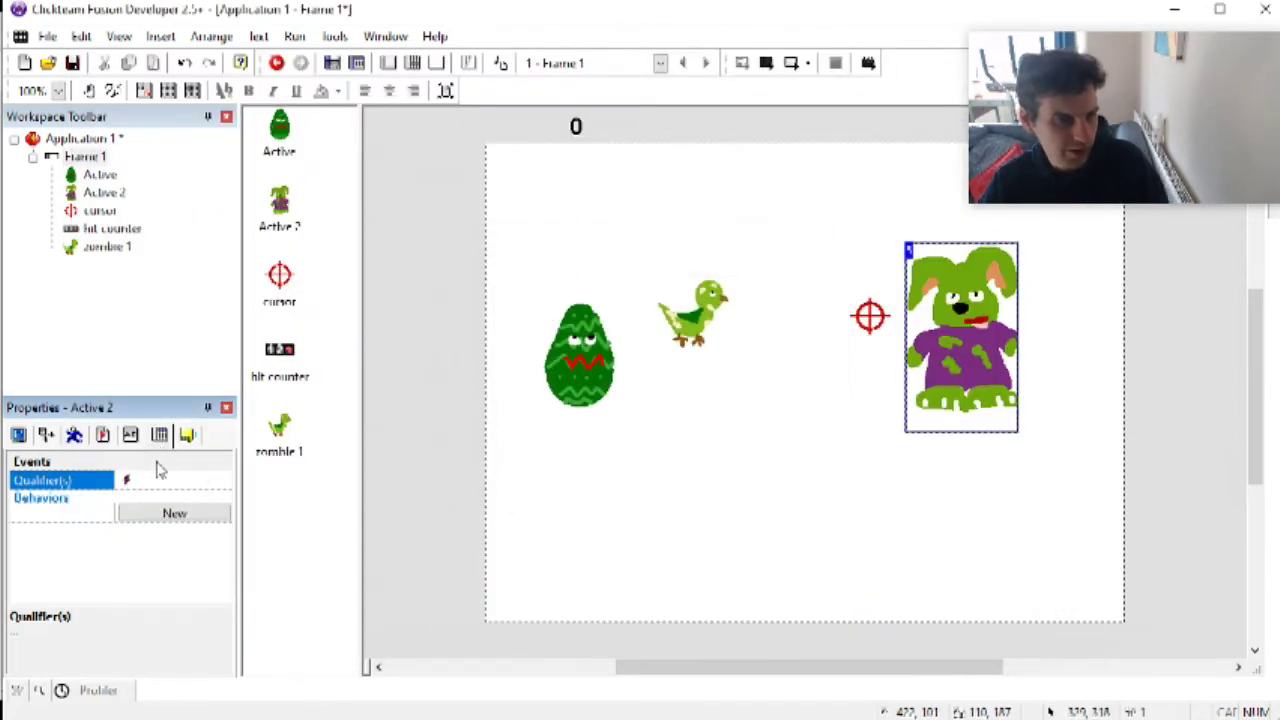
Step: Add an alterable value to the rabbit object and check the egg object's alterable values
left_click(121, 440)
left_click(128, 438)
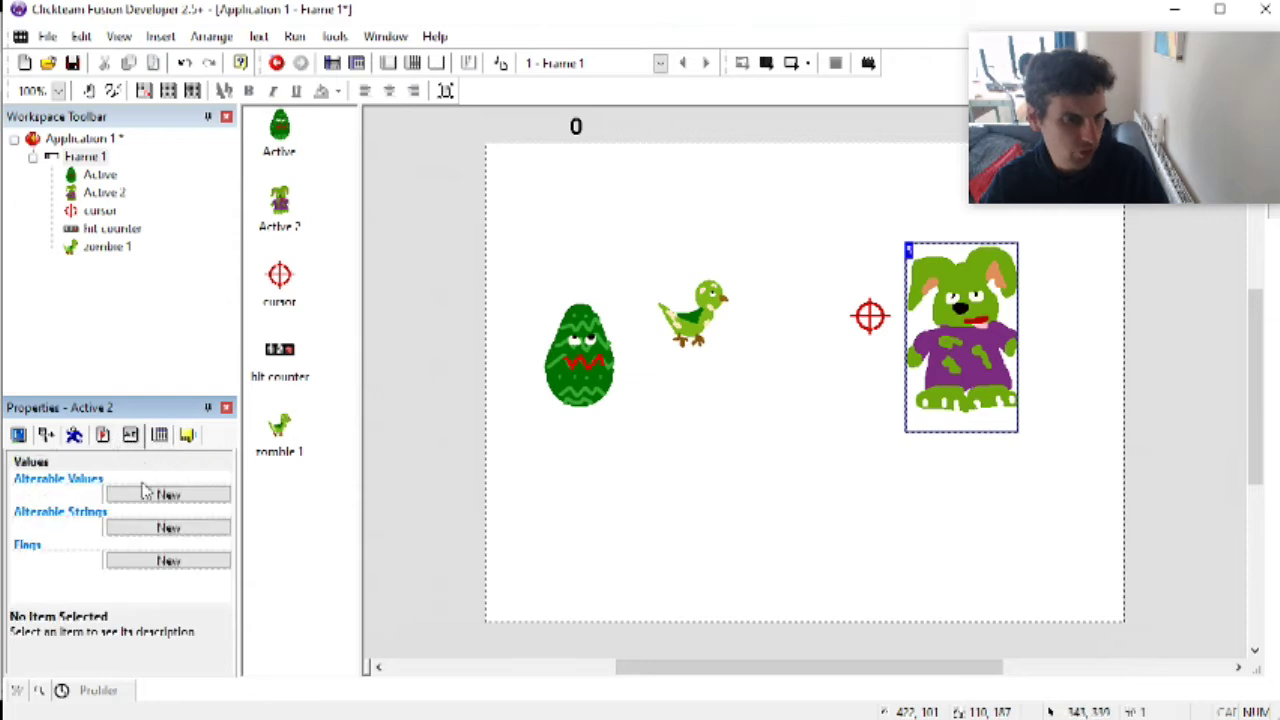
left_click(150, 490)
left_click(697, 356)
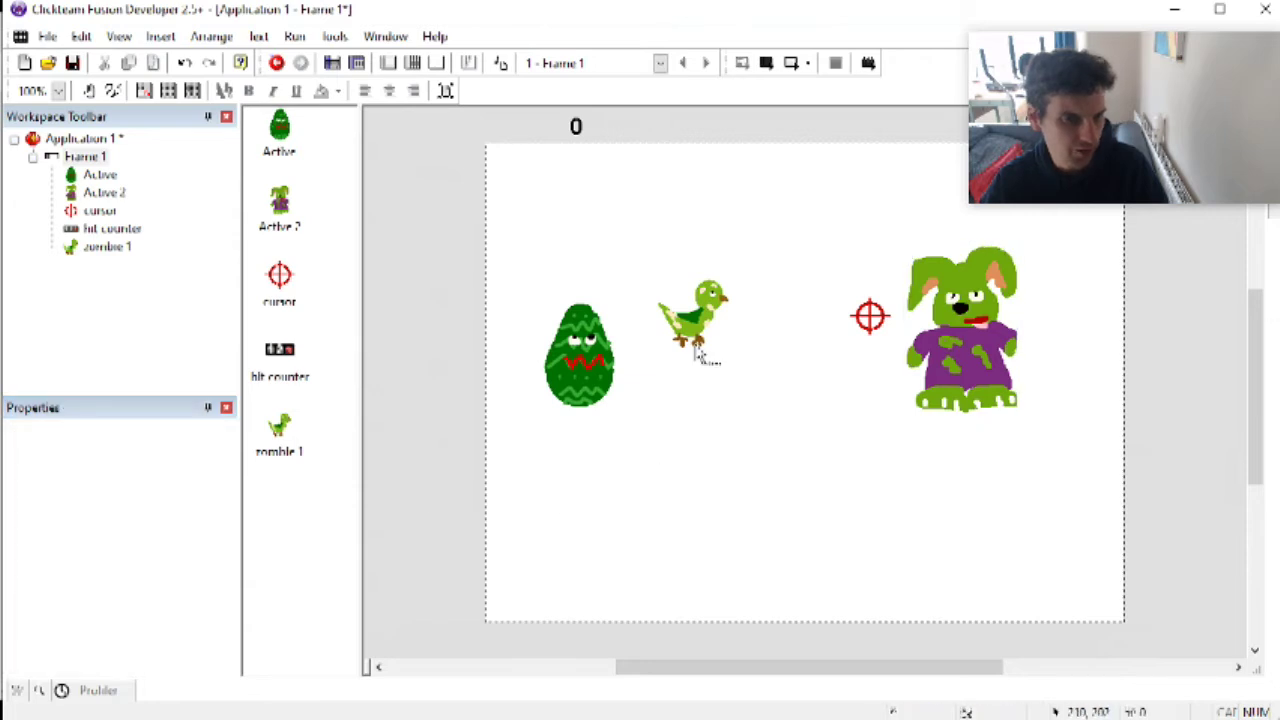
left_click(608, 371)
left_click(125, 492)
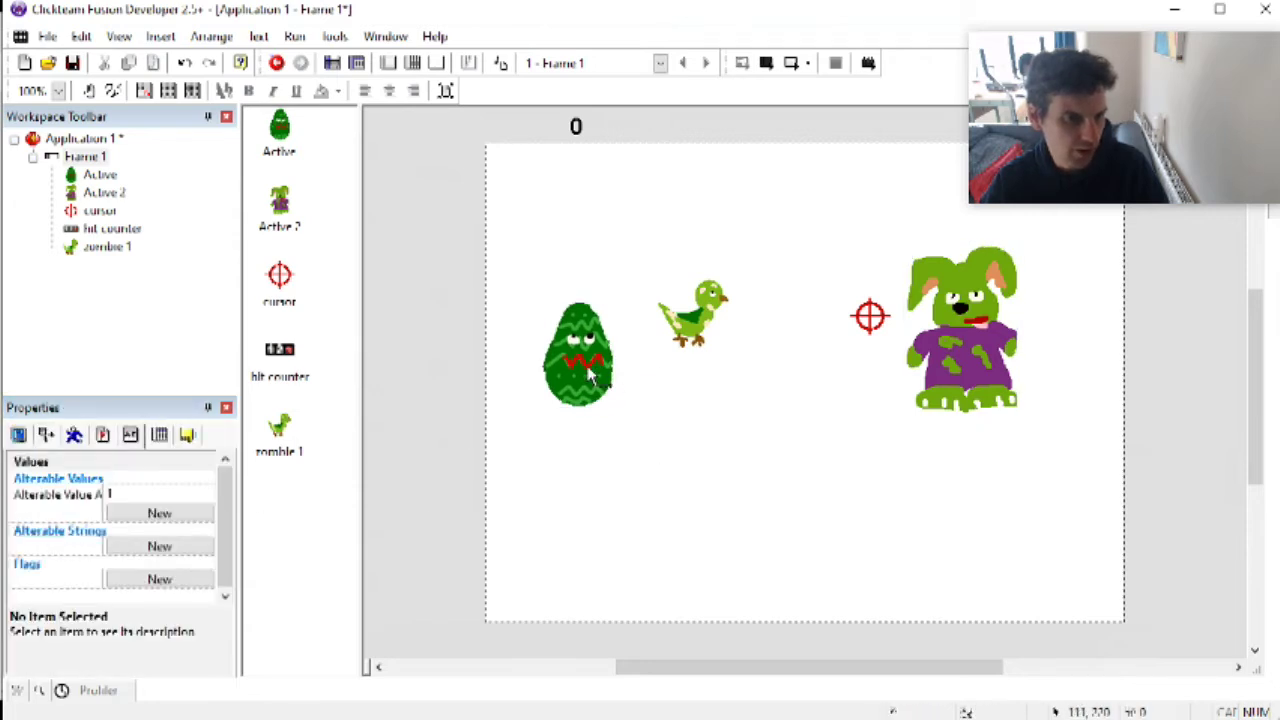
Step: Close the egg game's test run and assign the Enemies qualifier to the egg object (Active) in the zombie shooter
left_click(159, 434)
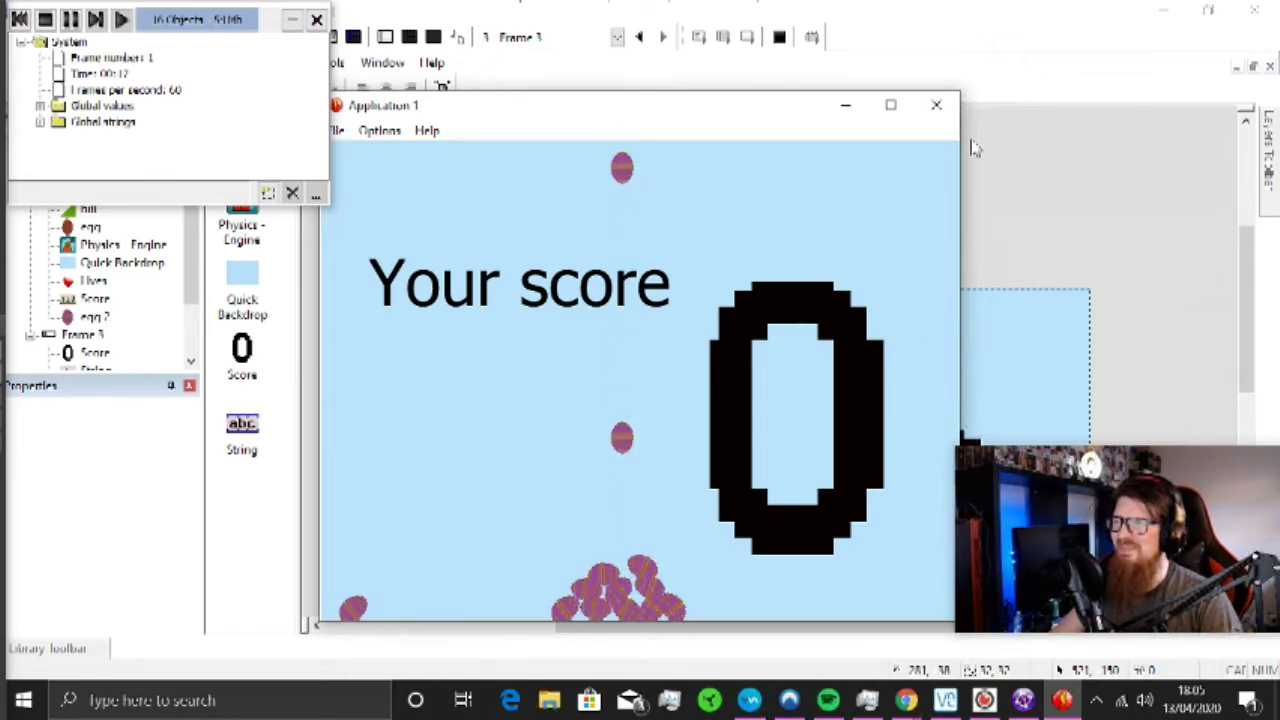
left_click(936, 105)
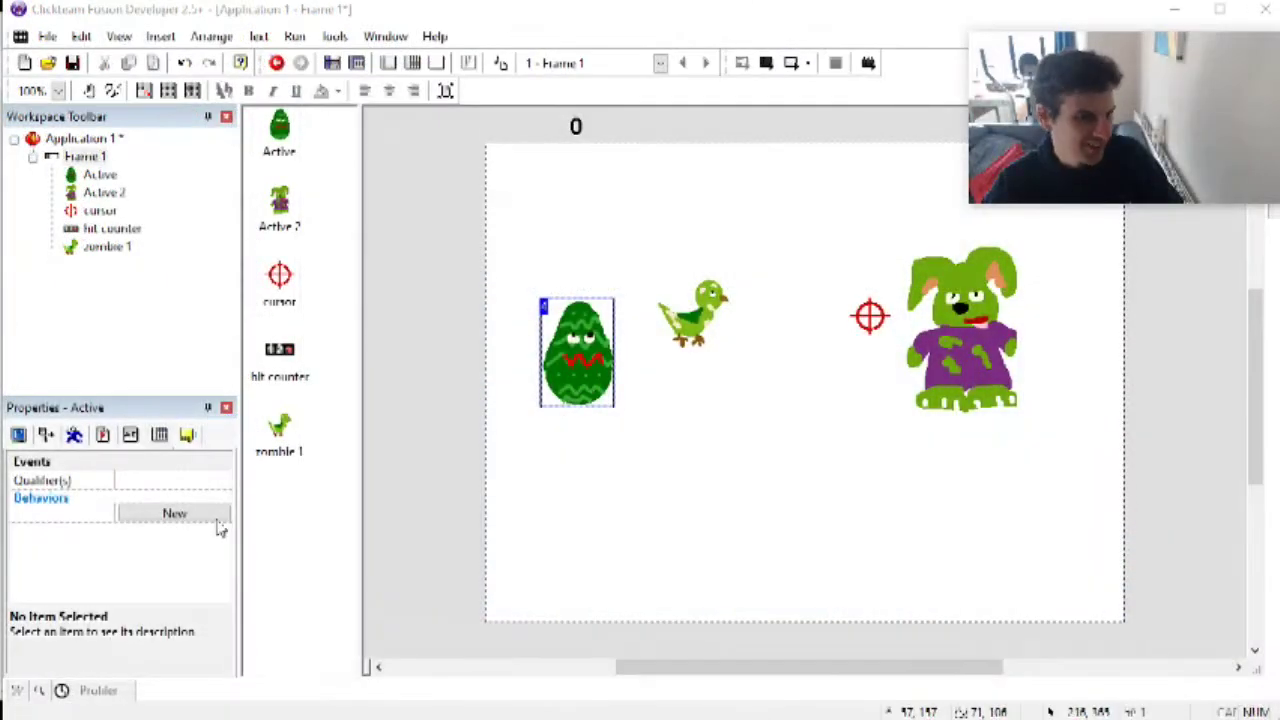
left_click(205, 480)
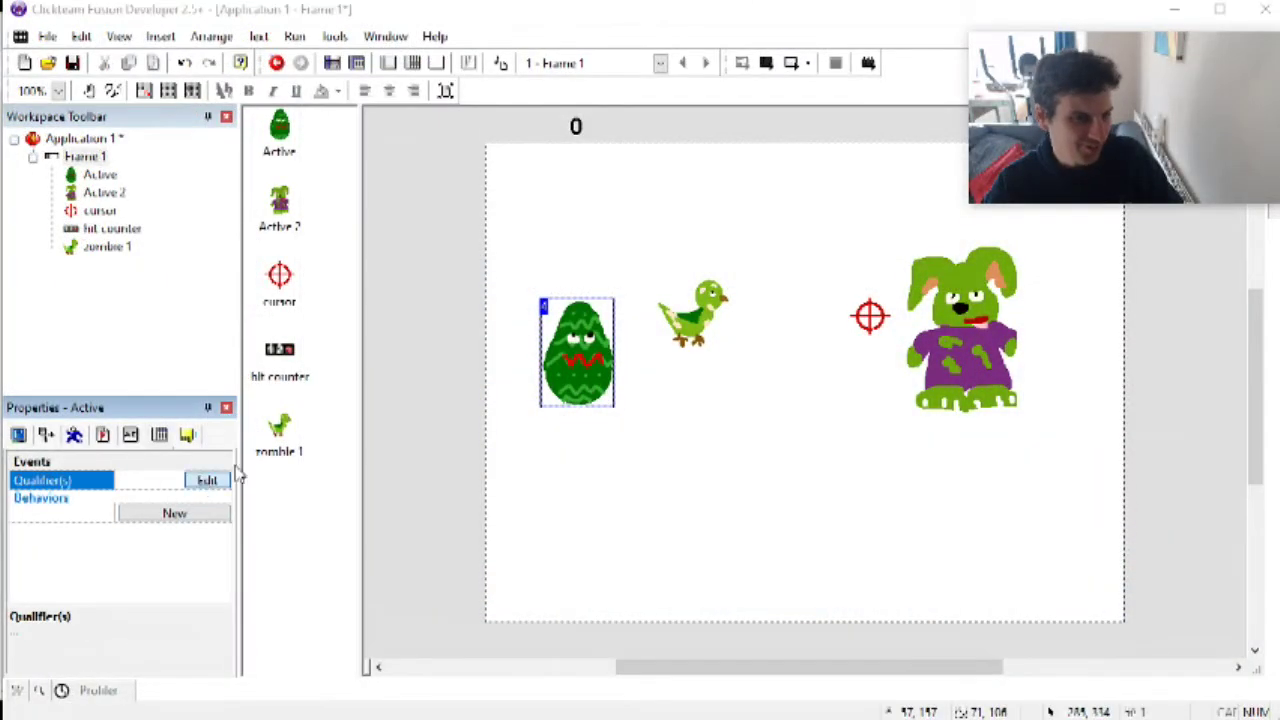
left_click(210, 480)
left_click(726, 439)
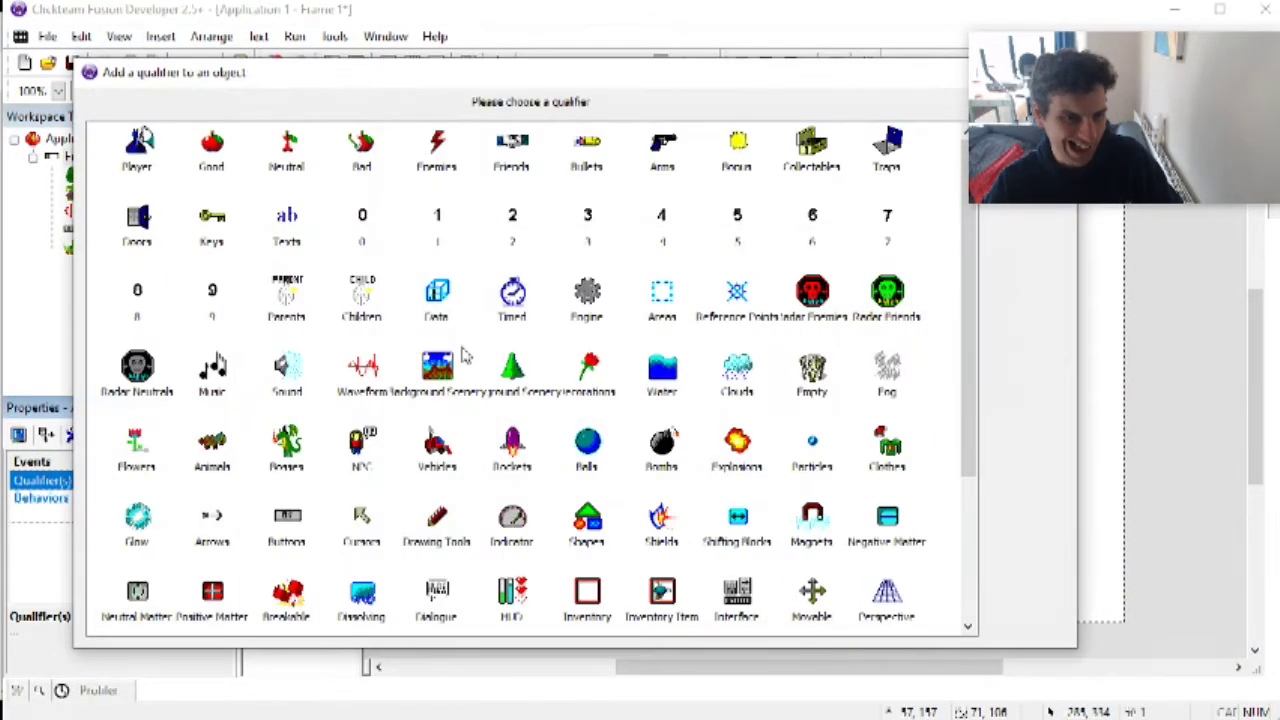
left_click(433, 152)
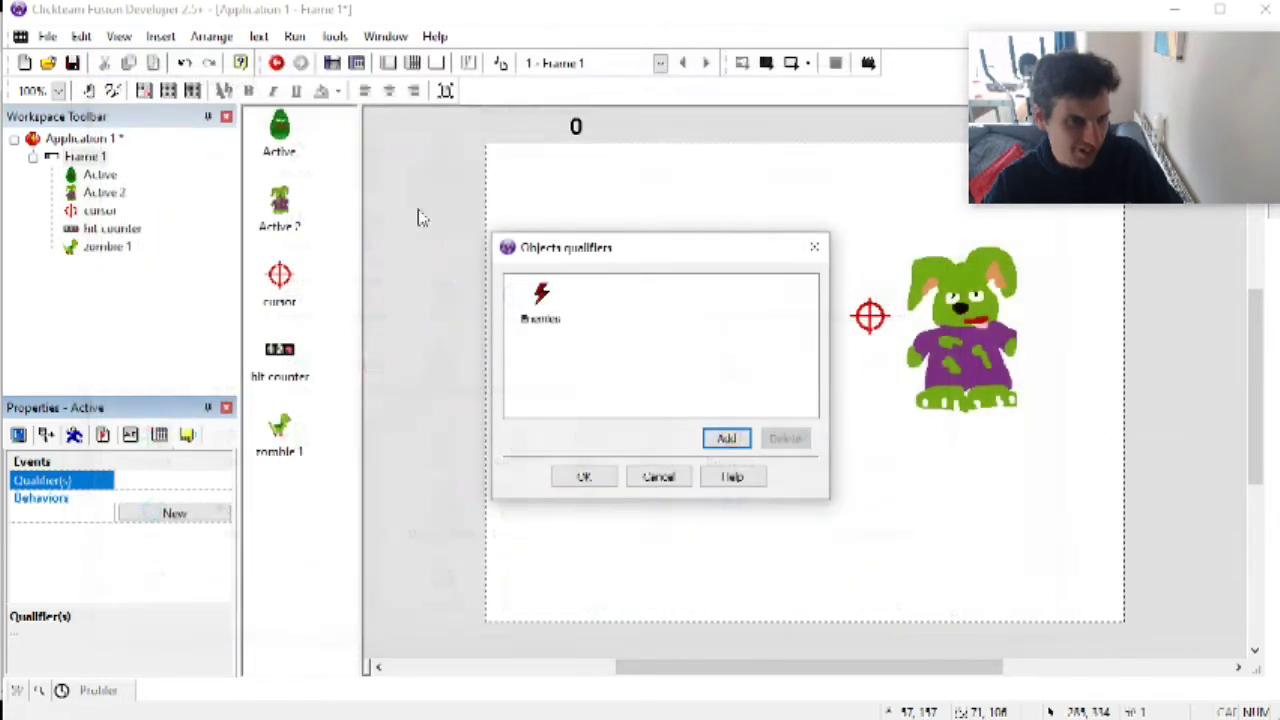
left_click(598, 472)
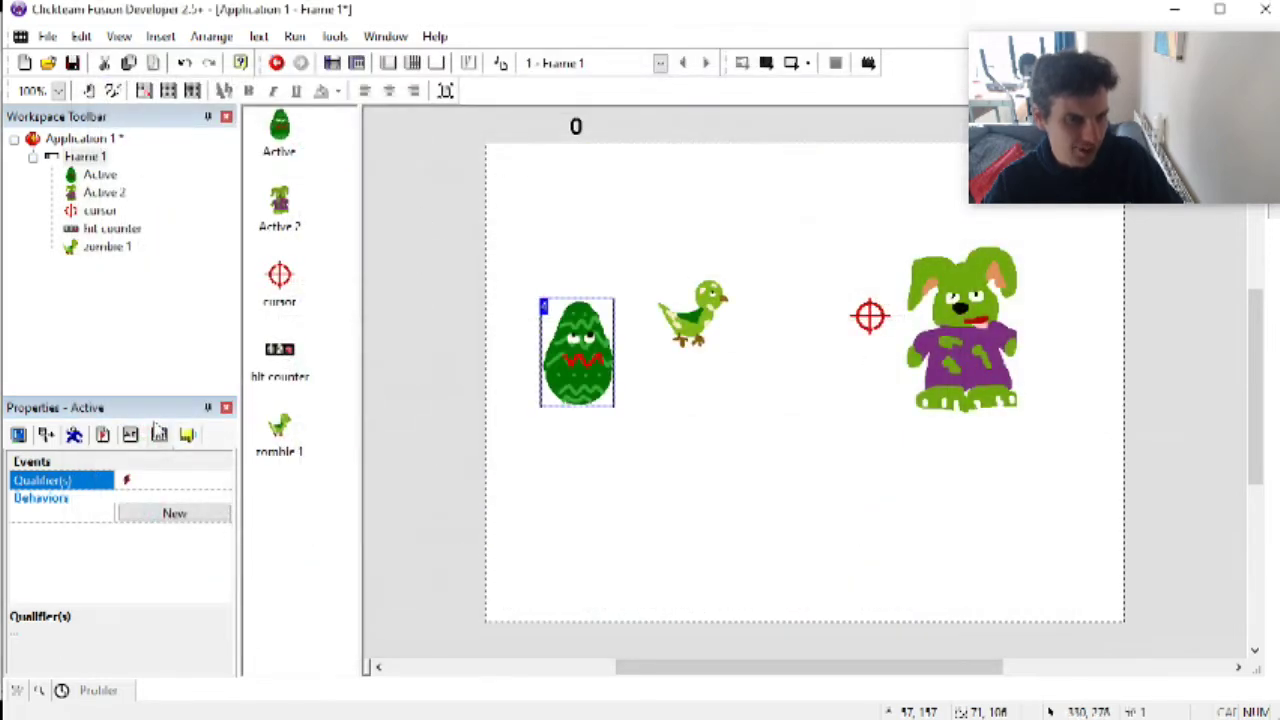
Step: Check the egg object's values and run the zombie shooter to test the egg and rabbit enemies
left_click(128, 436)
left_click(334, 36)
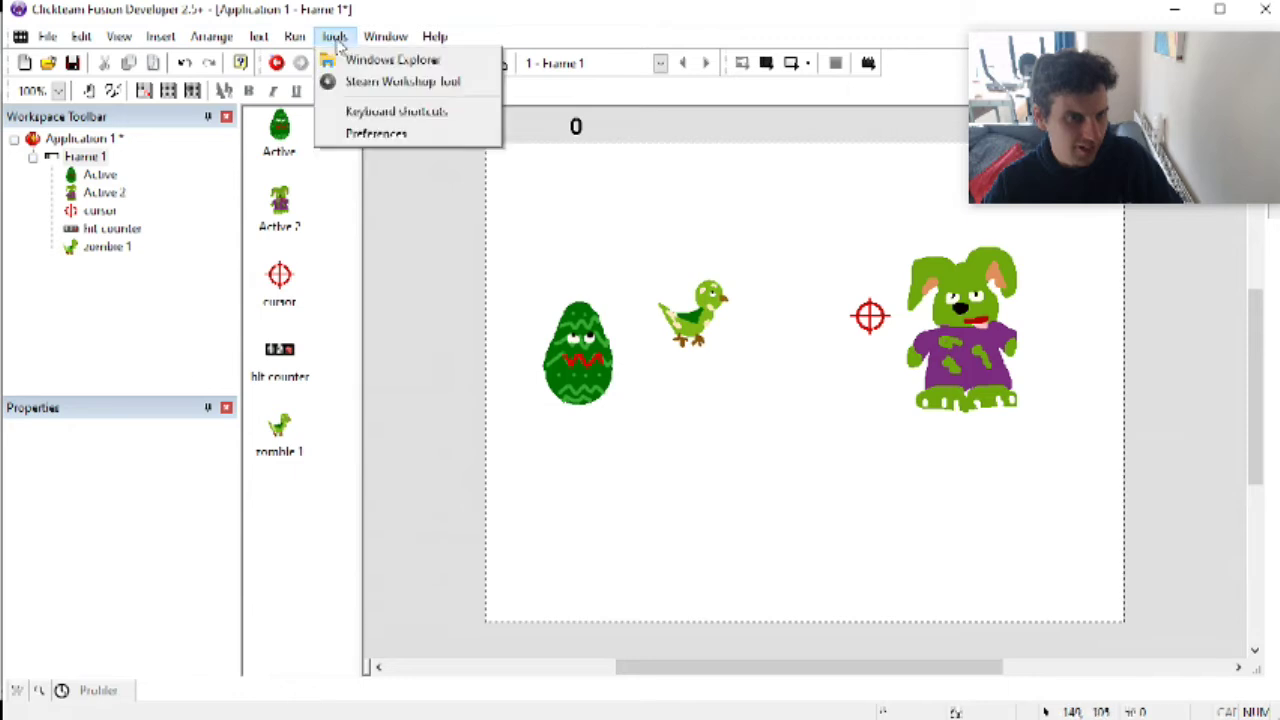
left_click(332, 80)
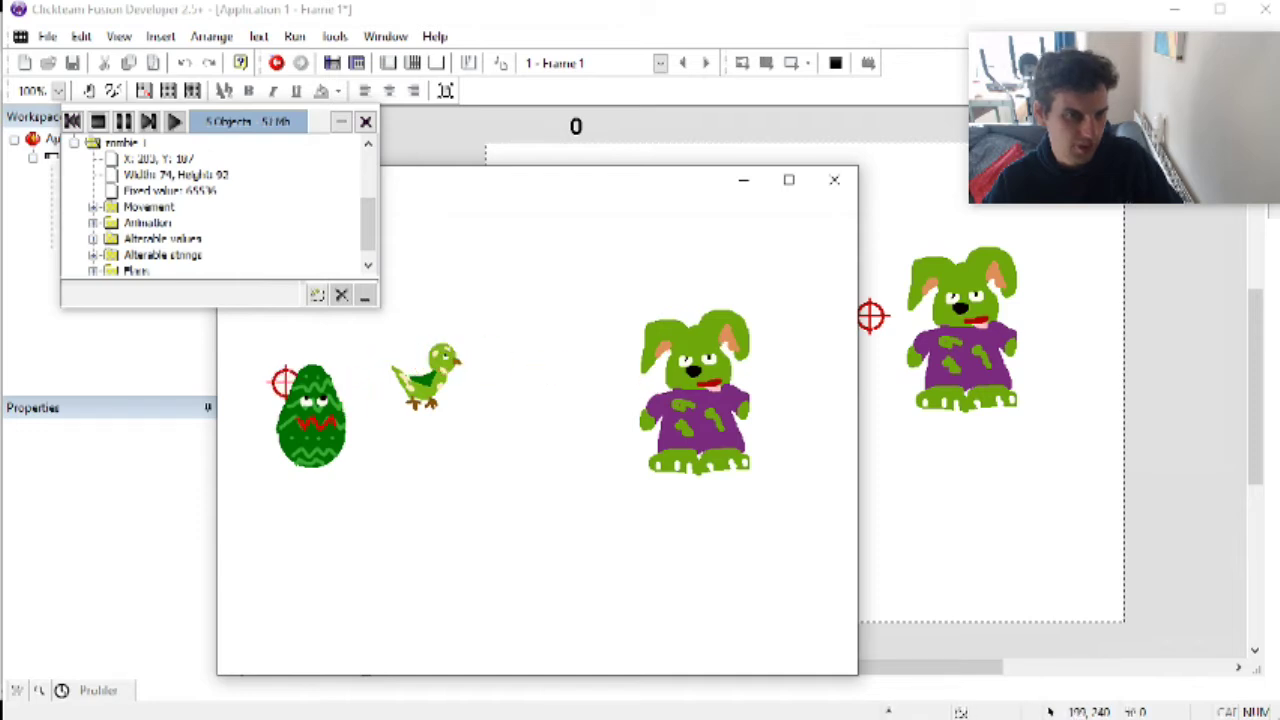
Step: Examine zombie 1's Health value in the debugger while shooting at the egg and bird, and close the test run
left_click(92, 240)
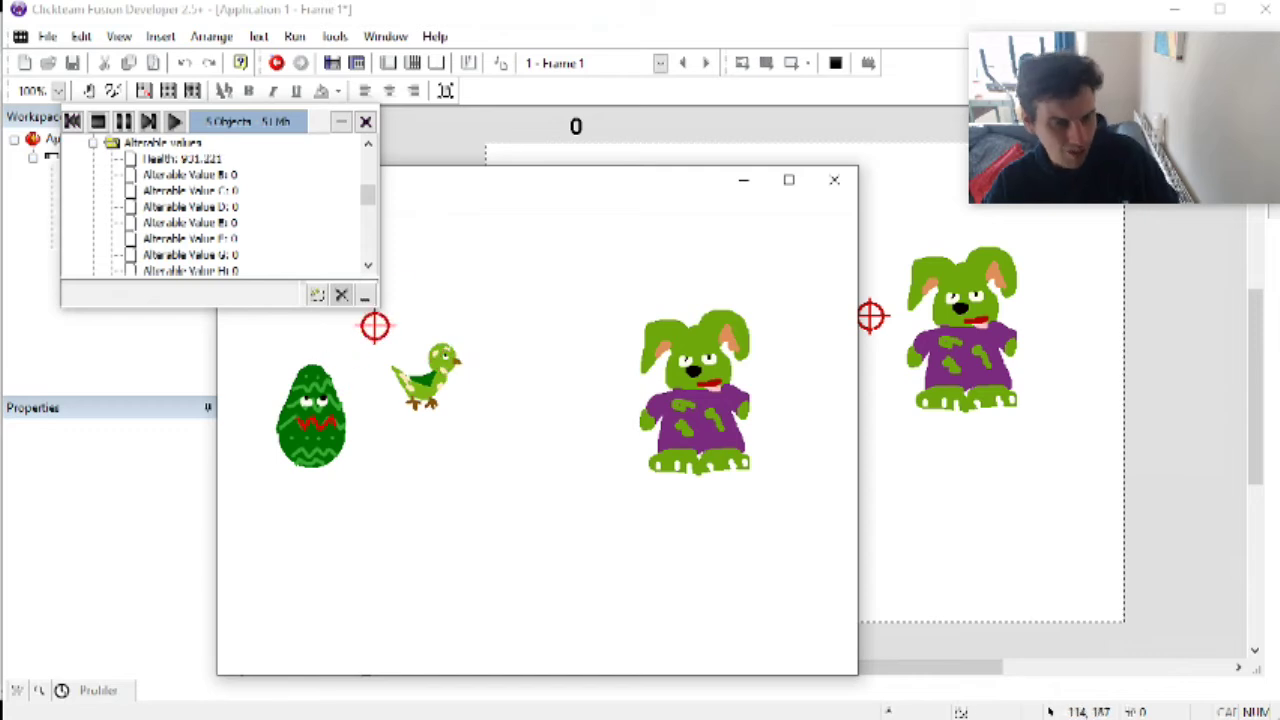
left_click(404, 391)
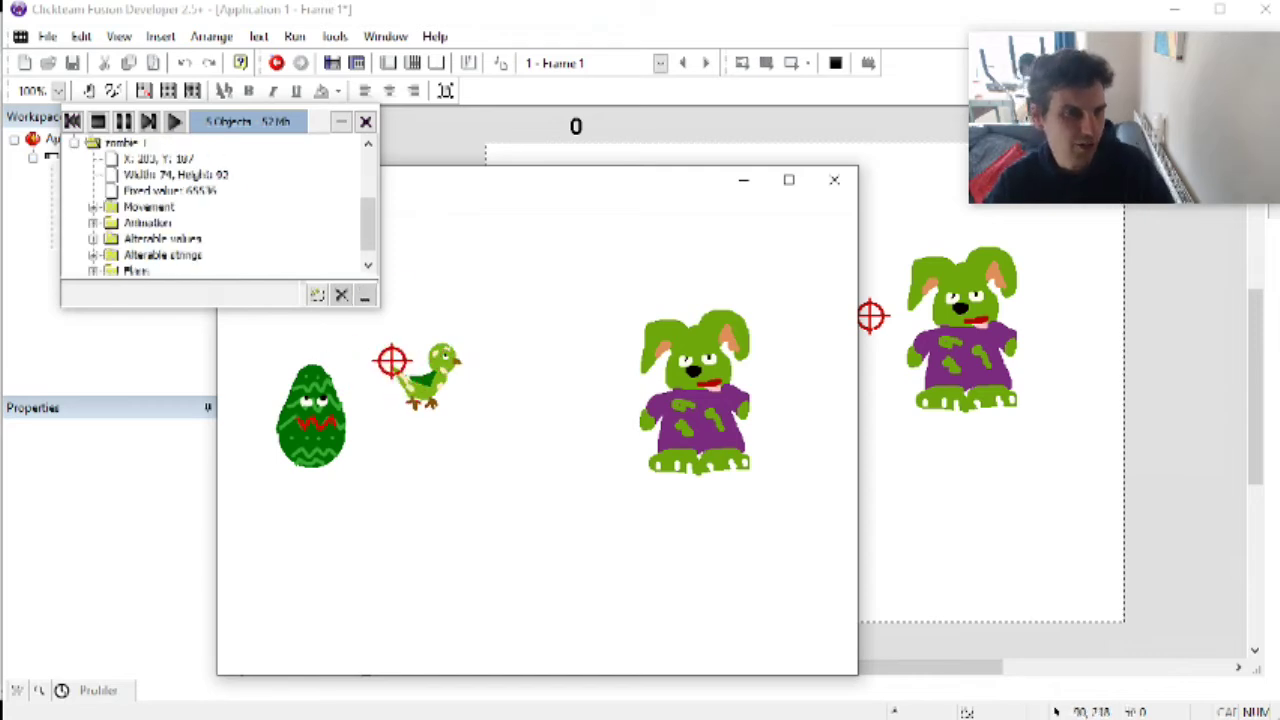
left_click(92, 239)
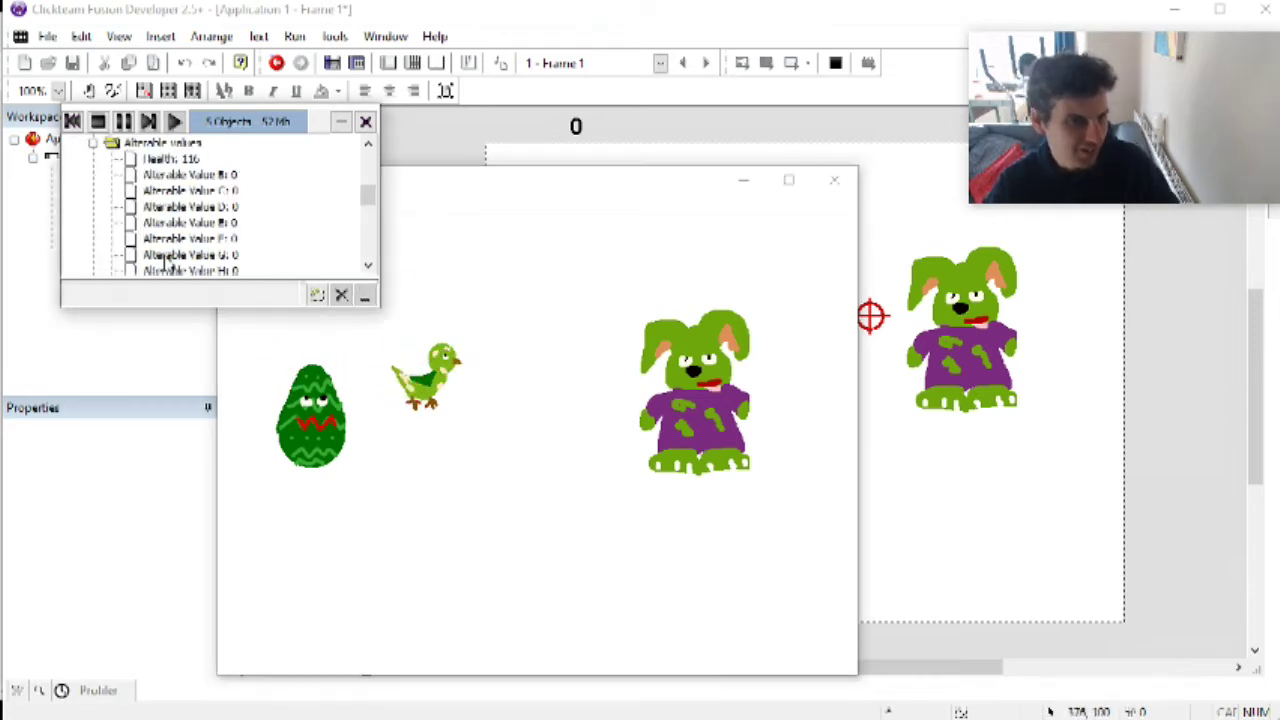
left_click(326, 384)
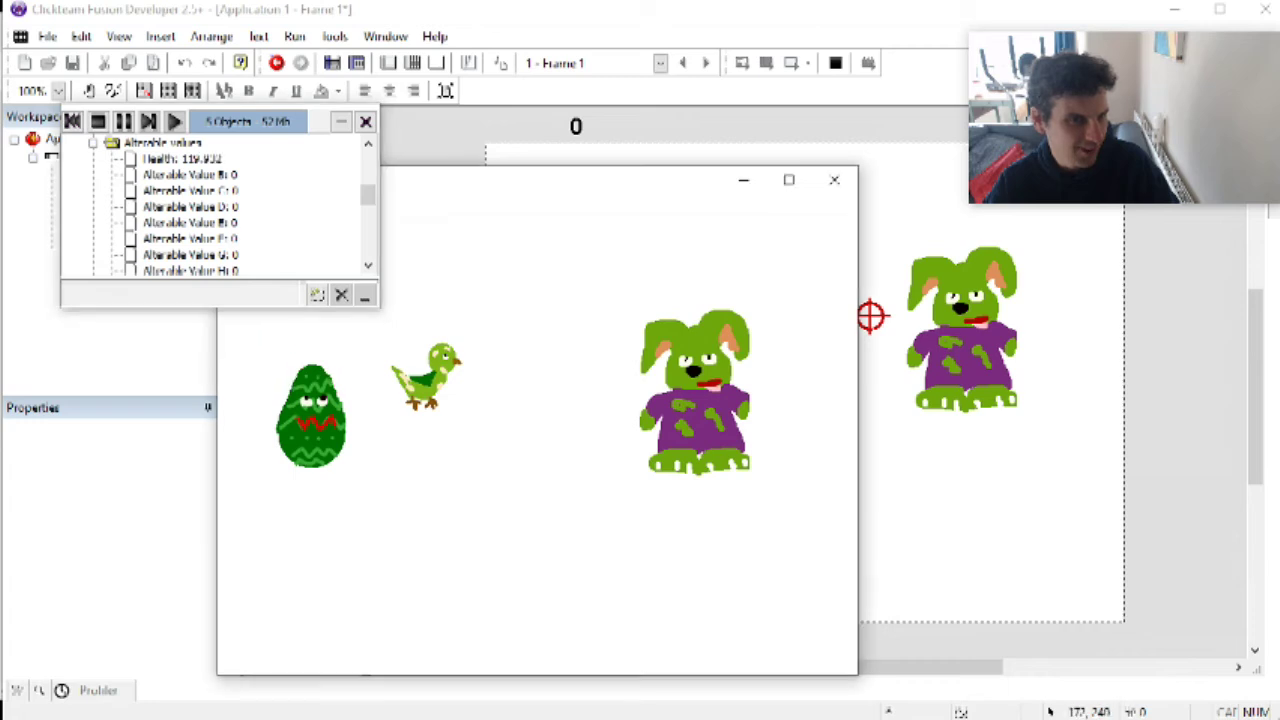
left_click(834, 179)
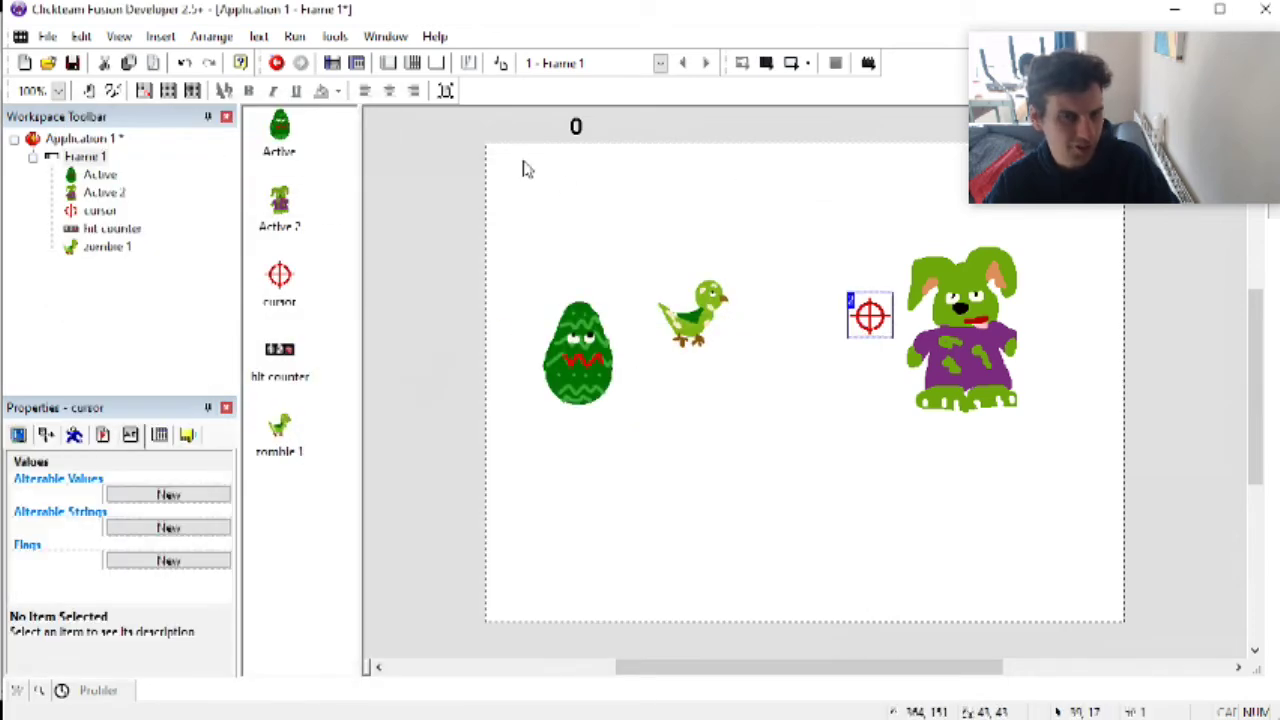
Step: Add a Bring to front order action for the cursor object to the Always event
left_click(412, 63)
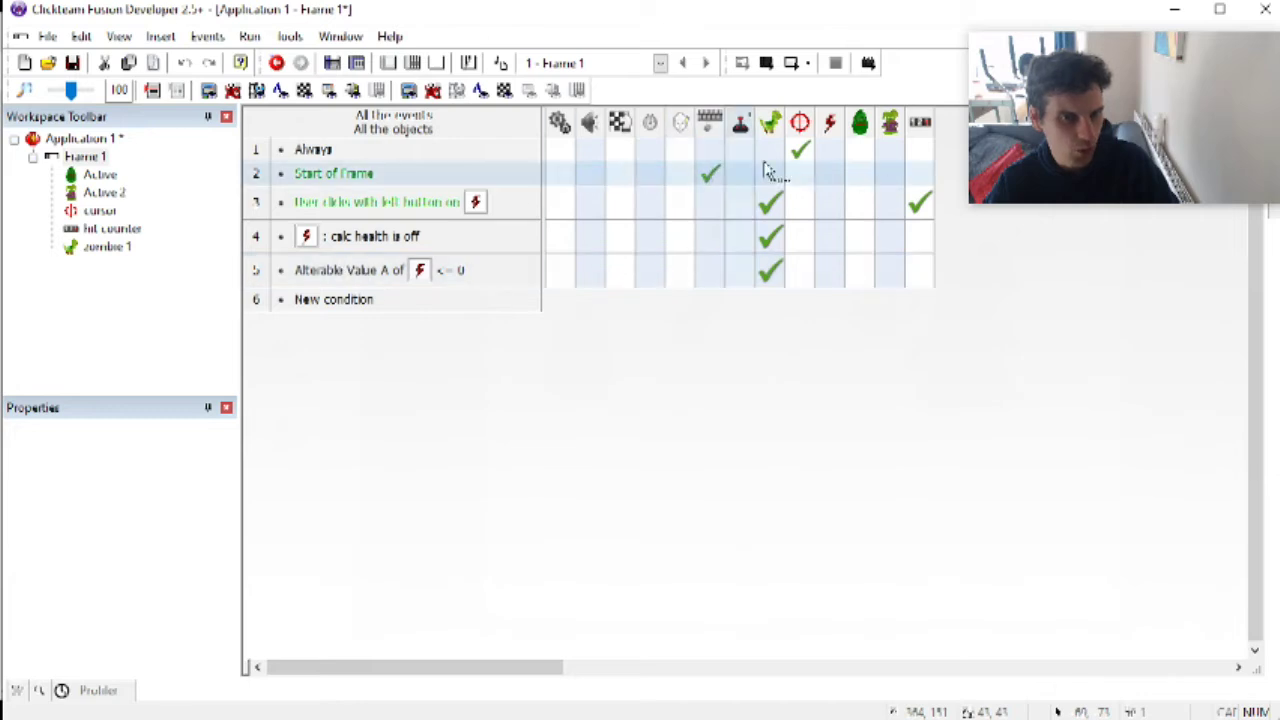
right_click(800, 148)
mouse_move(868, 264)
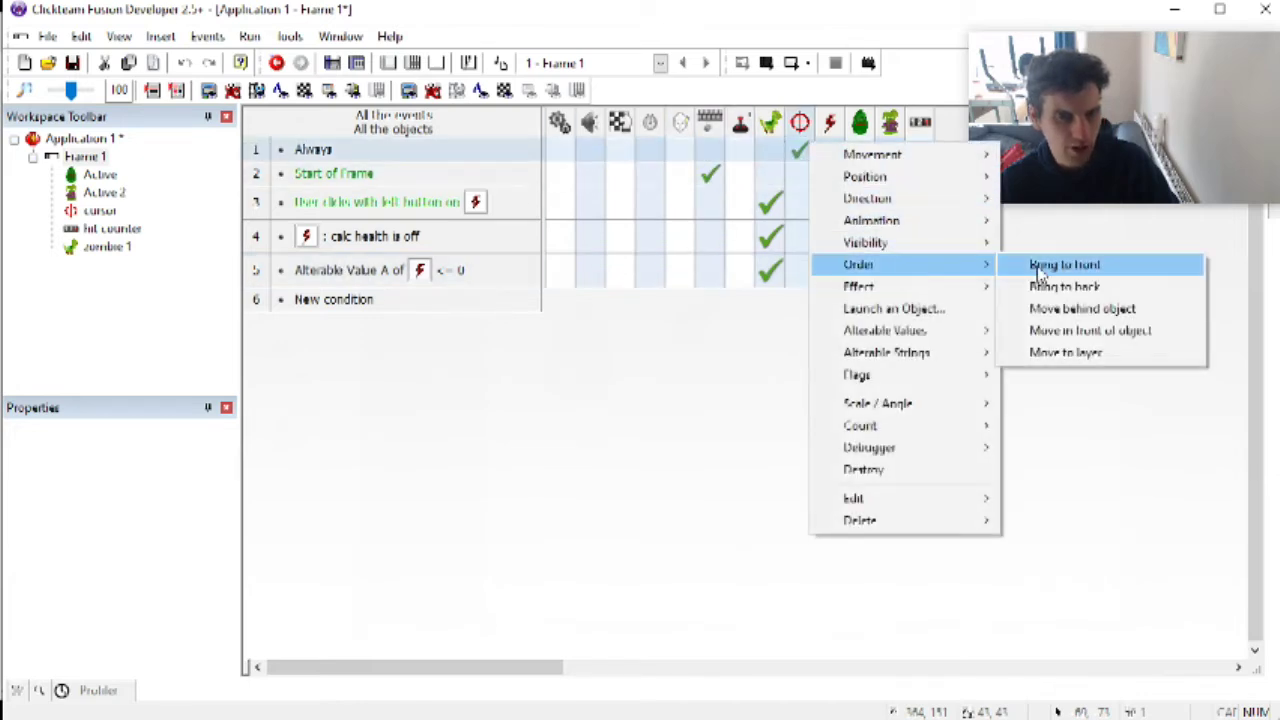
left_click(1060, 264)
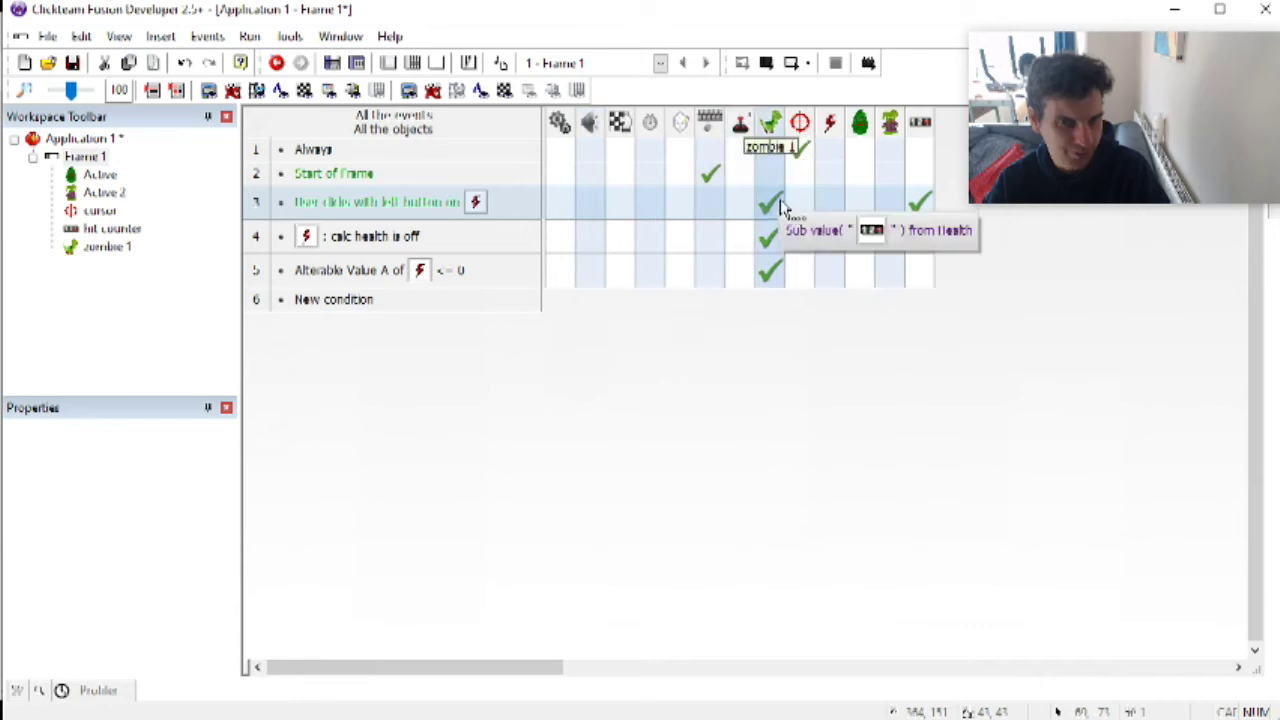
Step: Try to transfer zombie 1's actions in events 3 to 5 to the Enemies qualifier one by one
left_click_drag(784, 201, 818, 258)
left_click(782, 247)
left_click_drag(738, 267, 768, 274)
left_click_drag(742, 242, 770, 212)
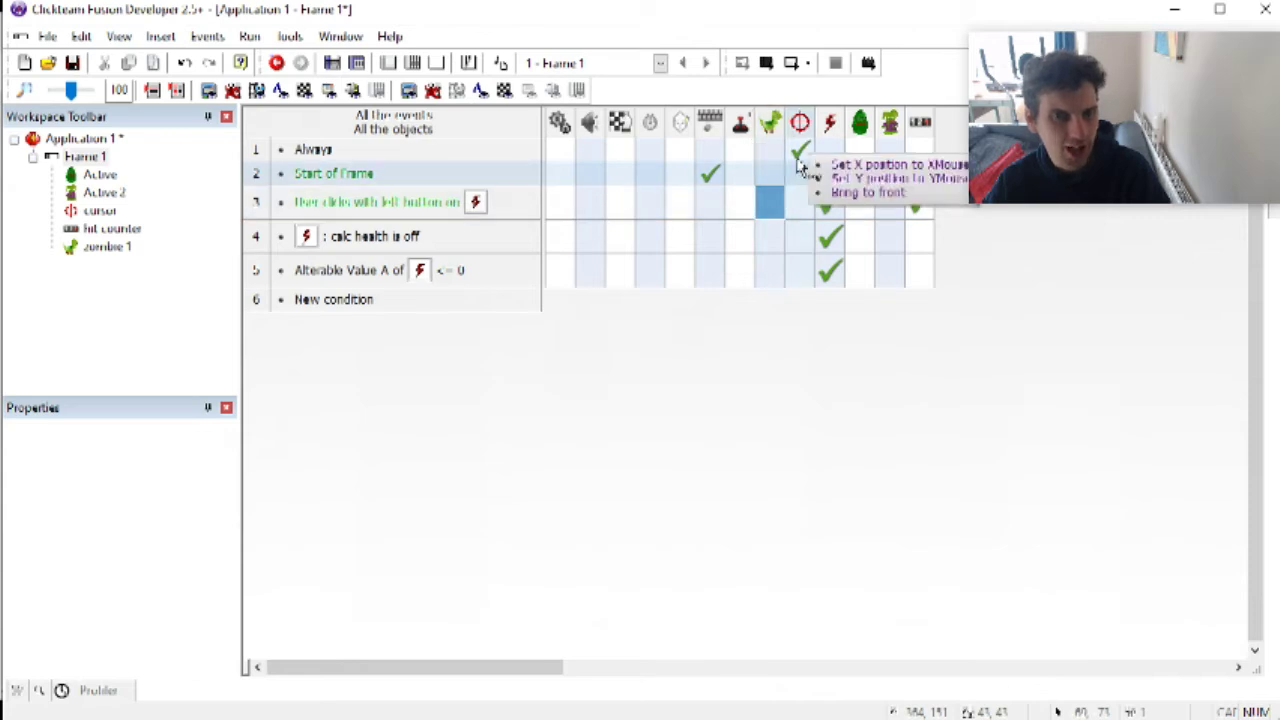
Step: Examine which object the Alterable Value A expression refers to in the "calc health is off" event, and cancel the edit
right_click(838, 236)
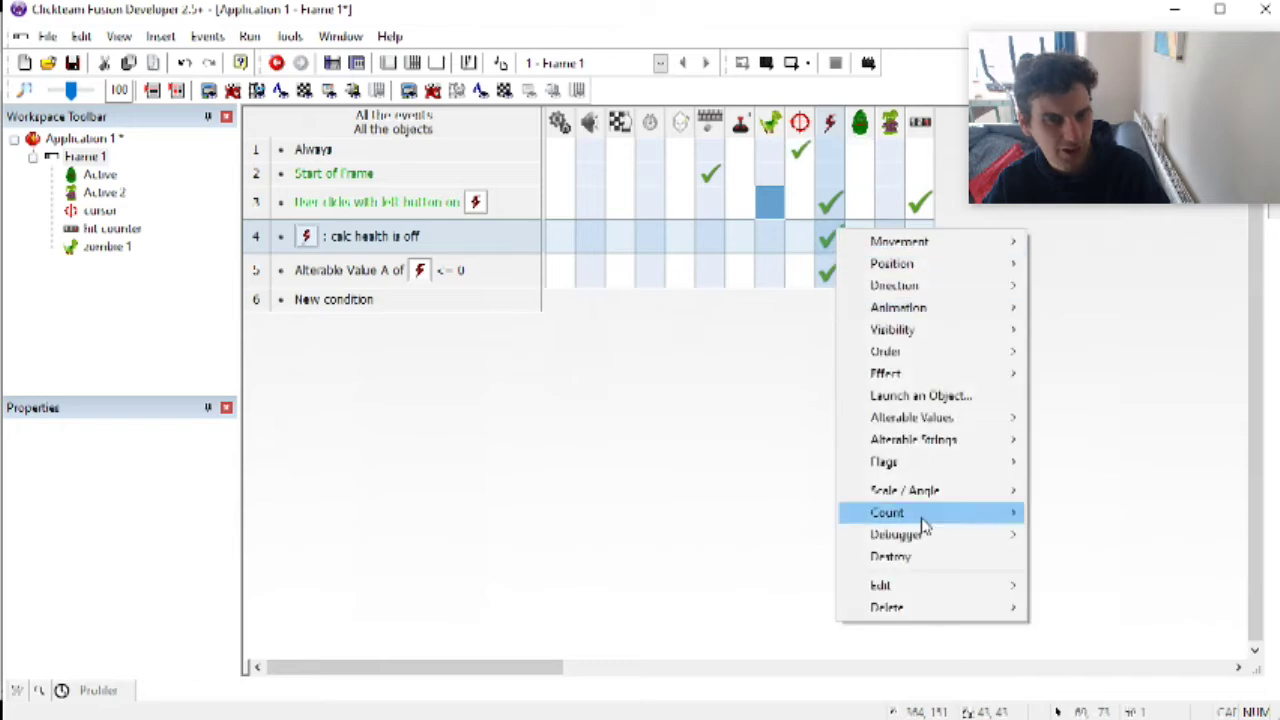
mouse_move(920, 586)
left_click(1094, 588)
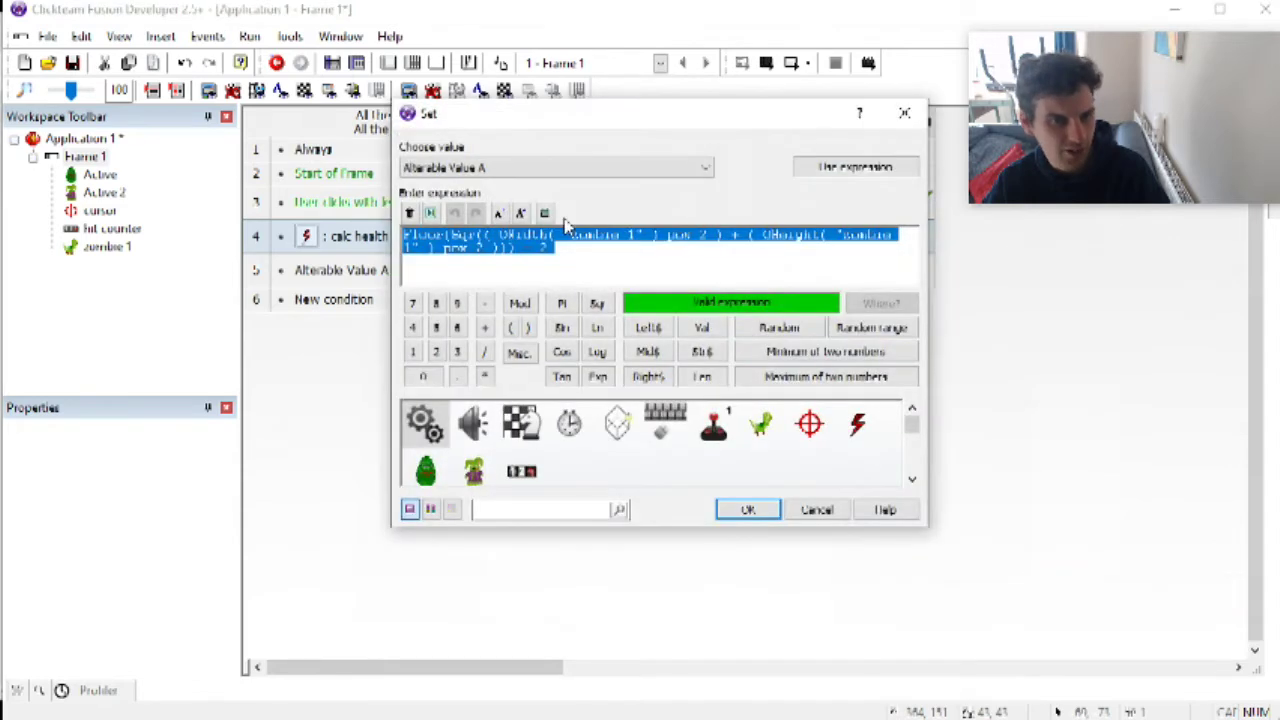
left_click(590, 247)
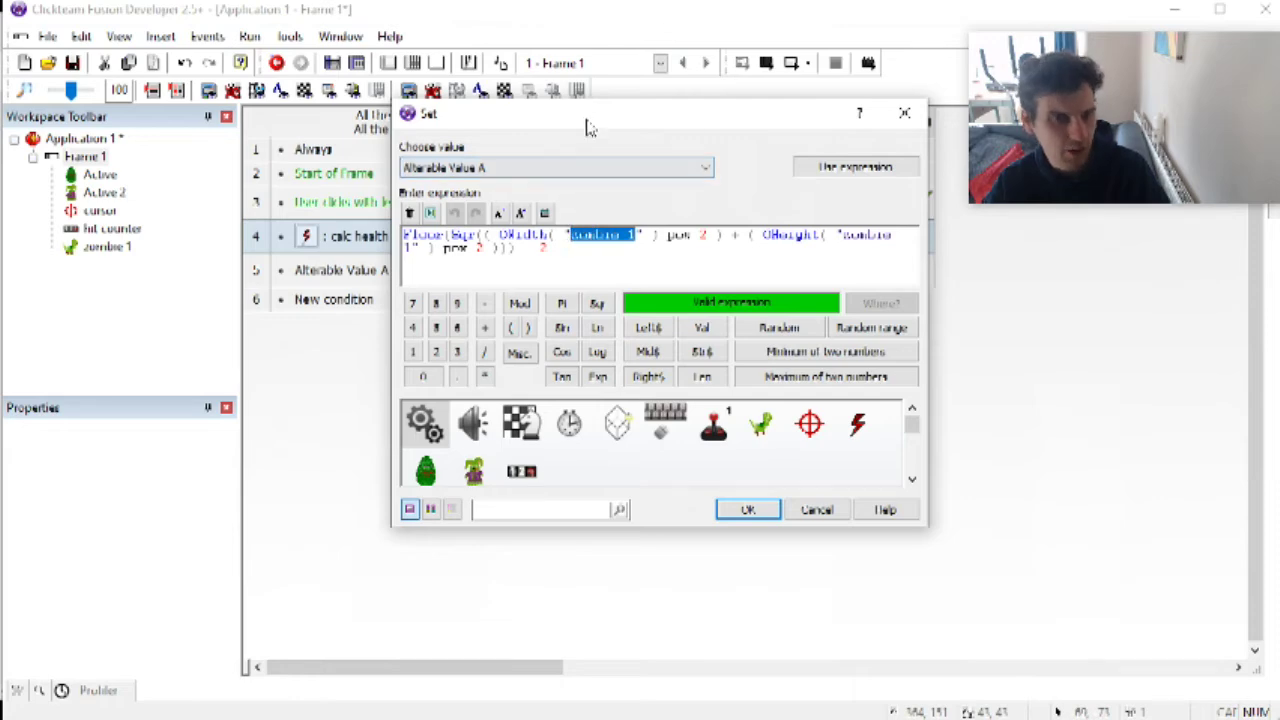
left_click_drag(589, 126, 682, 244)
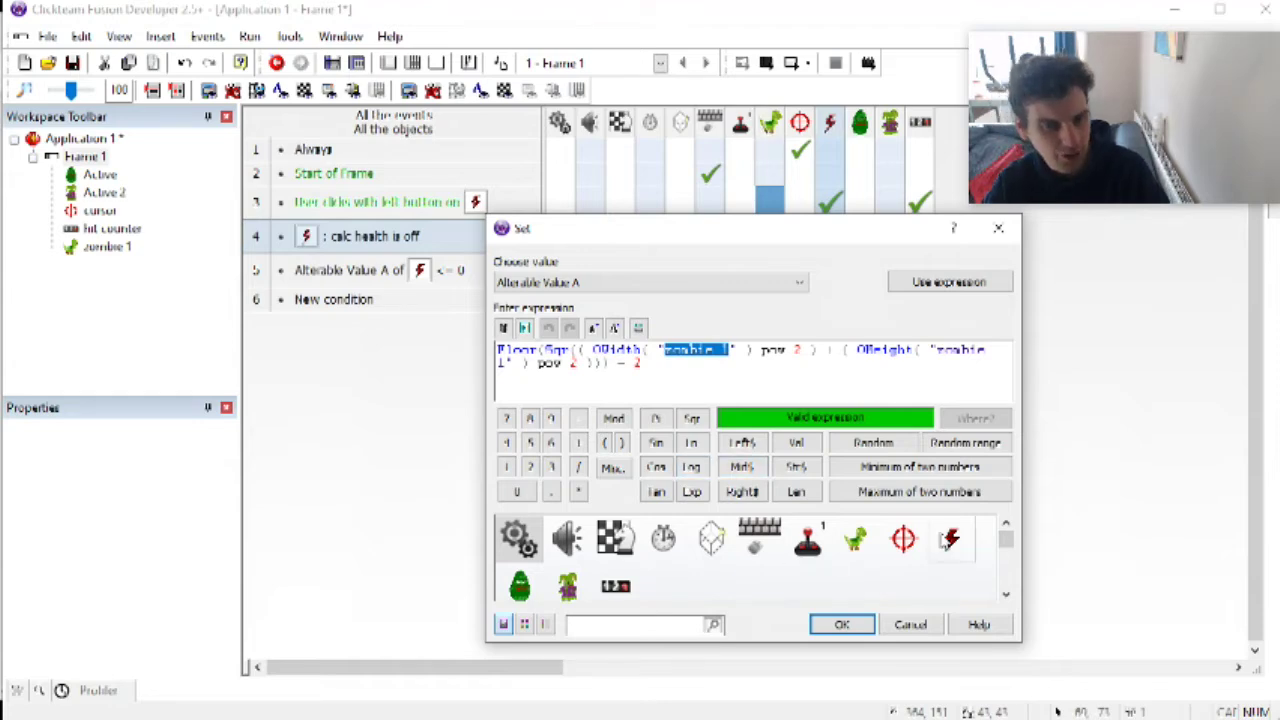
left_click(912, 622)
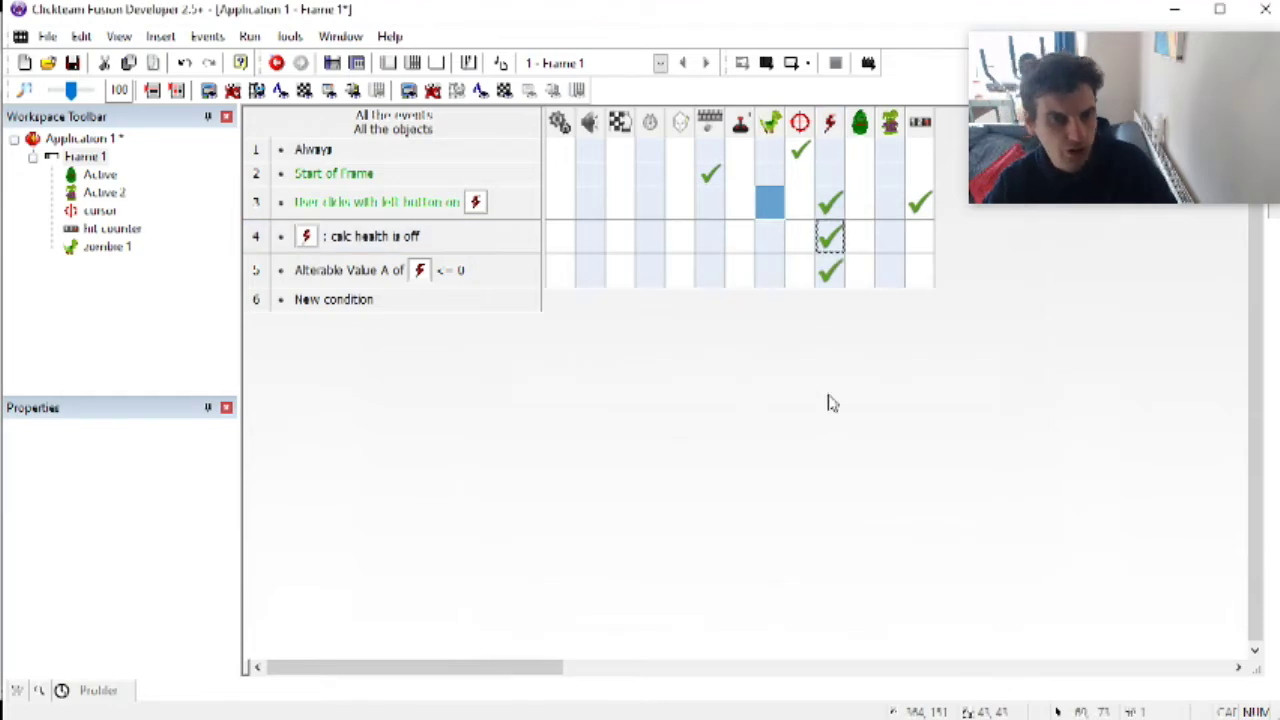
Step: Undo the transfers of zombie 1's actions to the Enemies qualifier
key("ctrl+z")
key("ctrl+z")
key("ctrl+z")
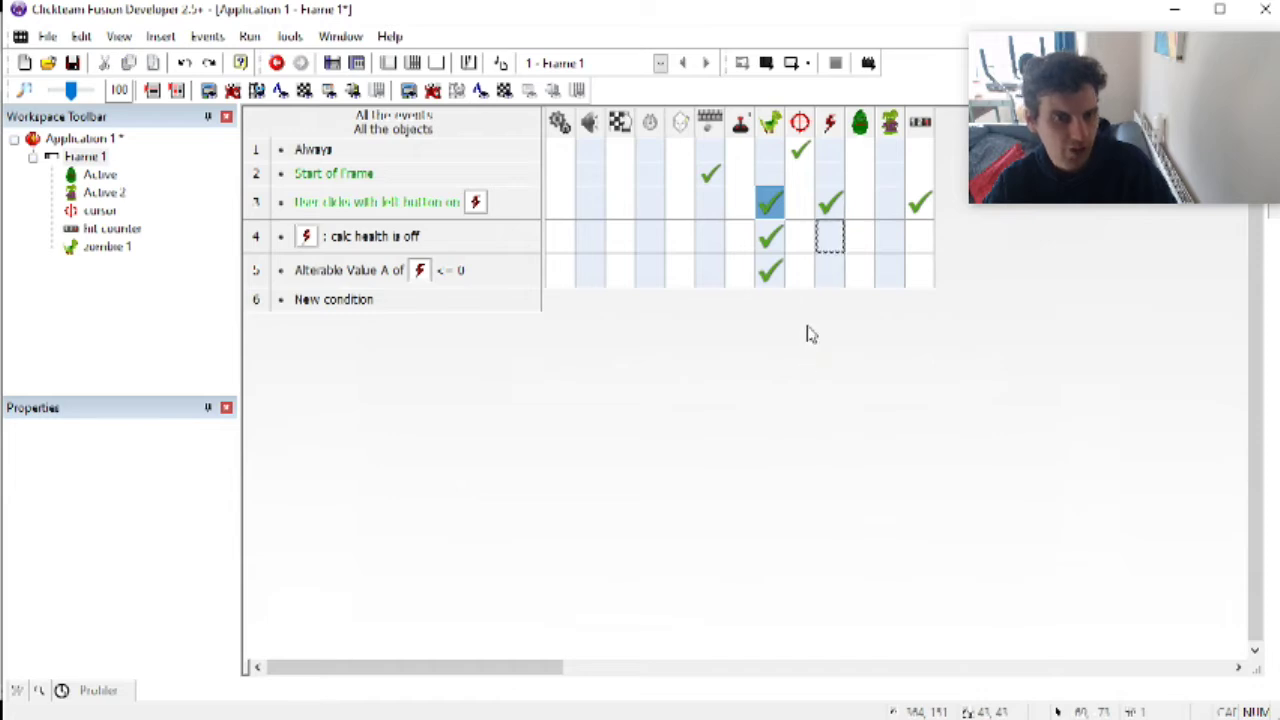
Step: Replace zombie 1 with the Enemies qualifier for all of its event actions
right_click(771, 126)
left_click(851, 214)
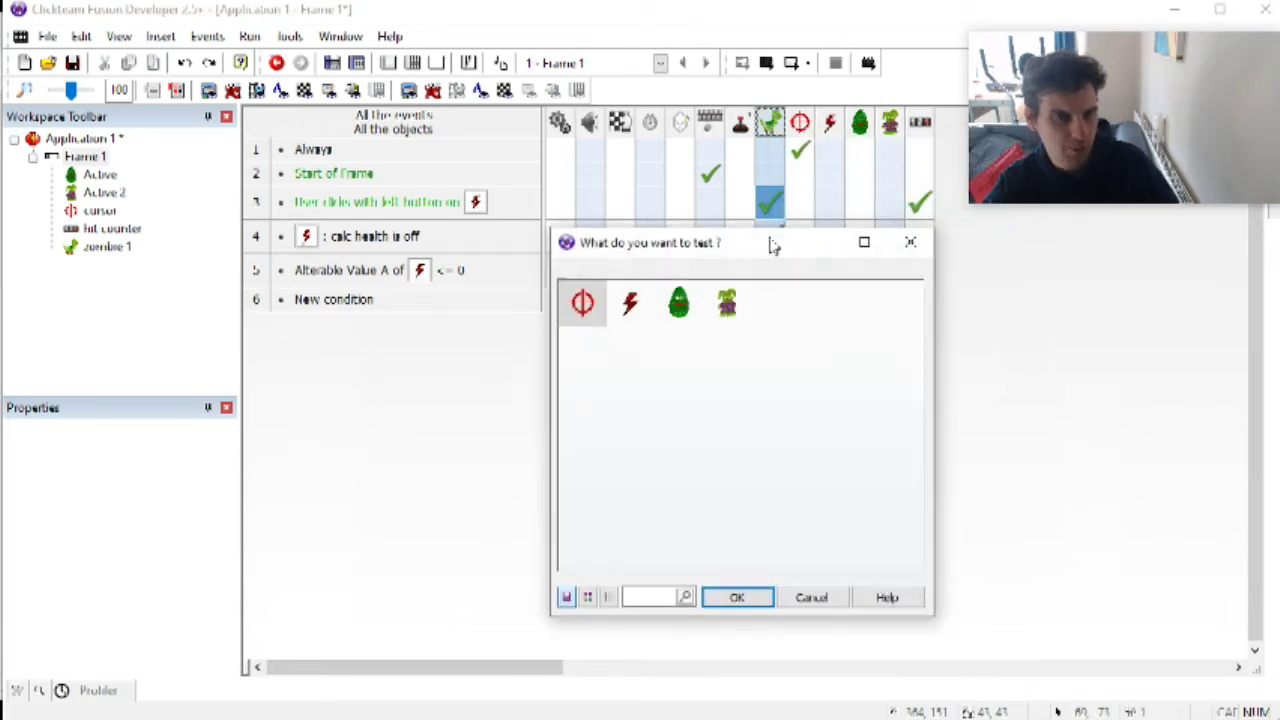
double_click(630, 305)
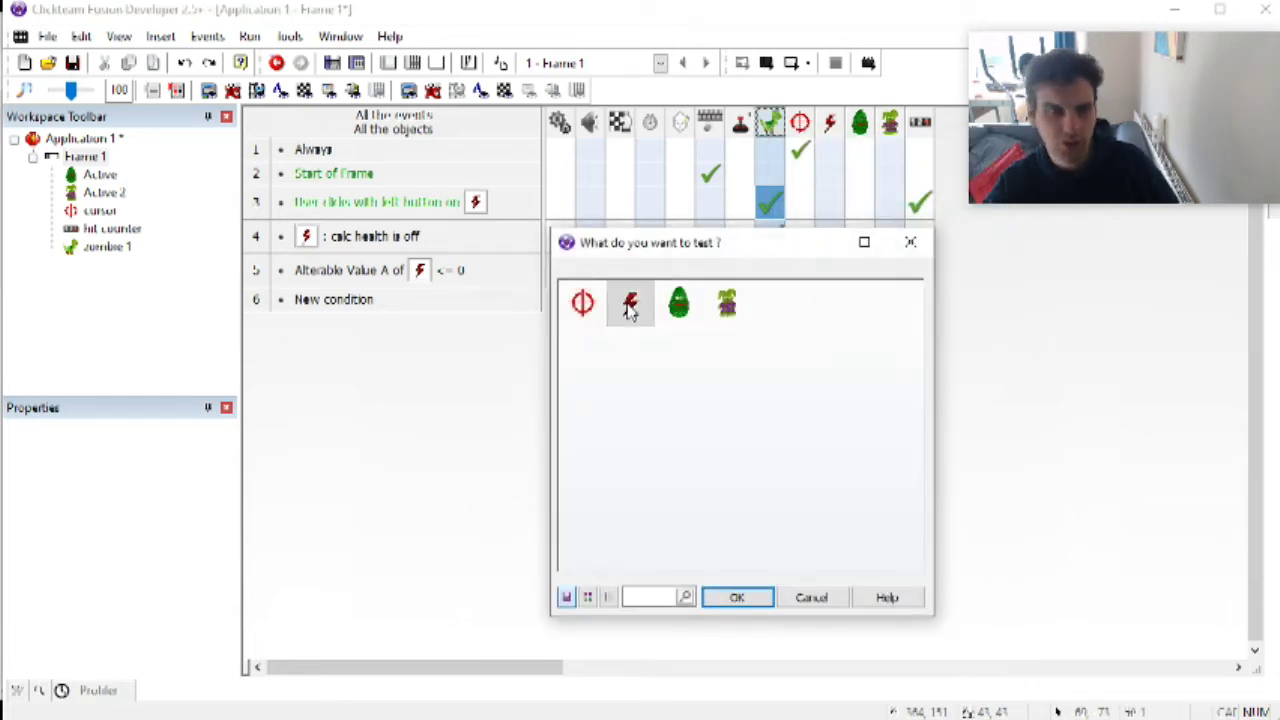
left_click(699, 412)
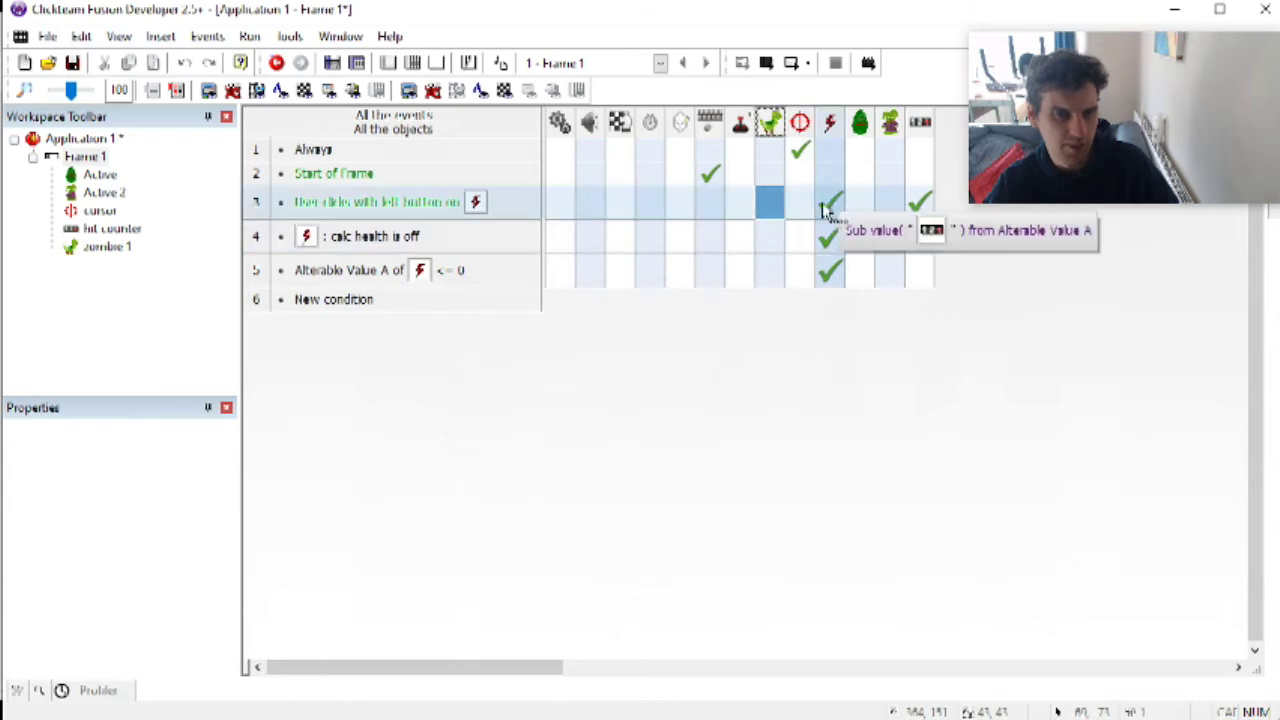
Step: Run the zombie shooter, shoot the rabbit, bird and egg to test the shared actions, and close the test run
left_click(249, 36)
left_click(290, 80)
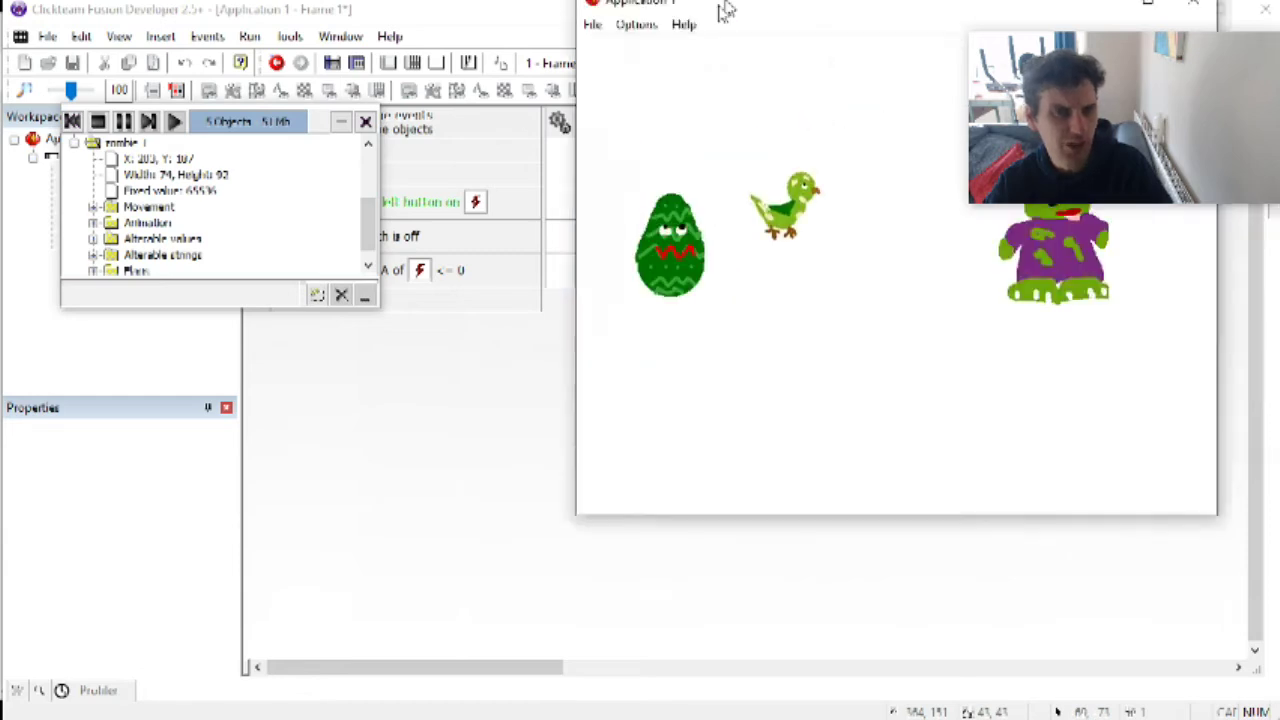
left_click_drag(726, 9, 505, 137)
left_click(831, 299)
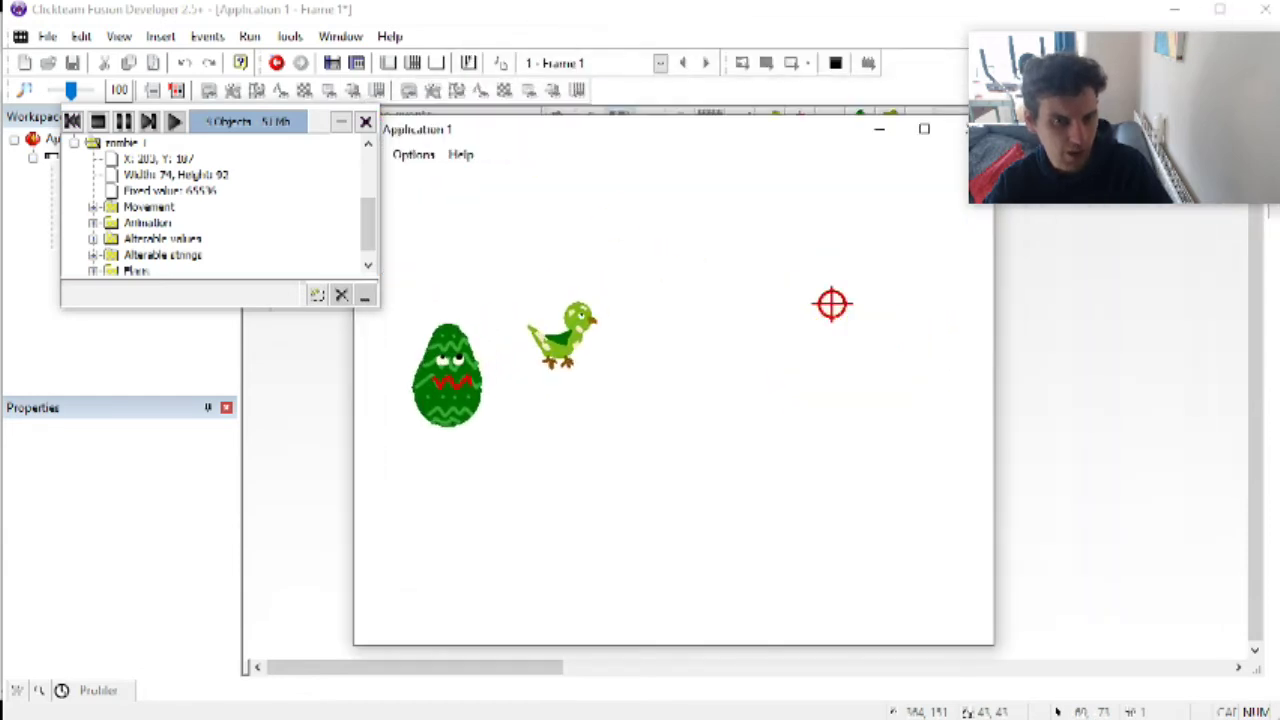
left_click(579, 312)
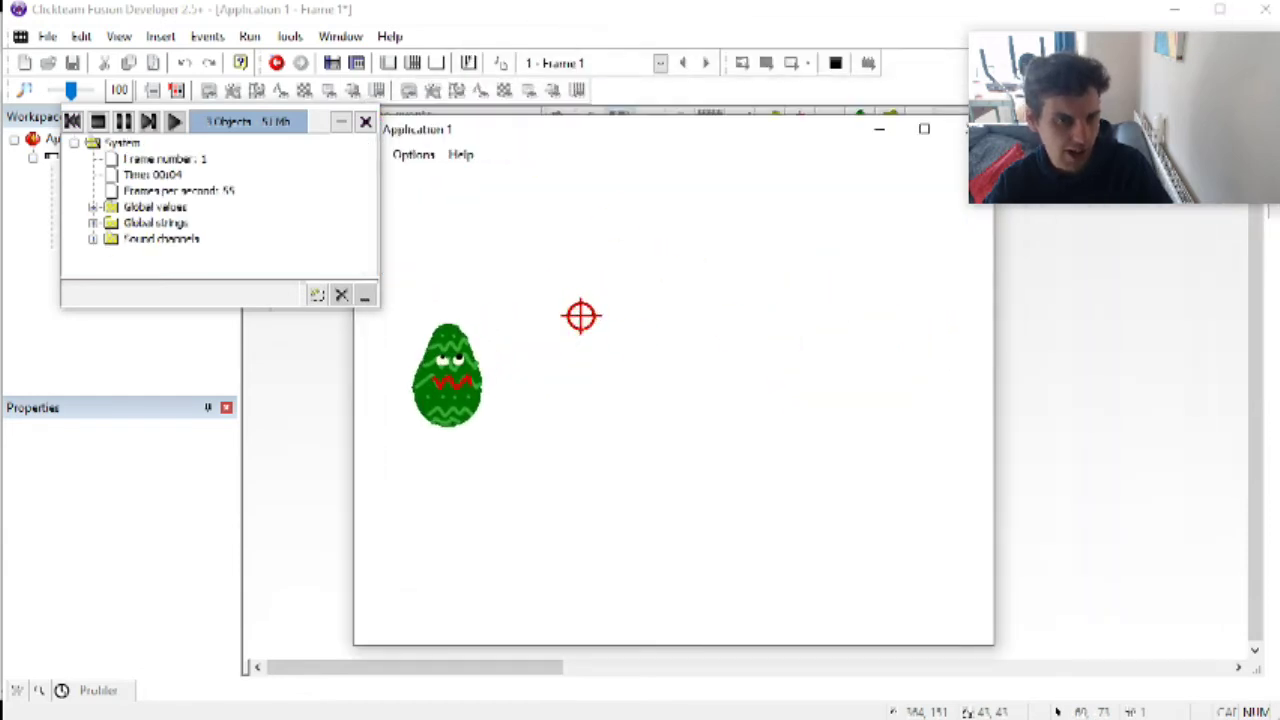
left_click(449, 343)
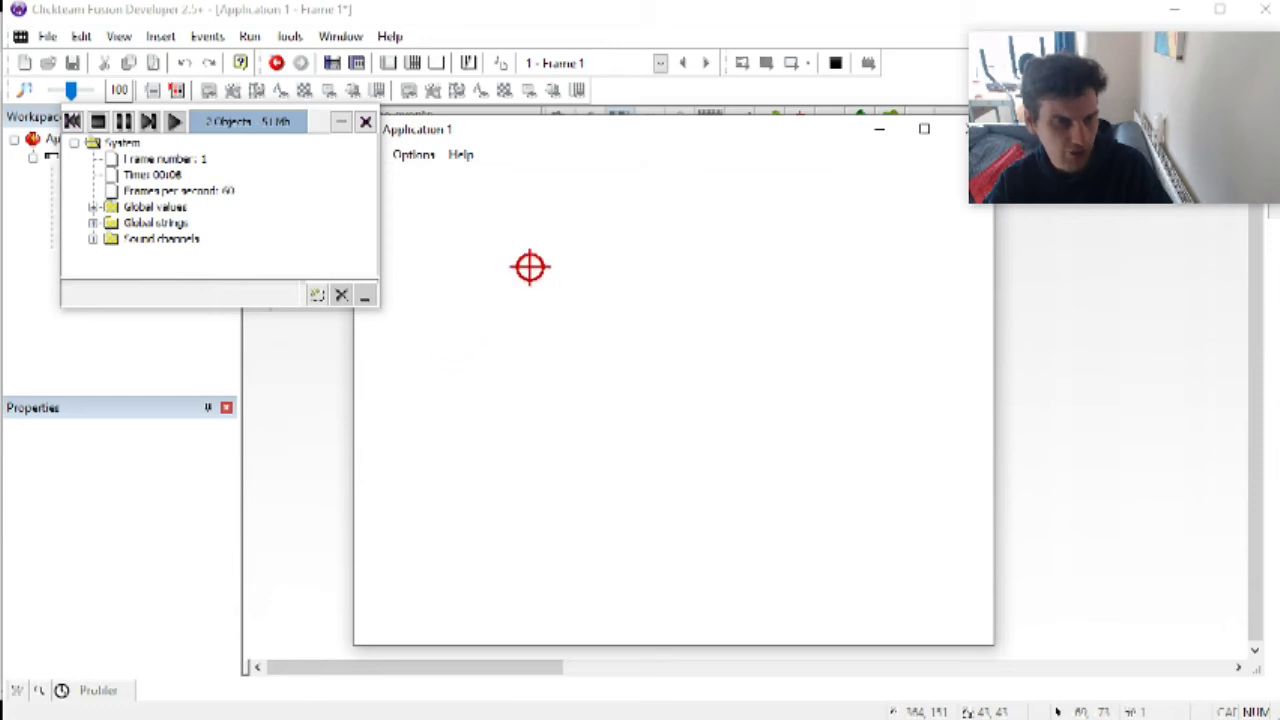
left_click(914, 128)
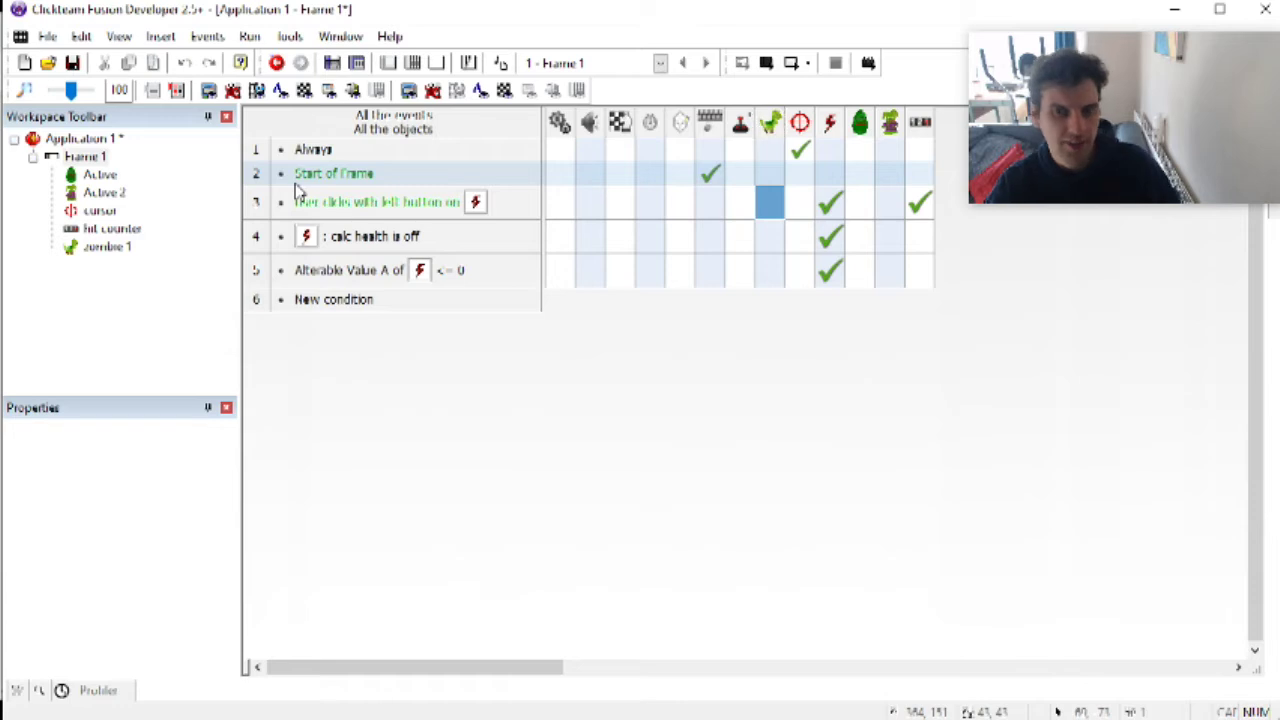
Step: Return to Frame 1's layout and reposition the bird and egg so that both overlap the rabbit
double_click(76, 160)
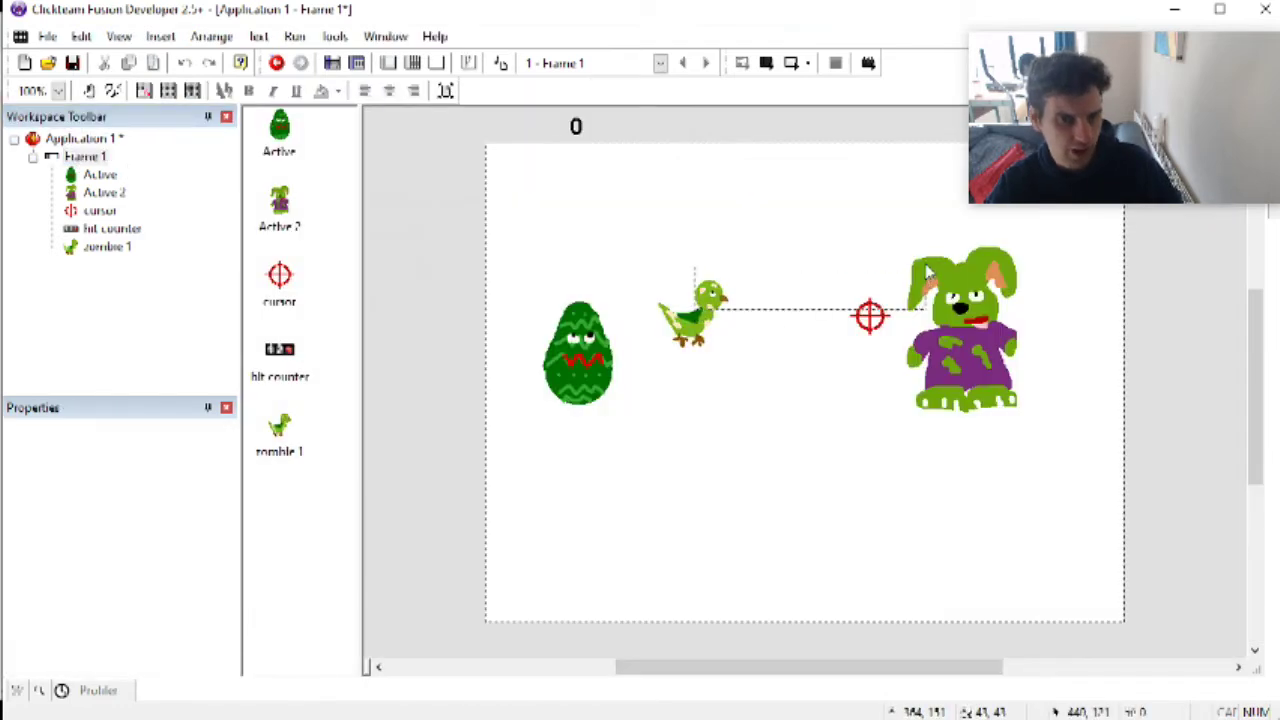
left_click(722, 324)
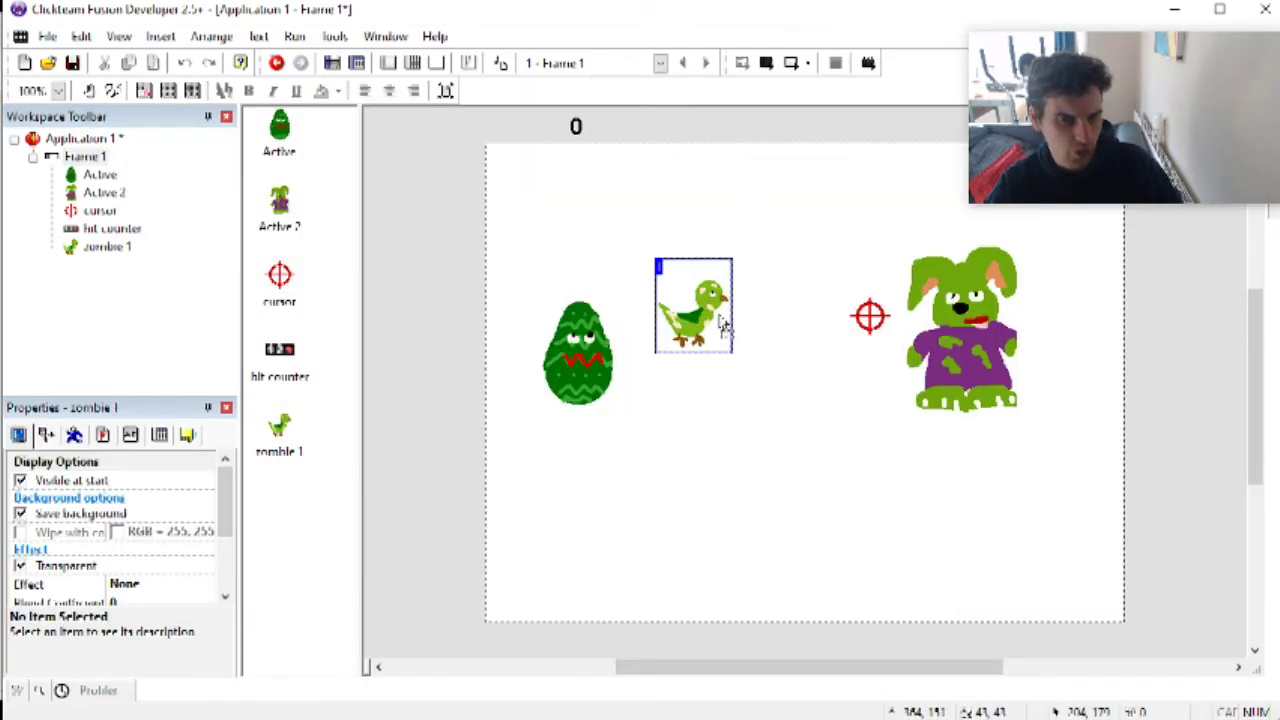
left_click_drag(948, 280, 948, 282)
left_click_drag(585, 338, 950, 380)
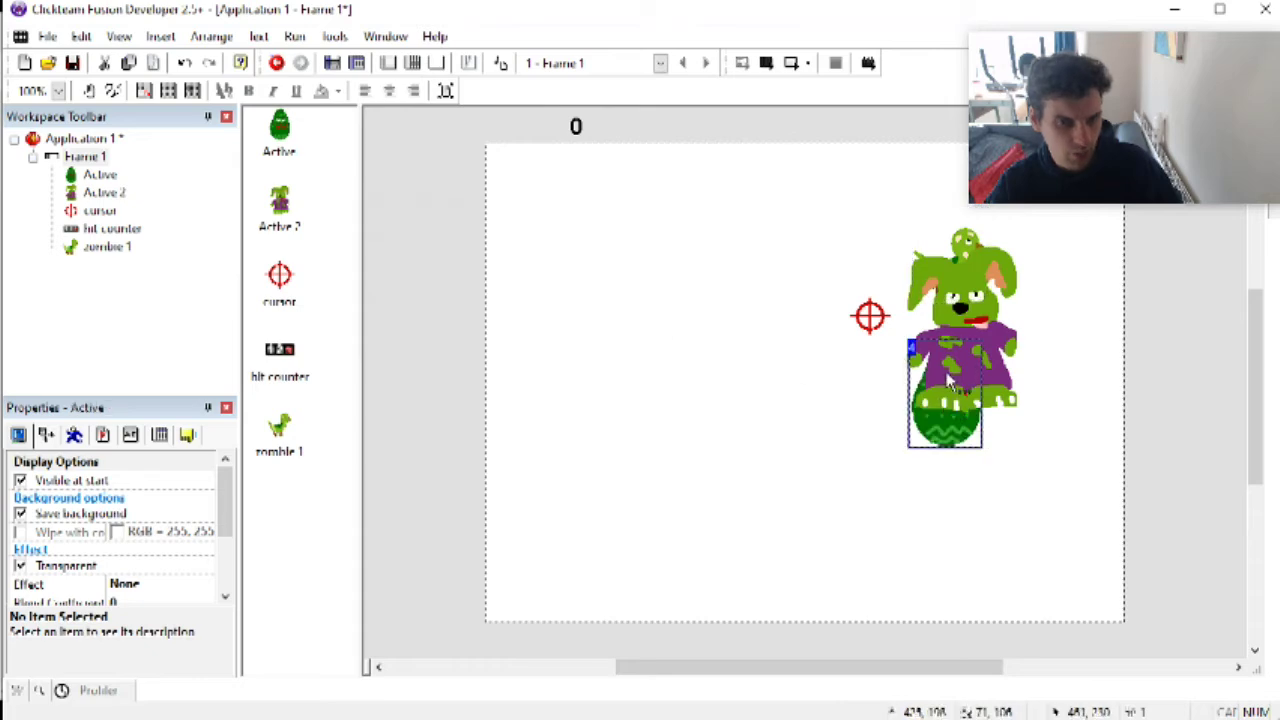
Step: Insert a Layer object just outside the left edge of Frame 1's play area
left_click(714, 448)
double_click(490, 207)
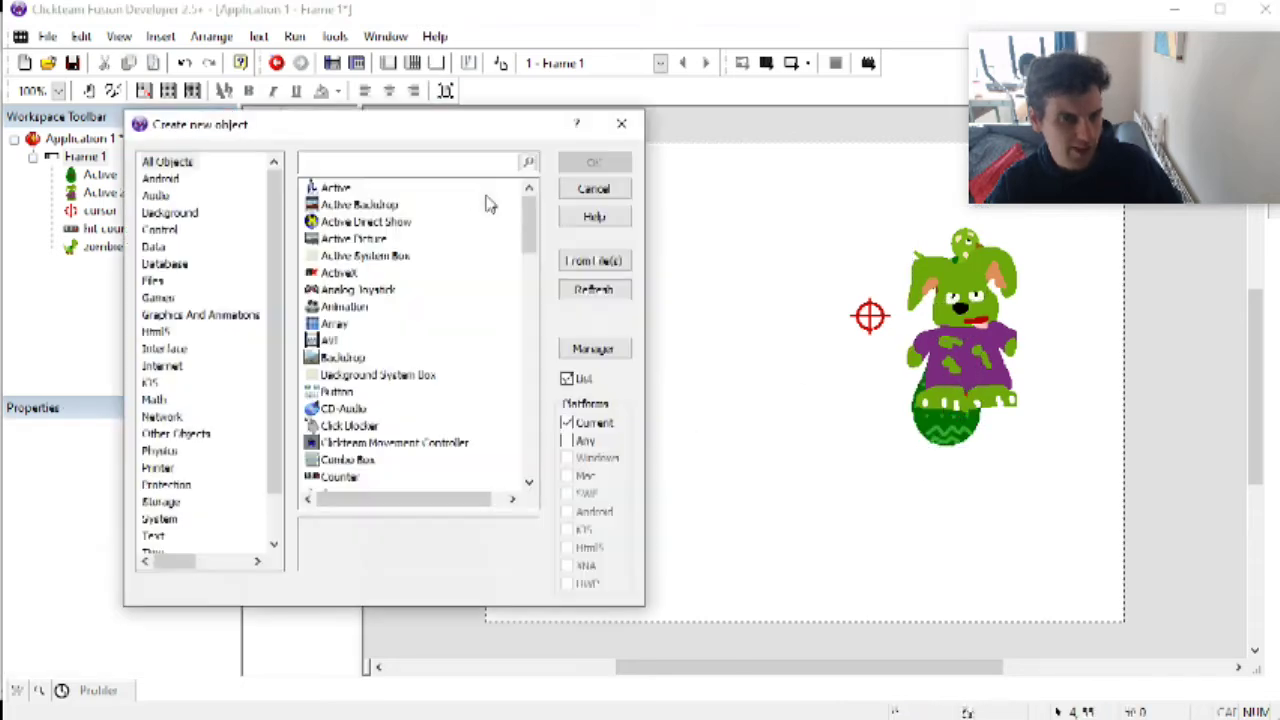
type("layer")
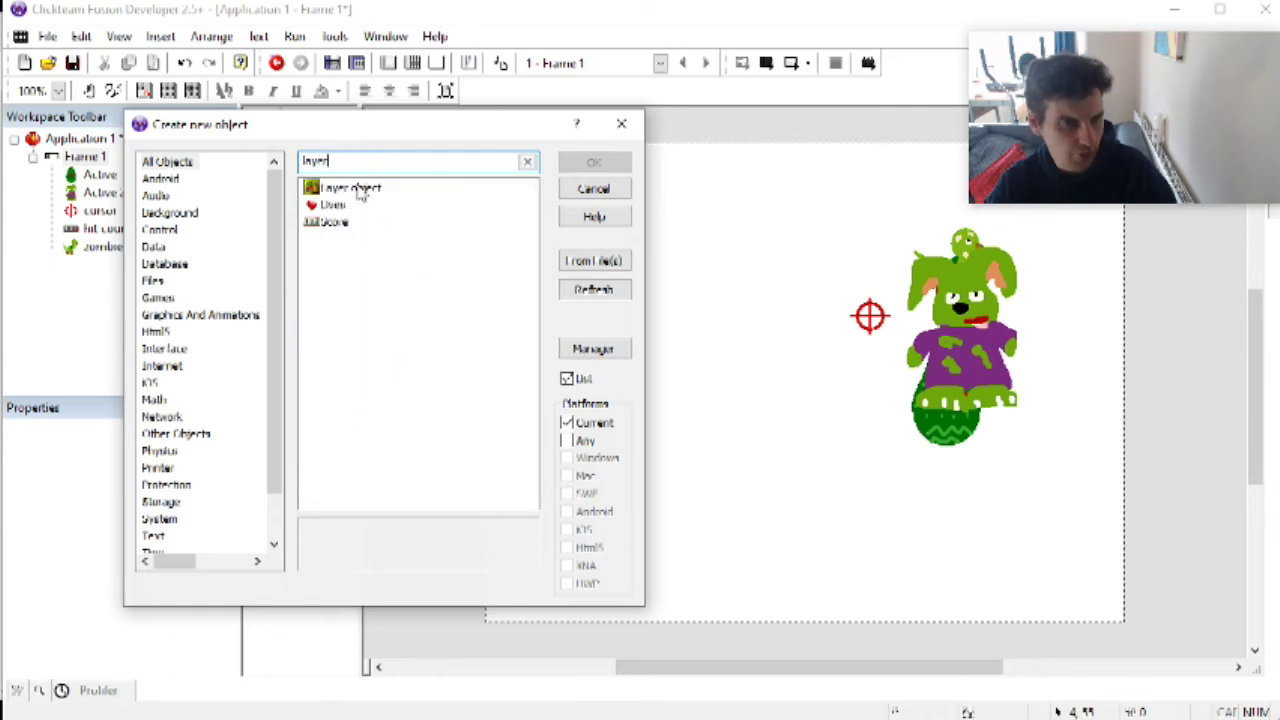
double_click(350, 187)
left_click(432, 237)
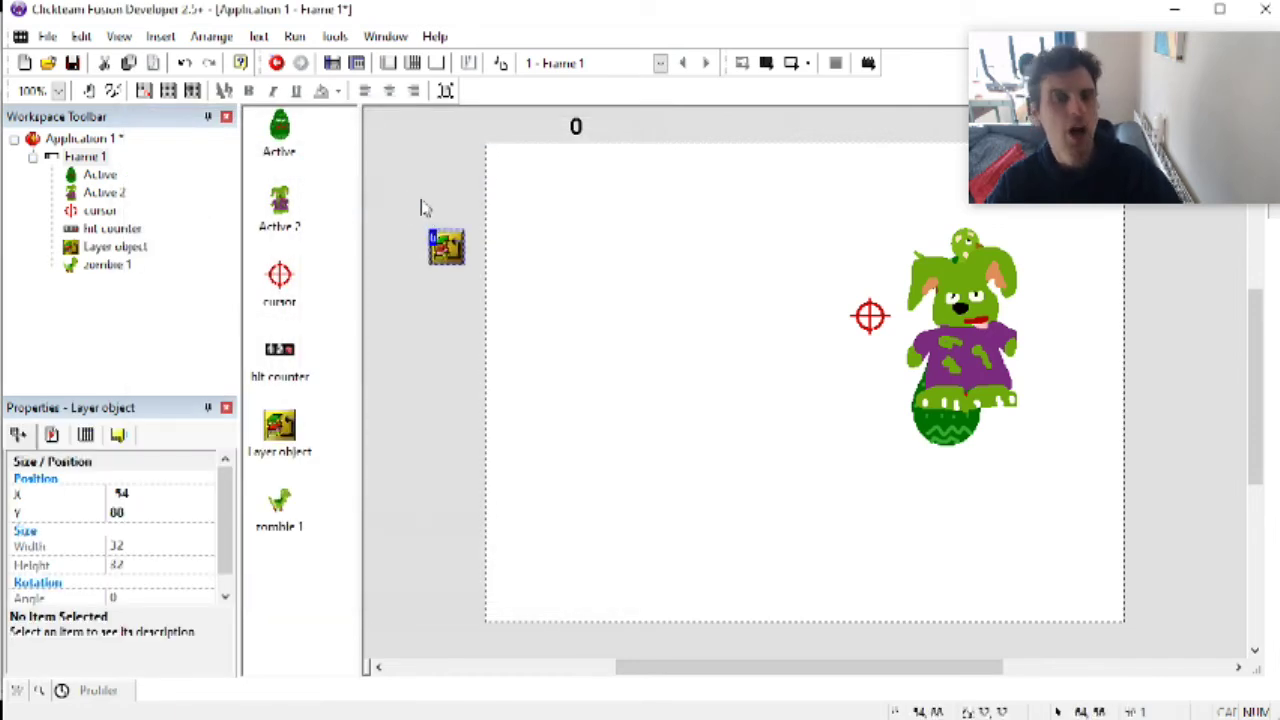
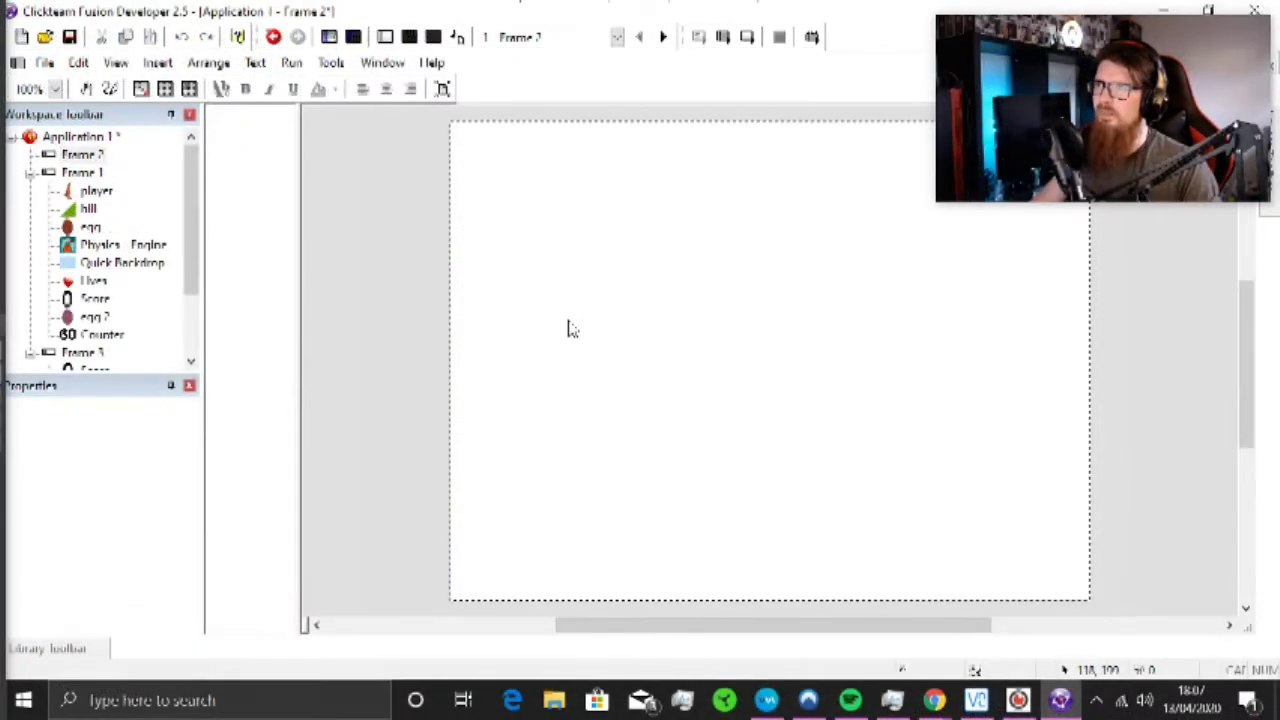
Step: Switch to the egg-catching game and insert a String object in the upper-left part of the empty Frame 2
right_click(565, 320)
left_click(626, 36)
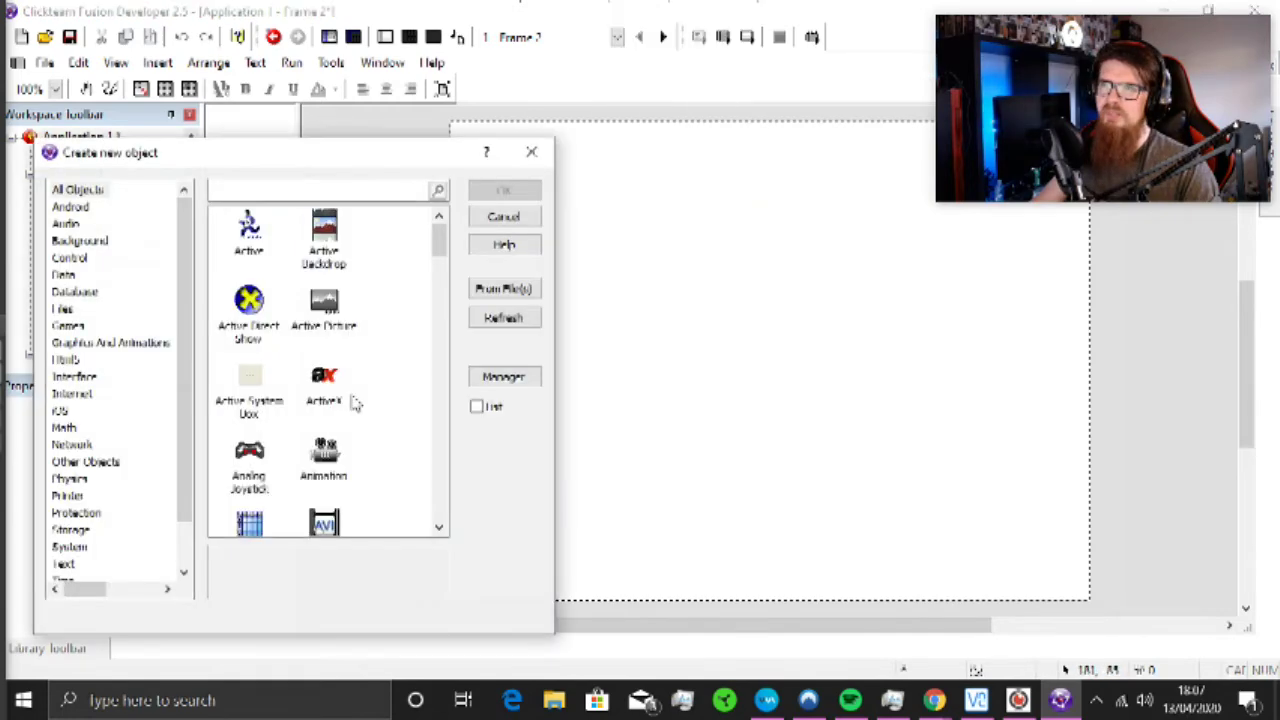
scroll(345, 420, "down", 10)
scroll(340, 440, "down", 4)
scroll(346, 420, "up", 15)
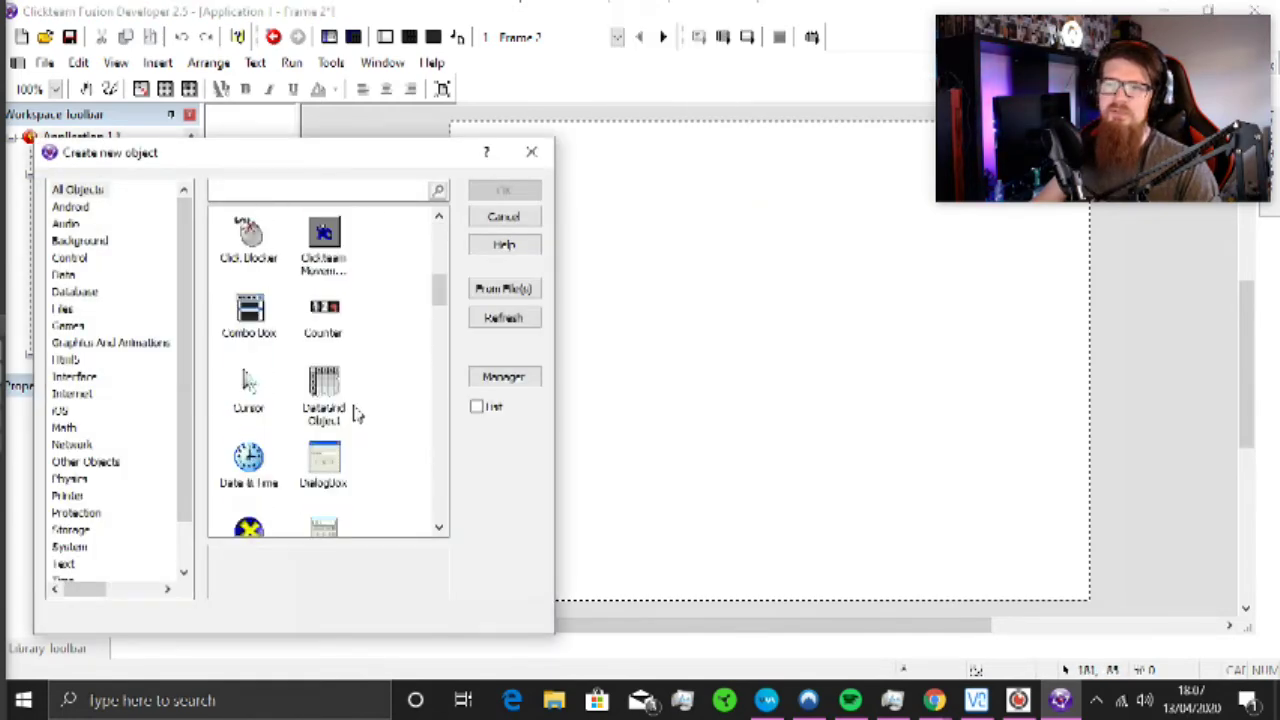
left_click(62, 564)
left_click(322, 314)
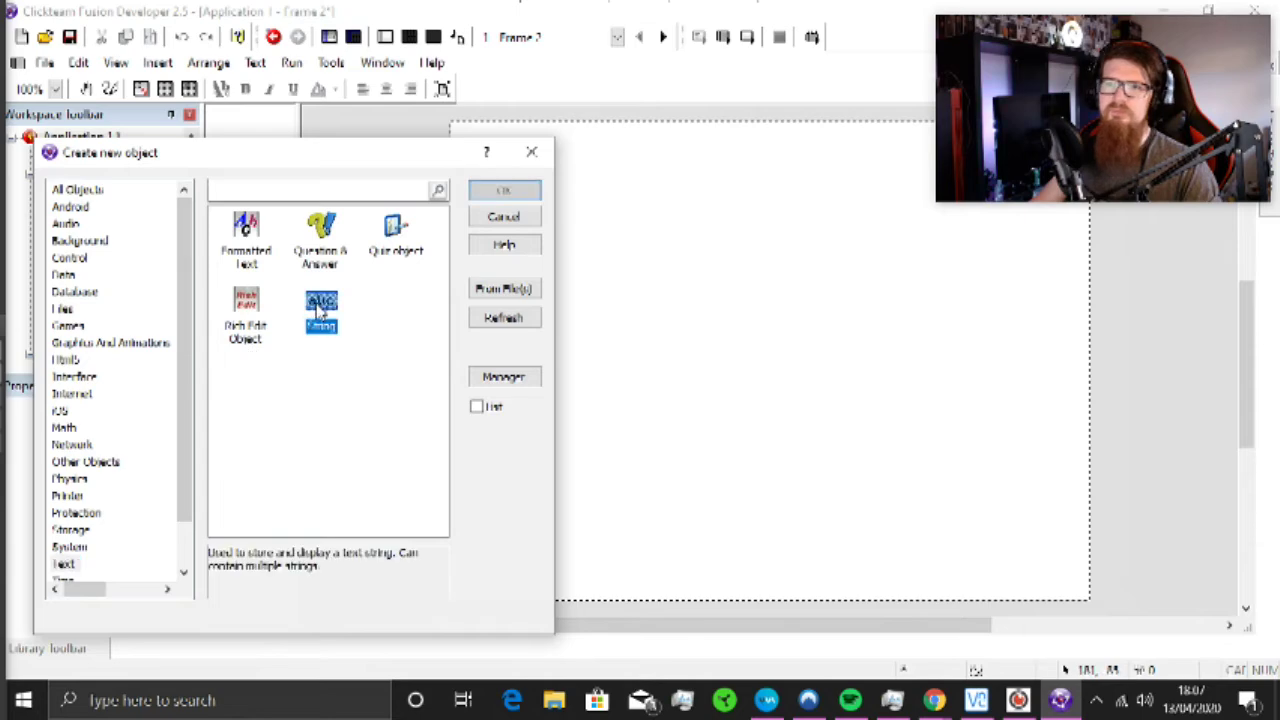
left_click(503, 190)
left_click(515, 248)
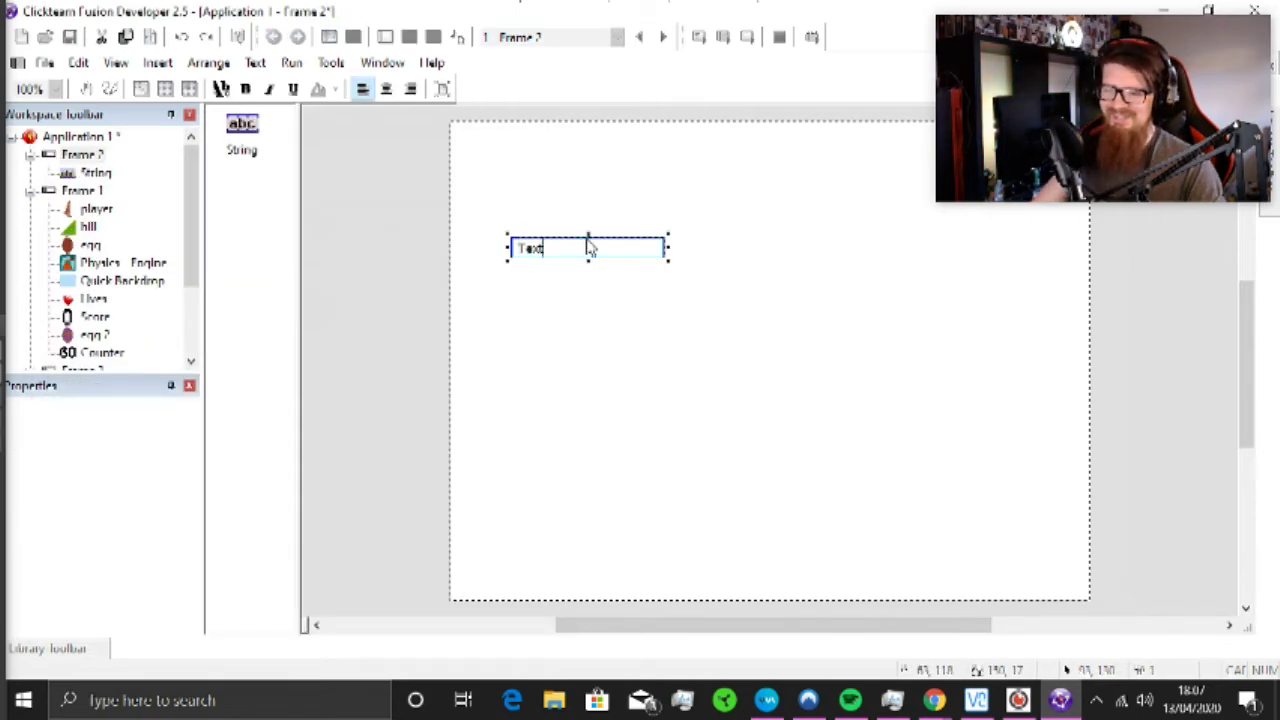
Step: Delete the placeholder text of the String object in Frame 2
key("BackSpace")
key("BackSpace")
key("BackSpace")
key("BackSpace")
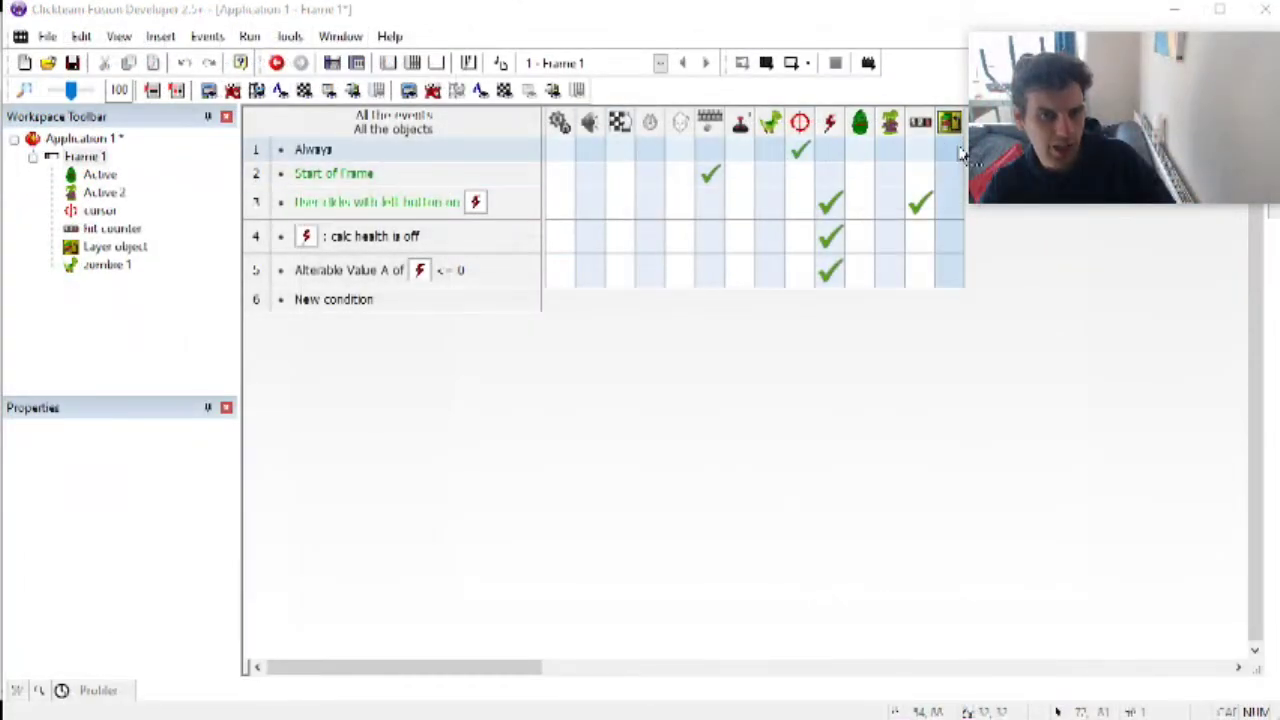
Step: Switch to the zombie shooter, add an increasing Y sort by the Layer object to the Always event, and test-run the application
left_click(955, 150)
mouse_move(1000, 160)
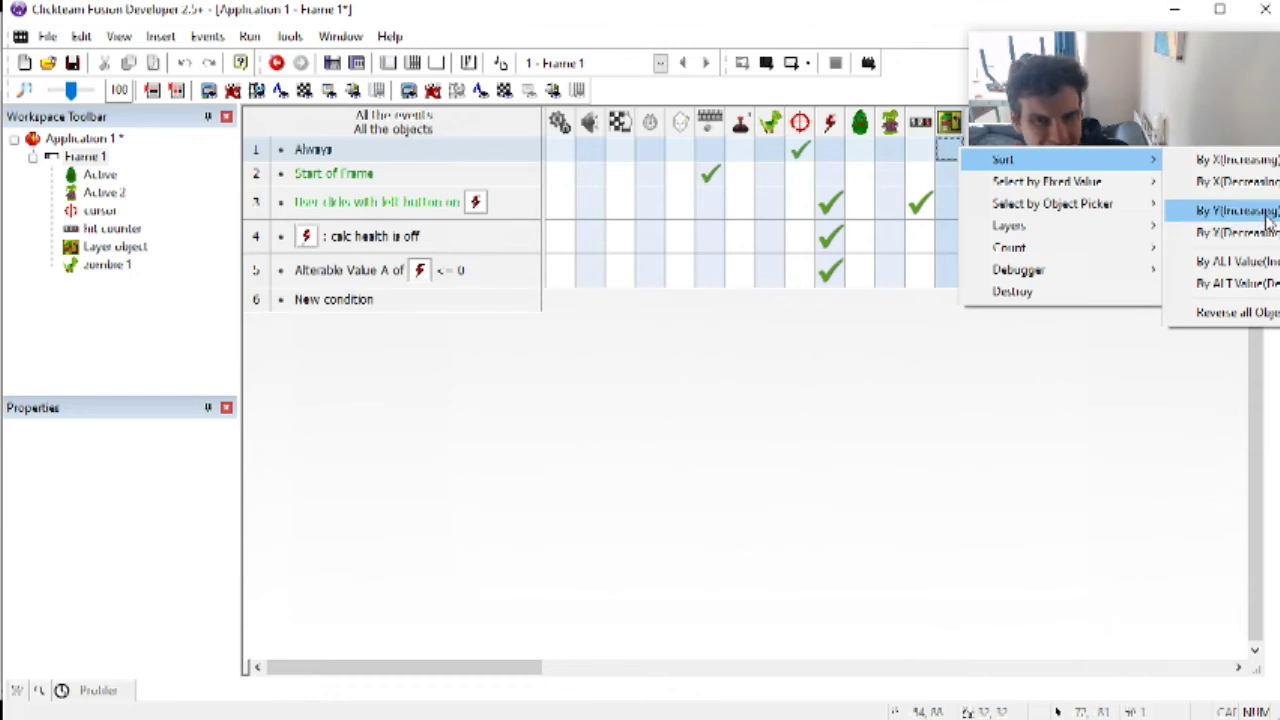
left_click(1238, 211)
left_click(249, 36)
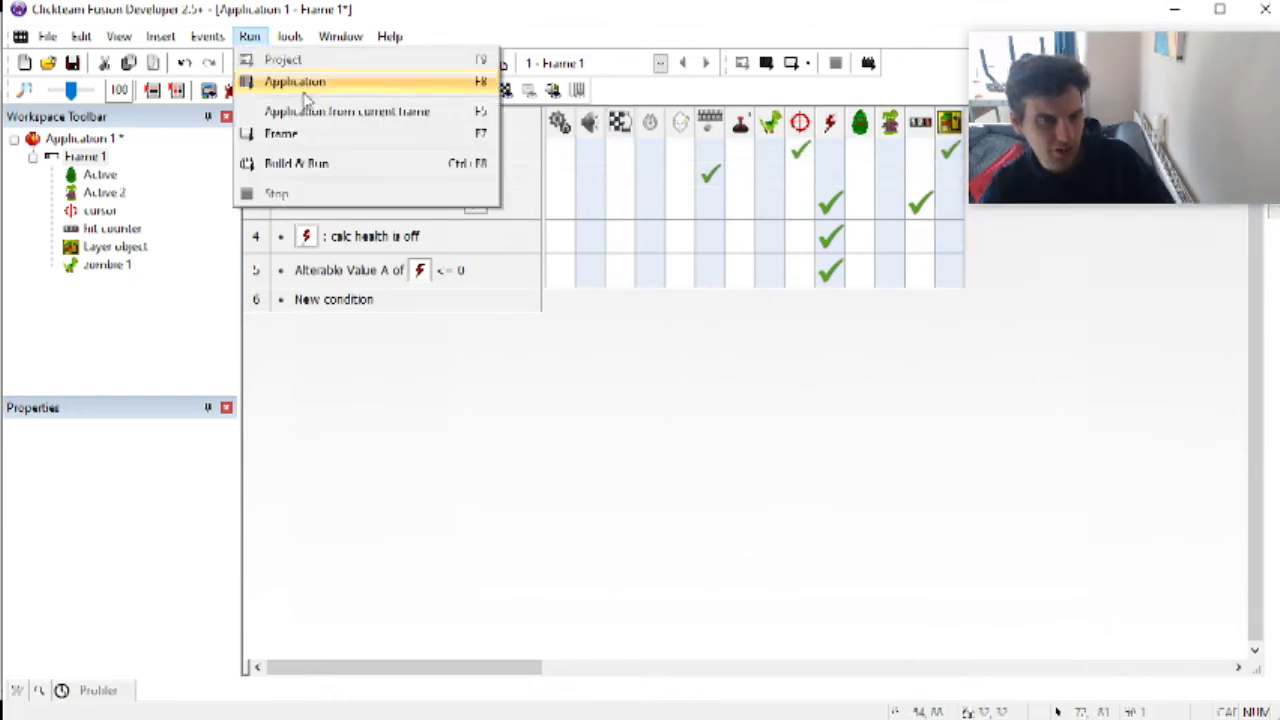
left_click(285, 80)
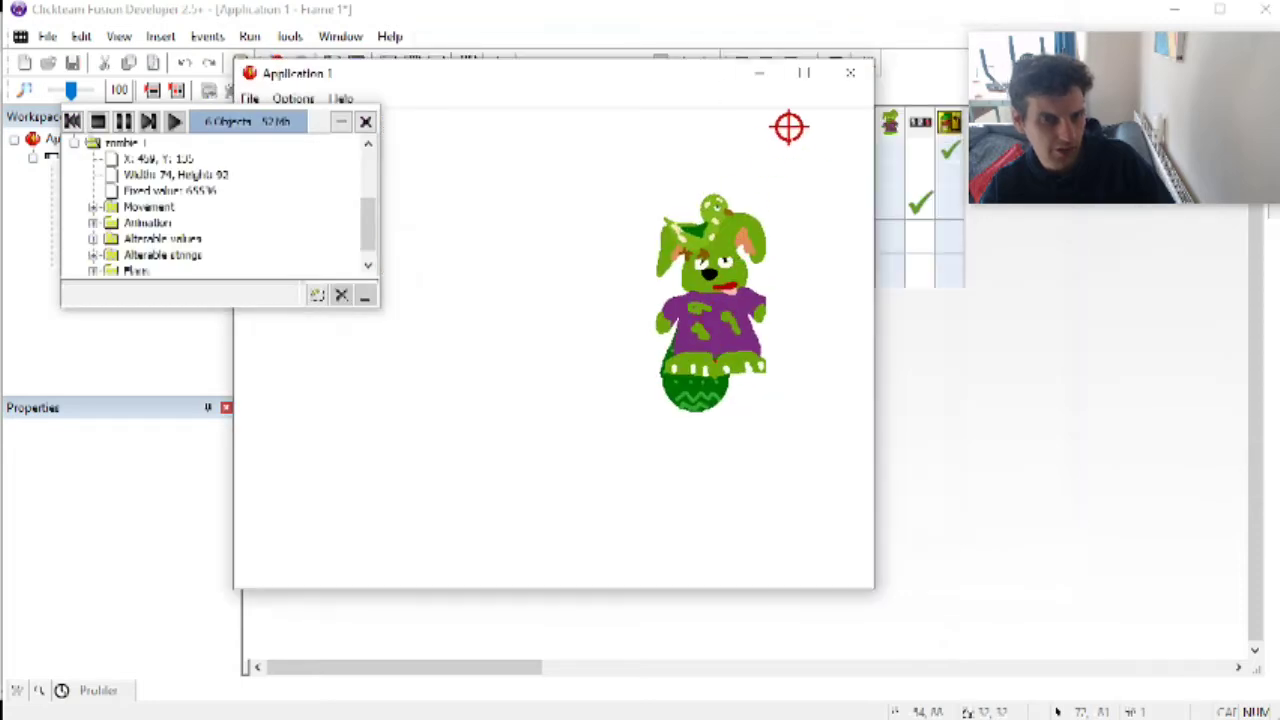
left_click(850, 73)
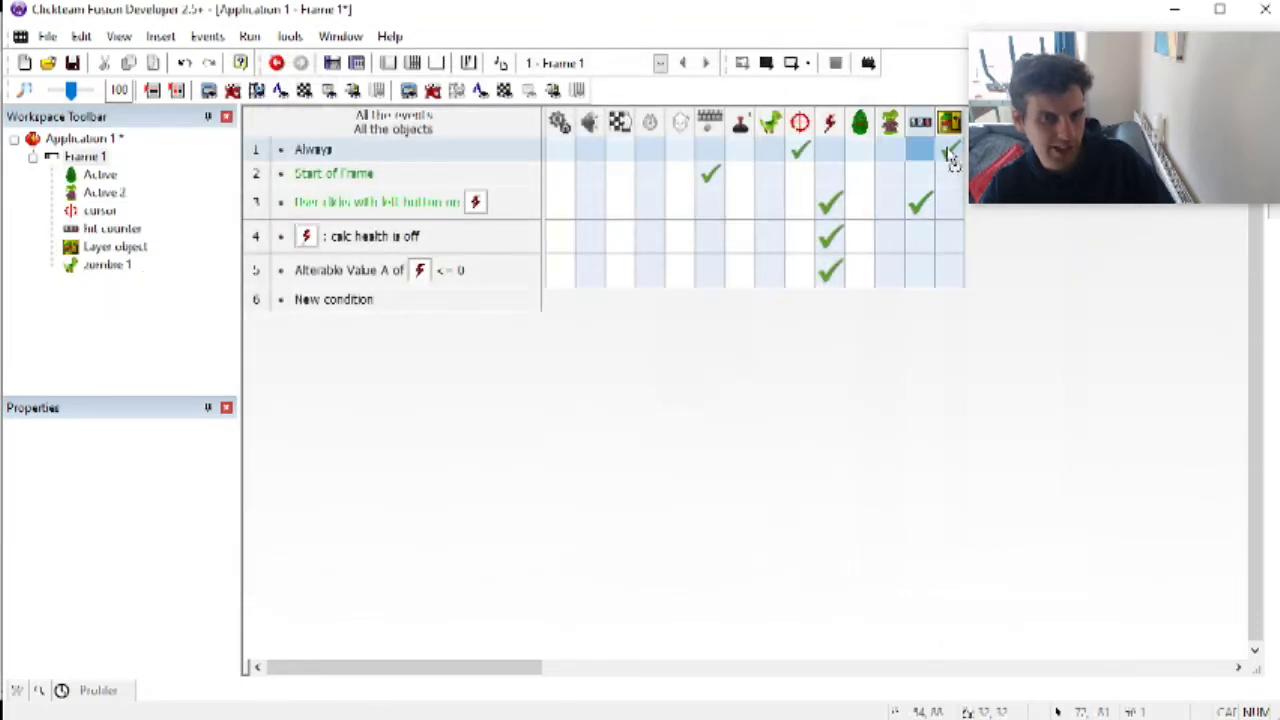
Step: Replace the Layer object's sort action in the Always event with a decreasing Y sort
right_click(952, 152)
mouse_move(1000, 160)
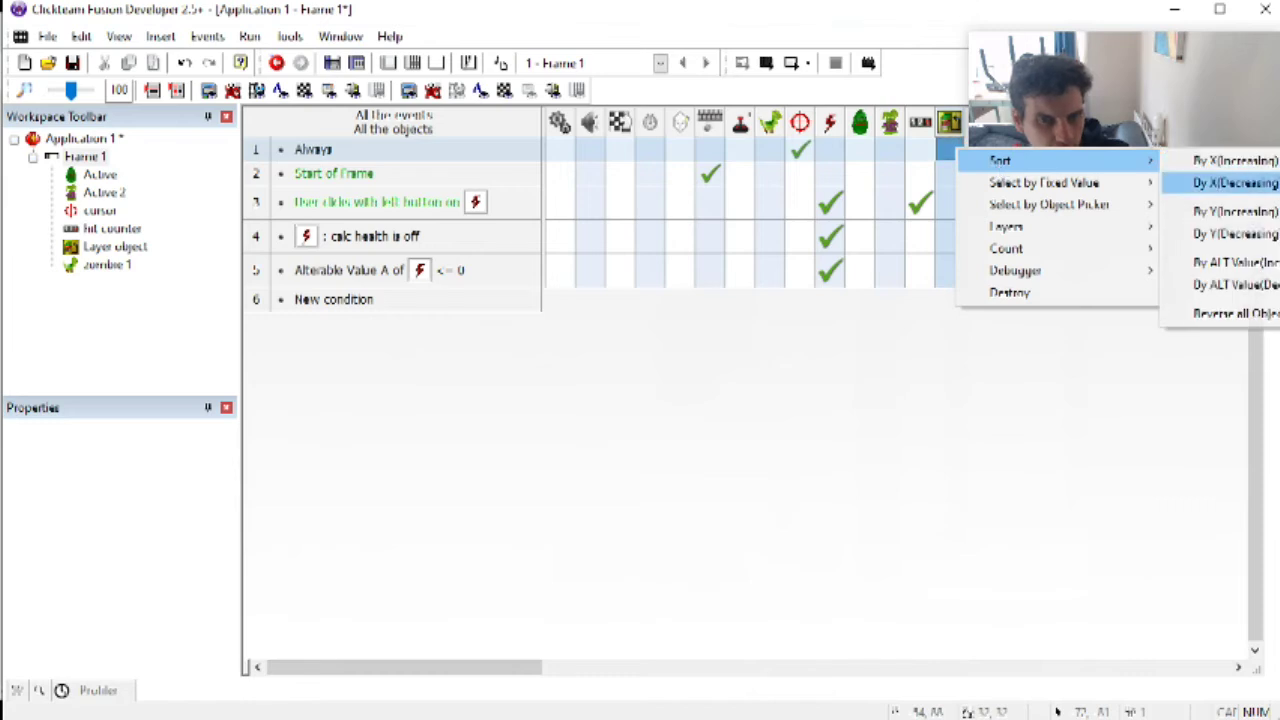
left_click(1235, 183)
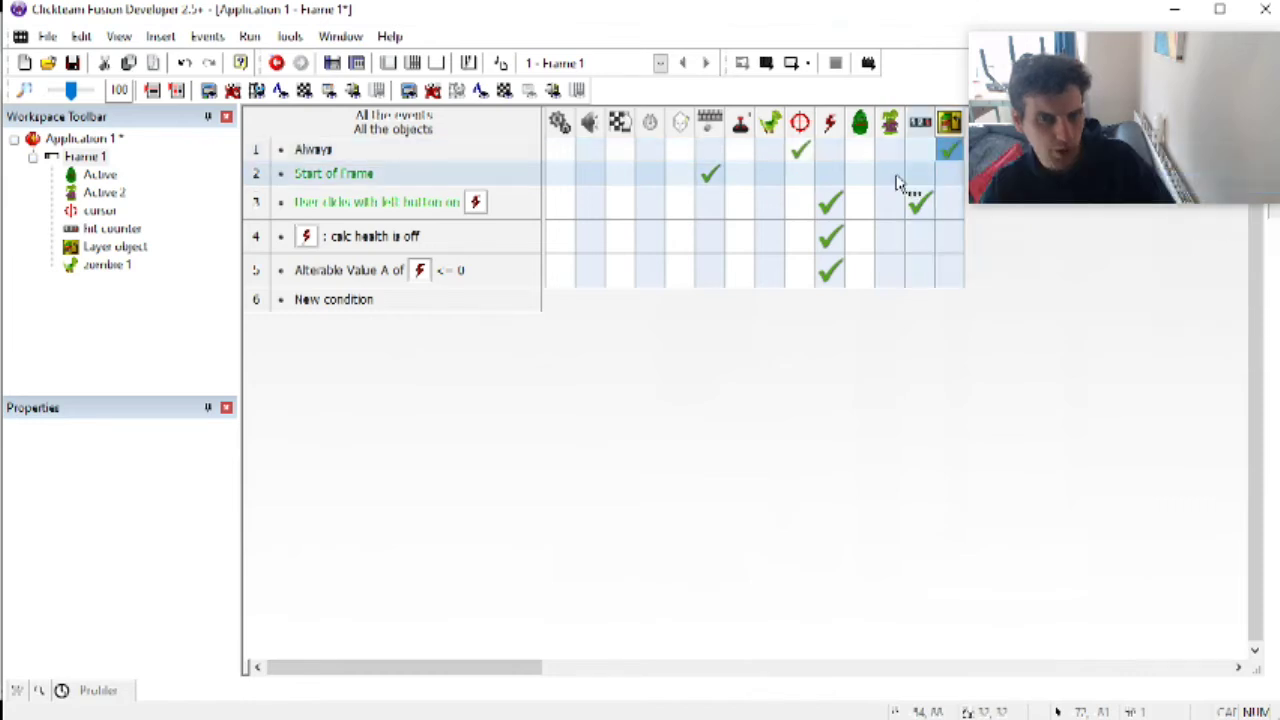
right_click(950, 152)
mouse_move(1063, 158)
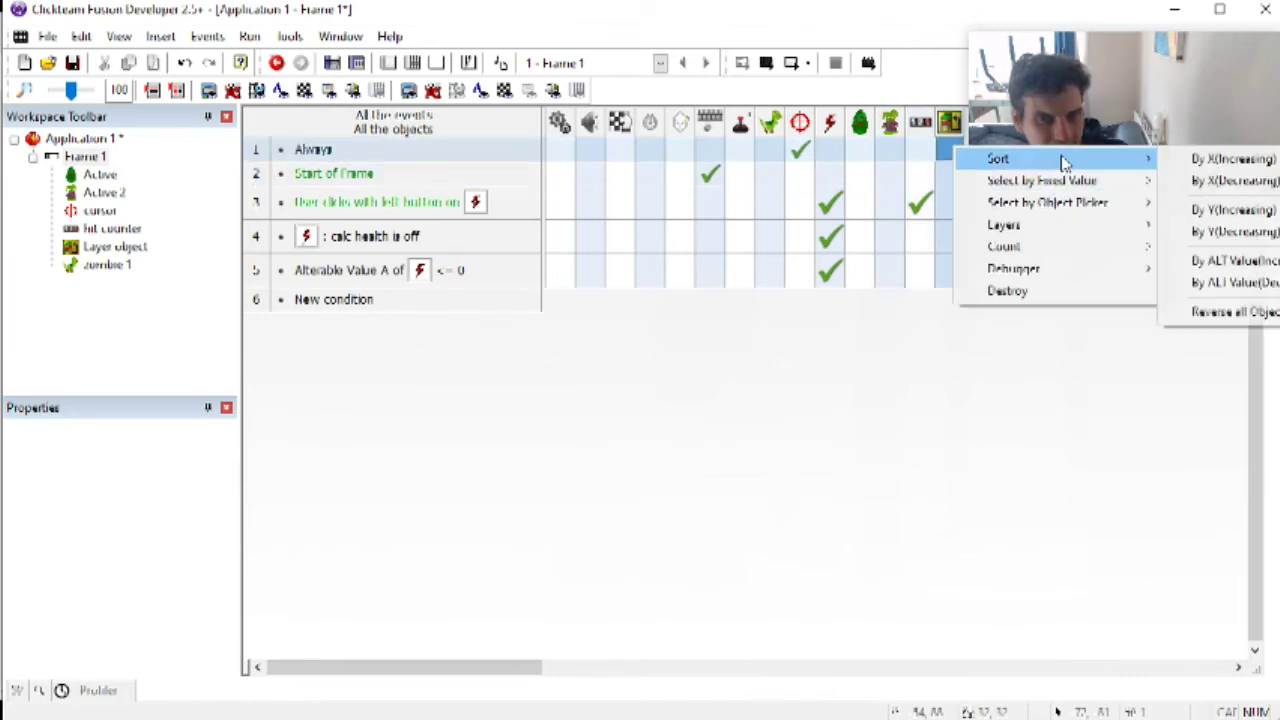
left_click(1276, 232)
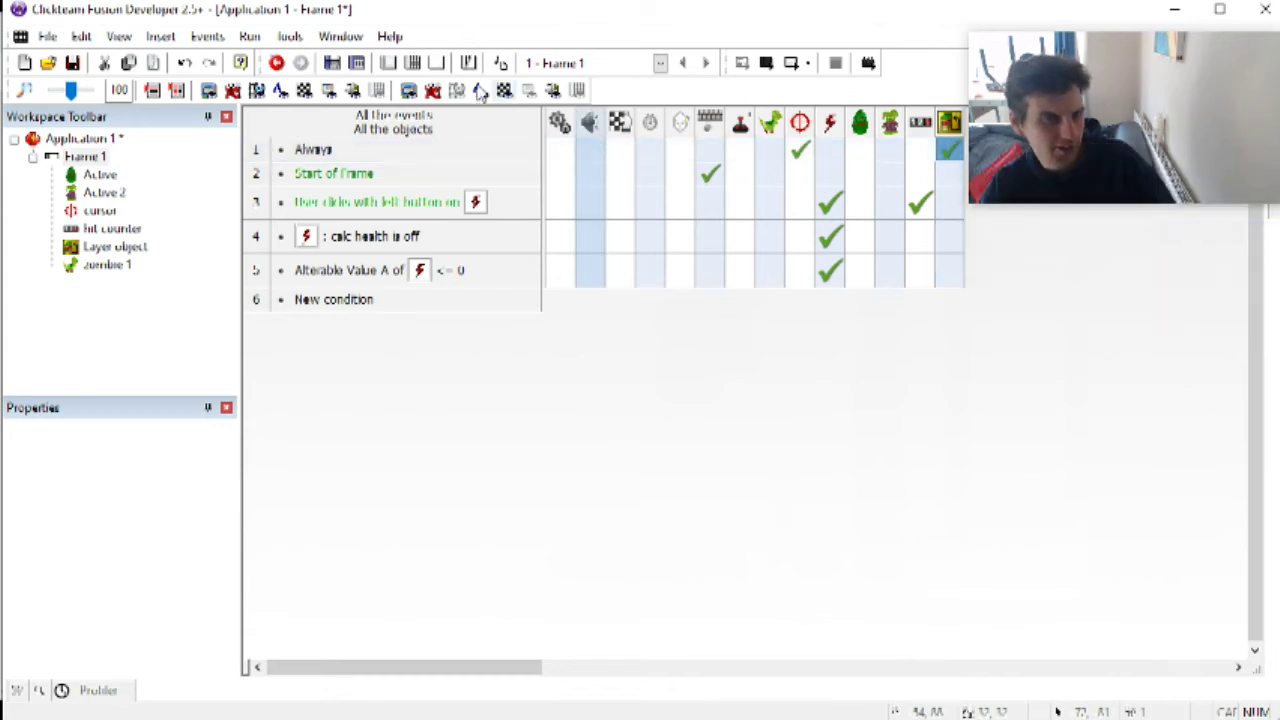
Step: Run the application, shoot the rabbit, egg and bird to test the layer order, and close the test run
left_click(250, 36)
left_click(281, 83)
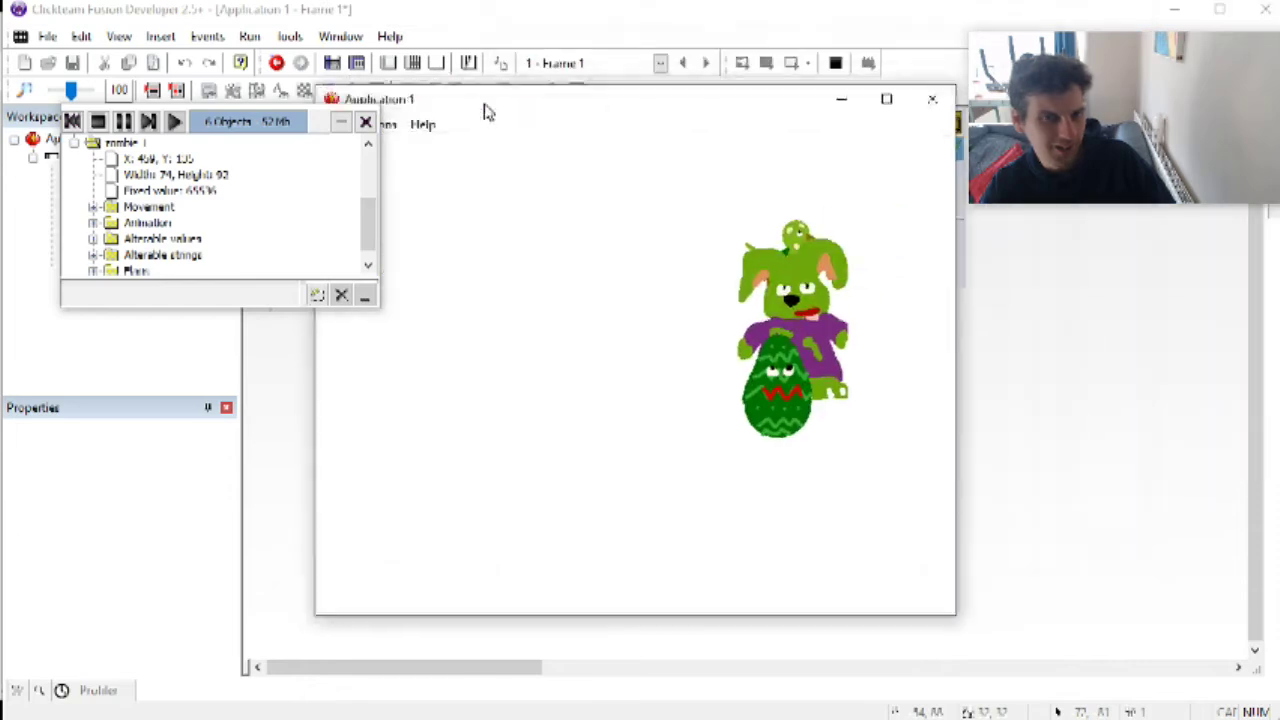
left_click(737, 331)
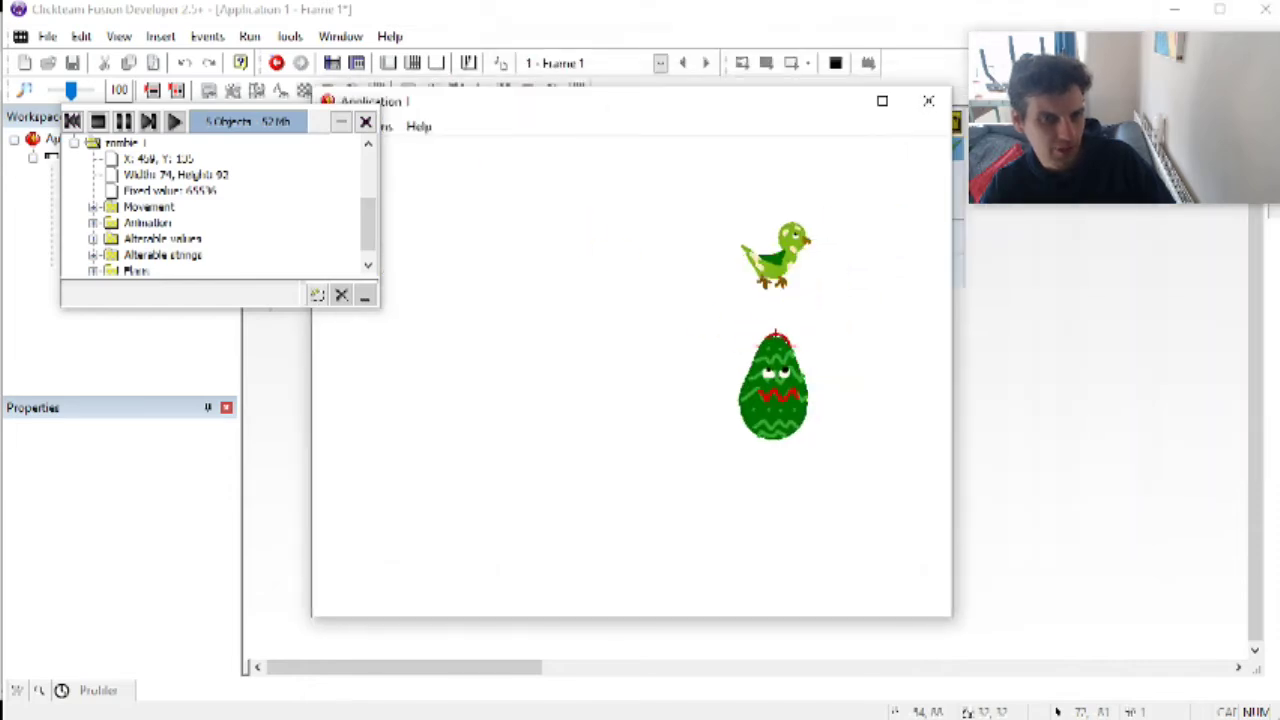
left_click(776, 340)
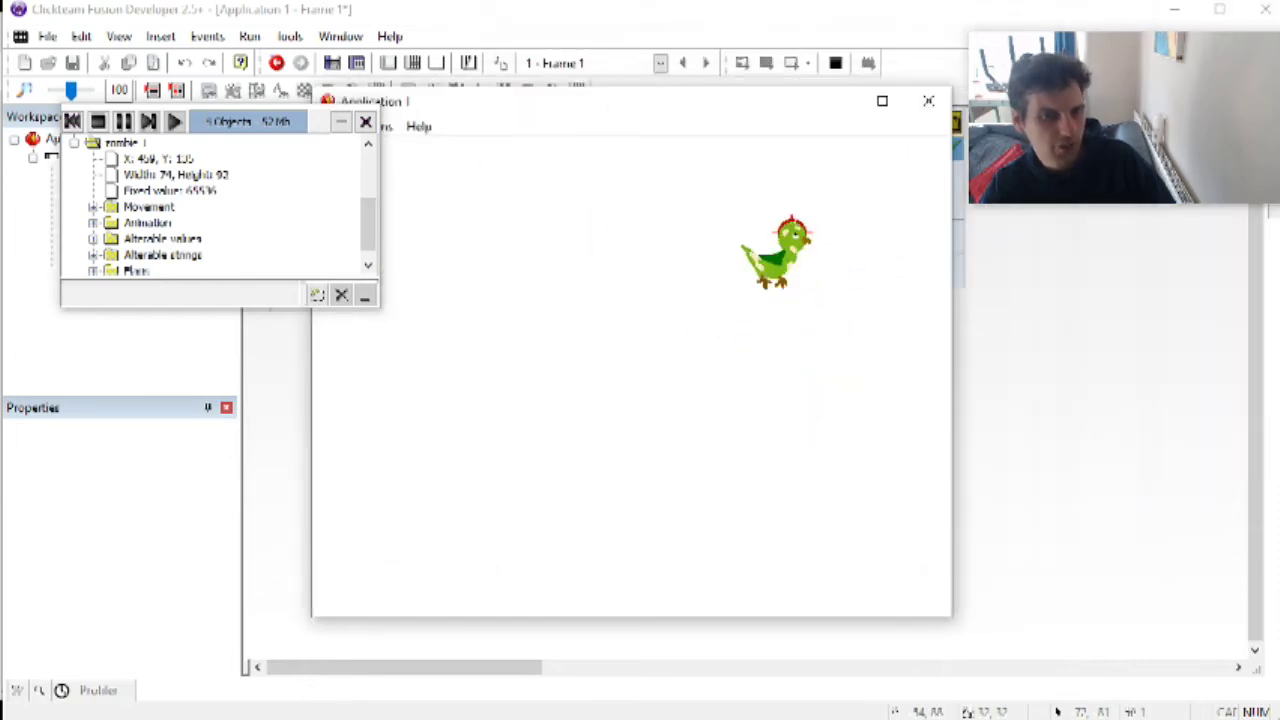
left_click(791, 230)
left_click(928, 100)
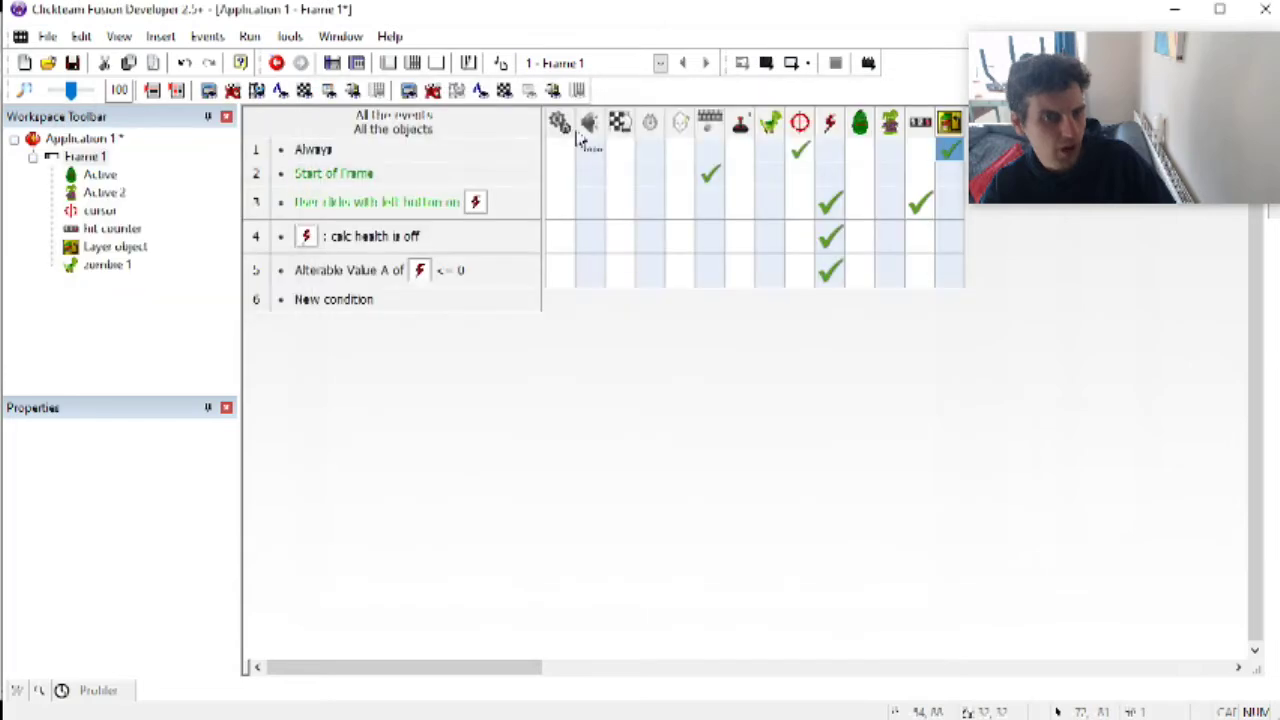
Step: Move the Decreasing Y Sort action above the cursor's Bring to front action in the Always event and return to the event grid
double_click(795, 155)
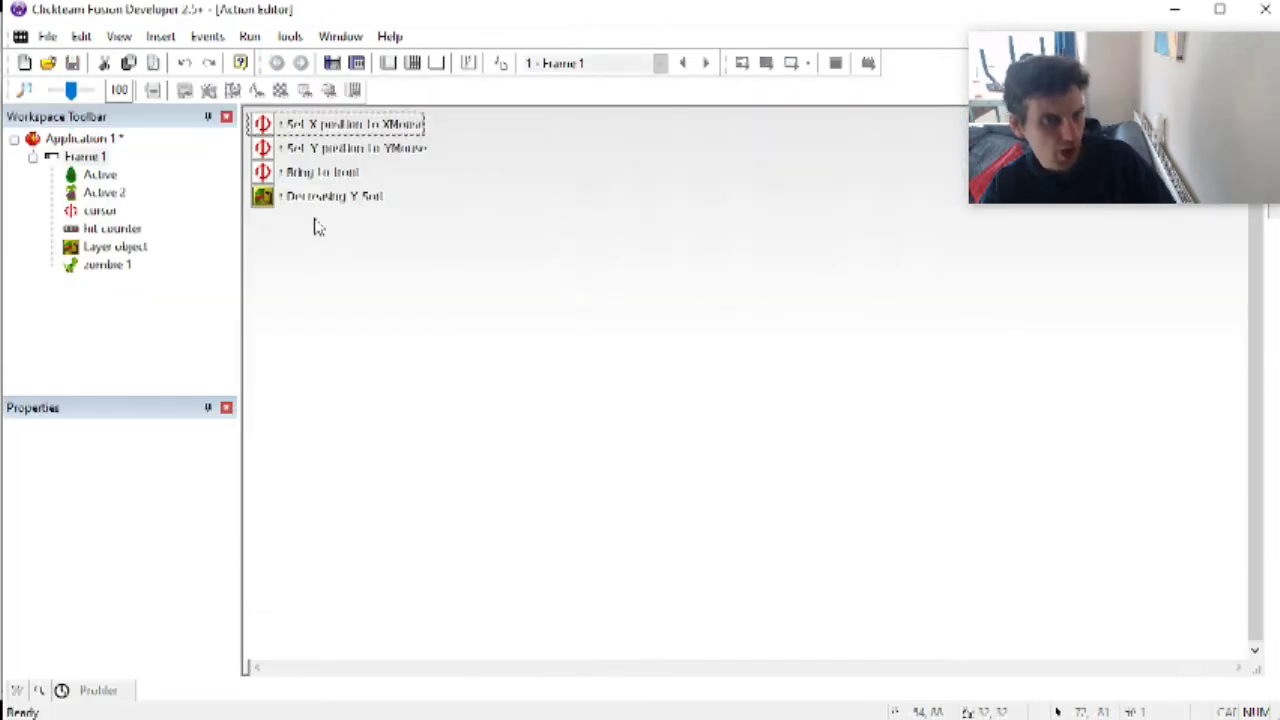
left_click_drag(325, 210, 295, 177)
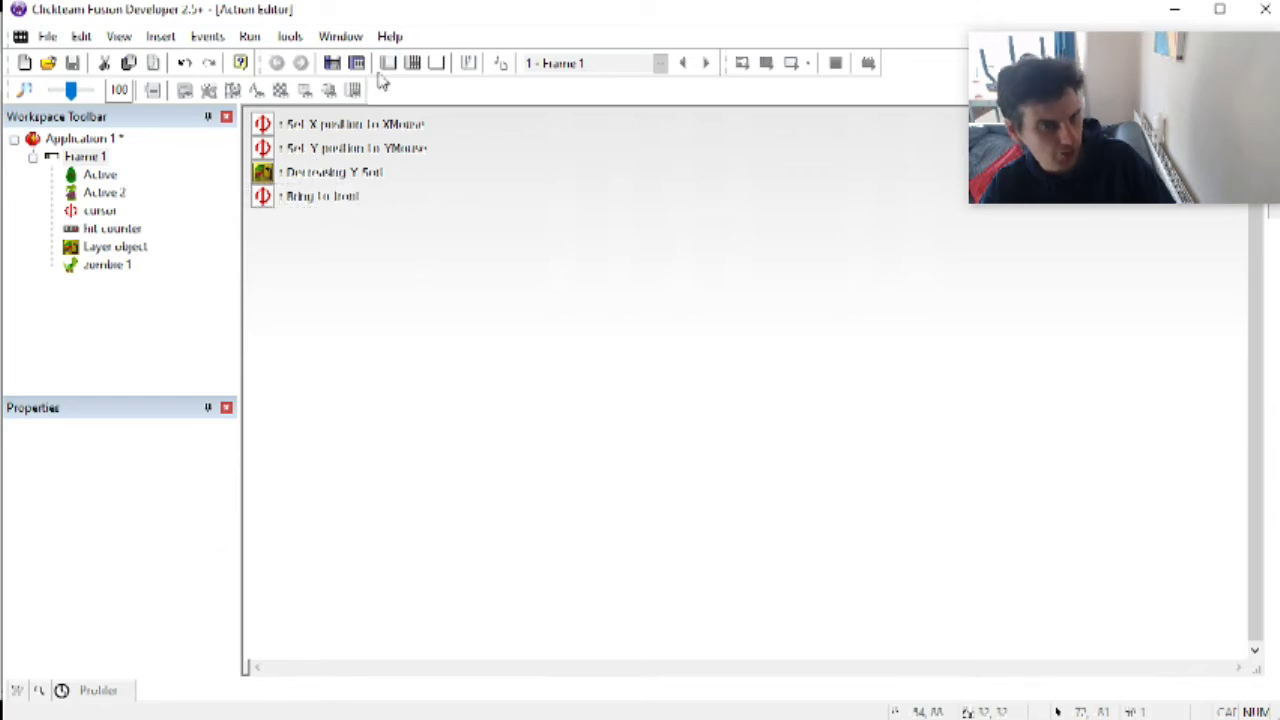
left_click(260, 37)
left_click(285, 61)
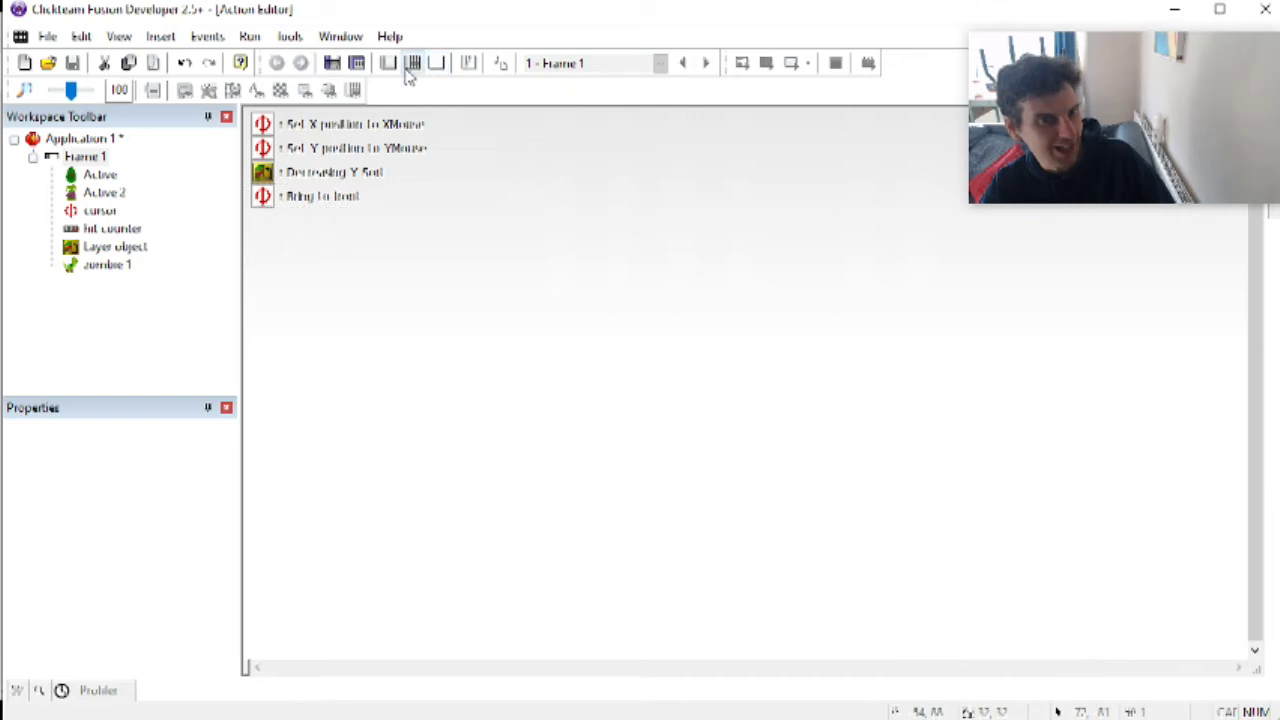
left_click(413, 63)
left_click(250, 36)
left_click(583, 196)
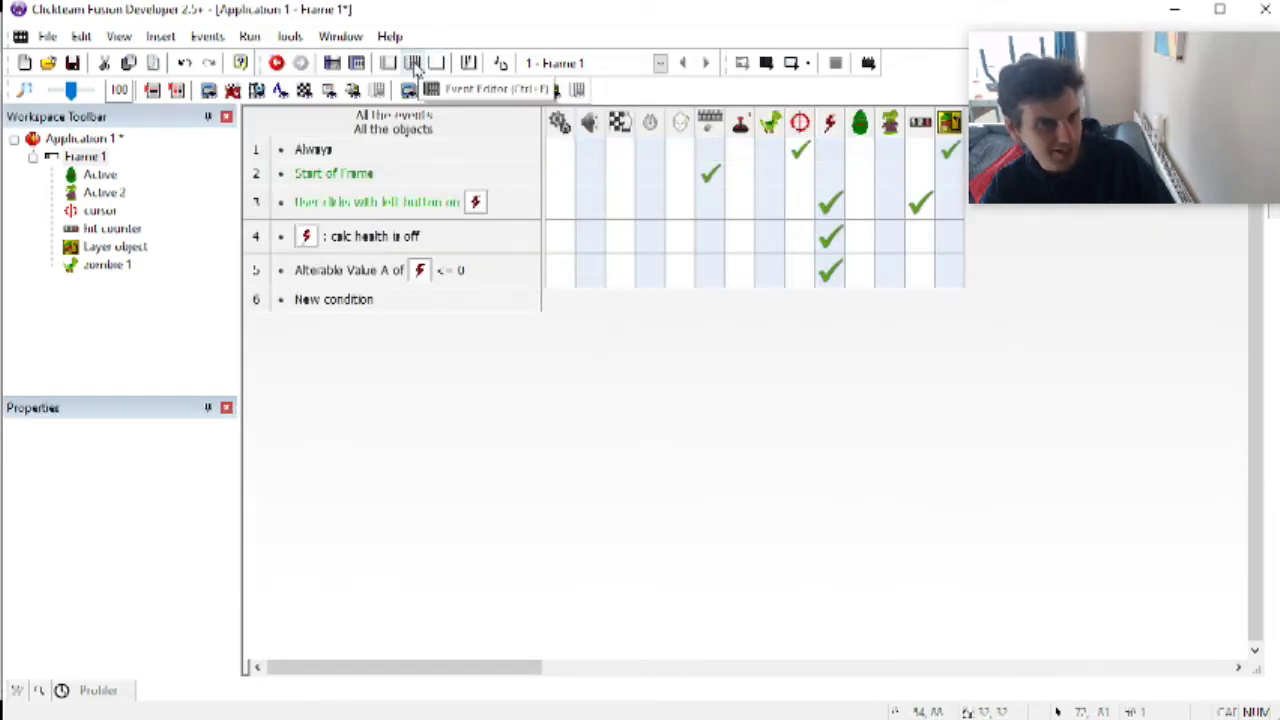
Step: Run the application again, check the crosshair over the enemies by shooting the rabbit, bird and egg, and close it
left_click(250, 36)
left_click(257, 80)
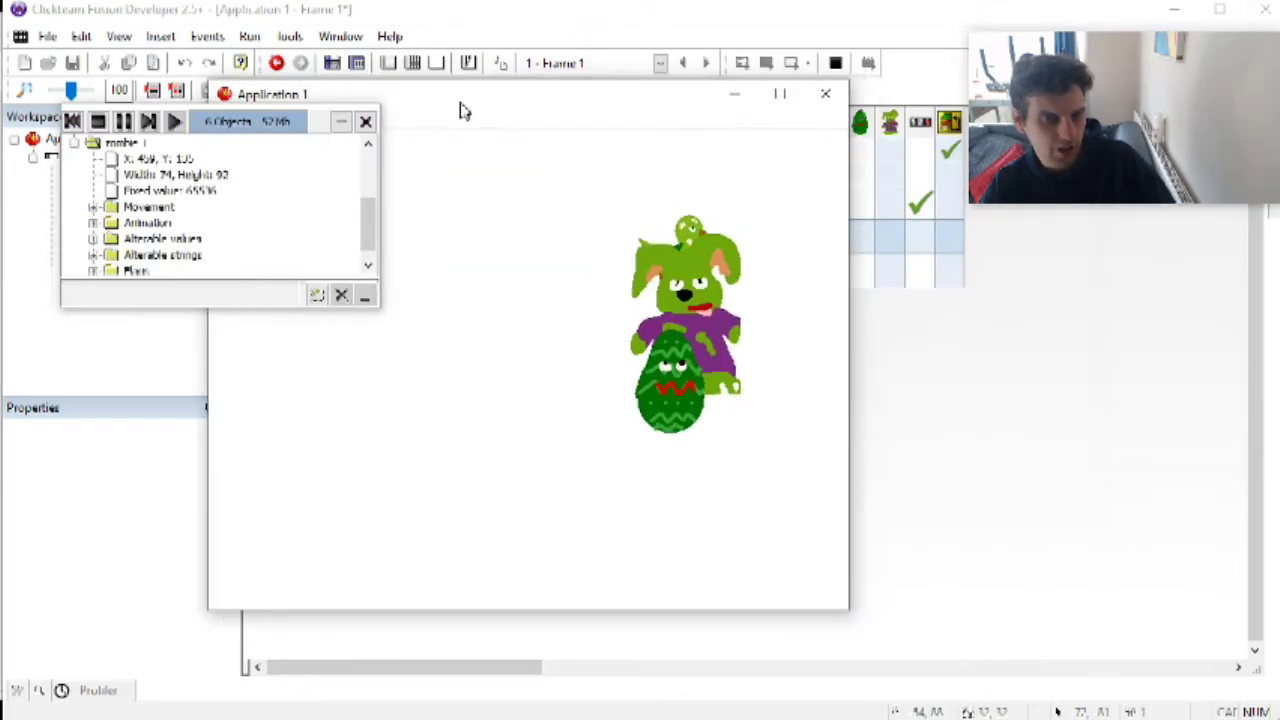
left_click(687, 262)
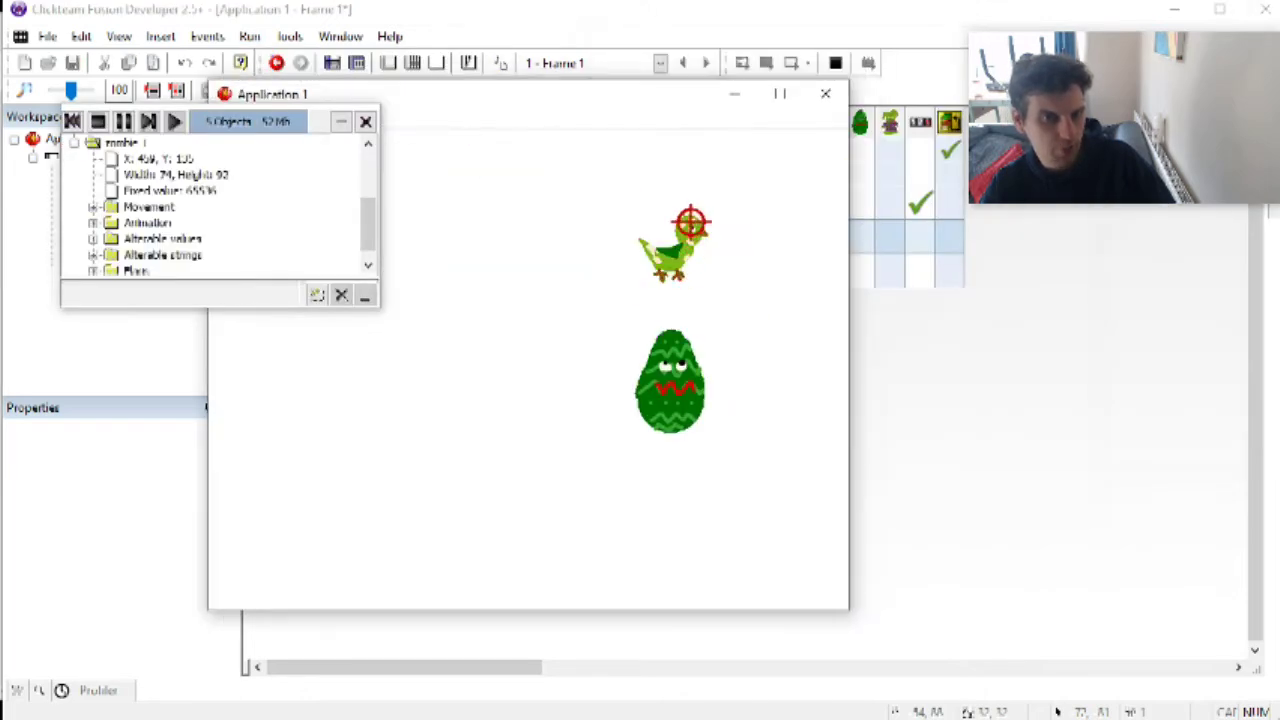
left_click(690, 228)
left_click(670, 345)
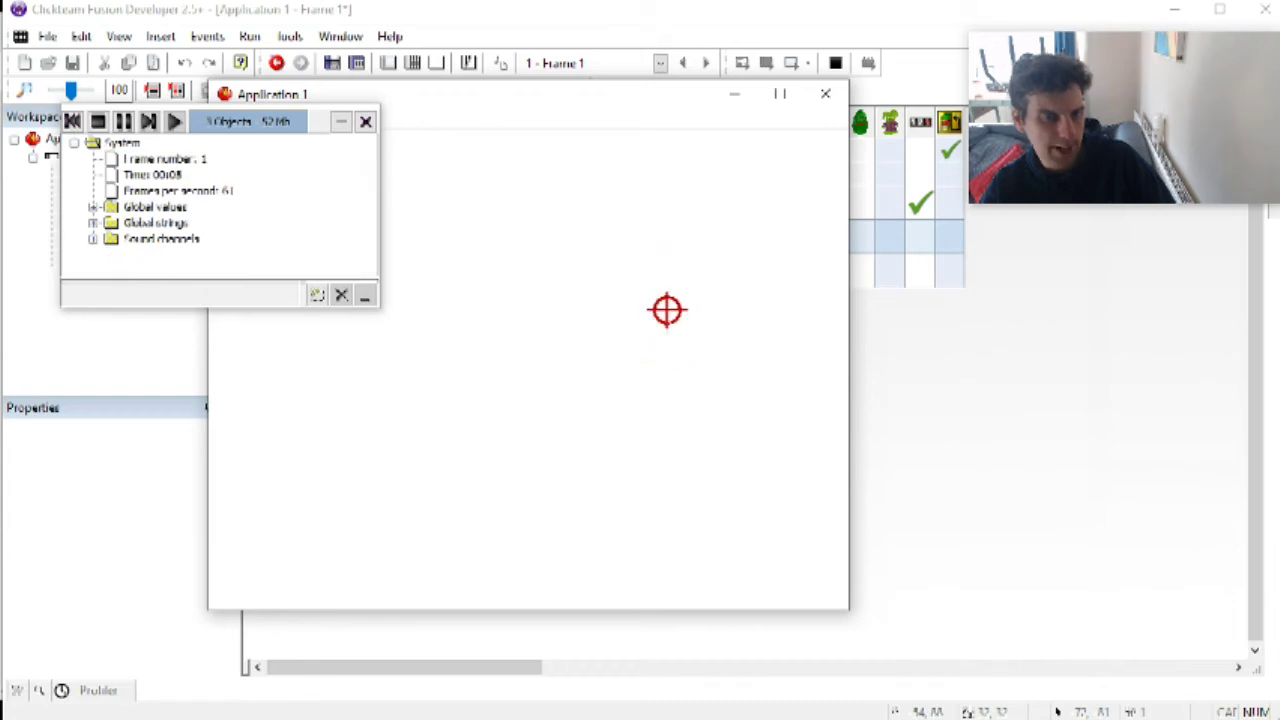
left_click(825, 93)
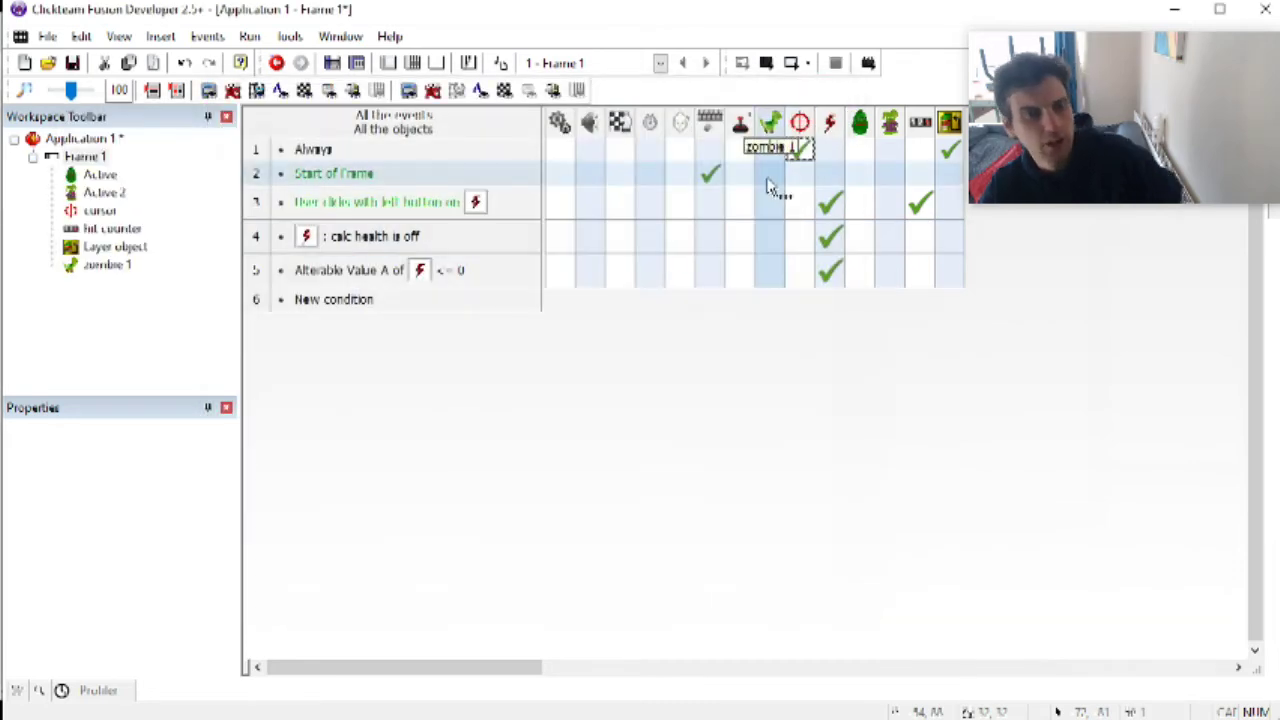
Step: Return to Frame 1's layout and set the movement type of the rabbit, bird and egg together to Bouncing Ball
left_click(563, 251)
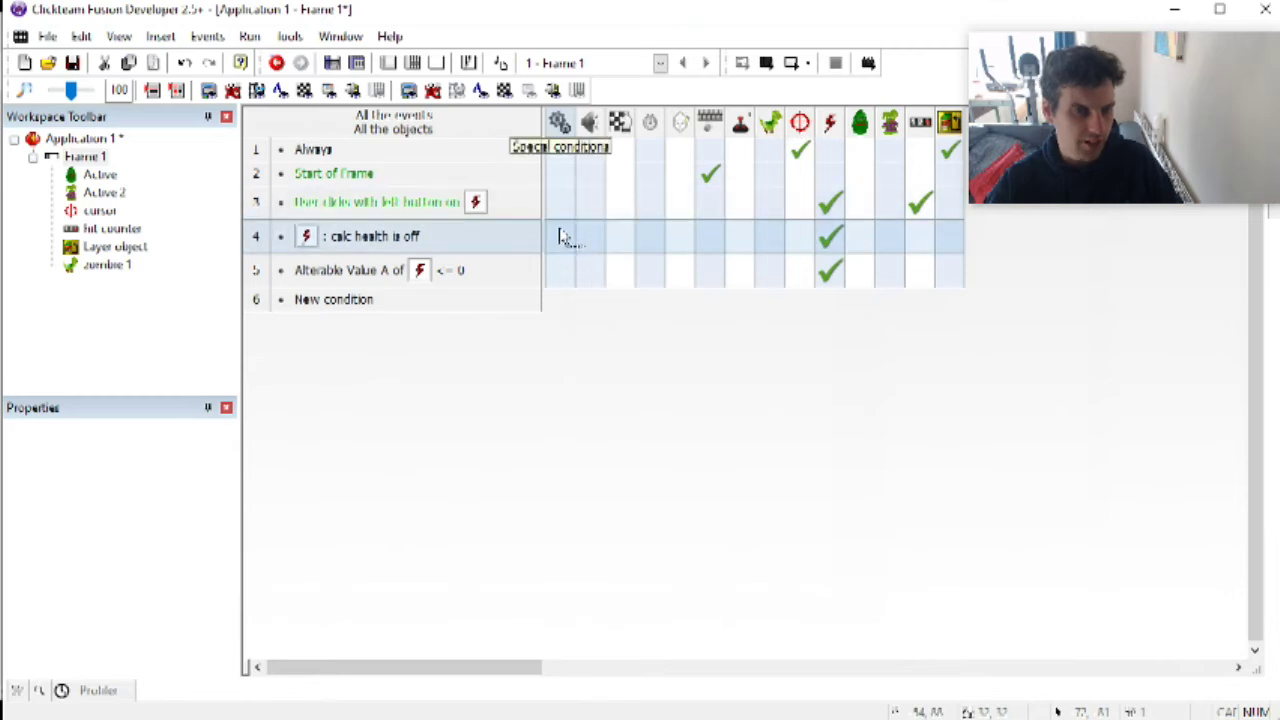
double_click(100, 167)
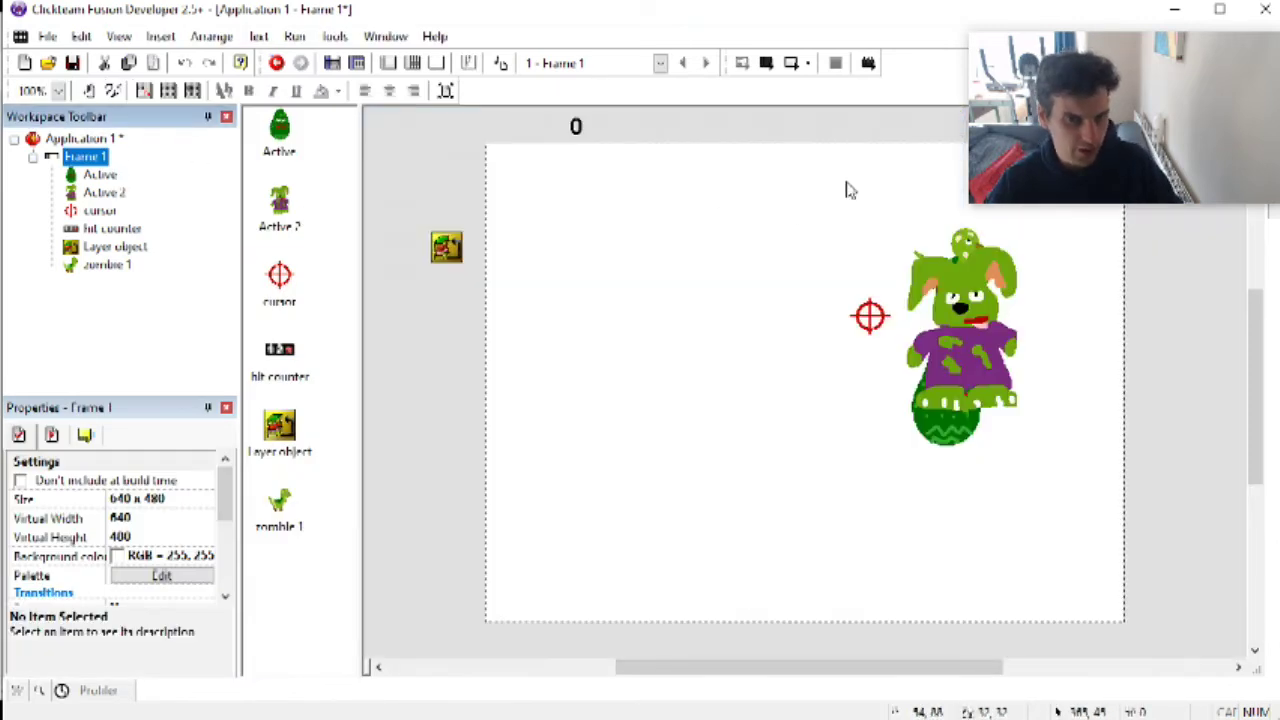
left_click_drag(873, 176, 1054, 477)
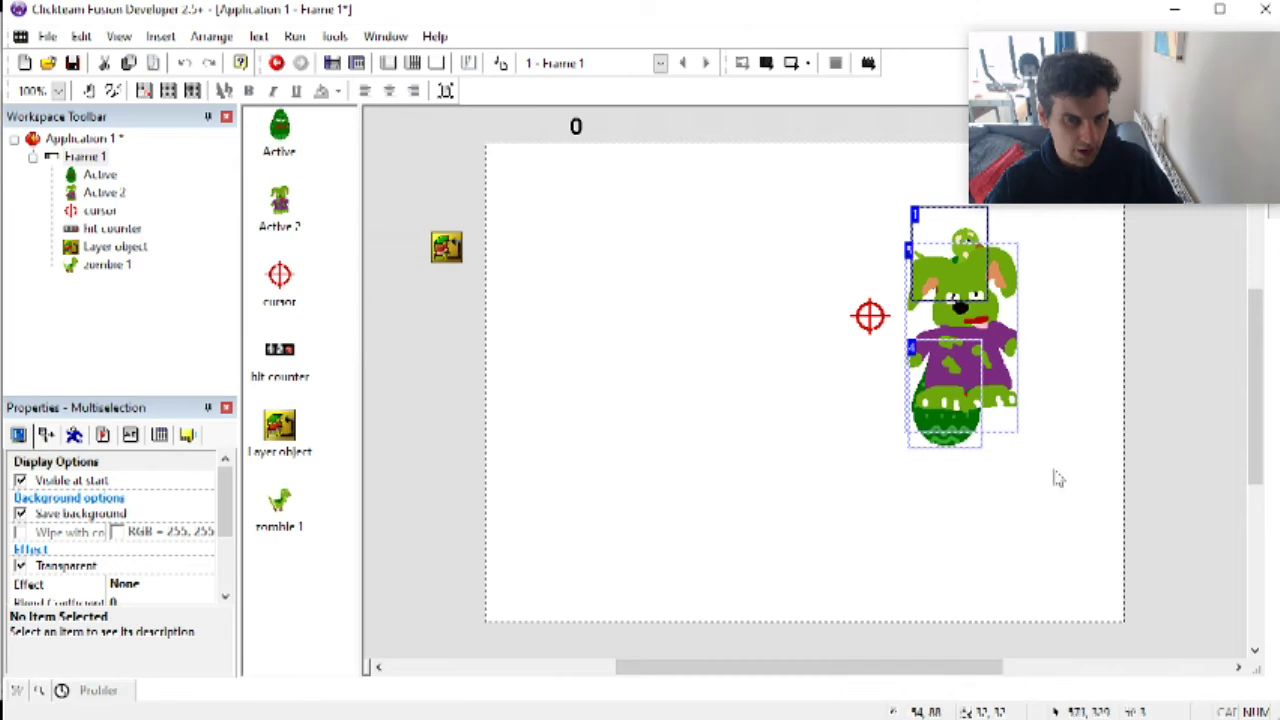
left_click(46, 434)
left_click(196, 503)
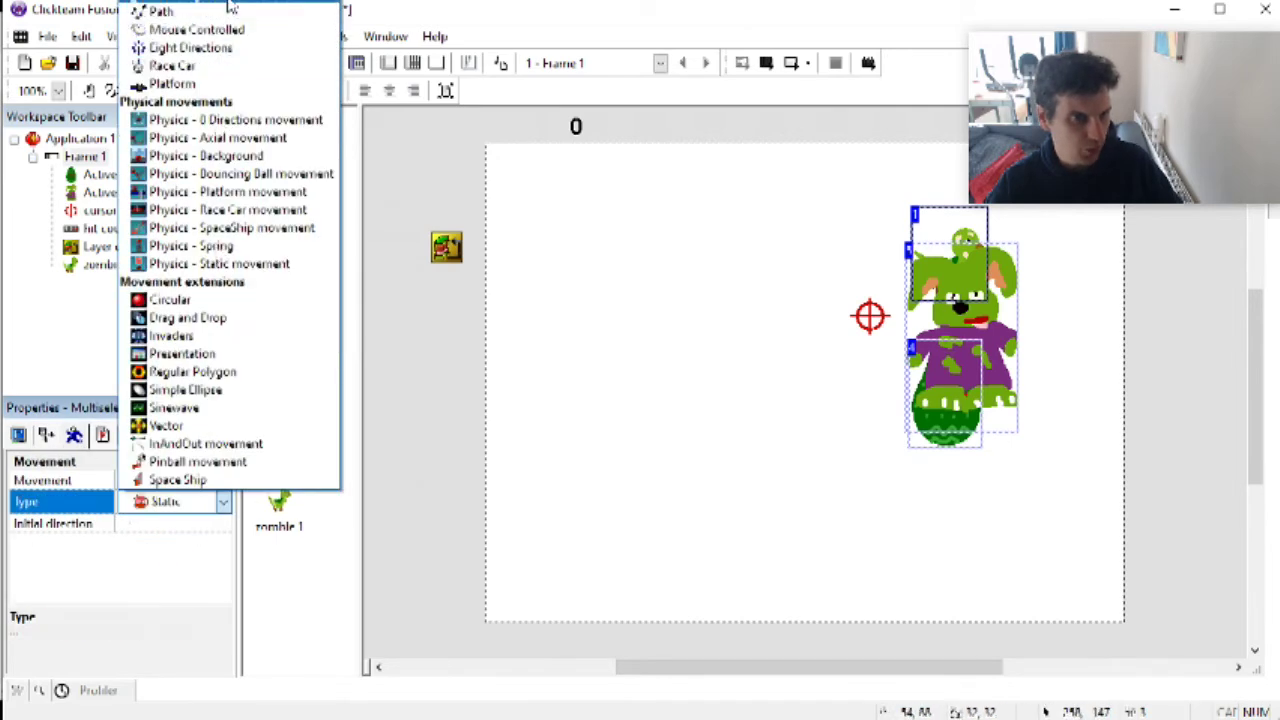
left_click(229, 3)
Step: Limit the three enemies' initial directions to straight left and straight right (0,16)
left_click(160, 523)
left_click(140, 492)
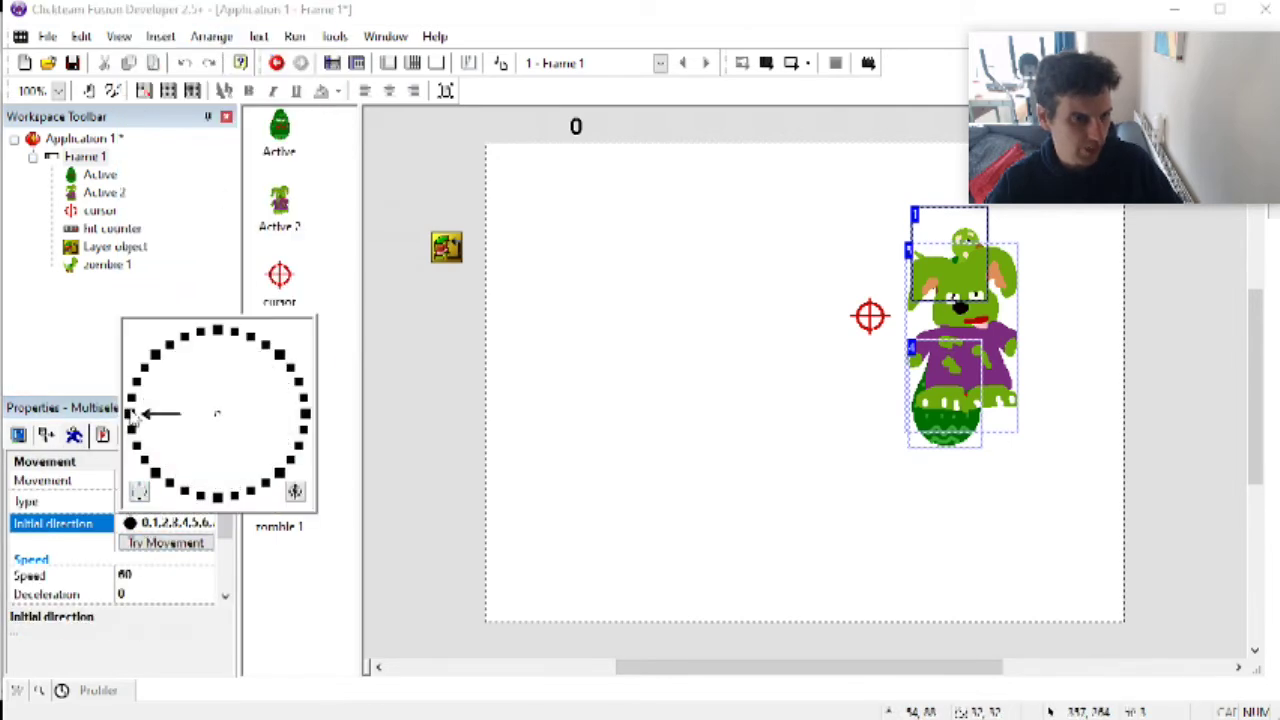
left_click(305, 414)
left_click(770, 395)
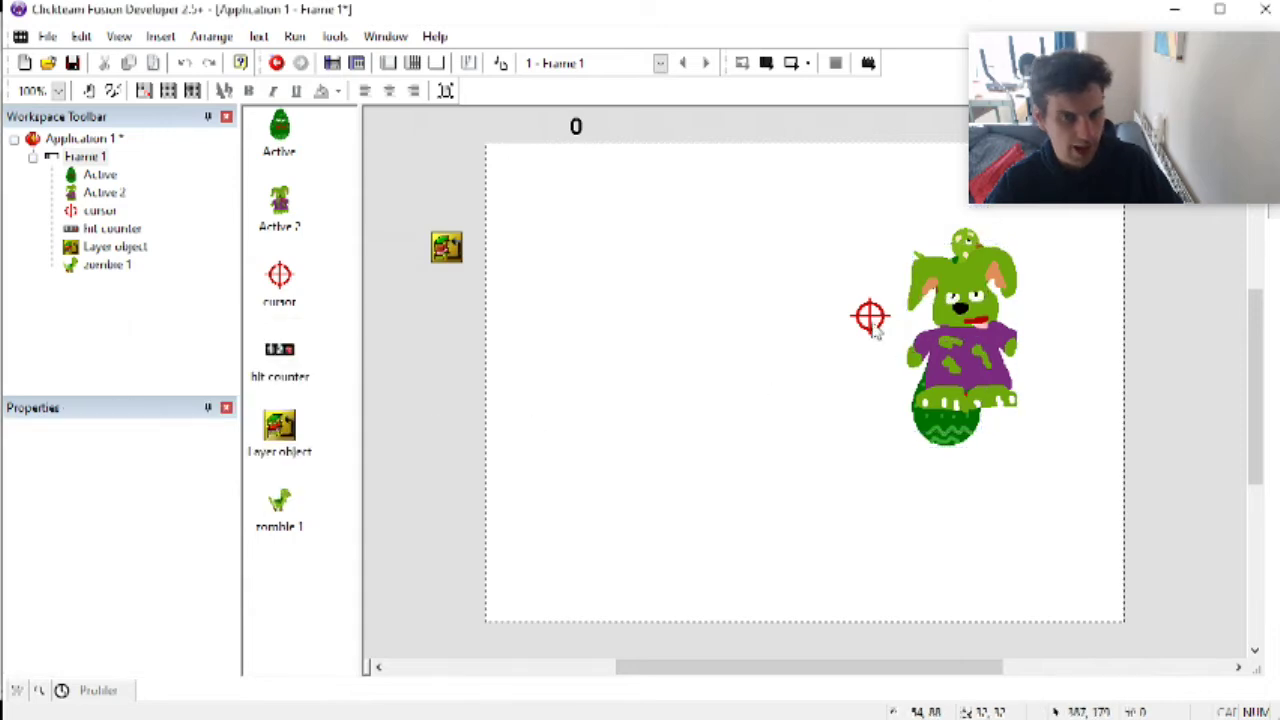
Step: Move the crosshair to the lower part of the play area and the egg to just below the rabbit
left_click_drag(871, 339, 832, 523)
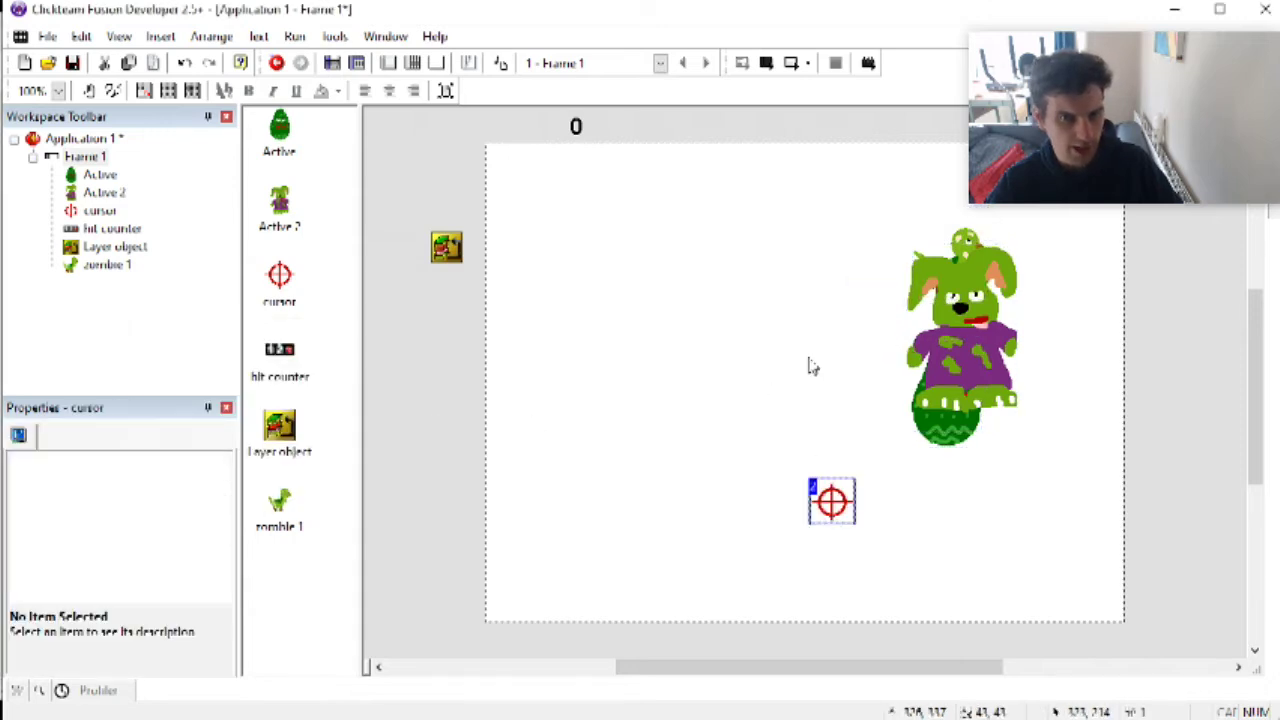
left_click(809, 366)
left_click_drag(928, 440, 968, 490)
left_click(960, 528)
Step: Rename the egg object to evil egg and the rabbit object to evil bunny
left_click(967, 510)
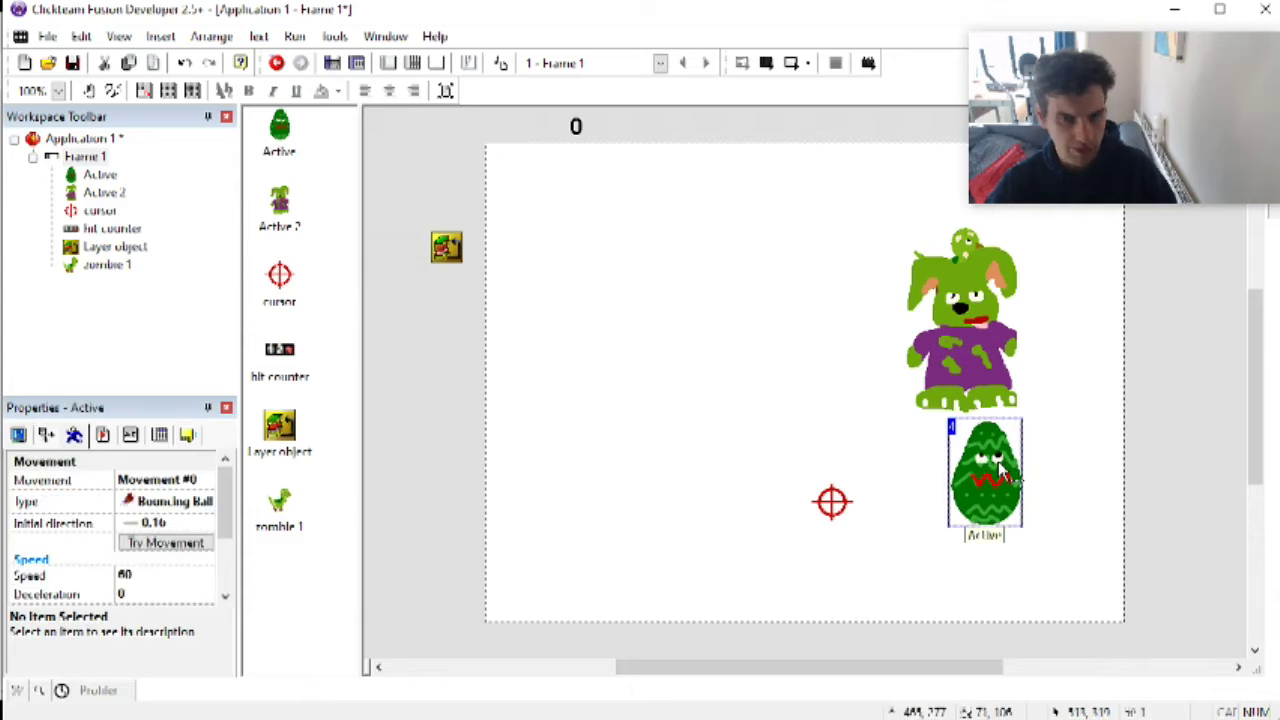
key("F2")
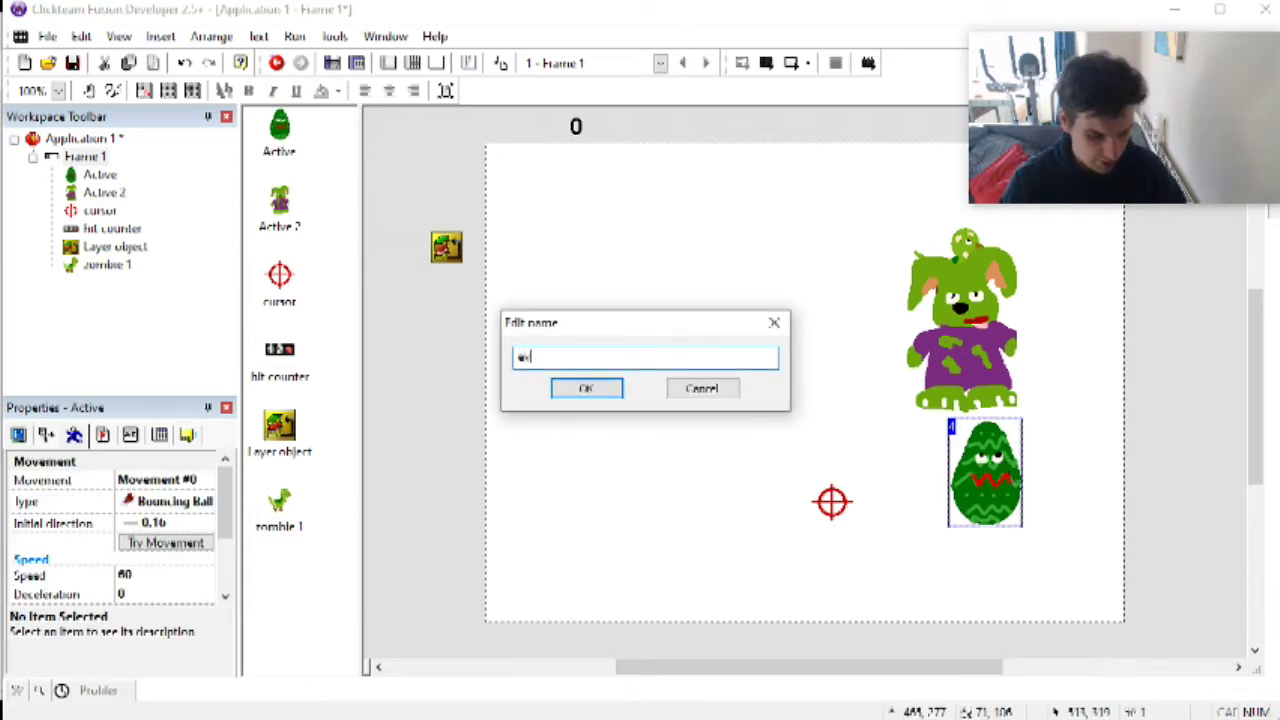
key("Return")
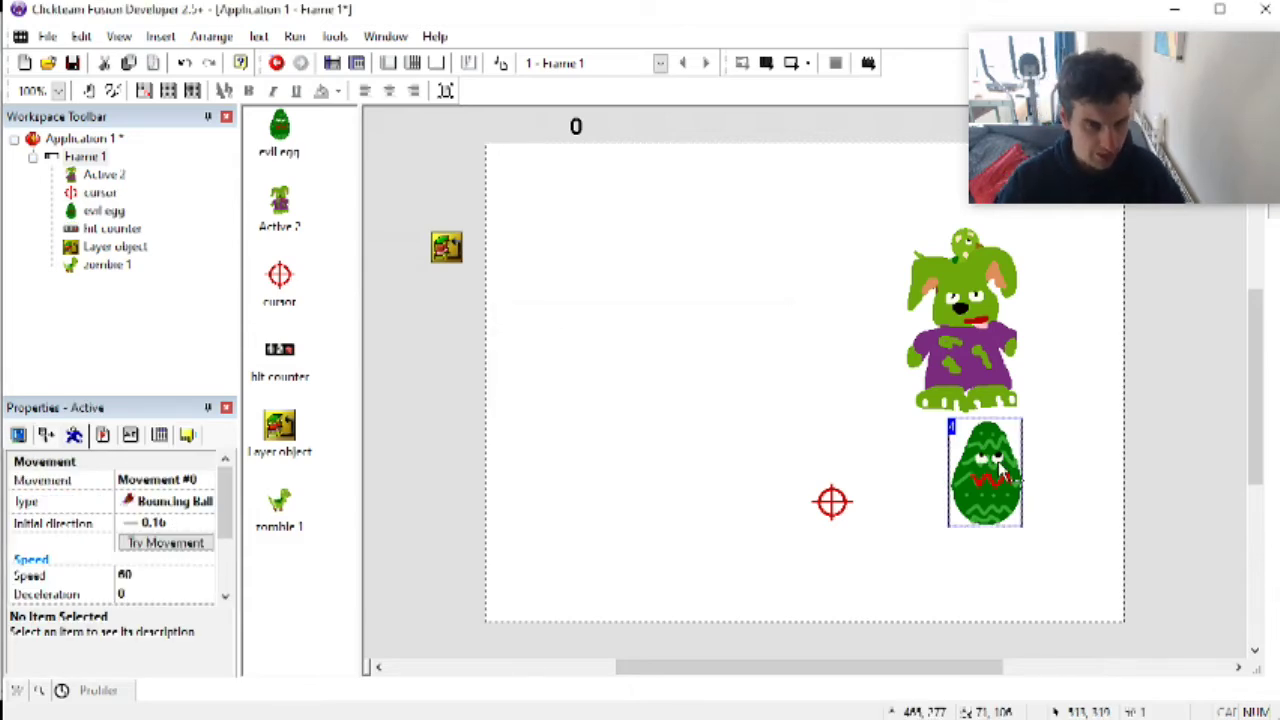
left_click(955, 366)
key("F2")
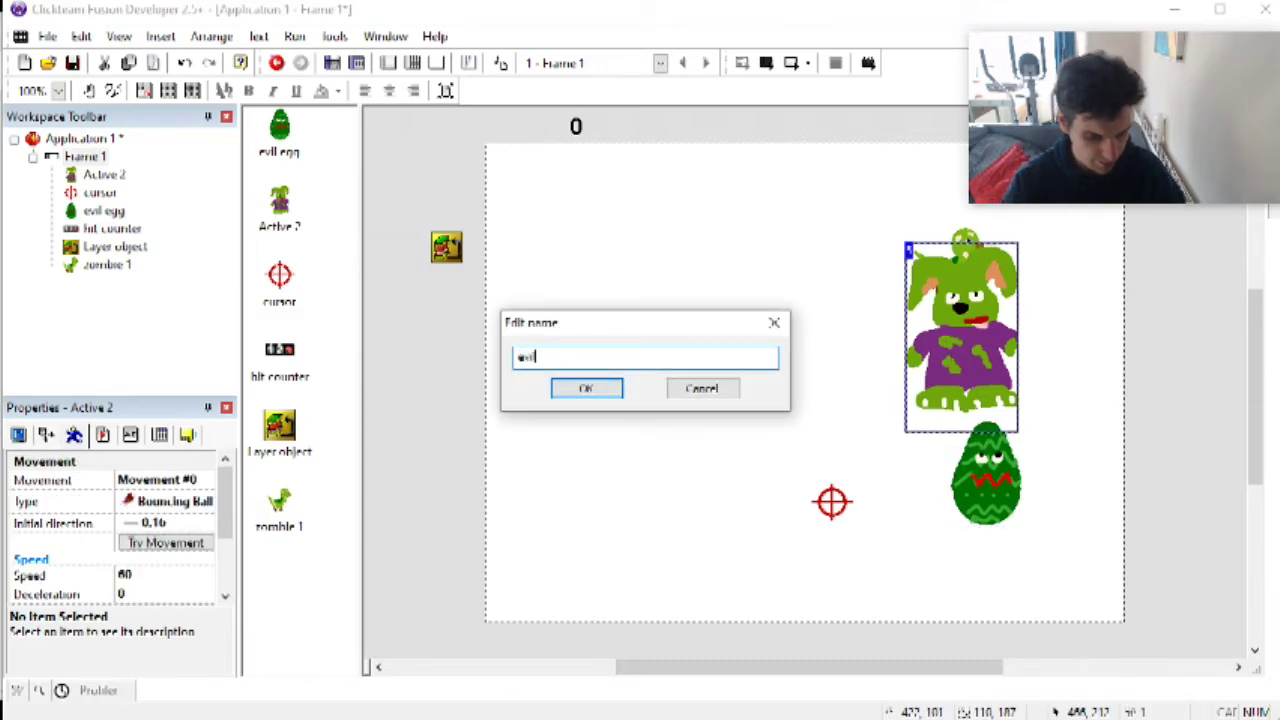
key("Return")
Step: Move the bunny left, clear of the bird, and rename the bird object
left_click_drag(946, 377, 669, 363)
left_click(955, 285)
key("F2")
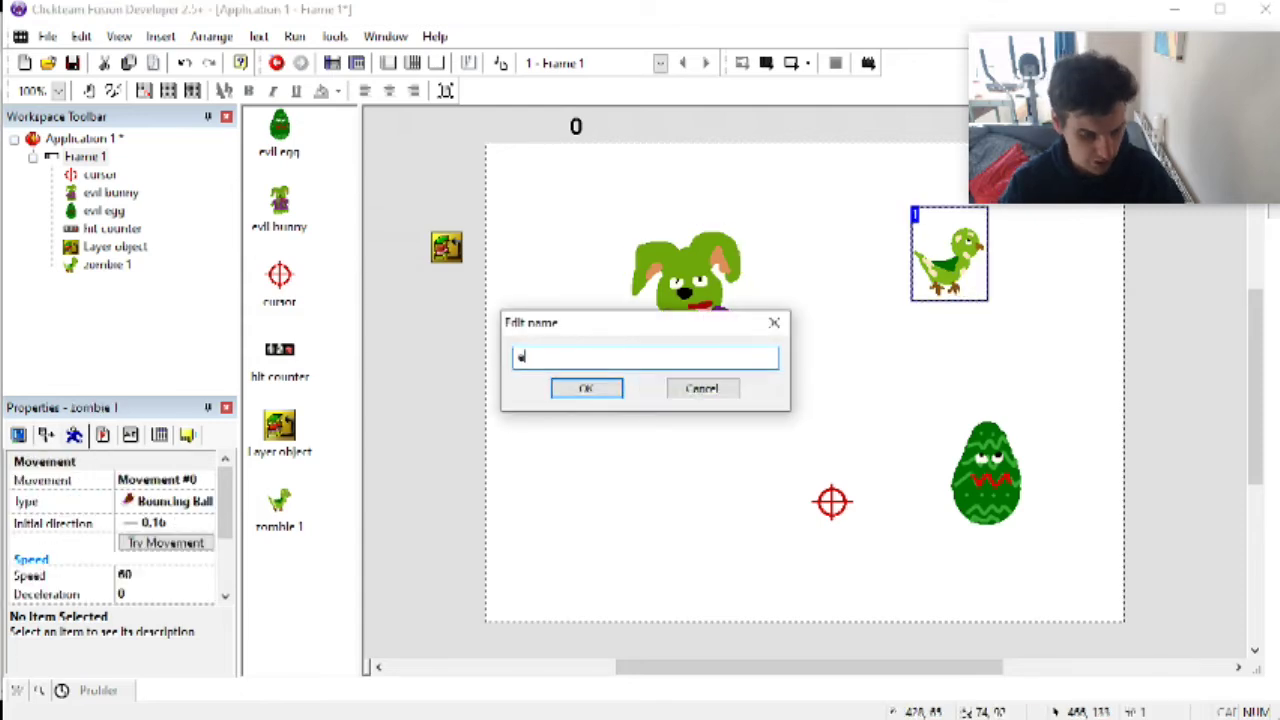
key("Return")
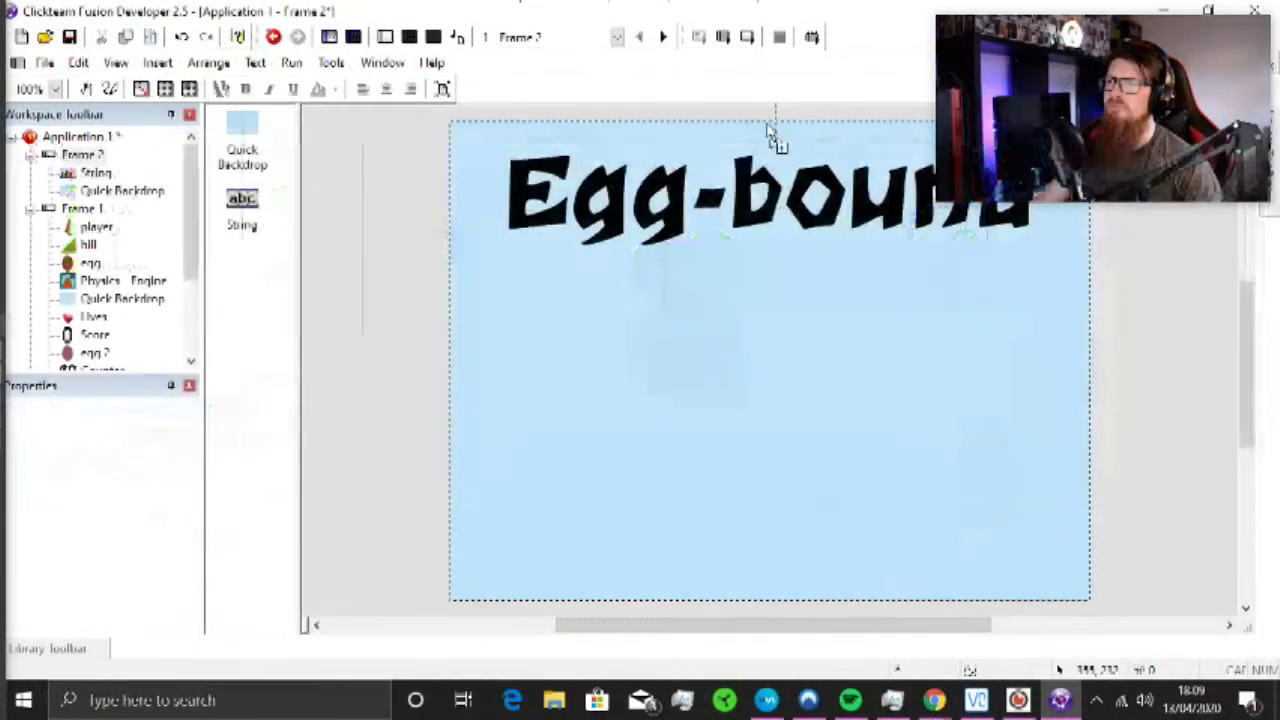
Step: Switch to the egg-catching game and place a copy of egg 2 at the top edge of Frame 2, above the Egg-bound title
left_click_drag(744, 106, 770, 132)
left_click(770, 132)
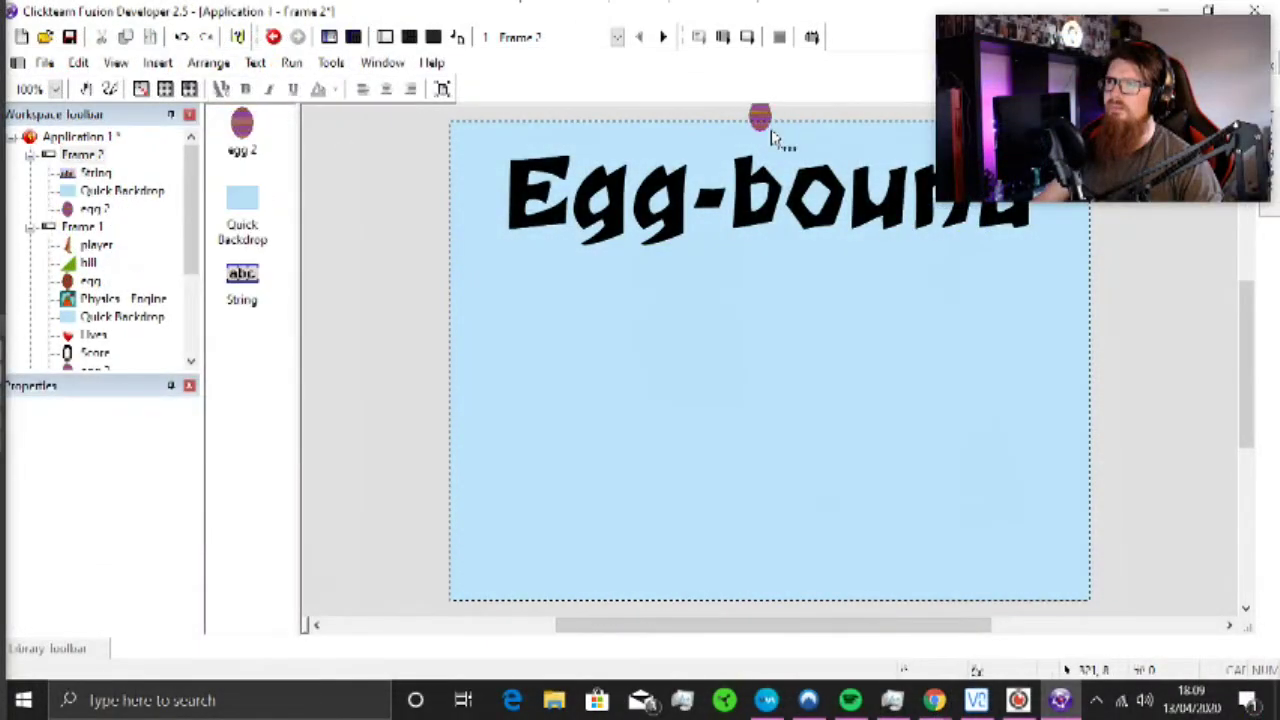
Step: Move the Egg-bound title down to the middle of Frame 2
left_click(786, 320)
left_click_drag(765, 358, 820, 370)
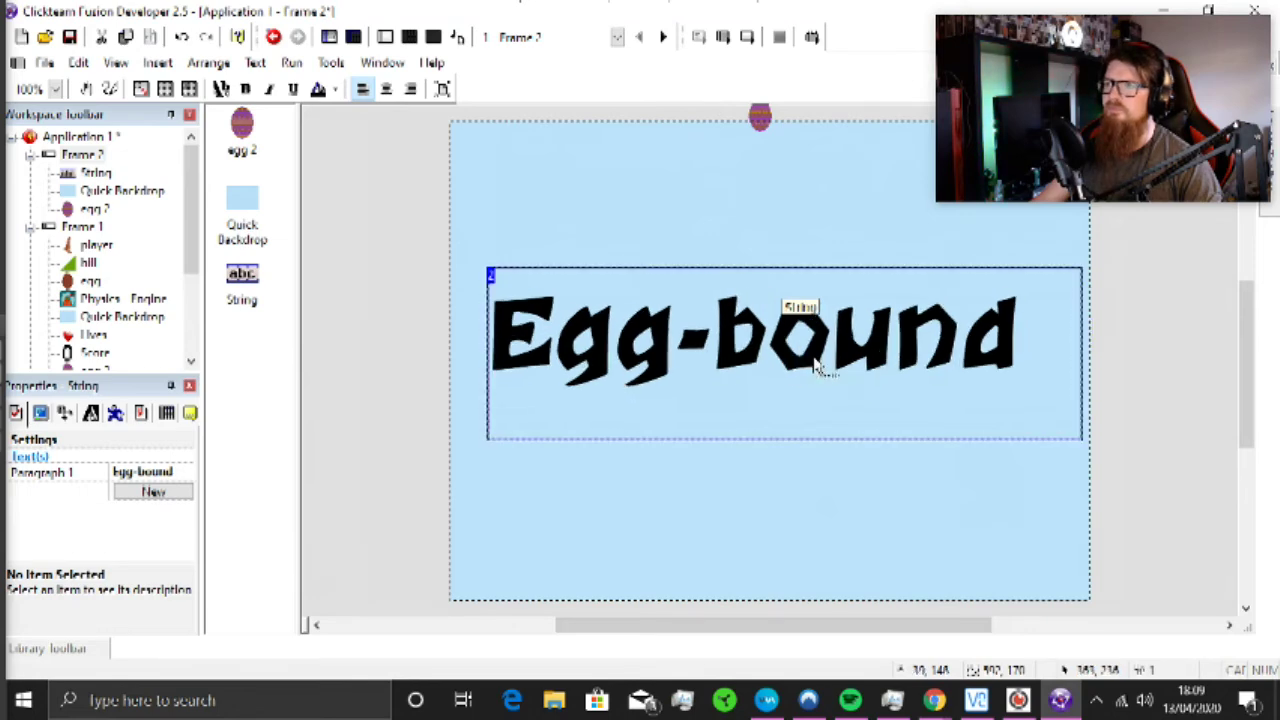
right_click(814, 369)
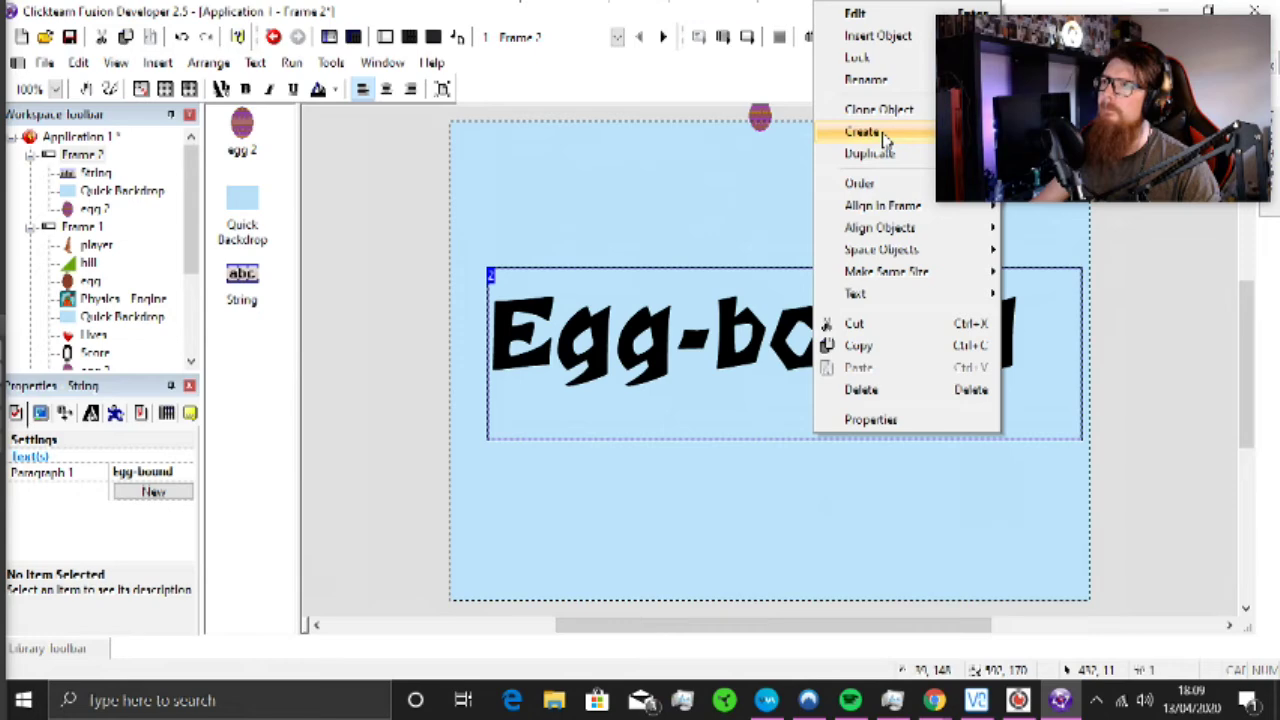
left_click_drag(1014, 125, 1025, 539)
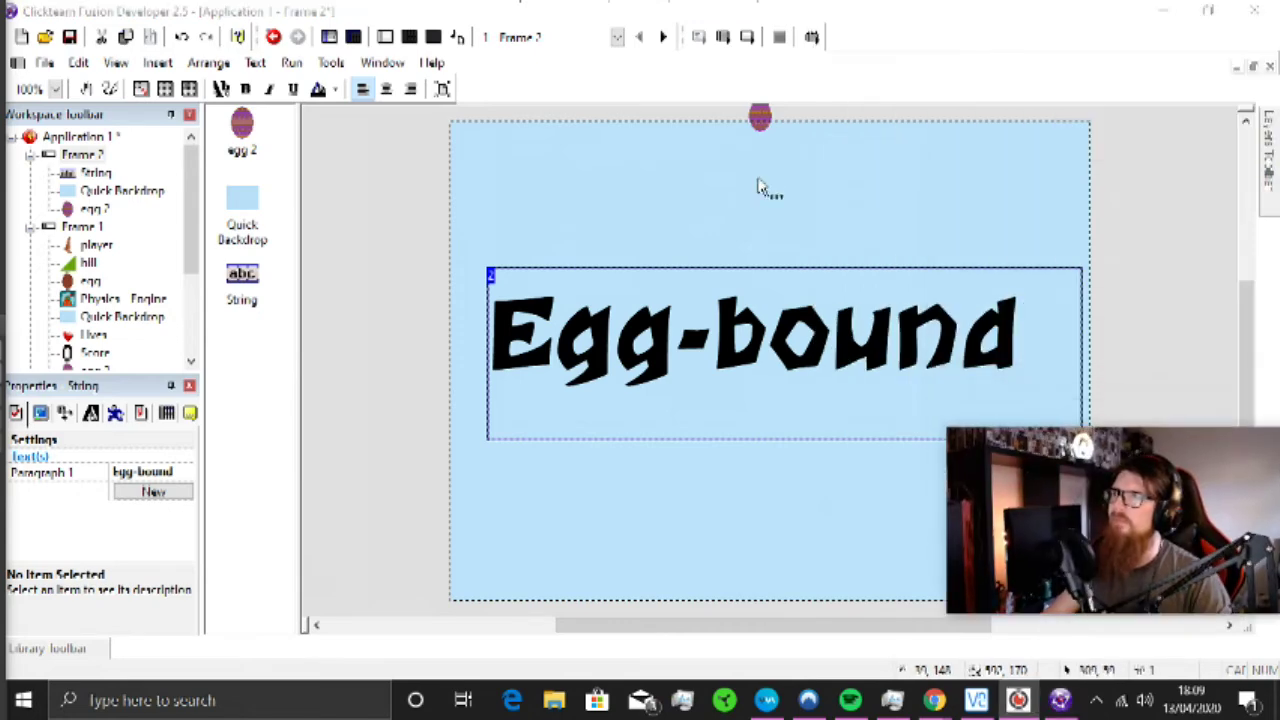
Step: Create an Active object from the Egg-bound title in the upper part of Frame 2, with white as the transparent color
right_click(761, 328)
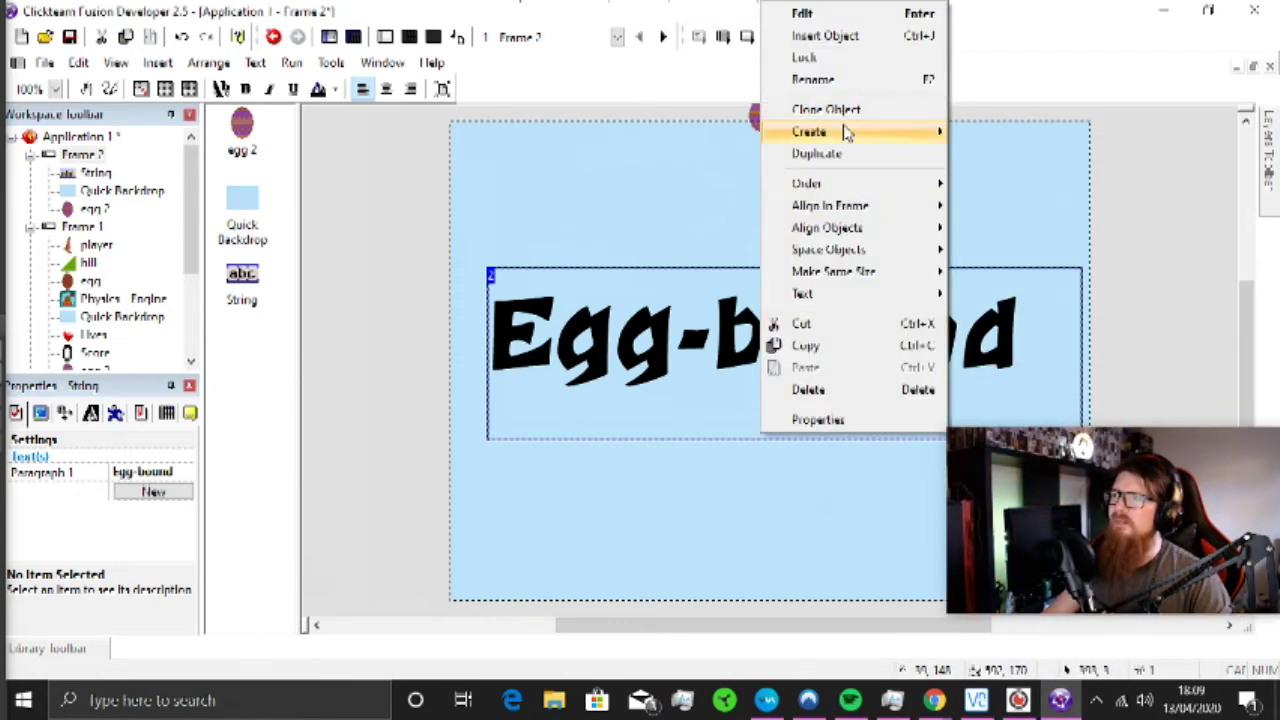
mouse_move(846, 134)
left_click(1030, 178)
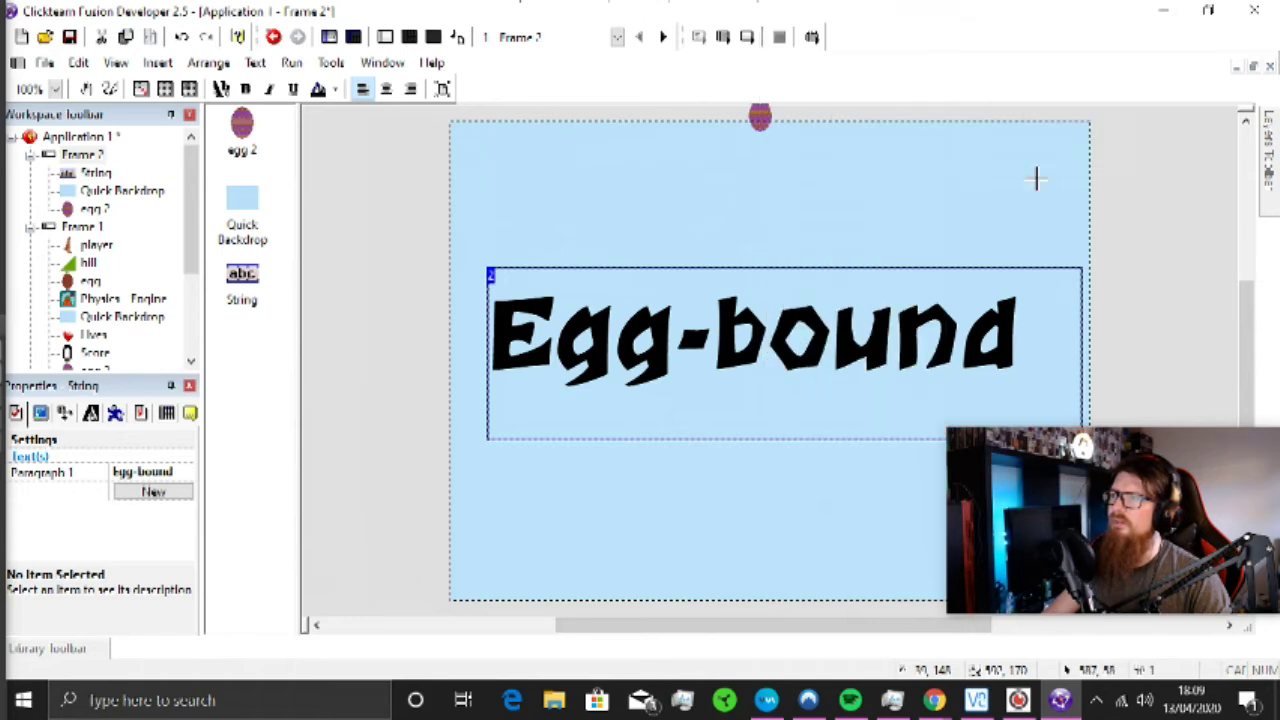
left_click(696, 196)
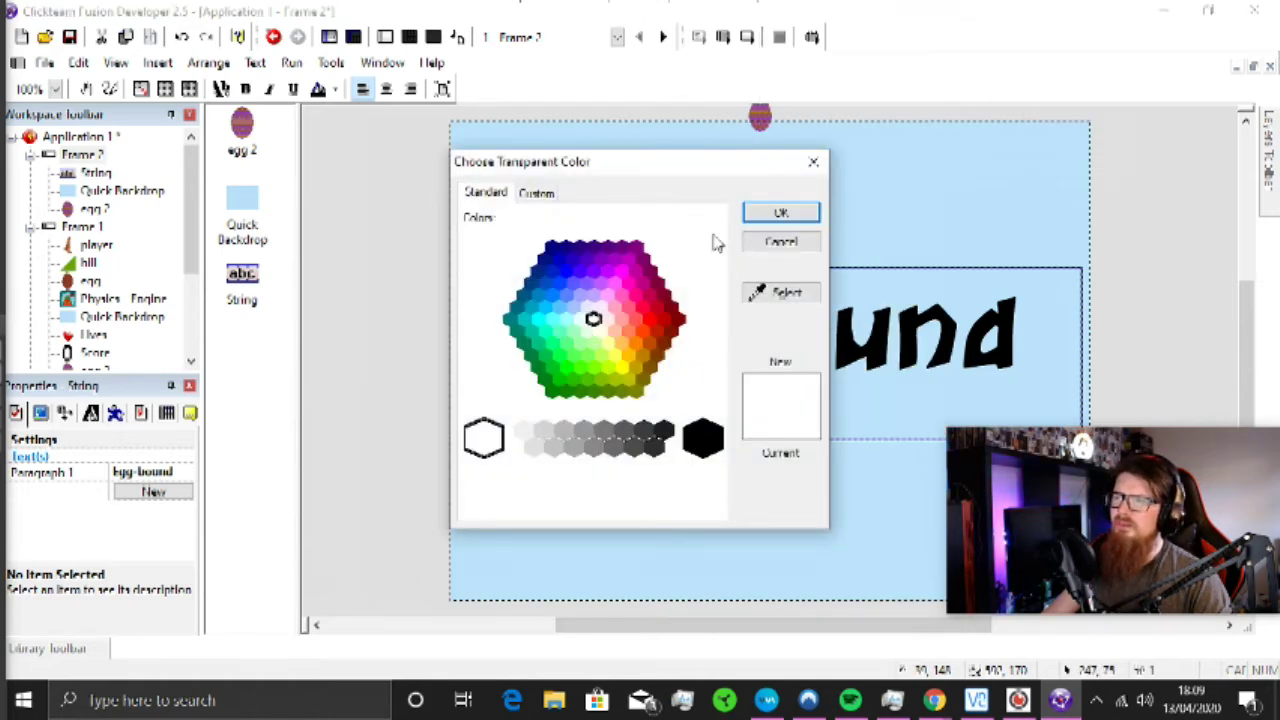
left_click(781, 212)
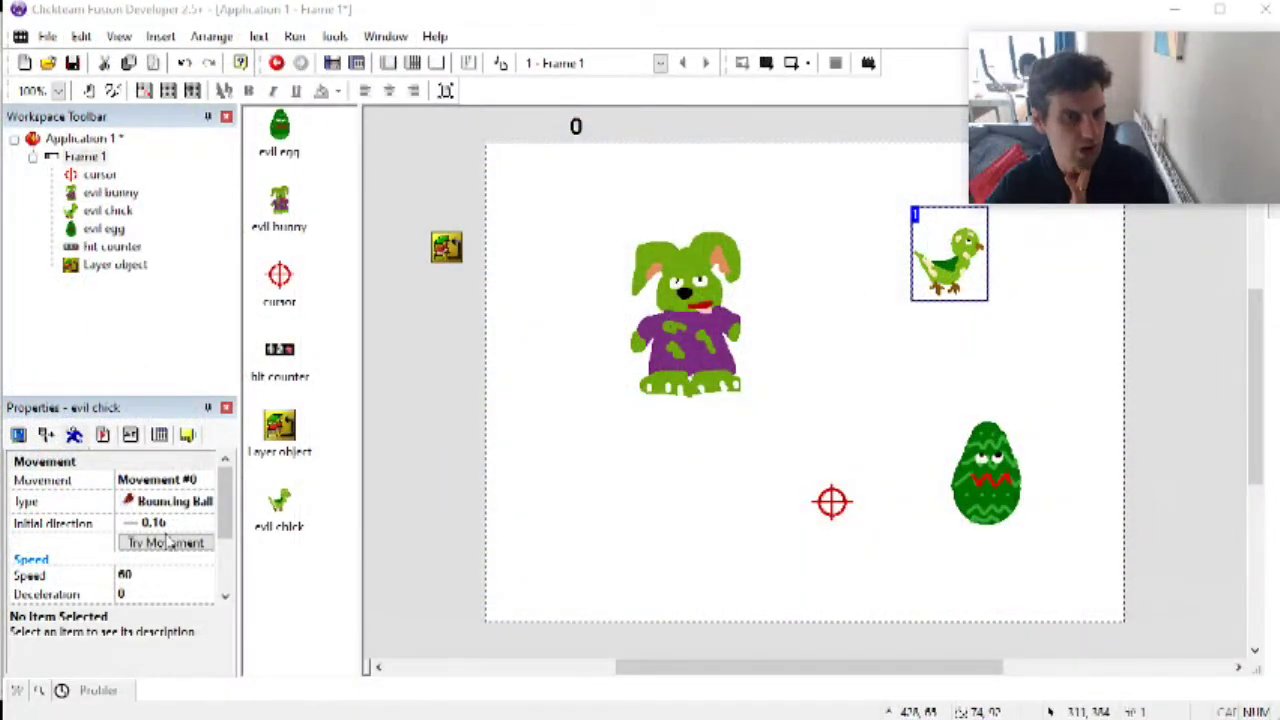
Step: Switch to the zombie shooter, check the evil chick's movement speed and set the evil bunny's speed to 40
left_click(146, 577)
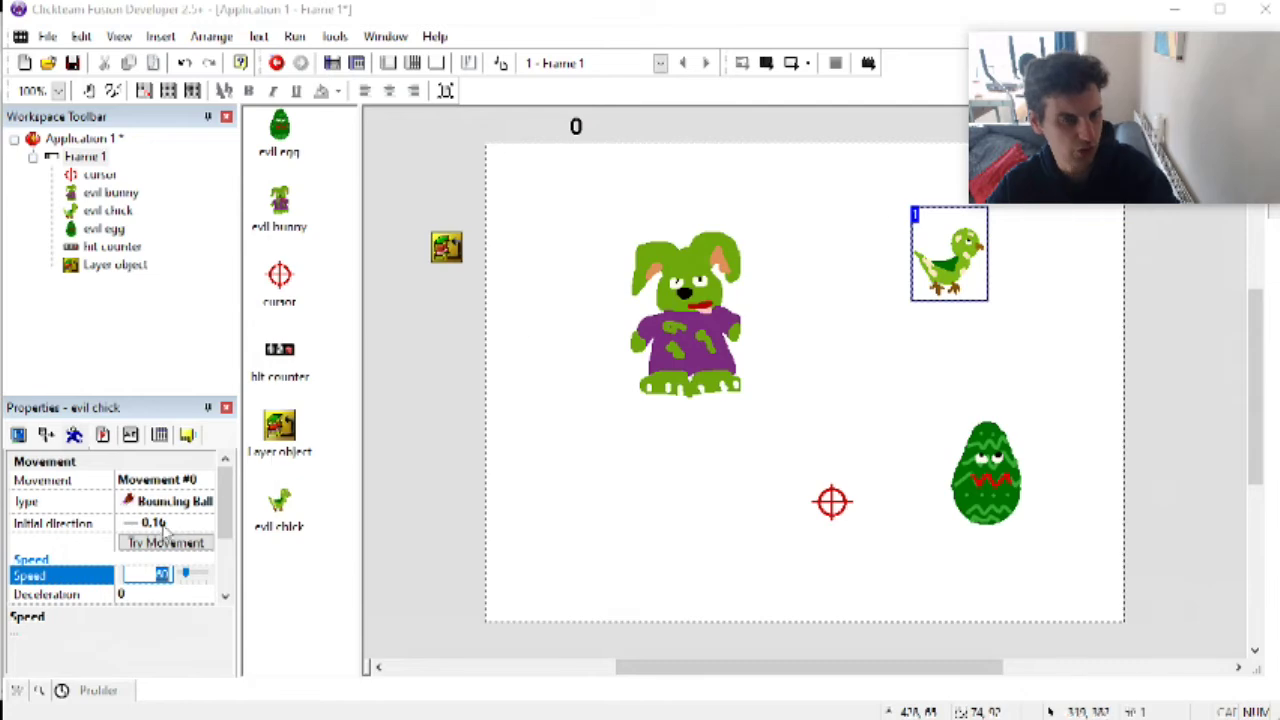
scroll(160, 543, "down", 1)
left_click(154, 556)
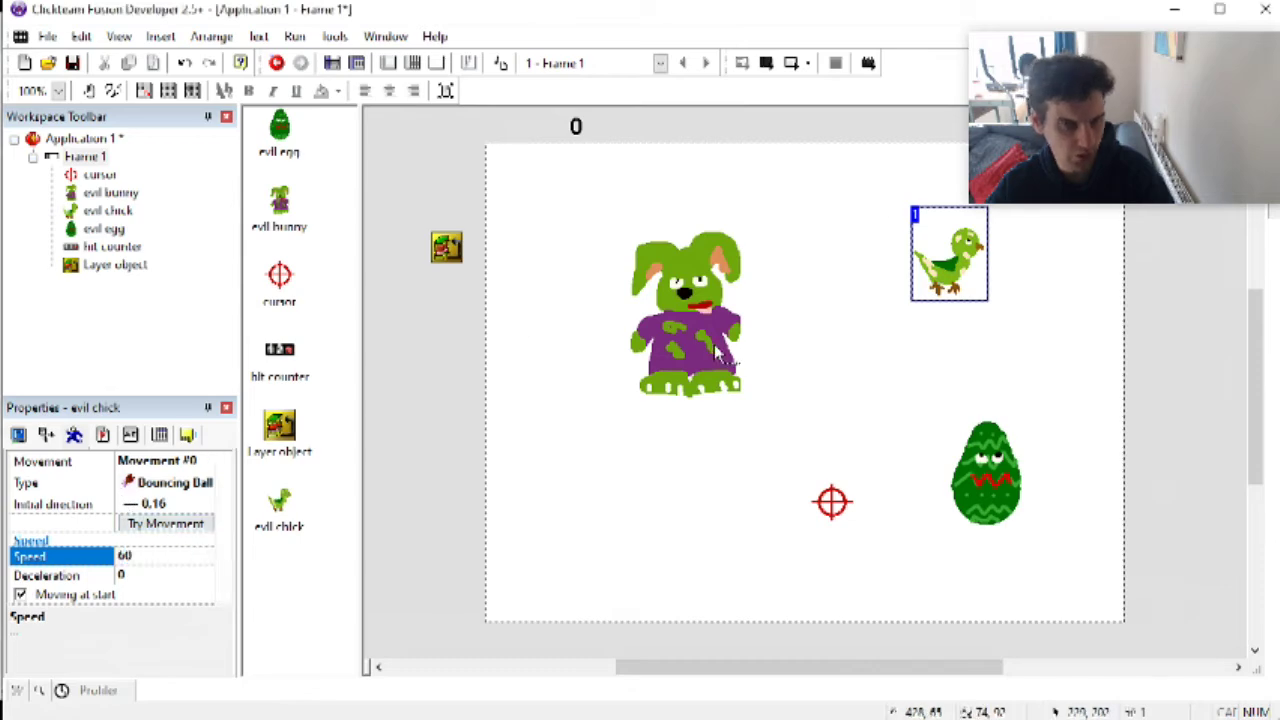
left_click(686, 330)
left_click(146, 576)
type("4")
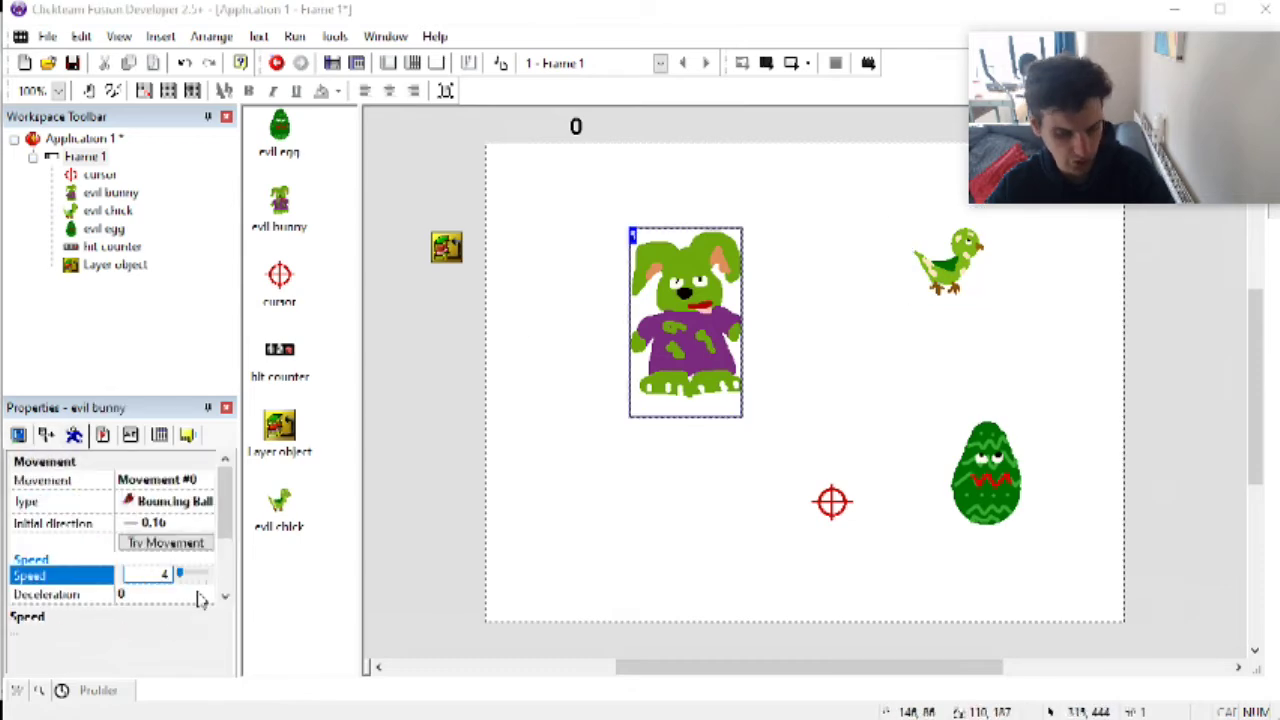
type("0")
Step: Check the evil egg's movement speed value and deselect the egg
left_click(998, 515)
left_click(164, 565)
left_click(161, 581)
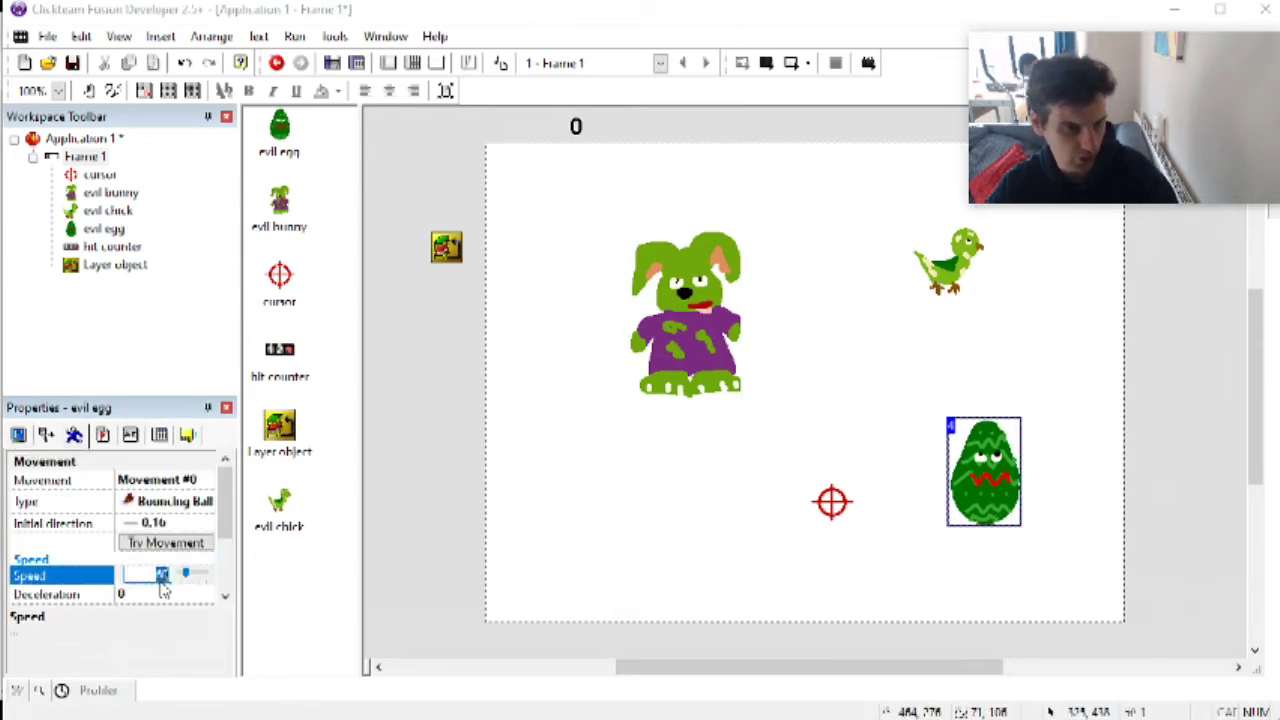
left_click(603, 515)
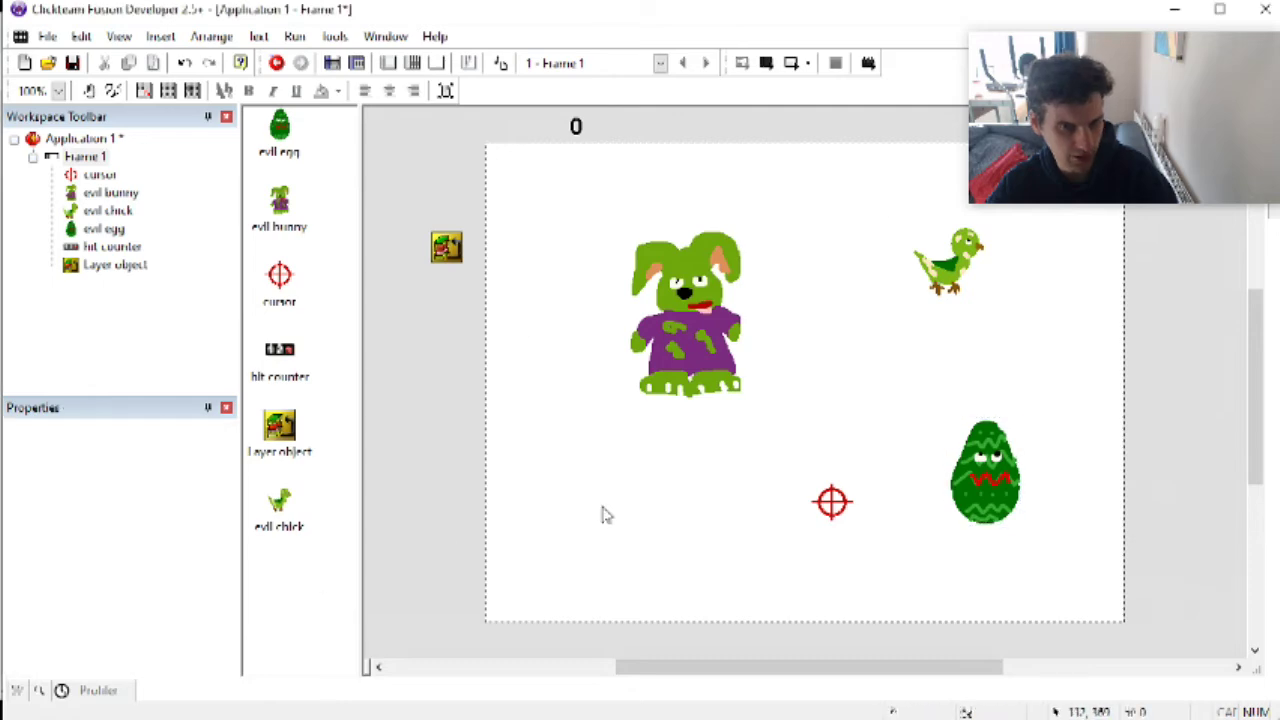
Step: Add an event condition for Group.Enemies leaving the play area on the left or right
left_click(412, 63)
left_click(334, 300)
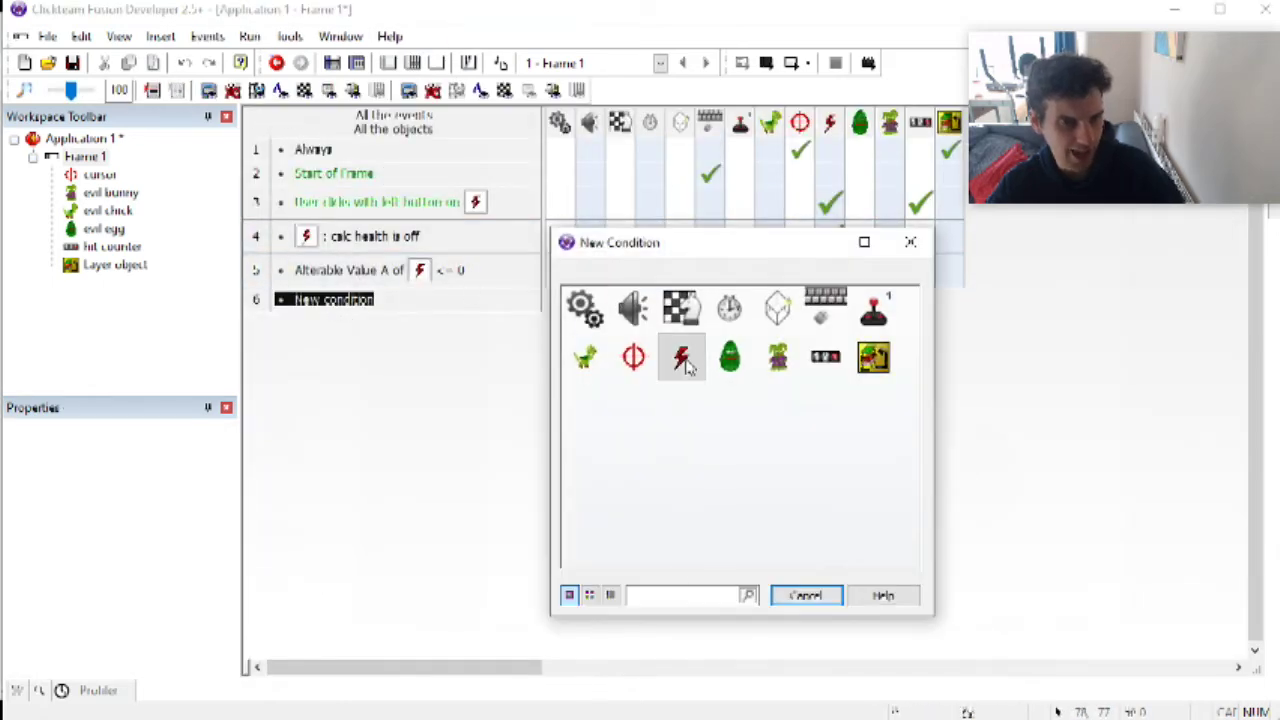
left_click(684, 360)
mouse_move(795, 393)
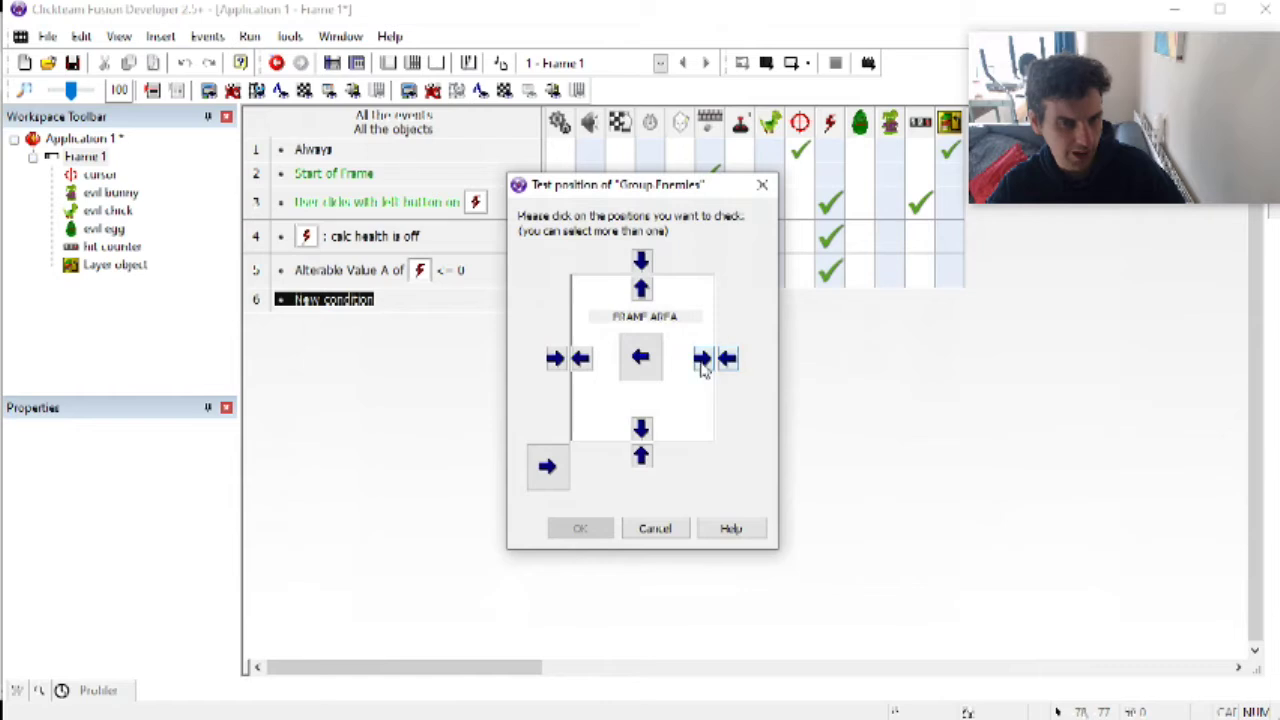
left_click(702, 360)
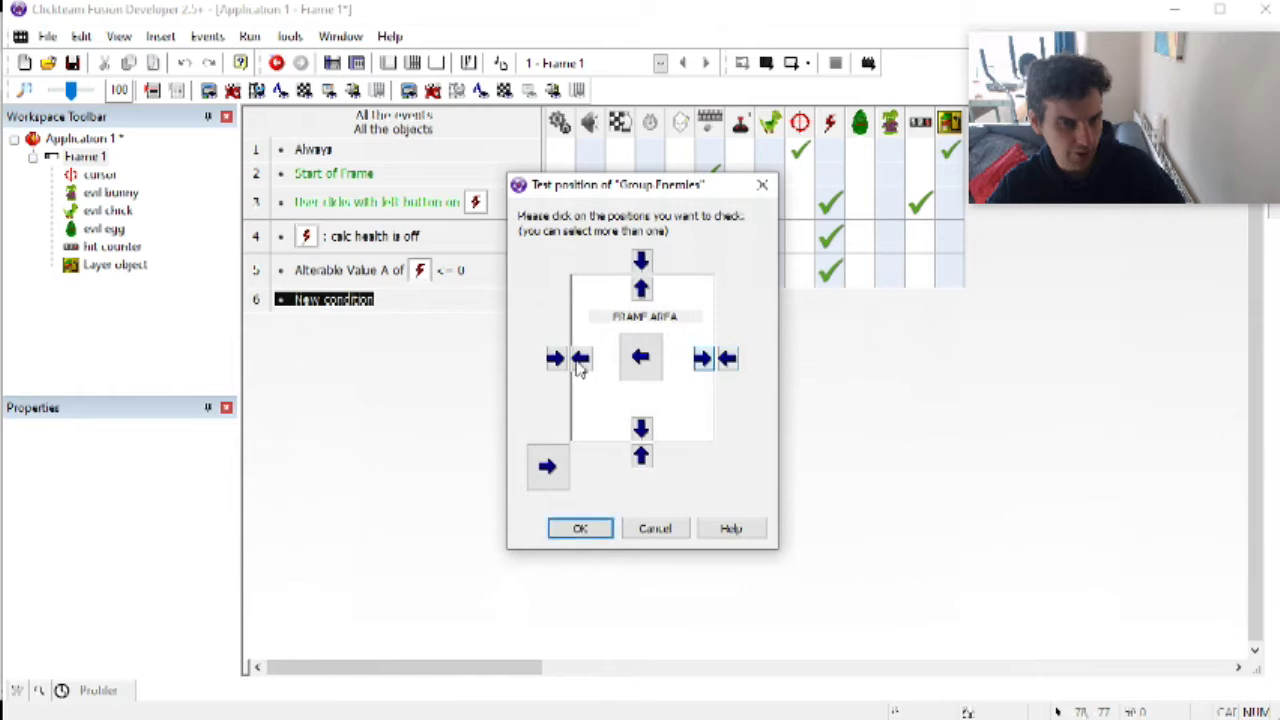
left_click(579, 530)
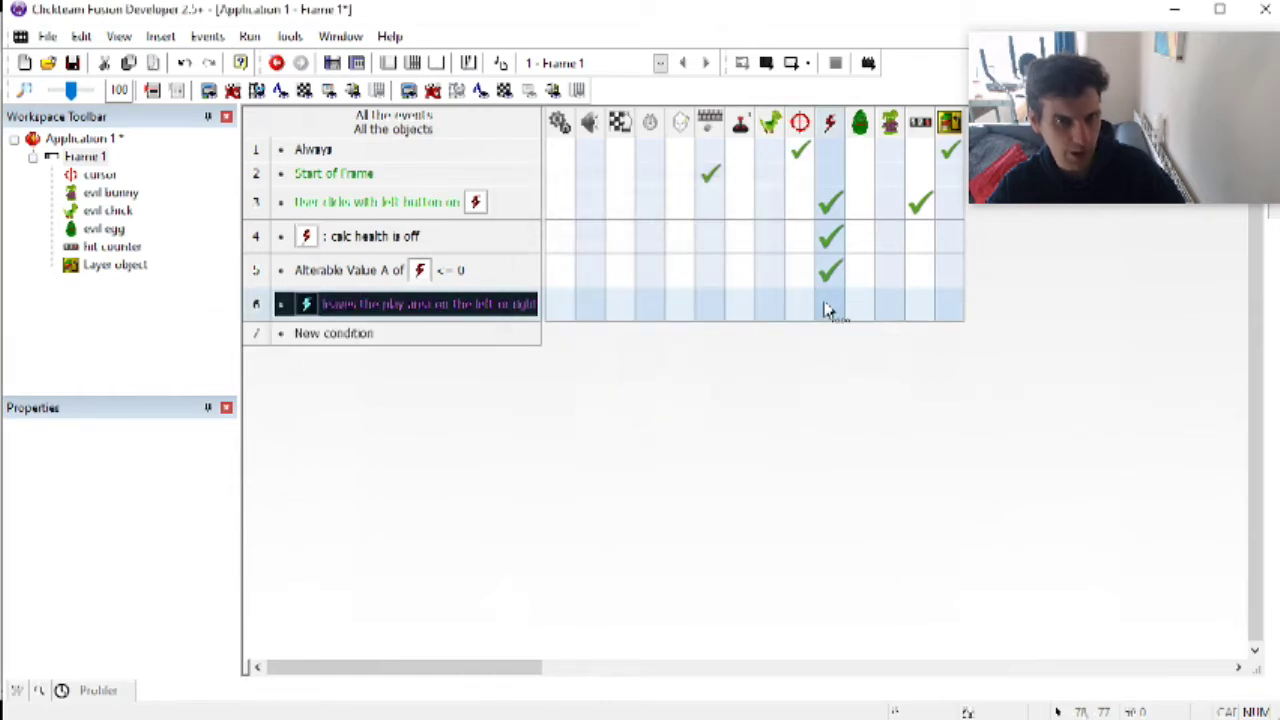
Step: For that event, add a Select Direction action on the enemies group with the expression Dir( "Group.Enemies" )+16
right_click(829, 308)
mouse_move(880, 340)
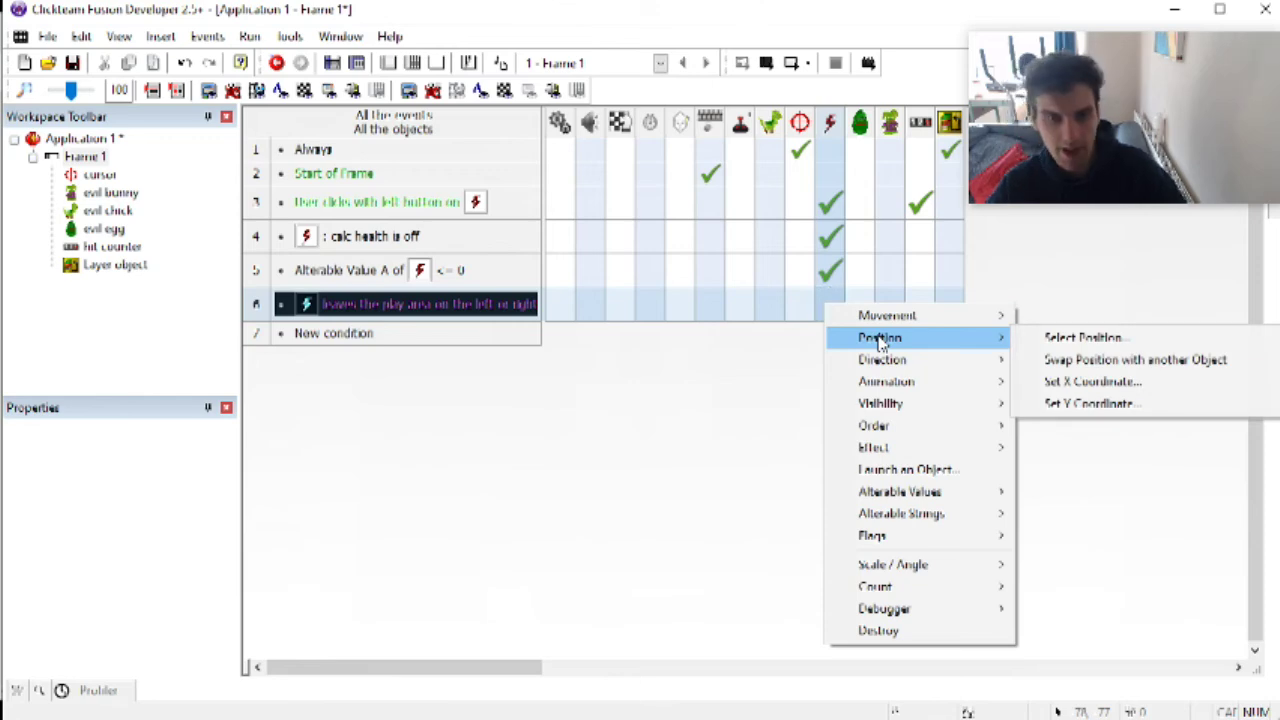
mouse_move(943, 366)
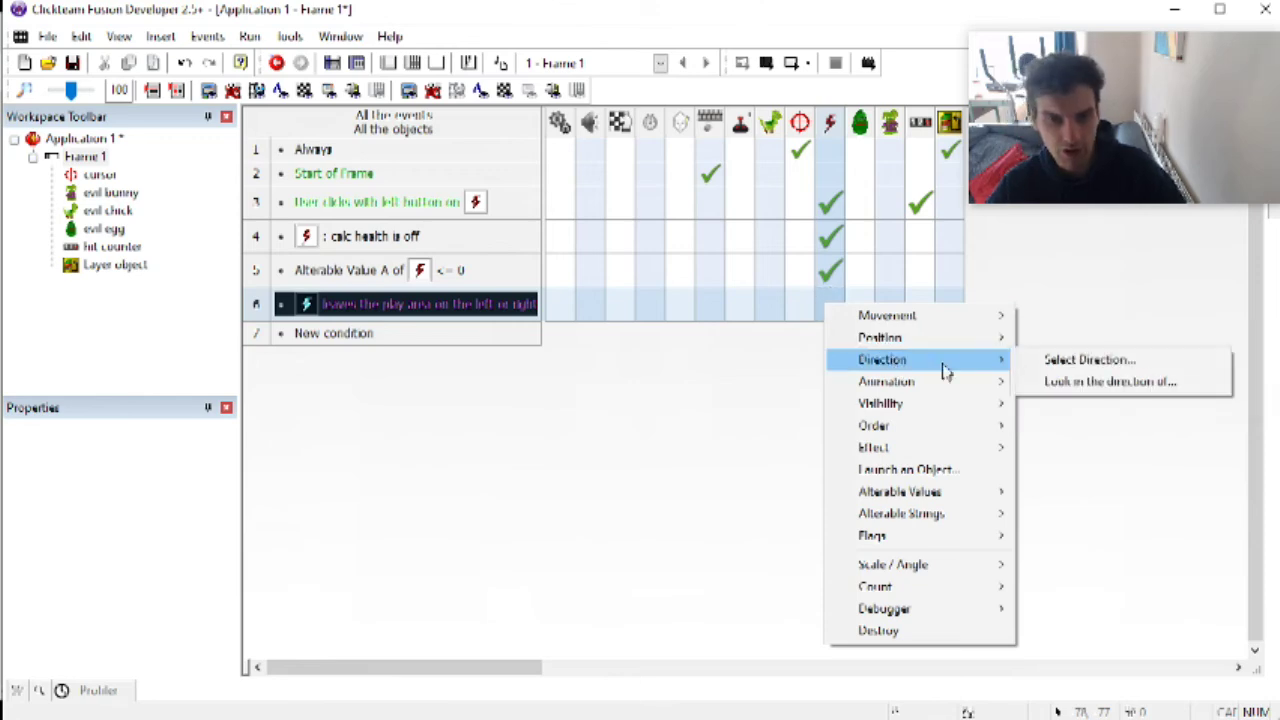
left_click(1070, 361)
left_click(716, 473)
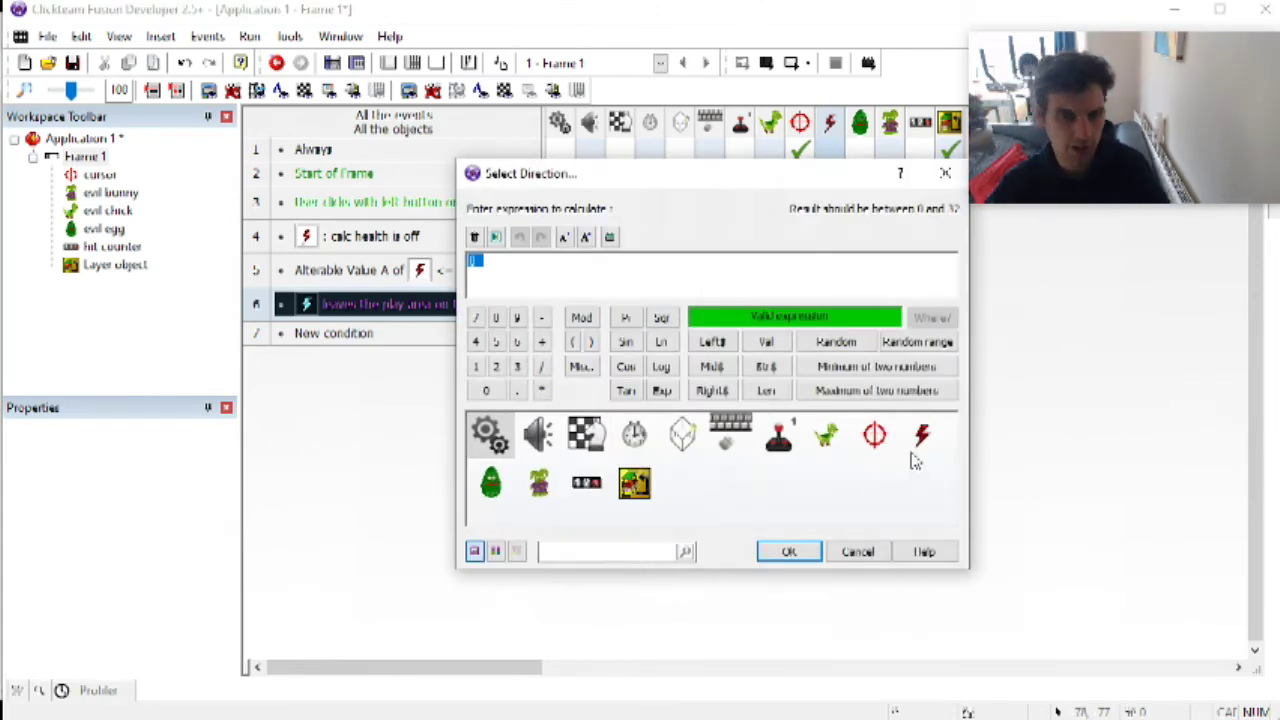
left_click(920, 440)
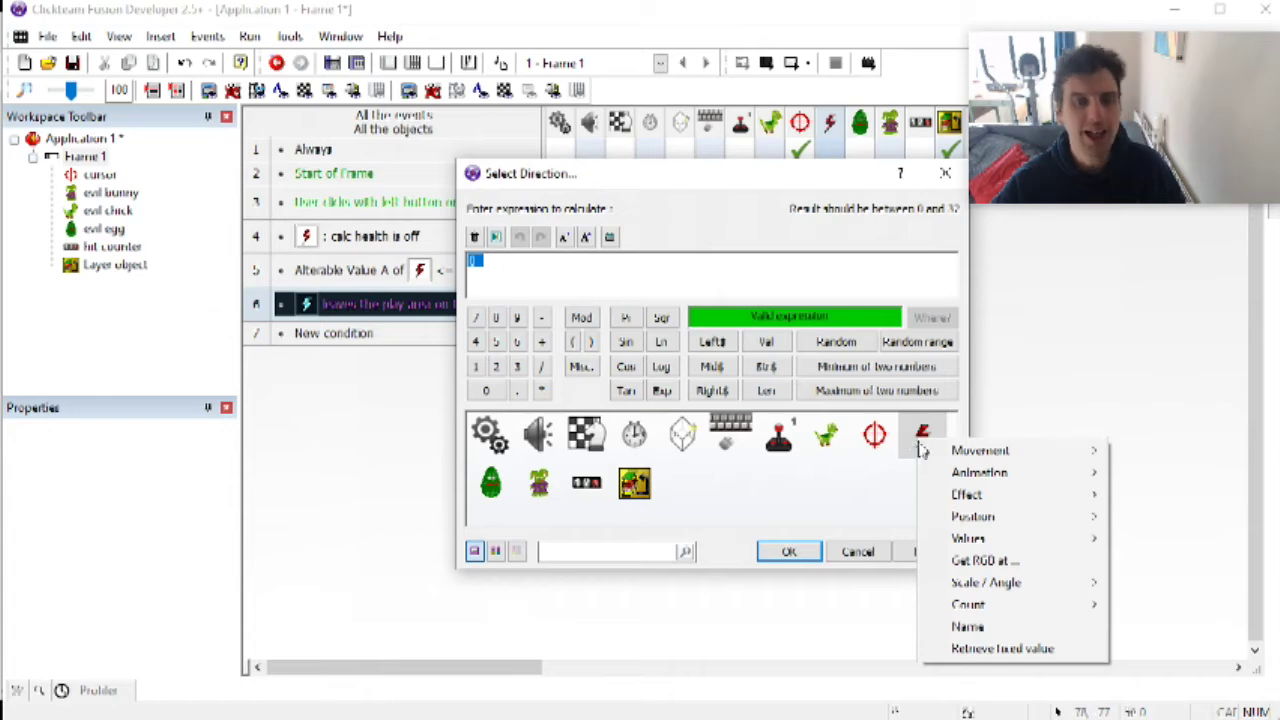
mouse_move(992, 478)
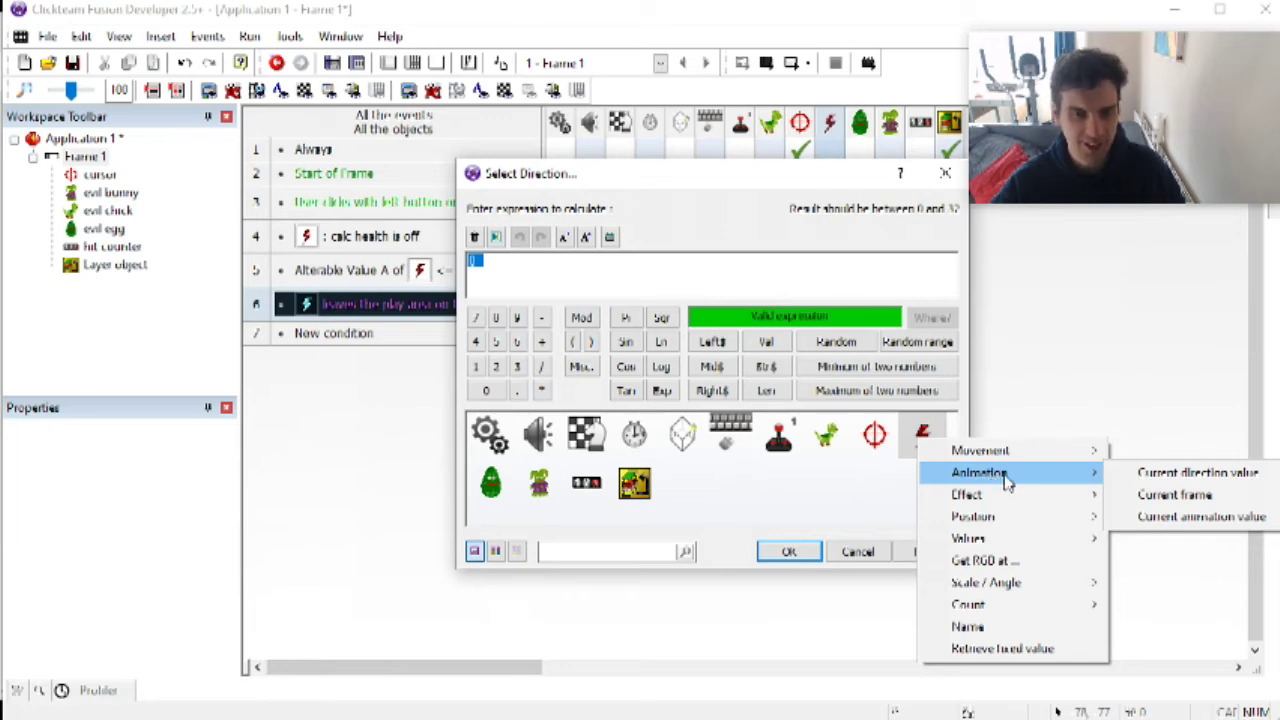
left_click(1190, 474)
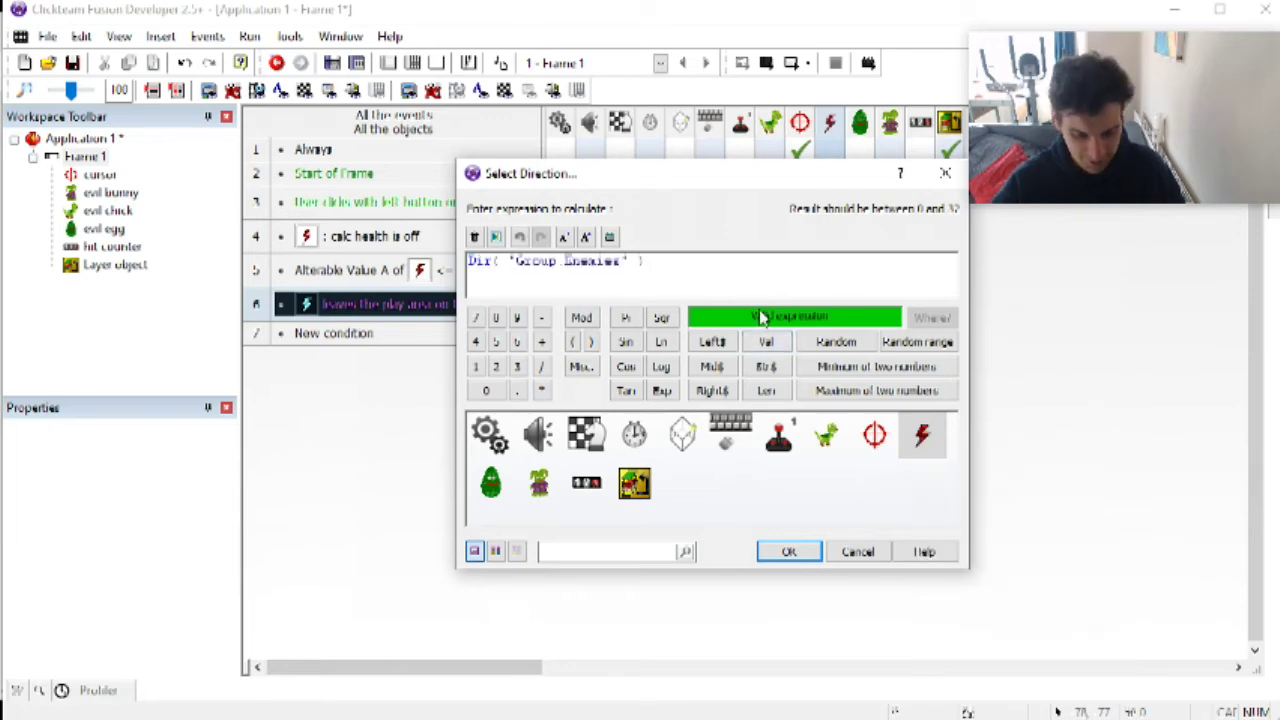
type("+16")
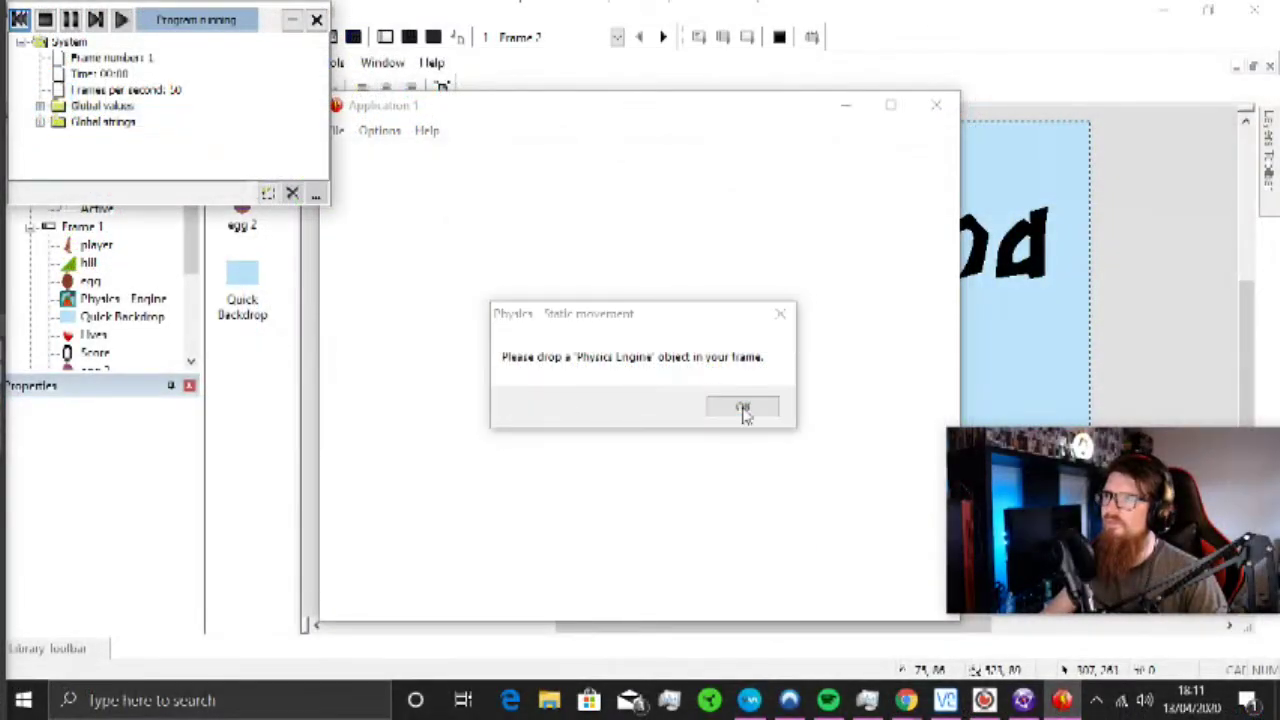
Step: Dismiss the Physics Engine message, close the egg-catching game's test run, and confirm the enemies' direction expression in the zombie shooter
left_click(742, 406)
left_click(935, 104)
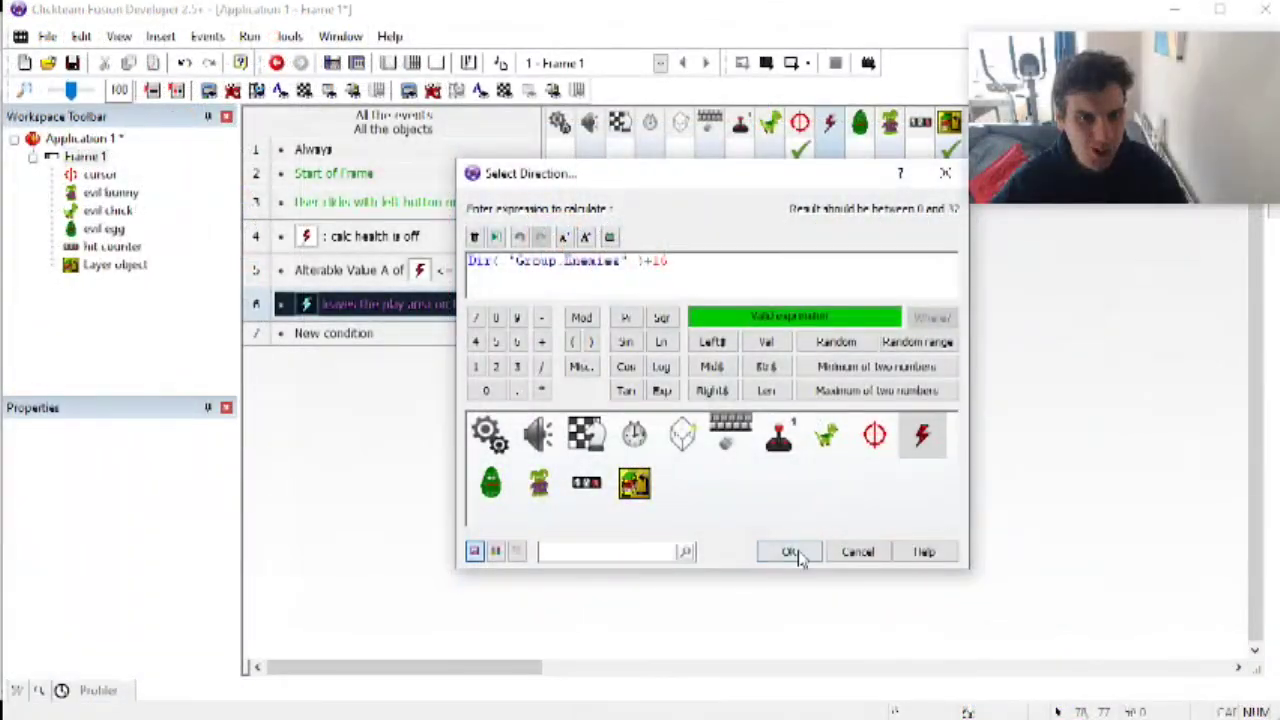
left_click(793, 551)
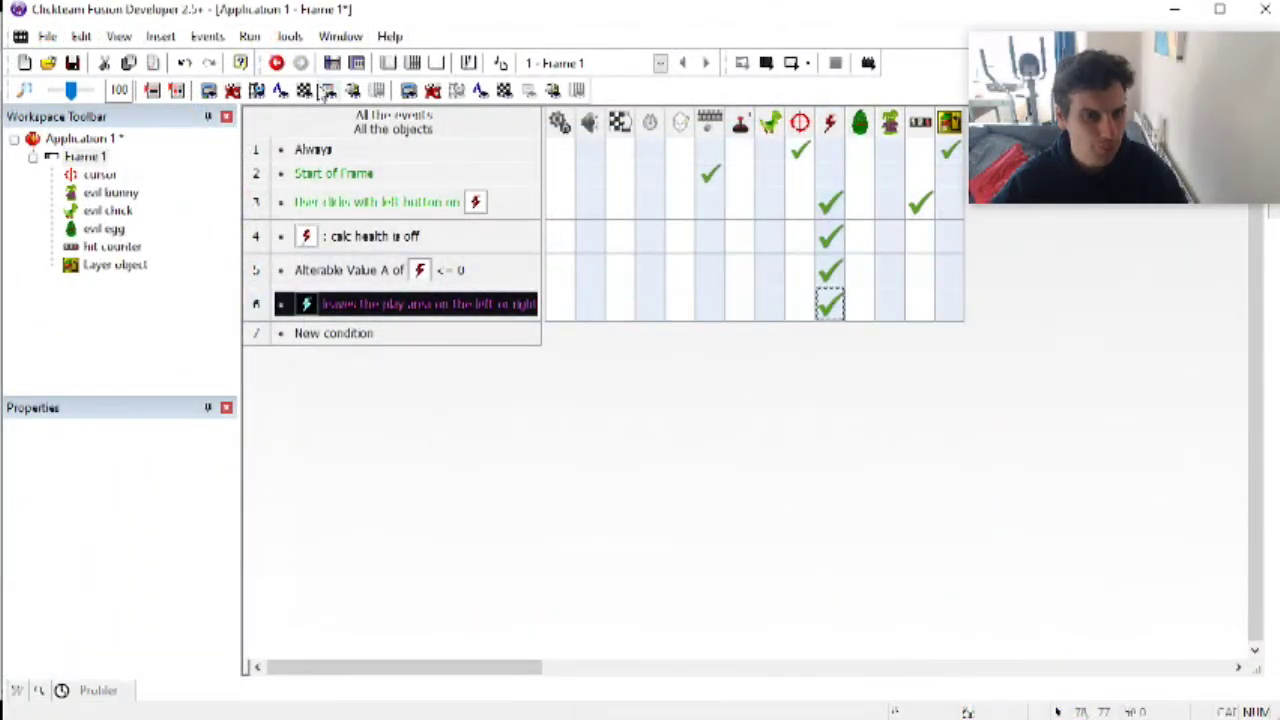
Step: Test-run the frame, shoot at the evil egg, bunny and chick, and close the game window
left_click(249, 36)
left_click(290, 82)
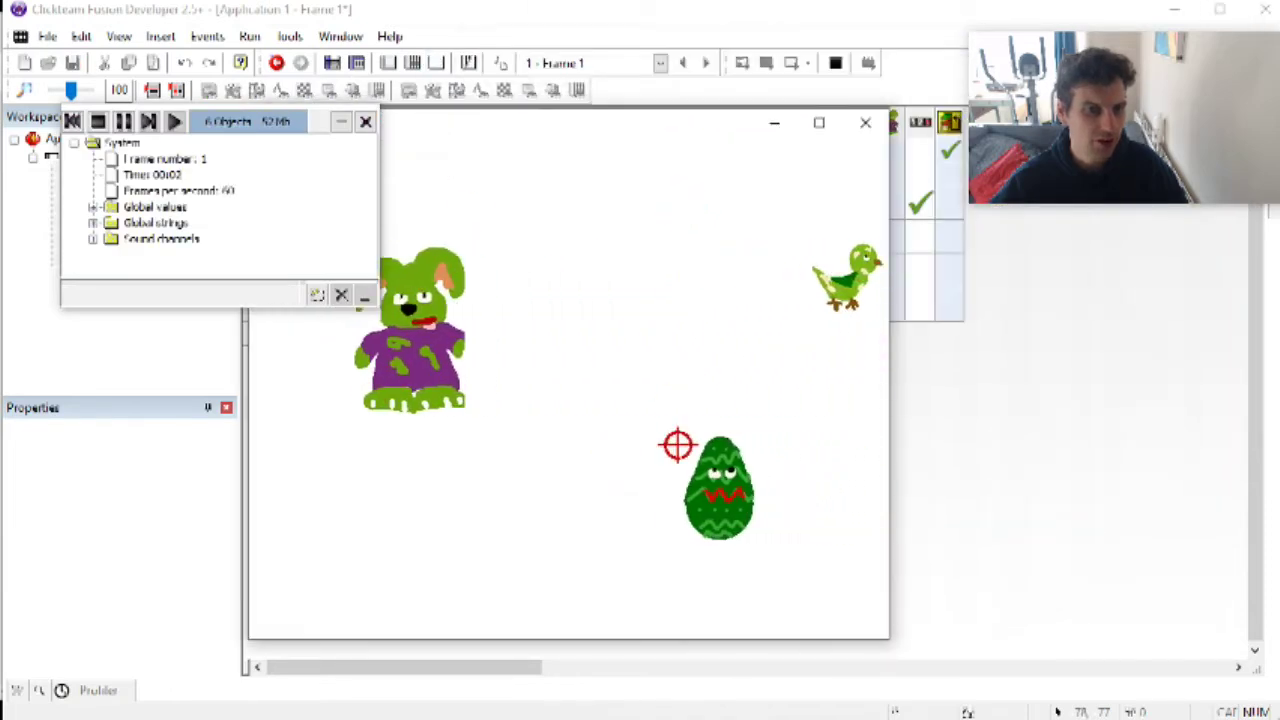
left_click(669, 462)
left_click(648, 289)
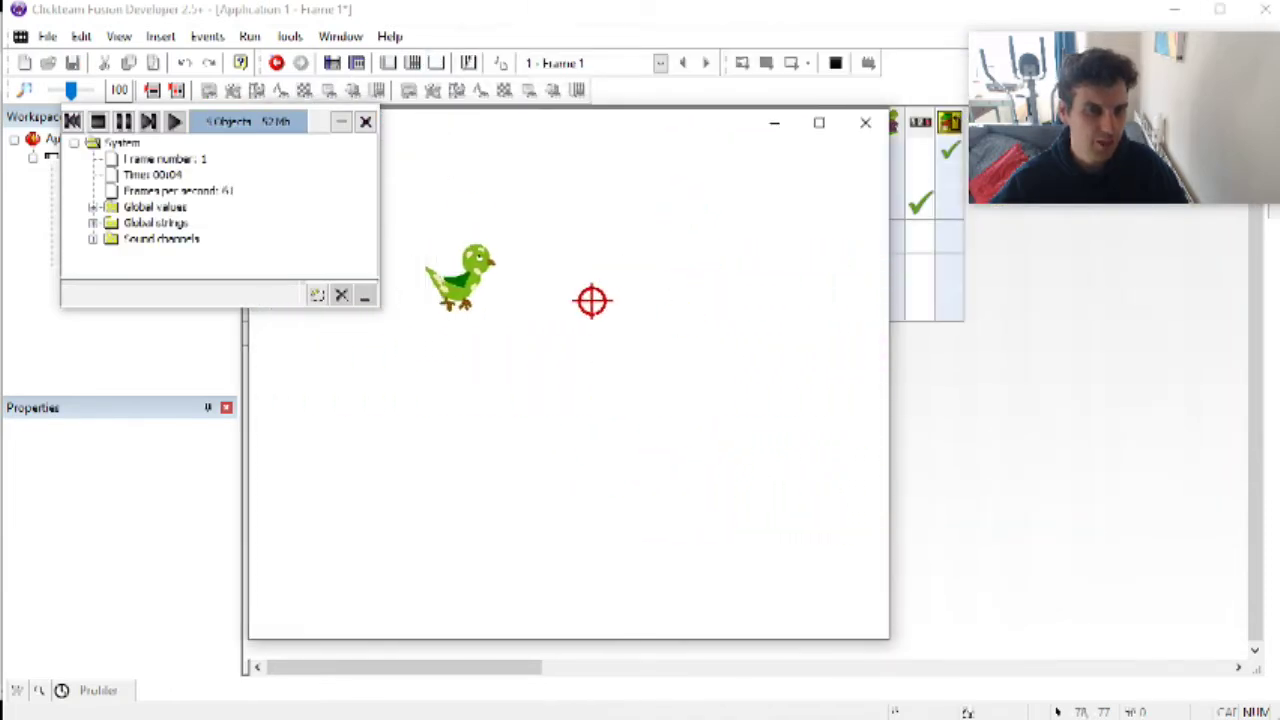
left_click(668, 259)
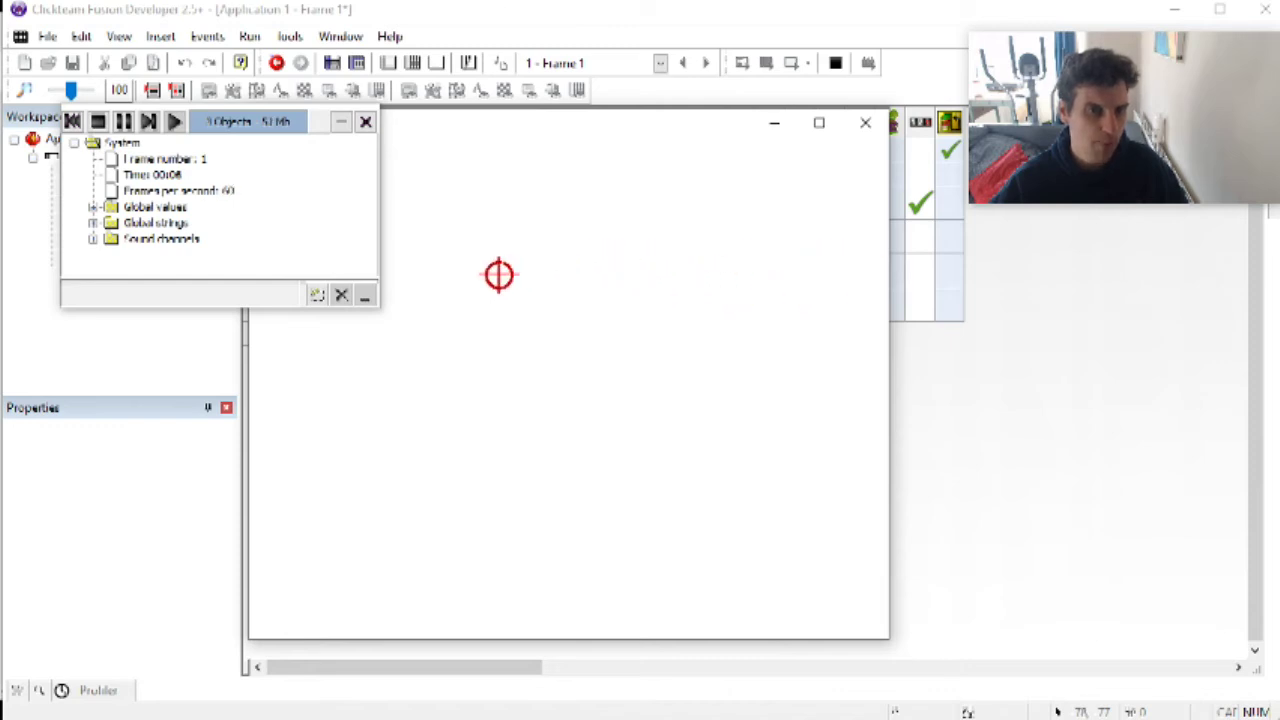
left_click(865, 122)
Step: Return to the frame layout and insert a new Active object below the evil bunny
double_click(84, 157)
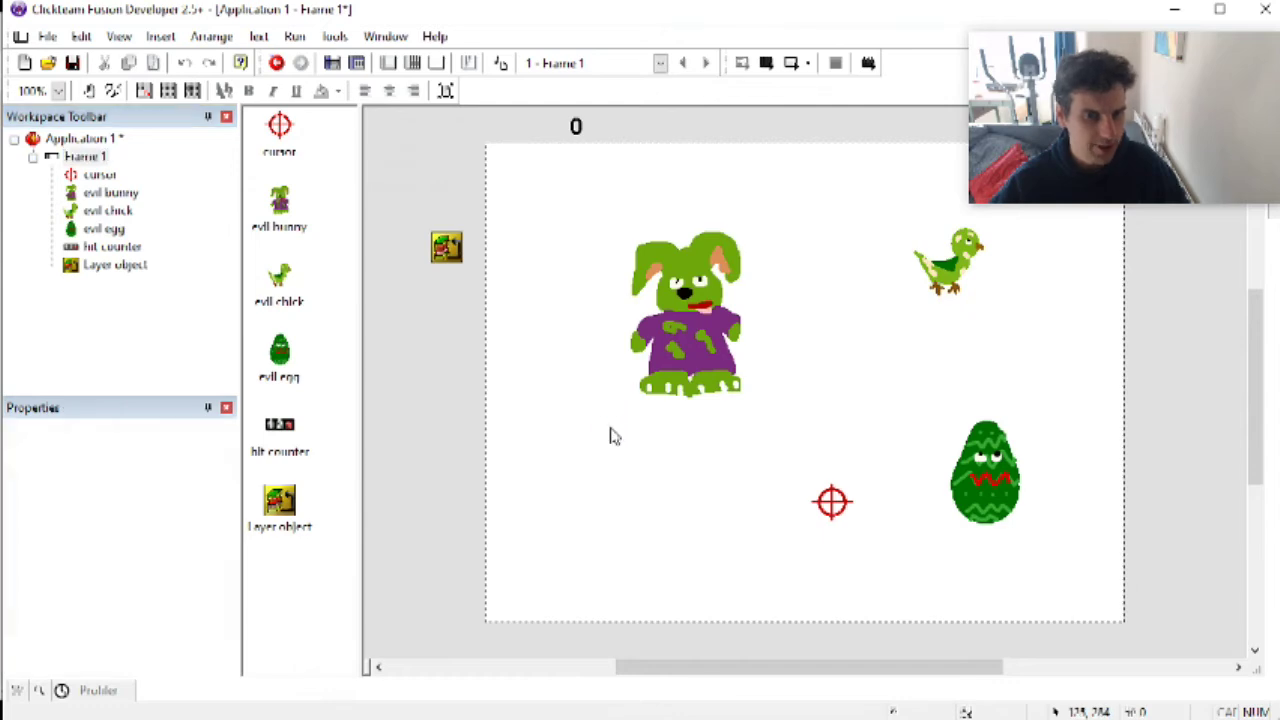
double_click(611, 434)
double_click(345, 184)
left_click(650, 536)
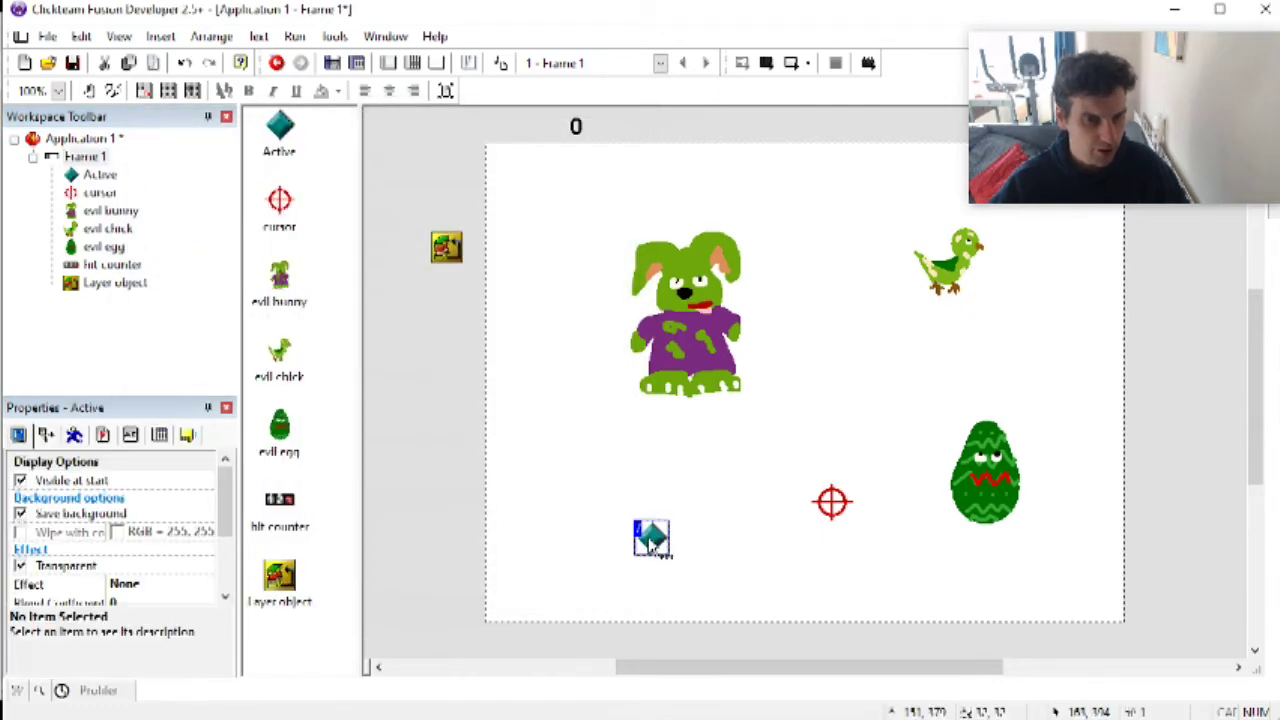
Step: Clear the new Active object's image and paint a small yellow dot in its centre with brush size 5
double_click(651, 540)
left_click(180, 95)
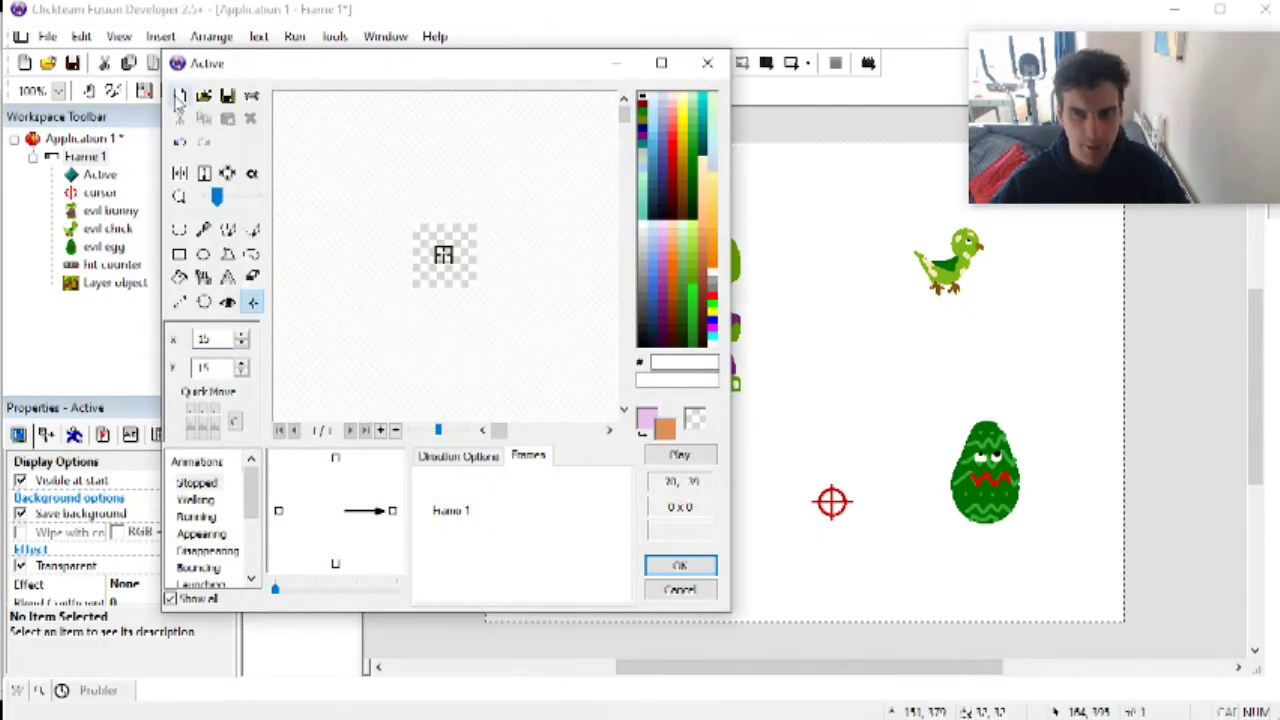
left_click(228, 197)
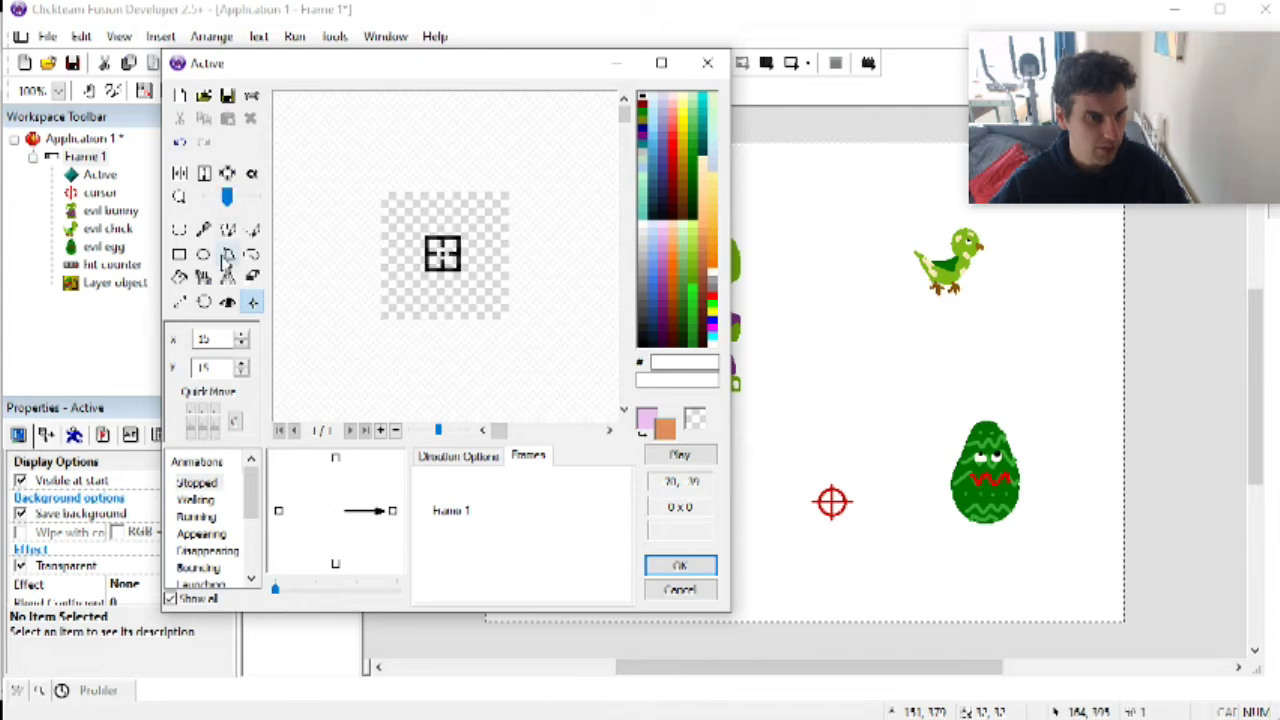
left_click(228, 230)
left_click(681, 130)
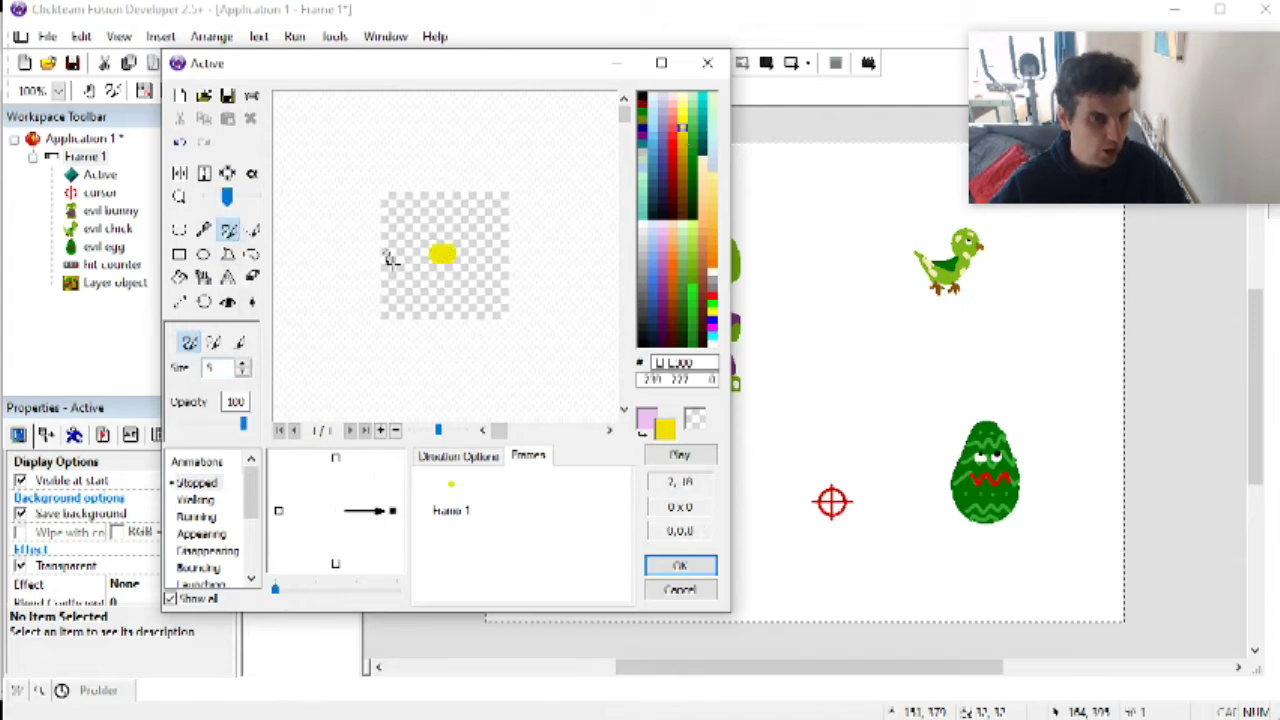
Step: Build a three-frame Disappearing animation; in Frame 3, paint four yellow dots near the edges and erase the centre dot with transparent colour
left_click(201, 533)
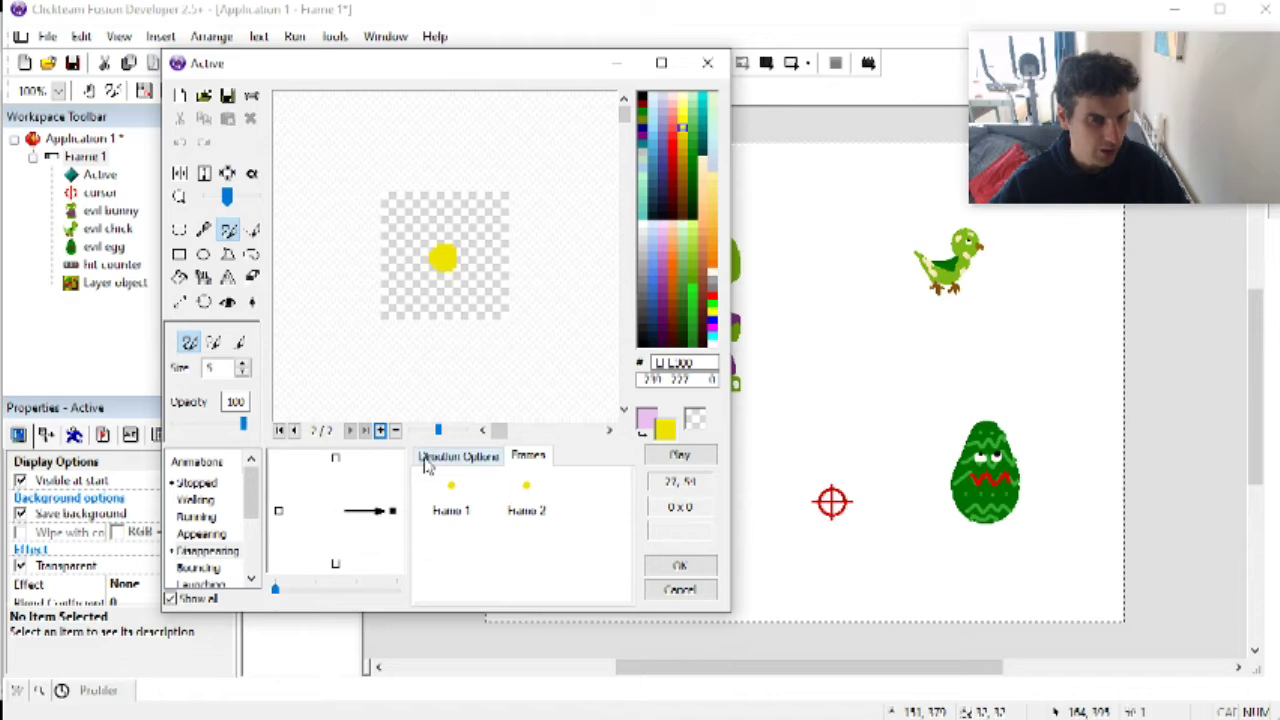
left_click(452, 562)
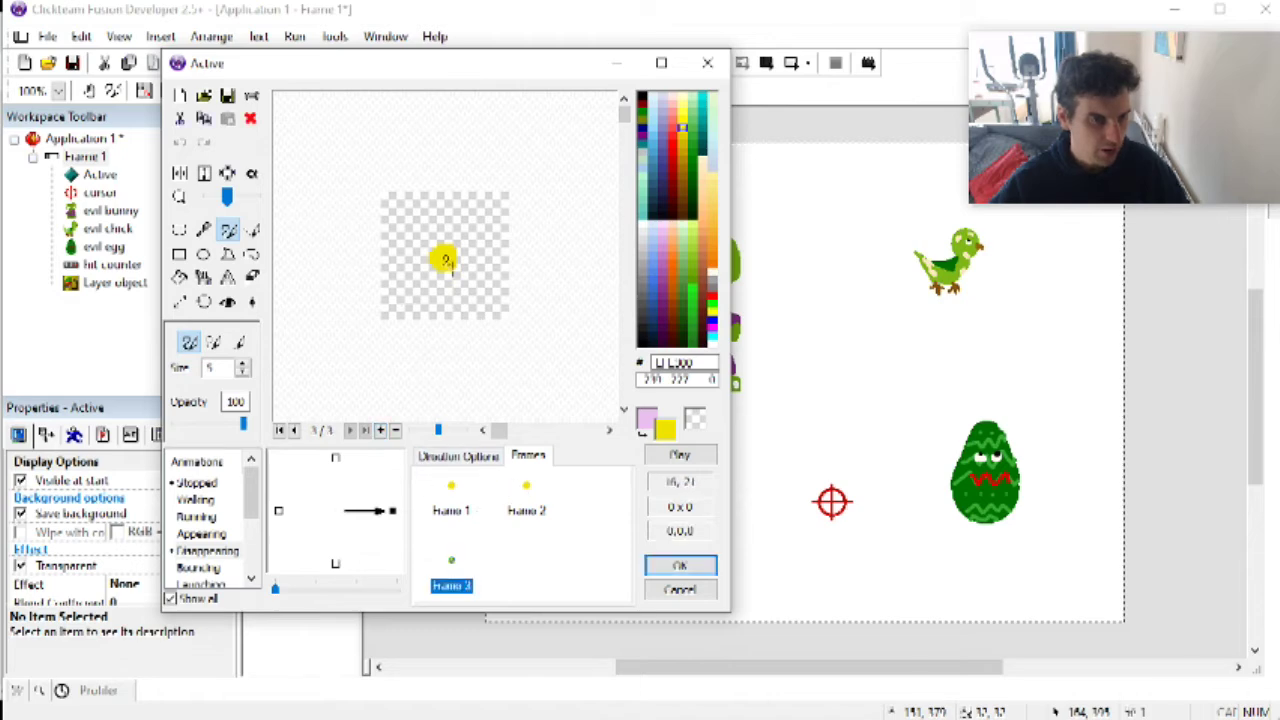
left_click_drag(477, 212, 499, 213)
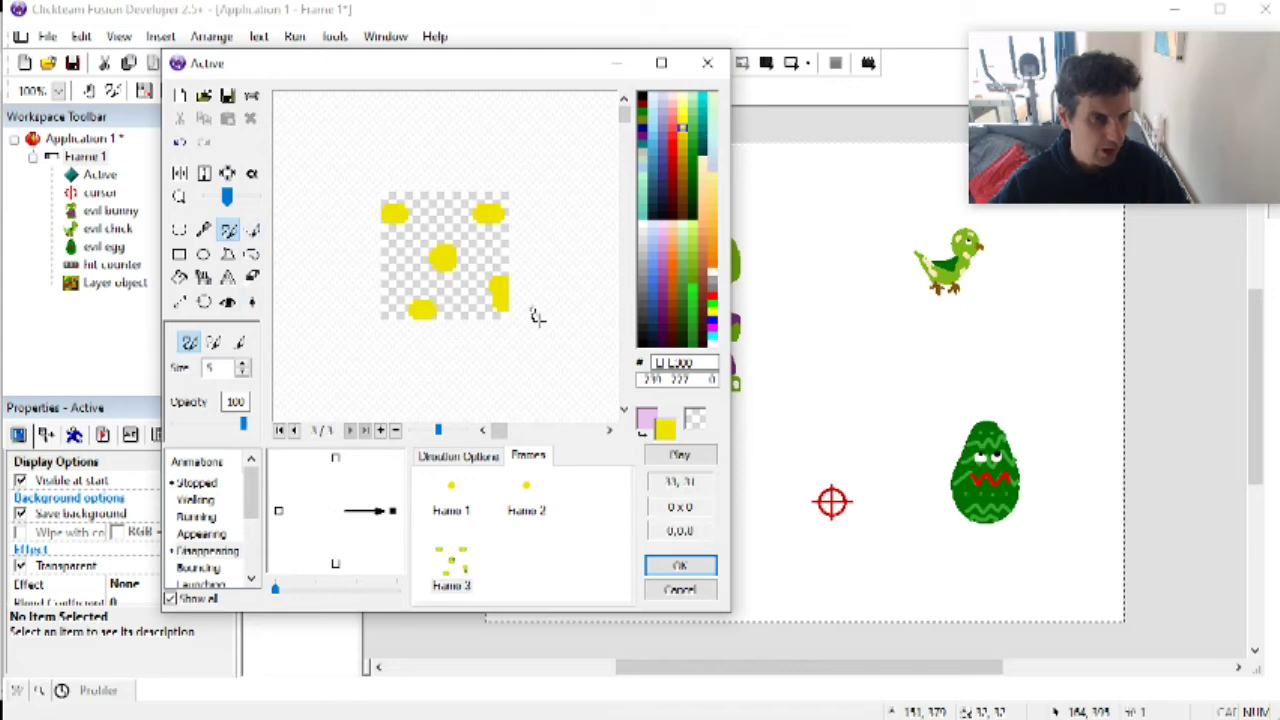
left_click(696, 422)
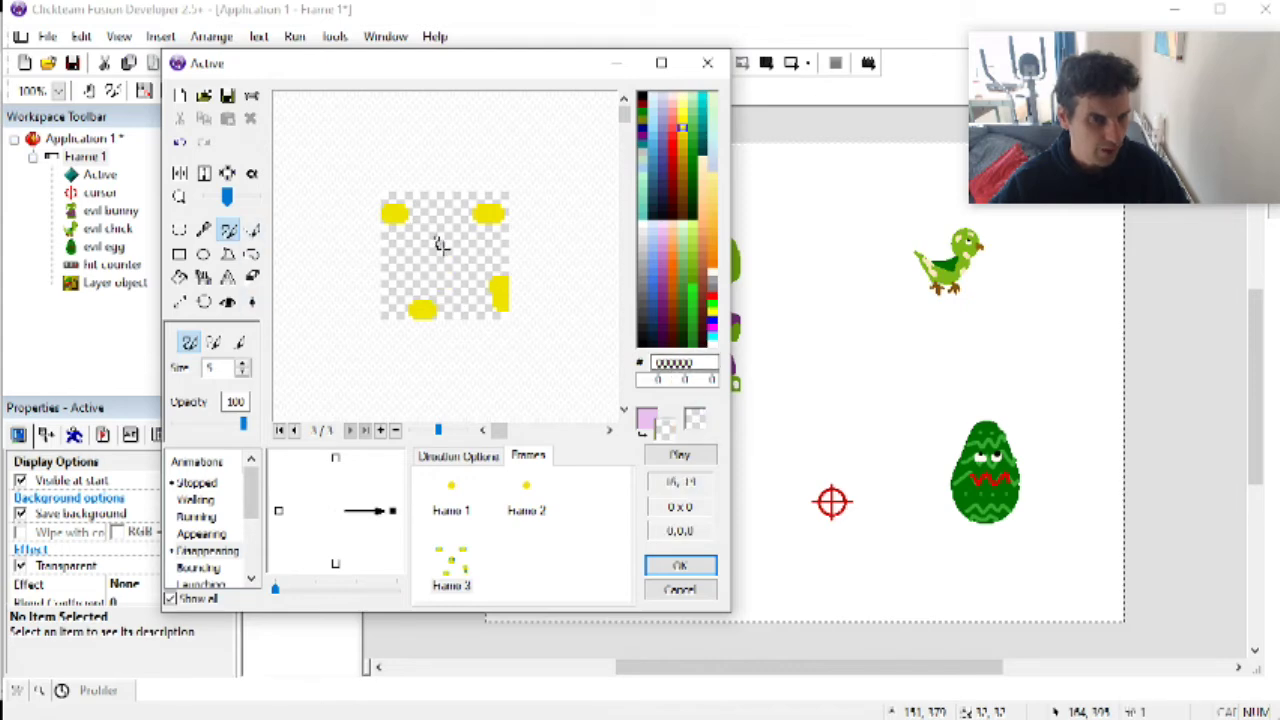
Step: In Frame 2 of the Disappearing animation, erase the centre dot and paint four yellow dots closely around the middle
left_click(538, 511)
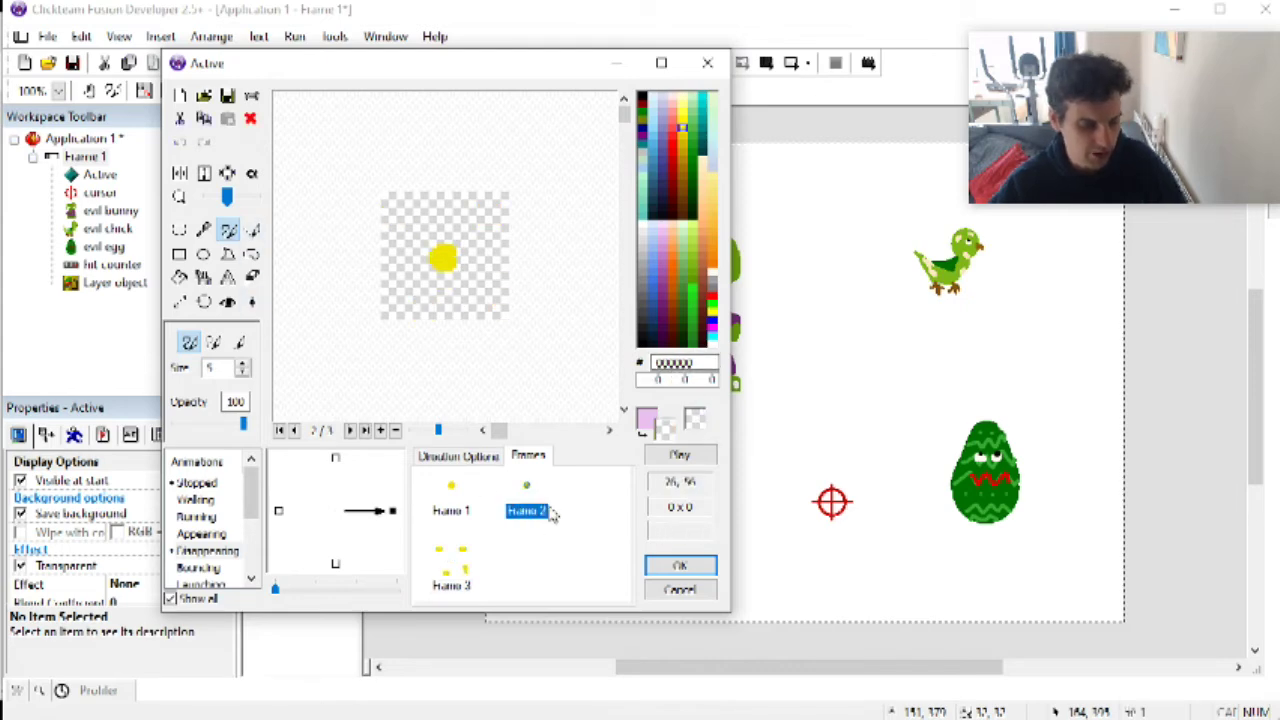
left_click_drag(443, 257, 438, 250)
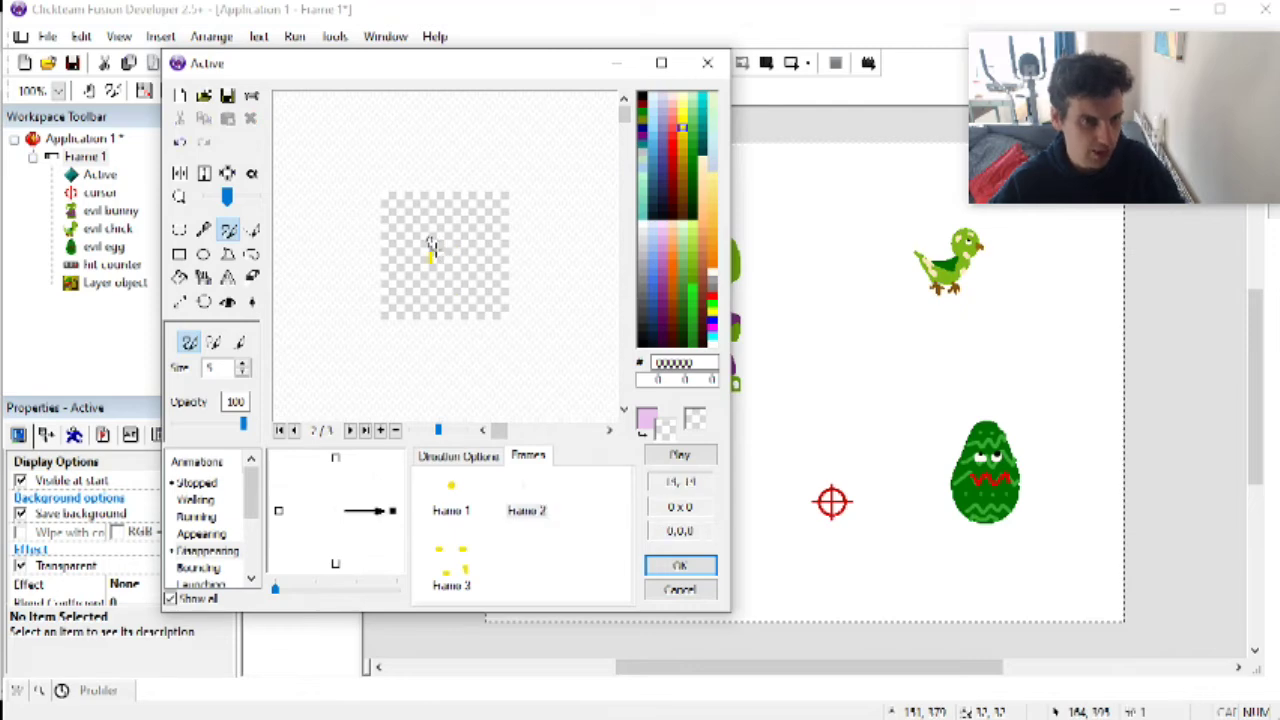
left_click(426, 247)
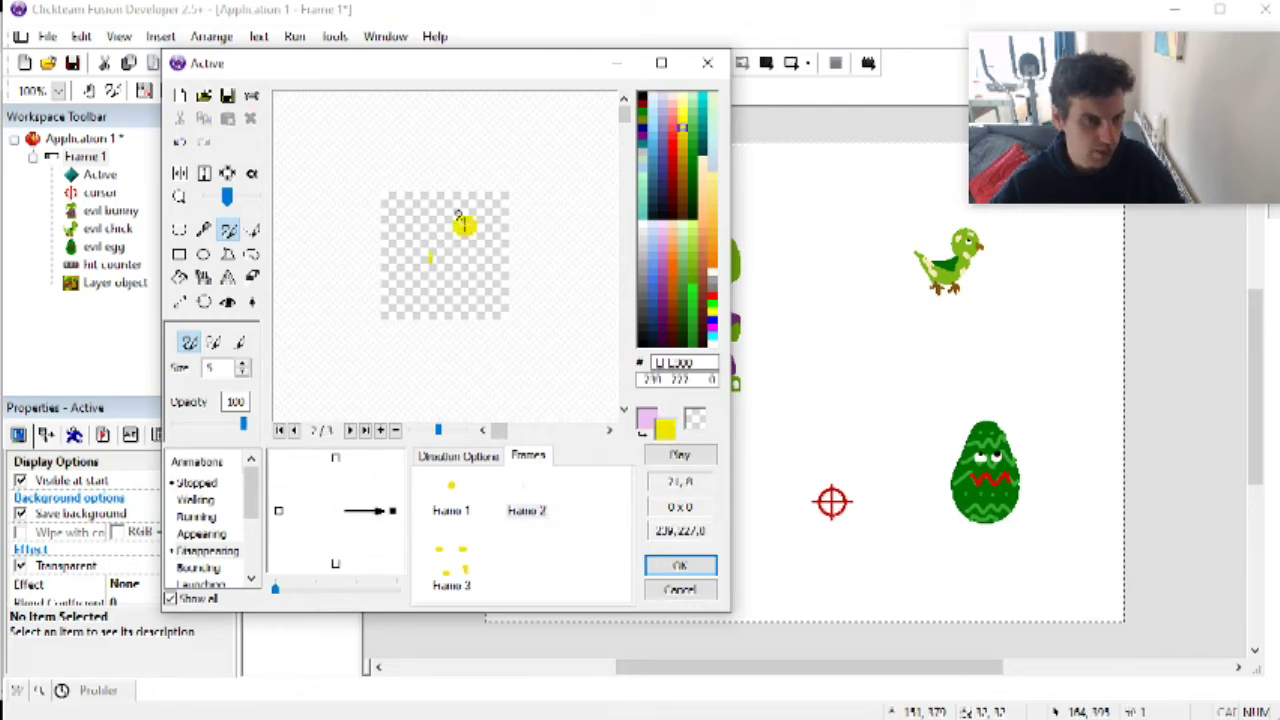
left_click(462, 269)
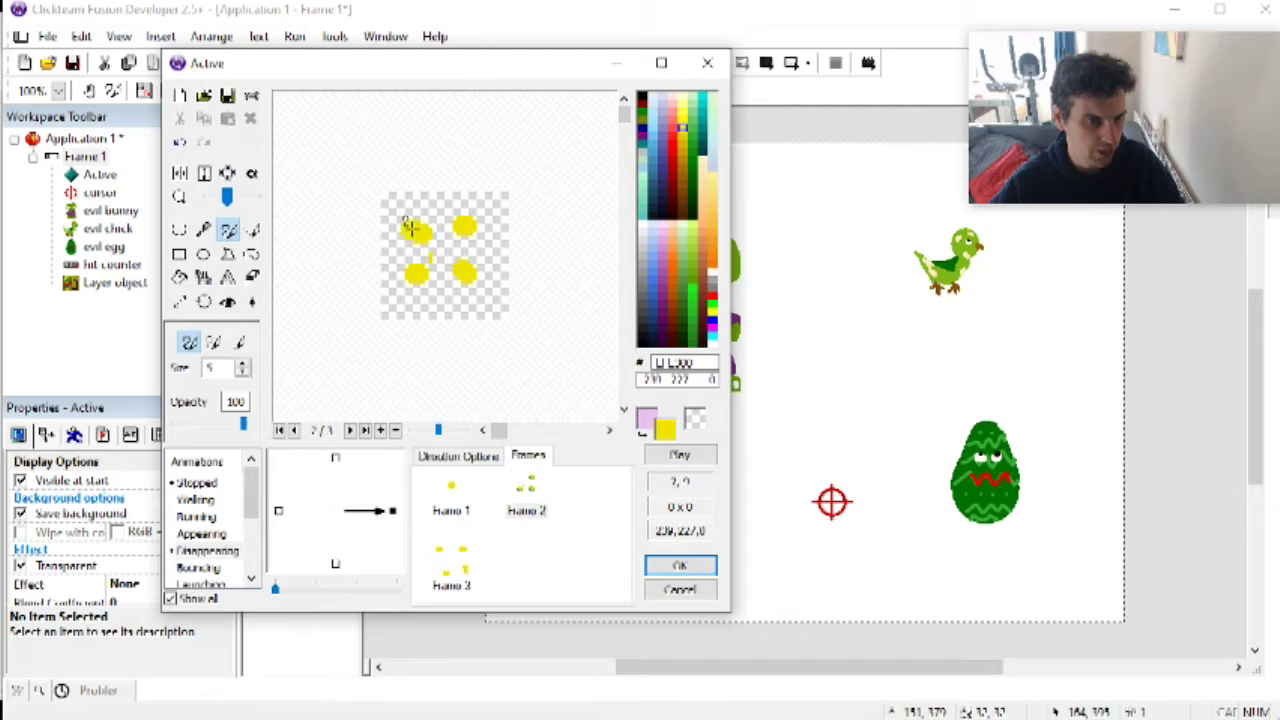
left_click(436, 245)
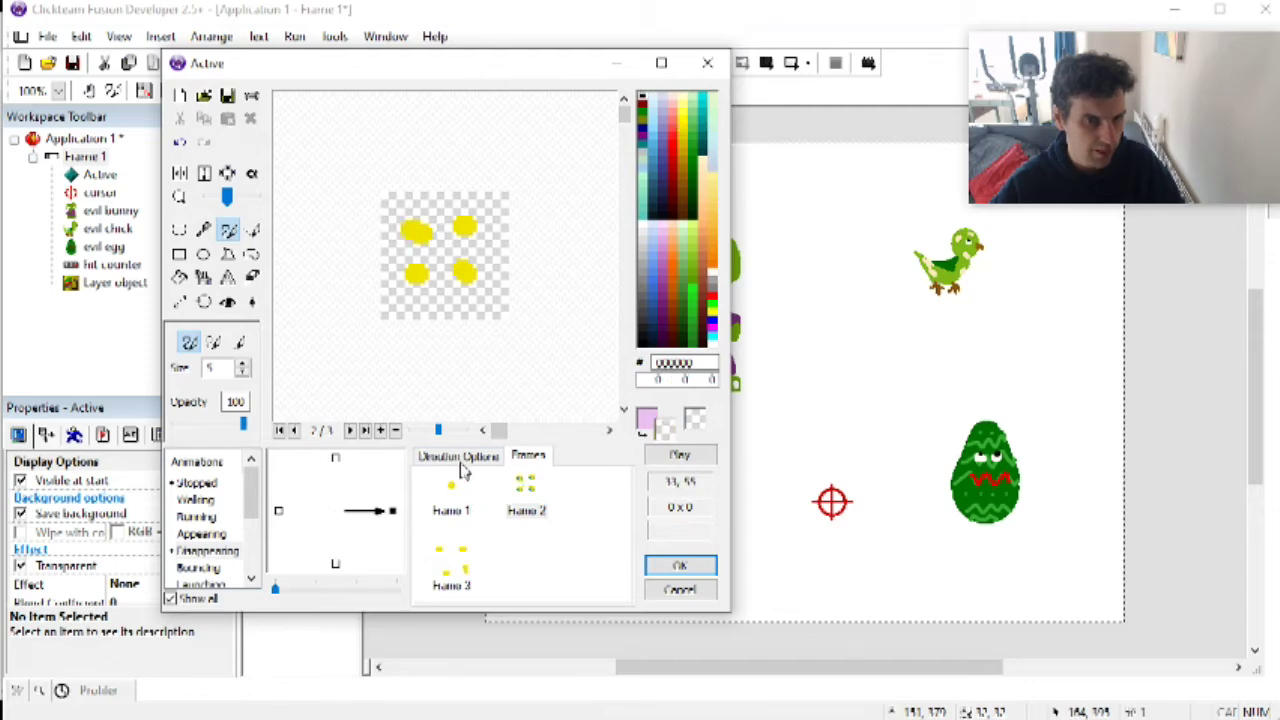
Step: Preview the Disappearing animation several times, close the preview, and confirm the Active object's animations
left_click(677, 456)
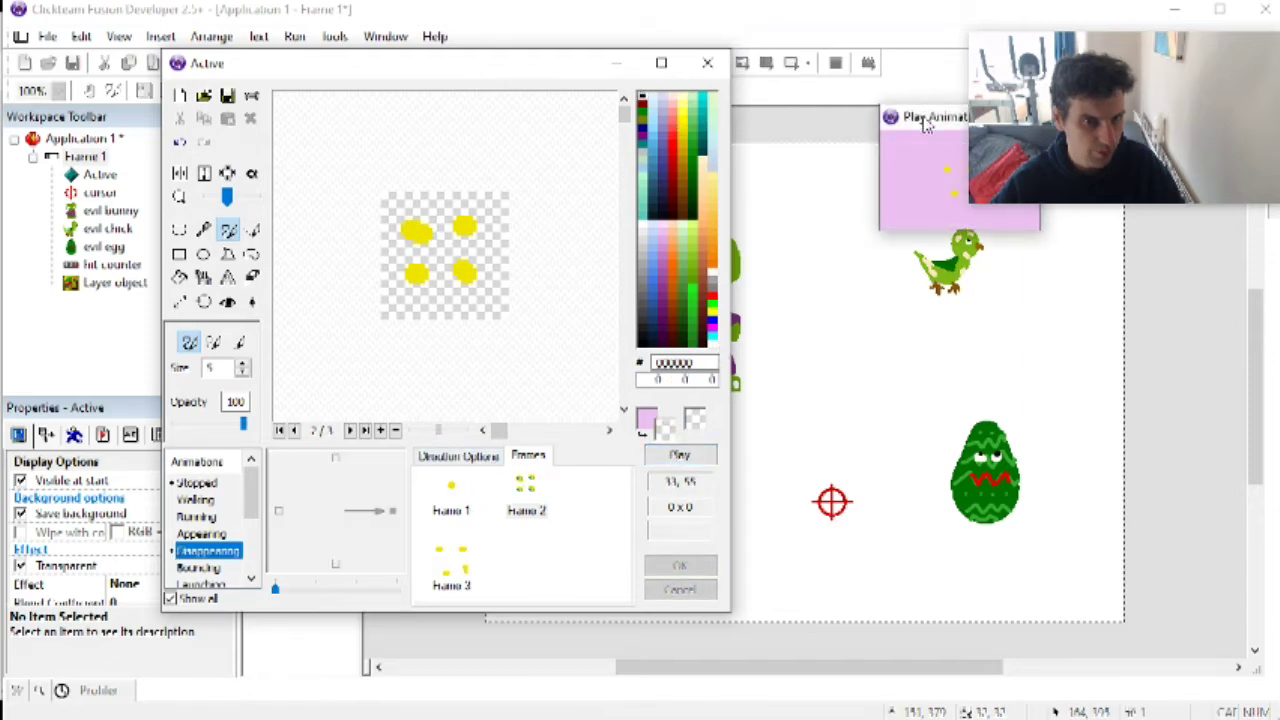
left_click_drag(926, 130, 508, 232)
left_click(684, 456)
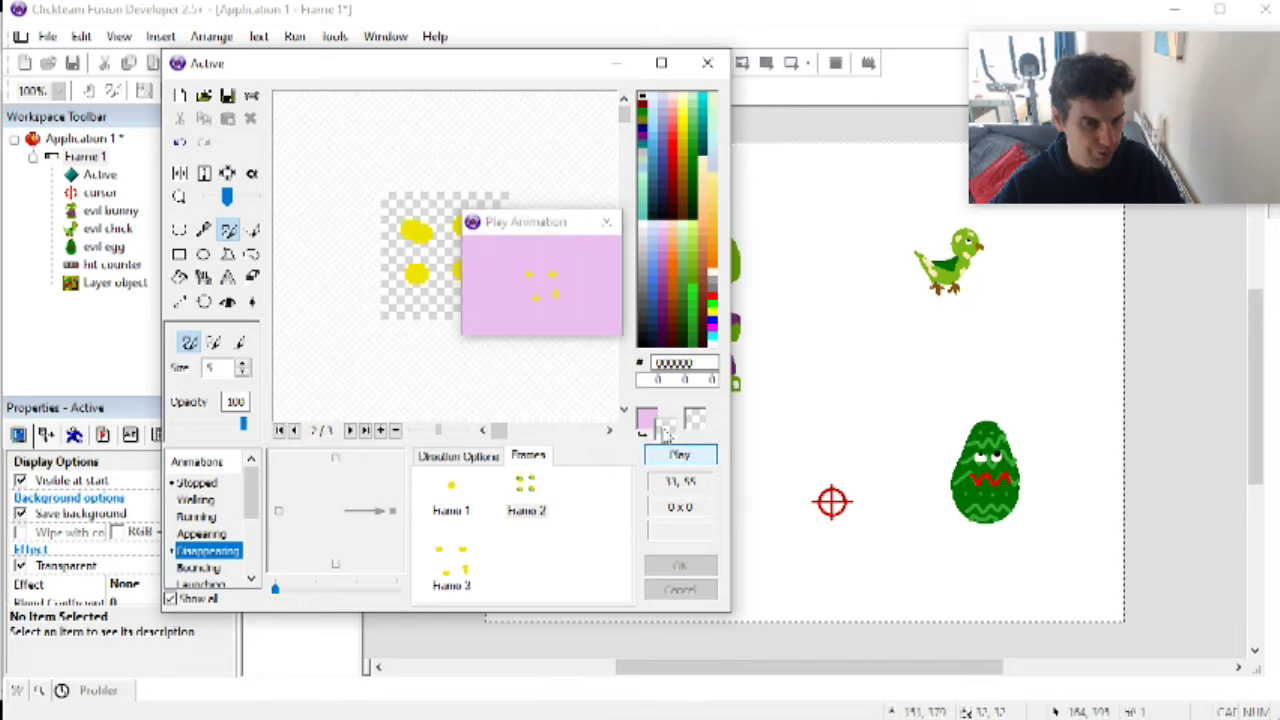
left_click(679, 455)
left_click(679, 455)
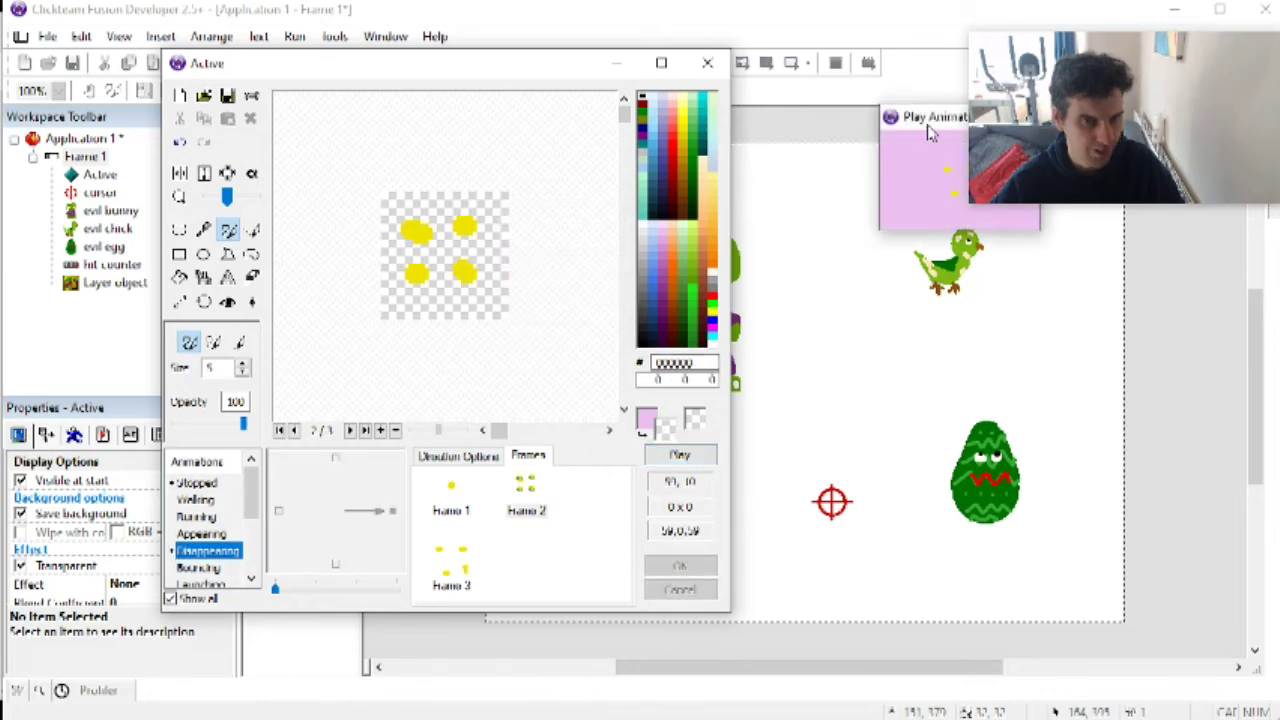
left_click_drag(928, 127, 872, 141)
left_click_drag(1097, 134, 1066, 366)
left_click(969, 132)
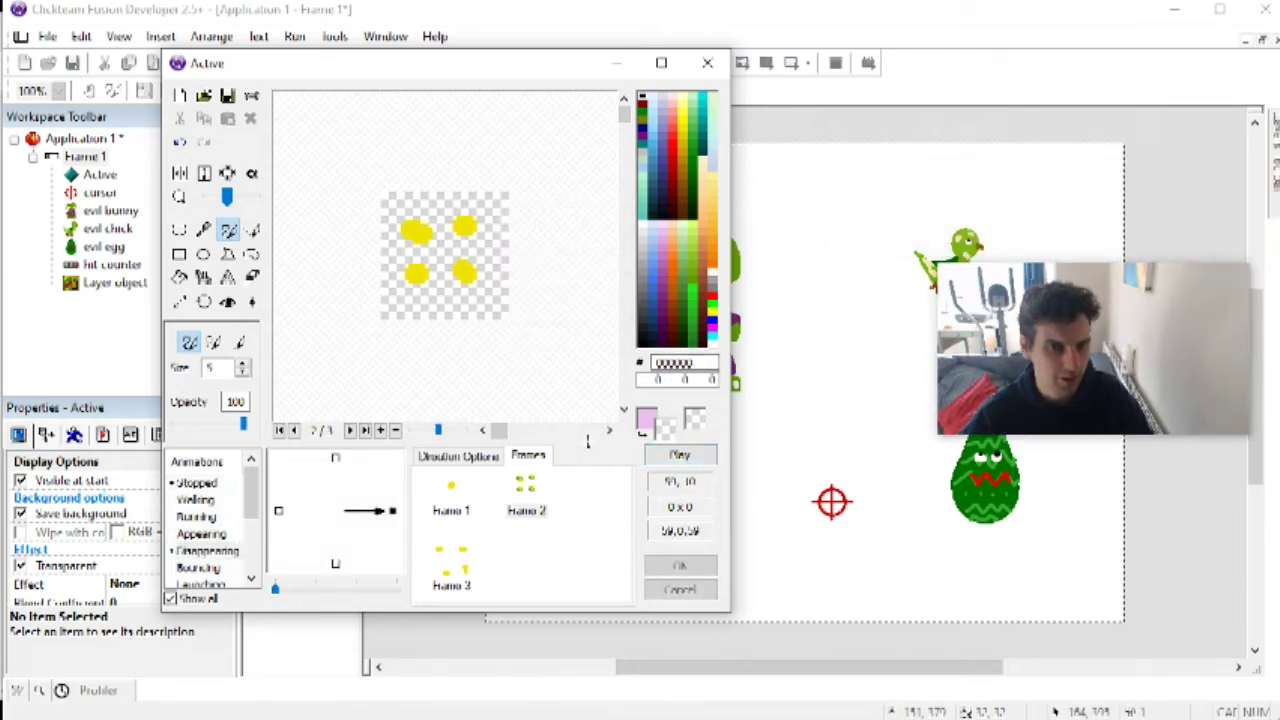
left_click(679, 455)
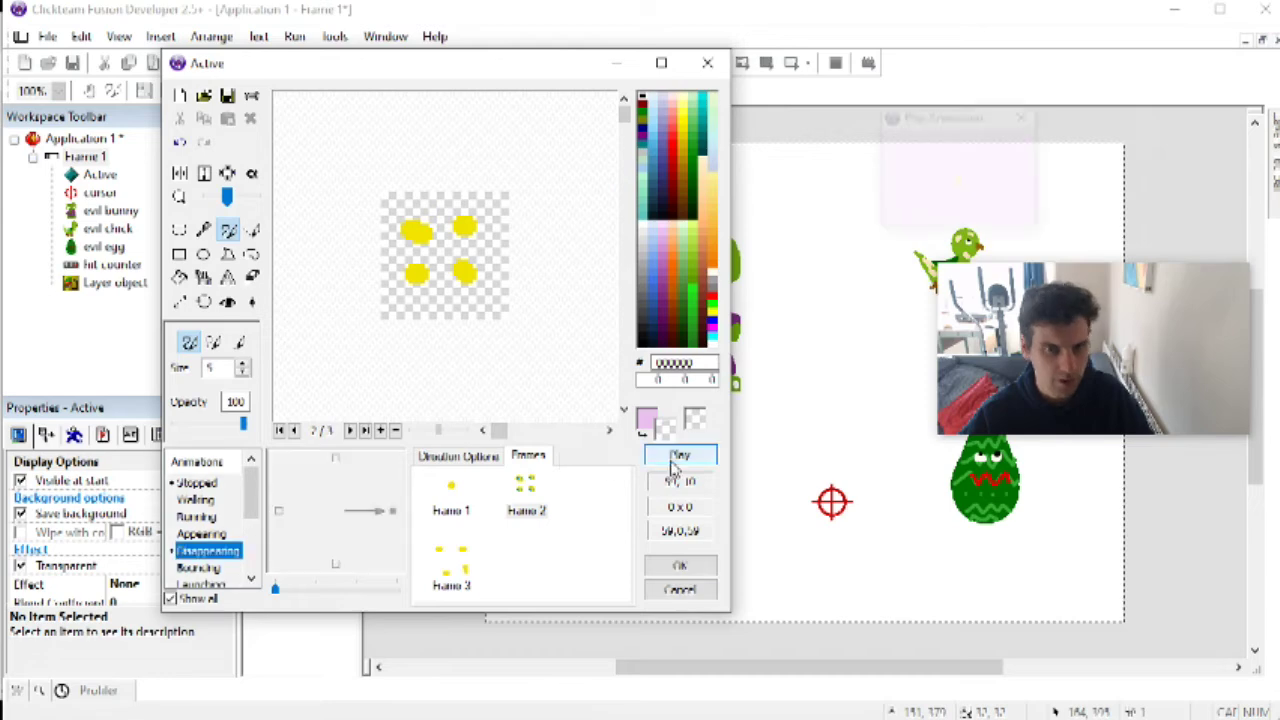
left_click(1024, 118)
left_click(679, 566)
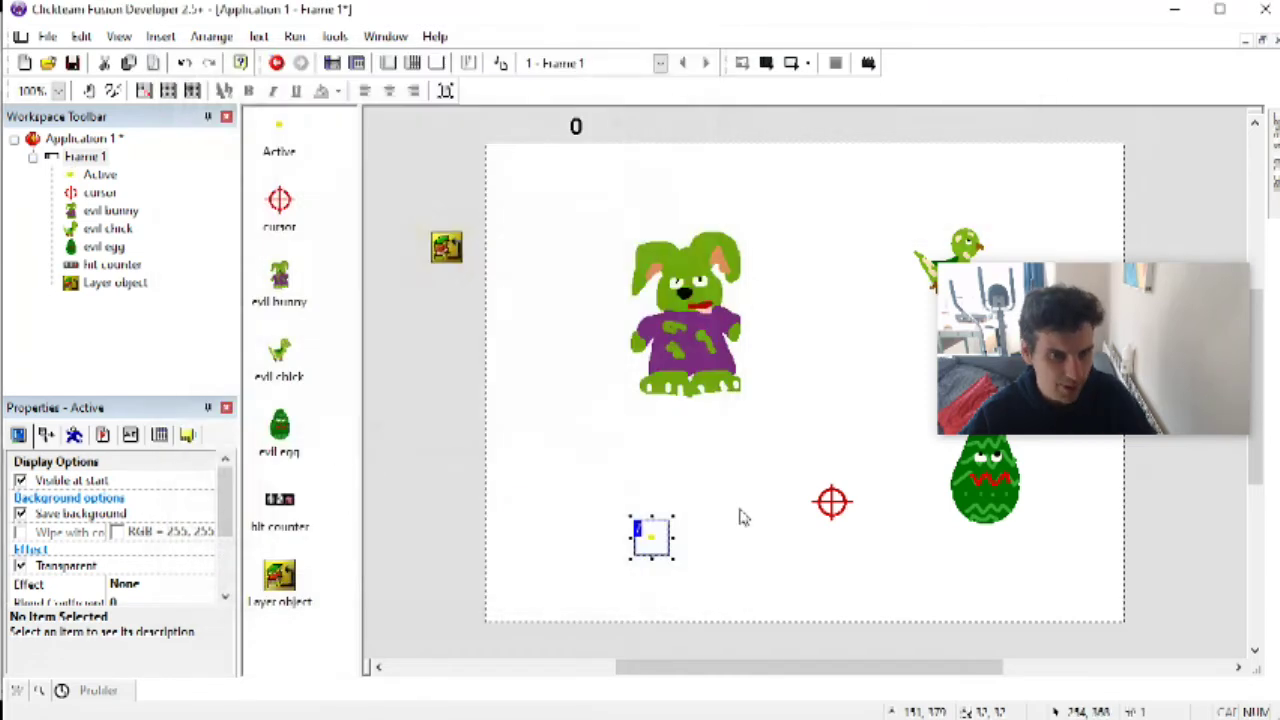
Step: In the left-click-on-Group.Enemies event, create the Active object at 0, 0 relative to the cursor, and add a Destroy action for it
left_click(722, 510)
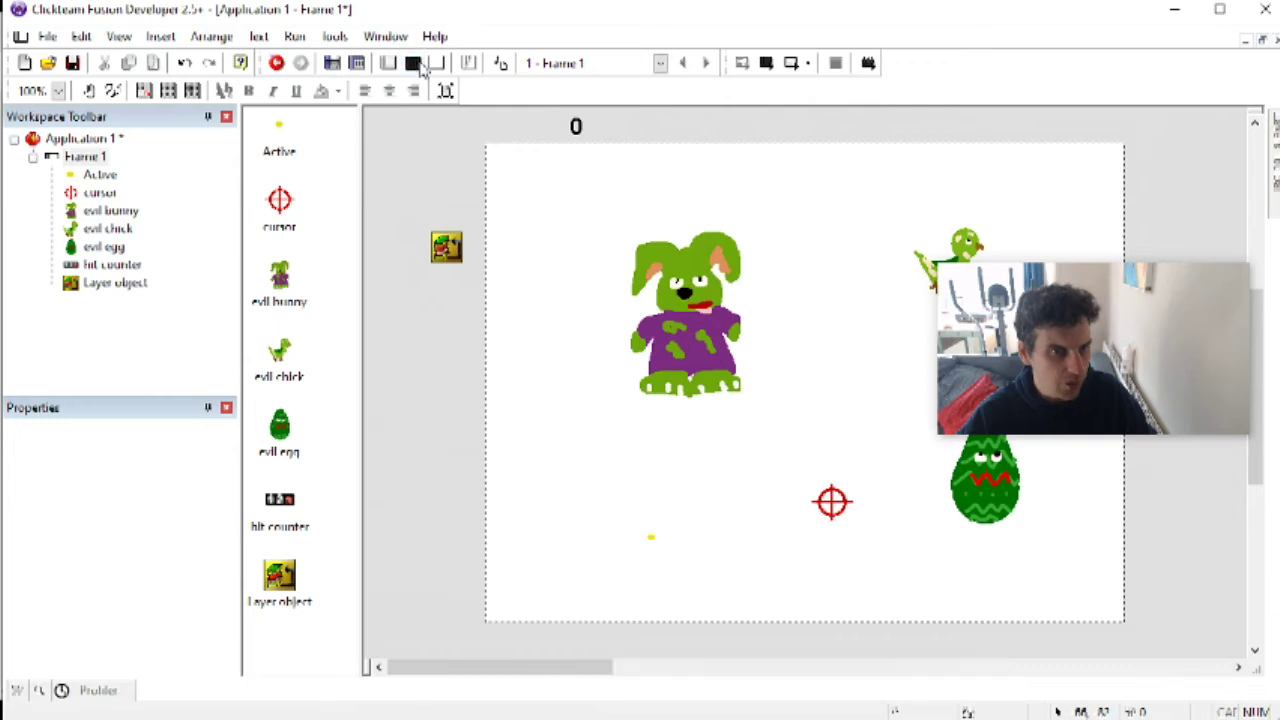
left_click(426, 63)
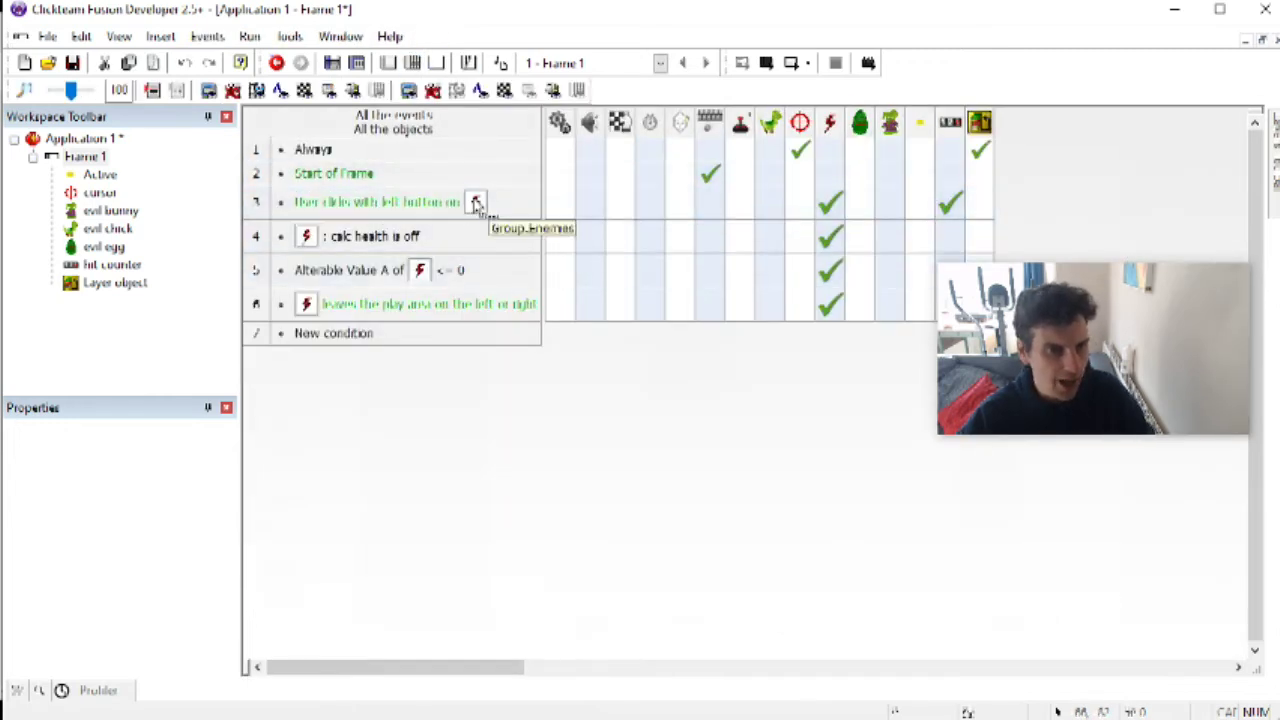
left_click(697, 203)
left_click(712, 211)
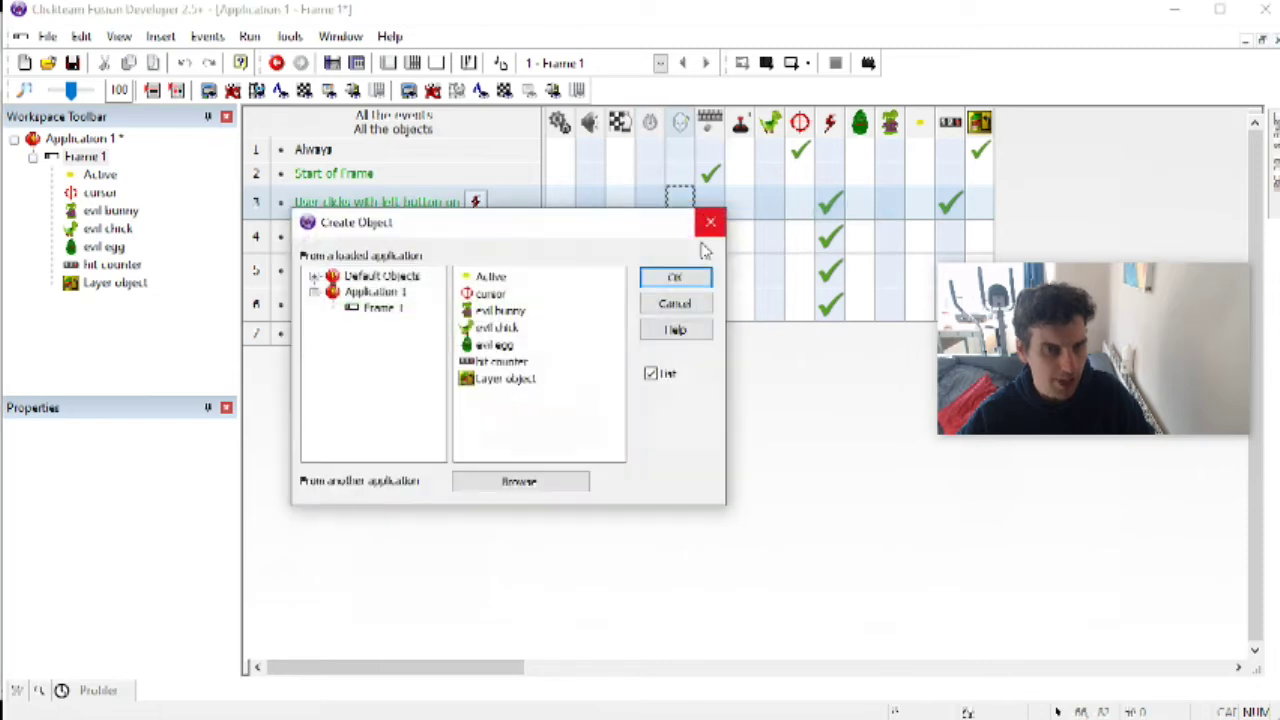
double_click(487, 279)
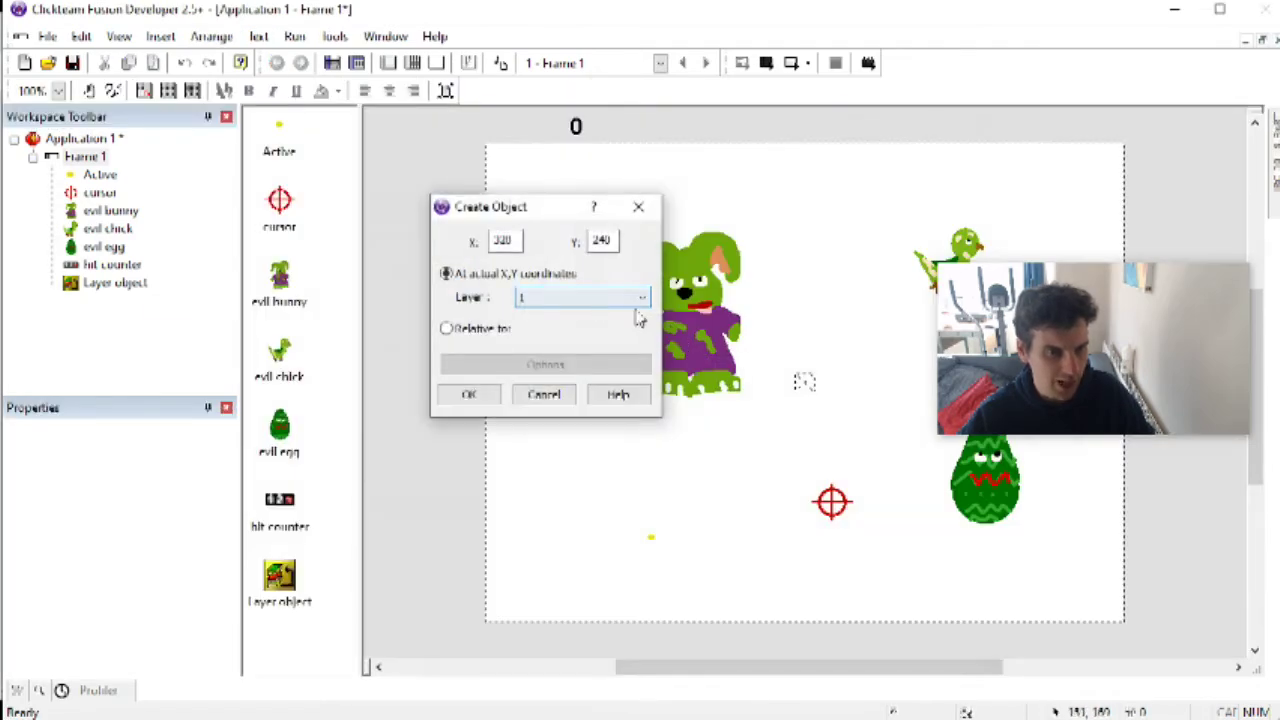
left_click(832, 502)
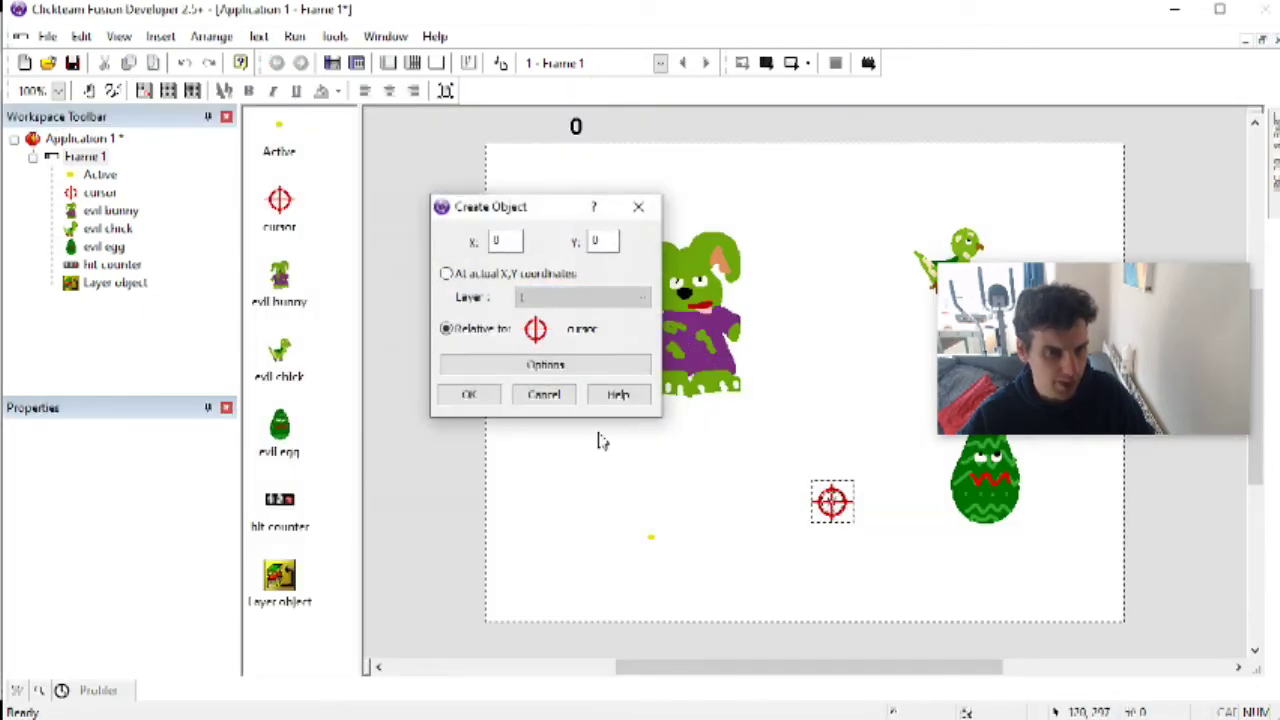
left_click(469, 394)
left_click(919, 205)
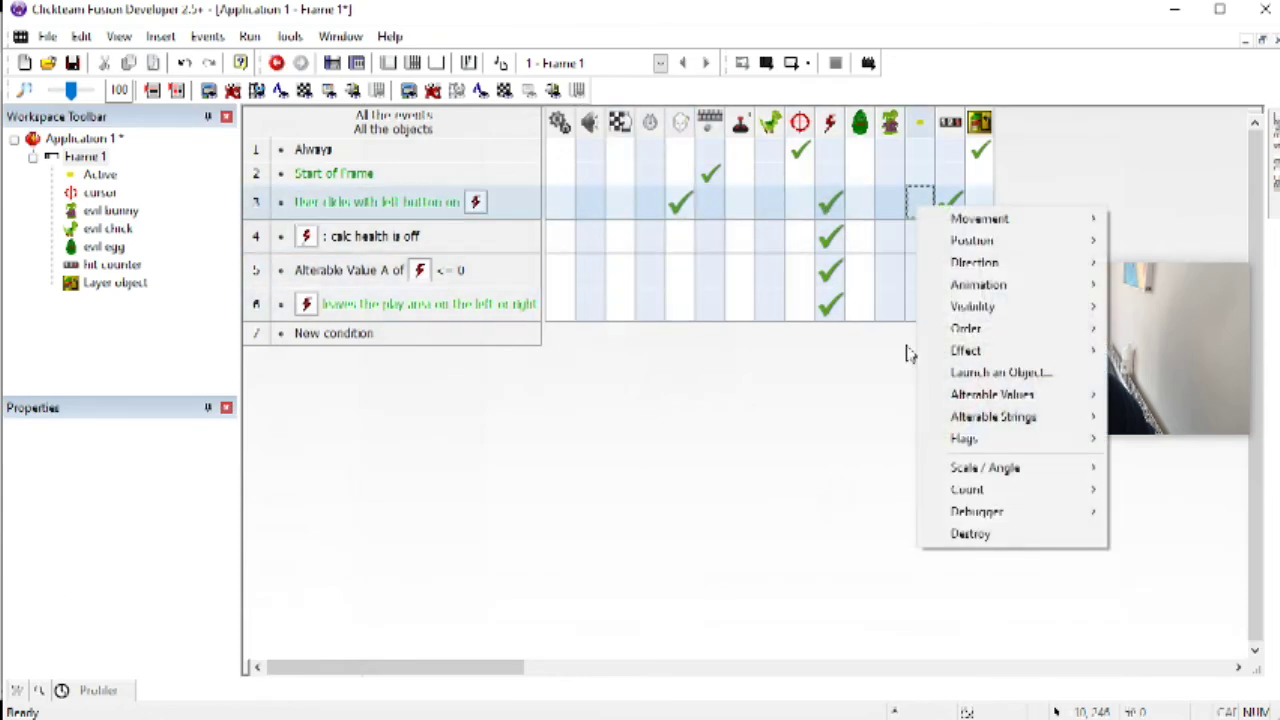
left_click(958, 535)
Step: Test-run the application, shoot at the enemies to check the shot effect, and close the game
left_click(249, 36)
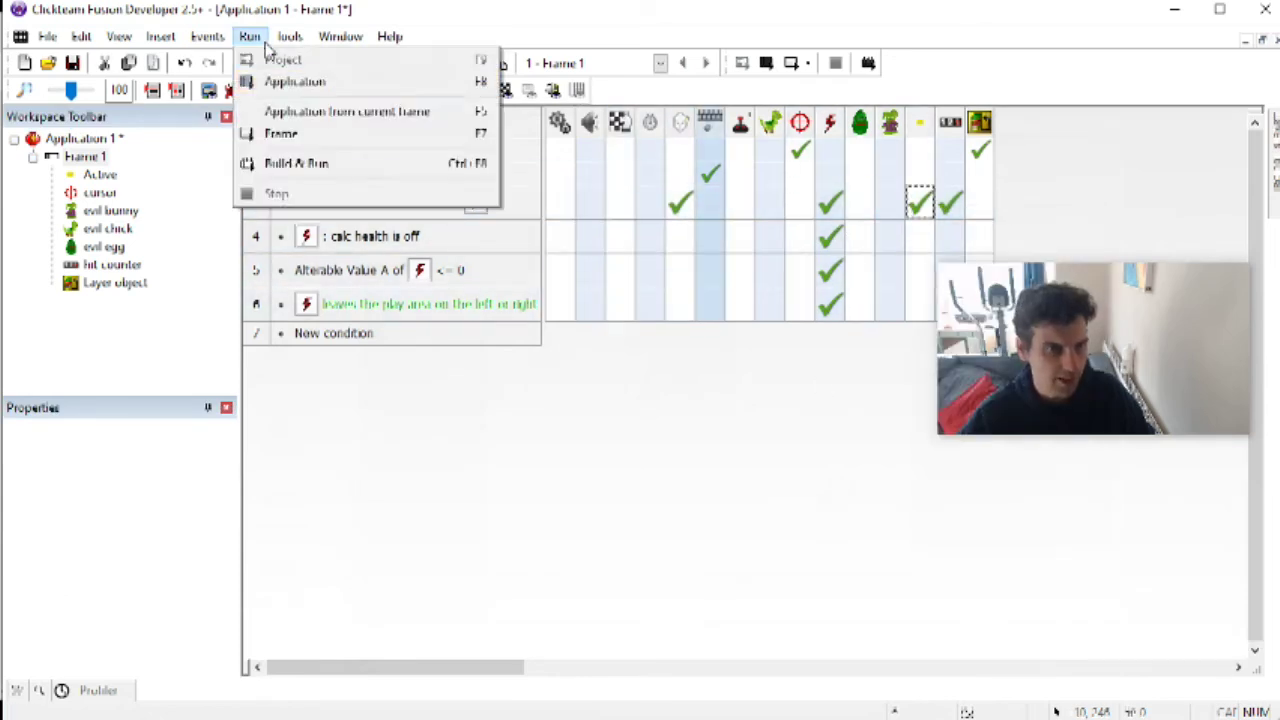
left_click(291, 90)
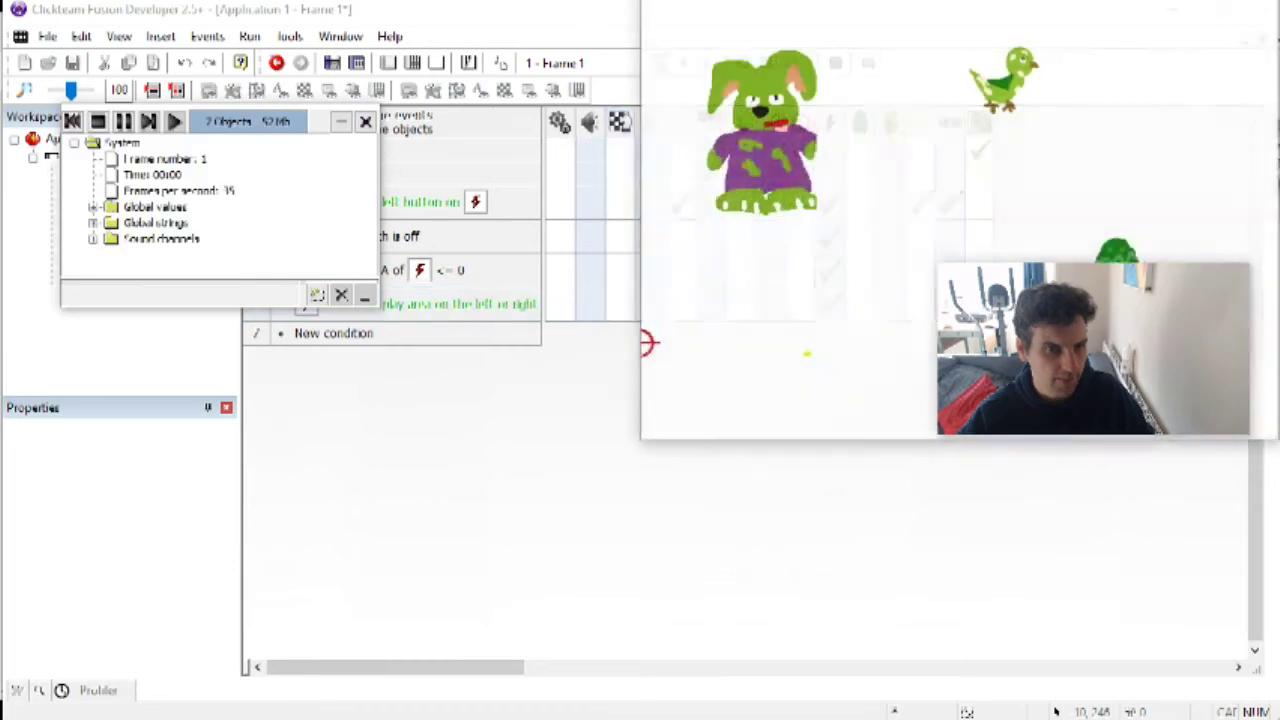
left_click(1022, 90)
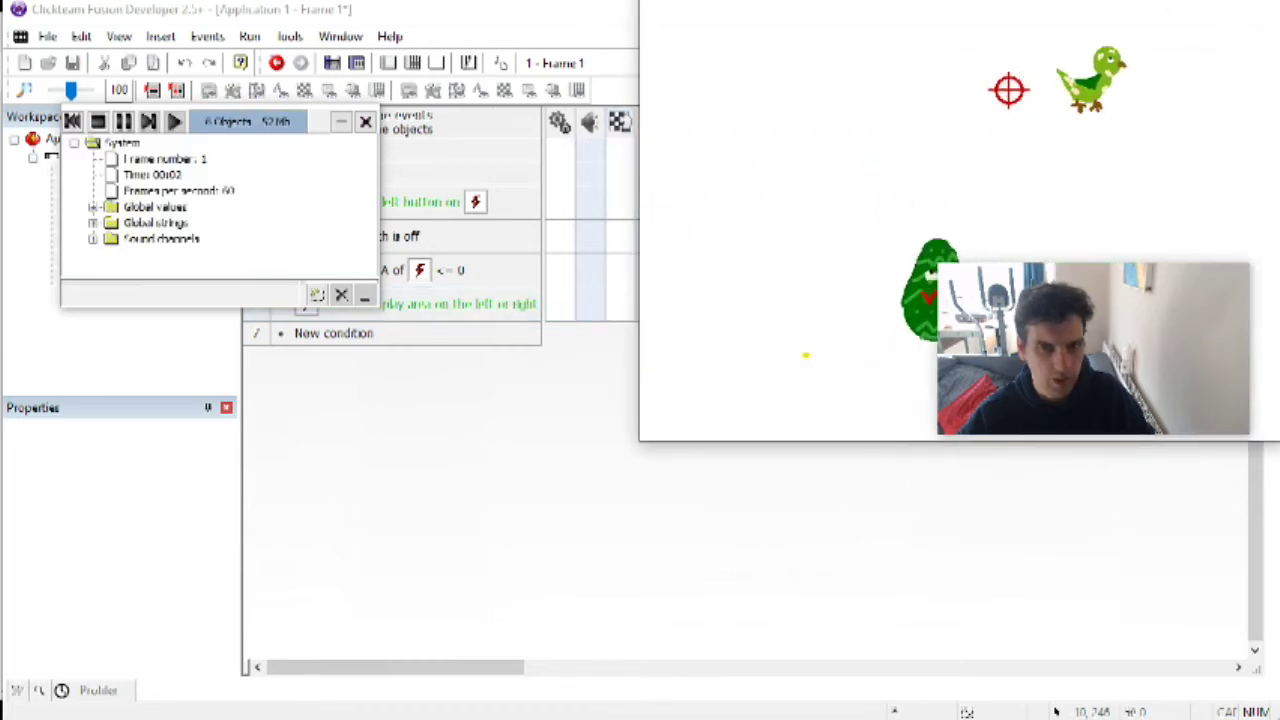
left_click(840, 268)
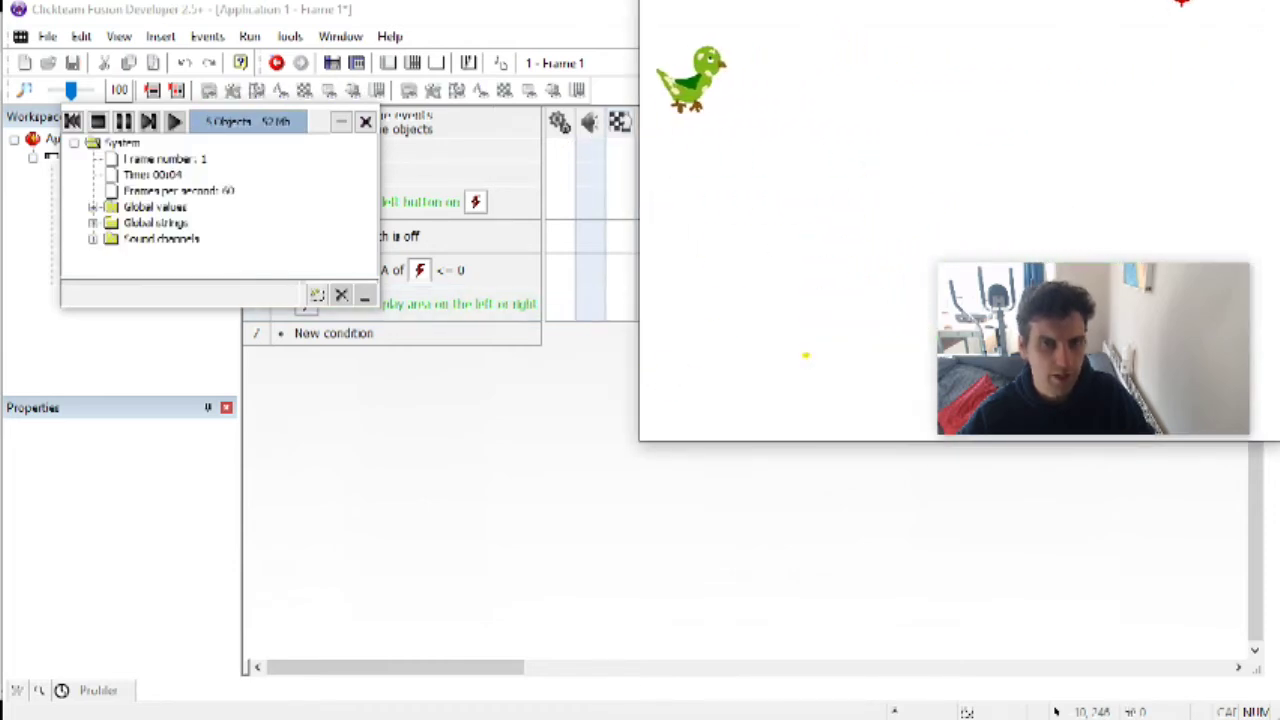
key("alt+F4")
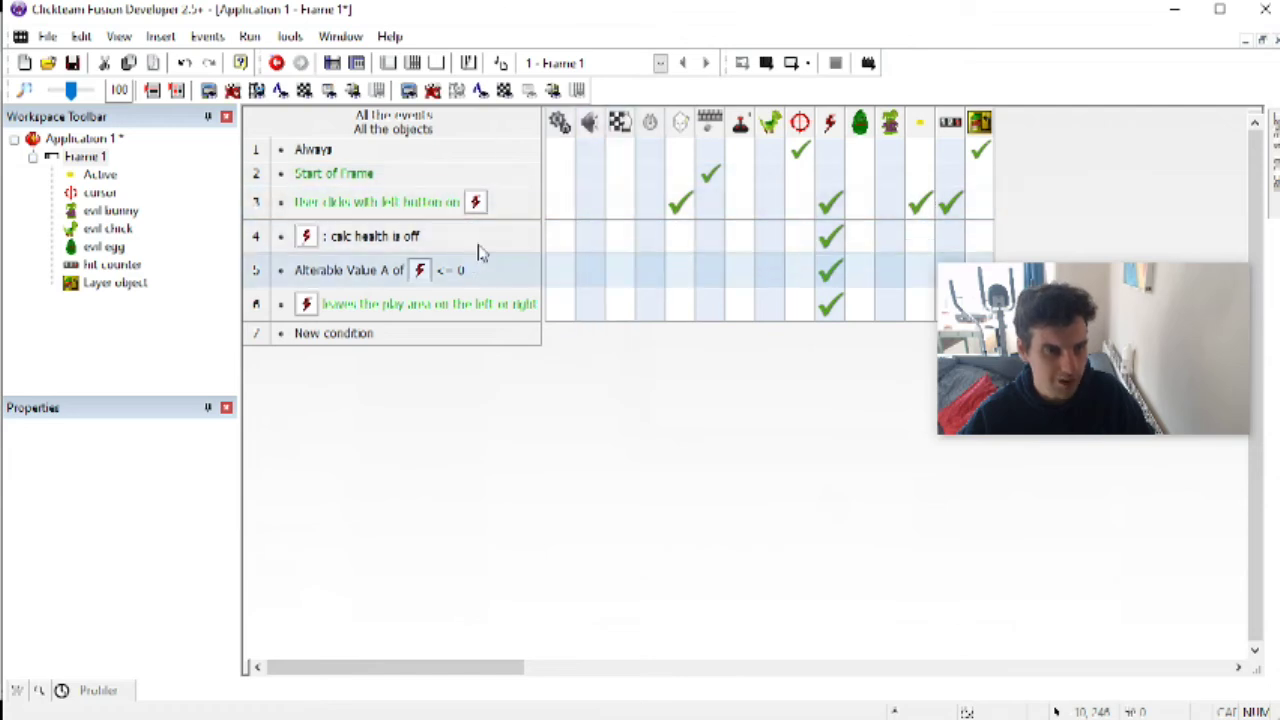
Step: Add a Bring to front action for the Active object in both the Always event and the left-click-on-enemies event
left_click(920, 150)
mouse_move(1025, 267)
left_click(1177, 267)
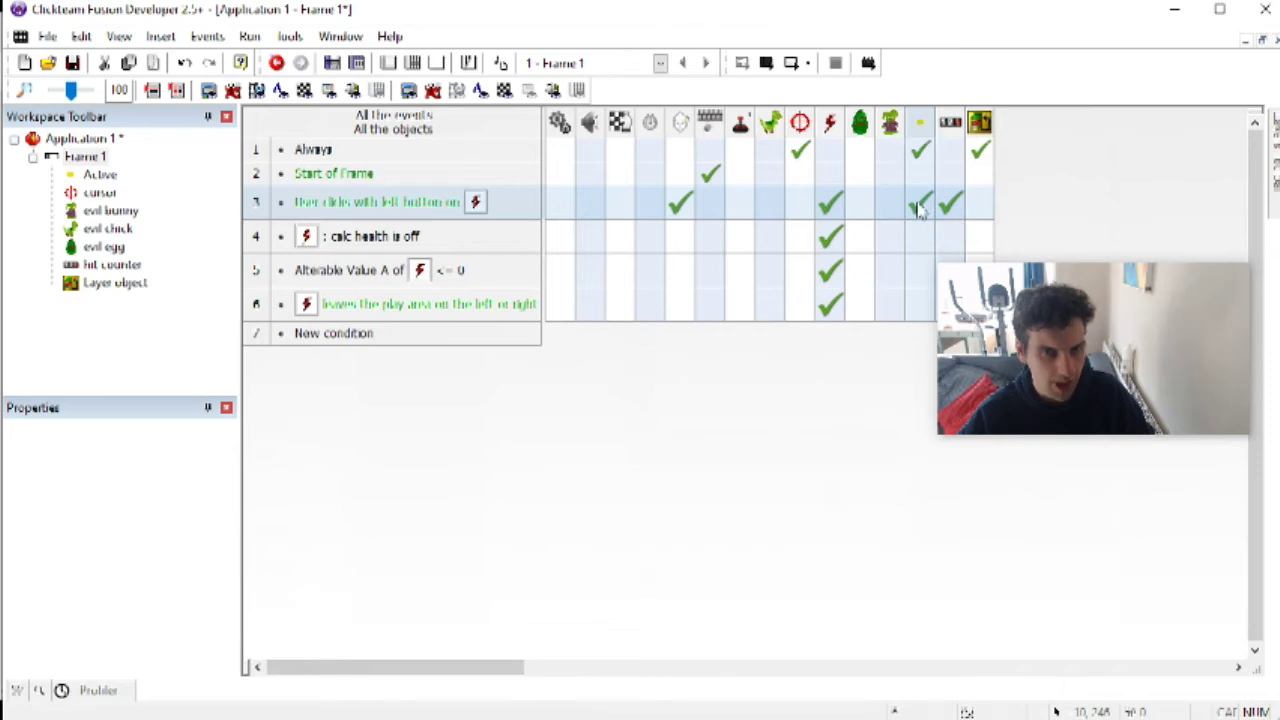
left_click(920, 207)
mouse_move(986, 326)
left_click(1172, 325)
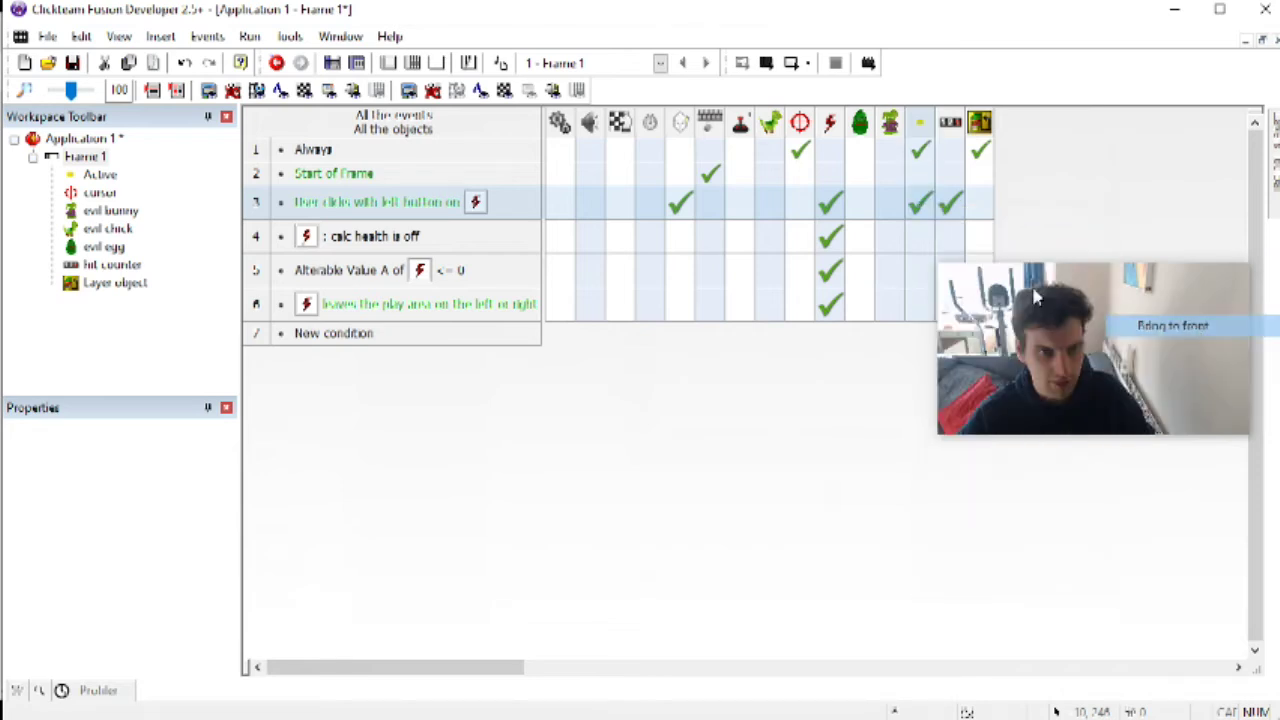
Step: Run the application again and shoot at the enemies to check that the shot effect shows in front
left_click(250, 37)
left_click(273, 82)
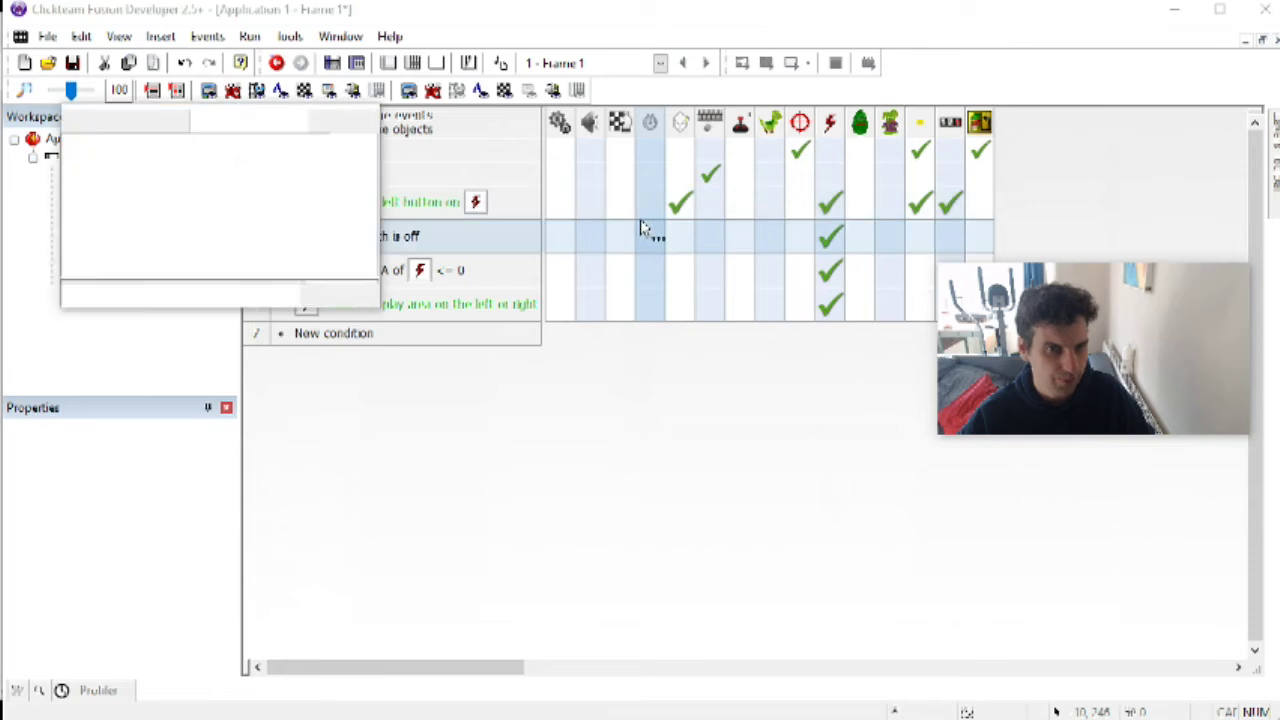
left_click(1128, 112)
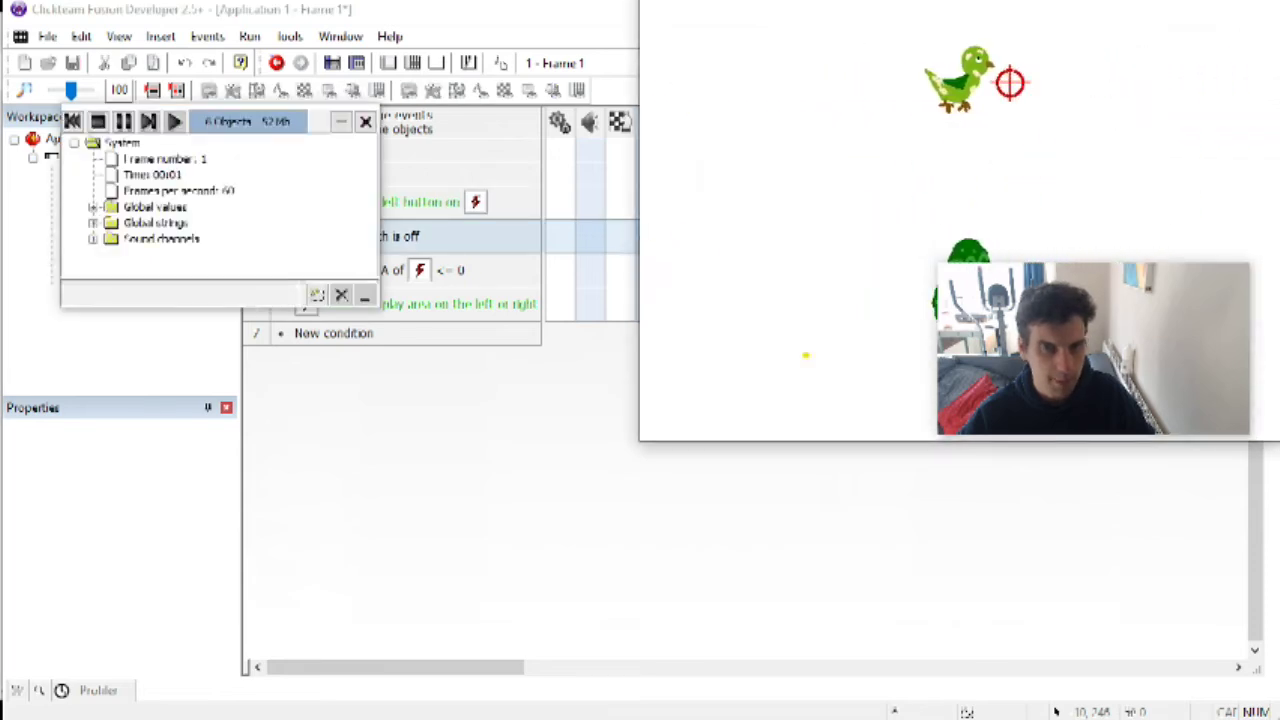
left_click(835, 267)
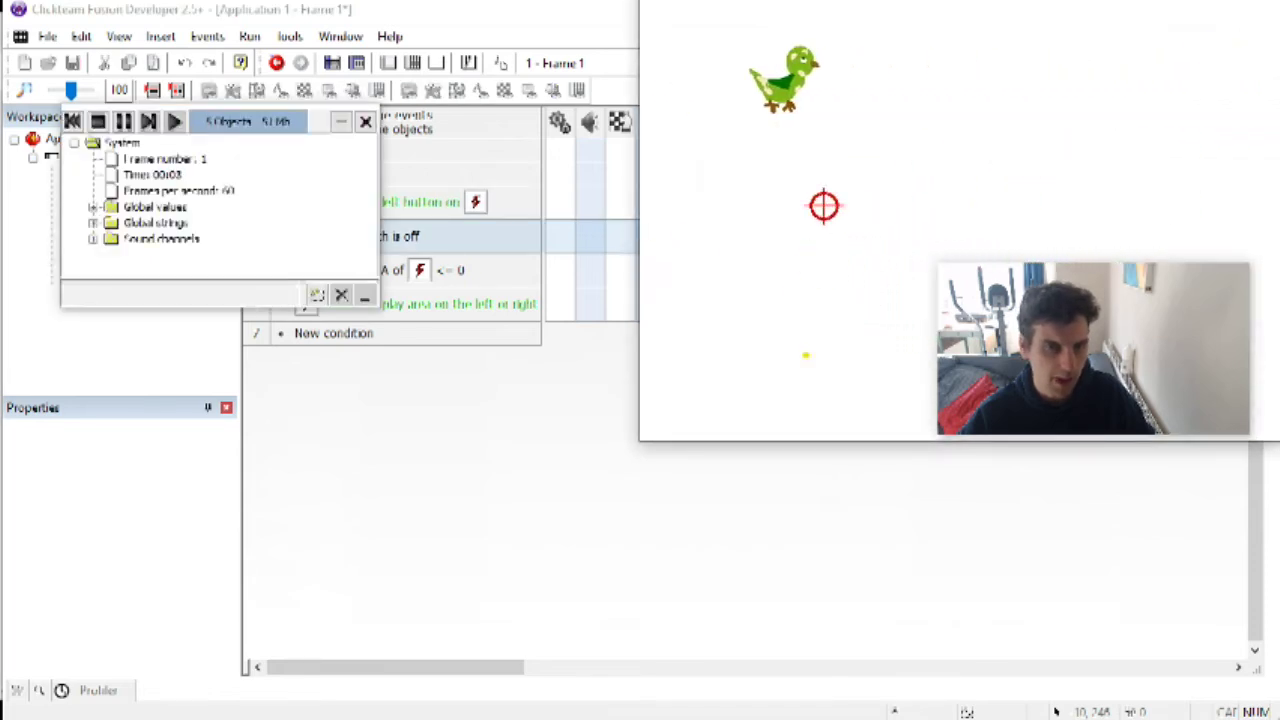
left_click(815, 56)
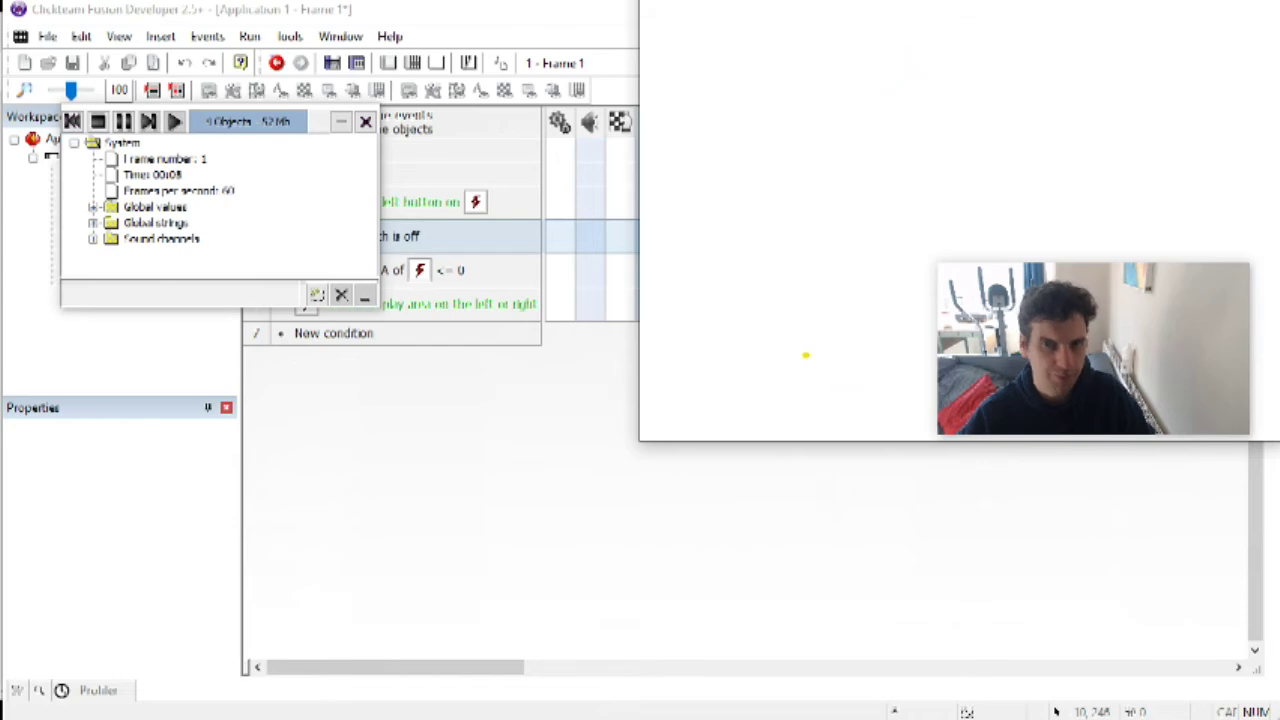
Step: For the evil chick, create the opposite direction from its right-facing image and flip the new left-facing image vertically
double_click(106, 229)
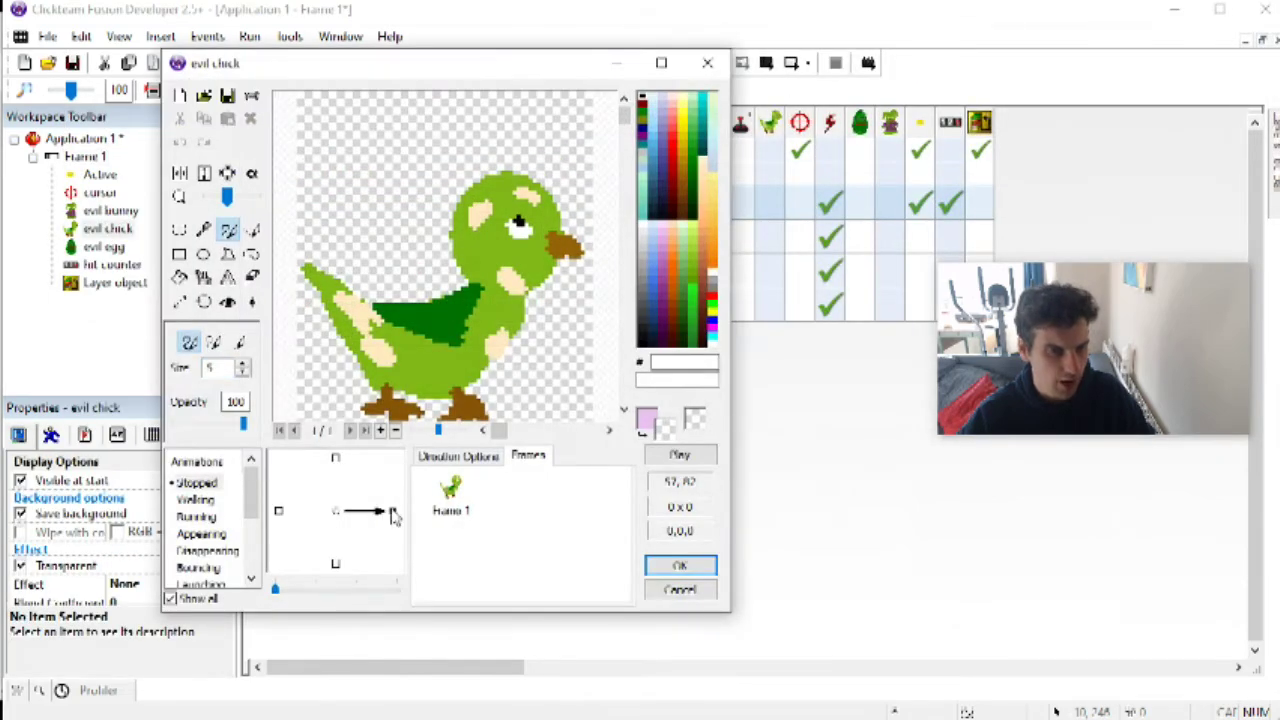
right_click(393, 512)
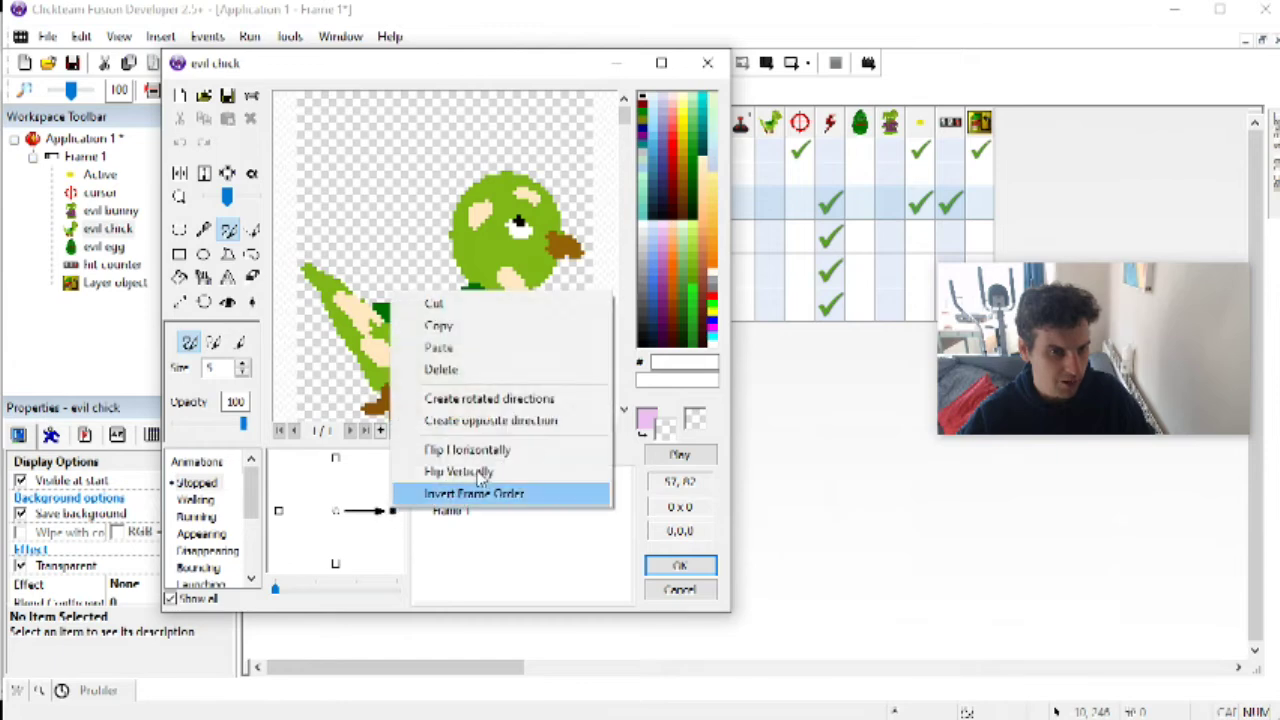
left_click(492, 421)
left_click(280, 511)
right_click(305, 510)
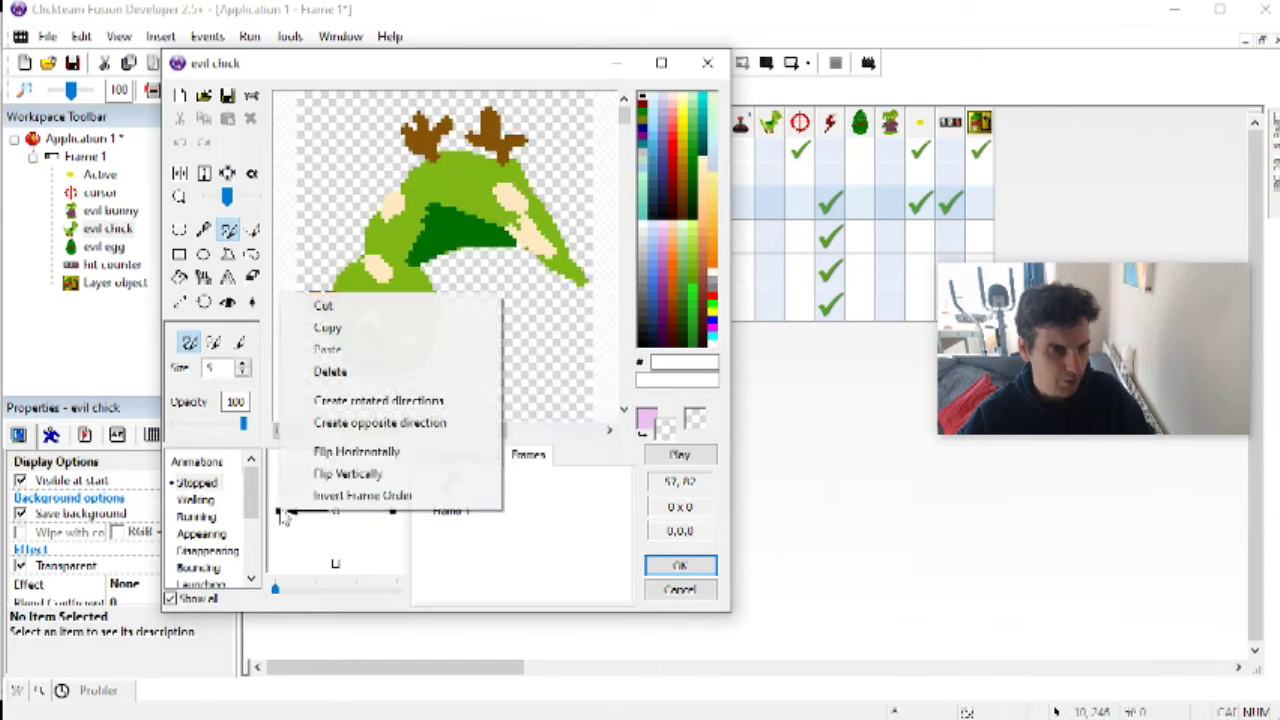
left_click(330, 473)
left_click(676, 564)
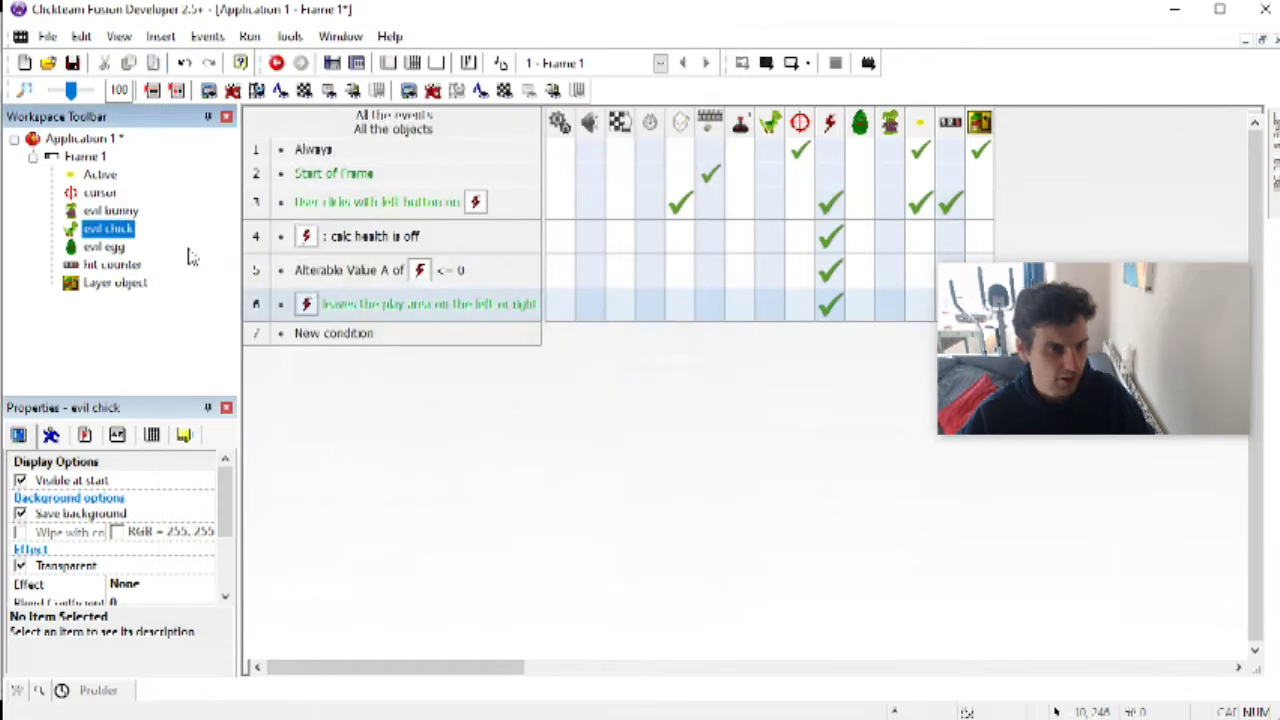
Step: Run the zombie shooter, shoot at the enemies to check the chick's facing direction, and close the game
left_click(249, 36)
left_click(285, 82)
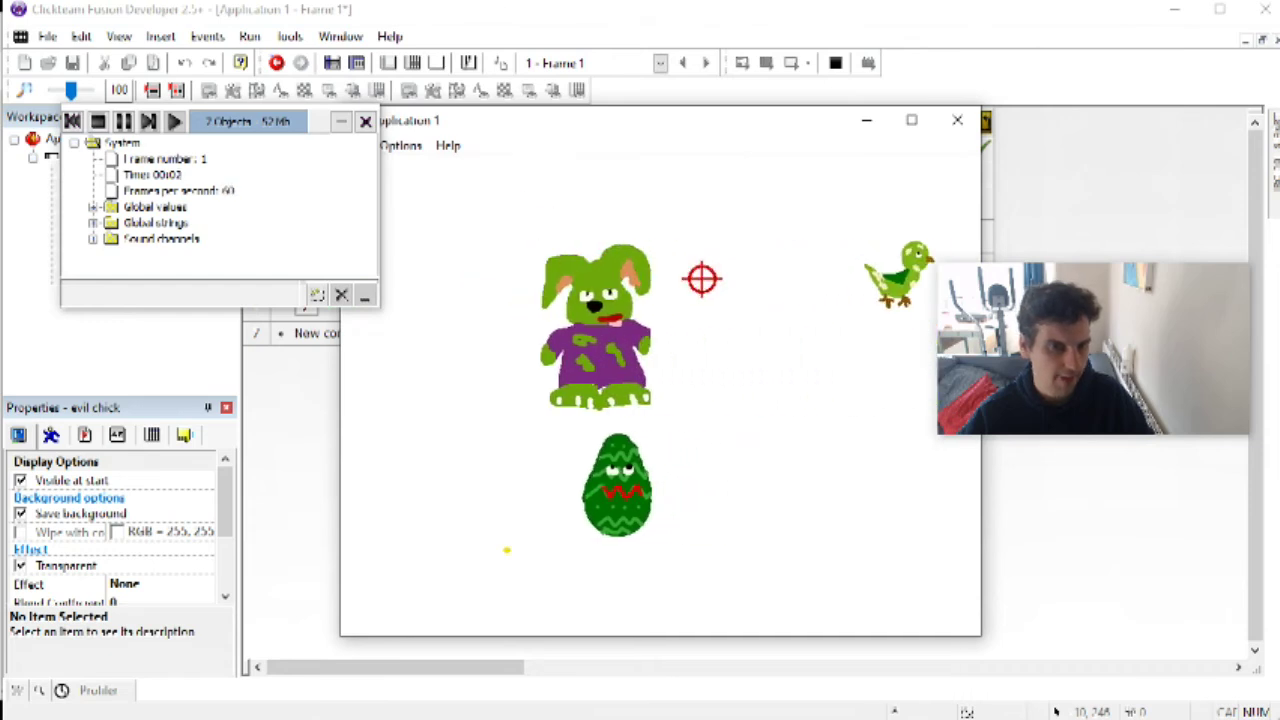
left_click(775, 282)
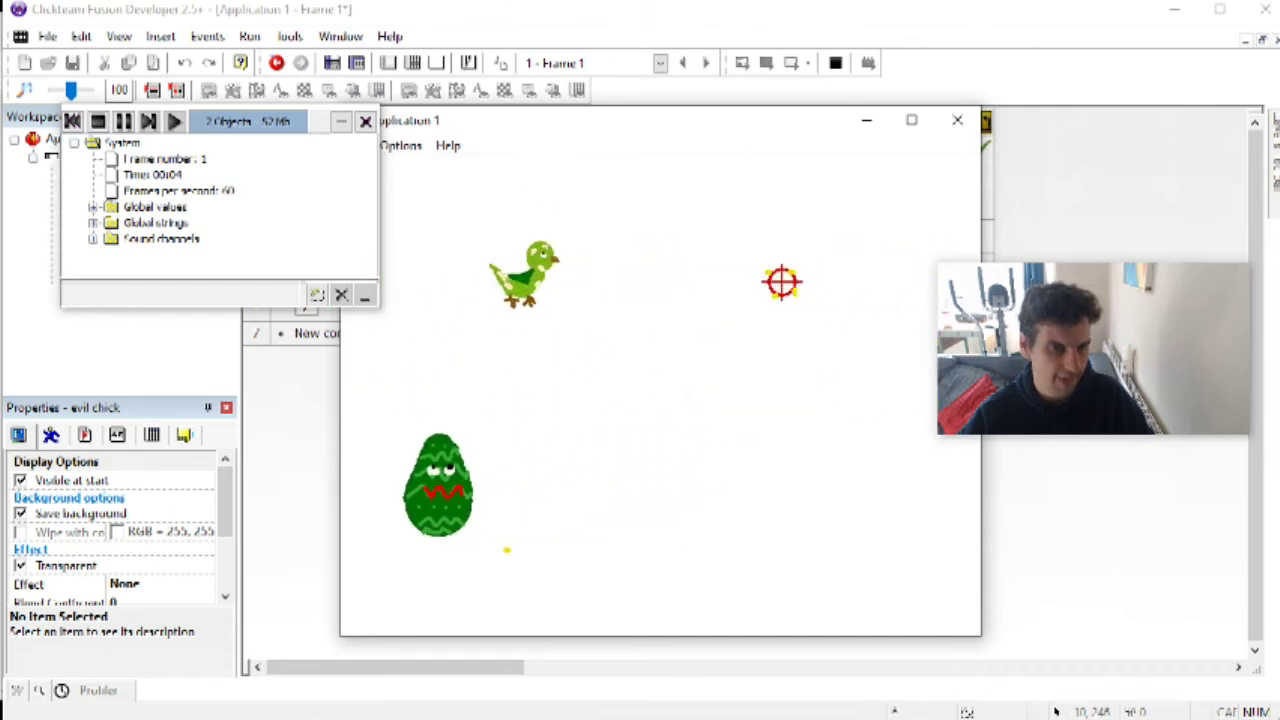
left_click(506, 442)
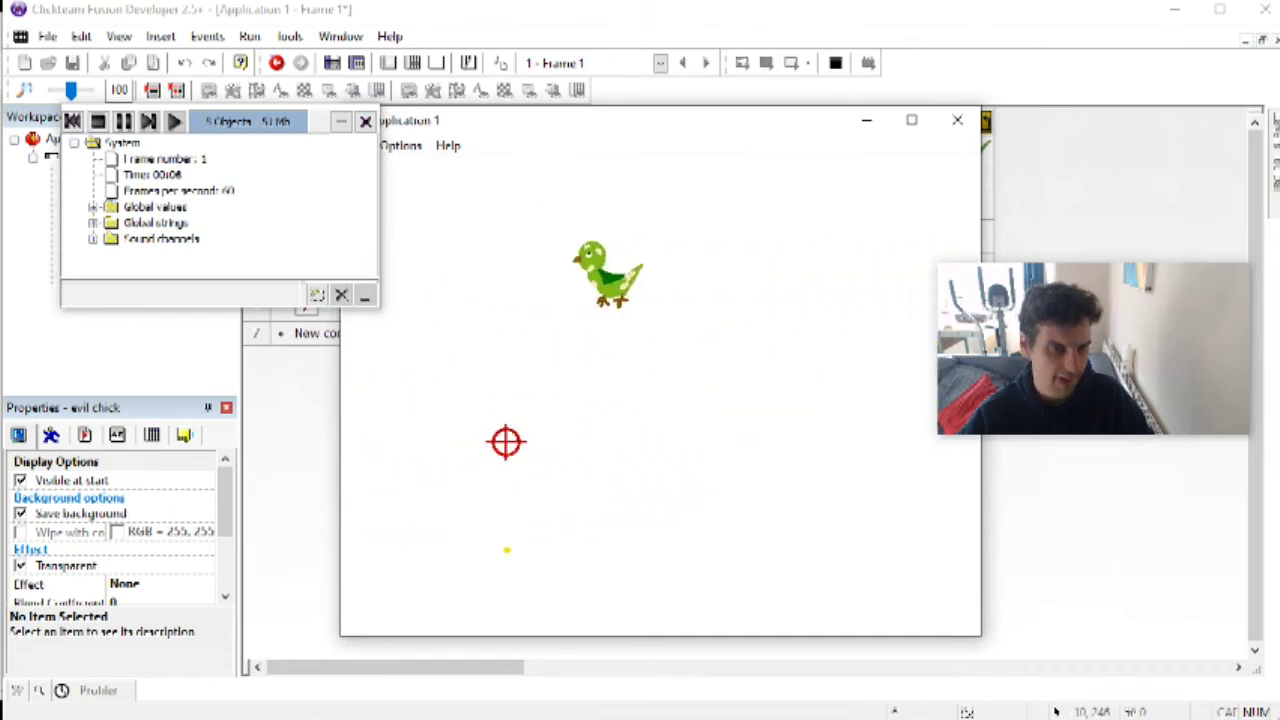
left_click(749, 245)
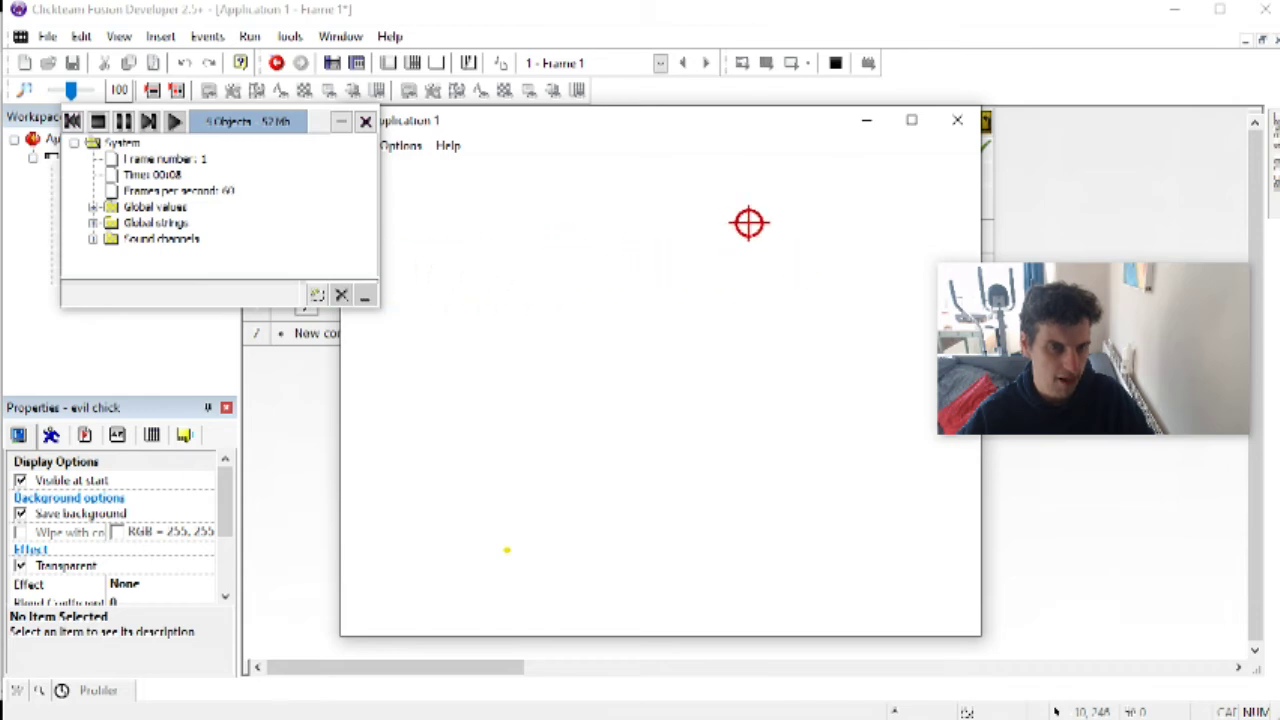
left_click(957, 120)
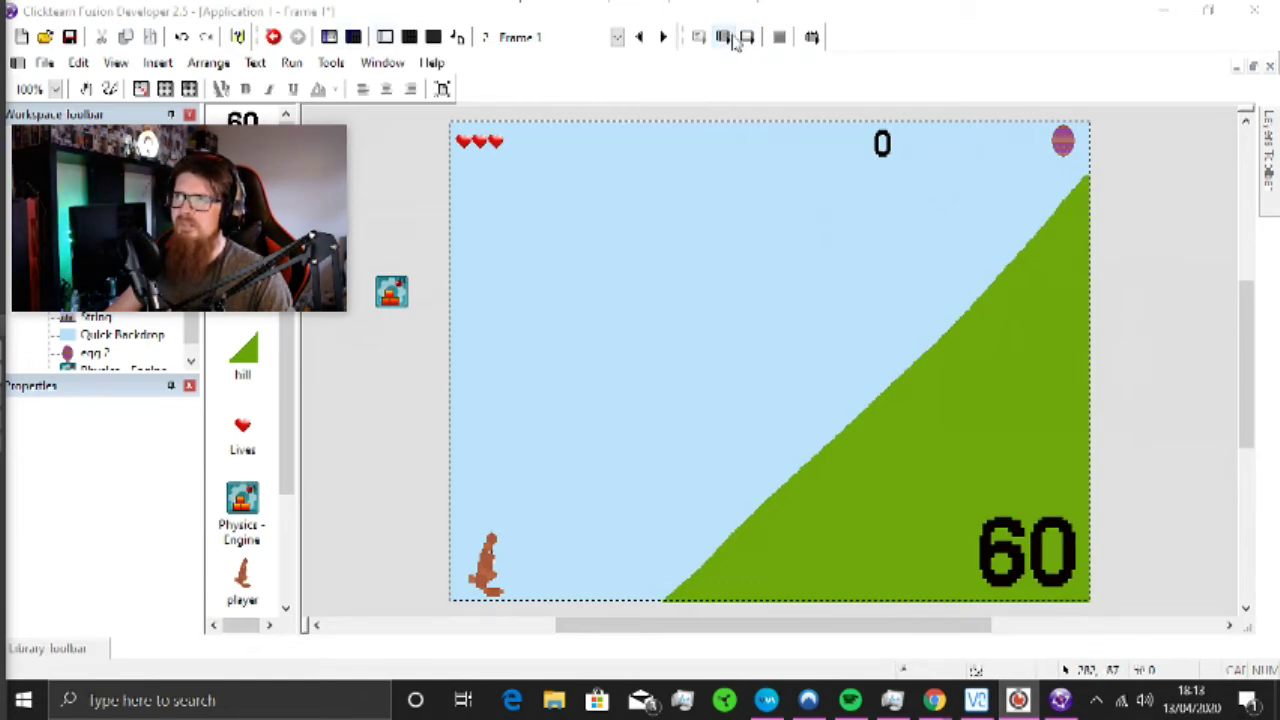
Step: Run the Egg-bound game from its title screen, play until the score screen by moving and jumping among the rolling eggs, and close it
left_click(737, 38)
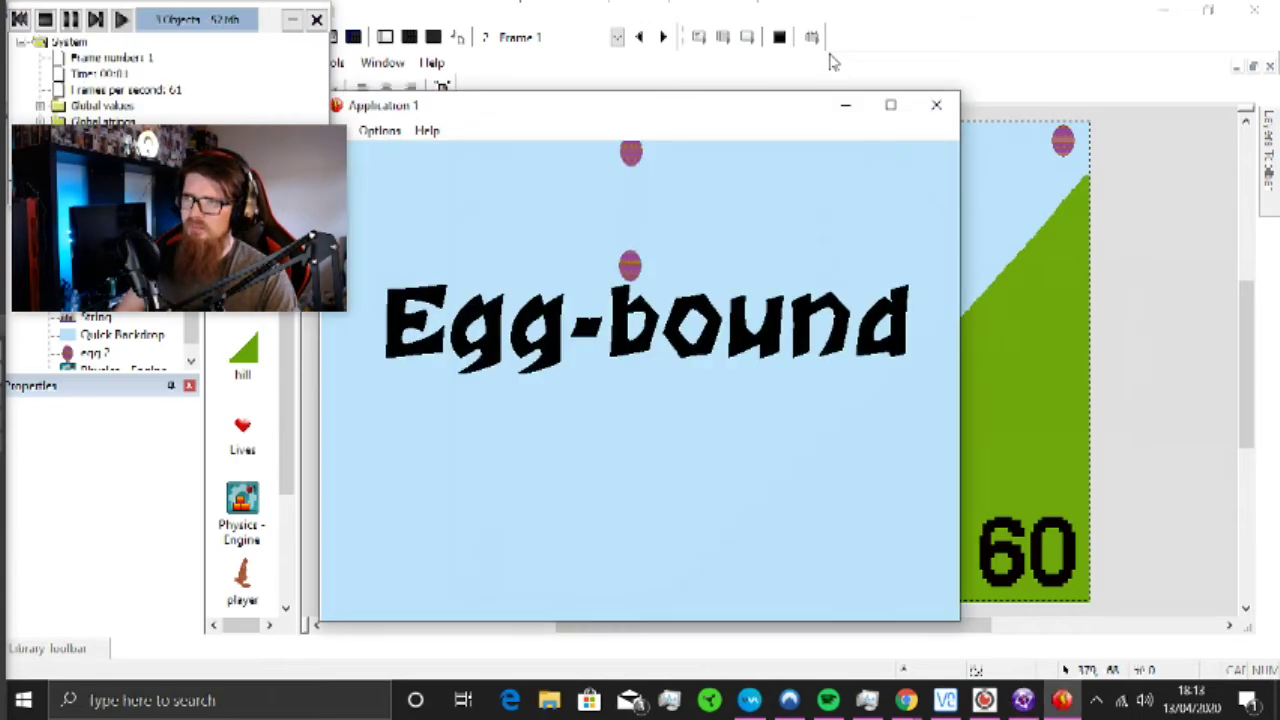
key("space")
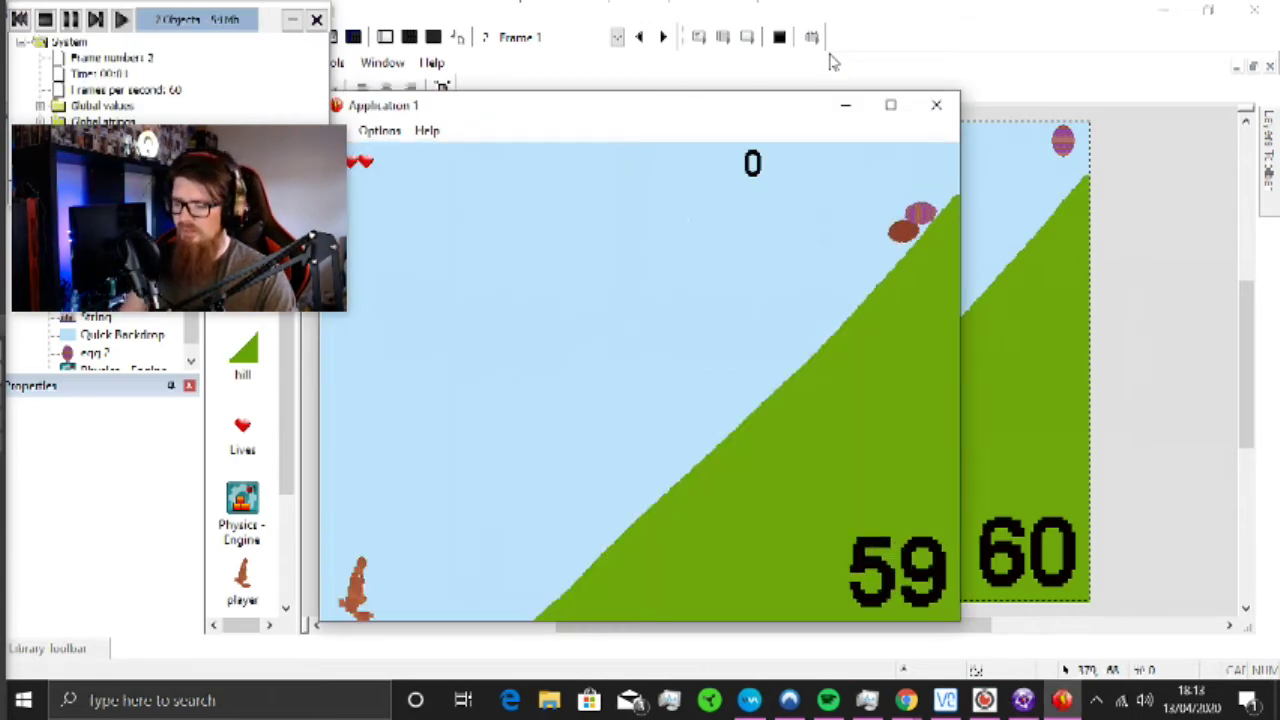
key("Right")
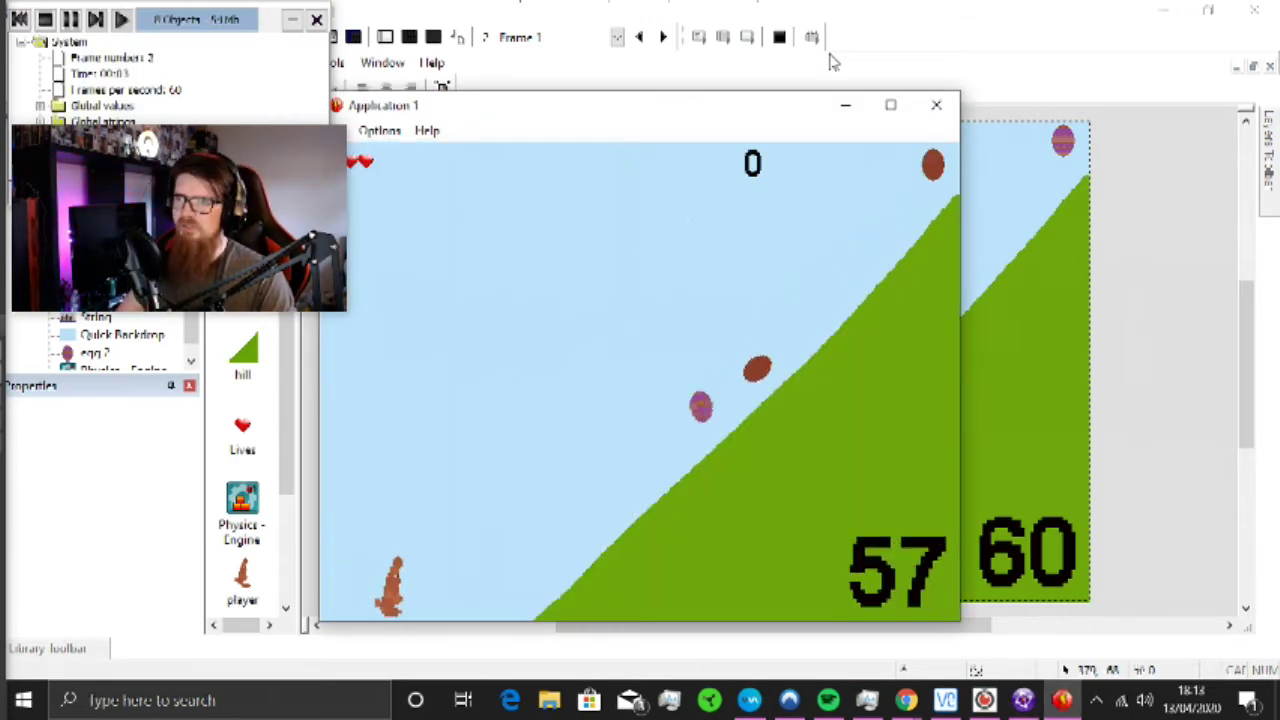
key("Up")
key("Left")
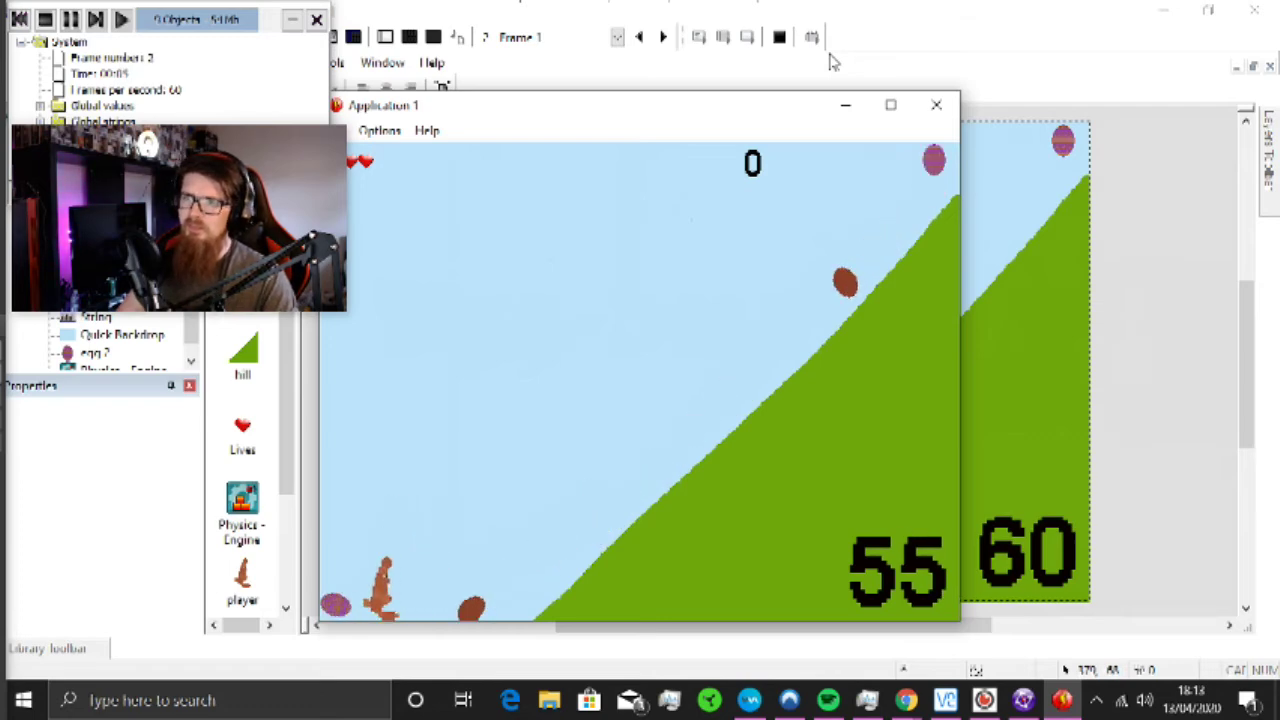
key("Right")
key("Left")
key("Up")
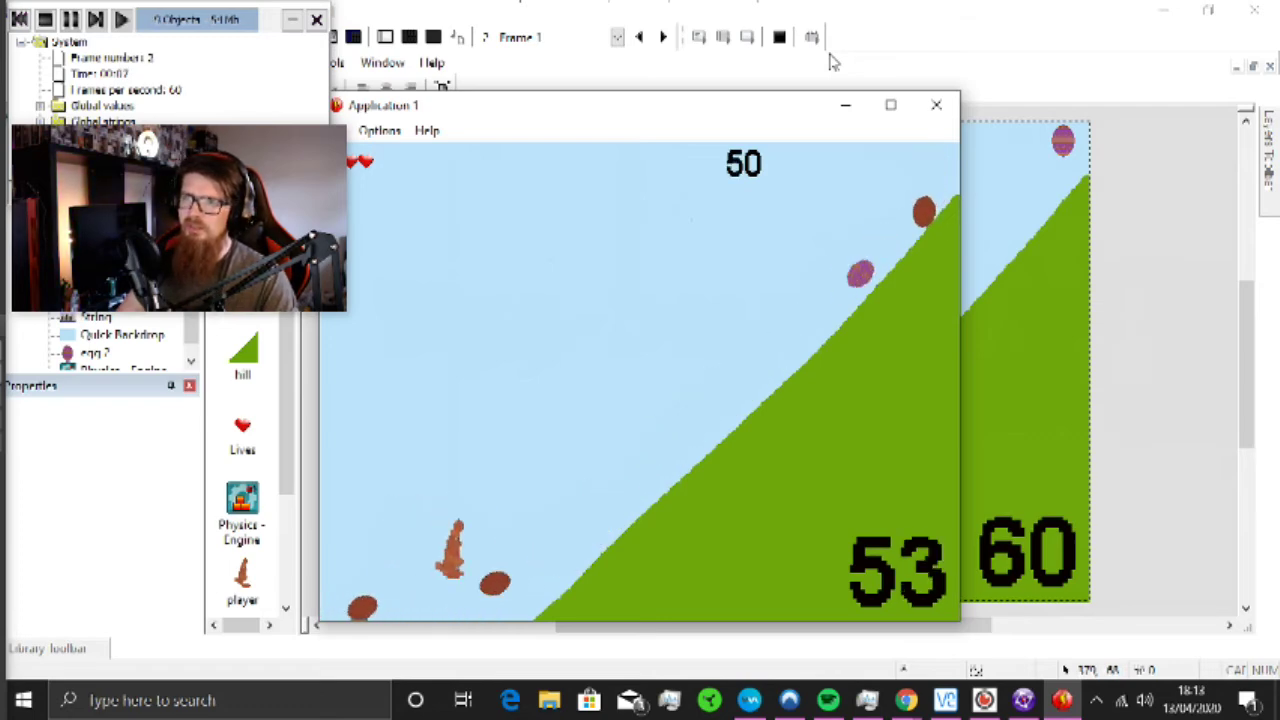
key("Right")
key("Left")
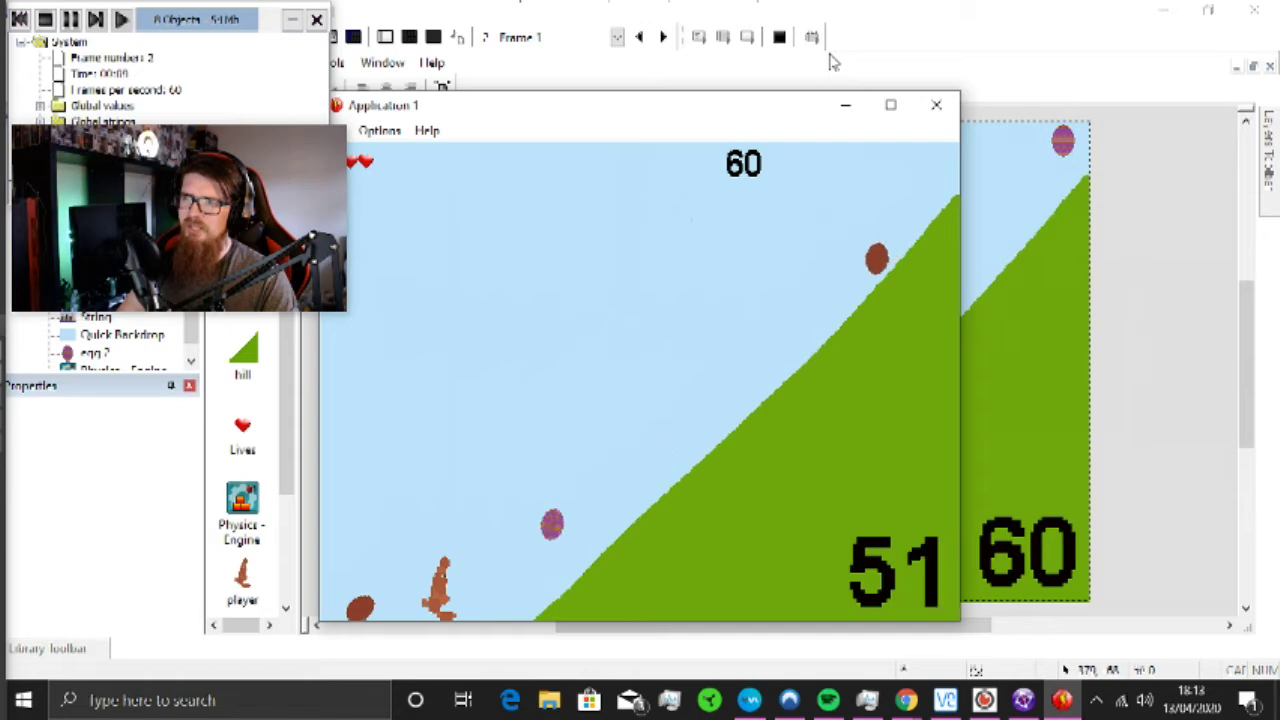
key("Up")
key("Right")
key("Left")
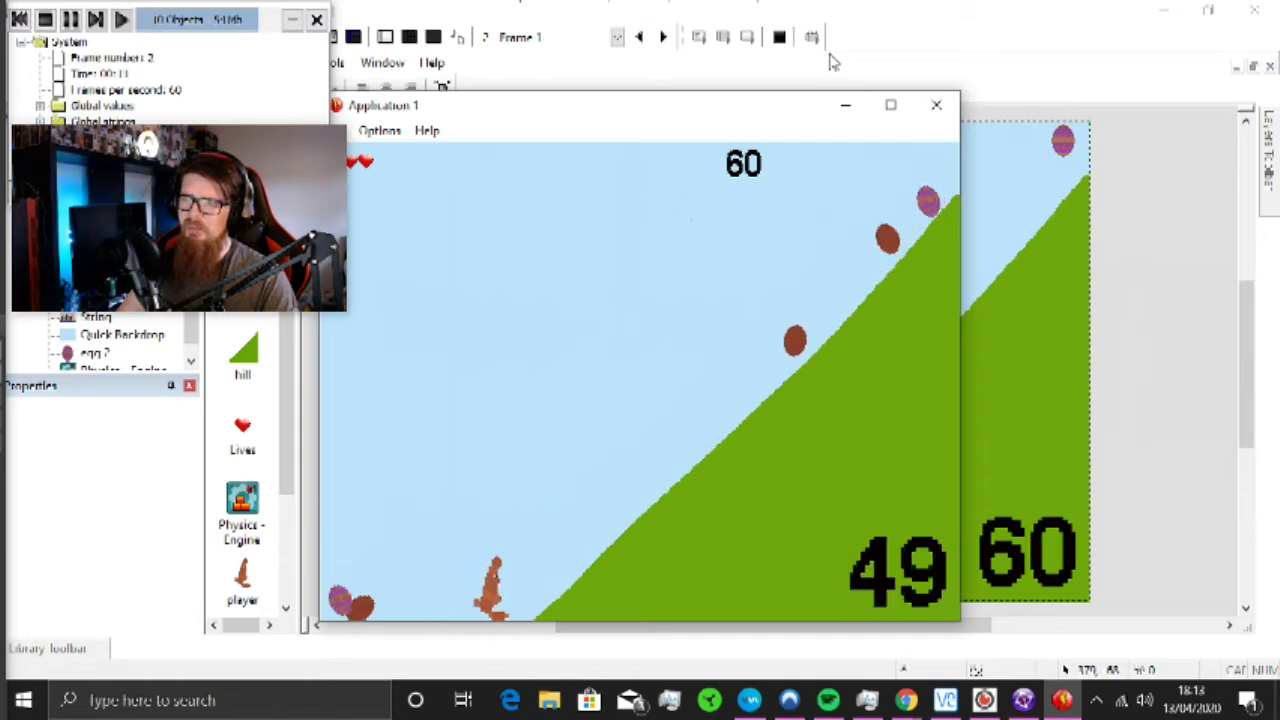
key("Left")
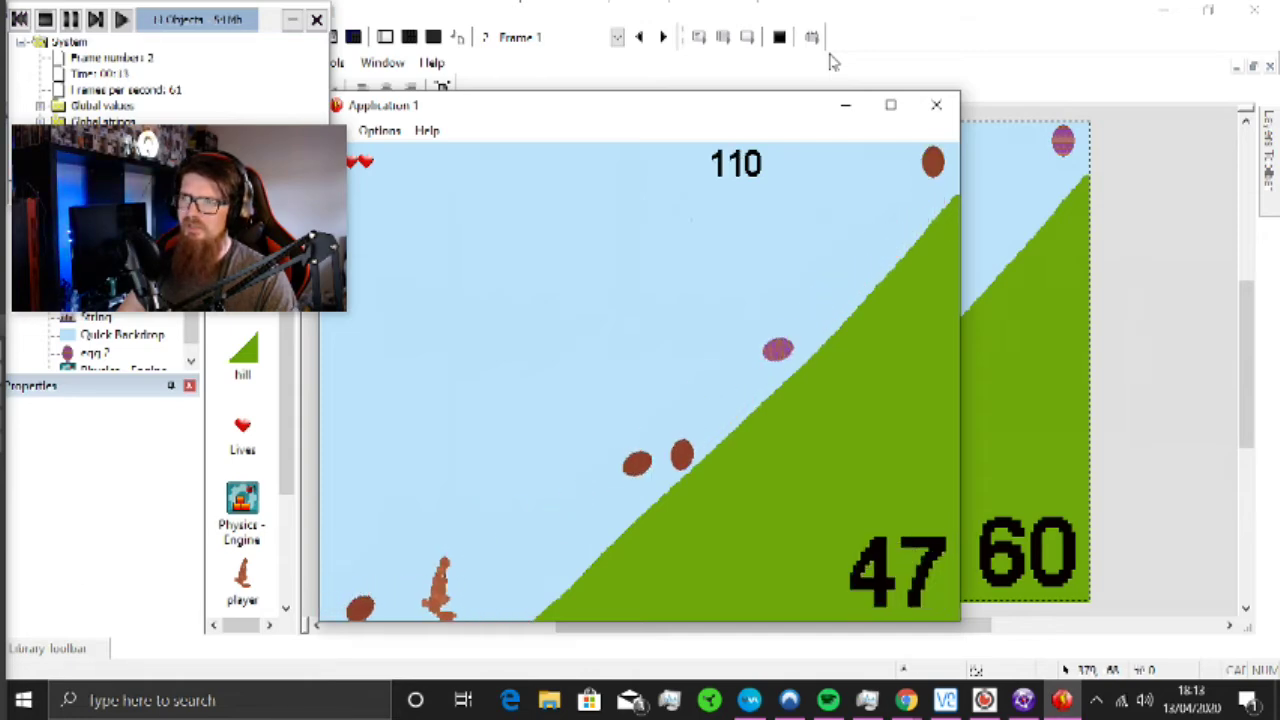
key("Up")
key("Right")
key("Left")
key("Right")
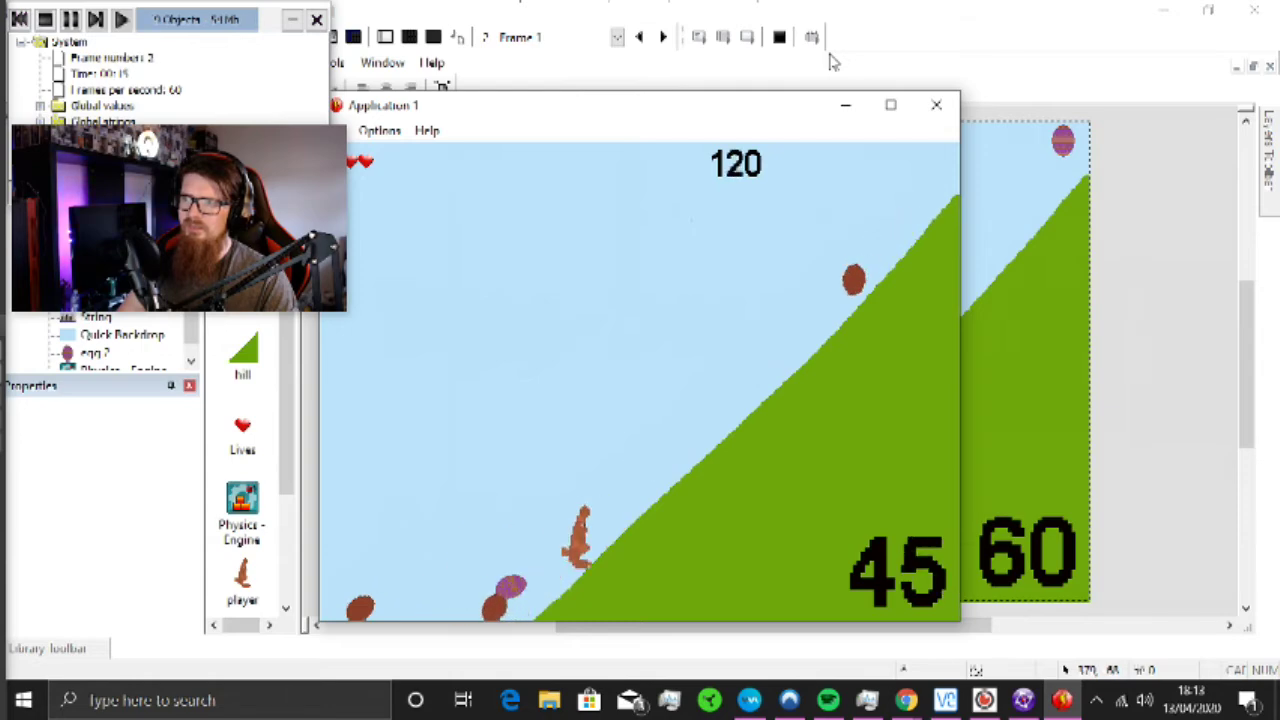
key("Up")
key("Right")
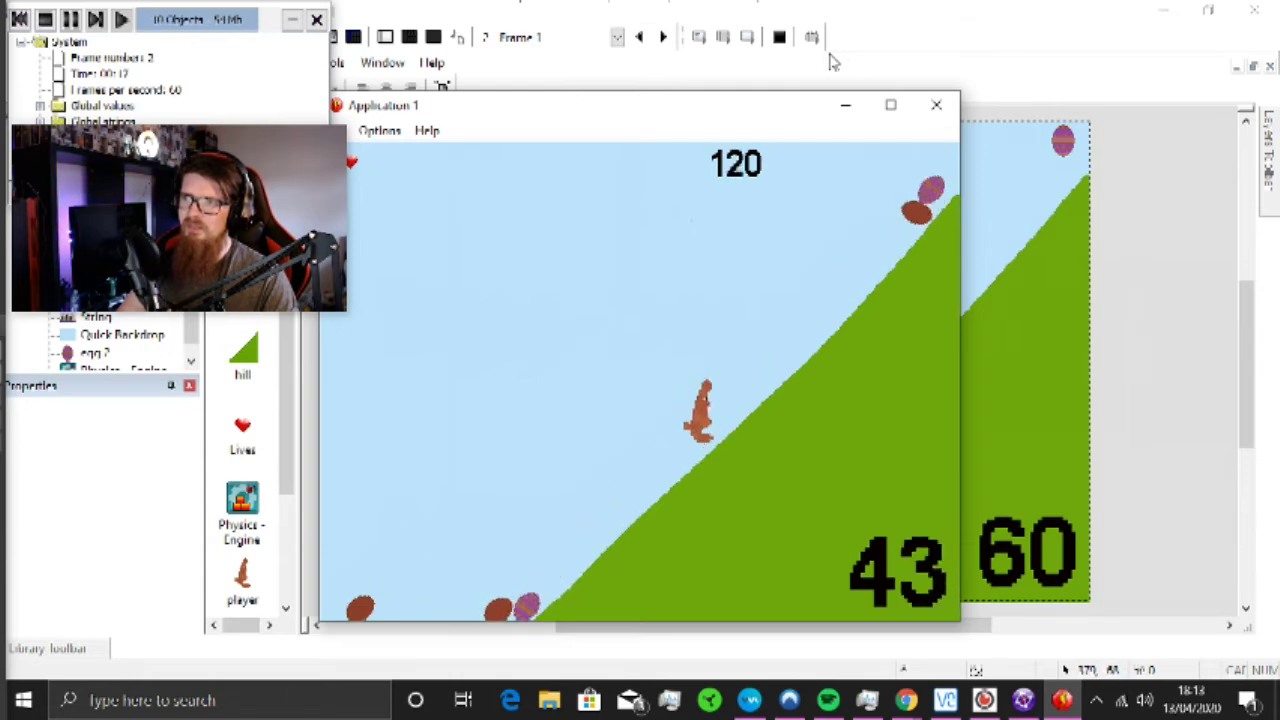
key("Left")
key("Up")
key("Left")
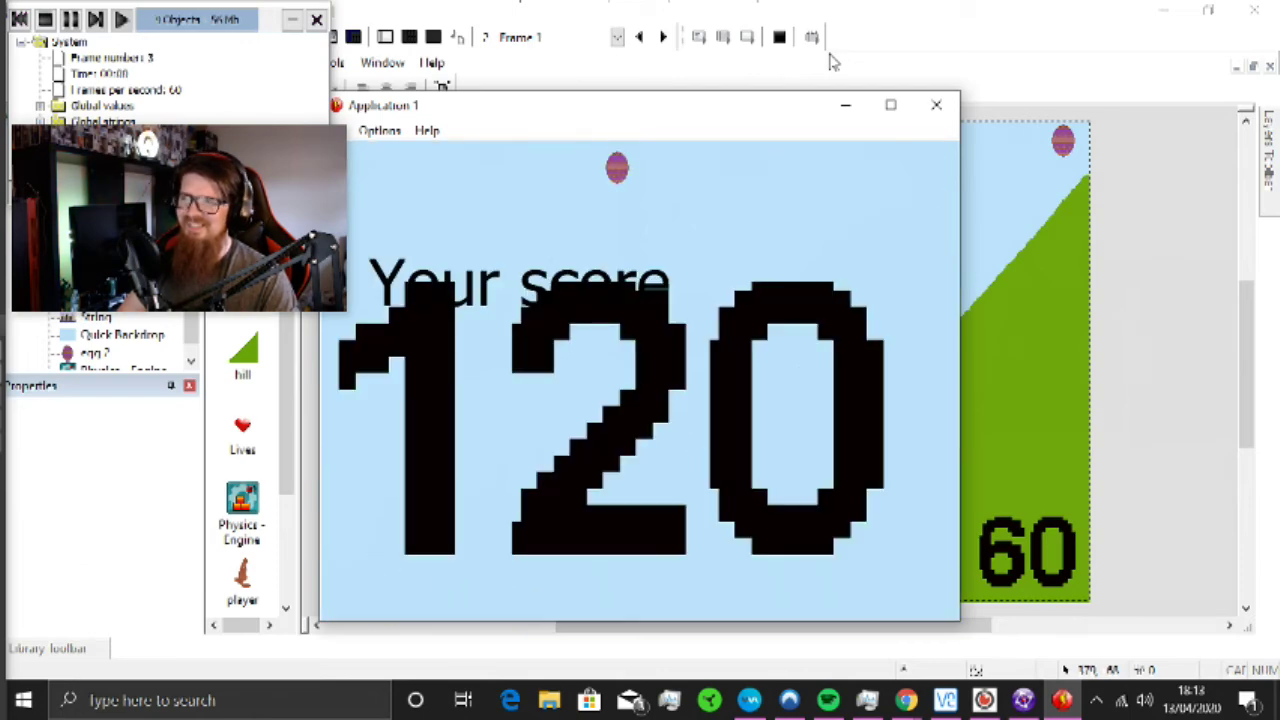
left_click(936, 105)
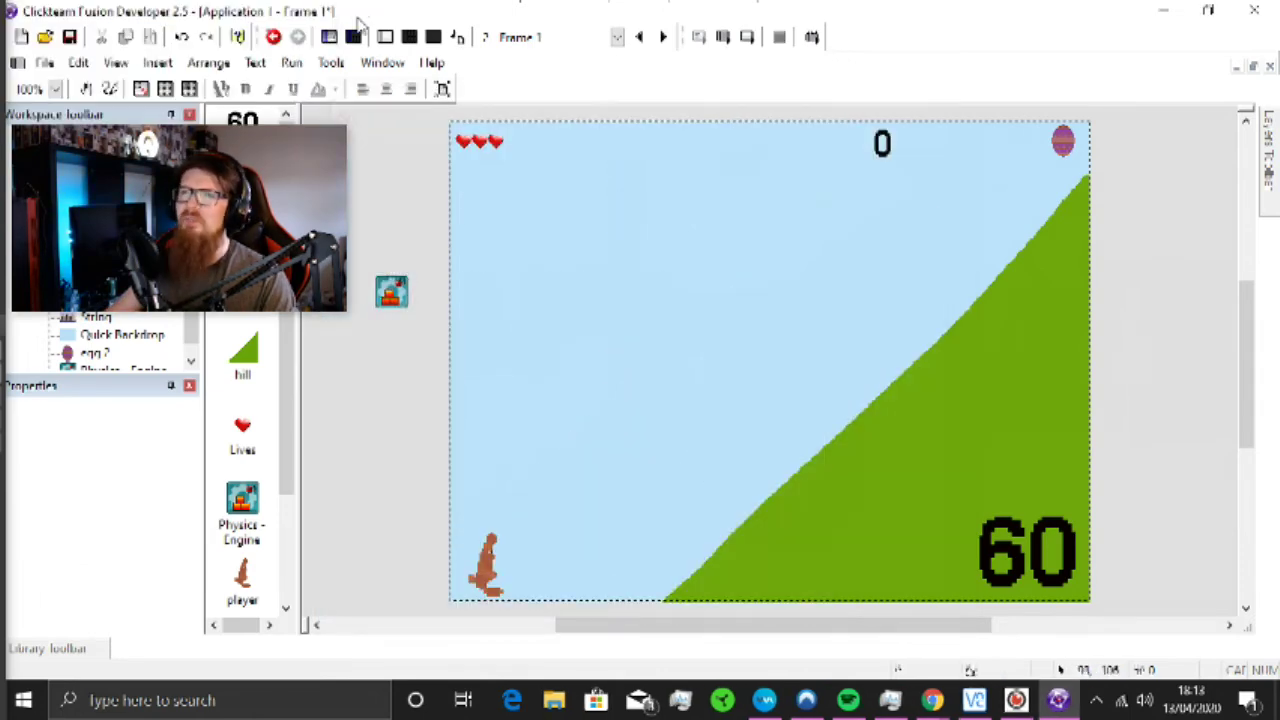
Step: On Frame 3, move the "Your score" text up and shift the large score counter slightly down and to the right
left_click(329, 37)
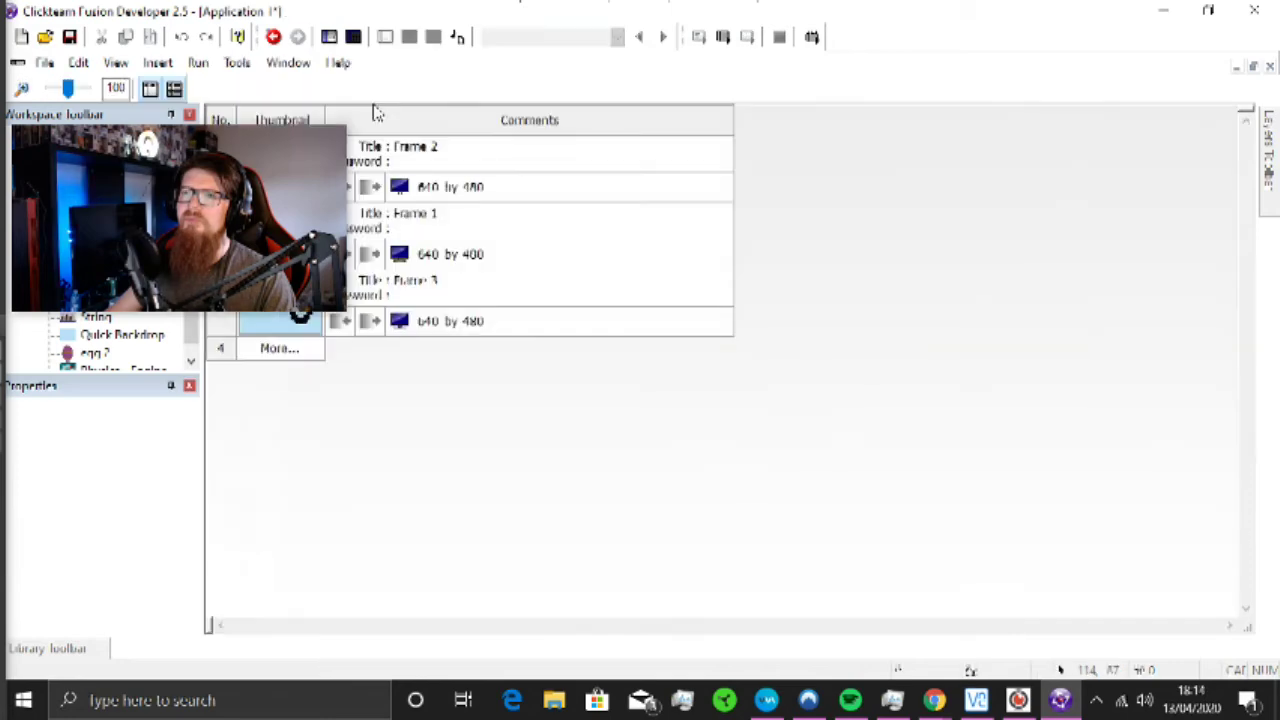
left_click_drag(260, 213, 1170, 545)
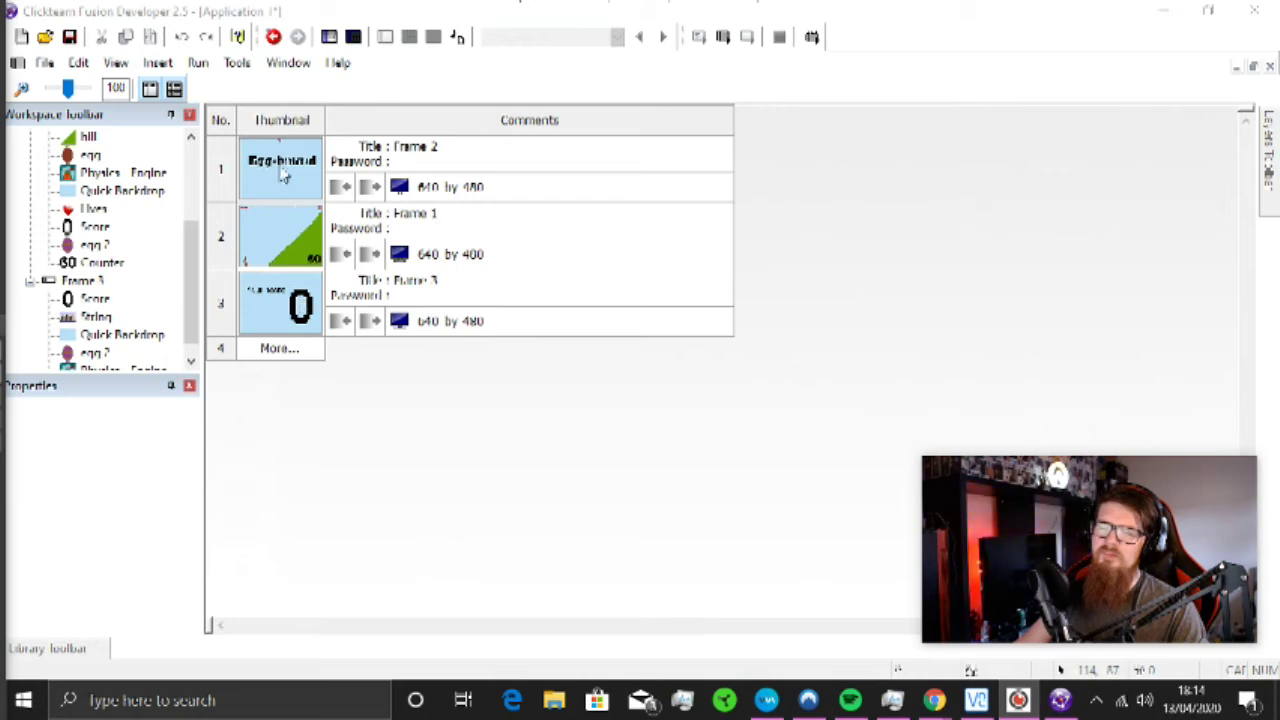
double_click(290, 300)
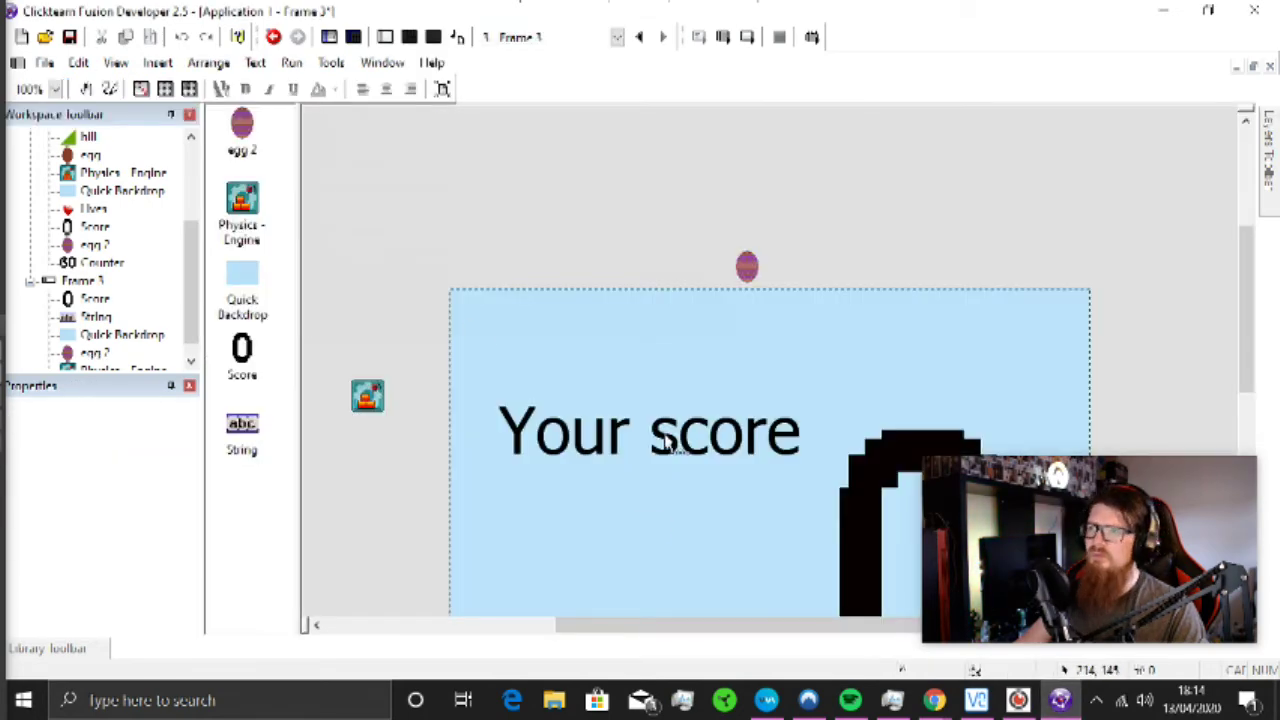
left_click_drag(663, 443, 655, 367)
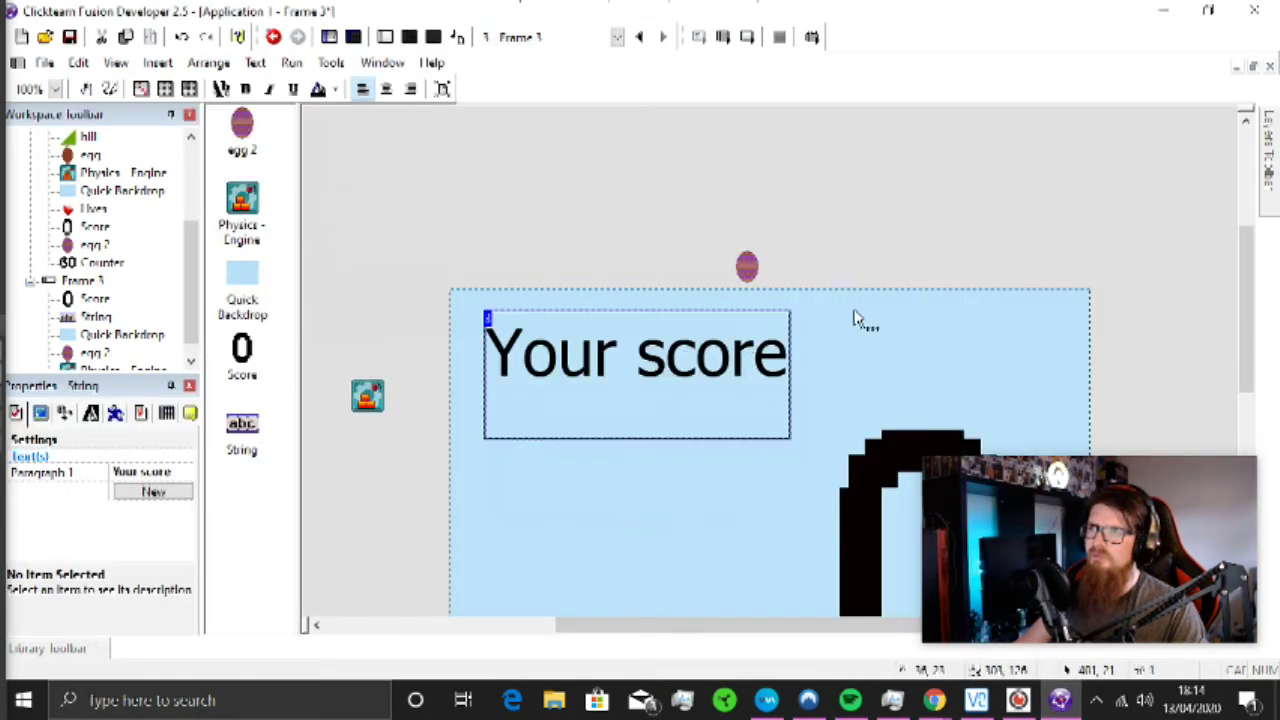
scroll(952, 273, "down", 5)
left_click_drag(1005, 302, 1043, 322)
left_click(1123, 323)
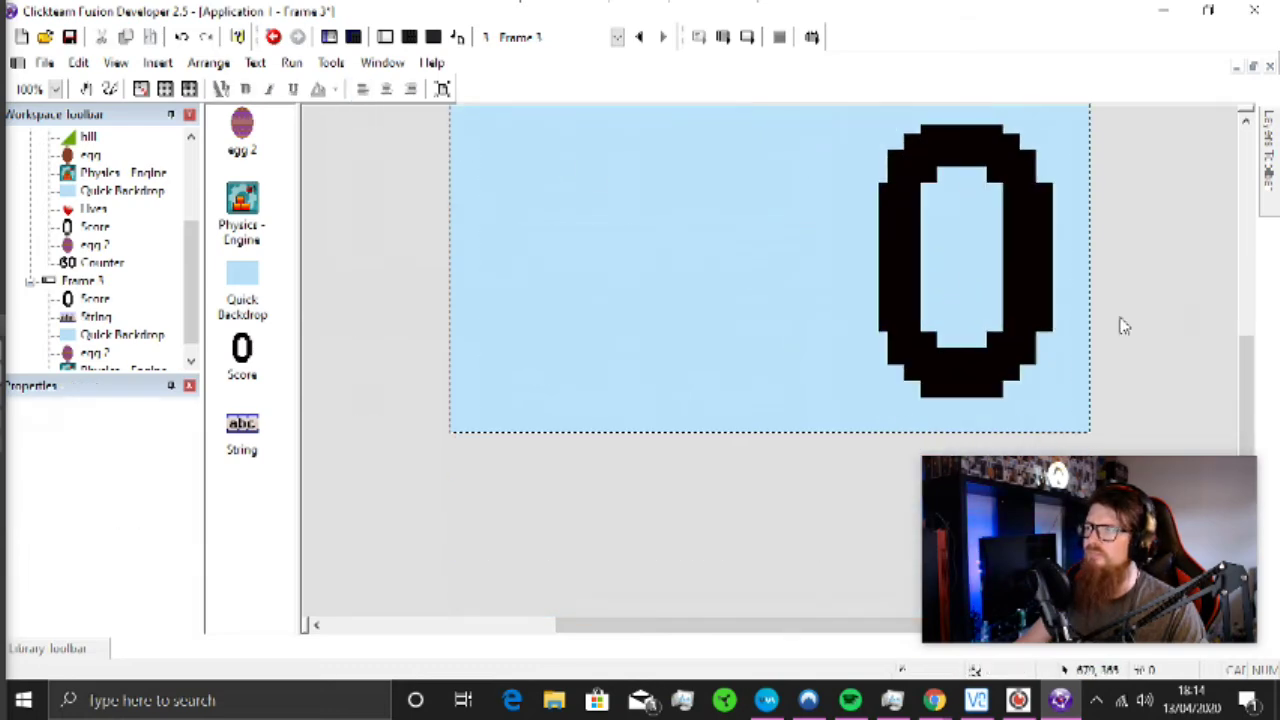
Step: Review the events of Frame 3, and open Frame 1 with the hill for editing
left_click(410, 37)
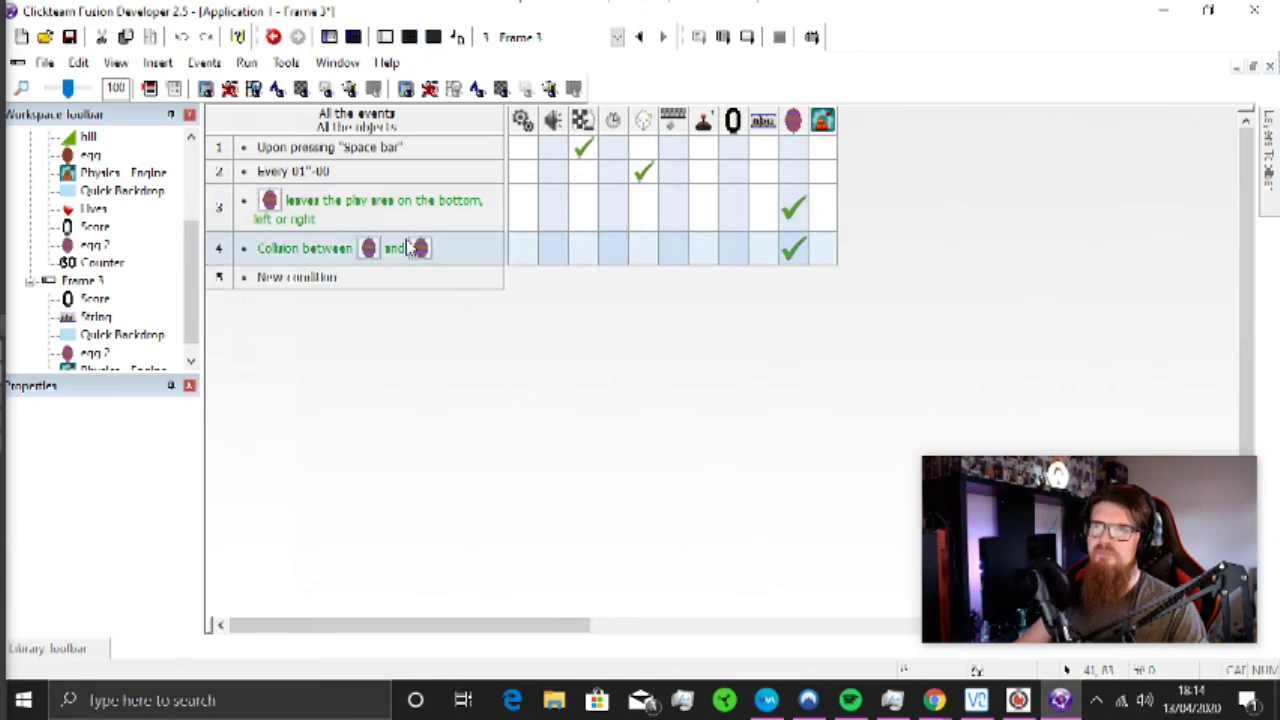
left_click(330, 38)
left_click(331, 40)
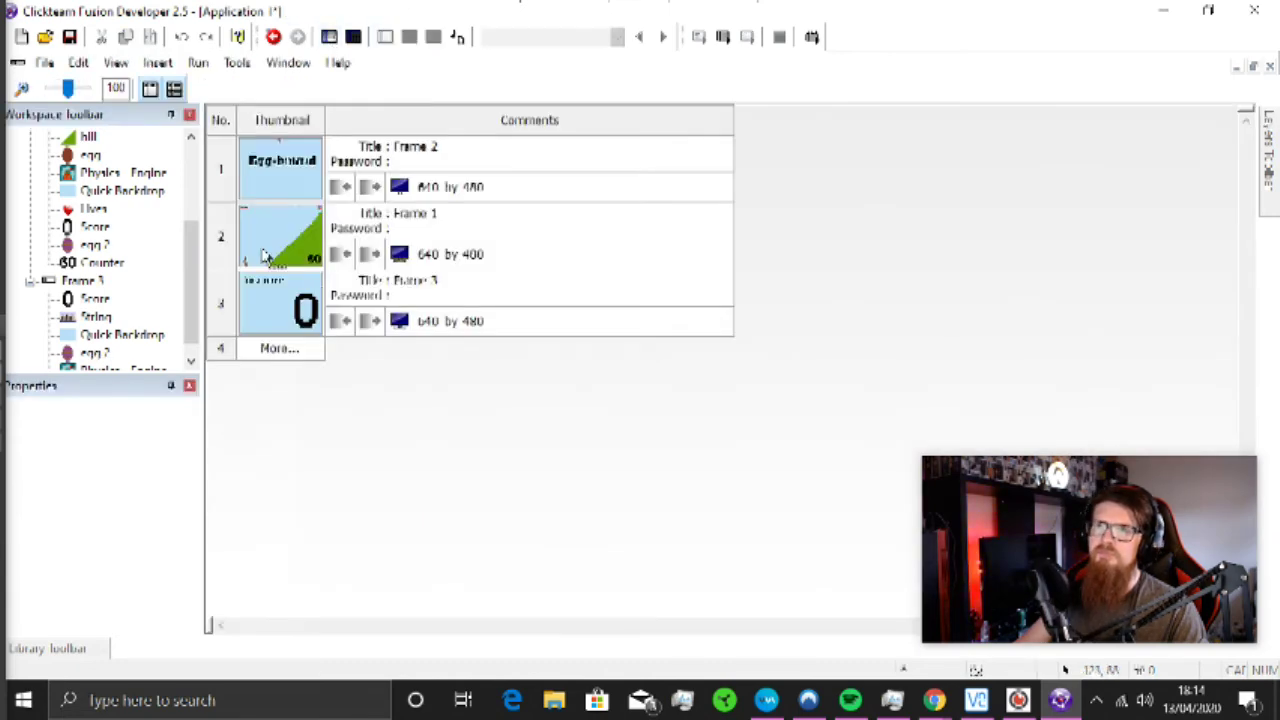
double_click(263, 250)
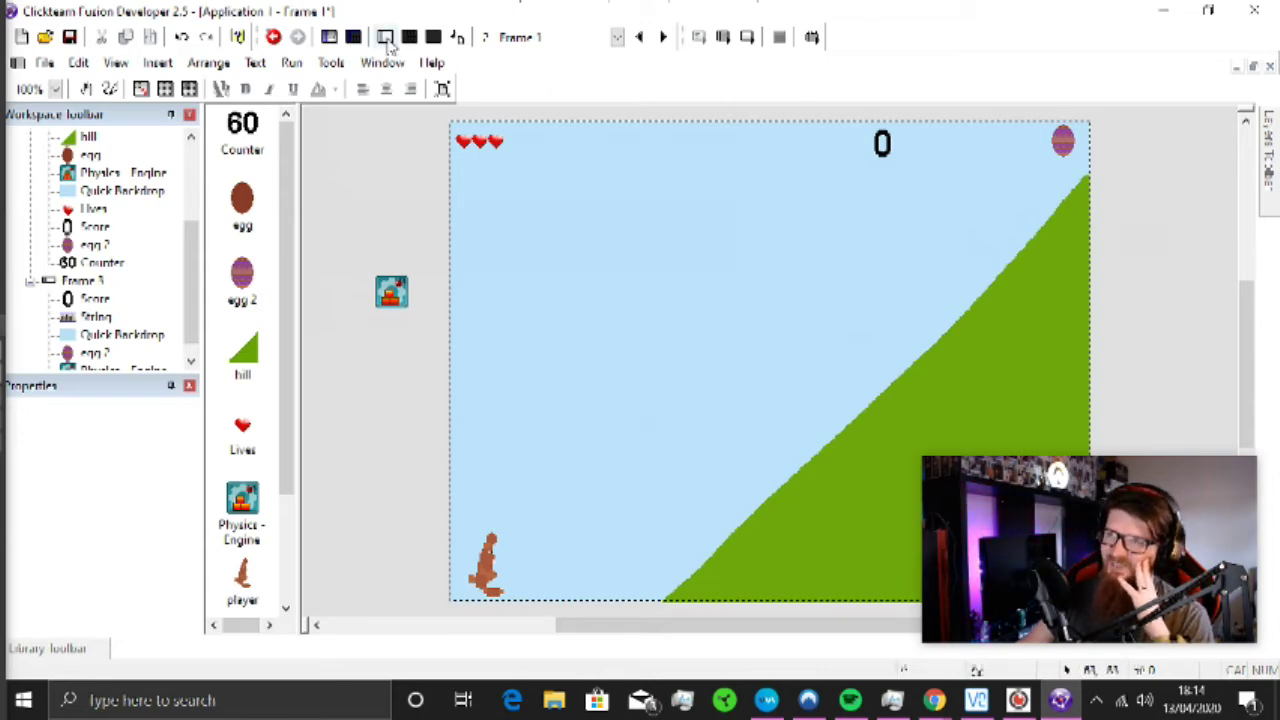
right_click(379, 199)
left_click(443, 224)
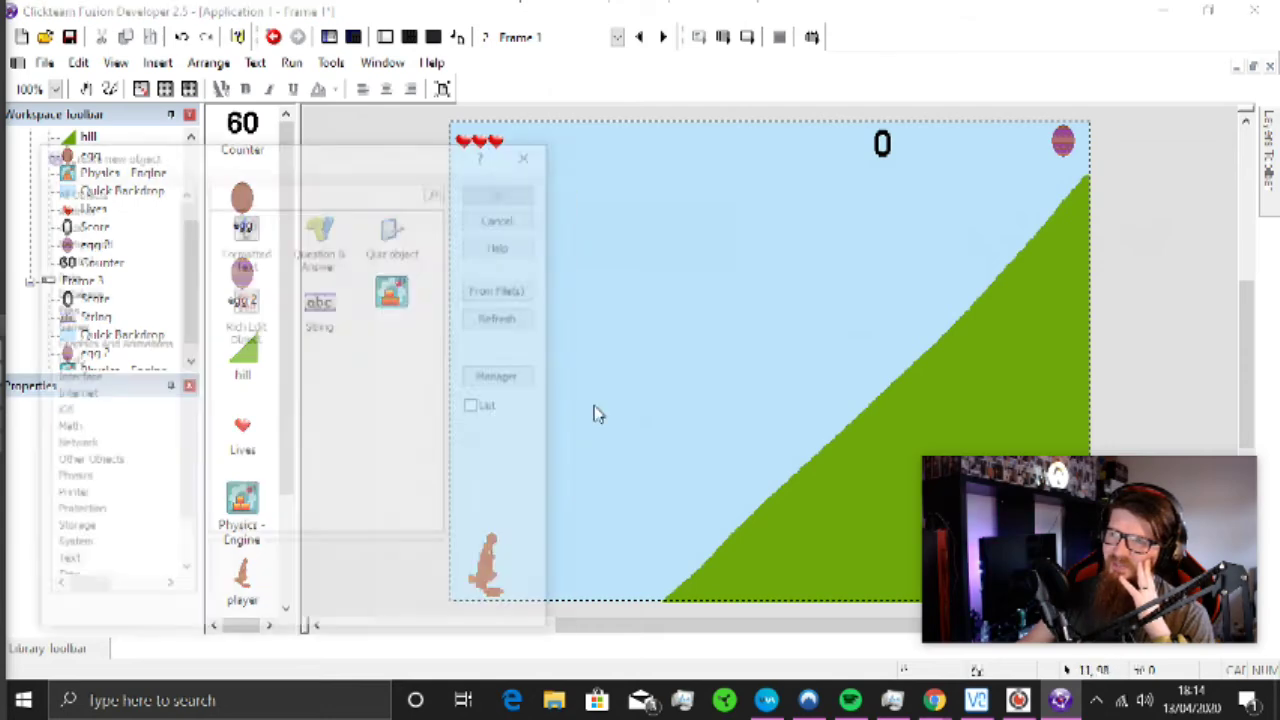
left_click(62, 206)
left_click(90, 191)
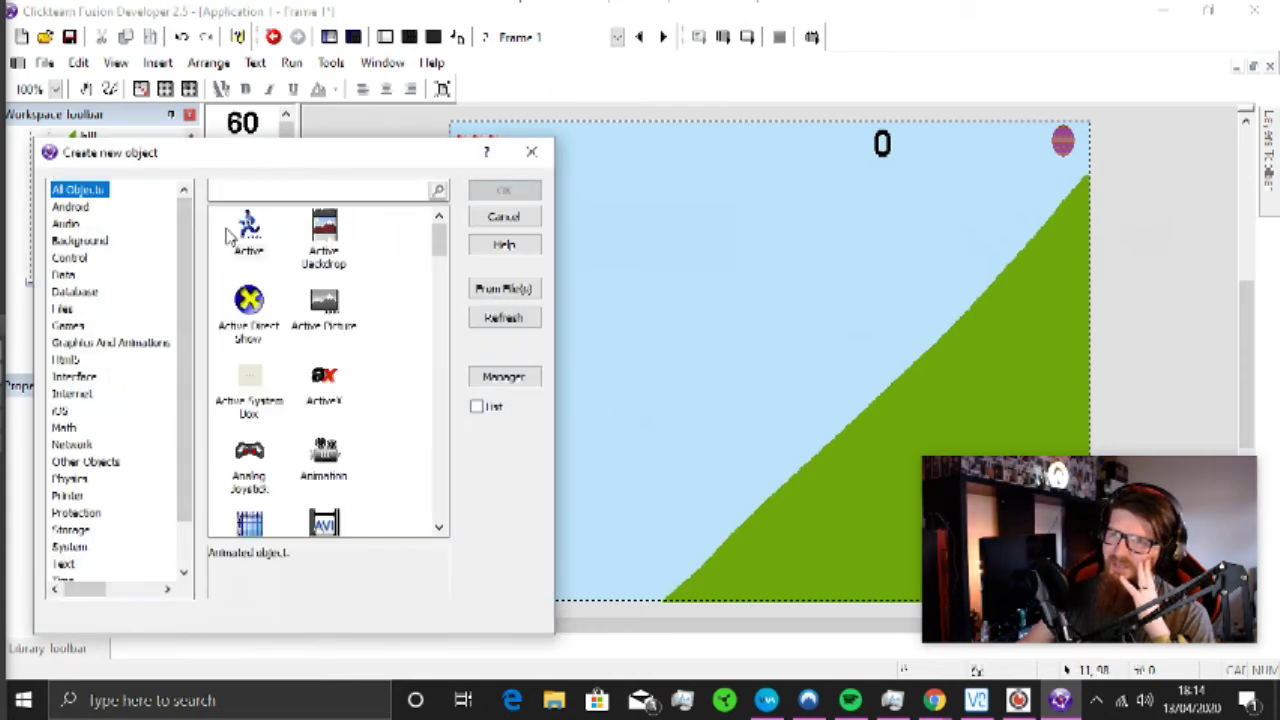
left_click(244, 234)
left_click(515, 163)
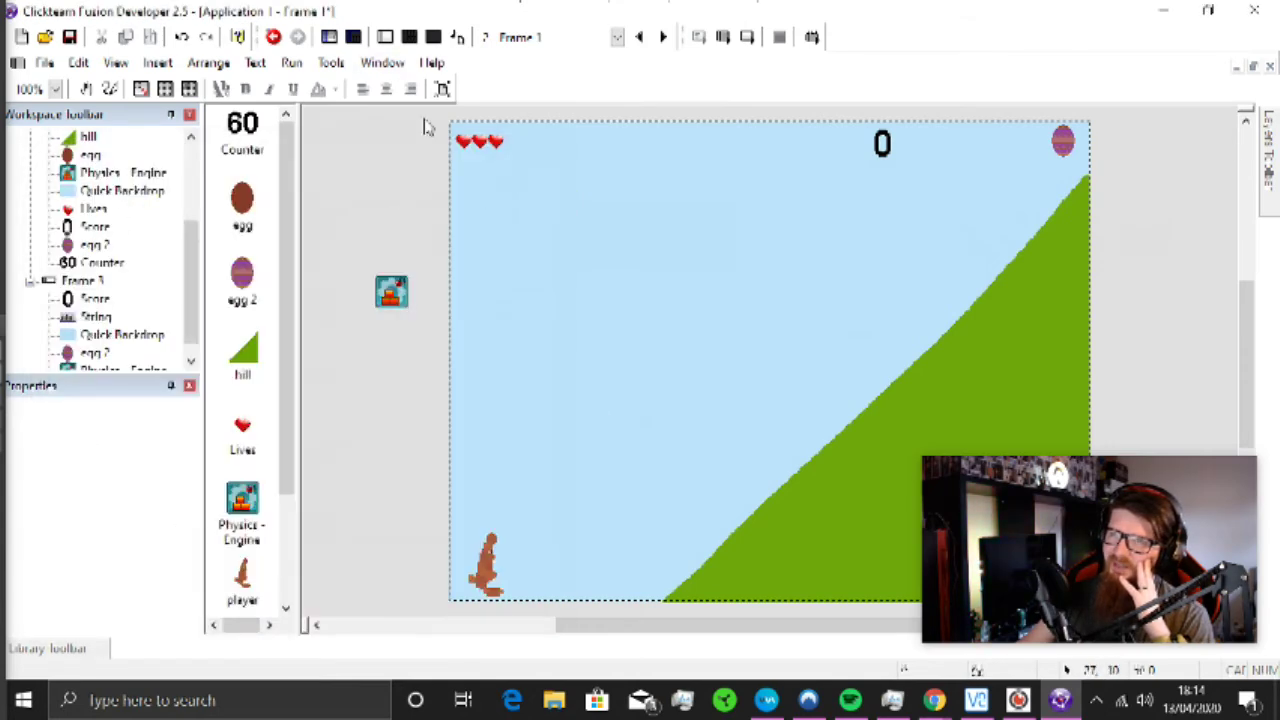
Step: Insert an Active object outside the play area of Frame 1, to the left of the lives hearts
double_click(388, 202)
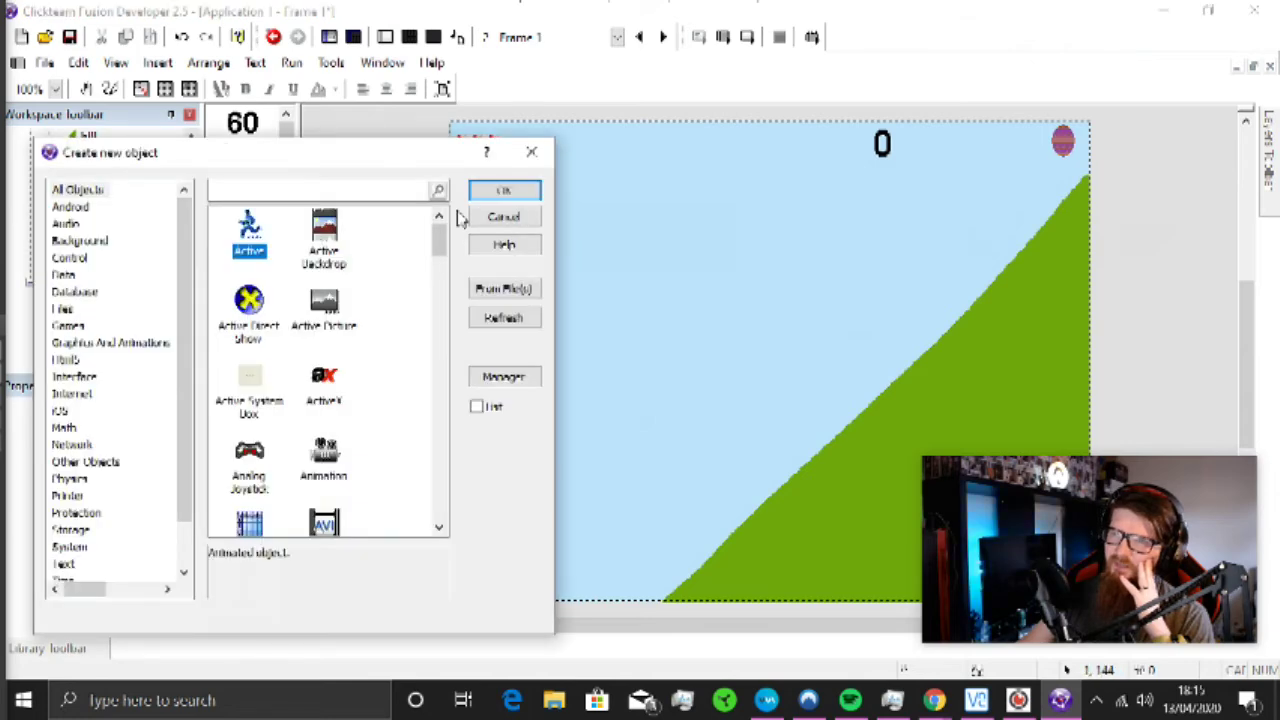
left_click(503, 190)
left_click(352, 180)
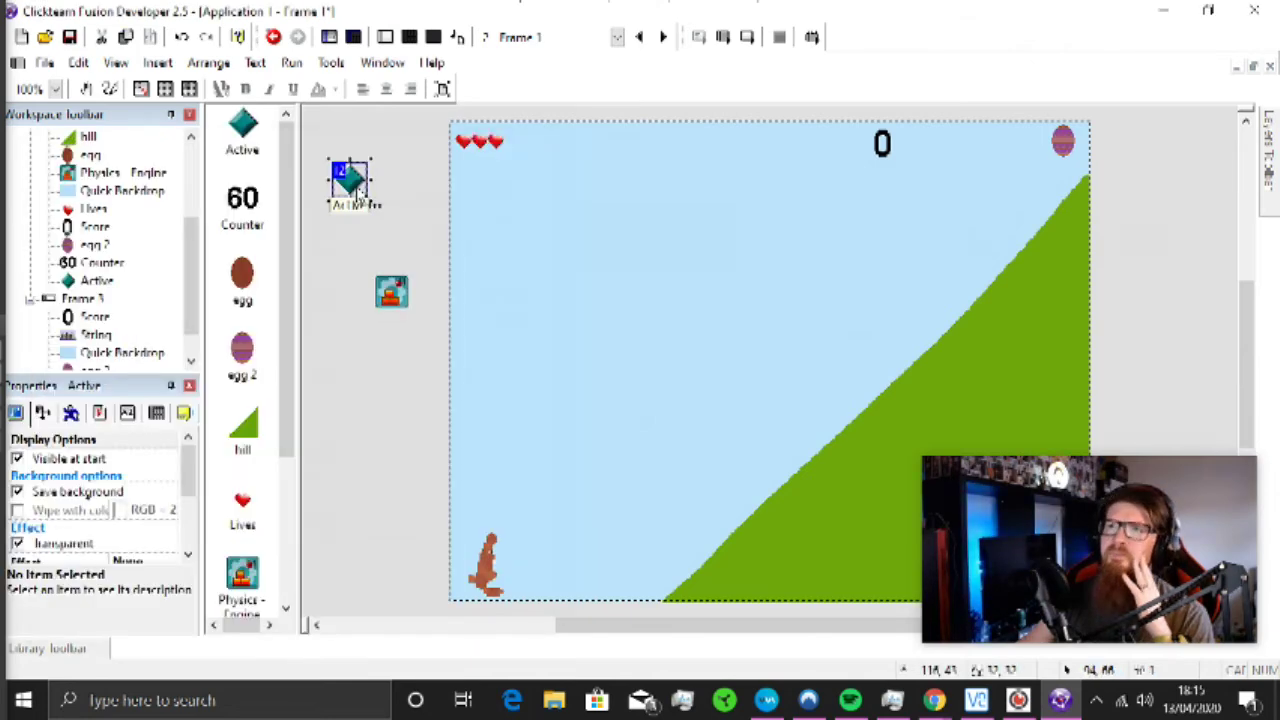
double_click(352, 180)
key("Escape")
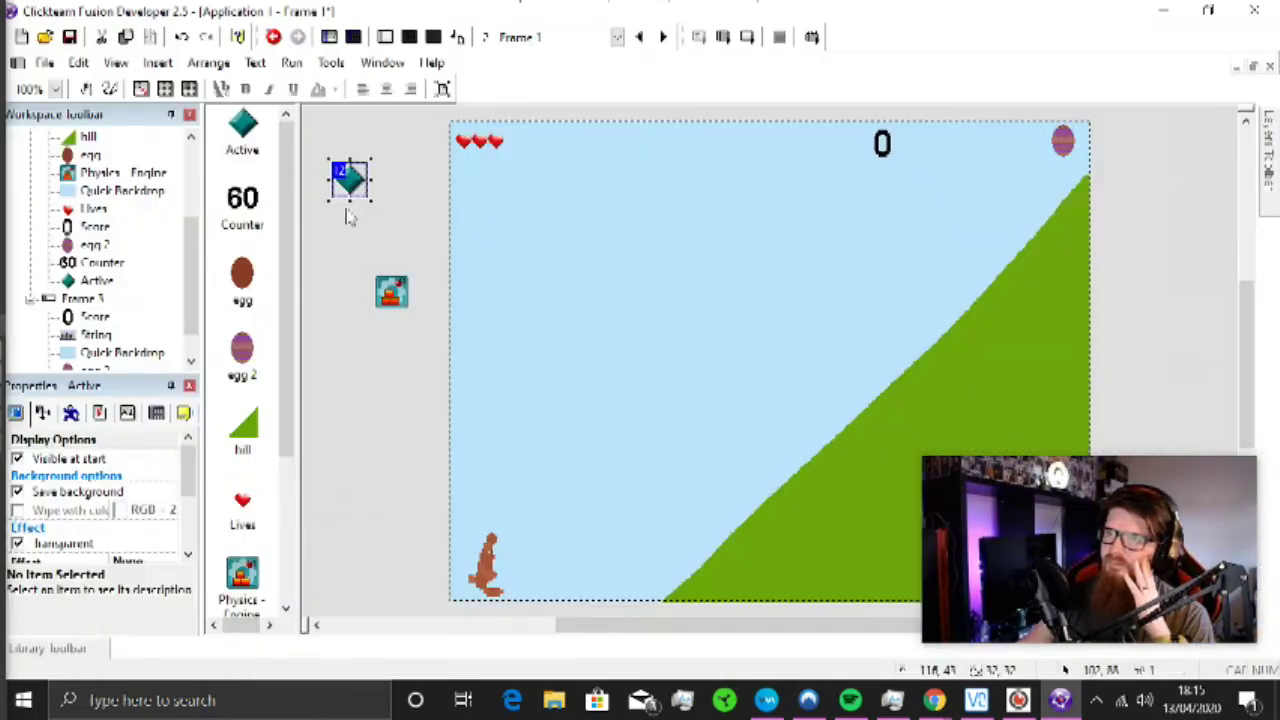
Step: Stretch the Active object to about 146 px wide so it reaches into the play area, and adjust its height
left_click_drag(370, 181, 482, 181)
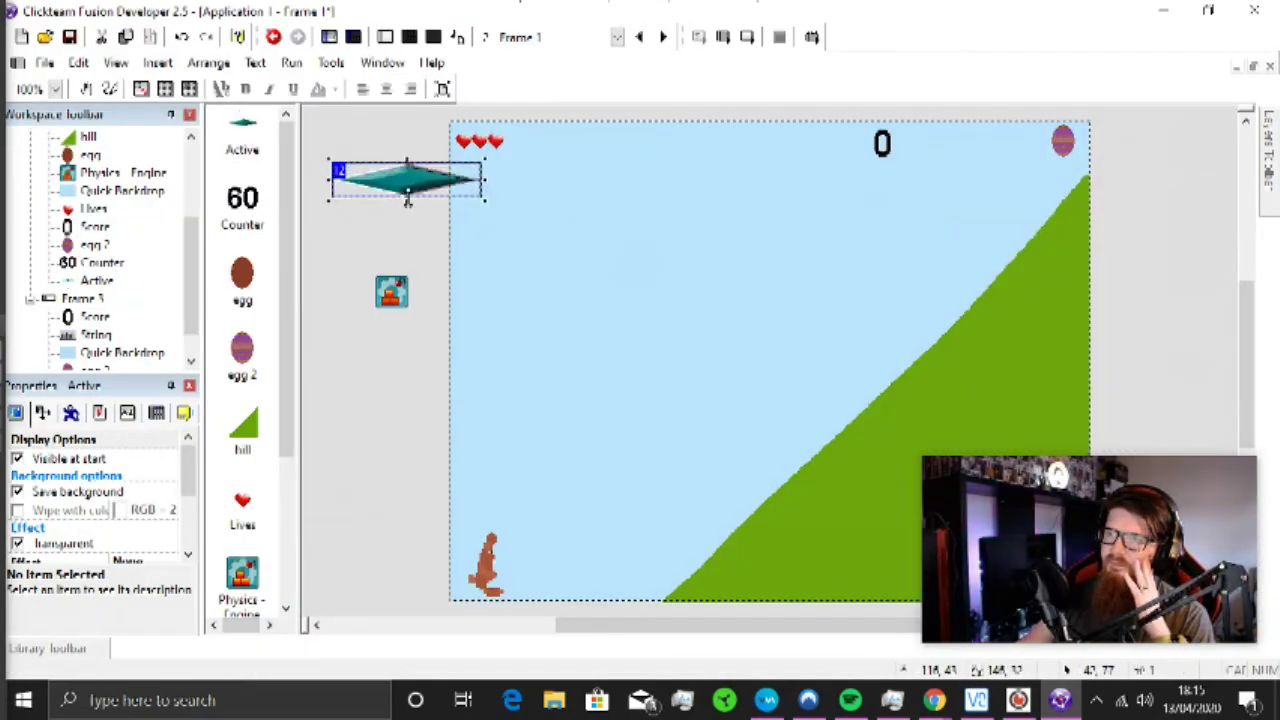
left_click_drag(414, 209, 415, 222)
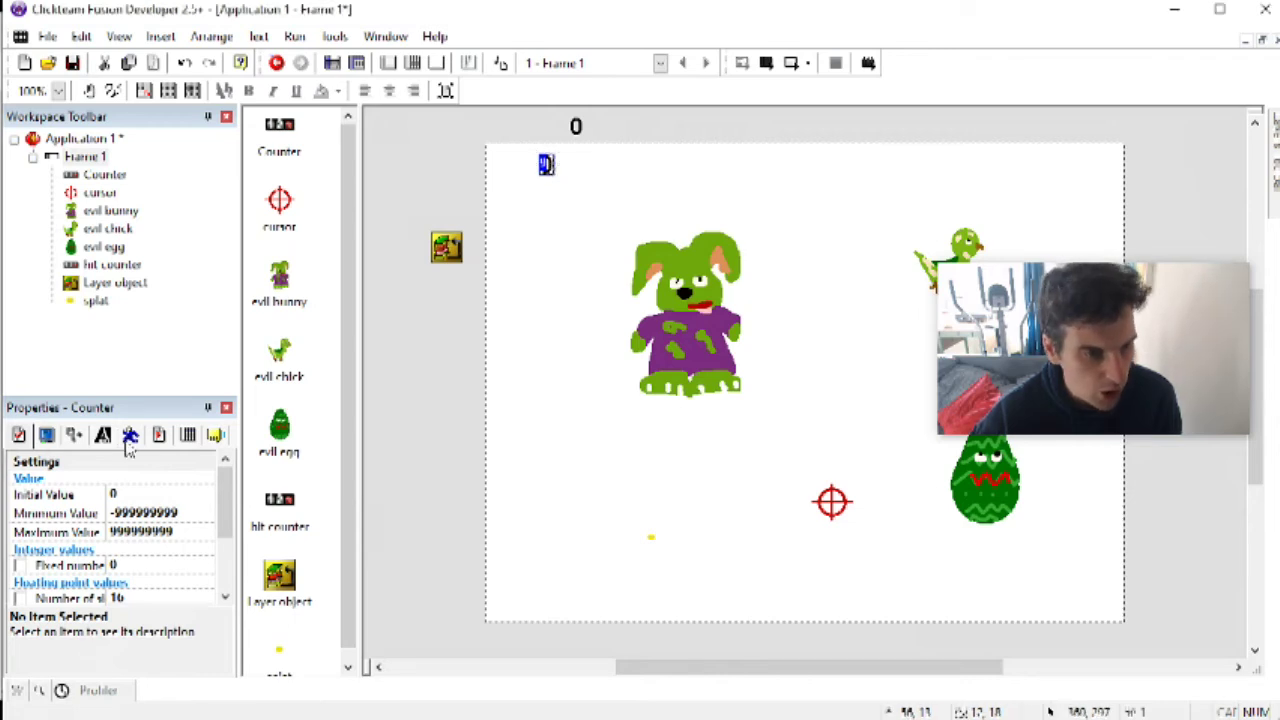
Step: Set the display type of the selected counter above the evil bunny to Vertical bar
scroll(163, 527, "down", 1)
scroll(163, 527, "down", 1)
left_click(166, 575)
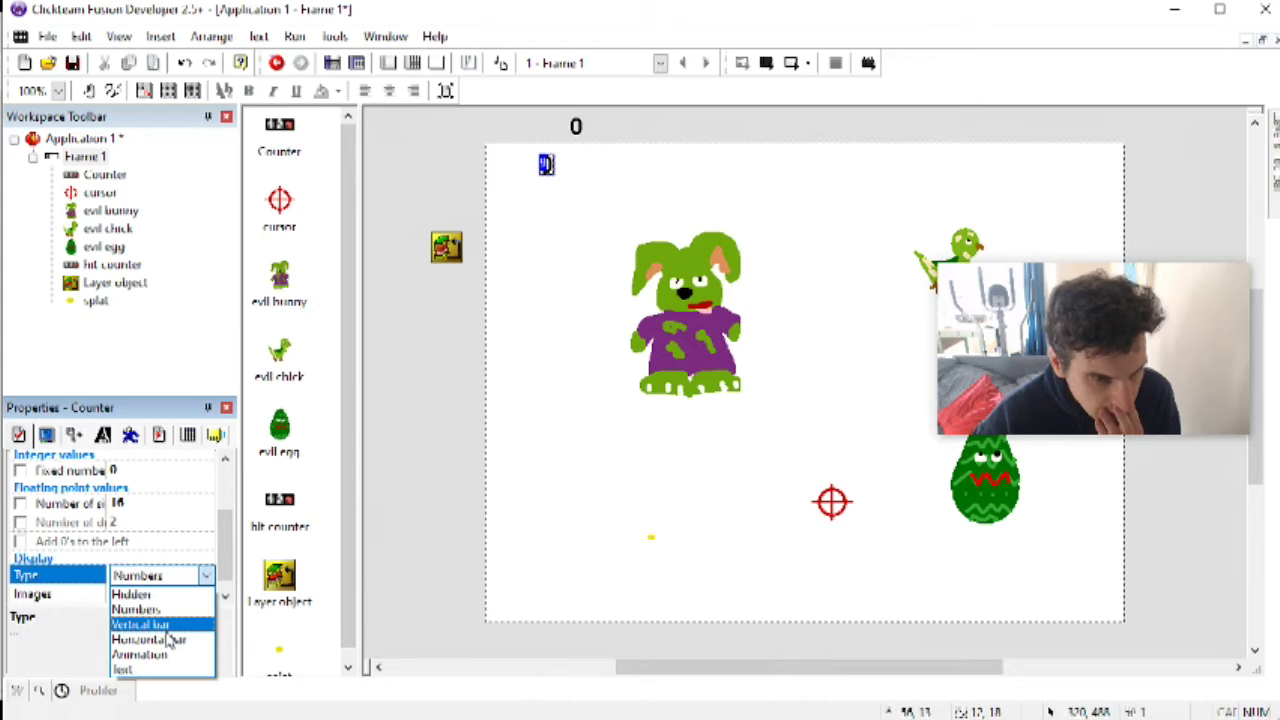
left_click(167, 628)
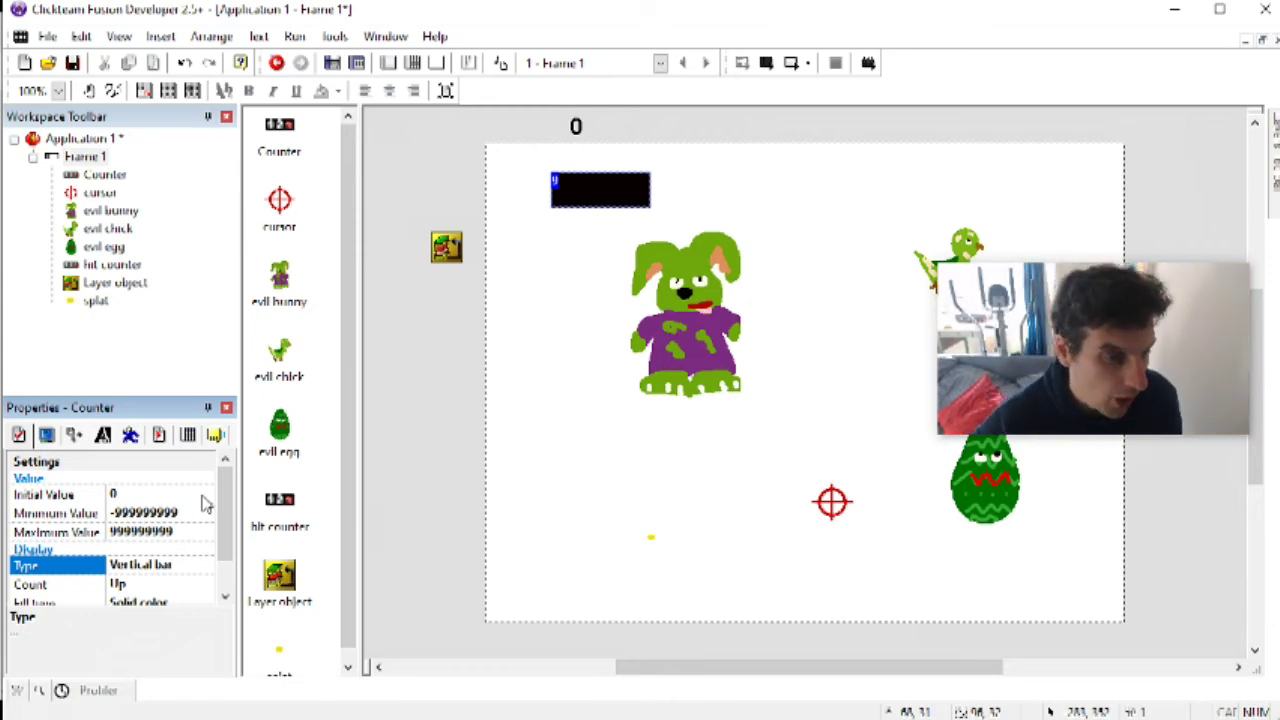
Step: Set the counter's minimum value to 0 and its maximum value to 6
left_click(198, 512)
type("0")
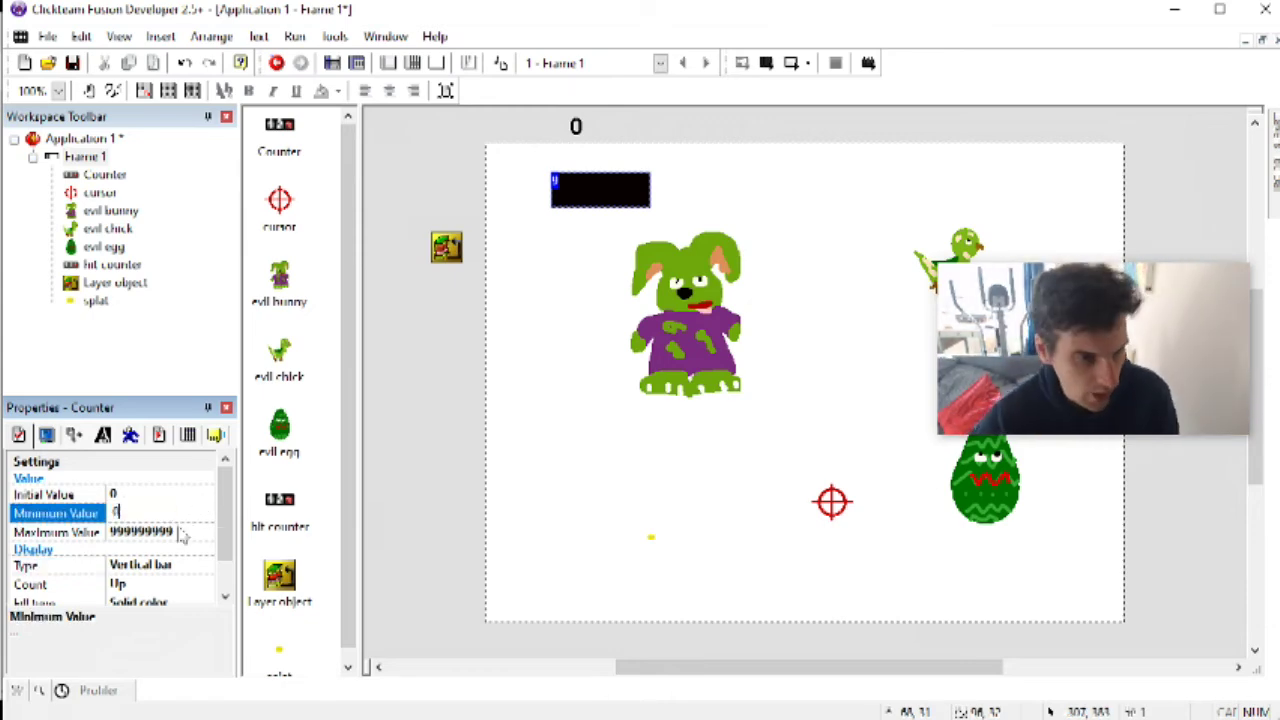
left_click(180, 530)
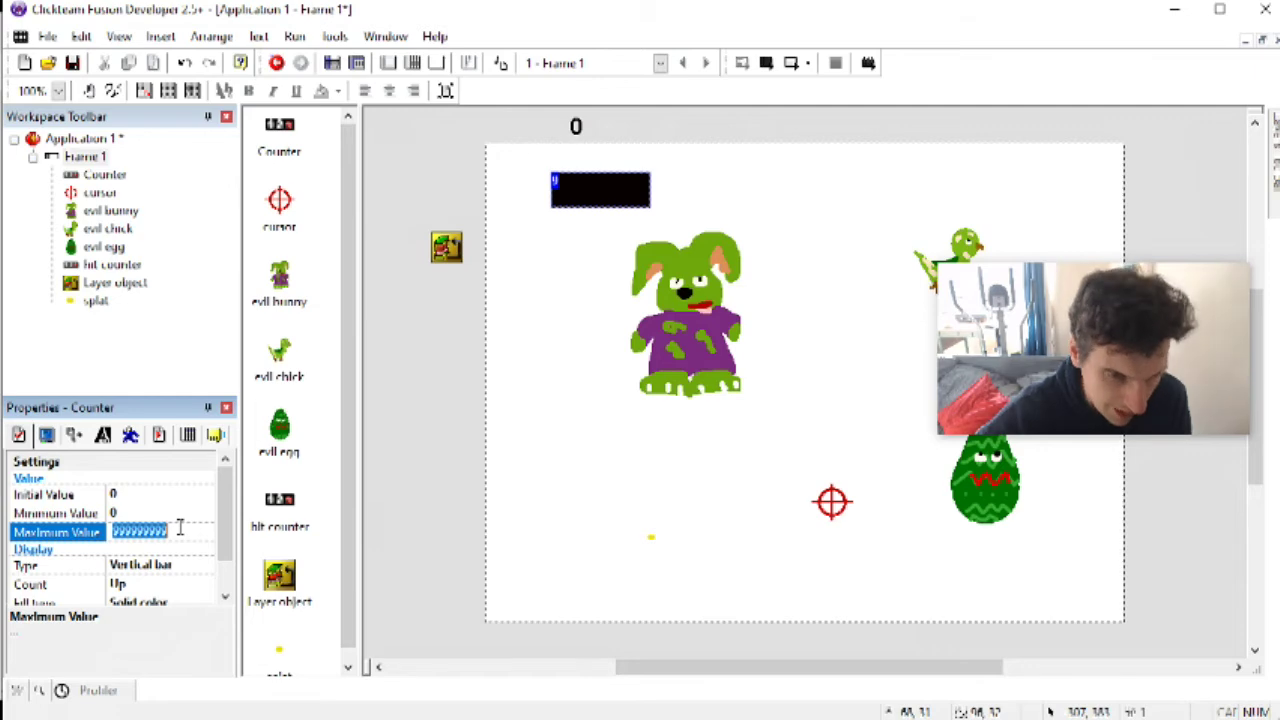
type("6")
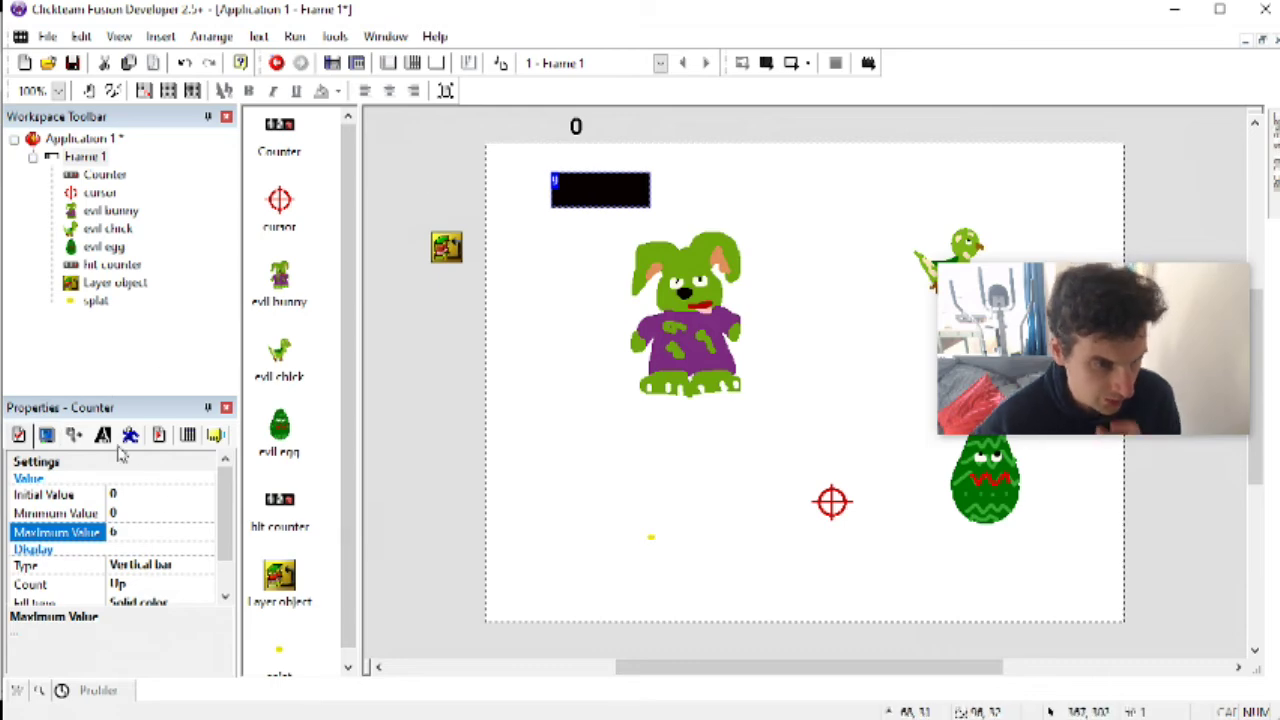
left_click(131, 493)
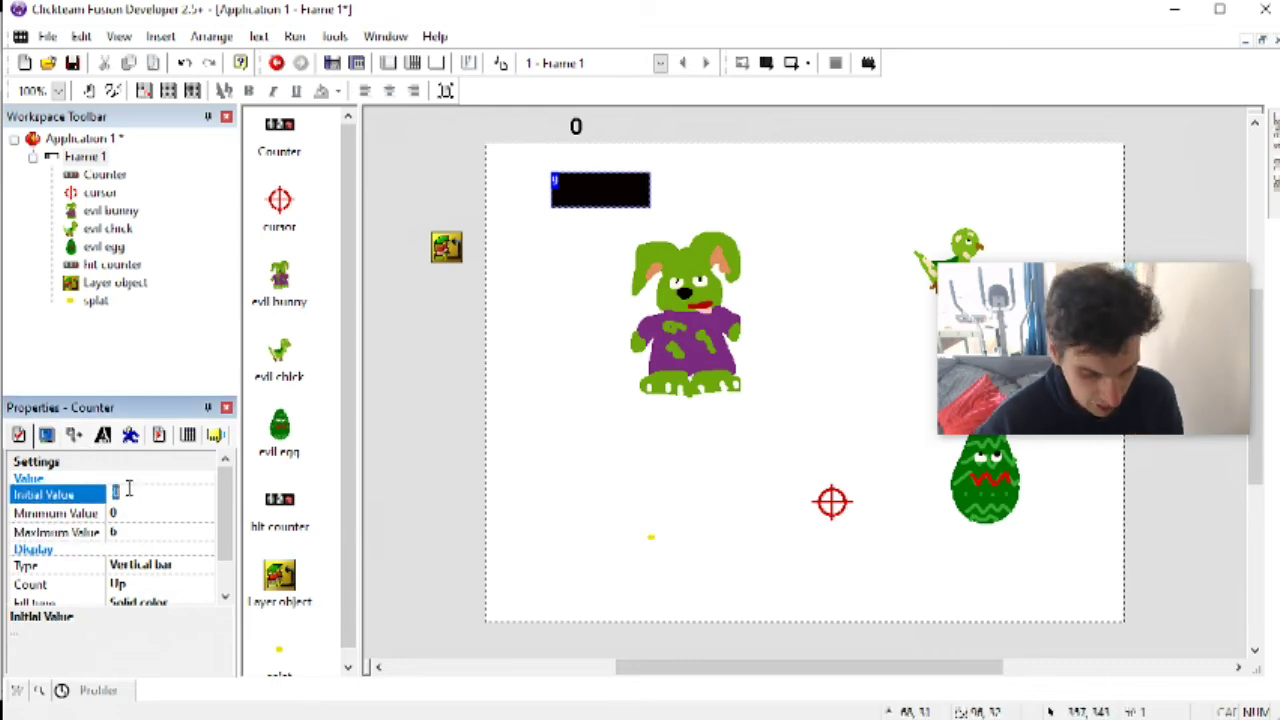
left_click(162, 513)
Step: Change the counter's display type to Horizontal bar and give its solid fill a tan color
scroll(178, 500, "down", 2)
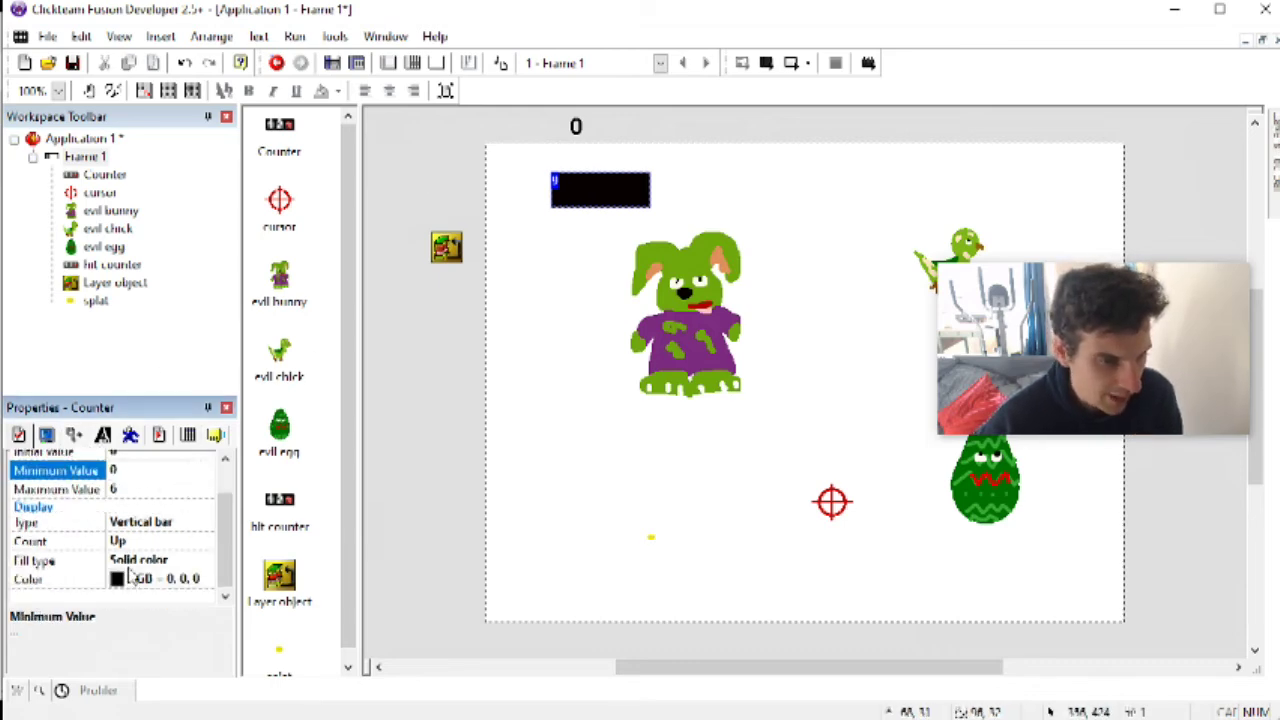
left_click(136, 524)
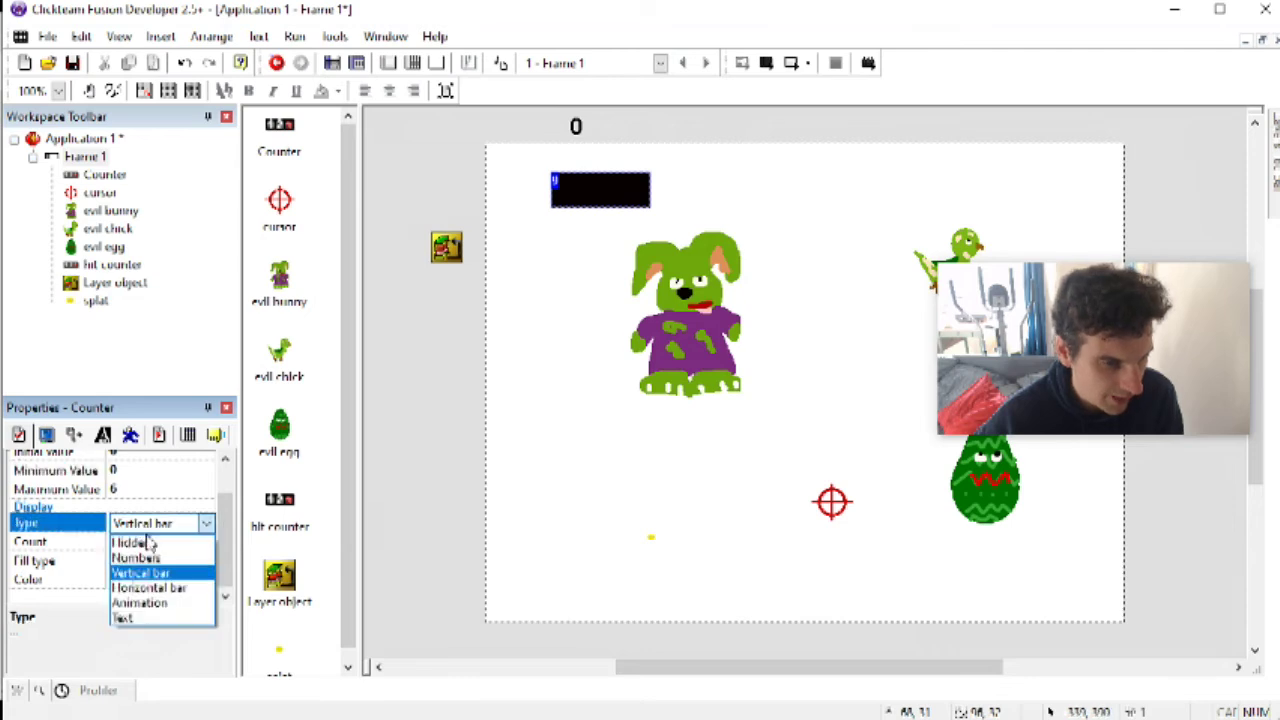
left_click(176, 584)
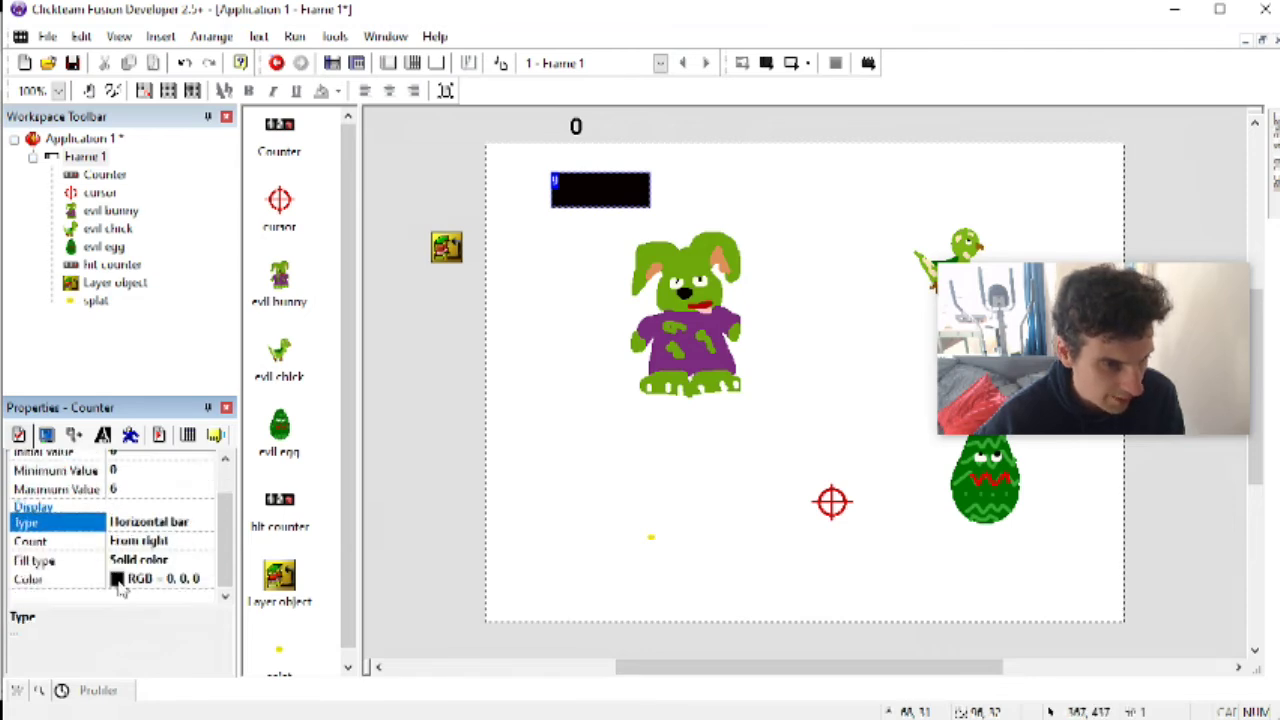
left_click(119, 580)
left_click(142, 656)
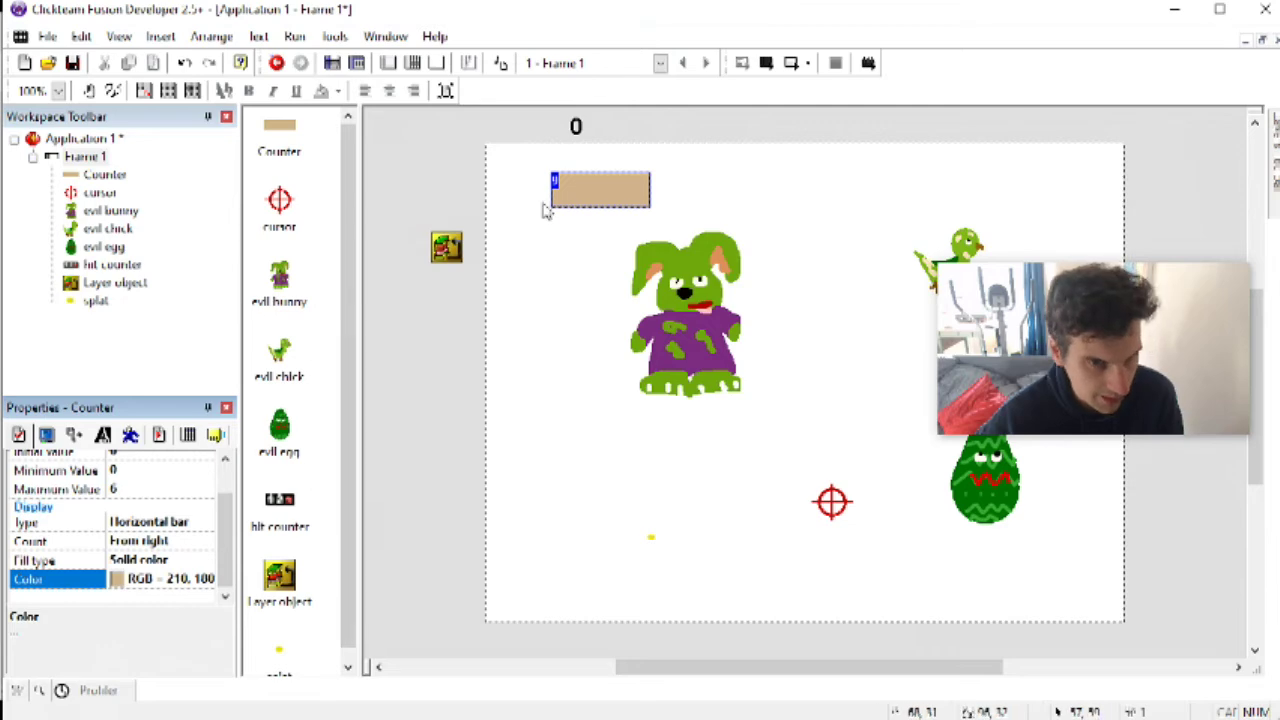
Step: Move the counter bar to the upper-left corner of the frame, at about X 15, Y 11, and set its width to 120
left_click_drag(577, 191, 525, 171)
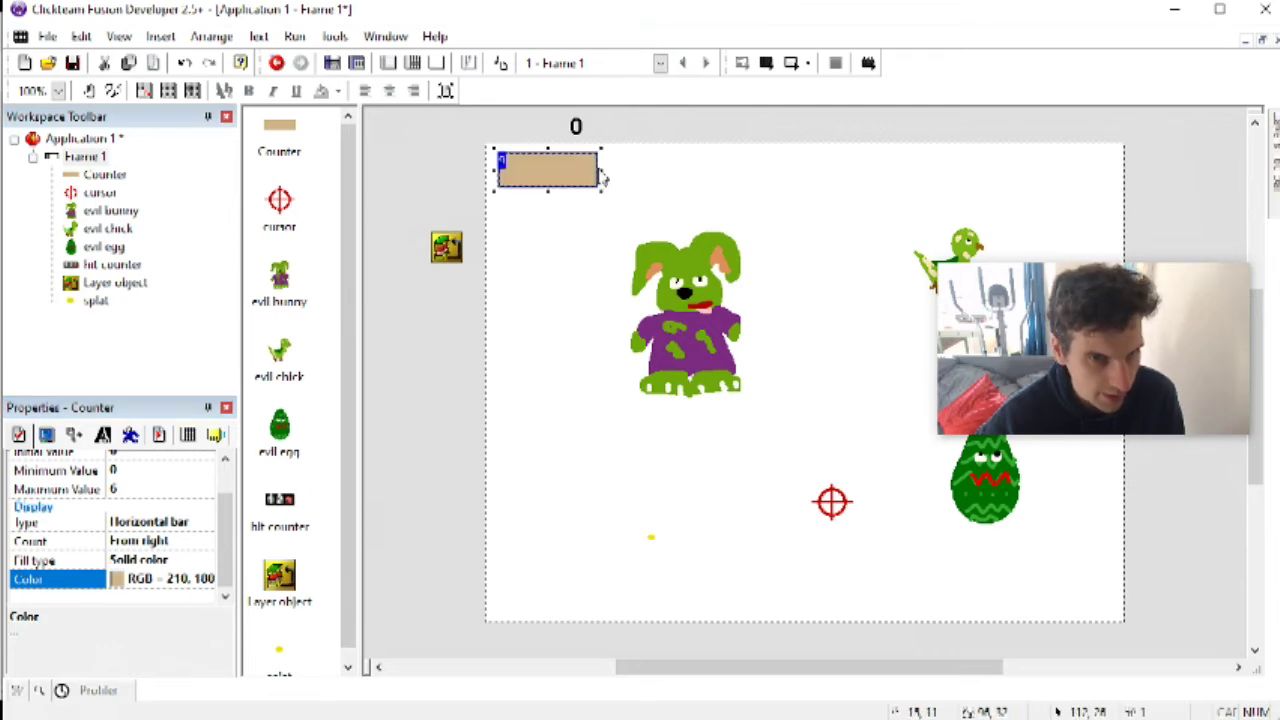
left_click(73, 436)
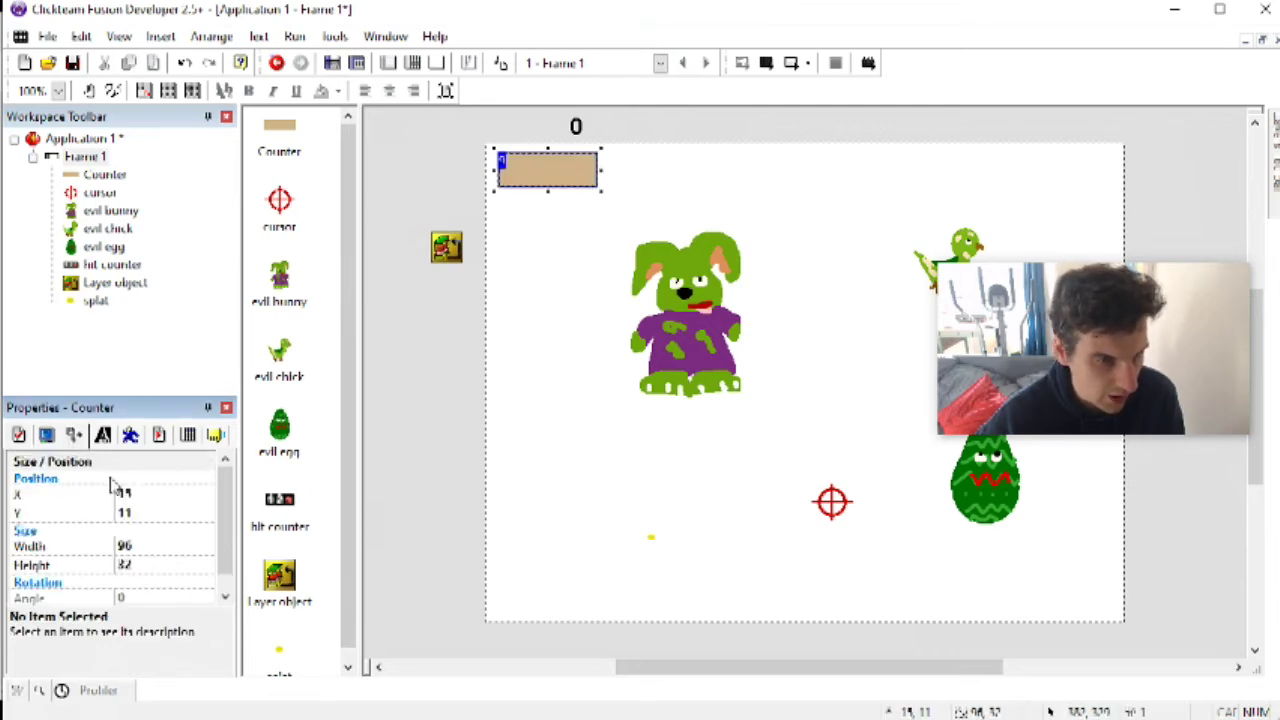
left_click(165, 546)
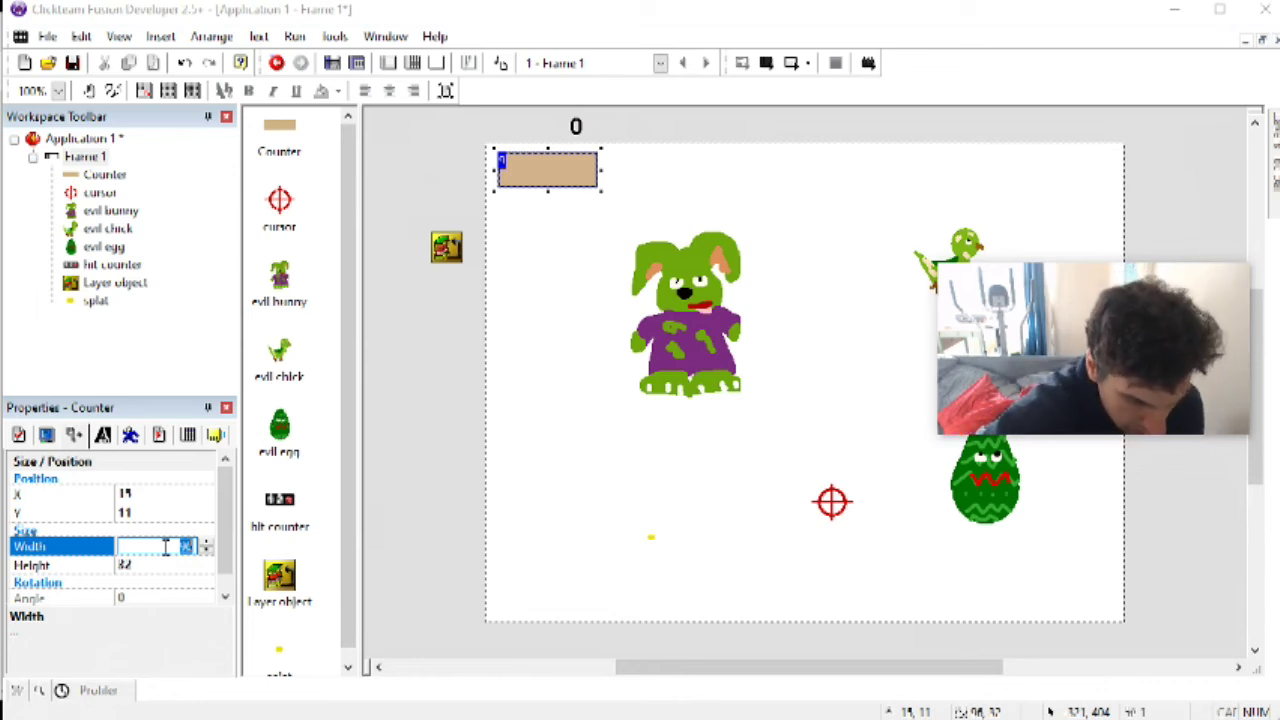
key("Return")
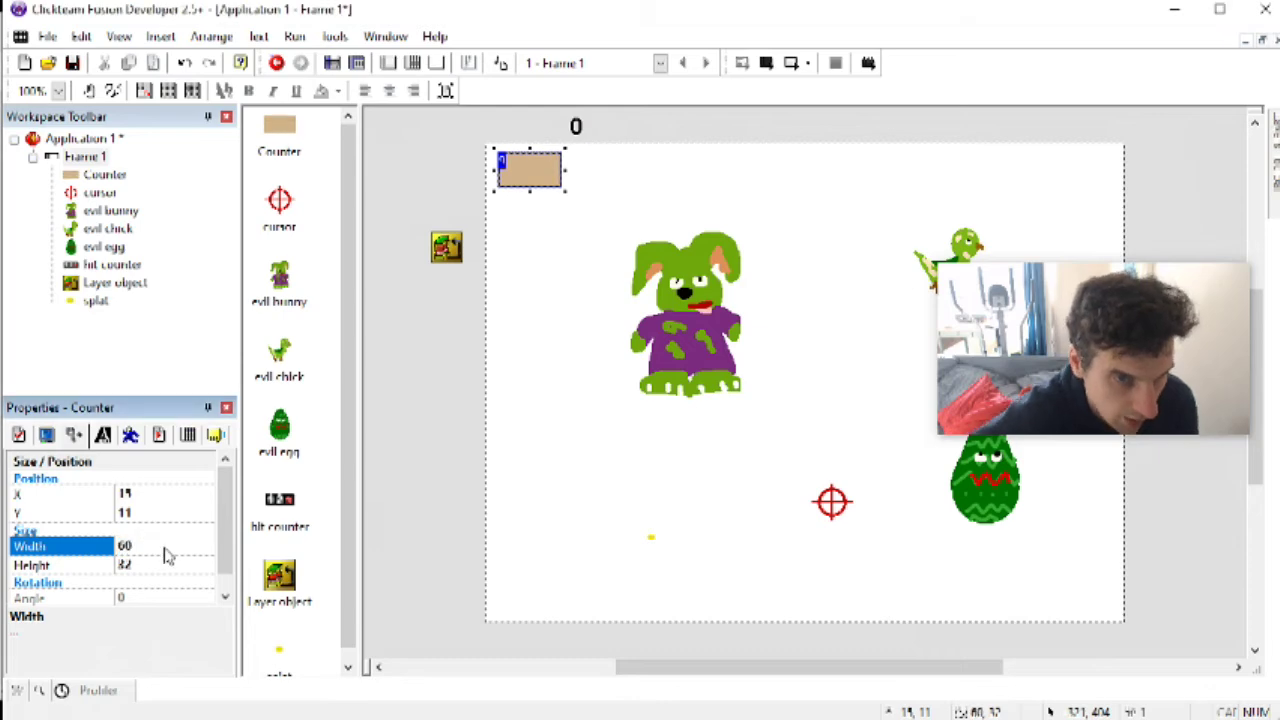
left_click(168, 548)
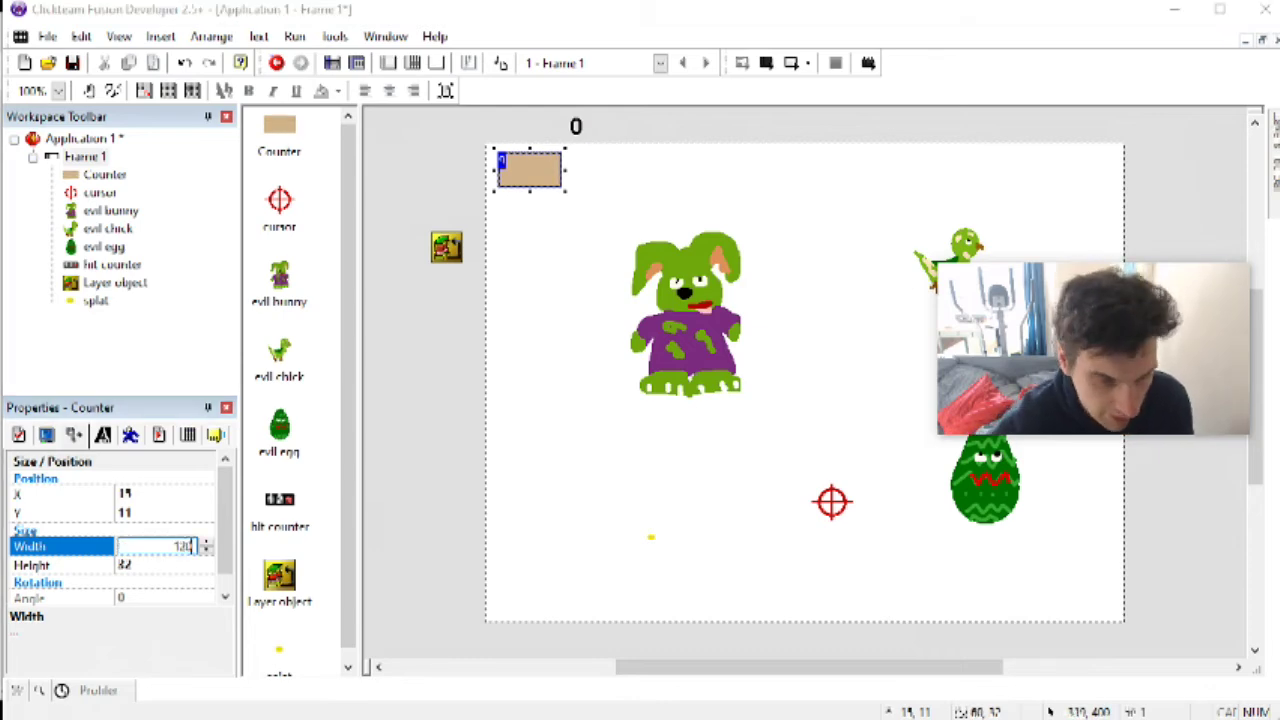
key("Return")
Step: Open the height of the counter bar for editing
left_click(172, 566)
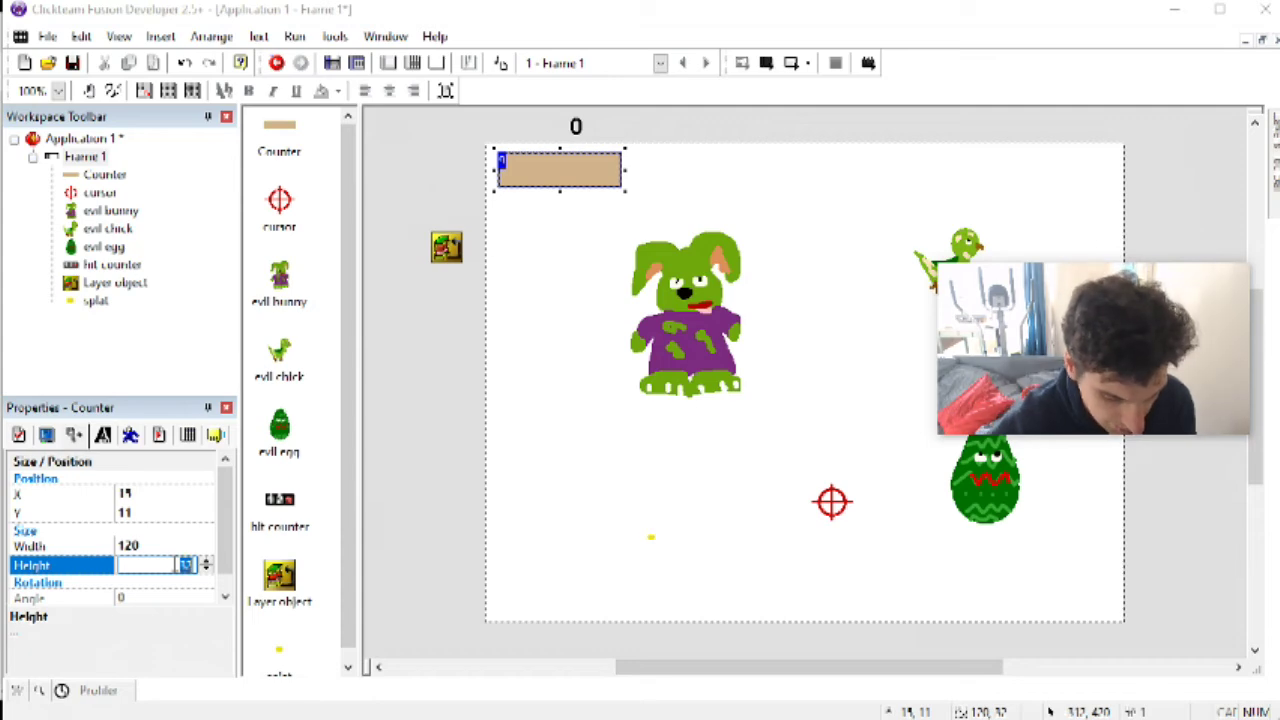
Step: Set the counter's height to 40
type("40")
key("Return")
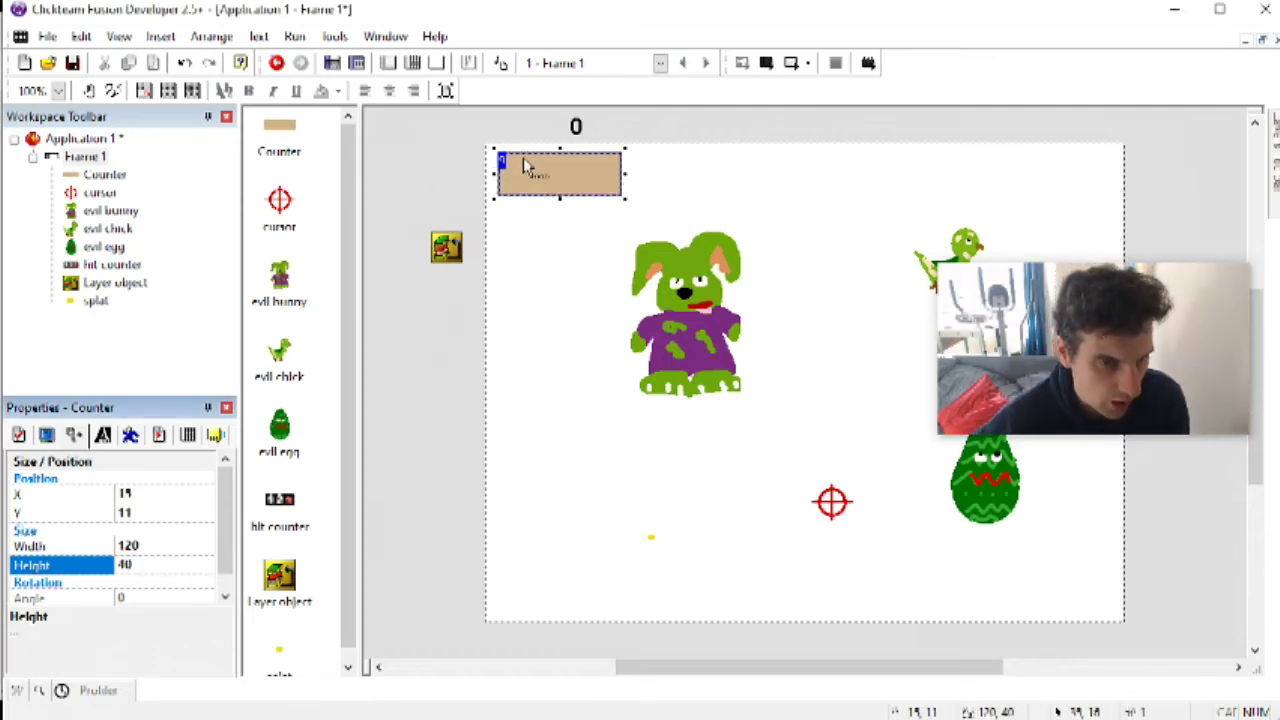
Step: Insert a Quick Backdrop object into the frame over the evil bunny's head
double_click(446, 177)
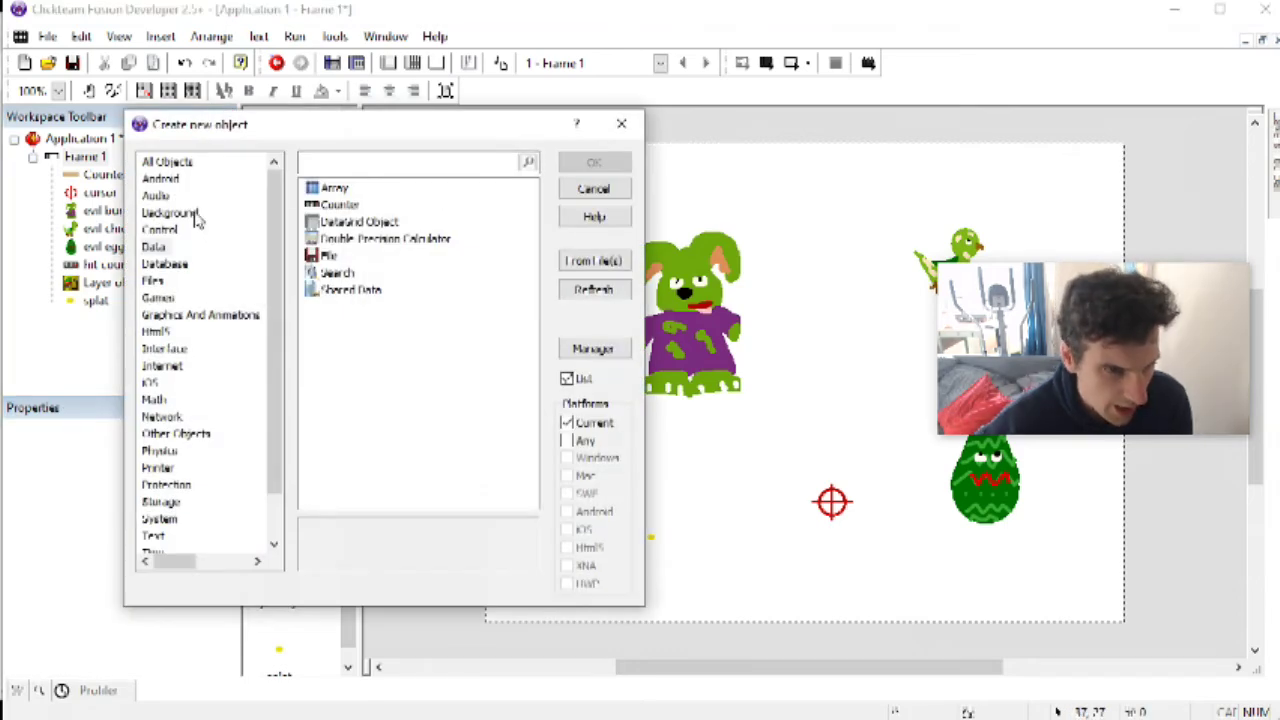
left_click(170, 162)
left_click(170, 212)
double_click(360, 221)
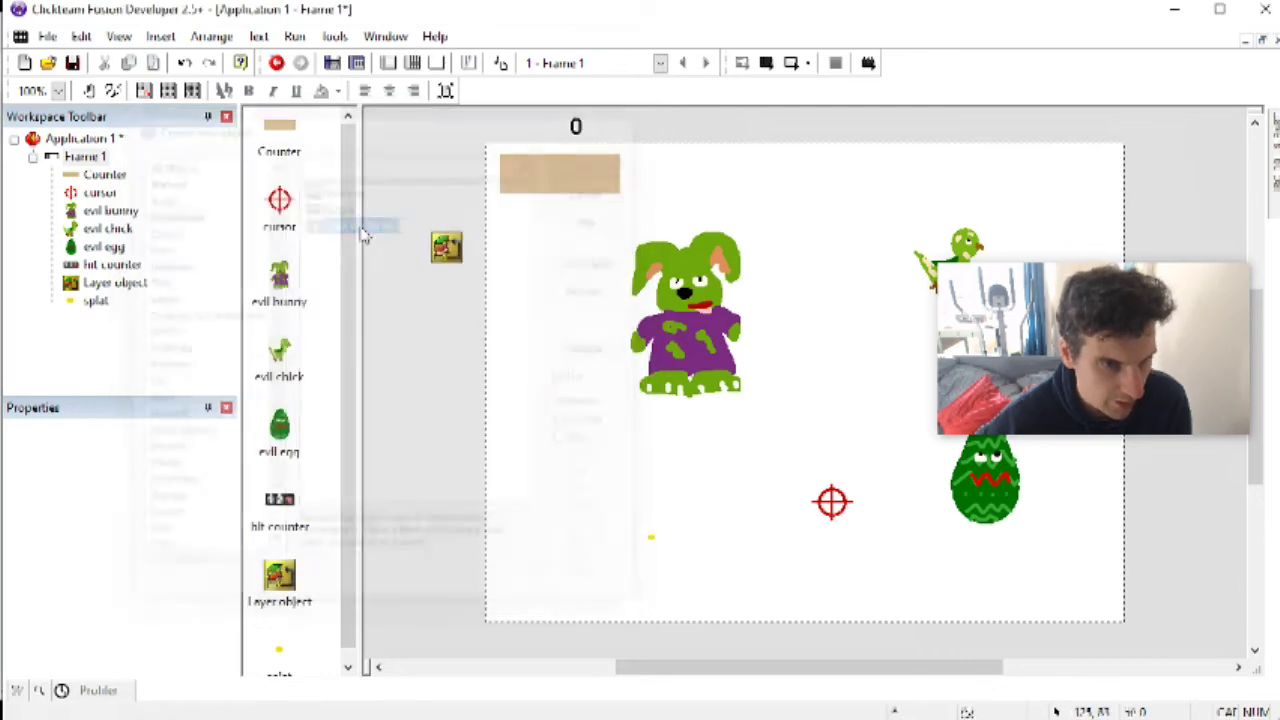
left_click(616, 212)
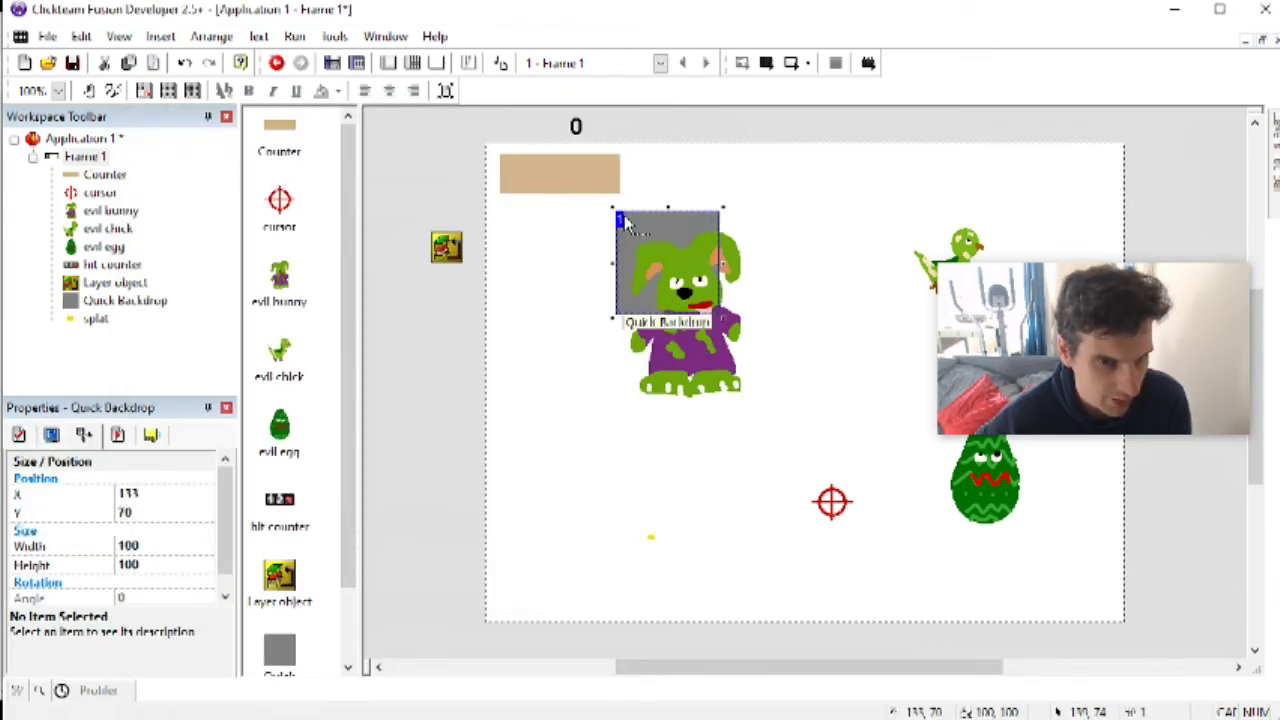
Step: Set the quick backdrop's fill type to Motif
scroll(171, 531, "down", 1)
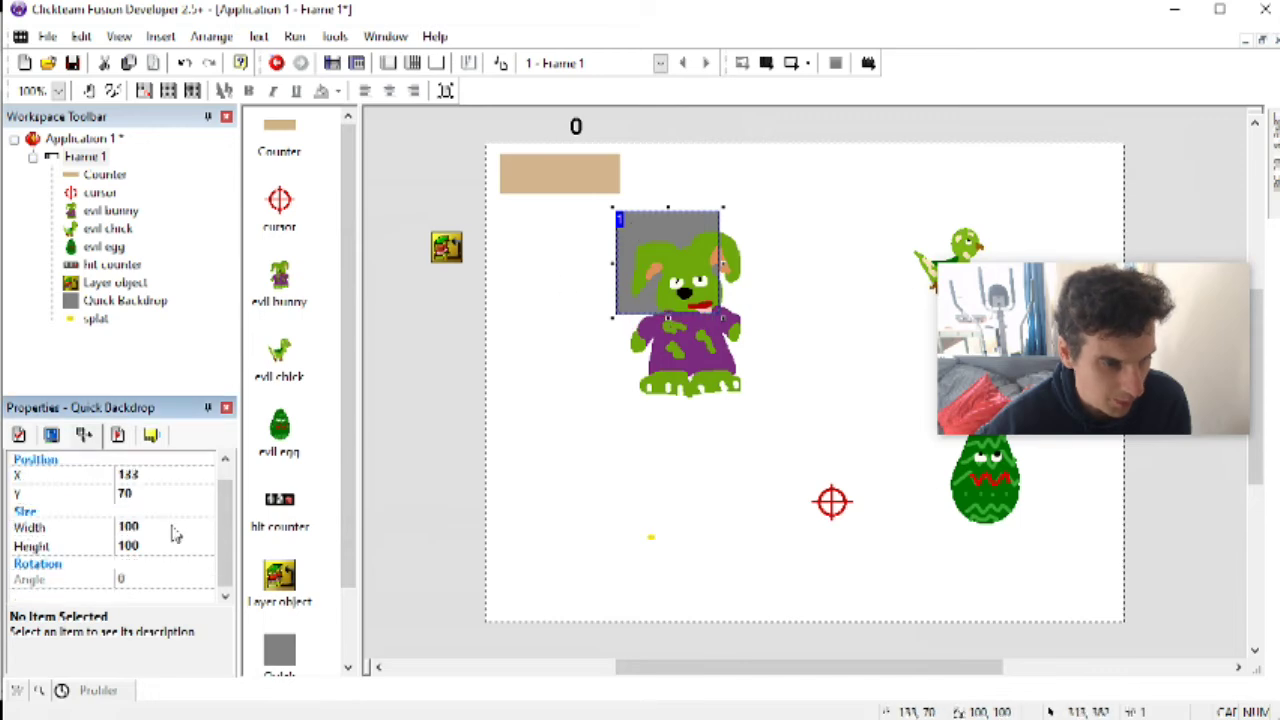
left_click(19, 435)
left_click(160, 565)
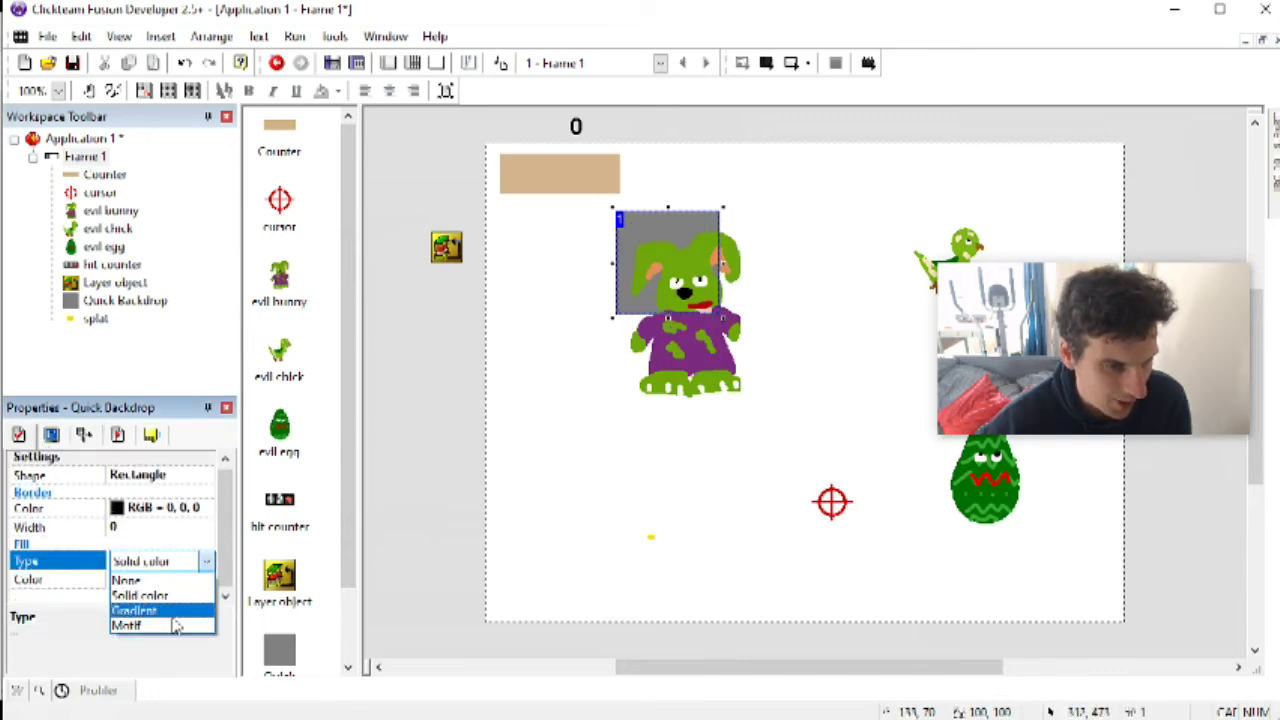
left_click(172, 617)
Step: Clear the backdrop's motif image and fill the empty canvas with black
left_click(162, 584)
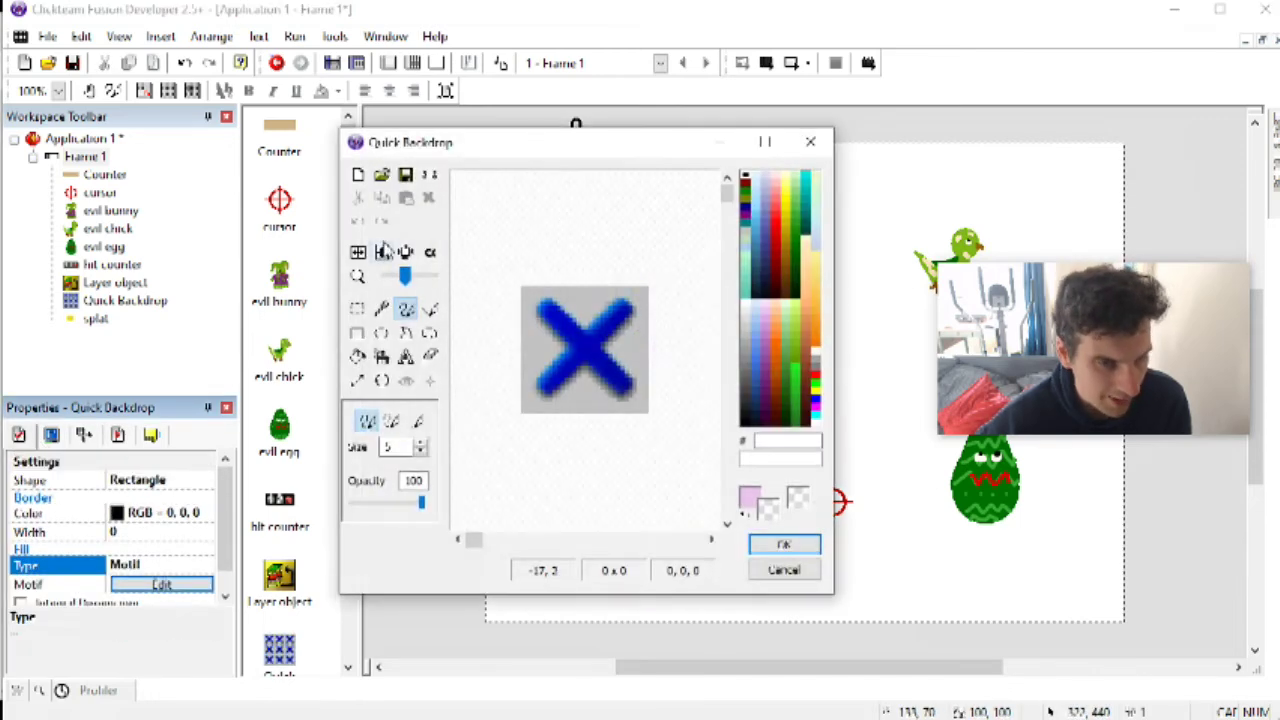
left_click(357, 175)
left_click(358, 356)
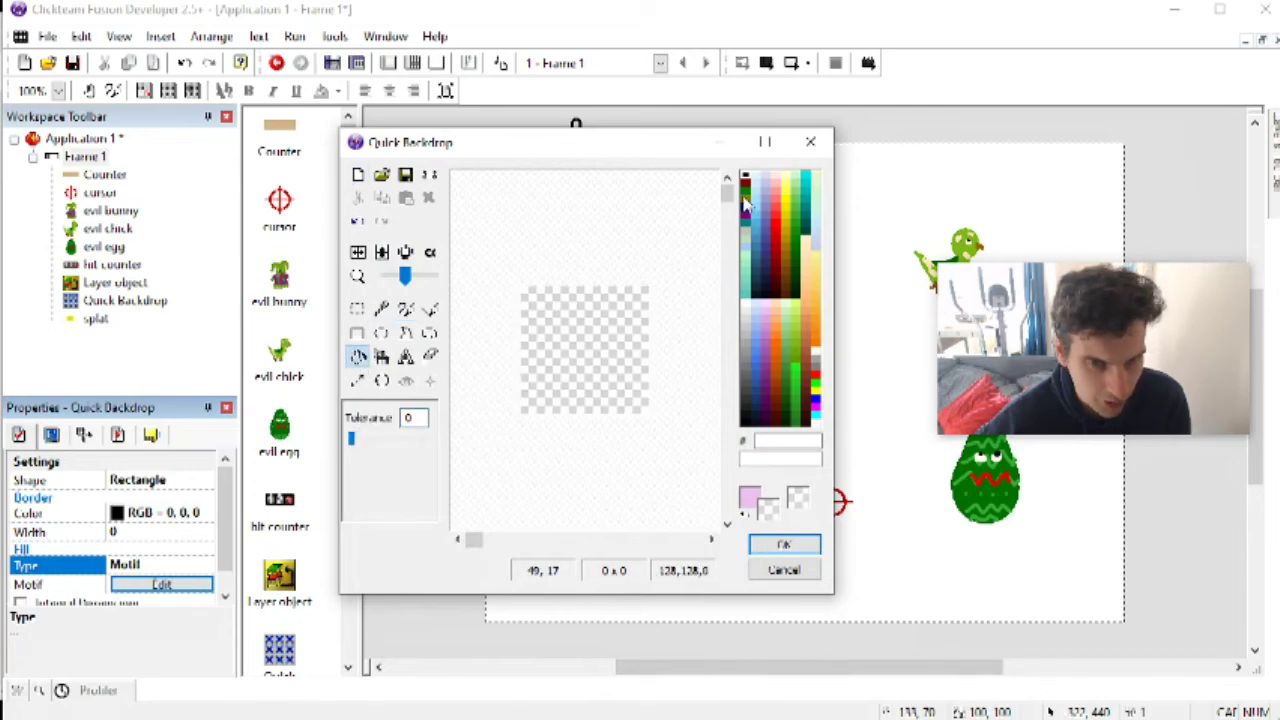
left_click(745, 180)
left_click(600, 303)
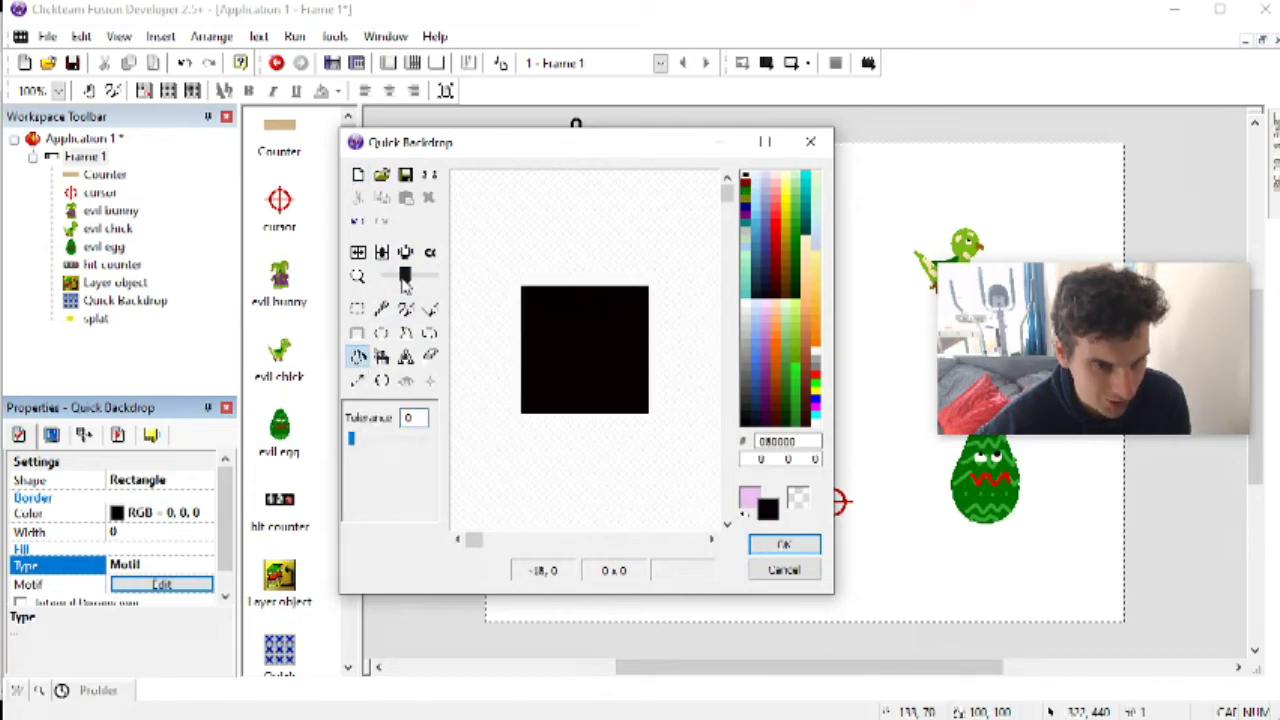
Step: Resize the motif canvas to 20 by 40 and fill the added transparent area with black
left_click(358, 380)
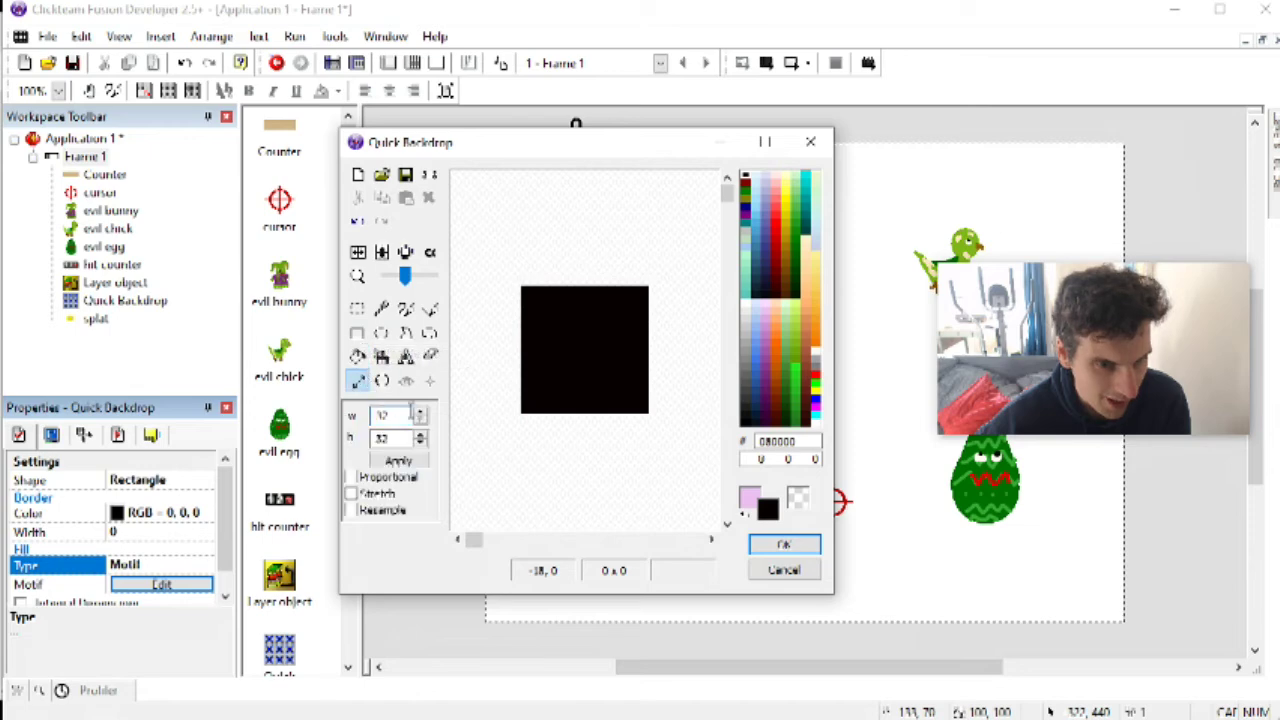
type("20")
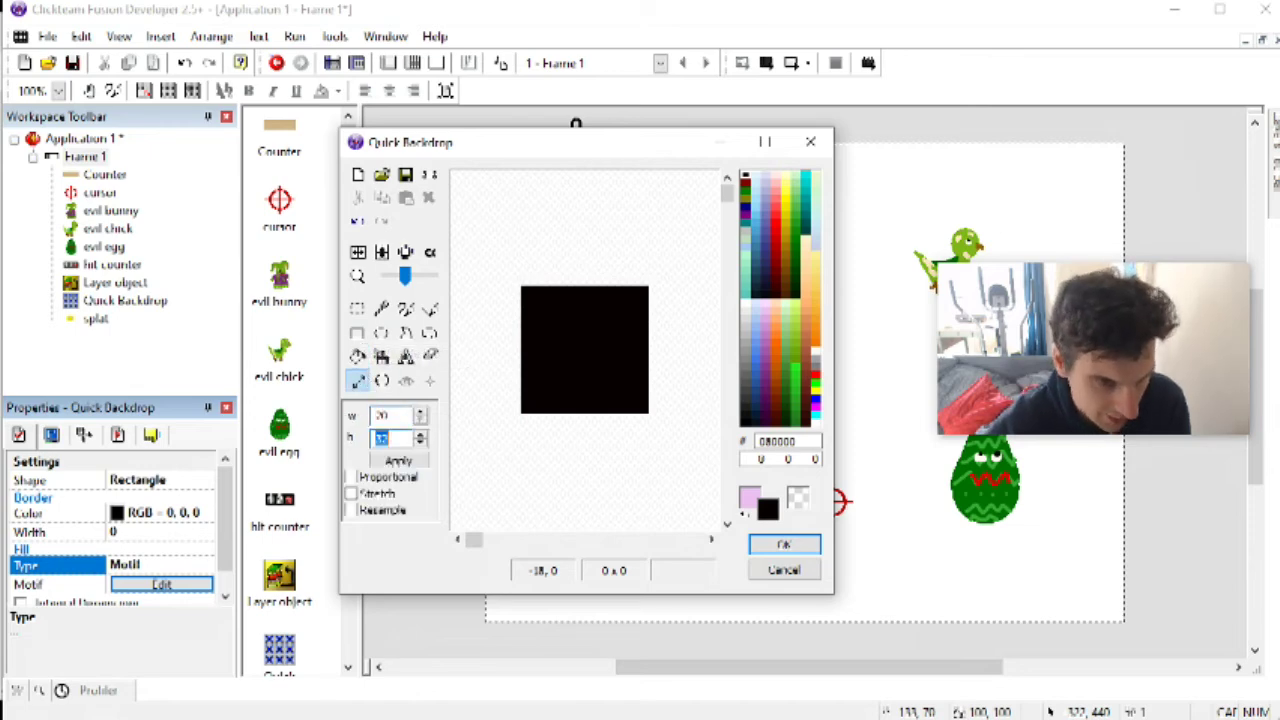
type("2")
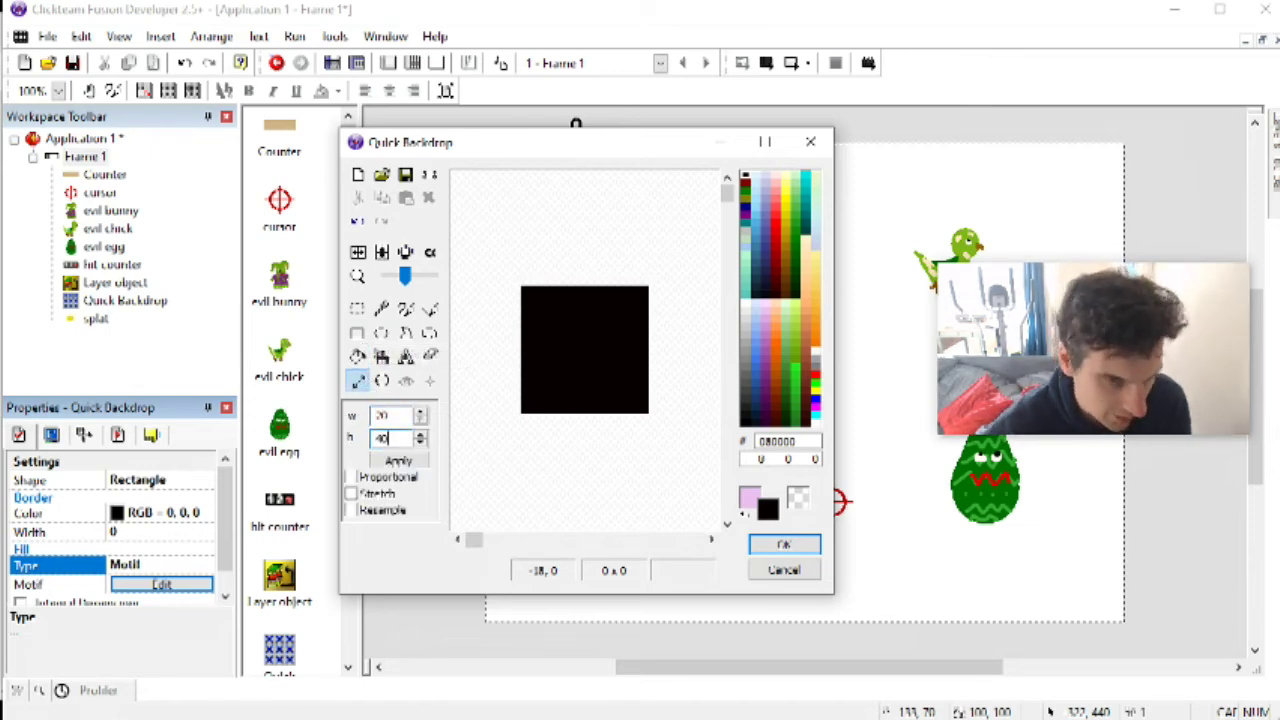
type("0")
left_click(405, 460)
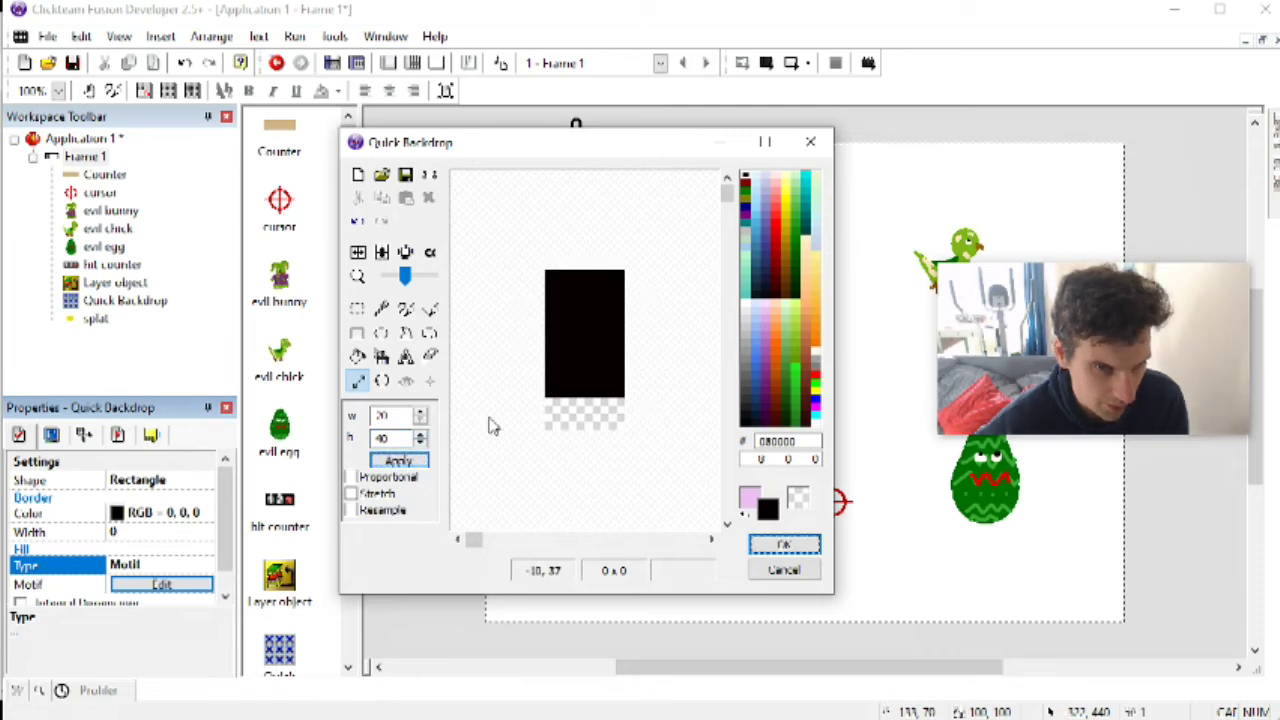
left_click(358, 356)
left_click(570, 414)
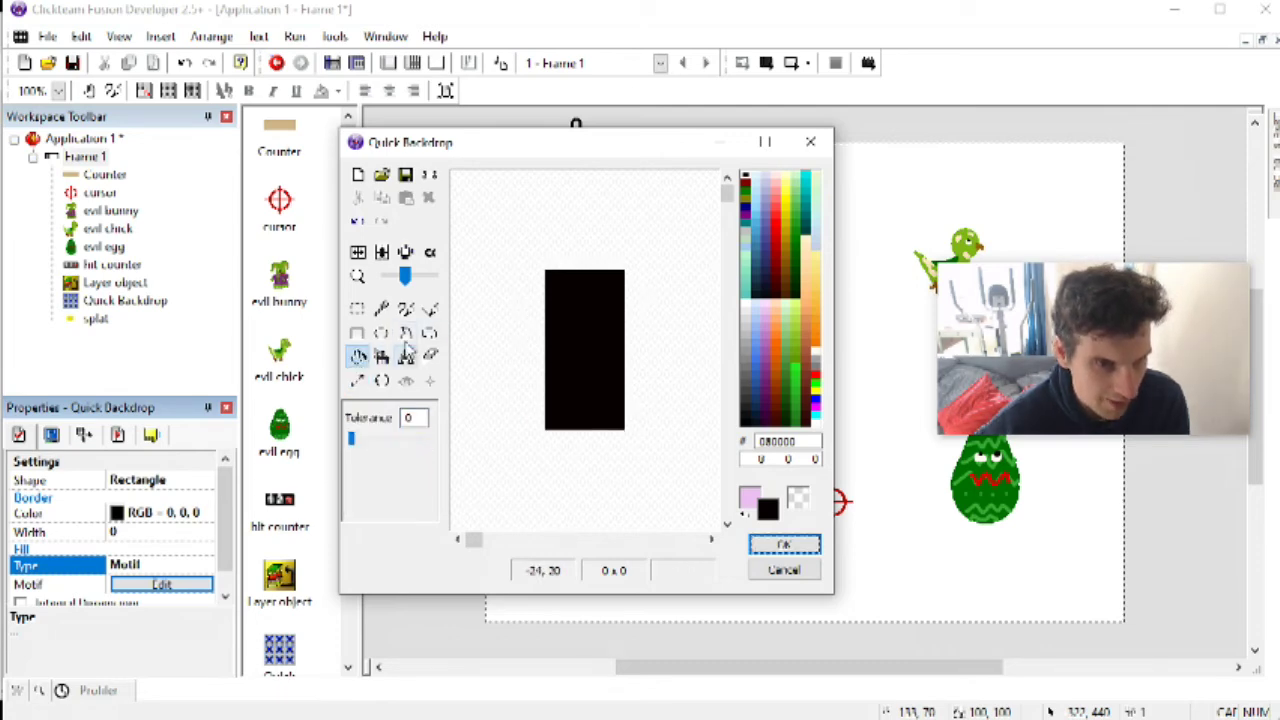
Step: Paint a transparent egg-shaped cutout into the black motif with a size 8 brush and apply the image
left_click(408, 311)
left_click(430, 311)
left_click(408, 309)
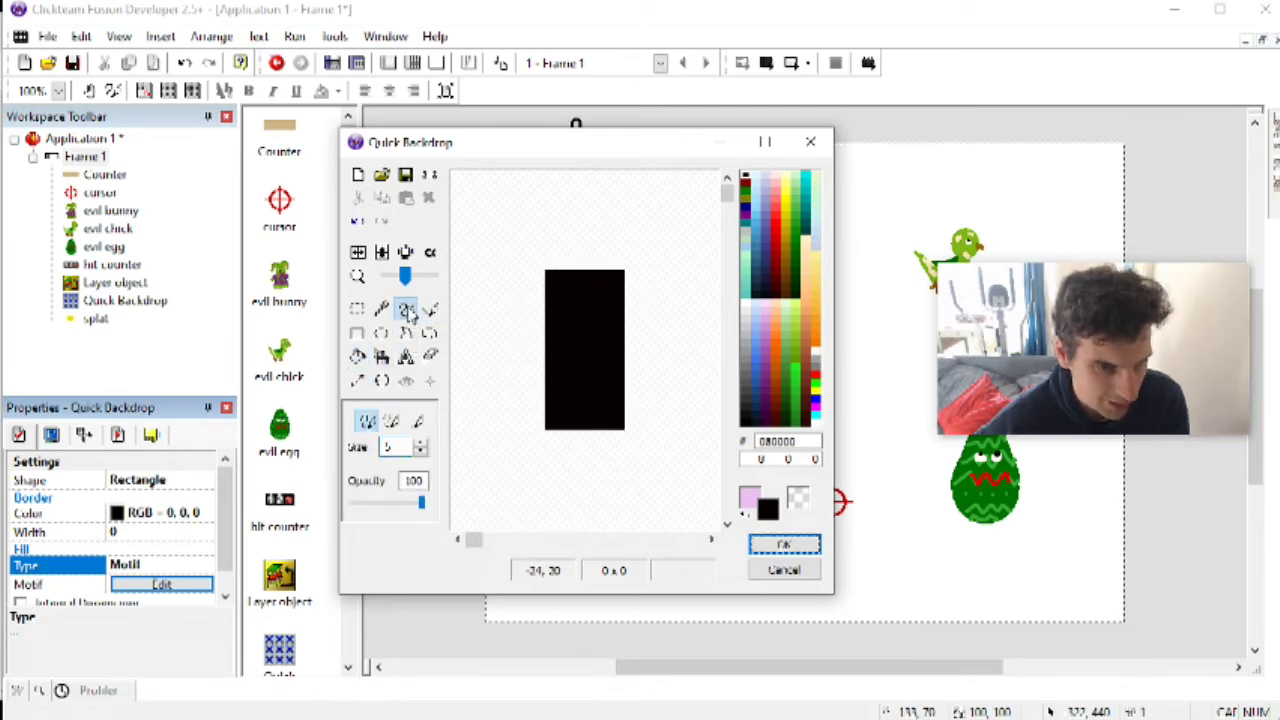
left_click(806, 501)
left_click(421, 441)
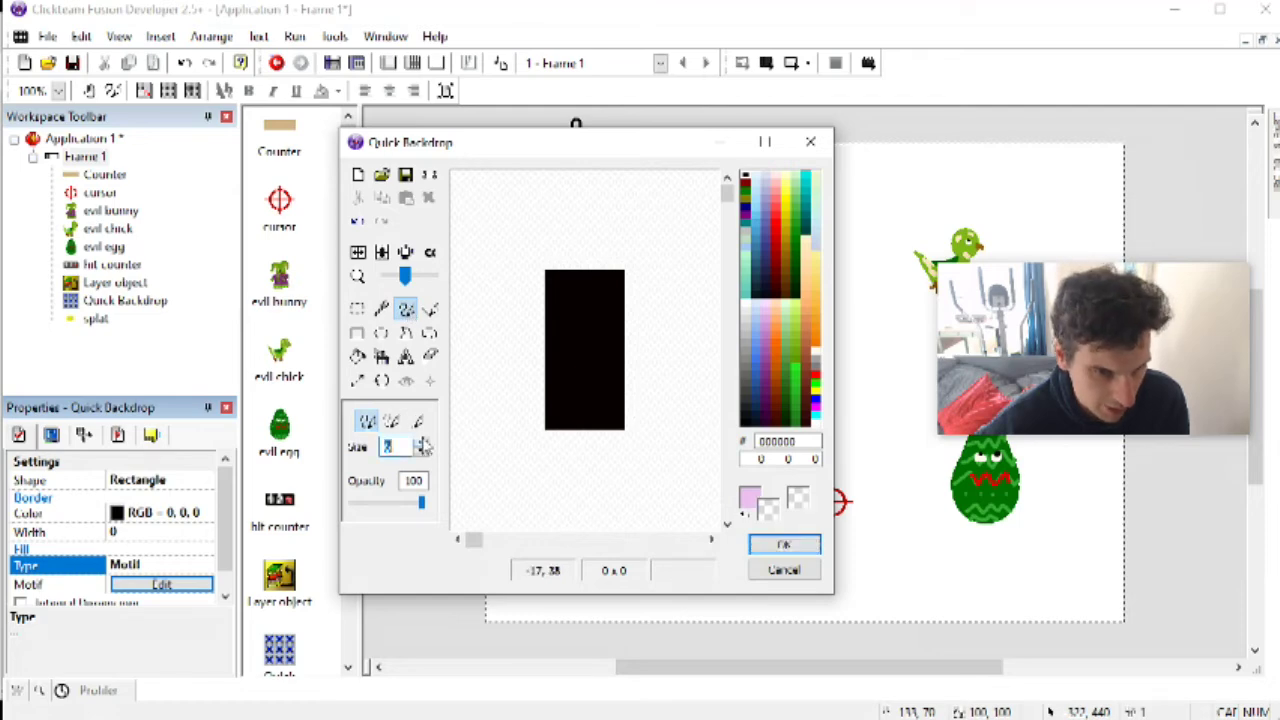
mouse_move(585, 395)
left_mouse_down()
mouse_move(567, 358)
mouse_move(573, 306)
mouse_move(588, 330)
left_mouse_up()
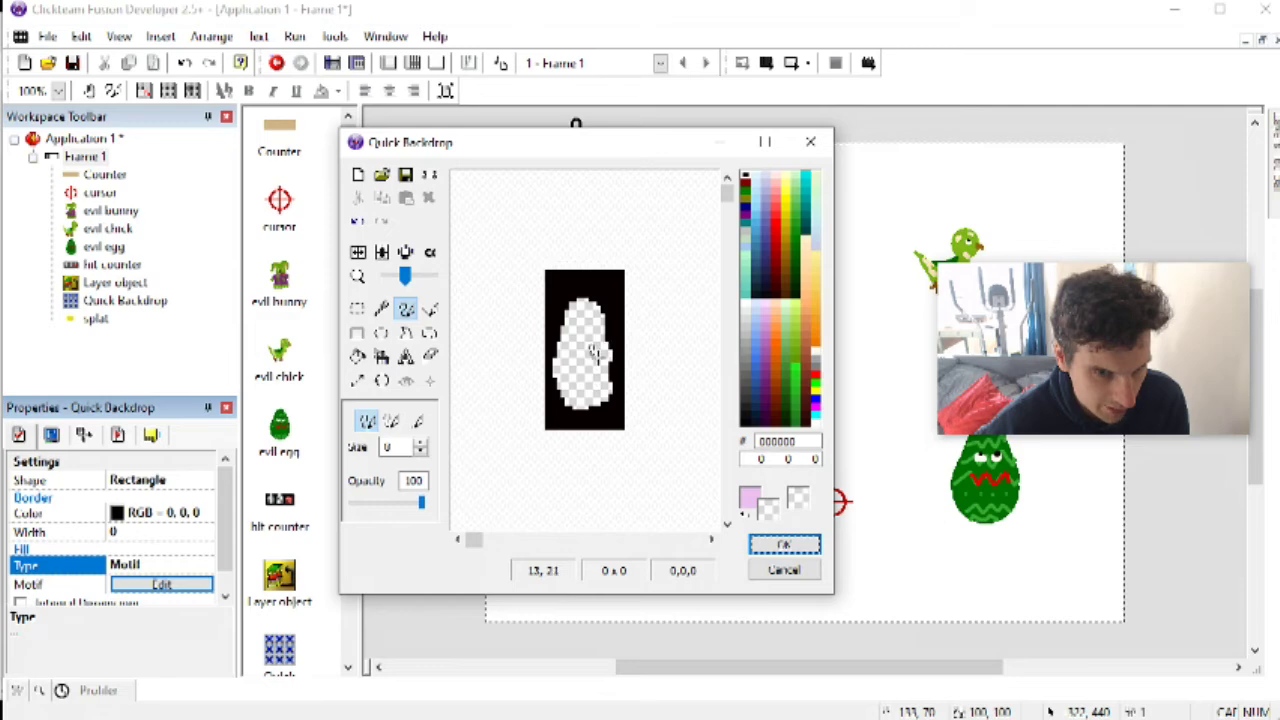
mouse_move(581, 301)
left_mouse_down()
mouse_move(599, 334)
mouse_move(594, 343)
mouse_move(588, 318)
mouse_move(567, 362)
mouse_move(578, 392)
mouse_move(596, 352)
left_mouse_up()
key("ctrl+z")
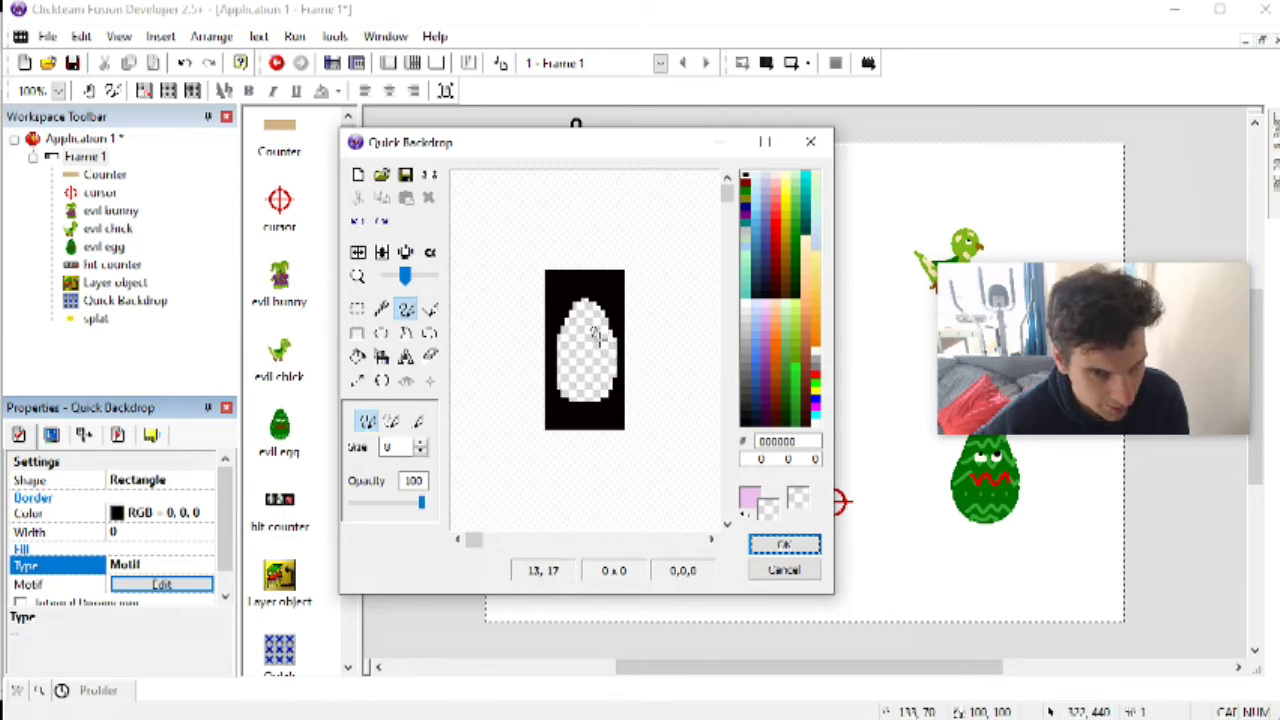
left_click(790, 541)
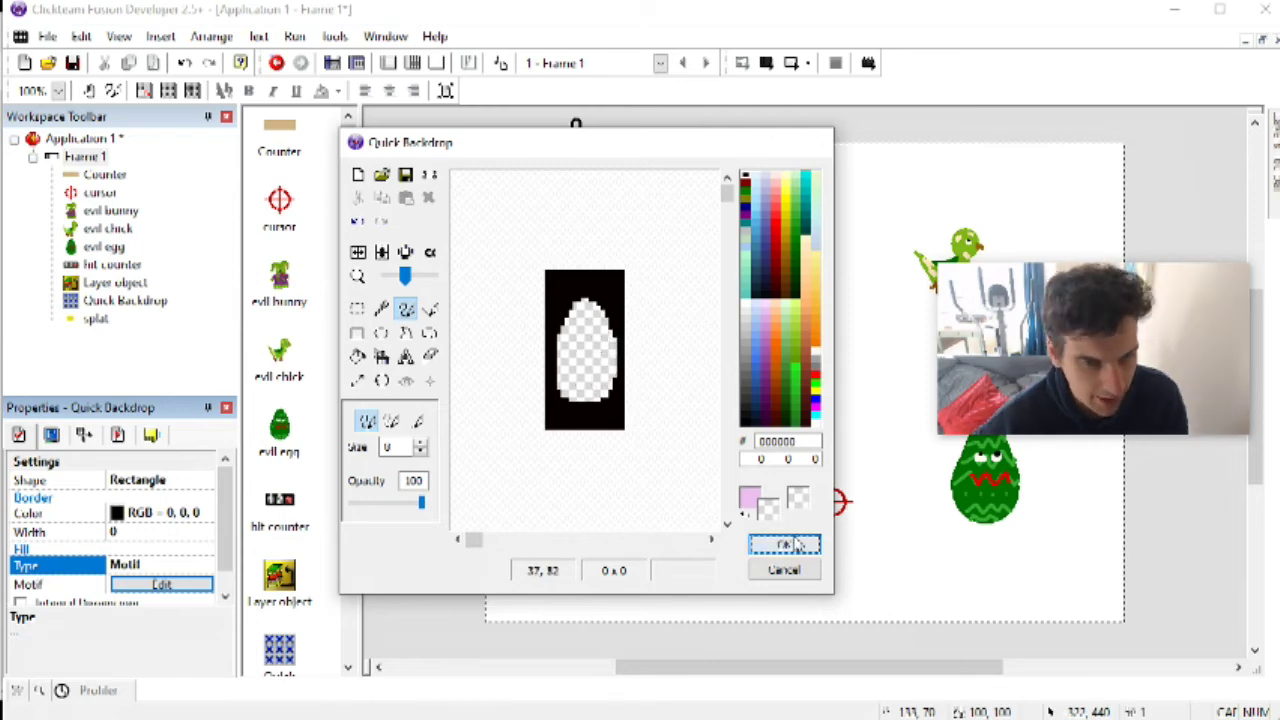
Step: Move the egg-patterned backdrop over the counter bar and widen it to about 122
left_click_drag(525, 185, 528, 177)
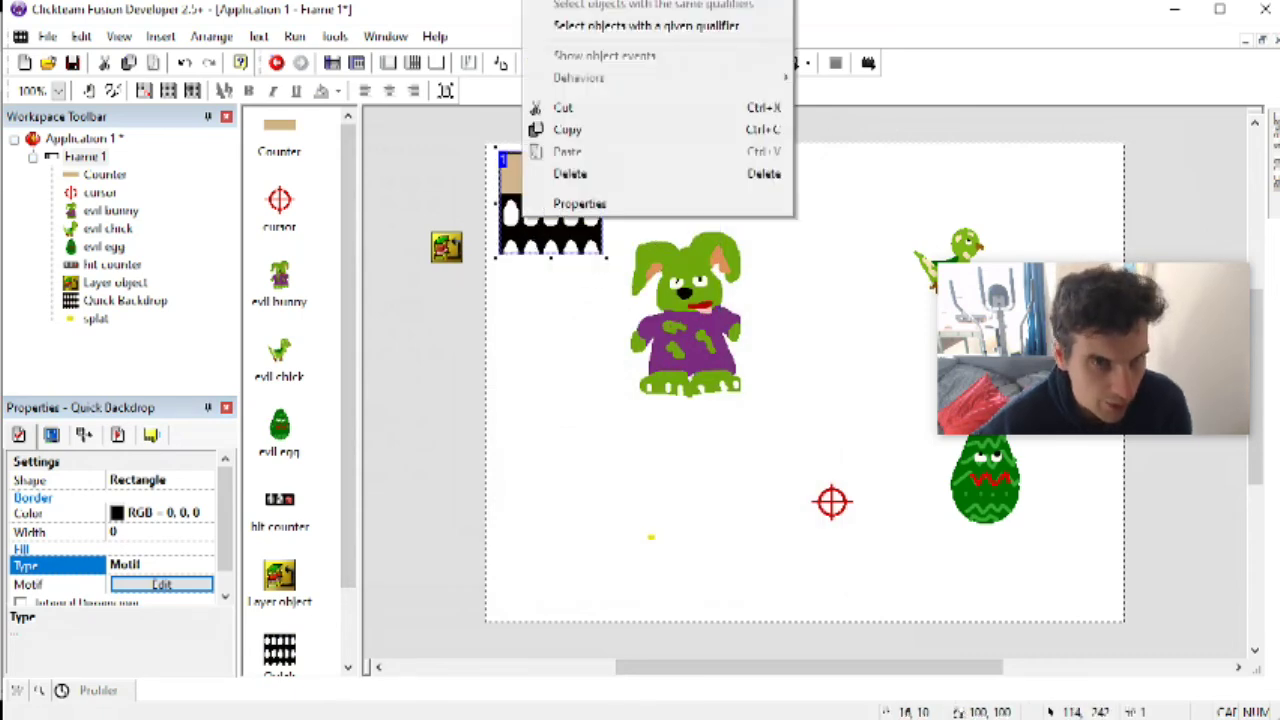
left_click(389, 206)
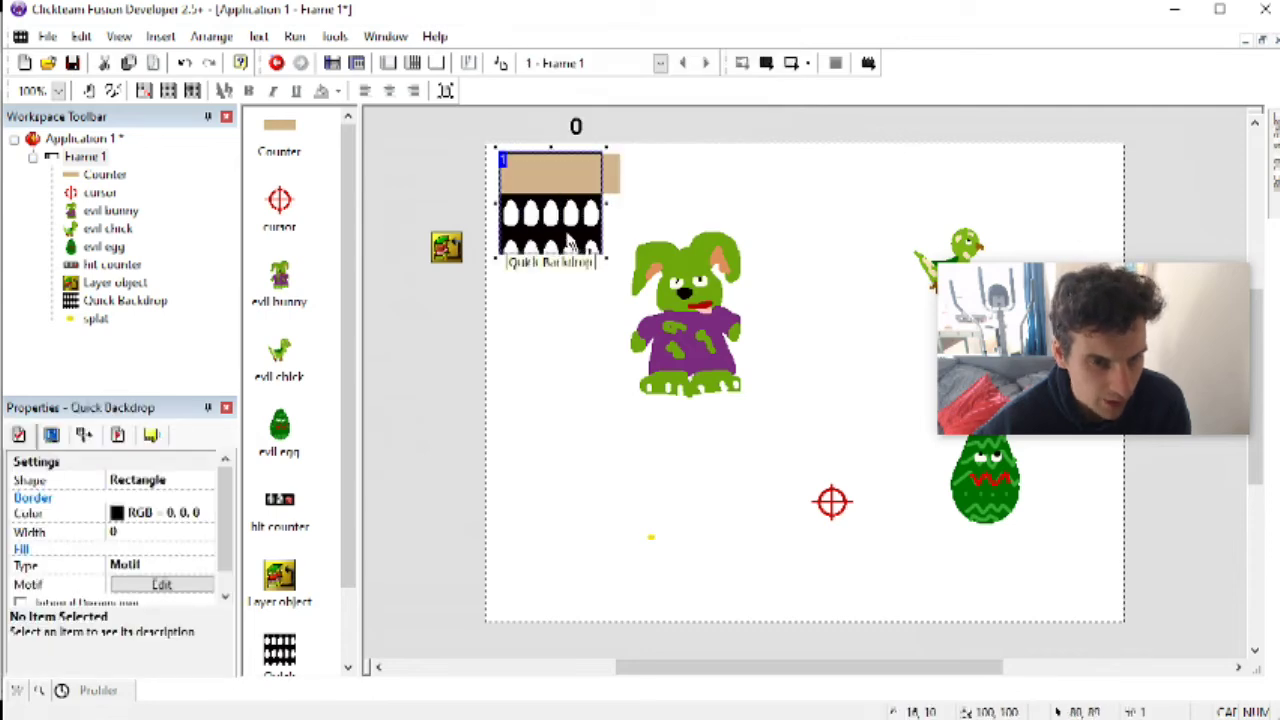
left_click_drag(605, 203, 633, 203)
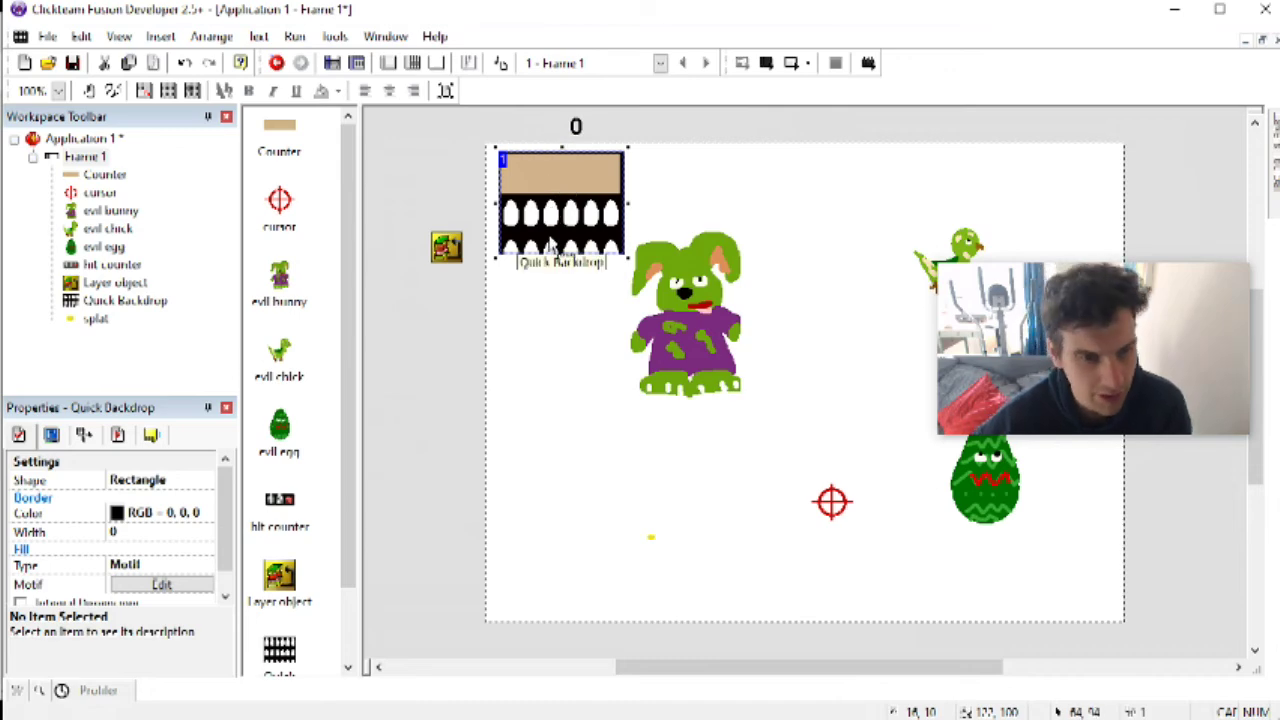
Step: Move the backdrop below the counter bar and place an Active object made from its egg motif at the frame's left edge
left_click_drag(558, 236, 550, 308)
right_click(550, 300)
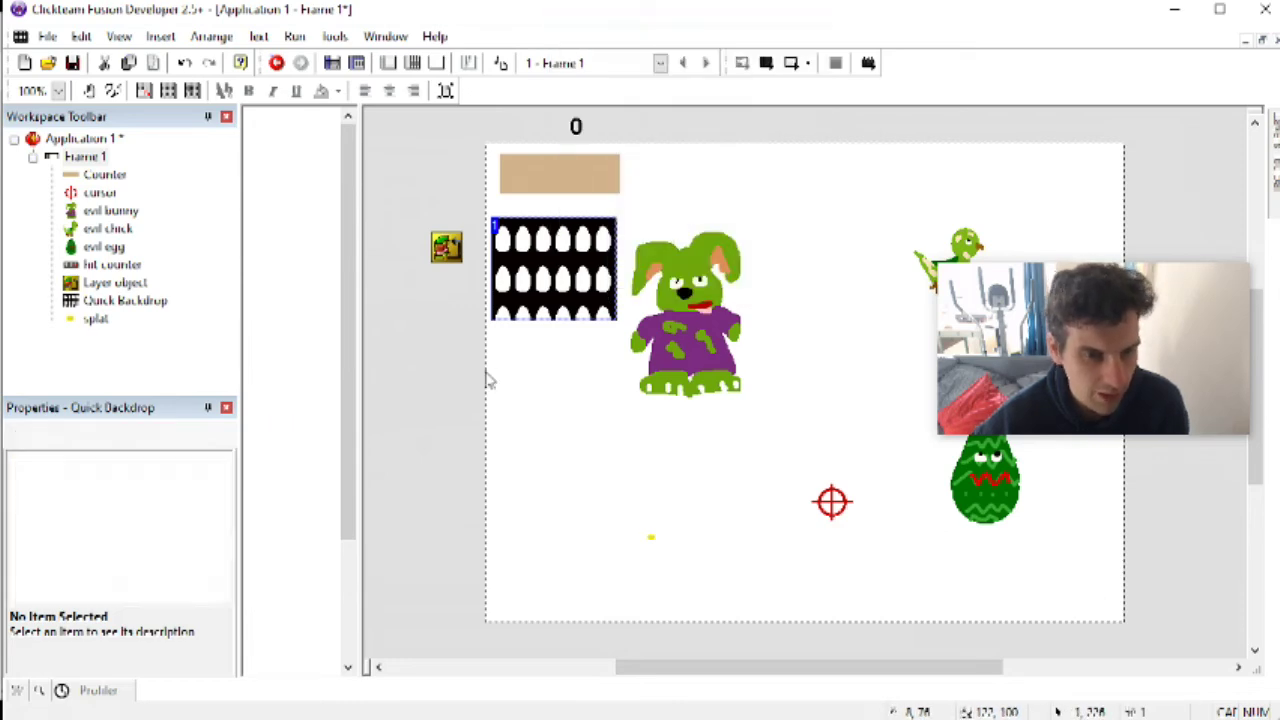
left_click(492, 380)
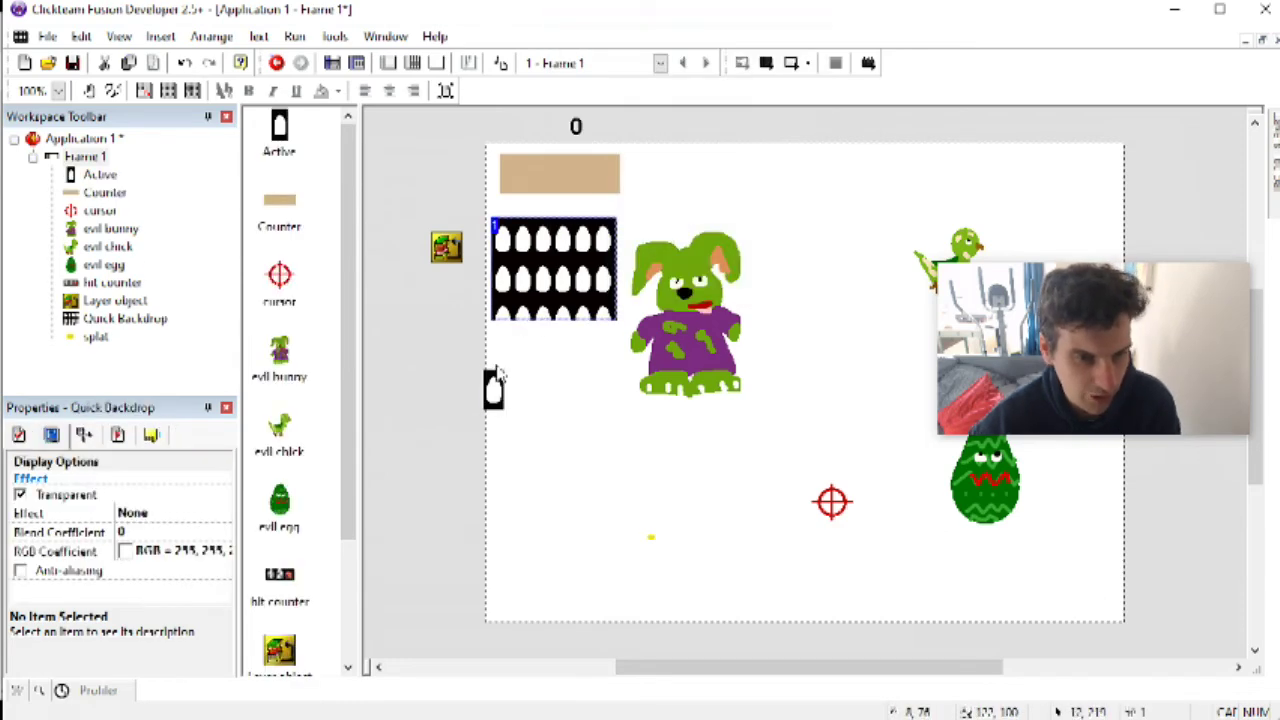
Step: Resize the Active object's canvas to 120 by 40 without stretching the egg image
double_click(493, 390)
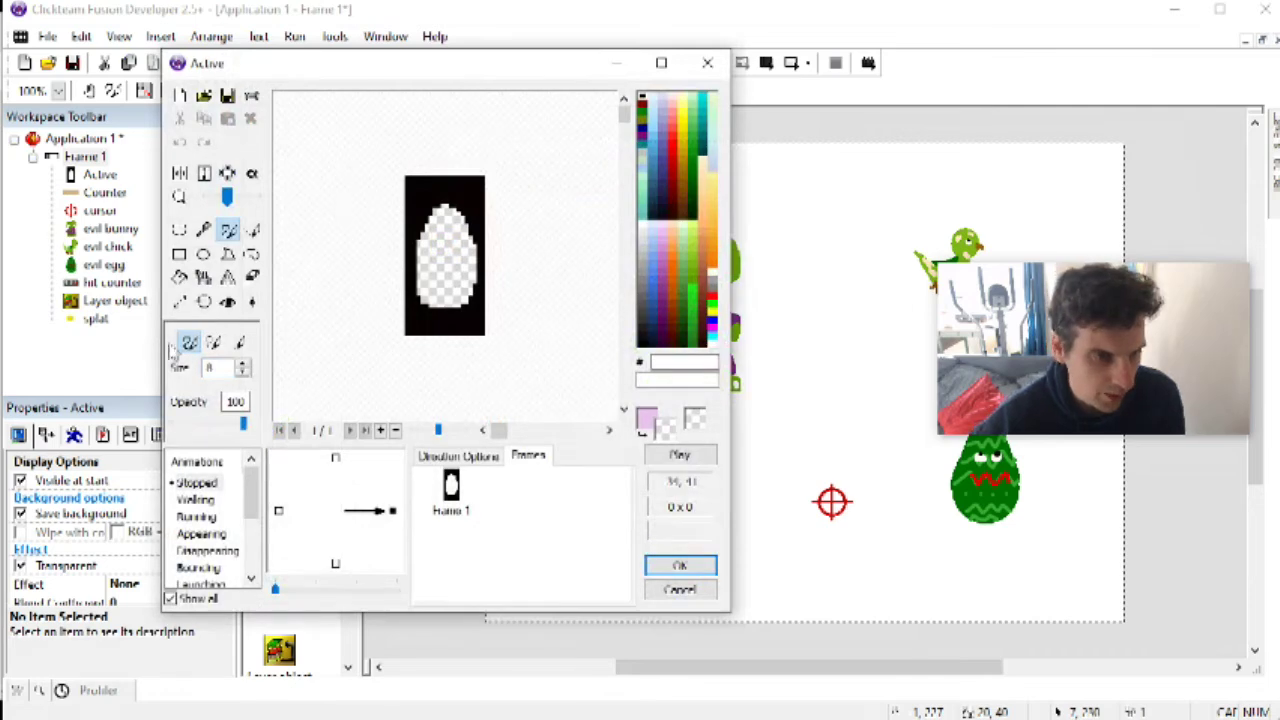
left_click(180, 301)
type("120")
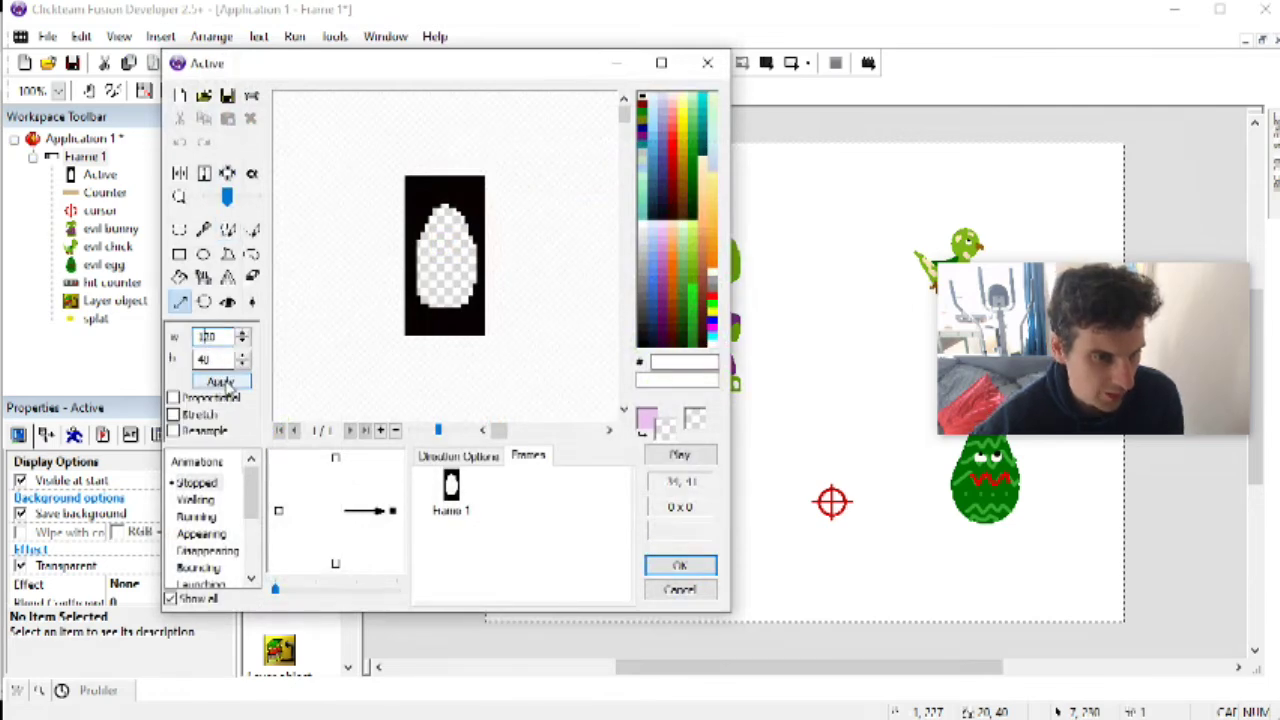
left_click(220, 381)
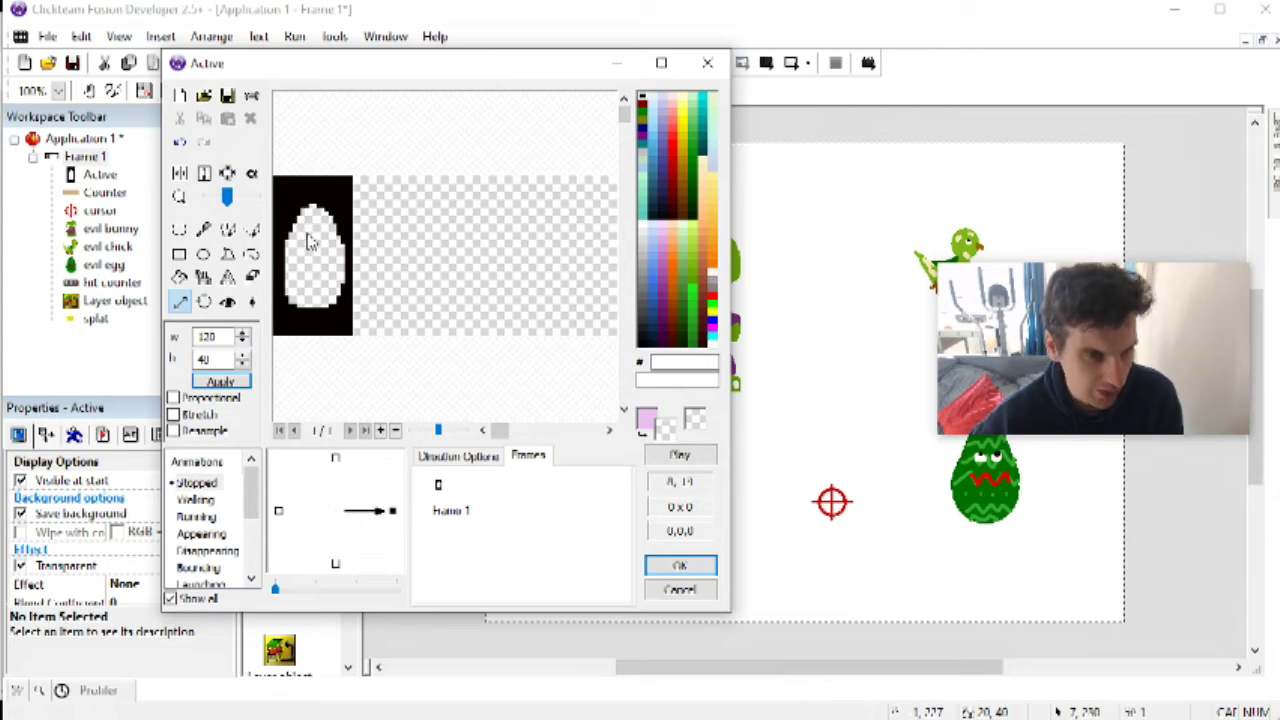
Step: Duplicate the black egg-cutout tile side by side across the Active object's empty canvas
left_click(180, 230)
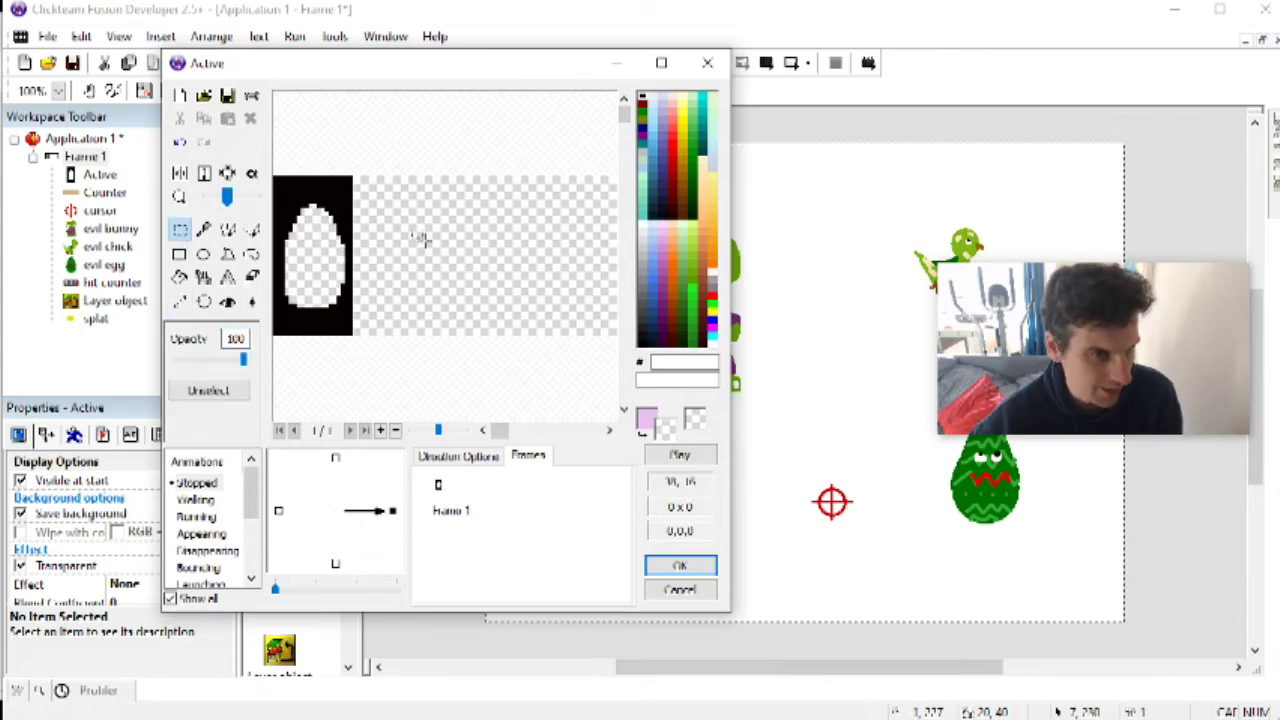
key("ctrl+a")
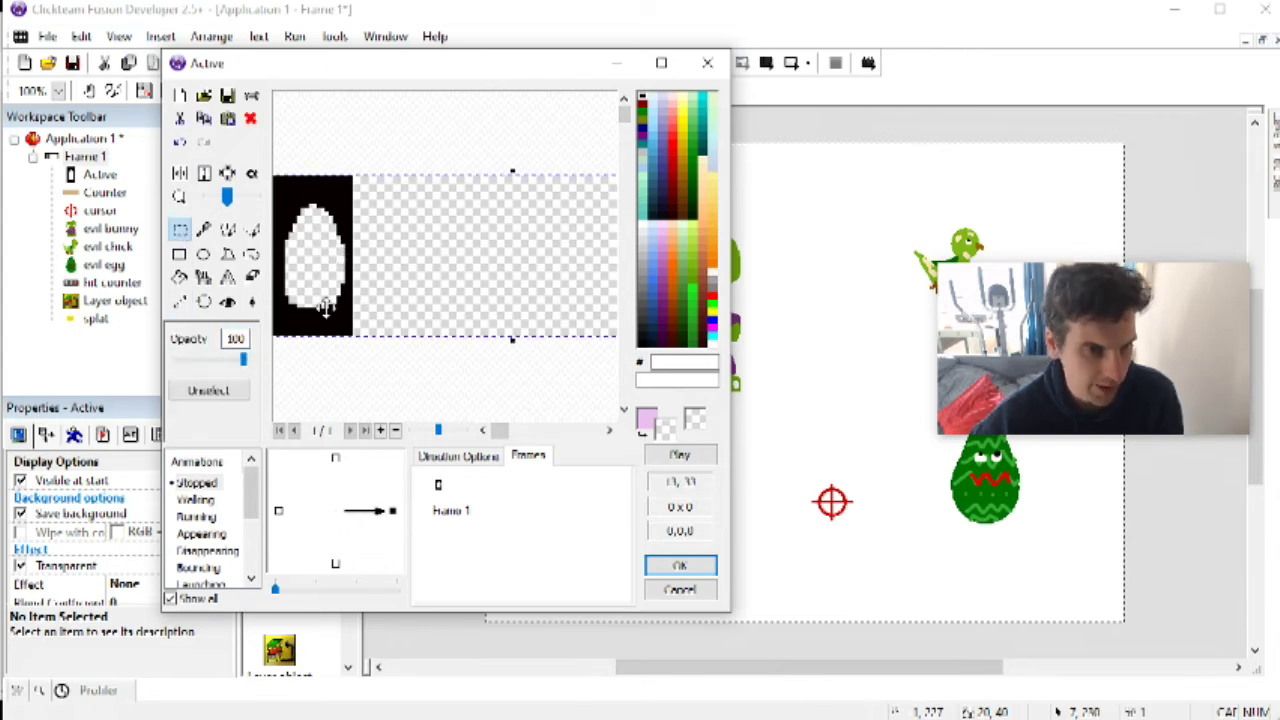
left_click_drag(325, 308, 396, 316)
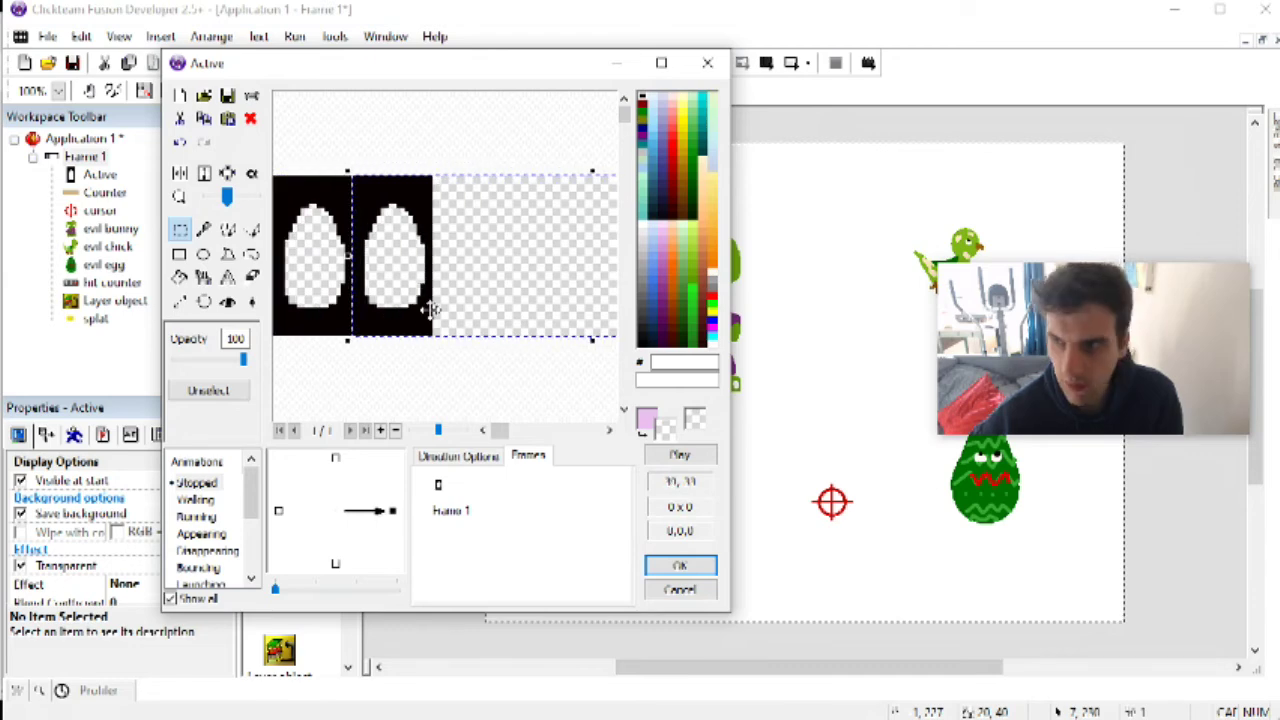
left_click_drag(484, 316, 577, 320)
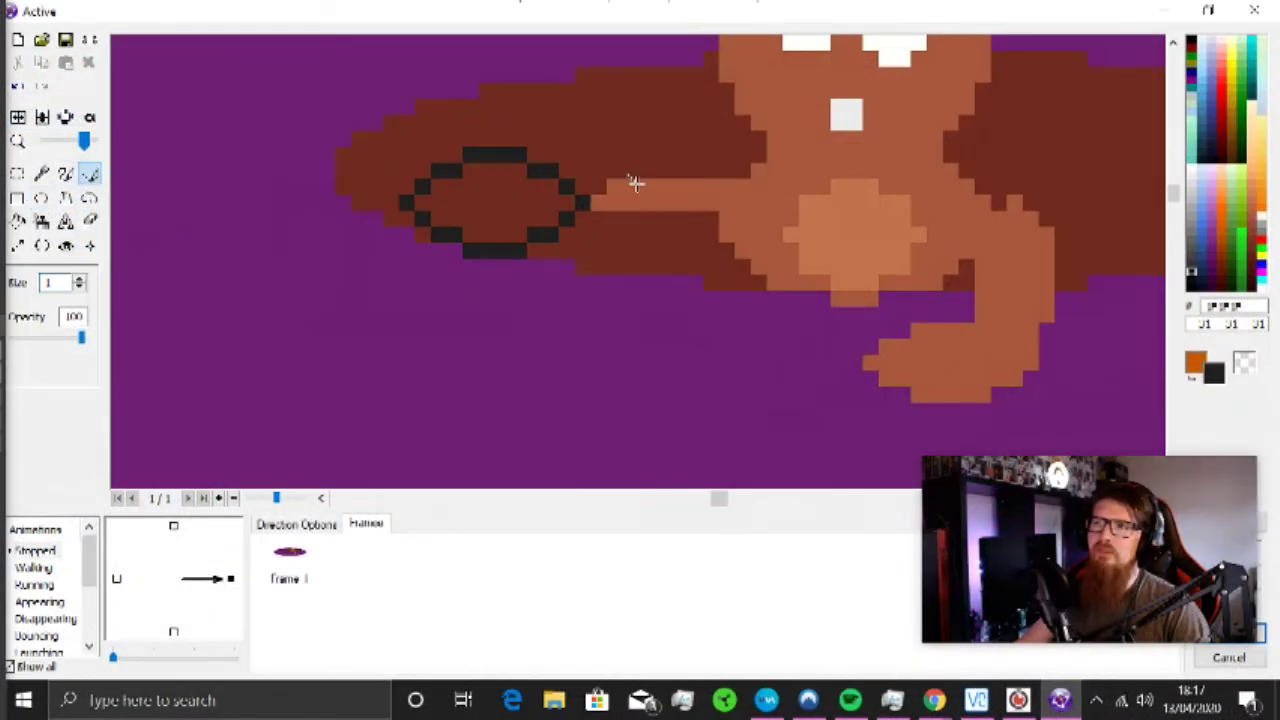
Step: Draw dark freehand lines with a size 1 brush inside the outlined oval at the end of the brown animal's arm
left_click(65, 174)
left_click_drag(480, 206, 405, 235)
scroll(434, 216, "down", 2)
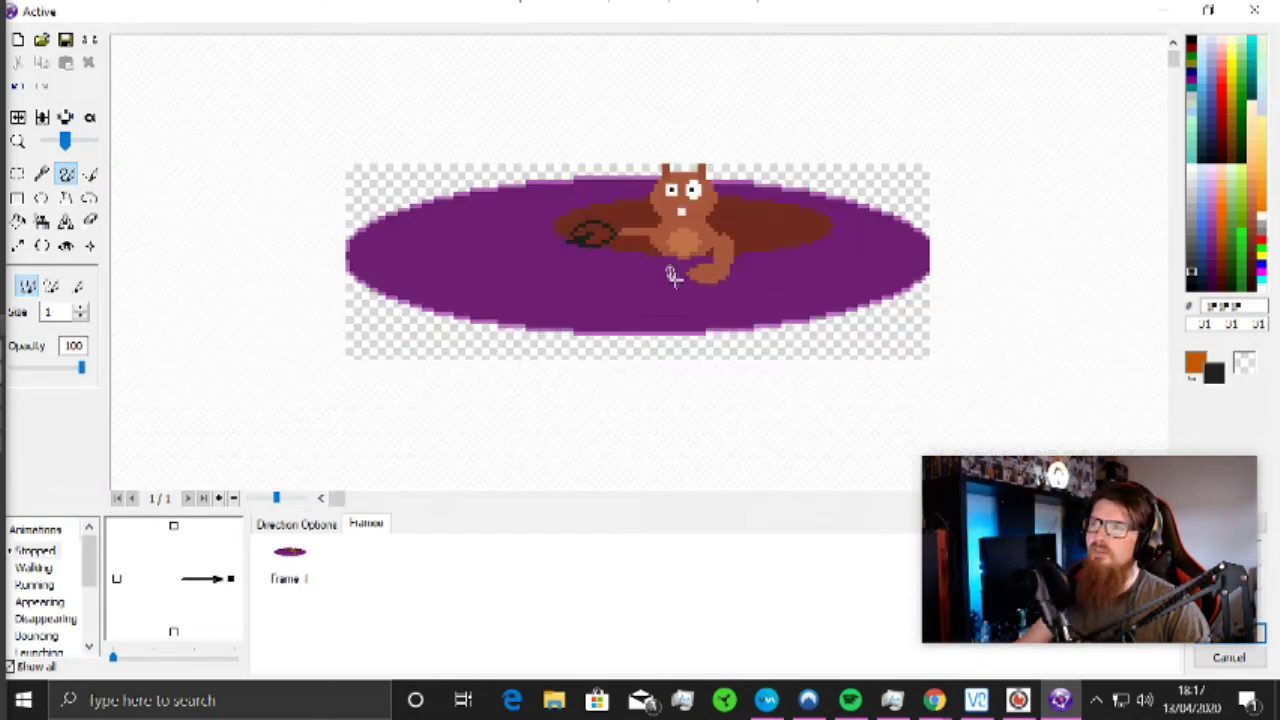
Step: Paint the brown animal's nose above its tooth in pink FF9797
right_click(1258, 240)
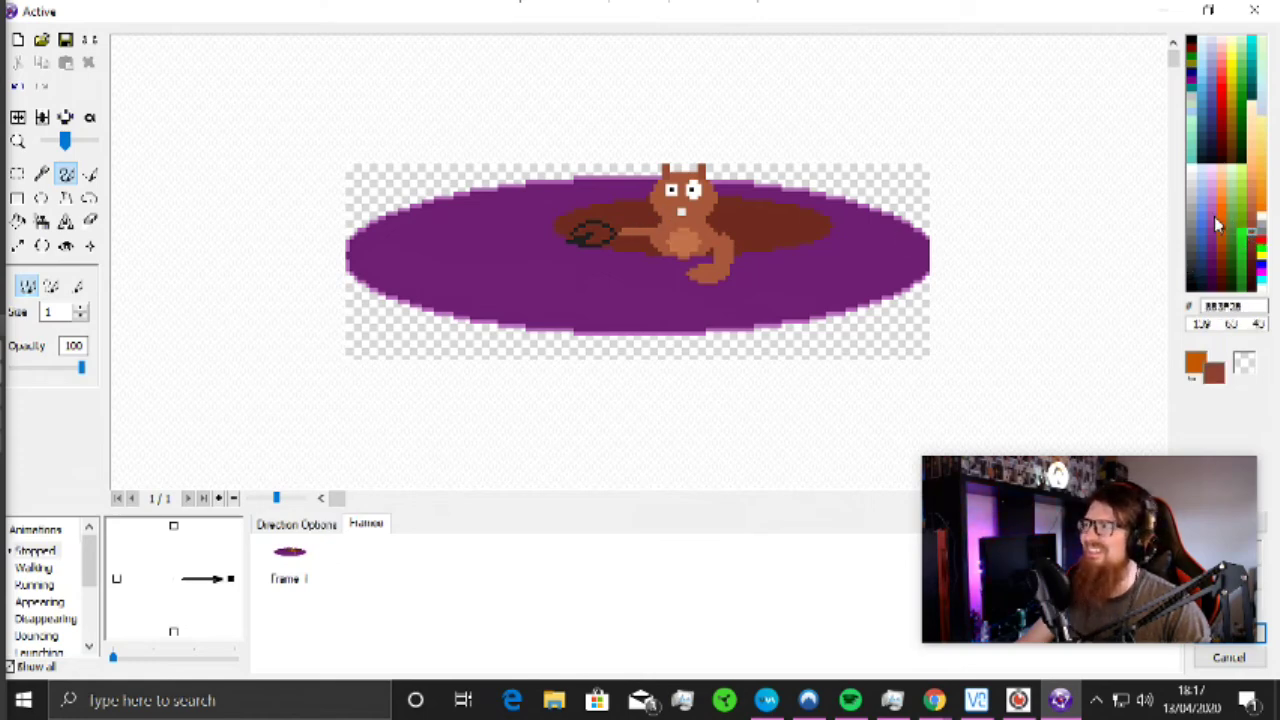
right_click(1220, 65)
scroll(686, 172, "up", 1)
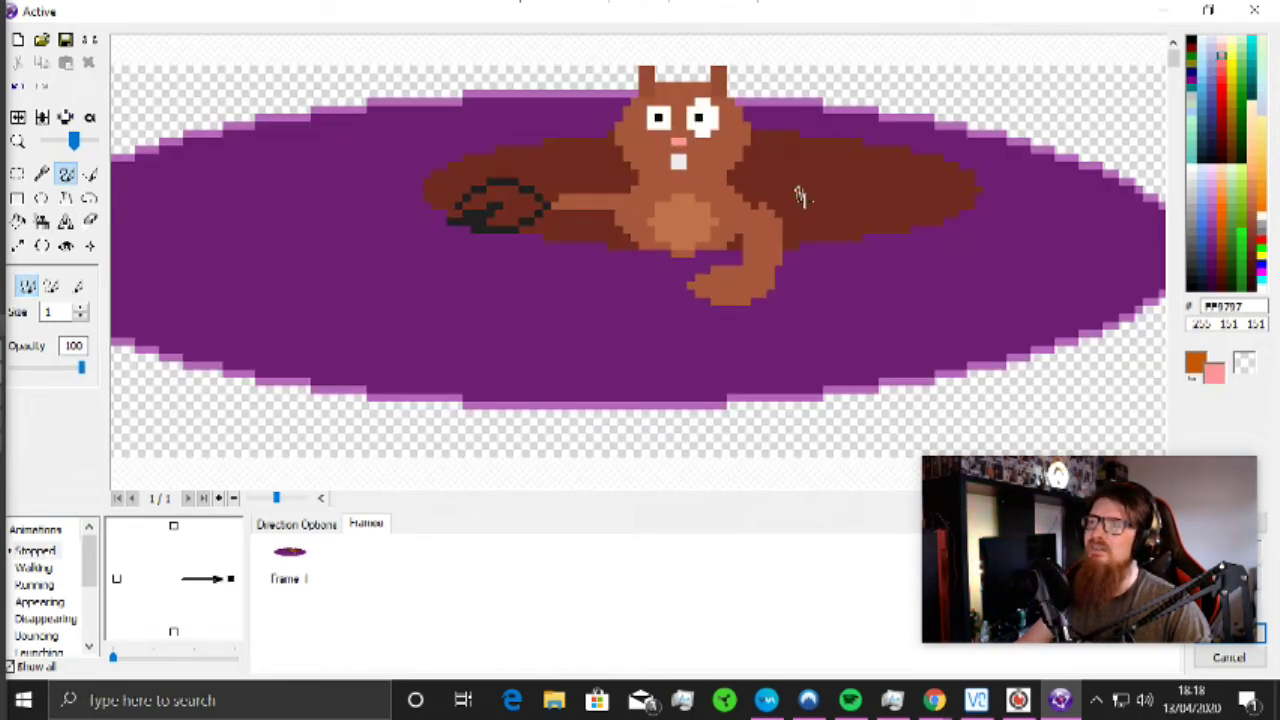
scroll(800, 196, "down", 1)
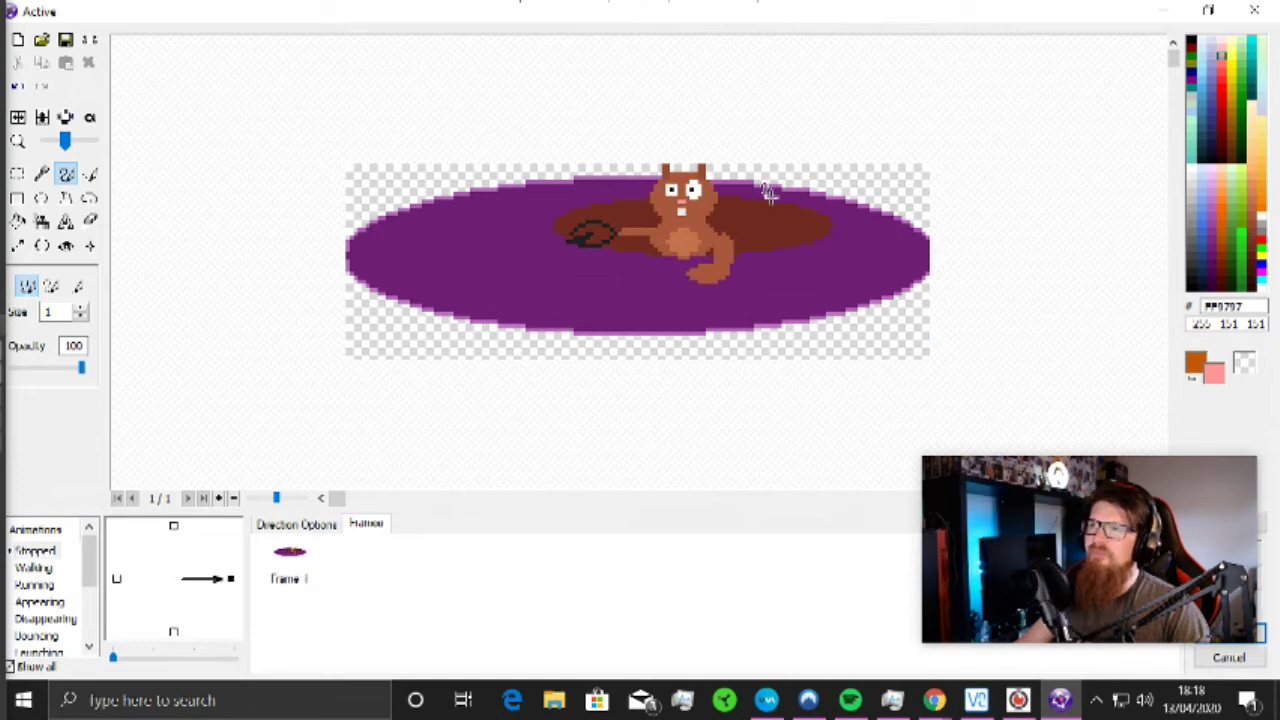
Step: Apply the picture edits and move the purple car with the brown animal into the middle of the frame
scroll(1176, 432, "down", 2)
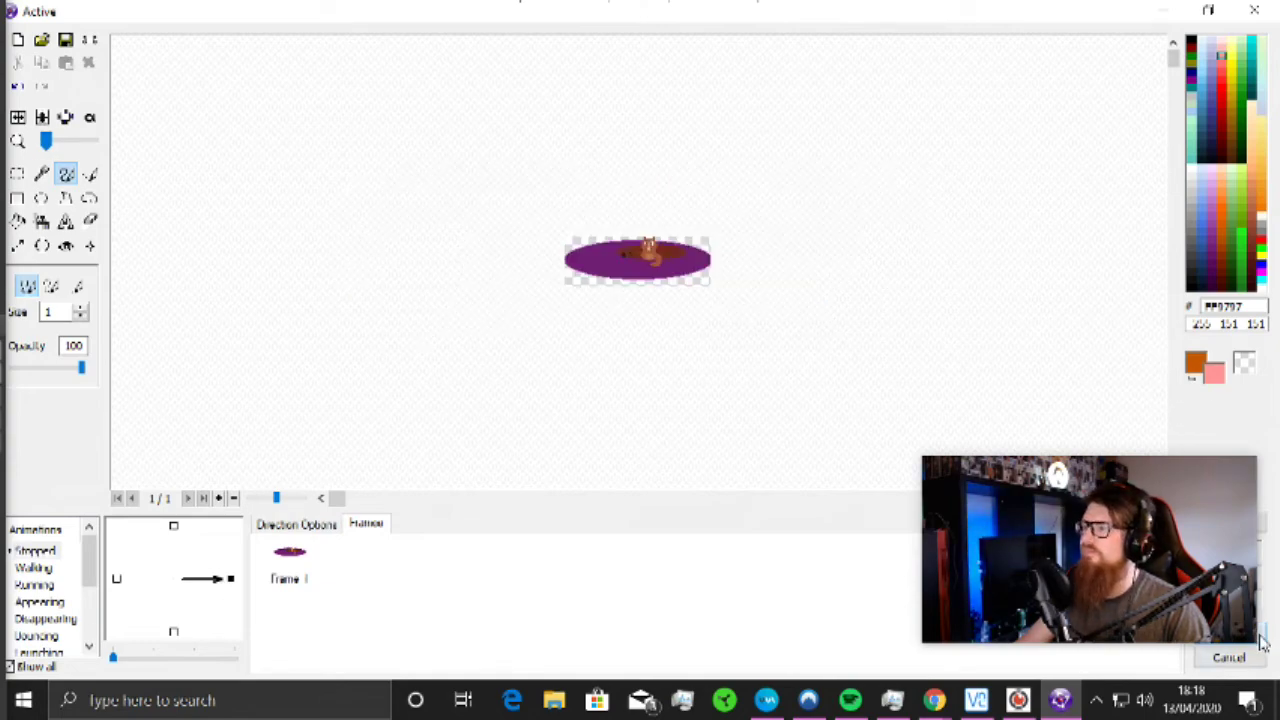
left_click(1262, 645)
left_click_drag(432, 209, 706, 470)
Step: Insert a new Active object in the empty area beside the frame
right_click(361, 433)
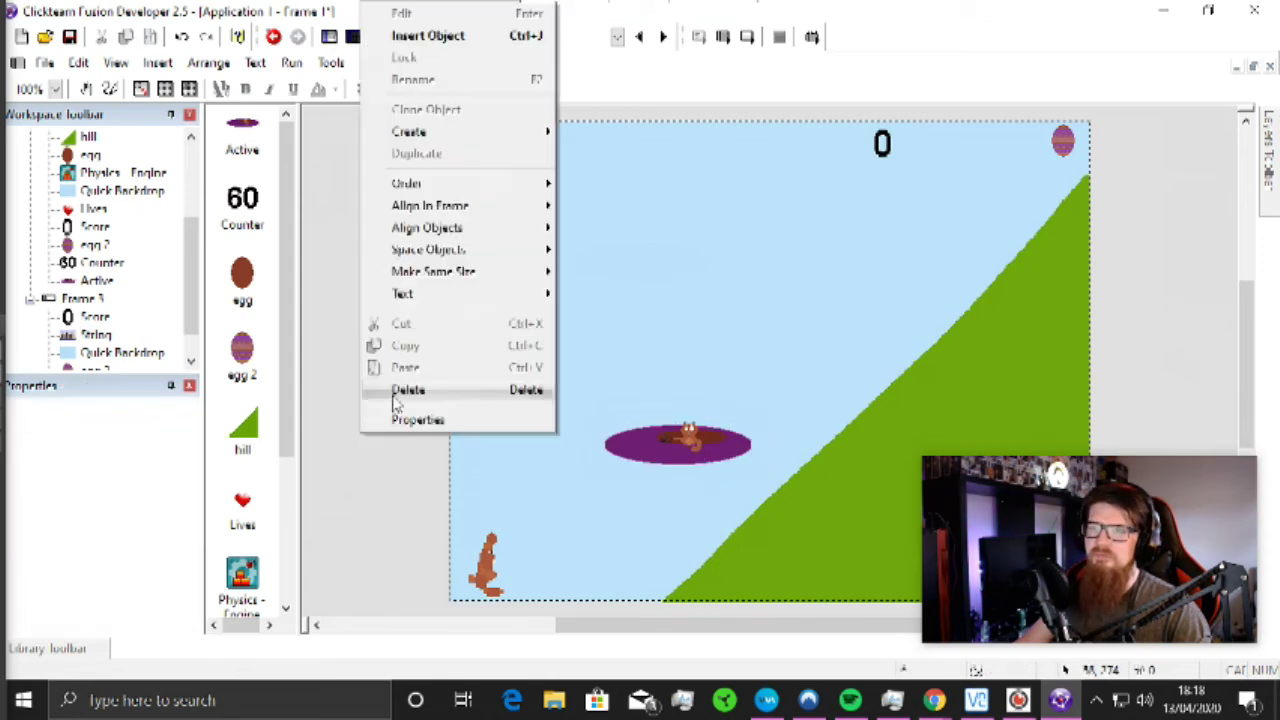
left_click(429, 36)
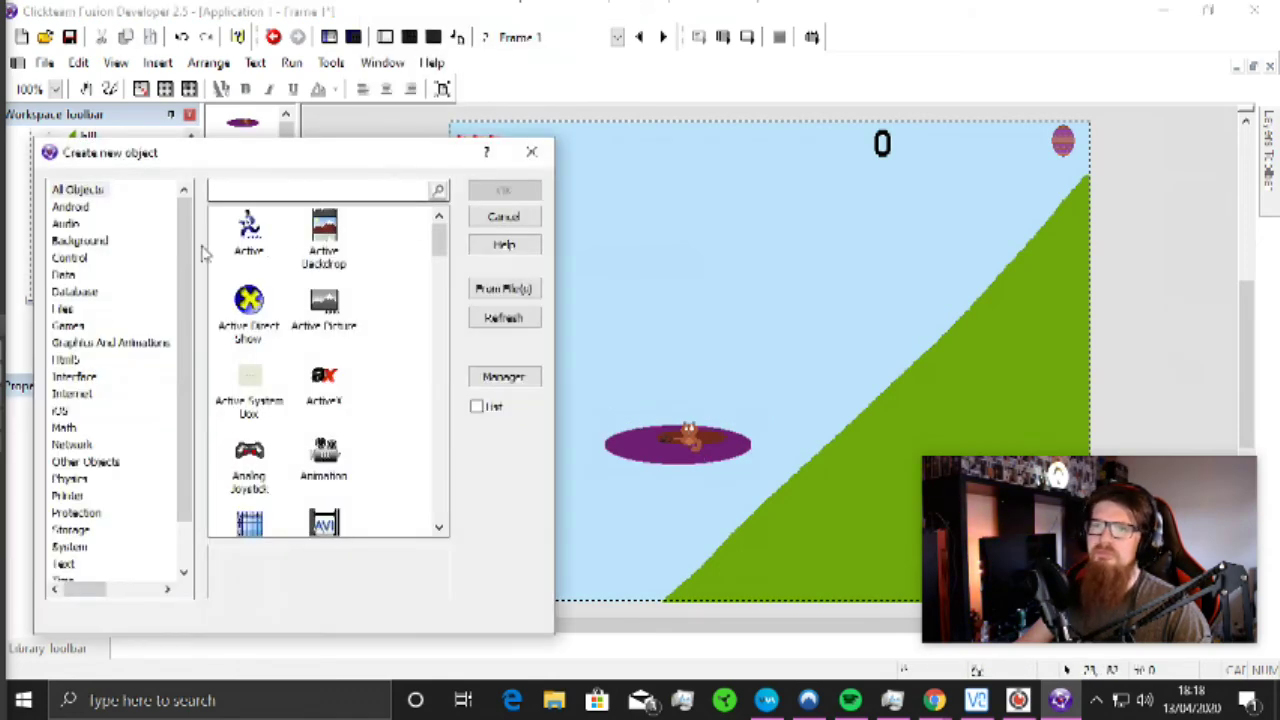
left_click(250, 230)
left_click(504, 190)
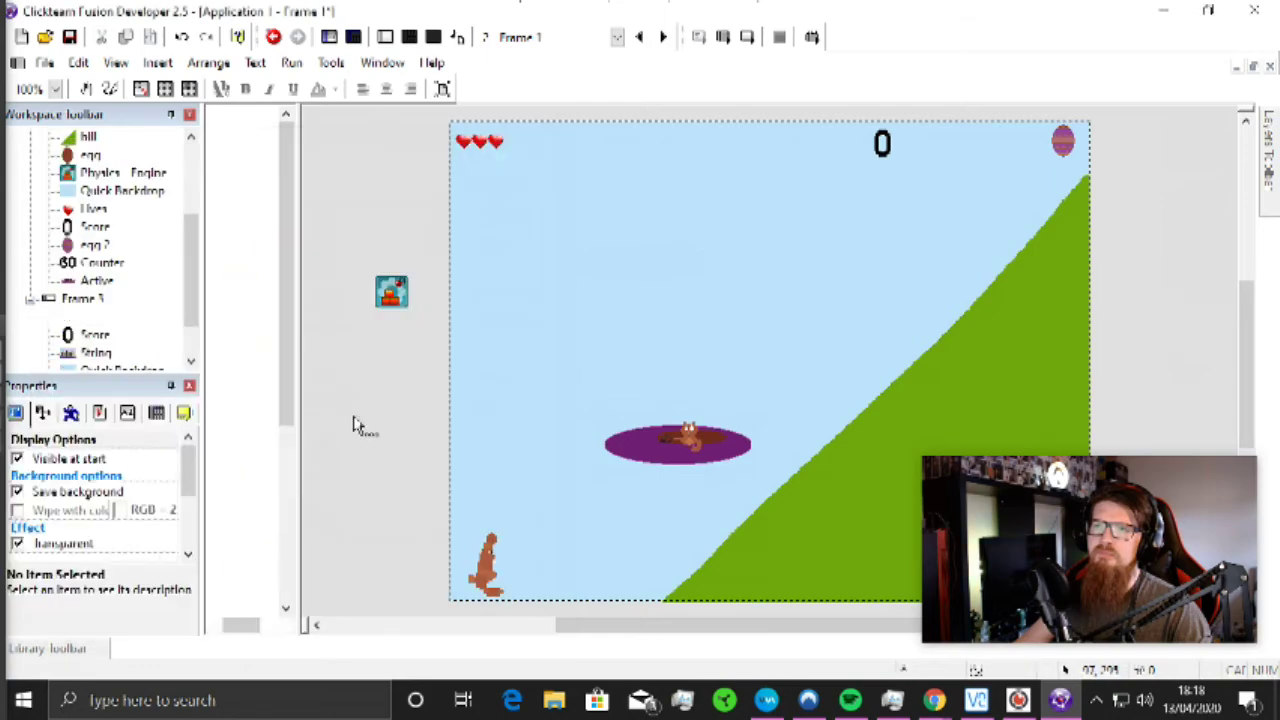
left_click(352, 425)
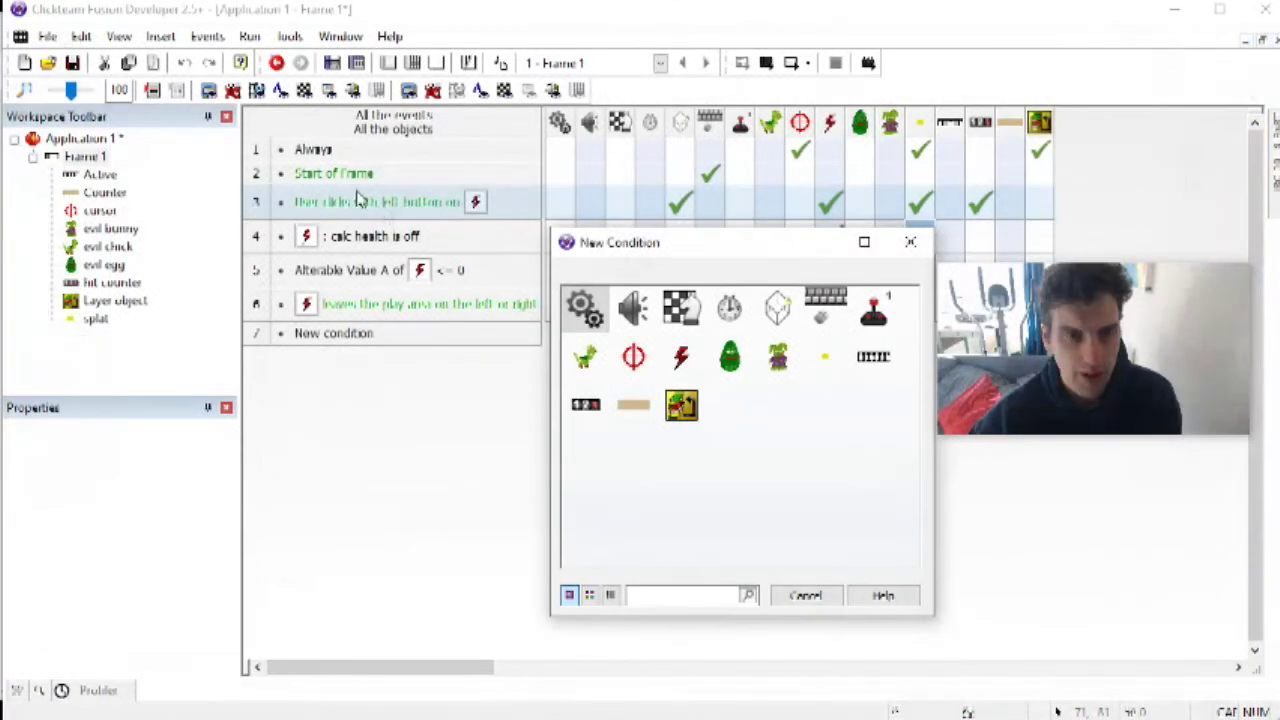
Step: Add the condition Counter greater than 0 to event 3, which handles left clicks on the lightning-bolt group
left_click(628, 410)
left_click(740, 568)
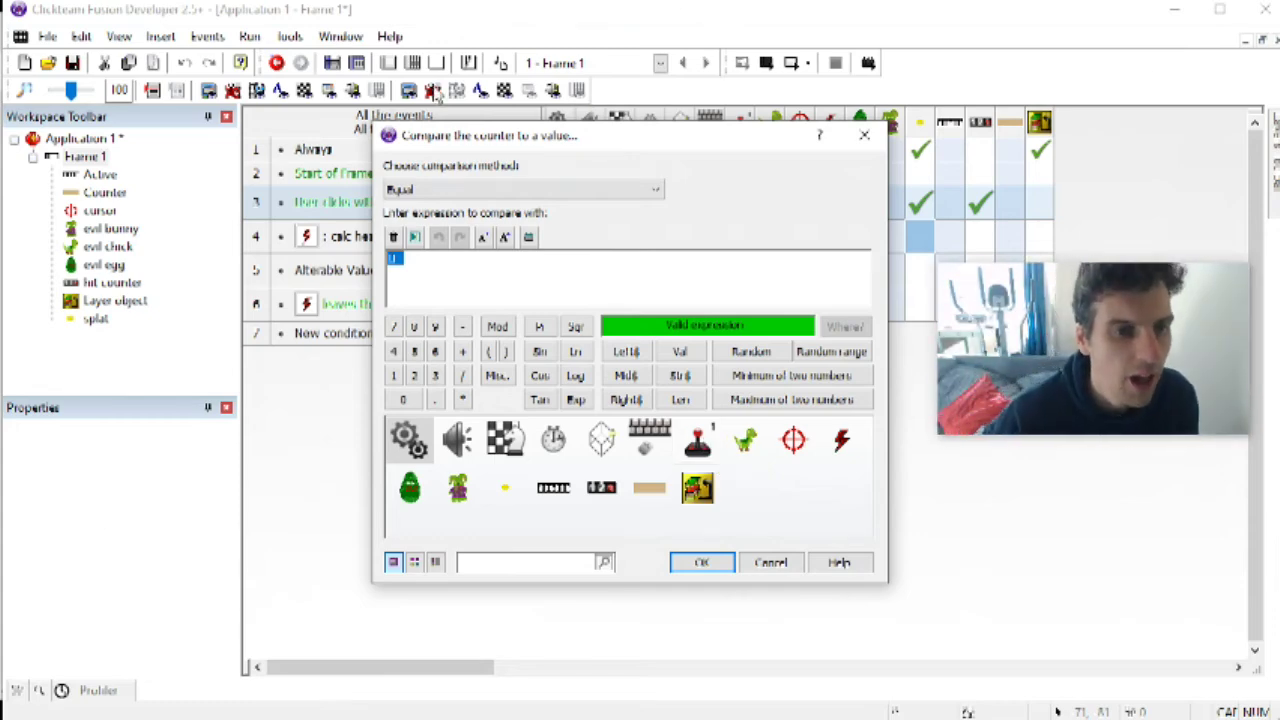
left_click(533, 190)
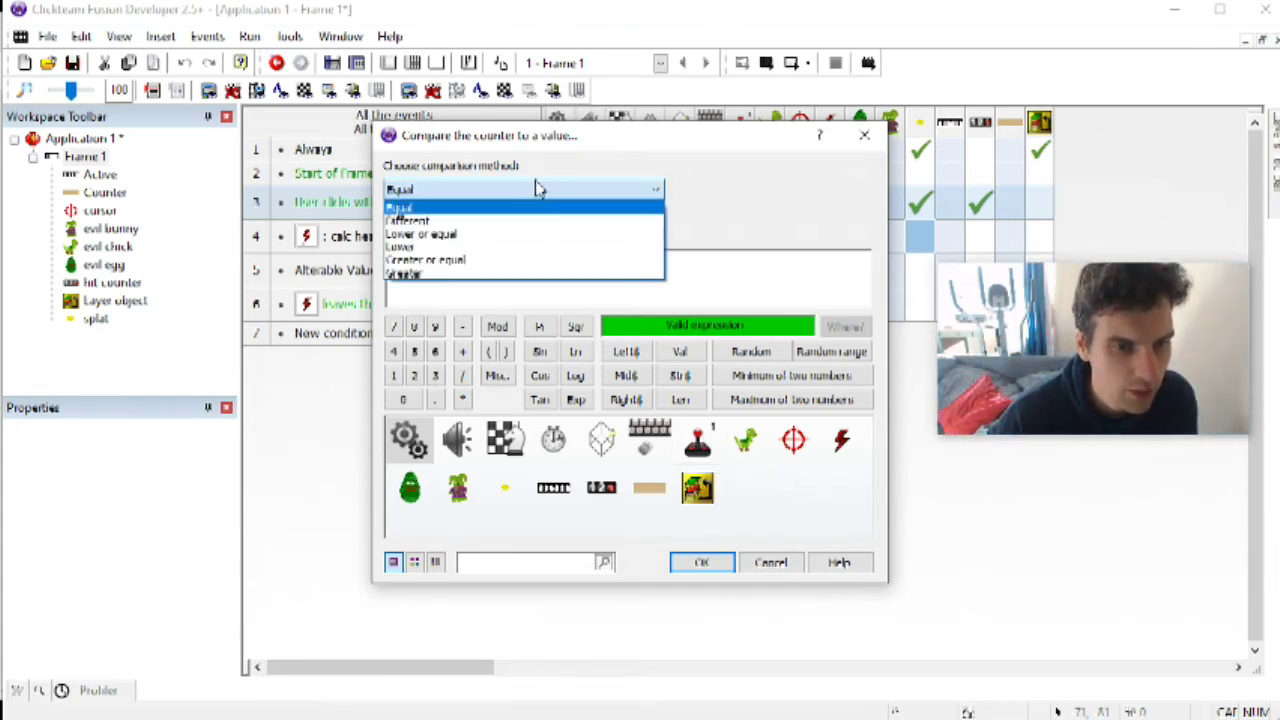
left_click(505, 274)
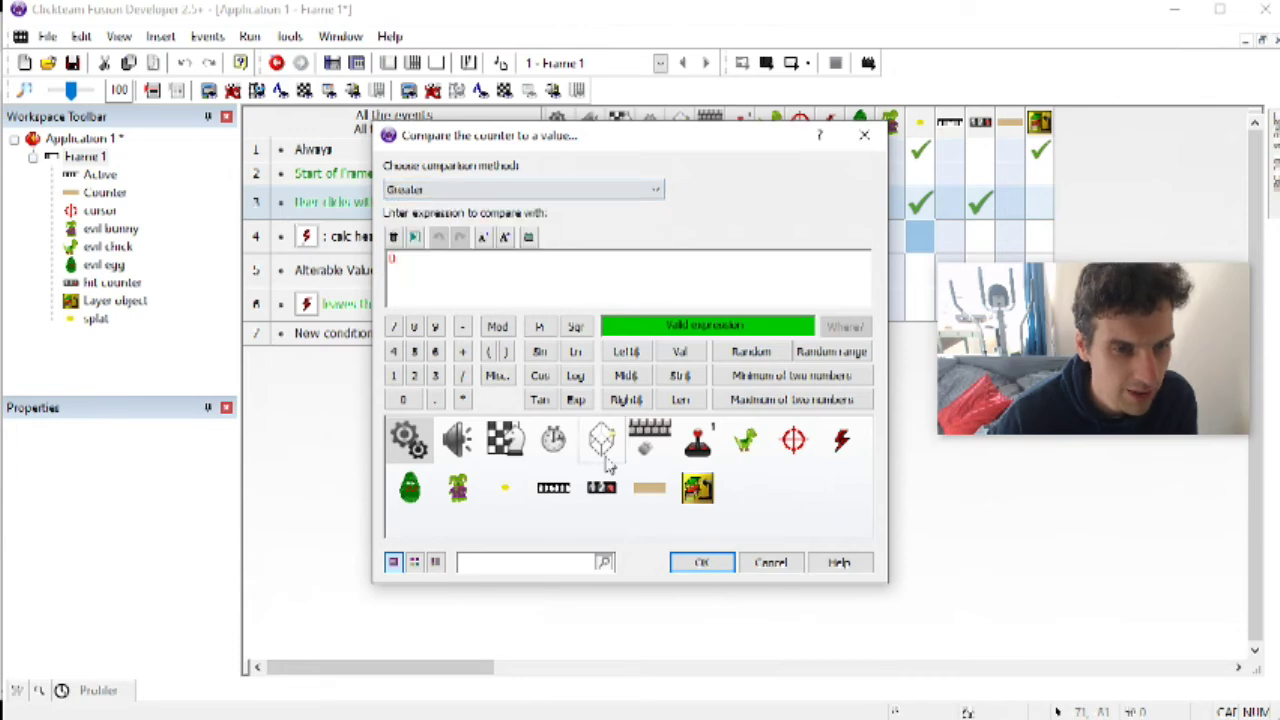
left_click(697, 563)
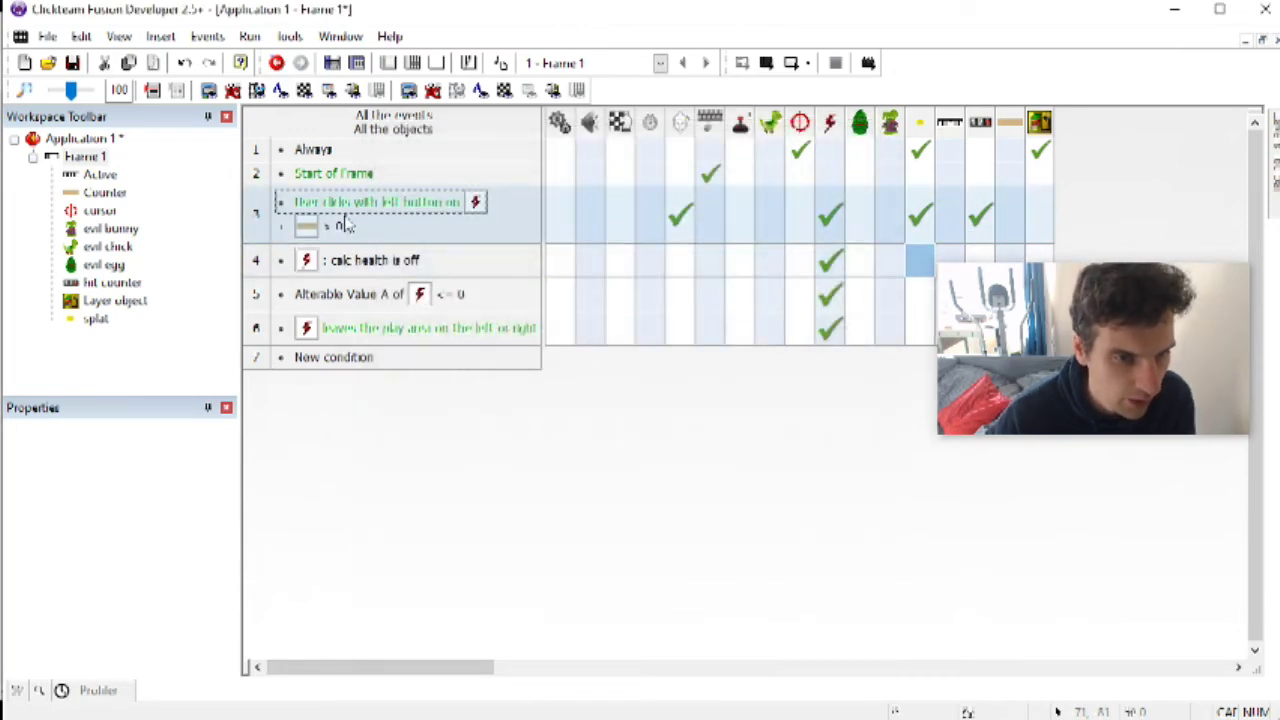
Step: Create an event for any left mouse click and copy the Counter > 0 condition into it
left_click(355, 358)
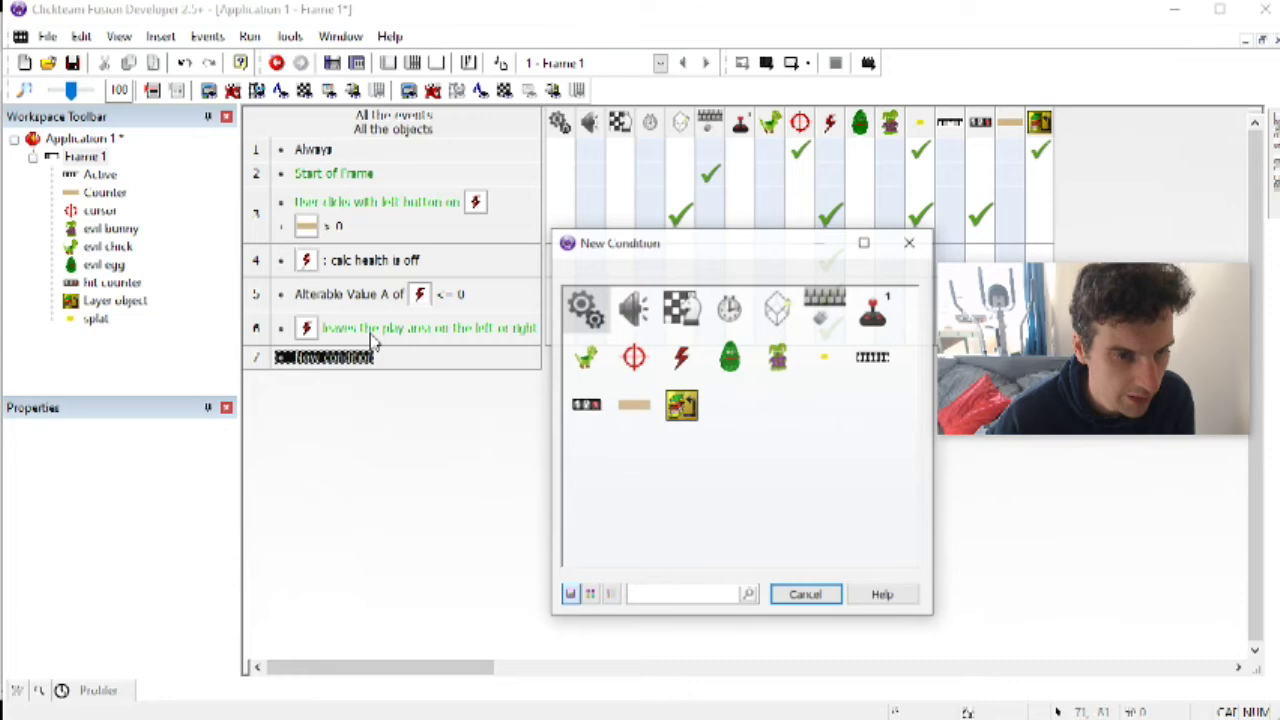
right_click(824, 318)
mouse_move(886, 354)
left_click(1095, 408)
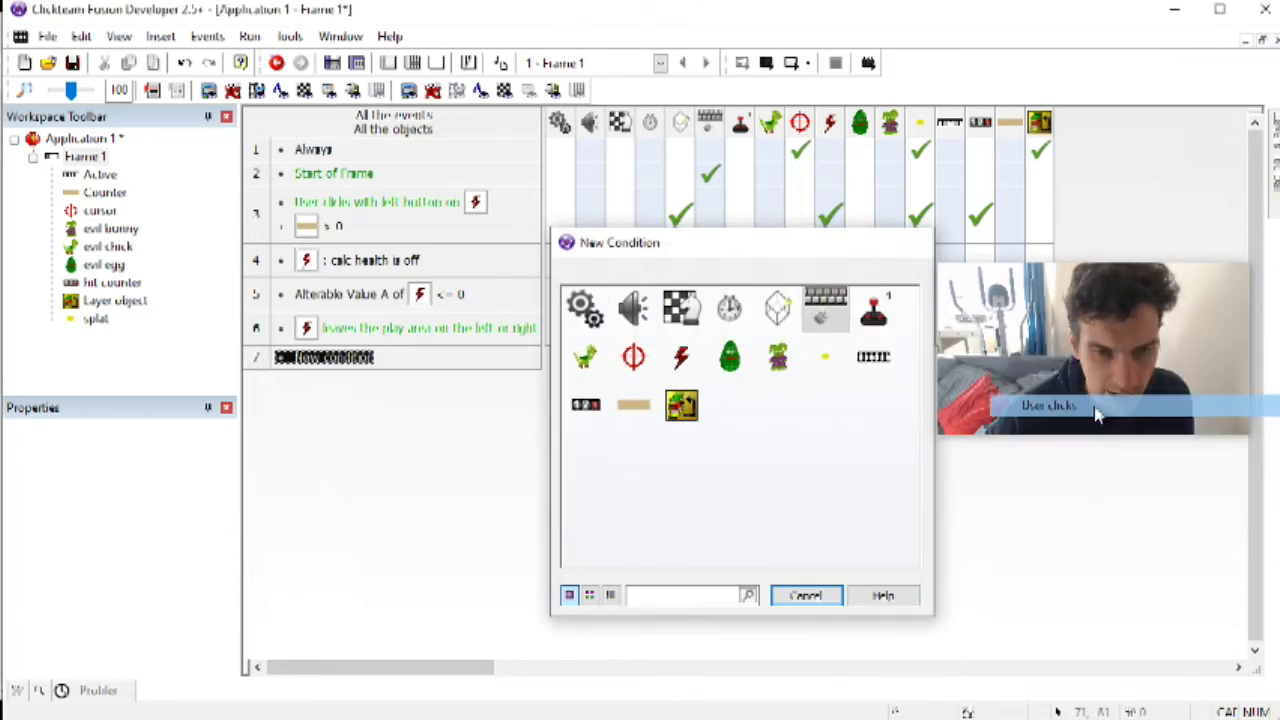
left_click(147, 287)
left_click_drag(324, 222, 300, 368)
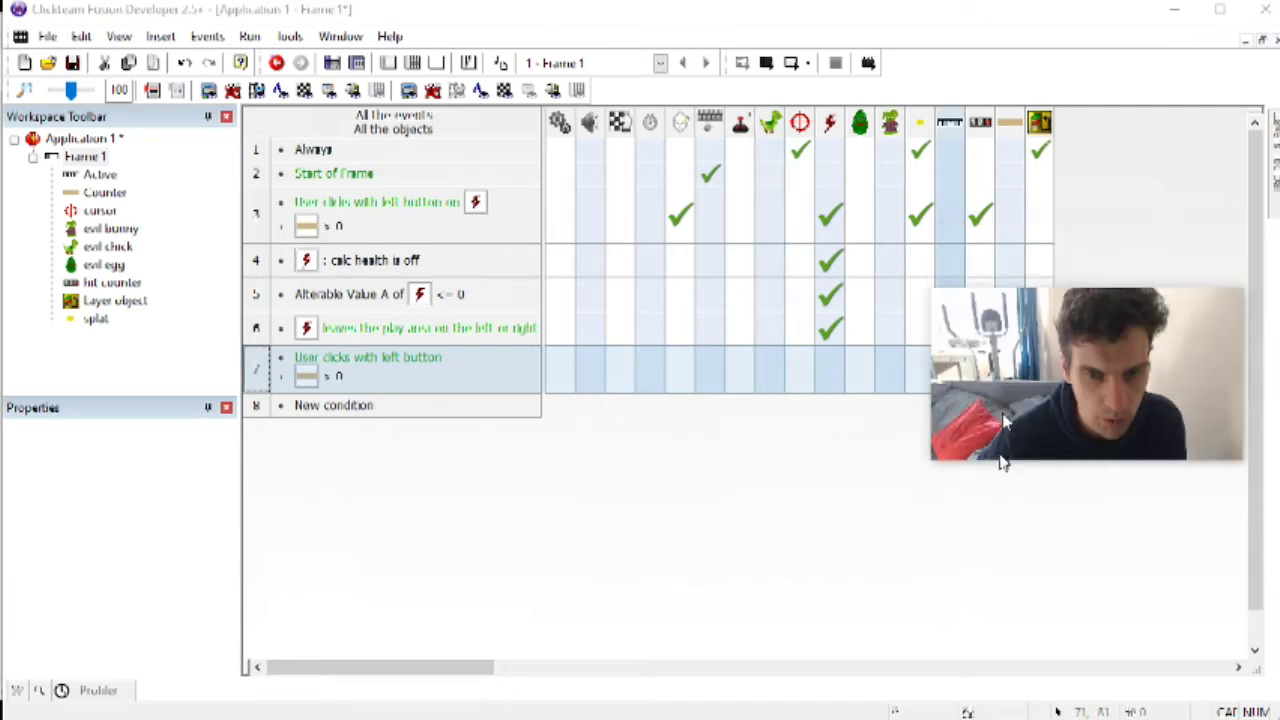
Step: Add a Subtract from Counter action to the general left-click event
left_click(1012, 371)
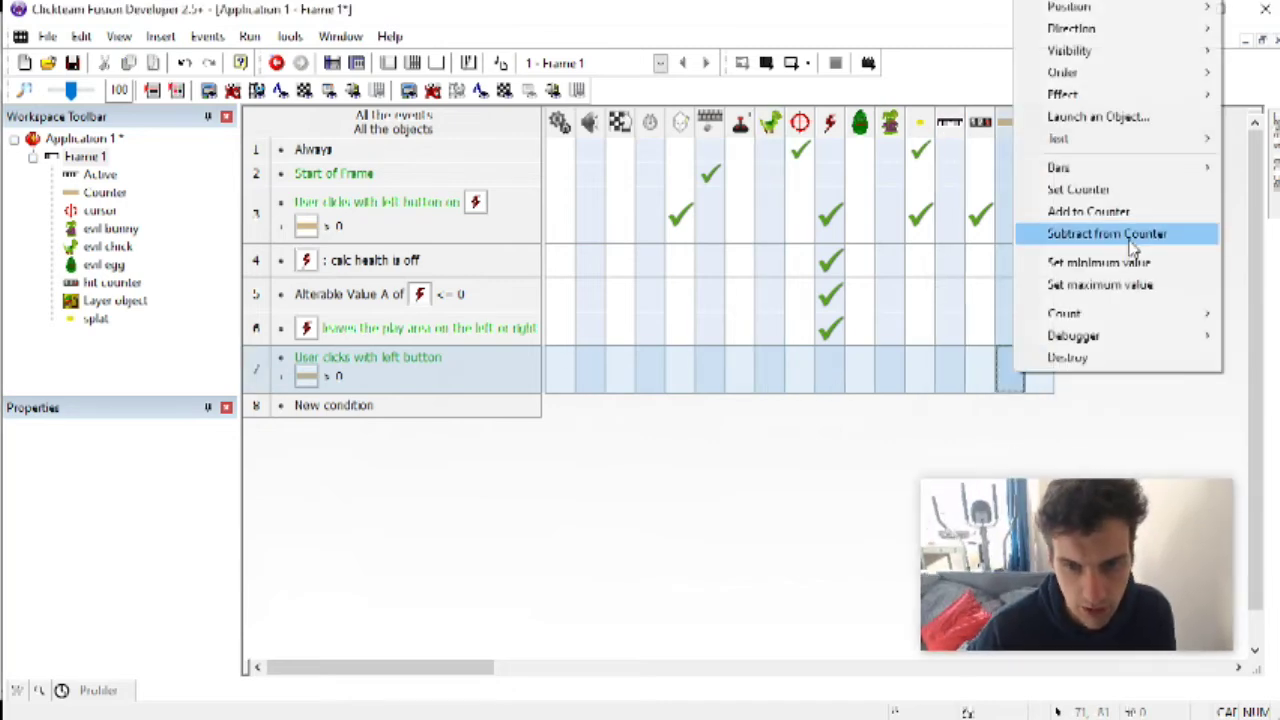
left_click(1107, 234)
key("Return")
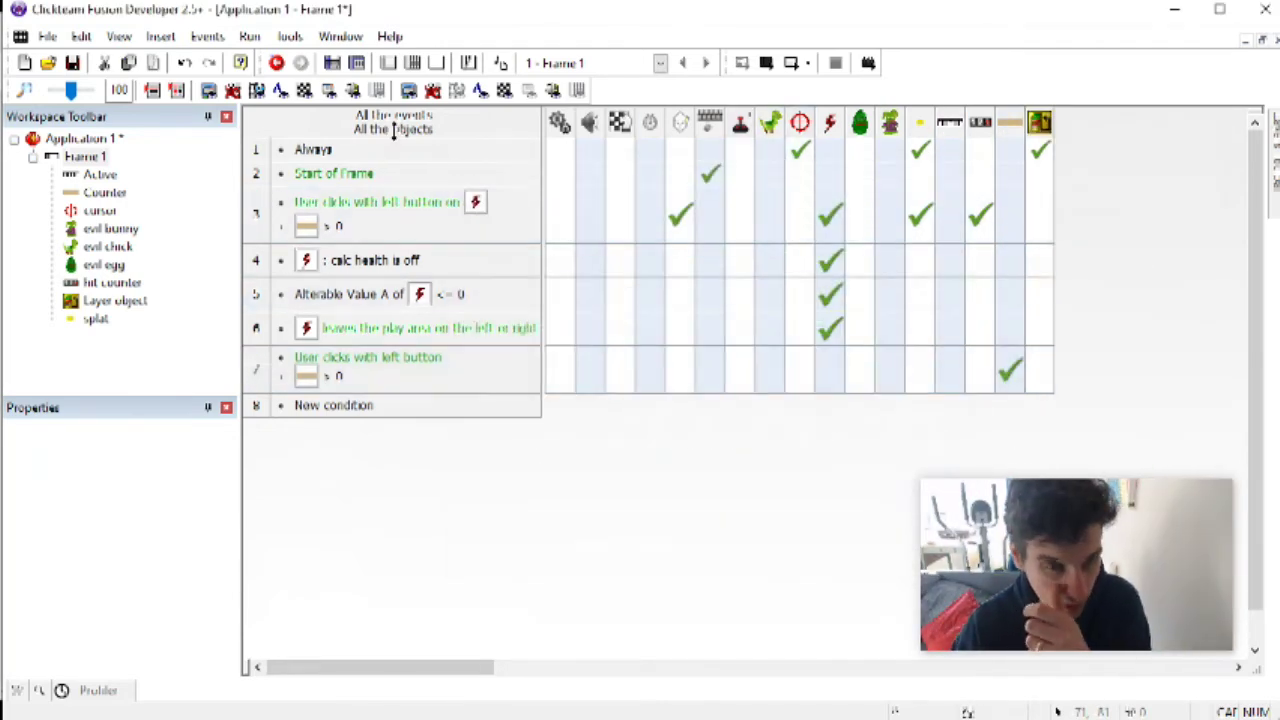
Step: Run the application to test that shooting uses up the egg counter bar, and return to Frame 1
left_click(249, 36)
left_click(294, 81)
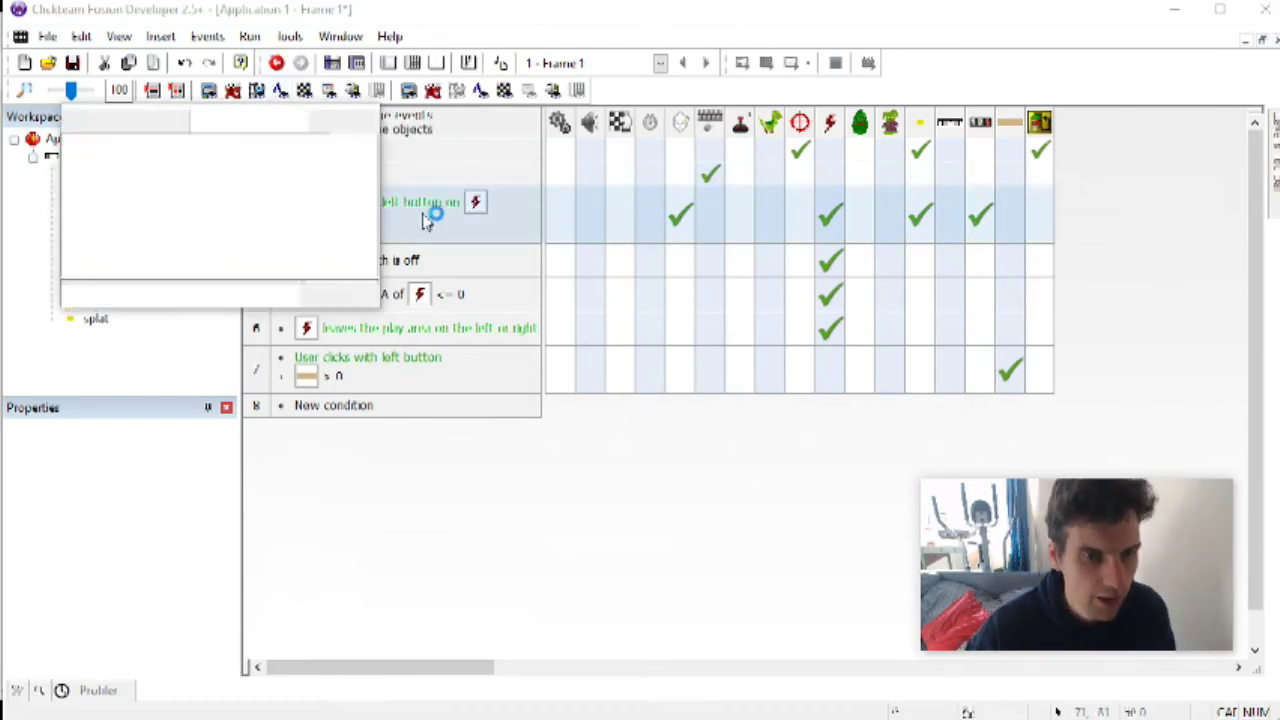
left_click_drag(772, 0, 528, 326)
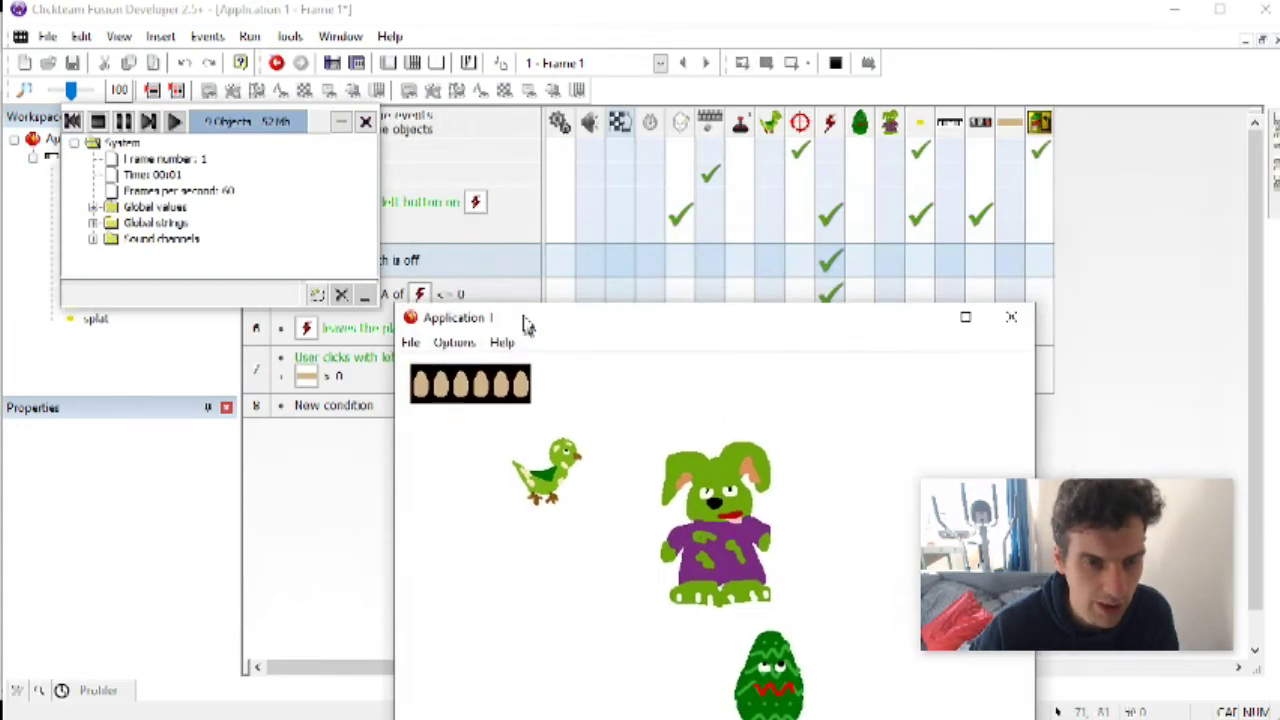
left_click_drag(691, 329, 688, 205)
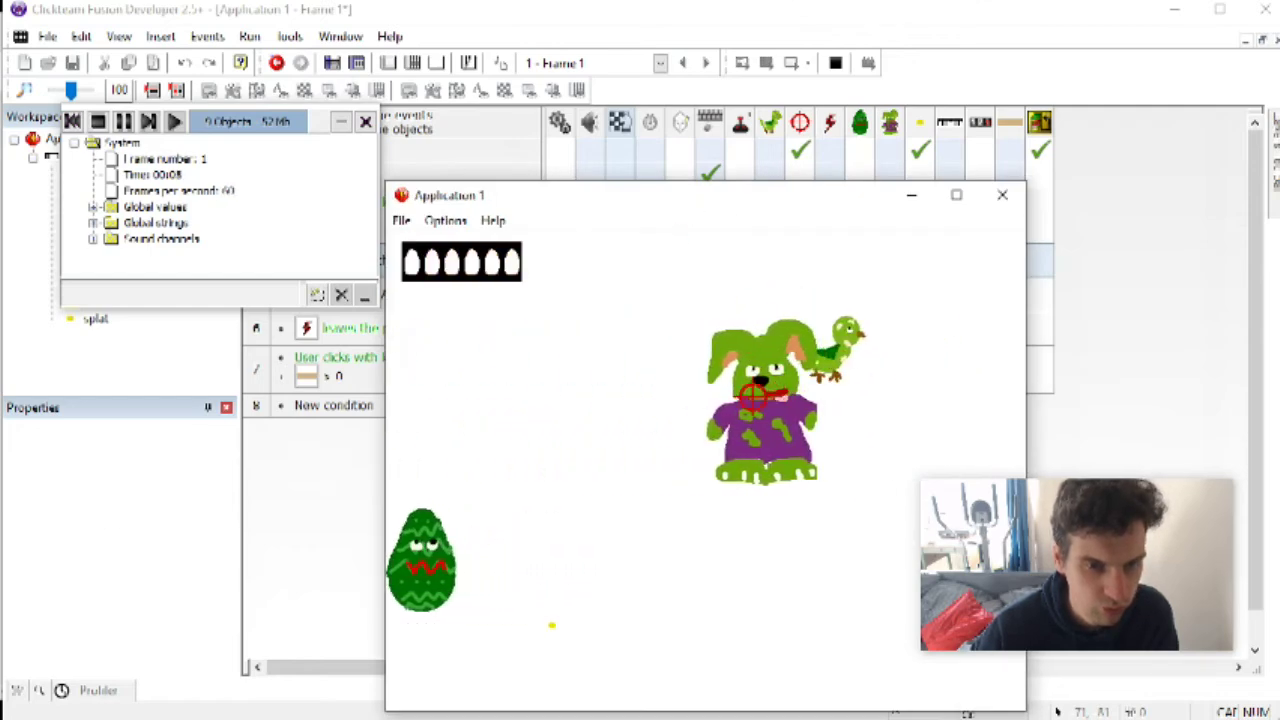
left_click(1003, 195)
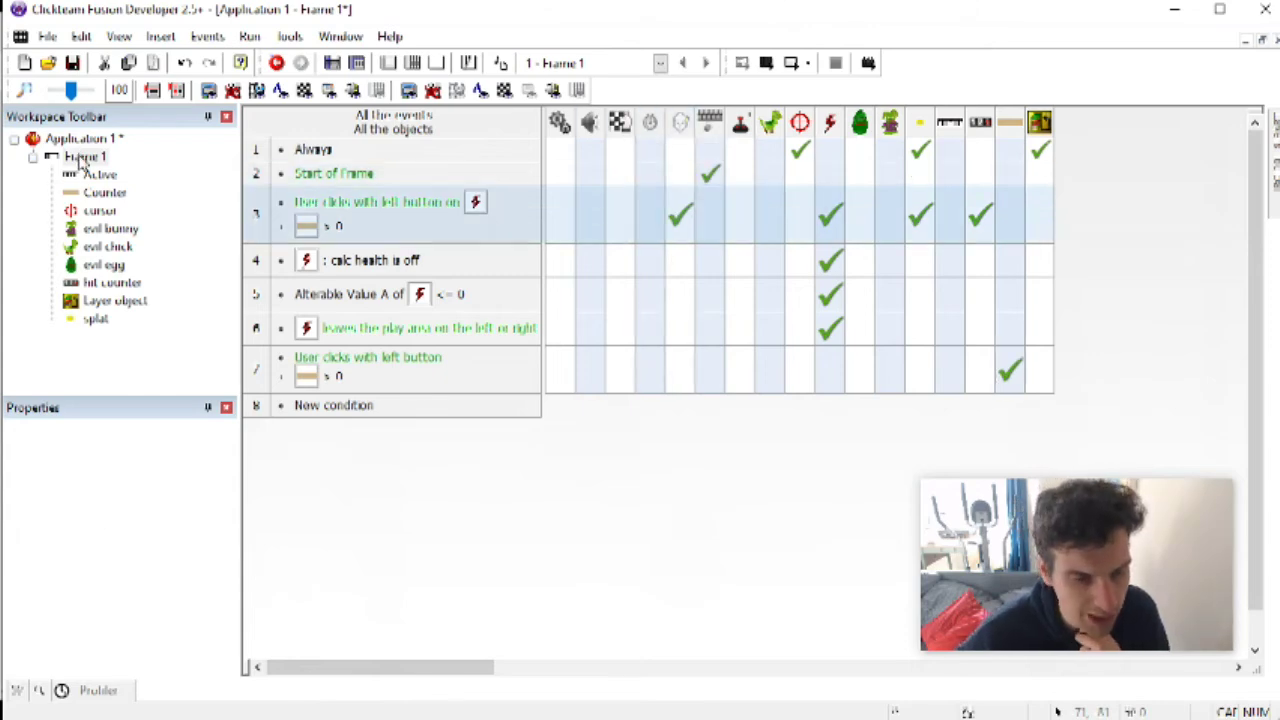
left_click(82, 163)
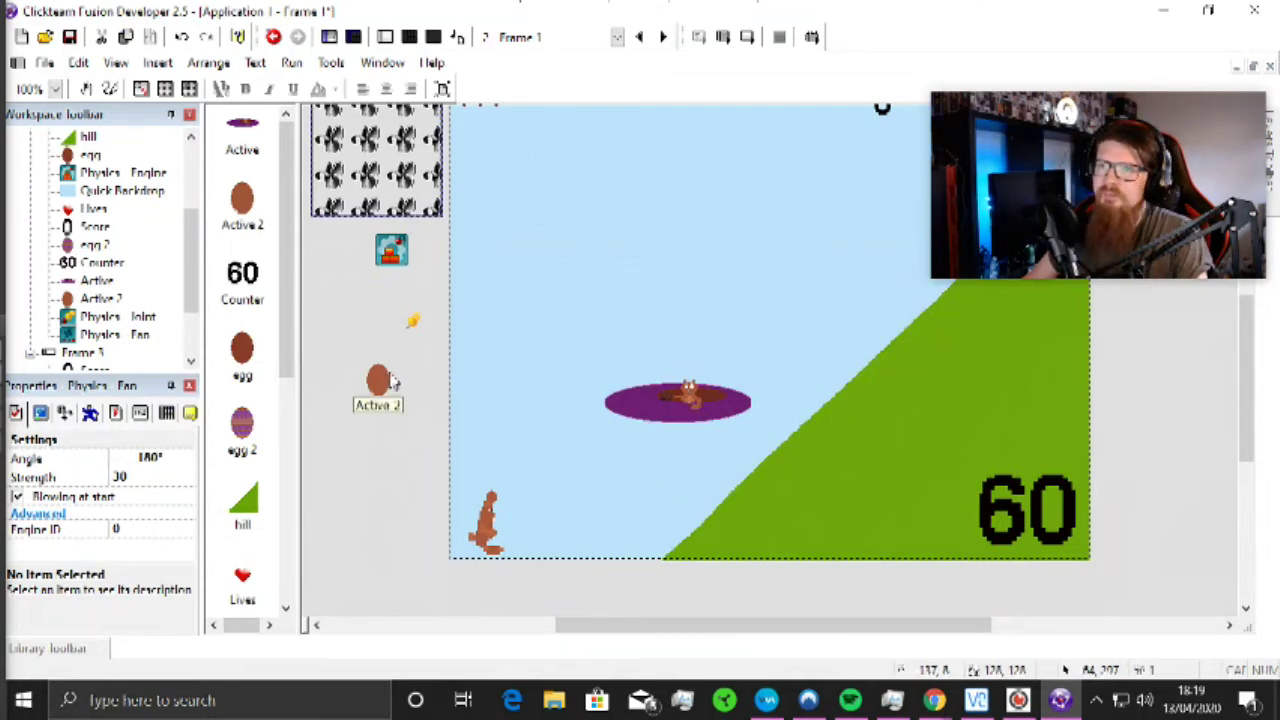
Step: Position a brown egg wheel under the left end of the purple car and place the Physics Joint on it
left_click_drag(378, 380, 632, 425)
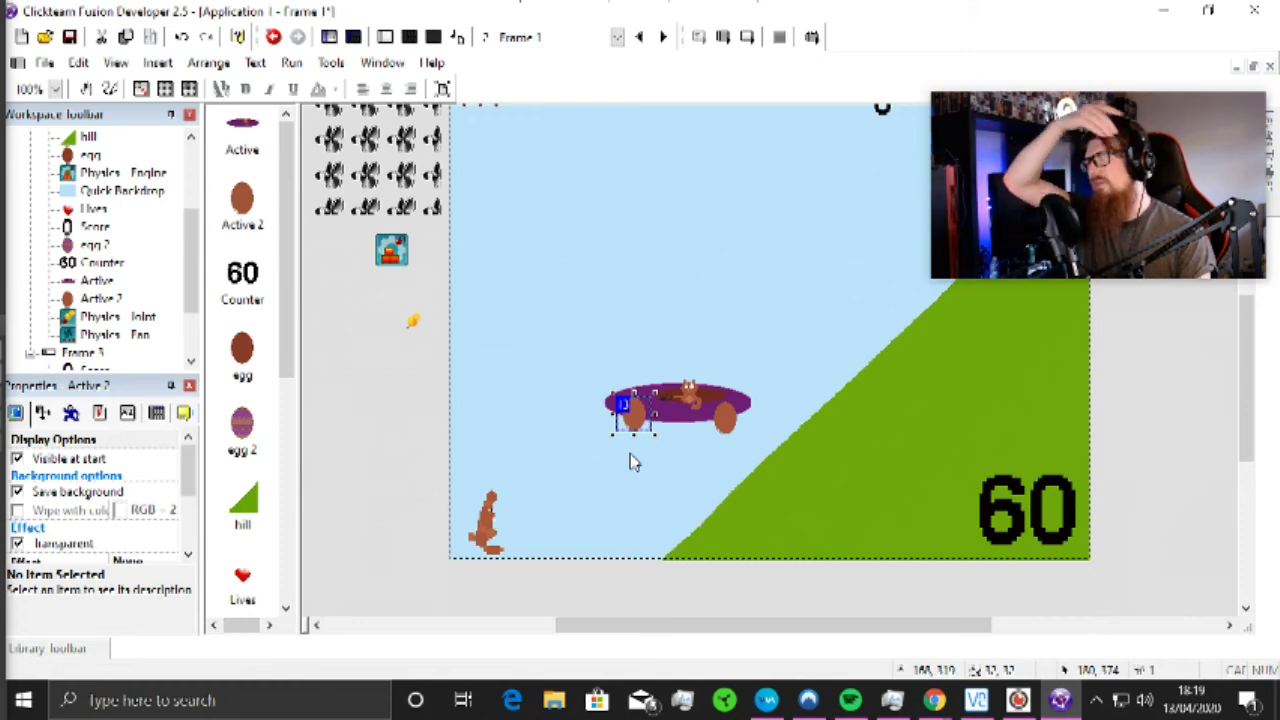
scroll(740, 424, "up", 1)
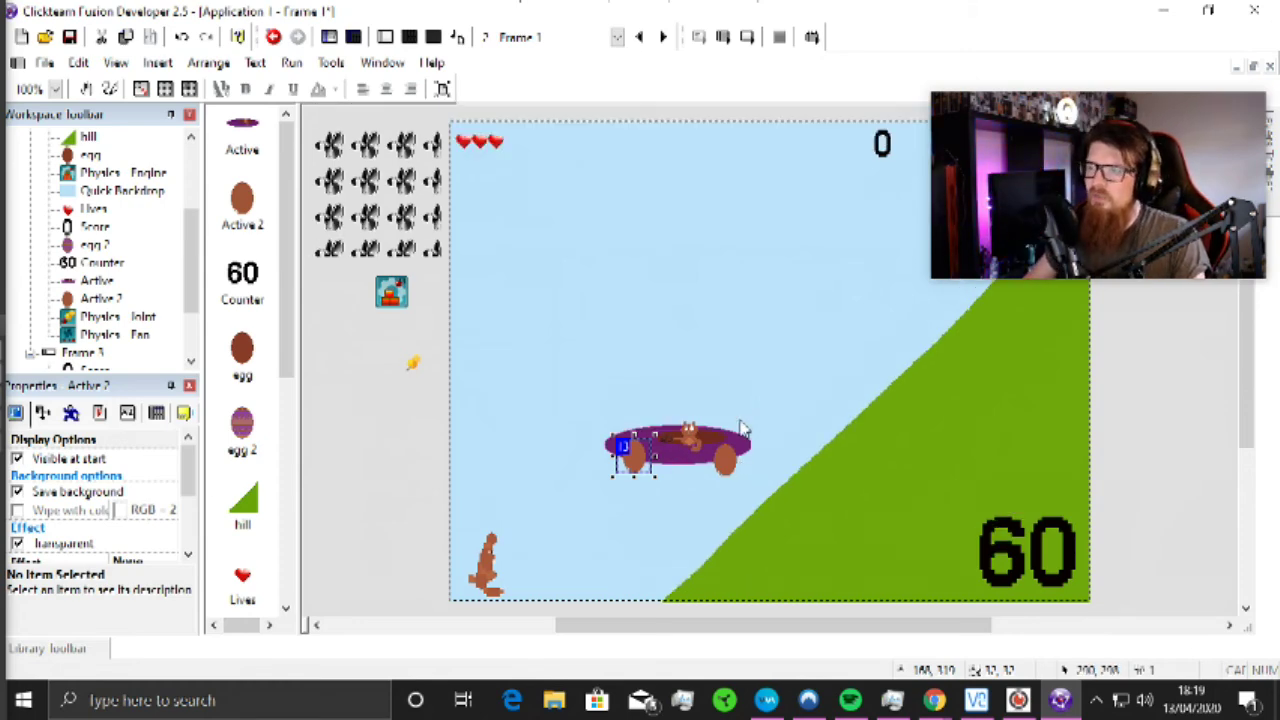
scroll(742, 428, "down", 1)
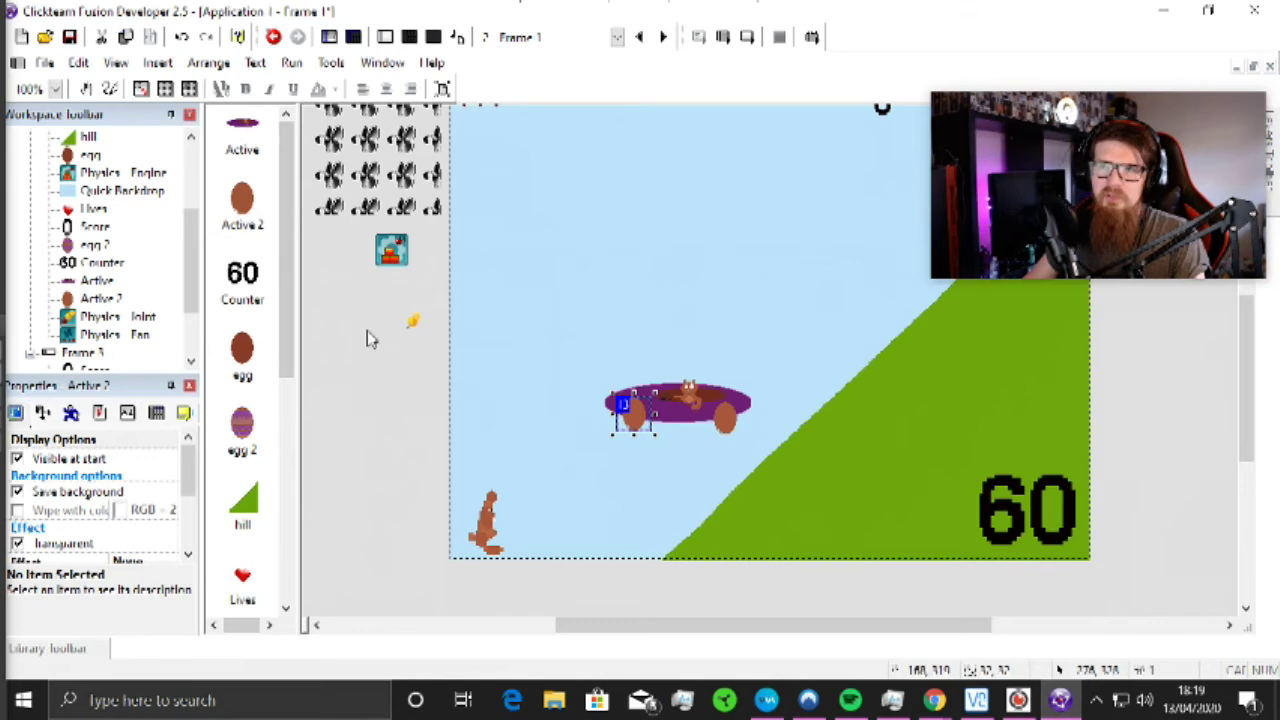
left_click(413, 322)
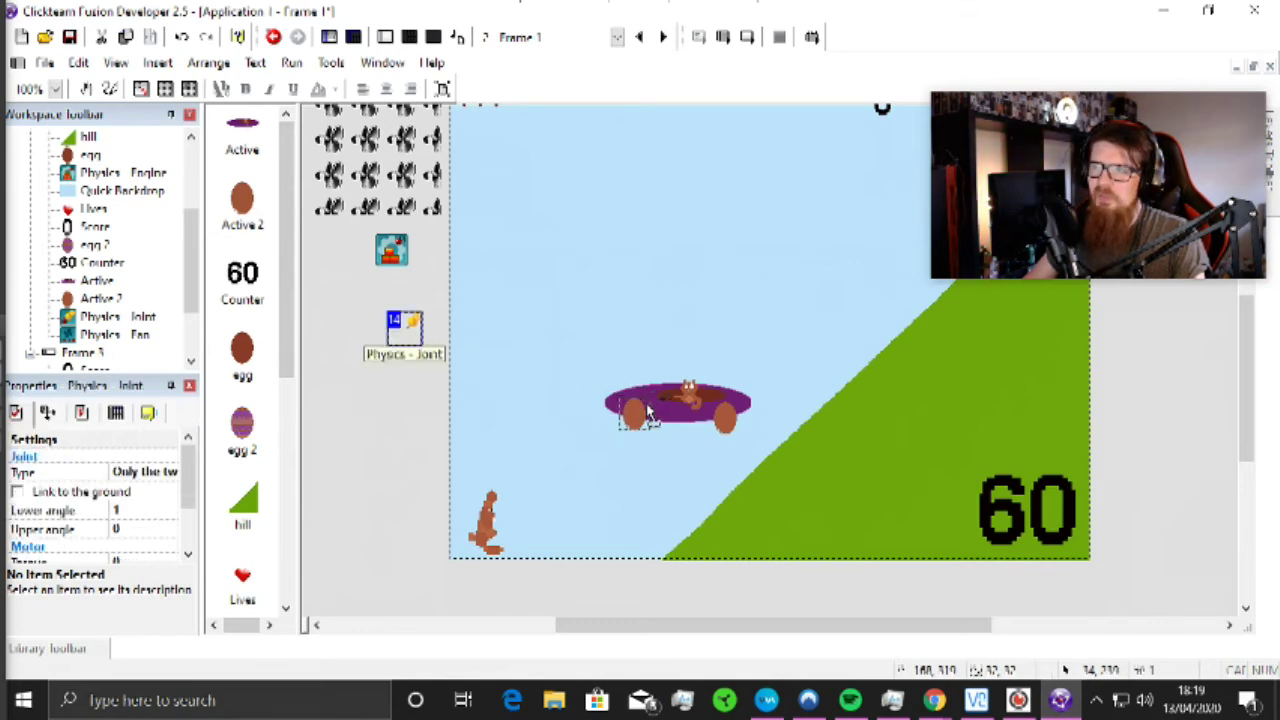
left_click_drag(645, 413, 646, 414)
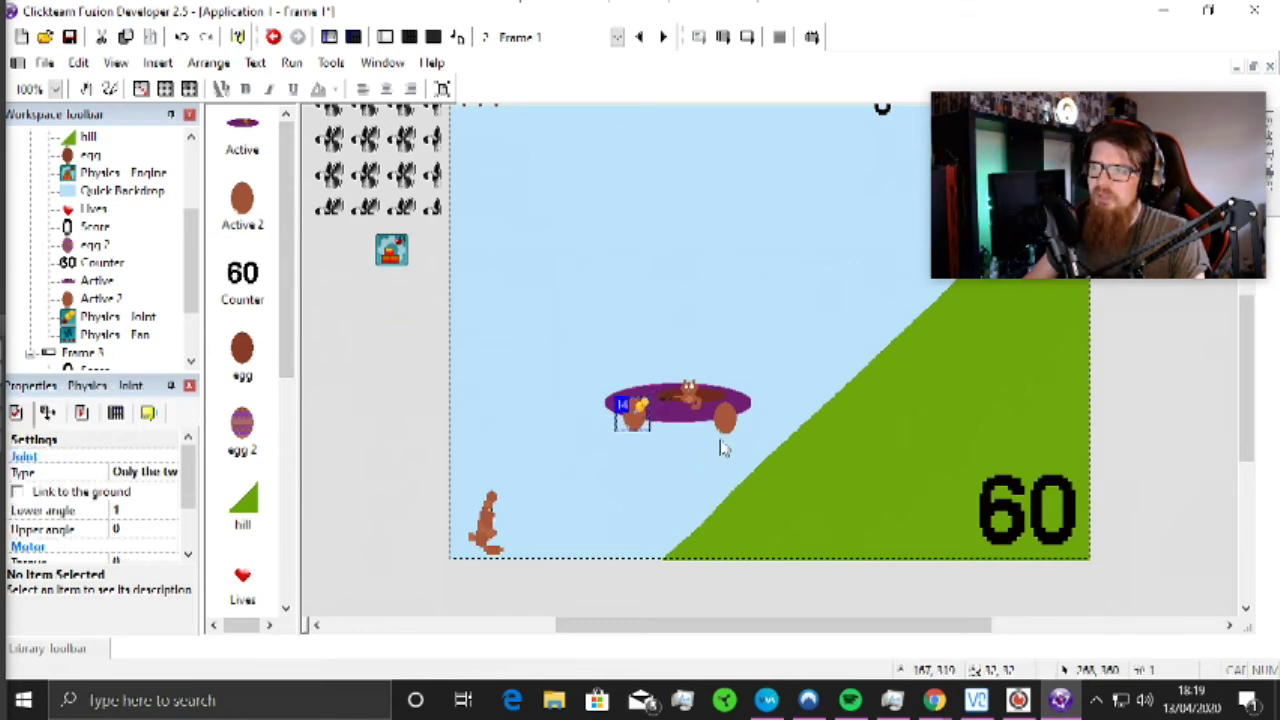
Step: Place a second Physics Joint on the wheel under the right end of the purple car
left_click(722, 430)
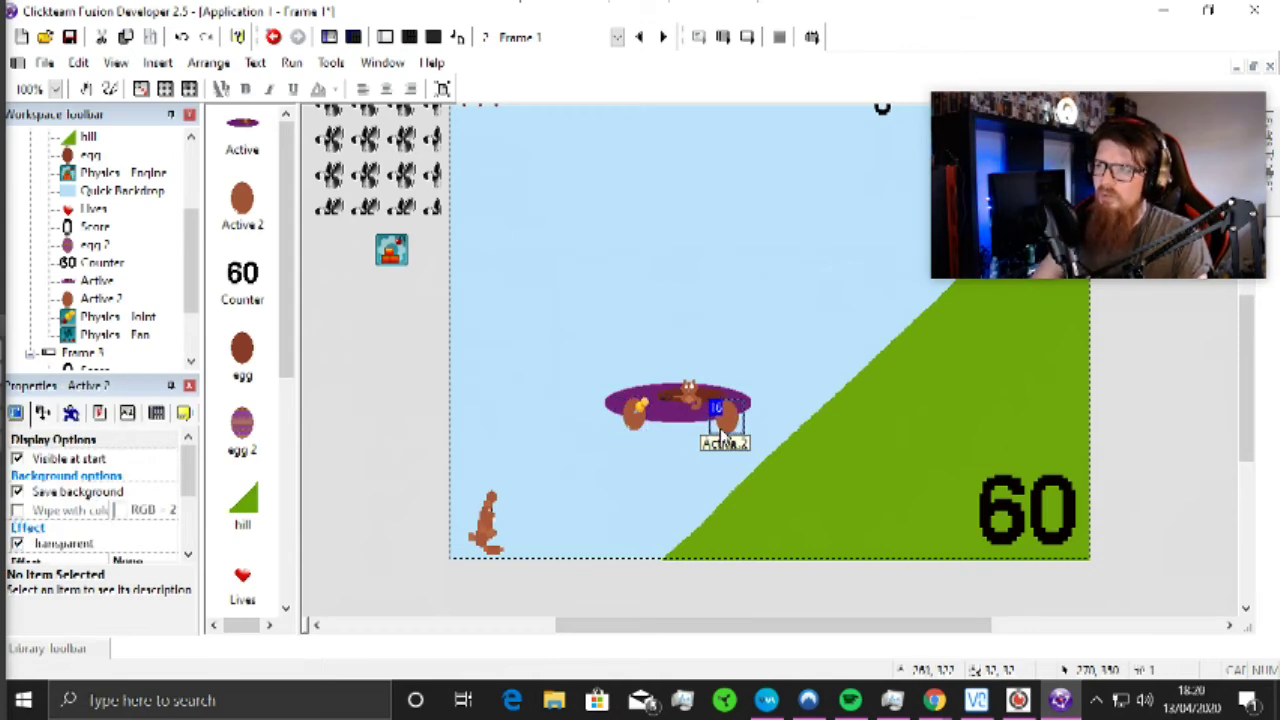
left_click(329, 329)
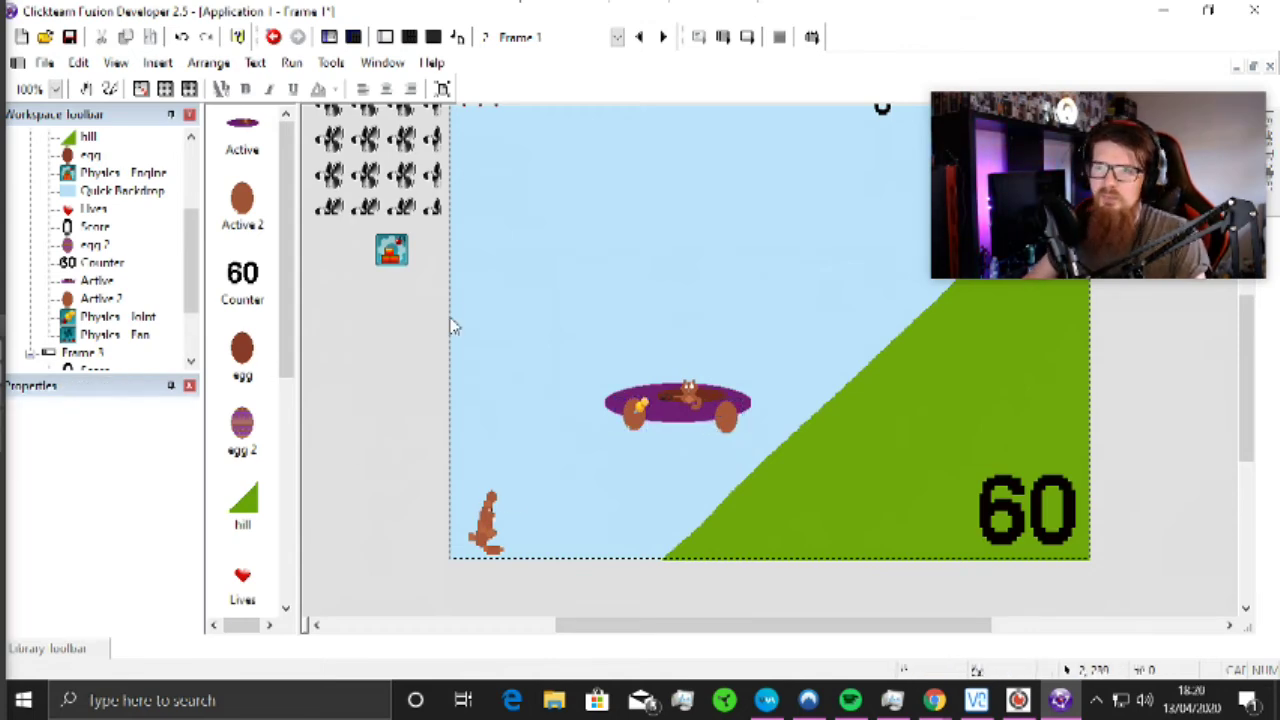
left_click(645, 413)
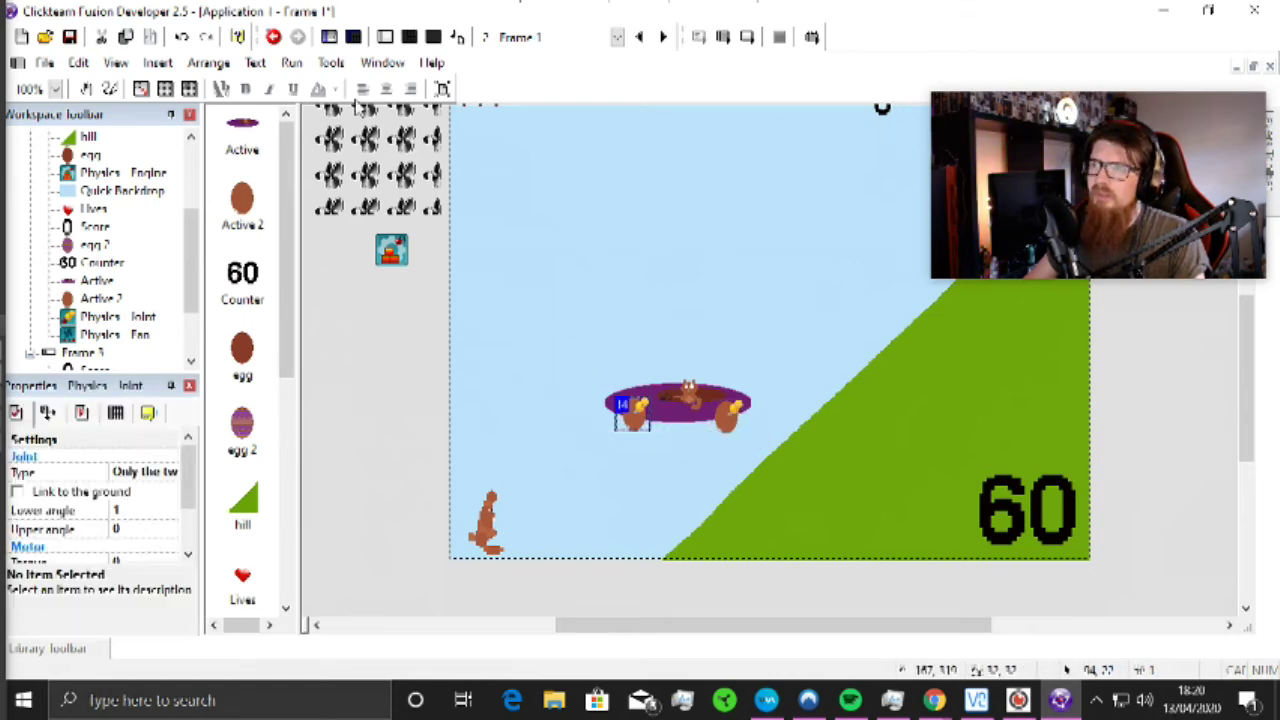
Step: Move the Physics Joint off the car's right wheel to uncover the wheel
left_click(40, 88)
left_click(35, 148)
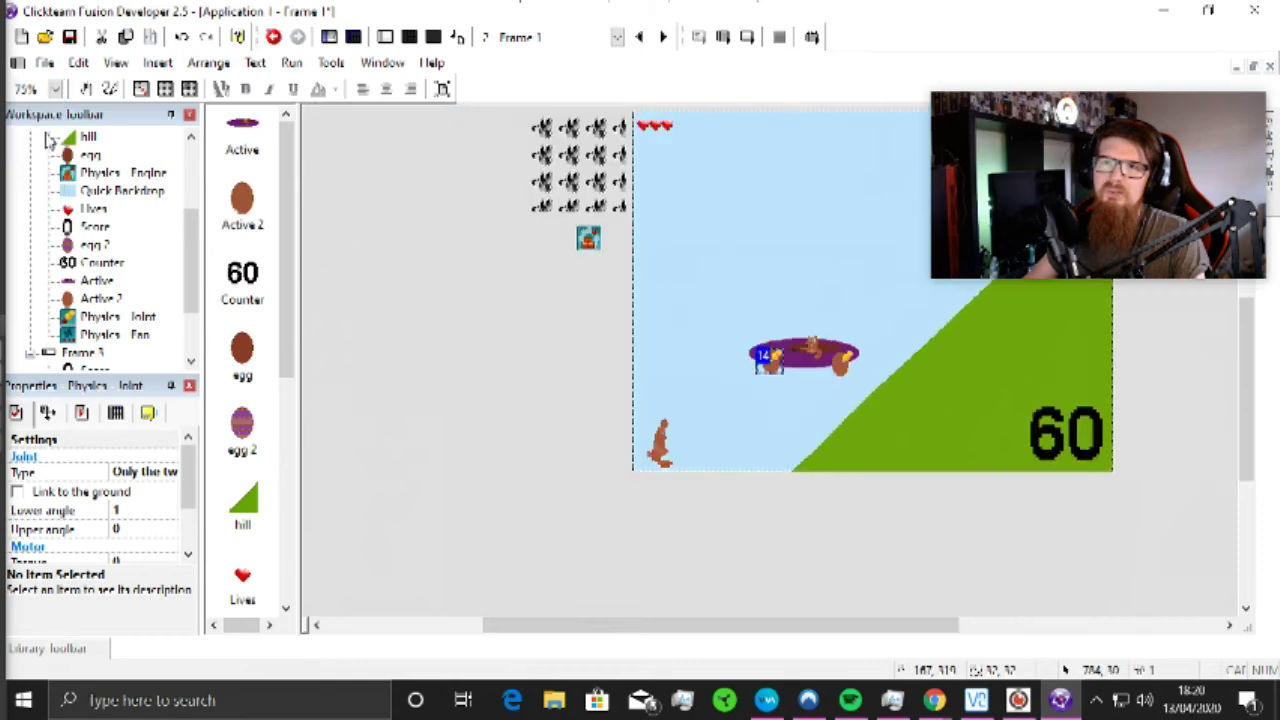
left_click(40, 88)
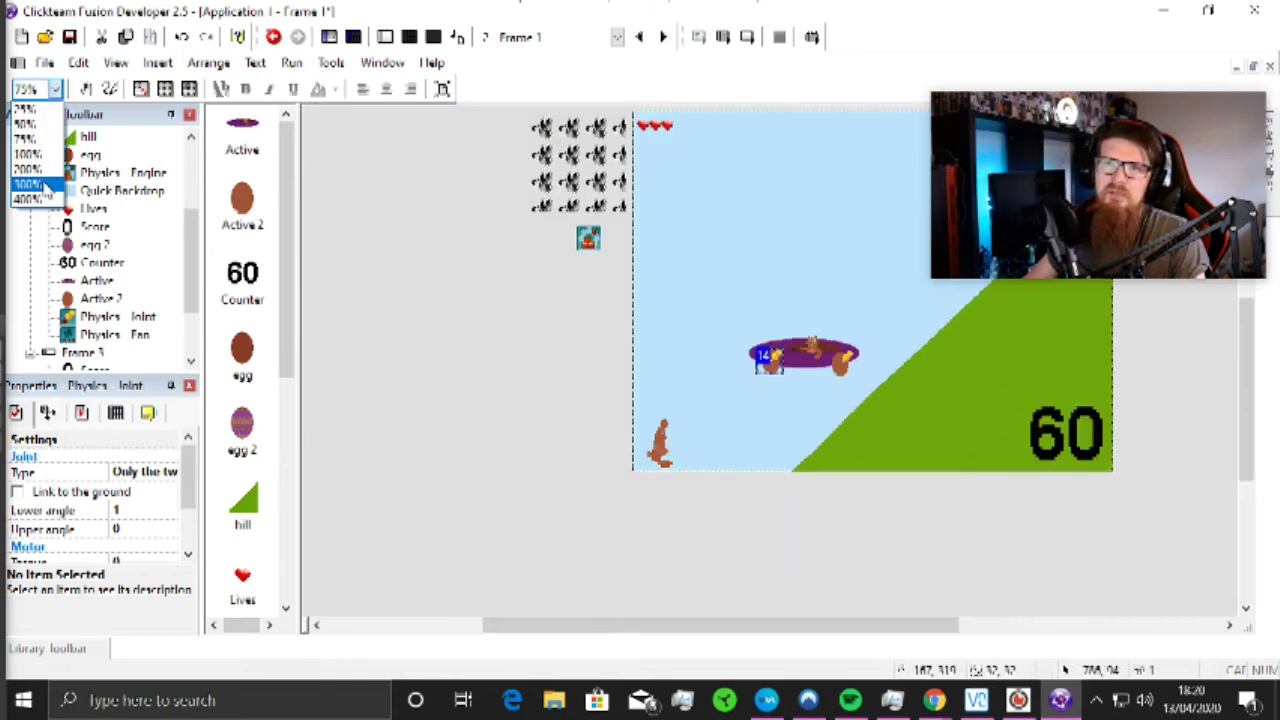
left_click(45, 180)
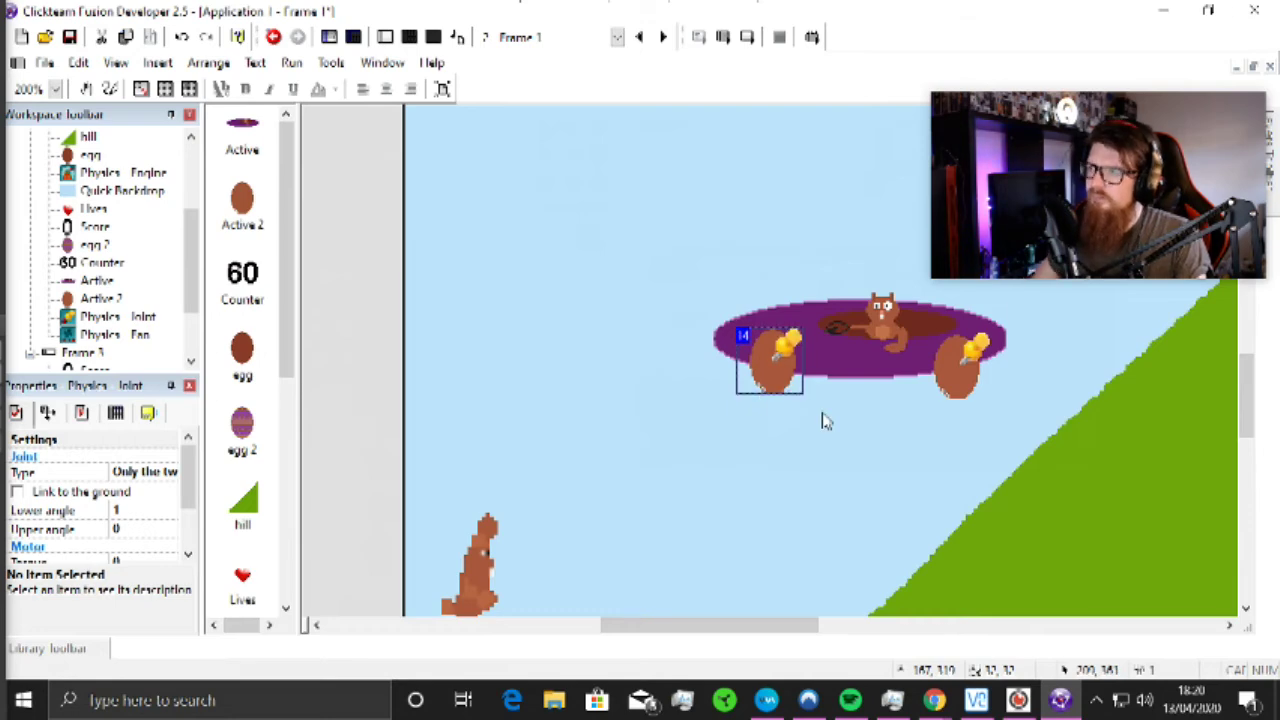
key("Down")
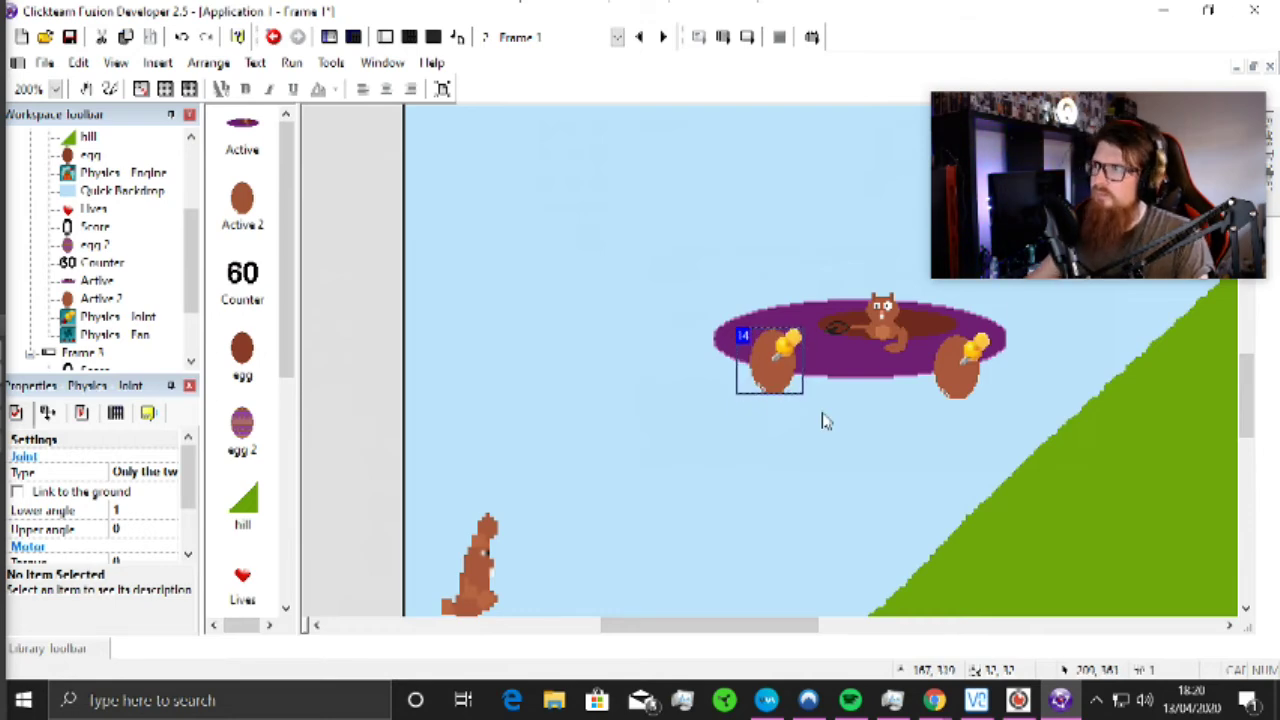
left_click(981, 360)
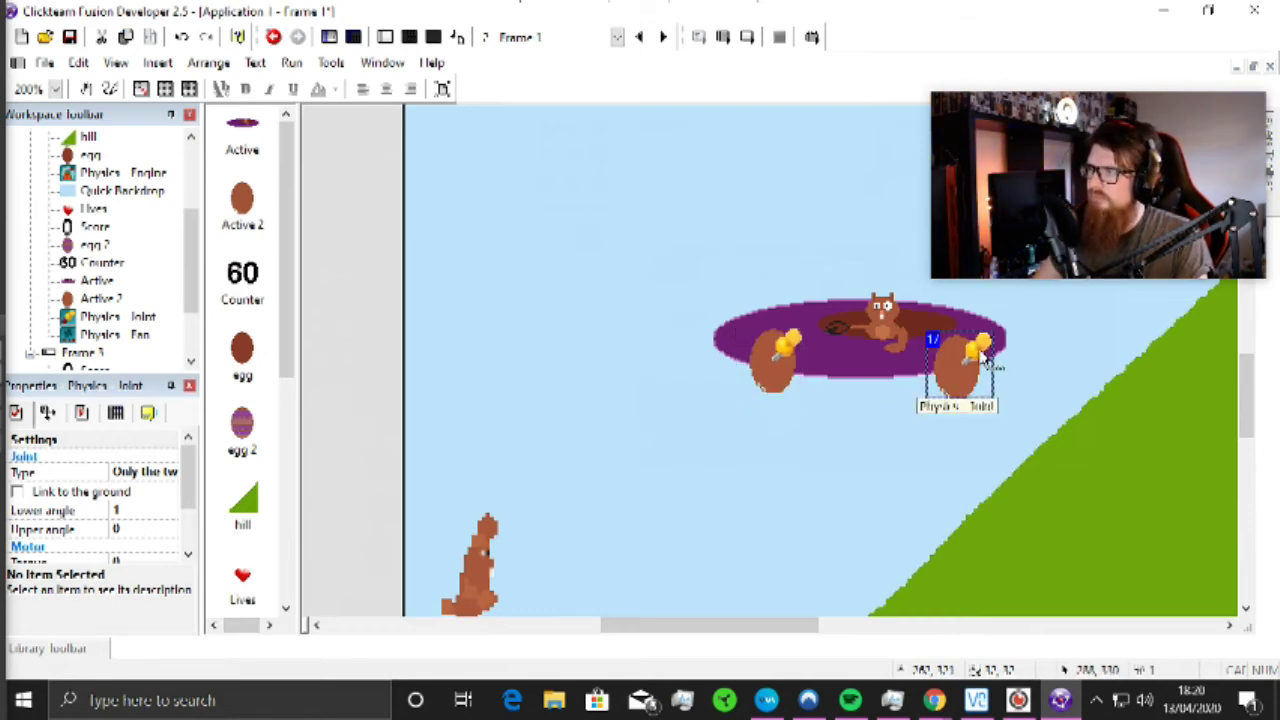
left_click_drag(985, 362, 955, 352)
Step: Nudge the car's right wheel to position 259, 320 and put the Physics Joint back on it
left_click(957, 353)
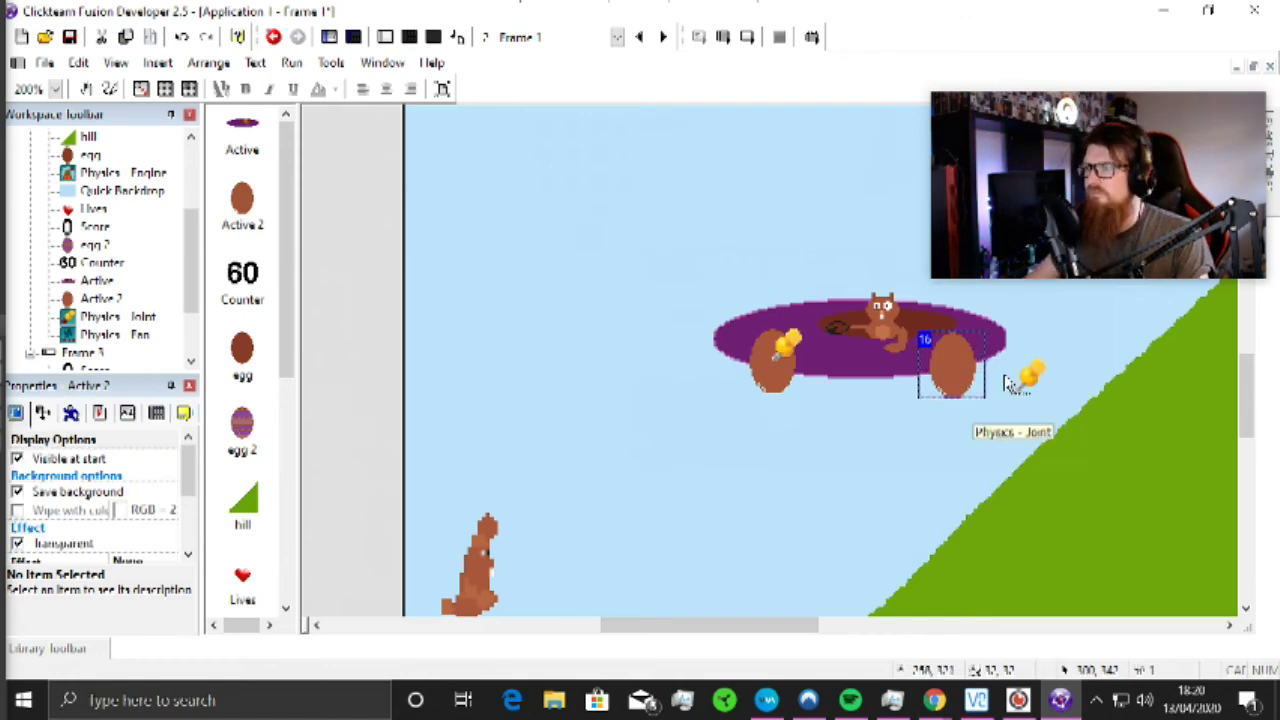
key("Up")
key("Right")
key("Right")
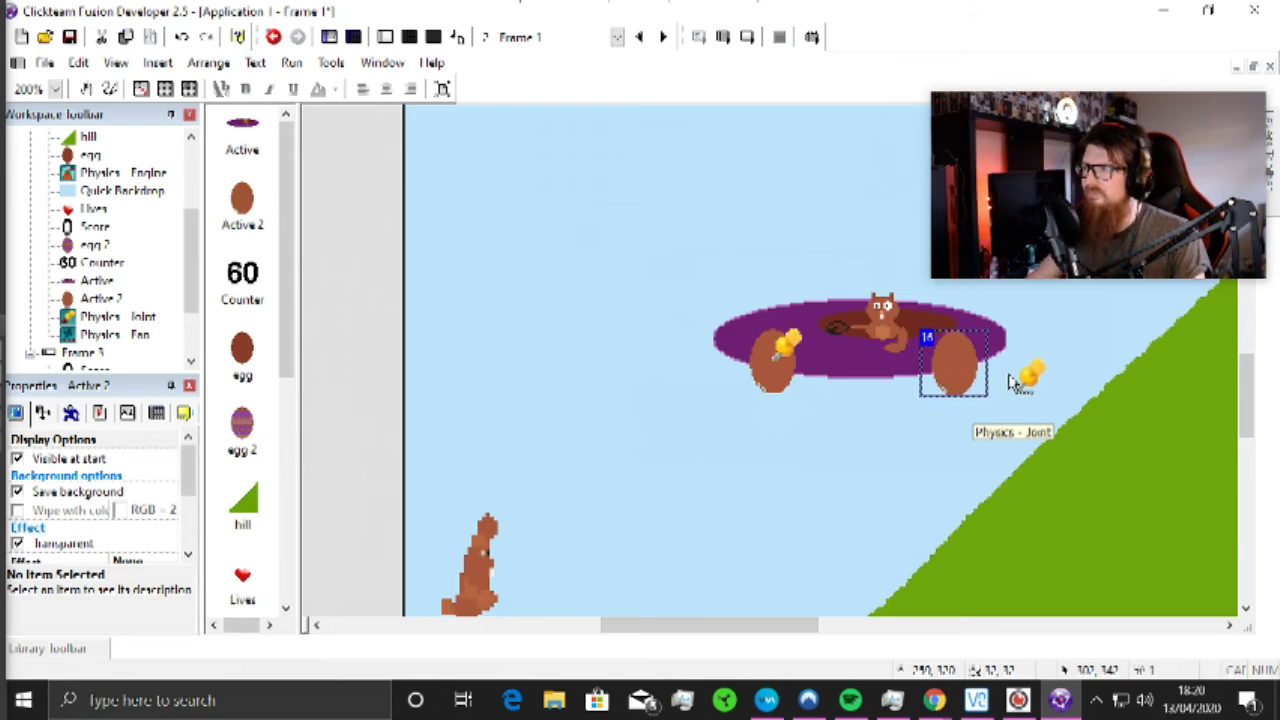
left_click(1030, 378)
left_click_drag(1030, 378, 978, 365)
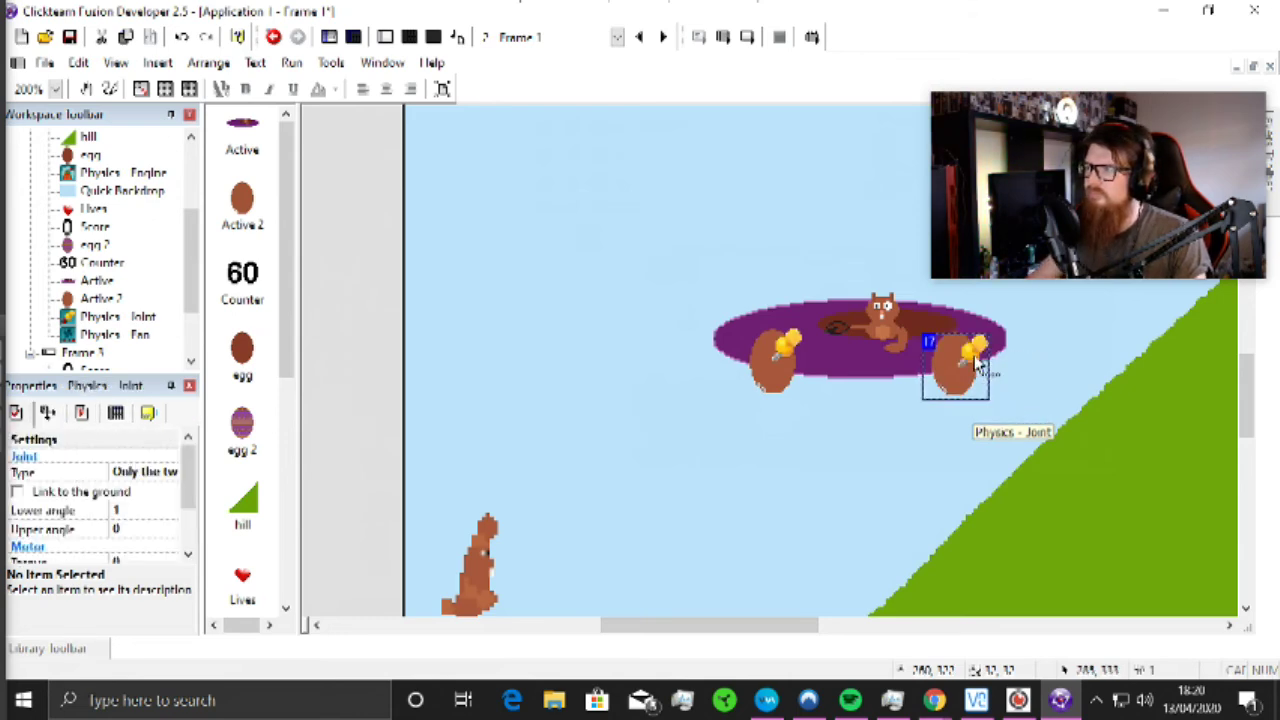
Step: Nudge the Physics Joint on the car's right wheel to position 259, 321
key("Left")
key("Left")
key("Up")
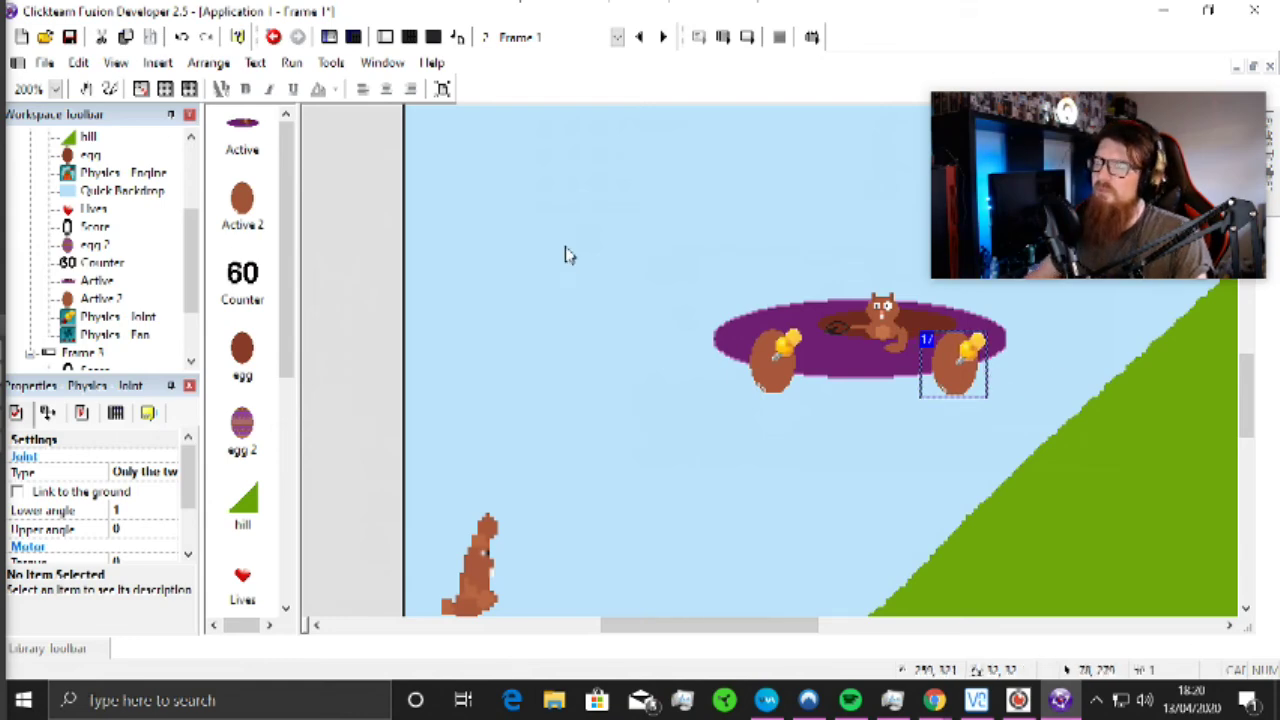
left_click(649, 229)
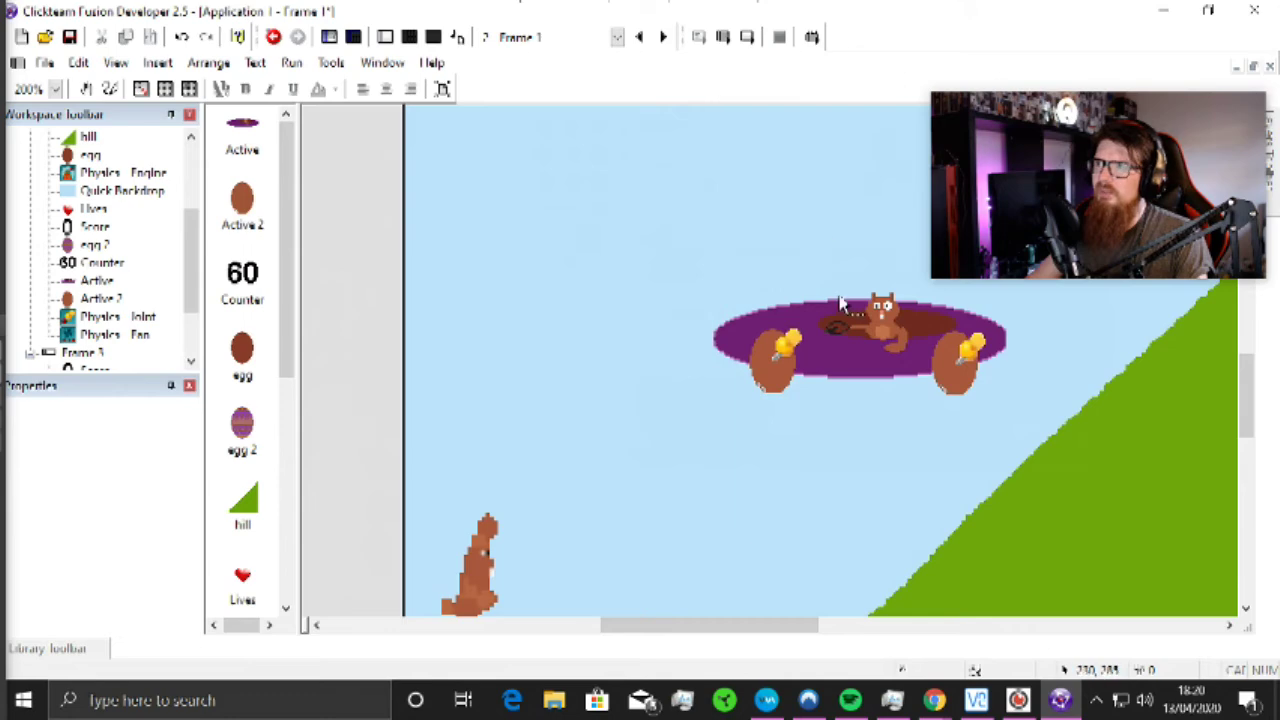
left_click(775, 396)
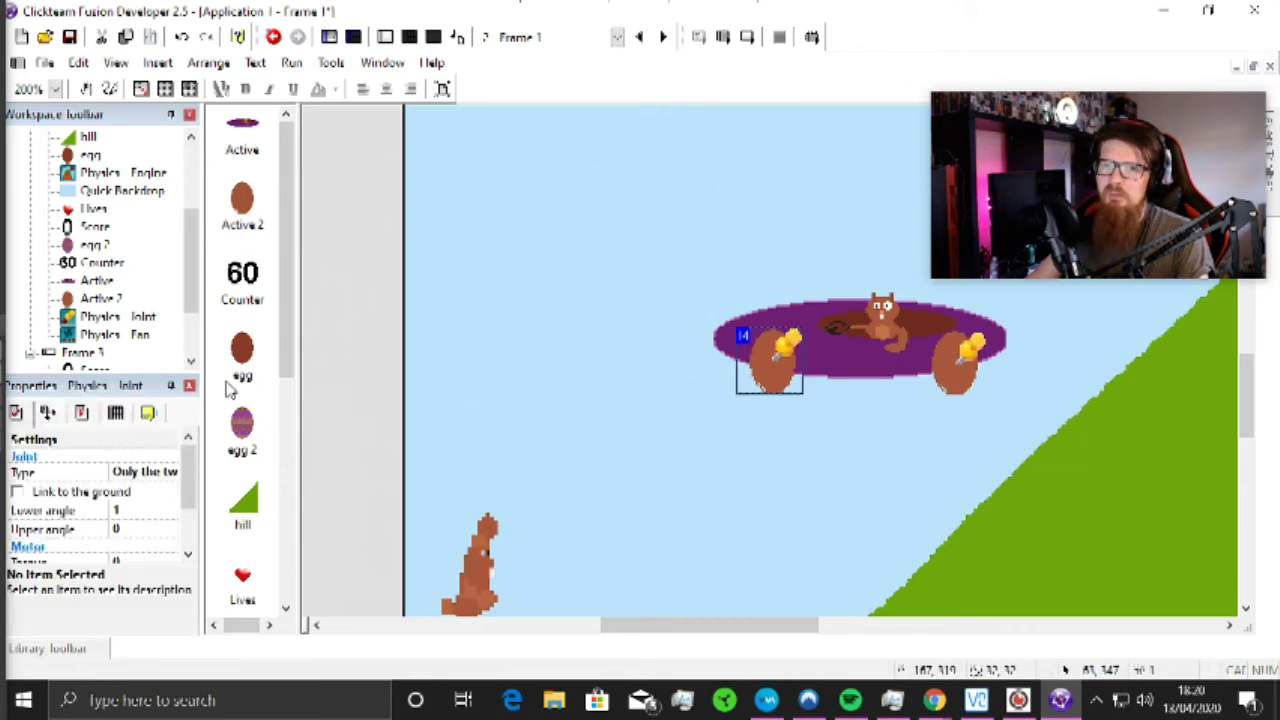
Step: Rename the egg wheel object Active 2 as "wheels"
left_click(249, 224)
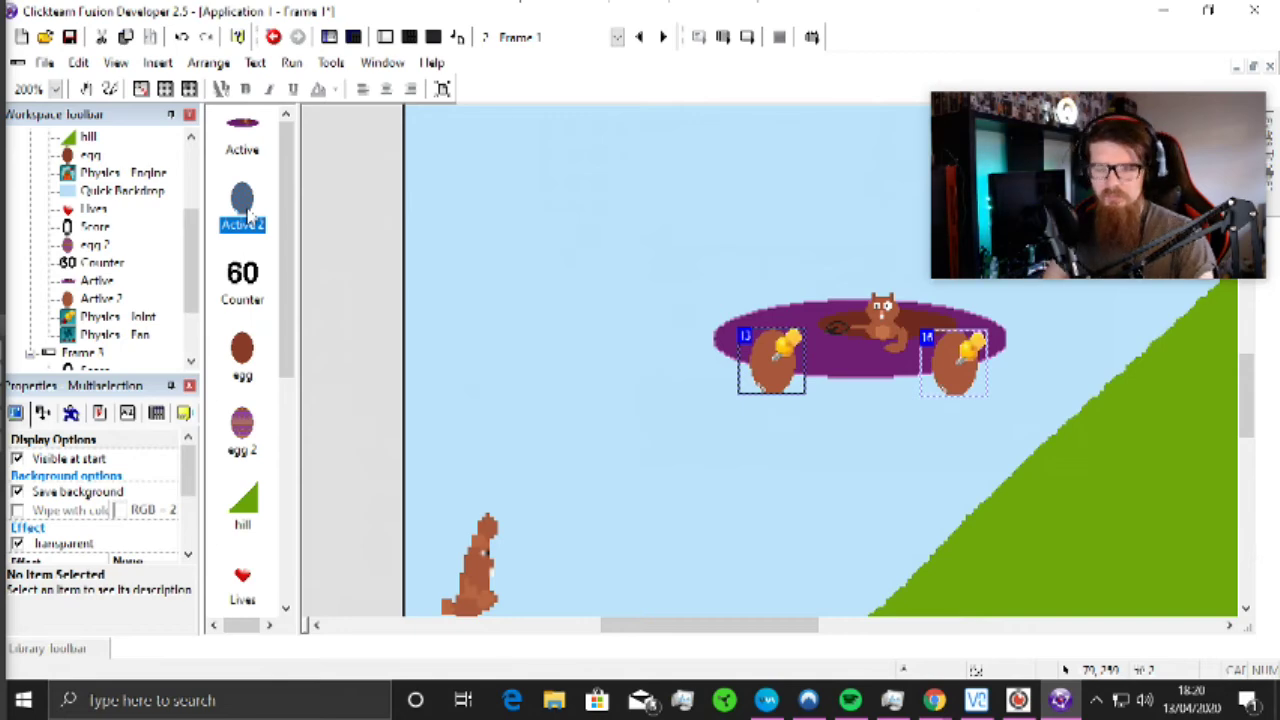
left_click(247, 222)
type("whe")
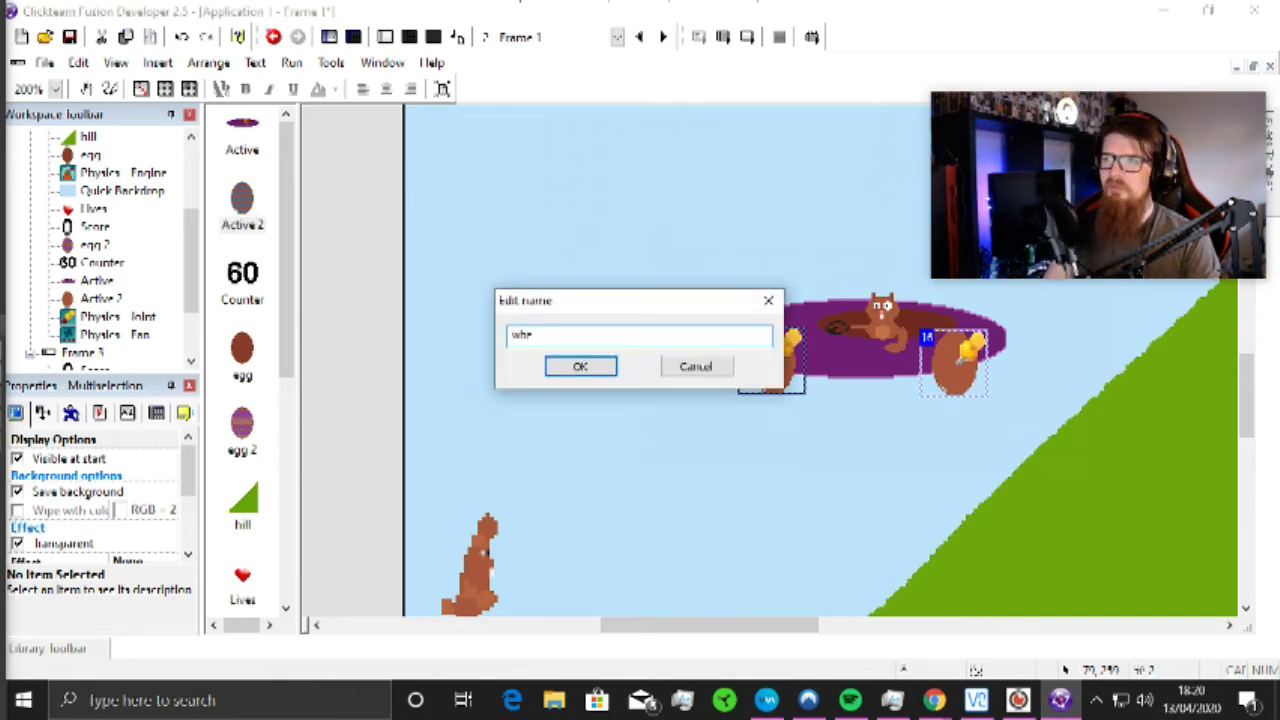
type("els")
left_click(580, 366)
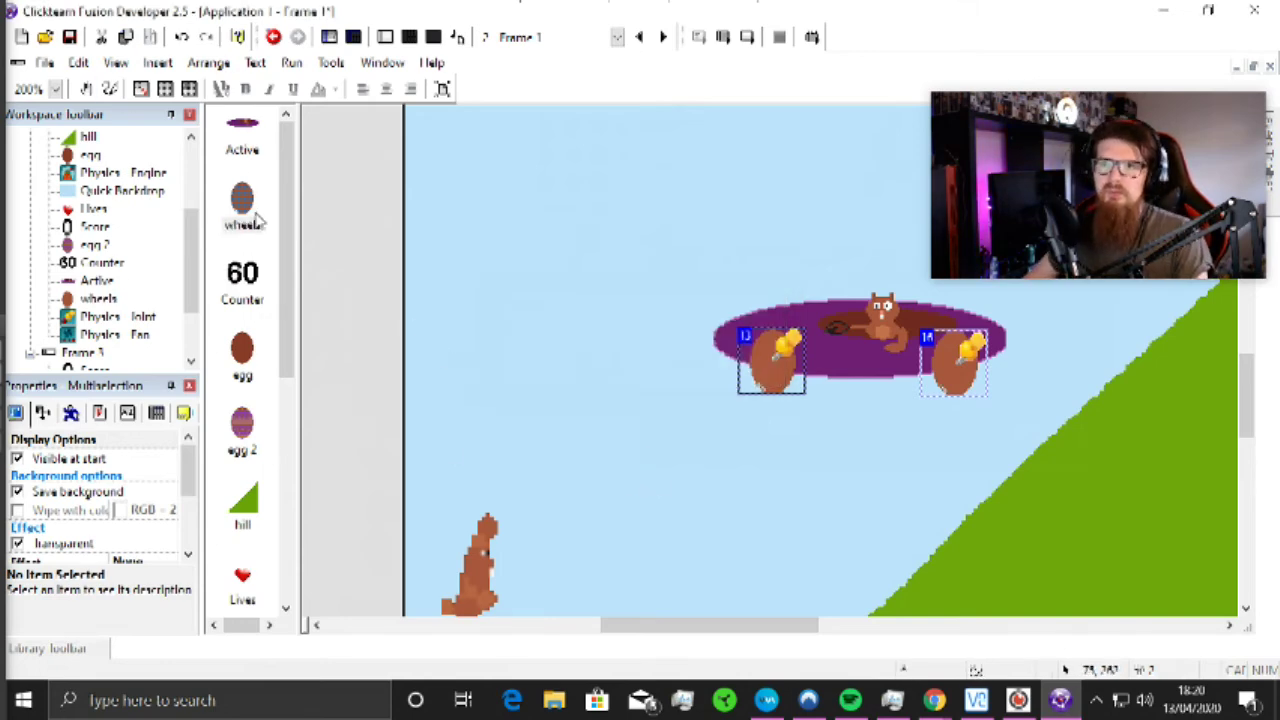
Step: Give the wheels a Physics - Static movement and test-run the frame
left_click(92, 415)
left_click(150, 480)
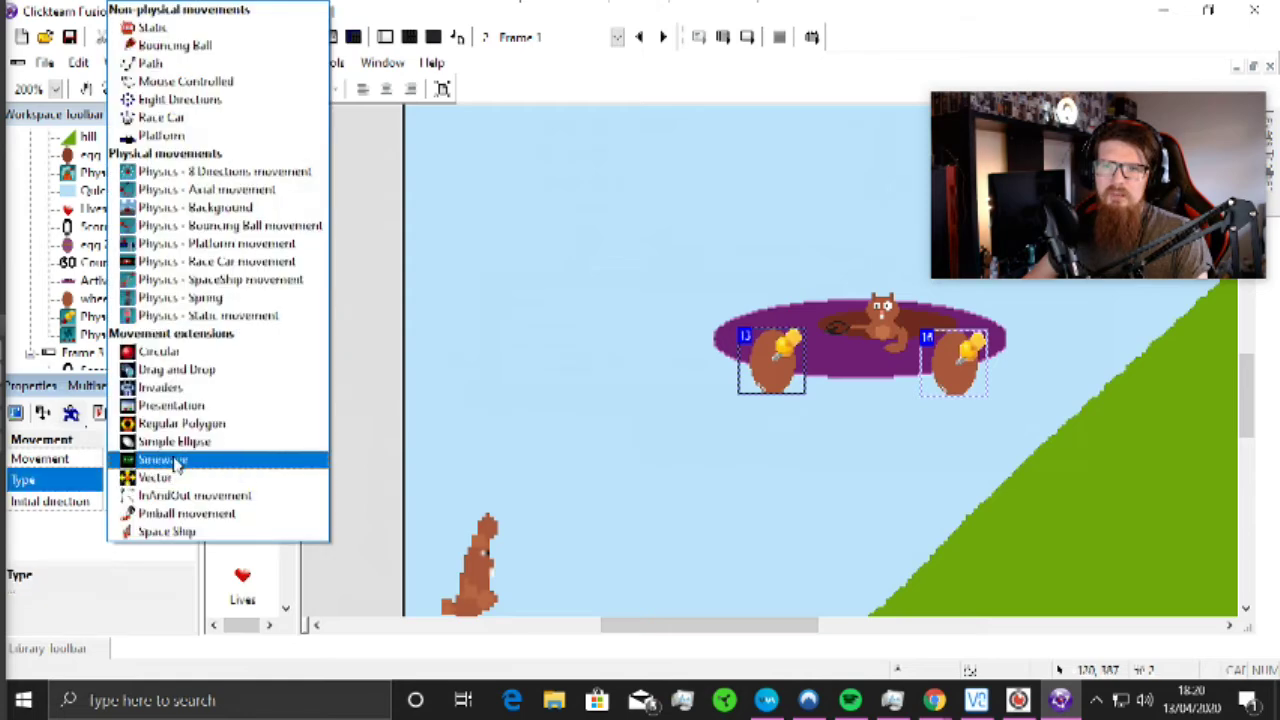
left_click(212, 315)
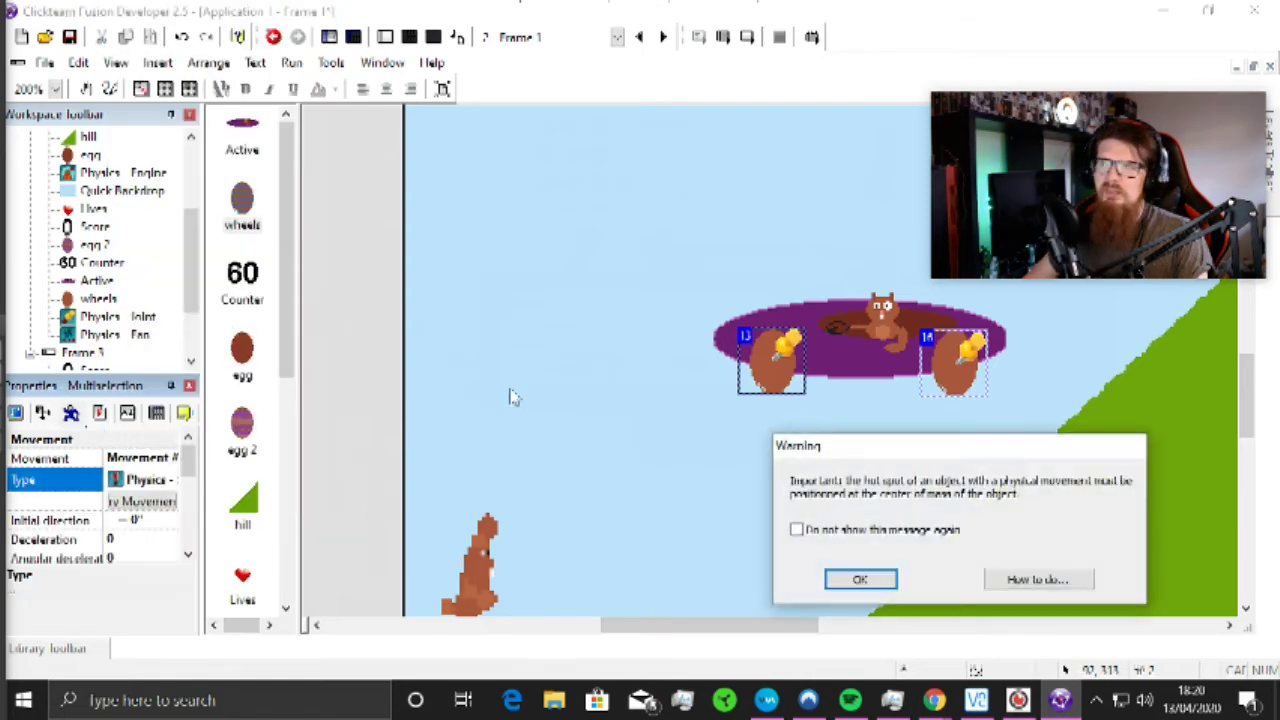
left_click(860, 580)
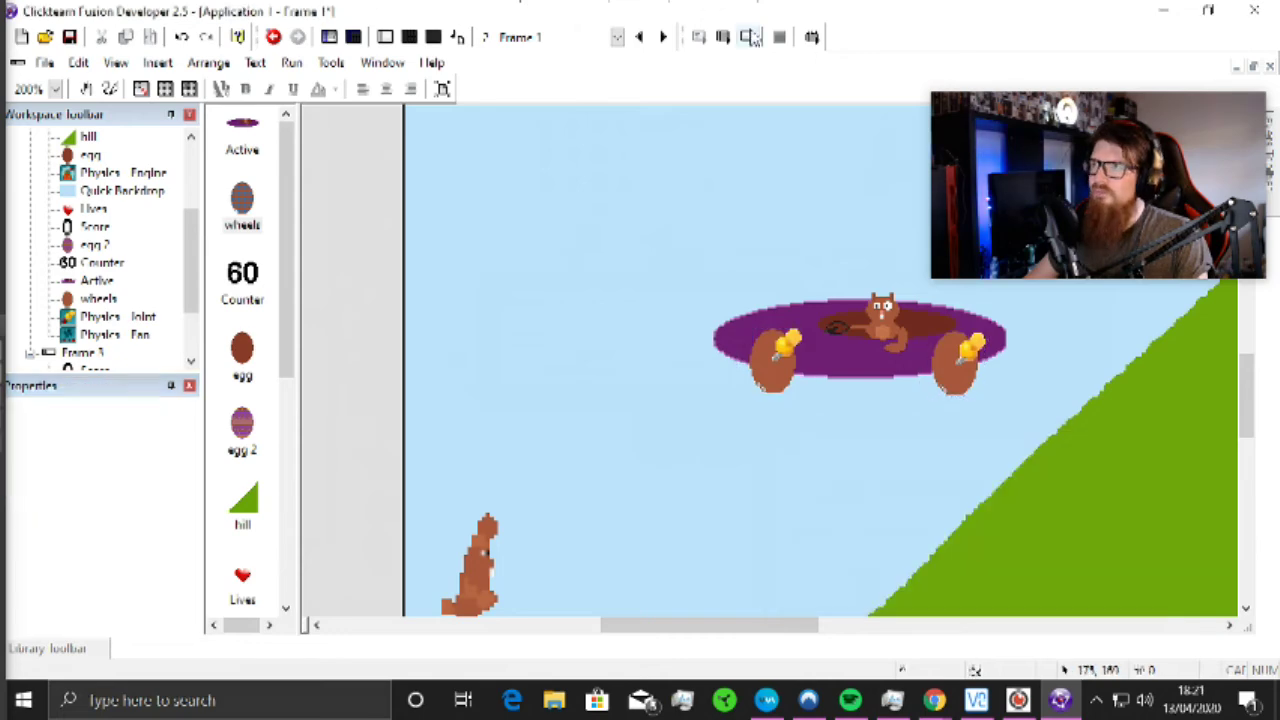
key("F7")
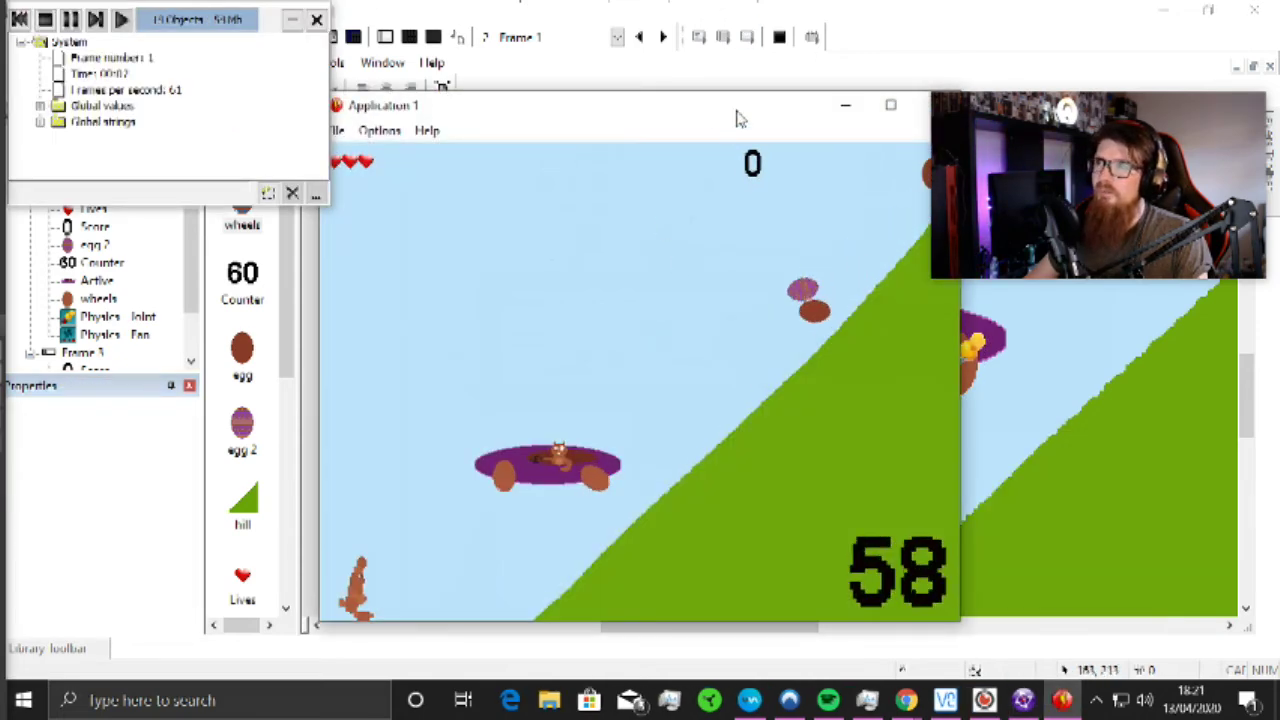
left_click(935, 104)
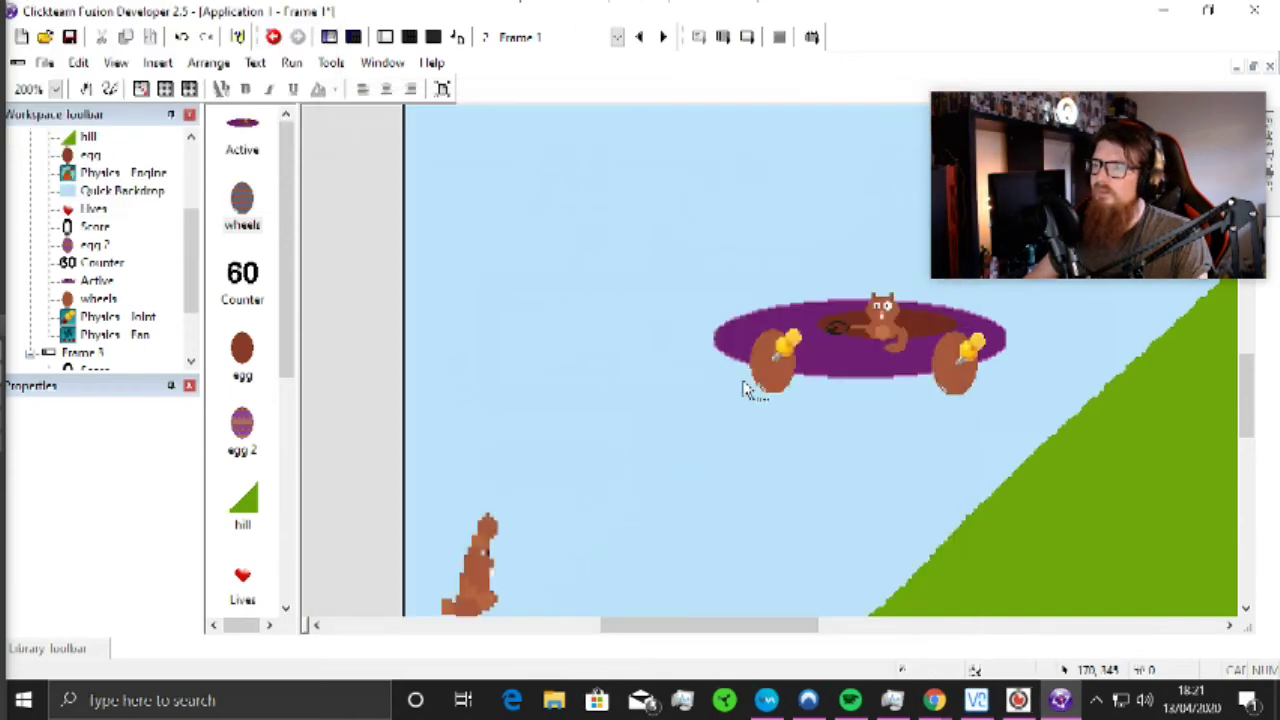
Step: Shift the right wheel's Physics Joint to position 258, 321 and test-run the frame again
left_click(970, 362)
left_click_drag(970, 362, 968, 362)
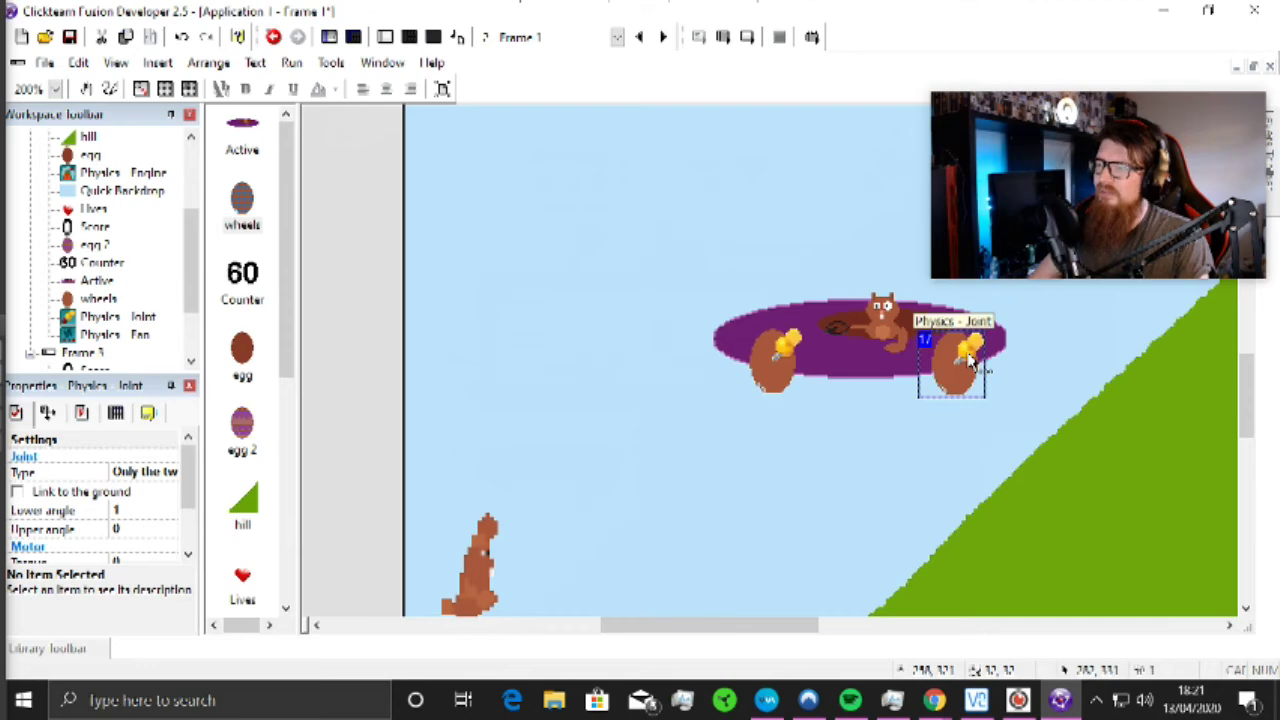
key("F8")
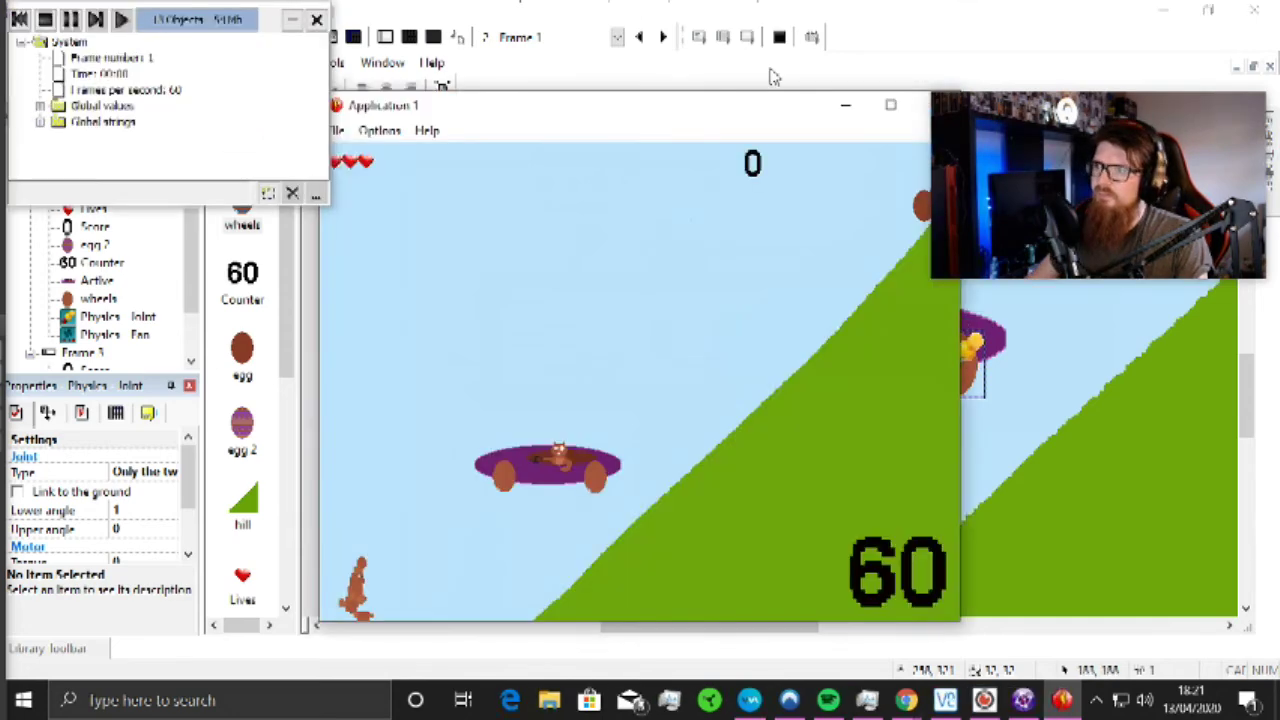
left_click_drag(770, 117, 729, 106)
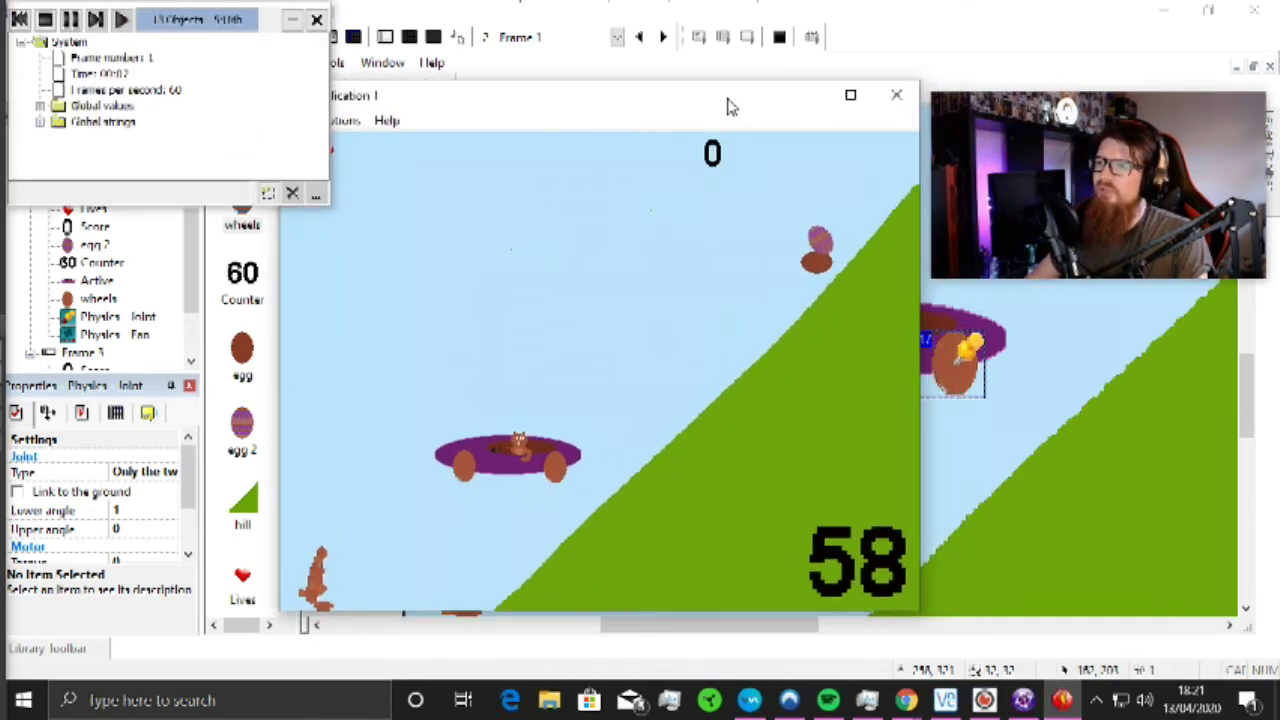
left_click(897, 94)
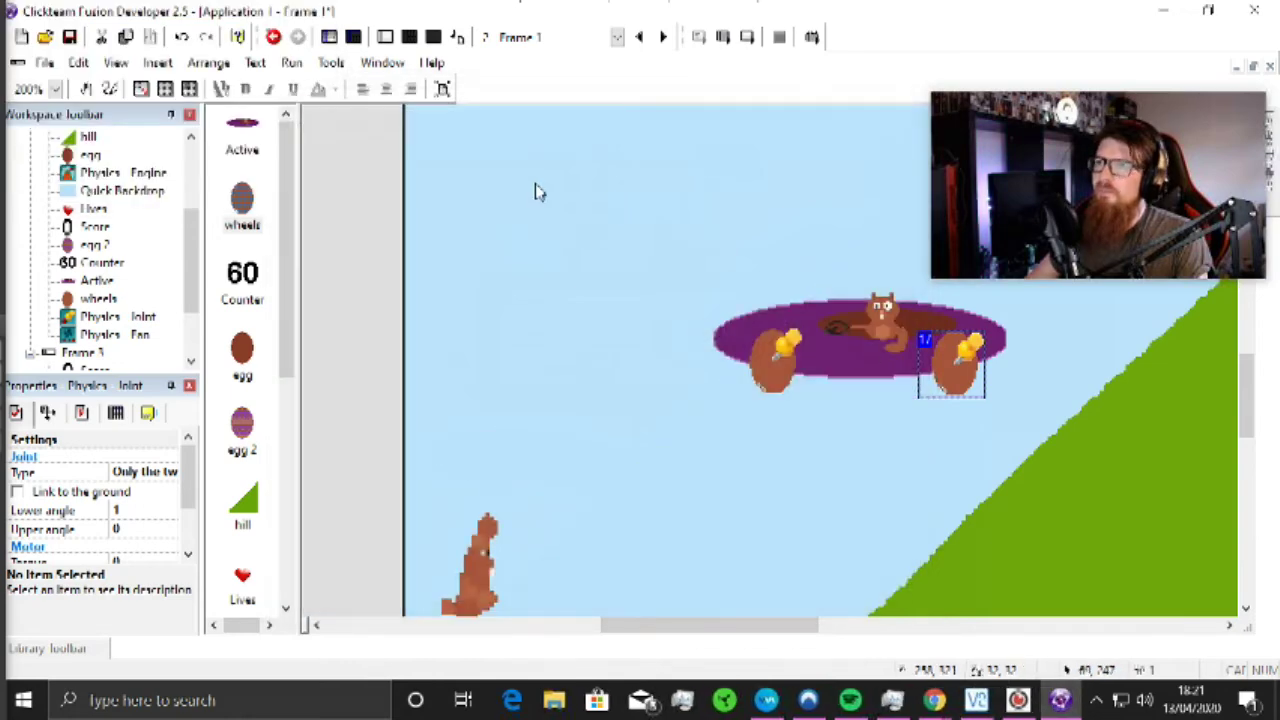
Step: Add a Start of Frame condition as new event 19 in the frame's events
key("ctrl+e")
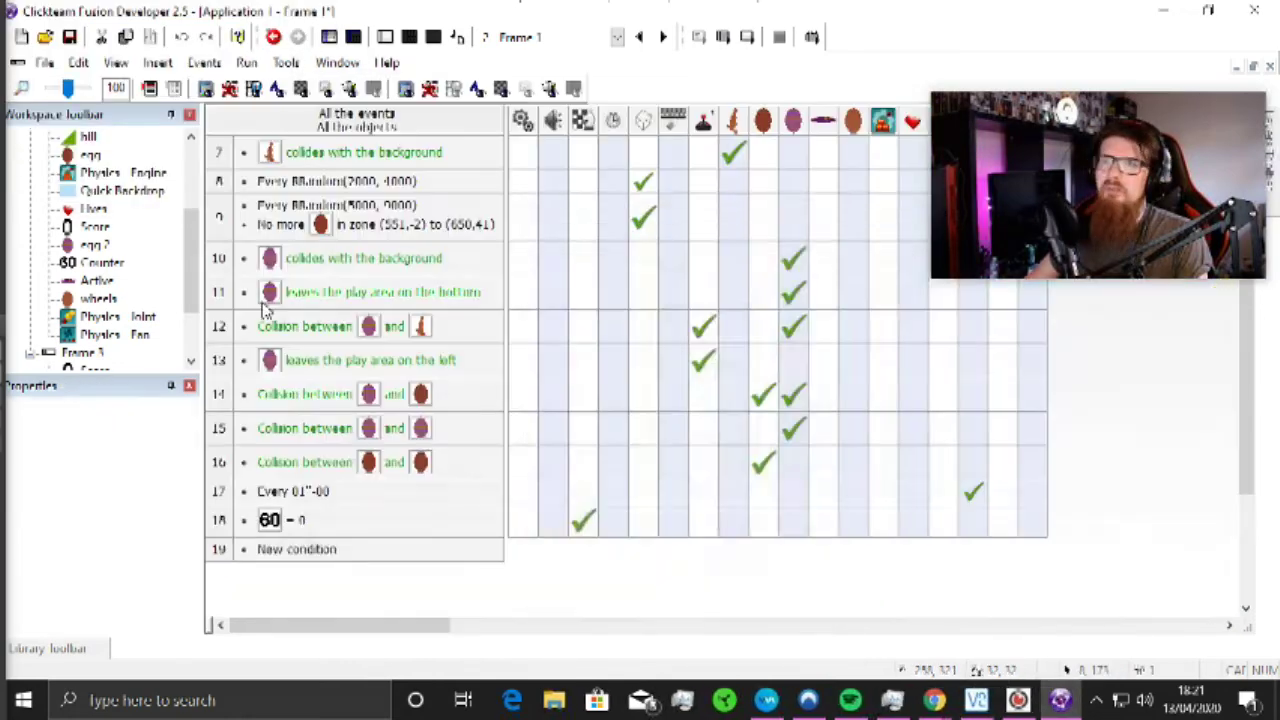
left_click(296, 549)
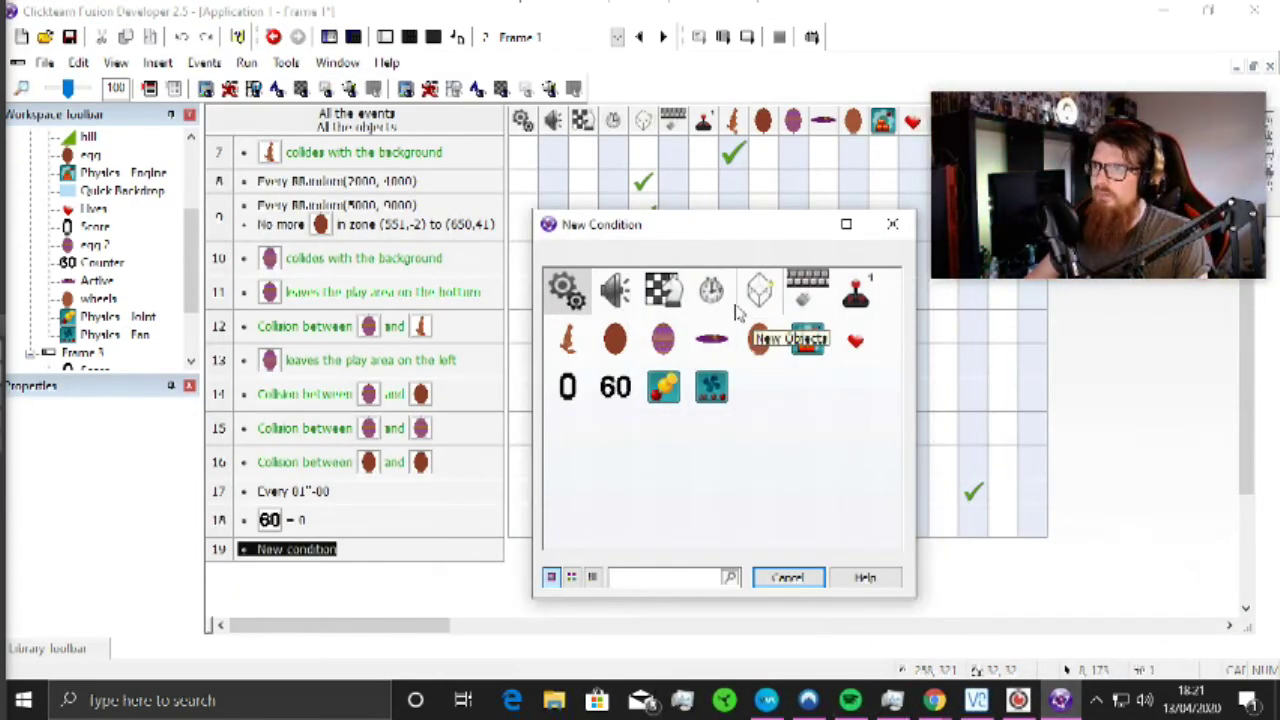
left_click(664, 292)
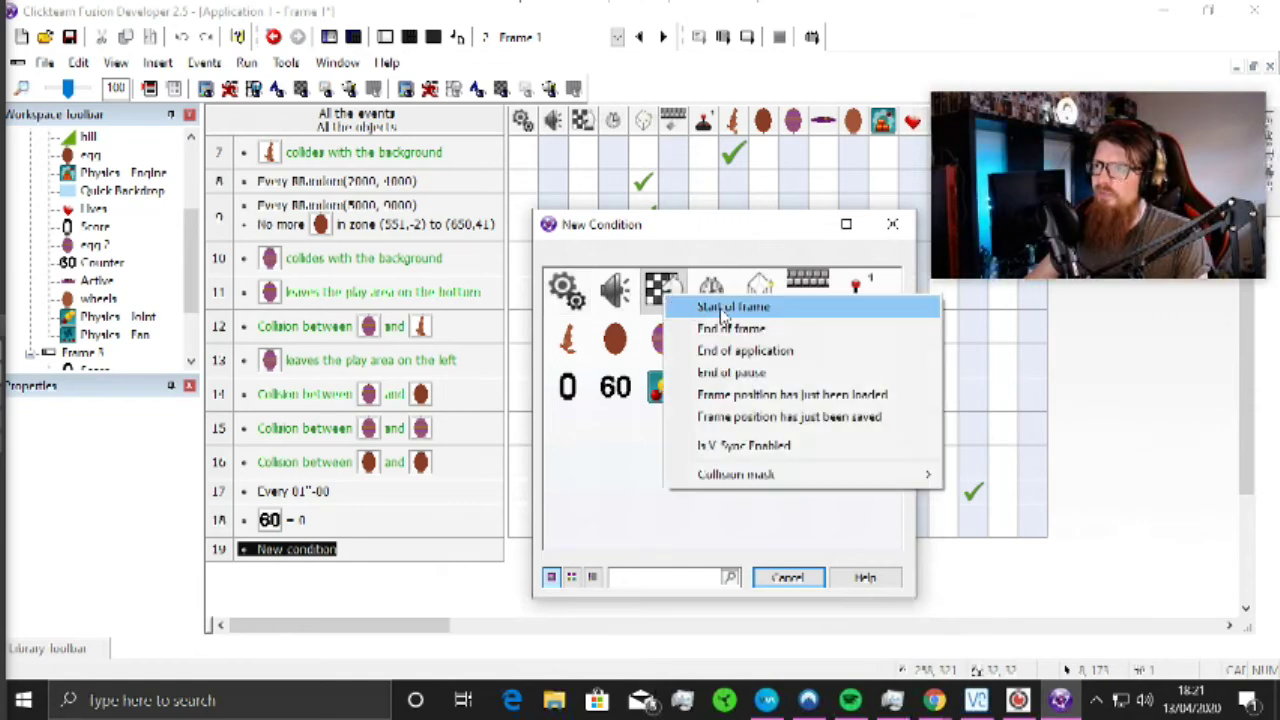
left_click(722, 310)
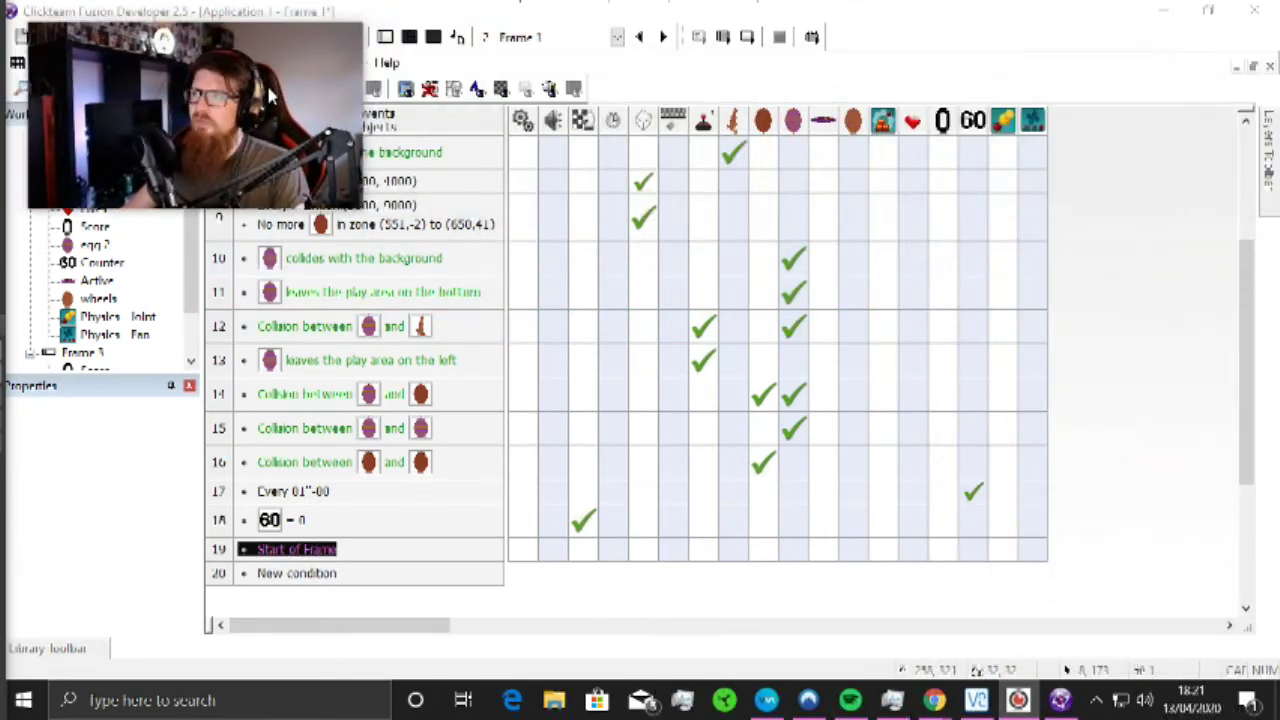
Step: Add an action to the Start of Frame event that applies a torque of 200 to the wheels
right_click(856, 563)
mouse_move(950, 220)
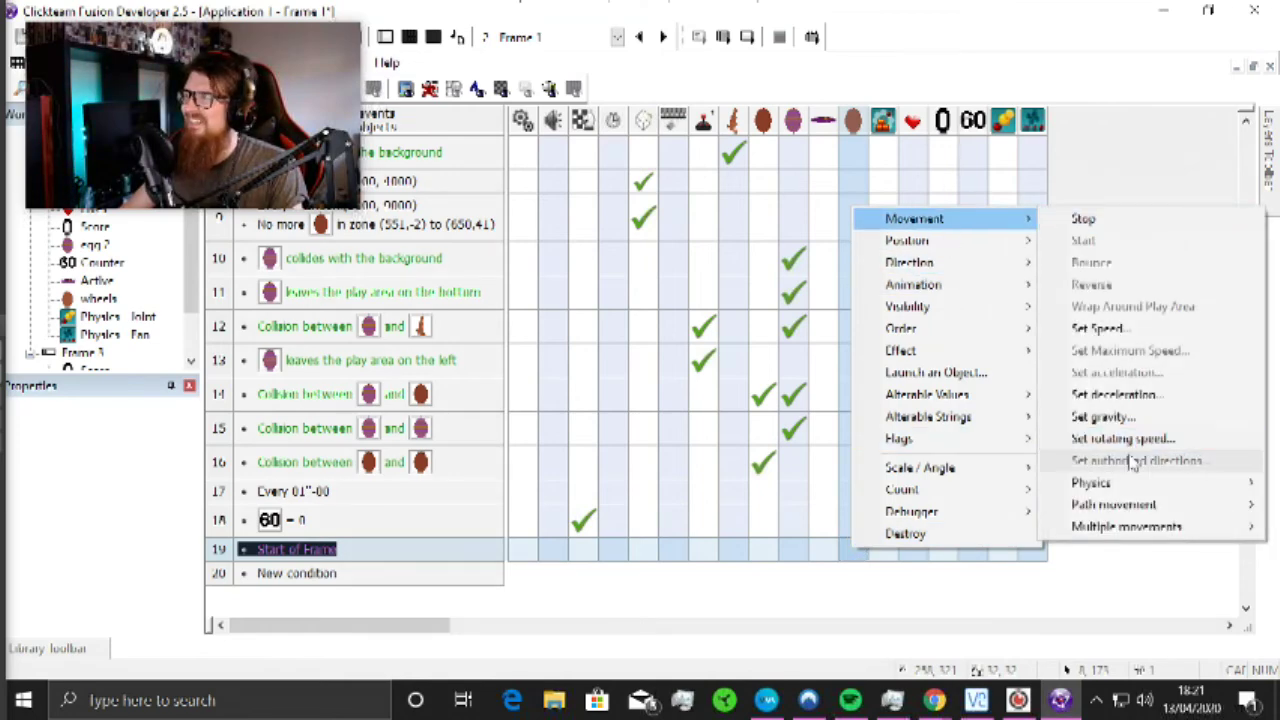
mouse_move(1150, 530)
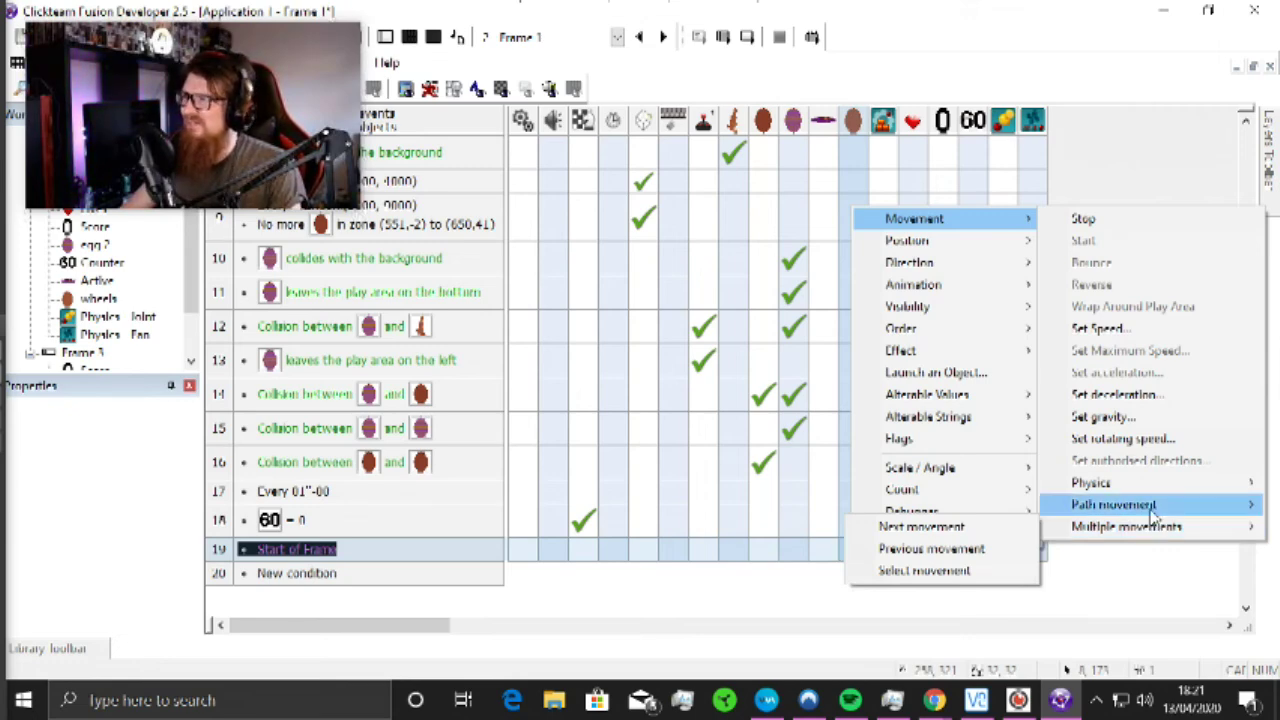
mouse_move(1095, 483)
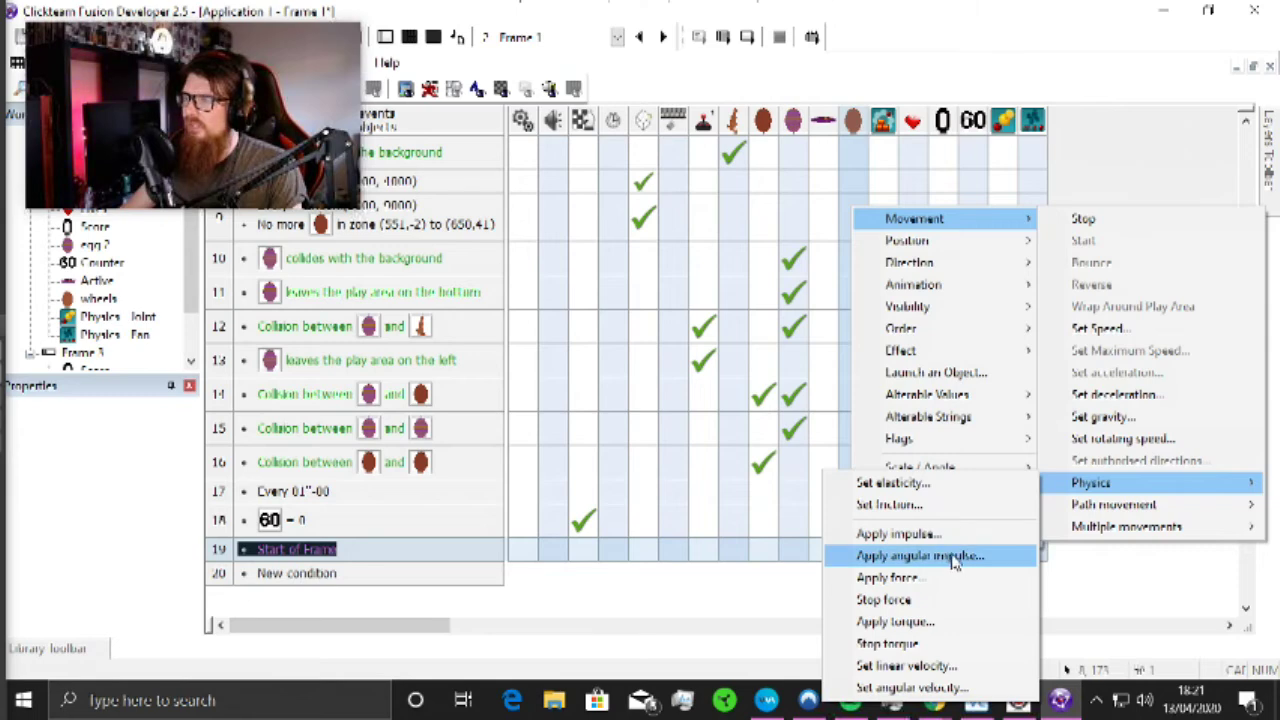
left_click(935, 621)
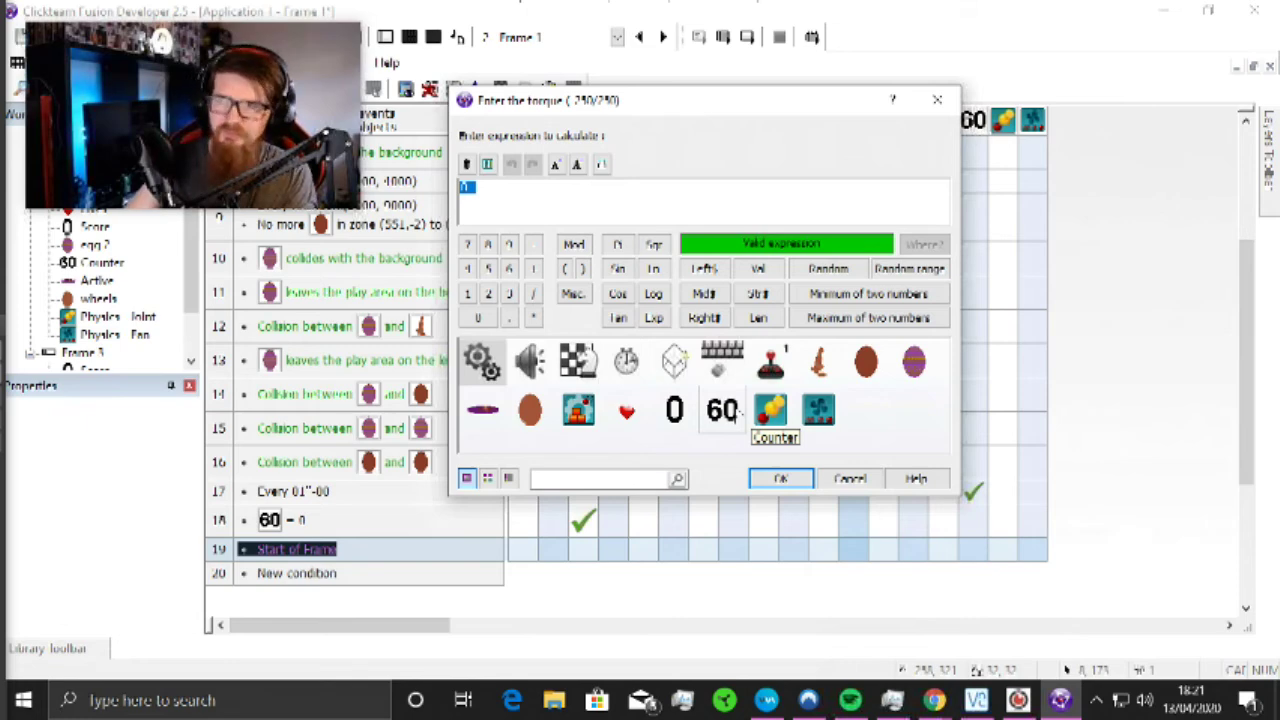
type("2")
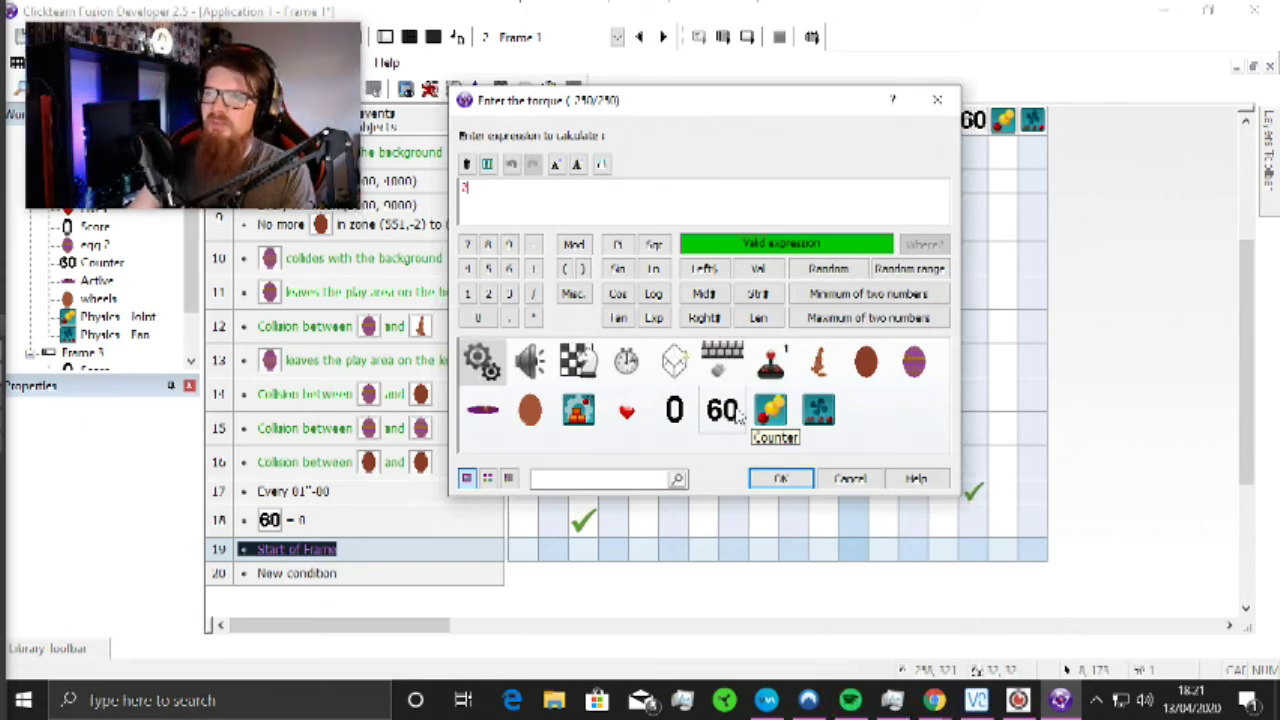
type("00")
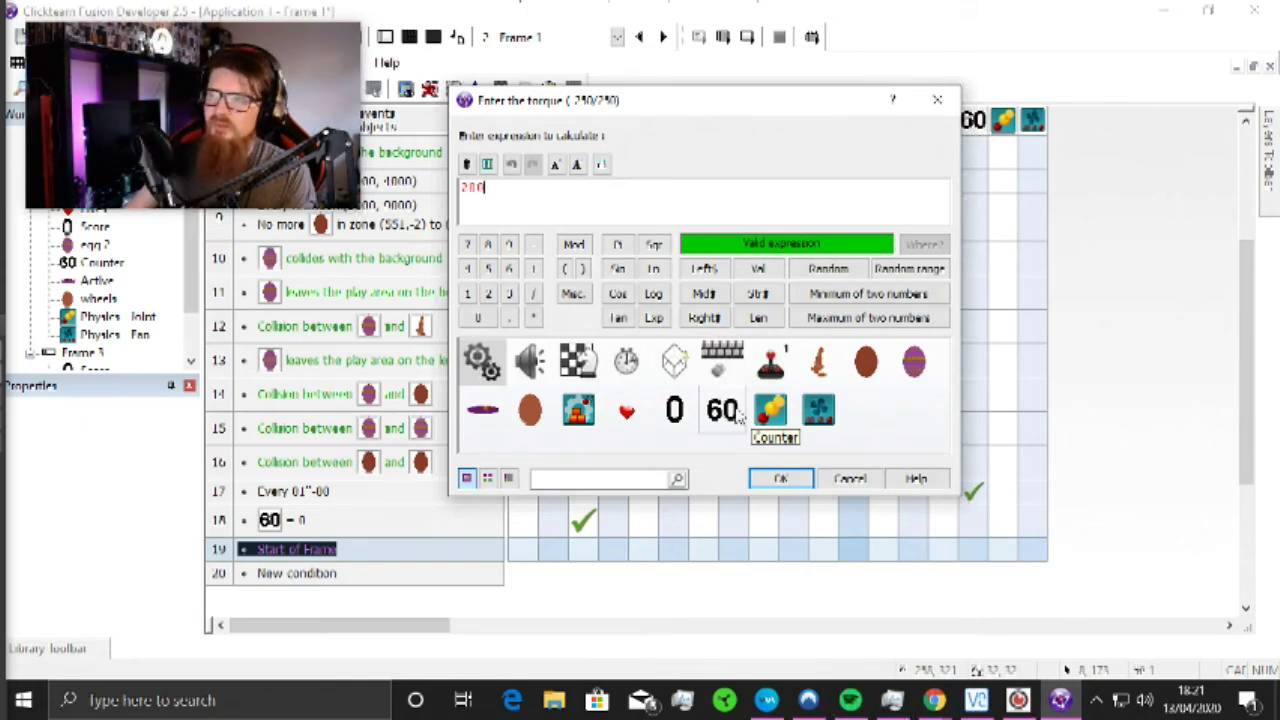
key("Return")
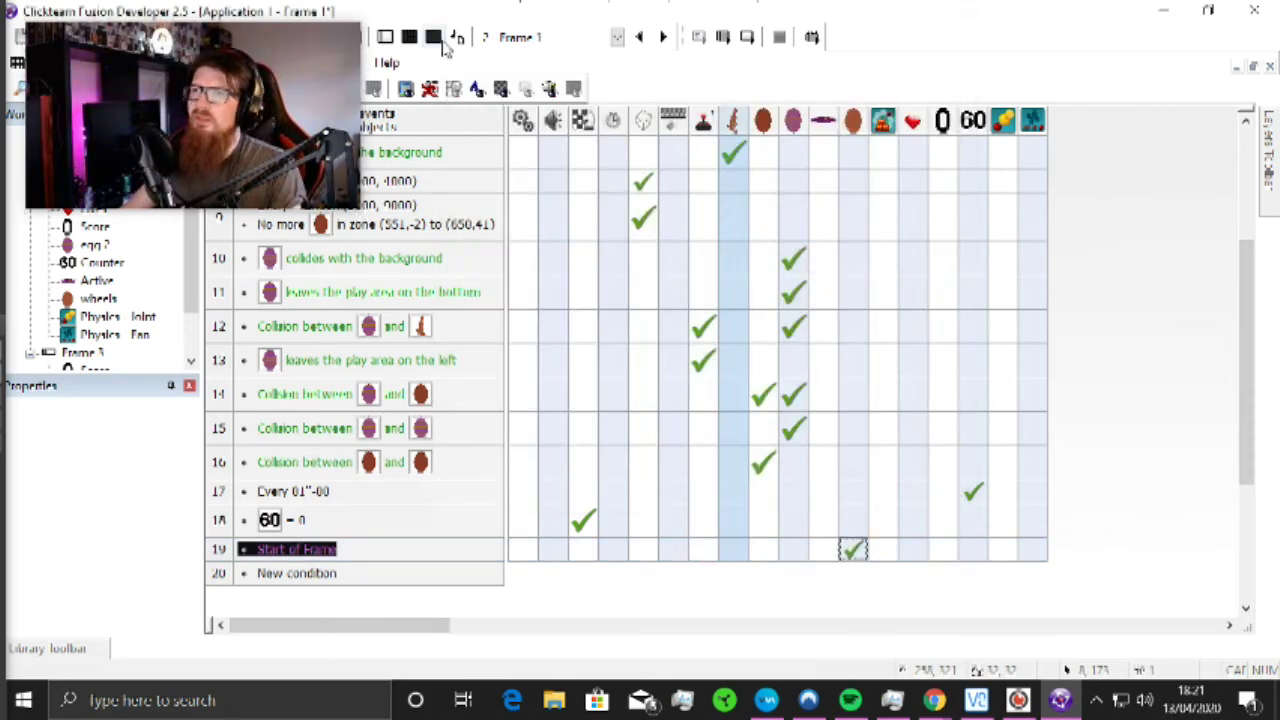
Step: Return to the frame layout and test-run the frame to check how the wheels behave with the torque
left_click(386, 40)
key("F8")
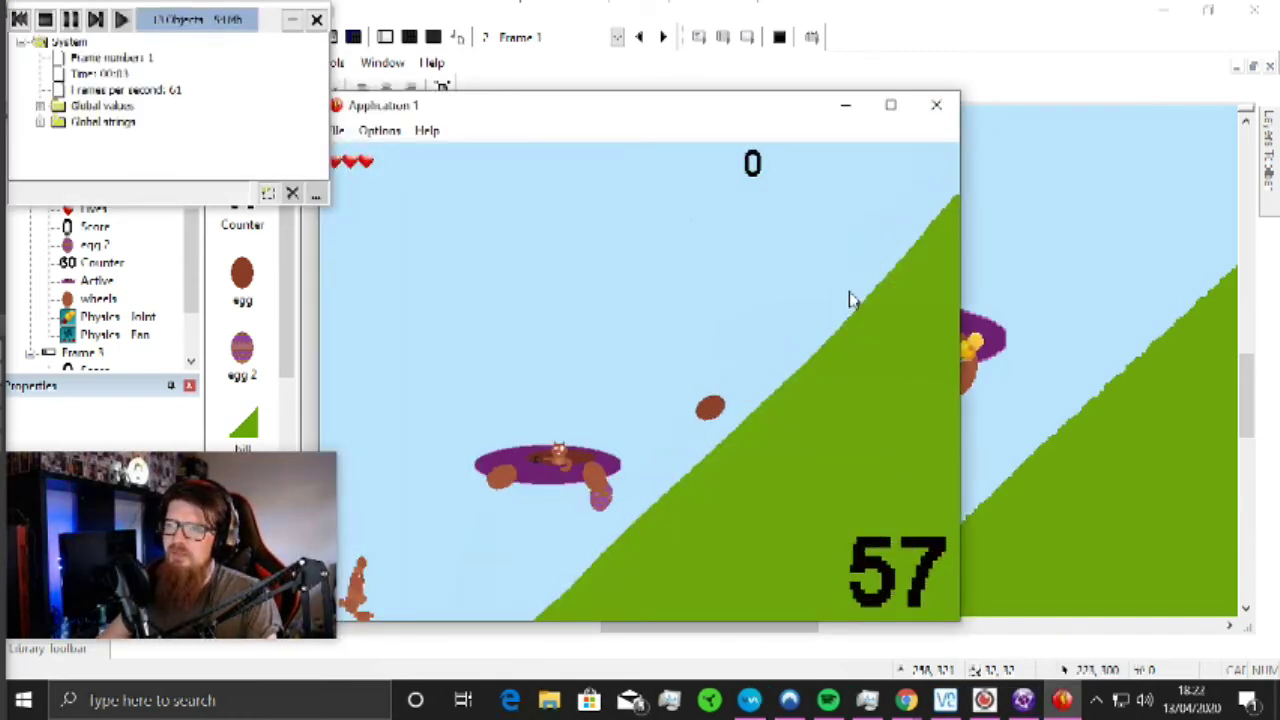
left_click(936, 104)
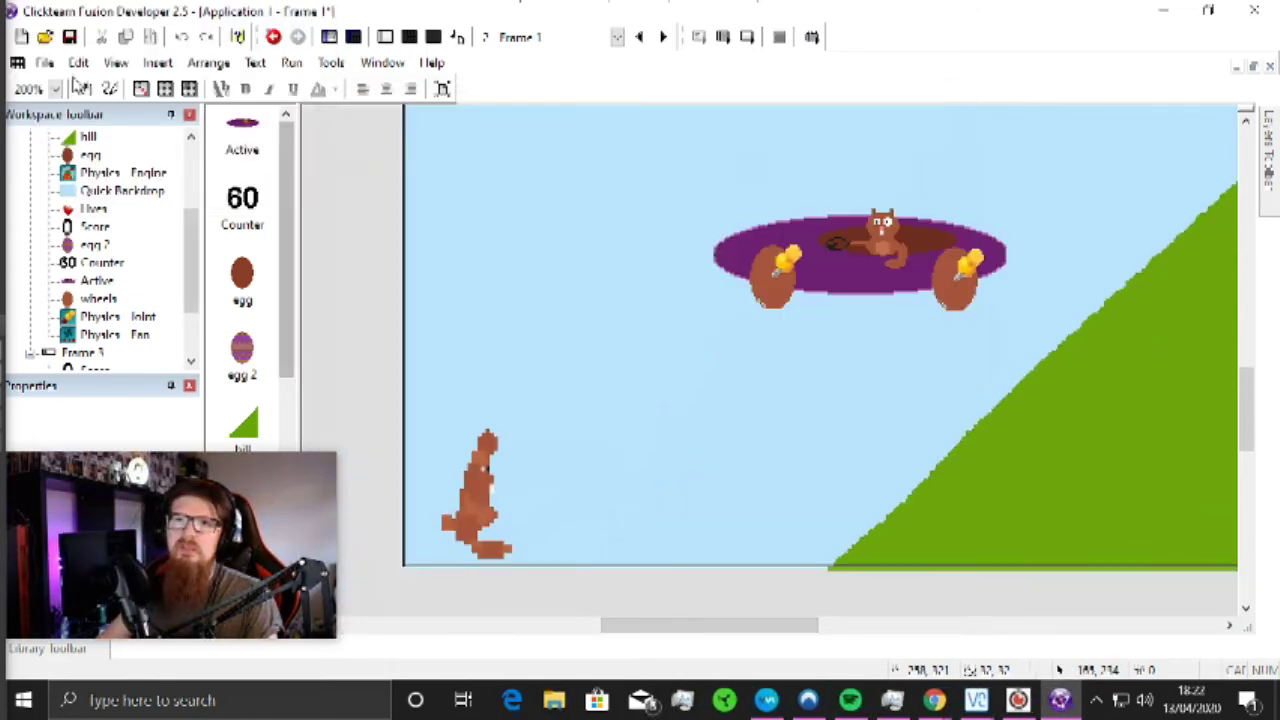
Step: Set the frame layout's zoom to 100%
left_click(55, 88)
left_click(44, 163)
scroll(634, 280, "down", 1)
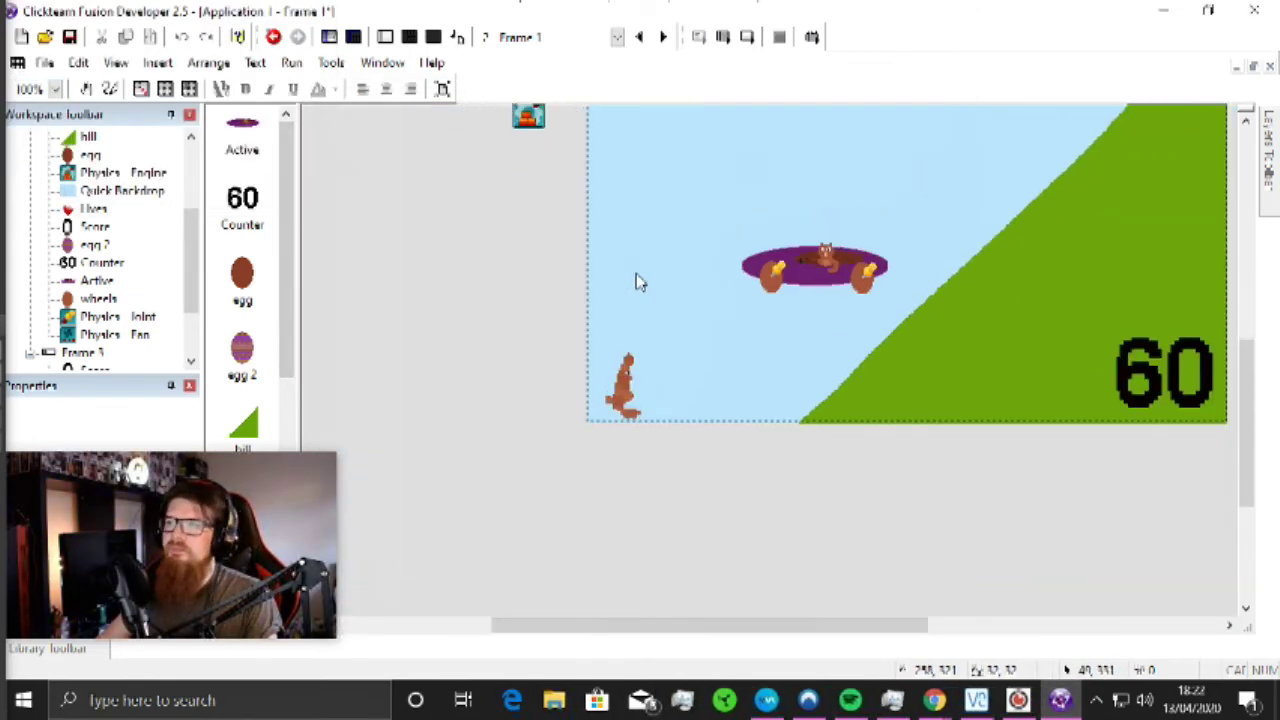
scroll(634, 286, "up", 4)
scroll(640, 330, "down", 1)
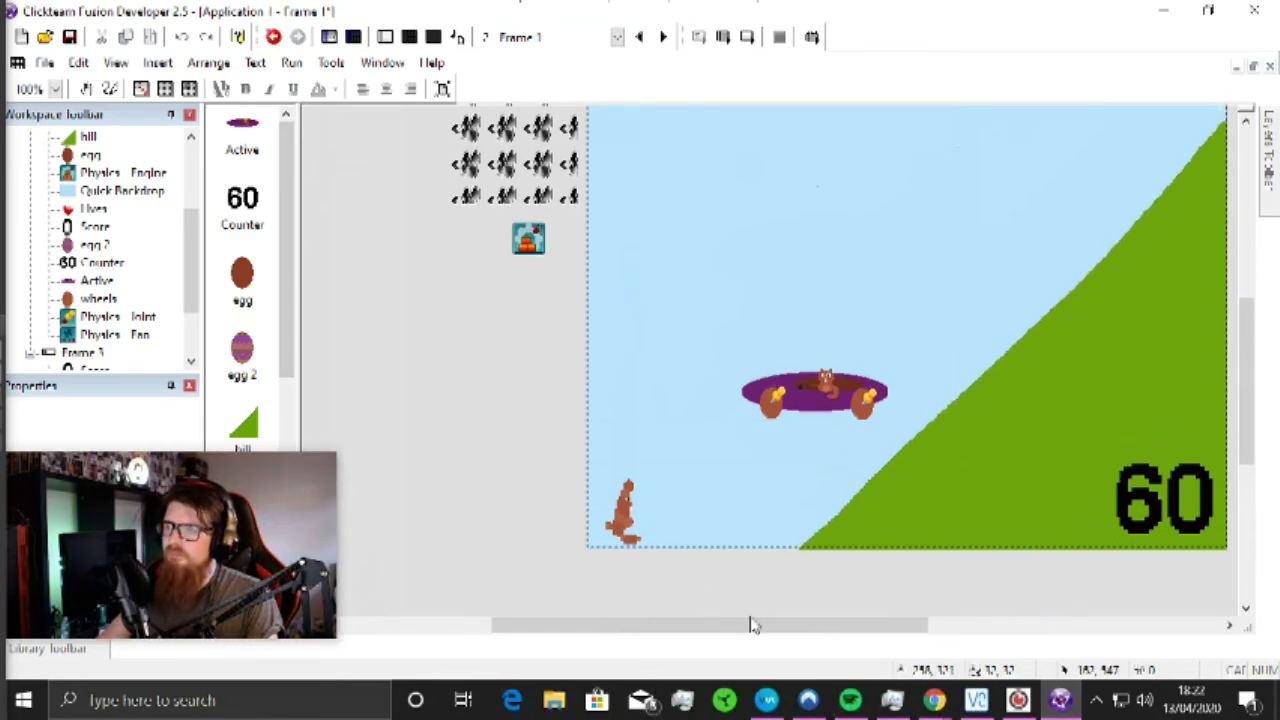
left_click_drag(751, 624, 808, 630)
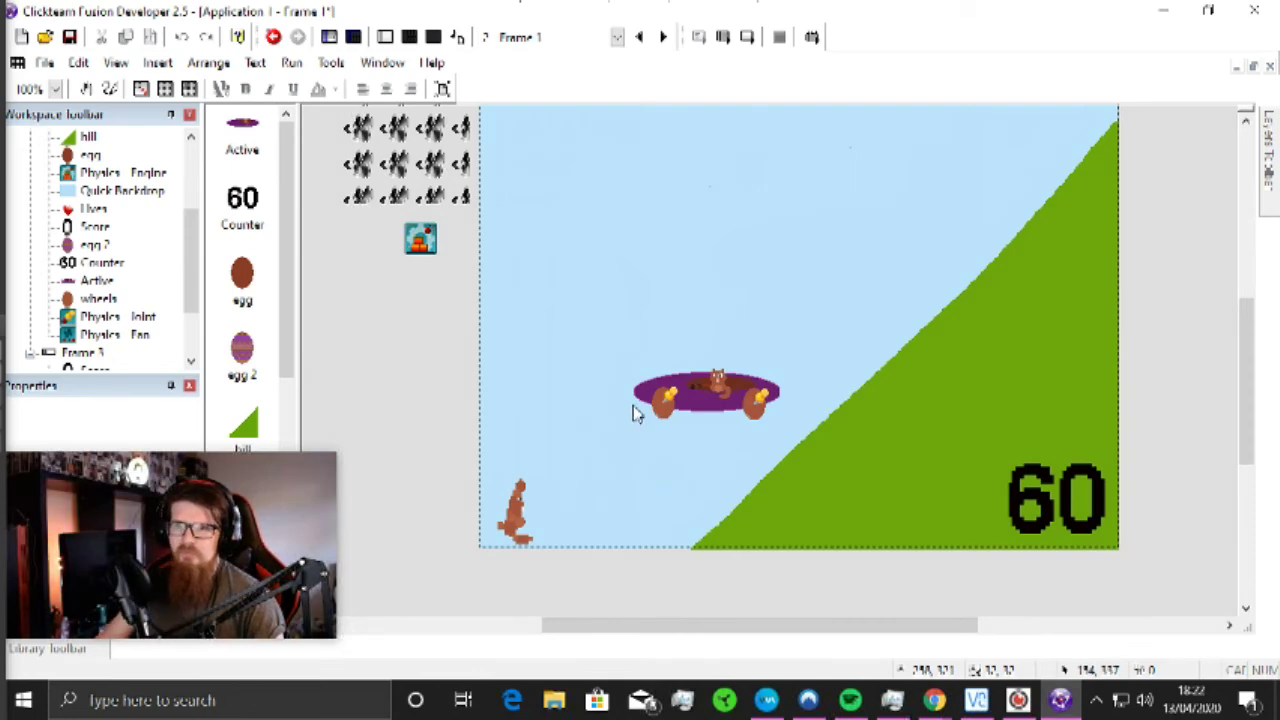
Step: Try moving the purple car body onto the hill and back over its wheels, and undo both moves
left_click(697, 405)
left_click_drag(697, 406, 800, 526)
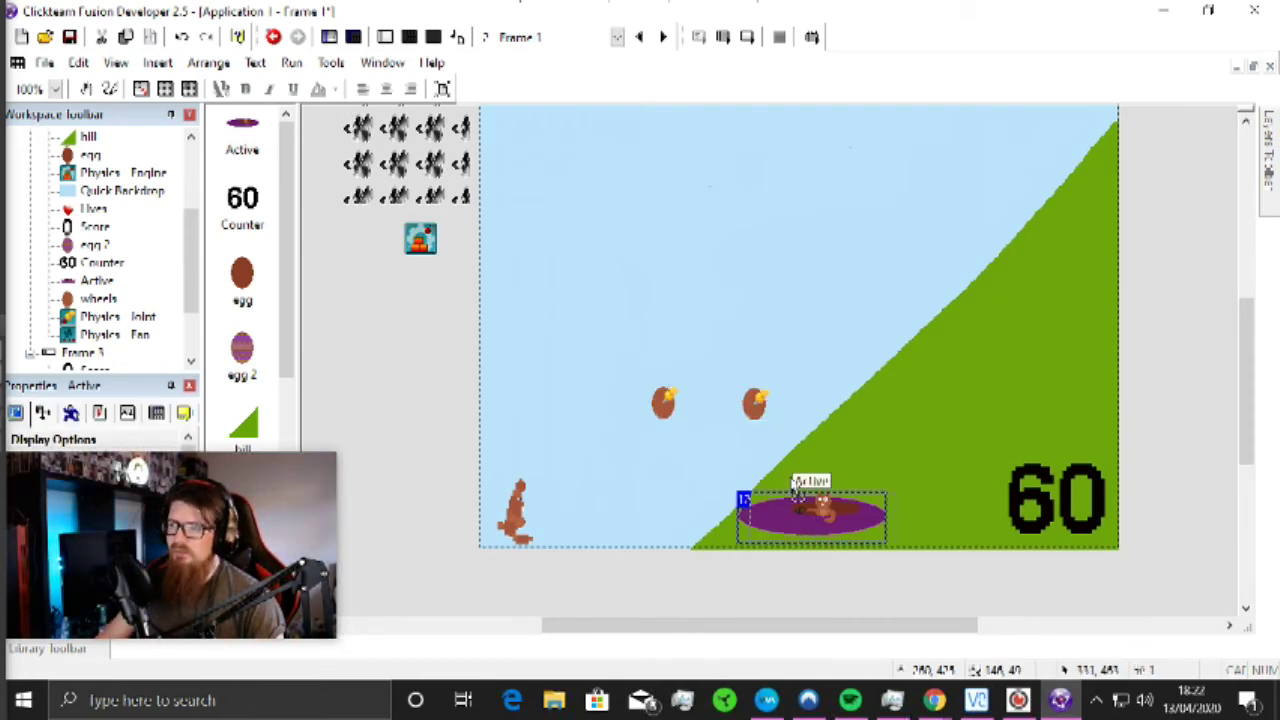
left_click_drag(735, 395, 713, 420)
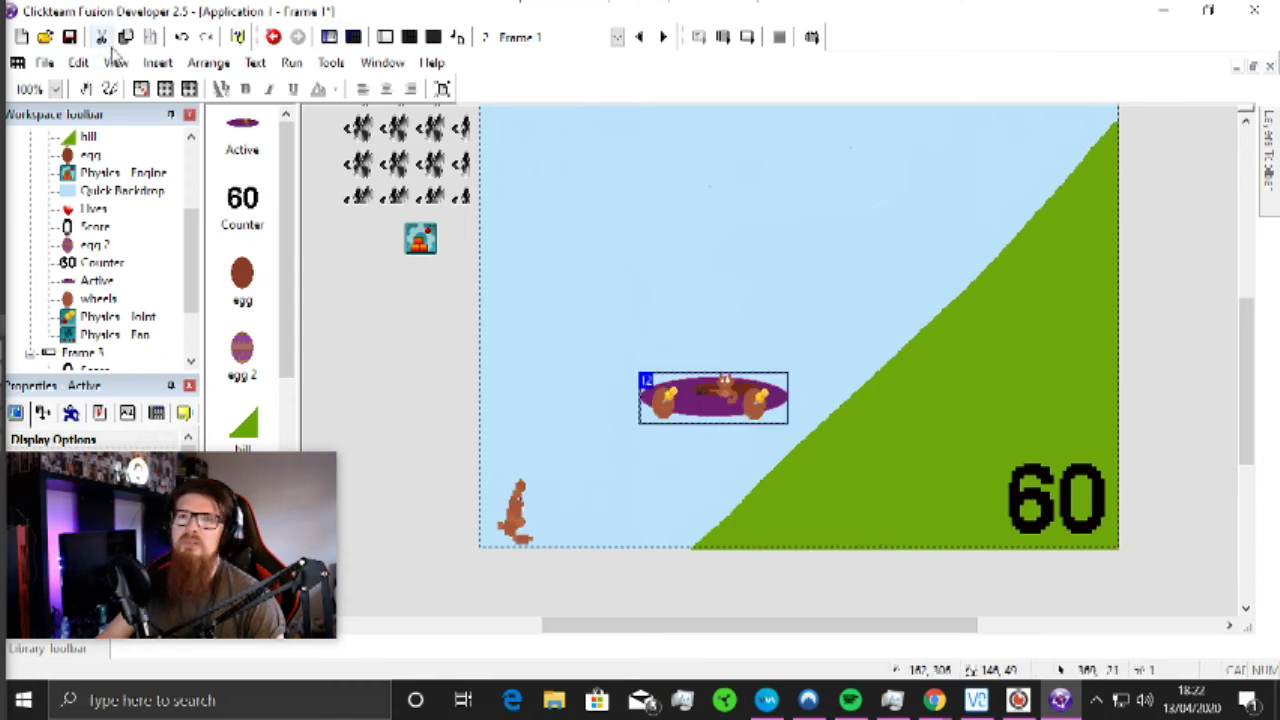
left_click(181, 37)
left_click(181, 37)
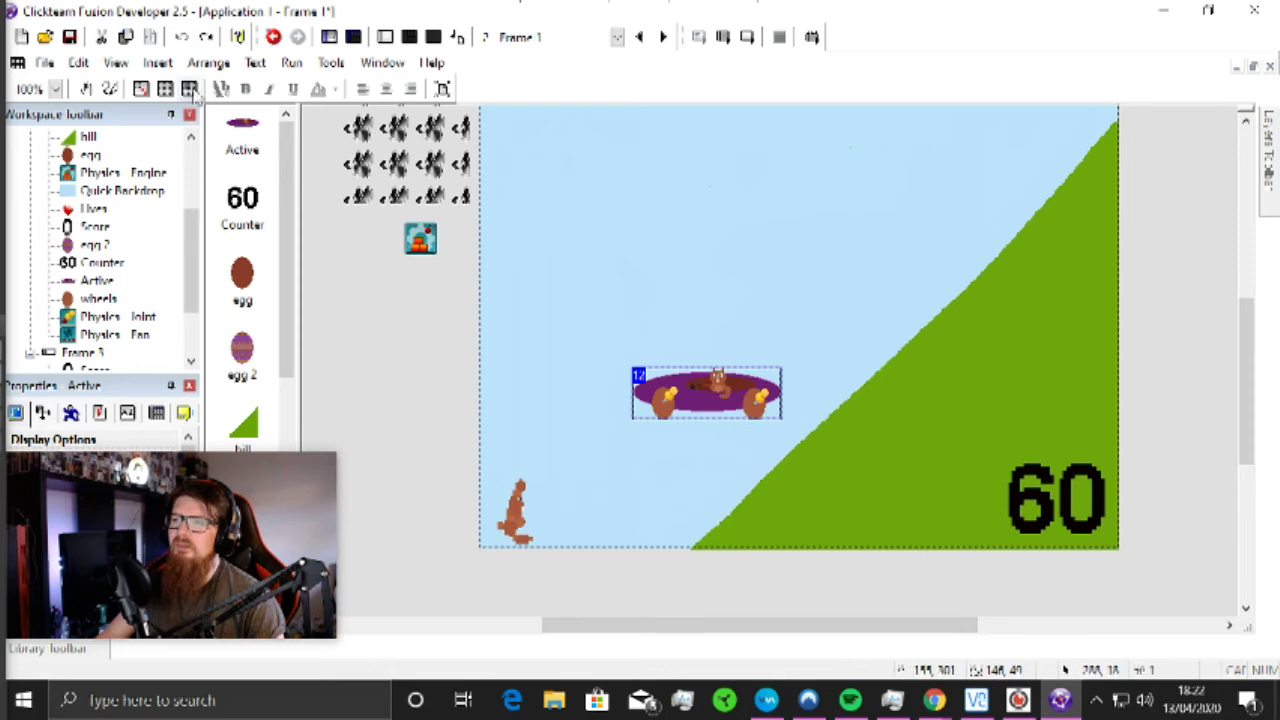
Step: Select the purple car body with both wheels and their joints, and move them together down to the foot of the green hill
right_click(606, 318)
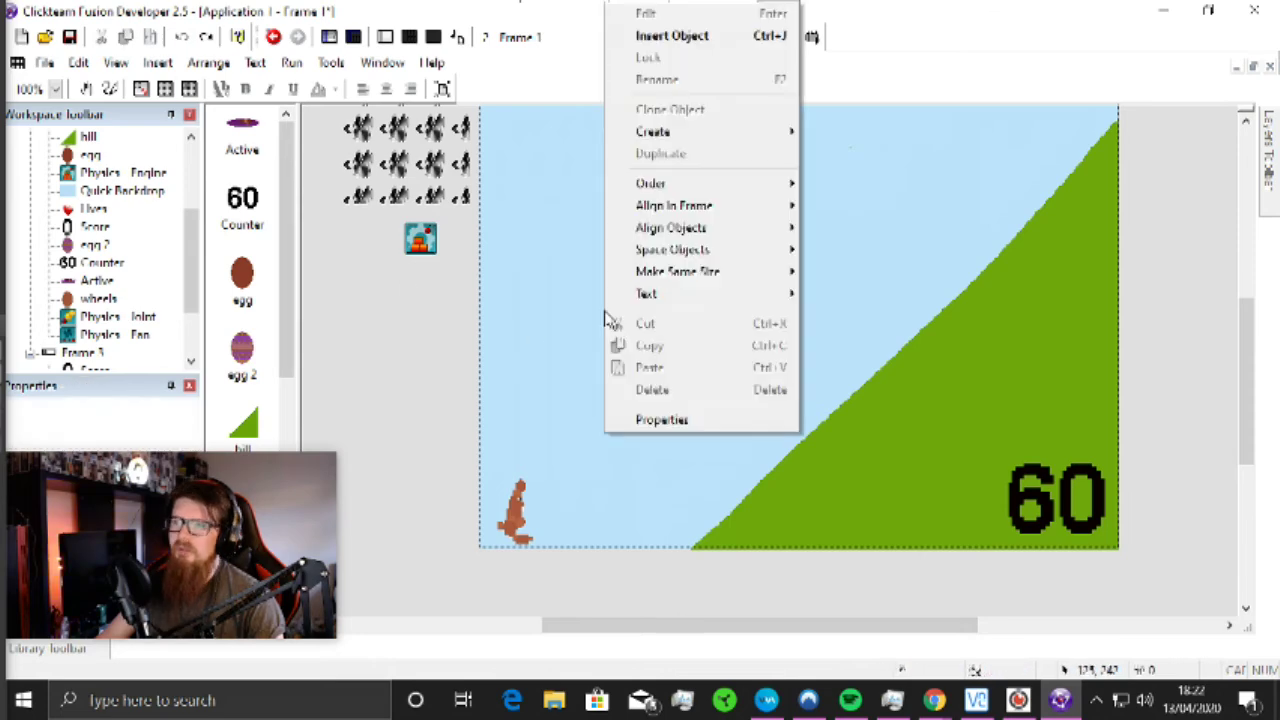
left_click(594, 345)
left_click_drag(589, 330, 822, 442)
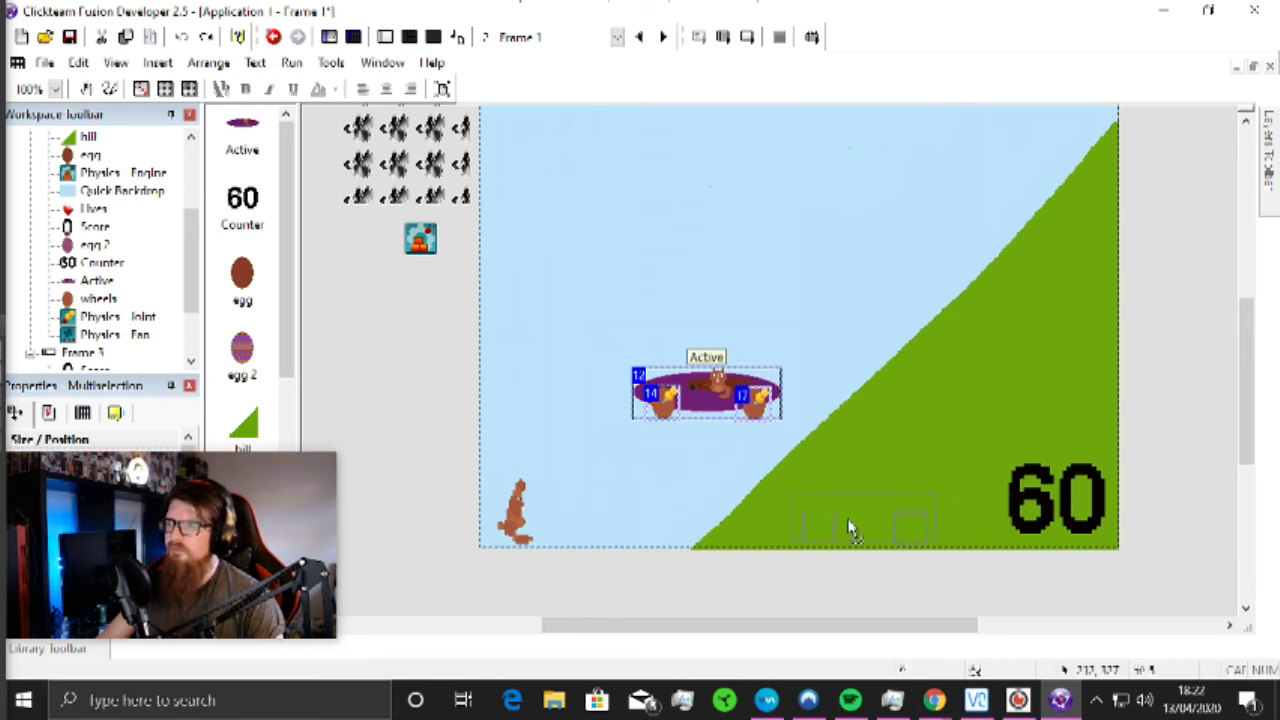
left_click_drag(848, 528, 846, 528)
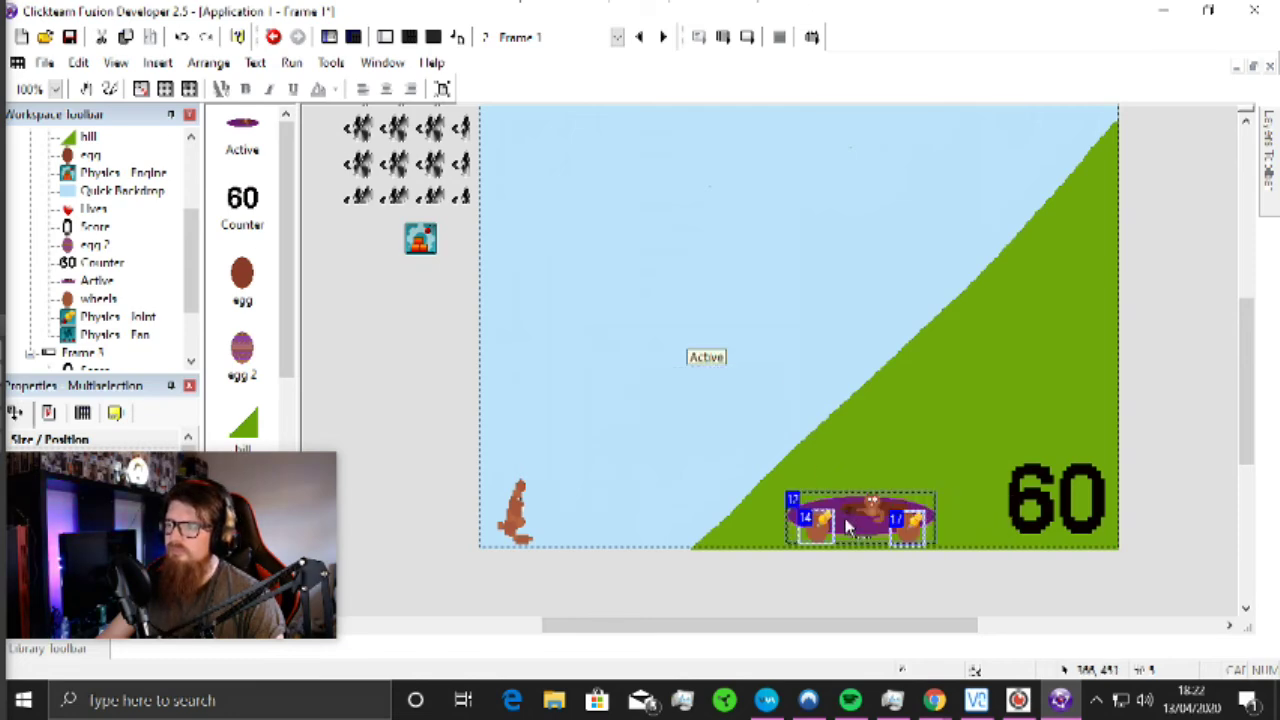
left_click(846, 601)
left_click(855, 521)
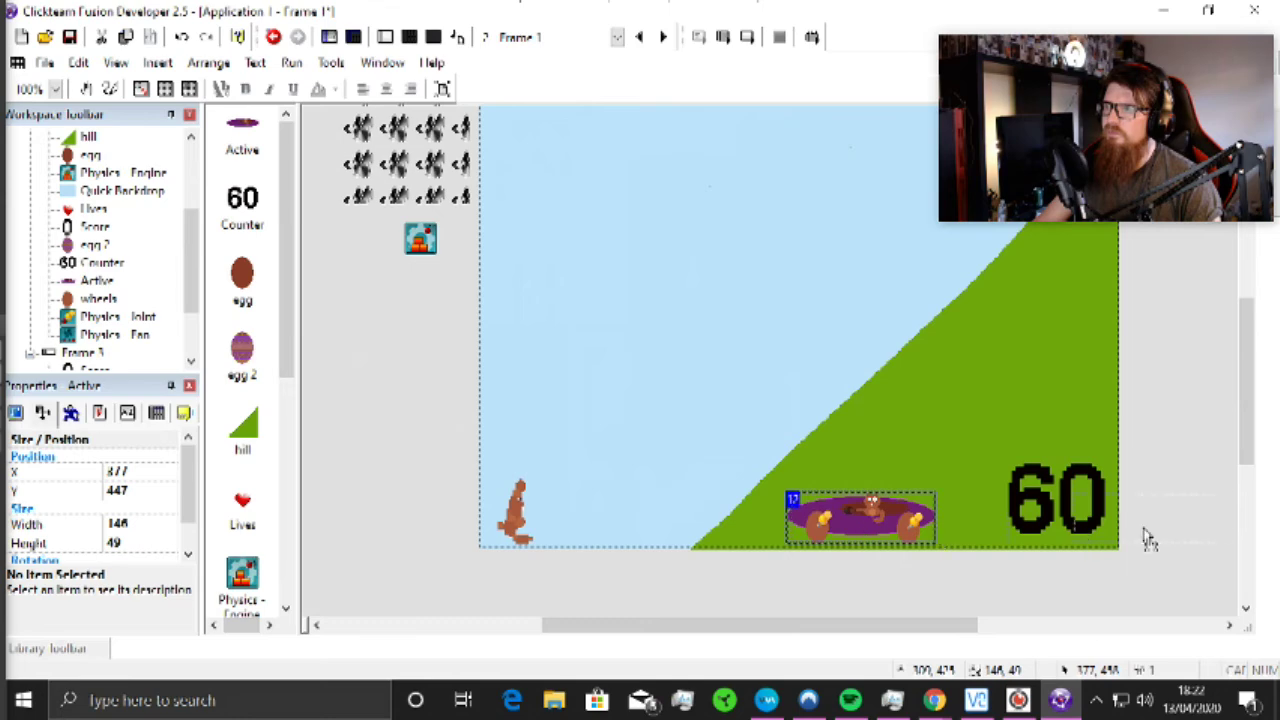
left_click_drag(1148, 537, 1197, 534)
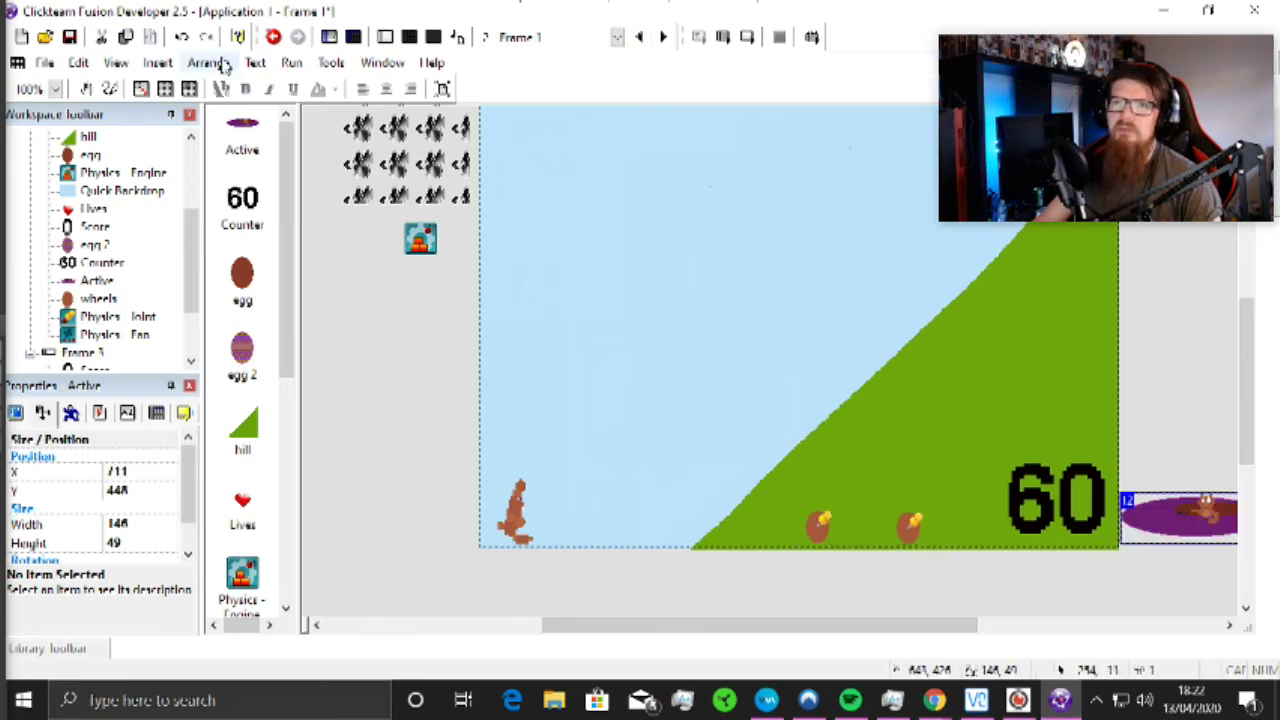
left_click(181, 37)
Step: Move the car body, wheels and joints together just outside the frame's right edge, and nudge them level with its bottom edge
left_click_drag(738, 463, 966, 573)
left_click_drag(862, 528, 1186, 532)
left_click_drag(897, 627, 963, 628)
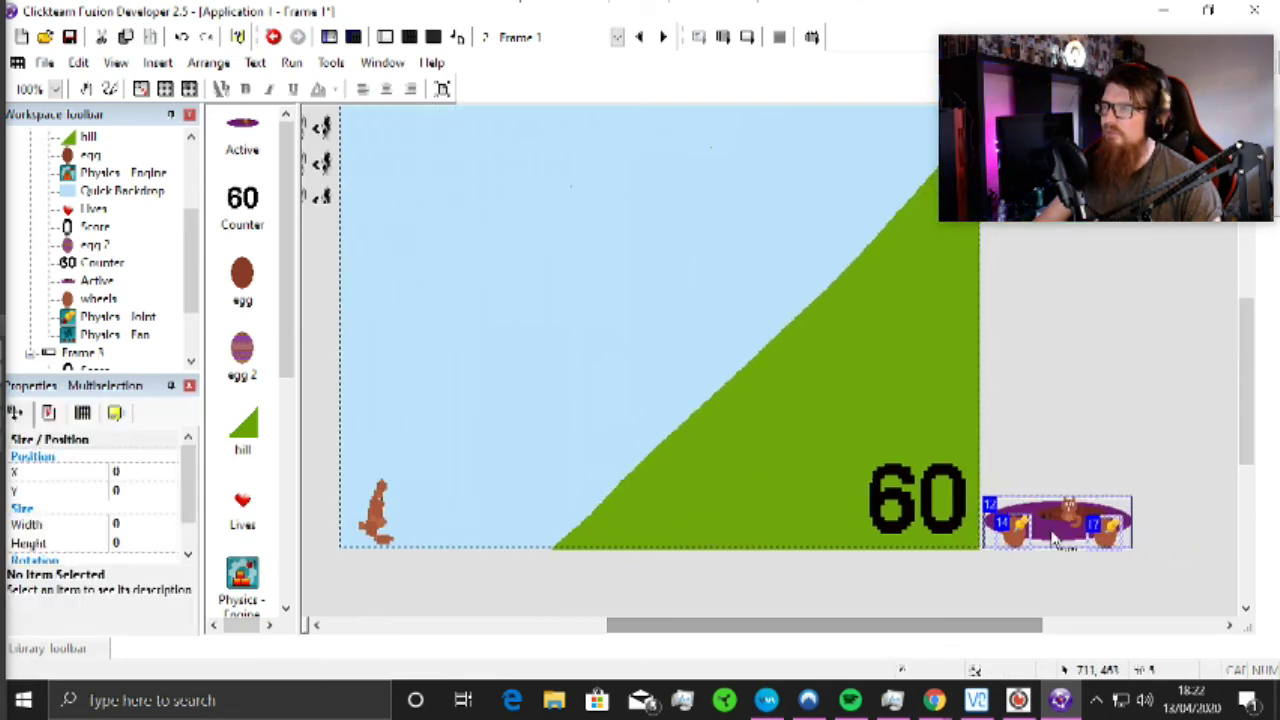
key("Right")
key("Right")
key("Up")
key("Up")
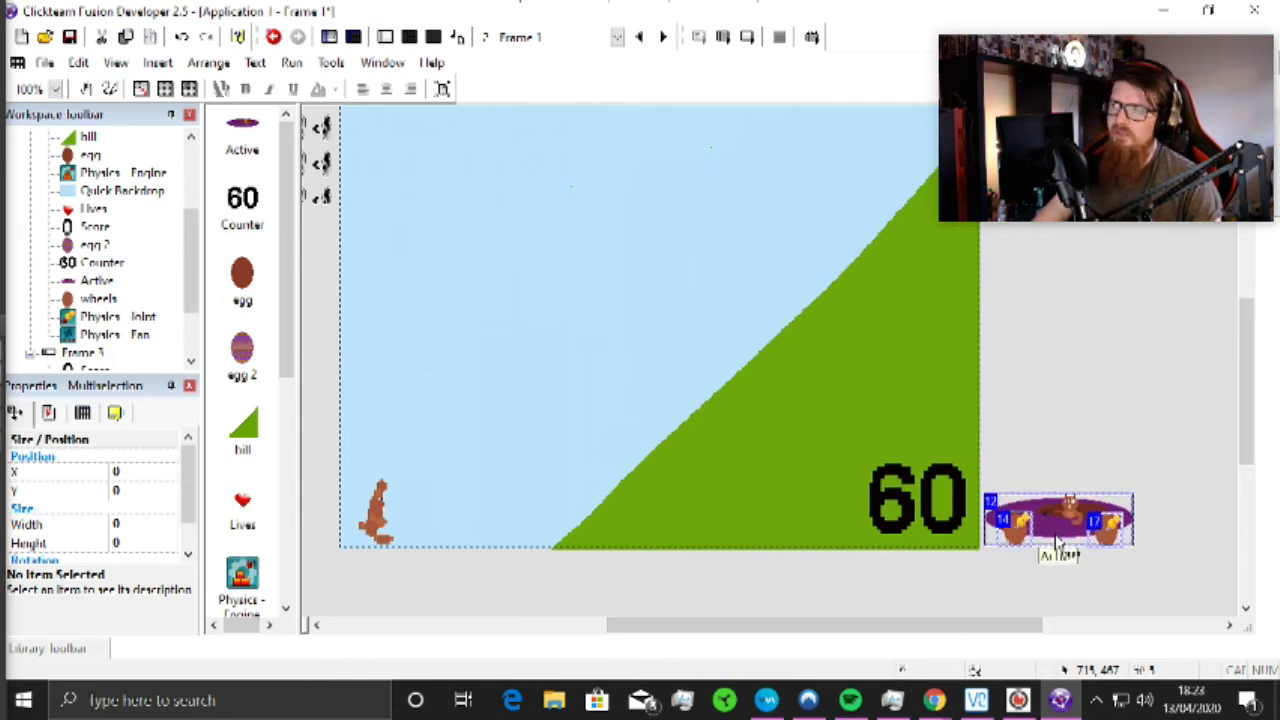
key("Left")
key("Down")
key("Up")
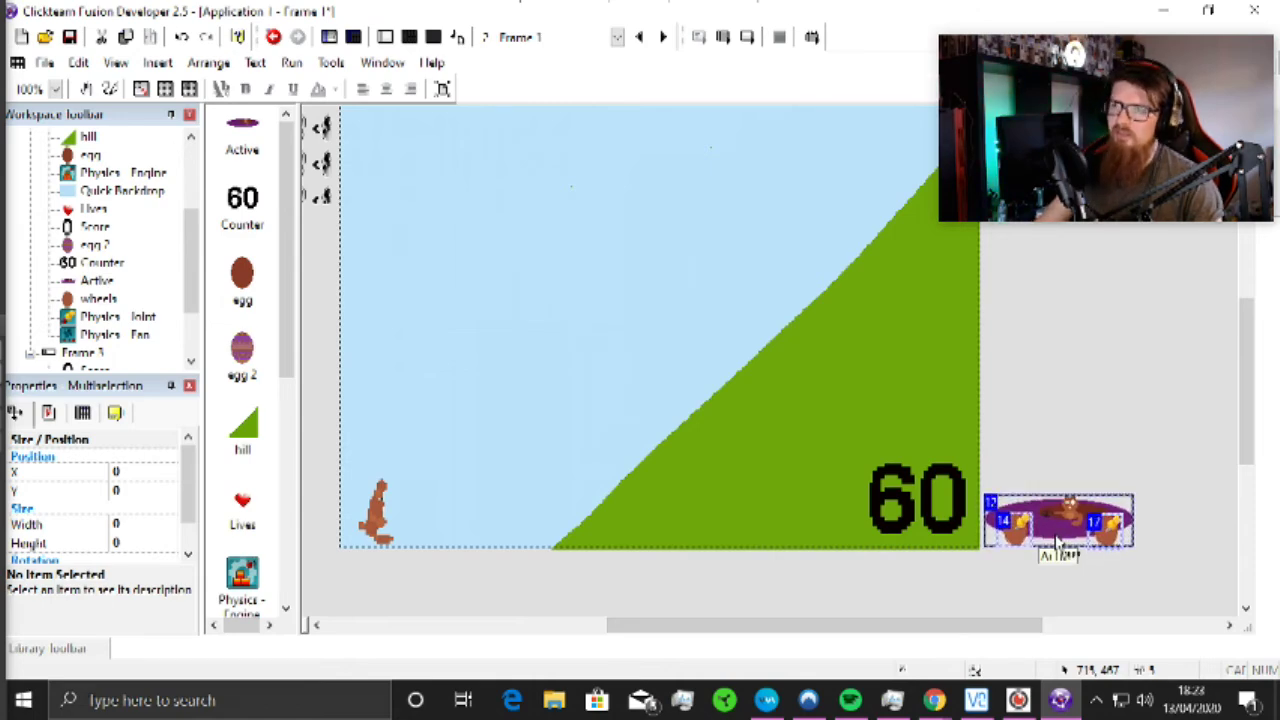
Step: Move the Physics Fan down beside the frame's bottom-left corner, to X -150, Y 348
left_click_drag(909, 630, 793, 630)
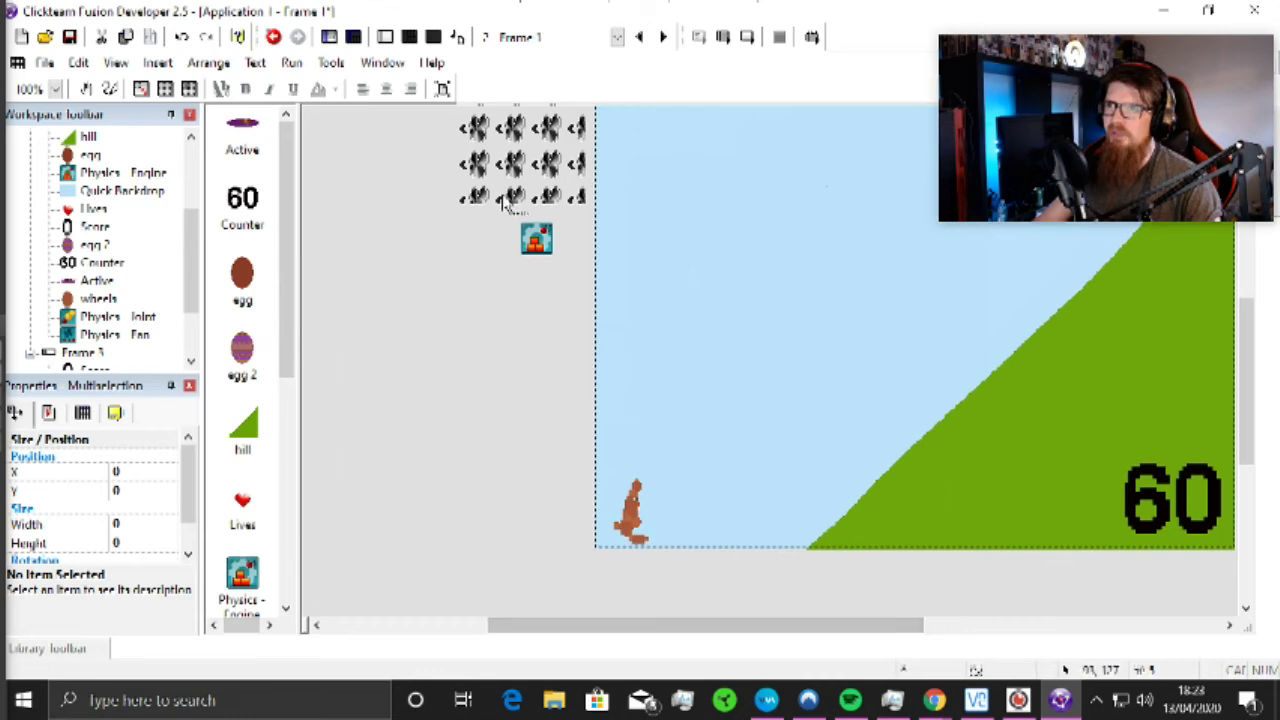
left_click_drag(550, 178, 538, 522)
left_click_drag(576, 632, 674, 634)
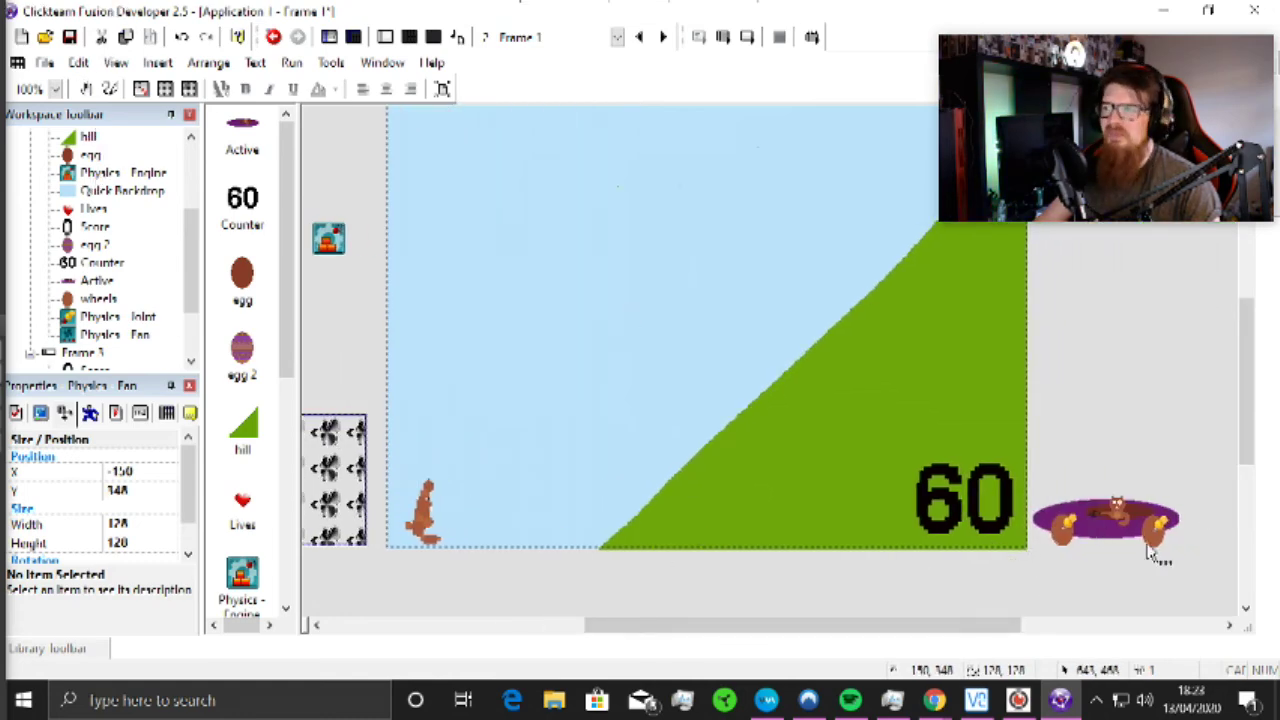
Step: Set the car body's movement type to Path and draw a horizontal path segment from it across the frame to the fan
left_click_drag(1218, 481, 1105, 541)
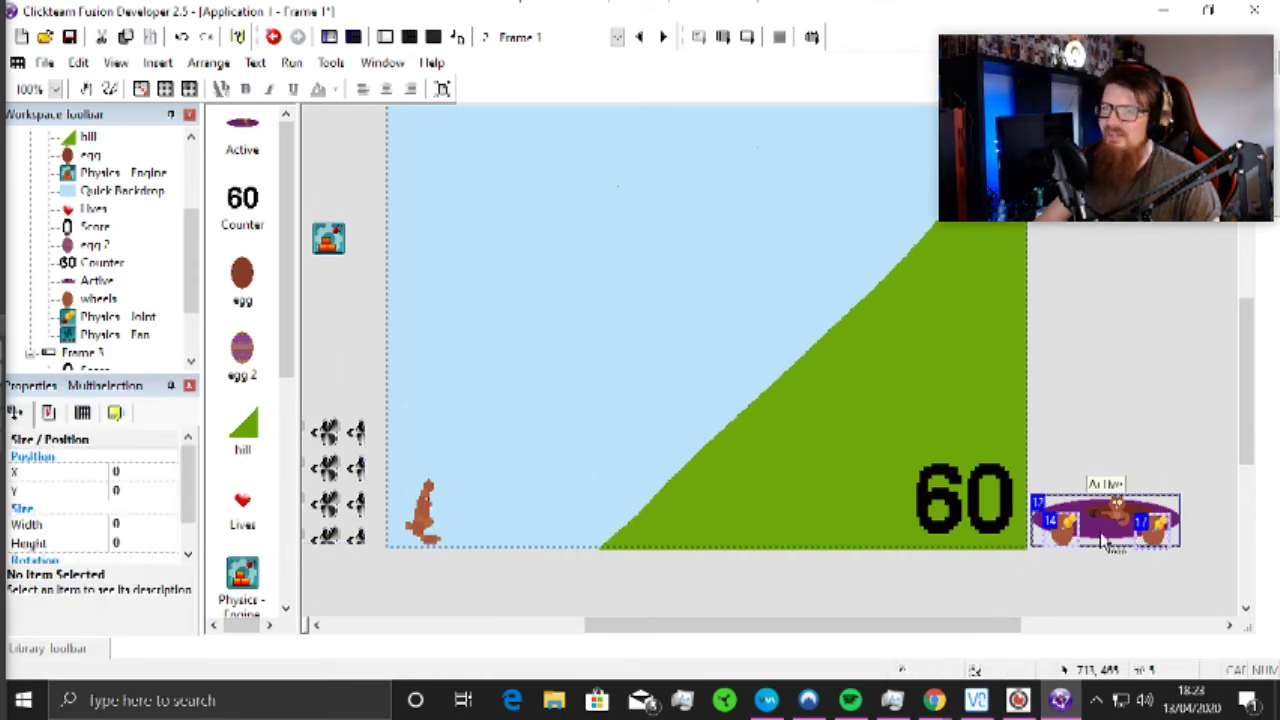
left_click(1110, 588)
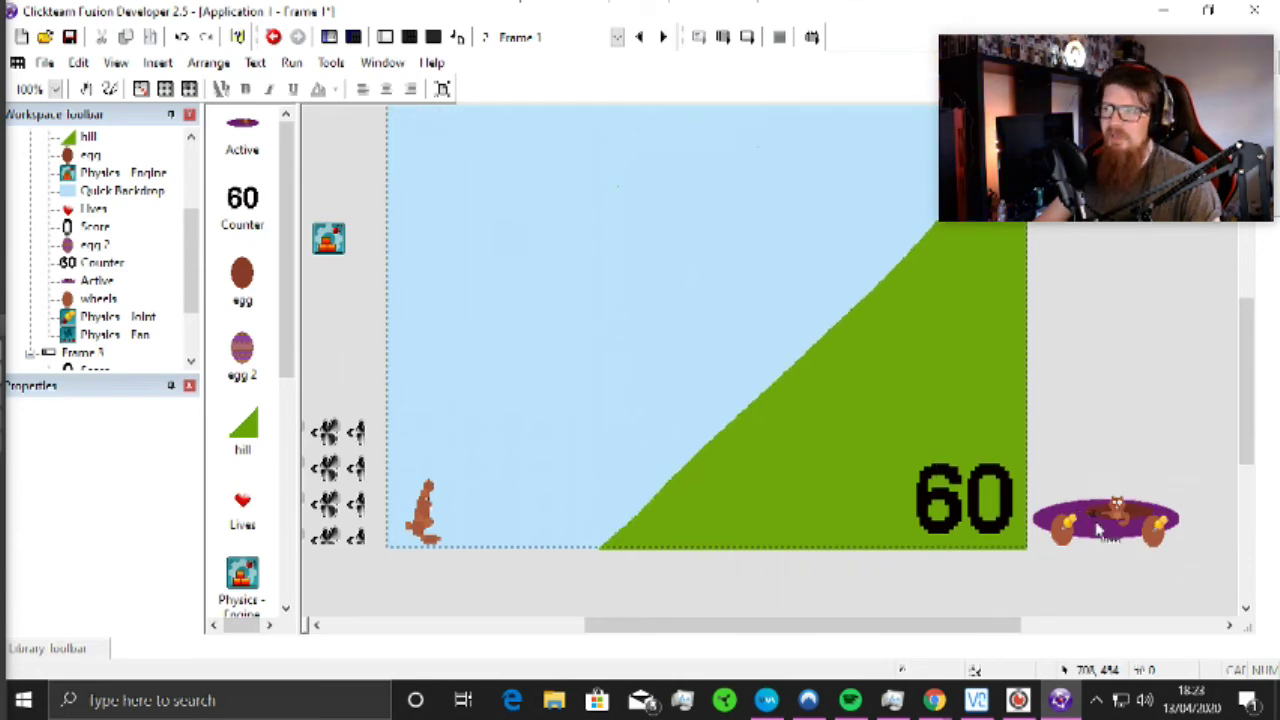
left_click(1103, 533)
left_click(71, 413)
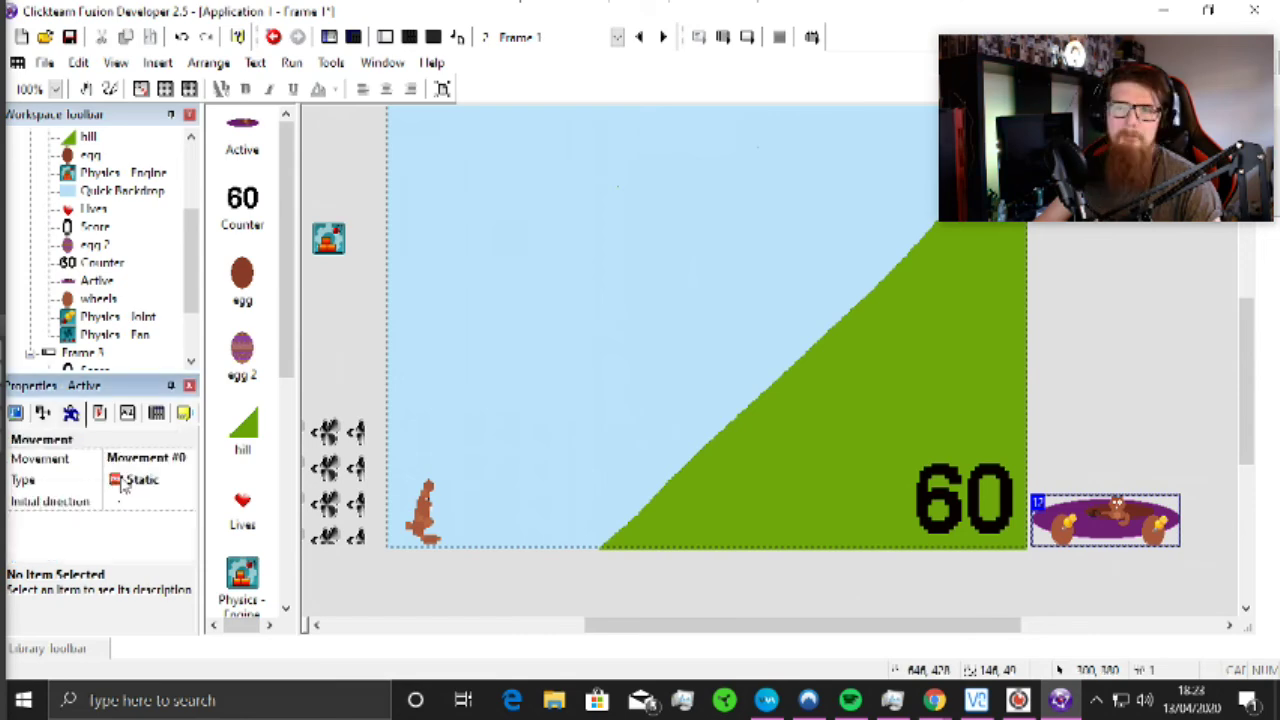
left_click(137, 484)
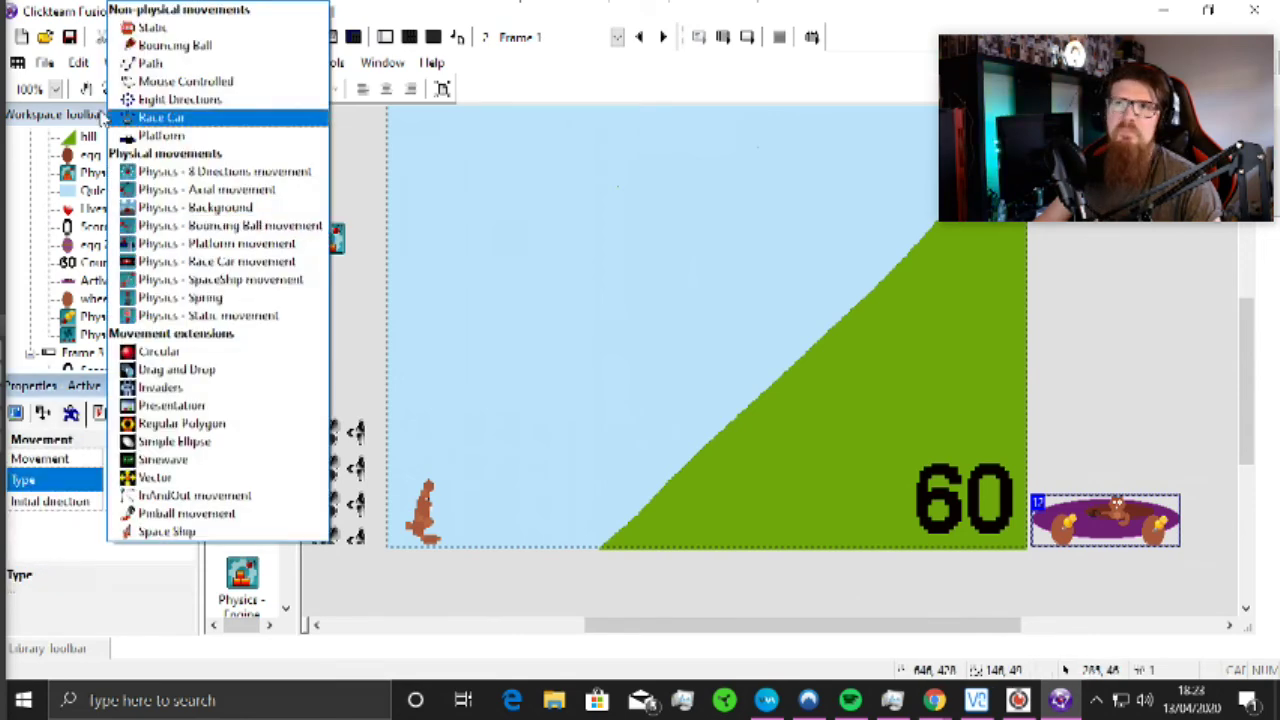
left_click(176, 64)
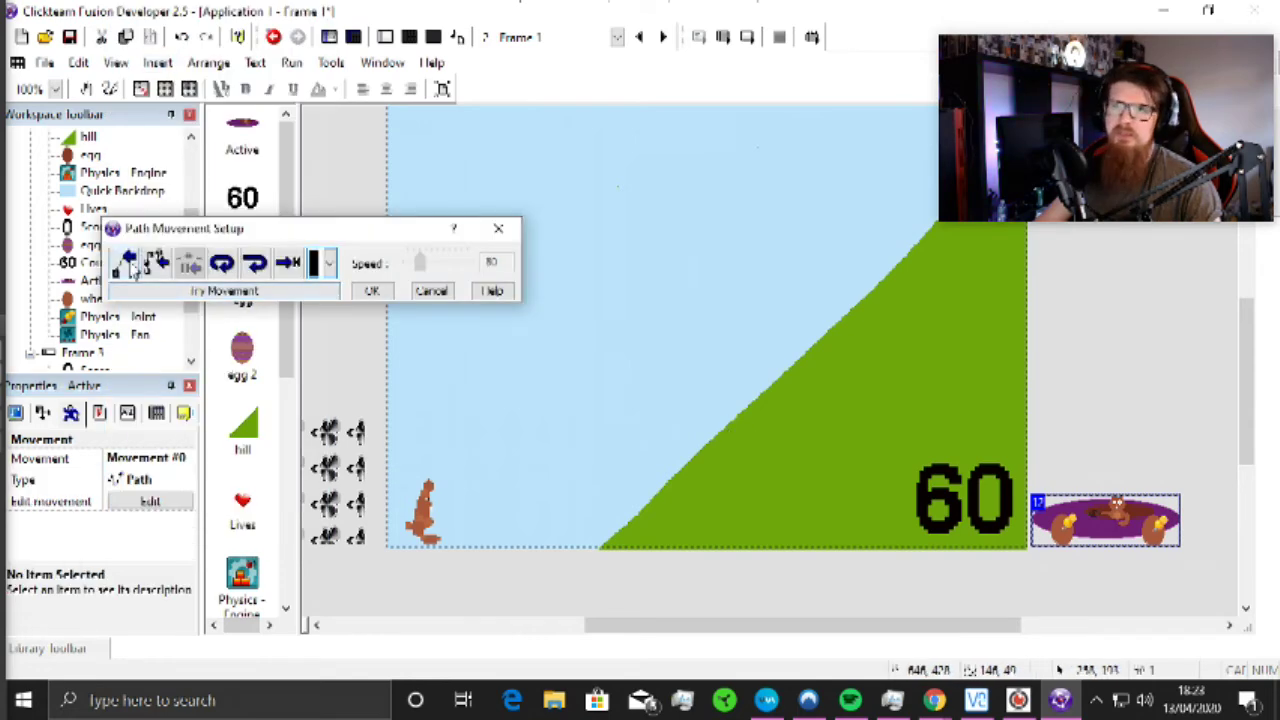
left_click(298, 519)
left_click_drag(631, 628, 564, 627)
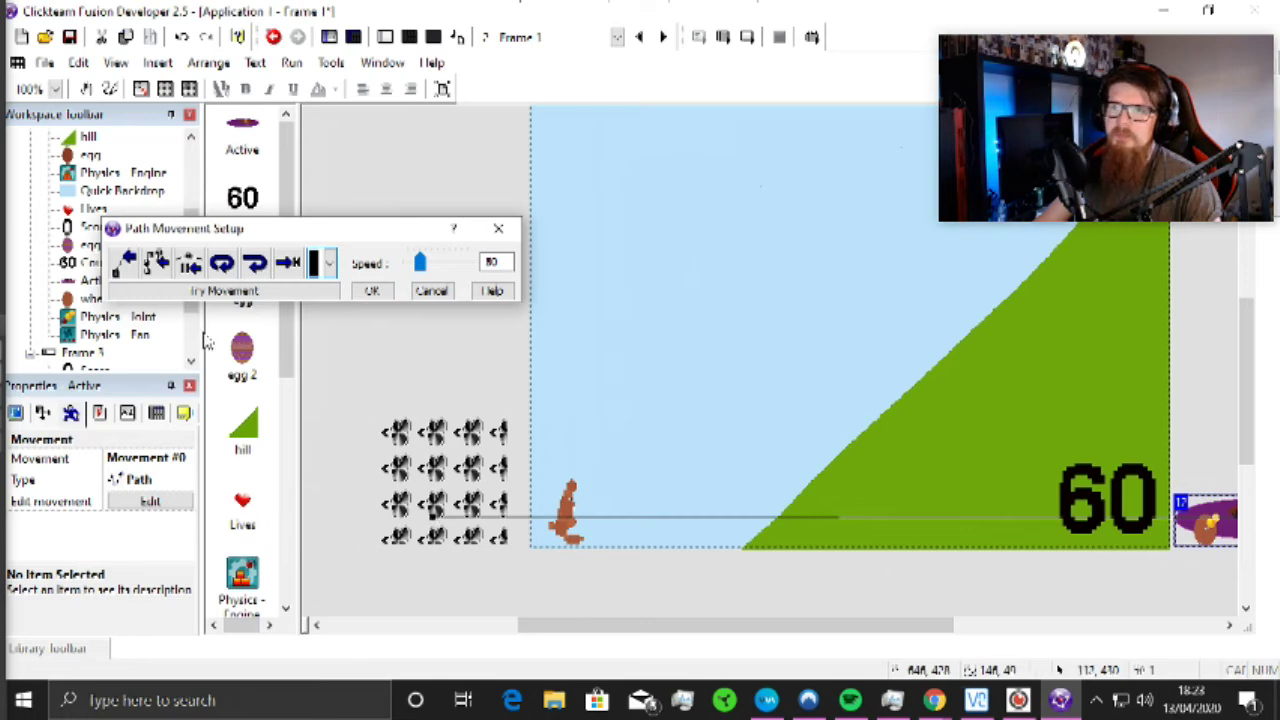
Step: Add a second path segment and place its end node a short way left of the first node, level with the existing path
left_click(126, 264)
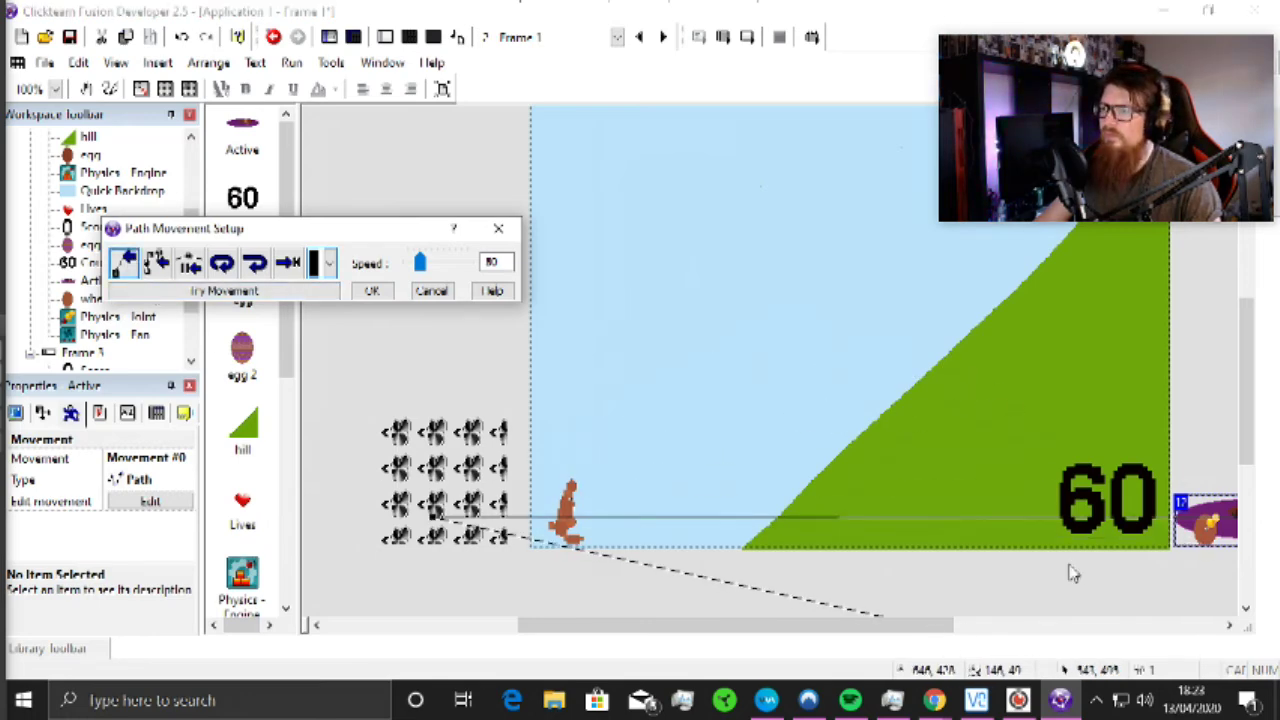
left_click(658, 575)
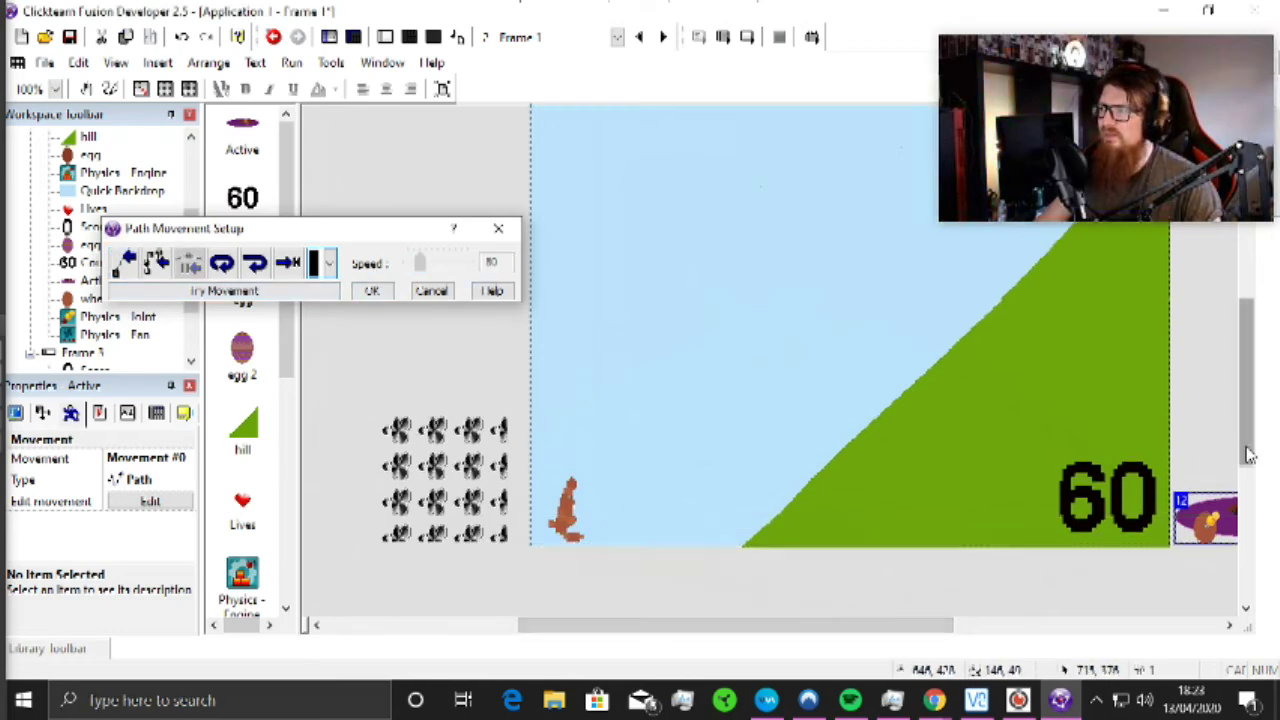
scroll(1190, 490, "down", 3)
left_click_drag(926, 623, 1033, 632)
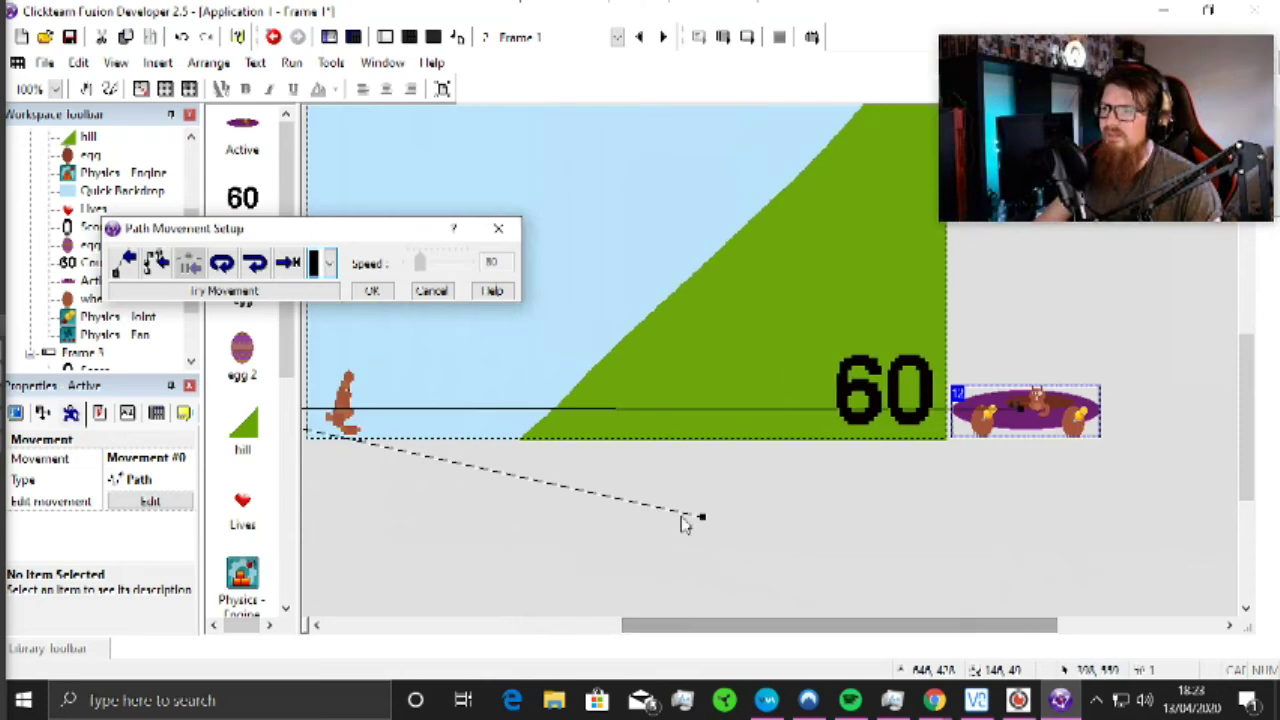
left_click(700, 514)
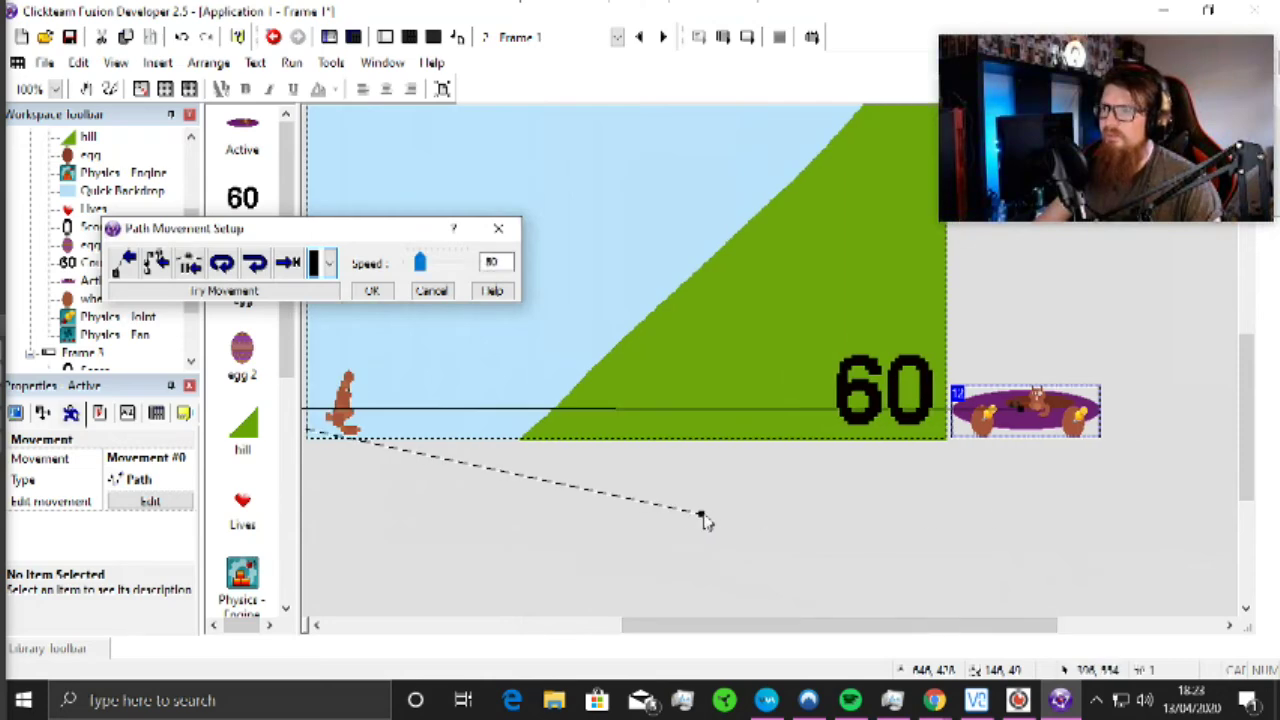
left_click_drag(700, 514, 688, 488)
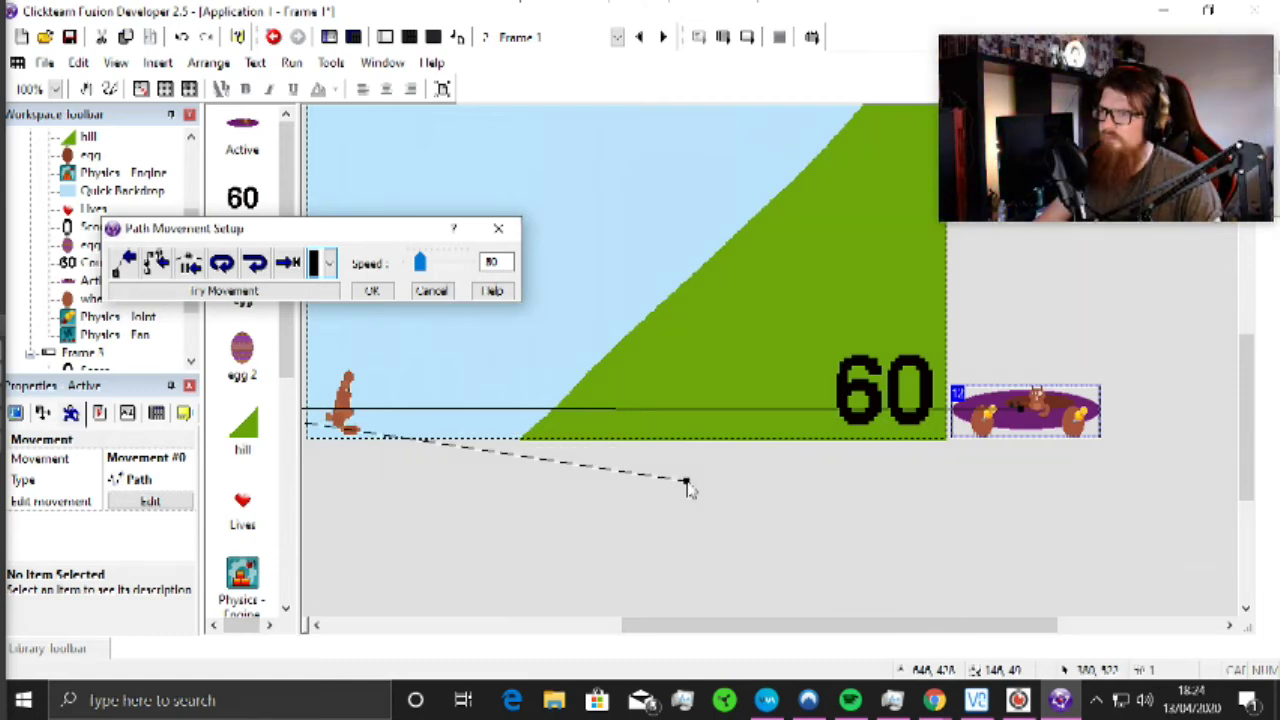
left_click_drag(723, 626, 573, 615)
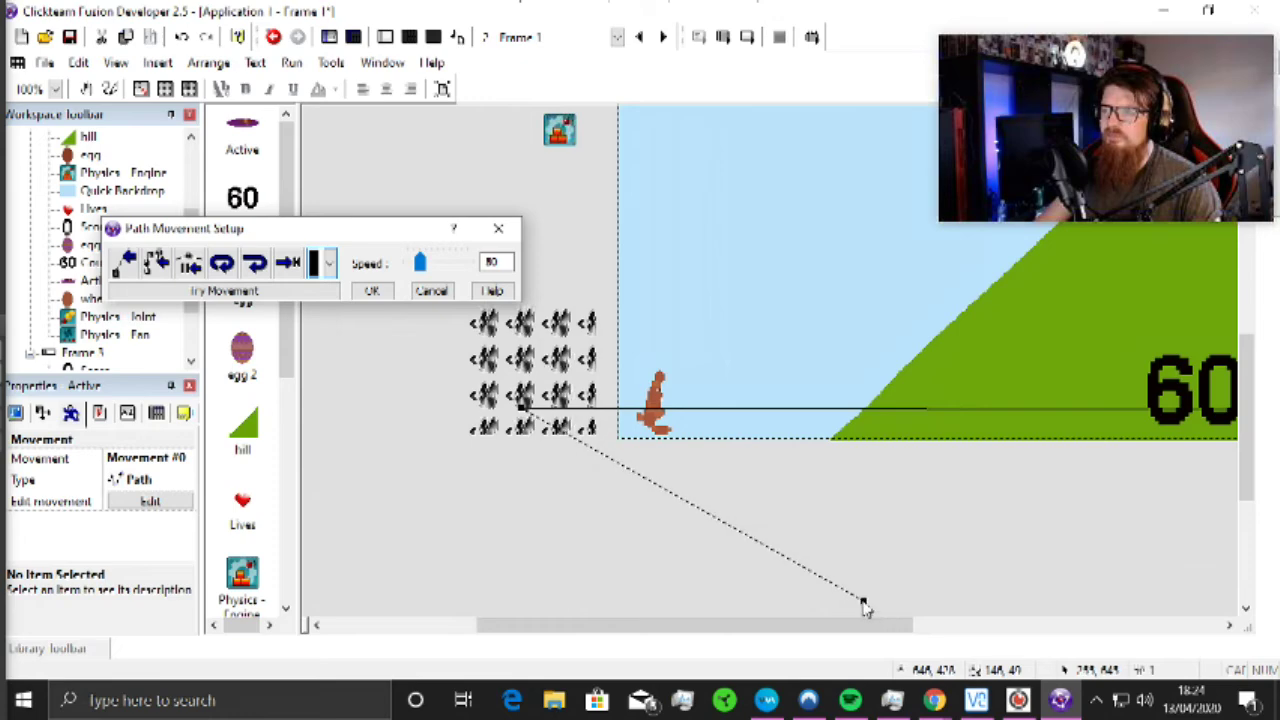
left_click(452, 408)
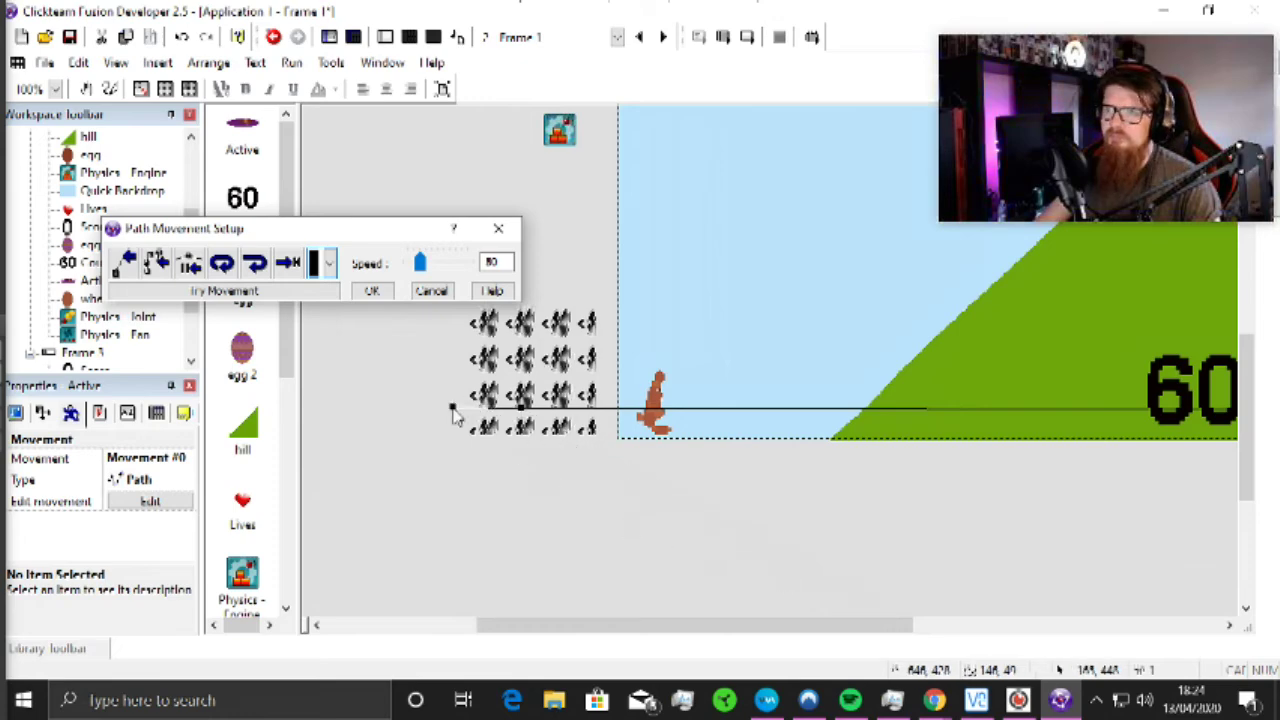
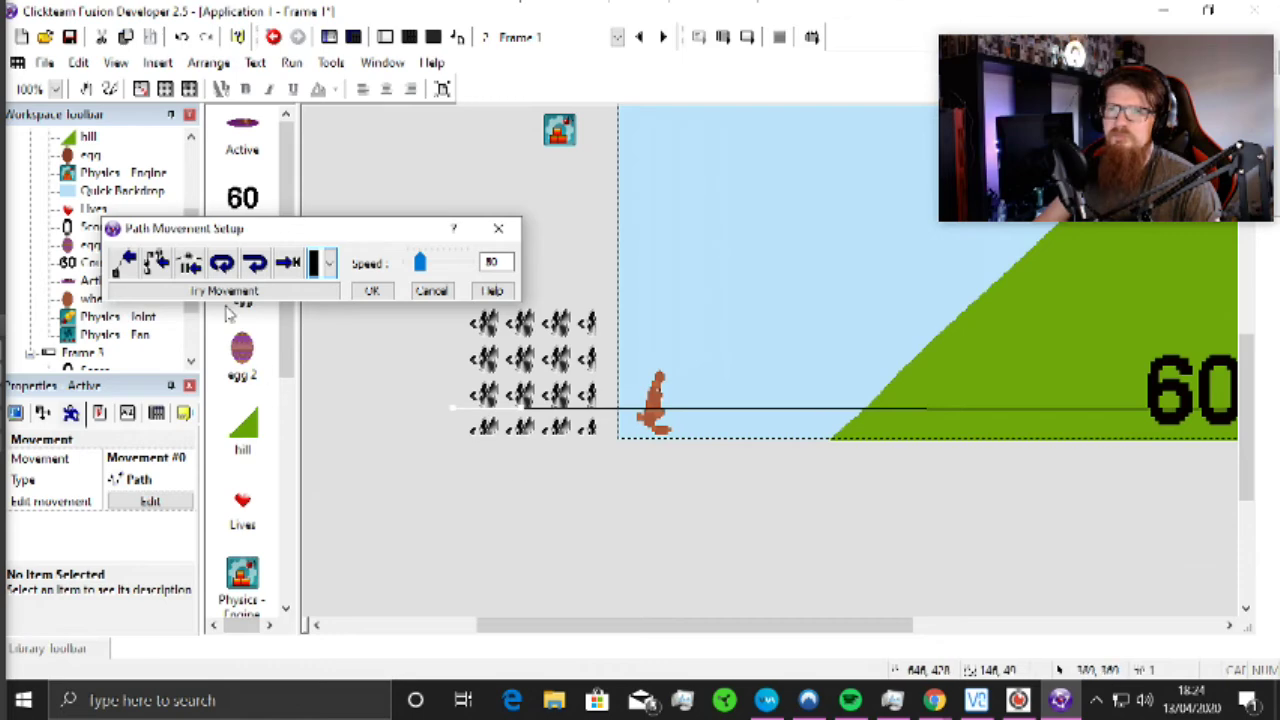
Step: Open the pause option for the path's short end segment, and reposition the Path Movement Setup window
left_click(191, 268)
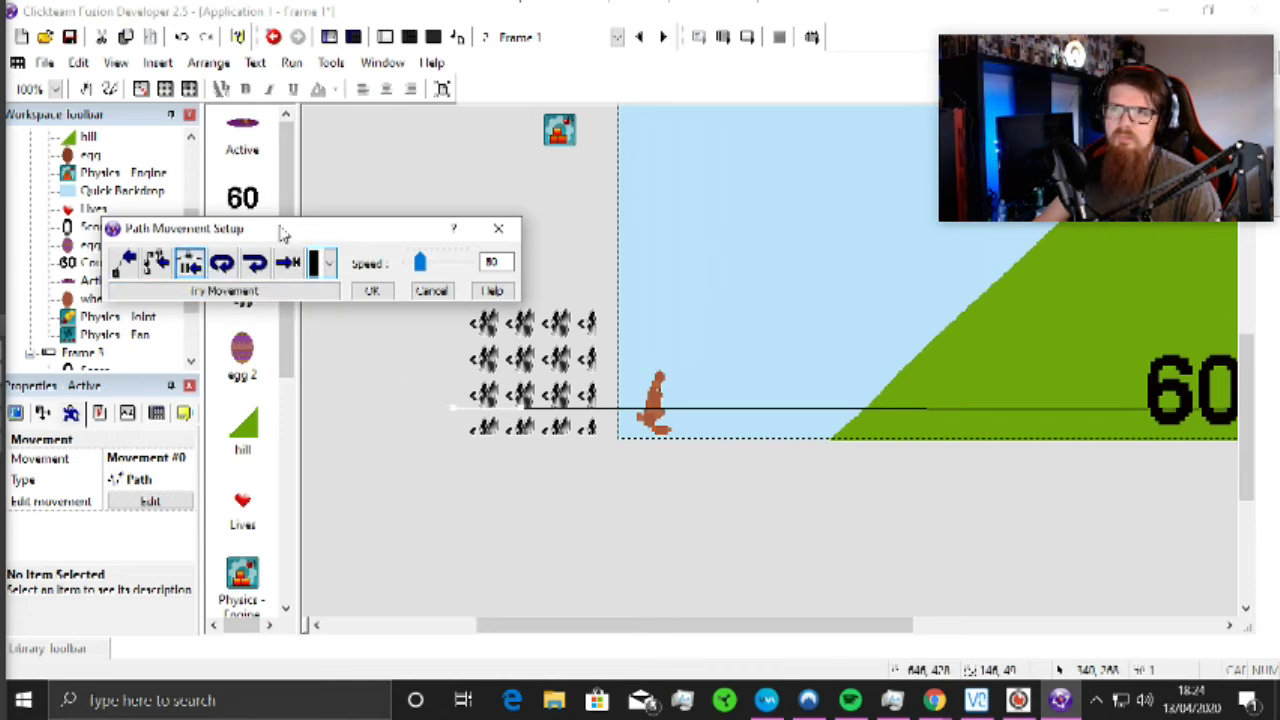
left_click_drag(280, 232, 262, 198)
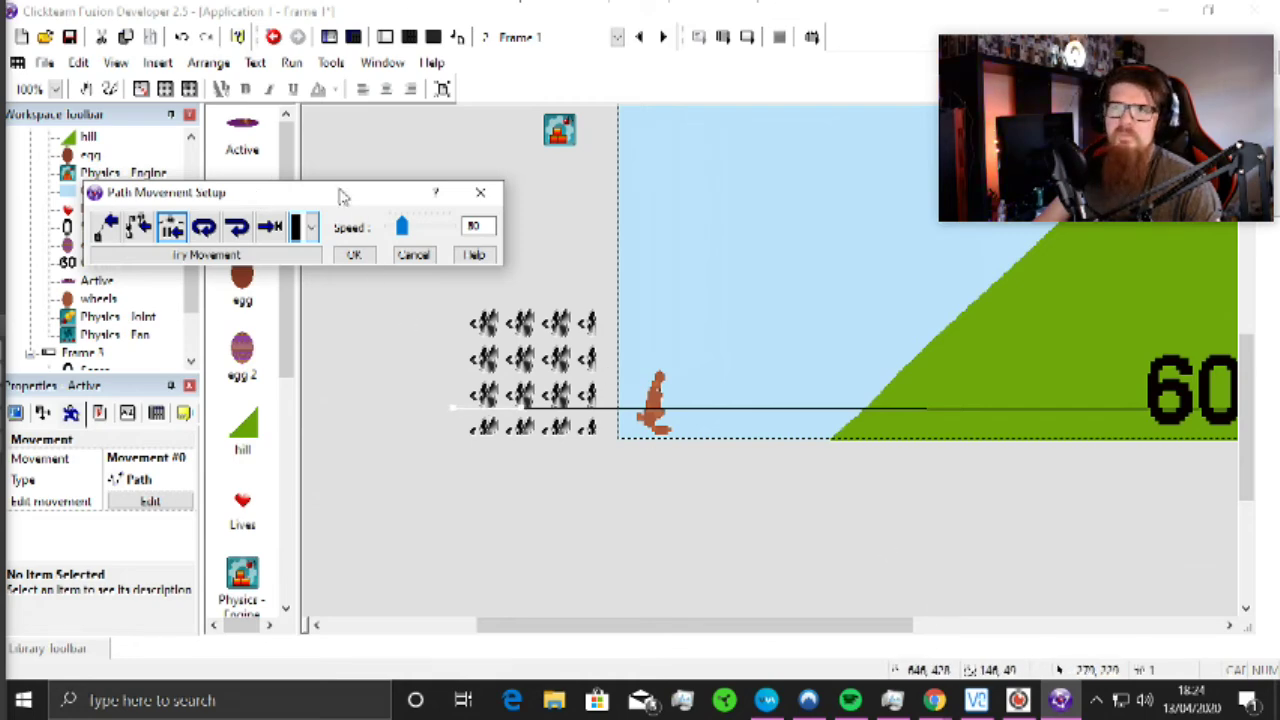
left_click_drag(346, 191, 387, 203)
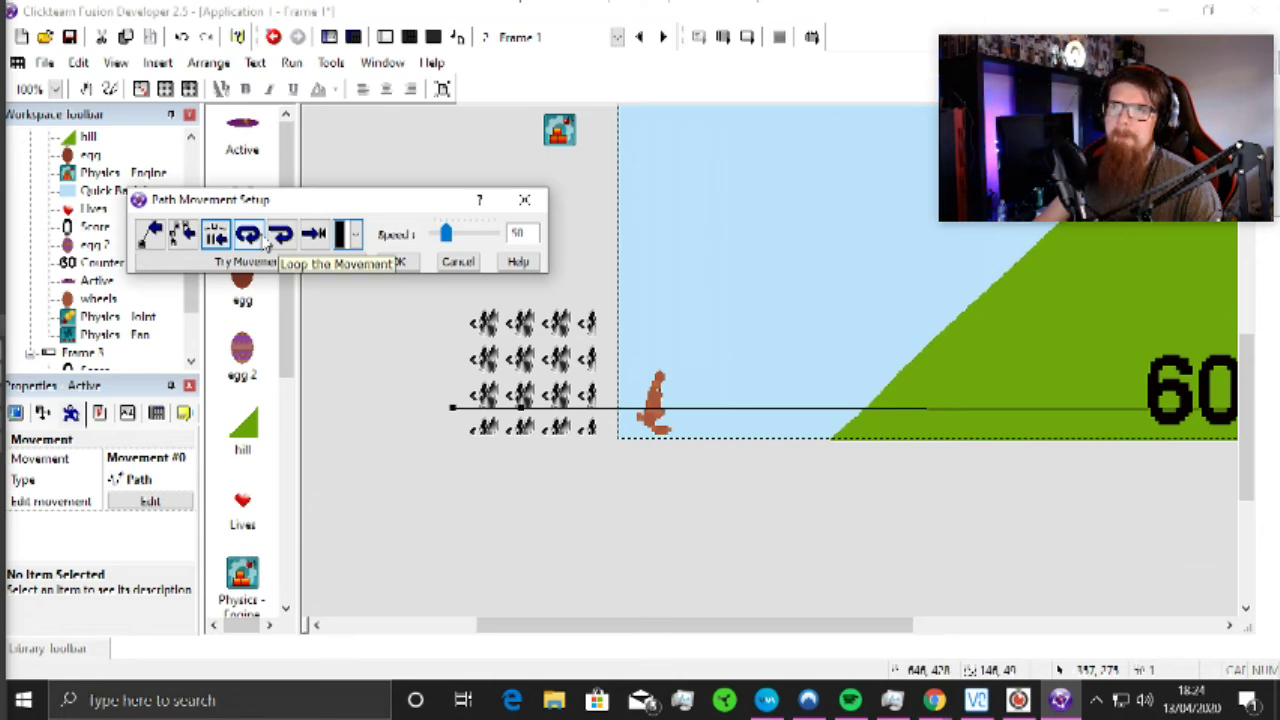
Step: Examine the path's end nodes by the fan and follow the line back and forth between the fan and the car
left_click(501, 447)
left_click(452, 408)
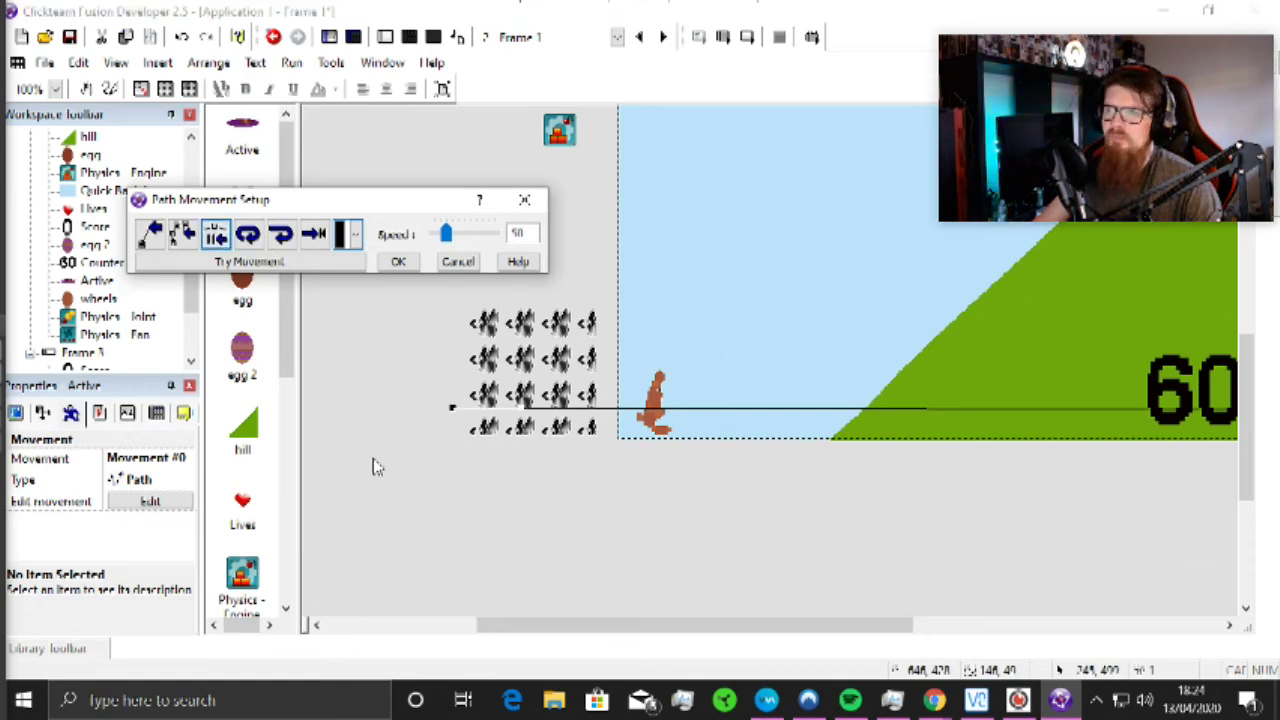
left_click(375, 465)
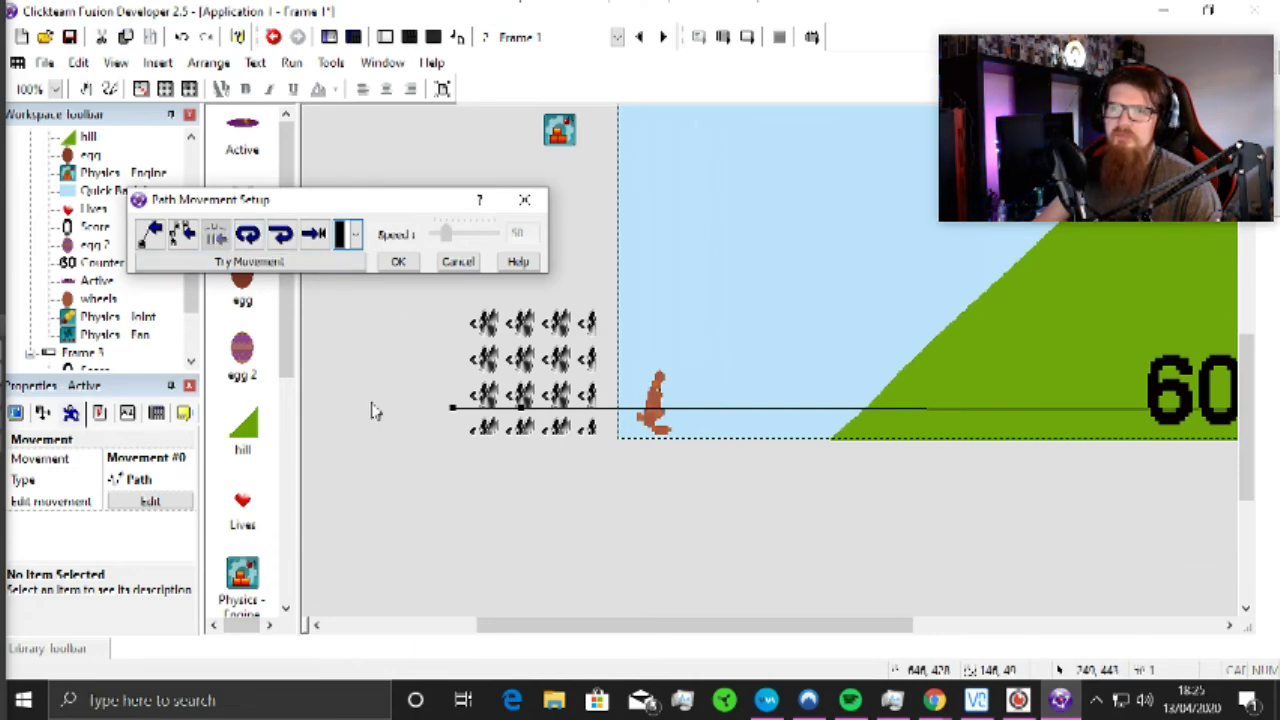
left_click_drag(580, 500, 493, 362)
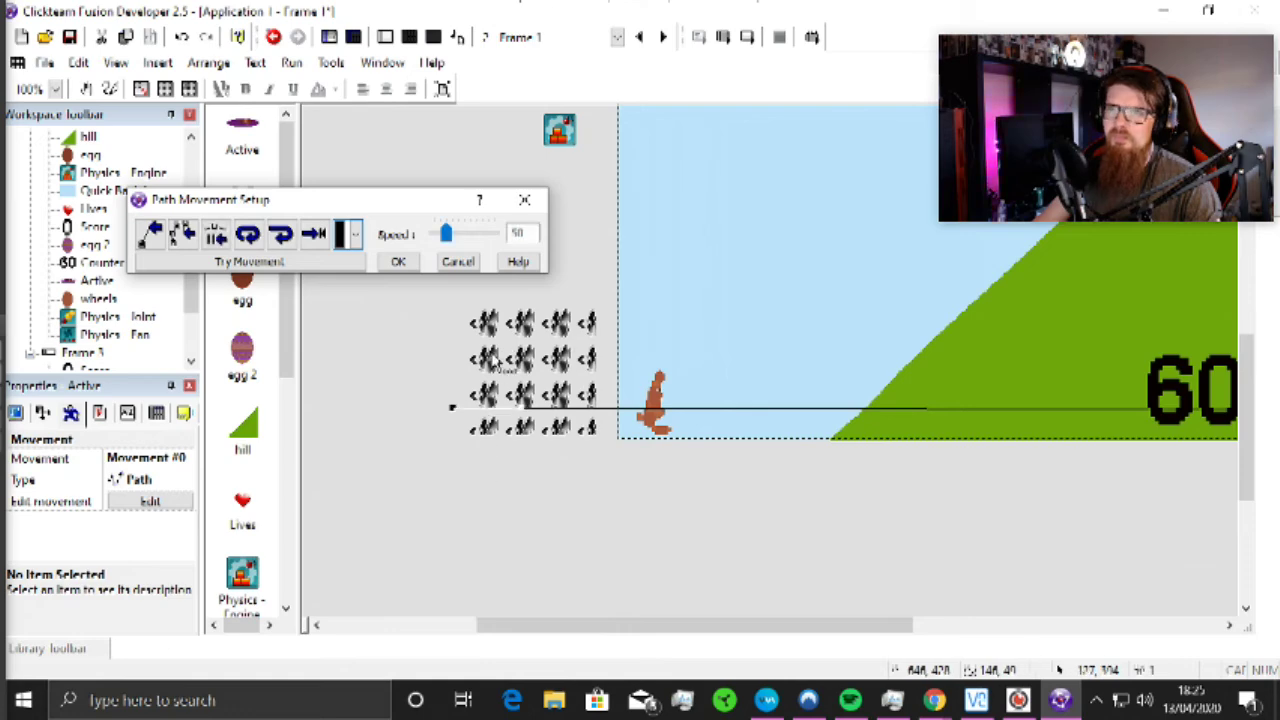
left_click_drag(394, 343, 566, 471)
left_click_drag(600, 624, 720, 631)
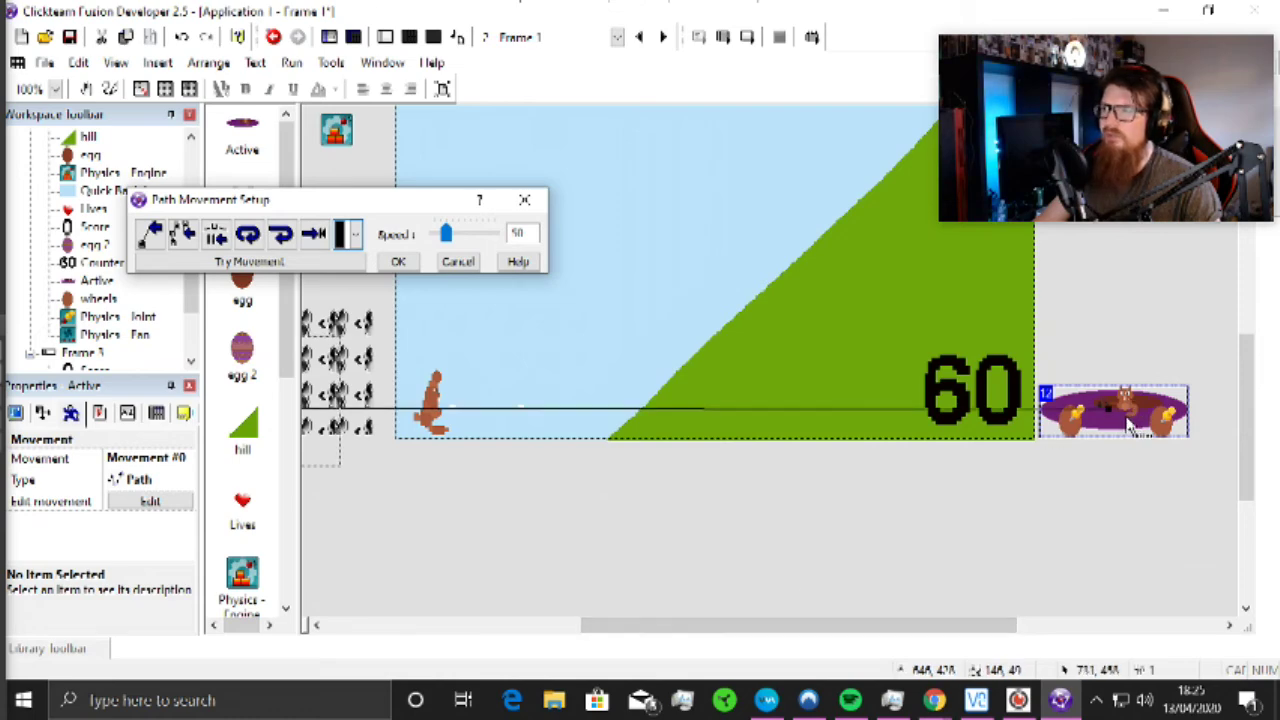
left_click_drag(896, 626, 834, 609)
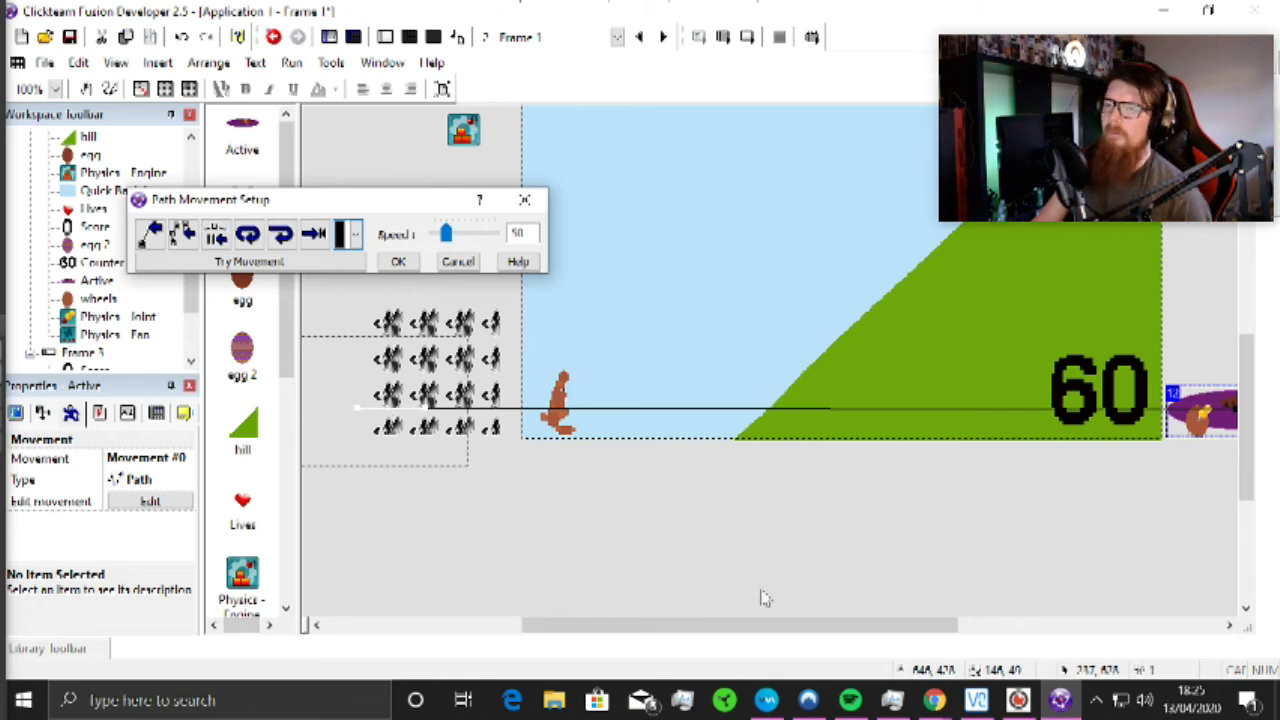
left_click_drag(734, 626, 700, 592)
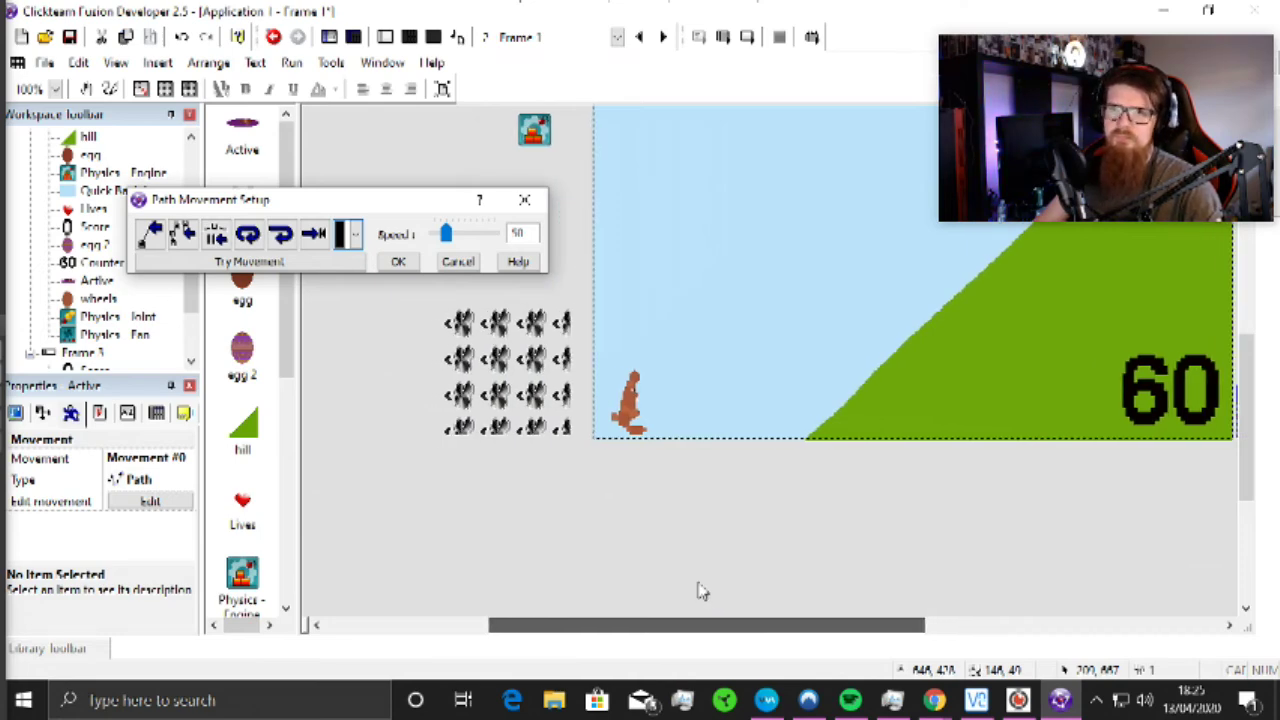
left_click_drag(700, 592, 778, 598)
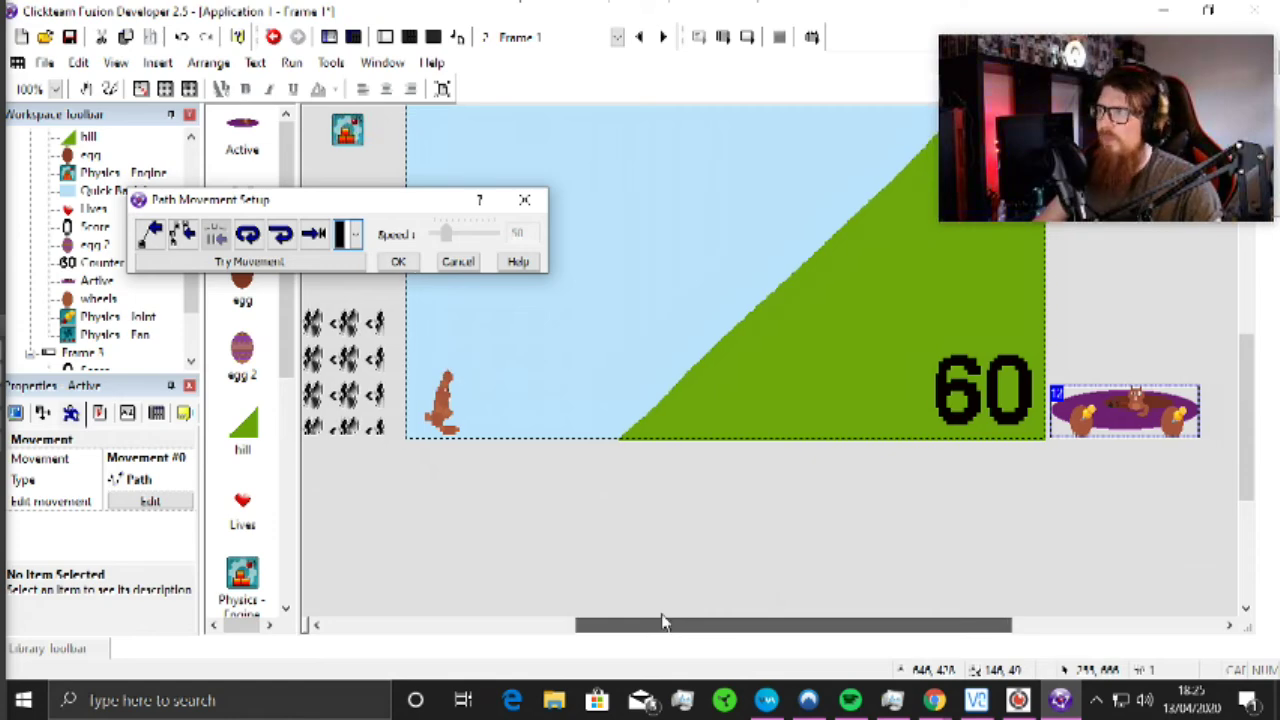
left_click_drag(662, 622, 618, 598)
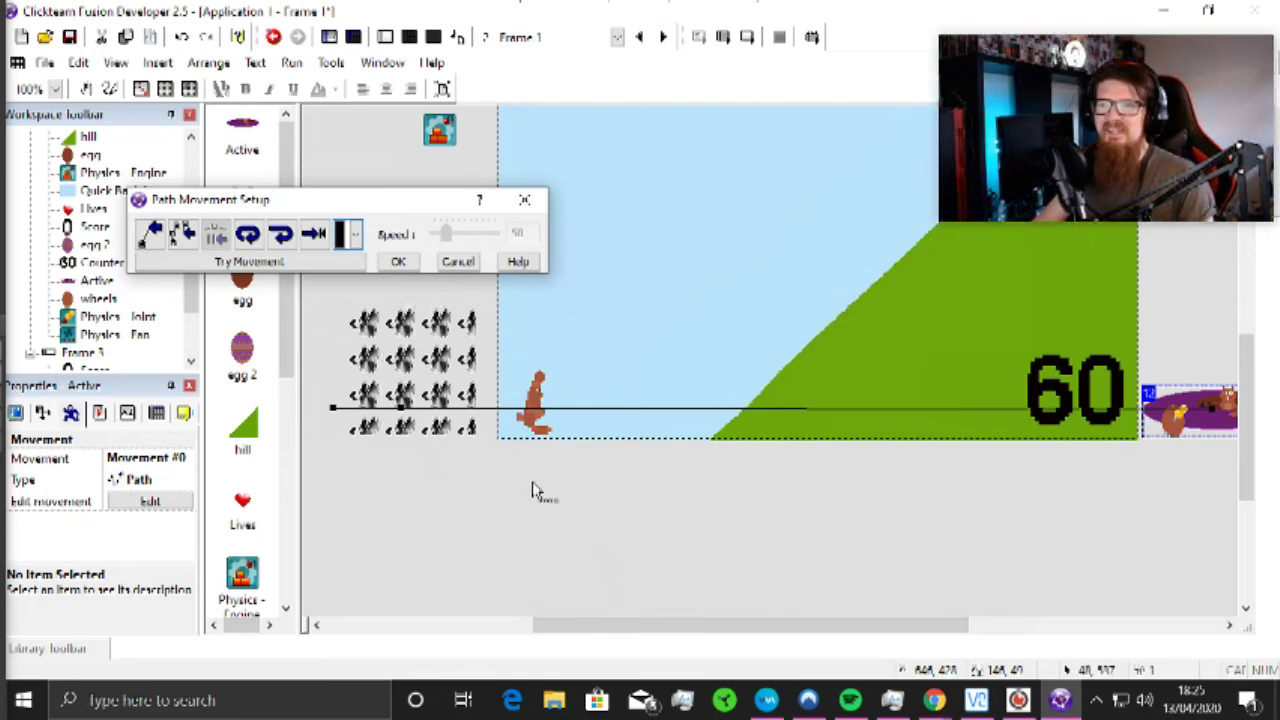
left_click(333, 408)
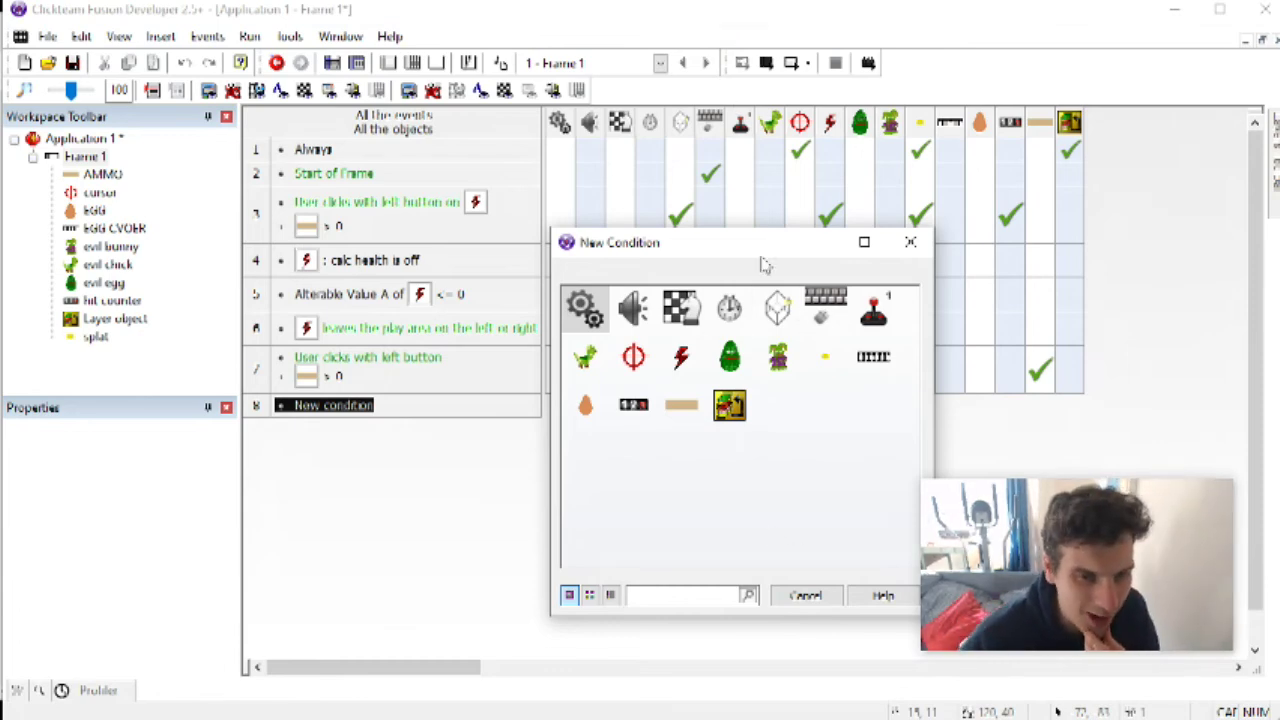
Step: Add a new event with the condition that the cursor object is overlapping the EGG object
left_click_drag(762, 262, 686, 174)
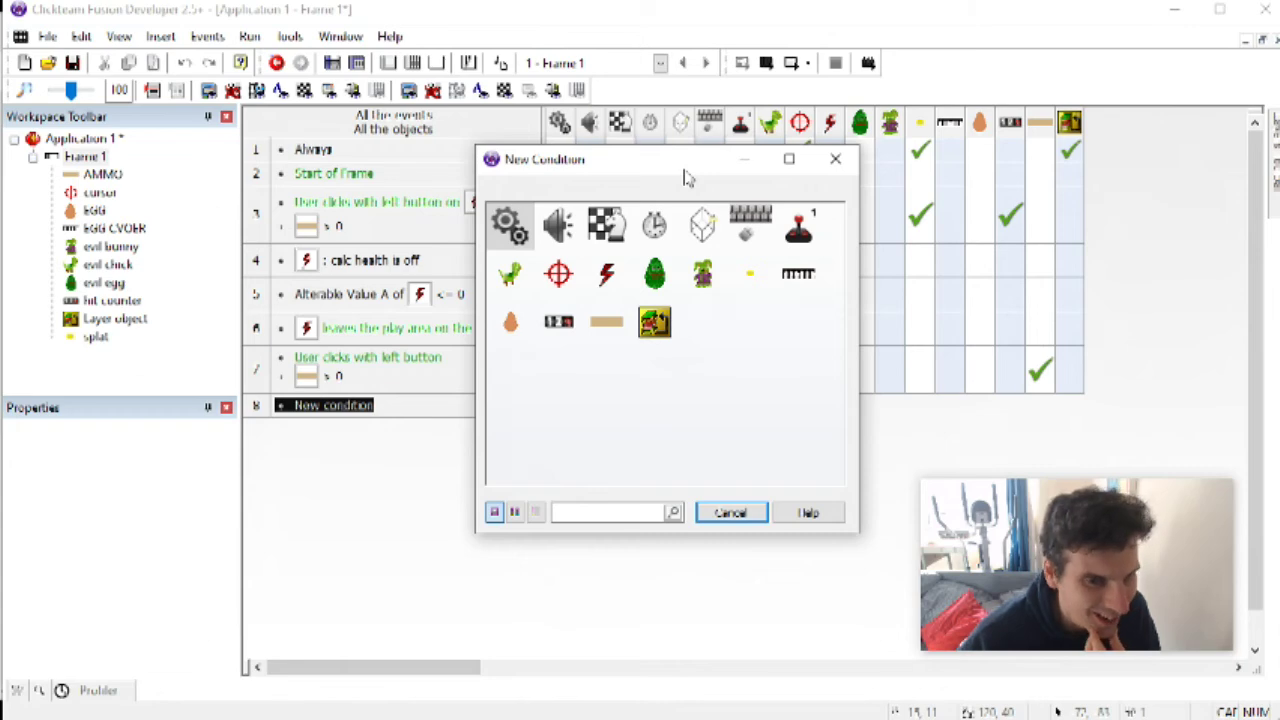
left_click(560, 275)
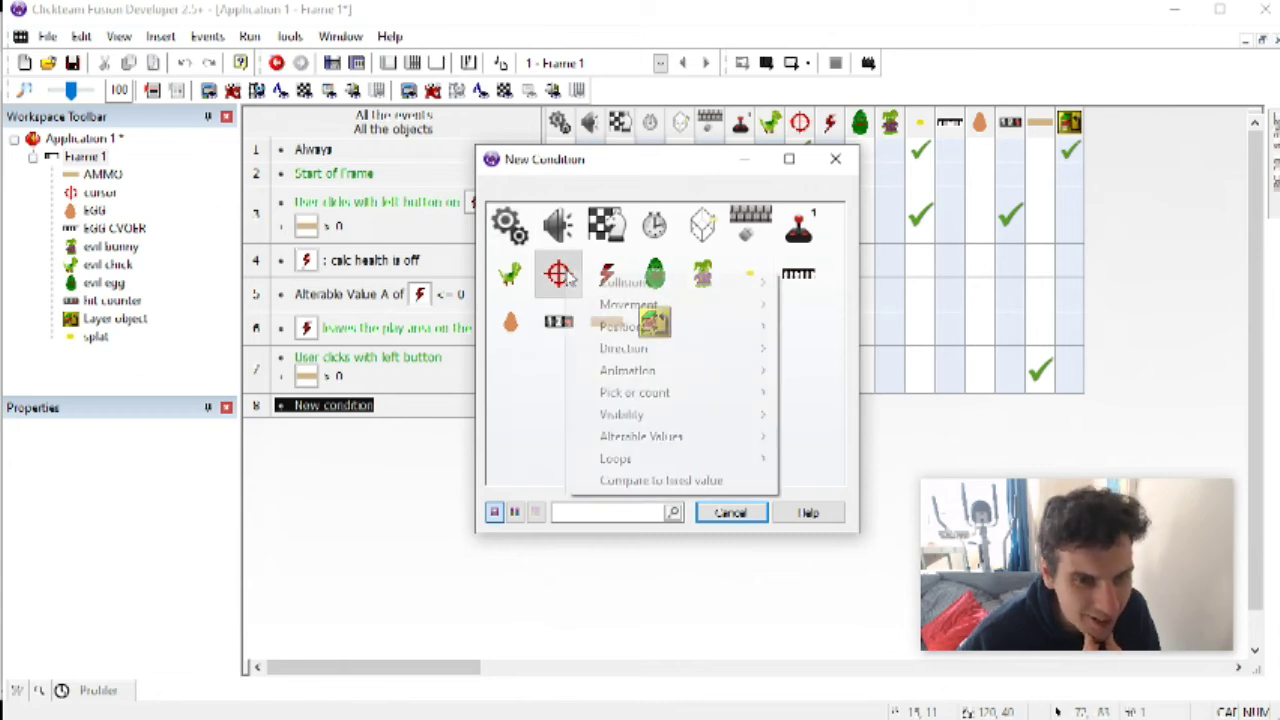
mouse_move(625, 282)
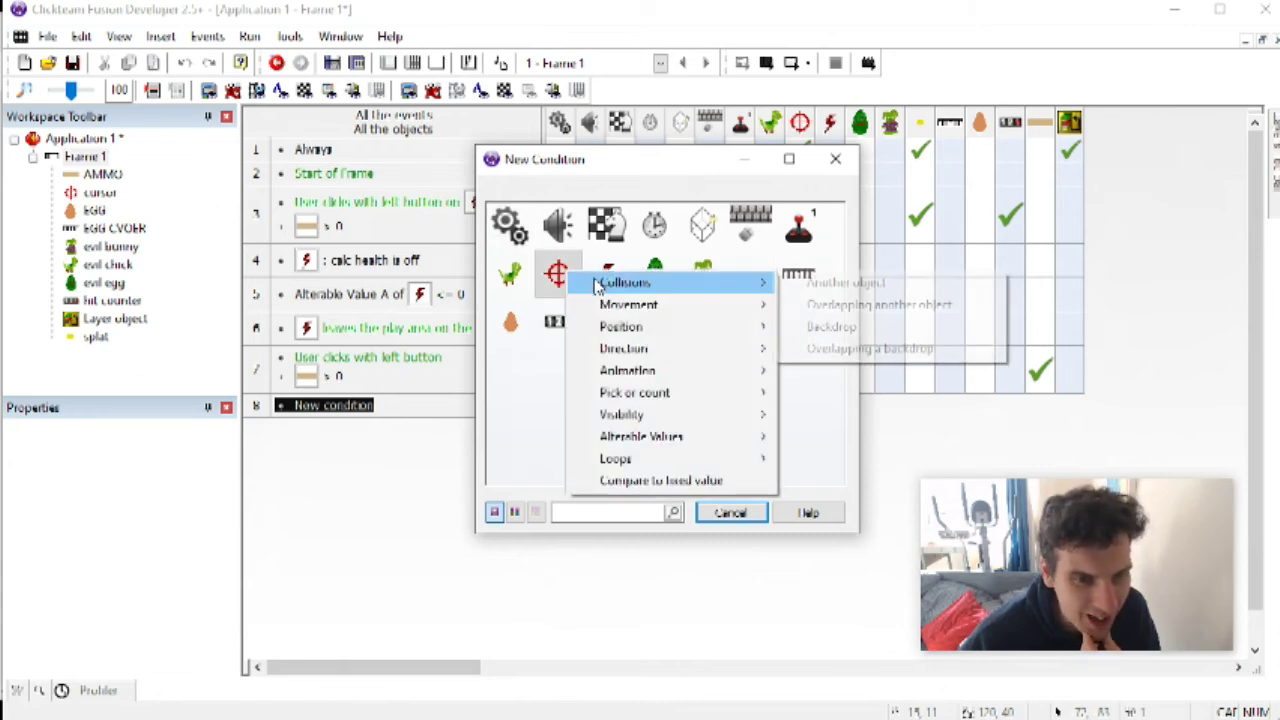
left_click(873, 304)
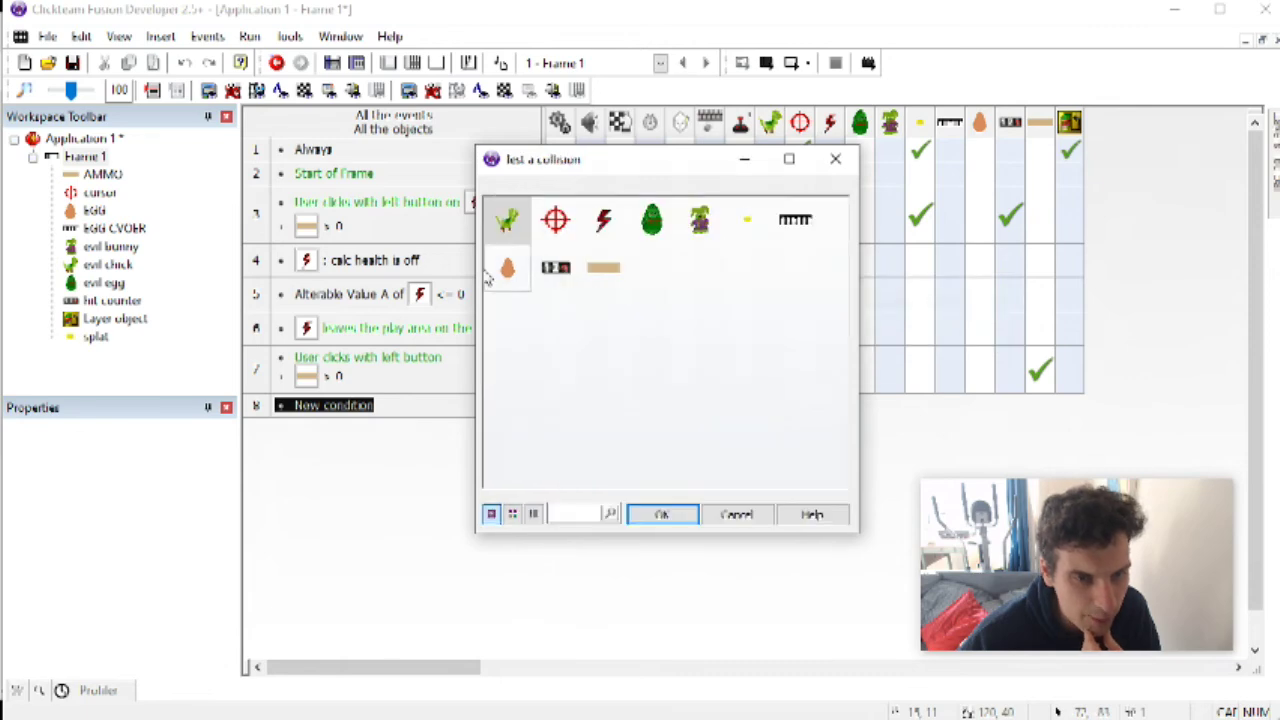
double_click(508, 263)
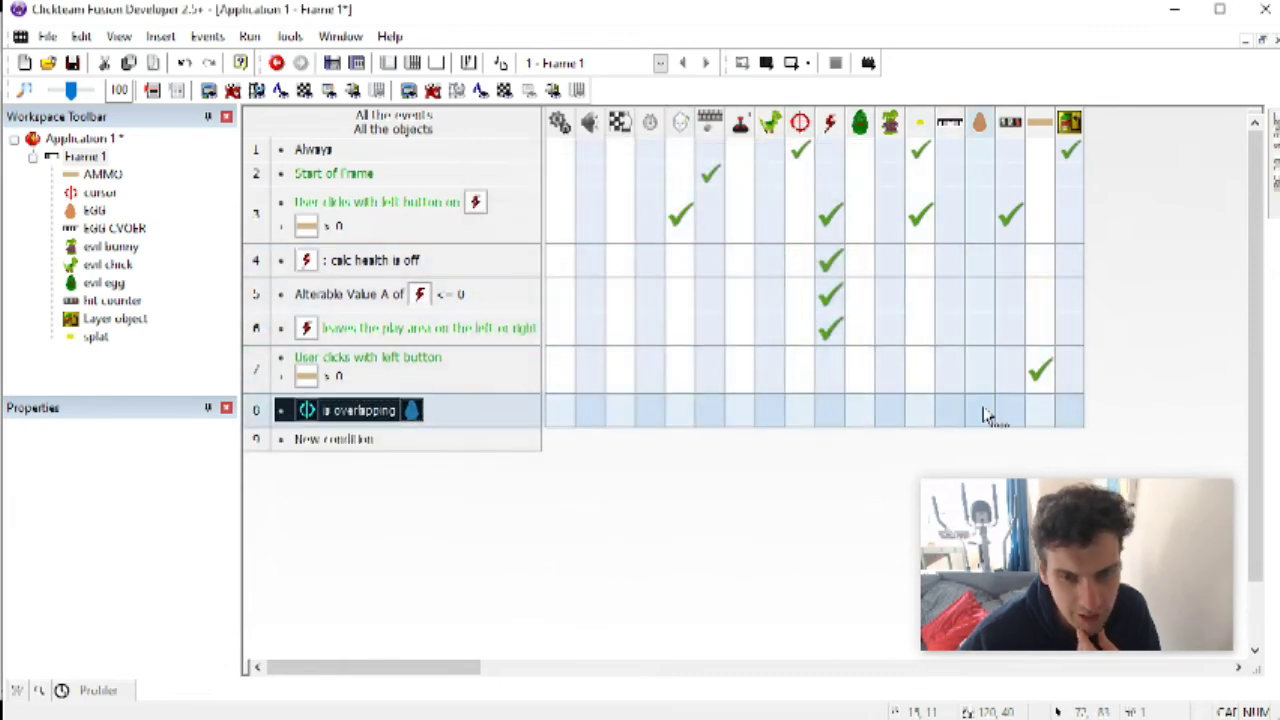
Step: Make the cursor-overlapping-EGG event destroy the EGG and add to the AMMO counter
left_click(987, 410)
left_click(1036, 394)
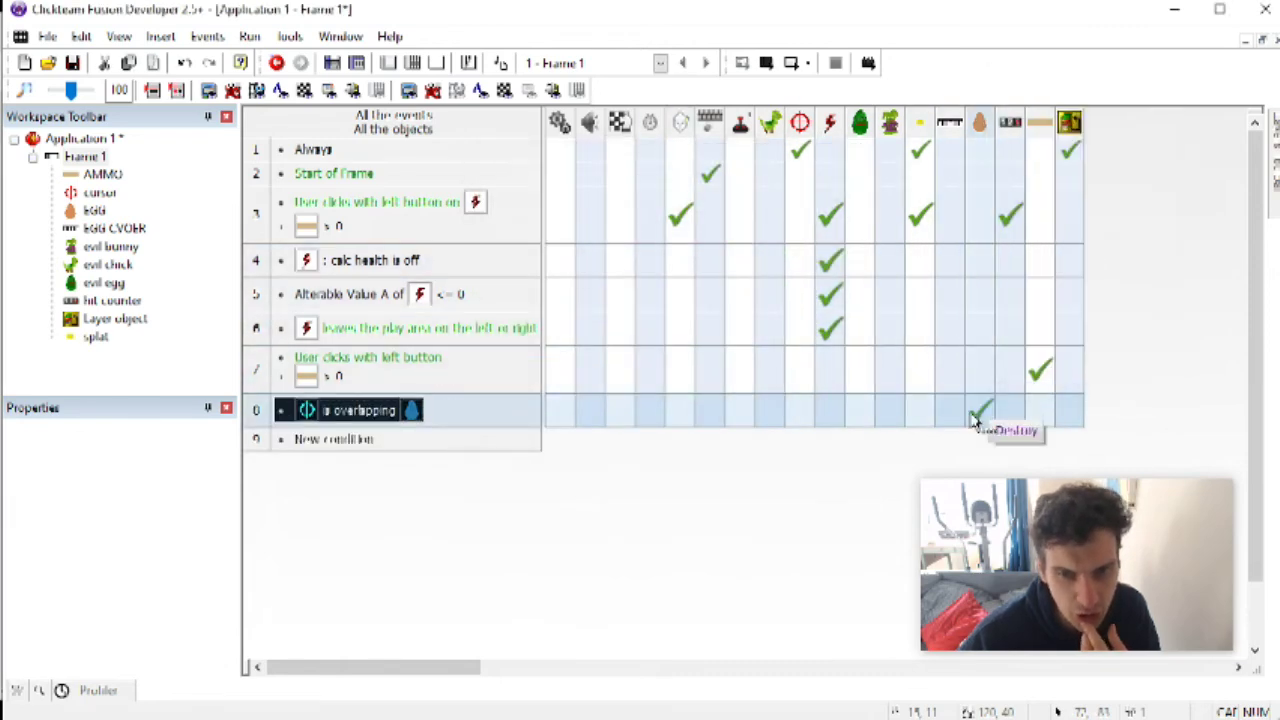
left_click(1044, 410)
left_click(1153, 252)
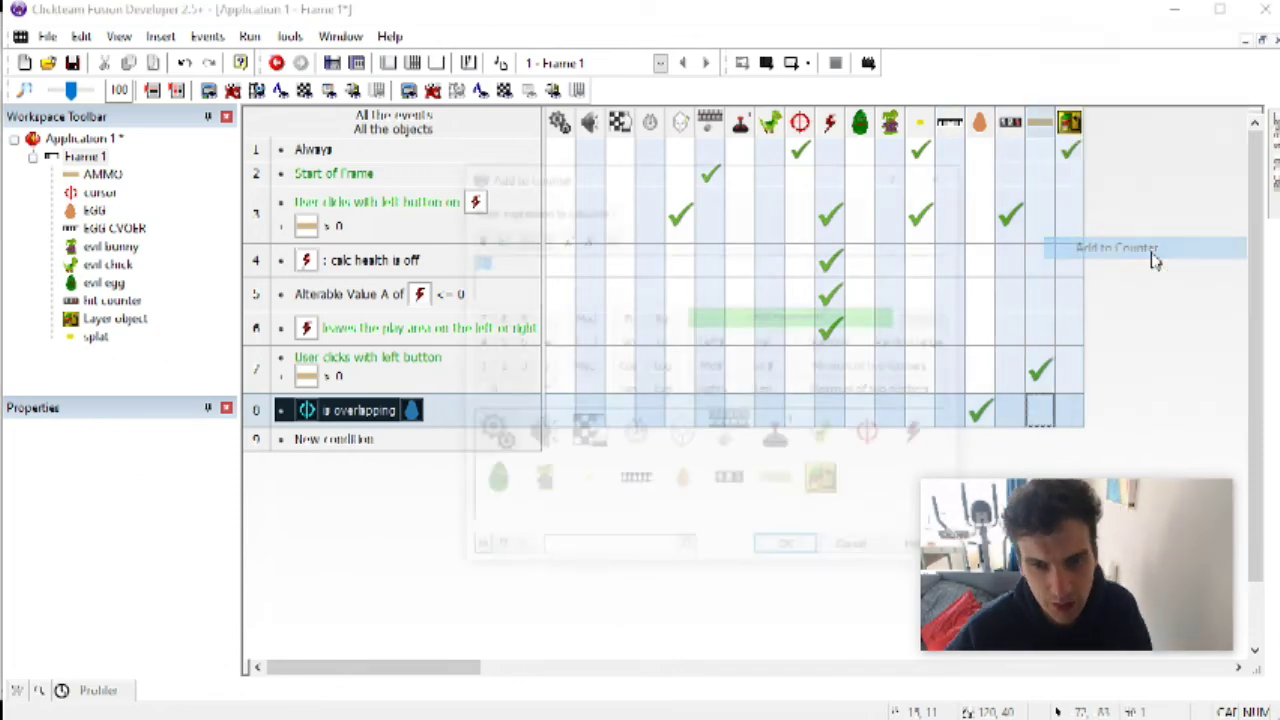
left_click(798, 560)
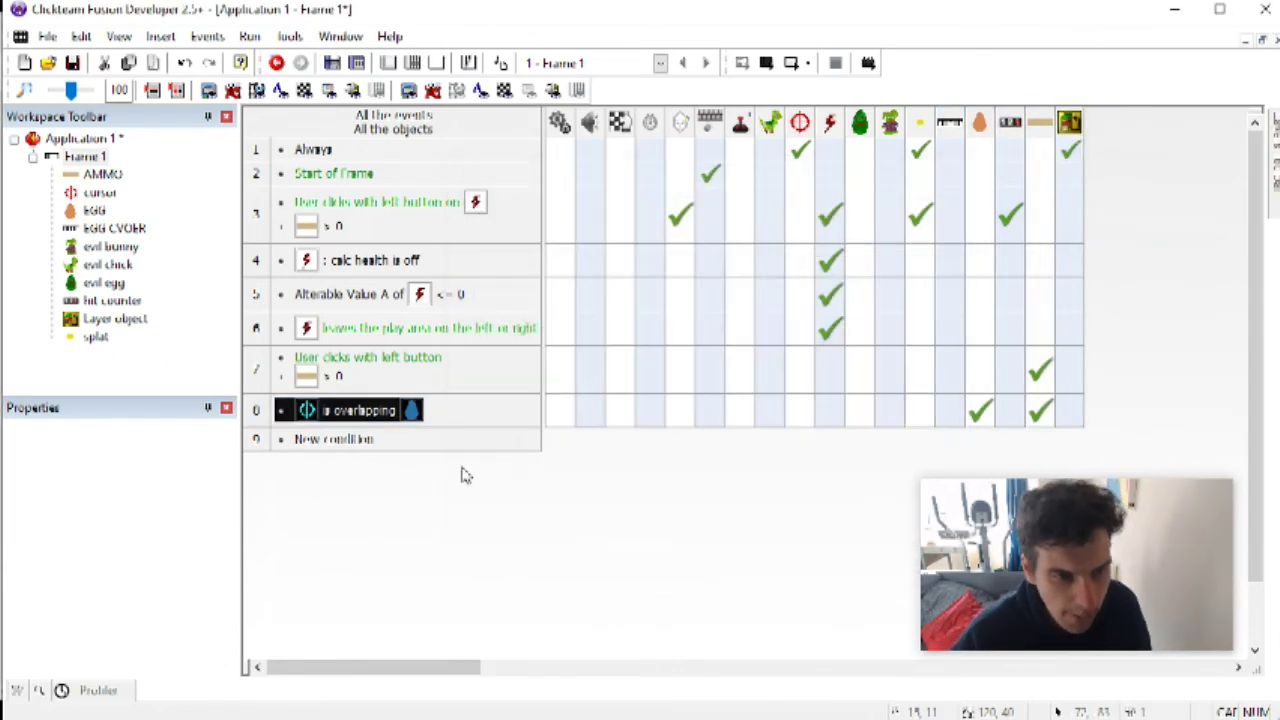
Step: Add a new event with a timer condition that triggers every 3 seconds
double_click(360, 445)
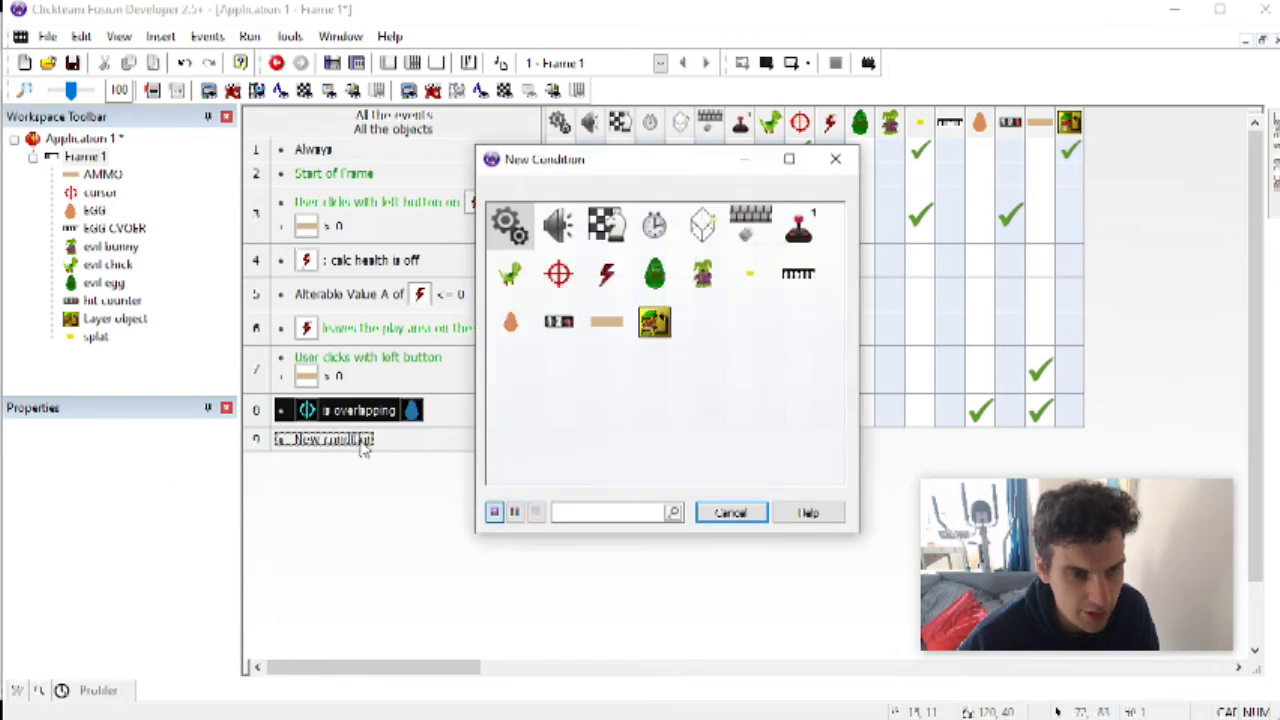
left_click(654, 225)
left_click(680, 246)
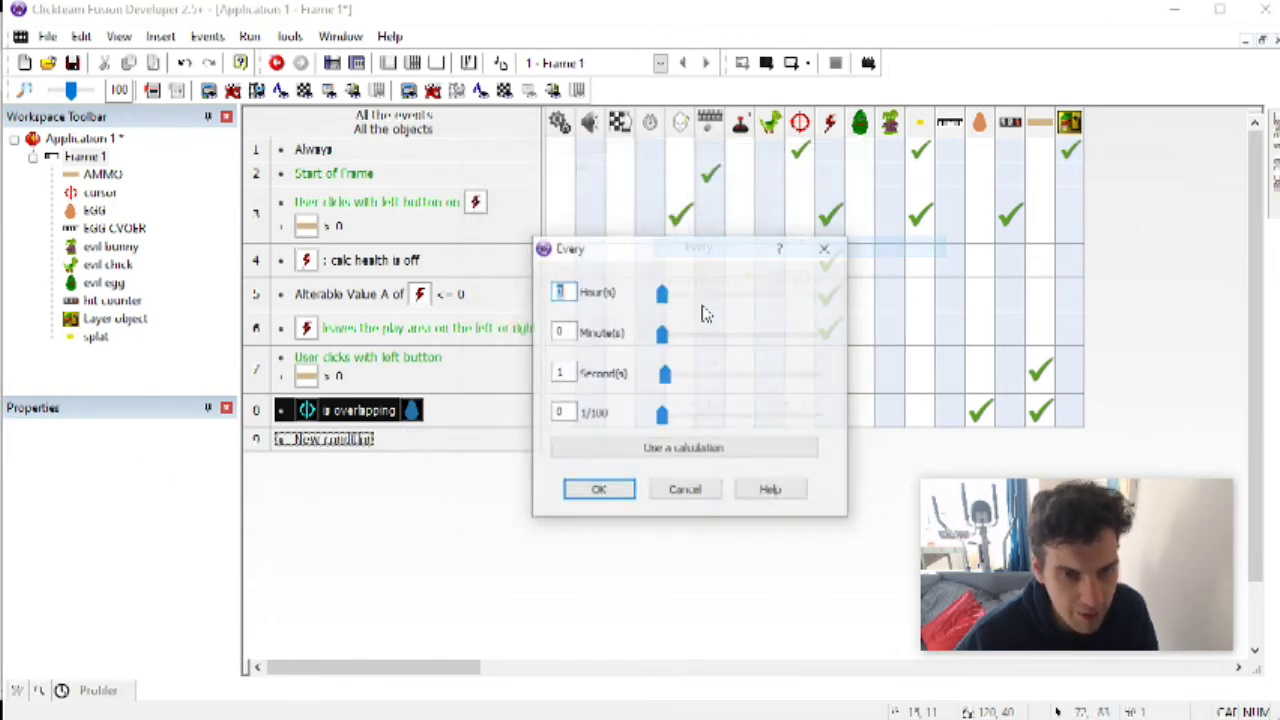
left_click(612, 493)
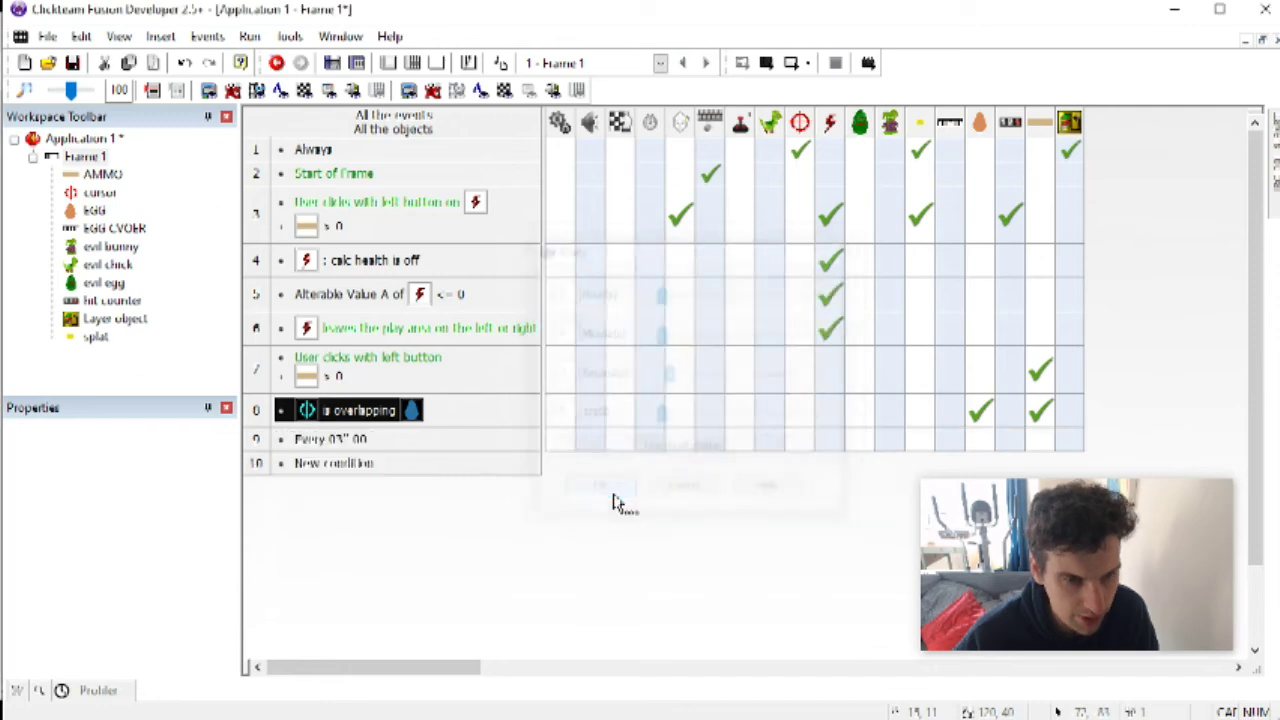
right_click(343, 446)
left_click(372, 455)
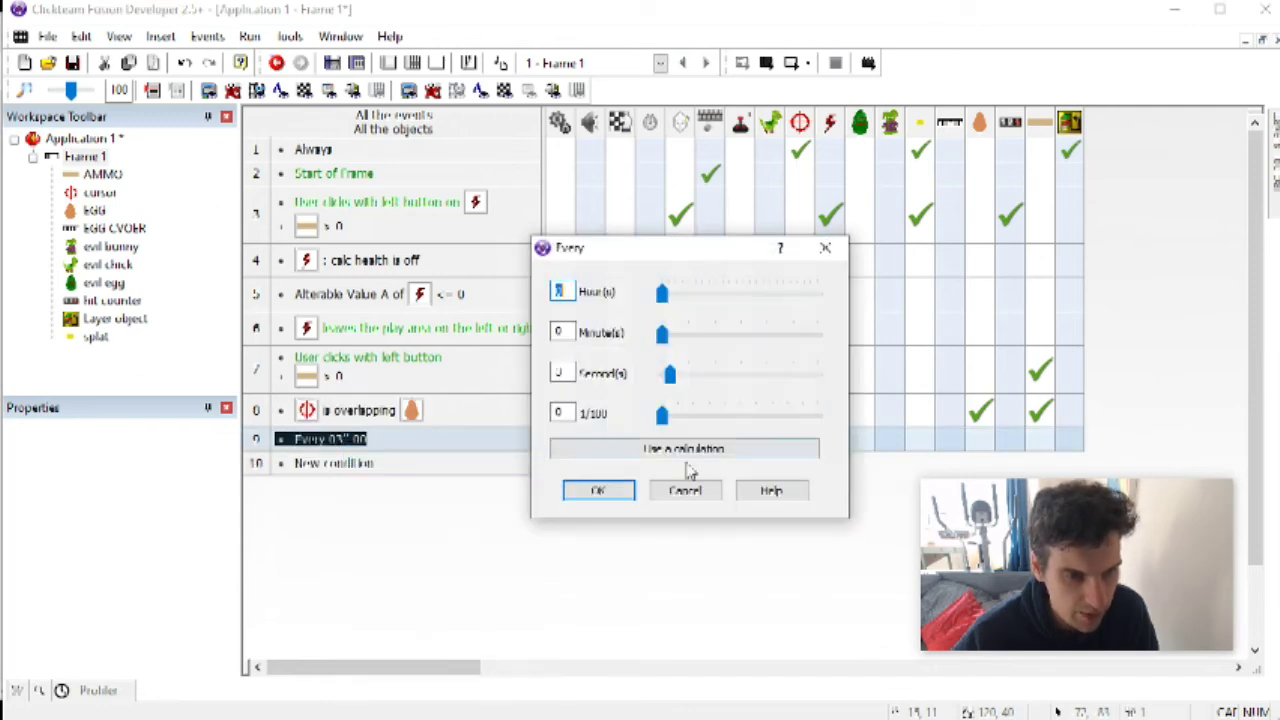
left_click(683, 490)
Step: Set the interval of the Every timer condition in event 9 to 1 second
left_click(360, 440)
right_click(360, 440)
left_click(386, 448)
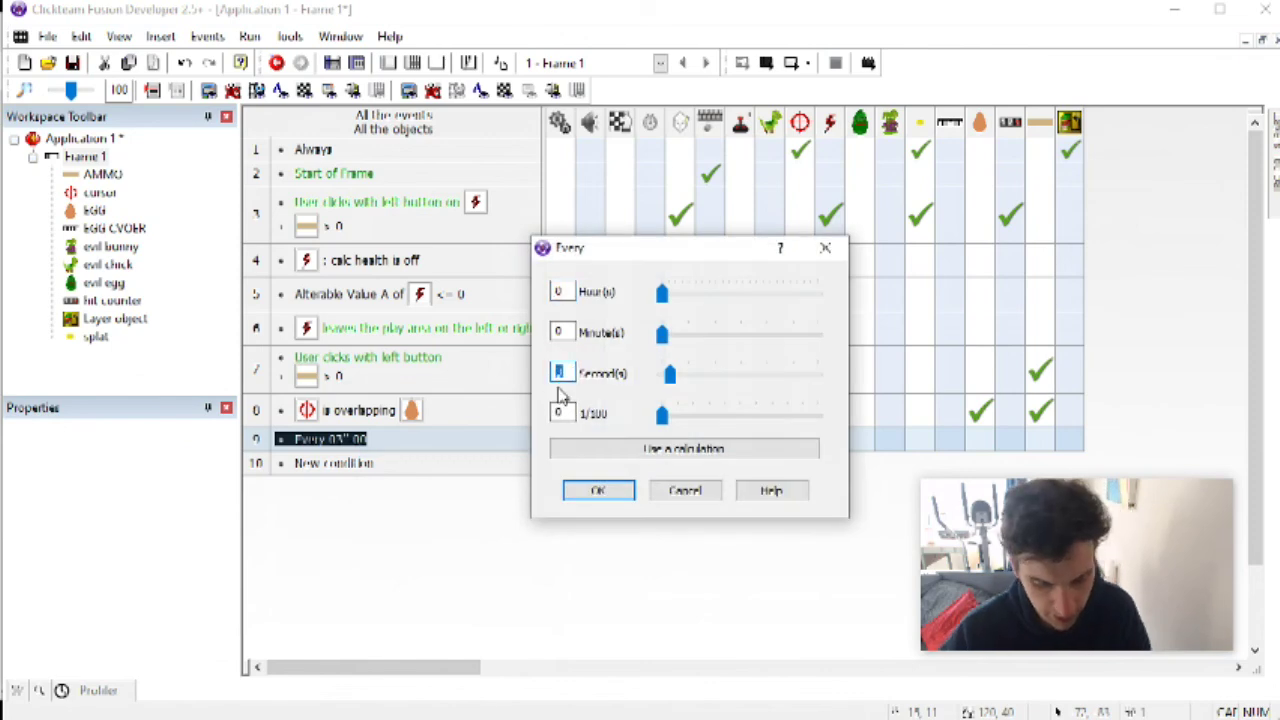
key("Return")
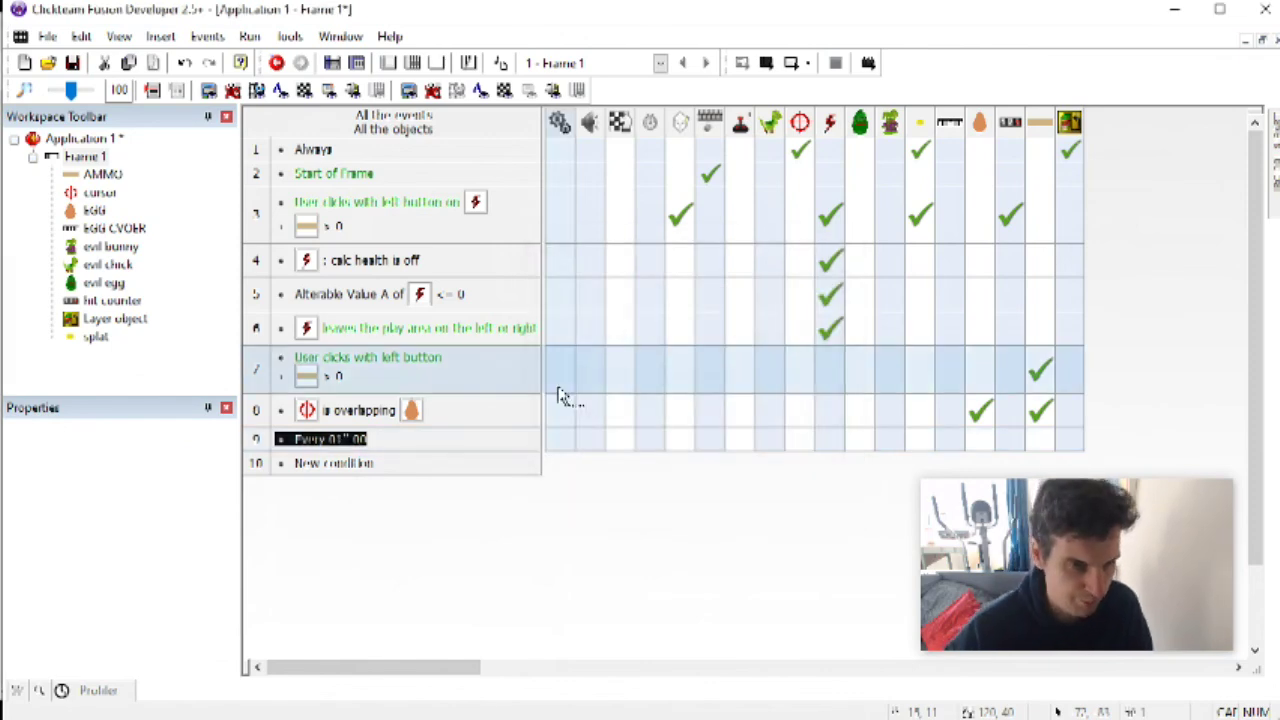
Step: Add a condition to the timer event requiring the number of EGG objects to be lower than 6-value( "AMMO" )
right_click(350, 440)
left_click(414, 477)
left_click(510, 320)
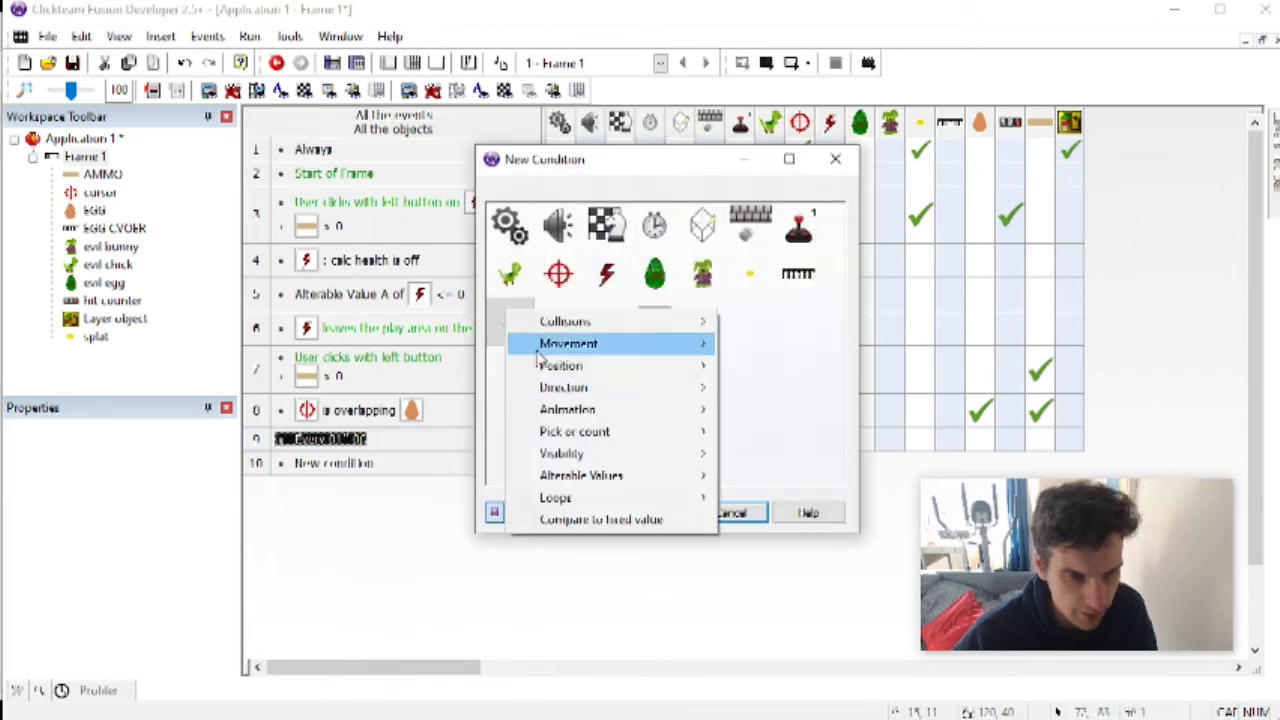
mouse_move(628, 478)
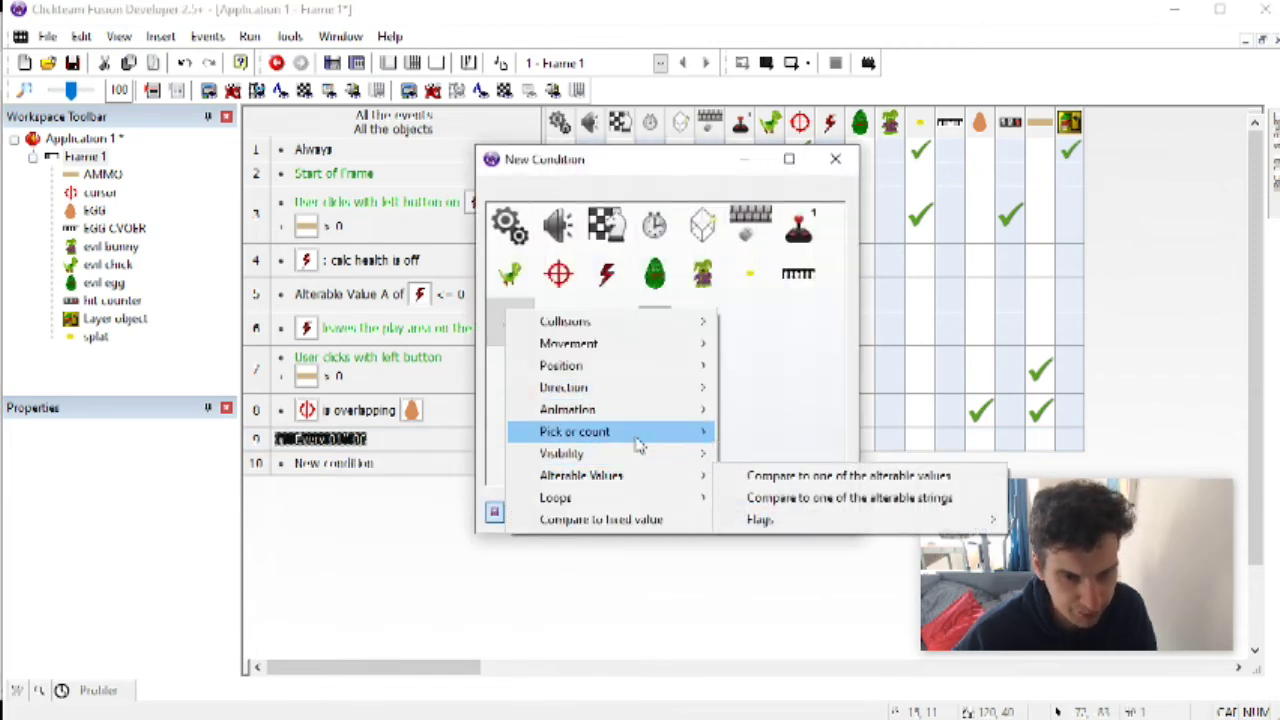
mouse_move(620, 431)
left_click(800, 474)
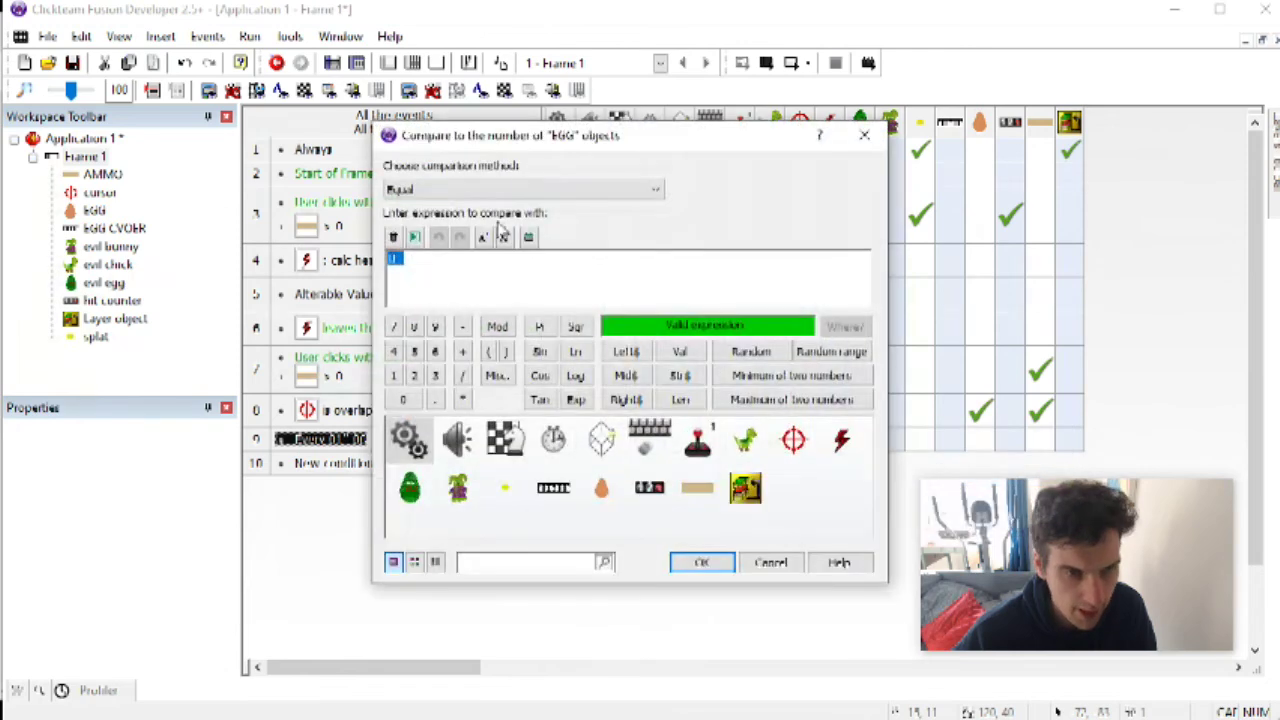
left_click(508, 192)
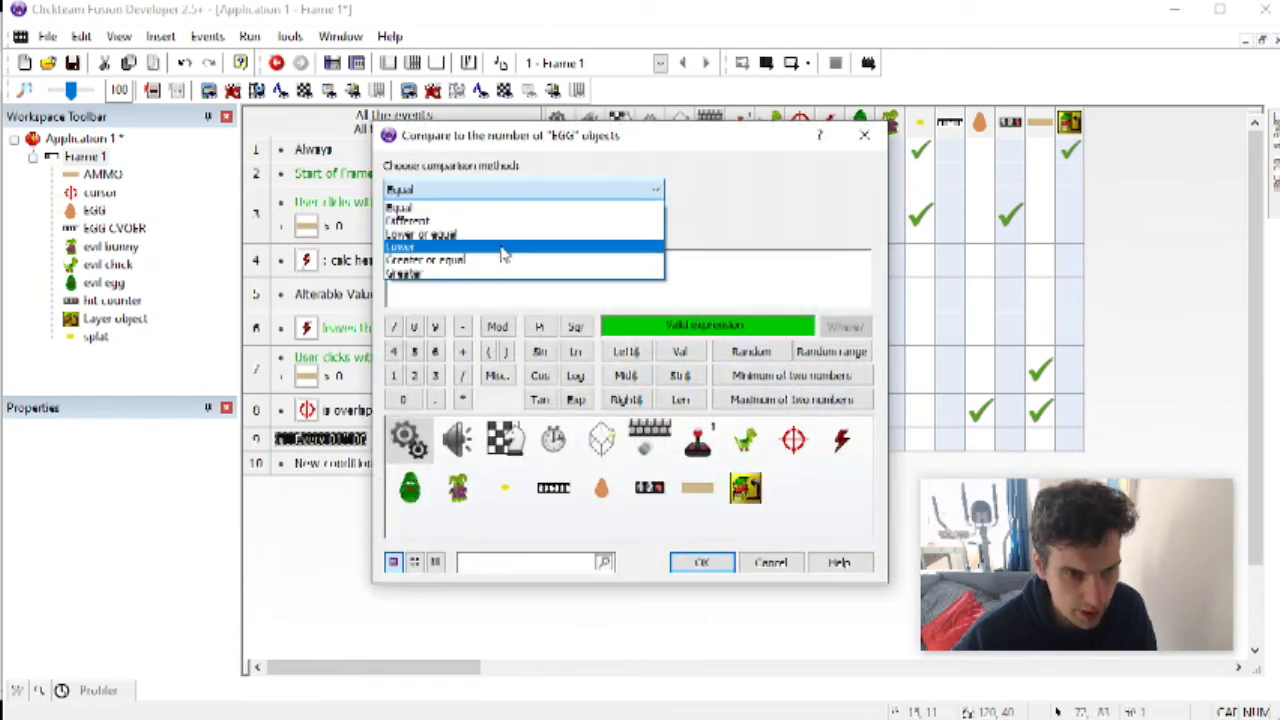
left_click(504, 247)
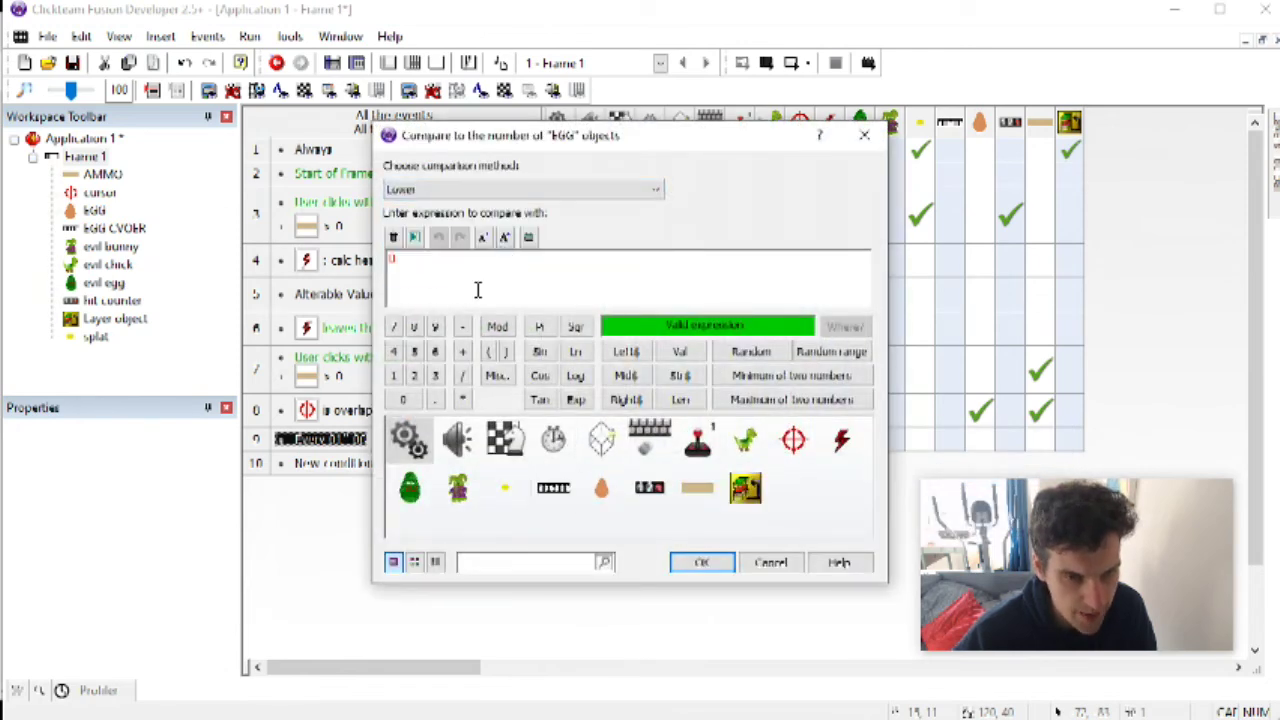
type("6-")
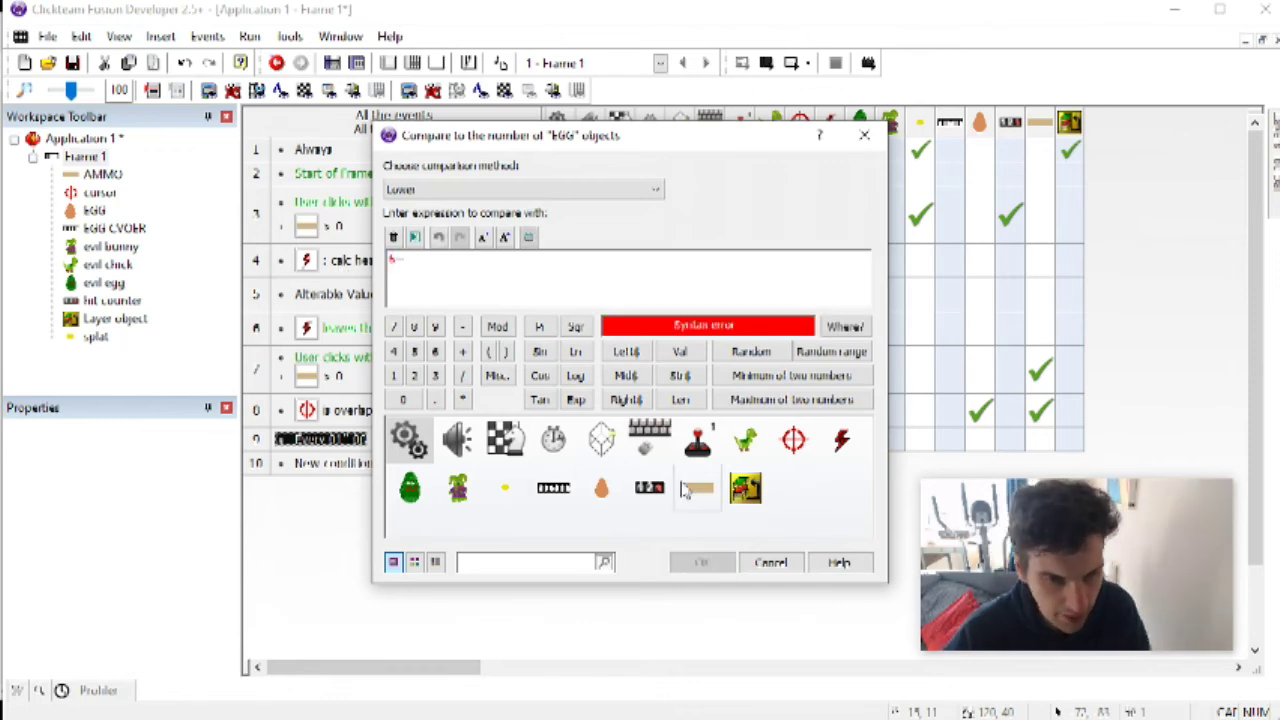
left_click(697, 487)
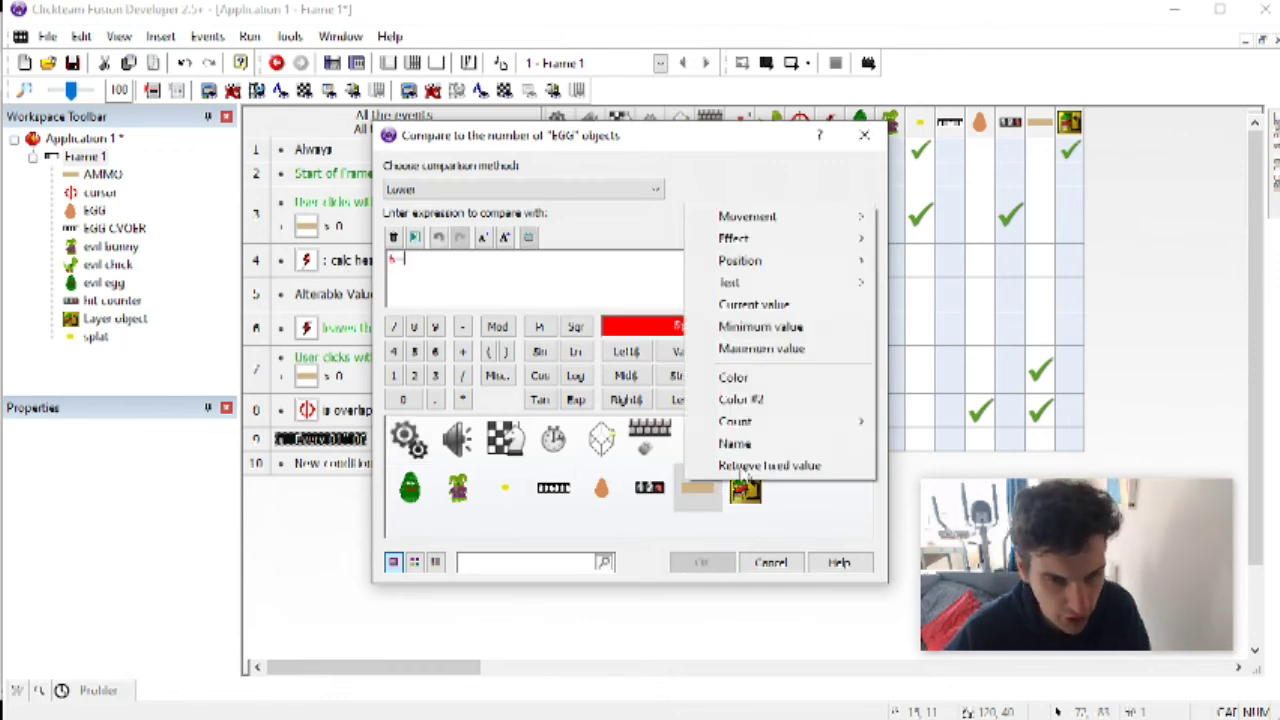
left_click(760, 303)
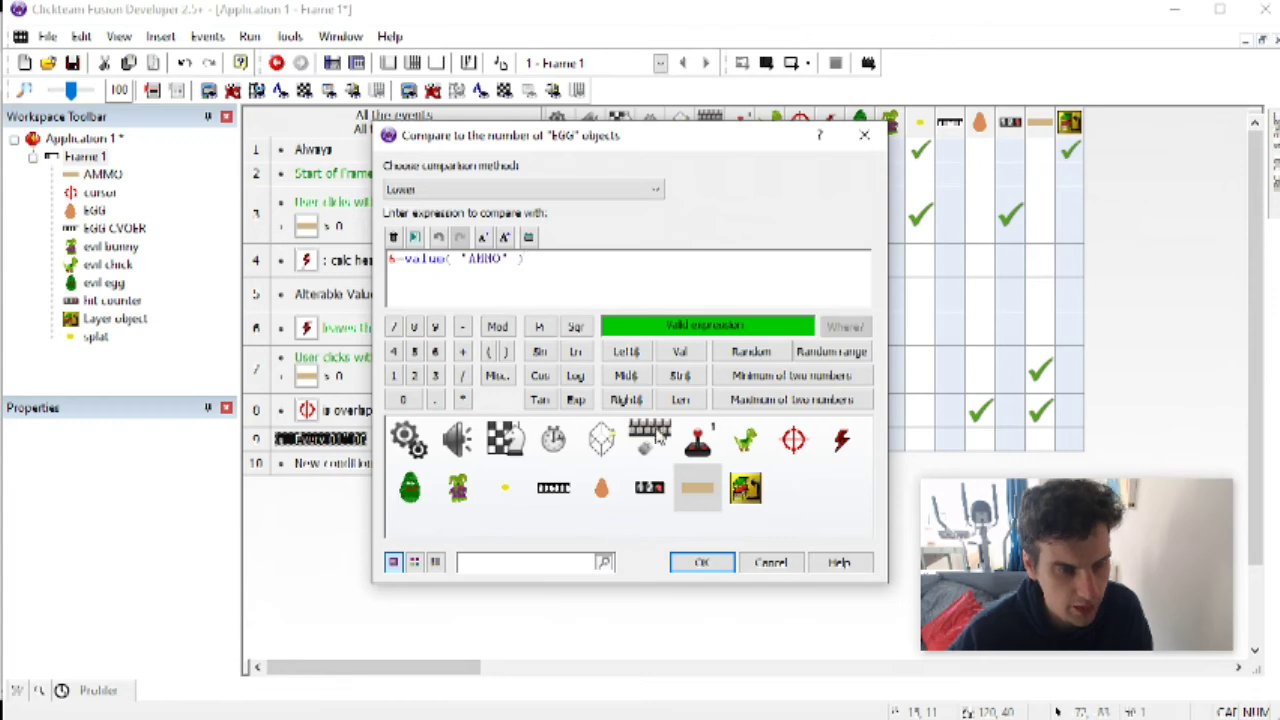
left_click(701, 562)
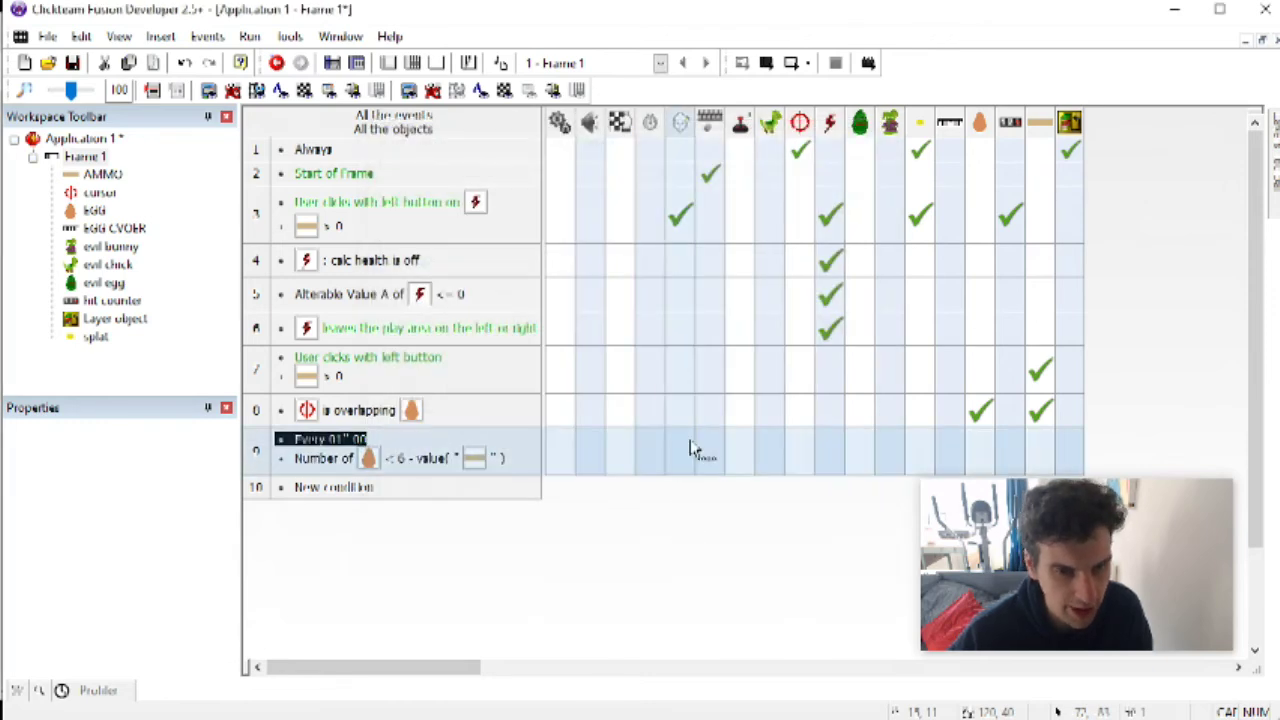
Step: Add an action to the timer event that creates an EGG object at the actual coordinates 320, 240 on layer 1
right_click(692, 450)
left_click(718, 457)
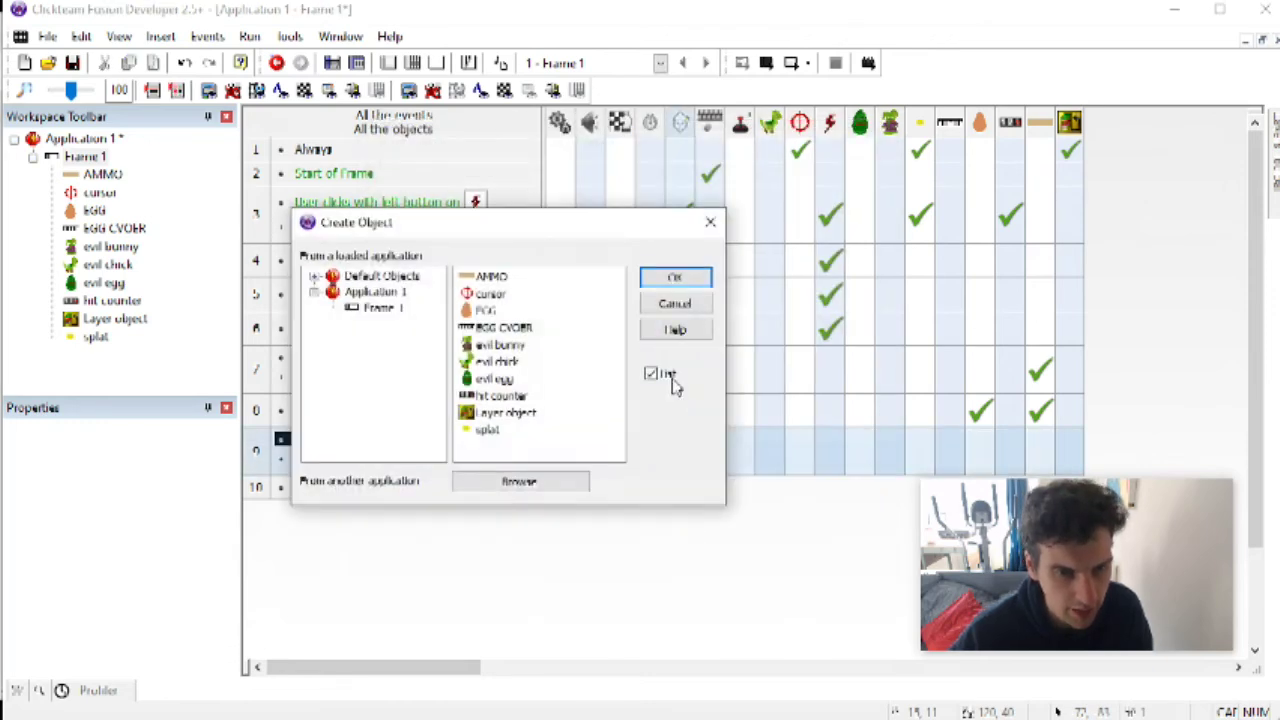
double_click(497, 311)
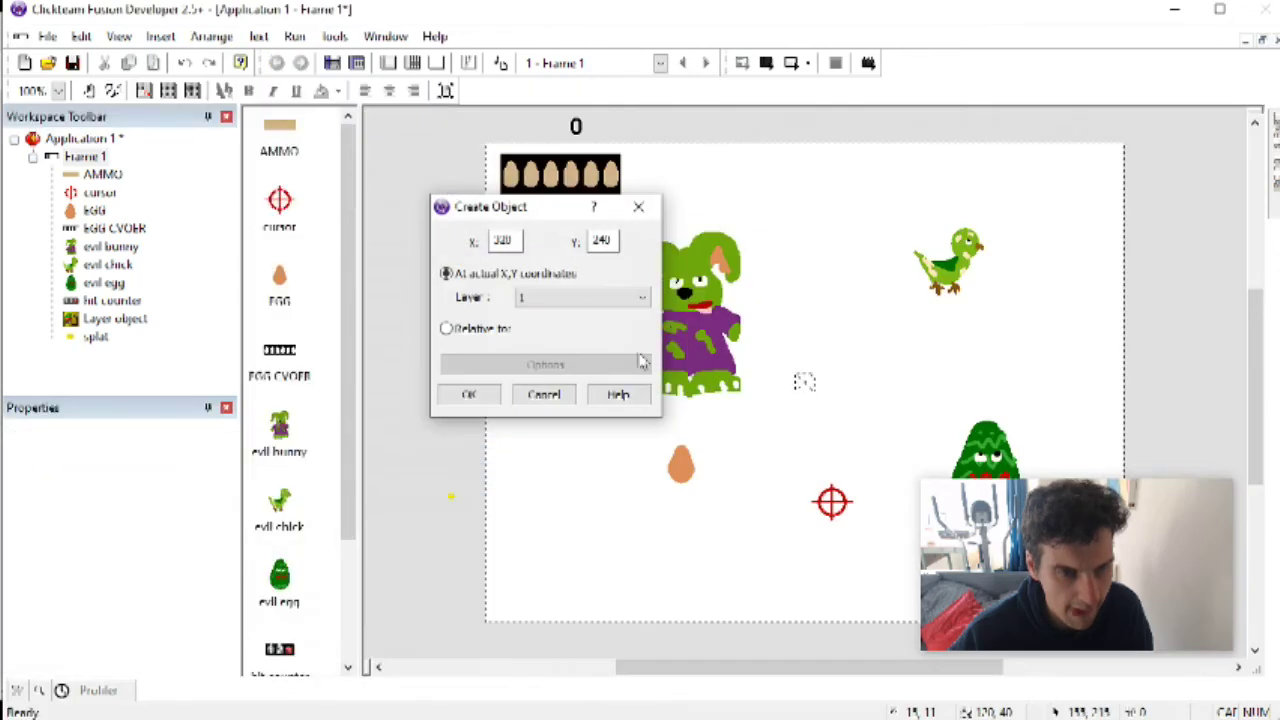
left_click(470, 396)
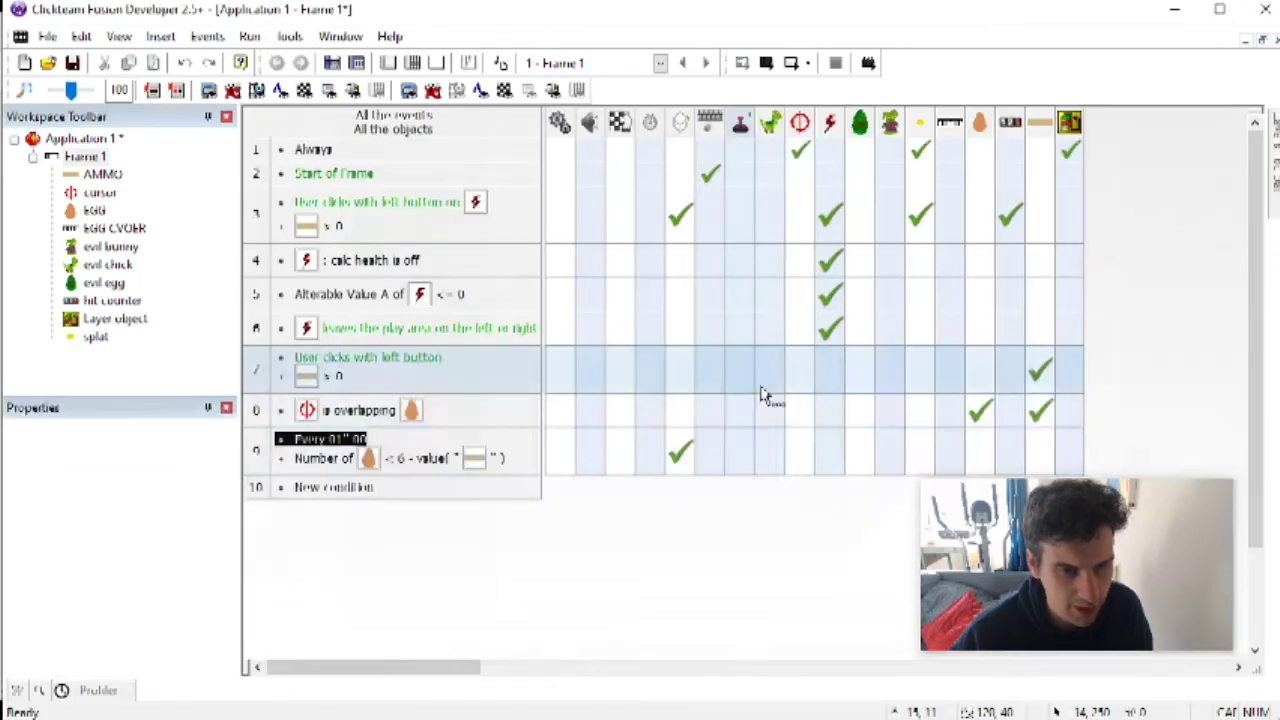
Step: Add an action to the timer event setting the EGG's X coordinate to RRandom(10, Frame Width-10)
right_click(990, 457)
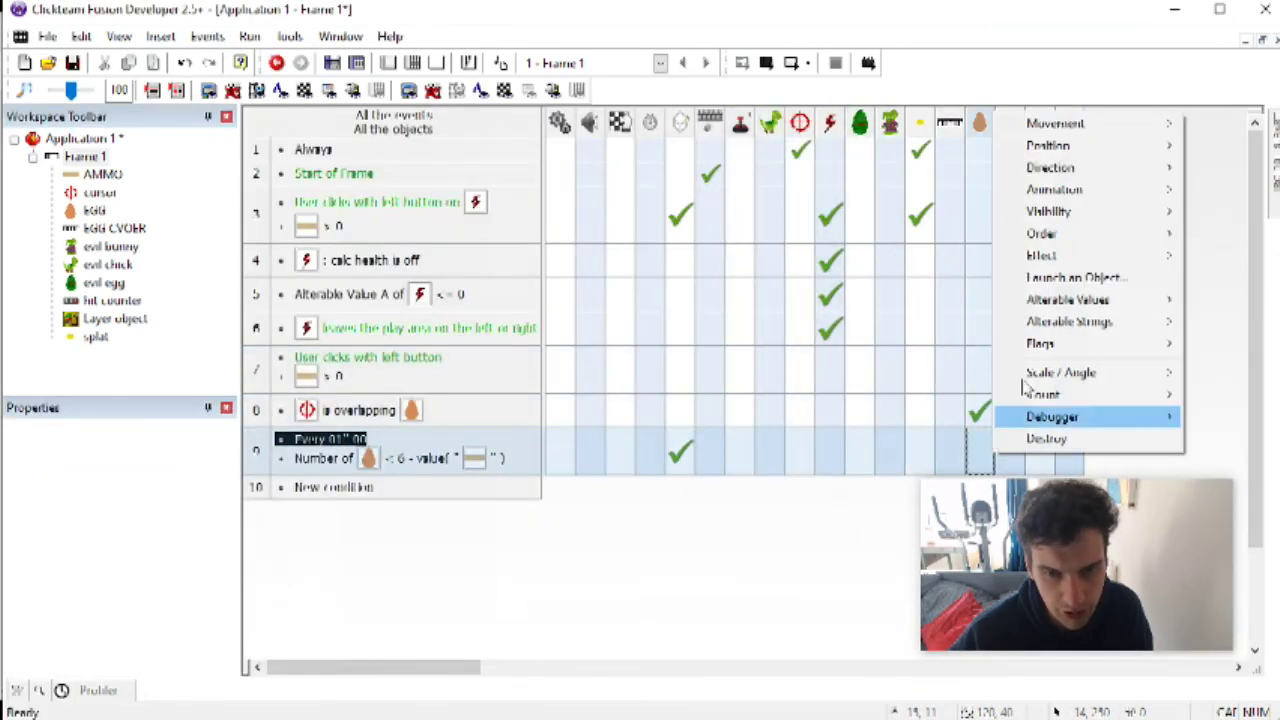
mouse_move(1095, 150)
left_click(1245, 189)
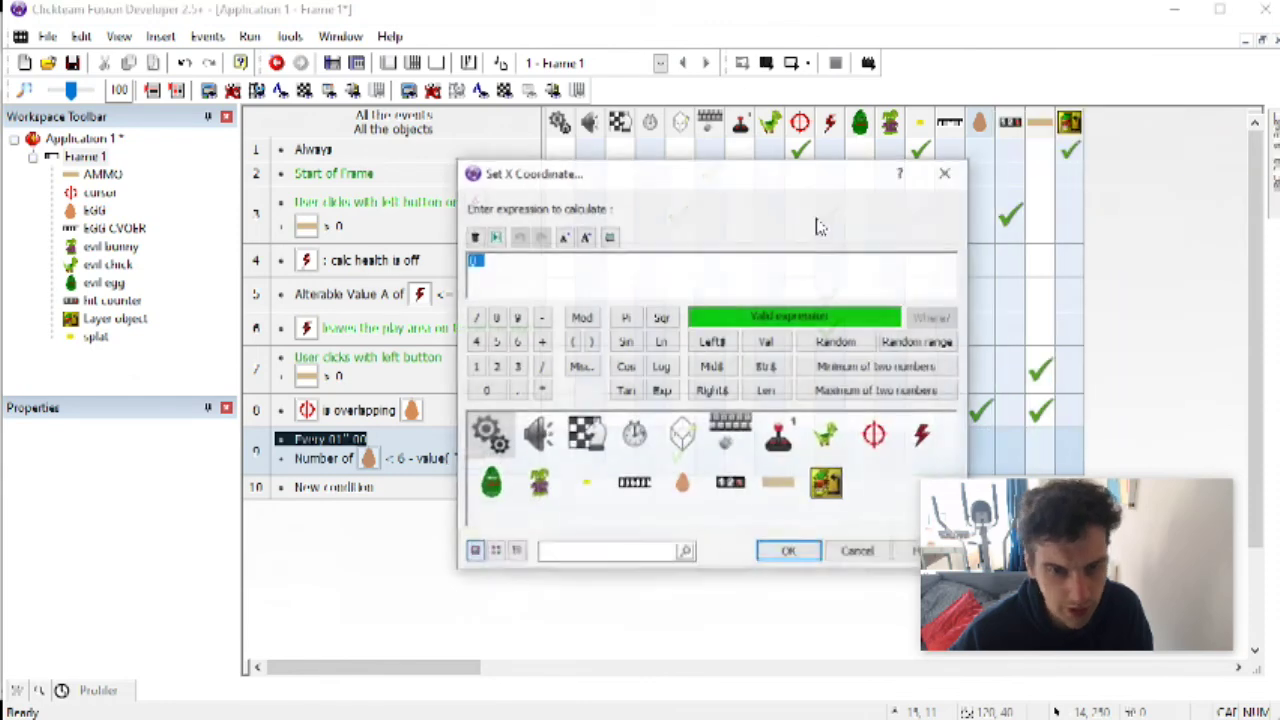
left_click(917, 341)
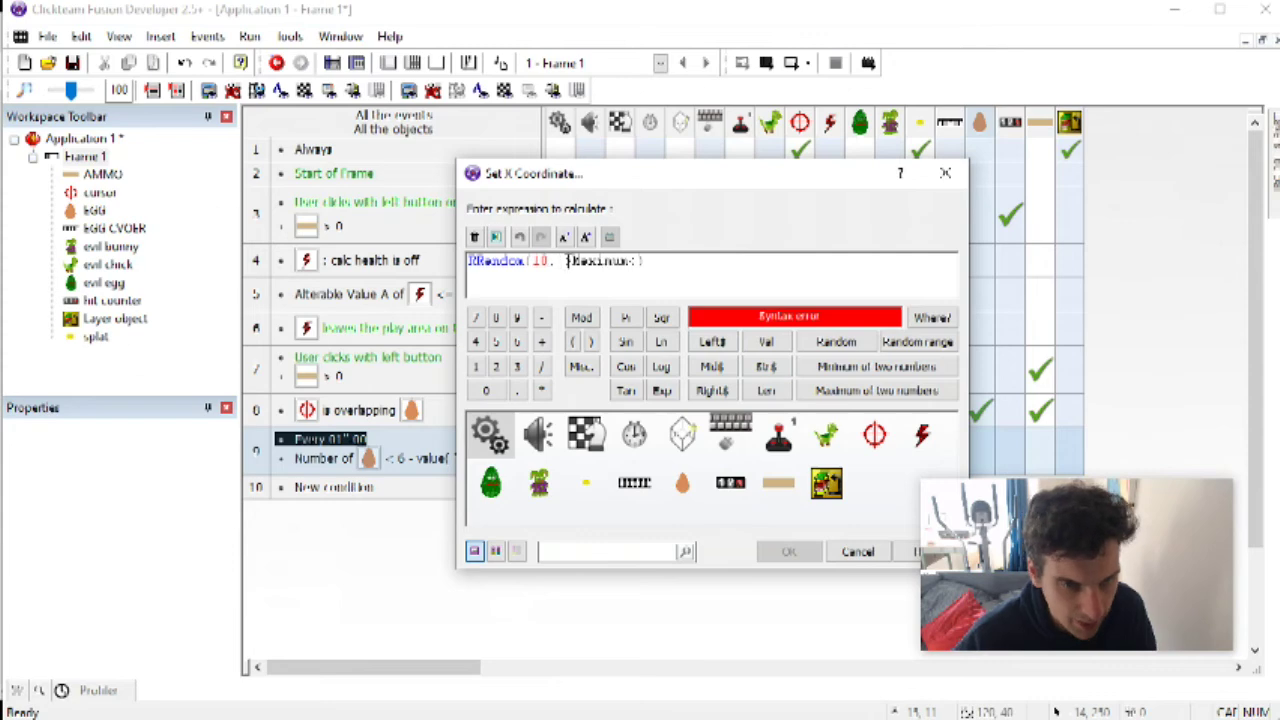
left_click(594, 440)
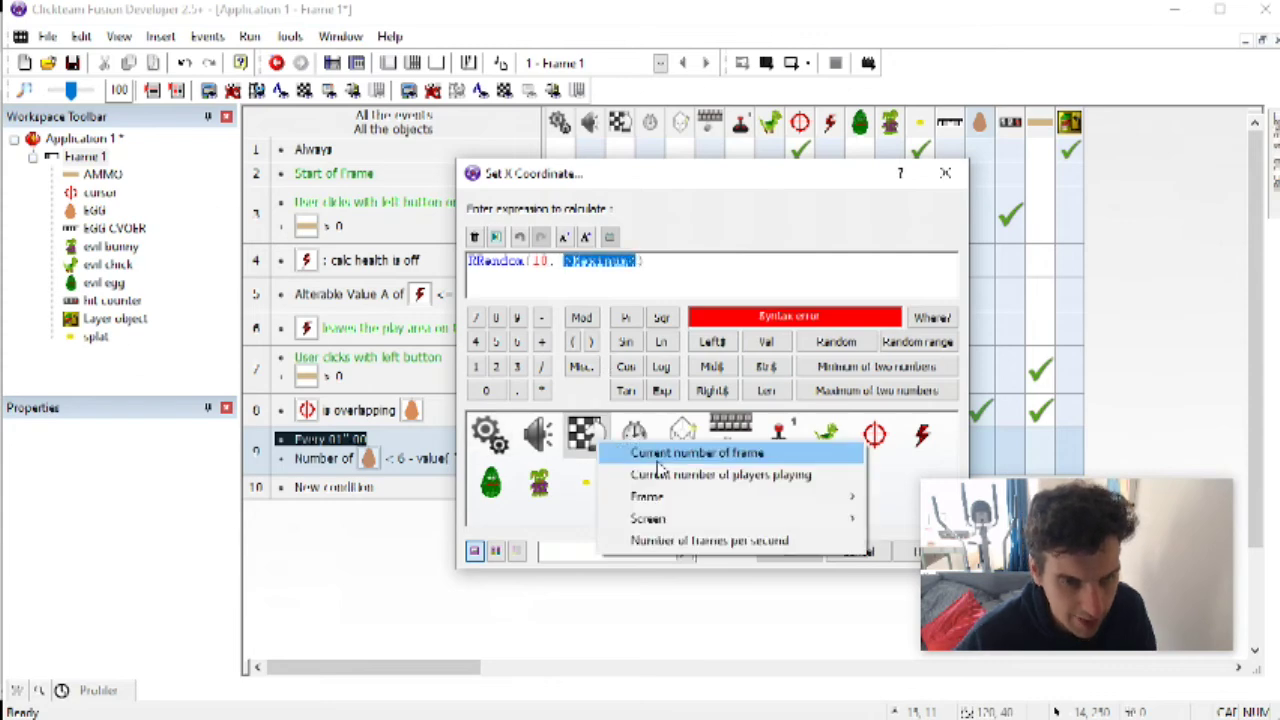
mouse_move(700, 496)
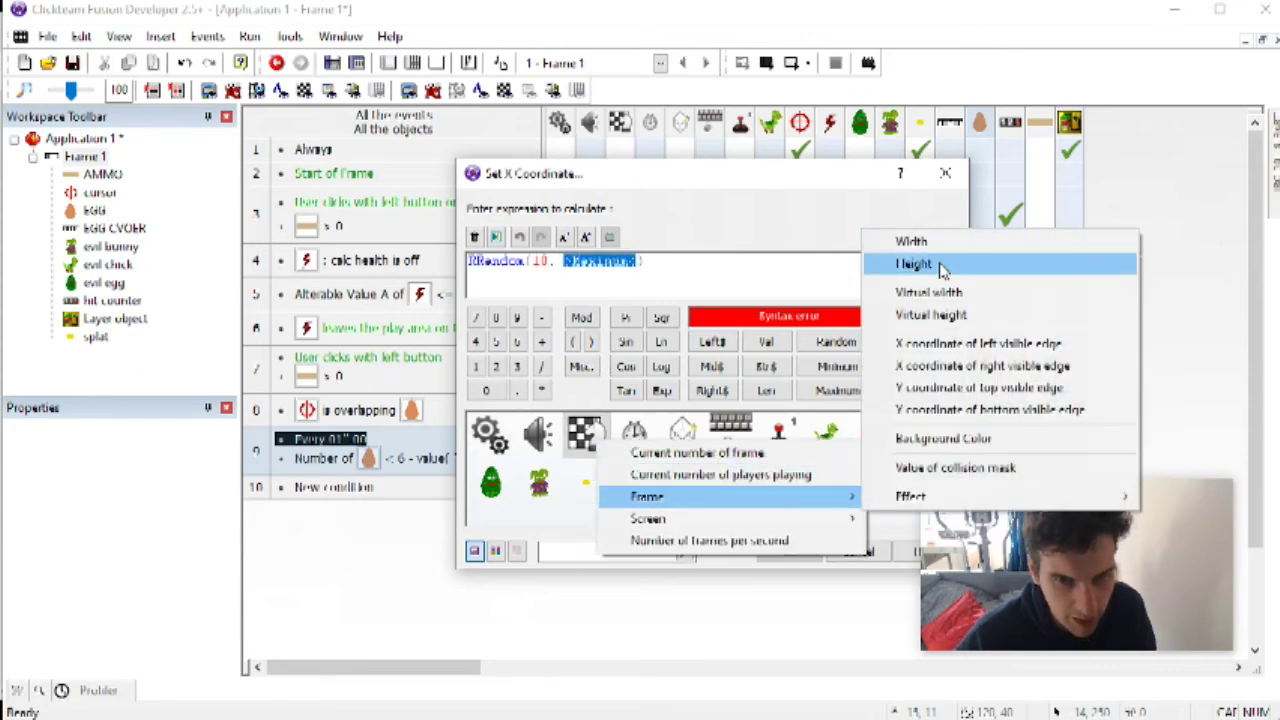
left_click(940, 243)
type("-10")
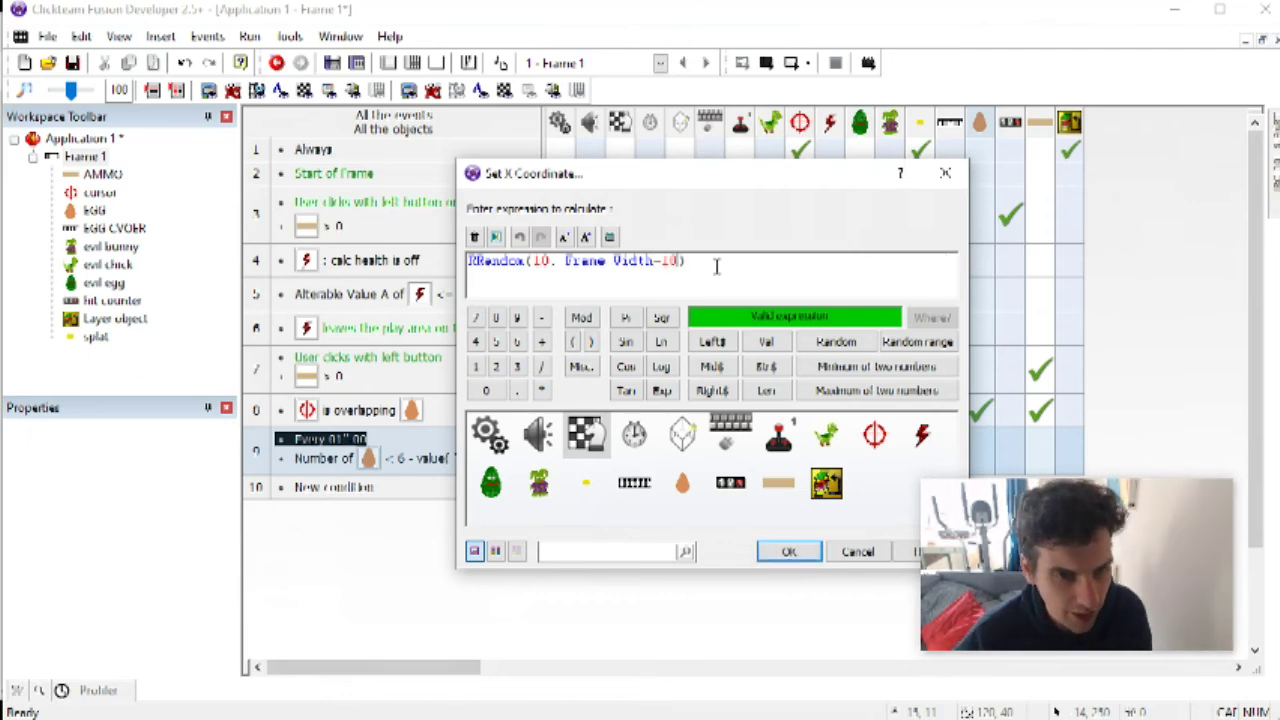
key("Return")
Step: Add an action to the timer event setting the EGG's Y coordinate to RRandom(50, Frame Height-50)
right_click(970, 452)
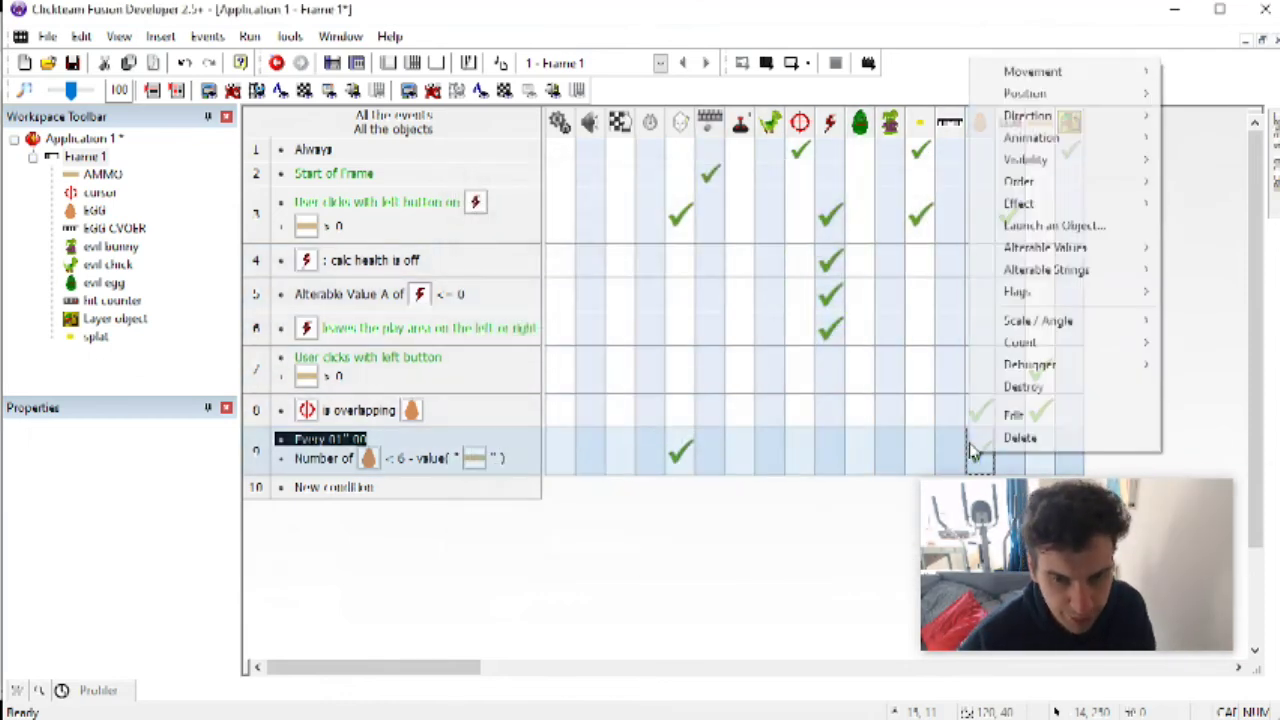
mouse_move(1145, 94)
left_click(1232, 160)
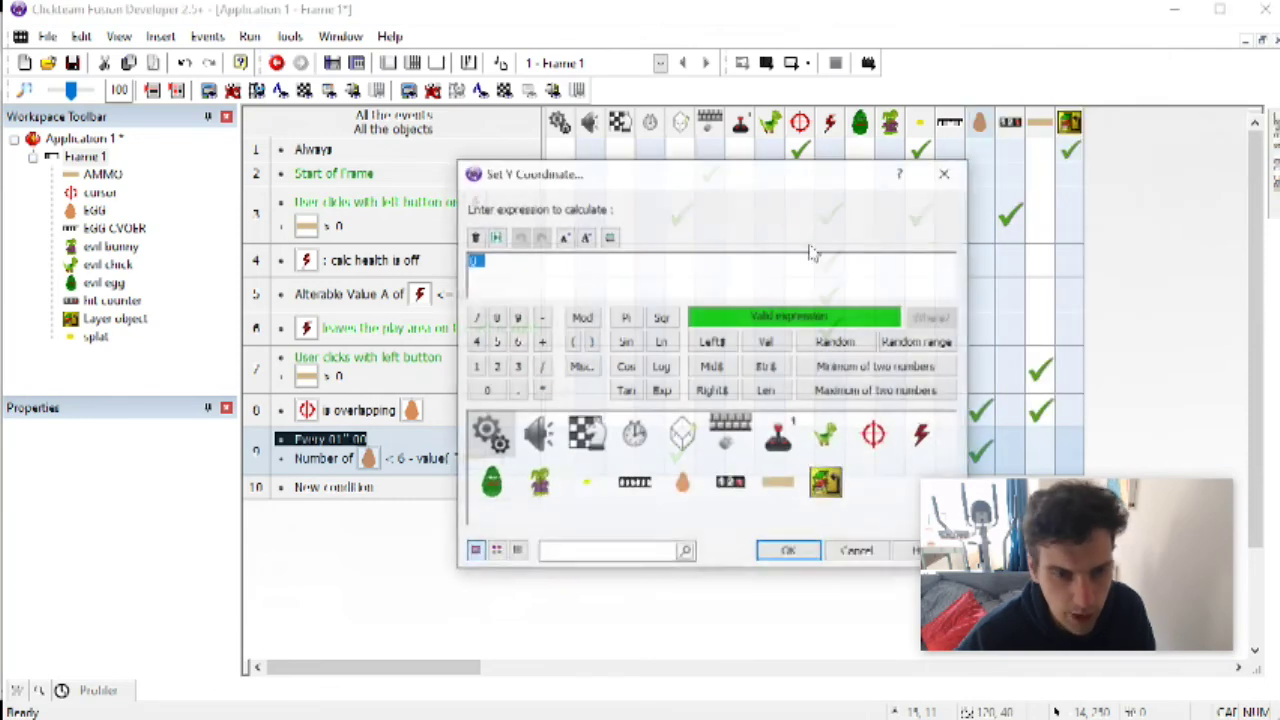
left_click(888, 342)
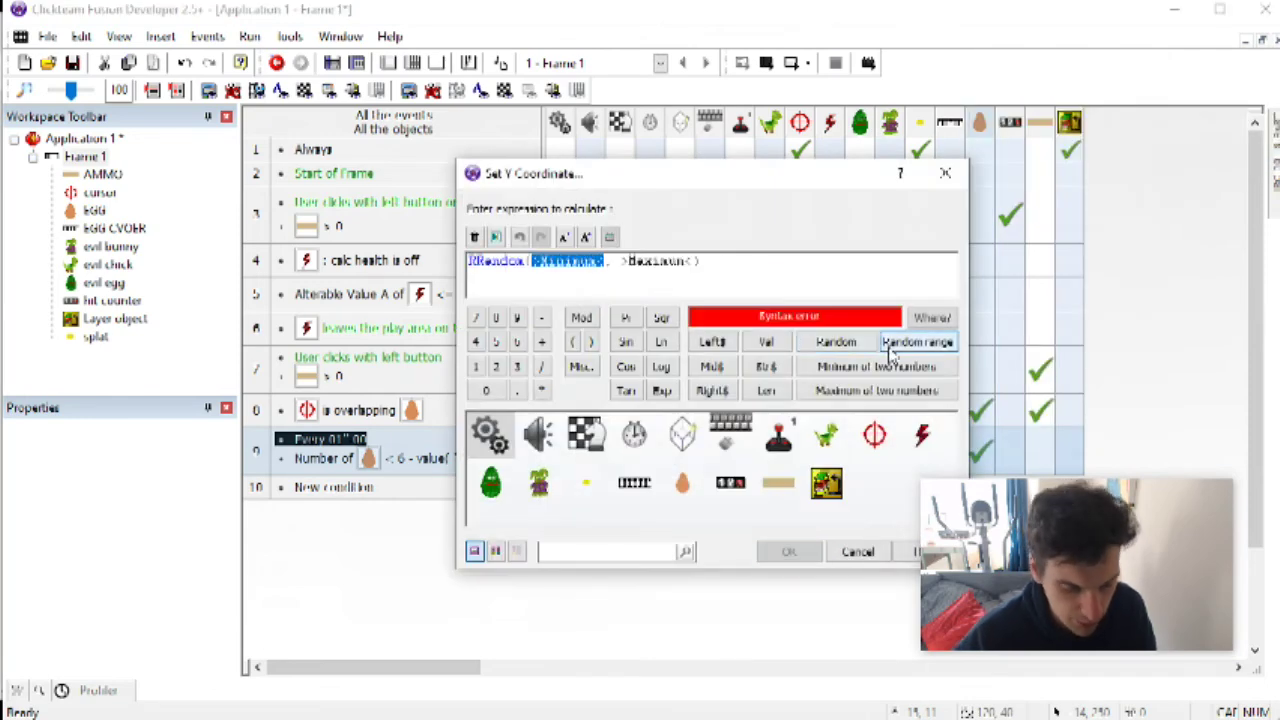
type("50")
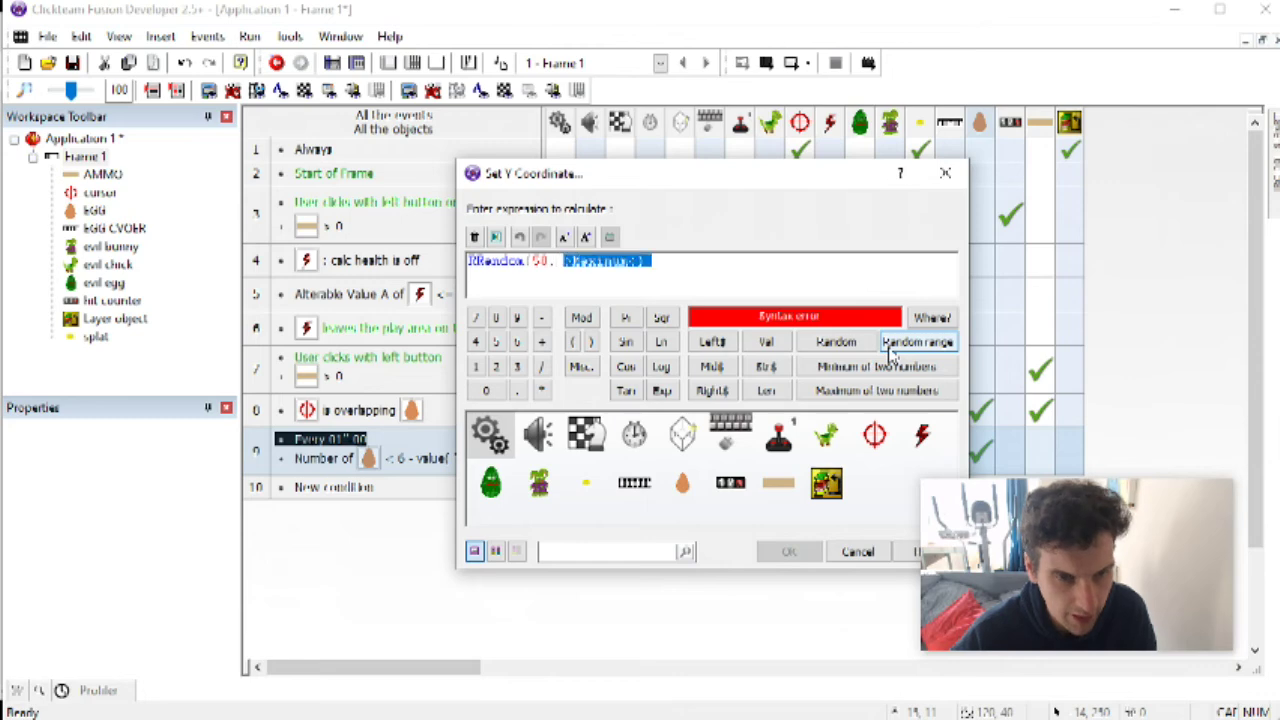
left_click(600, 440)
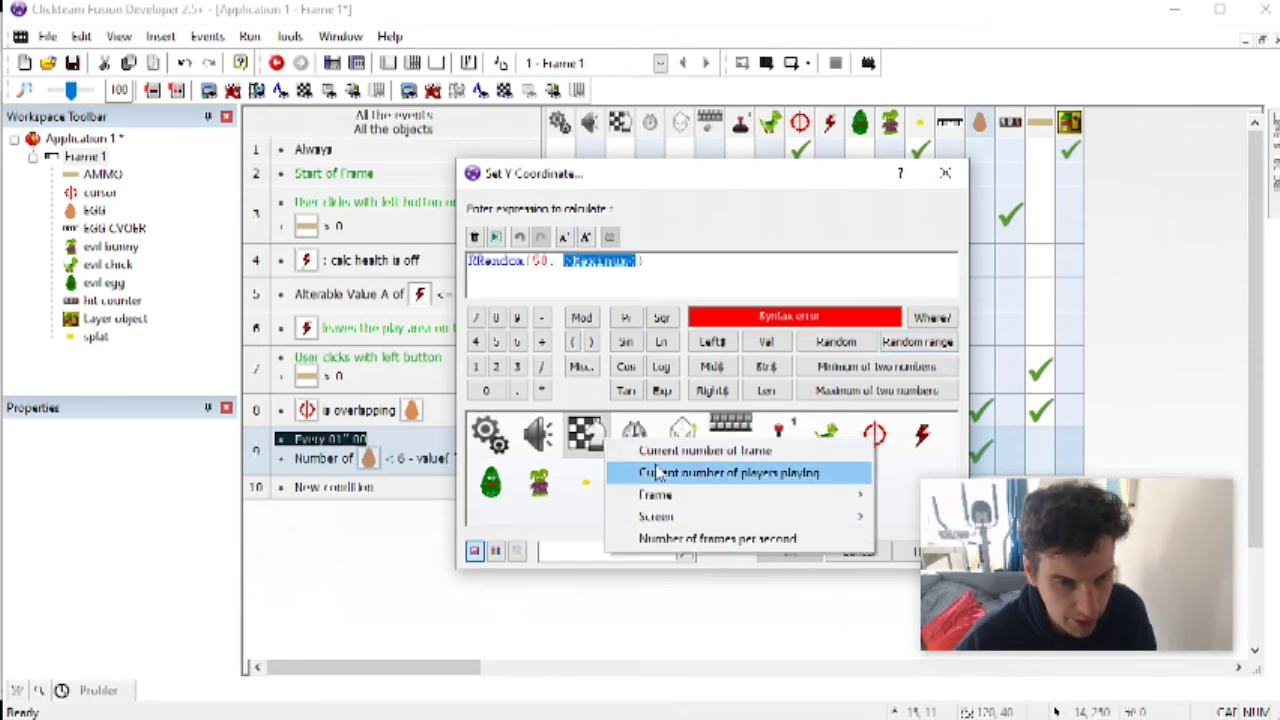
mouse_move(700, 494)
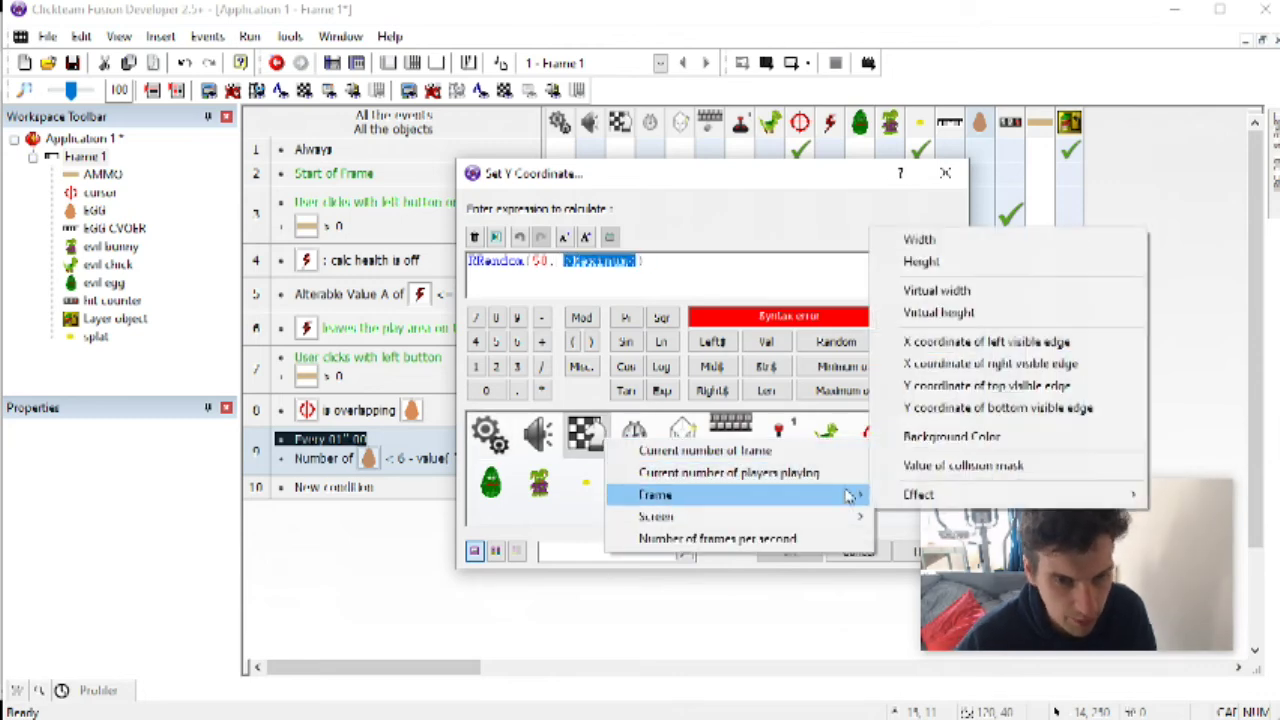
left_click(922, 262)
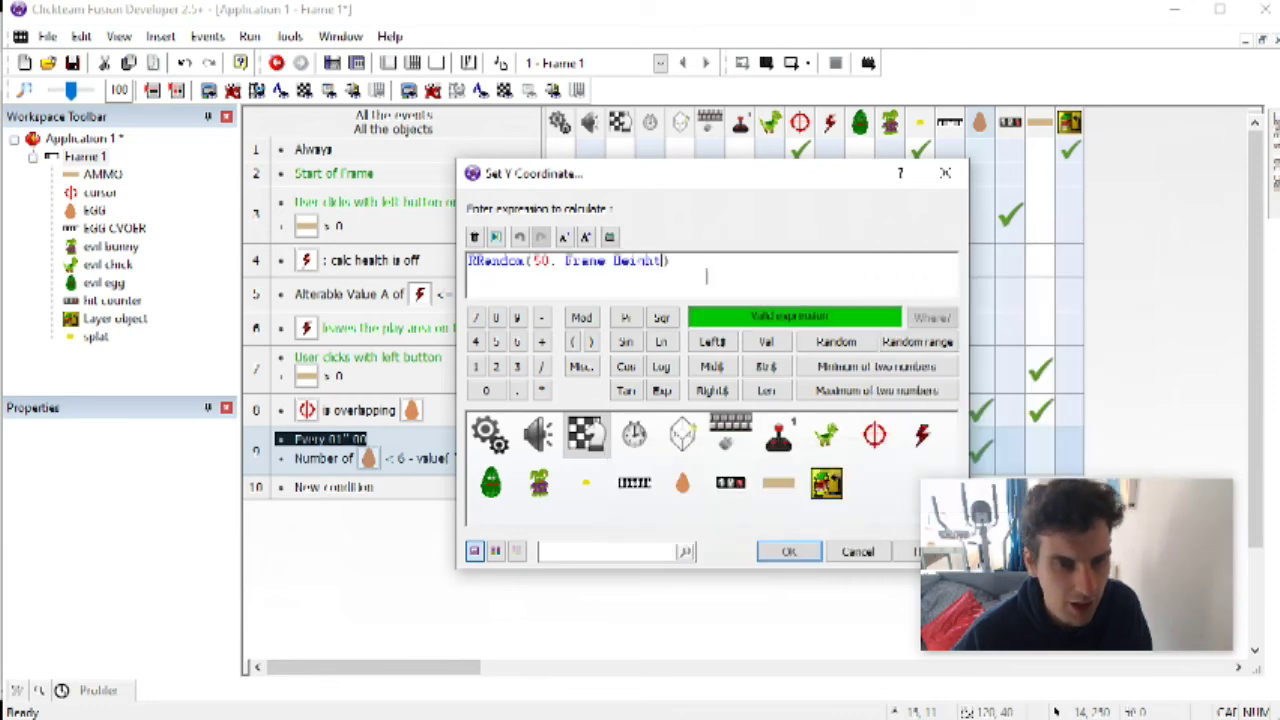
type("-50")
key("Return")
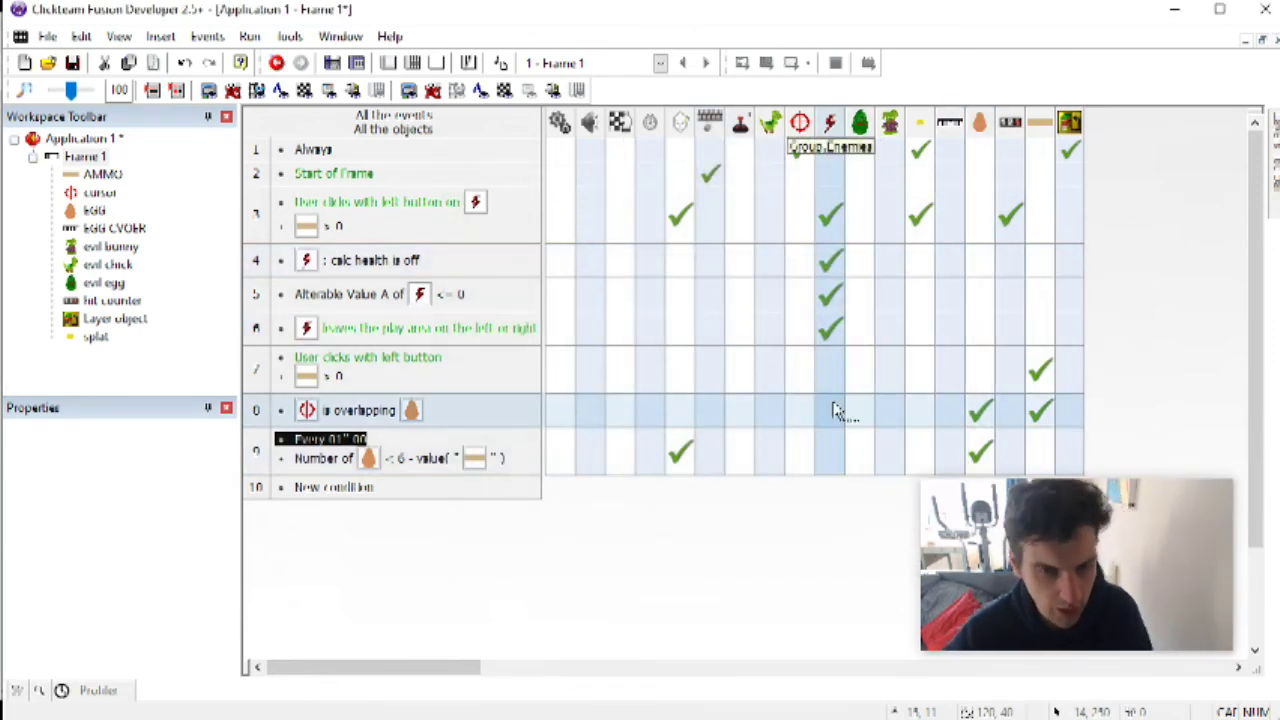
Step: Playtest the shooter frame by firing at the enemies and collecting the randomly placed eggs to refill ammo, and close the game
key("F7")
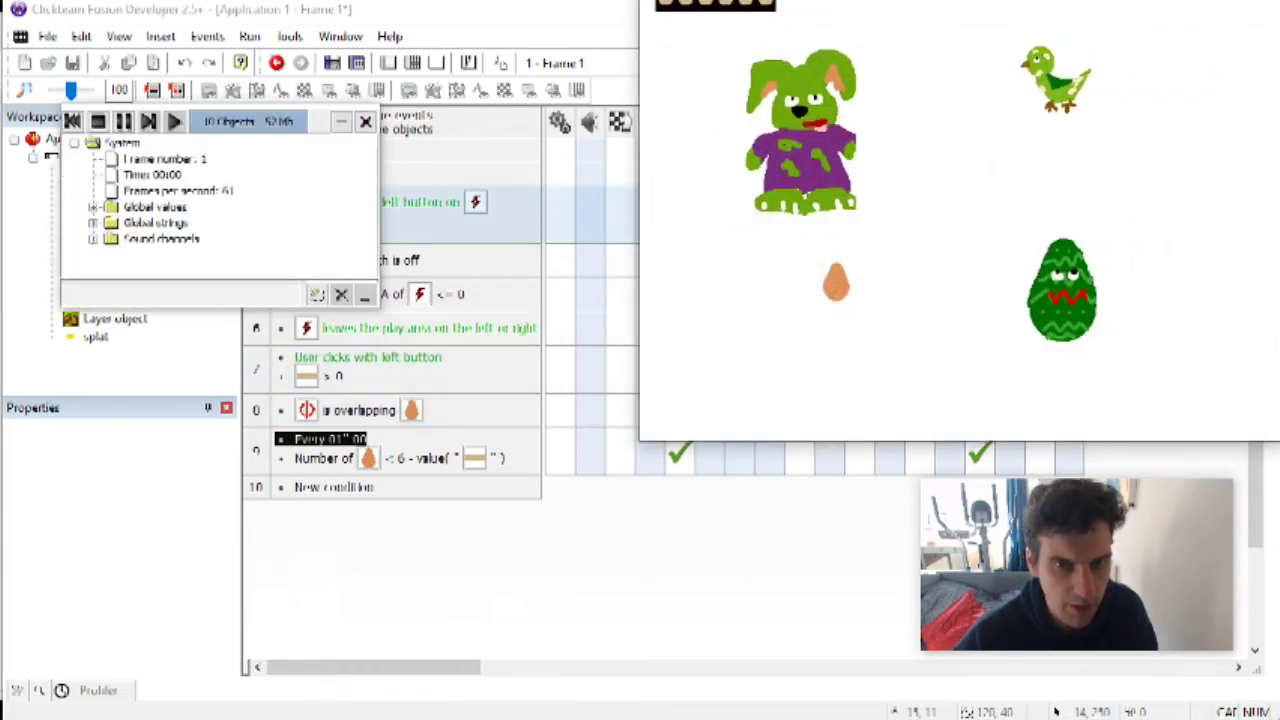
left_click_drag(625, 125, 607, 147)
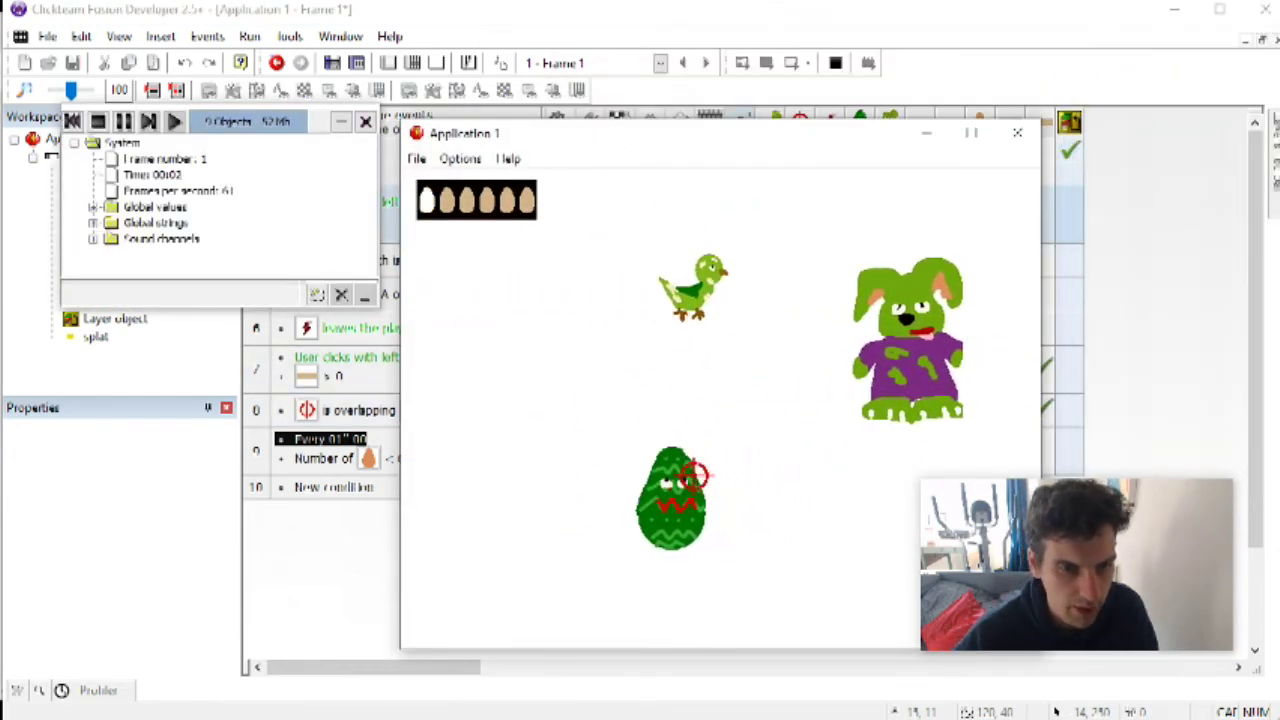
left_click(625, 485)
left_click(571, 335)
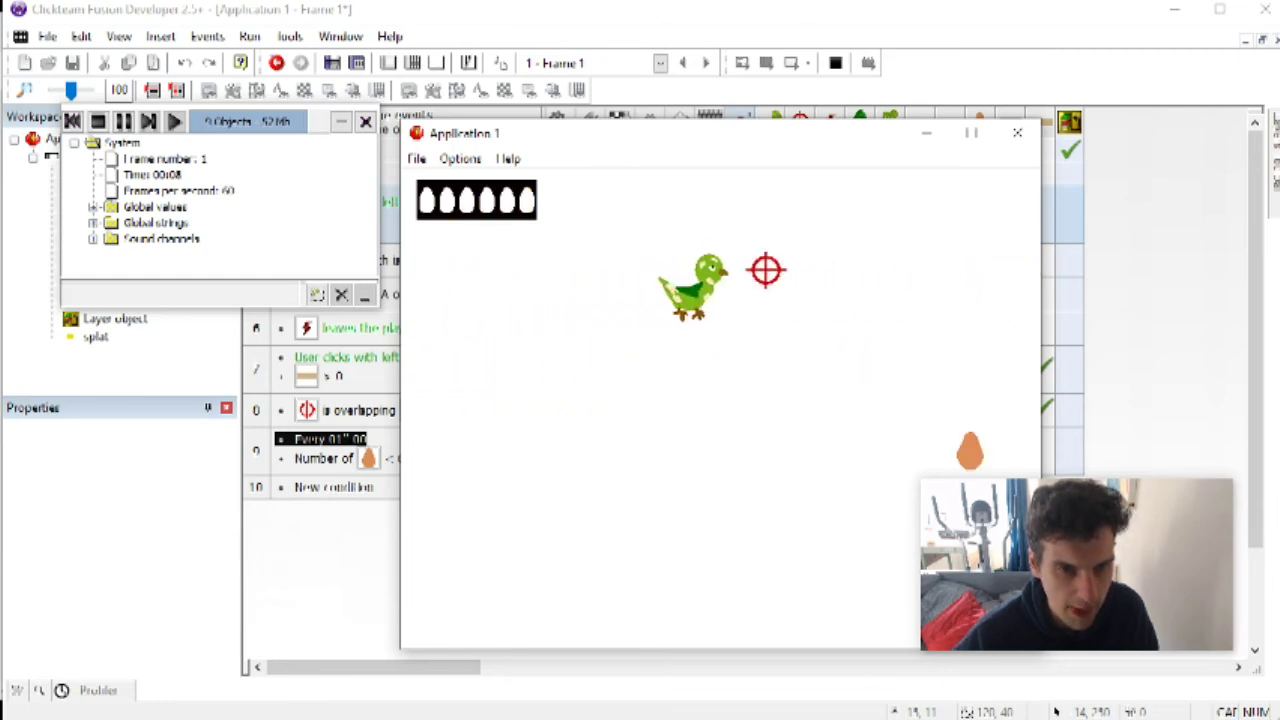
left_click(951, 448)
left_click(533, 268)
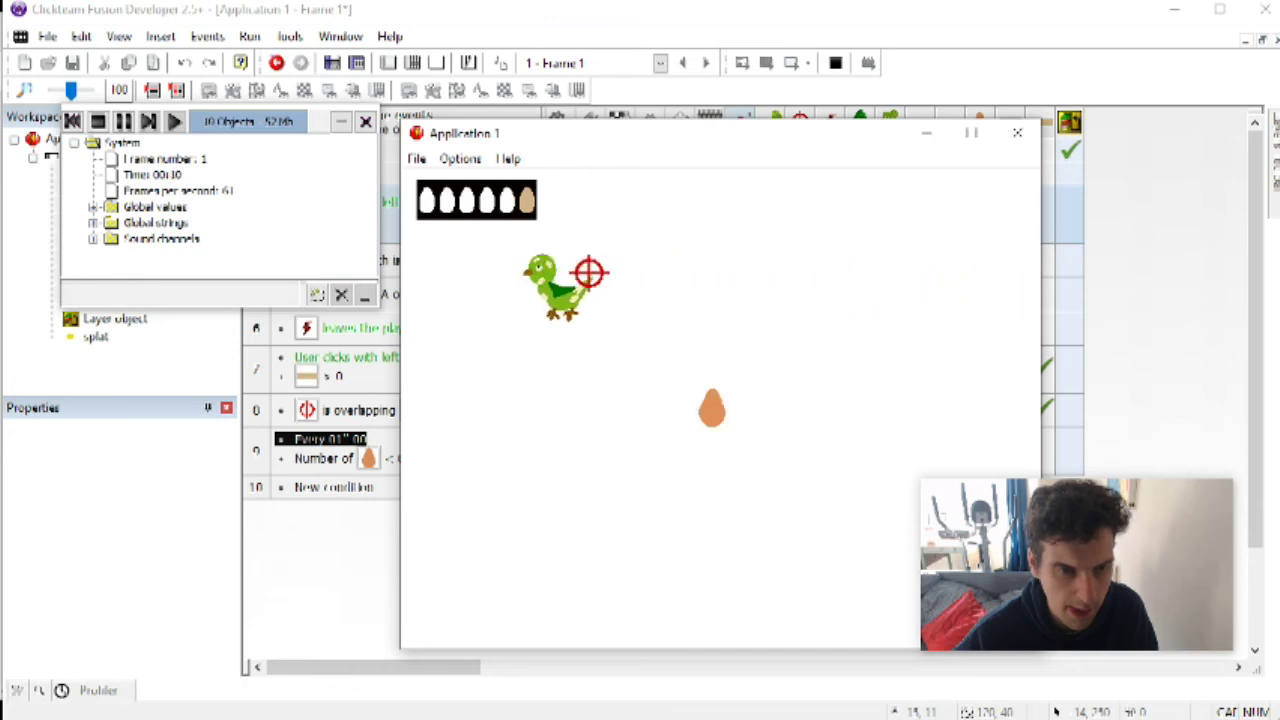
left_click(864, 364)
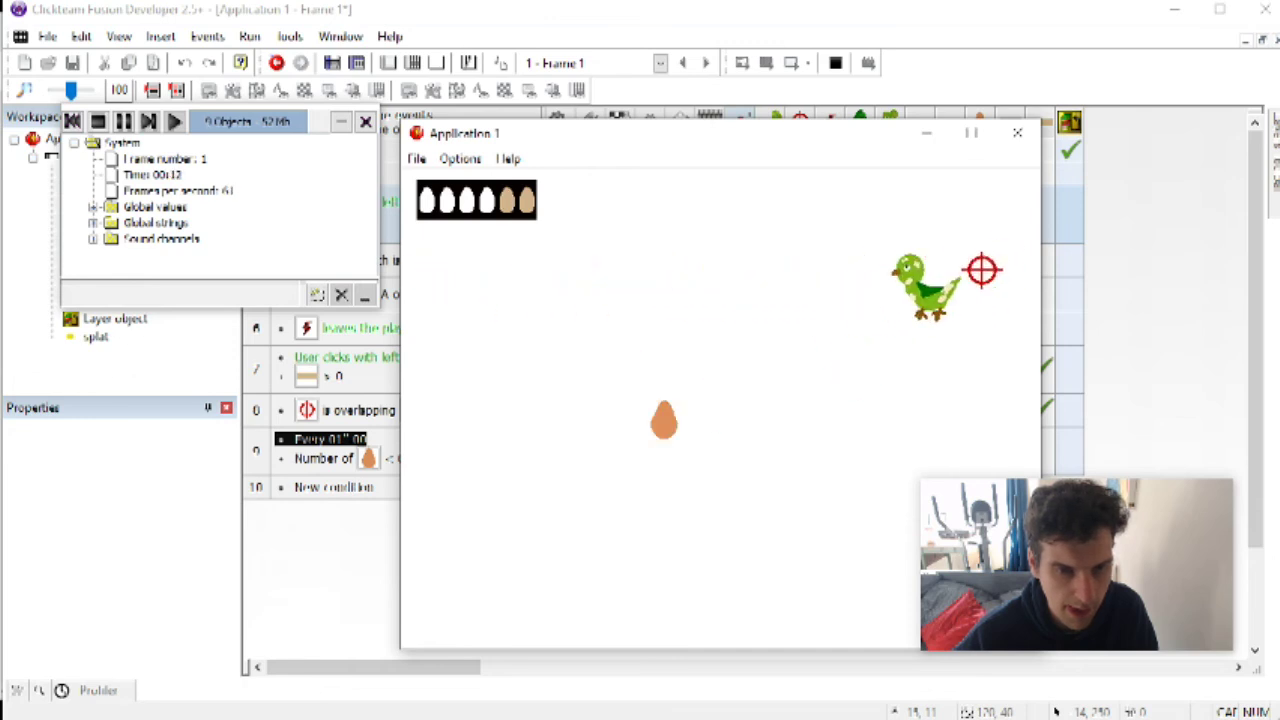
left_click(650, 416)
left_click(714, 306)
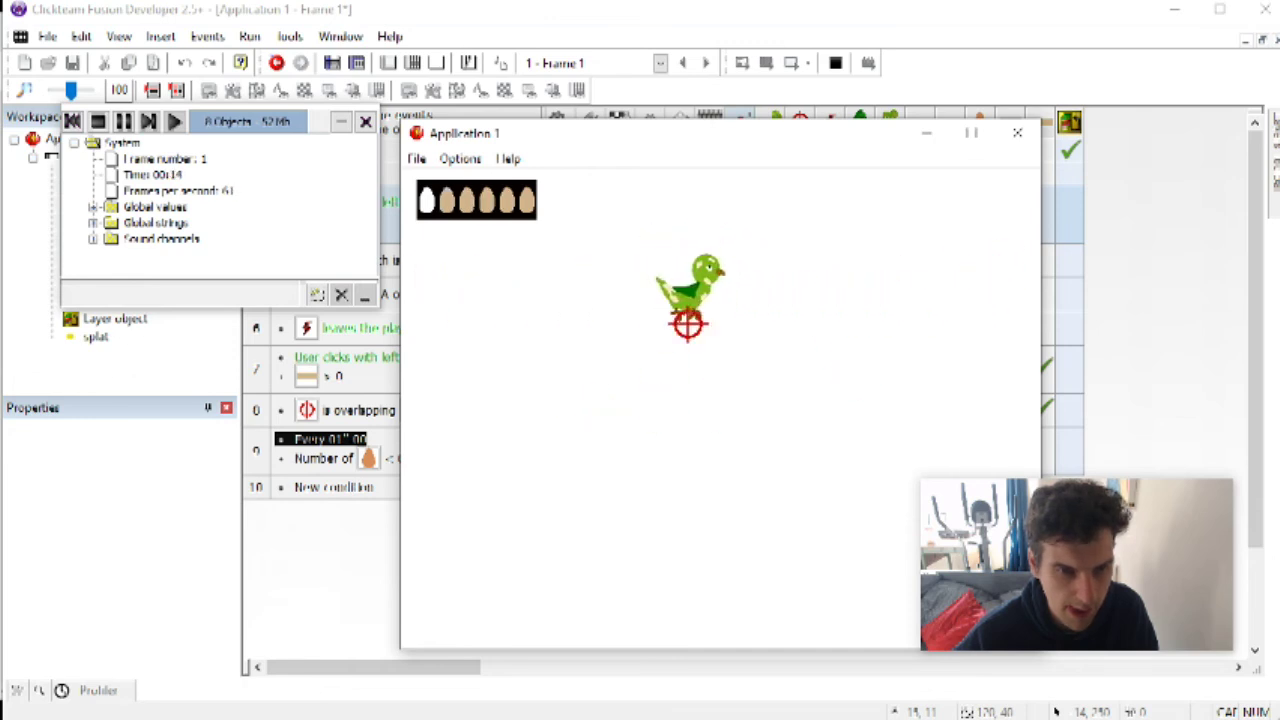
left_click(686, 322)
left_click_drag(674, 137, 666, 203)
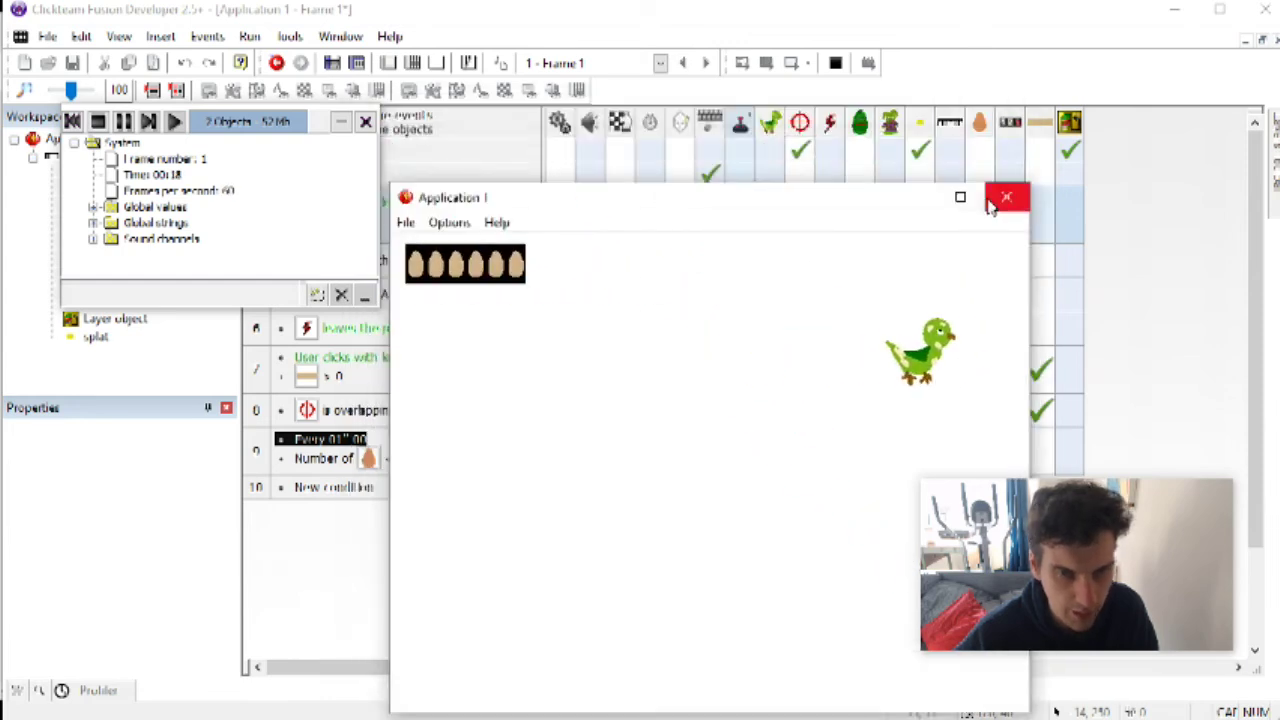
left_click(1003, 197)
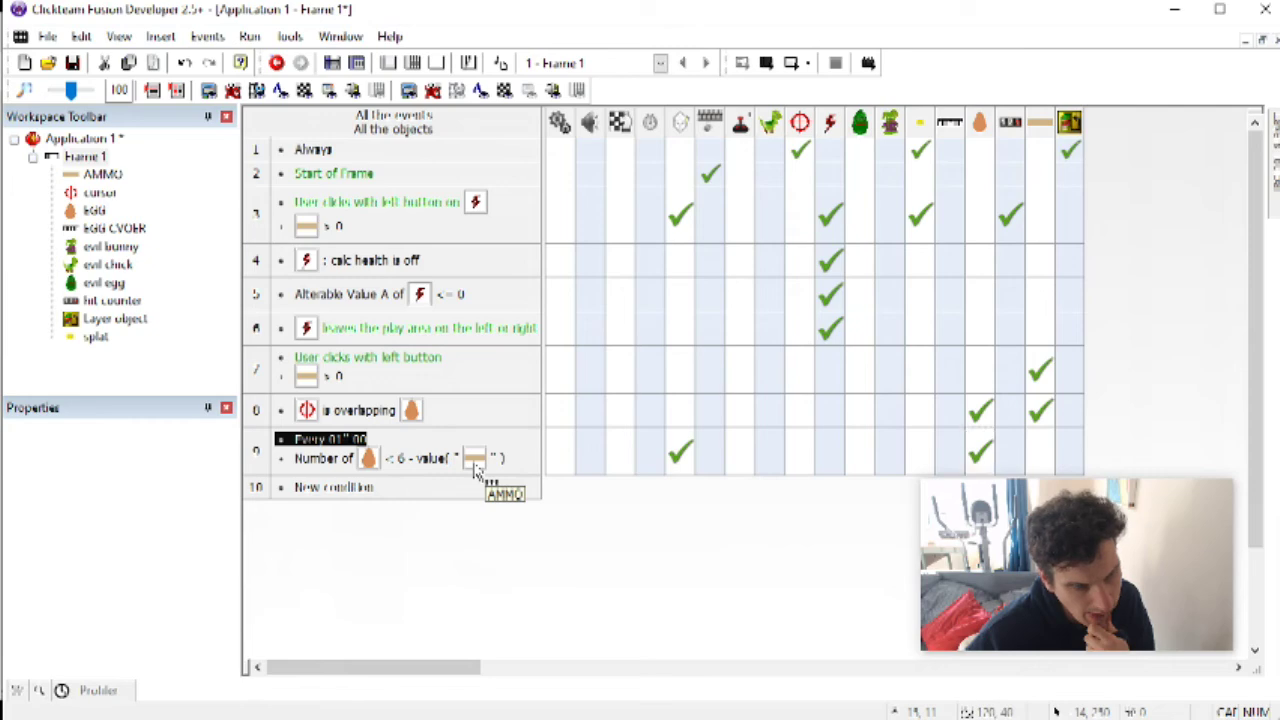
Step: Run the game again and use up ammo to check how quickly the timer spawns eggs
left_click(251, 40)
left_click(288, 81)
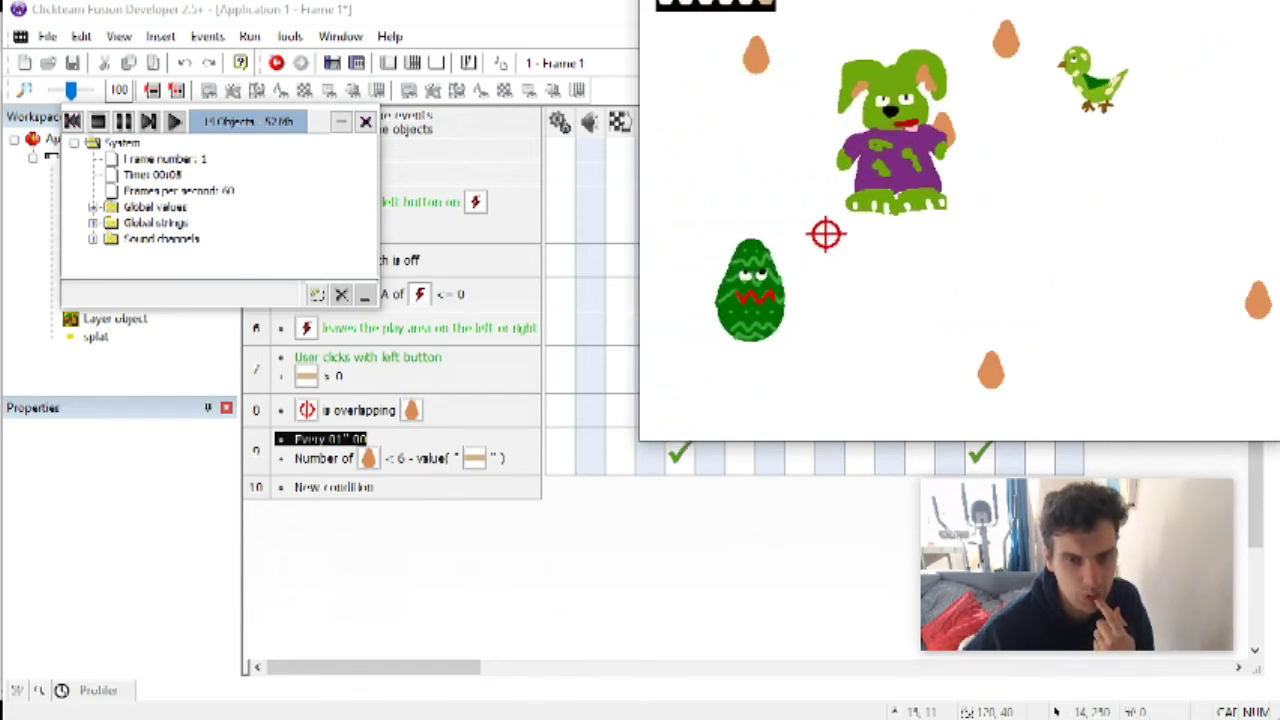
left_click(1020, 92)
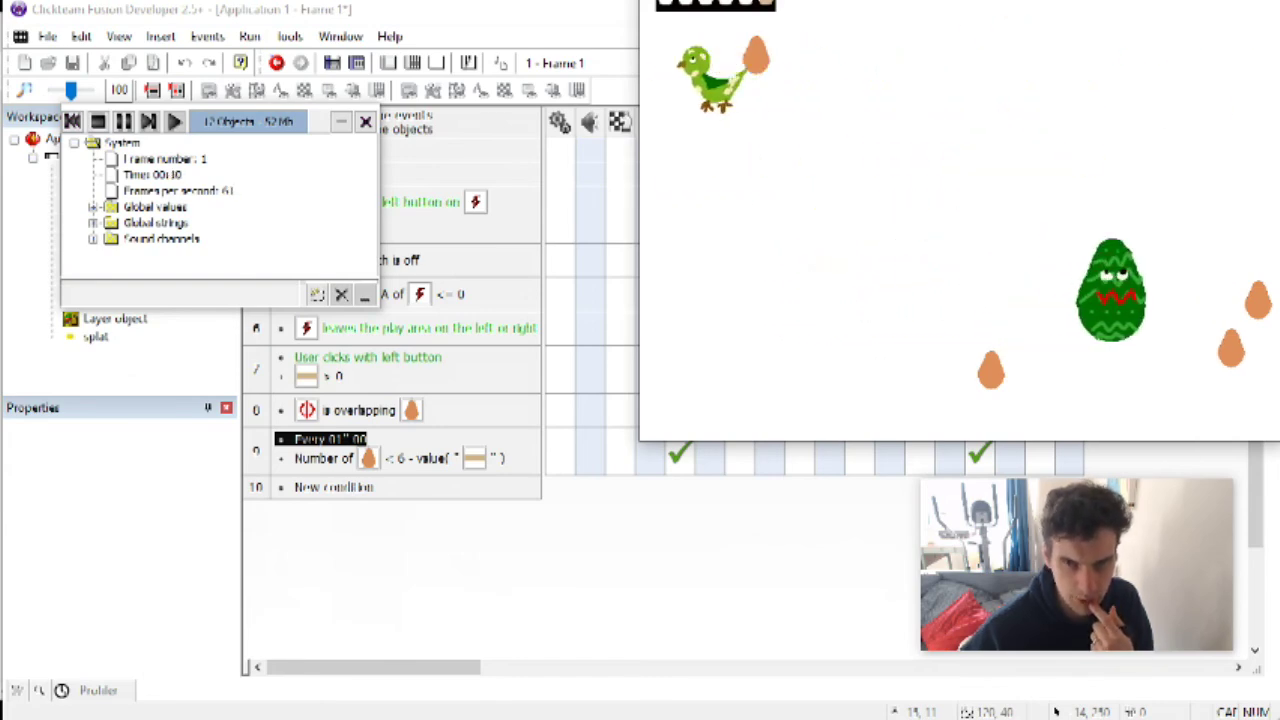
Step: Set the Every timer condition in event 9 to 0 seconds and 33 hundredths
double_click(330, 440)
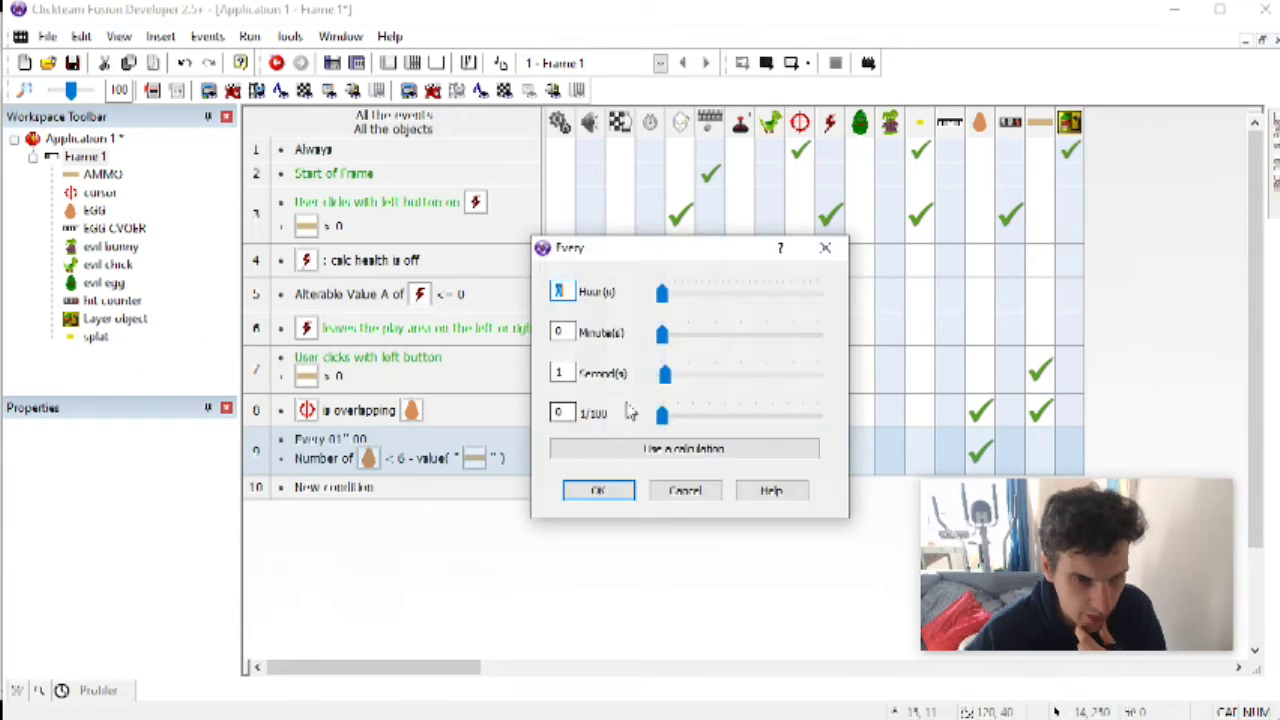
type("0")
key("Tab")
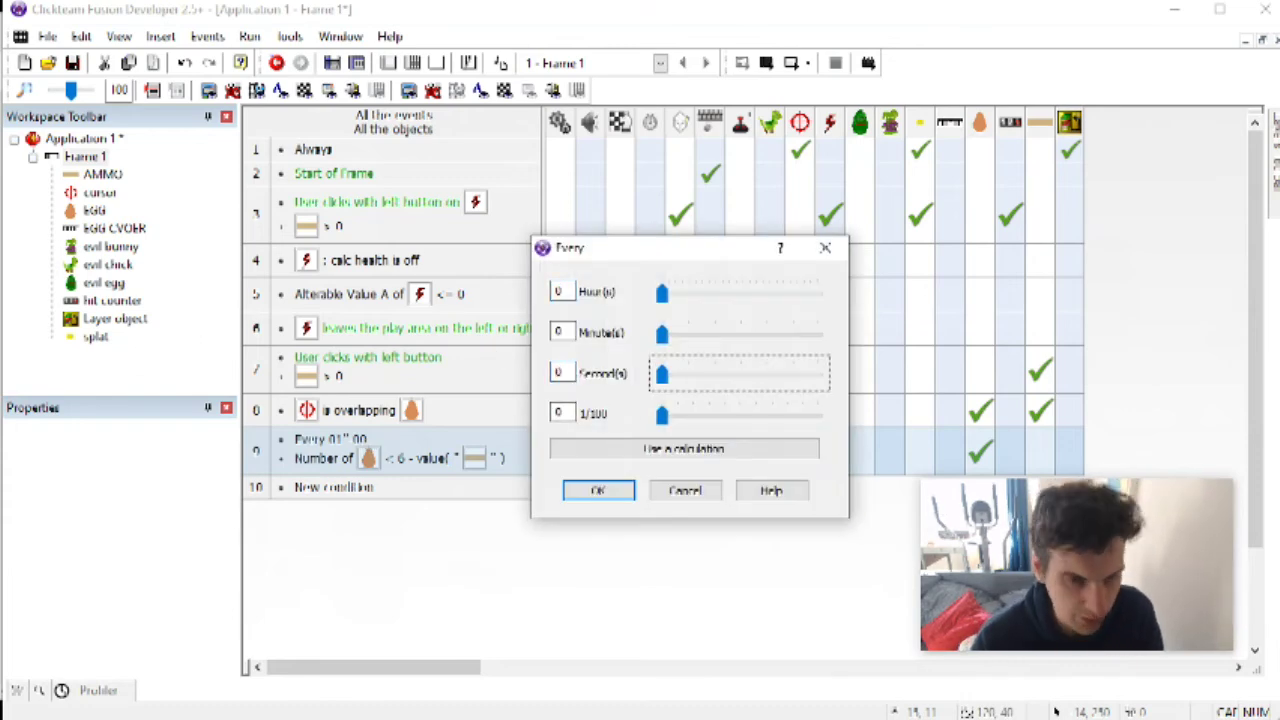
type("33")
key("Return")
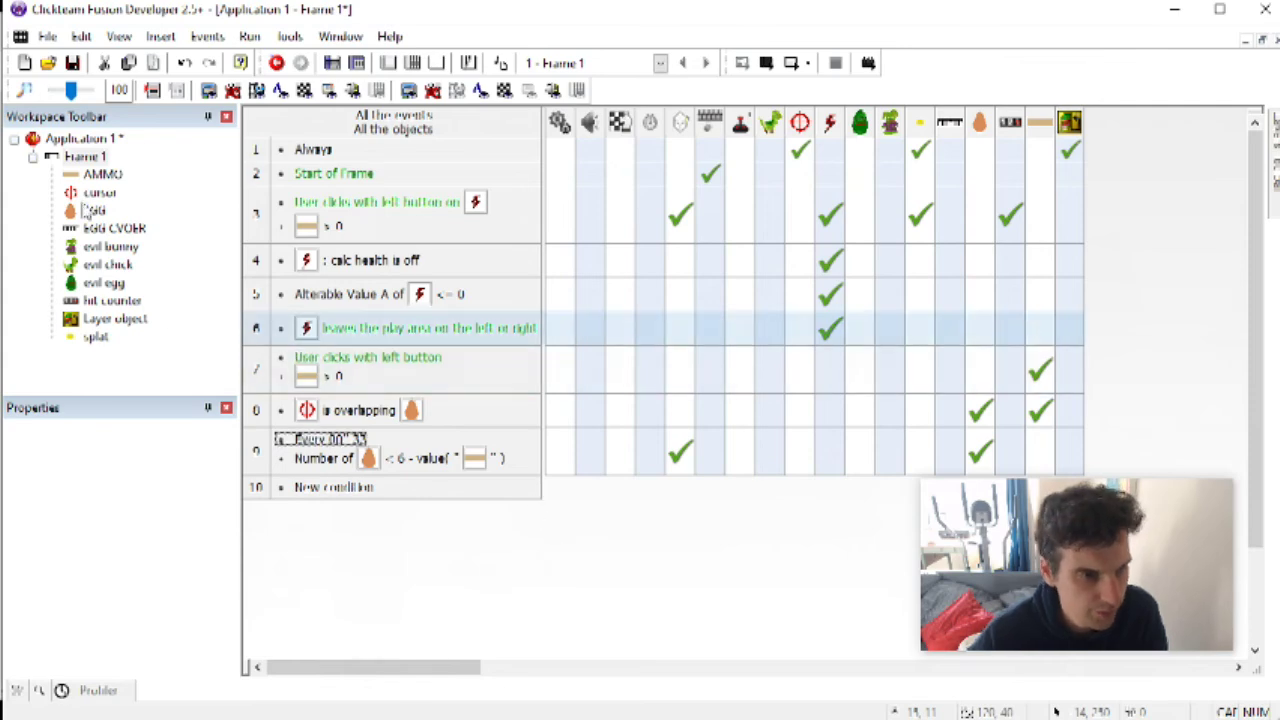
Step: Clone the splat object in the layout of Frame 1
double_click(99, 158)
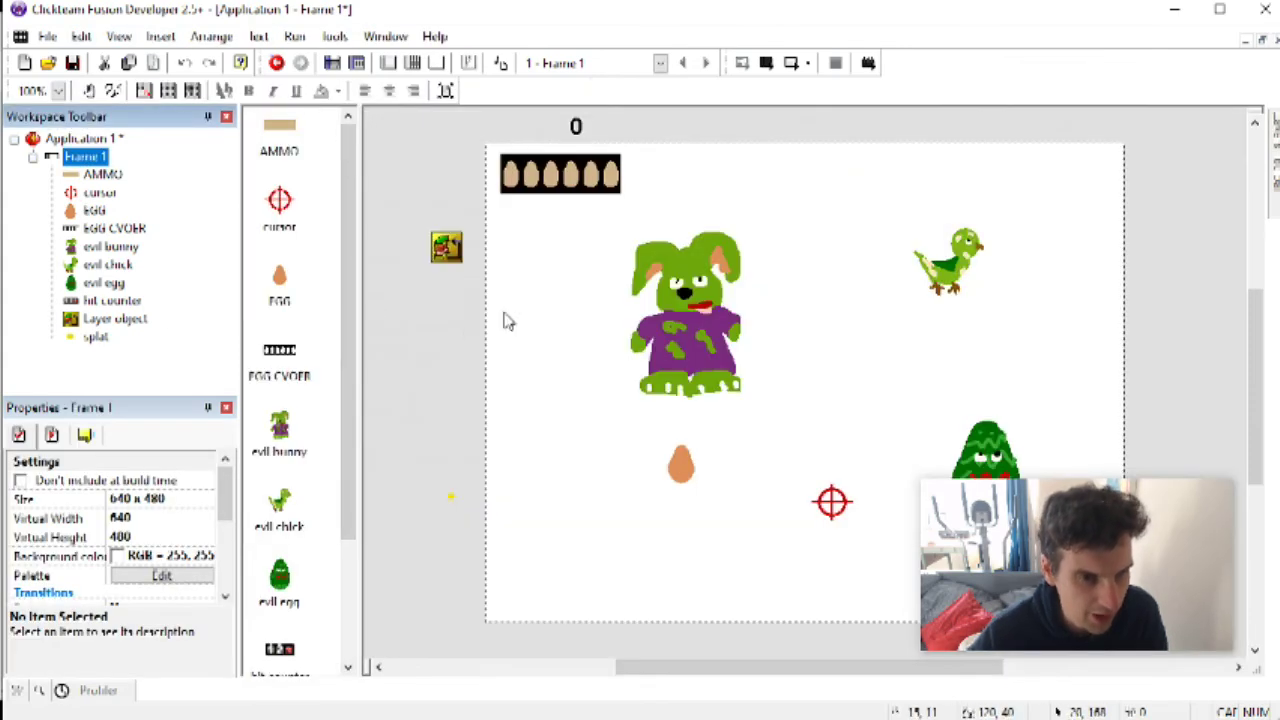
left_click(451, 498)
right_click(450, 498)
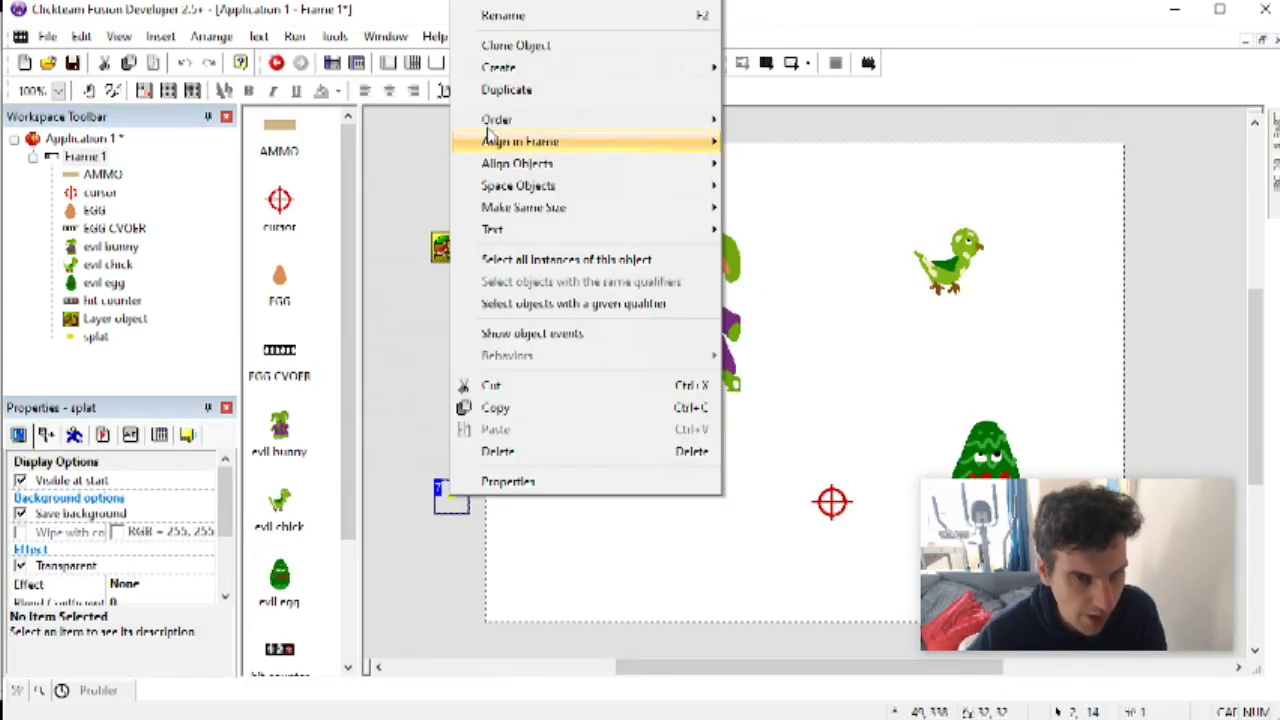
left_click(520, 44)
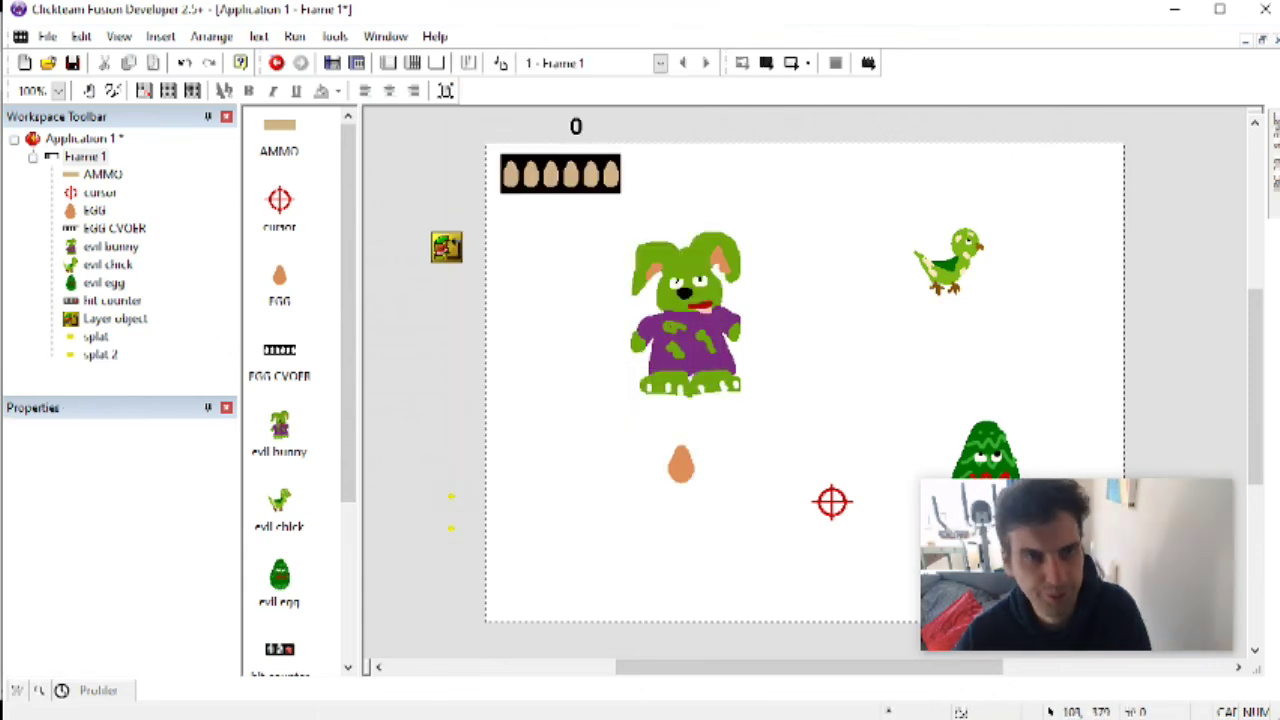
Step: Fill the yellow blobs in the animation frames of splat 2, including its Disappearing animation, with grey A0A0A4
double_click(455, 528)
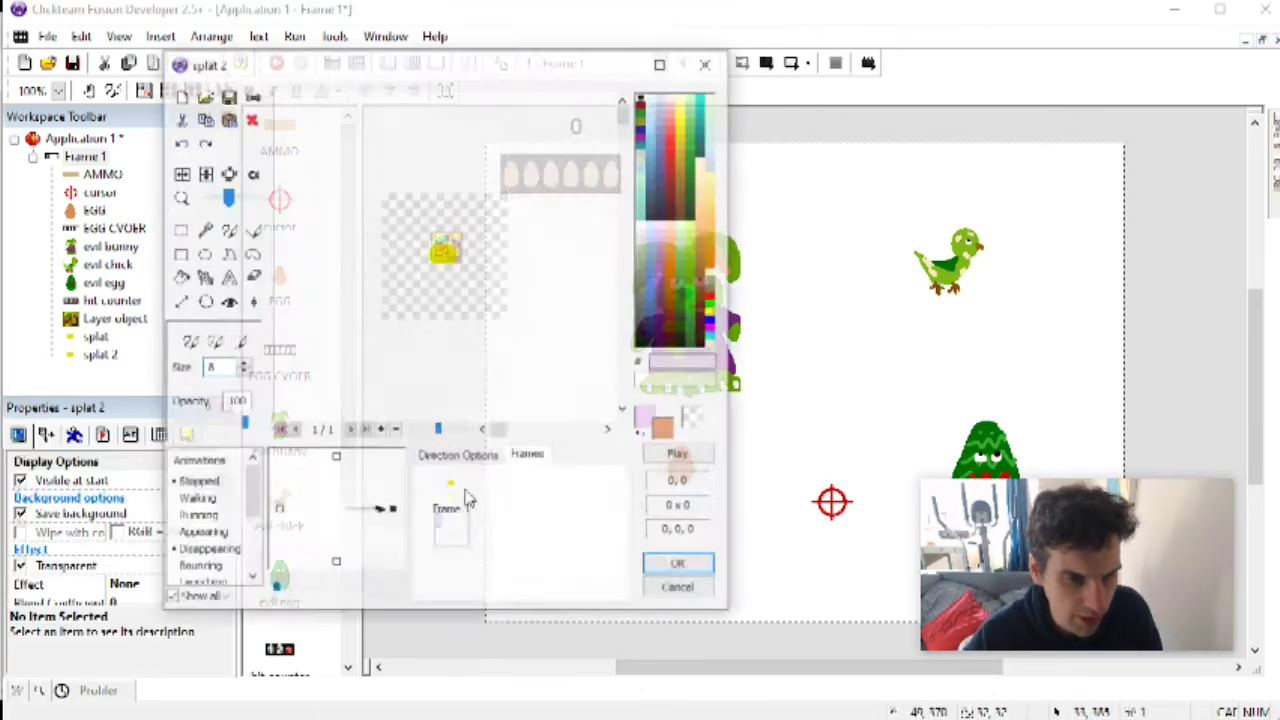
left_click(184, 278)
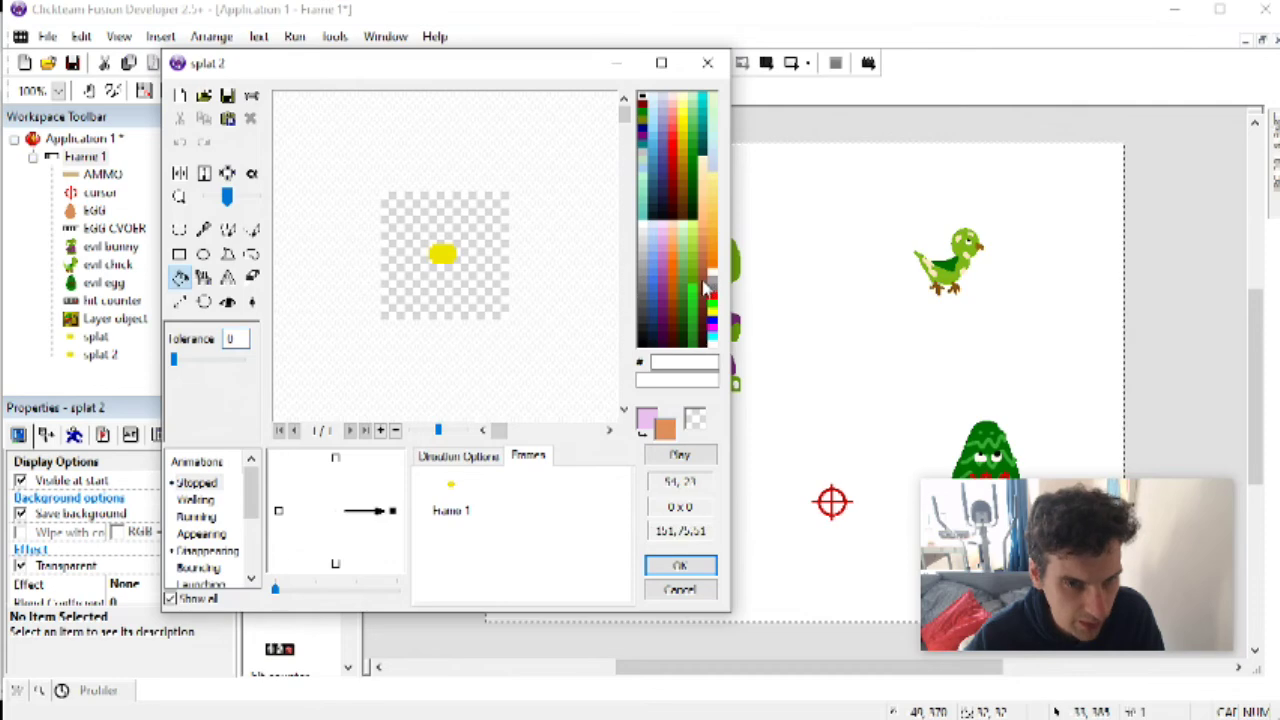
left_click(203, 552)
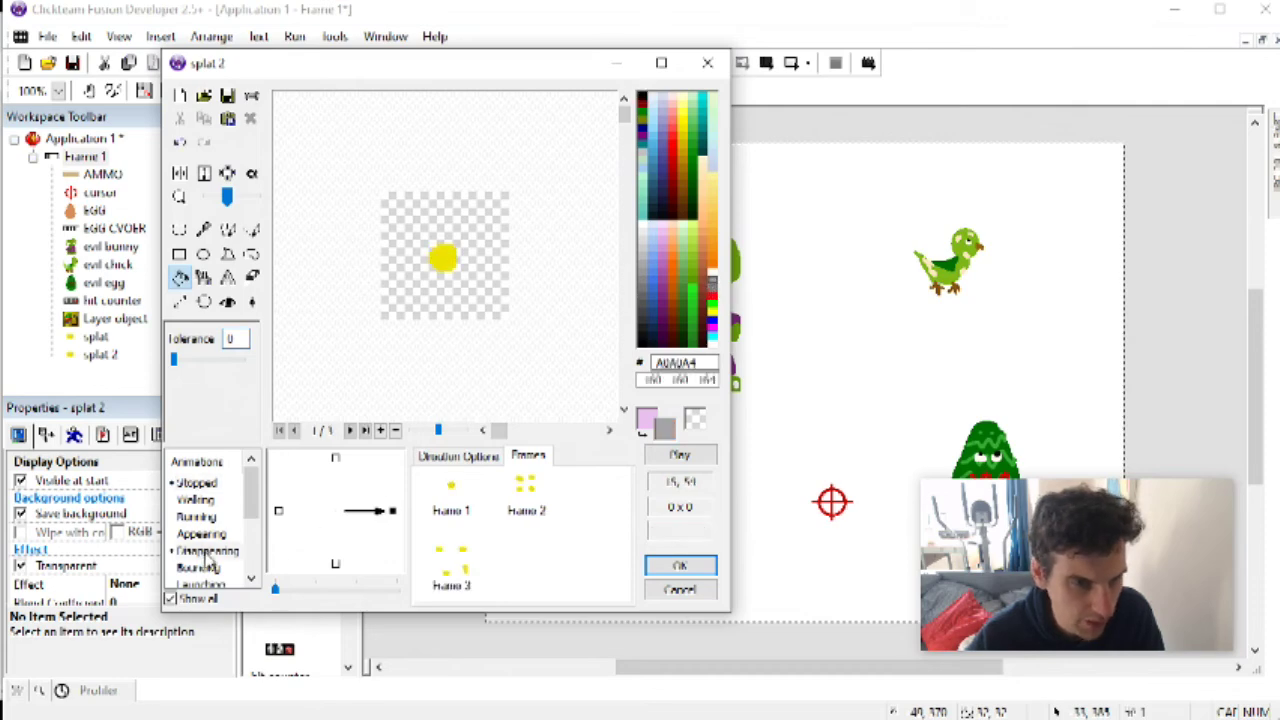
left_click(463, 555)
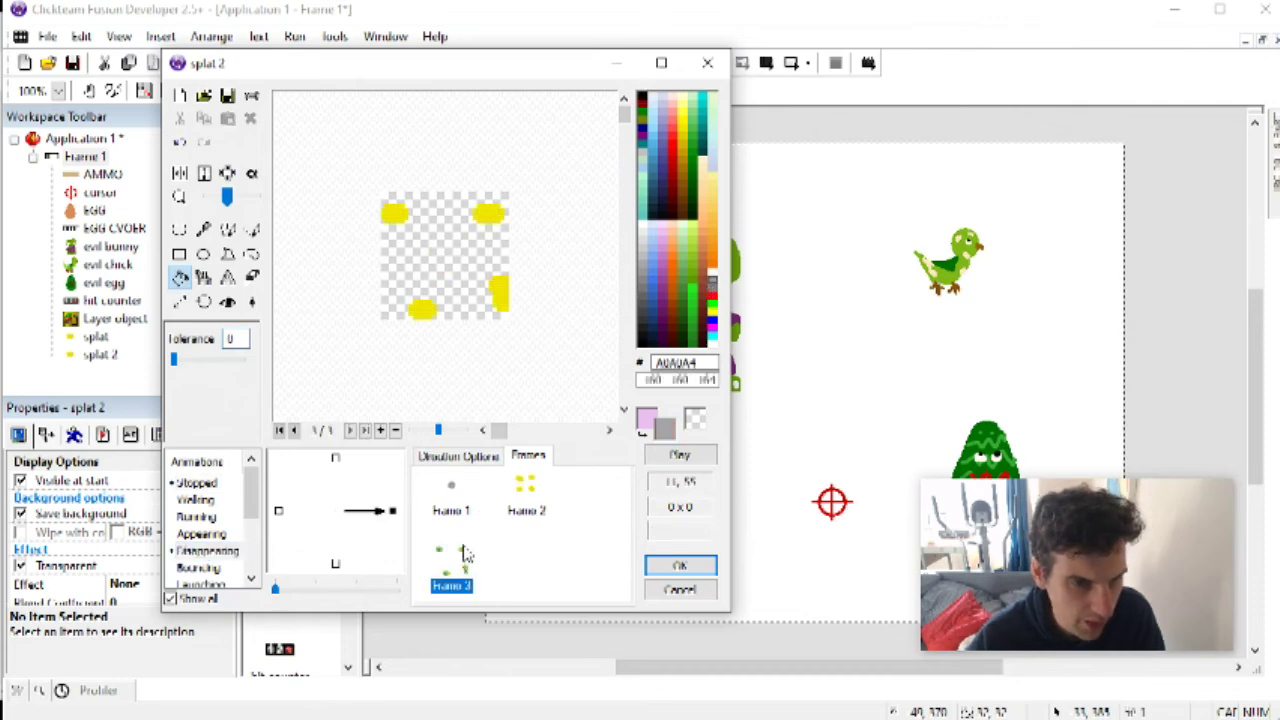
left_click(506, 283)
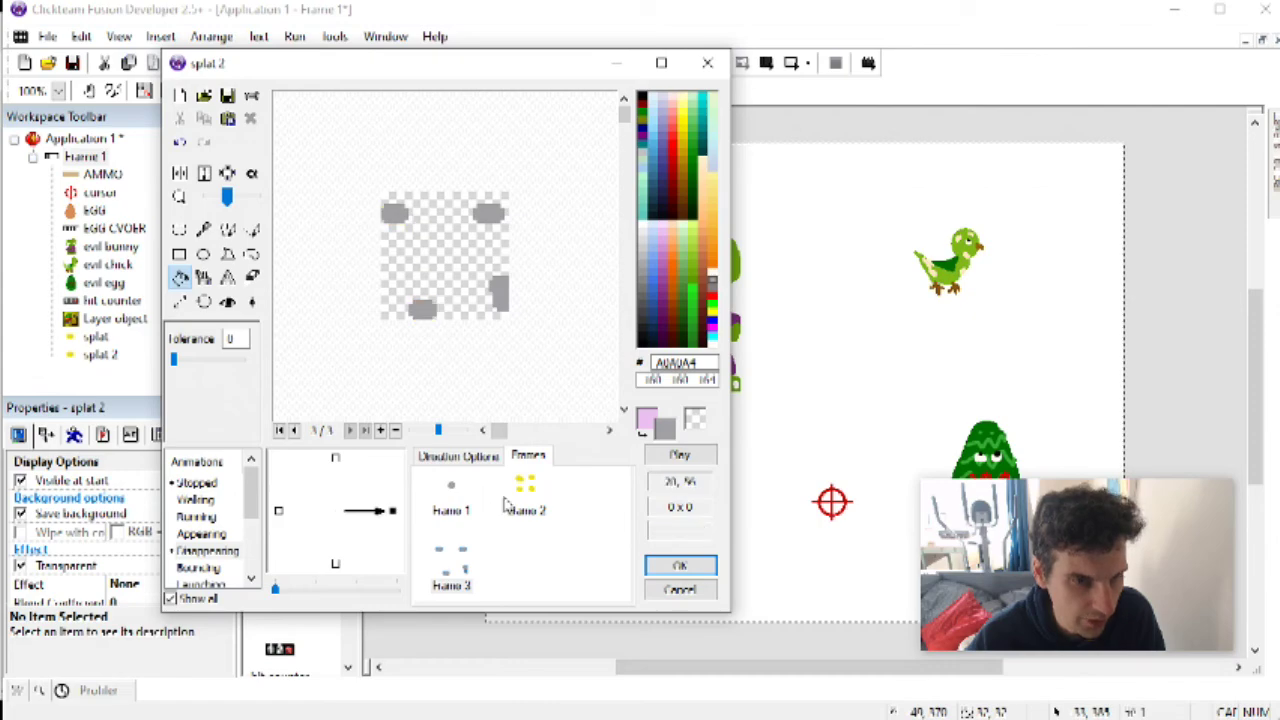
left_click(515, 500)
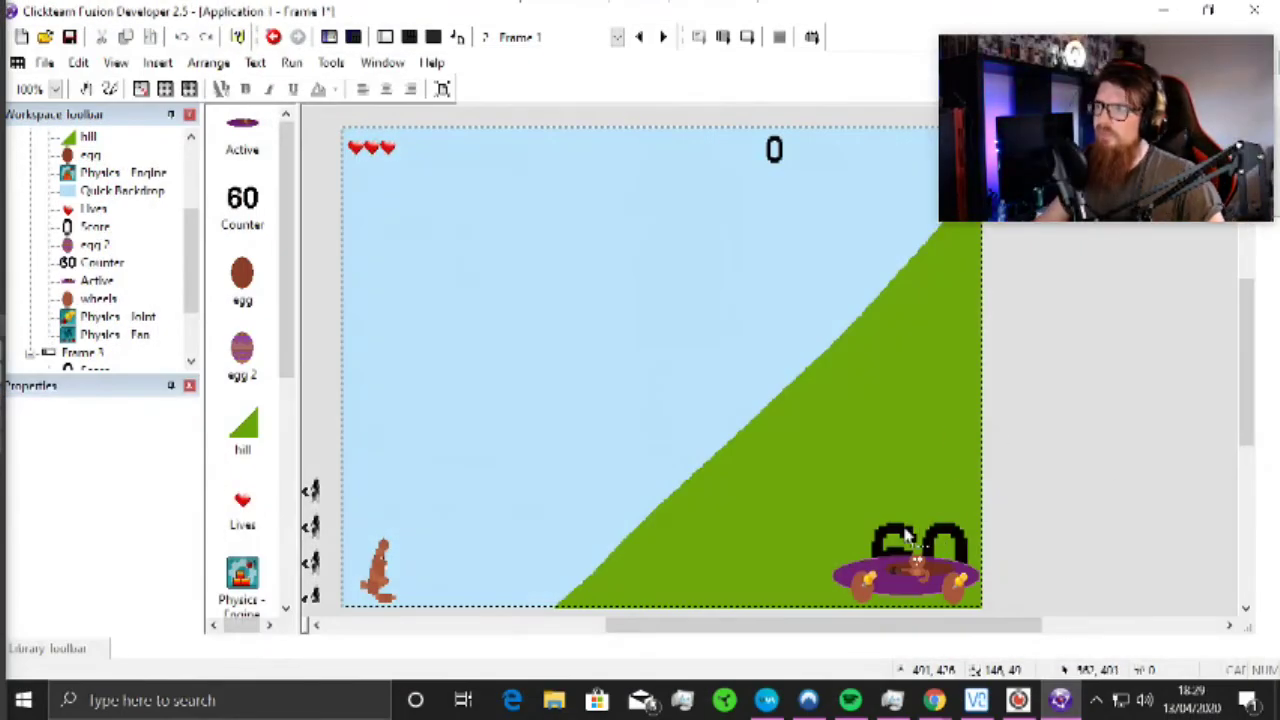
Step: Move the 60 counter up in the hill game's frame so it sits above the purple car
left_click(905, 538)
left_click_drag(905, 493, 905, 491)
left_click(1099, 495)
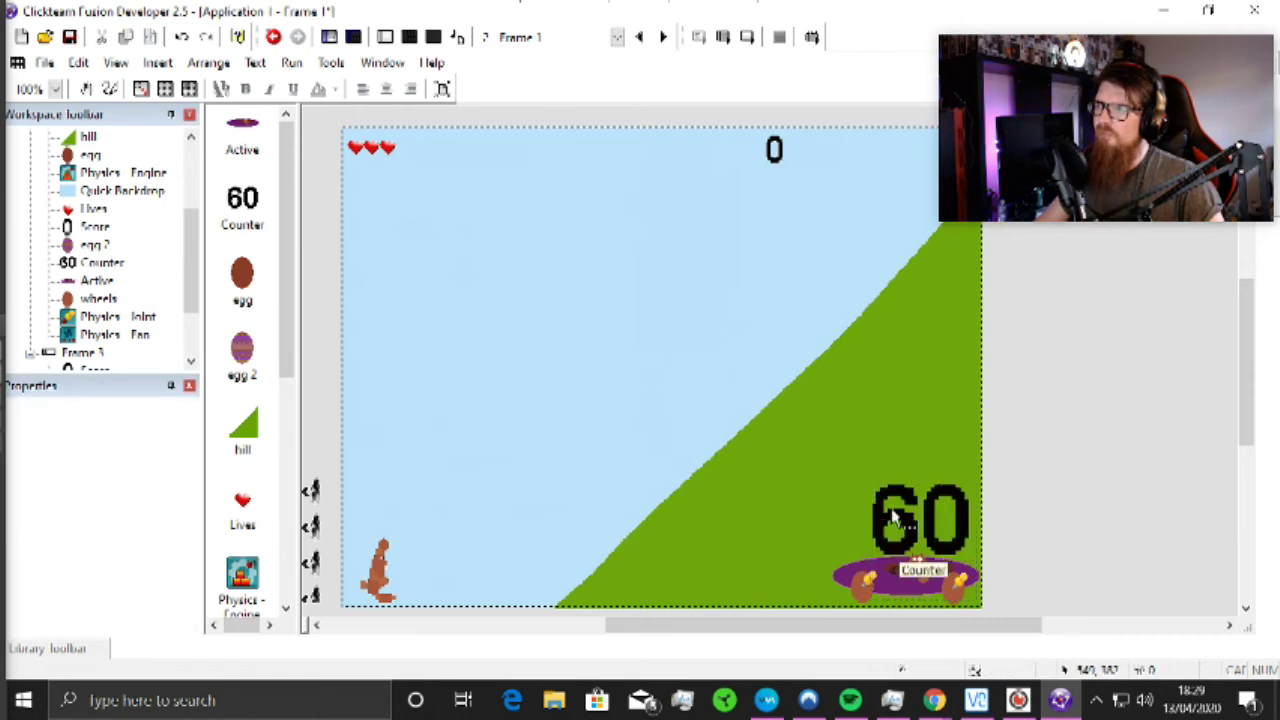
left_click(903, 512)
left_click(1140, 491)
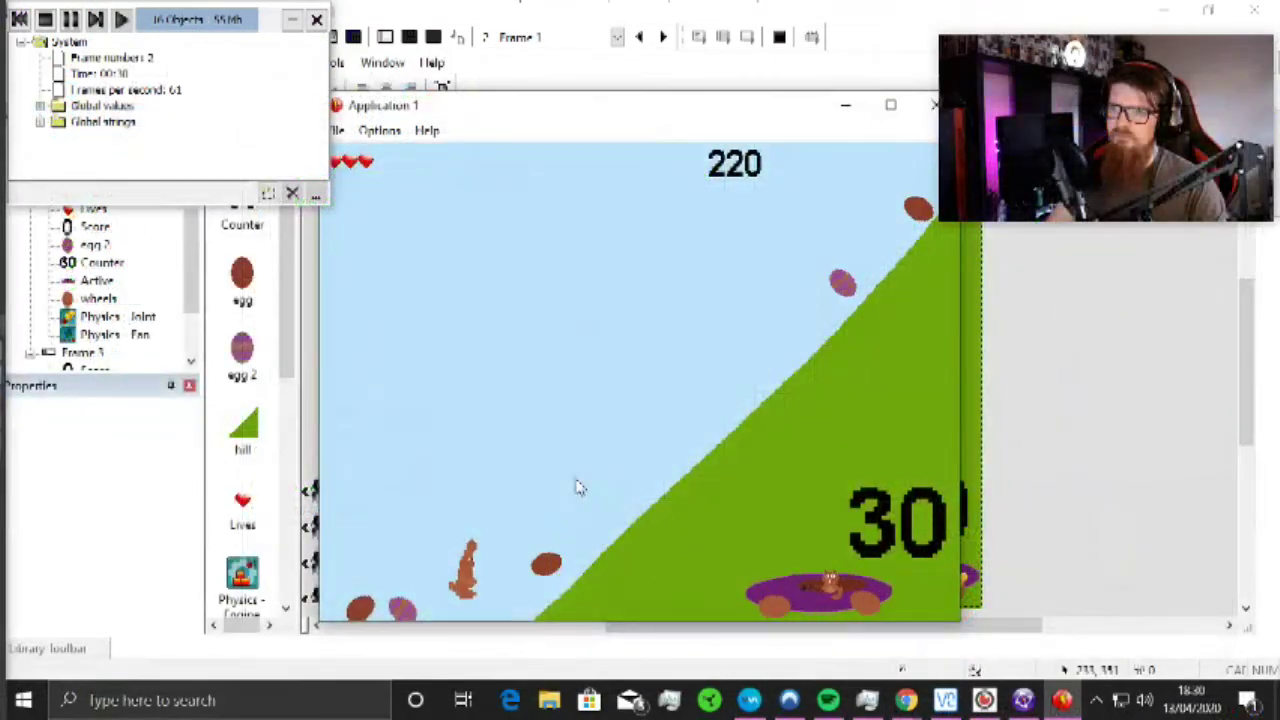
Step: Playtest the hill game by steering the character among the rolling eggs and the car, and open the frame's event editor
key("Right")
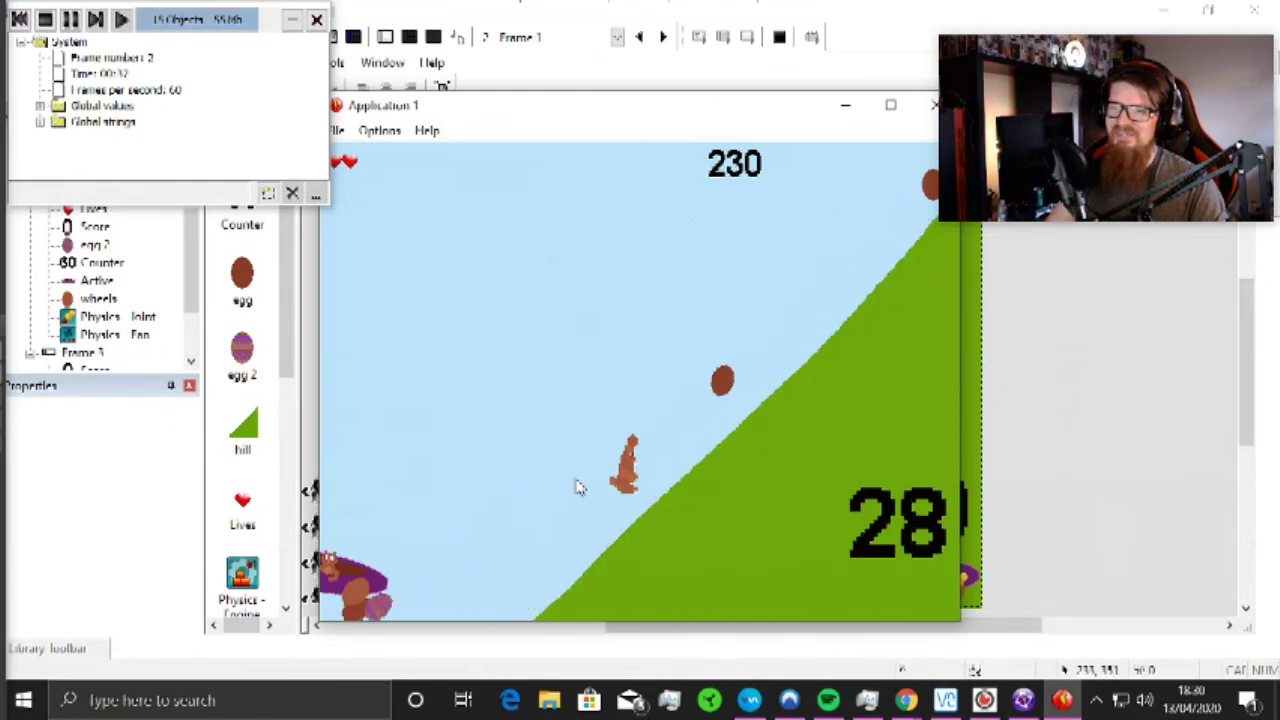
key("Left")
key("Right")
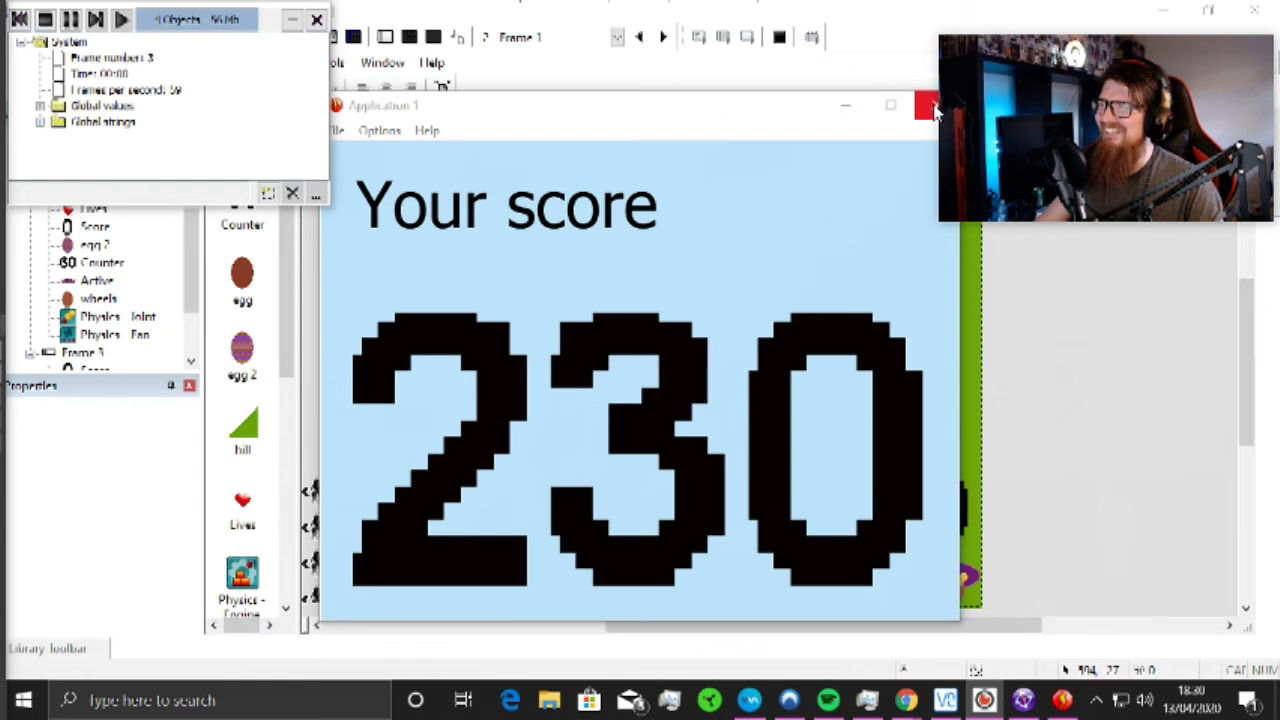
left_click(409, 40)
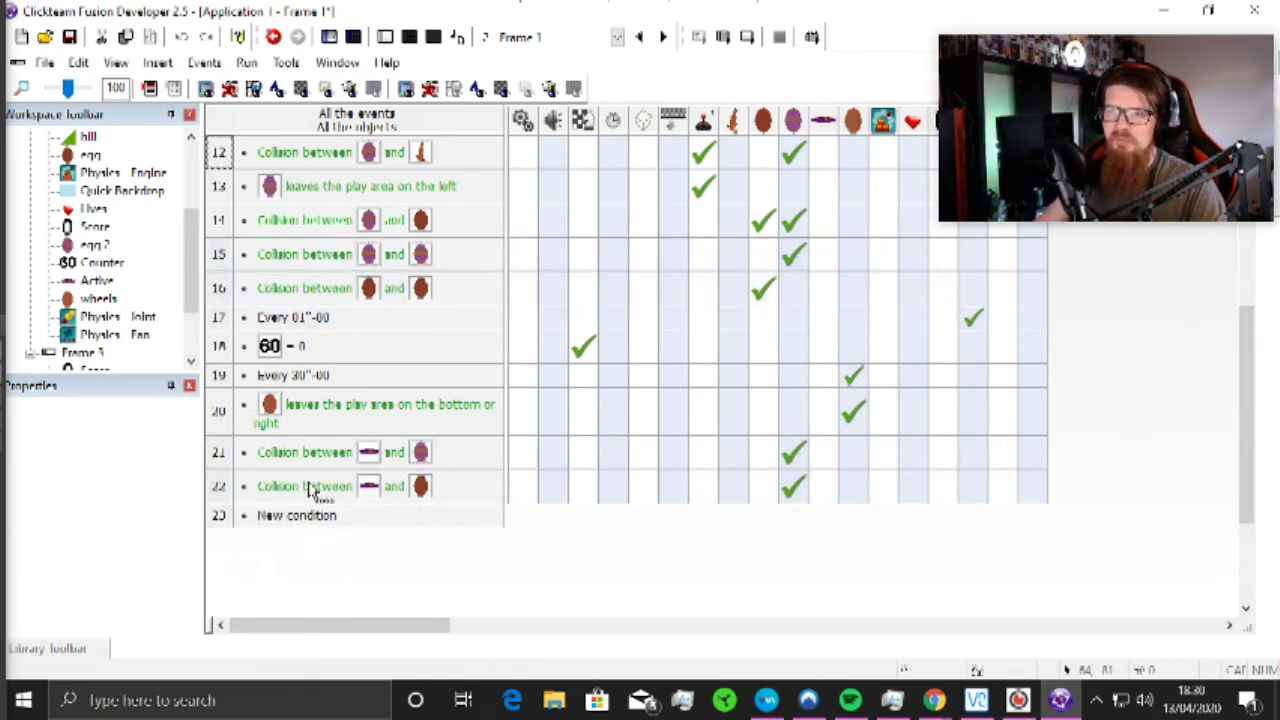
left_click_drag(310, 488, 319, 520)
left_click_drag(316, 463, 307, 557)
double_click(373, 519)
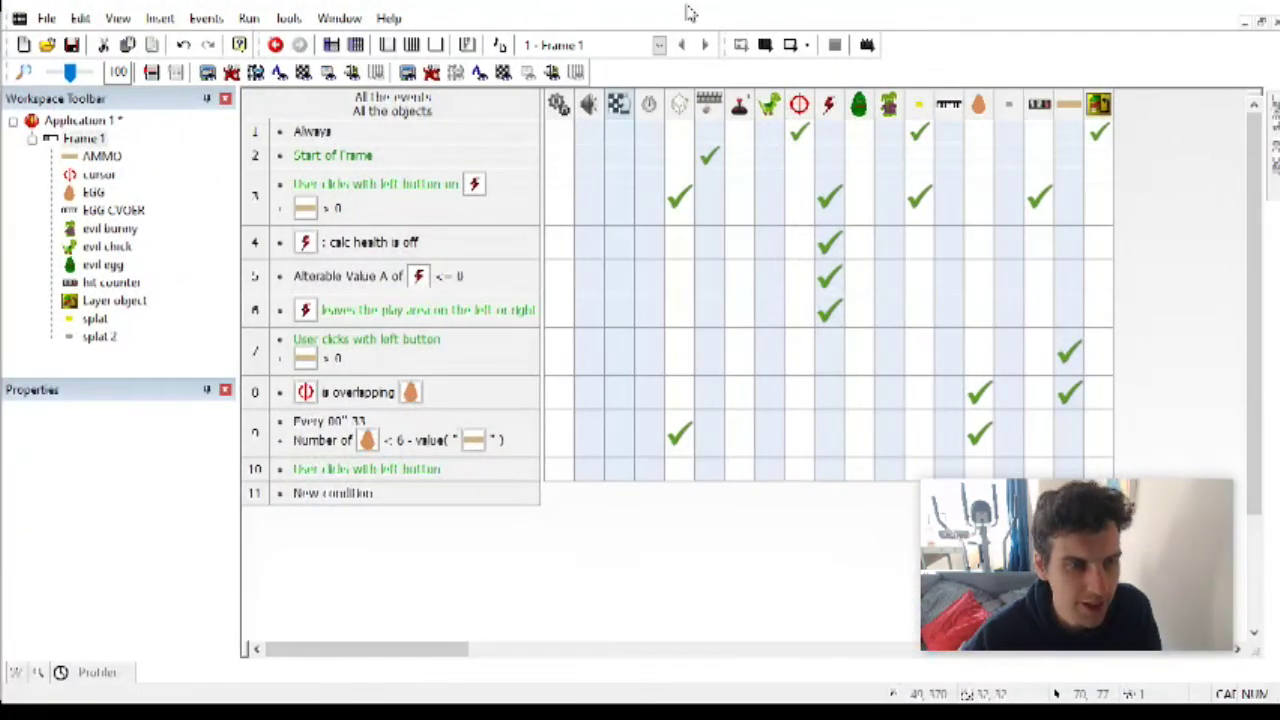
Step: Insert a negated condition into event 10 testing that the cursor is overlapping the group of bad objects
left_click(417, 469)
right_click(410, 469)
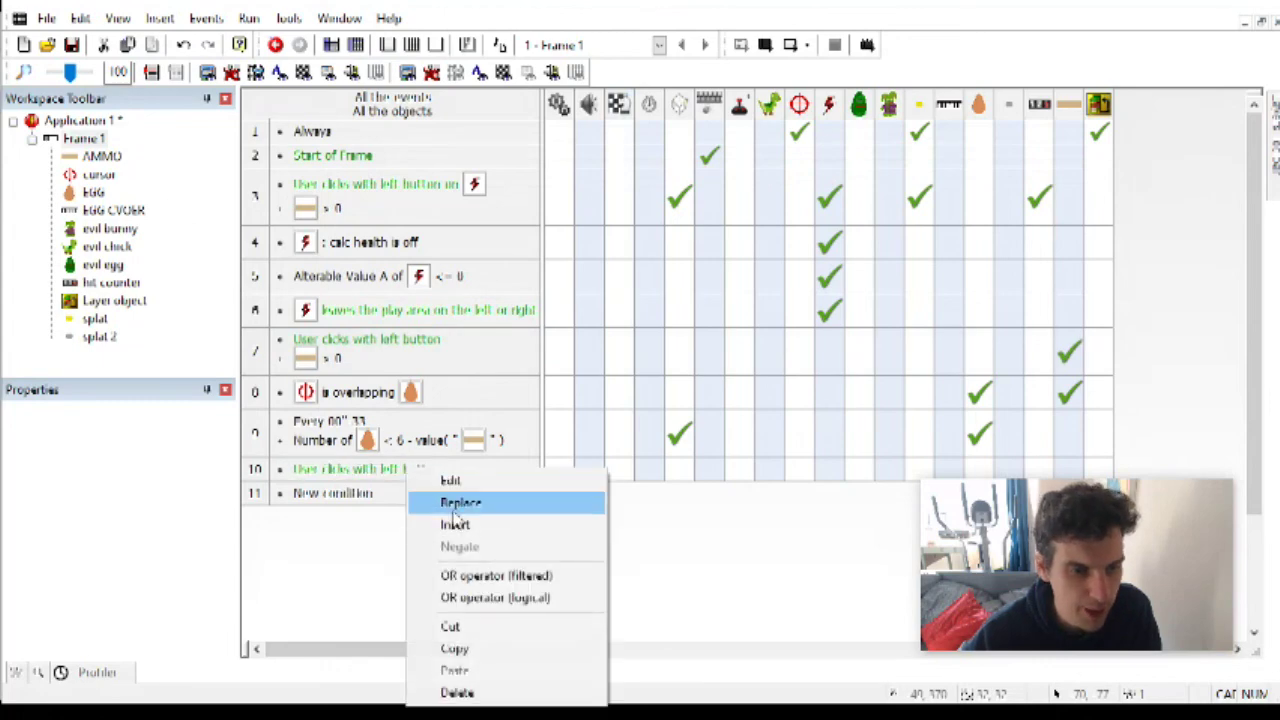
left_click(455, 524)
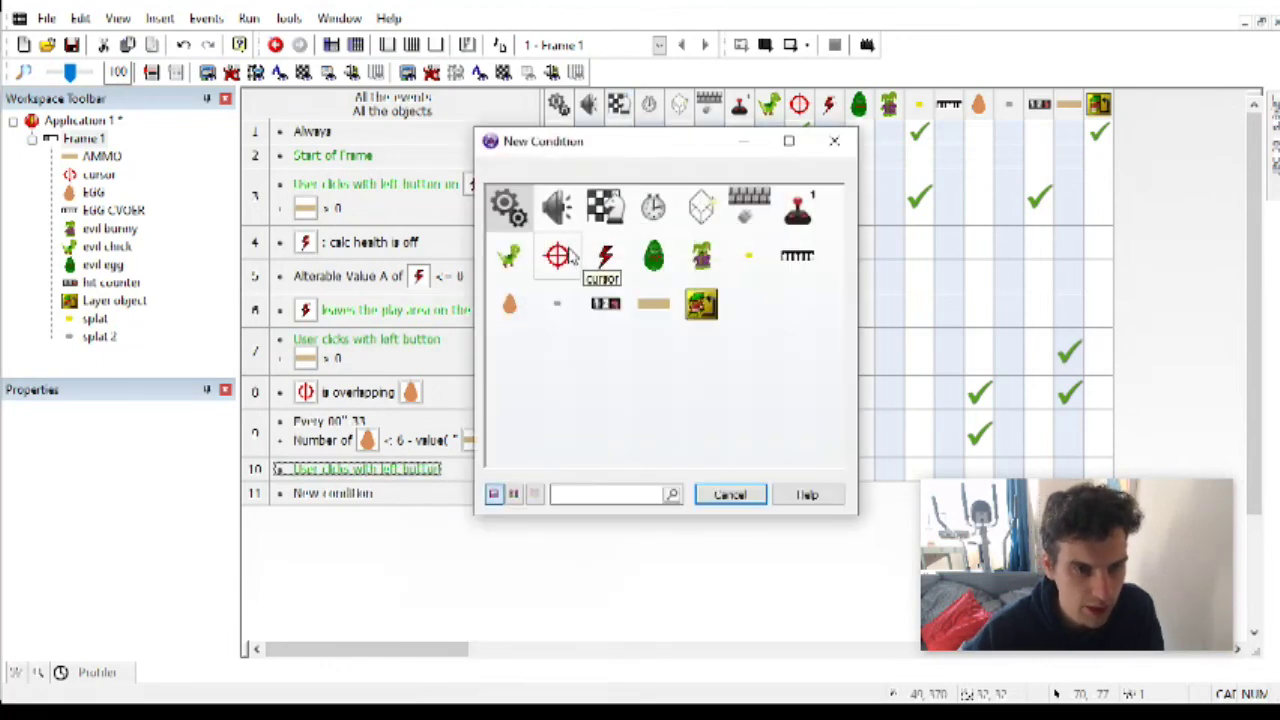
left_click(570, 257)
mouse_move(615, 261)
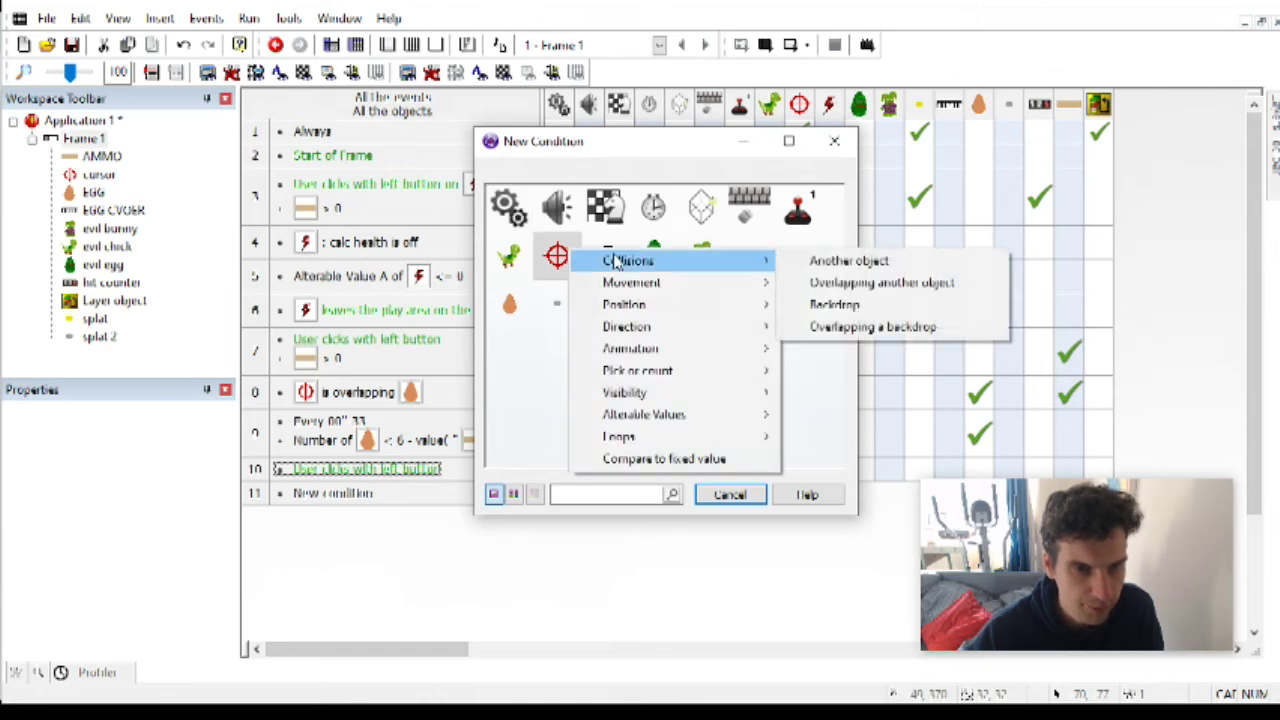
left_click(816, 283)
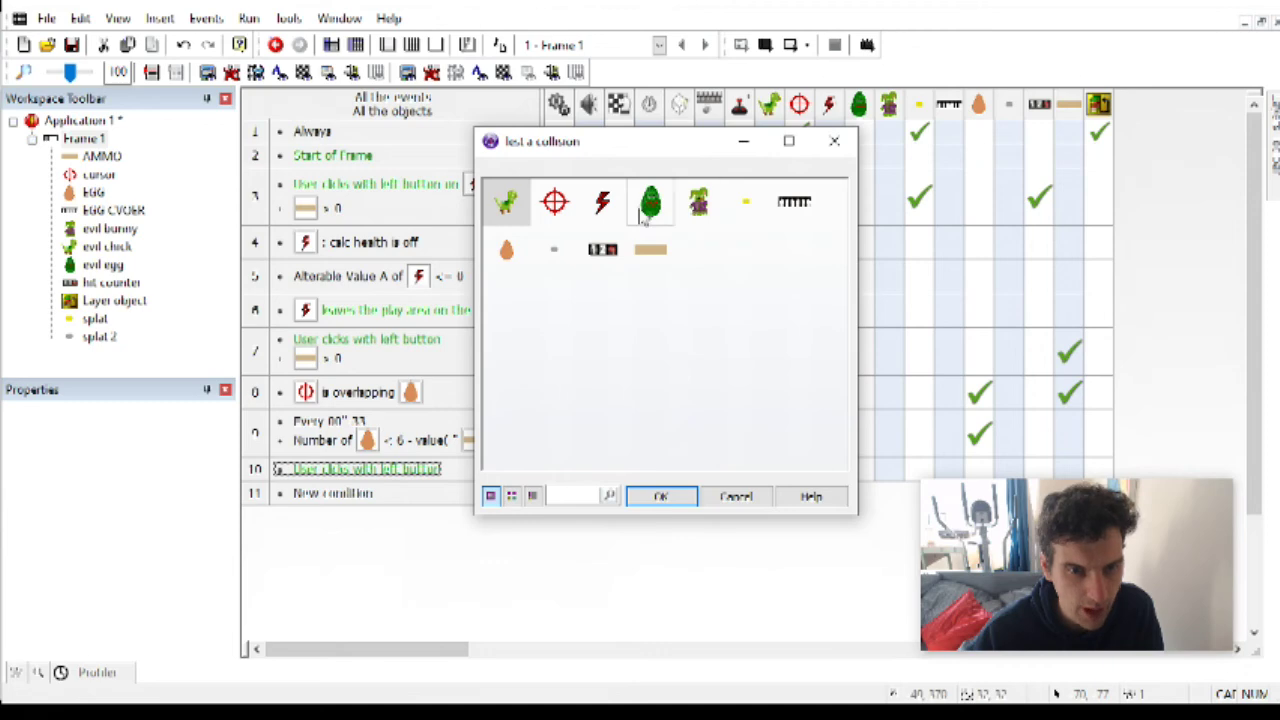
left_click(567, 212)
double_click(603, 213)
right_click(339, 491)
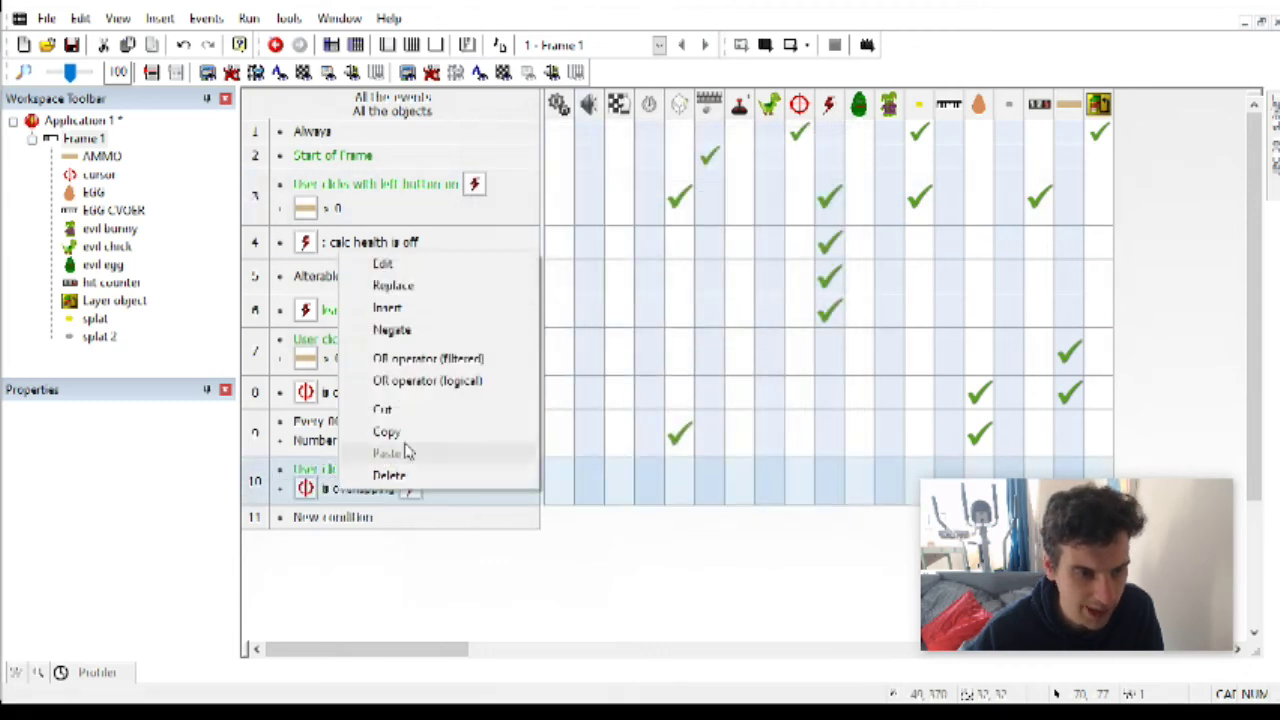
left_click(430, 331)
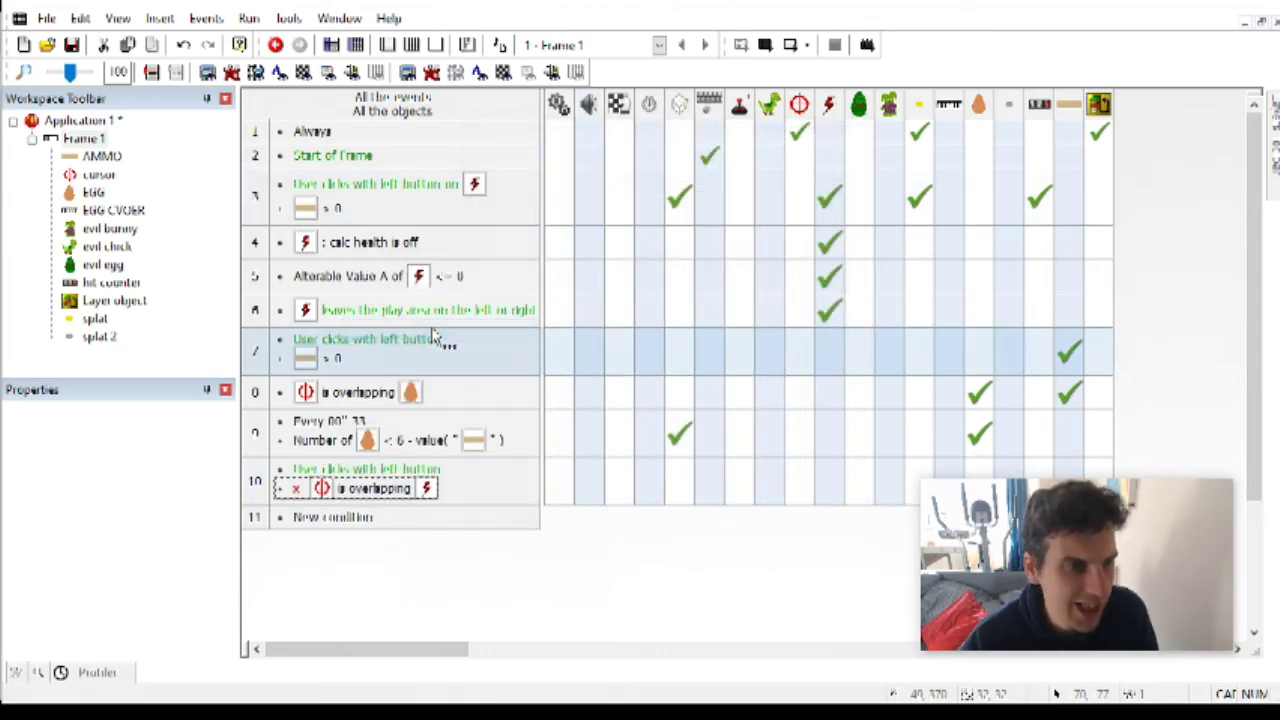
Step: Move the cursor object near the evil bunny's feet in Frame 1's layout and scale it down
double_click(84, 138)
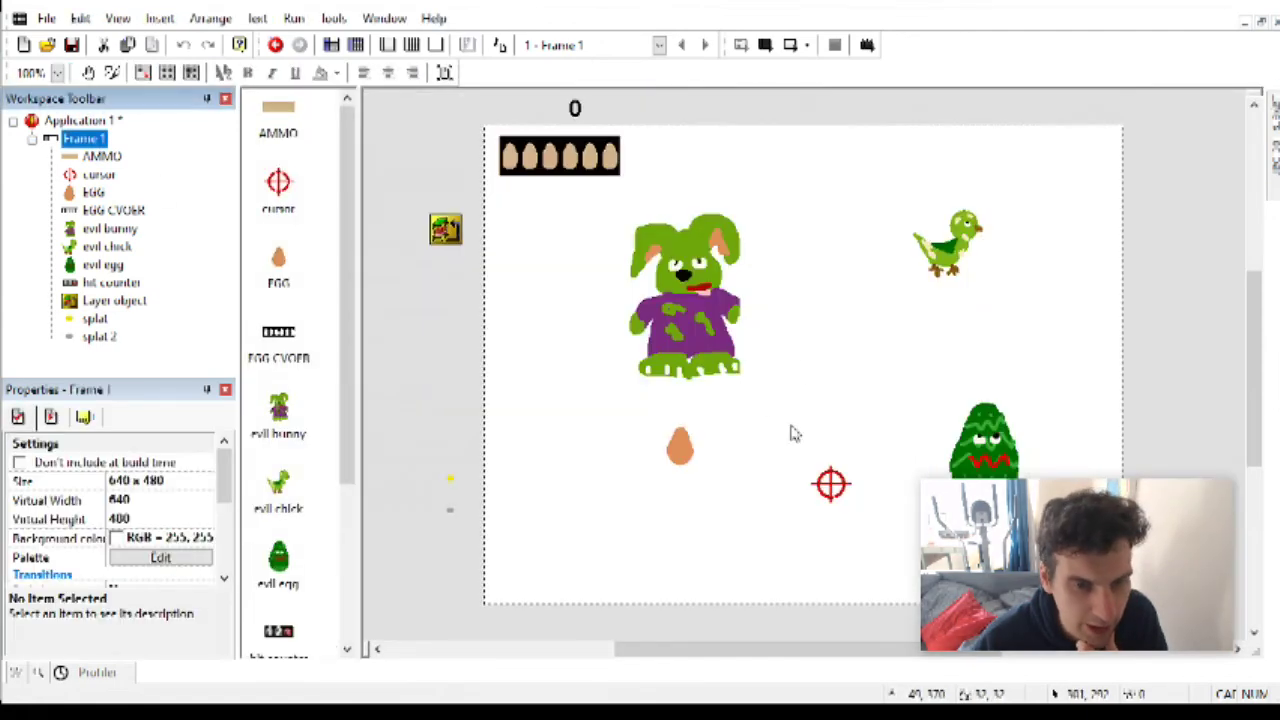
left_click(832, 485)
left_click_drag(750, 374, 751, 376)
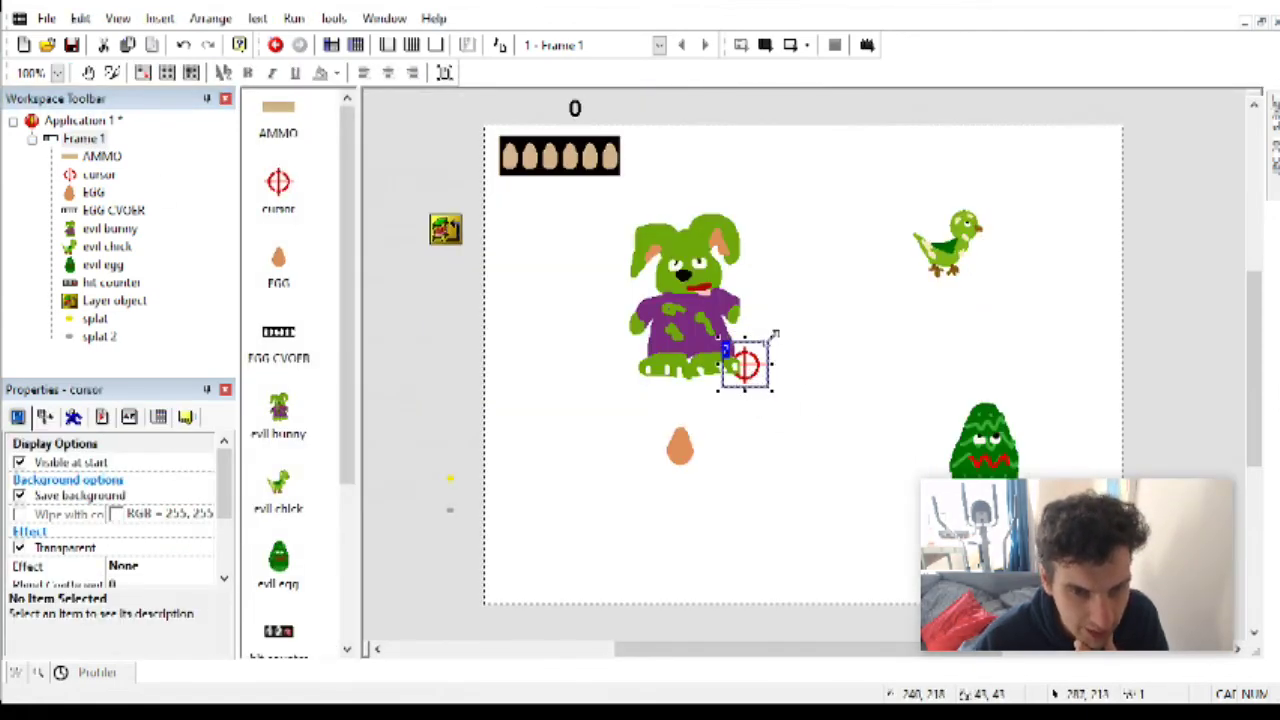
mouse_move(771, 389)
left_mouse_down()
mouse_move(757, 383)
mouse_move(776, 388)
left_mouse_up()
left_click(821, 370)
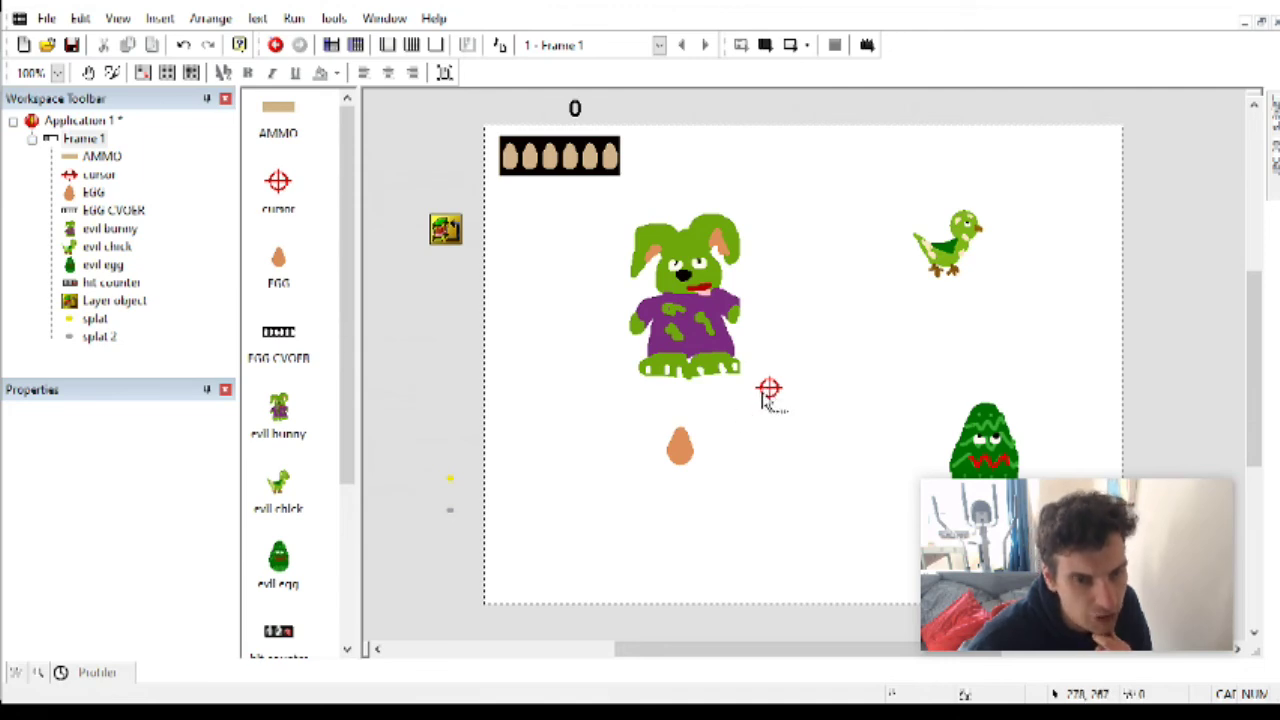
Step: Copy the AMMO > 0 condition from event 3 into event 10 in the event editor
left_click(411, 45)
scroll(491, 423, "down", 3)
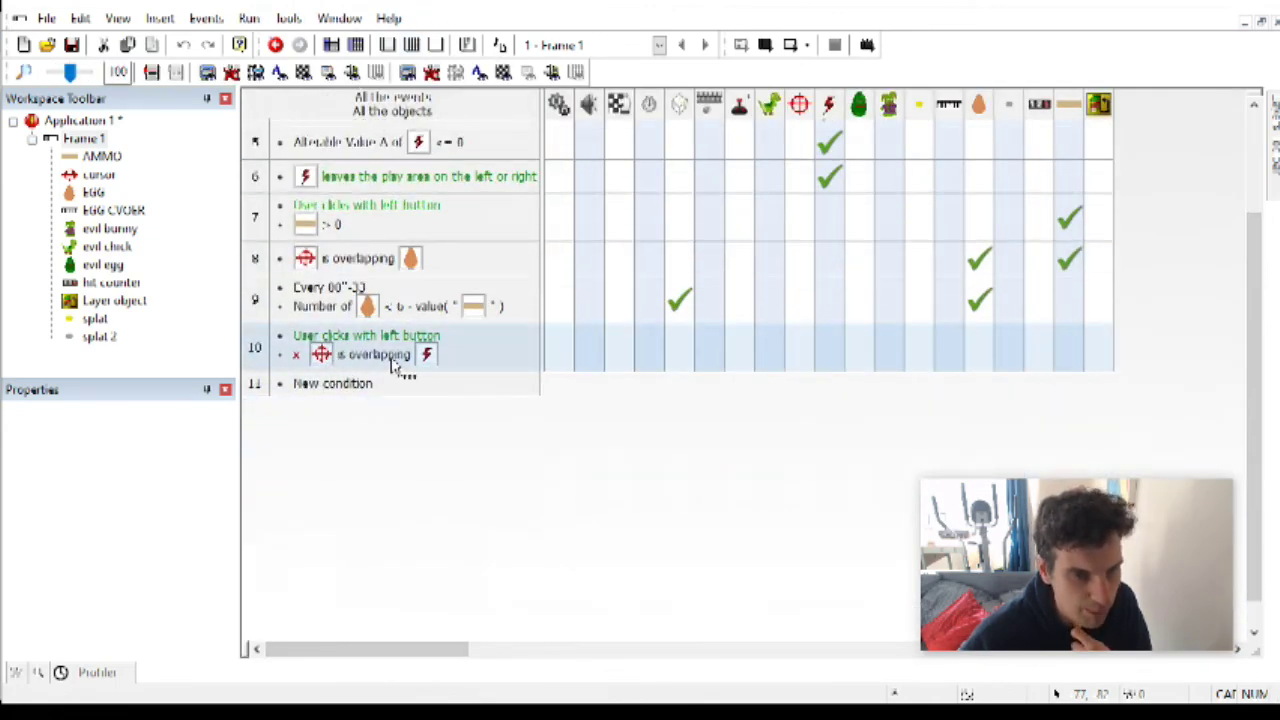
scroll(388, 235, "up", 3)
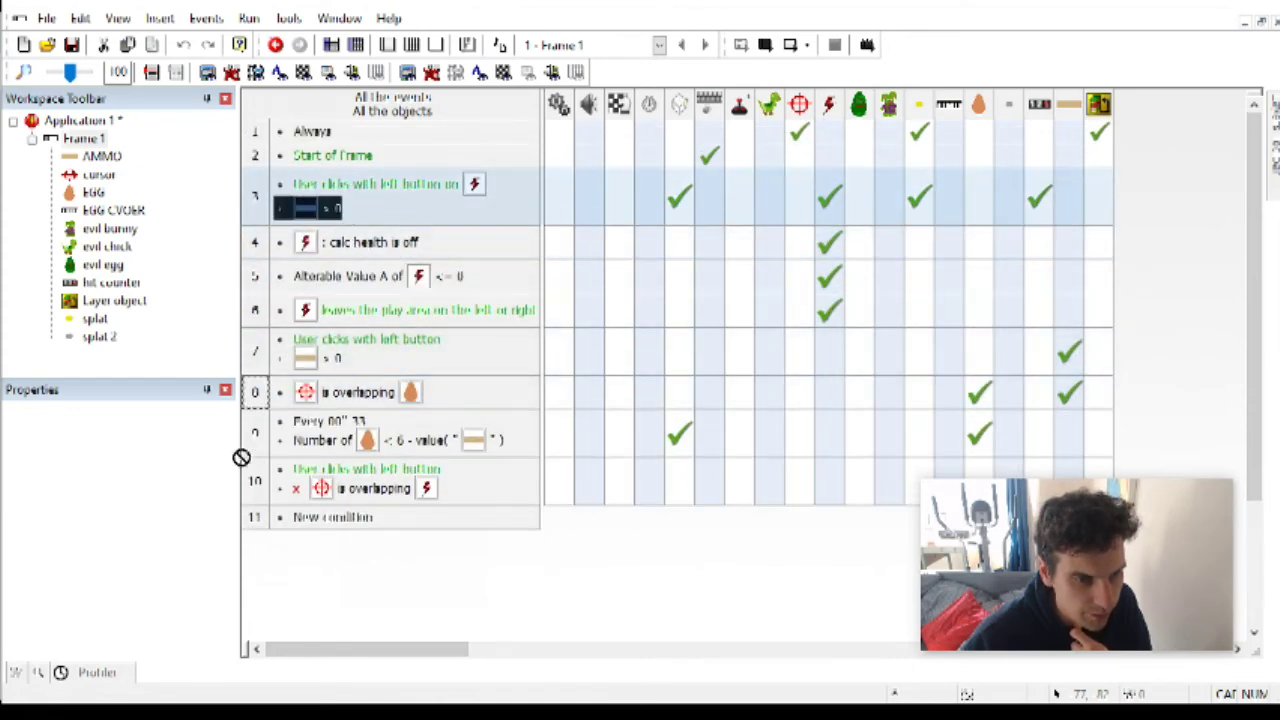
left_click_drag(241, 457, 405, 490)
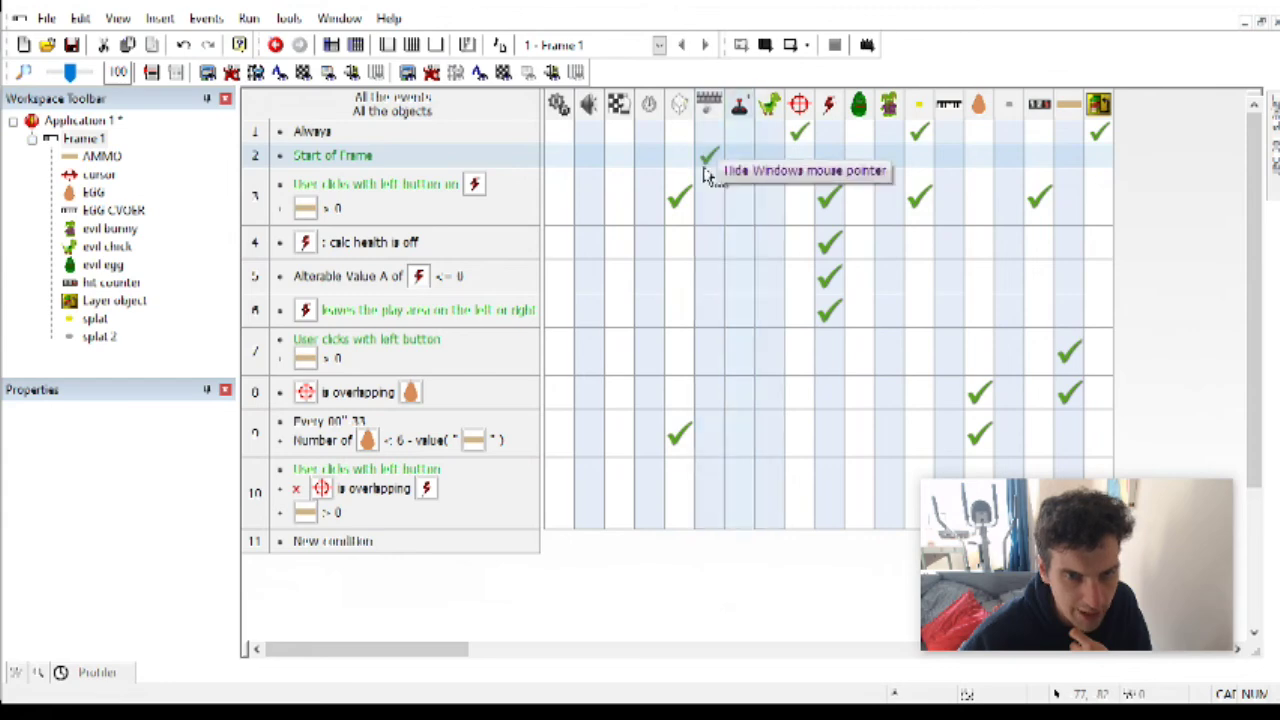
Step: Add an action to event 10 creating splat 2 at 0,0 relative to the cursor
right_click_drag(686, 194, 690, 500)
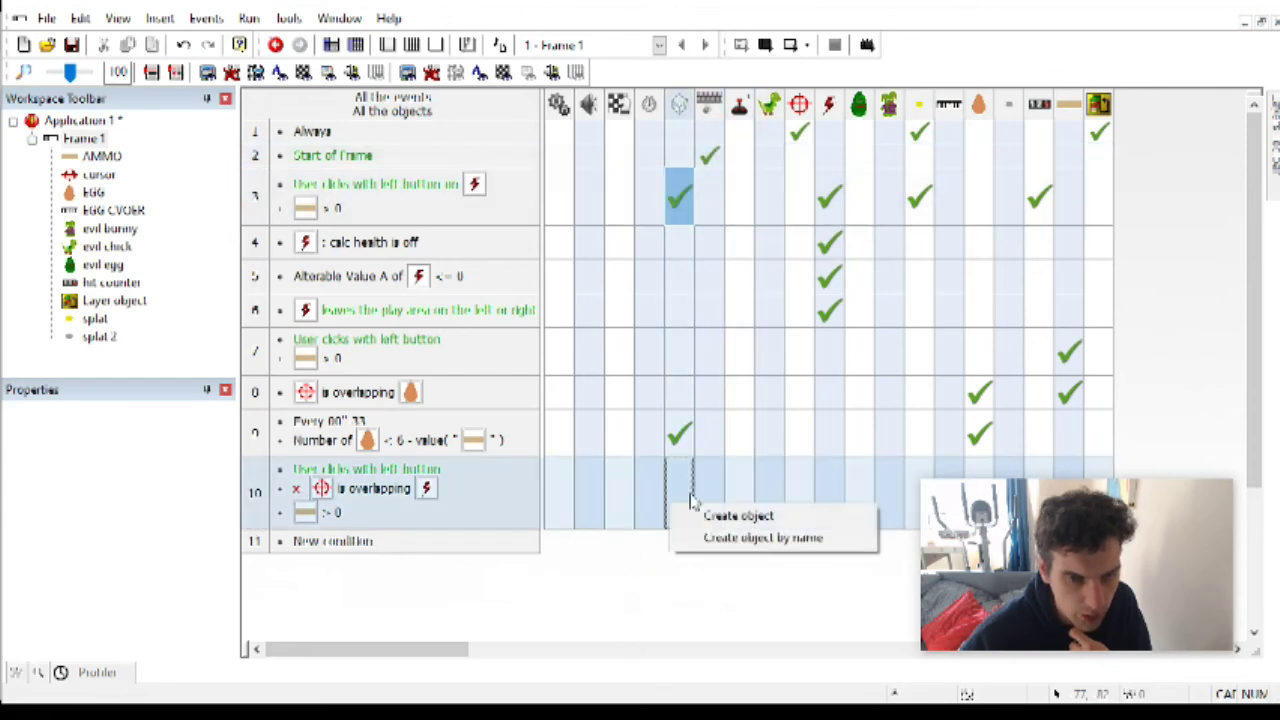
left_click(737, 516)
double_click(490, 428)
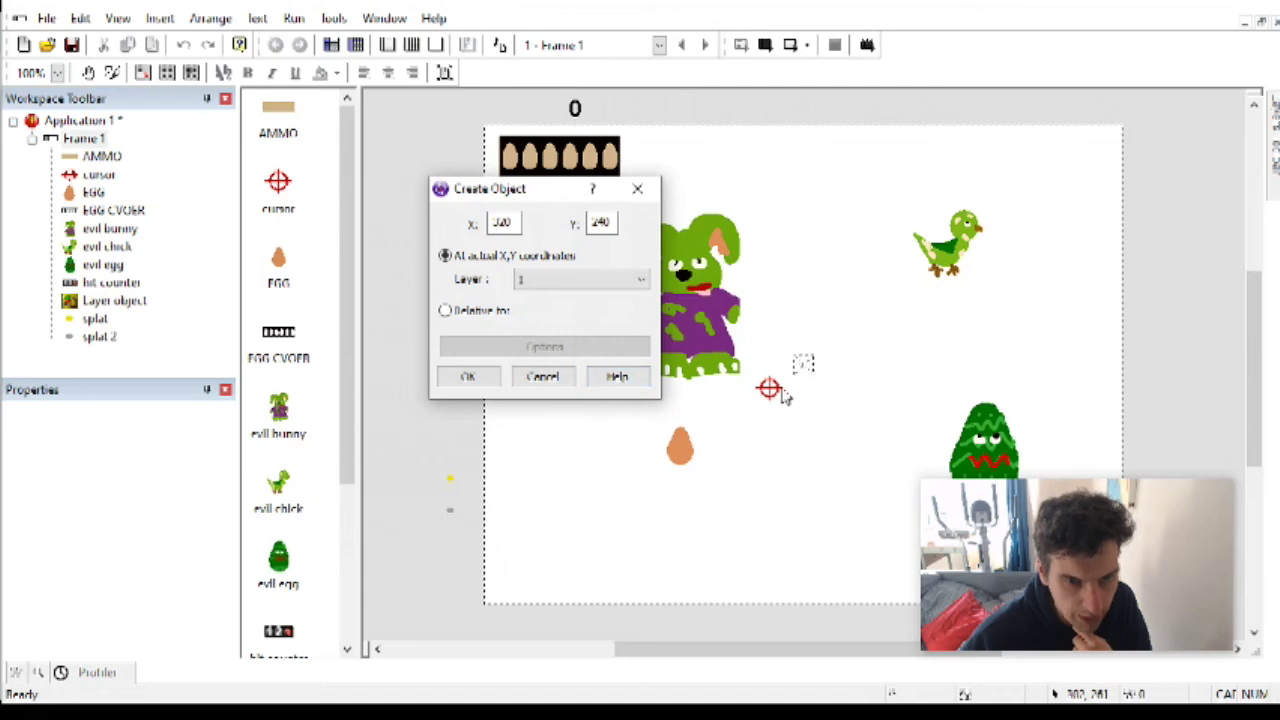
left_click(782, 391)
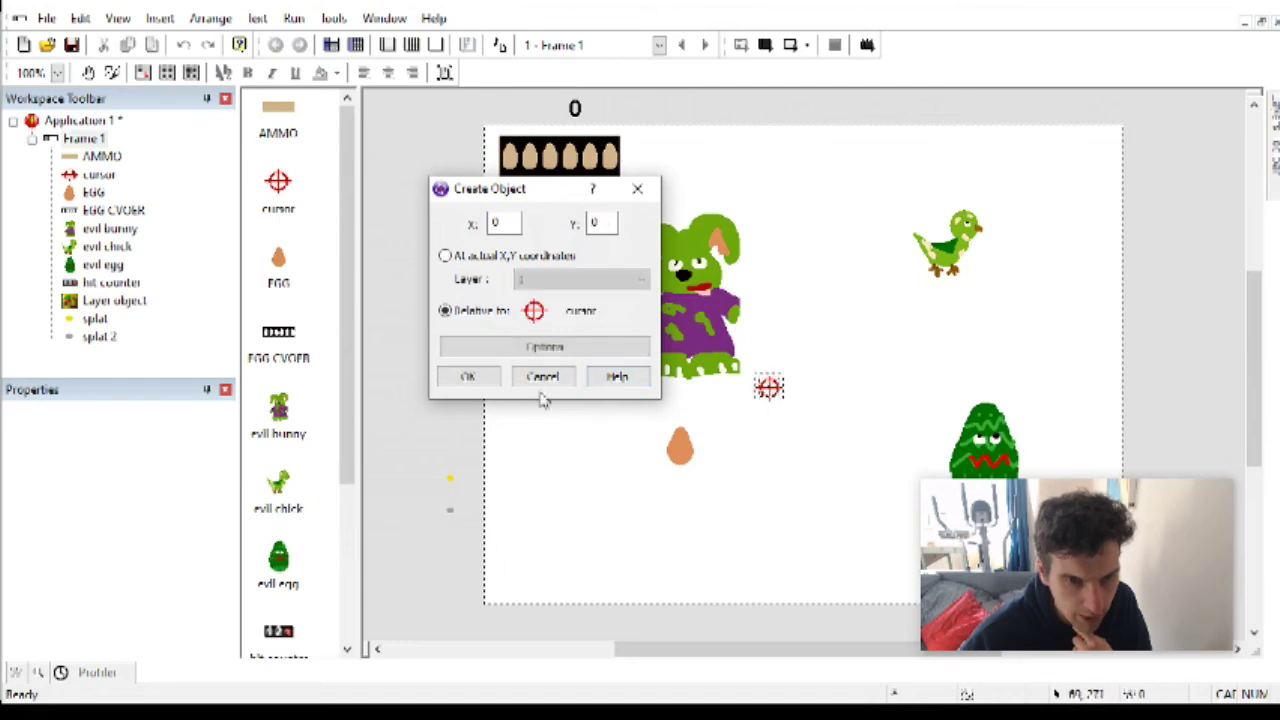
left_click(467, 376)
Step: Playtest the shooter by firing at empty spots between the enemies, and close the game
left_click(249, 18)
left_click(265, 63)
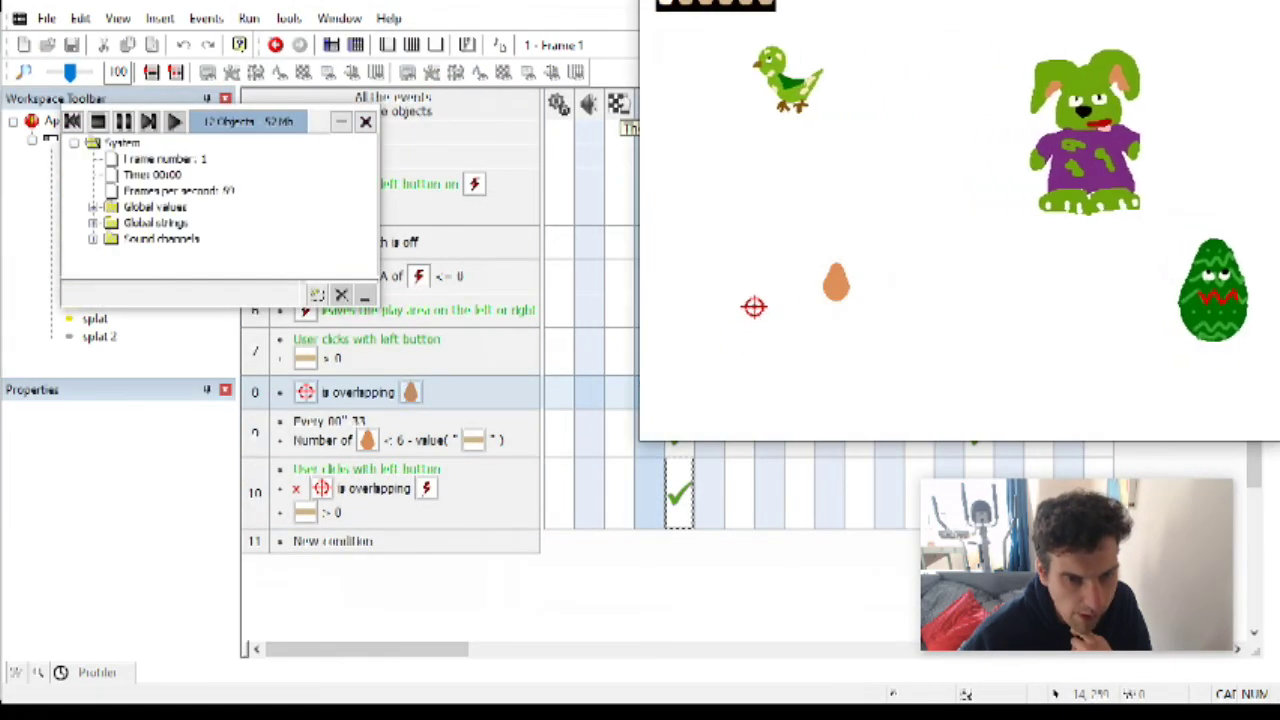
left_click(754, 306)
left_click(812, 209)
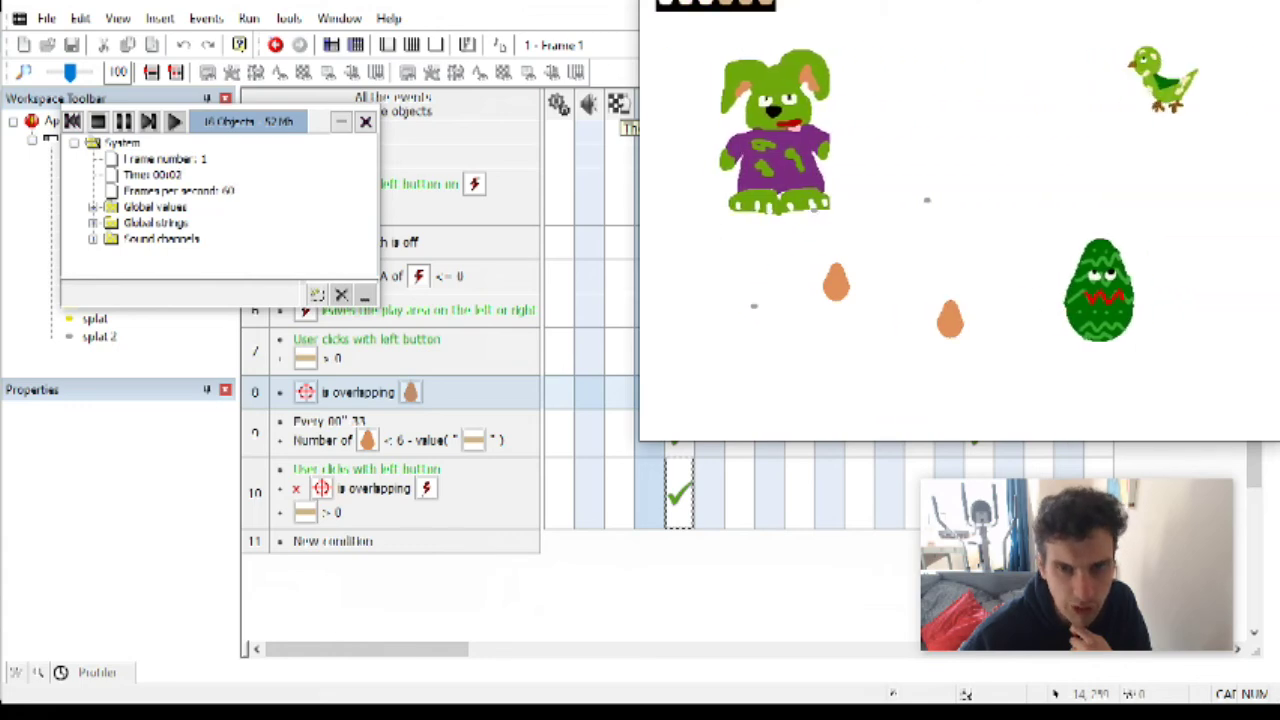
key("alt+F4")
Step: Add a Destroy action and a display-order action for splat 2 to event 10
scroll(866, 323, "down", 2)
right_click(1008, 358)
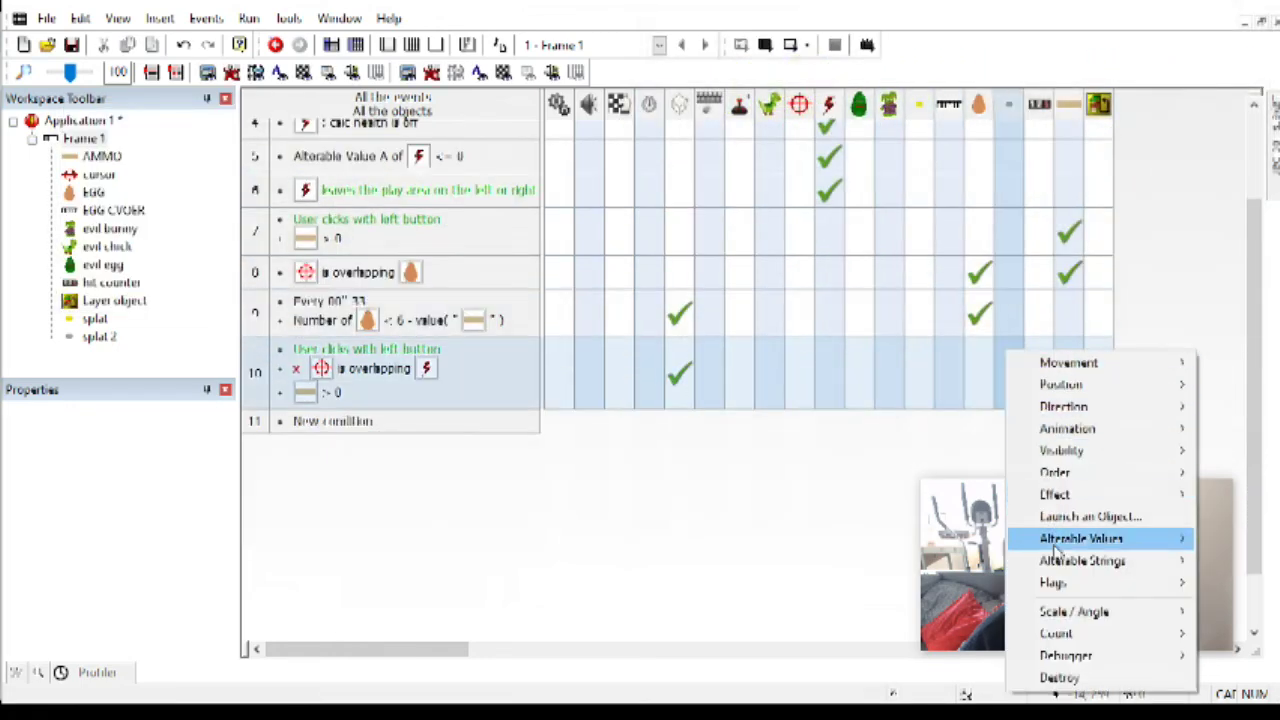
left_click(1090, 678)
right_click(1050, 394)
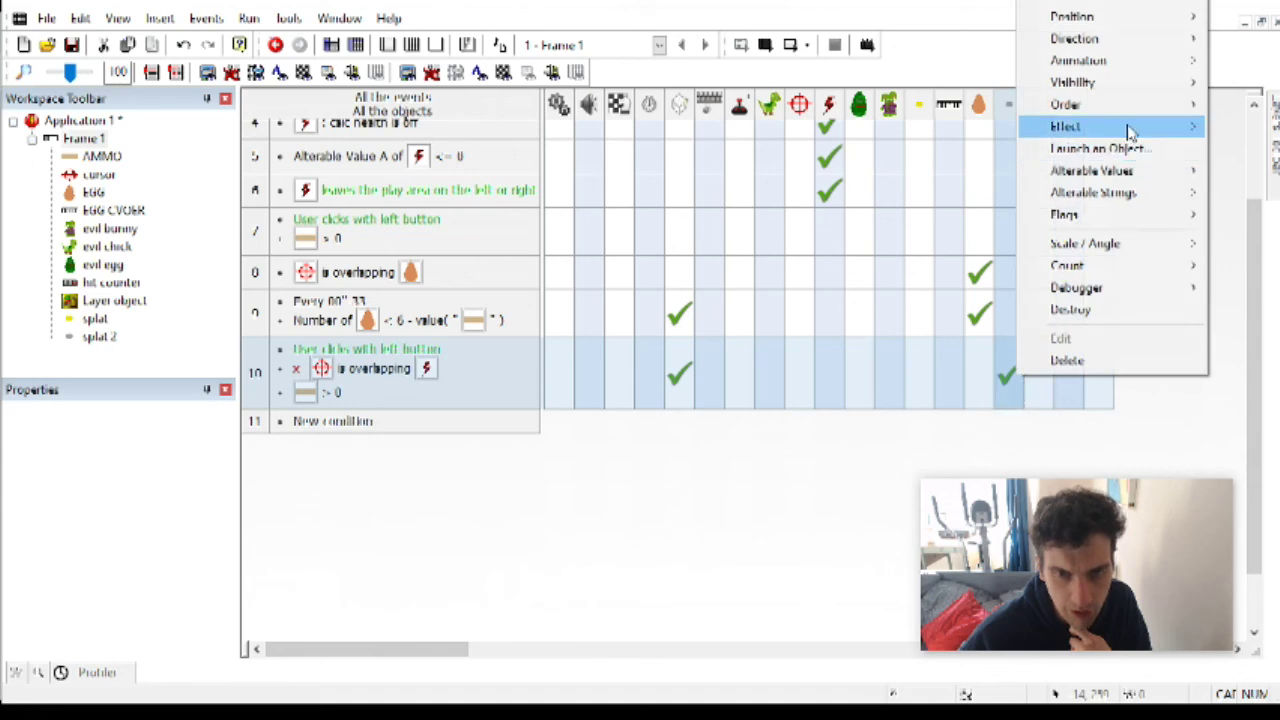
mouse_move(1120, 104)
left_click(1240, 98)
Step: Add a display-order action for splat 2 to the Always event
scroll(900, 300, "up", 2)
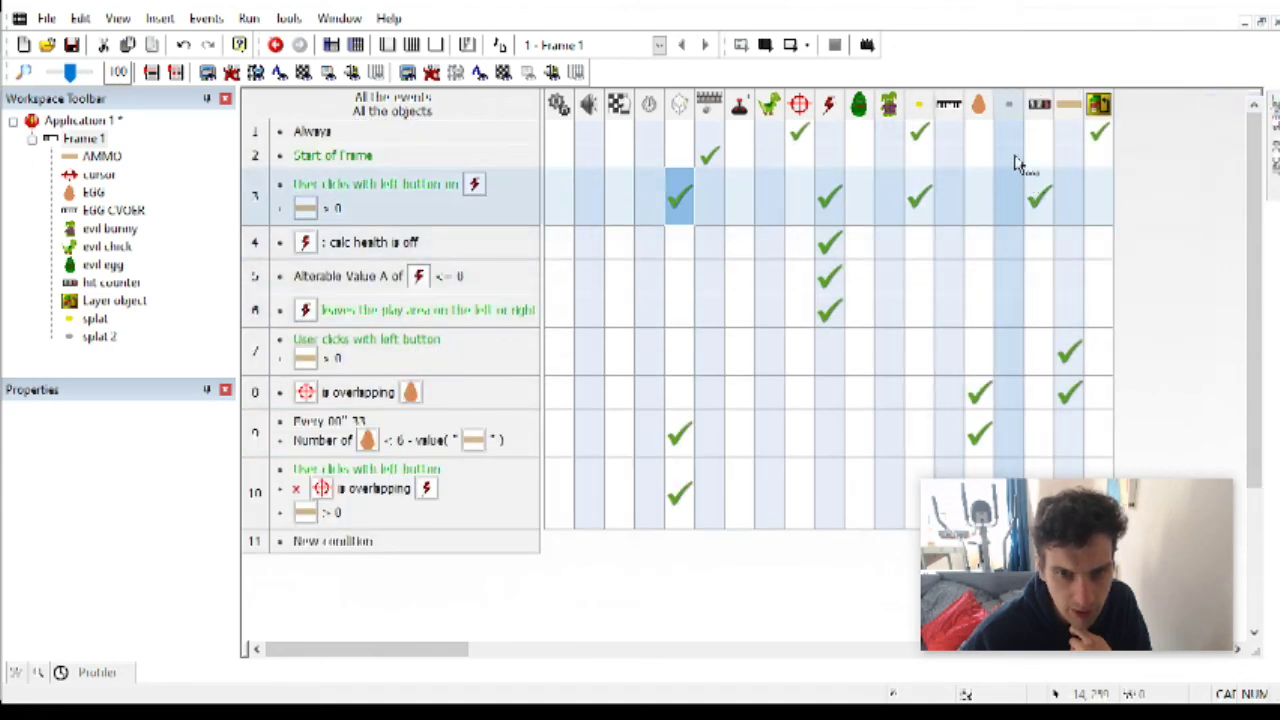
right_click(1008, 131)
mouse_move(1120, 252)
left_click(1248, 253)
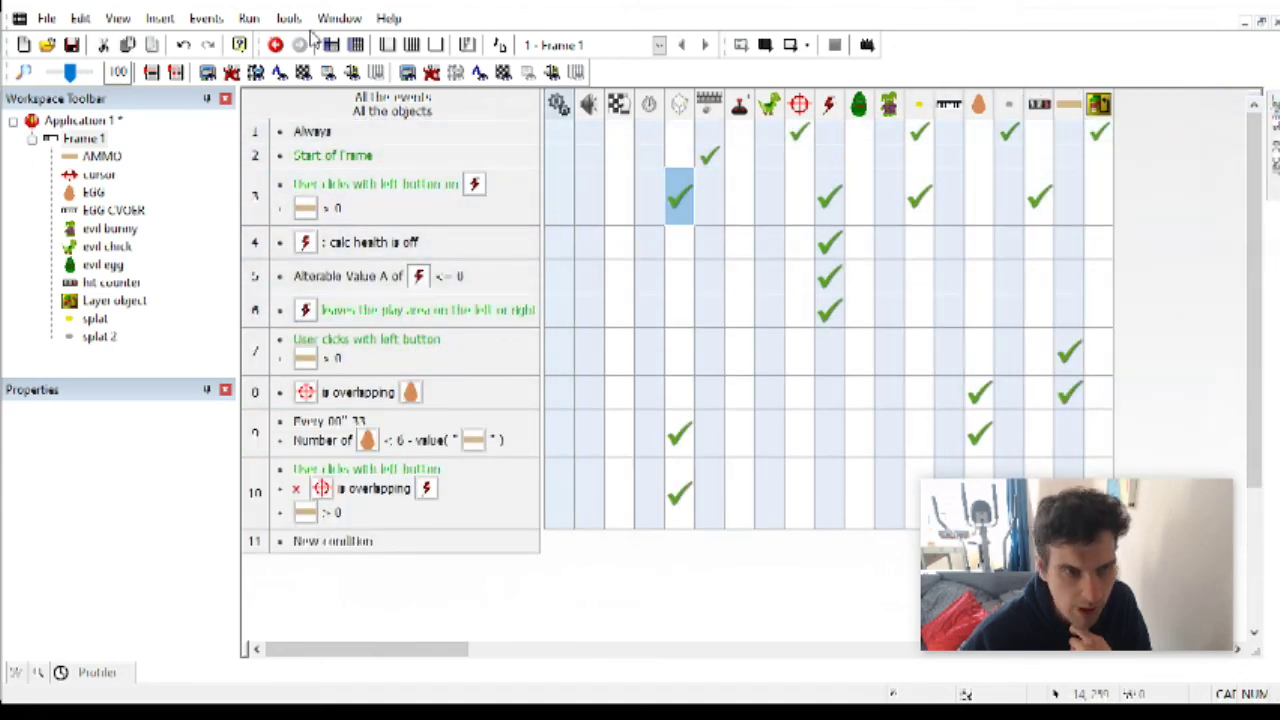
Step: Playtest the shooter again, firing around the evil bunny and the empty area near the evil egg
left_click(249, 18)
left_click(249, 18)
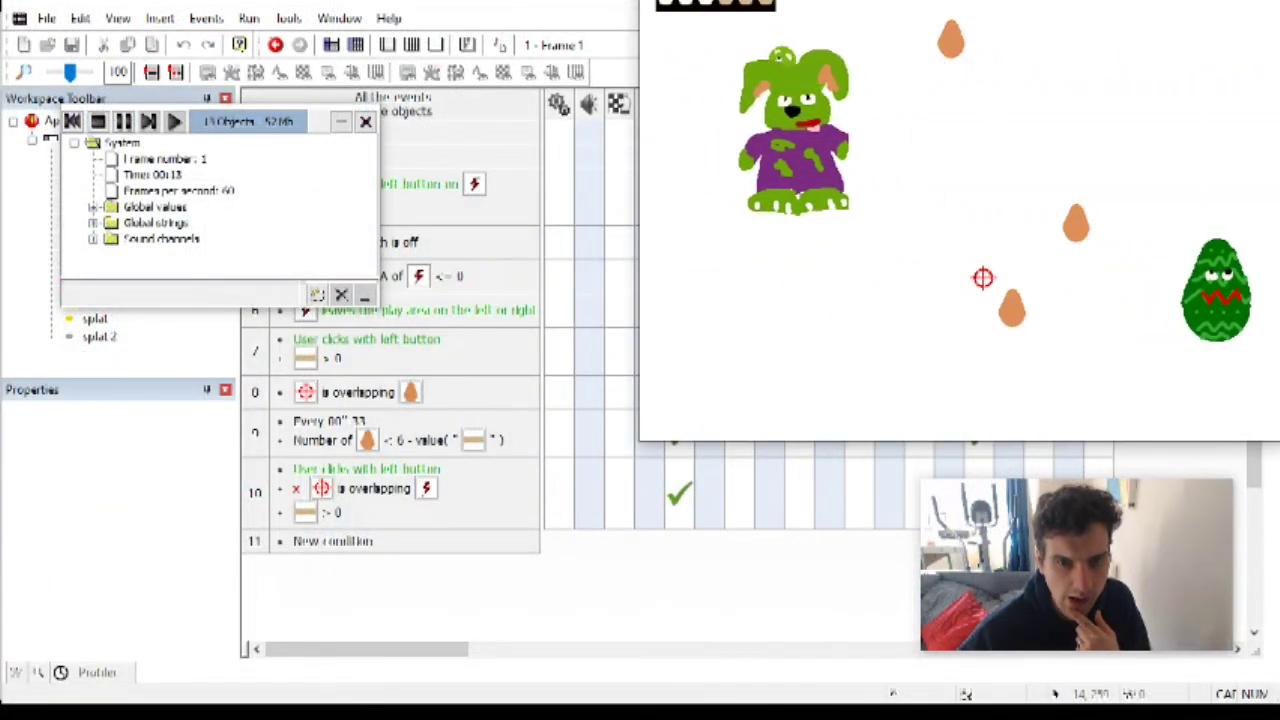
left_click(805, 85)
left_click(1118, 265)
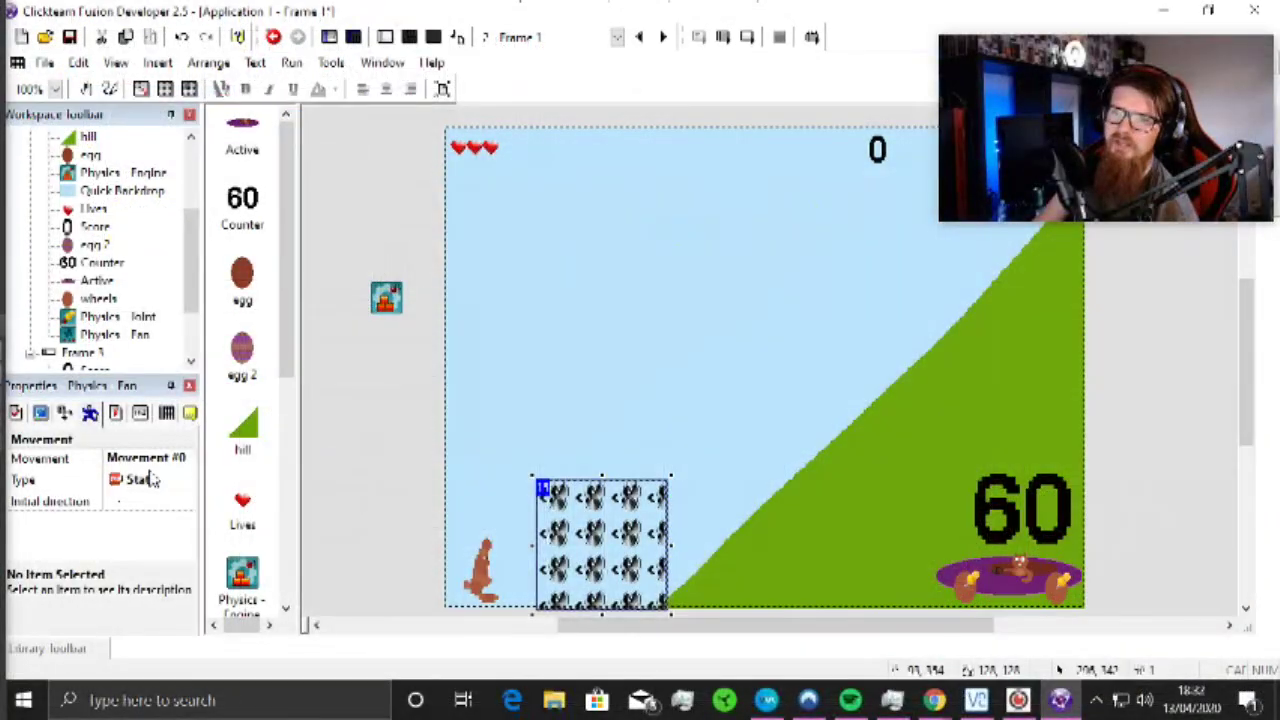
Step: Set the Physics - Fan's wind strength to 300 and playtest the hill game
left_click(150, 480)
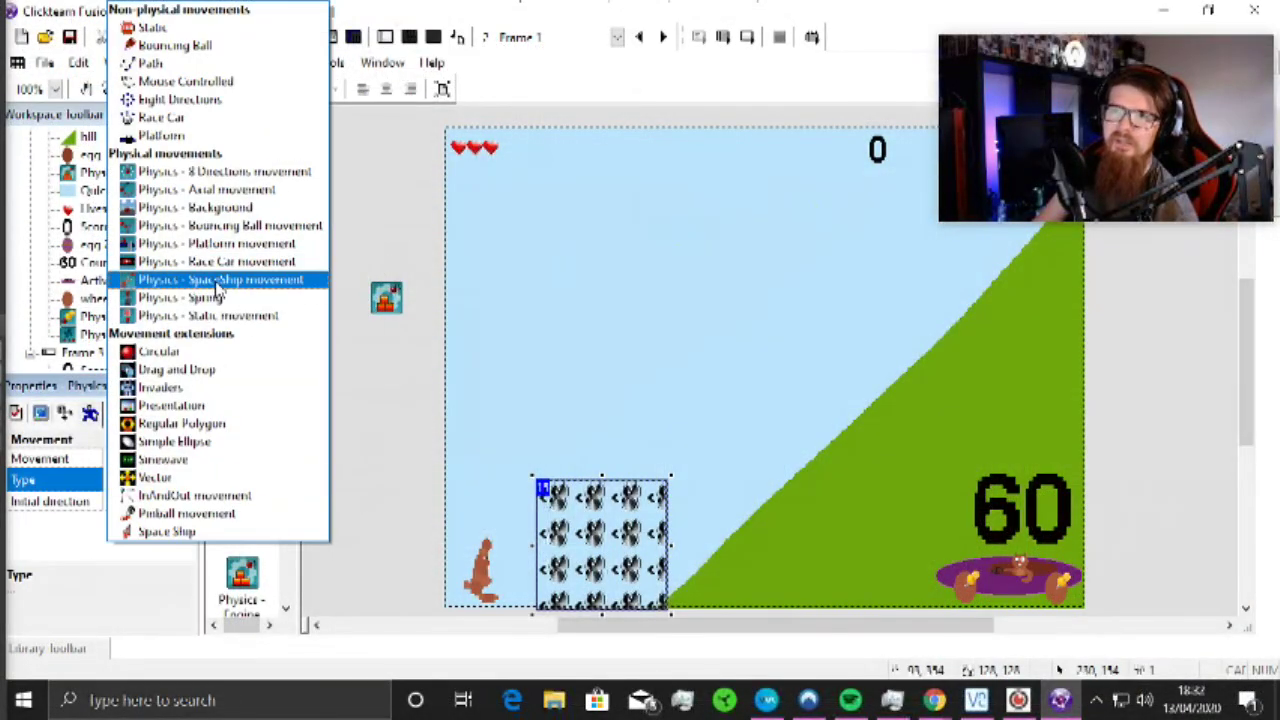
left_click(399, 430)
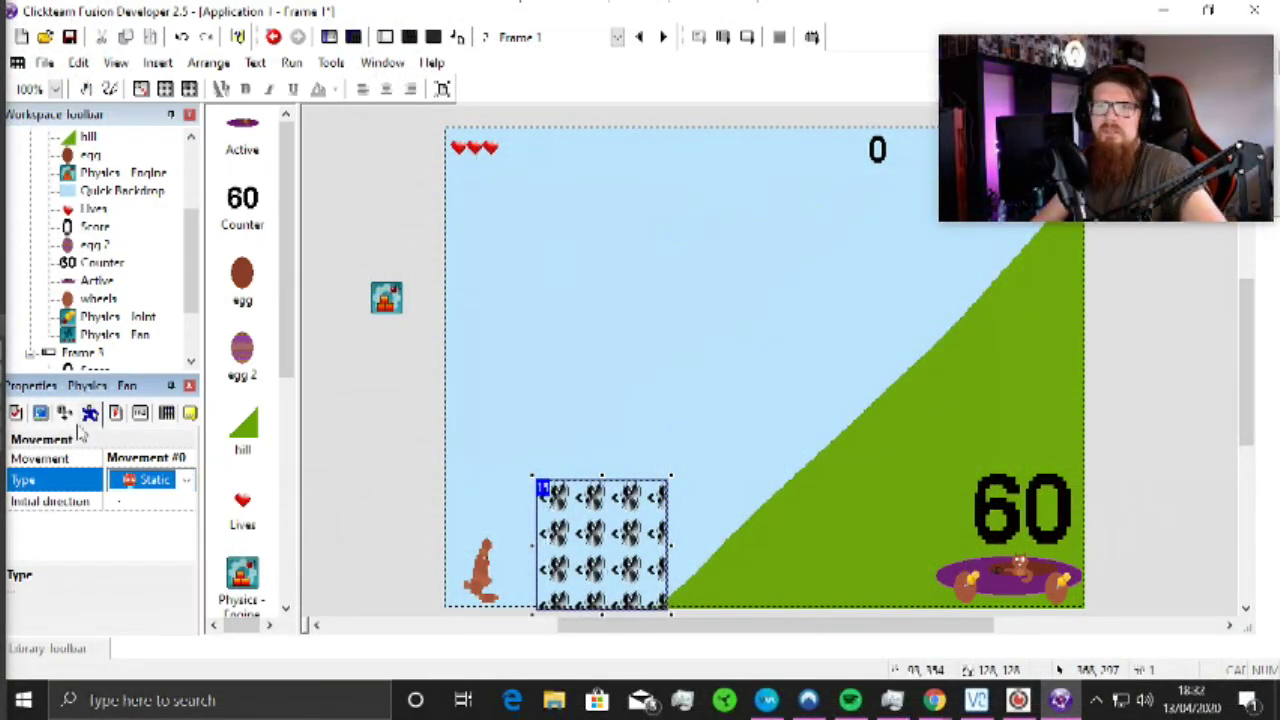
left_click(16, 413)
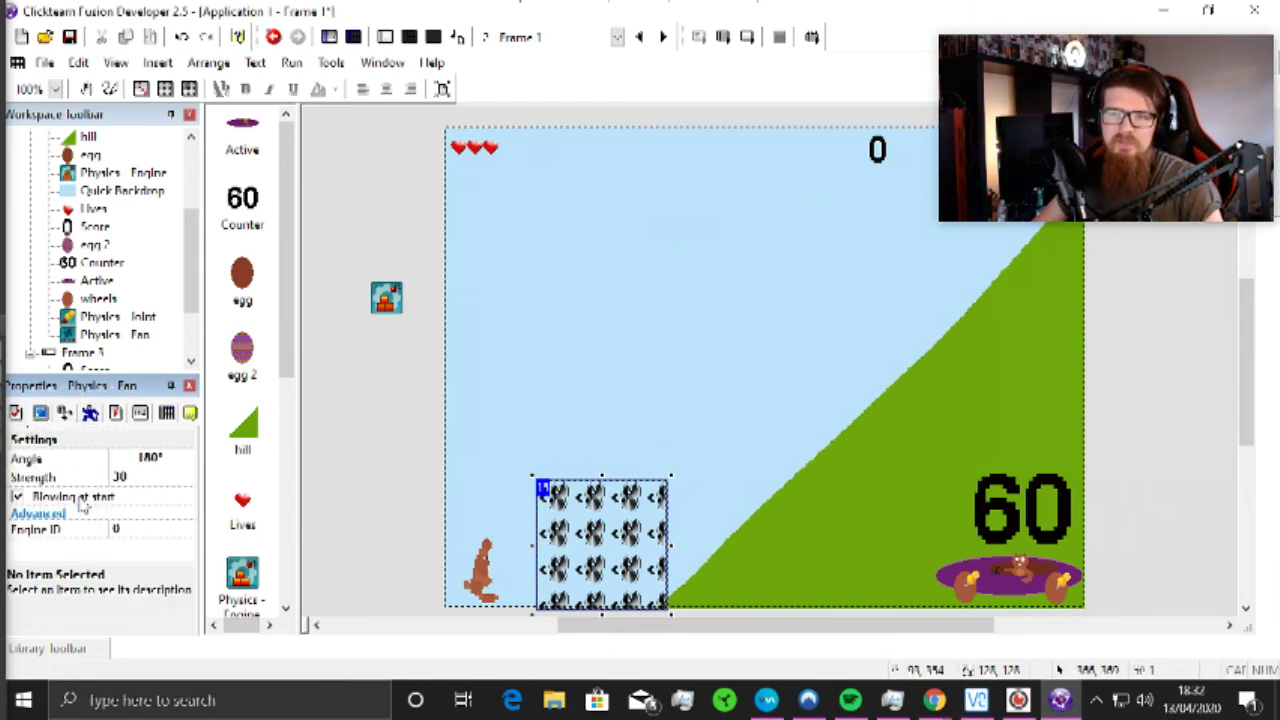
left_click(148, 459)
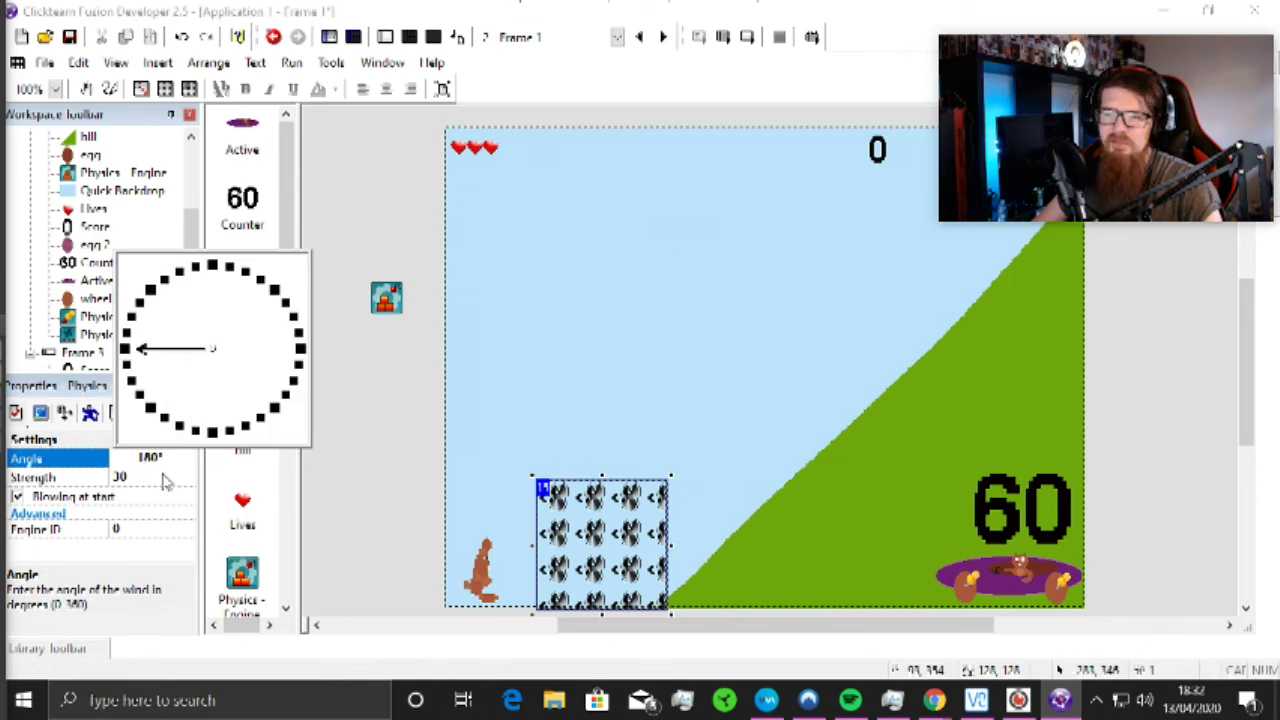
left_click(158, 477)
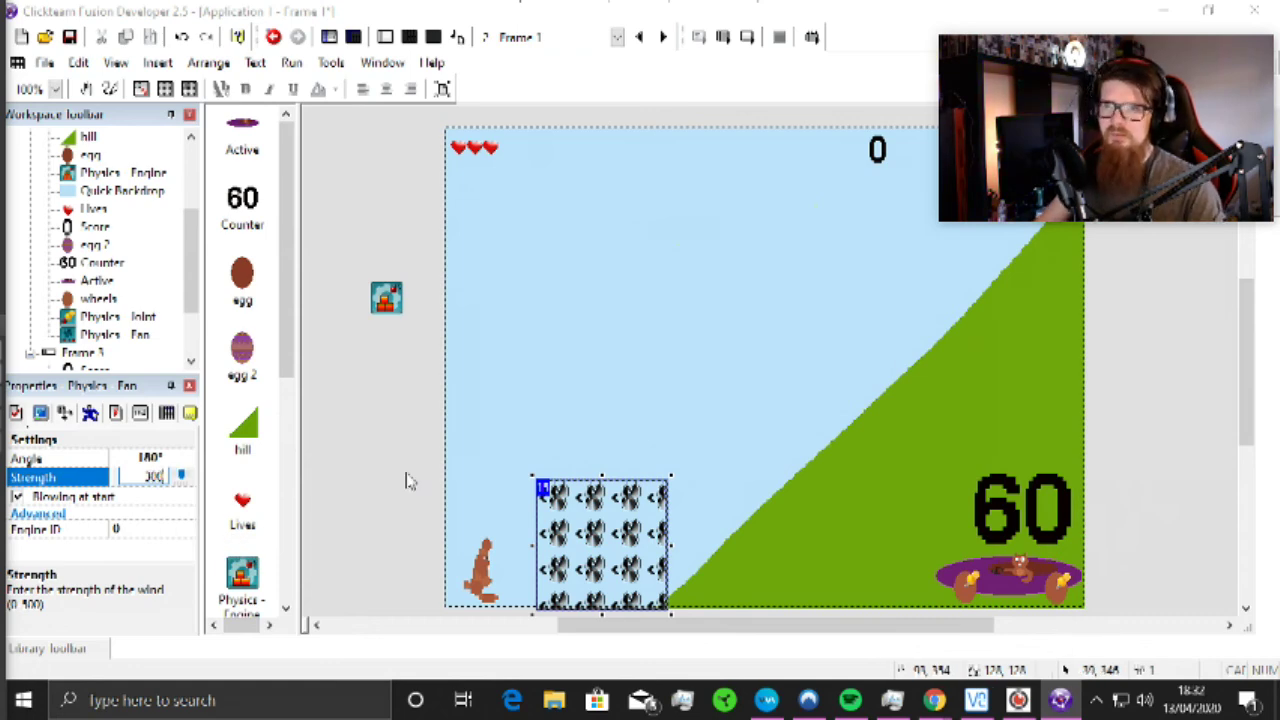
left_click(471, 501)
left_click(728, 41)
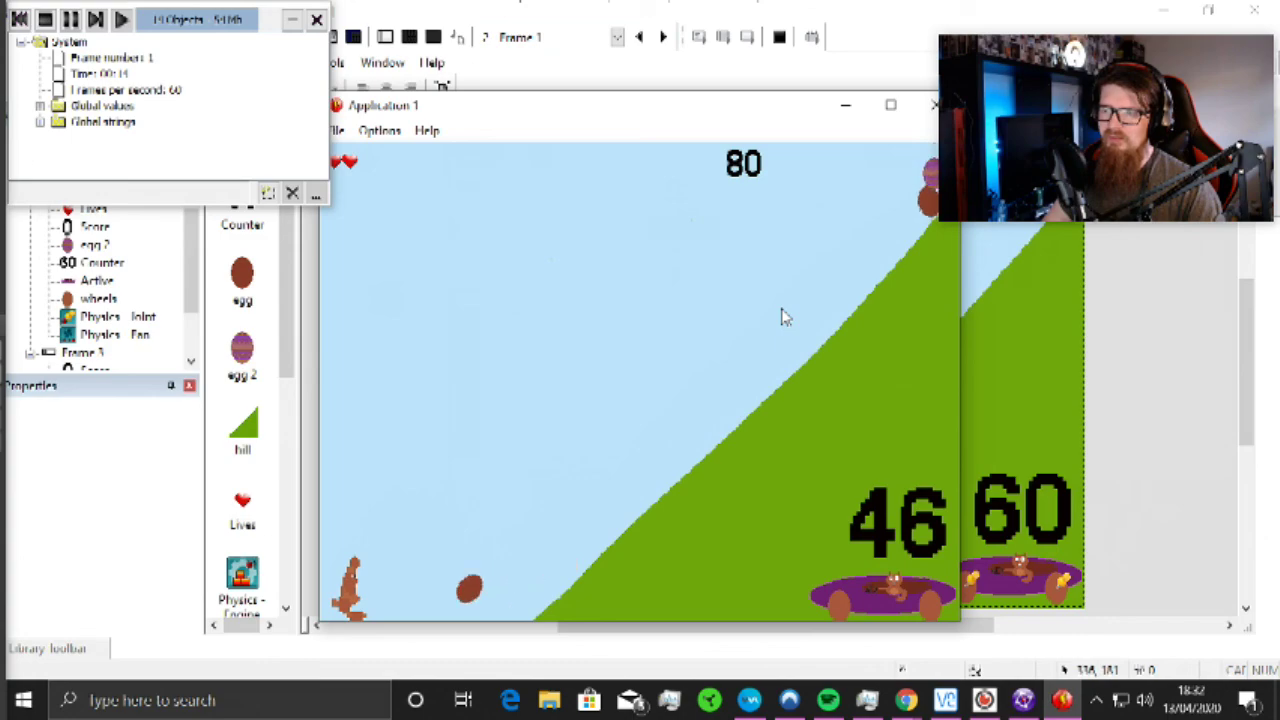
key("alt+F4")
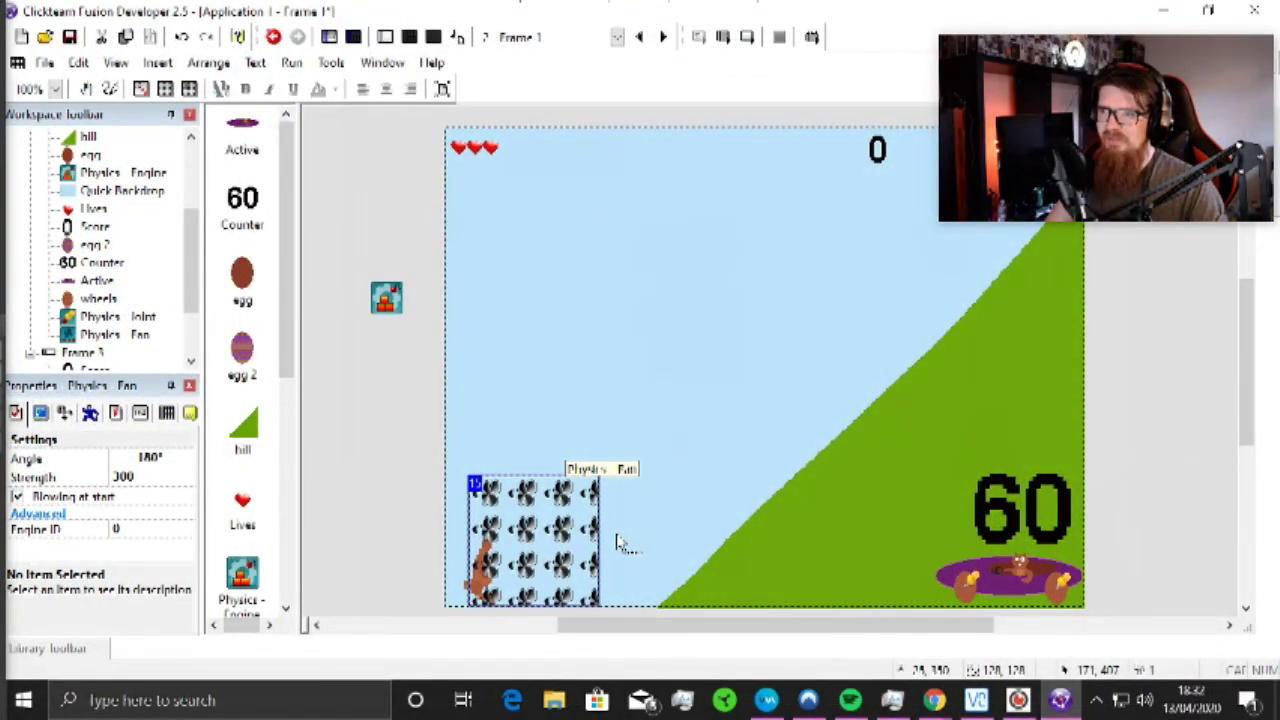
Step: Nudge the Physics - Fan object left to X 0, flush with the hill frame's left edge
key("Left")
key("Left")
key("Left")
key("Left")
key("Left")
key("Left")
key("Left")
key("Left")
key("Left")
key("Left")
key("Left")
key("Left")
key("Left")
key("Left")
key("Left")
key("Left")
key("Left")
key("Left")
key("Left")
key("Left")
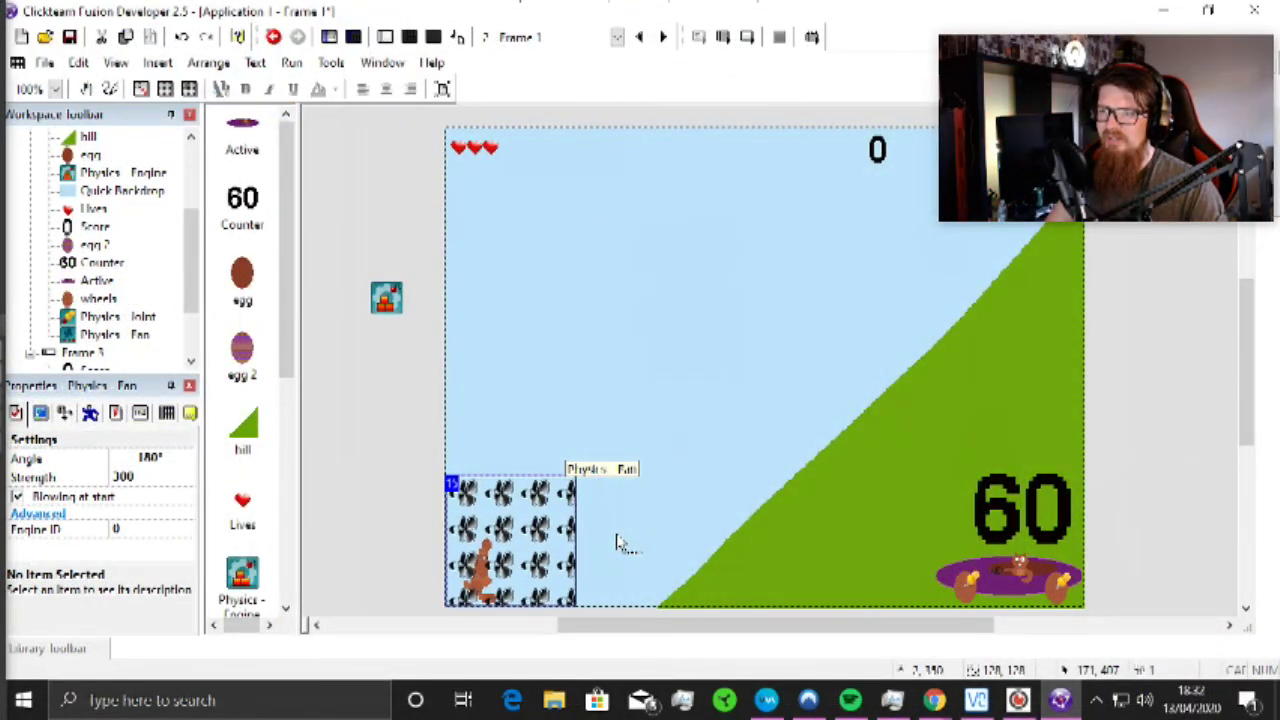
key("Left")
key("Left")
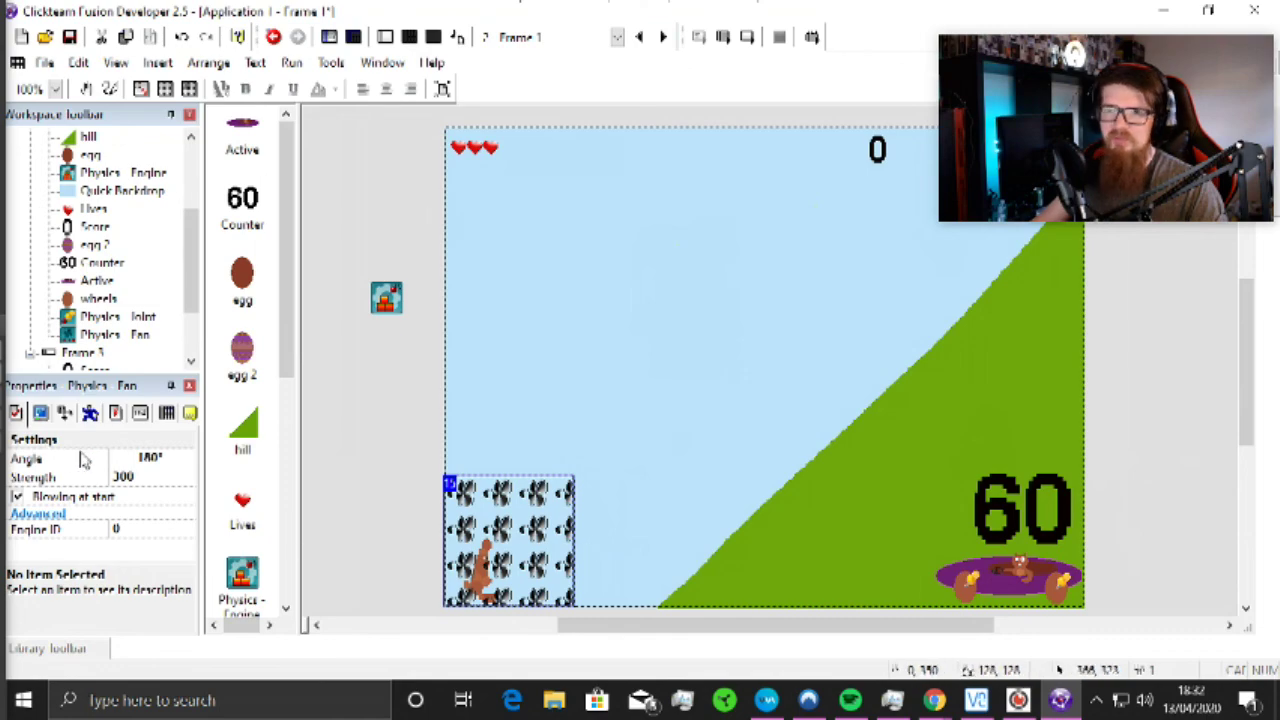
Step: Playtest the hill game, moving the player character back and forth and jumping over the eggs rolling down the hill
left_click(121, 476)
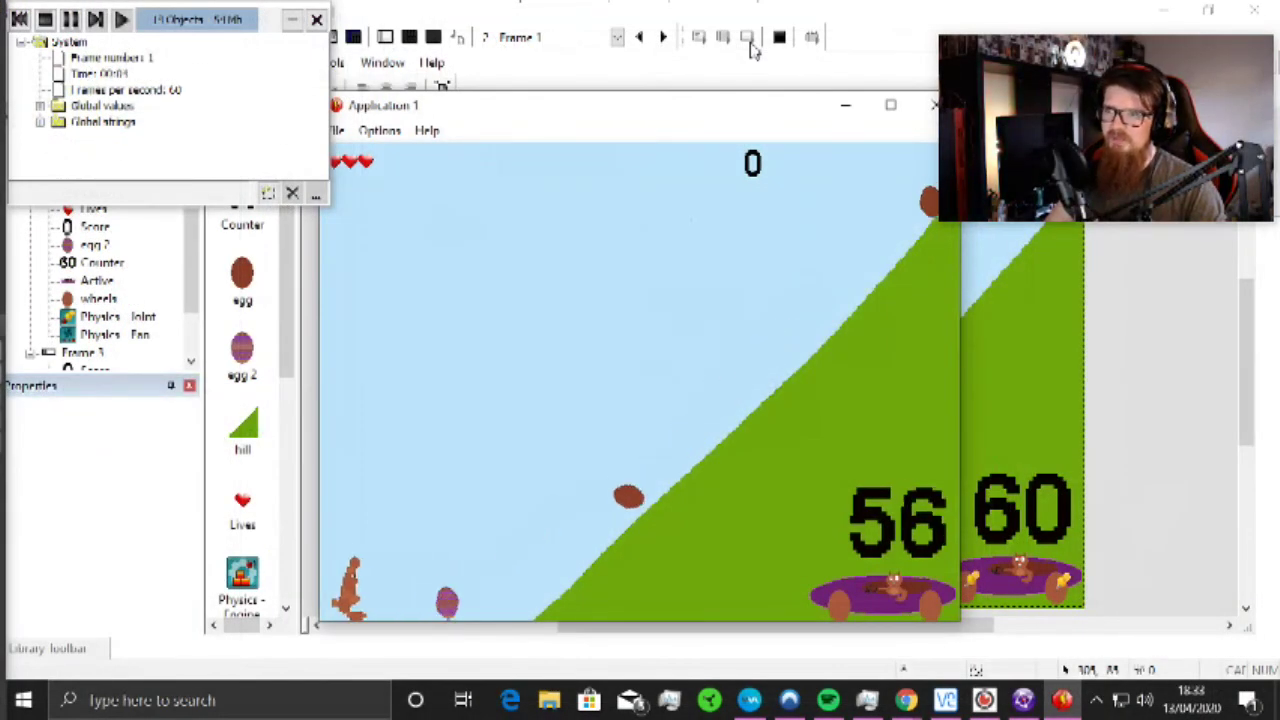
key("shift")
key("Right")
key("Left")
key("shift")
key("Right")
key("Left")
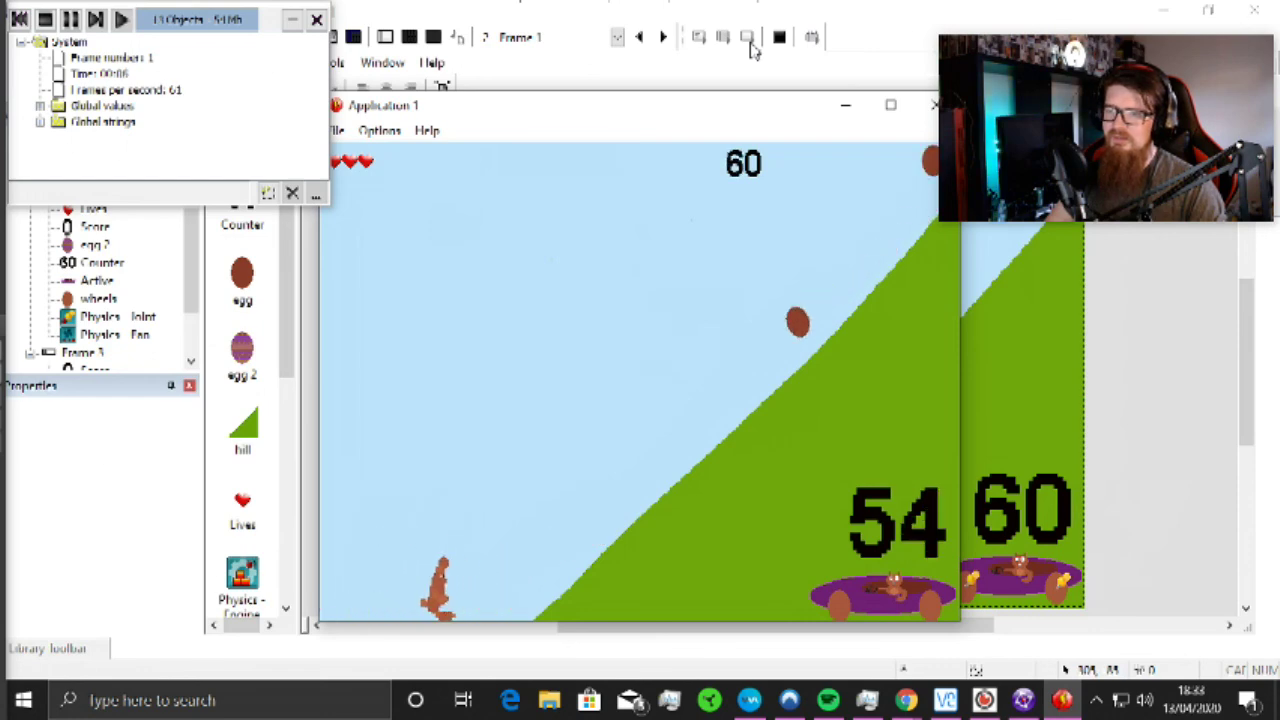
key("Left")
key("shift")
key("Right")
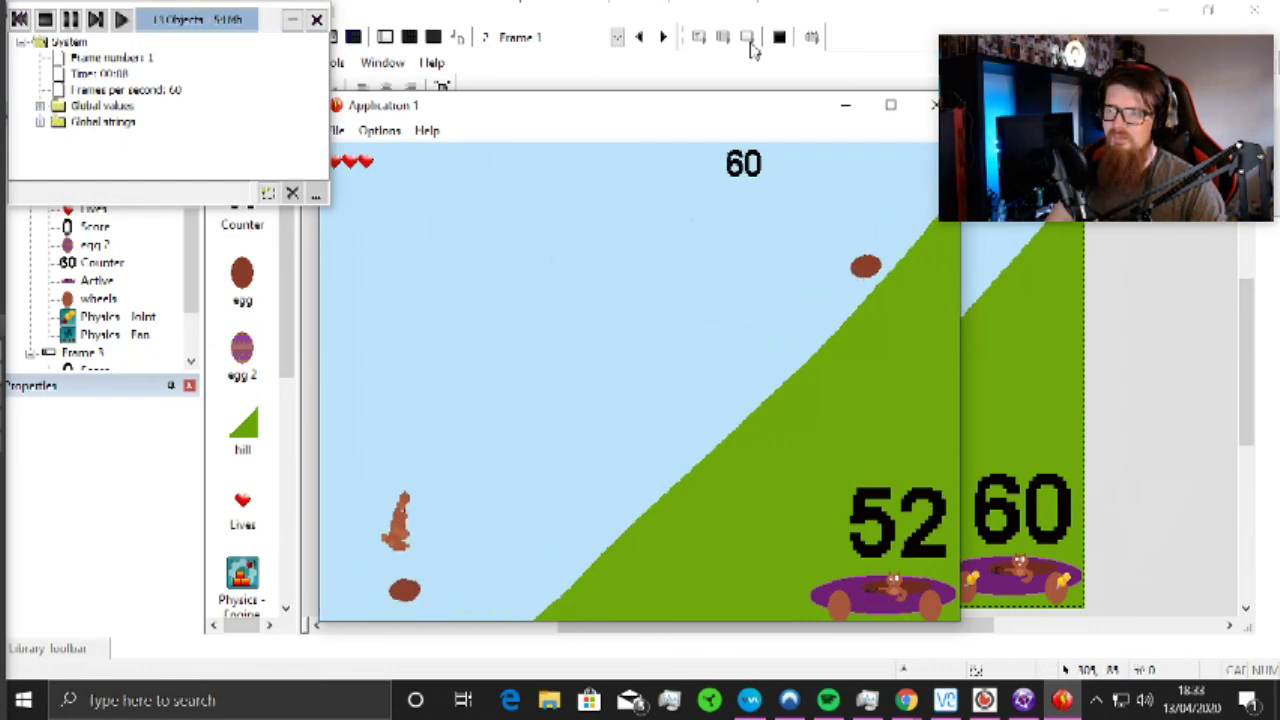
key("Left")
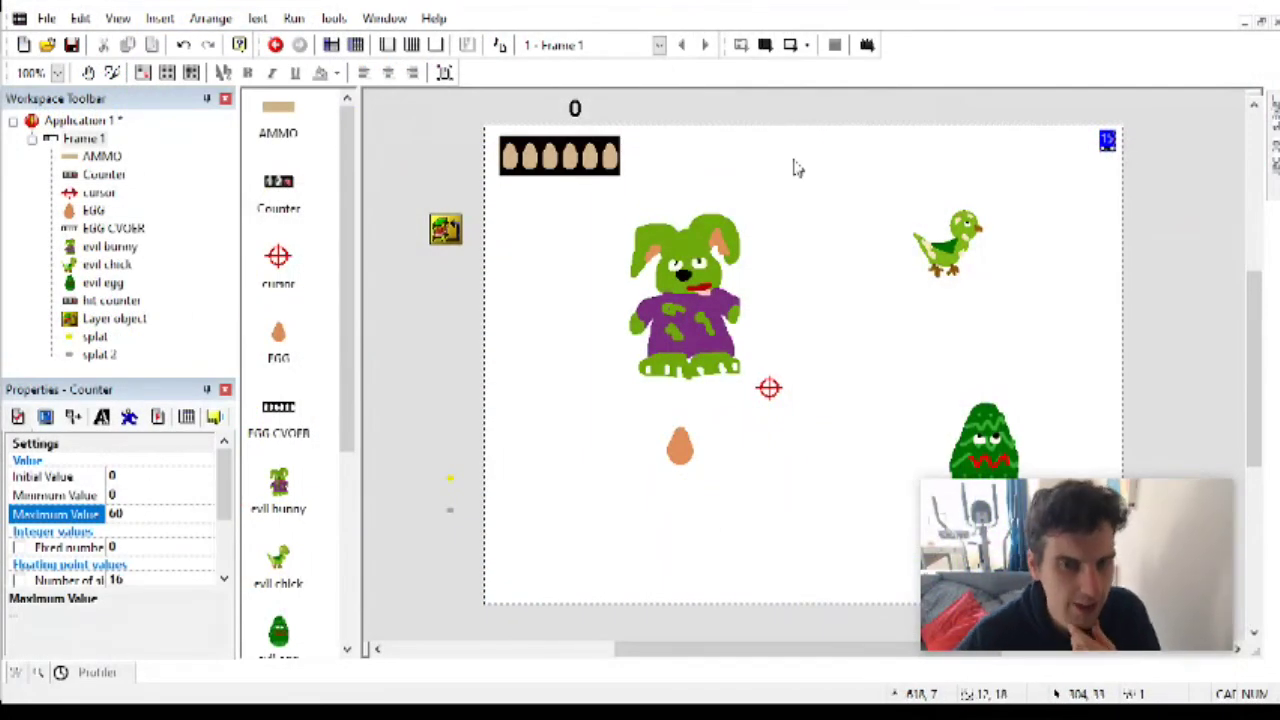
Step: Set the initial value of the shooter's timer counter to 60
left_click(128, 478)
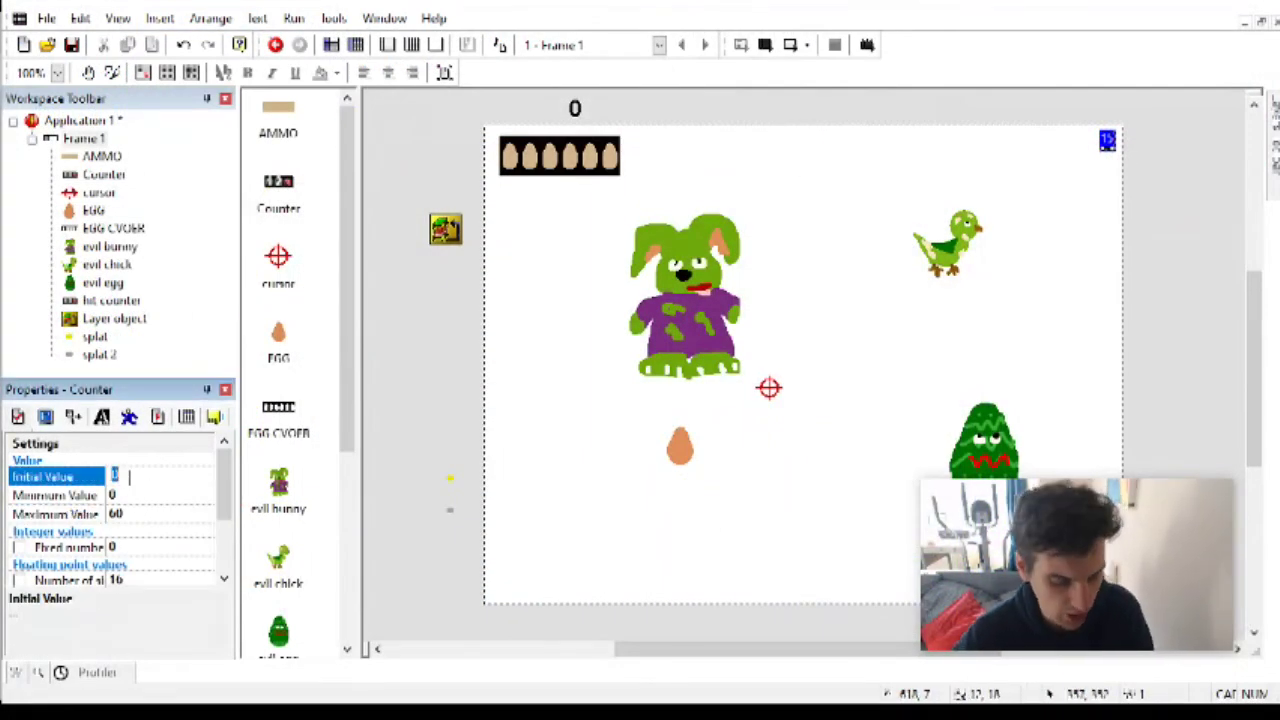
type("60")
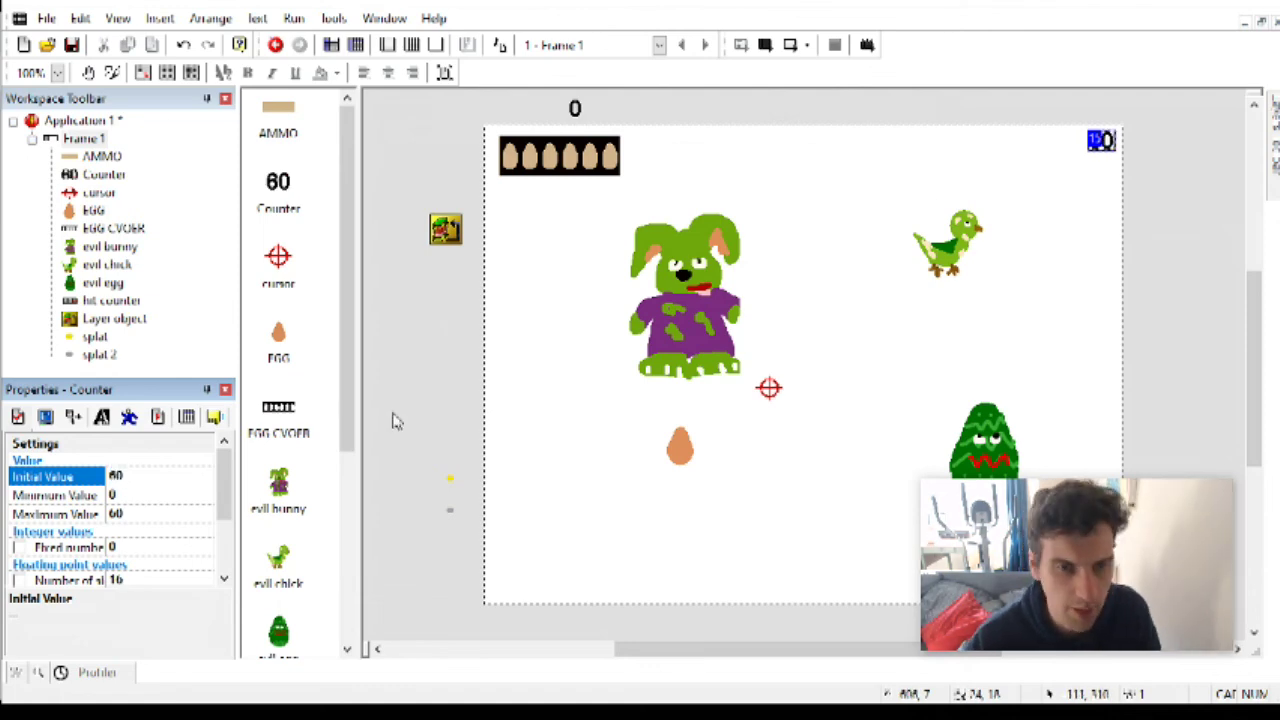
left_click(397, 421)
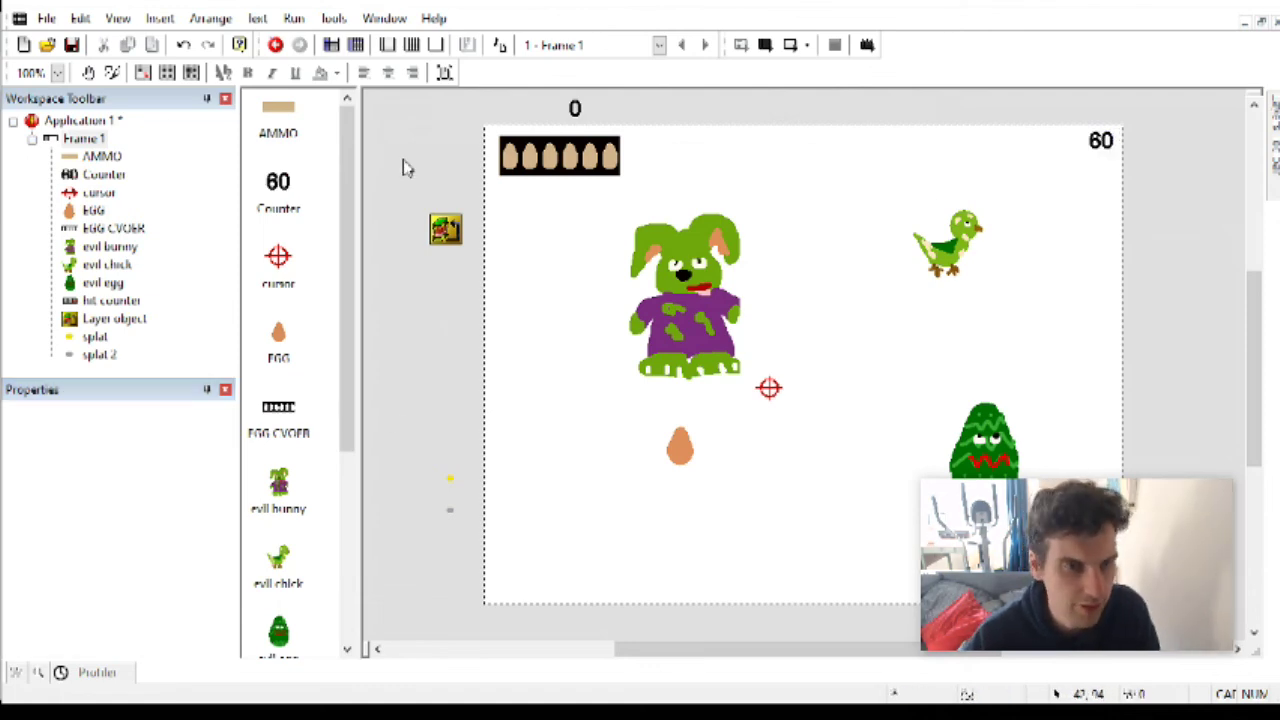
Step: Add an Every event with a 1-second interval at the end of the shooter frame's event list
left_click(411, 46)
left_click(333, 540)
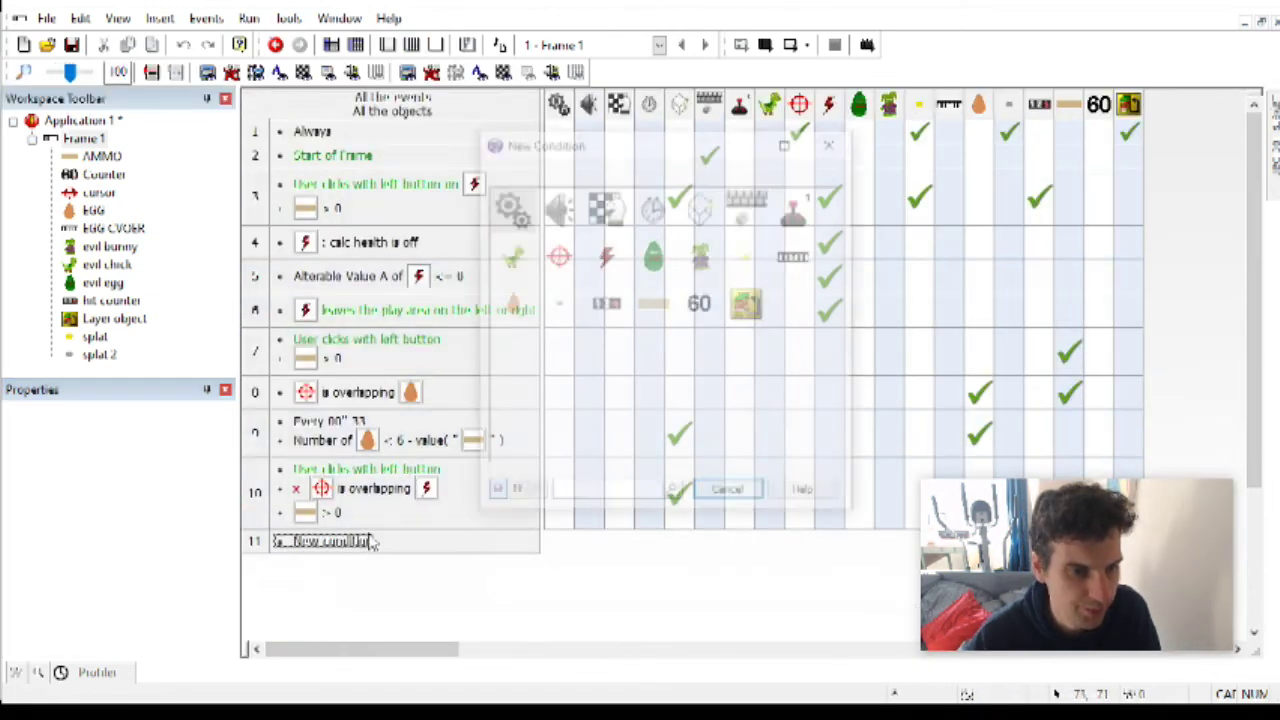
left_click(653, 205)
left_click(700, 224)
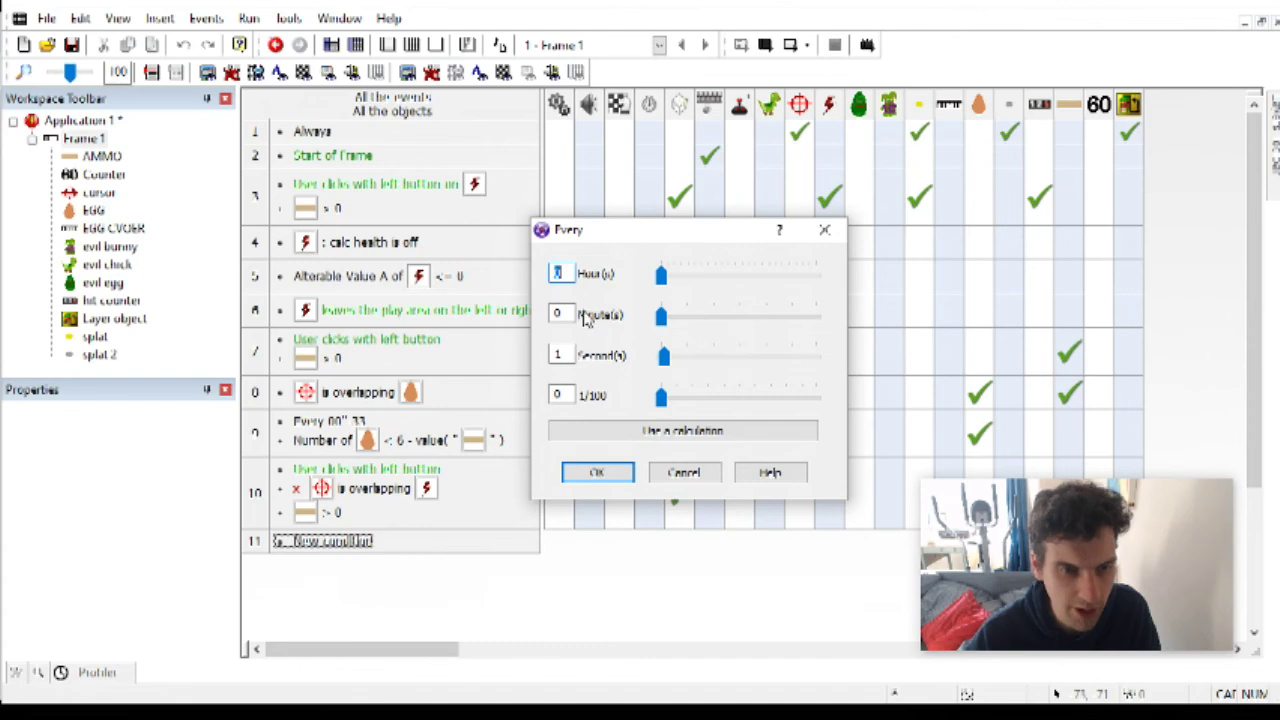
left_click(600, 473)
Step: Add a Subtract from Counter action for the timer counter to the Every 1 second event
scroll(700, 400, "down", 3)
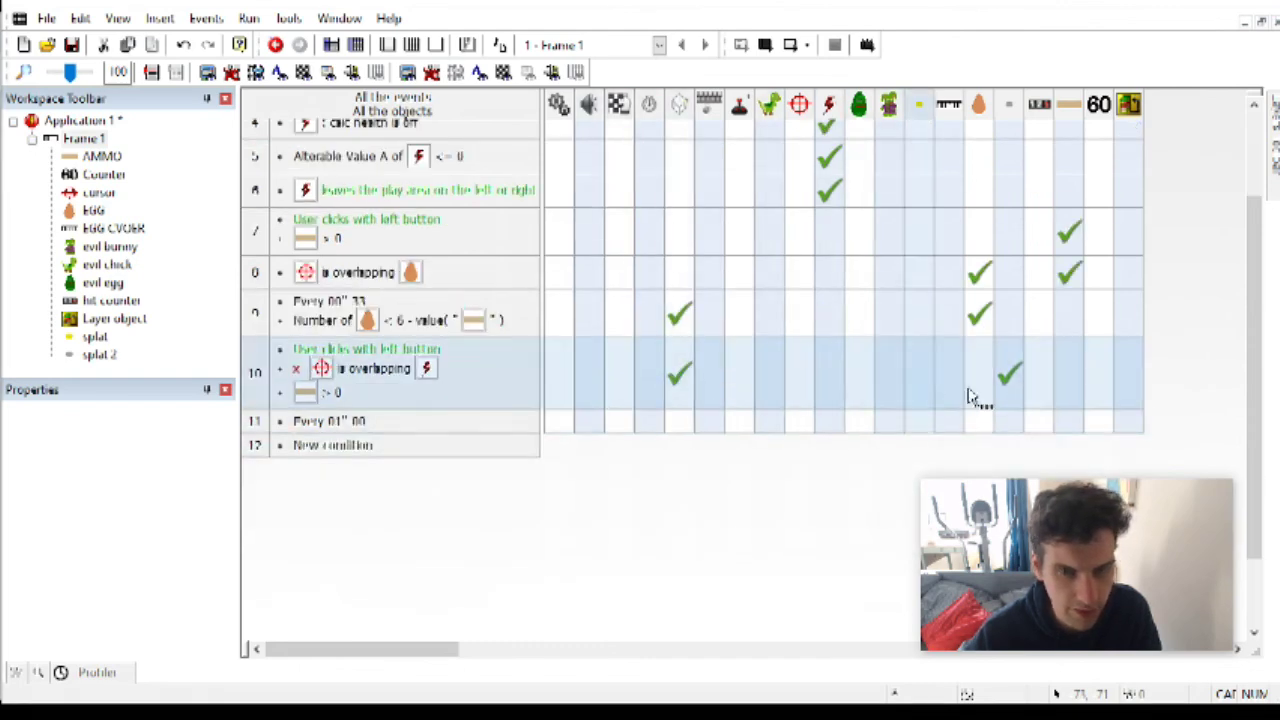
right_click(1105, 424)
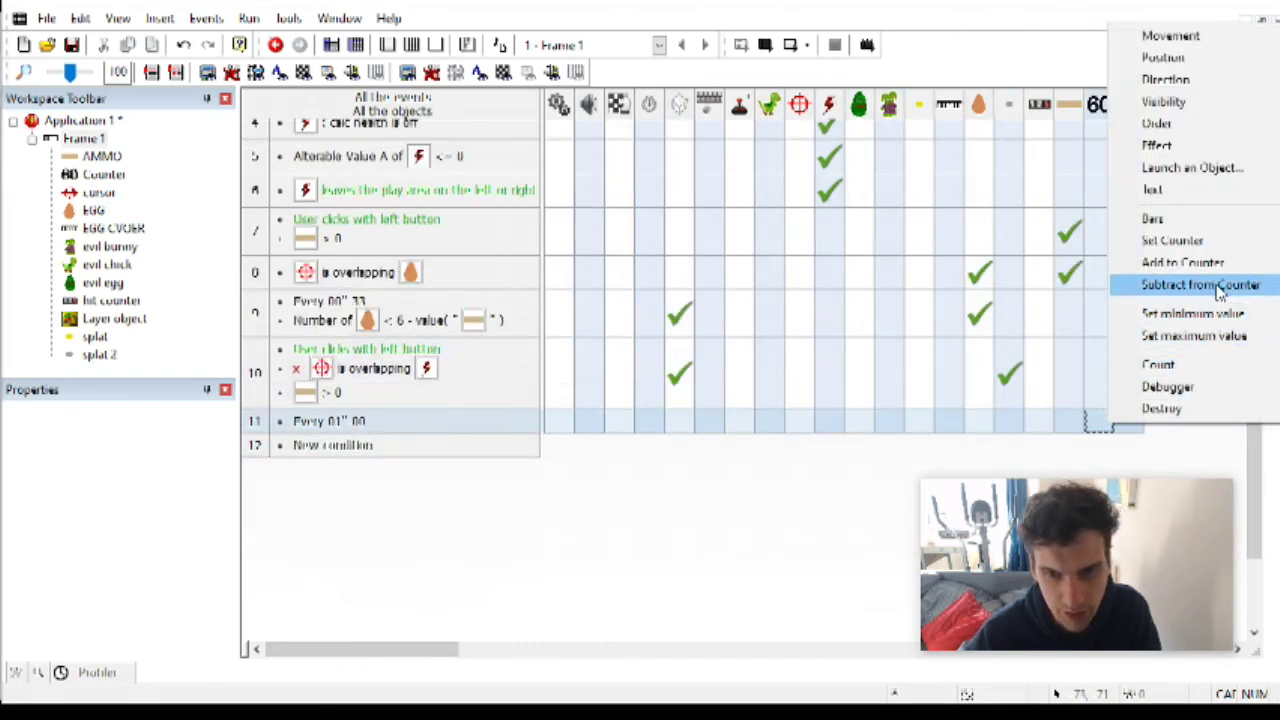
left_click(1220, 283)
left_click(785, 534)
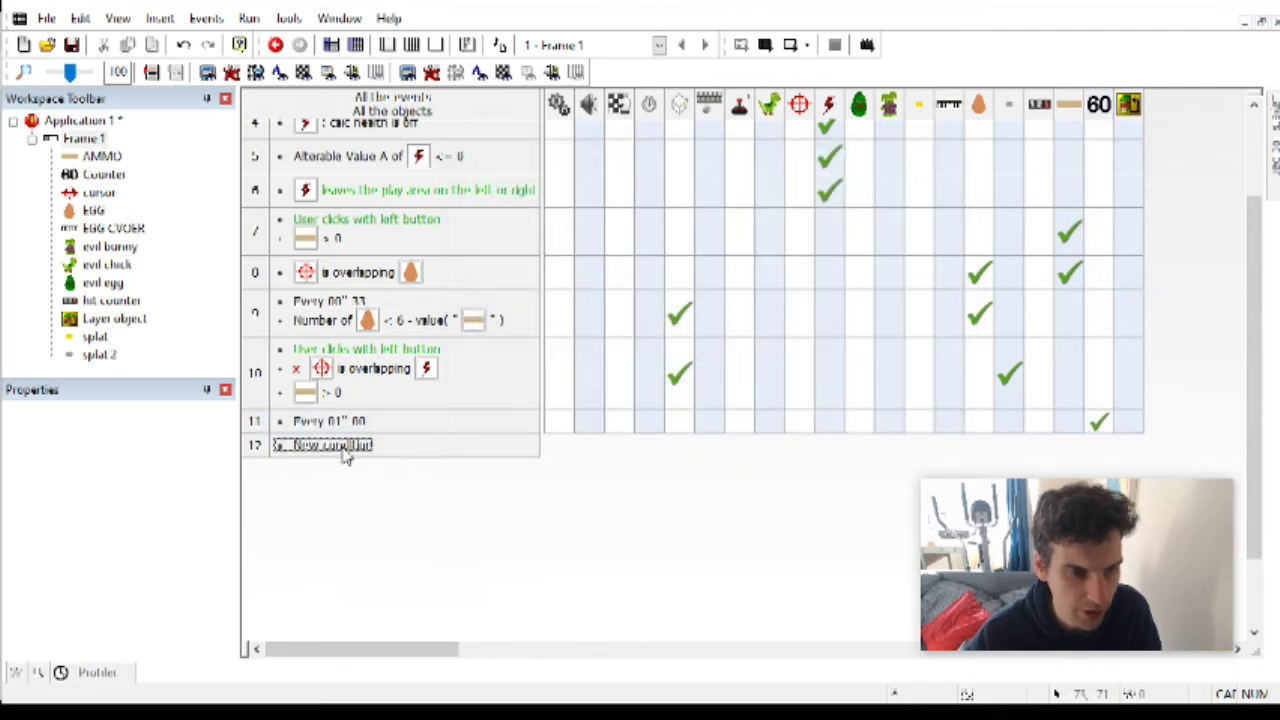
left_click(340, 446)
key("Escape")
scroll(543, 360, "up", 3)
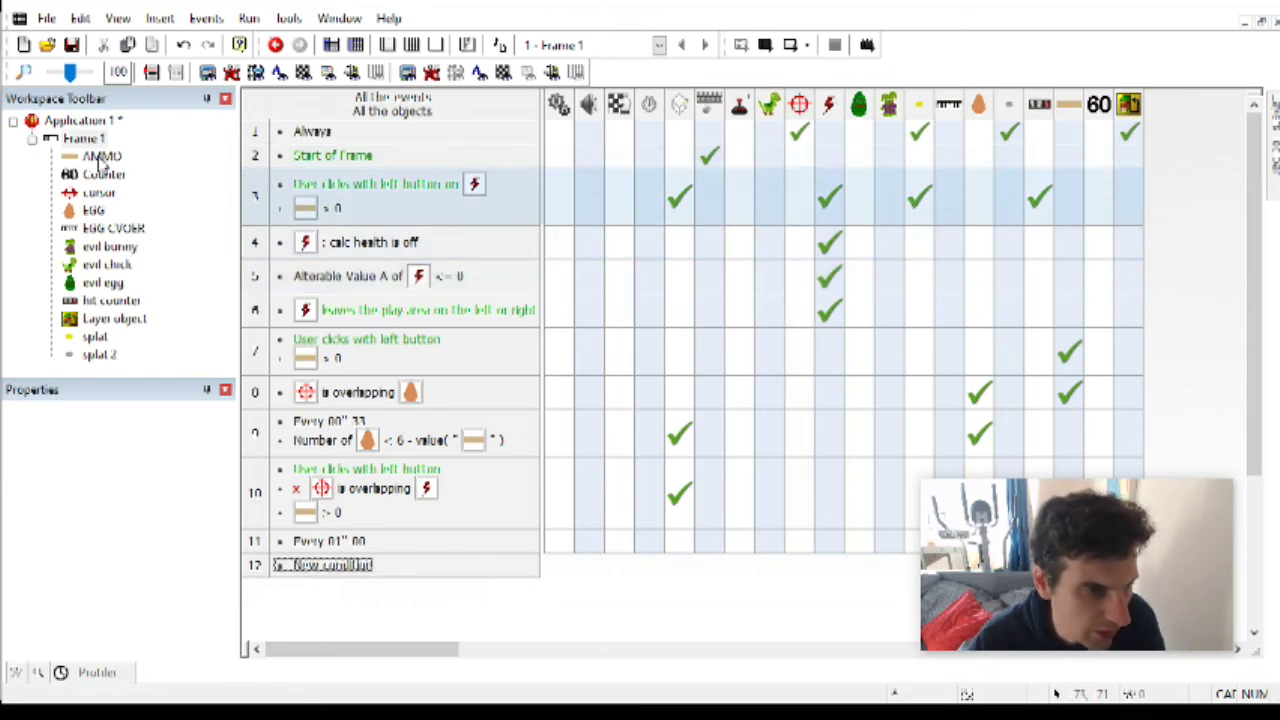
Step: Add an alterable value named WHICH MONSTER to the cursor object
left_click(98, 192)
left_click(116, 416)
left_click(100, 475)
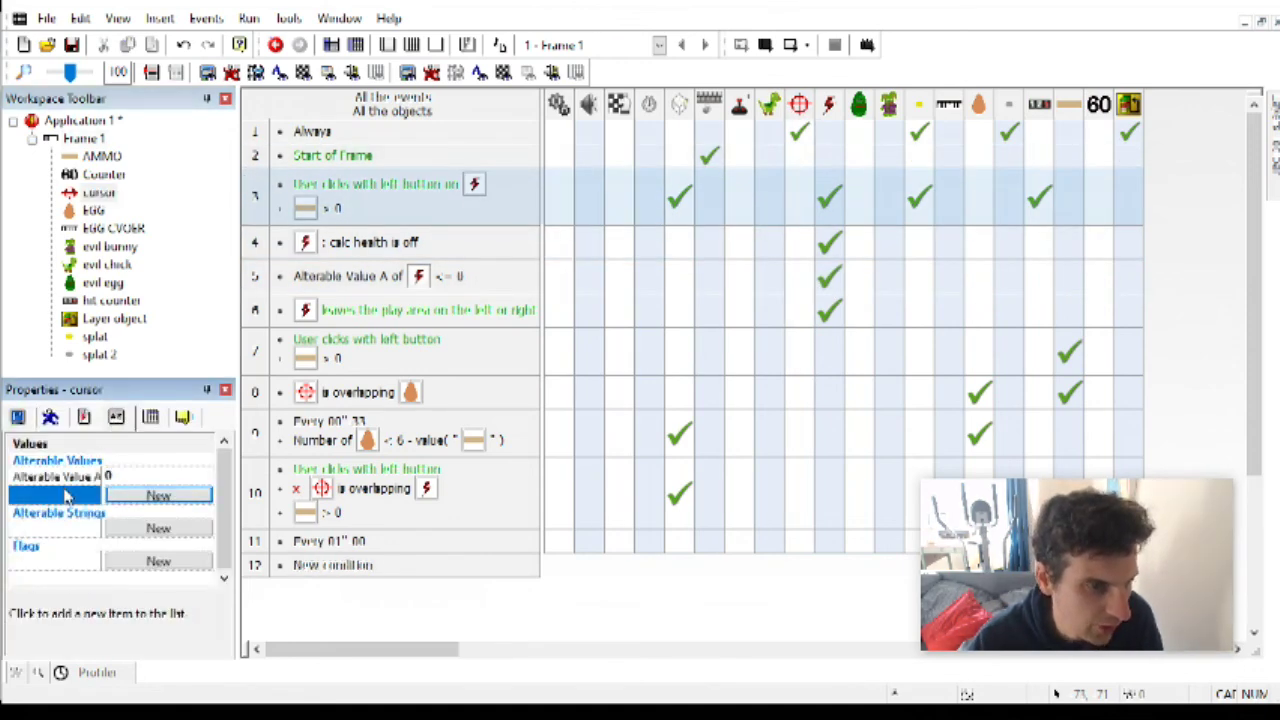
double_click(72, 478)
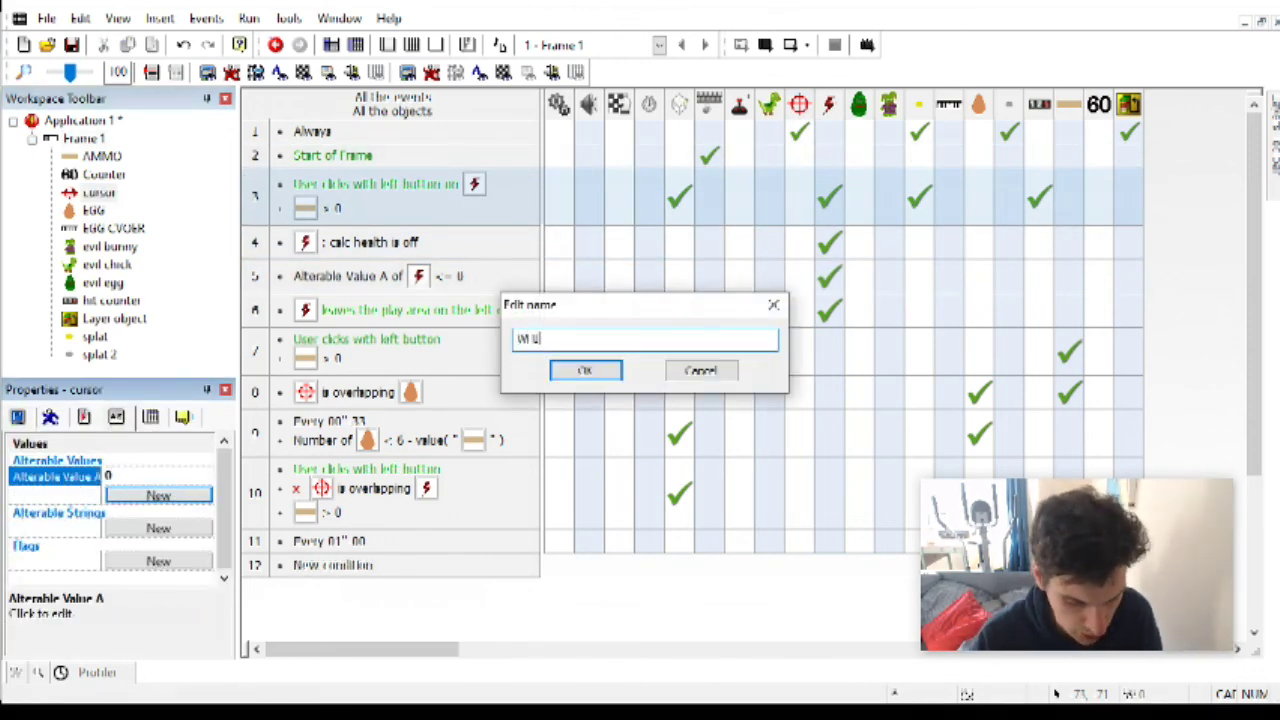
key("Return")
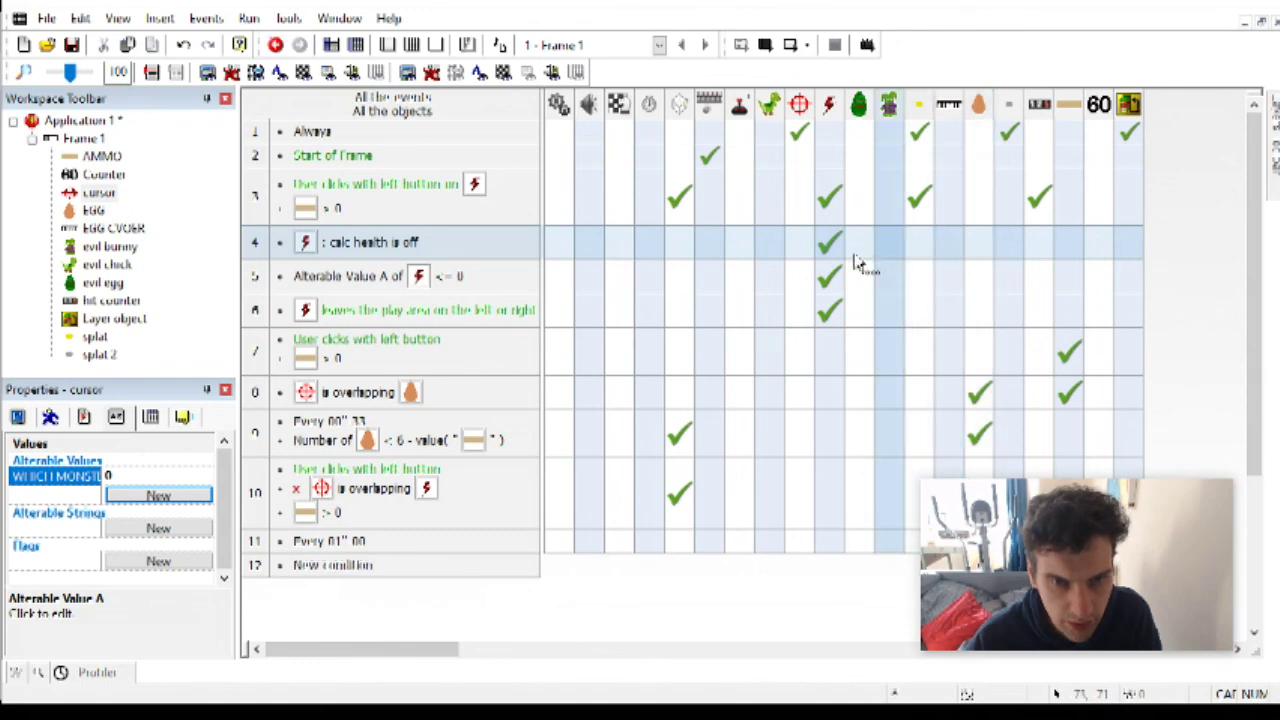
Step: In the "calc health is off" event, add a cursor action setting WHICH MONSTER to Random(3)
left_click(799, 243)
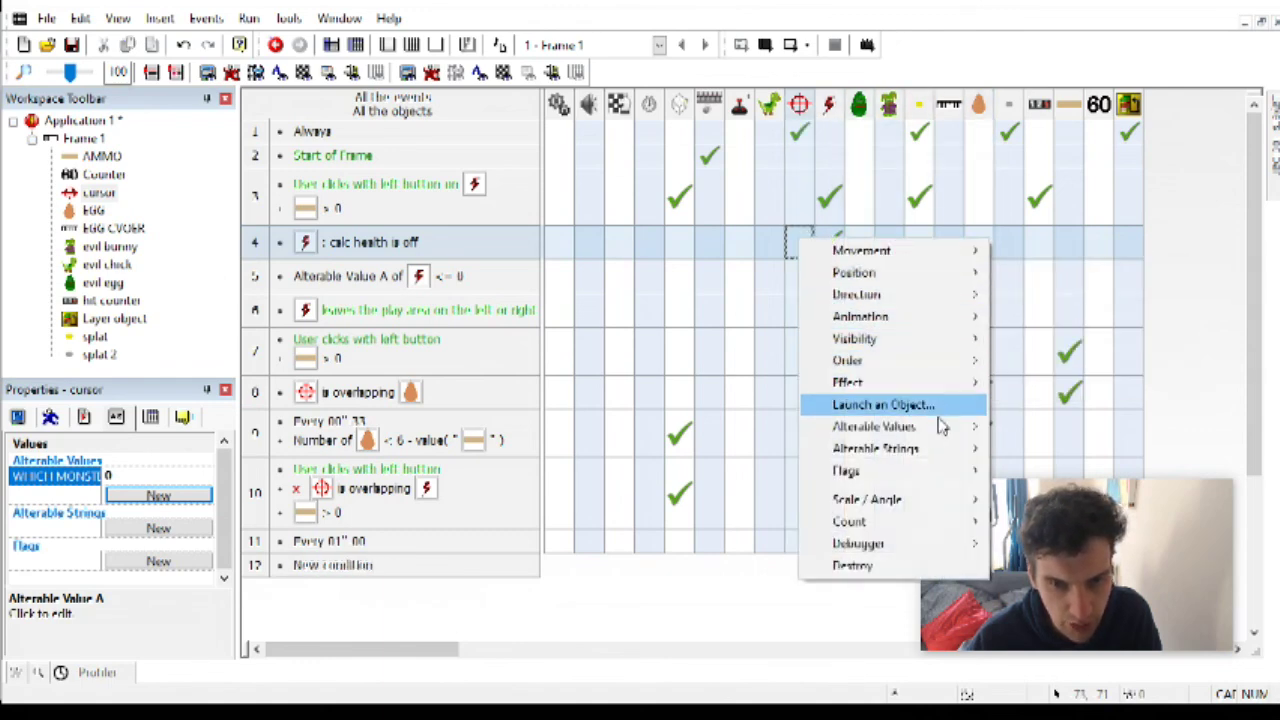
mouse_move(874, 426)
left_click(1030, 426)
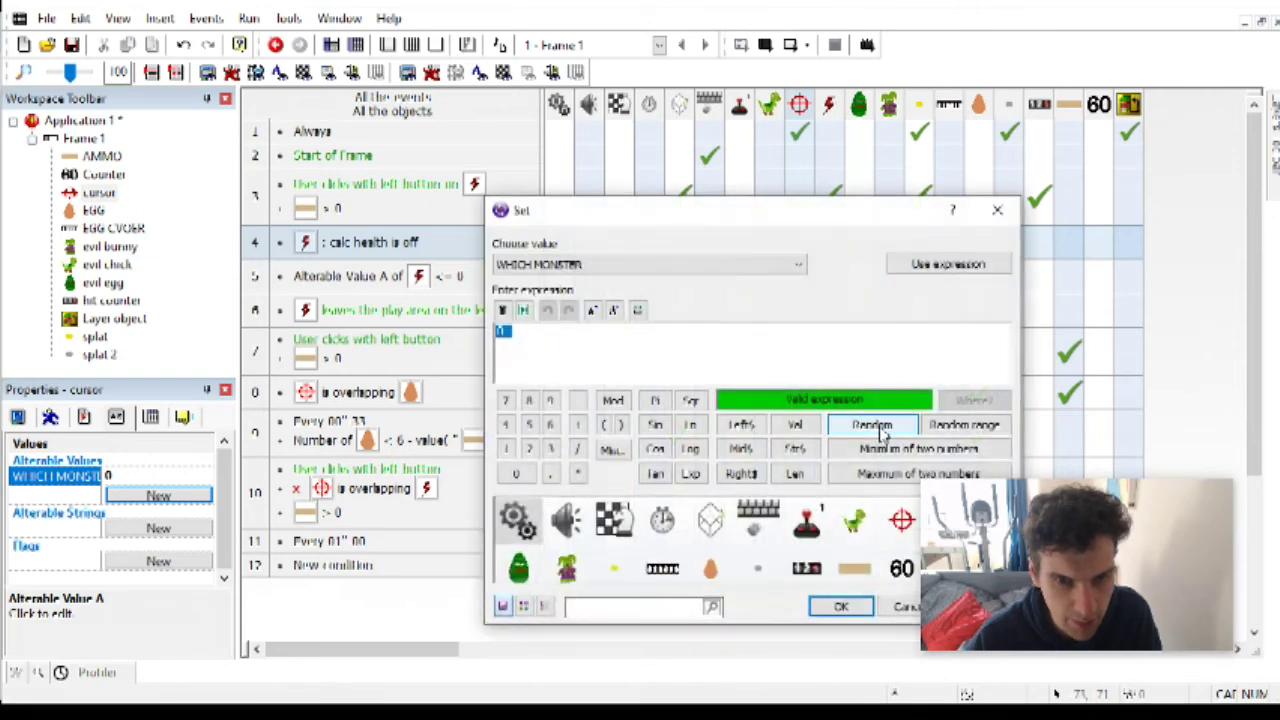
left_click(872, 425)
type("3")
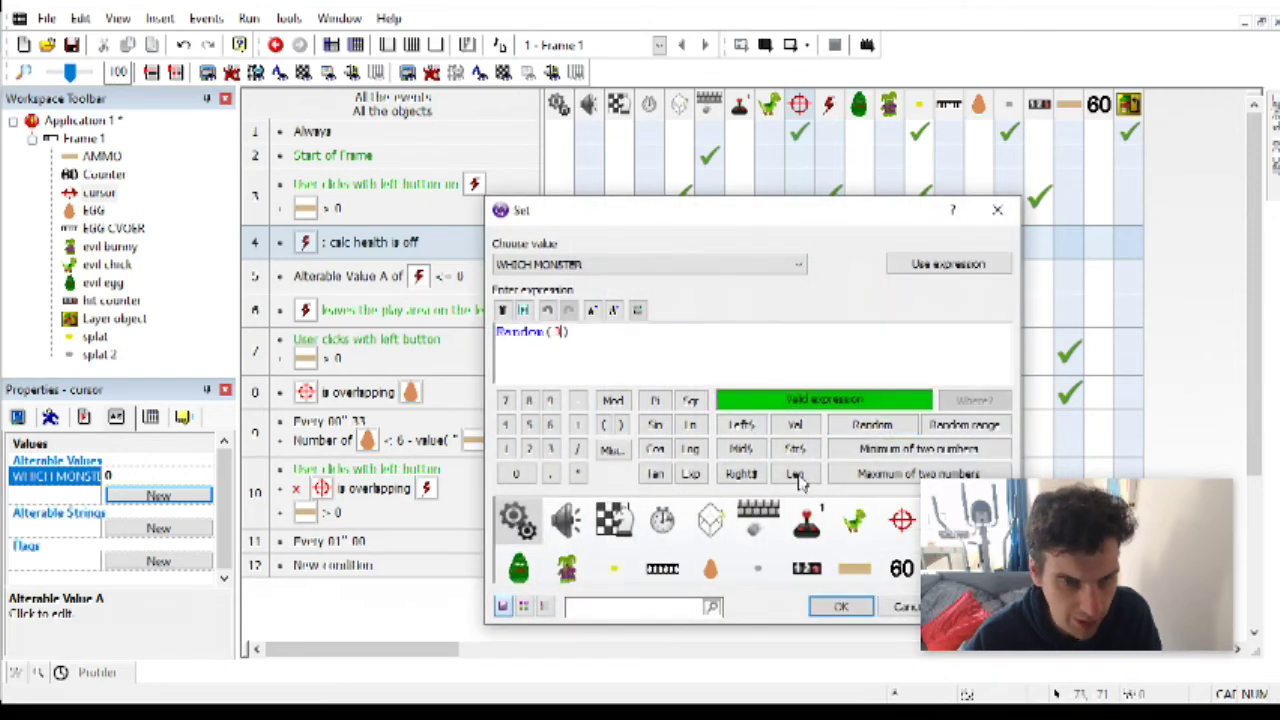
left_click(840, 608)
Step: Add a new event that checks whether the cursor's WHICH MONSTER value equals 0
scroll(395, 397, "down", 3)
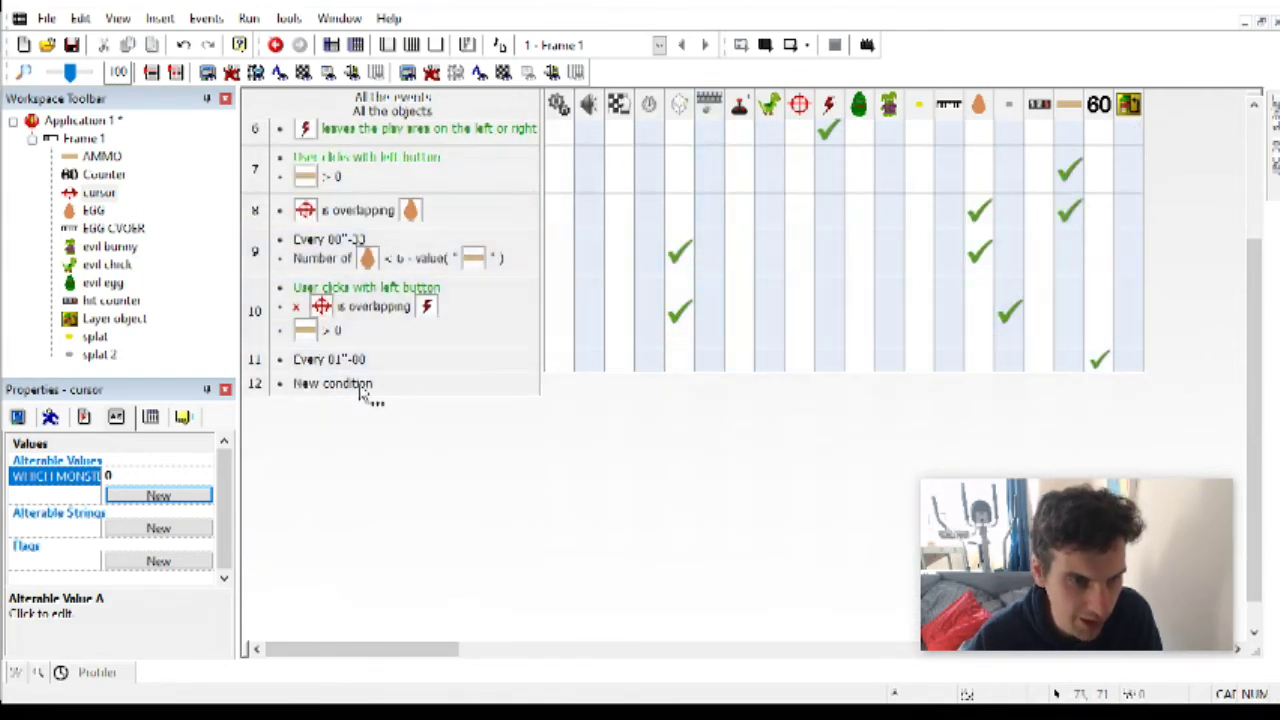
double_click(362, 385)
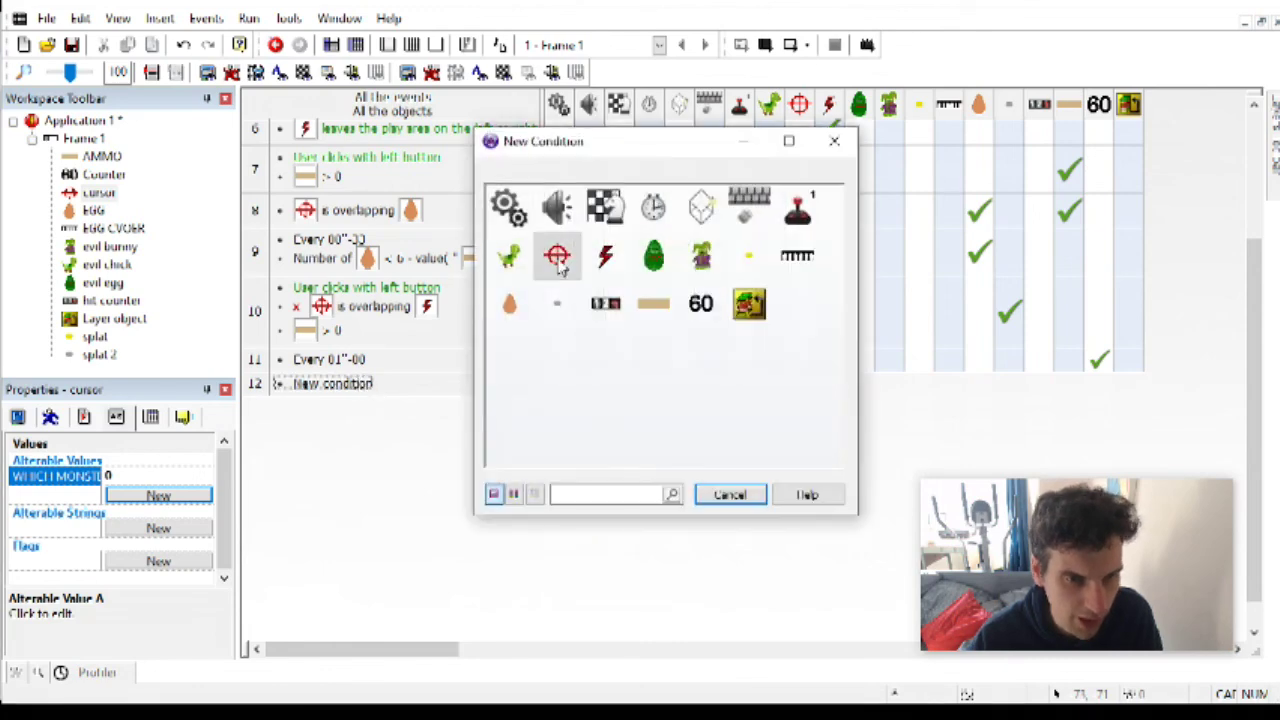
left_click(557, 253)
mouse_move(709, 427)
left_click(828, 430)
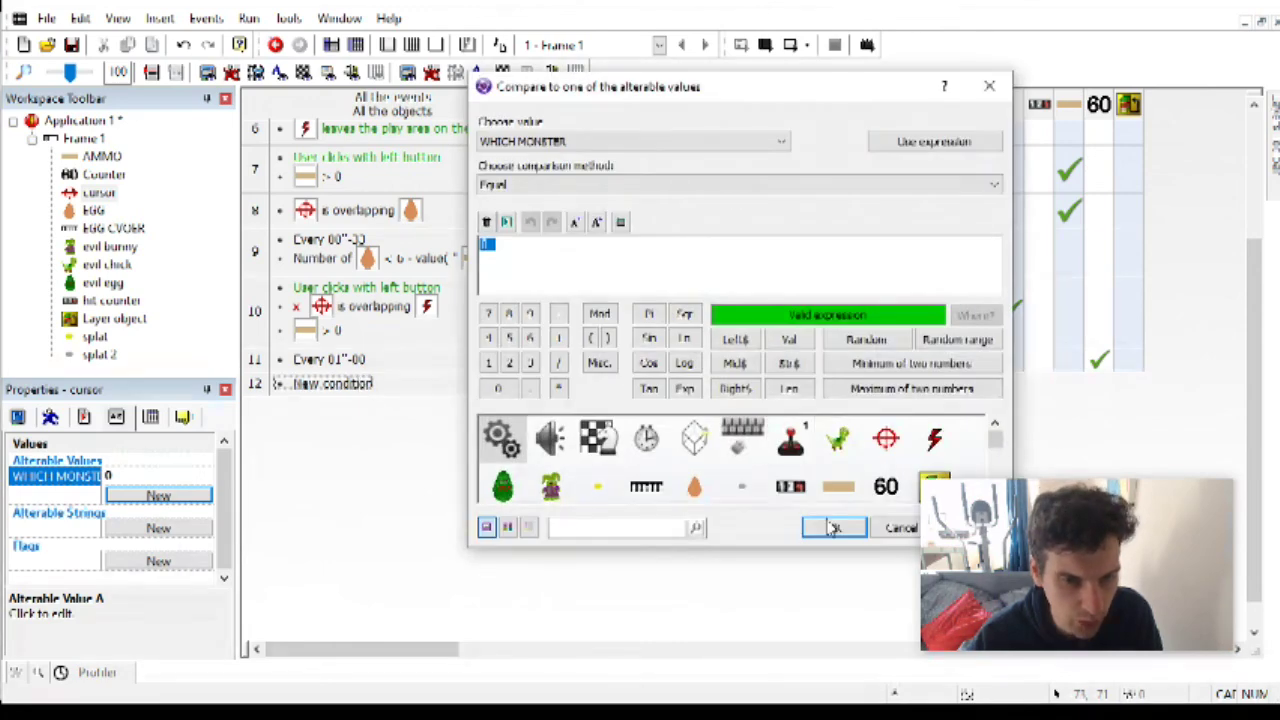
left_click(832, 528)
Step: Duplicate the WHICH MONSTER event twice and set the copies to compare with 1 and 2
left_click_drag(345, 396, 335, 418)
double_click(440, 422)
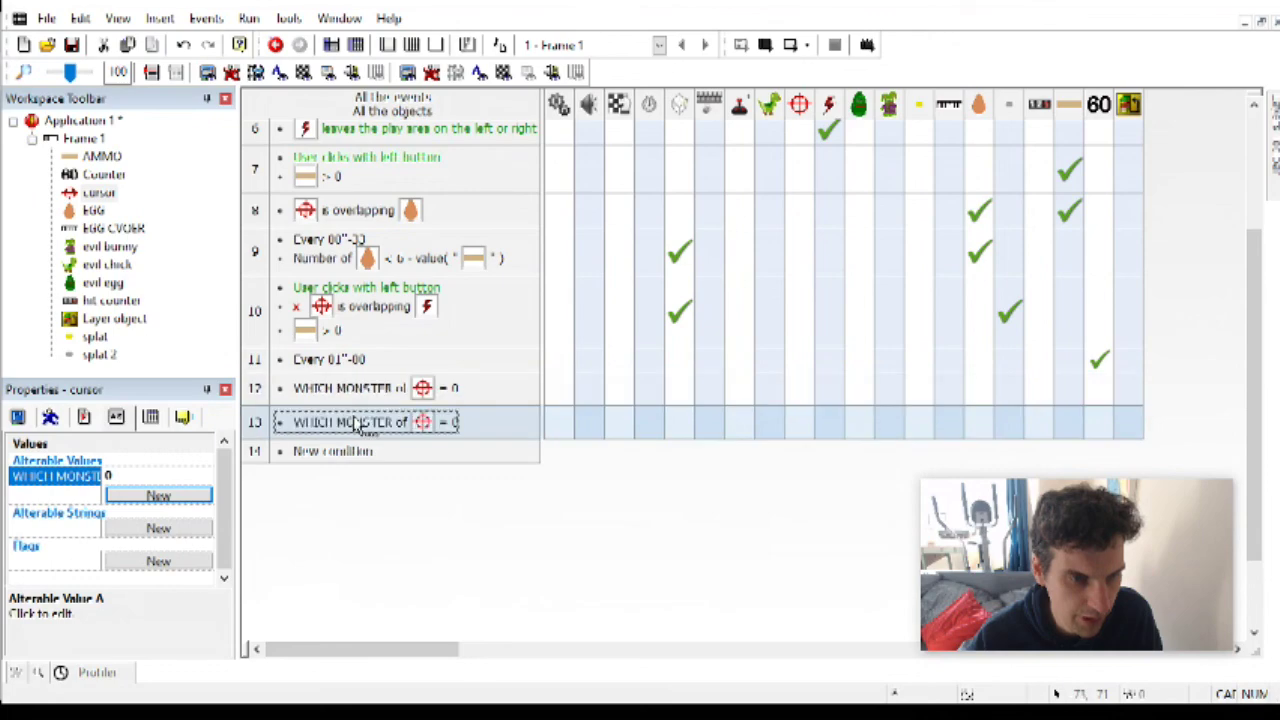
left_click(832, 527)
left_click_drag(440, 422, 320, 460)
double_click(480, 455)
type("2")
left_click(832, 524)
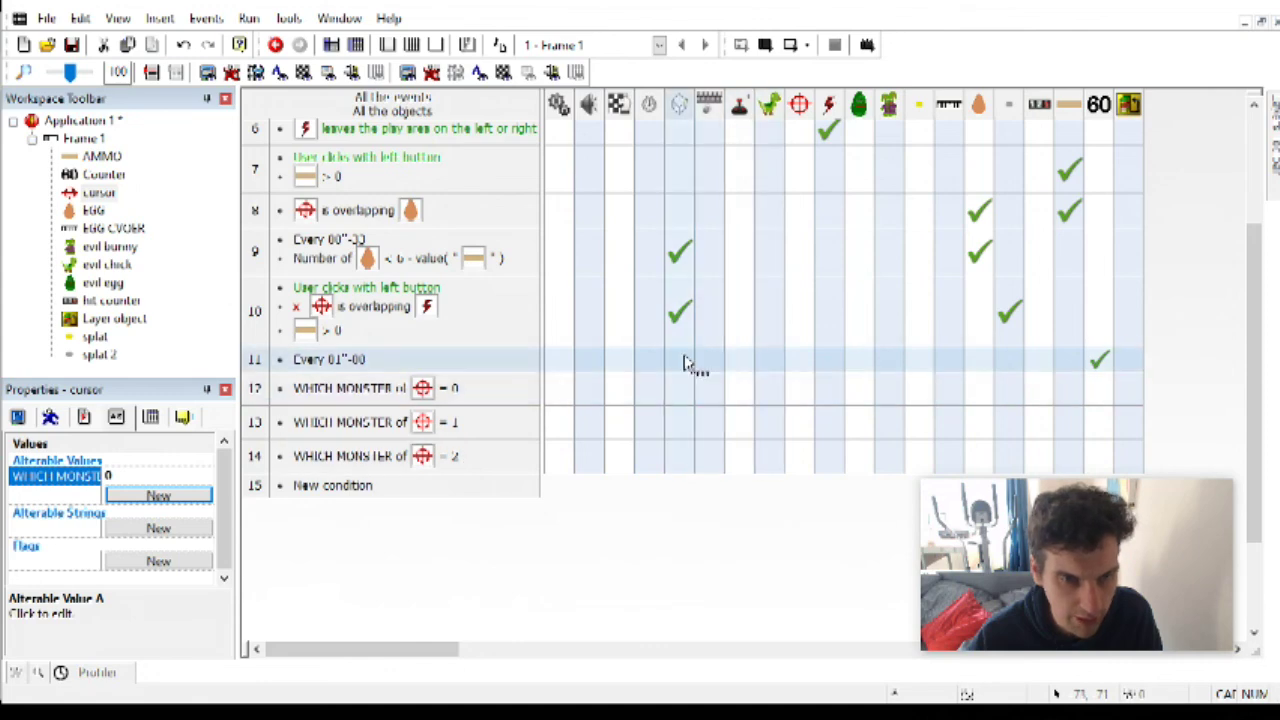
Step: In the WHICH MONSTER = 0 event, create the evil chick outside the frame at X 685, Y 230
left_click(689, 364)
left_click(712, 367)
left_click(712, 393)
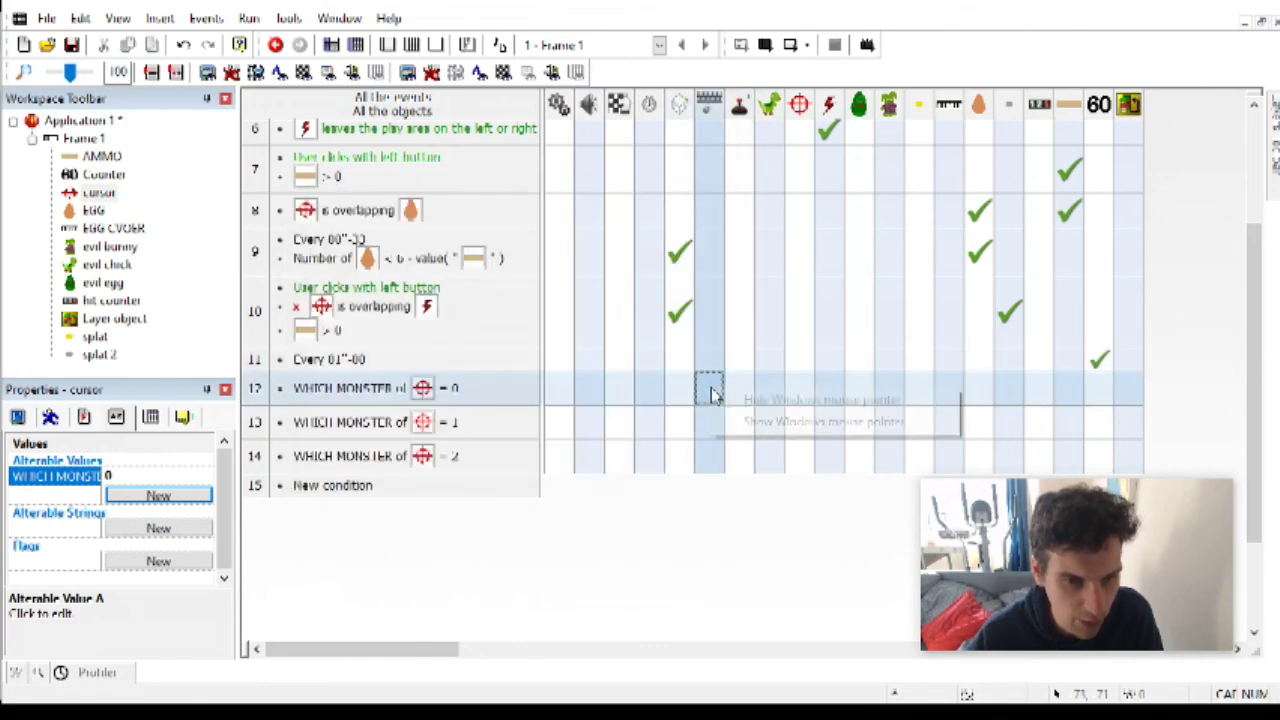
left_click_drag(720, 402, 689, 395)
left_click(750, 405)
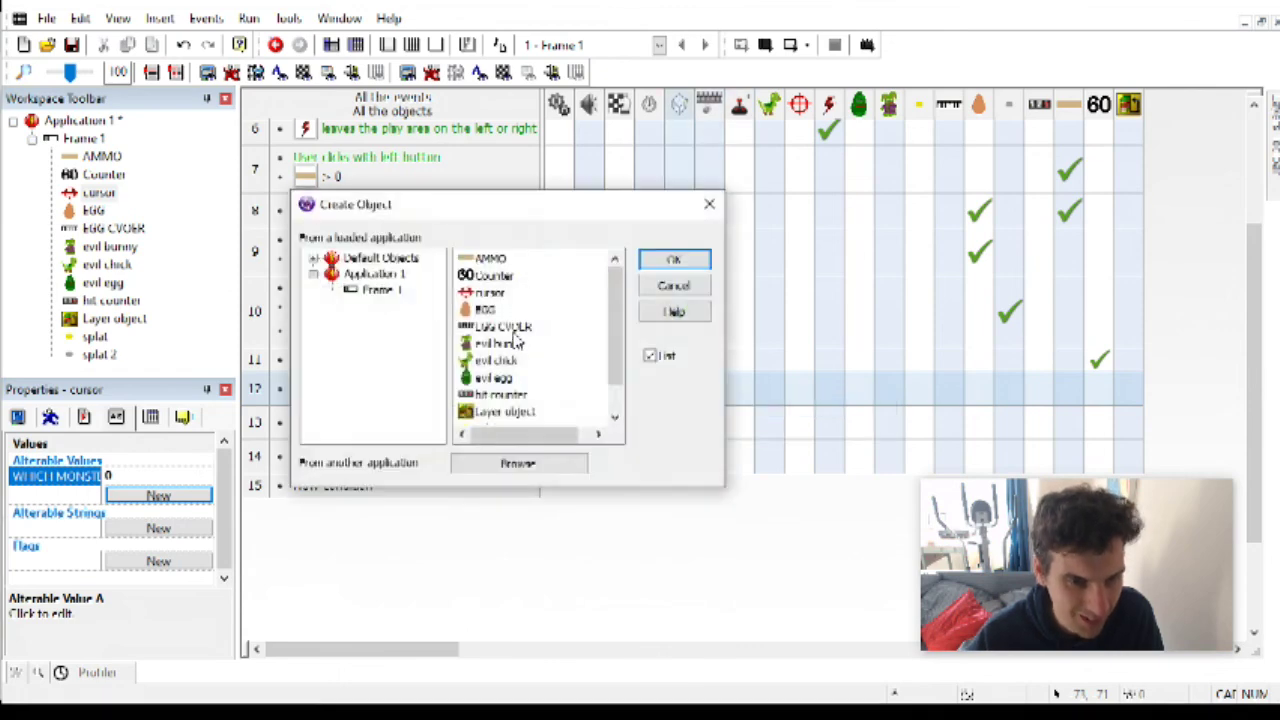
double_click(497, 358)
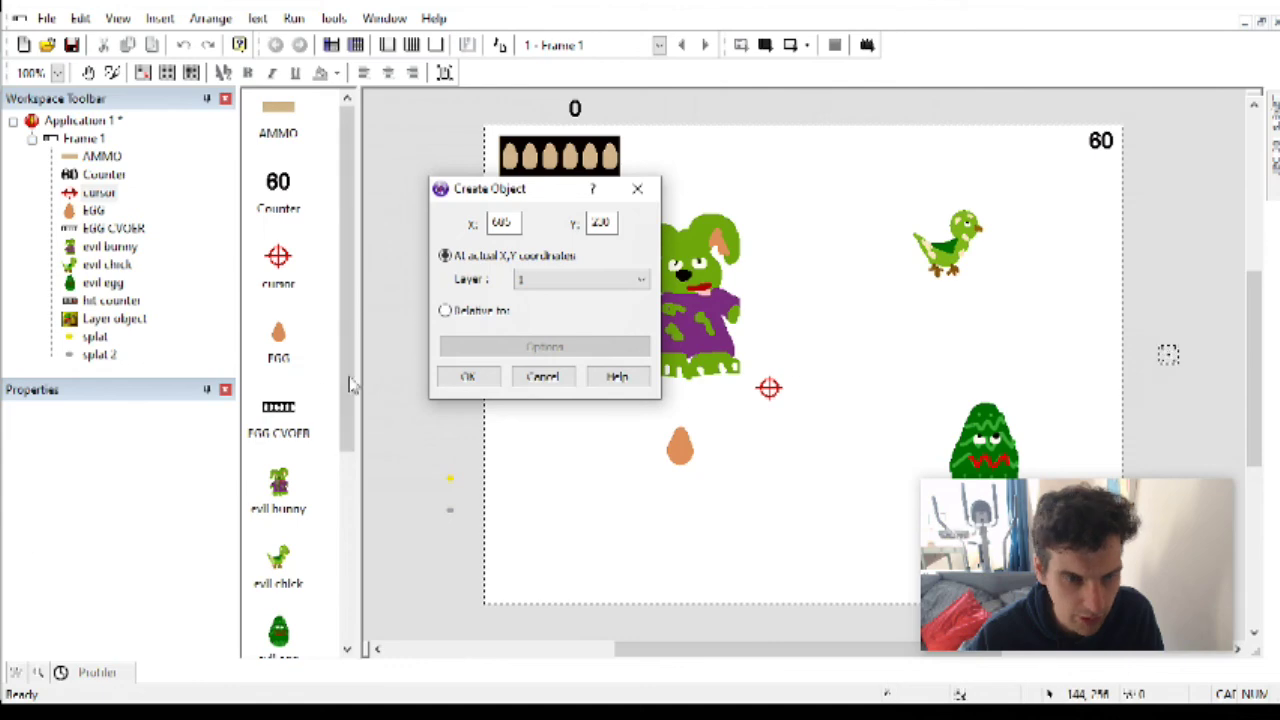
left_click(467, 376)
left_click(692, 422)
left_click(712, 430)
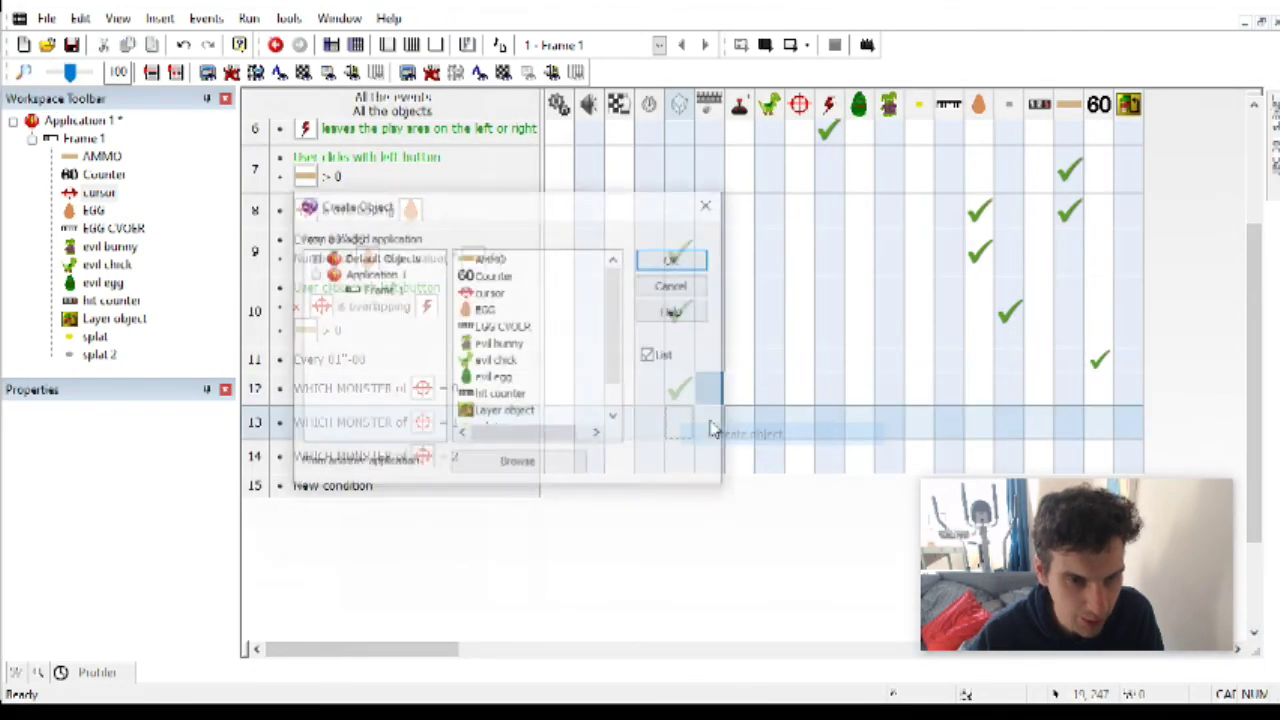
double_click(497, 365)
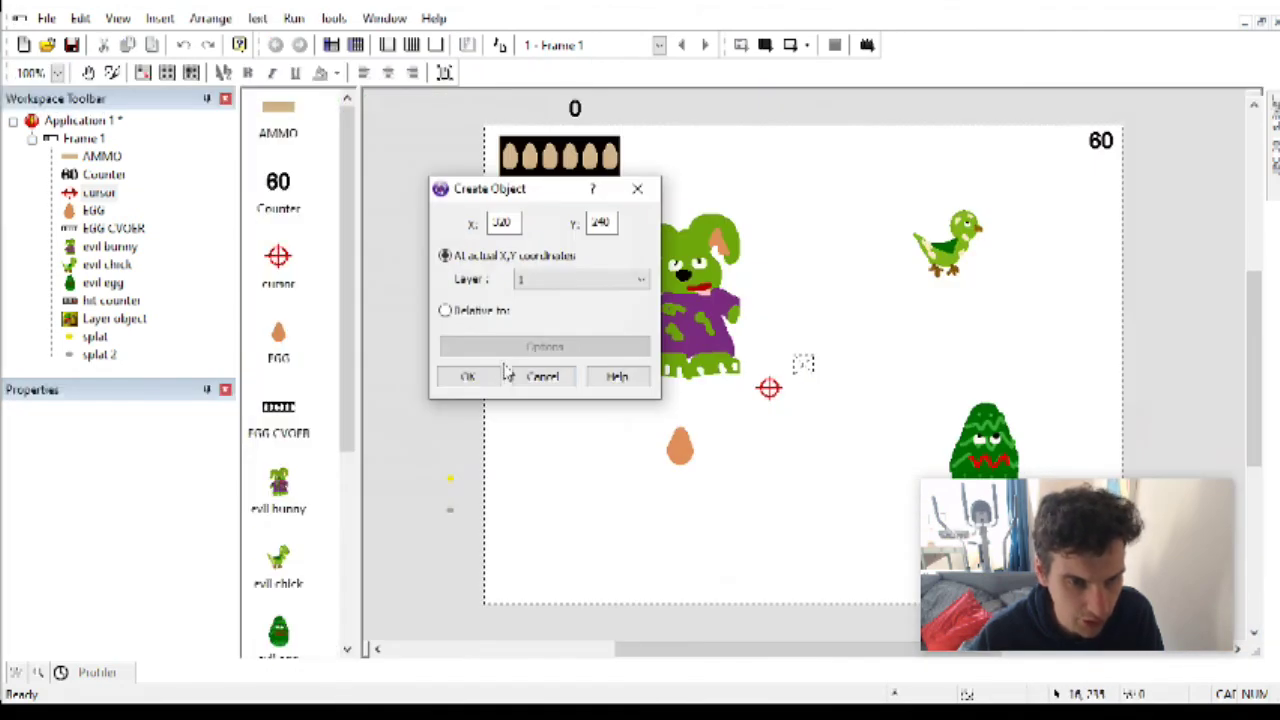
left_click(570, 382)
Step: Add a Create object action for the evil bunny to the WHICH MONSTER = 1 event
left_click(668, 423)
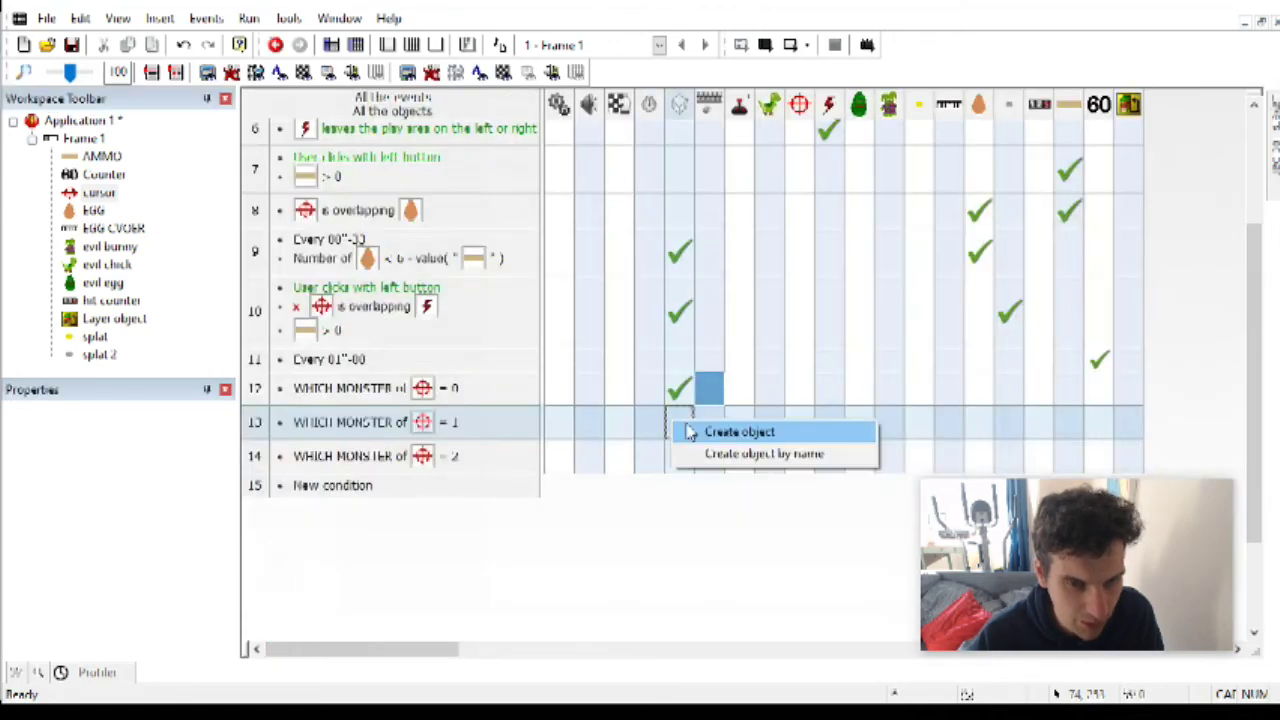
left_click(705, 431)
double_click(497, 344)
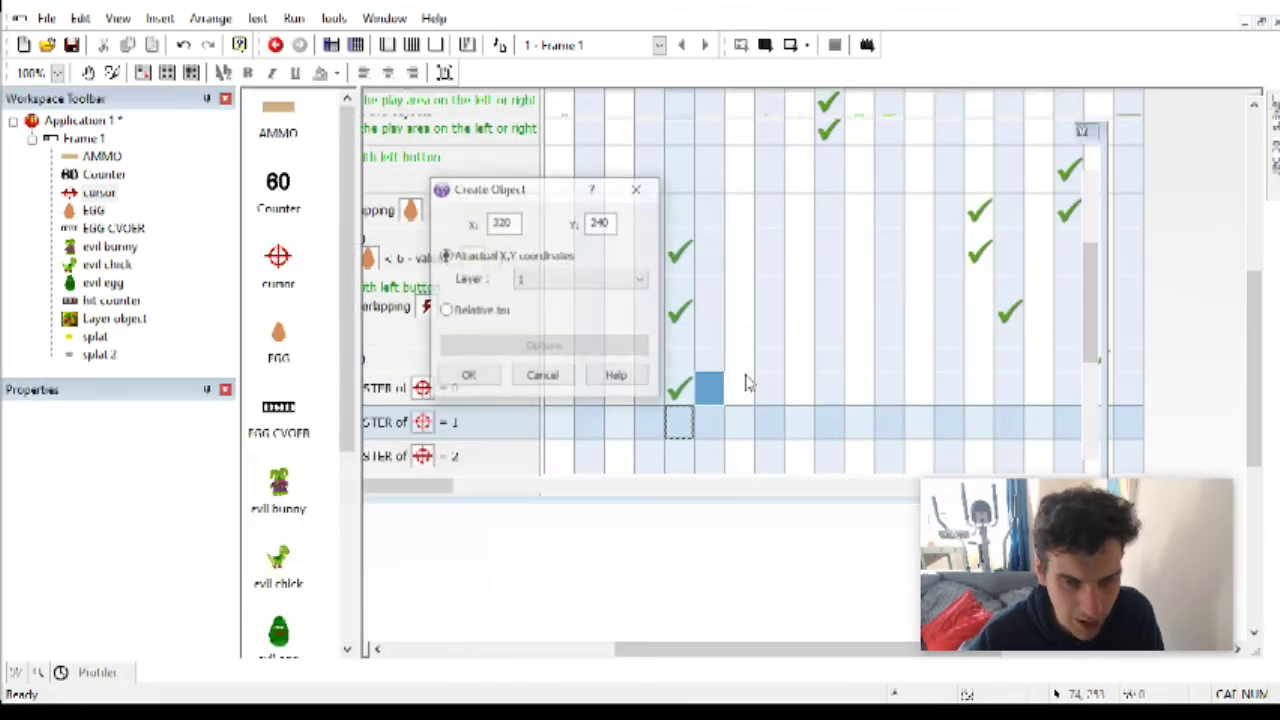
left_click(469, 378)
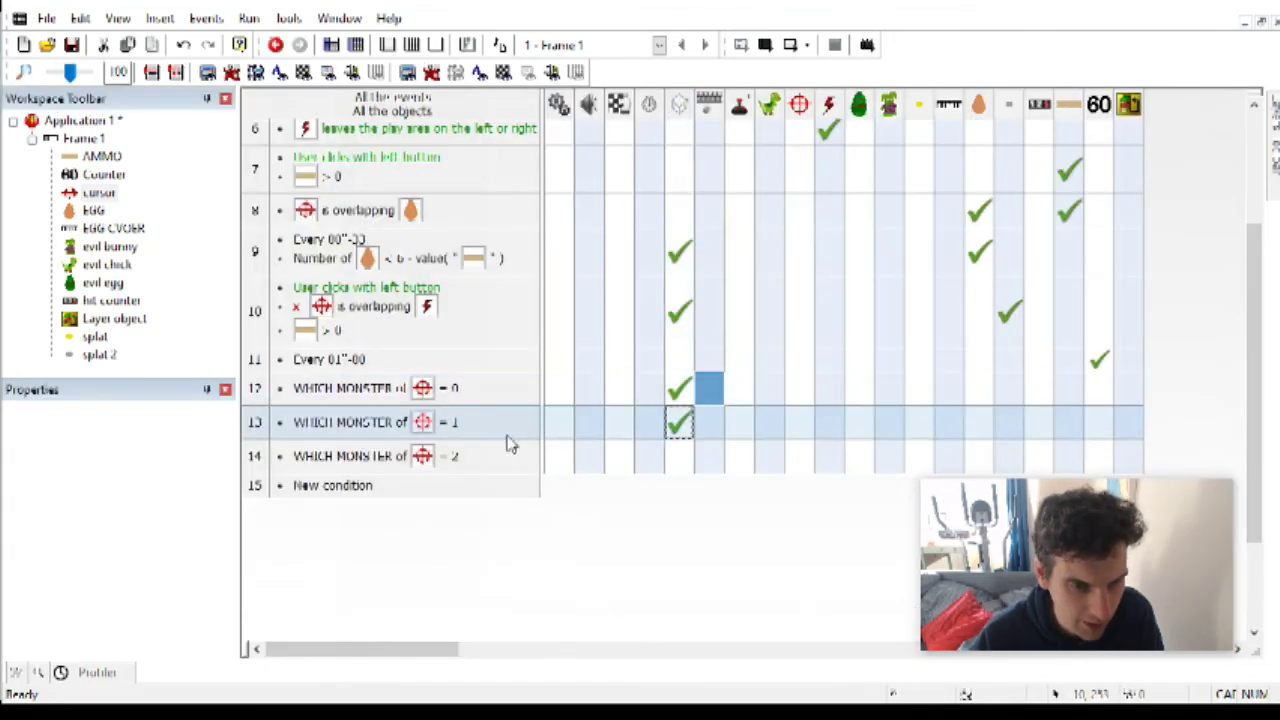
Step: Add a Create object action for the evil egg to the WHICH MONSTER = 2 event
left_click(682, 464)
left_click(740, 477)
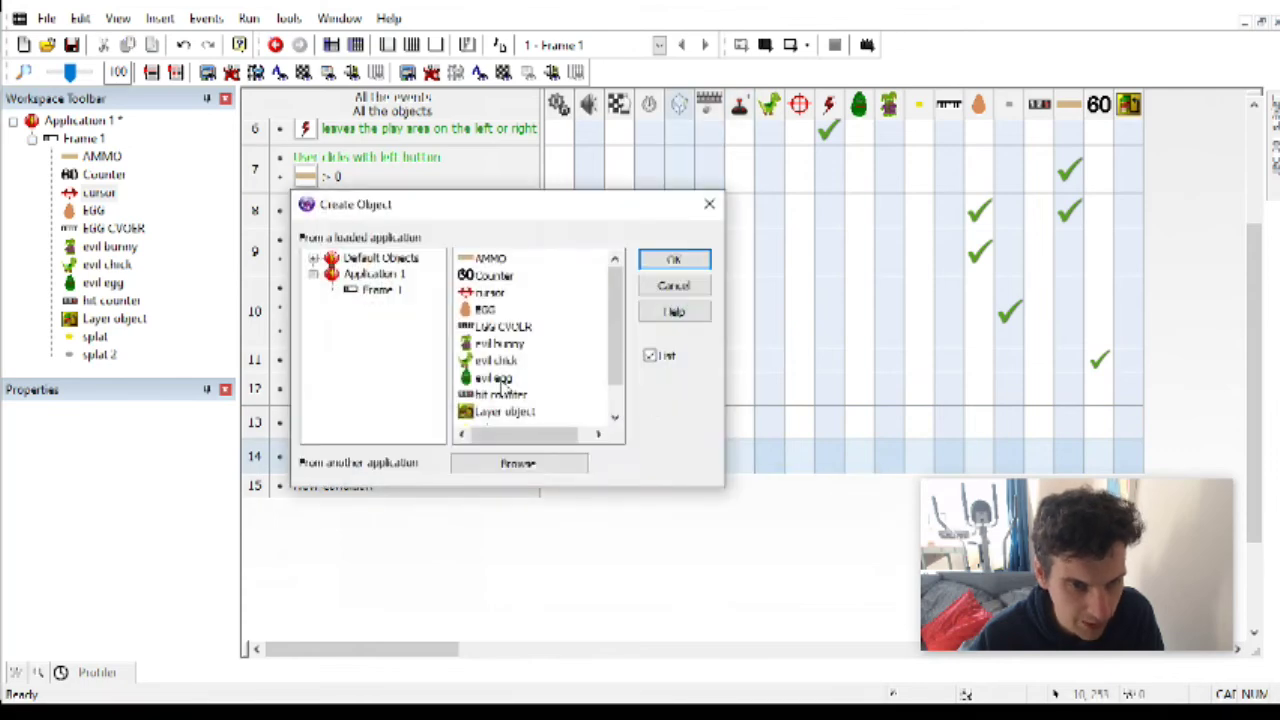
double_click(495, 378)
left_click(467, 378)
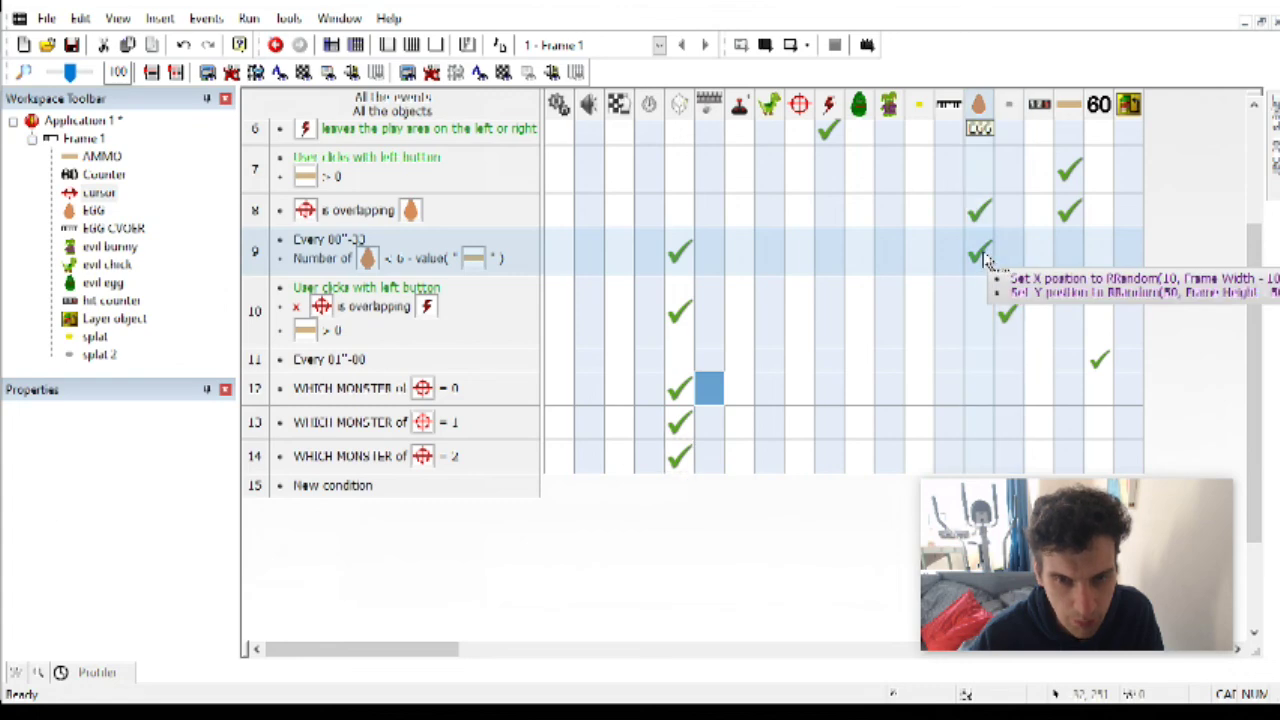
Step: In the three WHICH MONSTER events, copy the EGG's random position actions to the created monsters and set WHICH MONSTER to -1
left_click(982, 256)
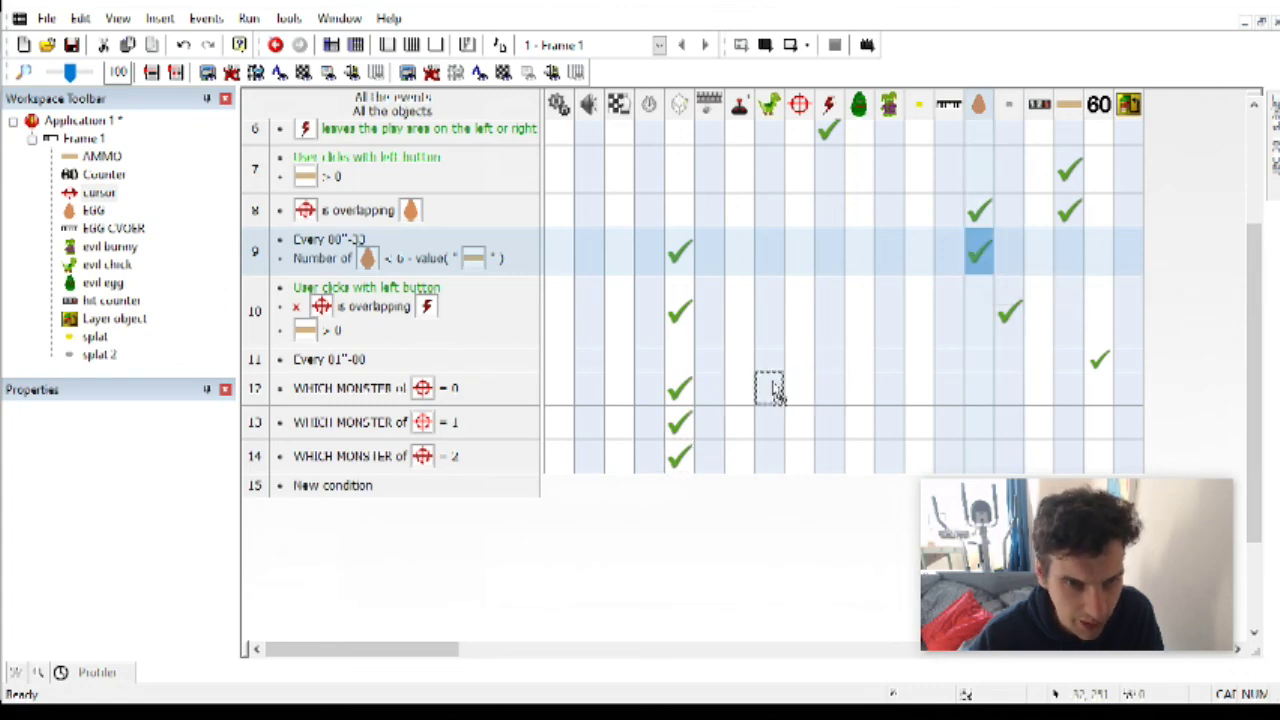
left_click_drag(775, 392, 858, 456)
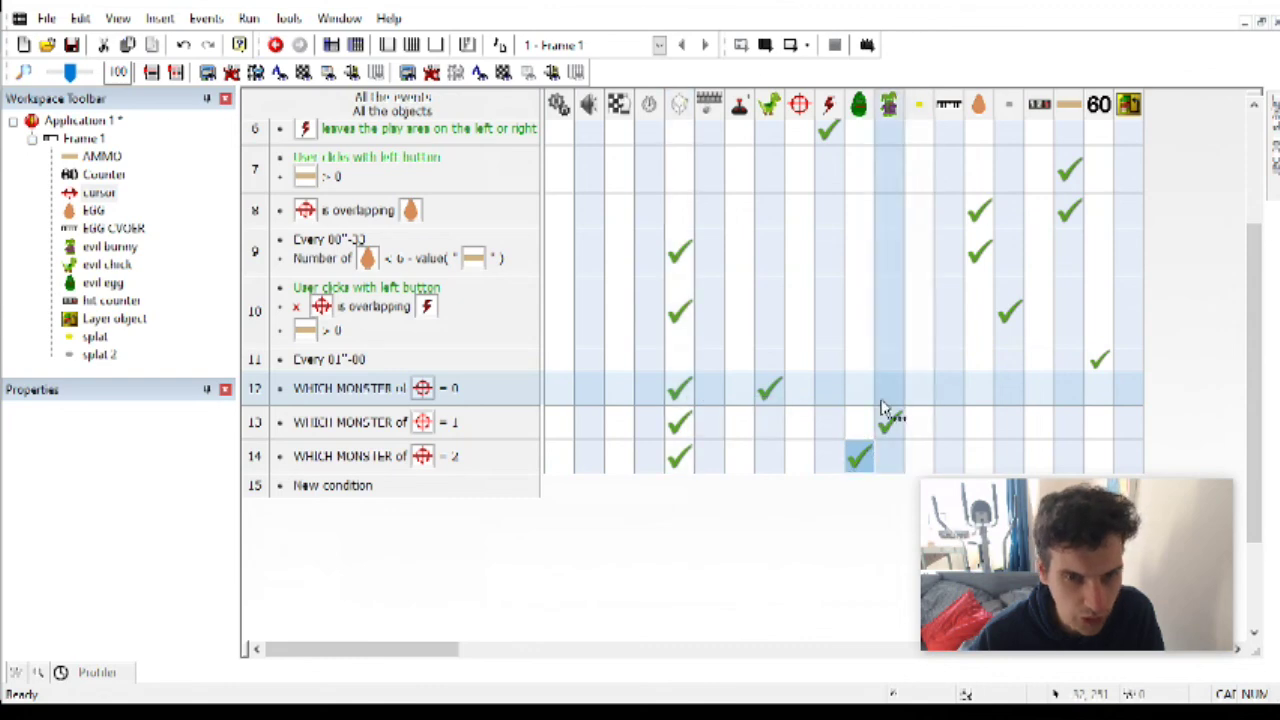
left_click(810, 390)
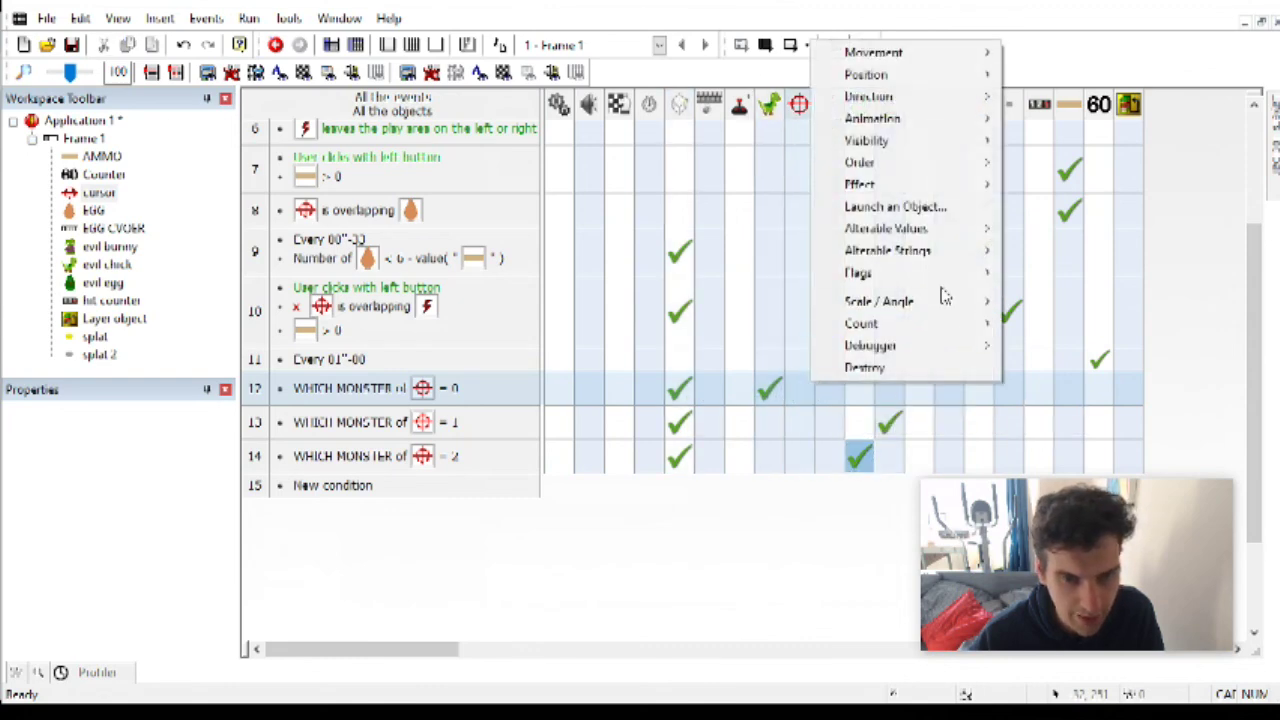
mouse_move(960, 228)
left_click(1032, 229)
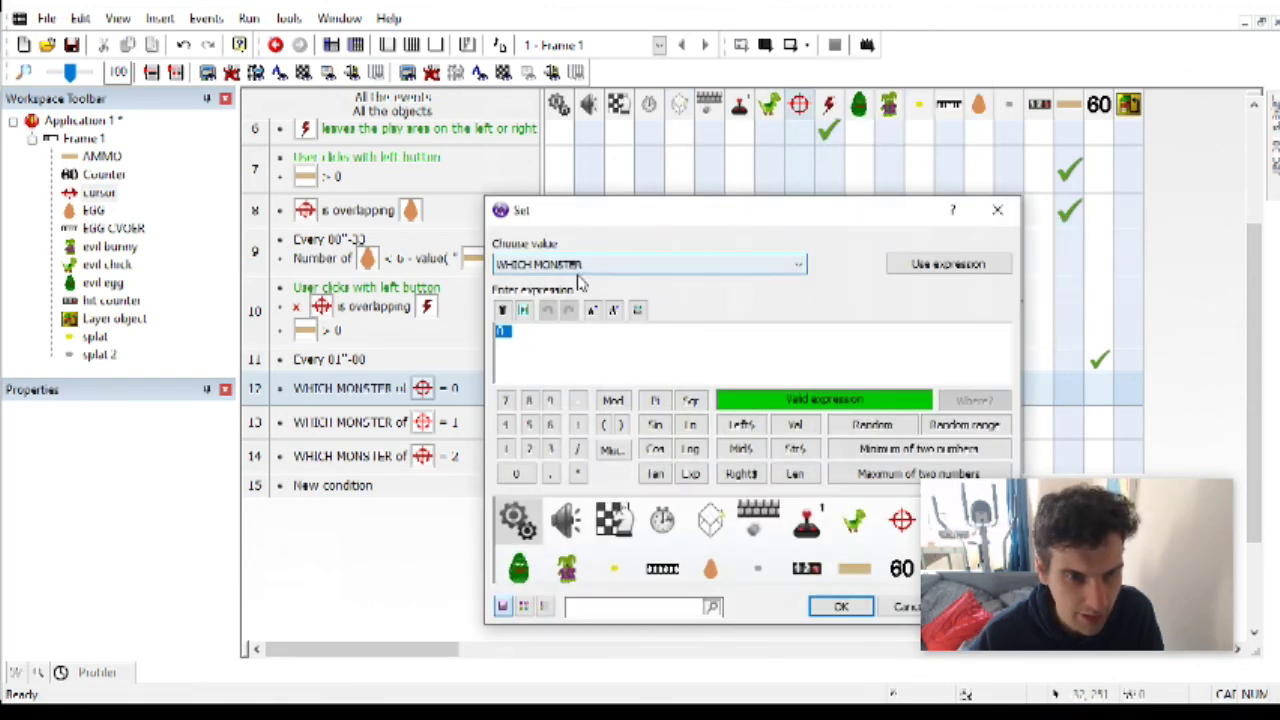
key("Return")
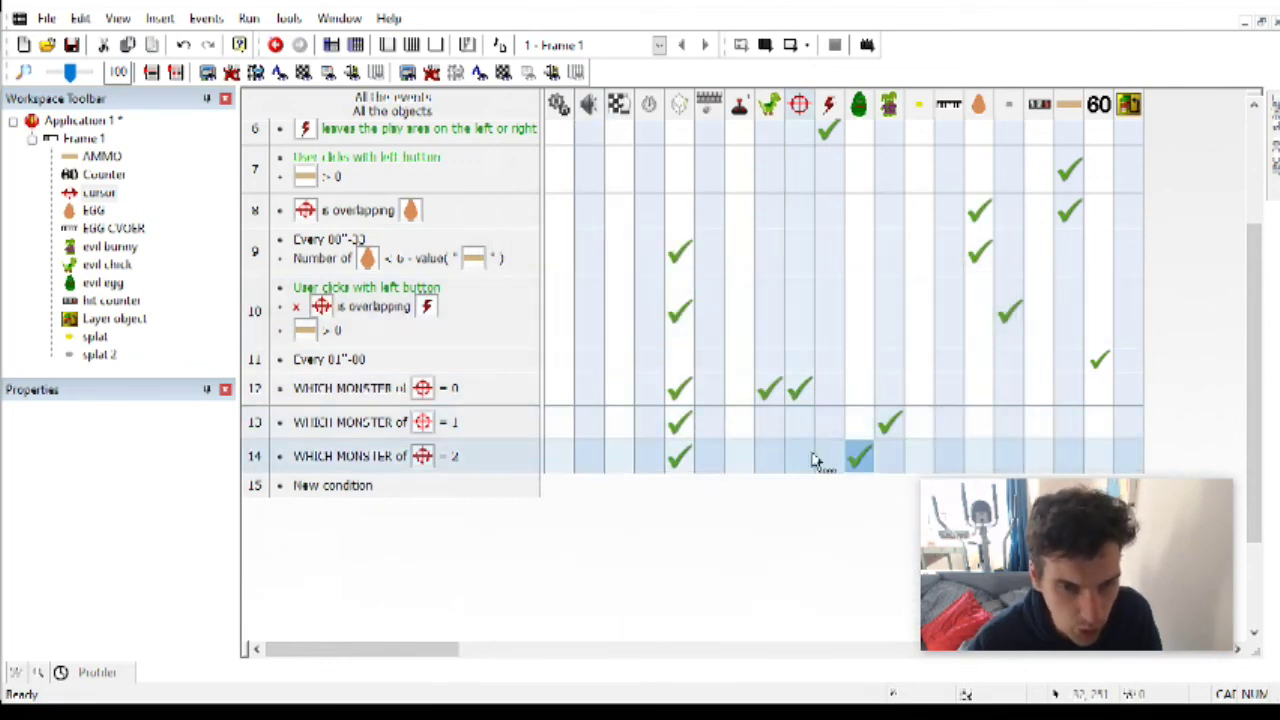
left_click_drag(800, 388, 800, 456)
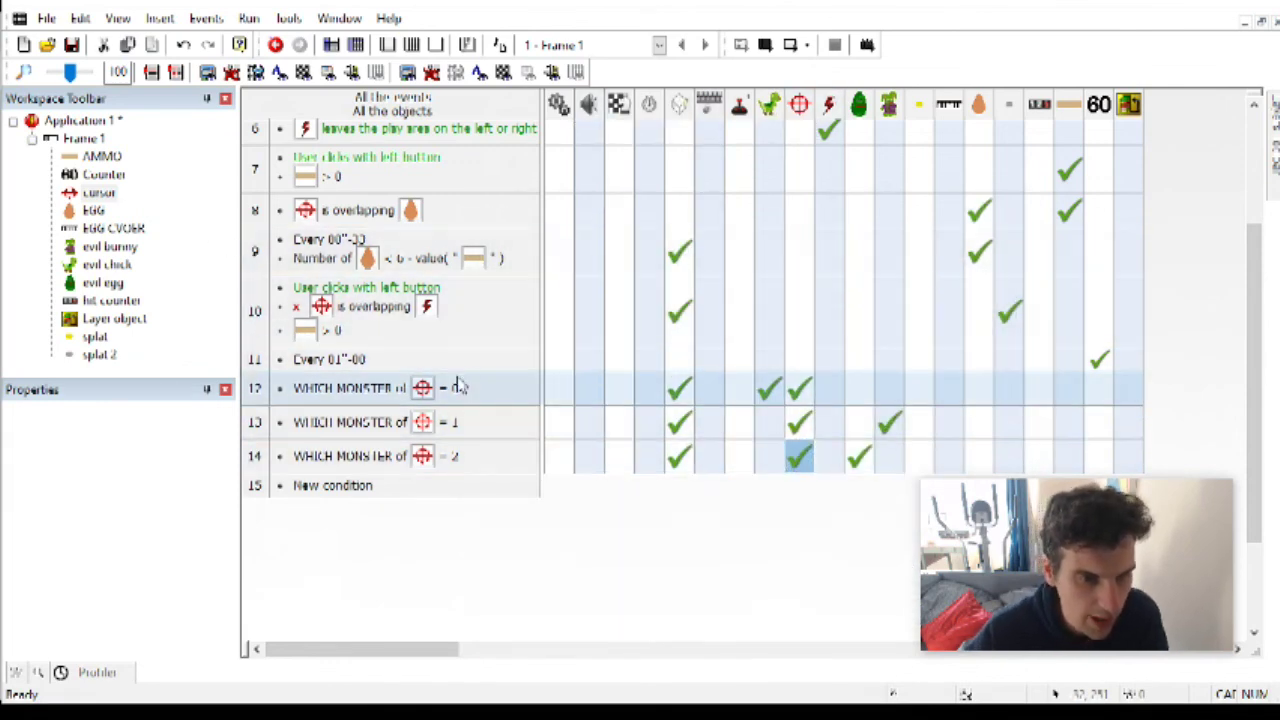
Step: Add a timer event that repeats every 5 seconds below the WHICH MONSTER events
double_click(360, 486)
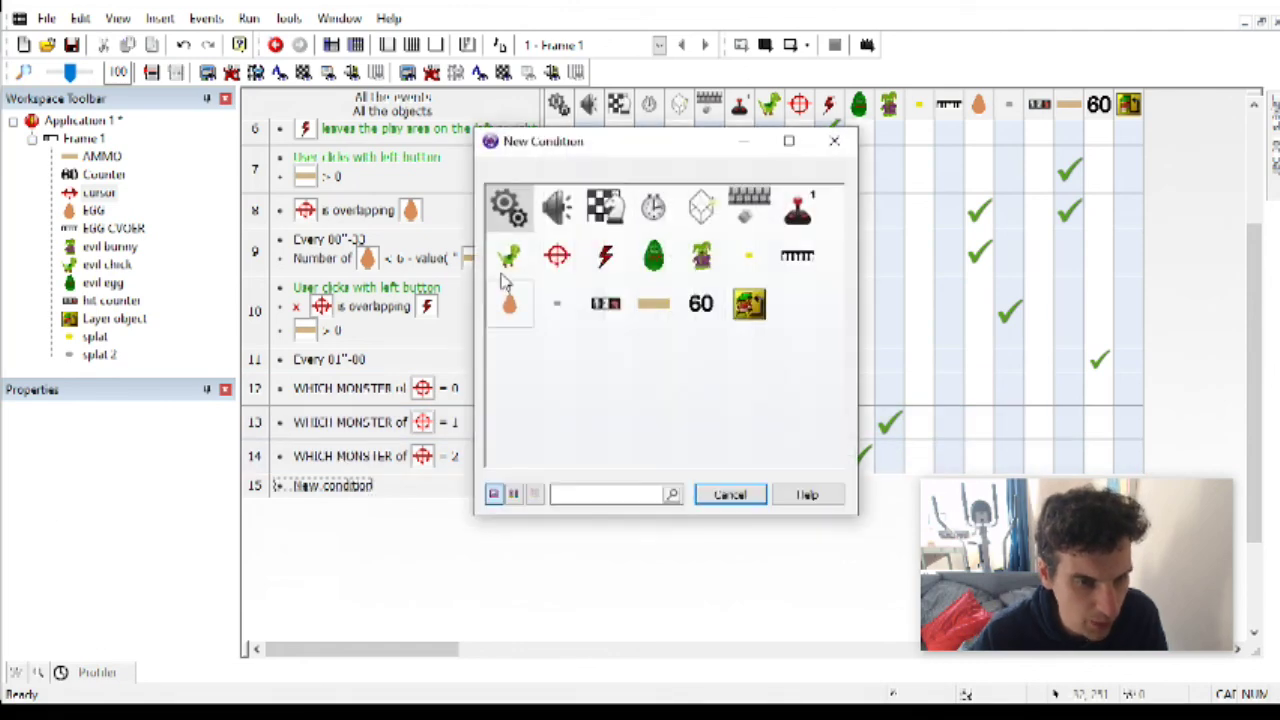
left_click(655, 210)
left_click(700, 224)
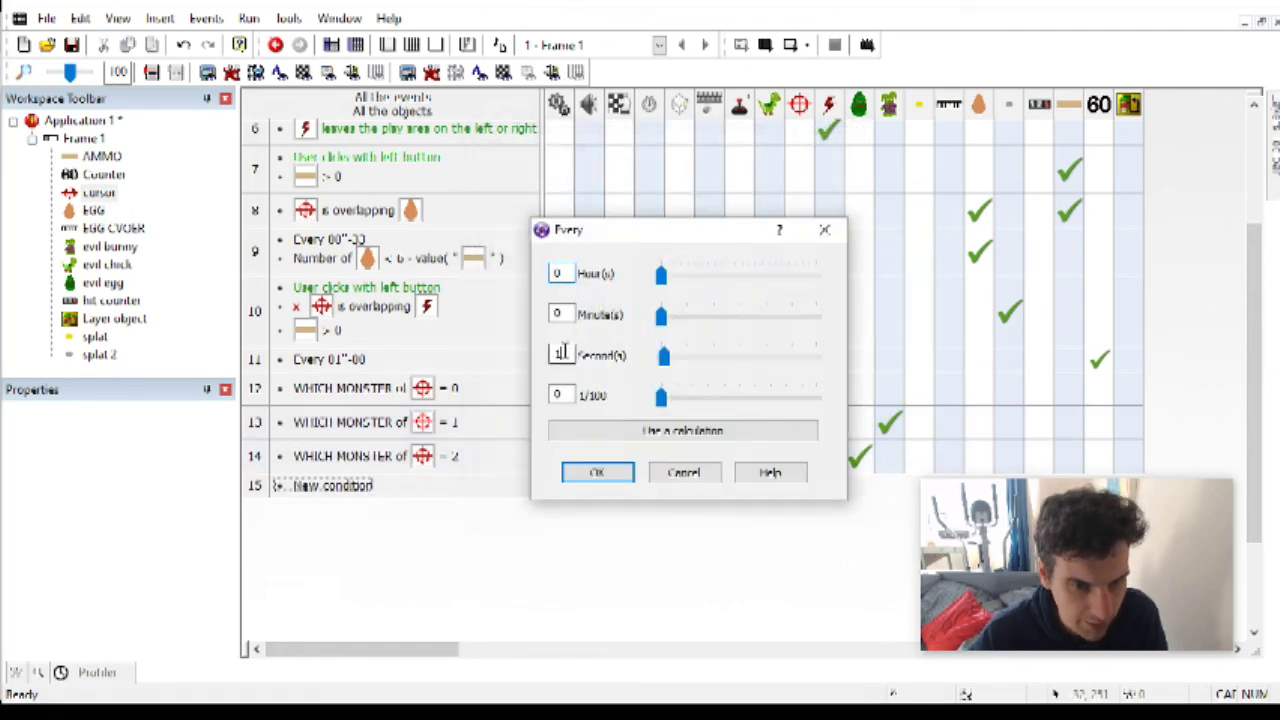
left_click(597, 473)
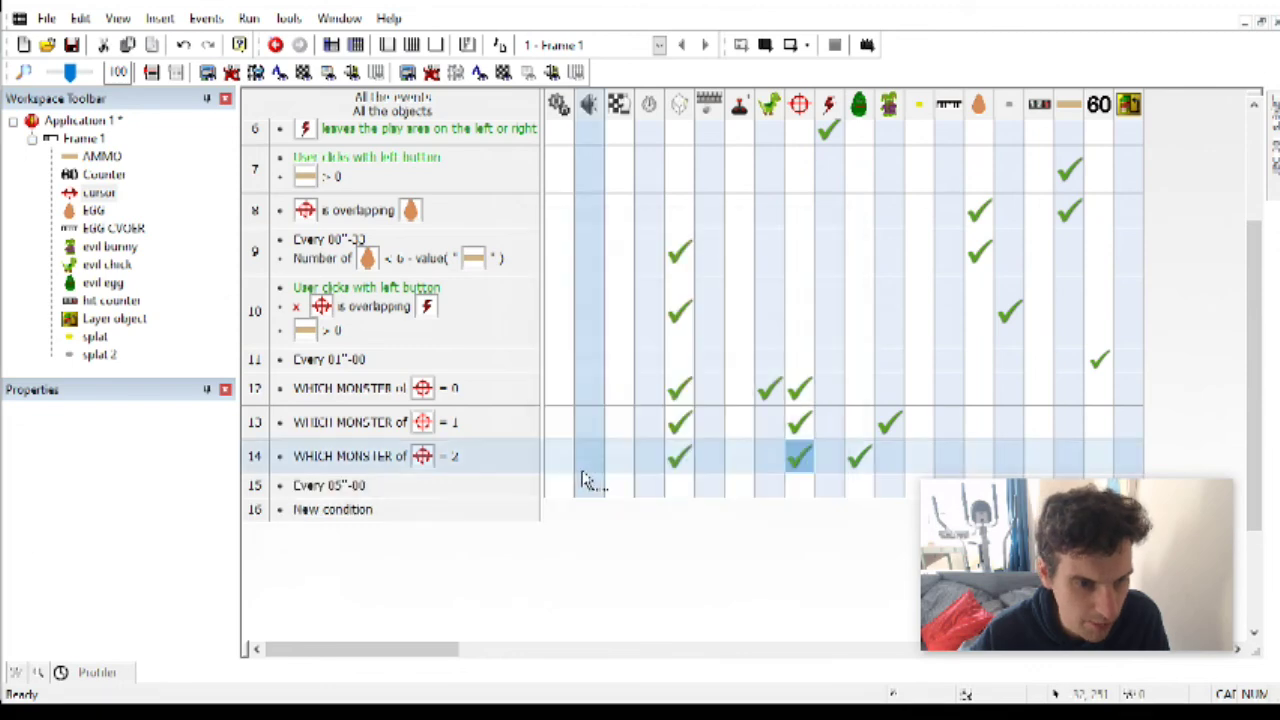
Step: Copy the cursor action setting WHICH MONSTER to Random(3) from the calc health event to the every-5-seconds event
scroll(658, 463, "down", 1)
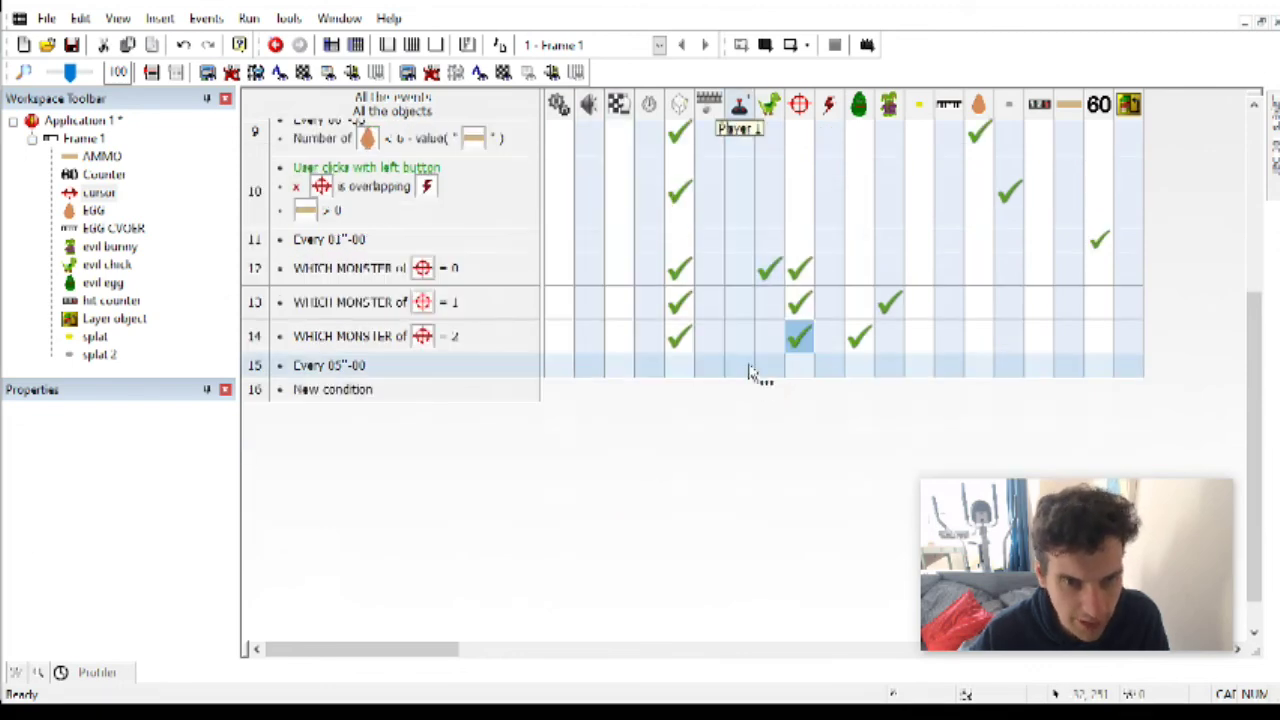
mouse_move(808, 258)
scroll(797, 260, "up", 3)
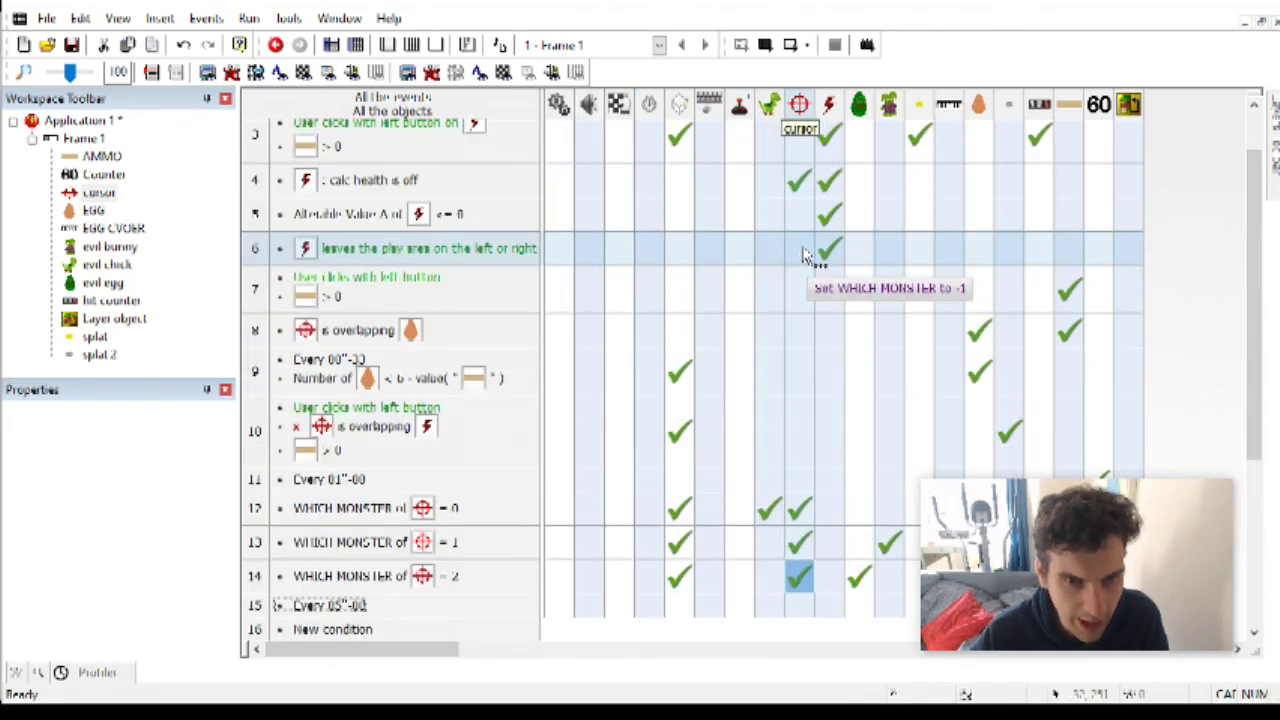
left_click(799, 181)
left_click_drag(812, 605, 800, 605)
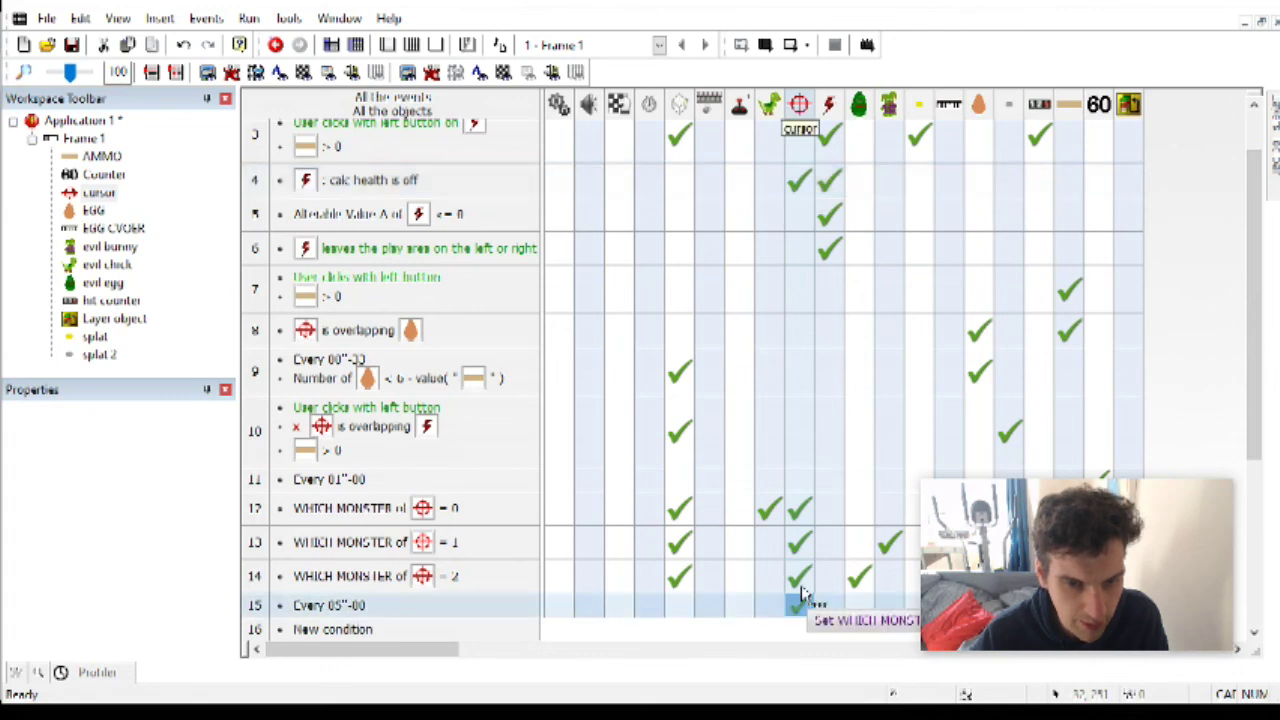
Step: Delete the evil bunny, evil chick, evil egg and EGG instances from the frame and test-run the game
double_click(86, 140)
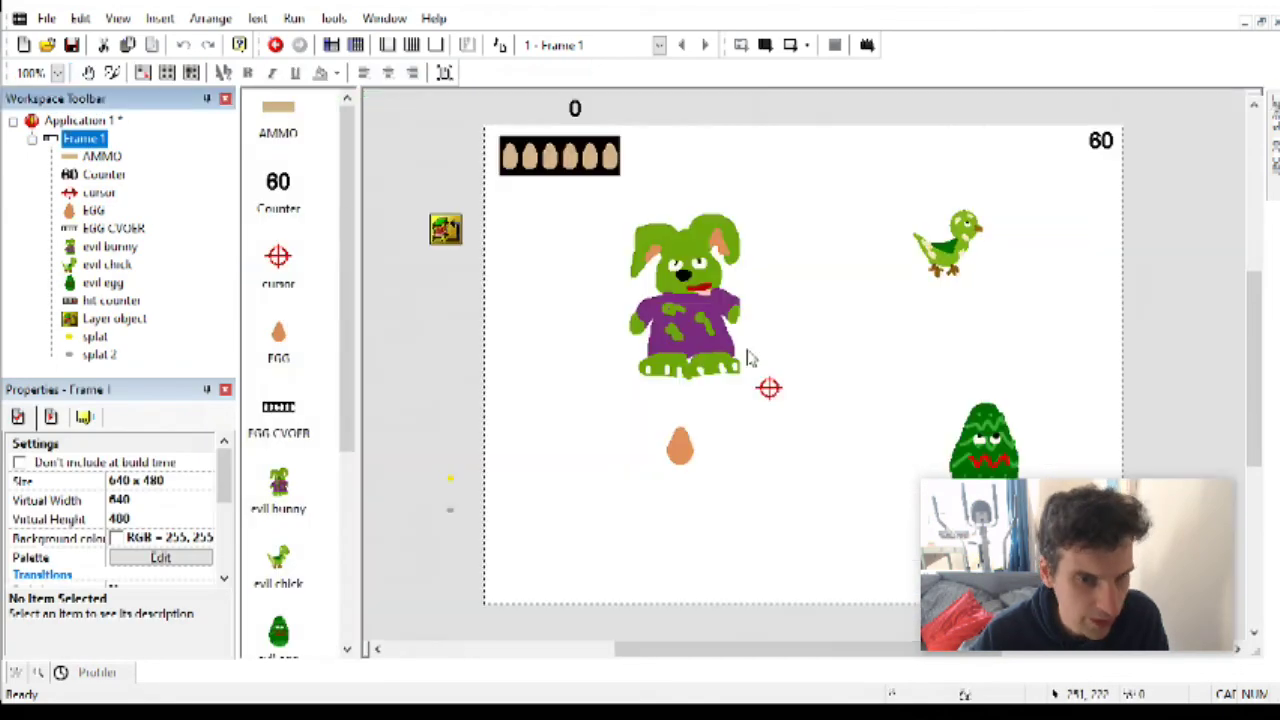
left_click(675, 333)
key("Delete")
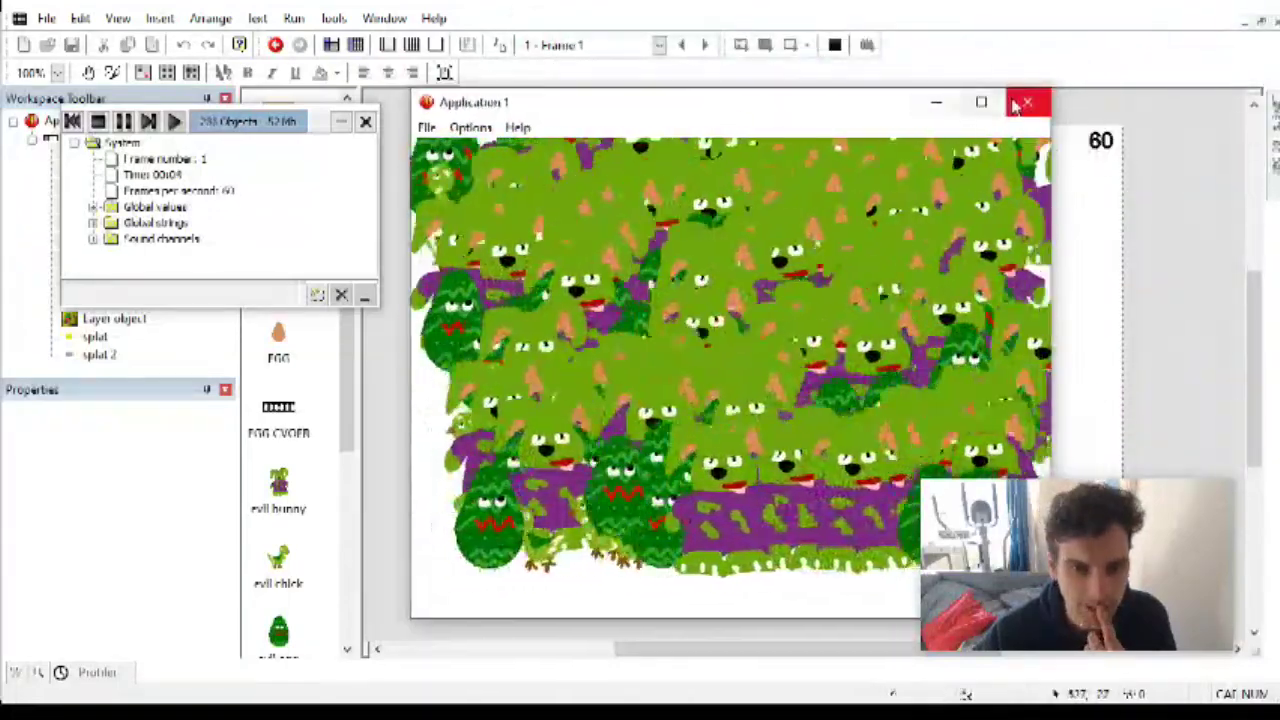
left_click(1017, 103)
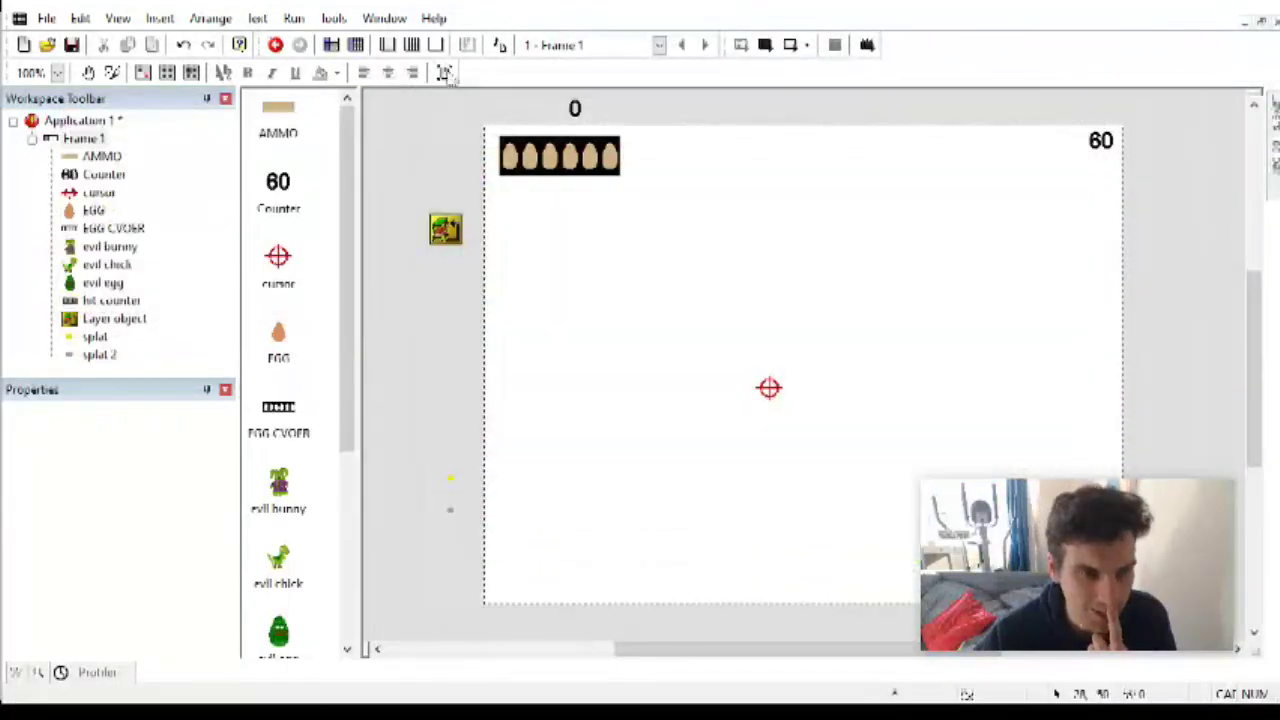
Step: Move the WHICH MONSTER to Random(3) action from the calc health event to the Alterable Value A <= 0 event
left_click(411, 47)
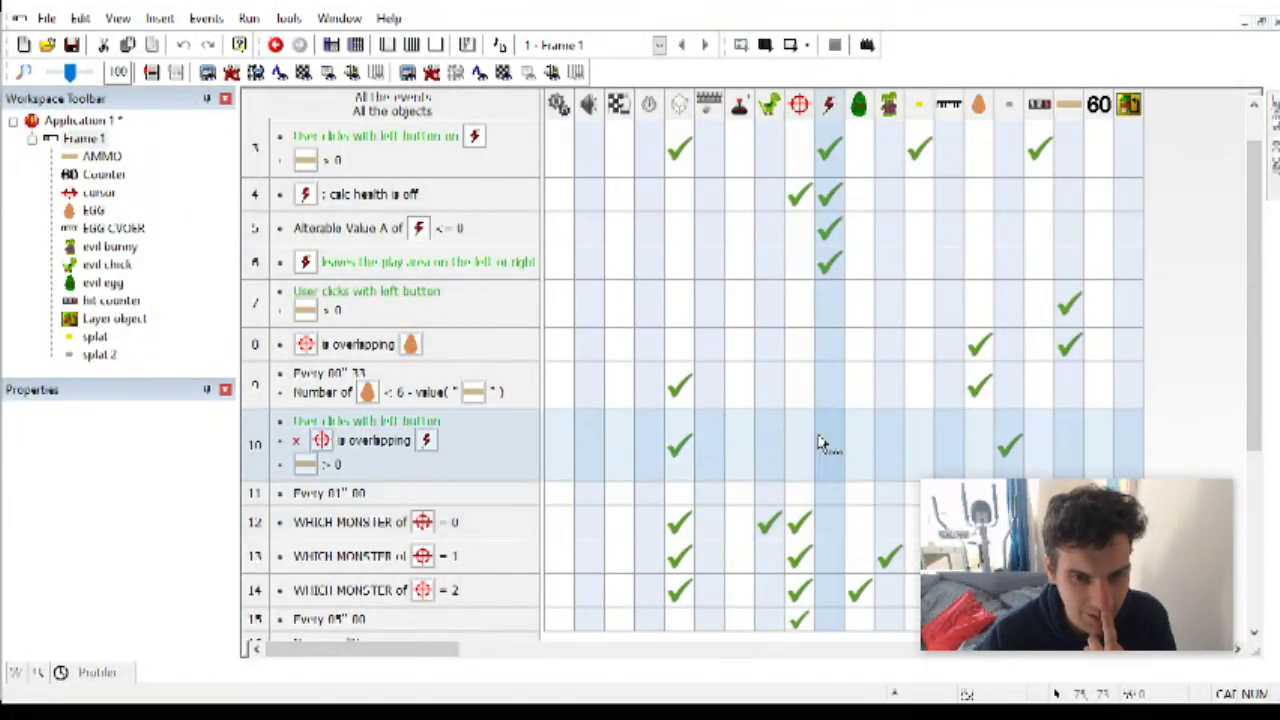
scroll(805, 380, "down", 3)
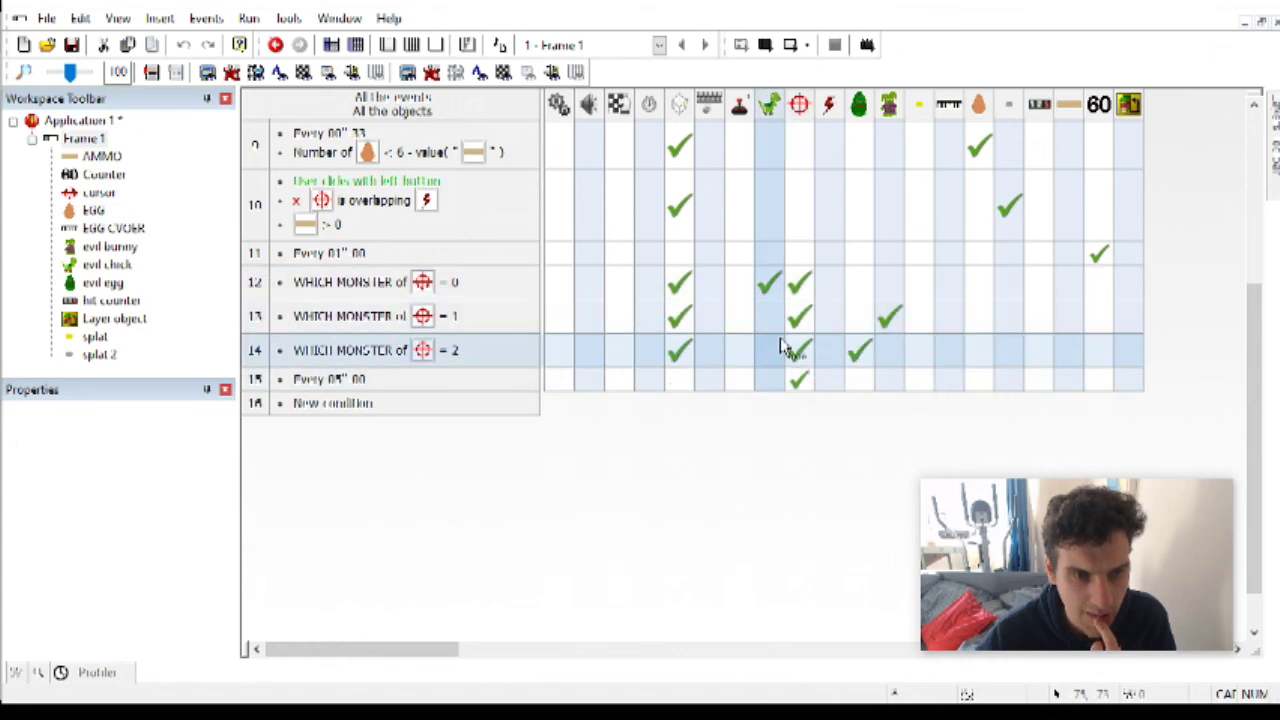
scroll(783, 346, "up", 3)
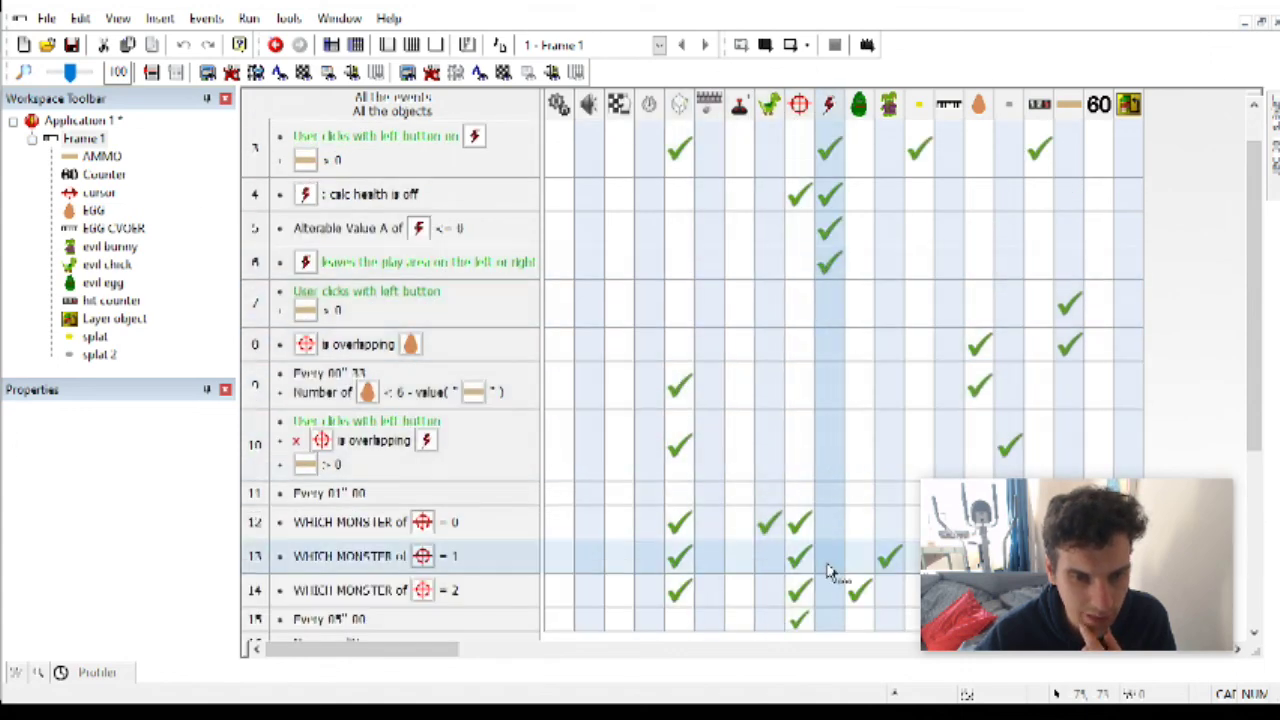
scroll(820, 565, "down", 3)
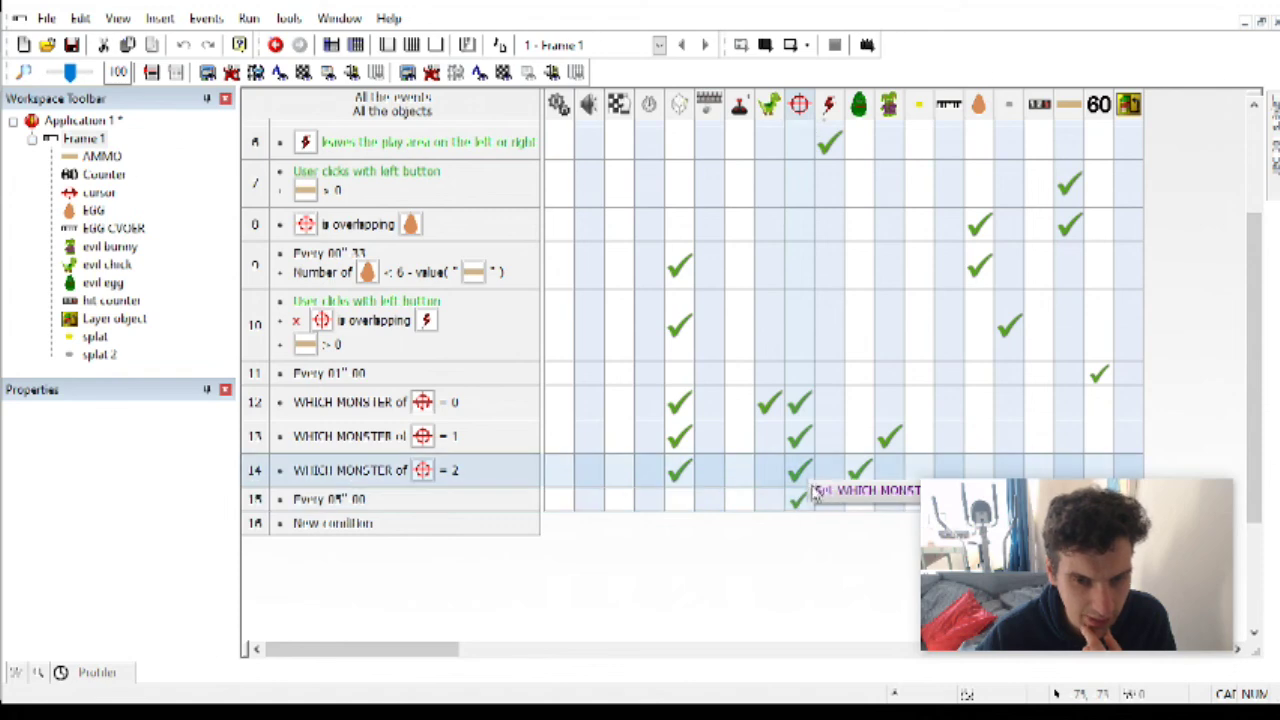
scroll(800, 220, "up", 3)
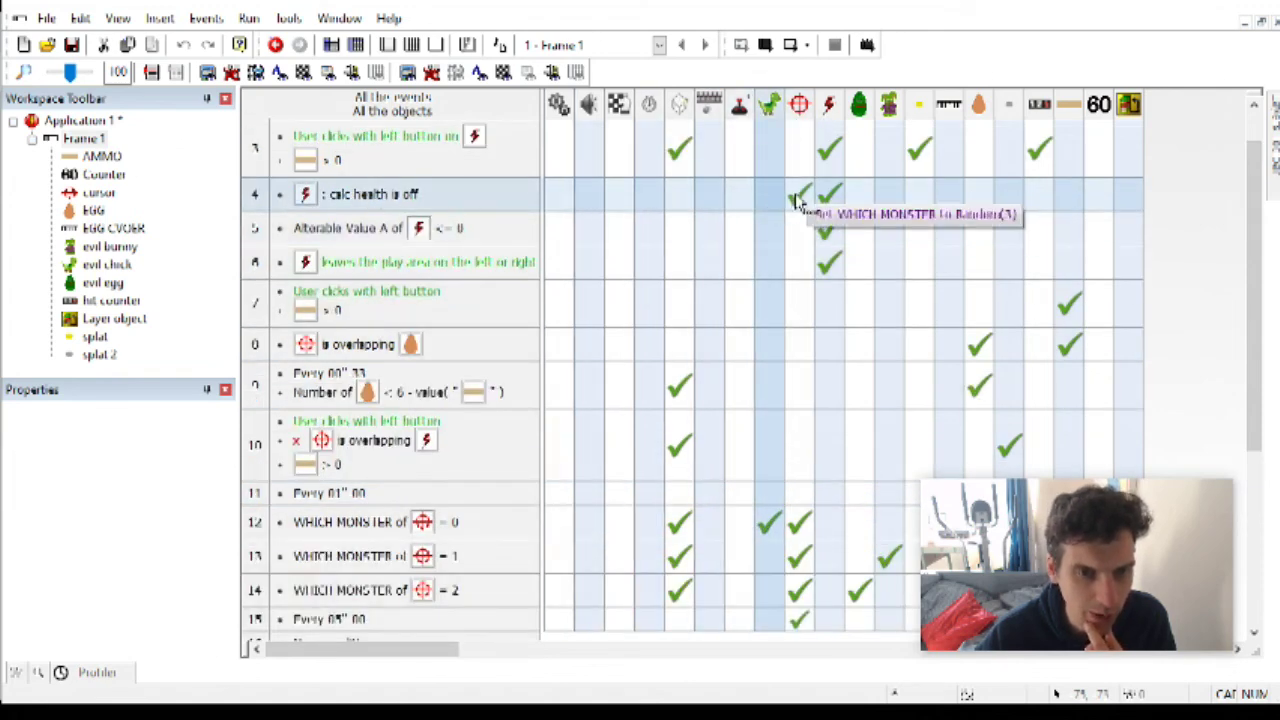
left_click(800, 198)
left_click_drag(800, 235, 798, 228)
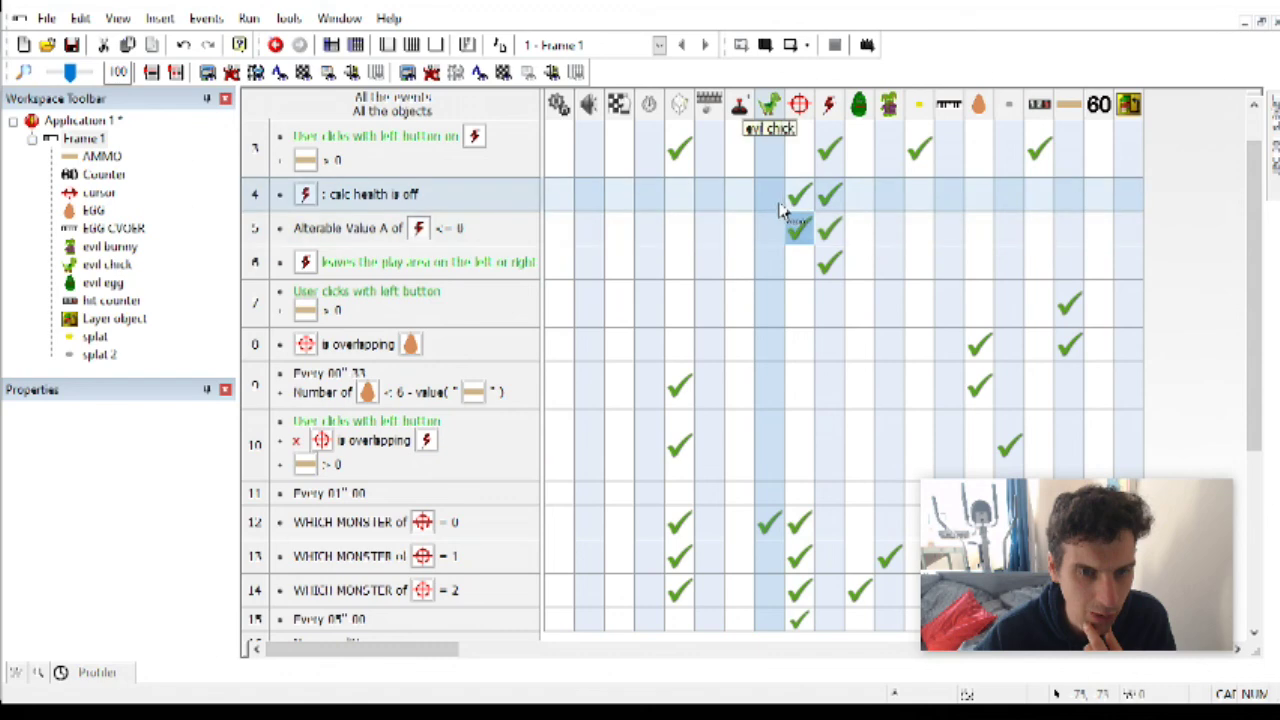
Step: Run the game to check how monsters spawn, and close it again
left_click(249, 18)
left_click(285, 63)
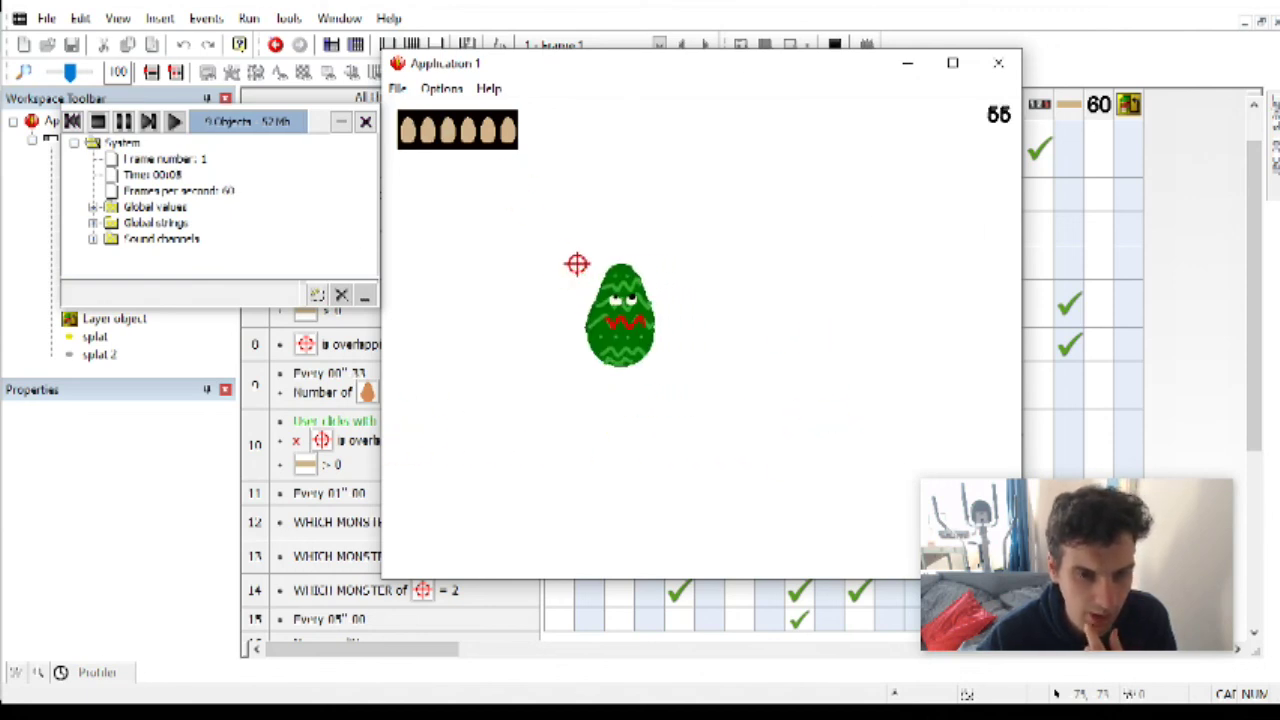
left_click(578, 280)
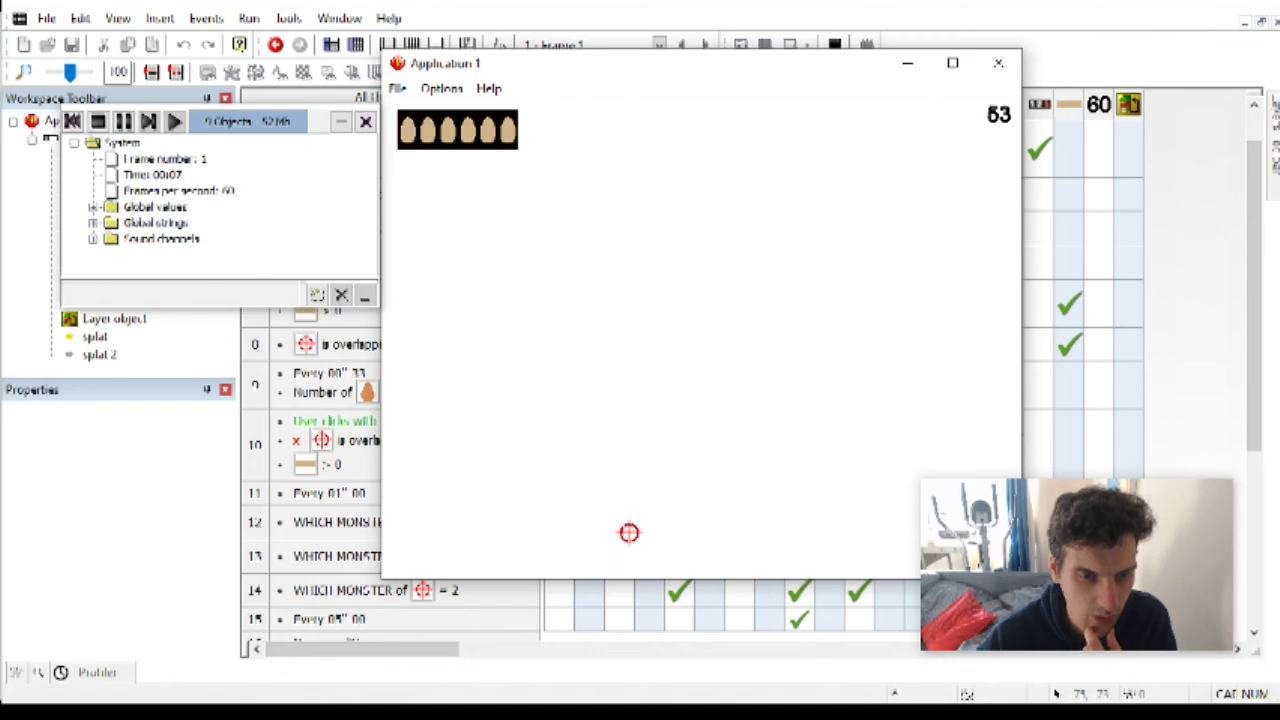
left_click(998, 63)
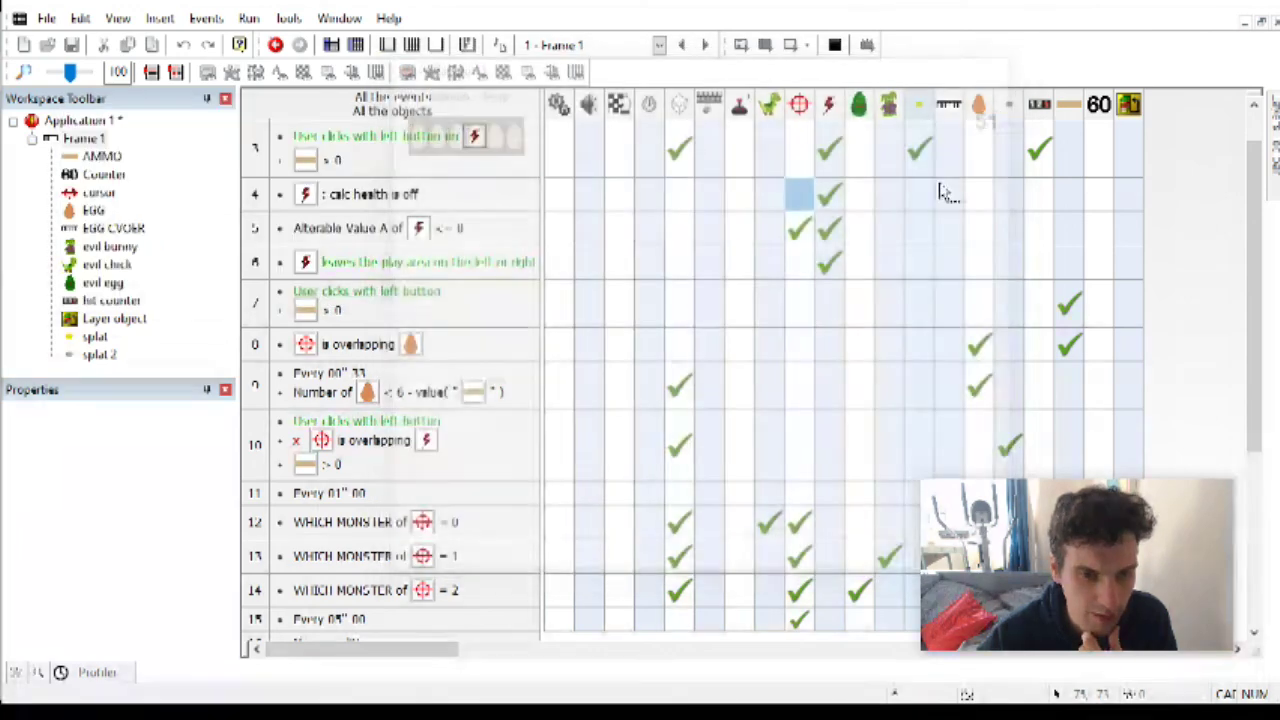
Step: Set the evil chick's X position in the WHICH MONSTER = 0 event to RRandom(50, Frame Width - 50)
scroll(943, 191, "down", 5)
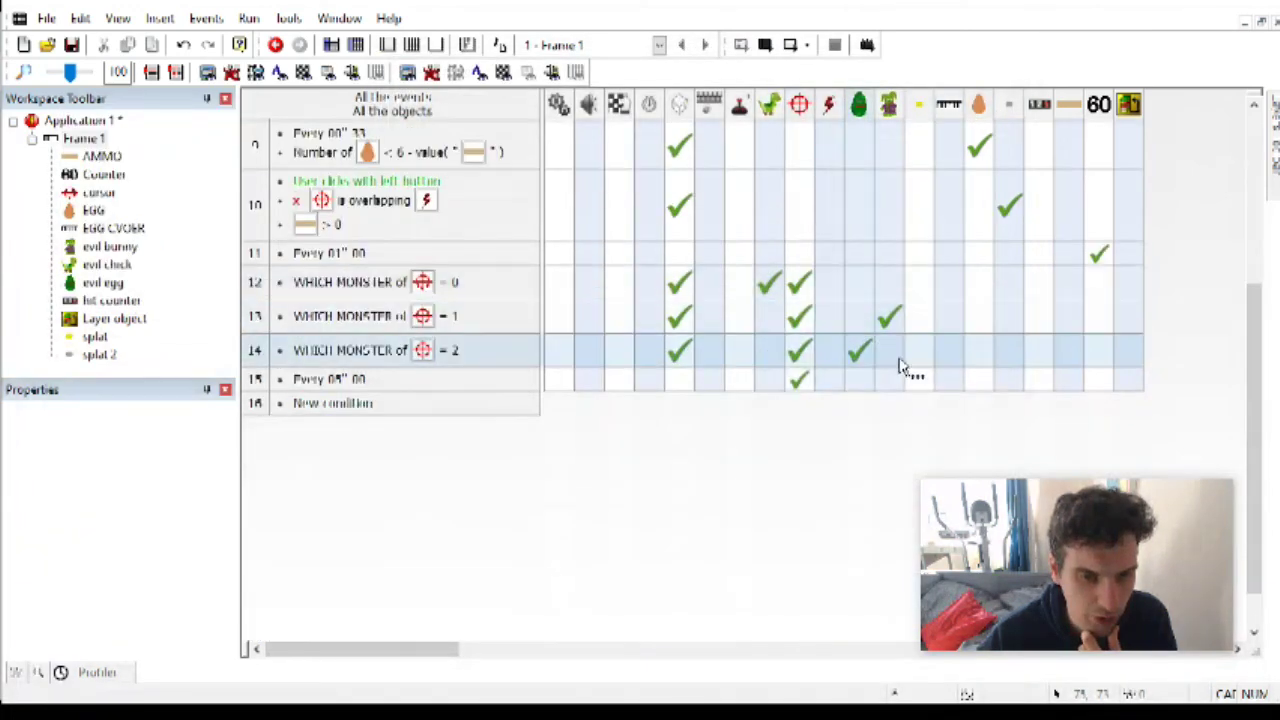
right_click(766, 281)
mouse_move(900, 640)
left_click(982, 644)
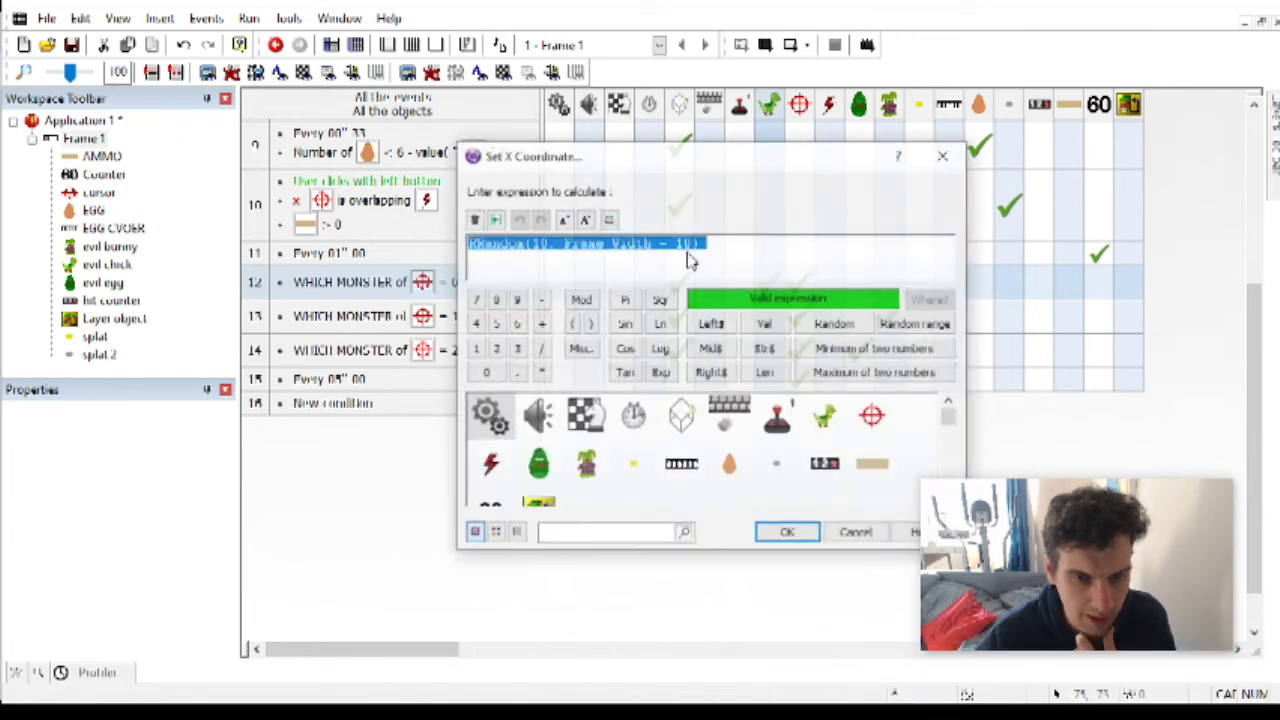
left_click(614, 248)
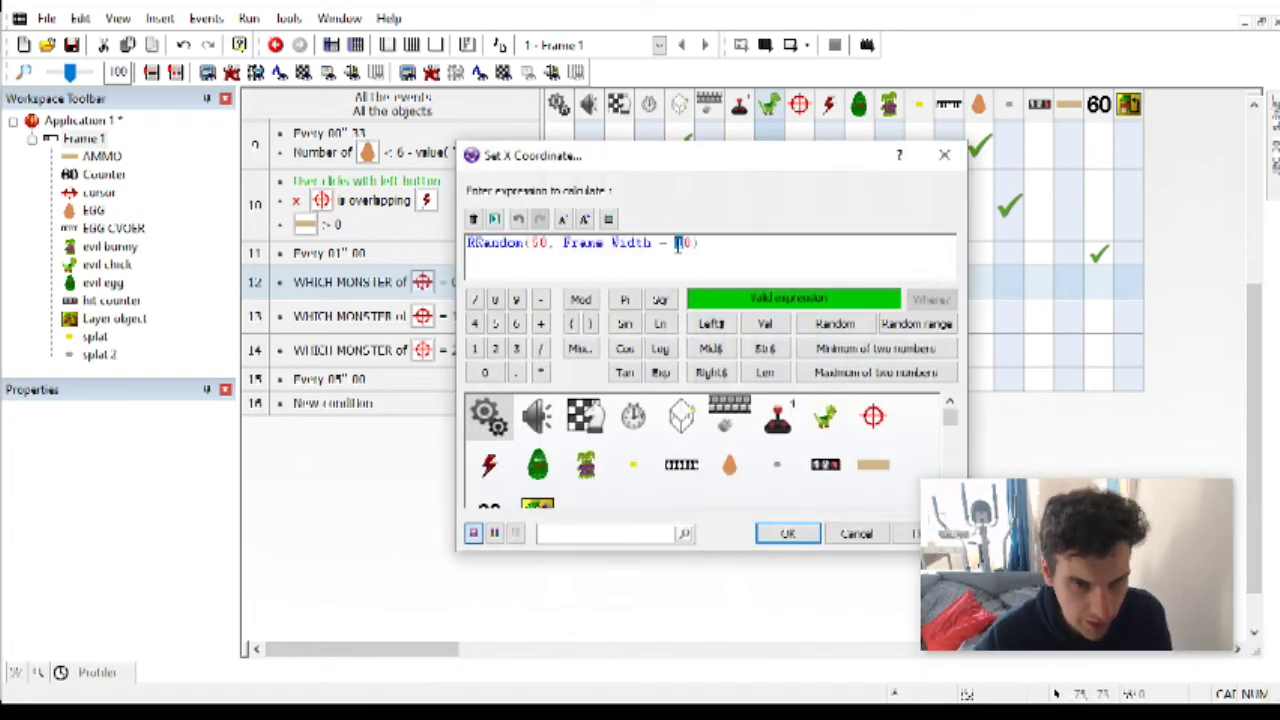
left_click(789, 535)
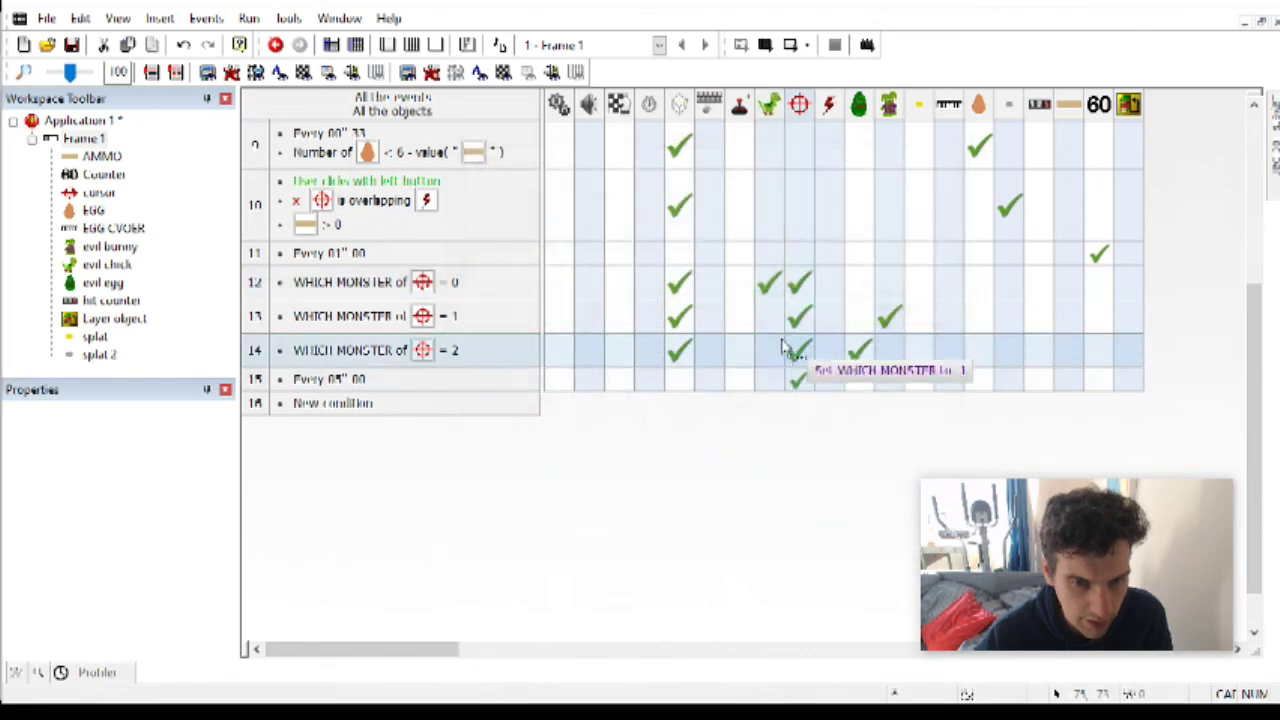
Step: Copy the evil chick's position actions to the evil bunny and evil egg in the WHICH MONSTER = 1 and = 2 events
left_click(769, 285)
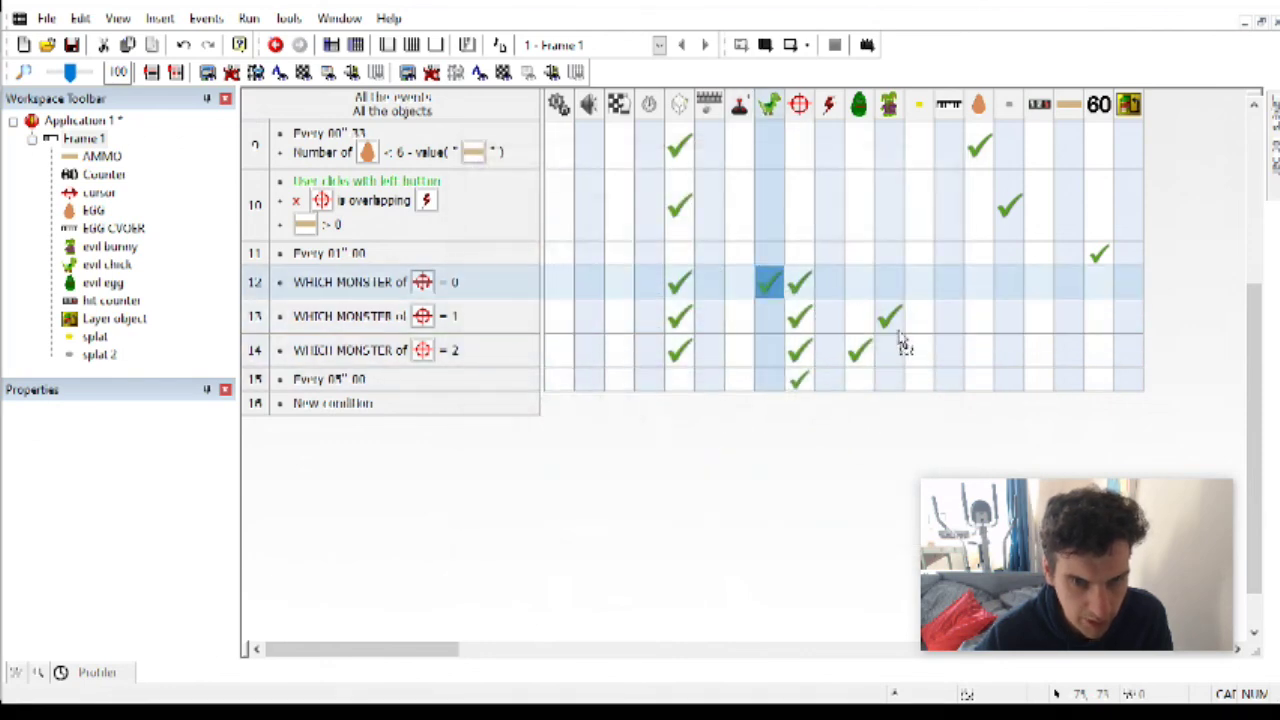
left_click(889, 318)
left_click(857, 353)
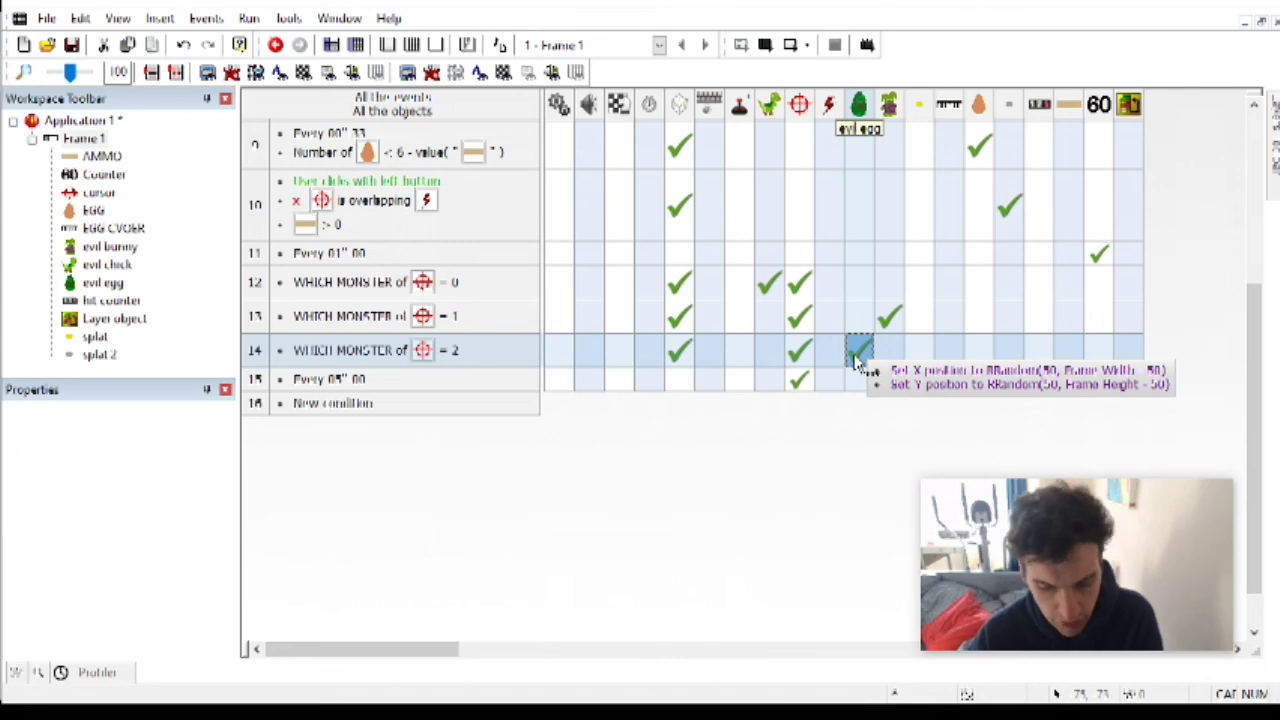
Step: Run the game and shoot the monsters to check their random positions, and close it again
key("F7")
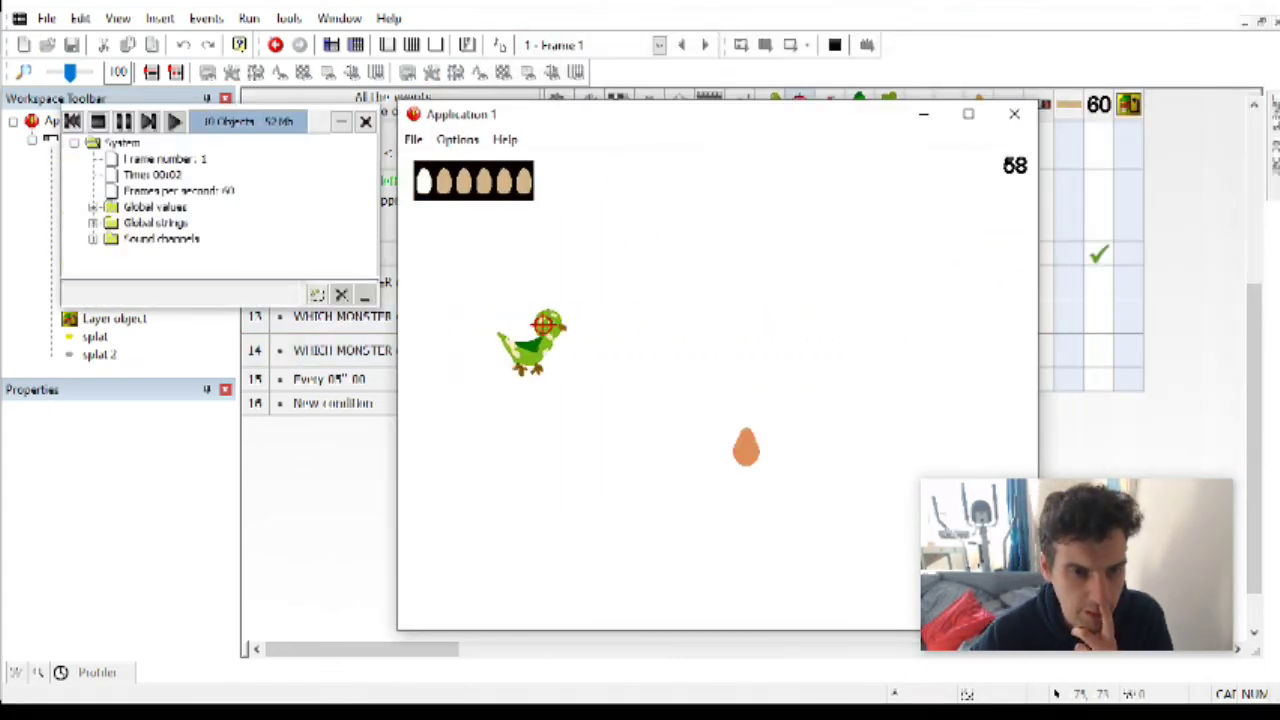
left_click(735, 338)
left_click(737, 342)
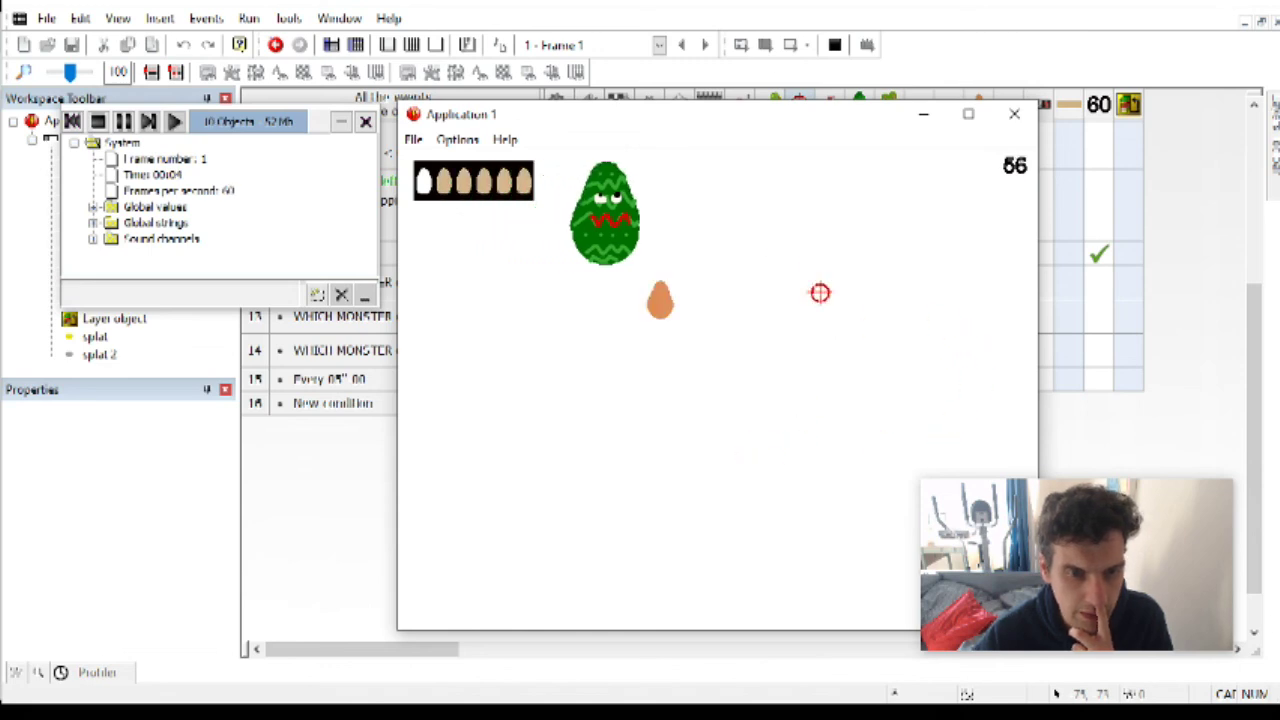
left_click(672, 185)
left_click(698, 188)
left_click(469, 243)
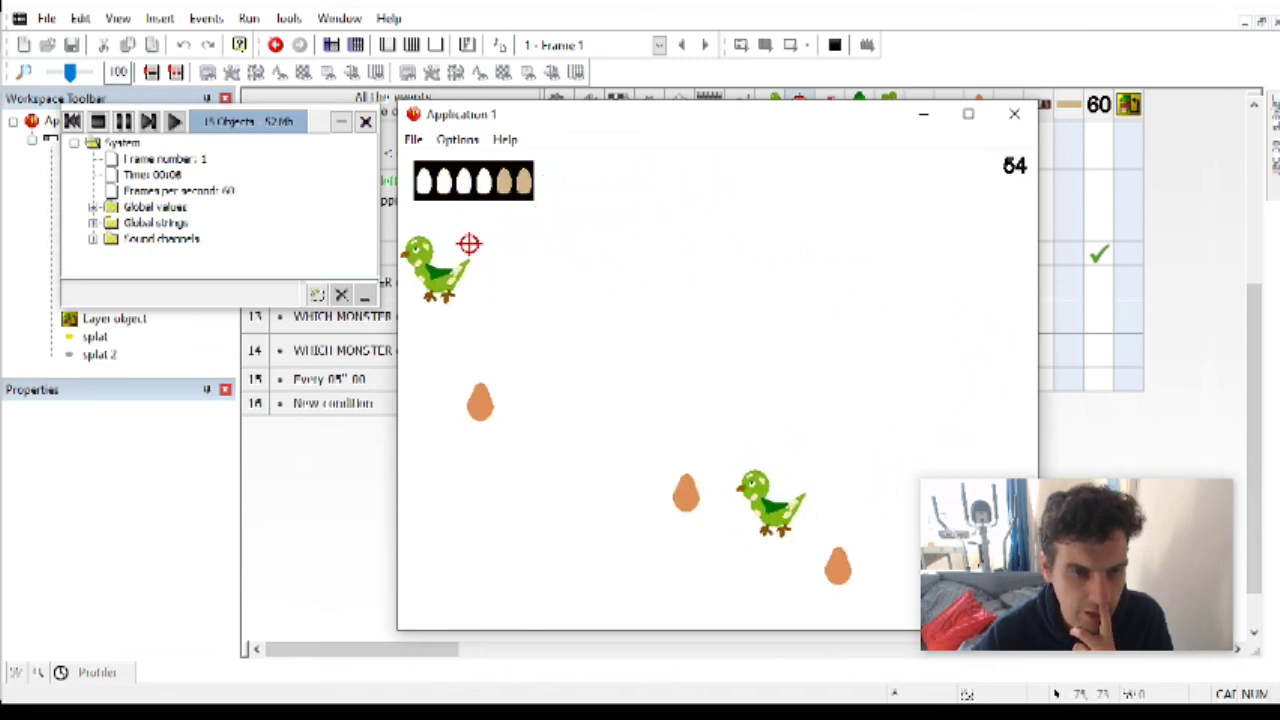
left_click(650, 249)
left_click(790, 257)
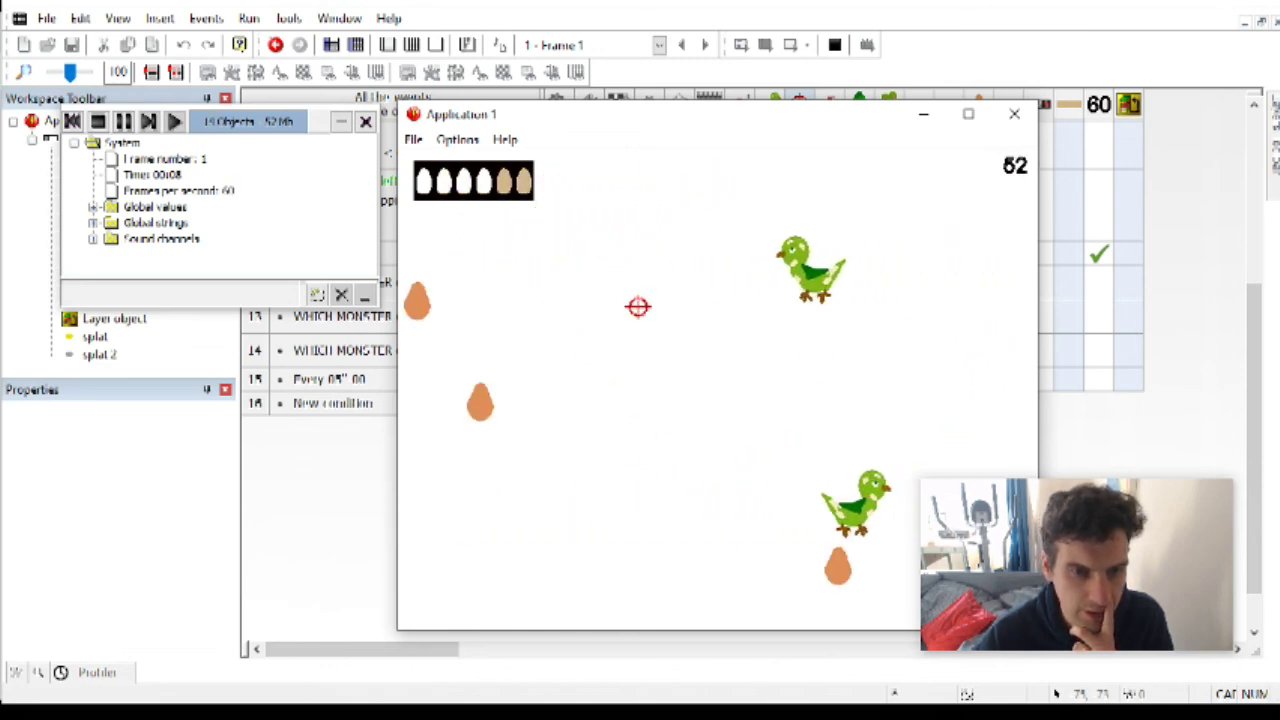
left_click(600, 252)
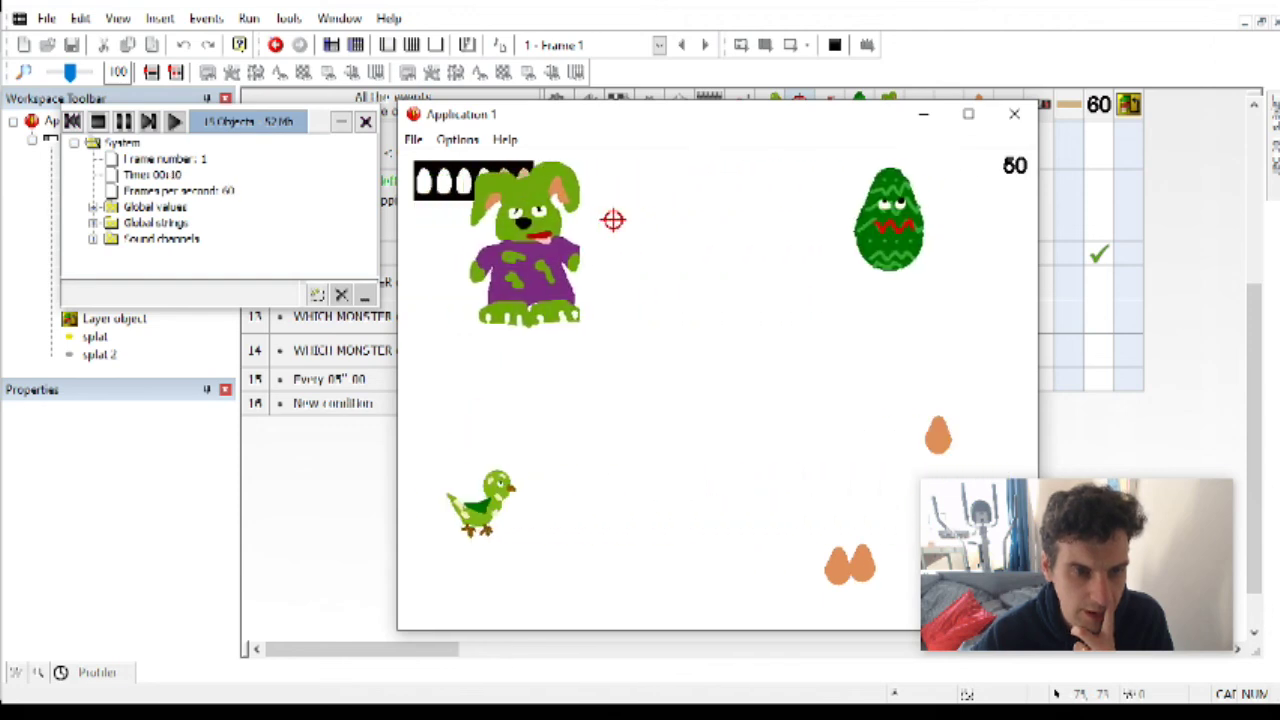
left_click(655, 208)
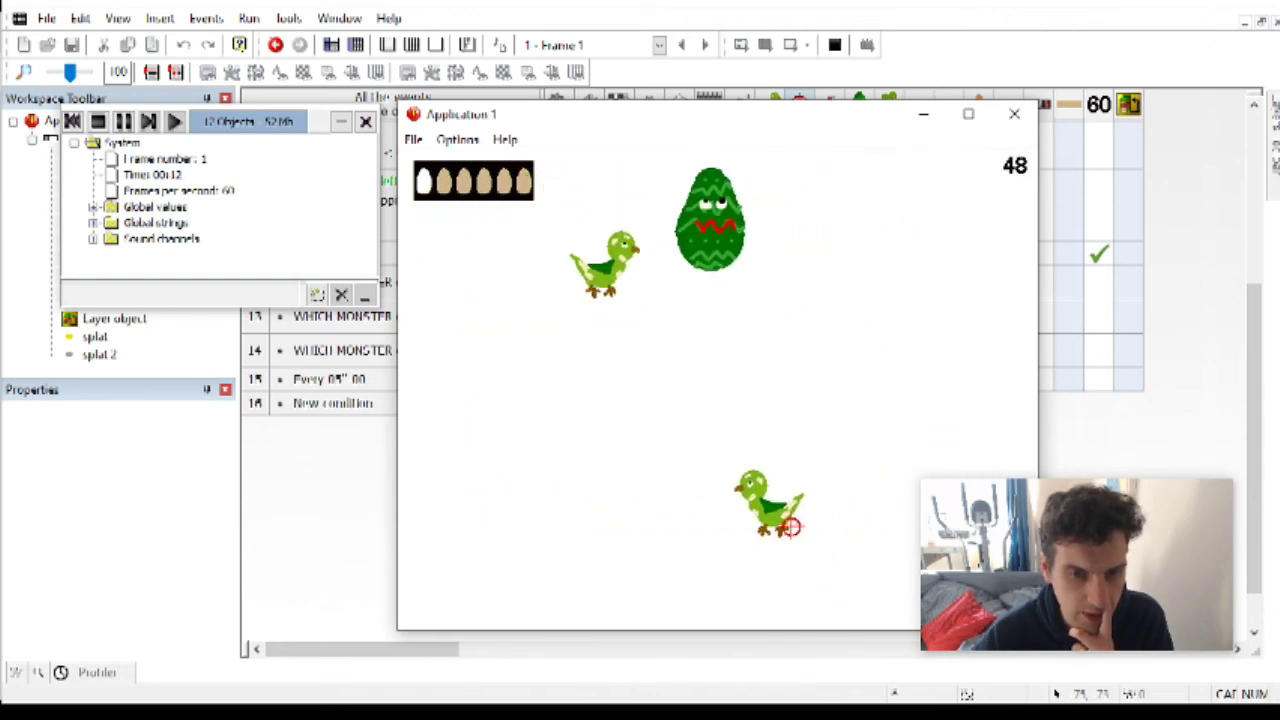
left_click(560, 472)
left_click(840, 485)
left_click(634, 251)
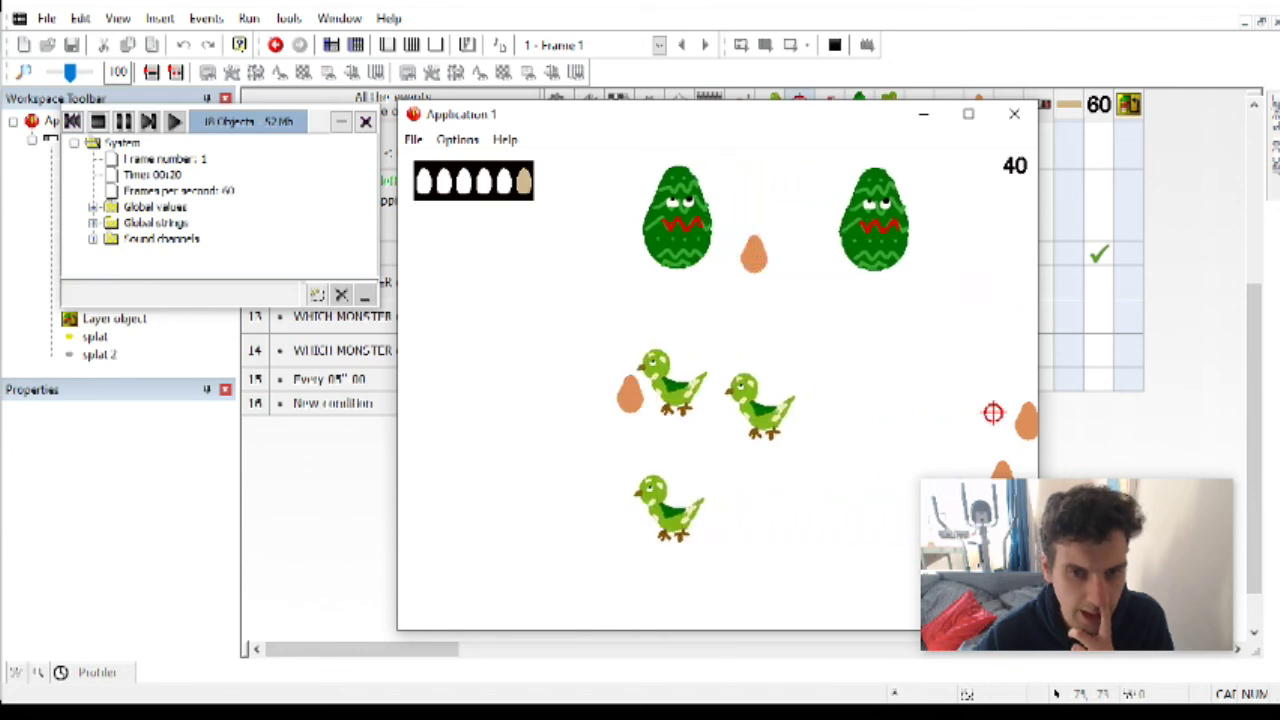
left_click(485, 389)
left_click(668, 389)
left_click(815, 398)
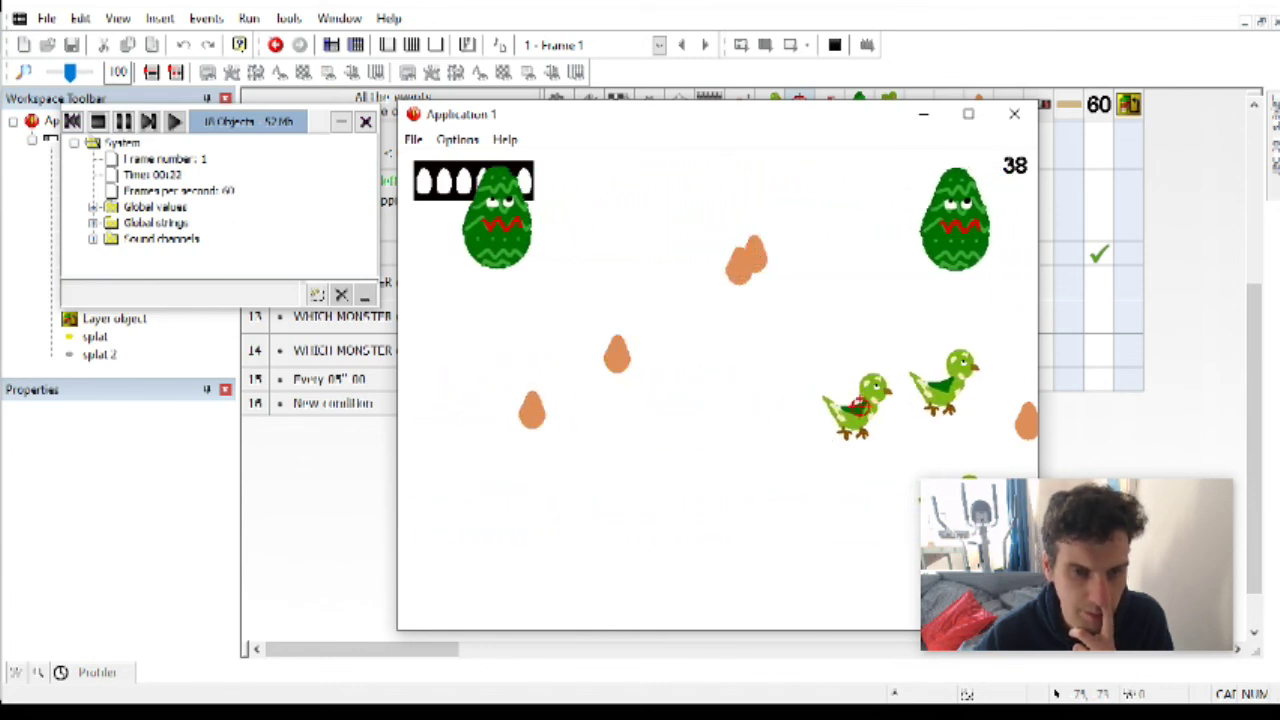
left_click(862, 402)
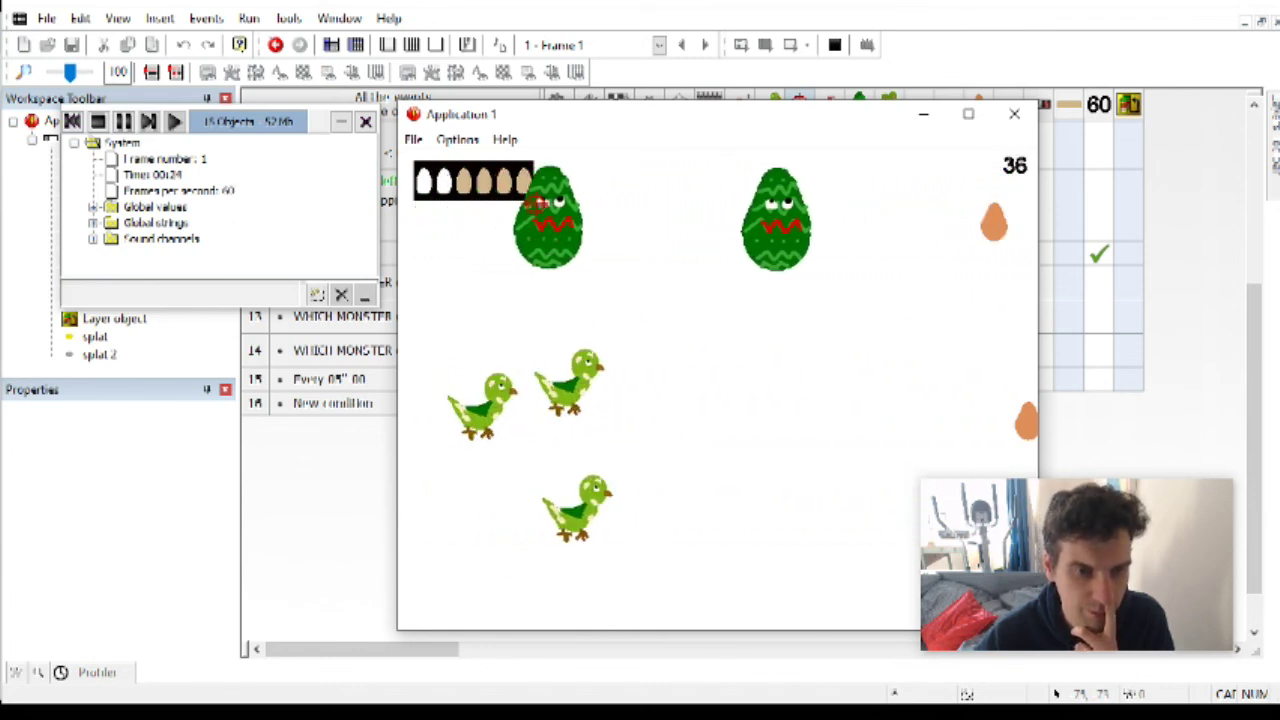
left_click(577, 204)
left_click(686, 204)
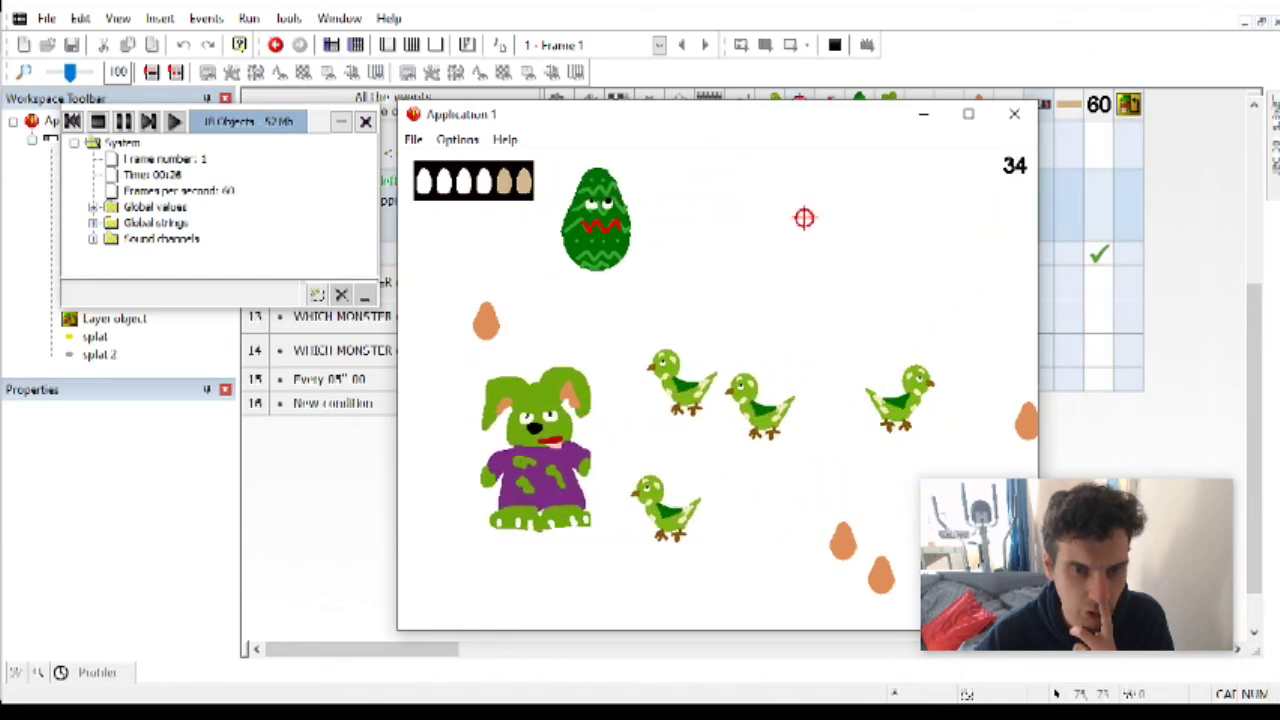
left_click(558, 198)
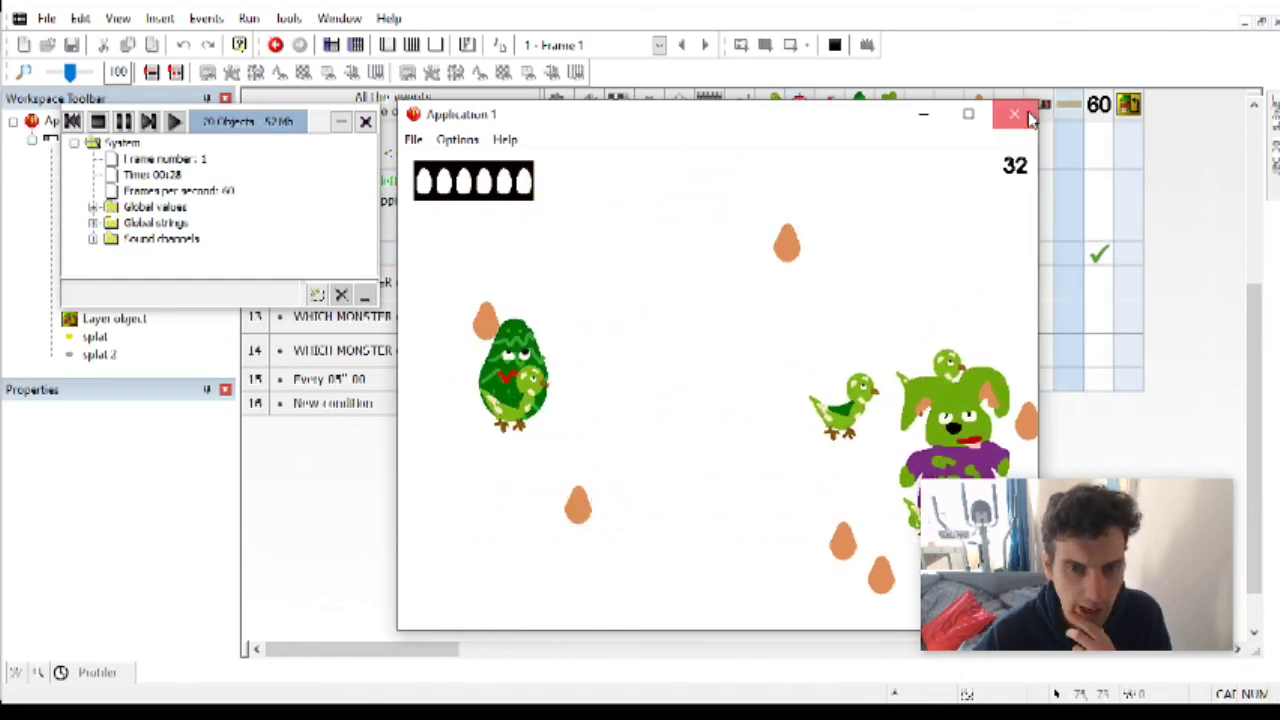
left_click(1027, 117)
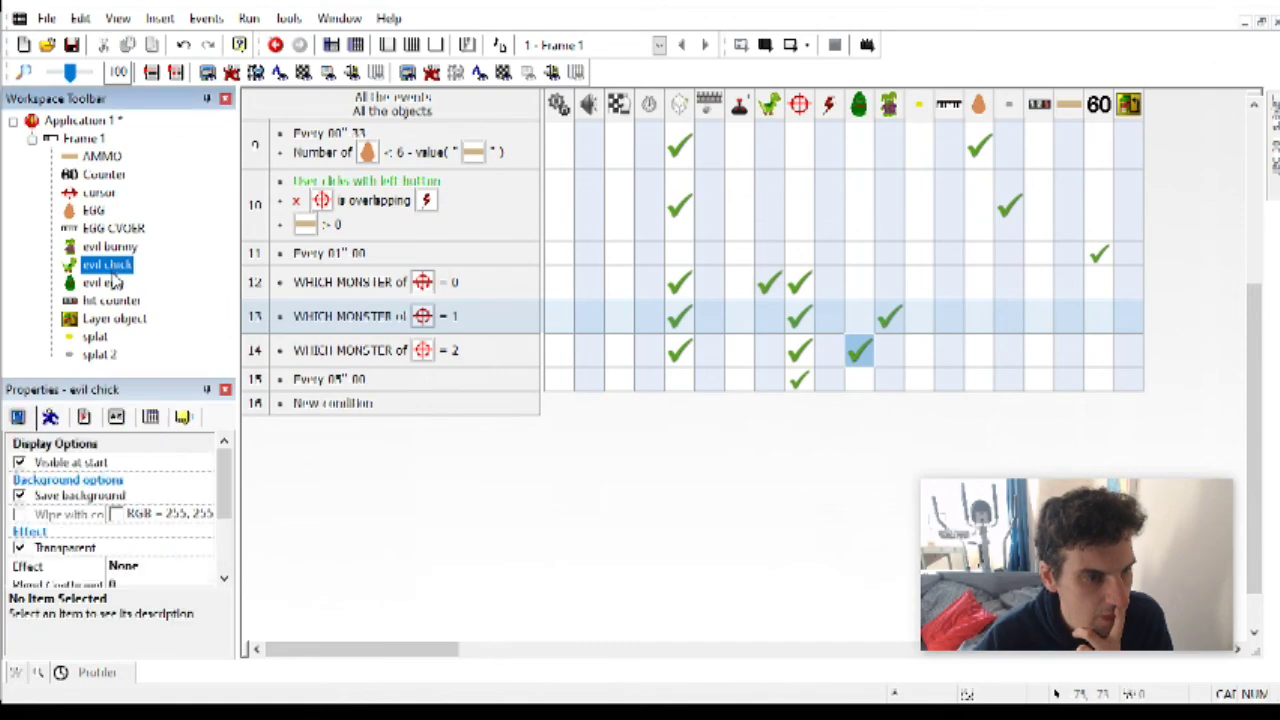
Step: Add an alterable value named POINTS to the evil chick
left_click(116, 417)
left_click(157, 494)
left_click(55, 494)
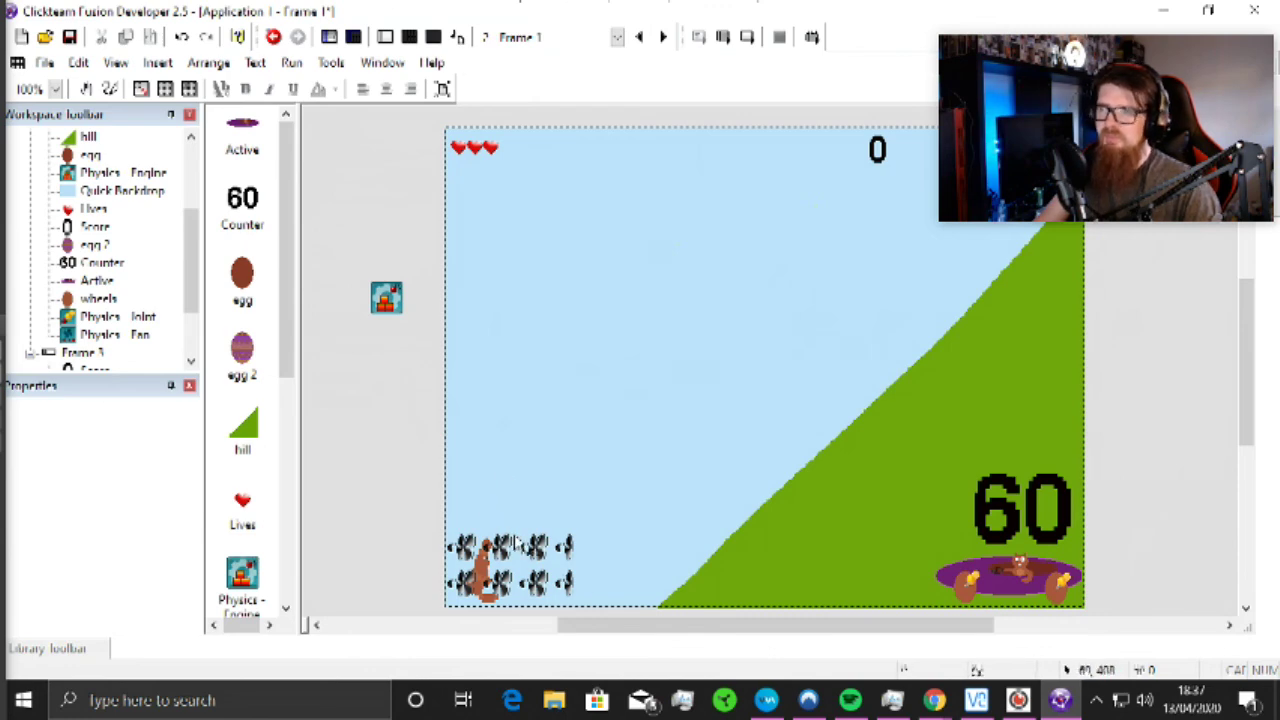
Step: Nudge the Physics - Fan in the hill game's frame down 4 pixels and back up 3 pixels
left_click(537, 556)
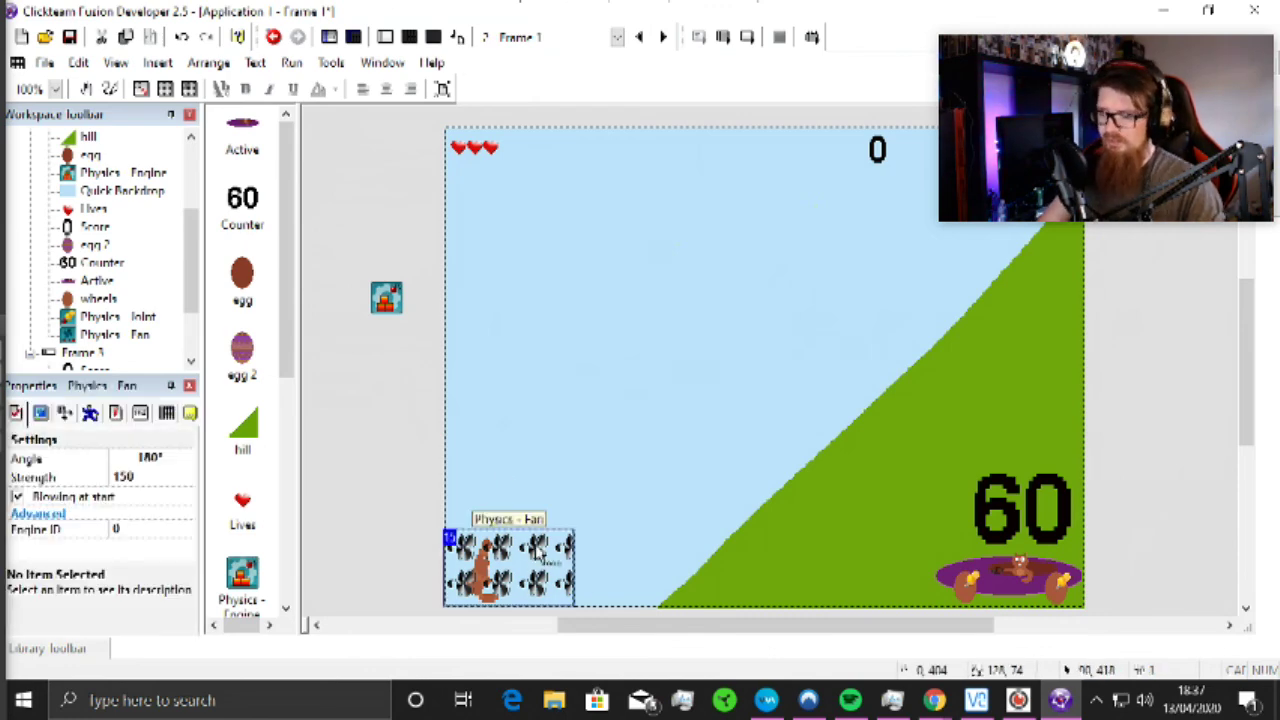
key("Down")
key("Down")
key("Down")
key("Down")
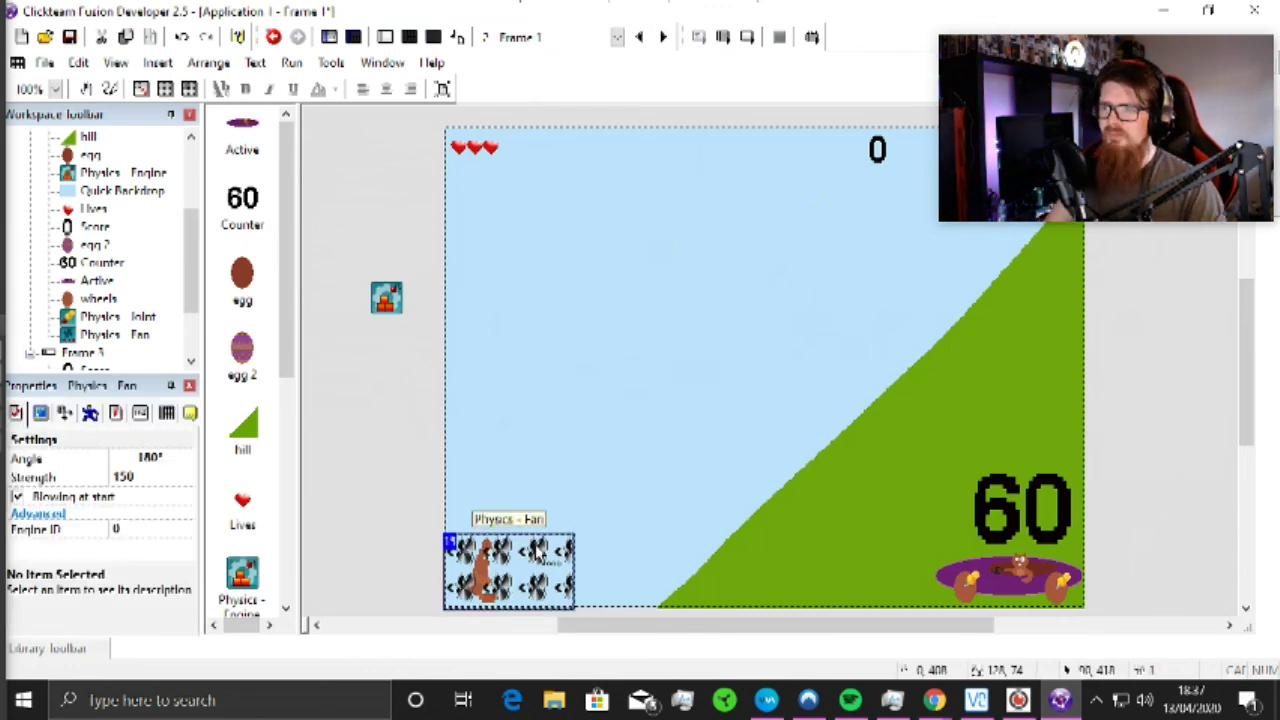
key("Up")
key("Up")
key("Up")
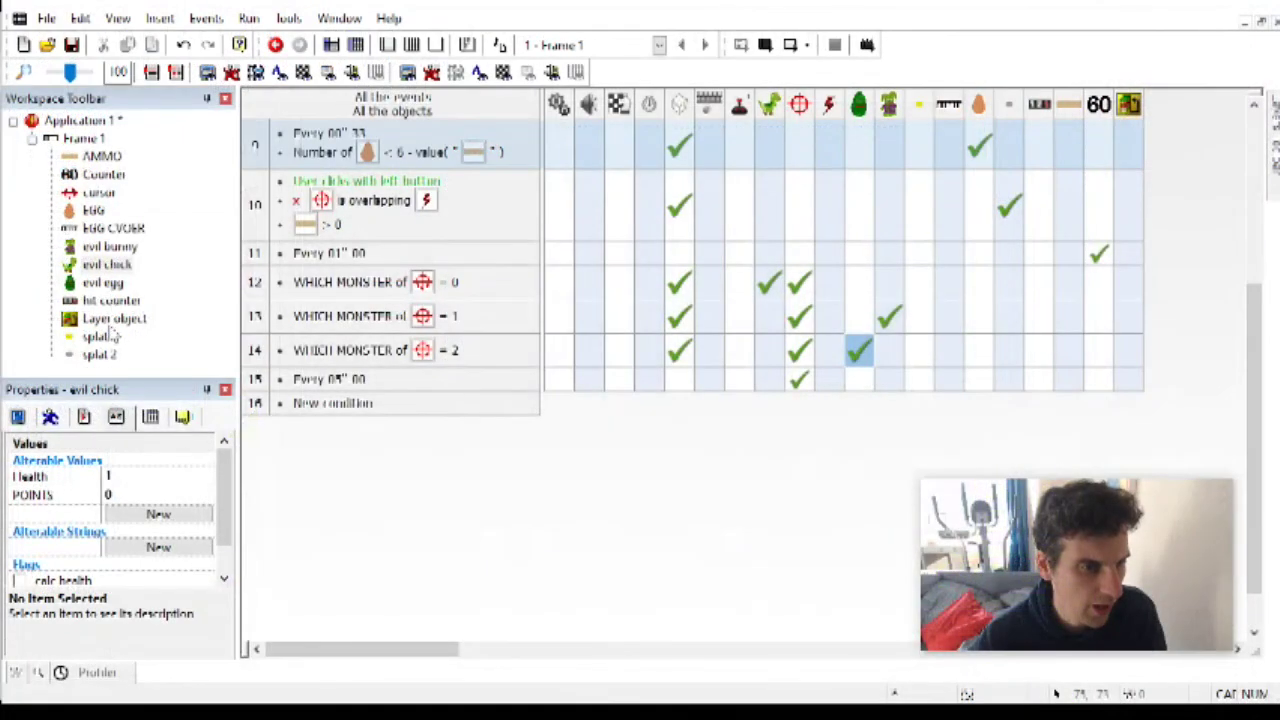
Step: Set the evil chick's POINTS value to 50, and correct the evil egg's POIUNTS value name to POINTS
left_click(120, 495)
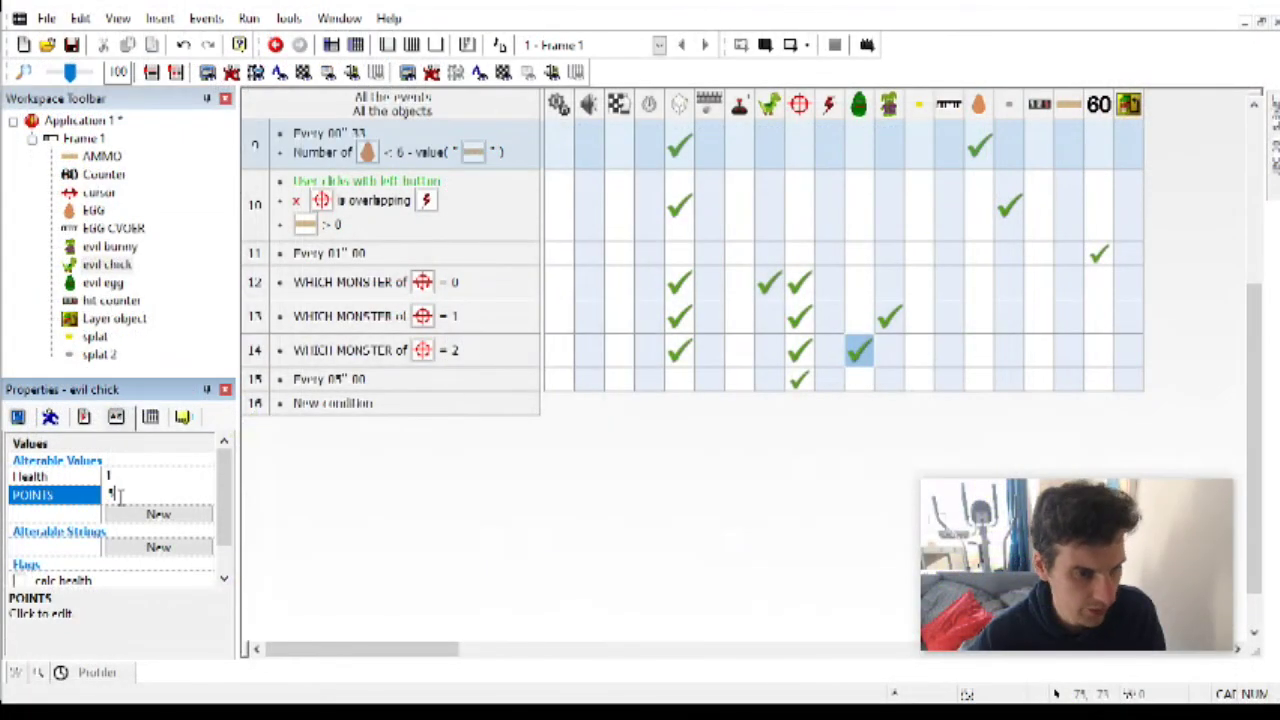
left_click(102, 283)
left_click(137, 514)
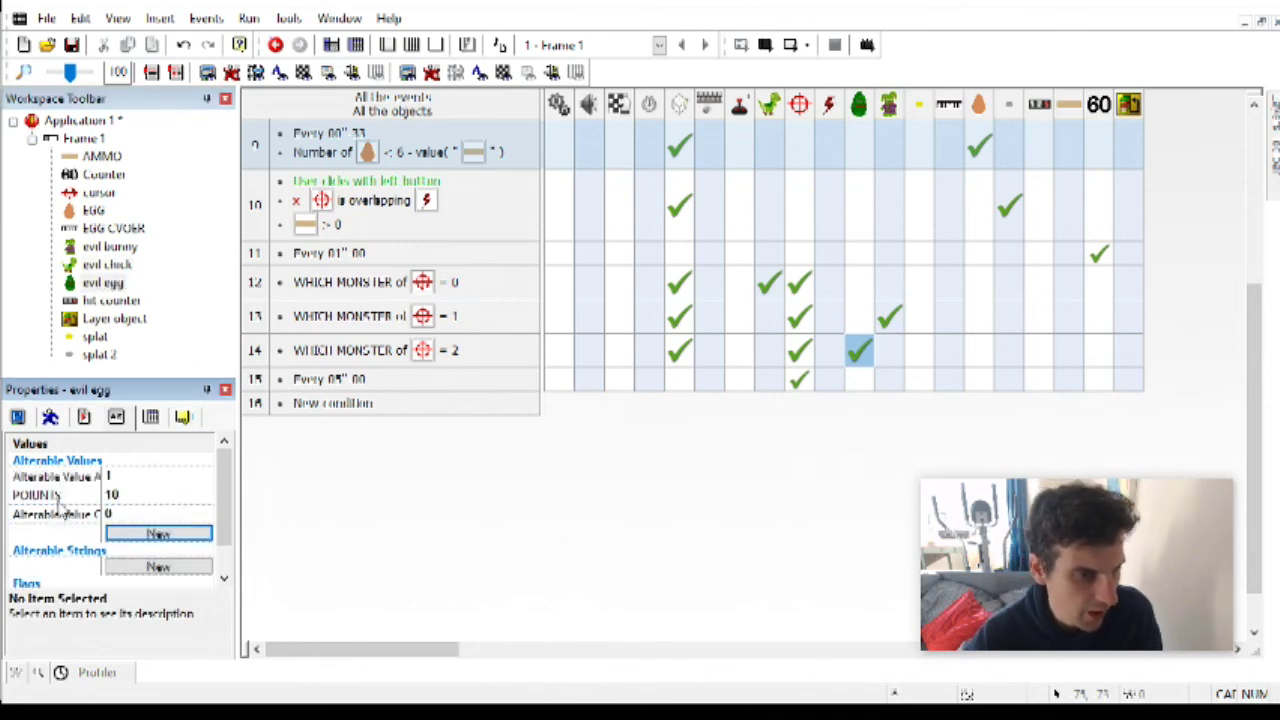
double_click(37, 495)
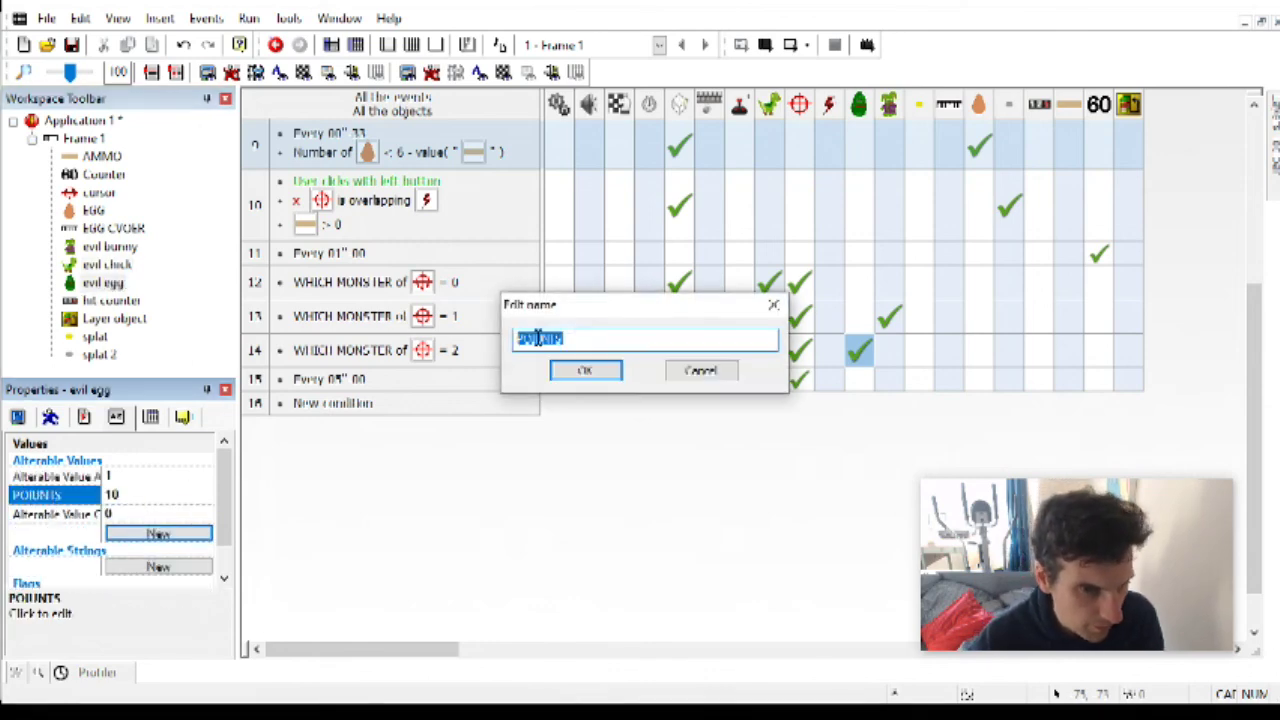
type("POINTS")
key("Return")
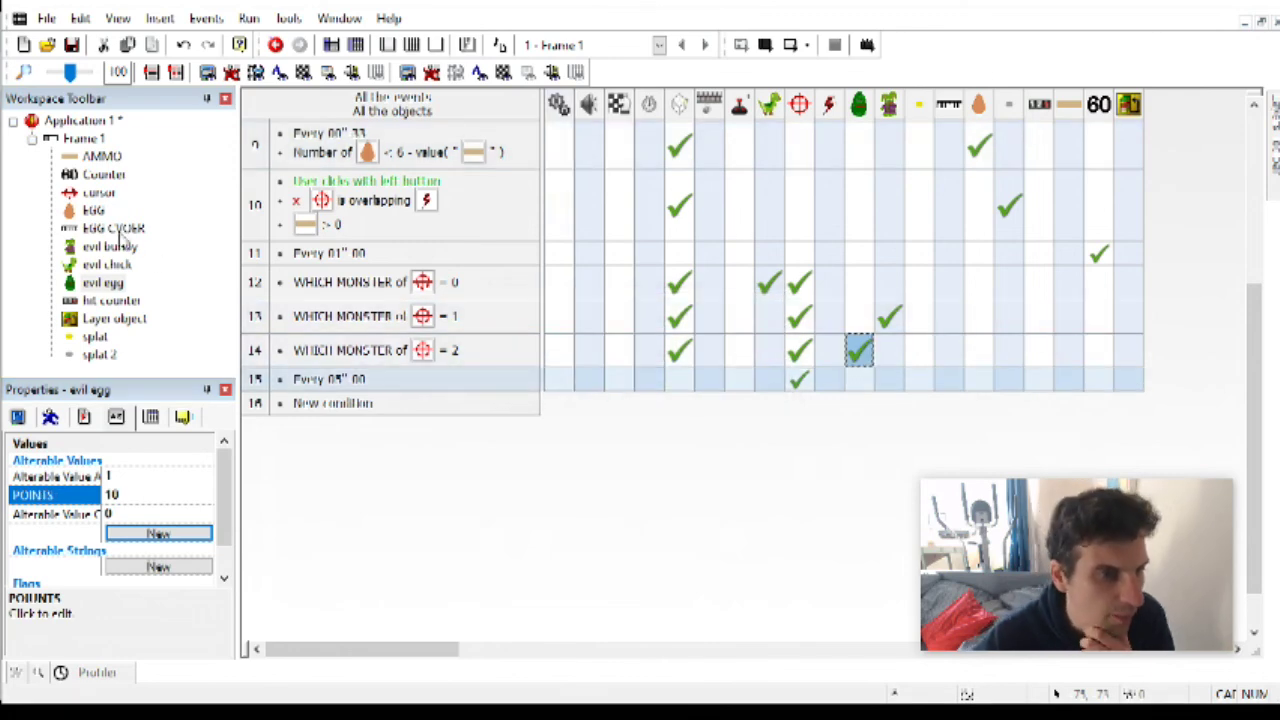
Step: Insert a Score object near the top edge of Frame 1 and give it orange digits in Tahoma Bold 24
left_click(83, 138)
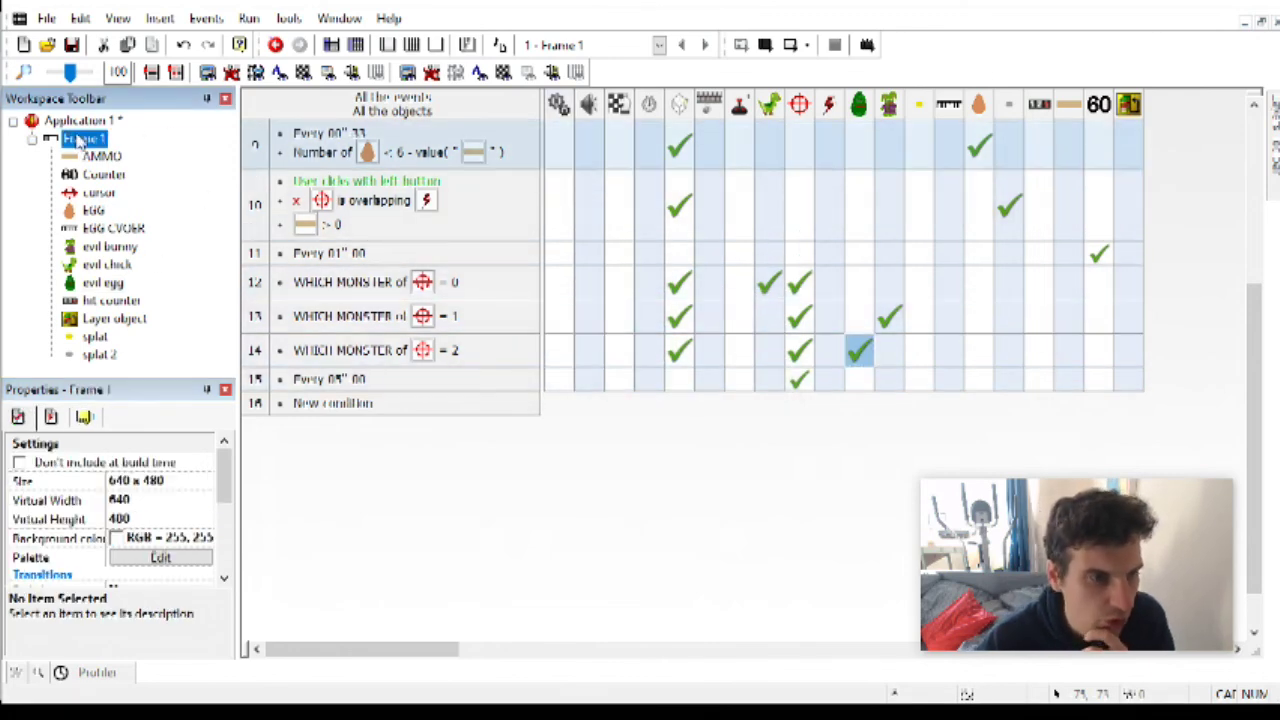
double_click(80, 140)
double_click(783, 234)
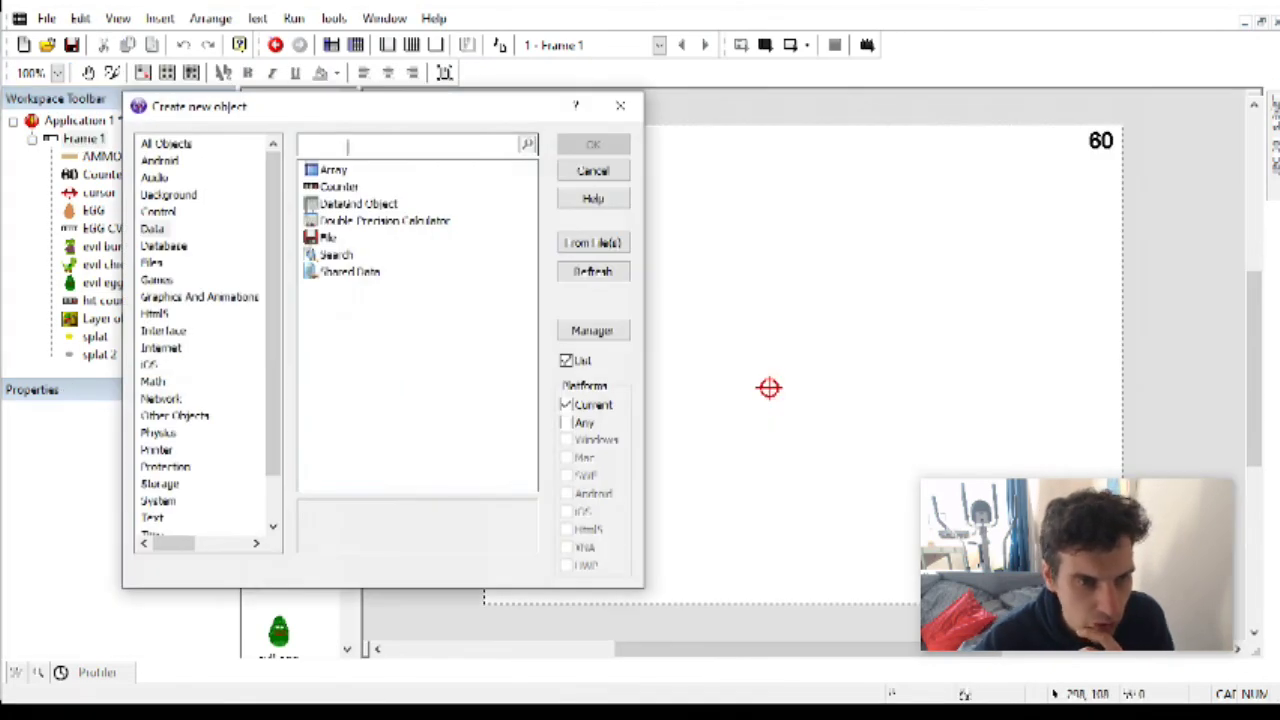
type("sc")
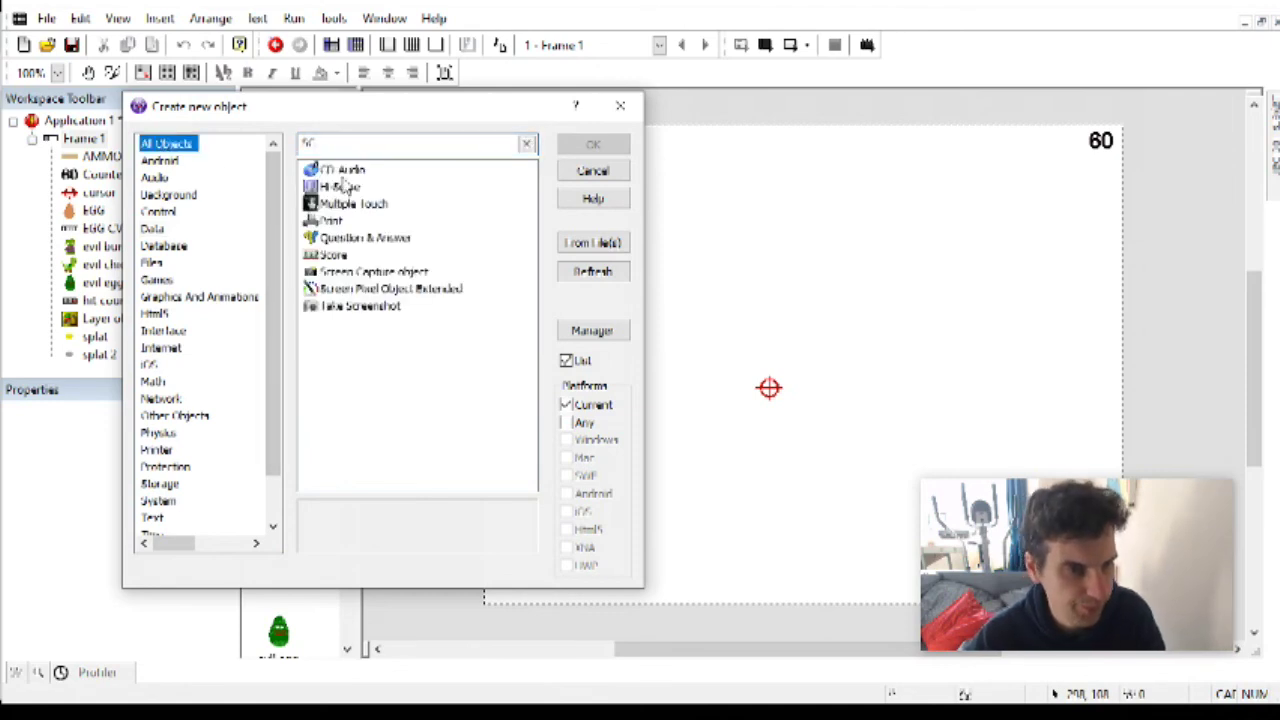
double_click(336, 255)
left_click(850, 158)
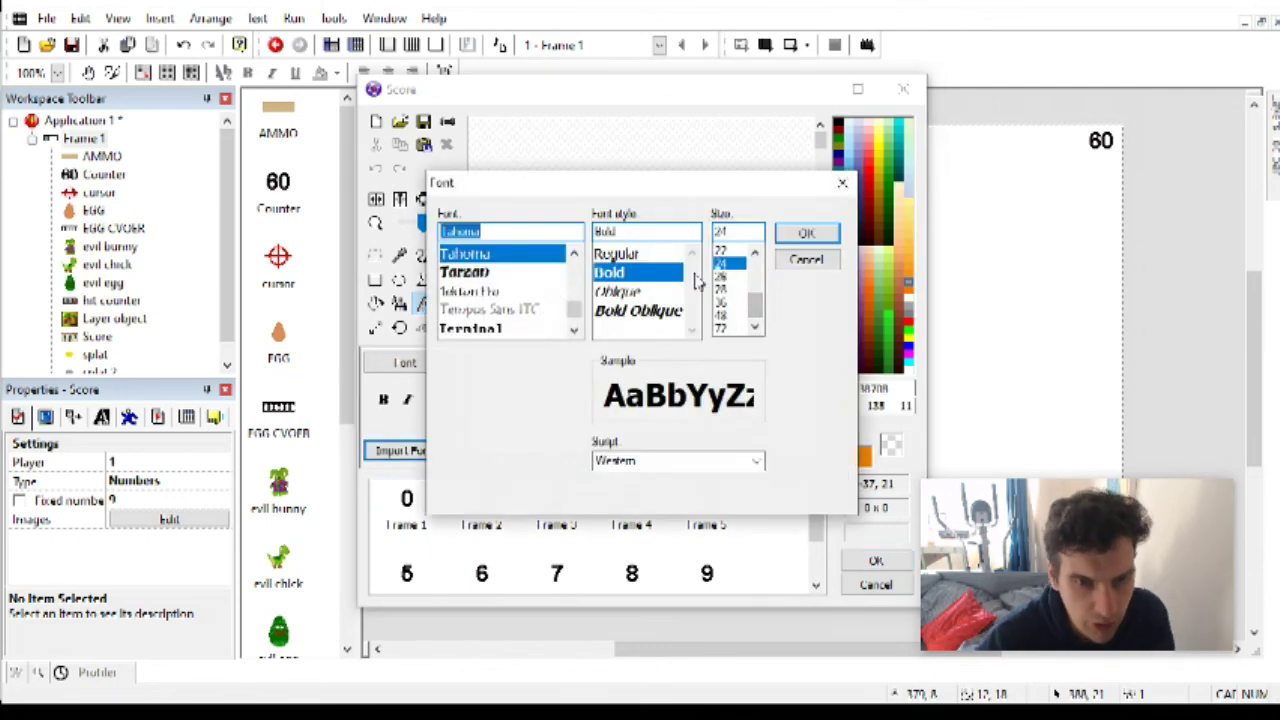
left_click(806, 231)
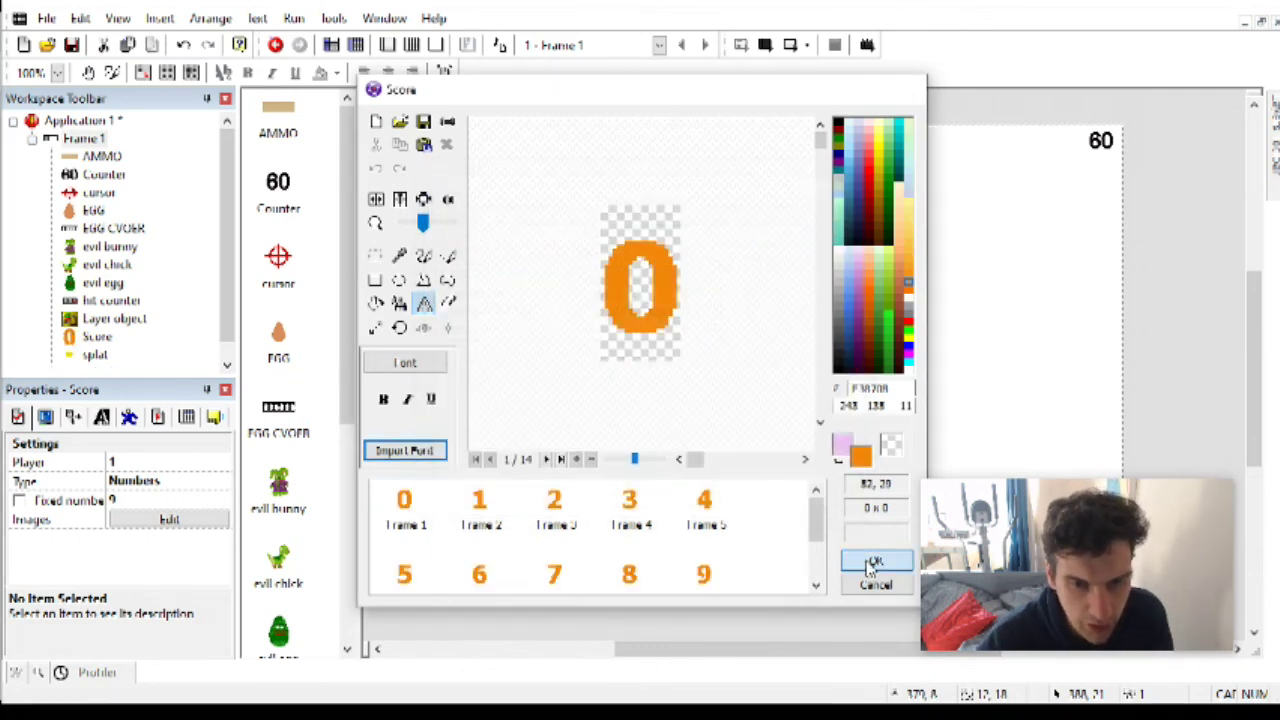
left_click(872, 563)
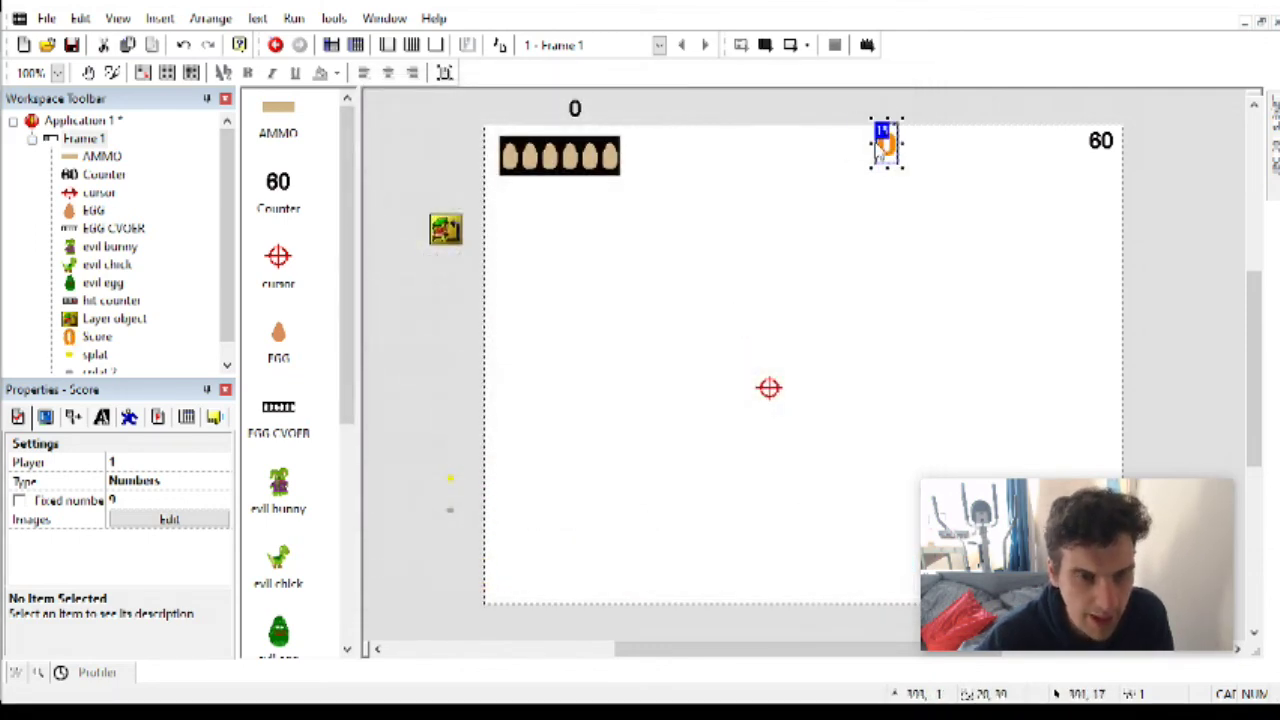
Step: In the Alterable Value A <= 0 event, add the destroyed monster group's POINTS value to Player 1's score
left_click(411, 44)
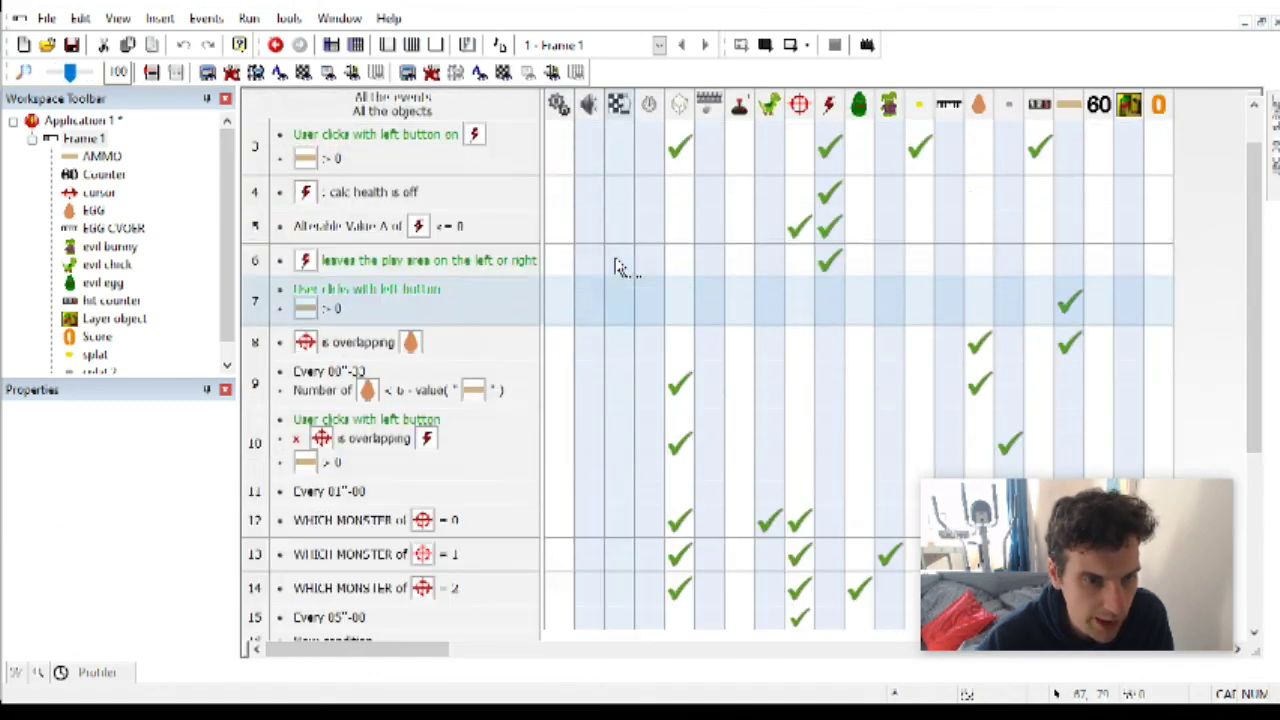
left_click(735, 238)
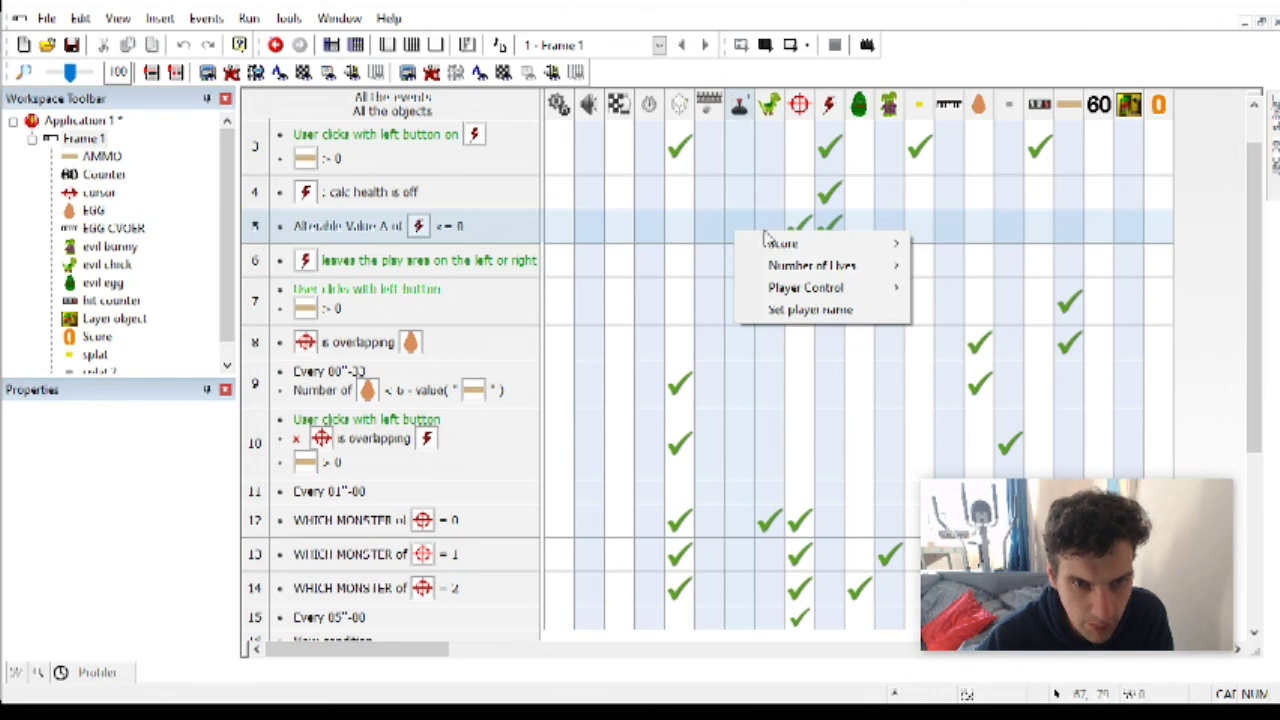
left_click(966, 268)
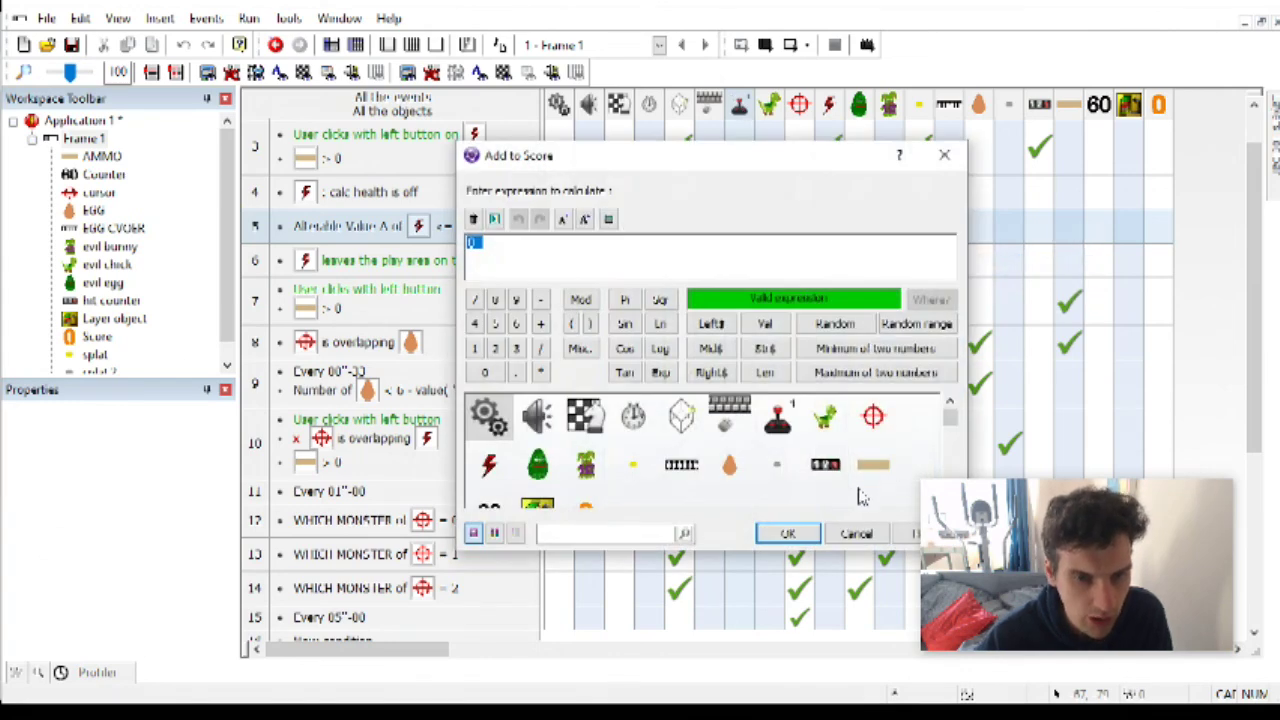
left_click(494, 472)
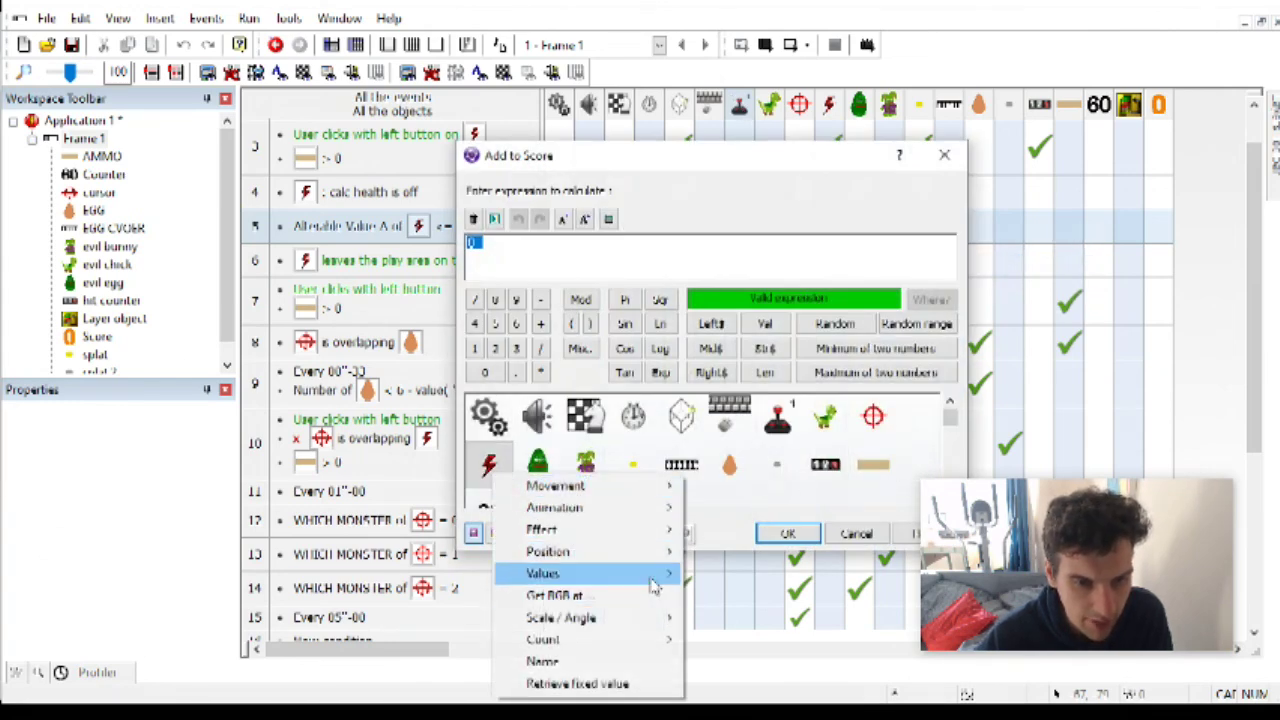
mouse_move(652, 578)
mouse_move(937, 422)
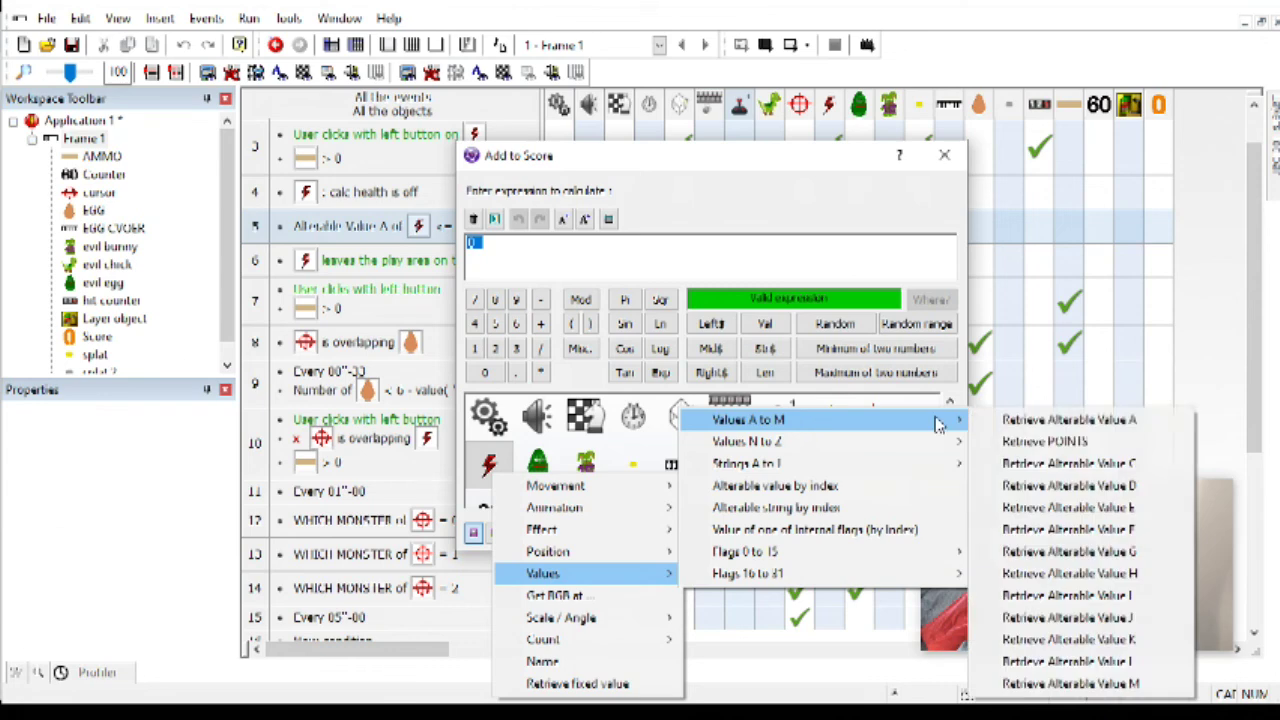
left_click(1045, 441)
left_click(790, 531)
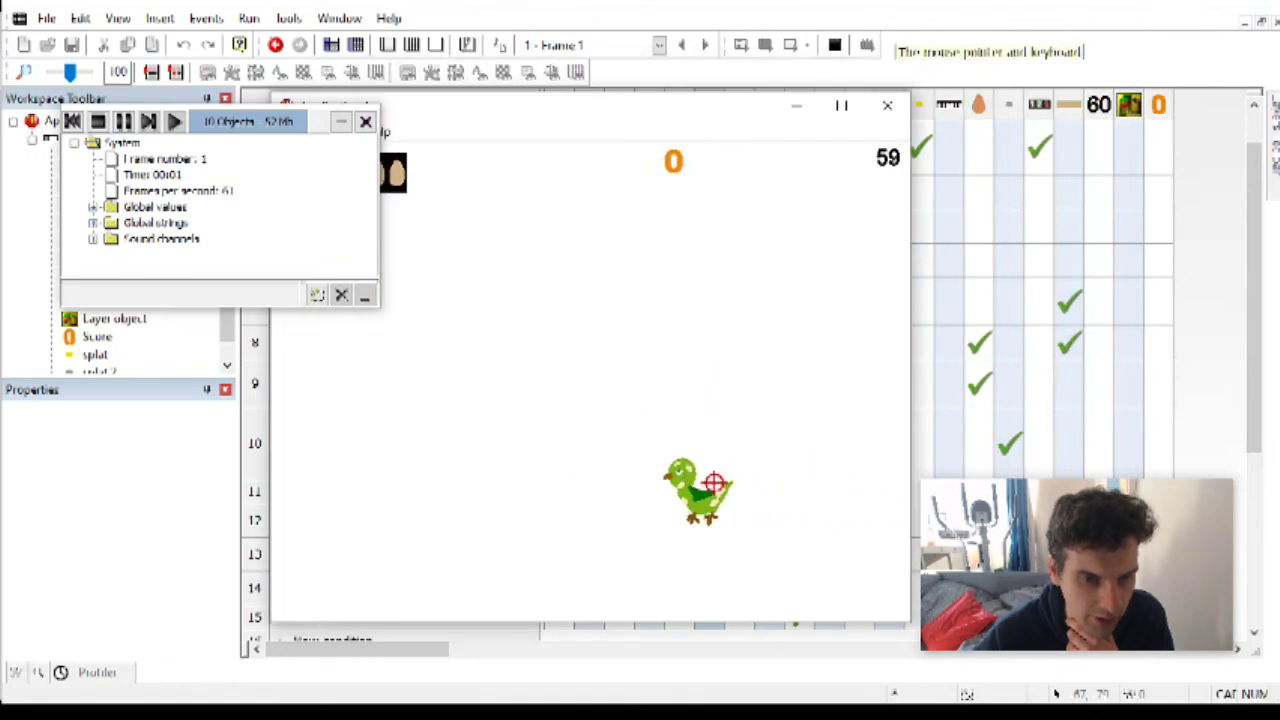
Step: Play-test the shooter by collecting eggs and shooting monsters to check the scoring and monster placement, and close the test run
left_click(714, 480)
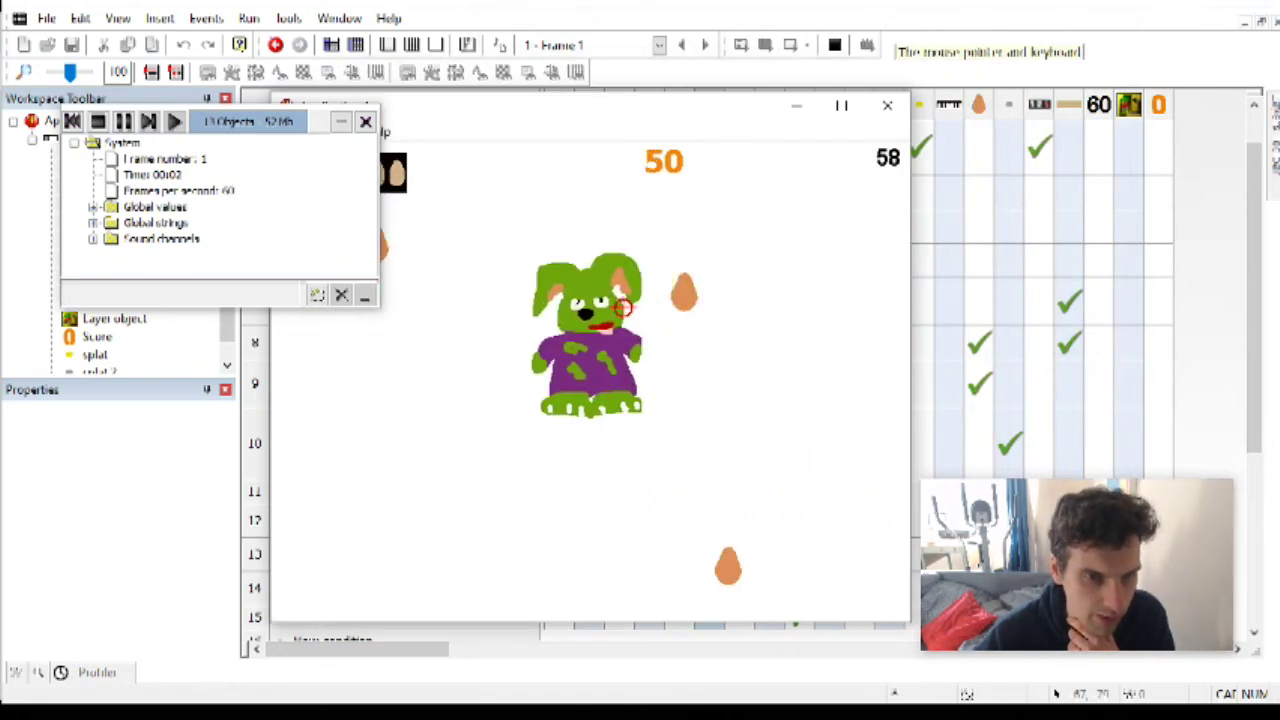
left_click(693, 293)
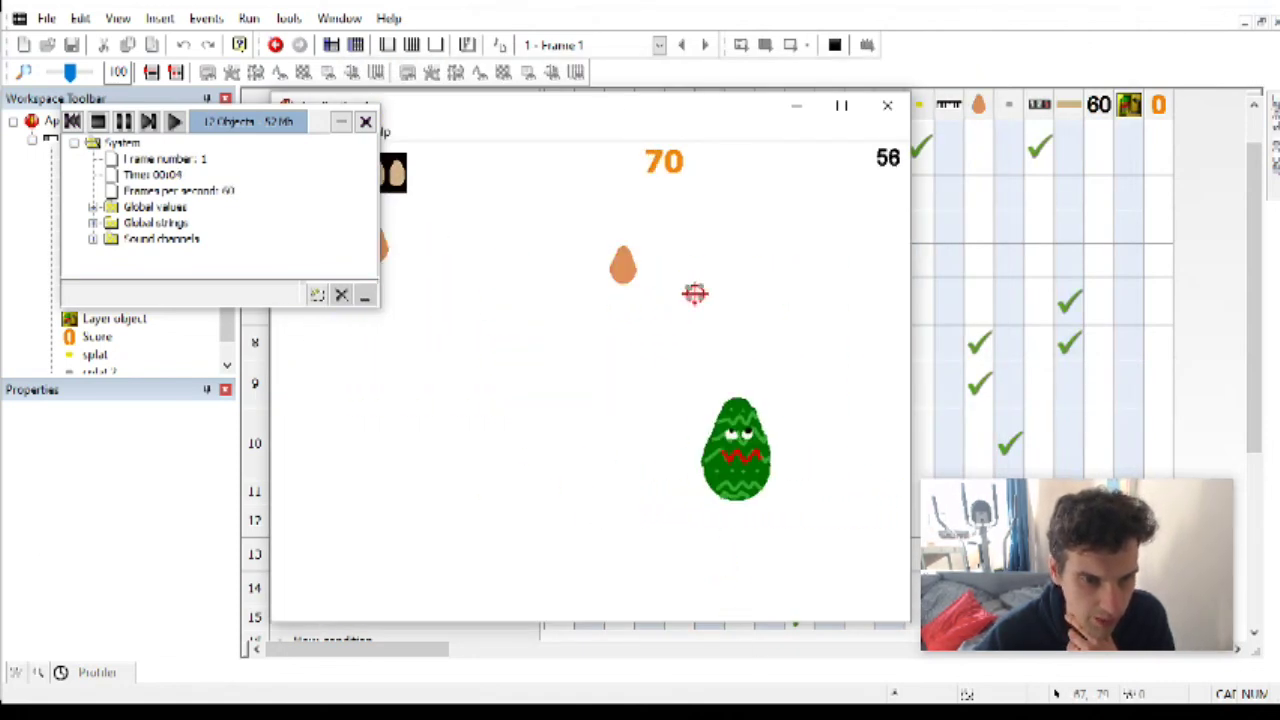
left_click(870, 448)
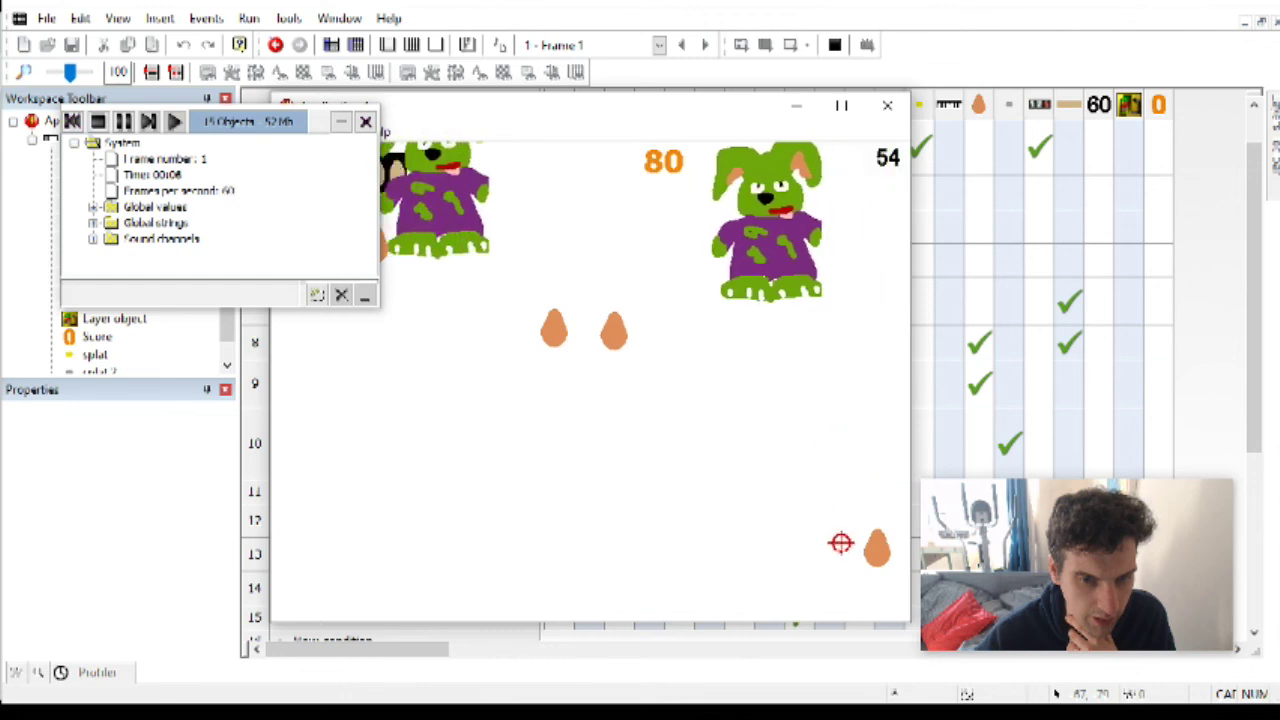
left_click(439, 163)
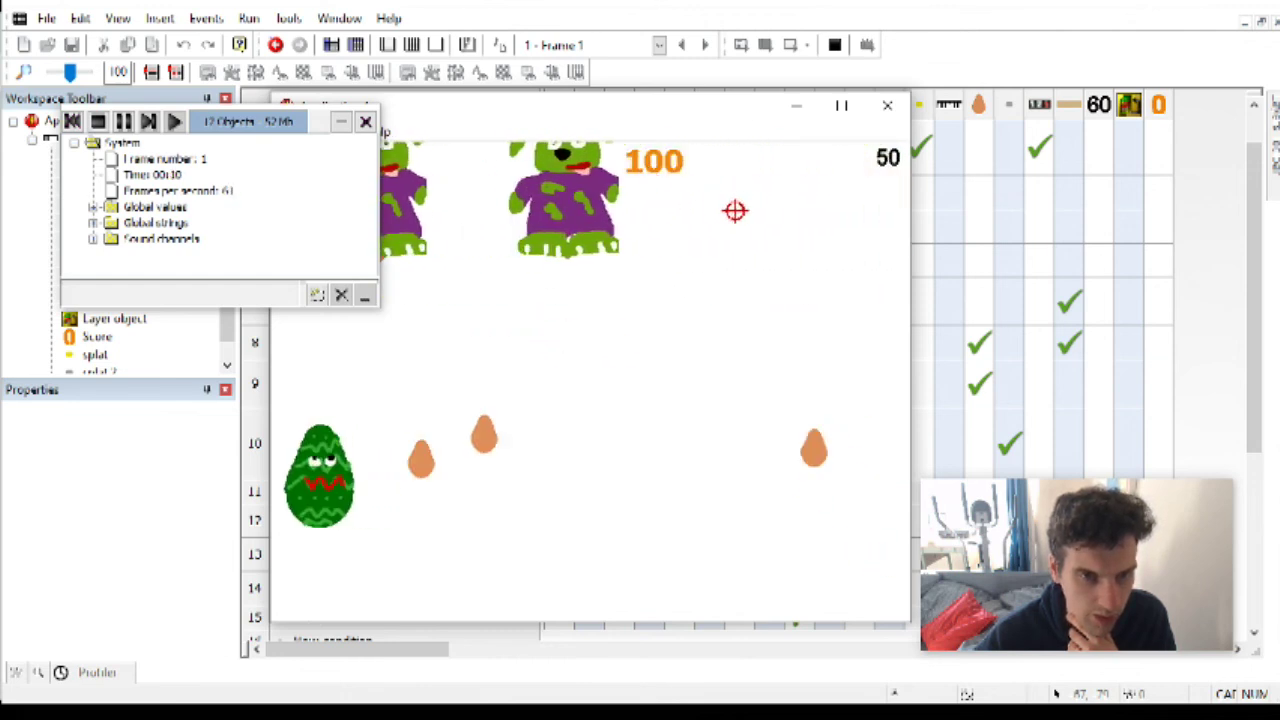
left_click(888, 106)
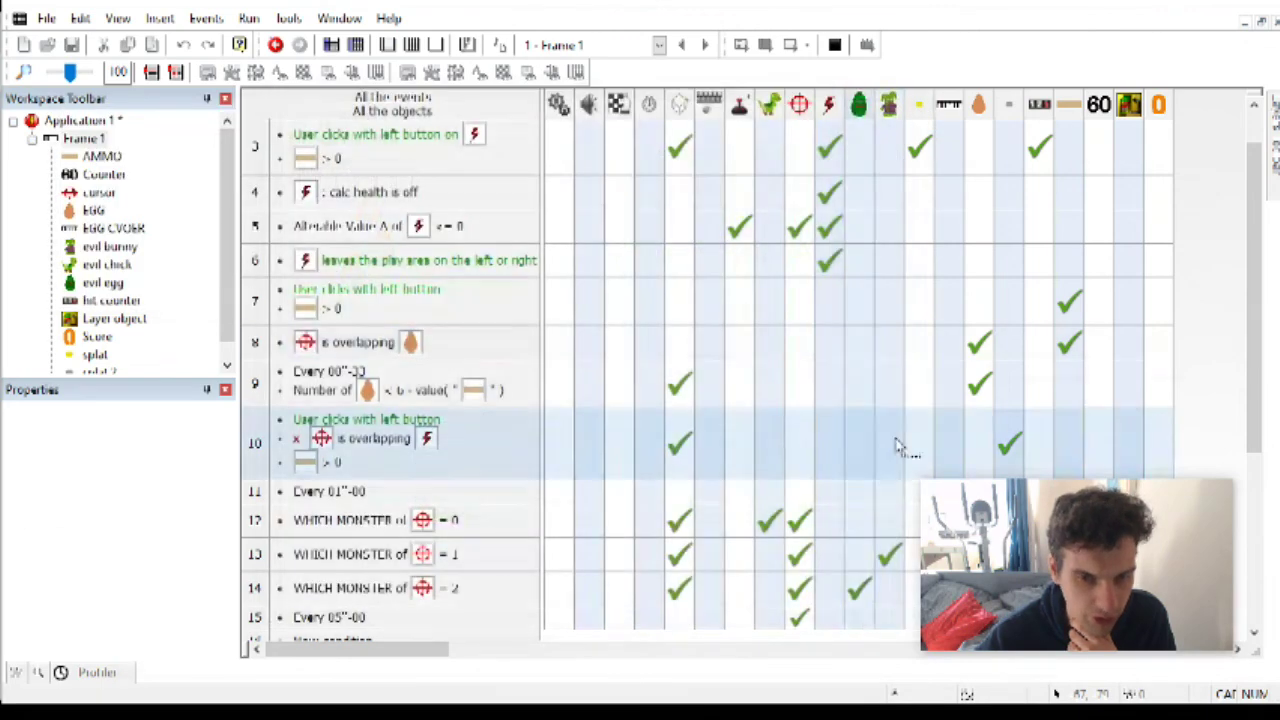
Step: In the WHICH MONSTER = 0 event, set the evil chick's Y position to RRandom(150, Frame Height - 50)
scroll(897, 447, "down", 3)
right_click(767, 401)
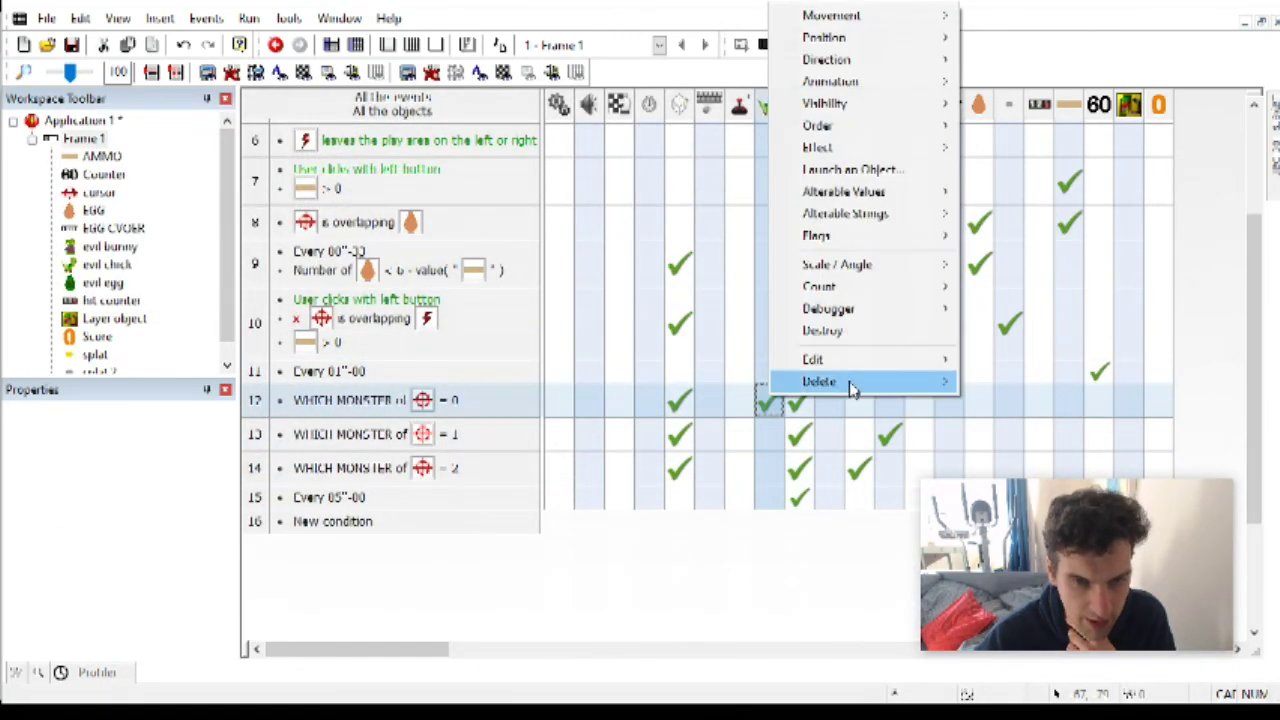
mouse_move(940, 352)
left_click(1000, 381)
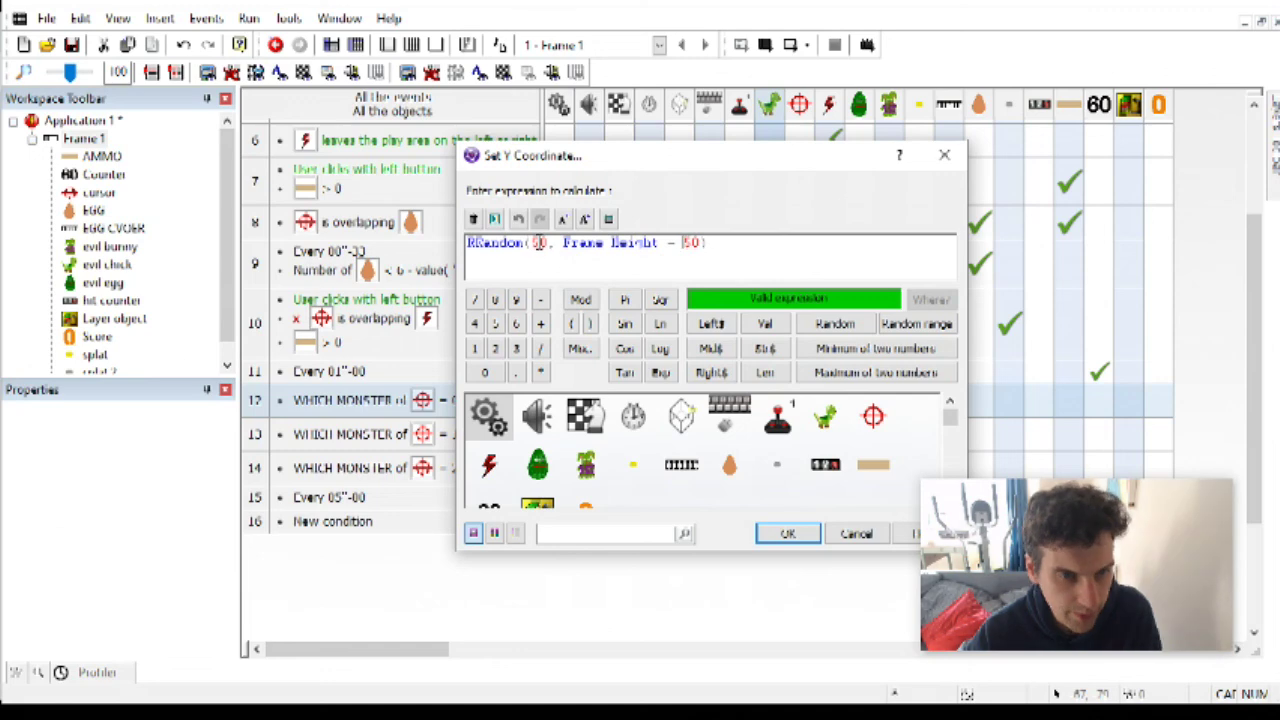
left_click(787, 533)
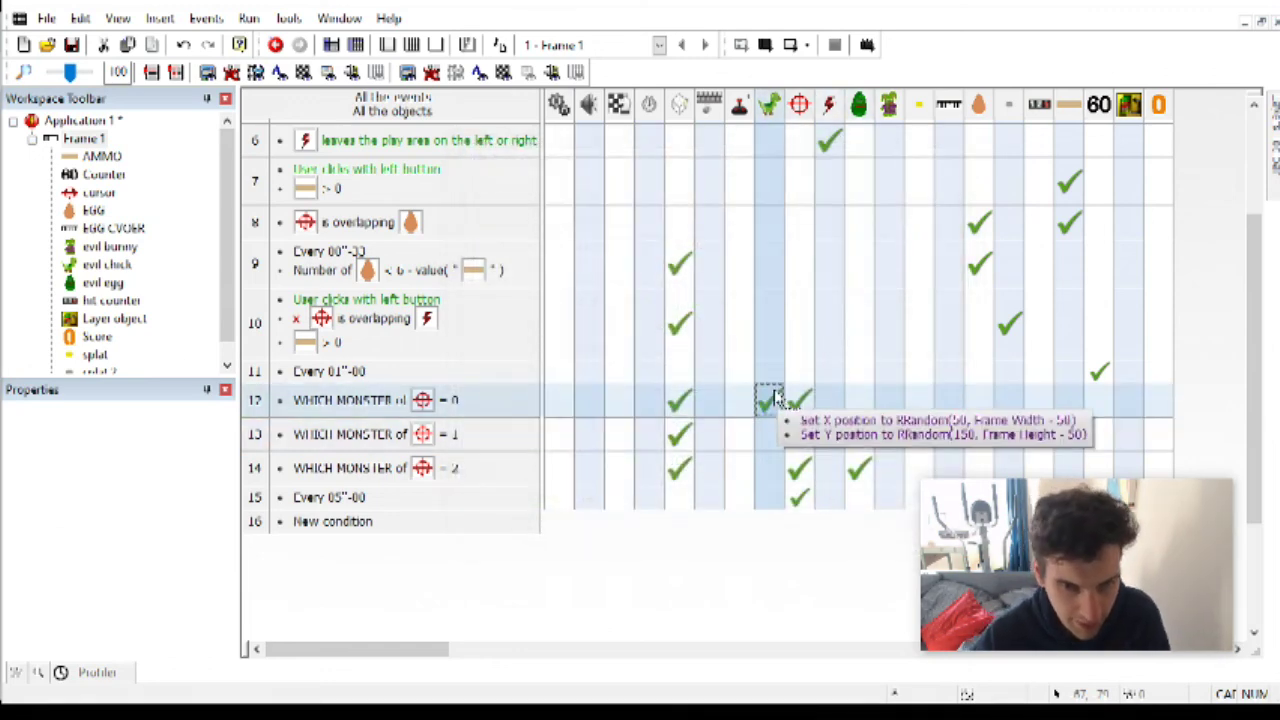
left_click(859, 468)
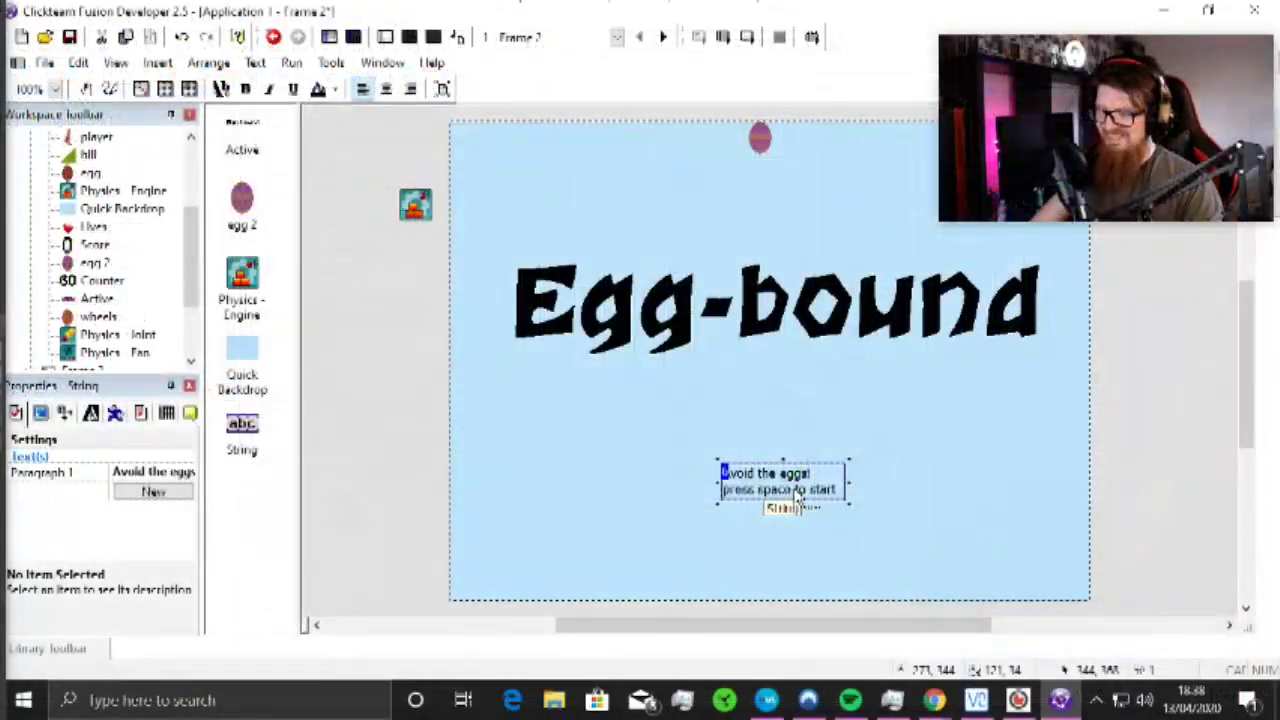
Step: Nudge the "Avoid the eggs! press space to start" text in Frame 2 of the hill game 4 pixels left and 2 pixels down
key("Left")
key("Left")
key("Left")
key("Left")
key("Down")
key("Down")
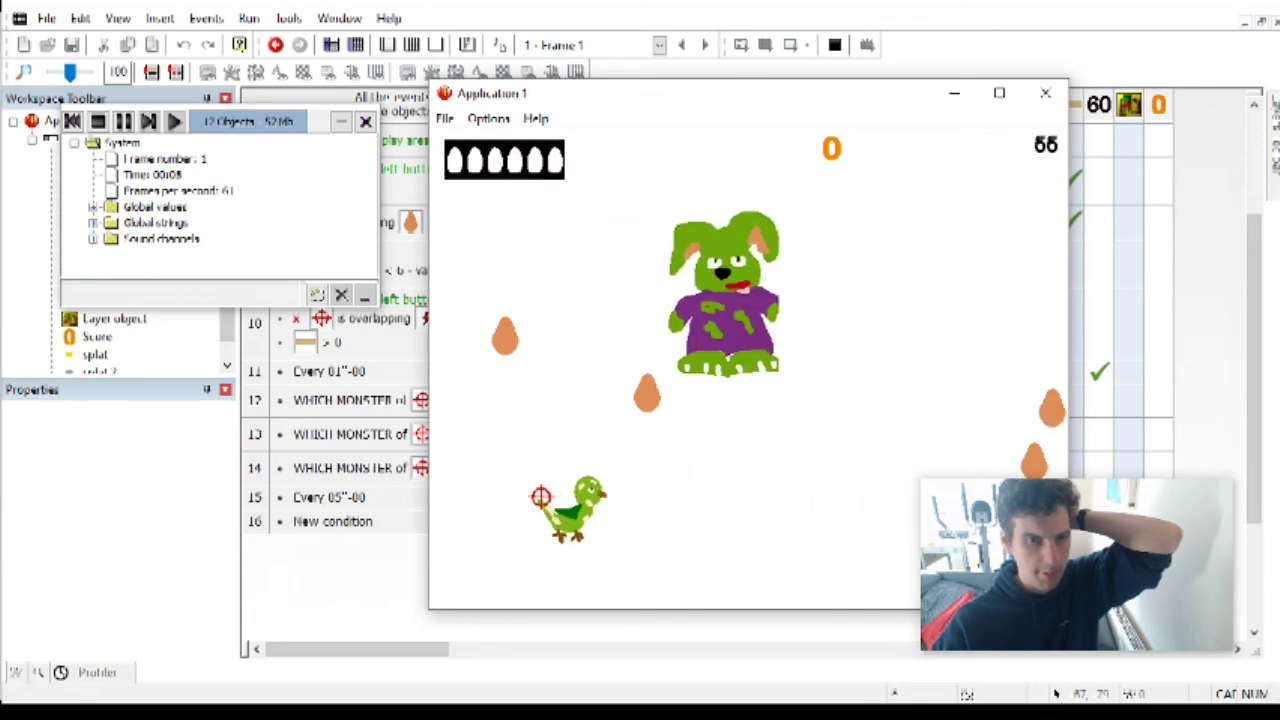
Step: Test the shooter again, collecting eggs and shooting monsters to check their spawn heights below the ammo and score displays, and close it
left_click(645, 391)
left_click(507, 337)
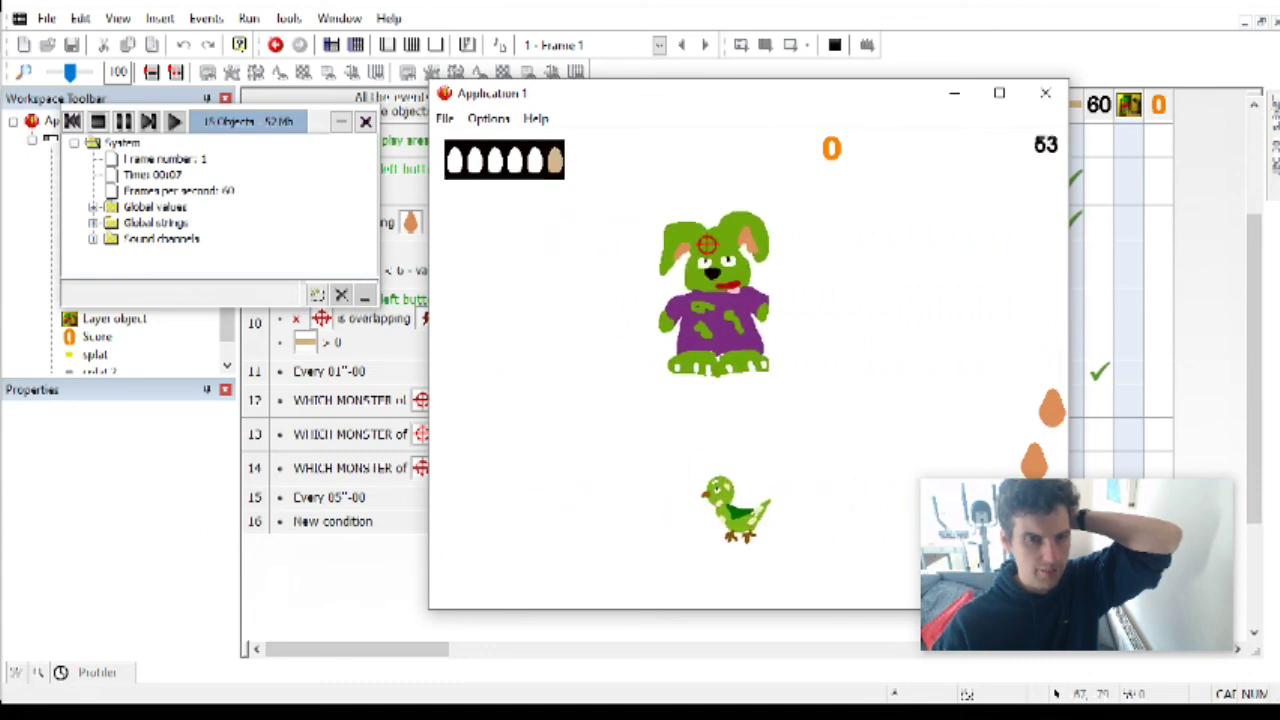
left_click(1034, 462)
left_click(1052, 408)
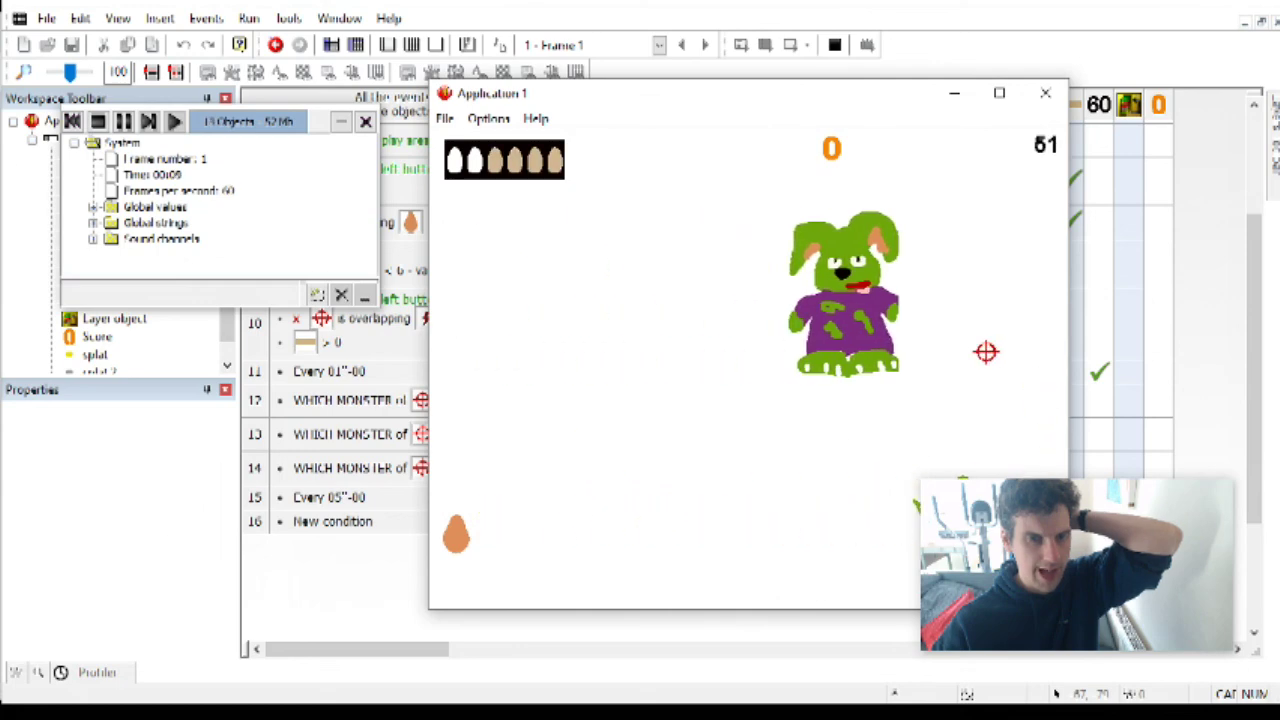
left_click(963, 254)
left_click(874, 277)
left_click(455, 538)
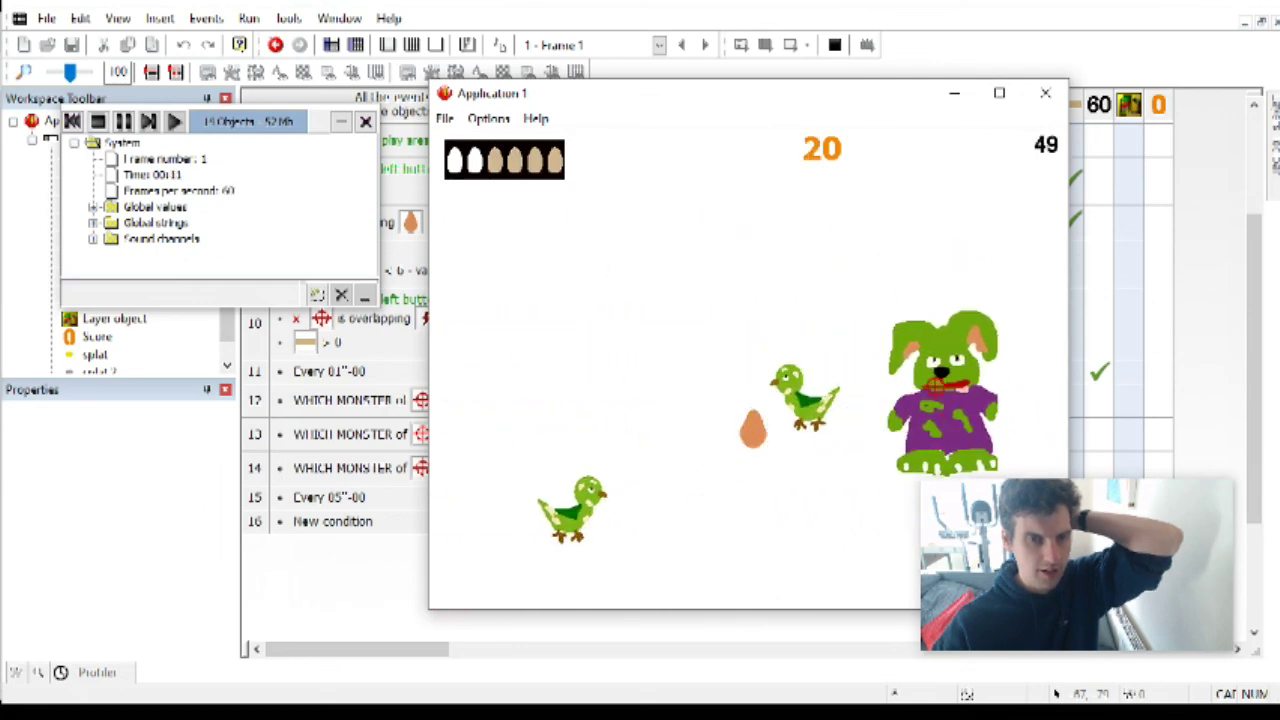
left_click(940, 385)
left_click(752, 428)
left_click(753, 288)
left_click(823, 262)
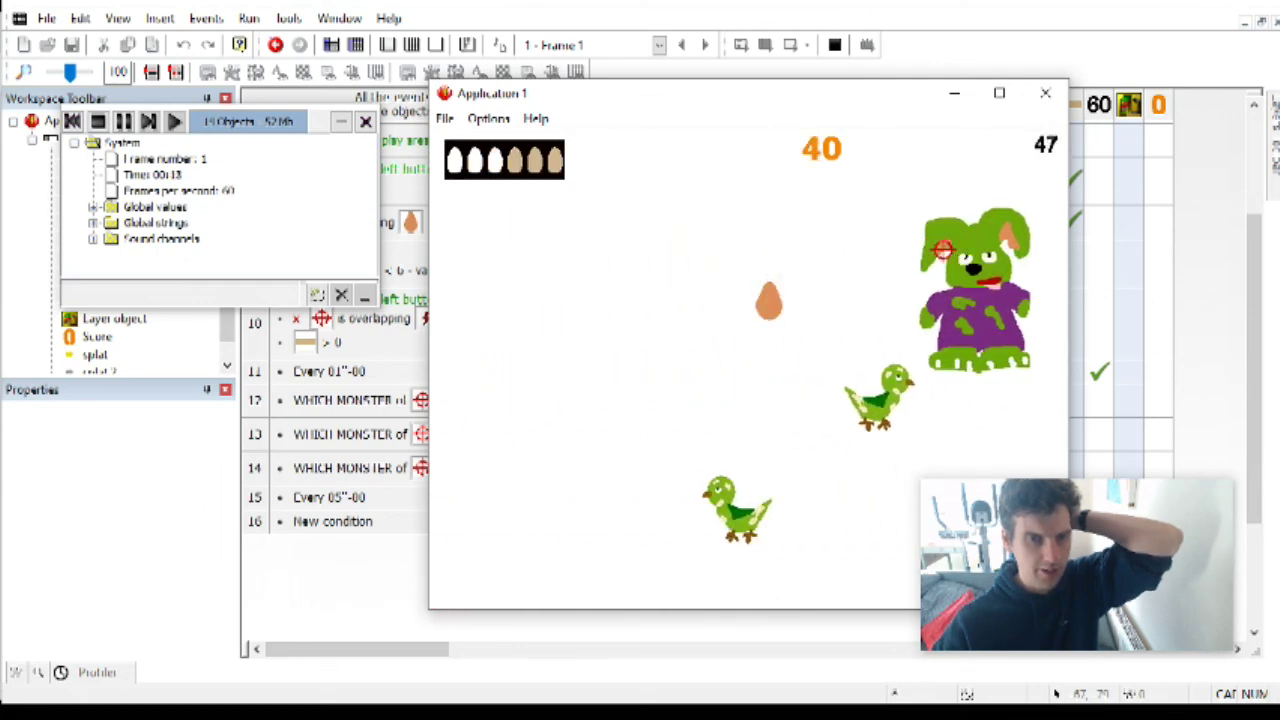
left_click(696, 323)
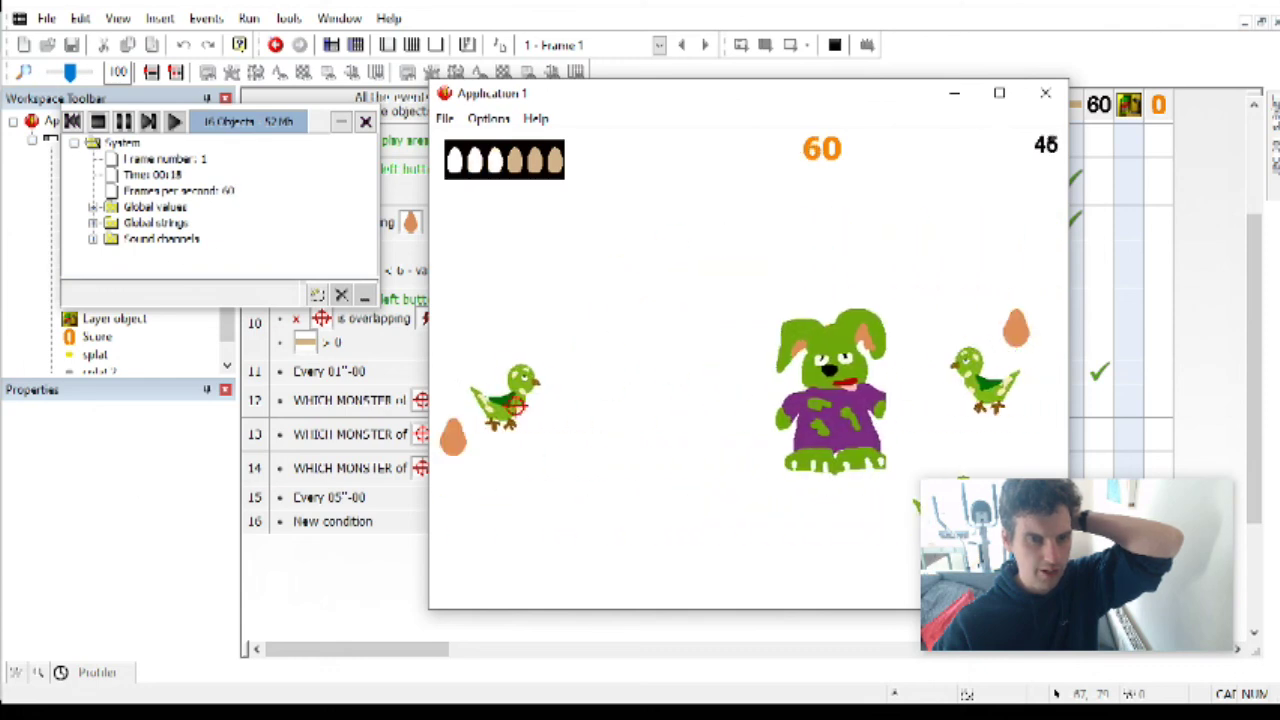
left_click(754, 352)
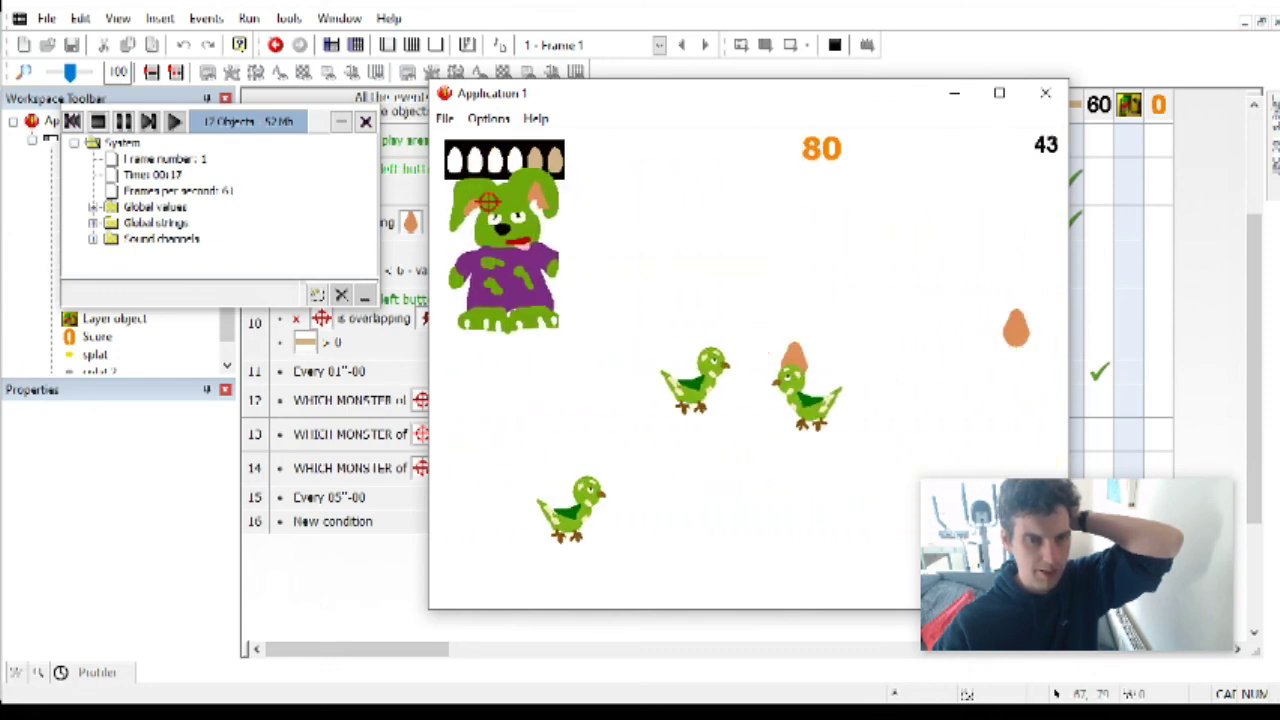
left_click(793, 360)
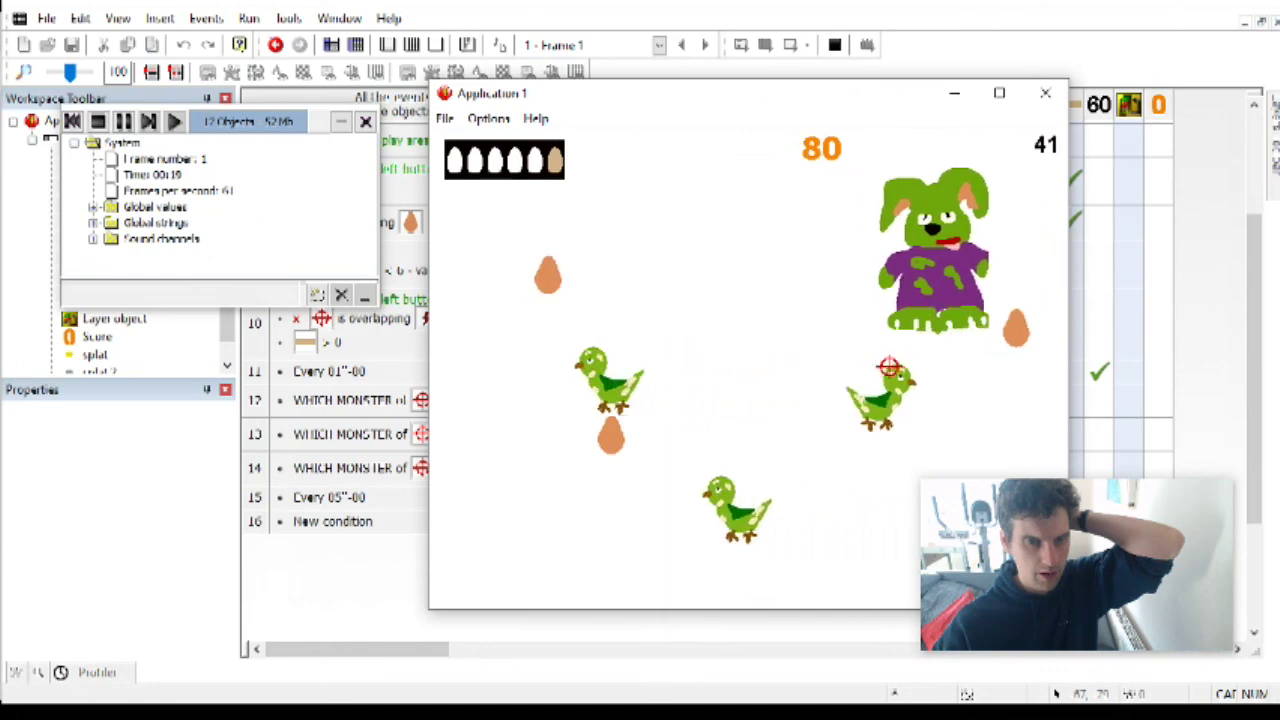
left_click(1047, 96)
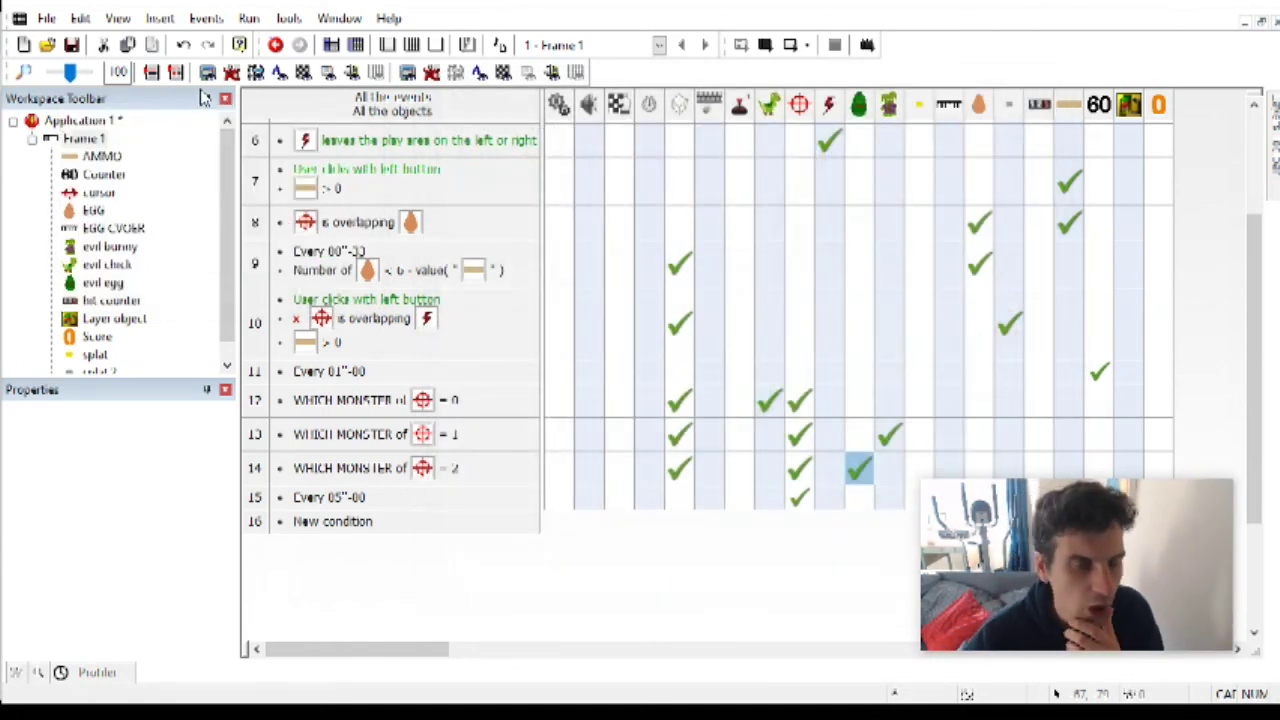